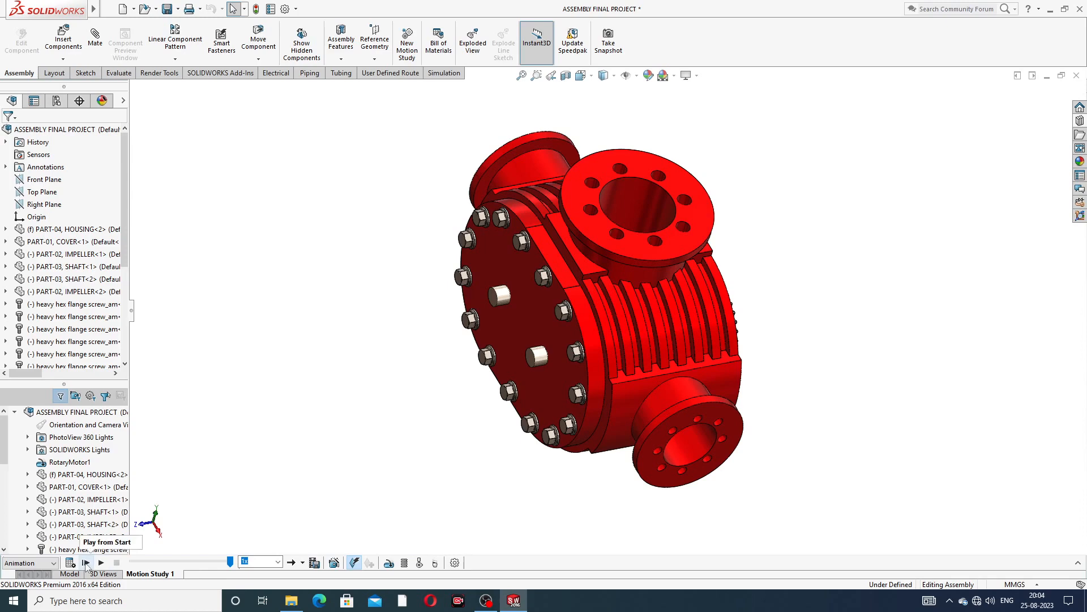
# Step: Play the existing motion study of the pump assembly from the start and view it from another angle
pyautogui.click(86, 563)
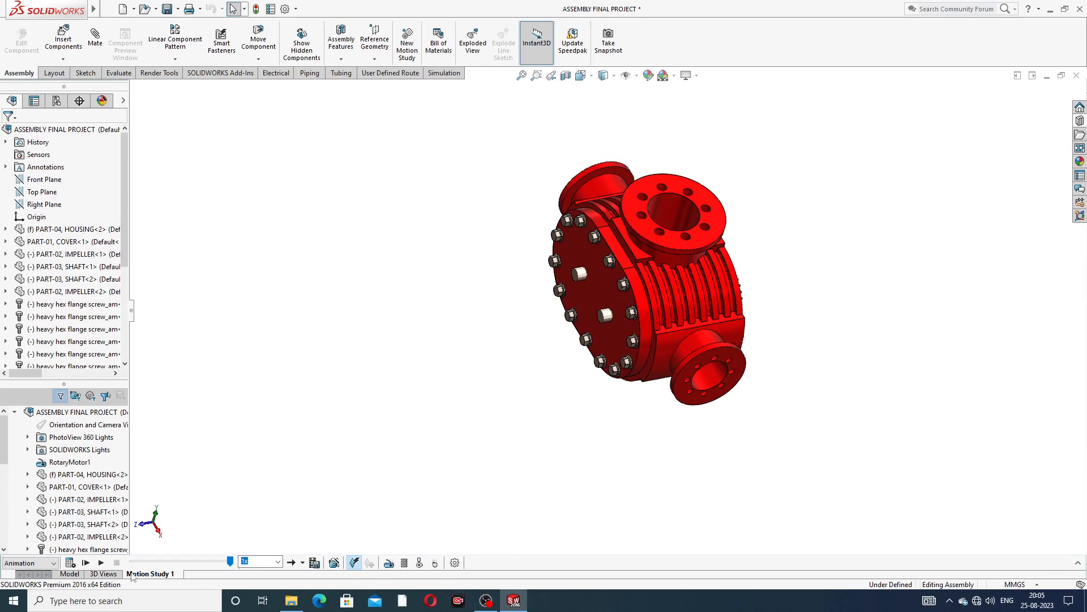
pyautogui.click(85, 562)
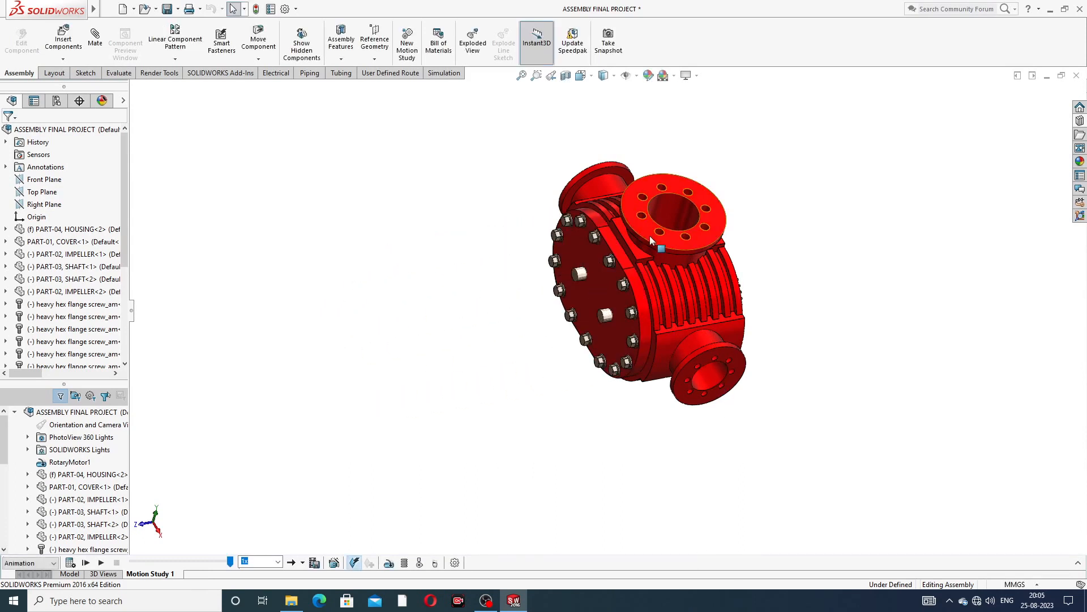
pyautogui.scroll(-3, 650, 237)
pyautogui.moveTo(839, 337); pyautogui.dragTo(839, 291, button='middle')
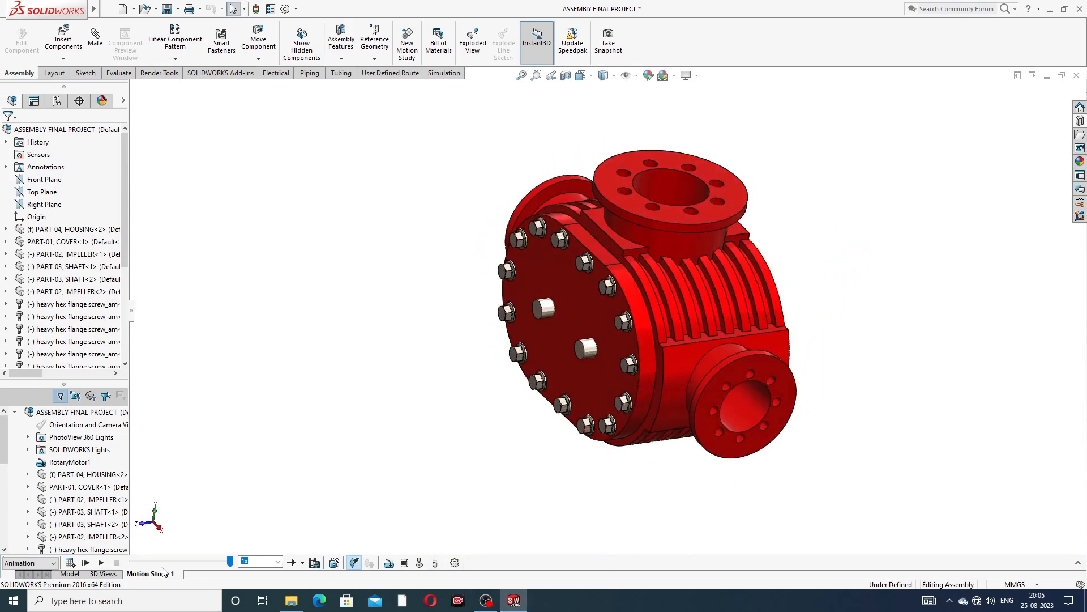
# Step: Replace Motion Study 1 with a newly created motion study and make the new study active
pyautogui.rightClick(143, 574)
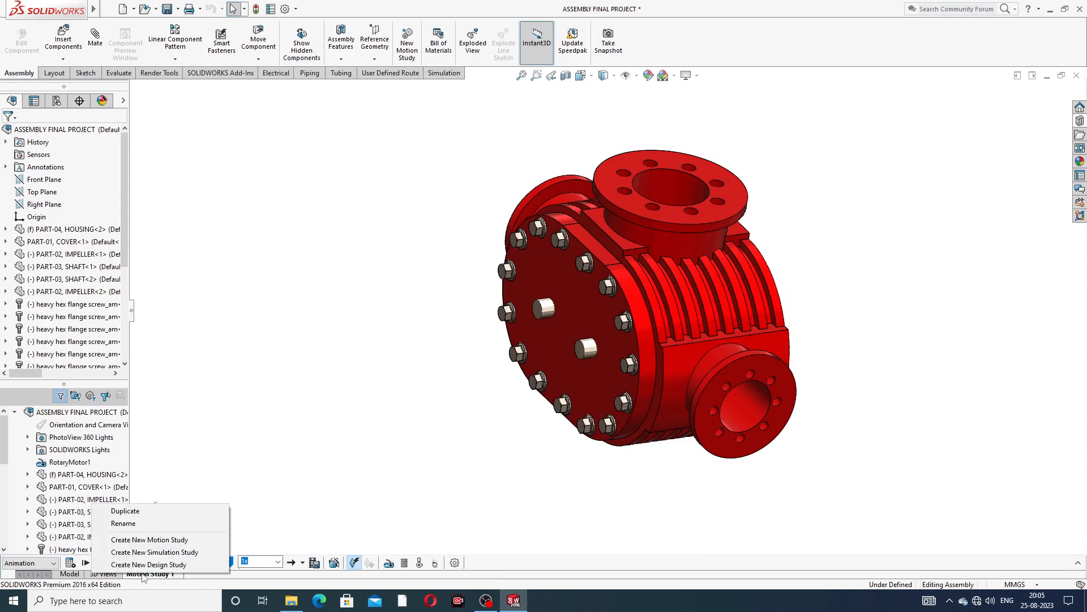
pyautogui.click(143, 541)
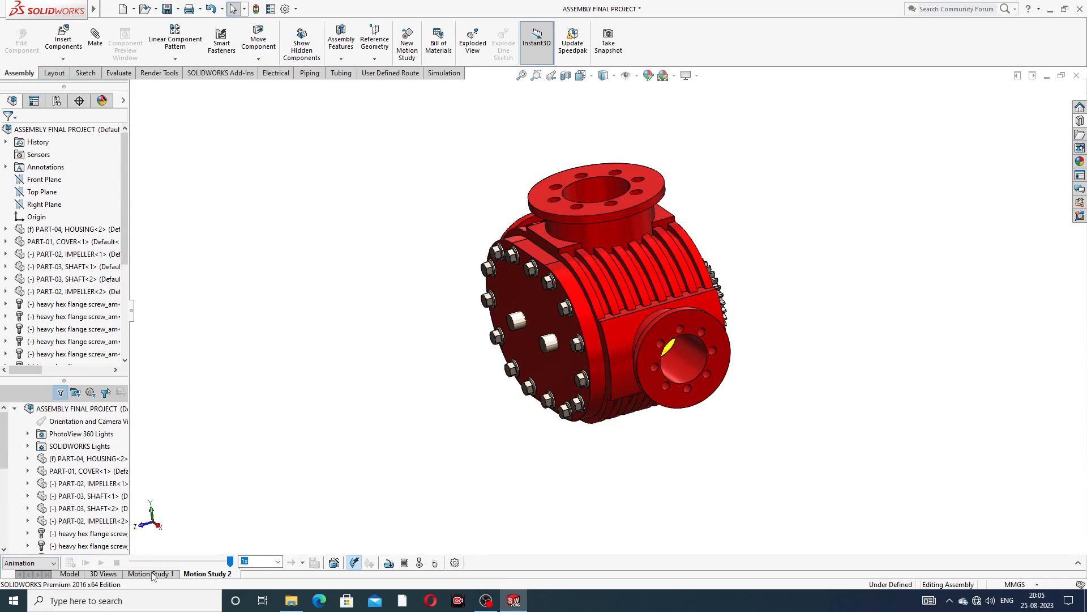
pyautogui.click(151, 574)
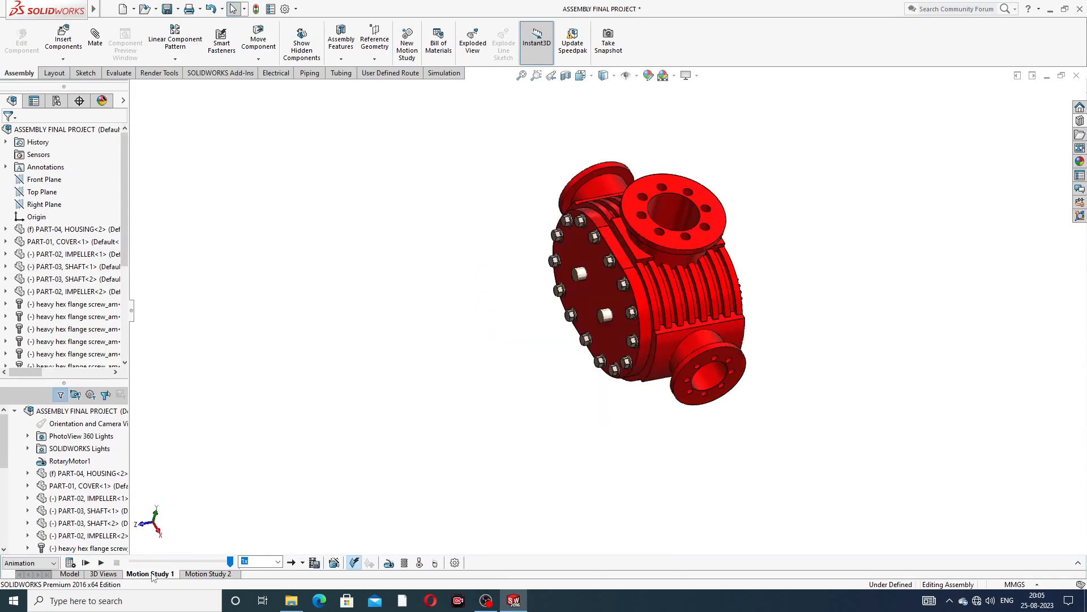
pyautogui.rightClick(152, 574)
pyautogui.click(130, 522)
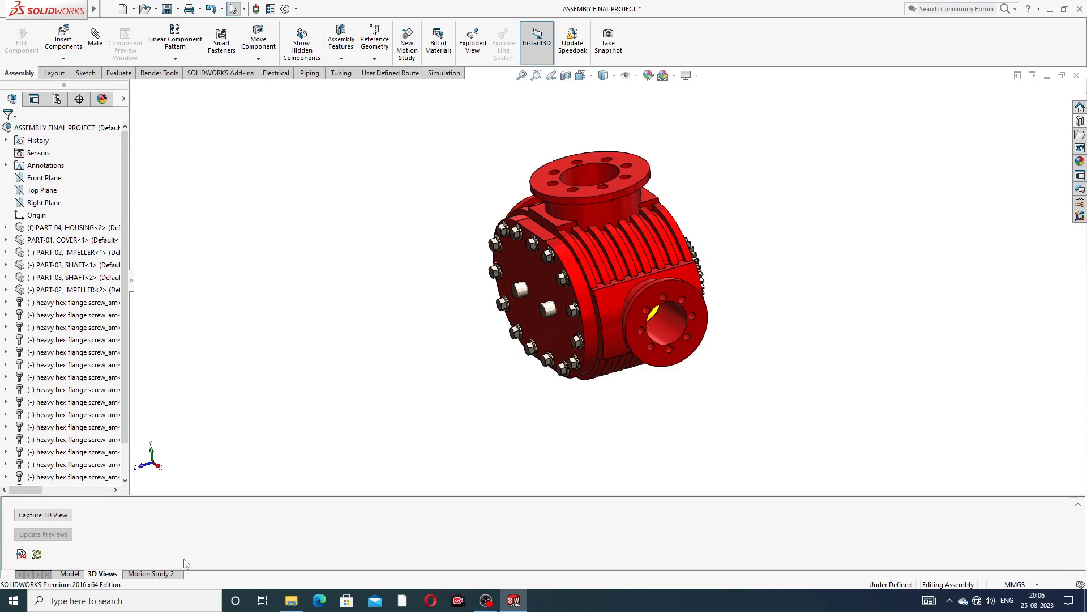
pyautogui.click(160, 573)
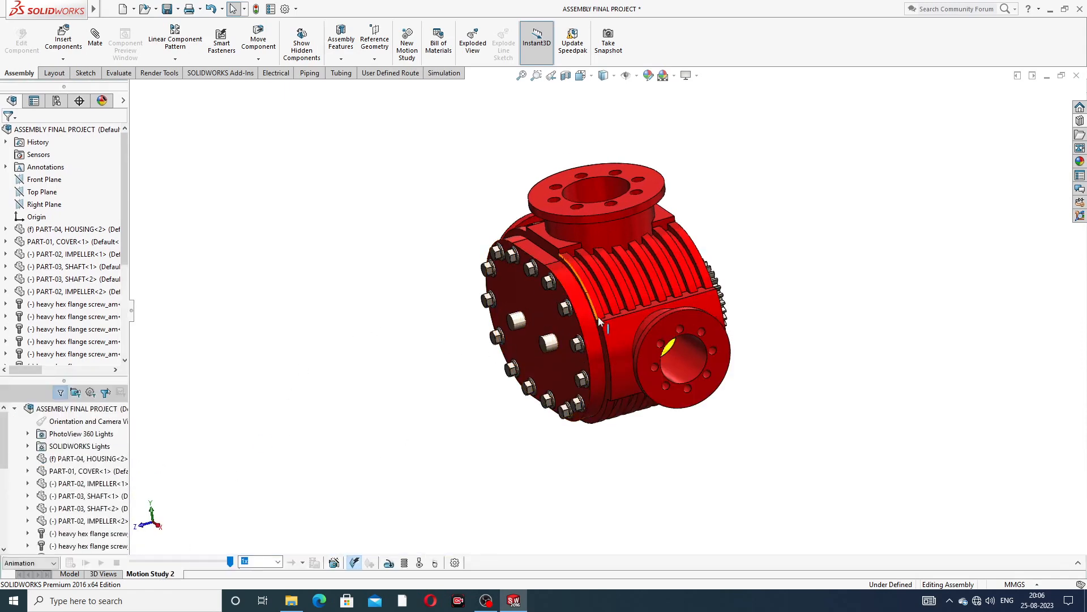
# Step: Inspect the two meshing spur gears on the back of the housing and try to turn each one
pyautogui.moveTo(598, 317)
pyautogui.mouseDown(button='middle')
pyautogui.moveTo(669, 306)
pyautogui.moveTo(598, 315)
pyautogui.moveTo(586, 306)
pyautogui.mouseUp(button='middle')
pyautogui.scroll(-1, 590, 291)
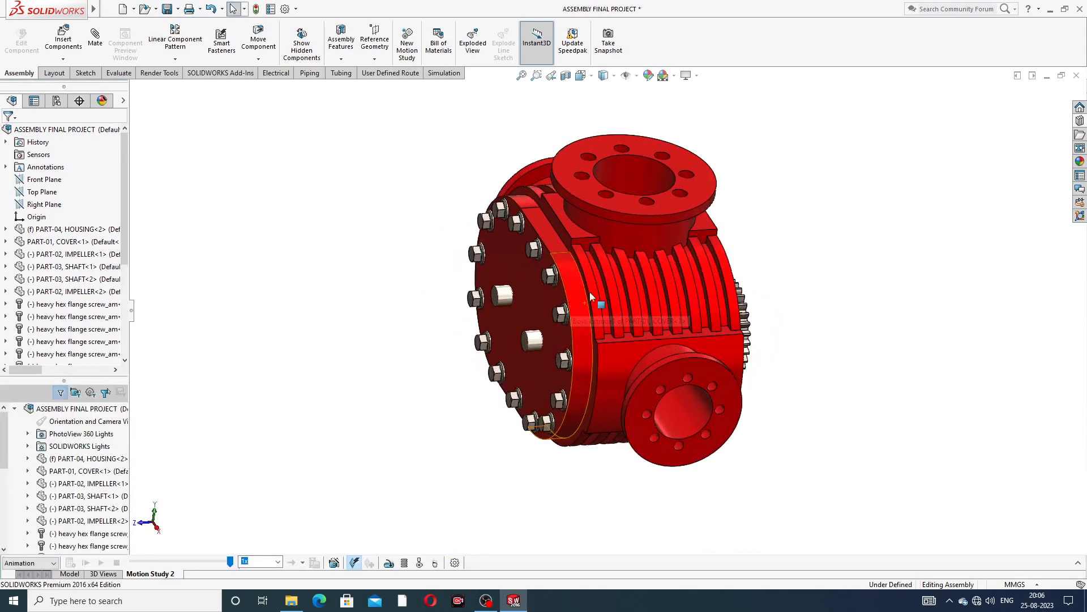
pyautogui.moveTo(688, 288)
pyautogui.mouseDown(button='middle')
pyautogui.moveTo(753, 286)
pyautogui.moveTo(670, 282)
pyautogui.mouseUp(button='middle')
pyautogui.scroll(-2, 671, 282)
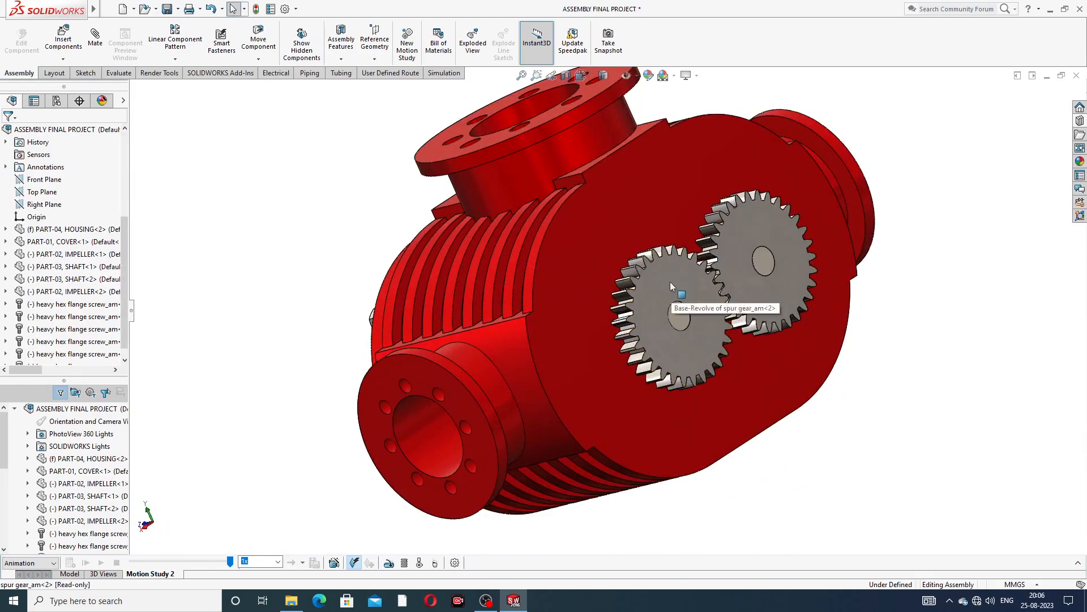
pyautogui.moveTo(671, 282); pyautogui.dragTo(699, 314)
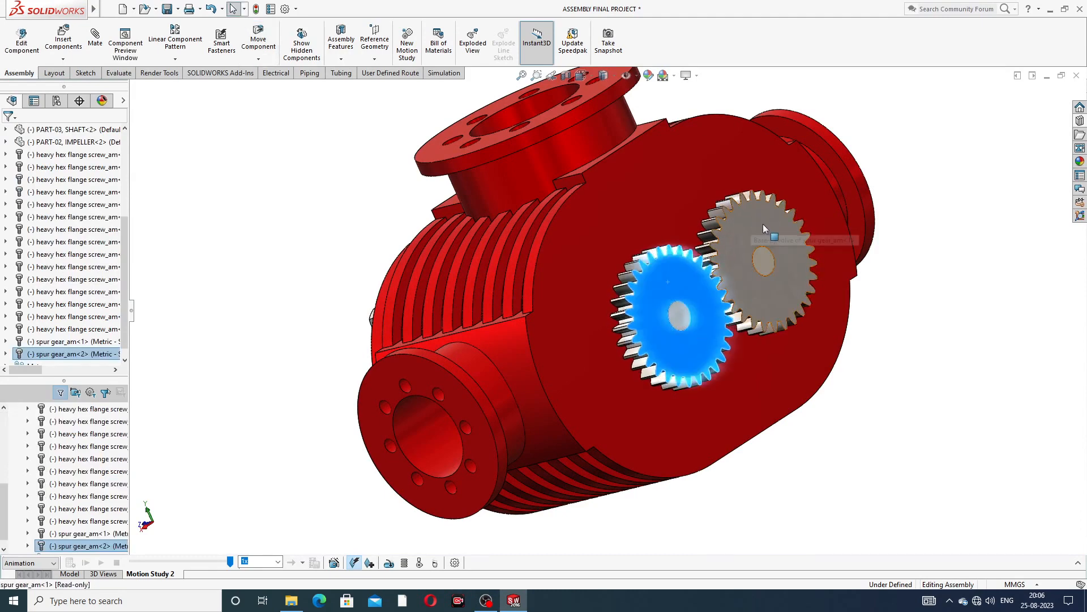
pyautogui.moveTo(764, 227); pyautogui.dragTo(792, 249)
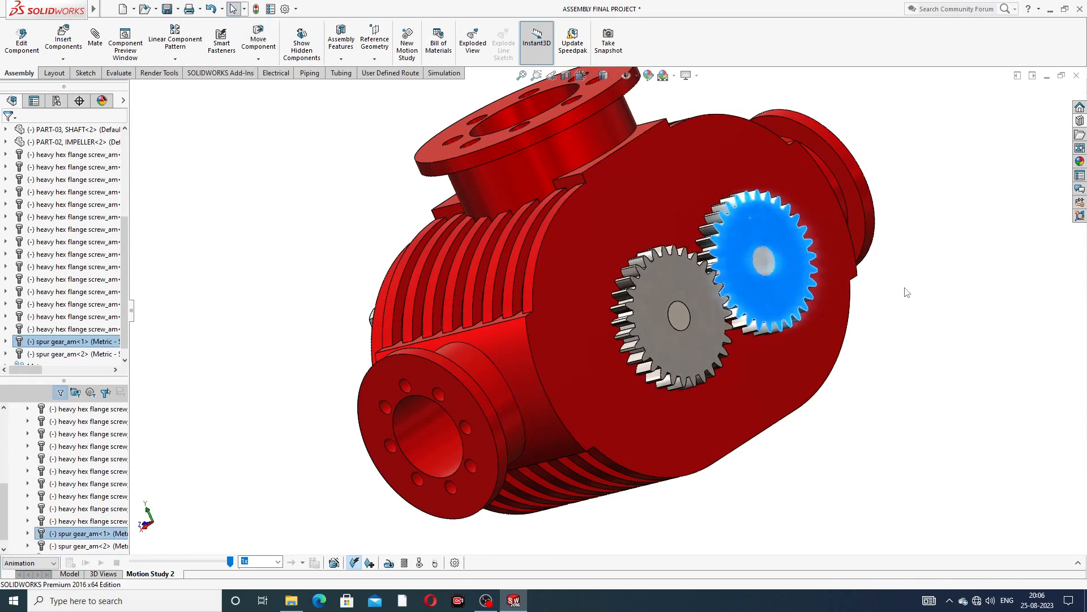
pyautogui.click(904, 287)
pyautogui.scroll(3, 895, 298)
pyautogui.moveTo(758, 324); pyautogui.dragTo(827, 283, button='middle')
pyautogui.moveTo(536, 294); pyautogui.dragTo(625, 299, button='middle')
pyautogui.scroll(2, 586, 286)
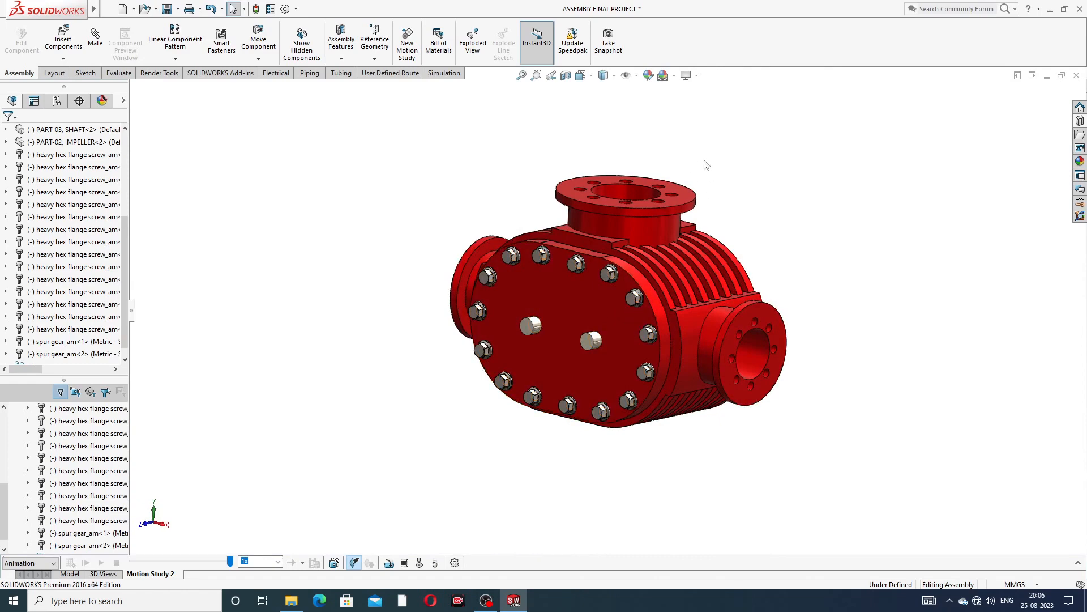
pyautogui.click(674, 76)
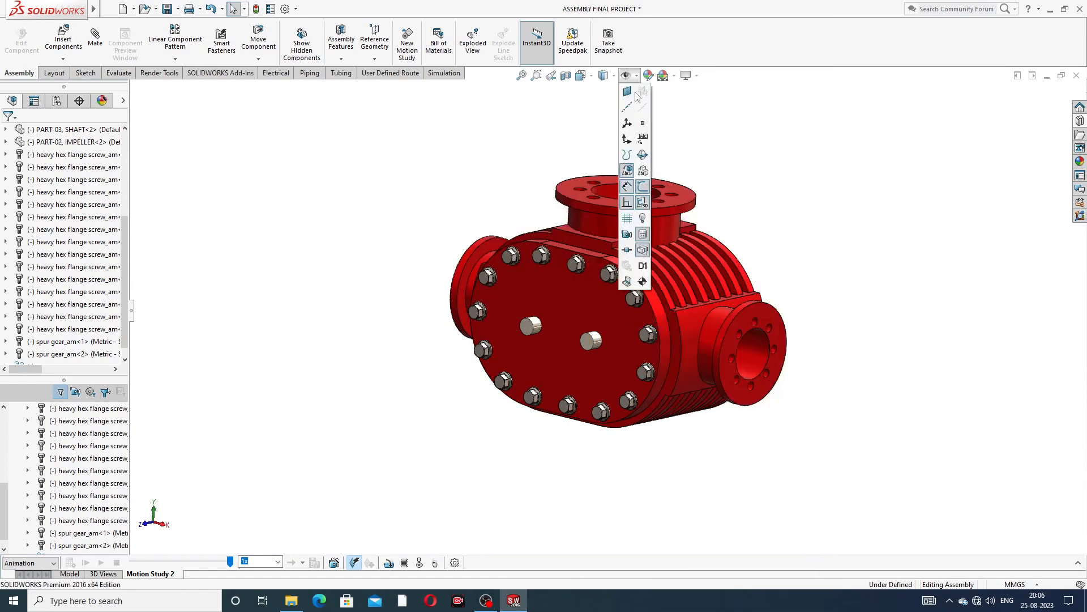
pyautogui.click(418, 168)
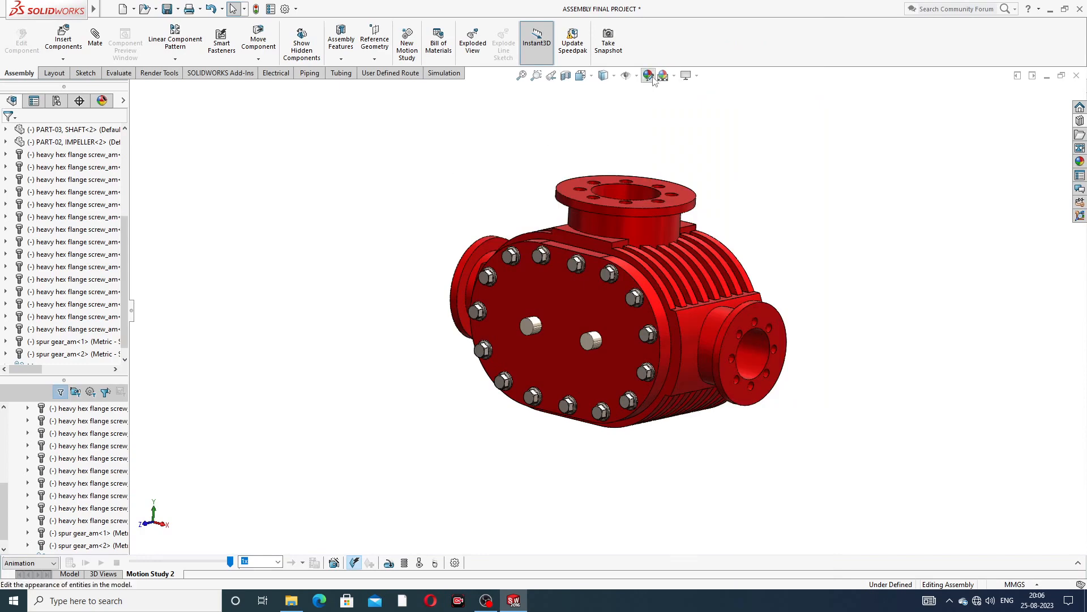
pyautogui.click(582, 76)
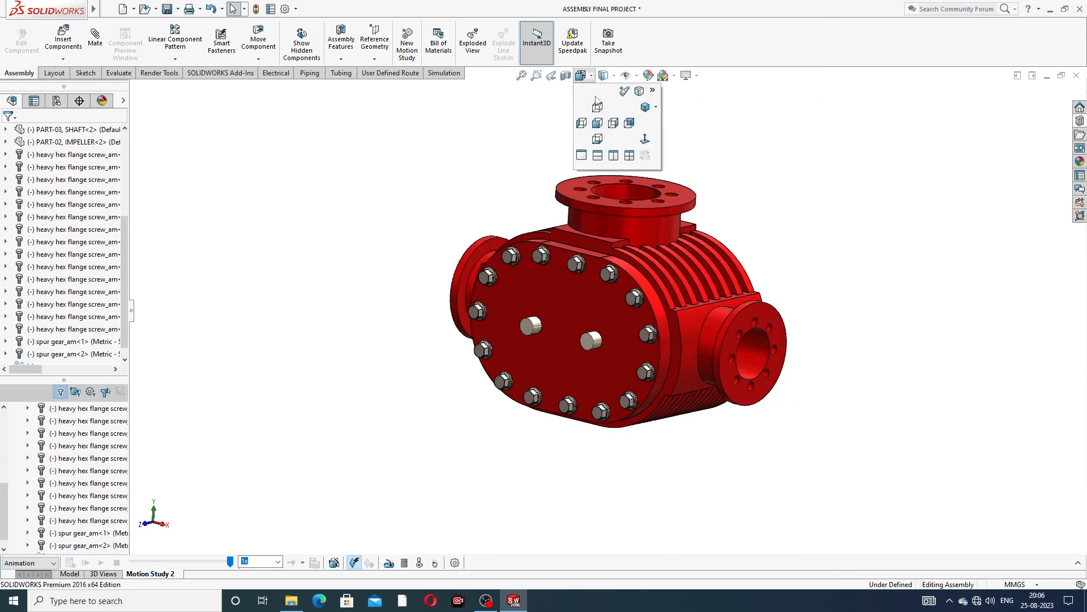
pyautogui.click(644, 137)
# Step: Examine the bolted front cover, shaft ends and flanges of the assembled pump from several angles
pyautogui.moveTo(723, 176); pyautogui.dragTo(649, 283, button='middle')
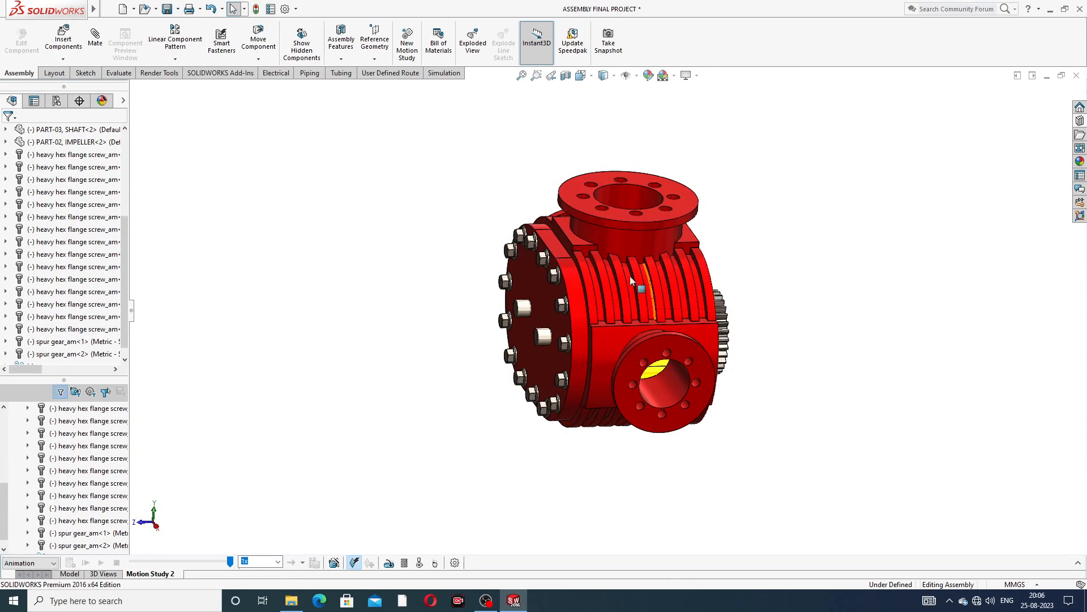
pyautogui.moveTo(649, 277); pyautogui.dragTo(558, 276, button='middle')
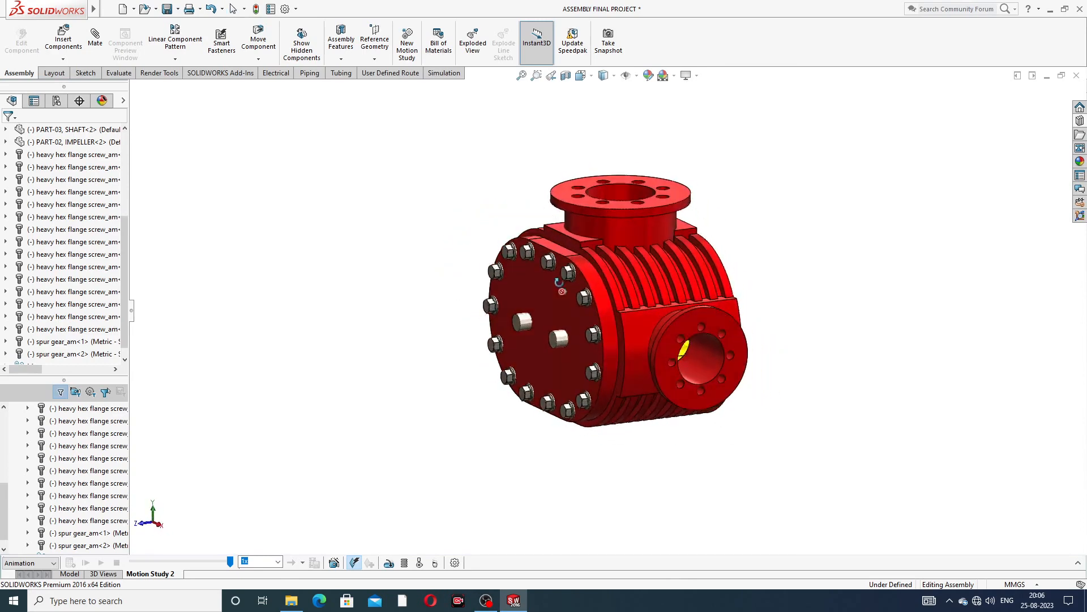
pyautogui.scroll(-2, 558, 276)
pyautogui.moveTo(762, 264); pyautogui.dragTo(624, 347, button='middle')
pyautogui.scroll(2, 681, 314)
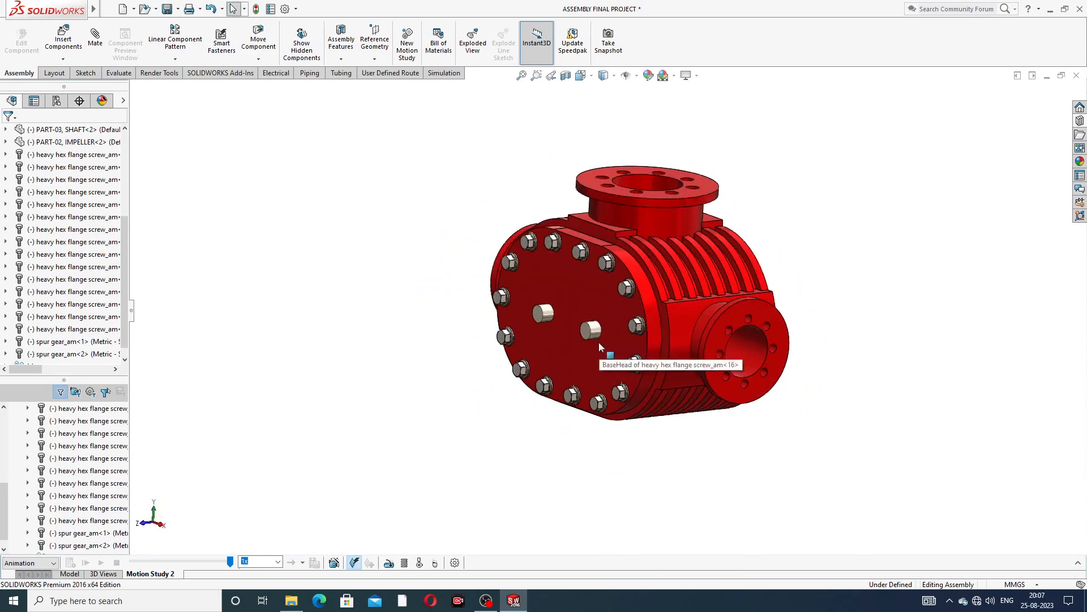
pyautogui.scroll(-2, 565, 317)
pyautogui.scroll(-1, 565, 318)
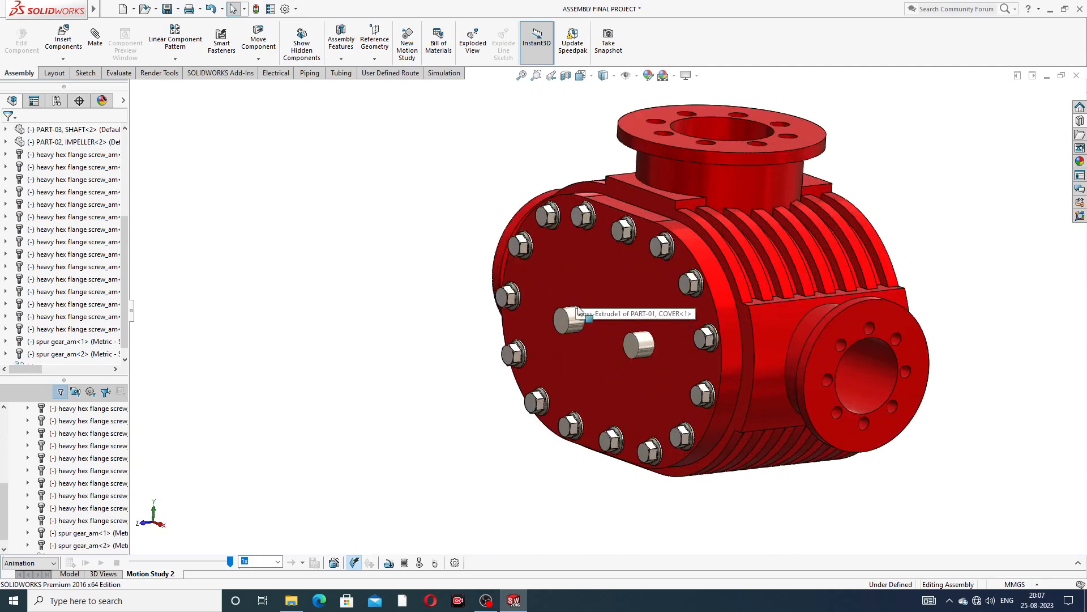
pyautogui.scroll(1, 644, 317)
pyautogui.scroll(2, 654, 342)
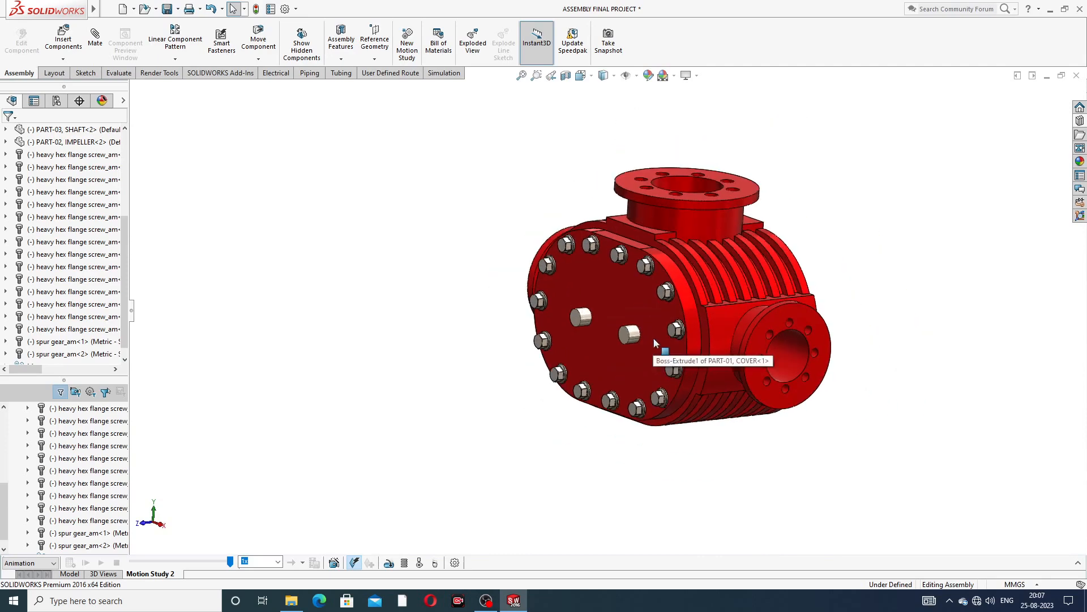
pyautogui.scroll(-1, 619, 356)
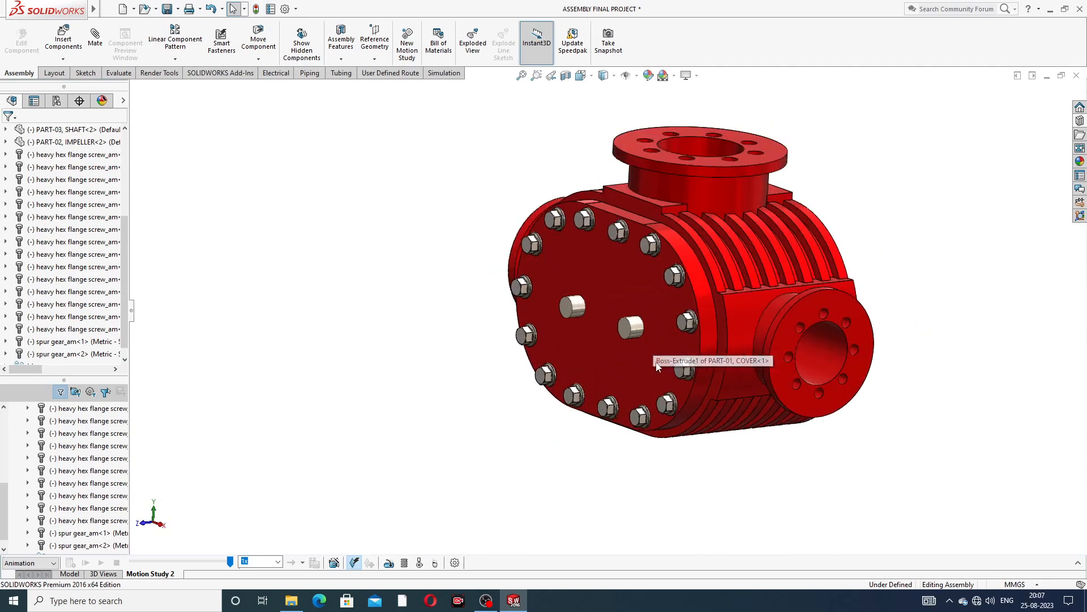
pyautogui.moveTo(653, 366); pyautogui.dragTo(644, 369, button='middle')
pyautogui.scroll(-1, 643, 369)
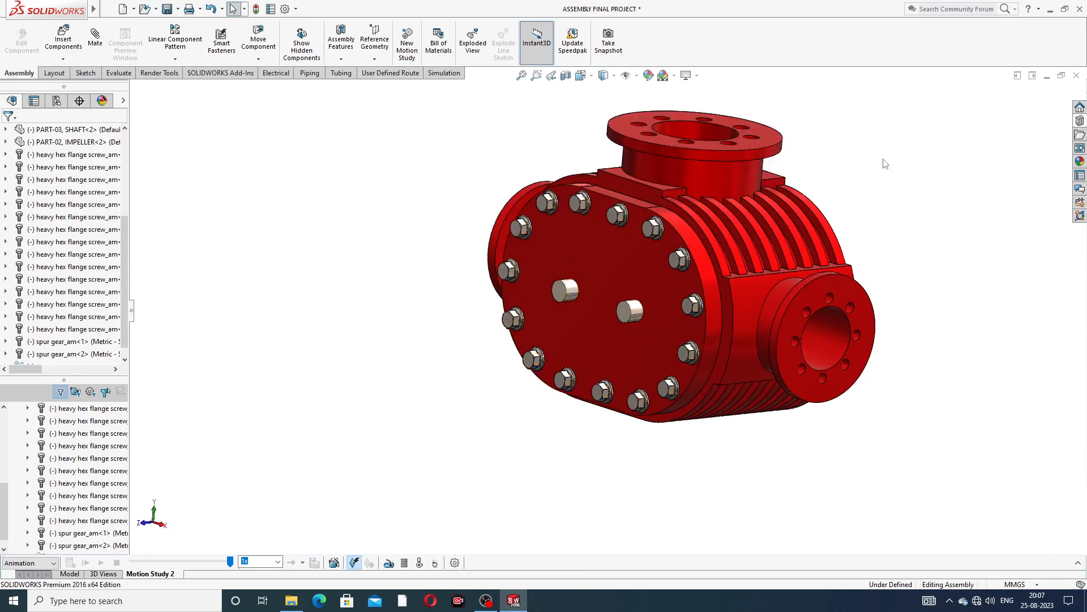
# Step: Start an exploded view with a regular step and select seven consecutive cover screws, heavy hex flange screw_am<4> through <10>
pyautogui.click(472, 50)
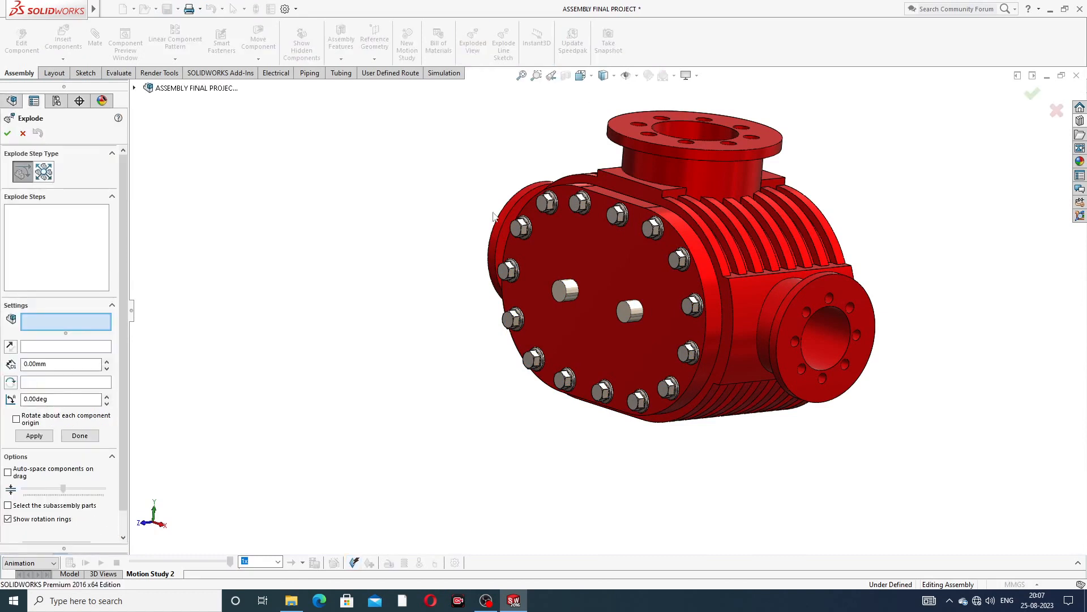
pyautogui.scroll(2, 631, 241)
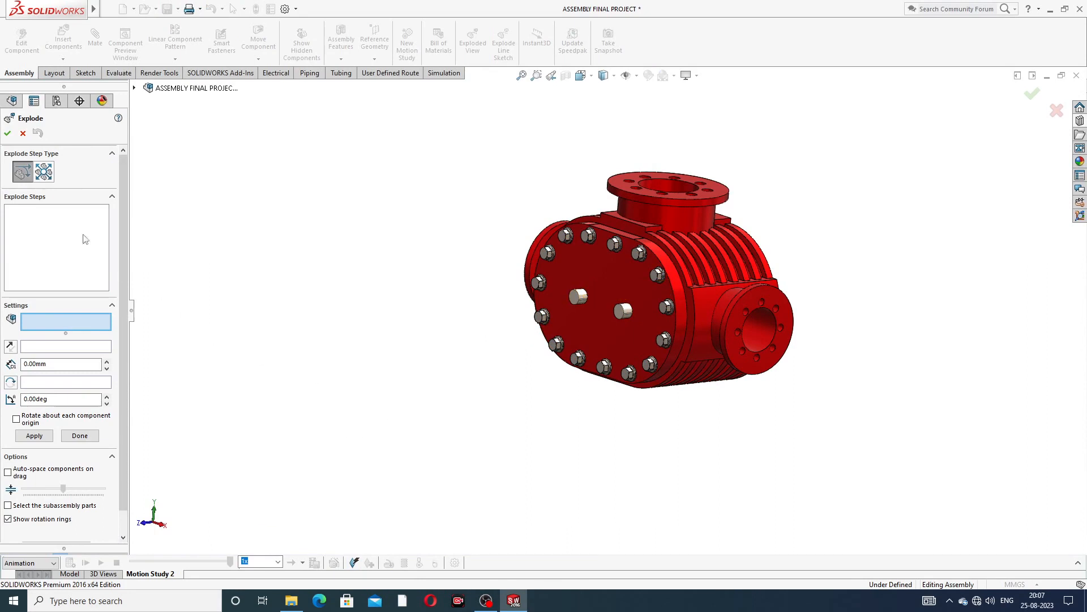
pyautogui.scroll(-2, 621, 278)
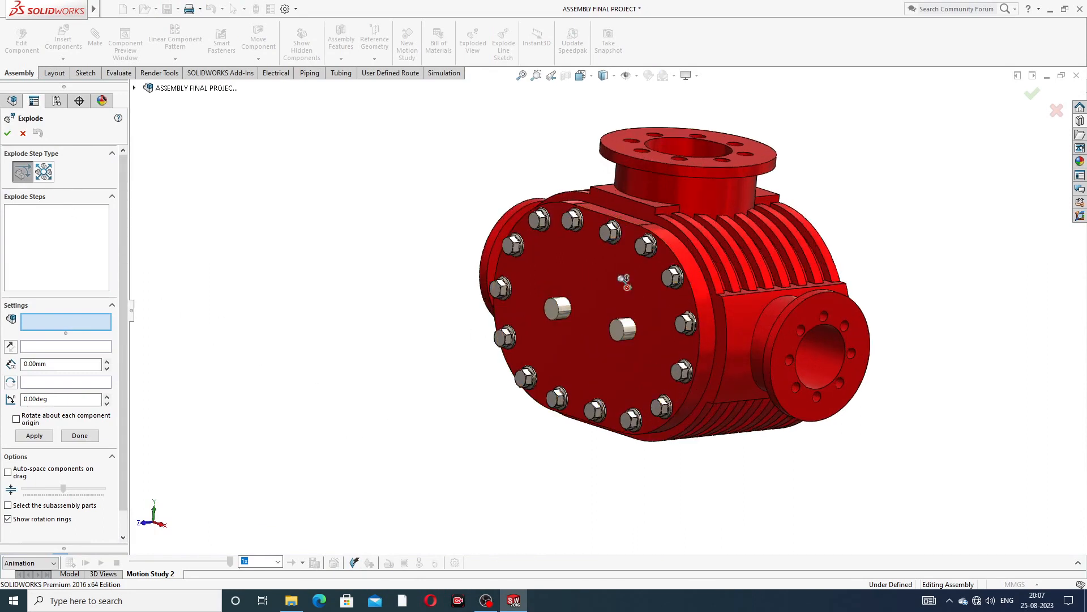
pyautogui.click(607, 237)
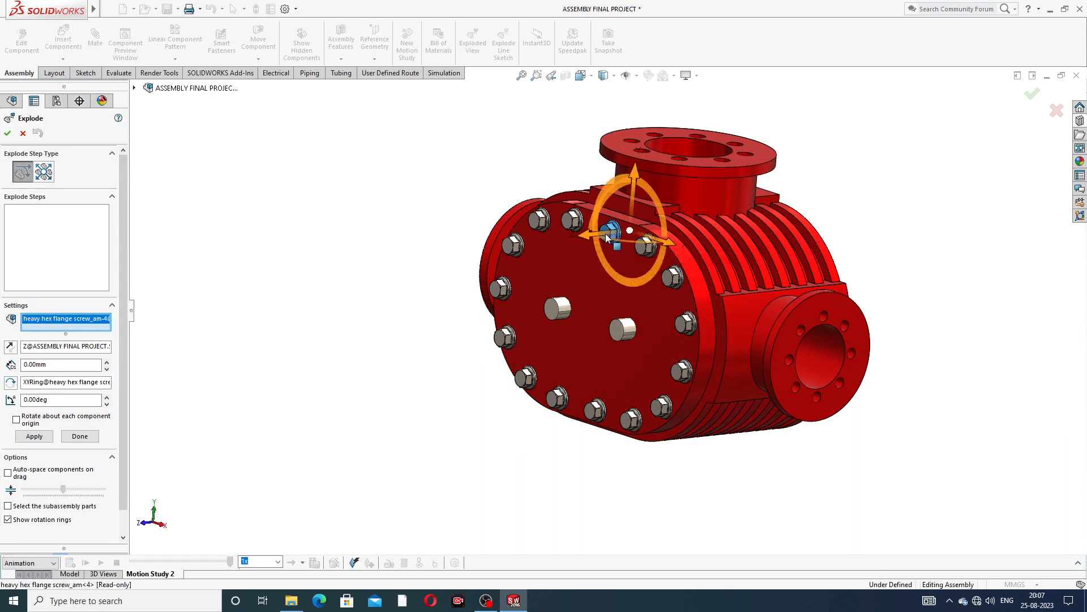
pyautogui.click(571, 222)
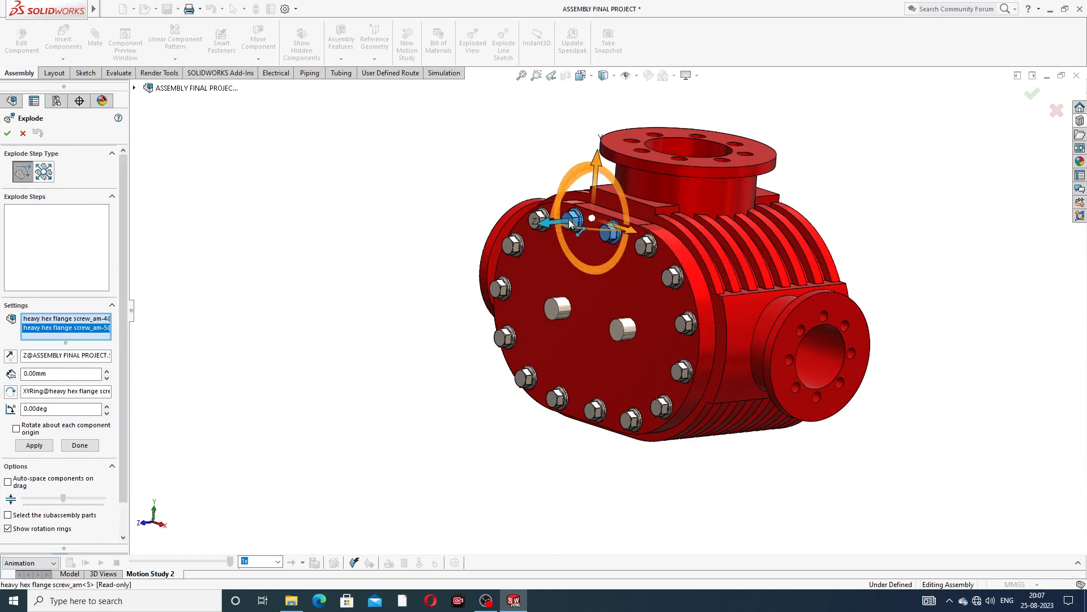
pyautogui.click(532, 223)
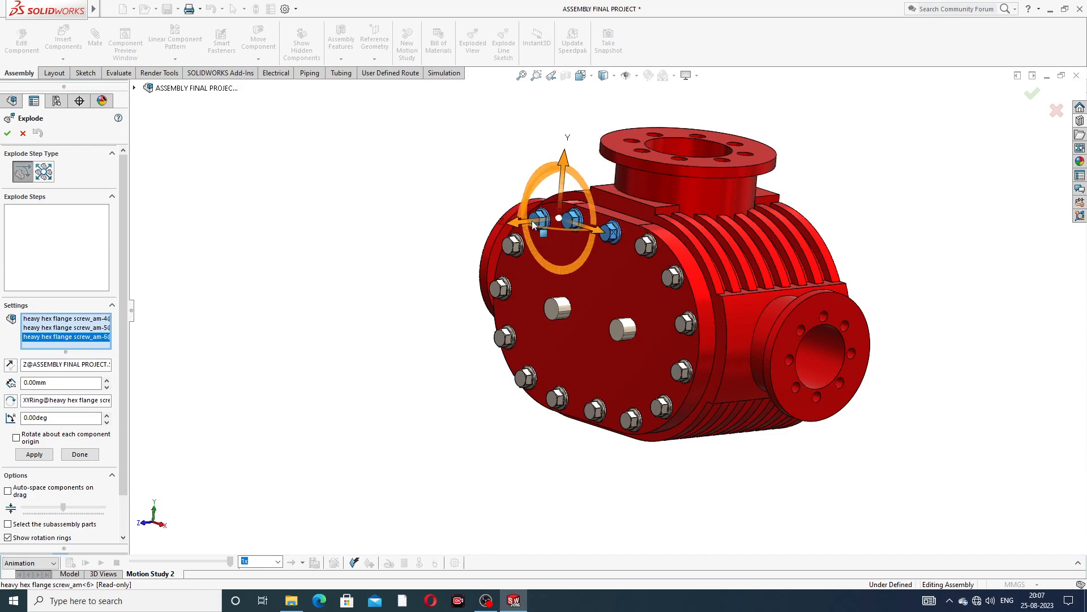
pyautogui.click(512, 246)
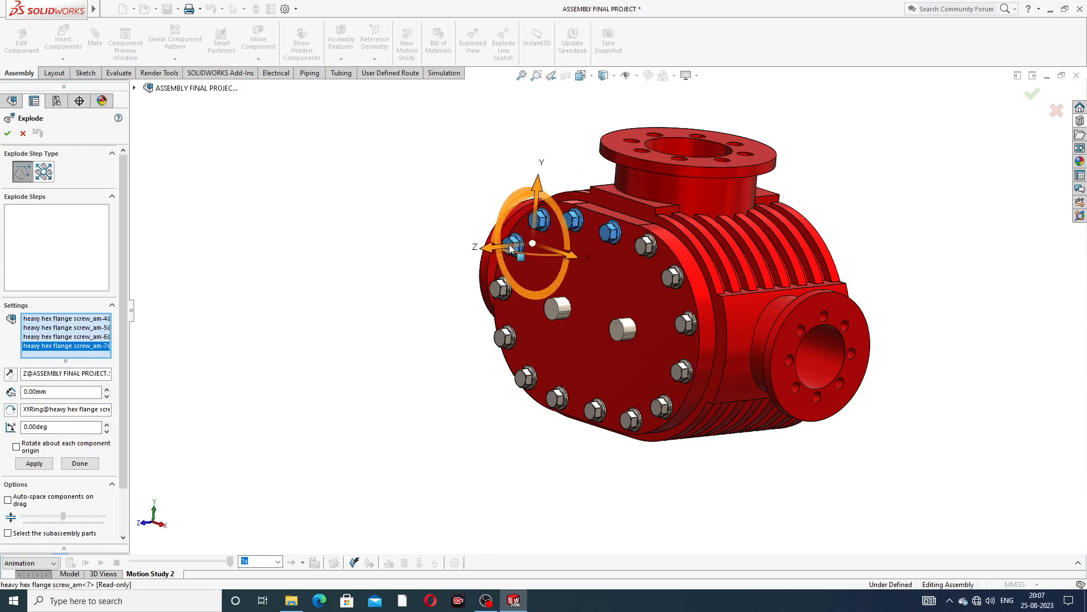
pyautogui.click(499, 290)
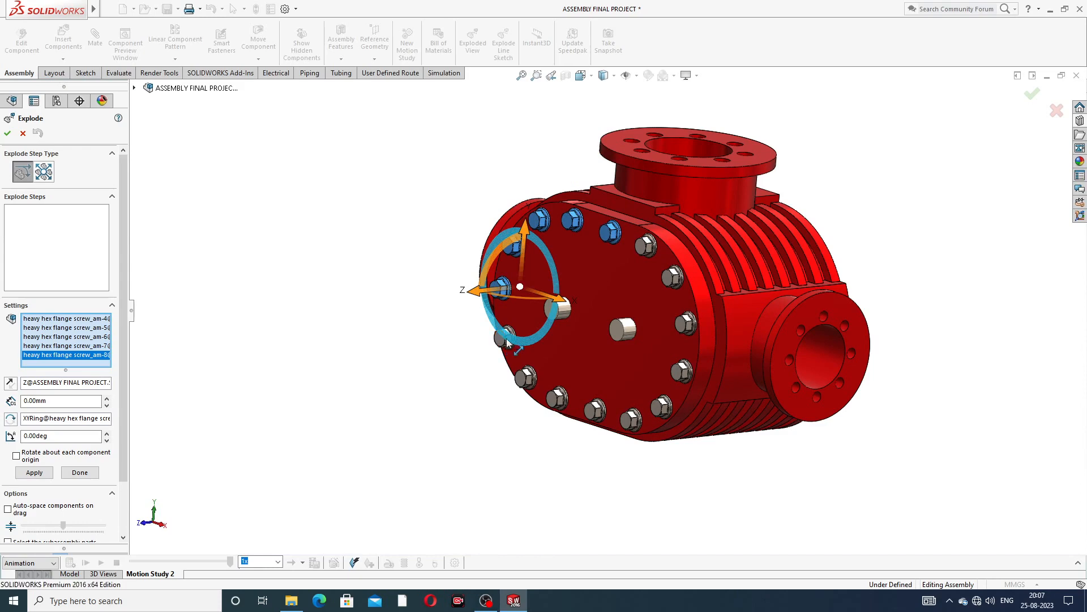
pyautogui.moveTo(517, 343); pyautogui.dragTo(549, 287, button='middle')
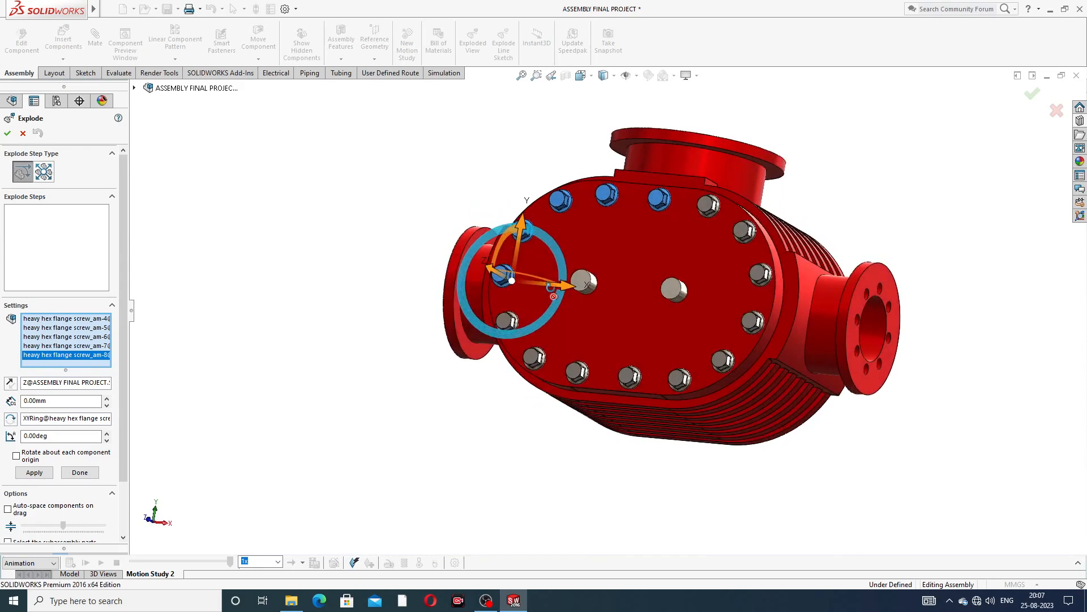
pyautogui.moveTo(509, 321); pyautogui.dragTo(545, 306, button='middle')
pyautogui.click(508, 313)
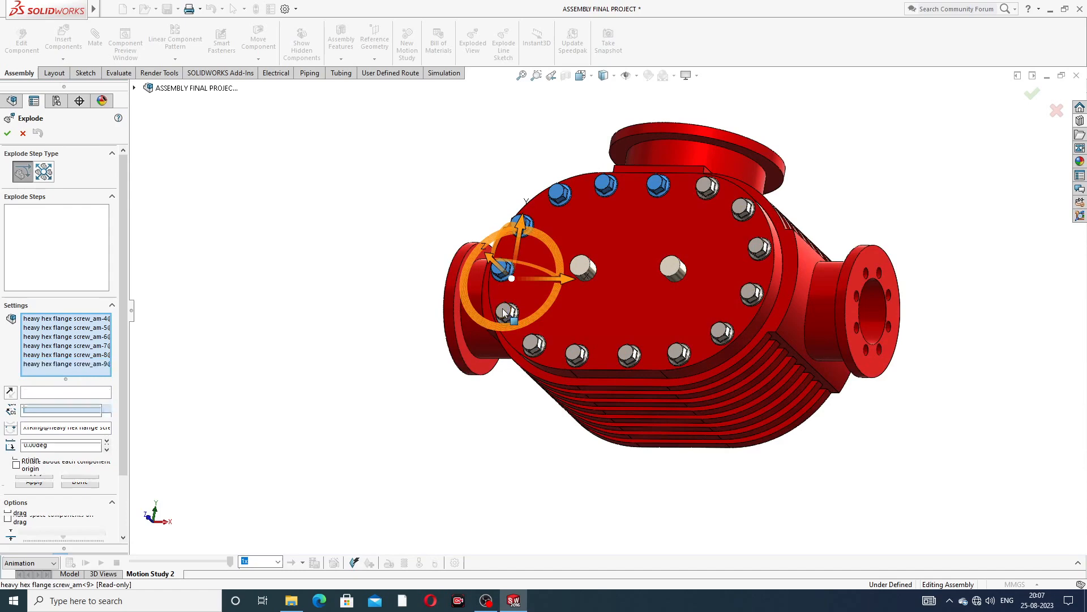
pyautogui.click(532, 344)
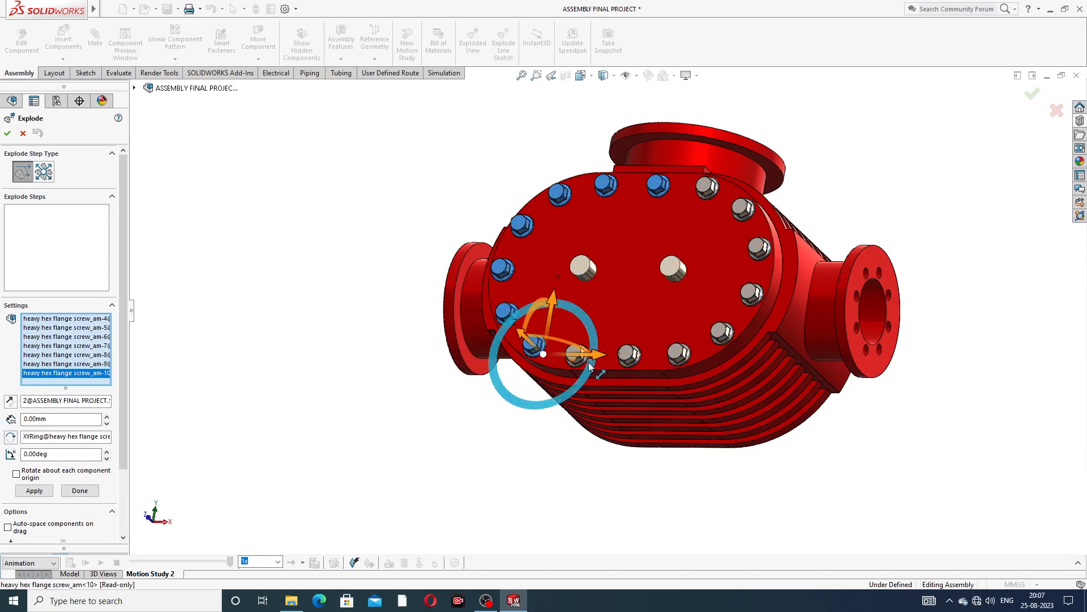
# Step: Add the remaining eight front cover screws to the explode step's component selection, completing the ring of 15
pyautogui.moveTo(596, 372); pyautogui.dragTo(569, 425, button='middle')
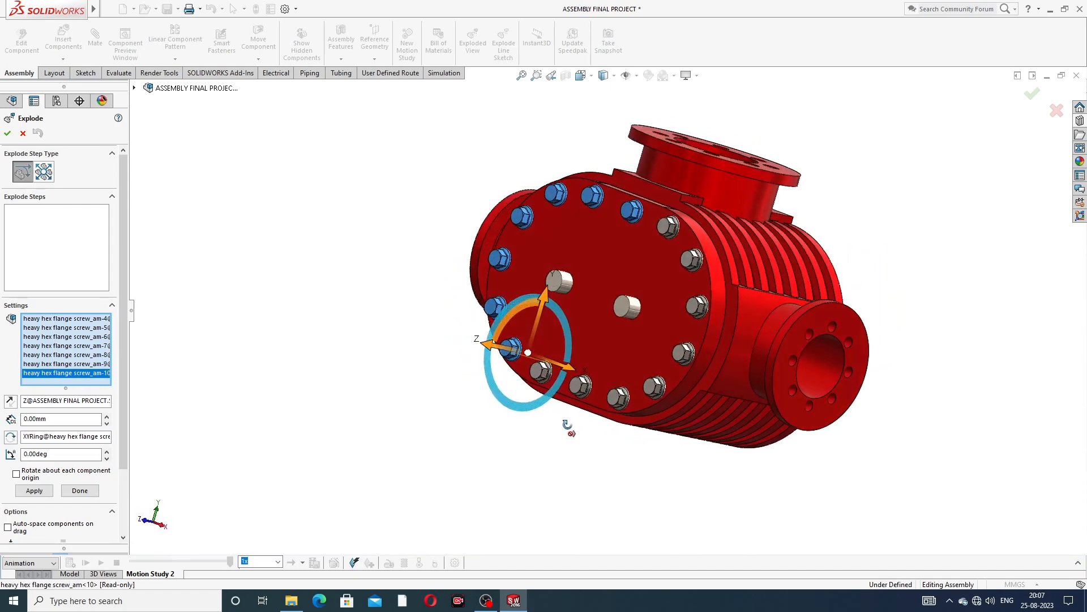
pyautogui.click(540, 372)
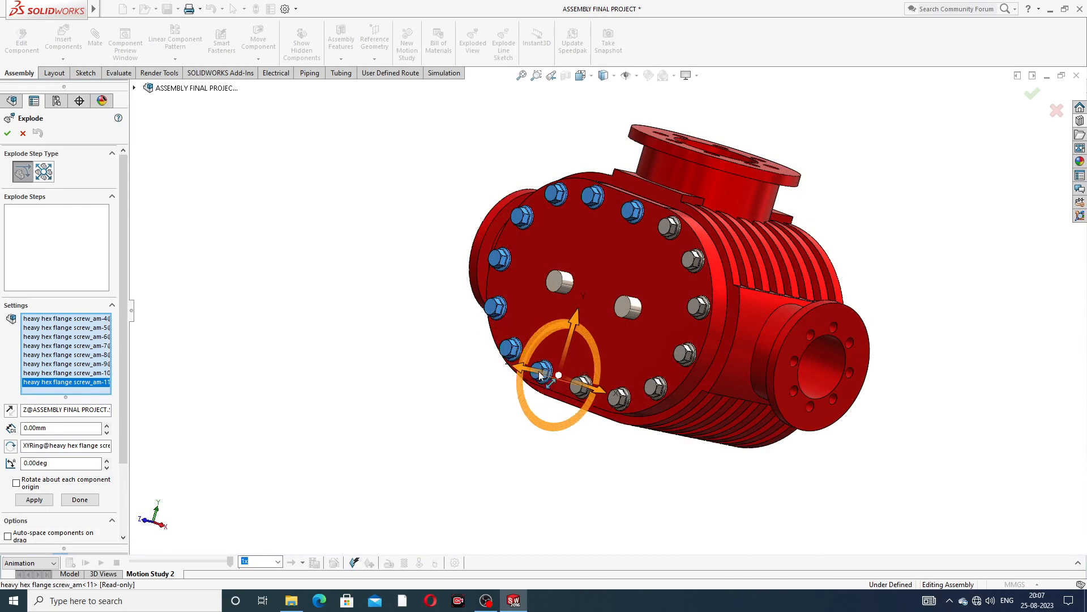
pyautogui.click(576, 395)
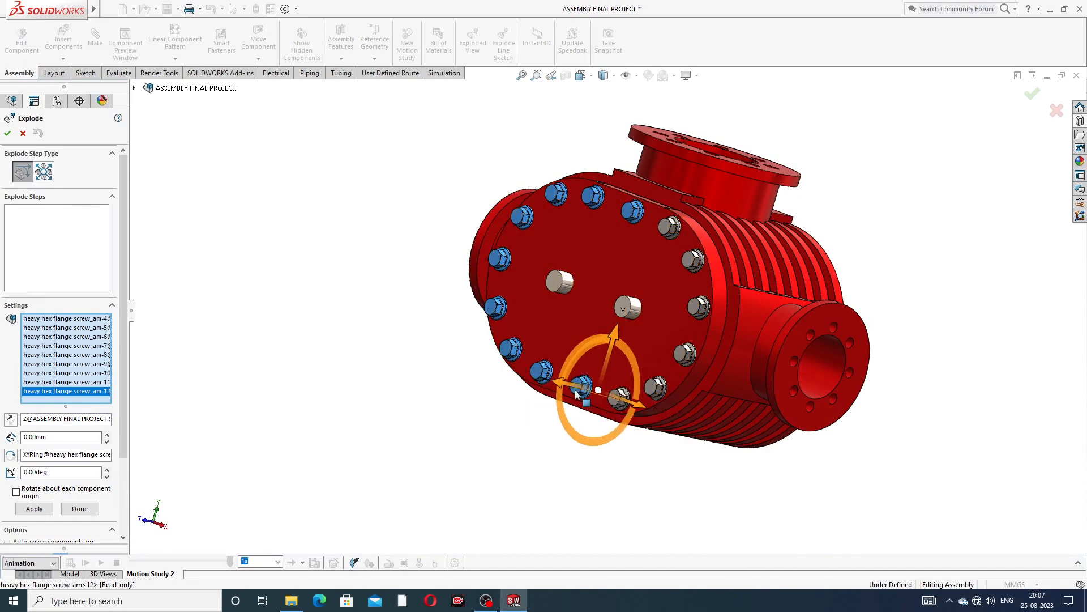
pyautogui.click(618, 403)
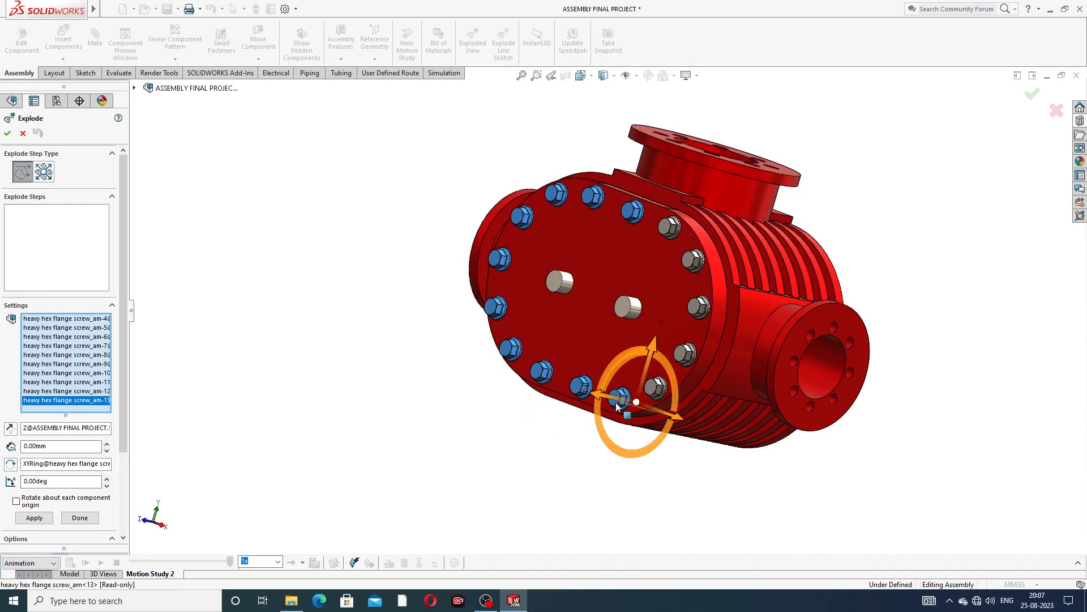
pyautogui.click(654, 389)
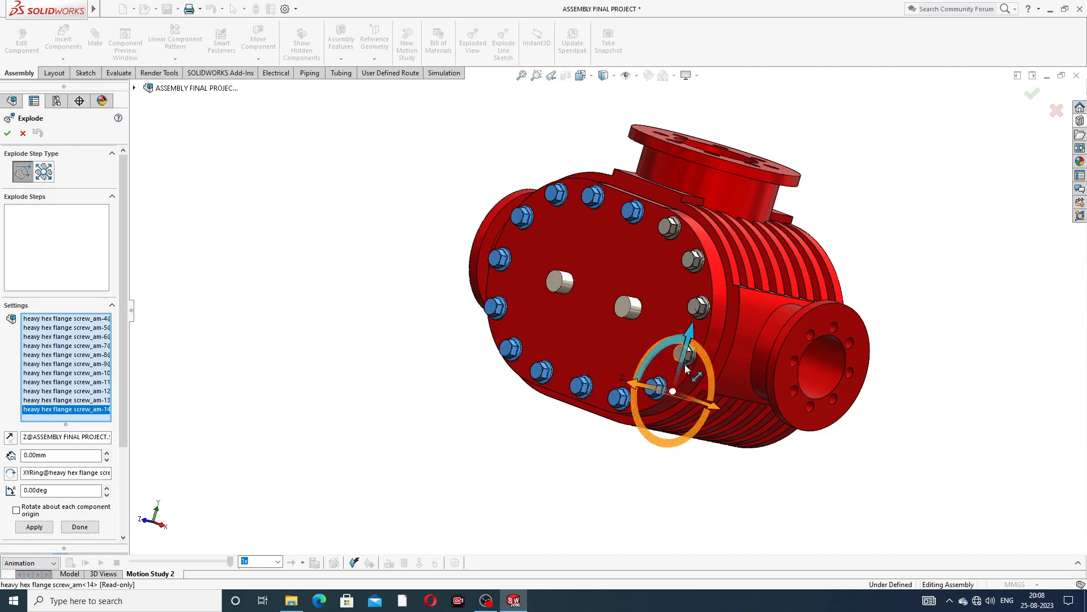
pyautogui.moveTo(687, 368); pyautogui.dragTo(785, 396, button='middle')
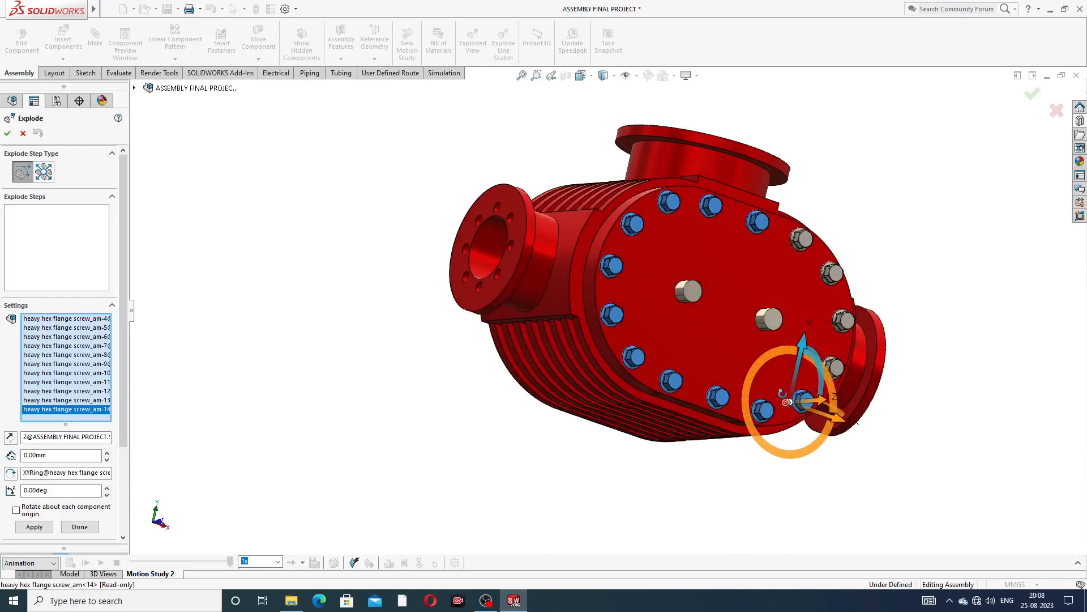
pyautogui.click(841, 371)
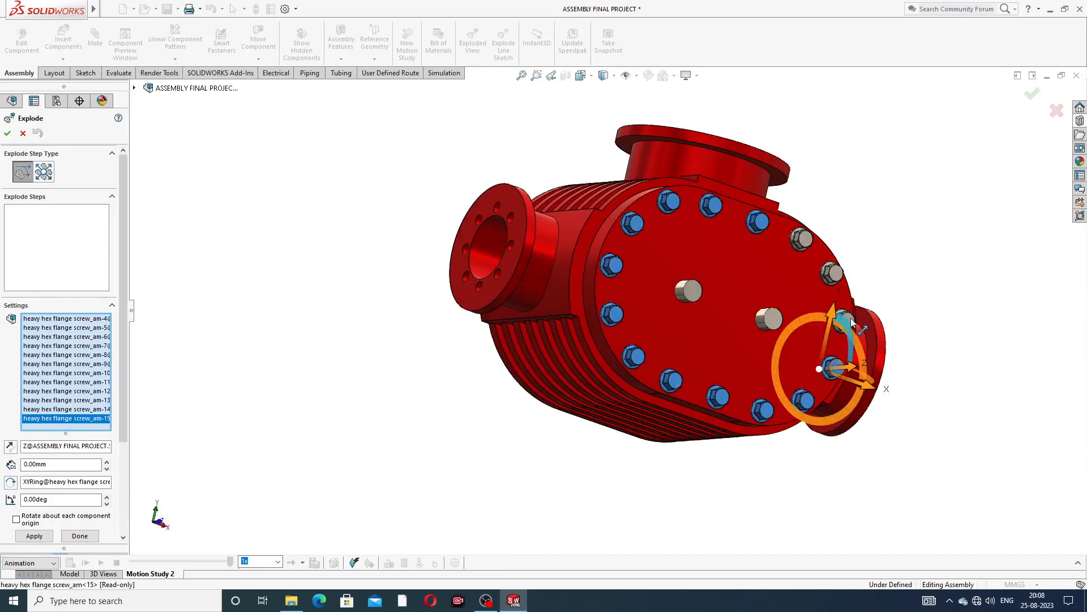
pyautogui.moveTo(852, 322); pyautogui.dragTo(766, 309, button='middle')
pyautogui.scroll(-5, 711, 297)
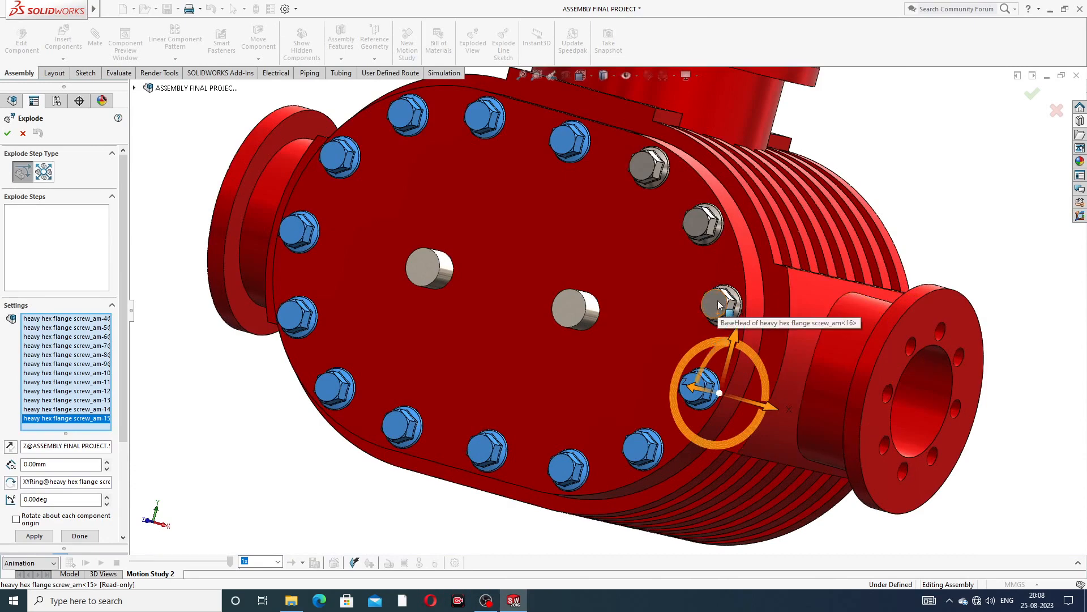
pyautogui.click(718, 304)
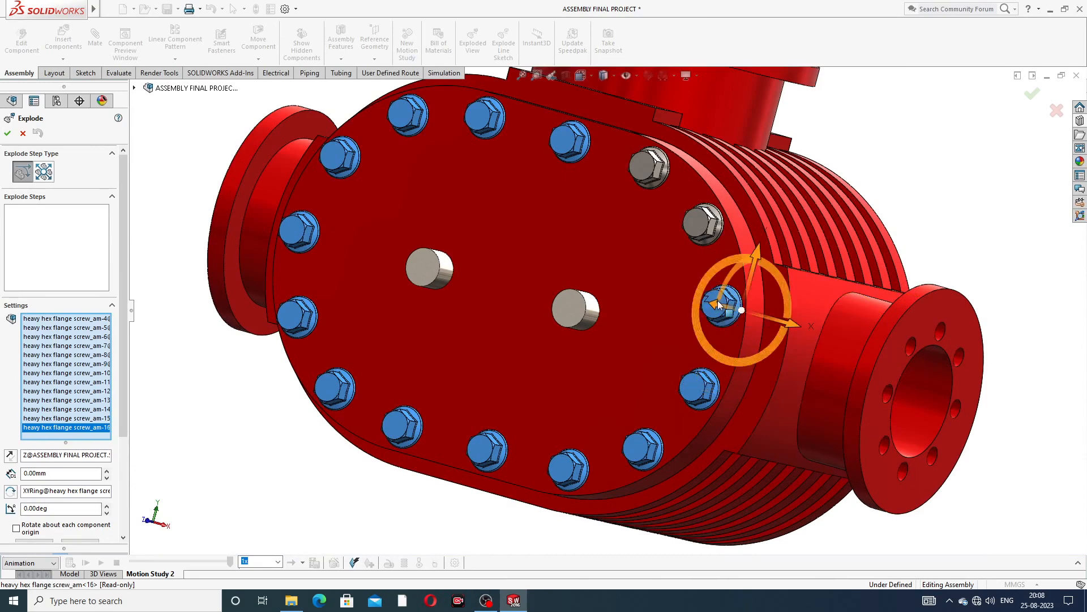
pyautogui.click(702, 223)
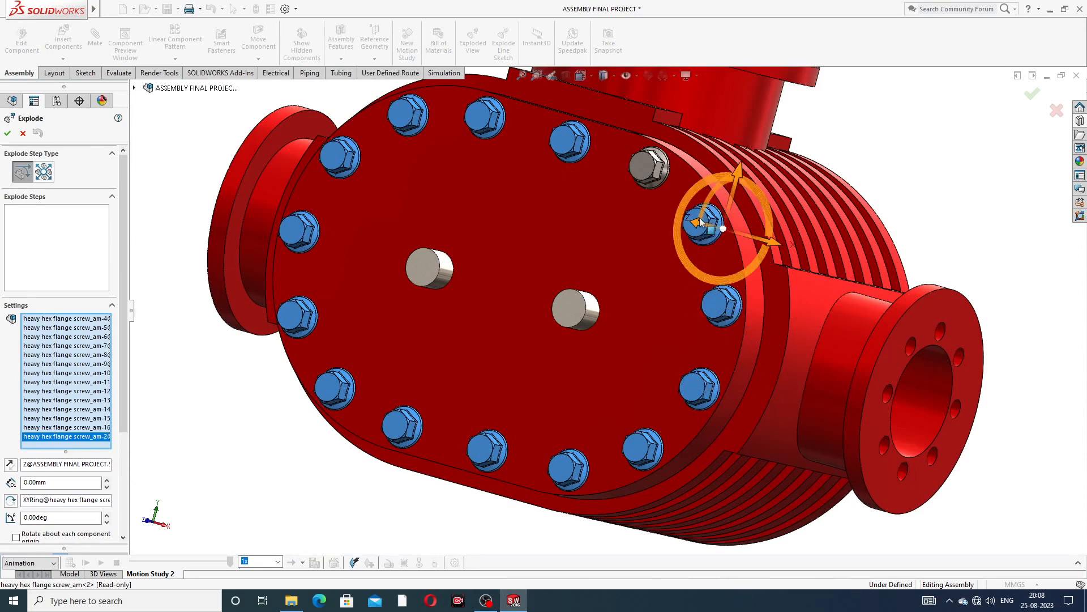
pyautogui.click(649, 169)
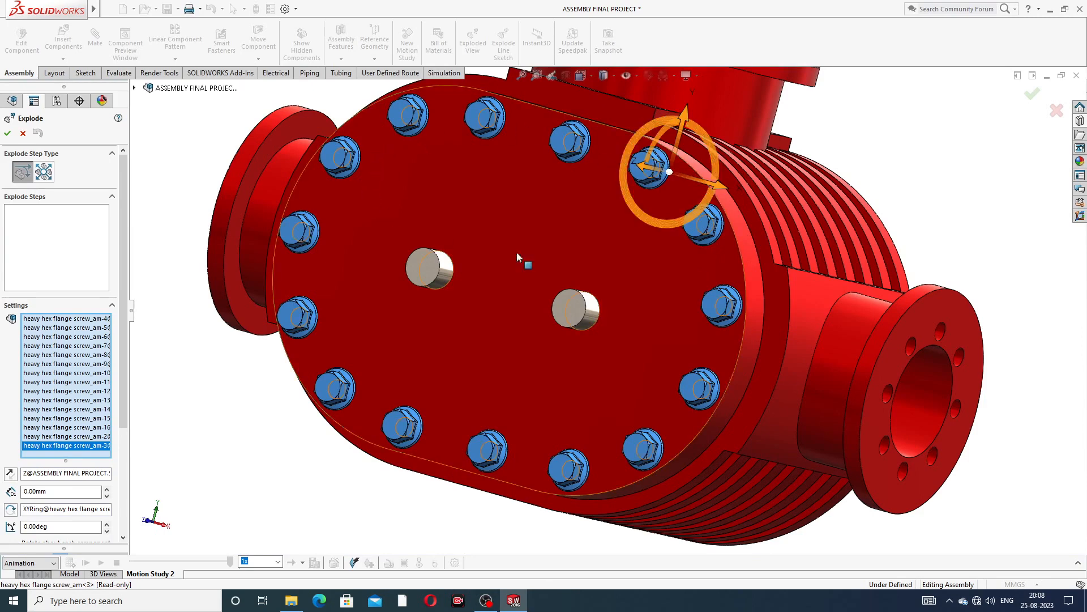
# Step: Explode the selected cover screws straight out from the front cover along the Z axis by about 412 mm
pyautogui.scroll(5, 663, 272)
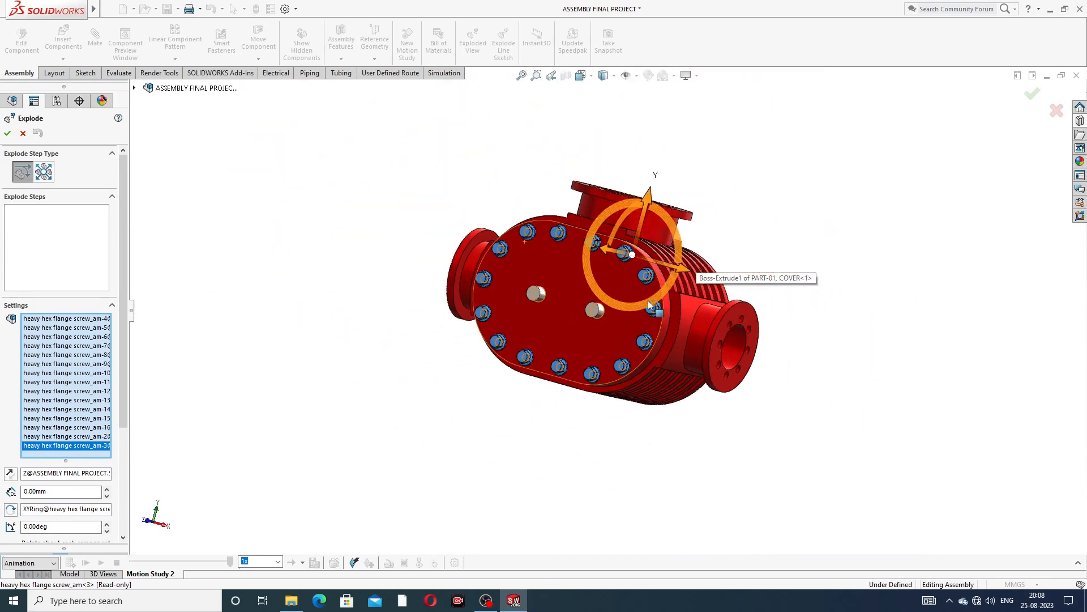
pyautogui.moveTo(649, 305)
pyautogui.keyDown('ctrl'); pyautogui.mouseDown(button='middle')
pyautogui.moveTo(595, 306)
pyautogui.moveTo(691, 301)
pyautogui.moveTo(646, 302)
pyautogui.mouseUp(button='middle'); pyautogui.keyUp('ctrl')
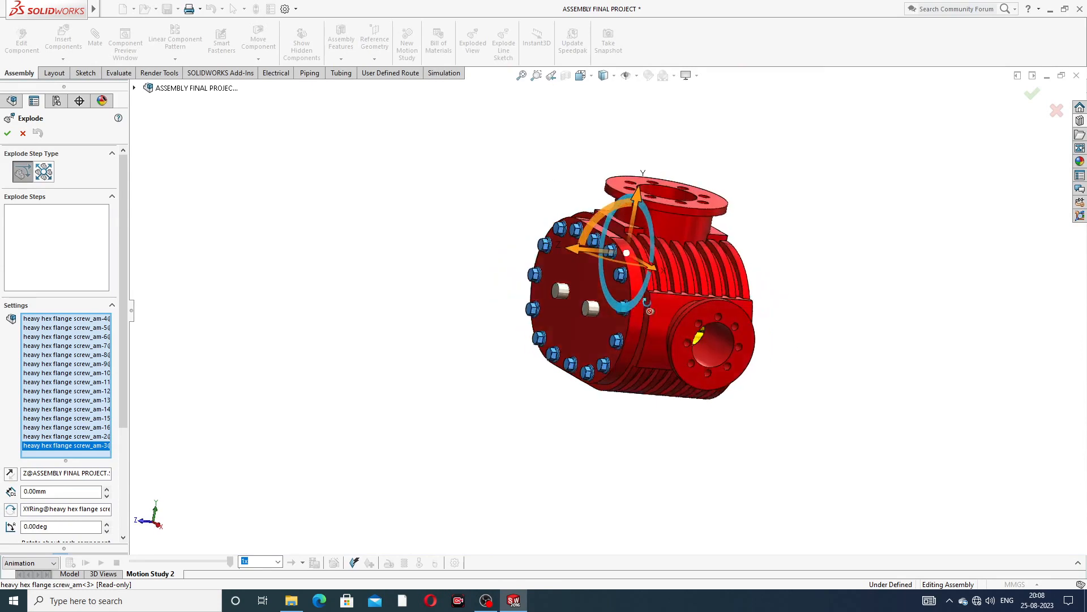
pyautogui.scroll(-4, 669, 272)
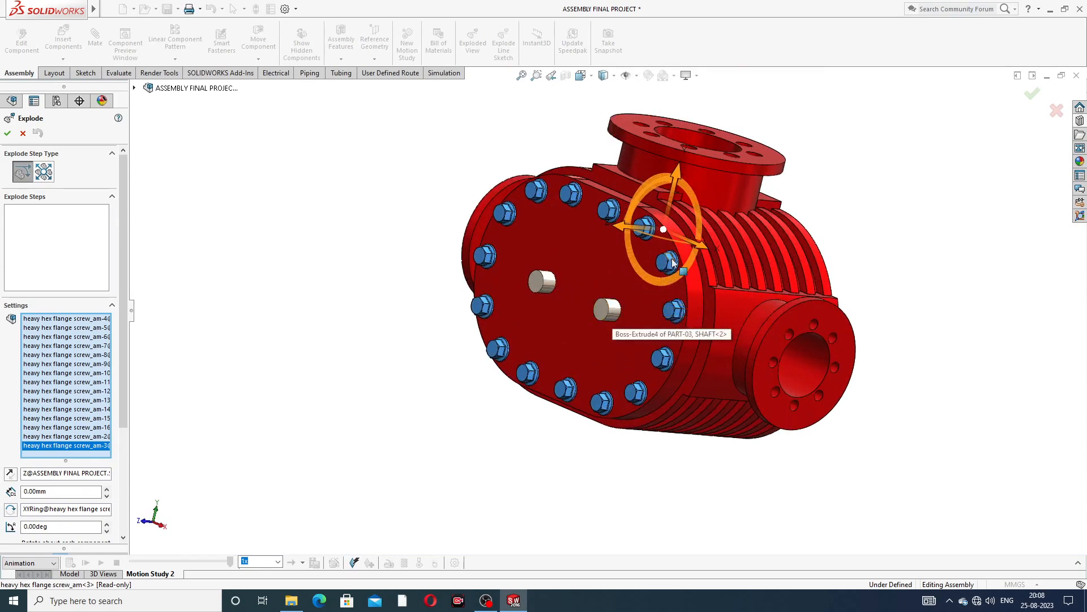
pyautogui.scroll(2, 673, 262)
pyautogui.scroll(2, 663, 283)
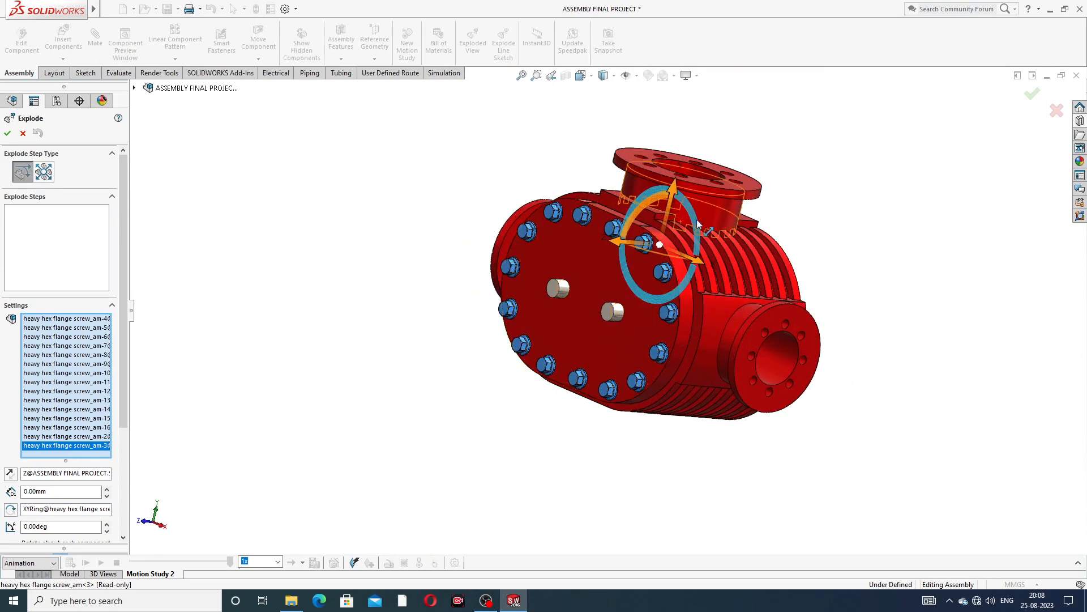
pyautogui.moveTo(652, 248); pyautogui.dragTo(638, 249, button='middle')
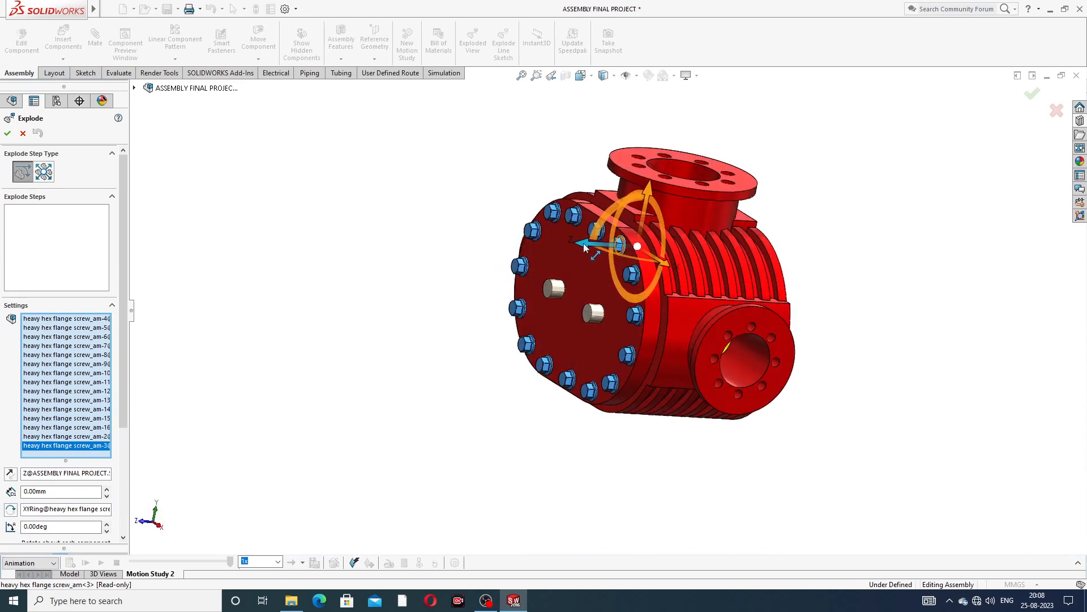
pyautogui.moveTo(585, 248); pyautogui.dragTo(333, 274)
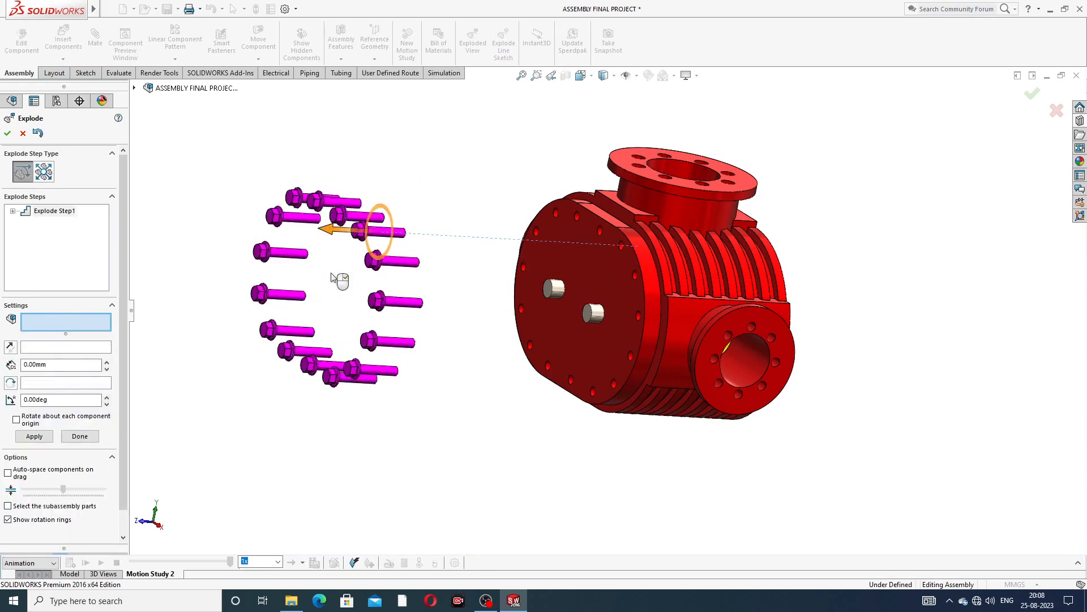
pyautogui.moveTo(493, 263); pyautogui.dragTo(512, 335, button='middle')
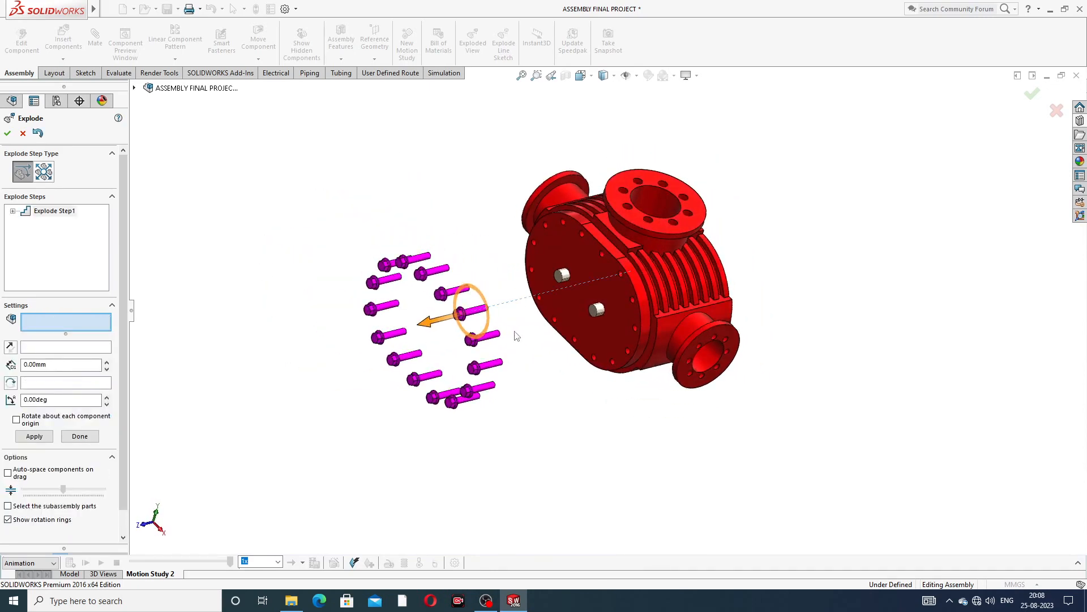
pyautogui.moveTo(429, 324); pyautogui.dragTo(381, 340)
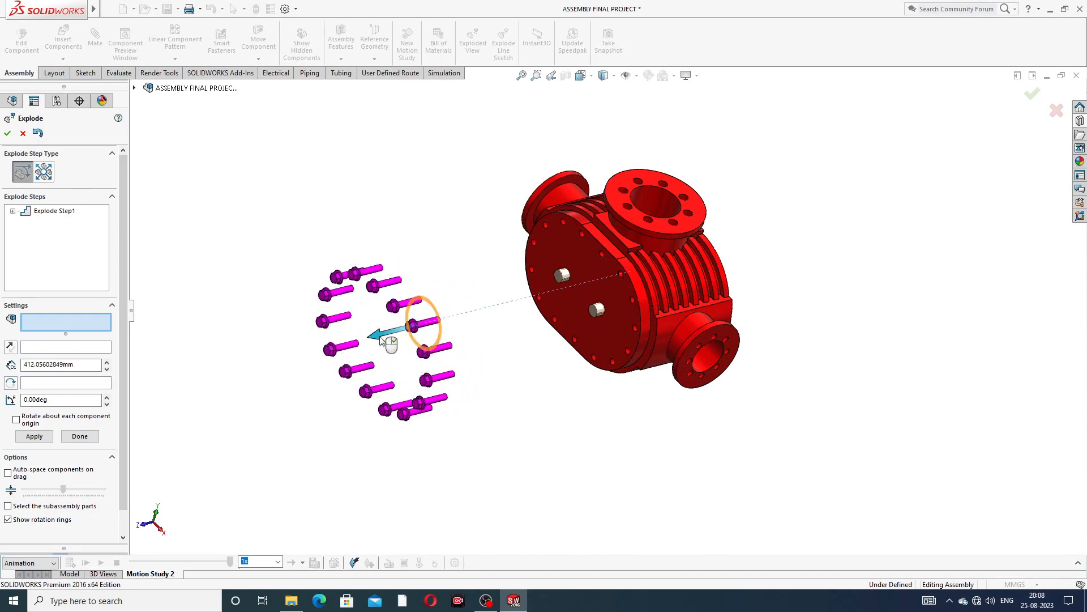
# Step: Explode the front cover along Z up to the screws, and pull PART-02, IMPELLER<1> along Z out of the housing to behind the cover
pyautogui.click(587, 255)
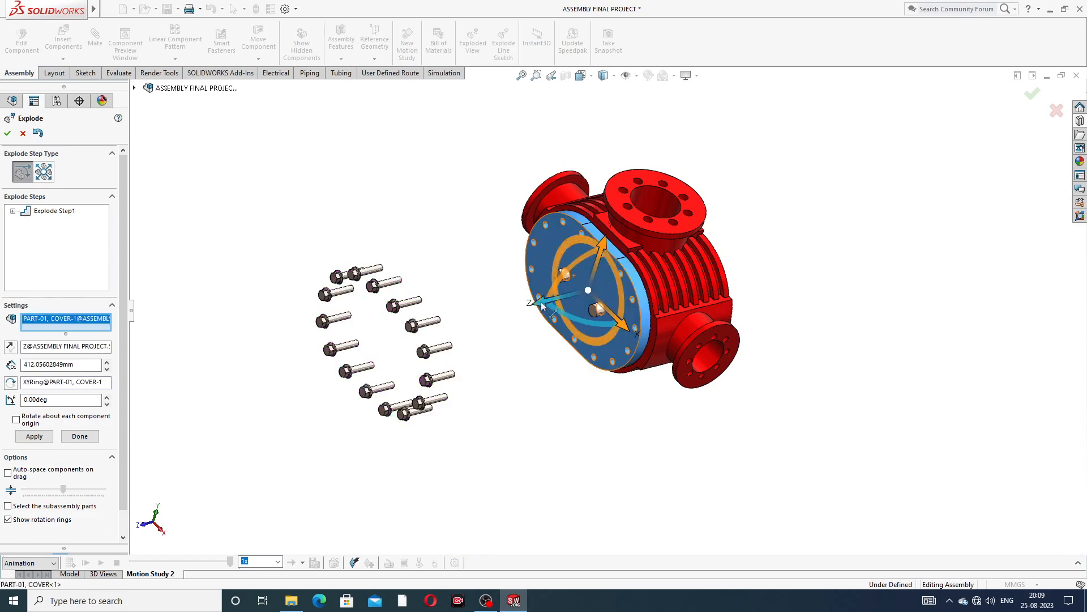
pyautogui.moveTo(539, 306); pyautogui.dragTo(347, 363)
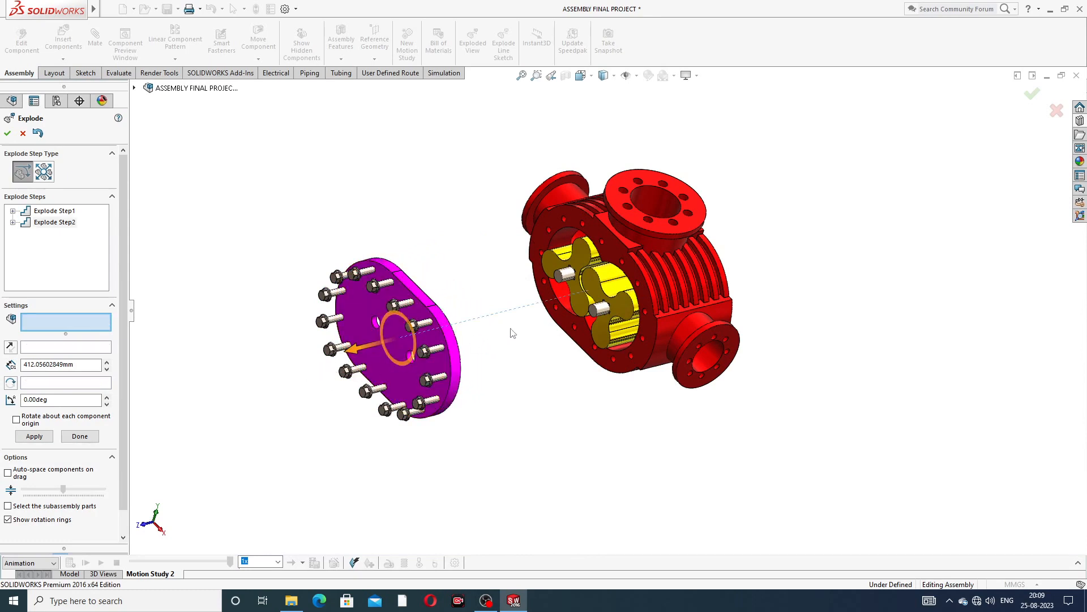
pyautogui.scroll(-2, 567, 333)
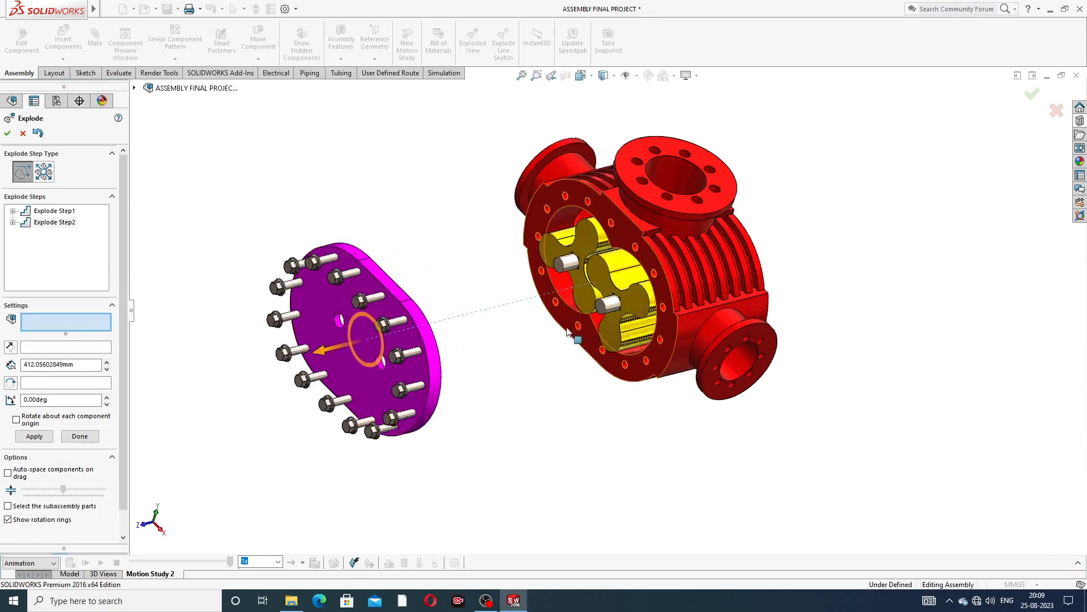
pyautogui.click(584, 245)
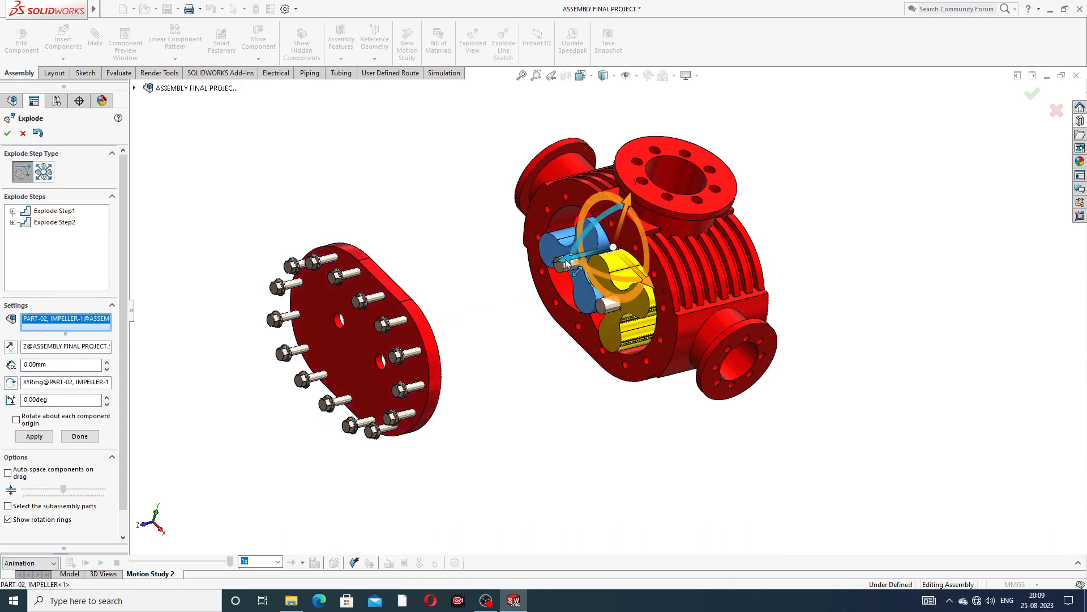
pyautogui.moveTo(572, 262); pyautogui.dragTo(418, 296)
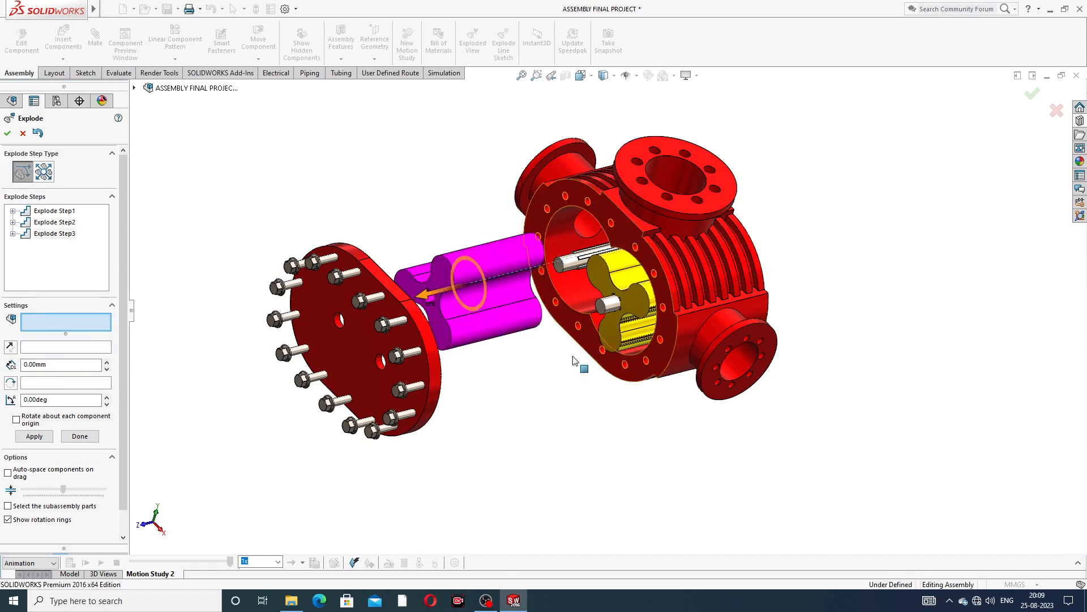
# Step: Explode PART-02, IMPELLER<2> along Z out of the housing to sit beside the first impeller behind the cover
pyautogui.moveTo(572, 361); pyautogui.dragTo(550, 383, button='middle')
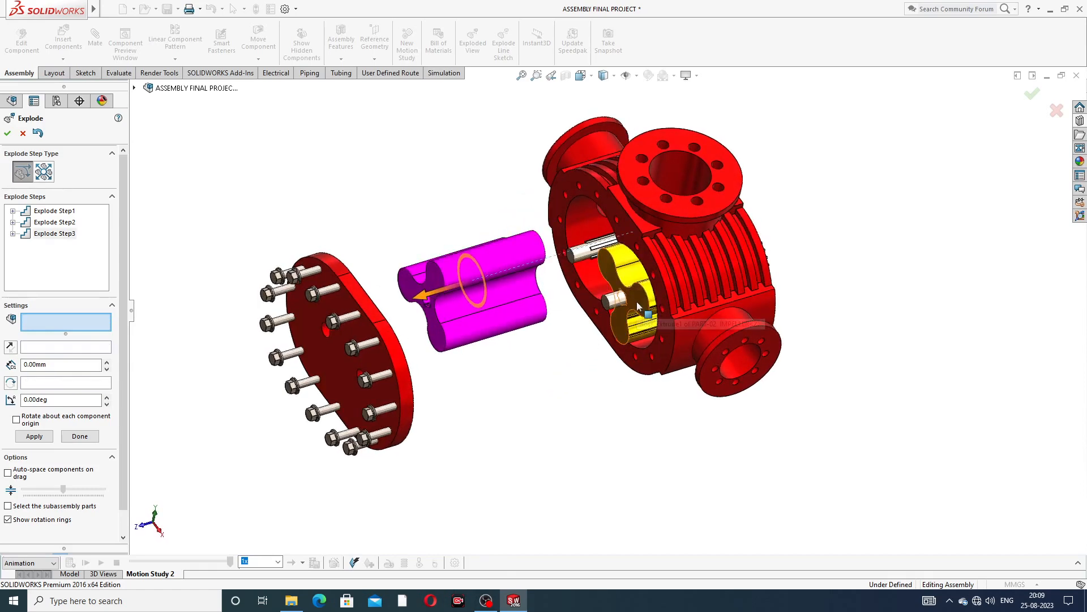
pyautogui.click(598, 320)
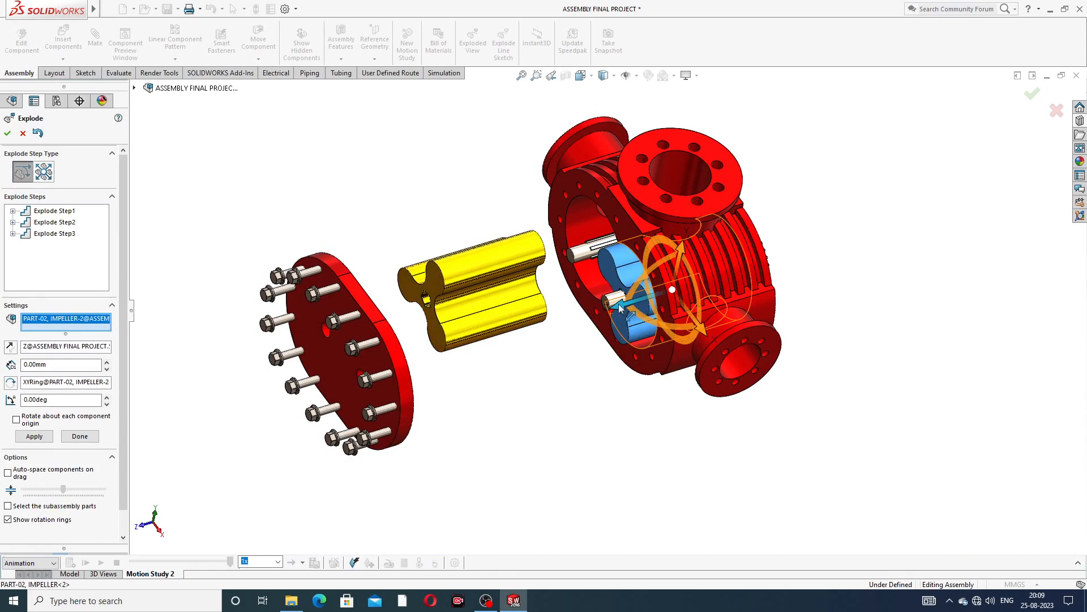
pyautogui.moveTo(619, 307); pyautogui.dragTo(462, 354)
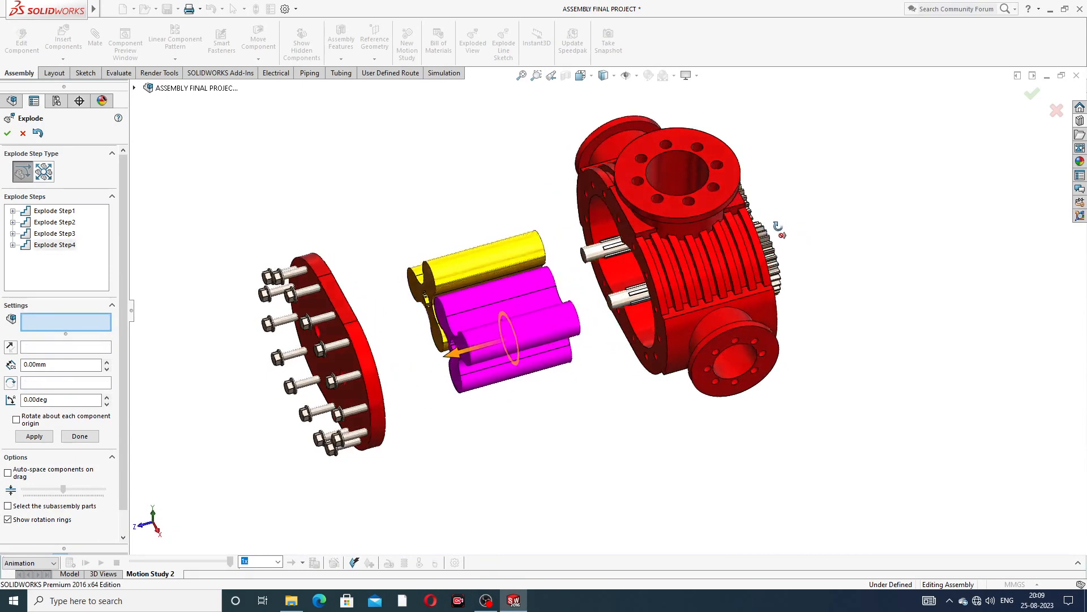
# Step: Explode both spur gears, spur gear_am<1> and <2>, backward along Z off their shafts to matching positions behind the housing
pyautogui.moveTo(778, 227); pyautogui.dragTo(760, 196, button='middle')
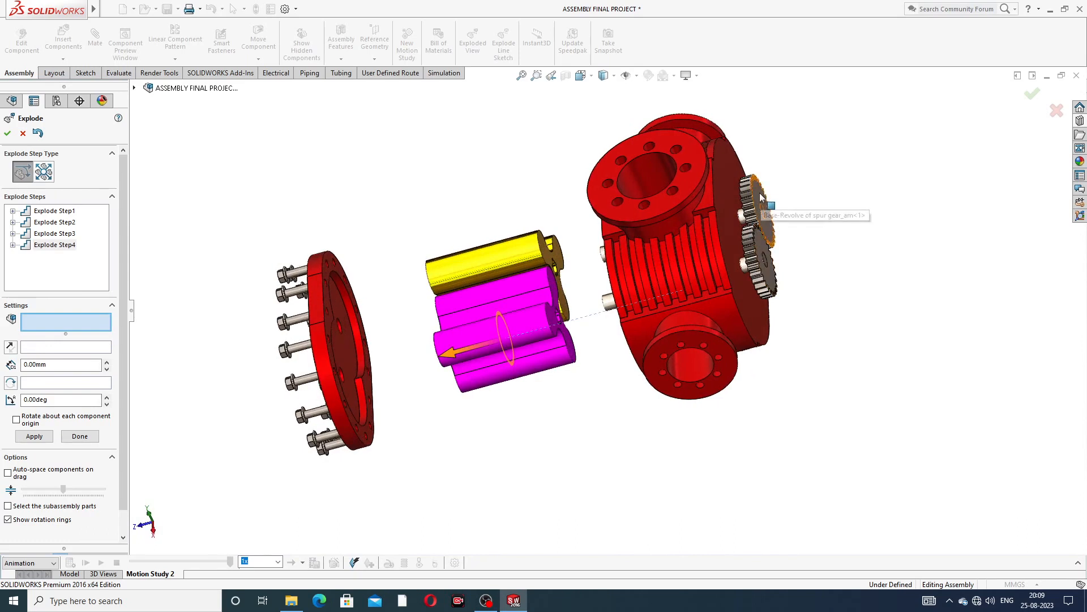
pyautogui.click(761, 196)
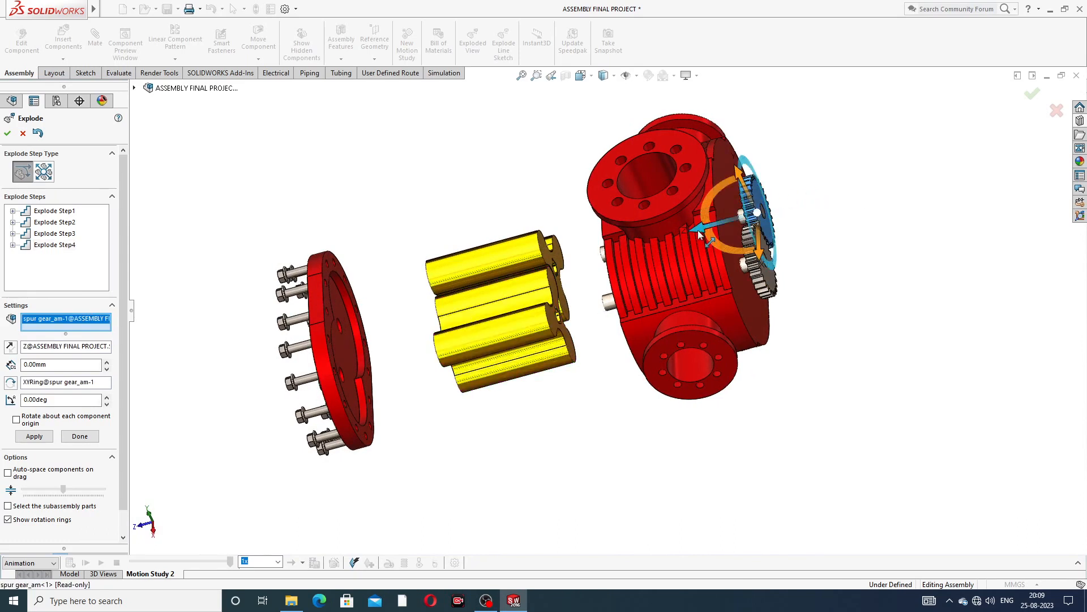
pyautogui.moveTo(699, 231); pyautogui.dragTo(874, 199)
pyautogui.click(763, 250)
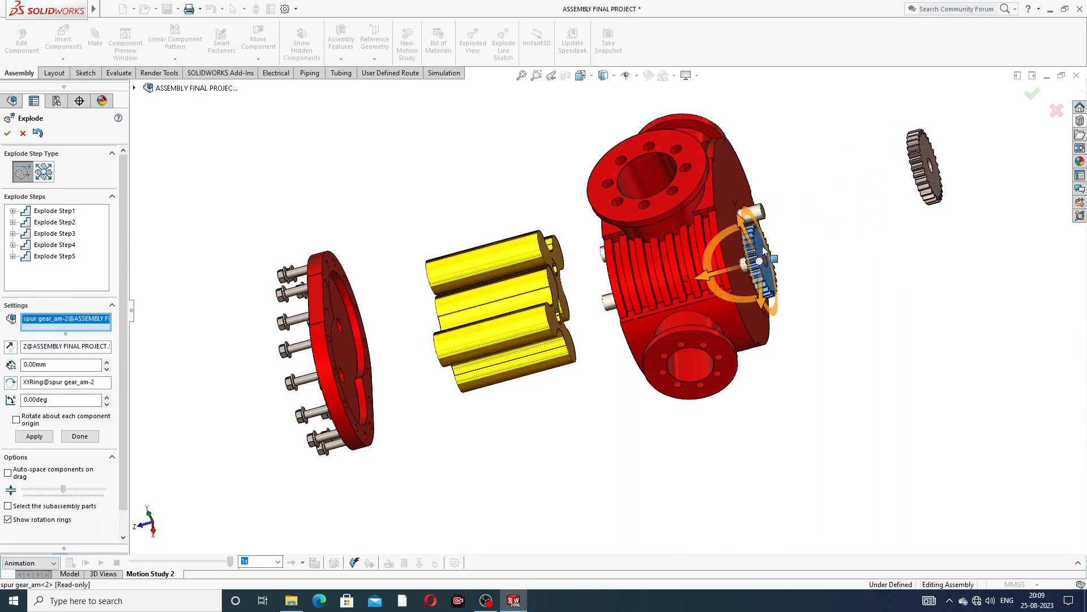
pyautogui.moveTo(701, 278); pyautogui.dragTo(877, 242)
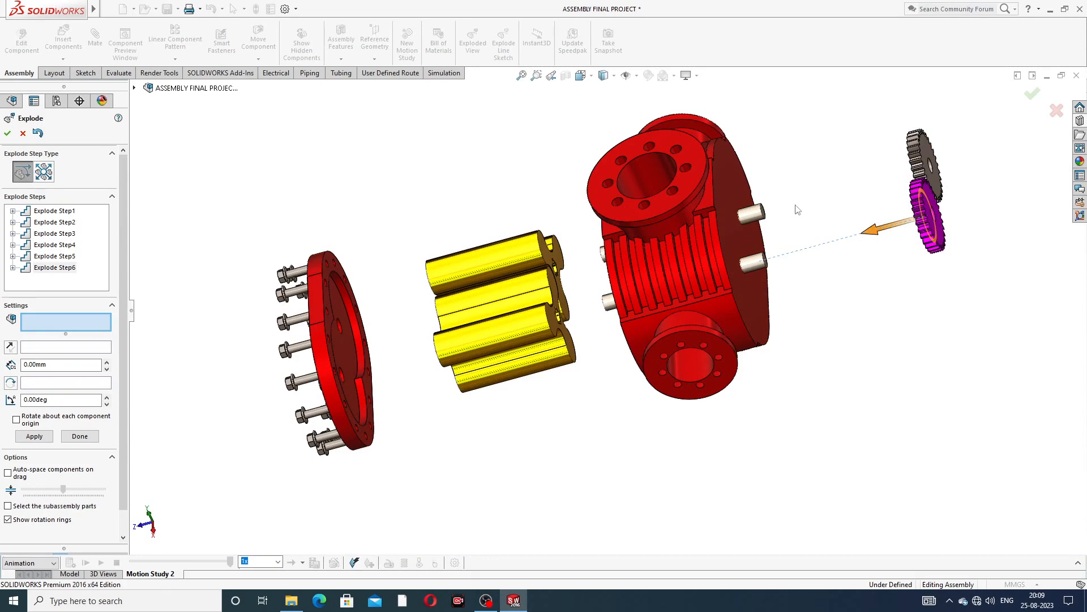
# Step: Explode PART-04, HOUSING<2> backward along Z until it clears both shafts, stopping before the gears, and finish the exploded view
pyautogui.click(807, 225)
pyautogui.moveTo(807, 225); pyautogui.dragTo(818, 226, button='middle')
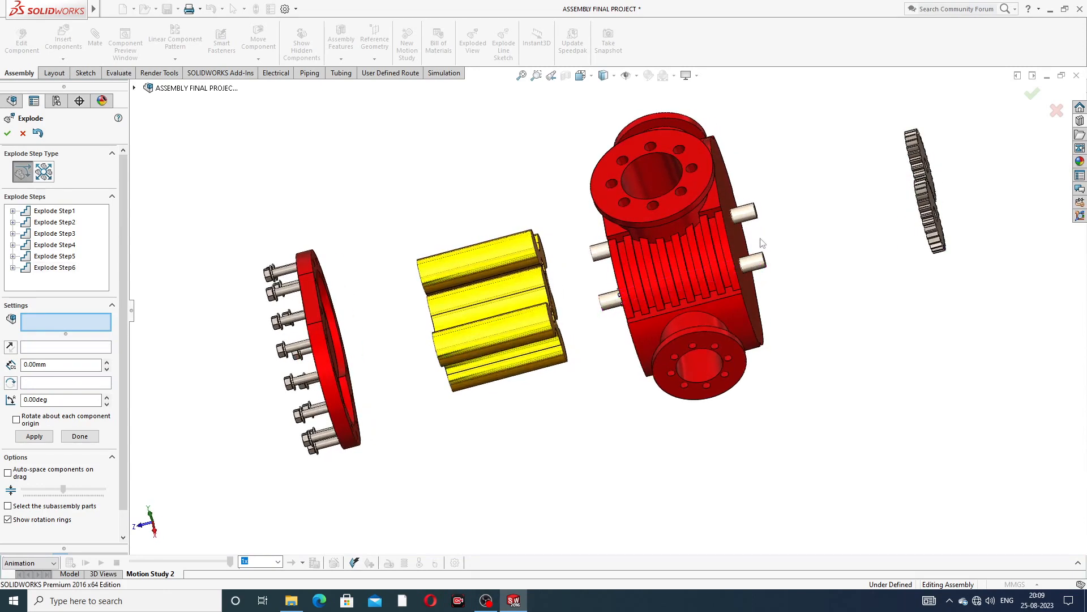
pyautogui.click(739, 244)
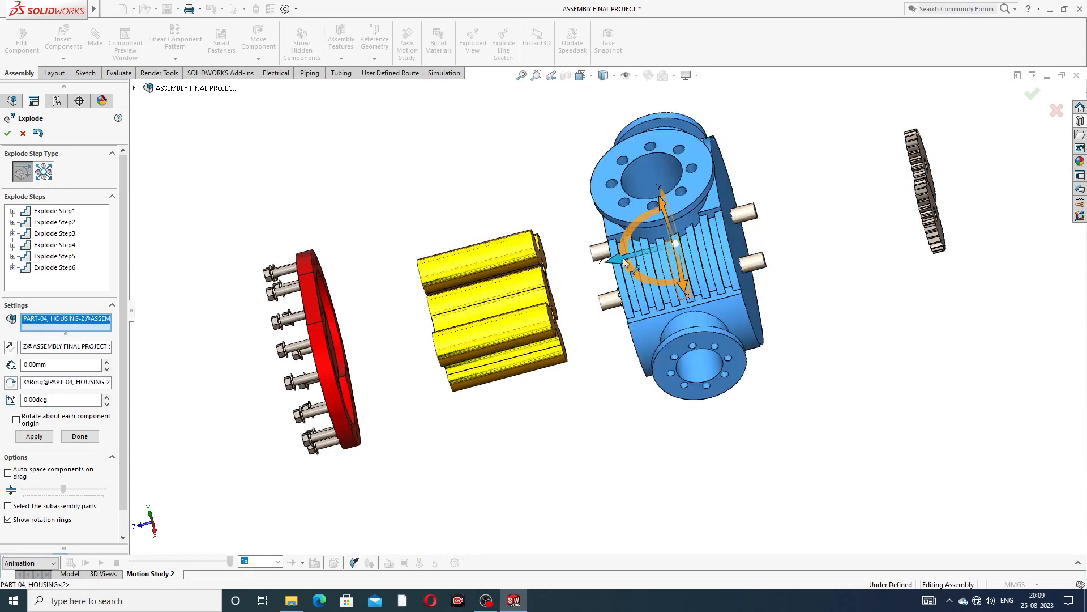
pyautogui.moveTo(620, 260); pyautogui.dragTo(789, 234)
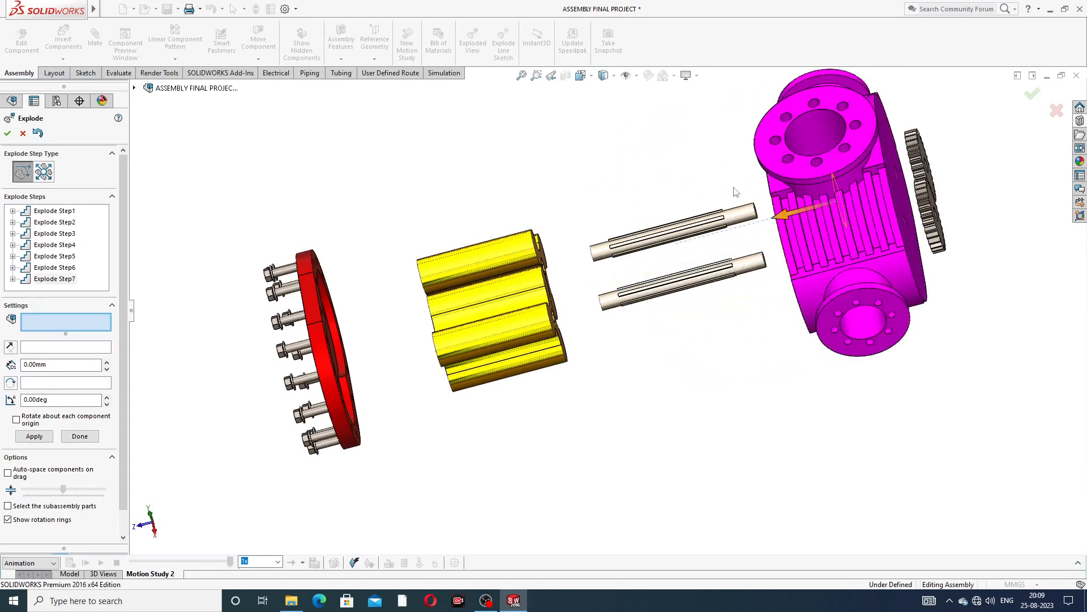
pyautogui.moveTo(677, 177); pyautogui.dragTo(727, 222, button='middle')
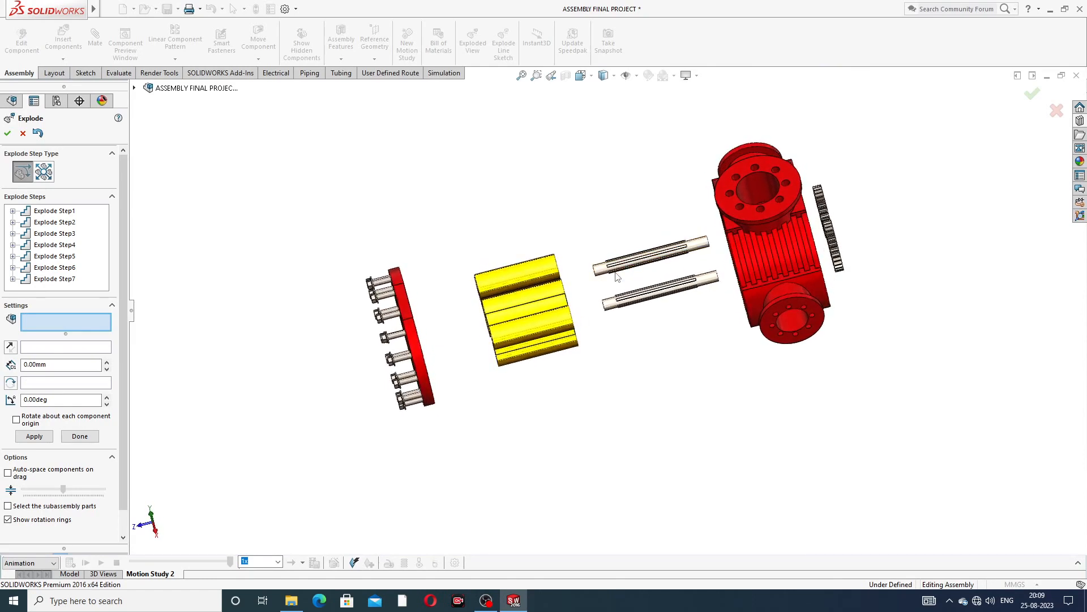
pyautogui.click(8, 134)
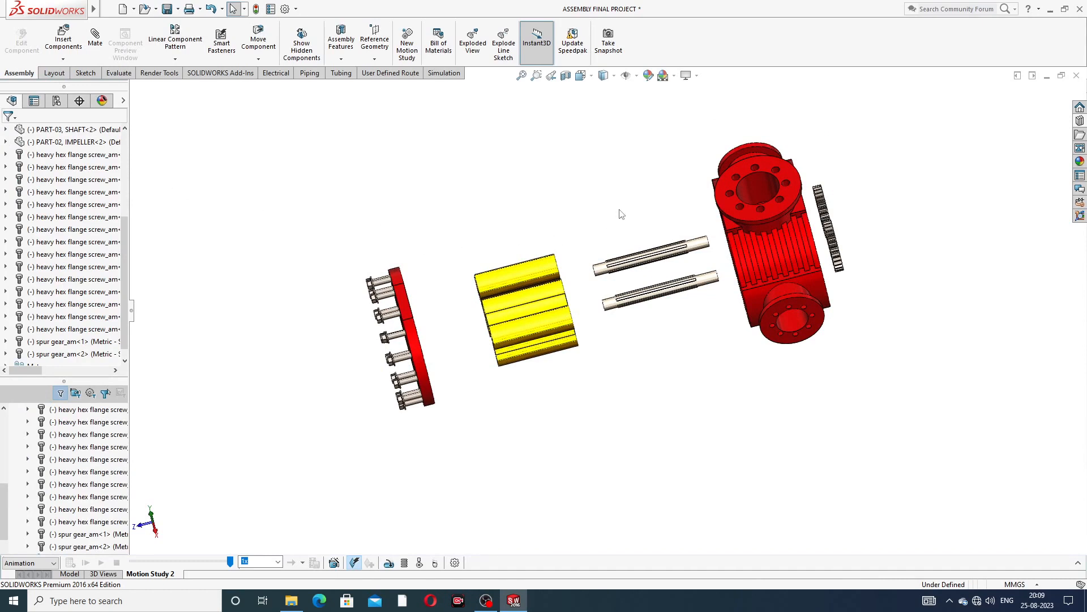
# Step: Collapse the exploded view of the top-level assembly and inspect the assembled pump from the front cover side
pyautogui.scroll(1, 582, 211)
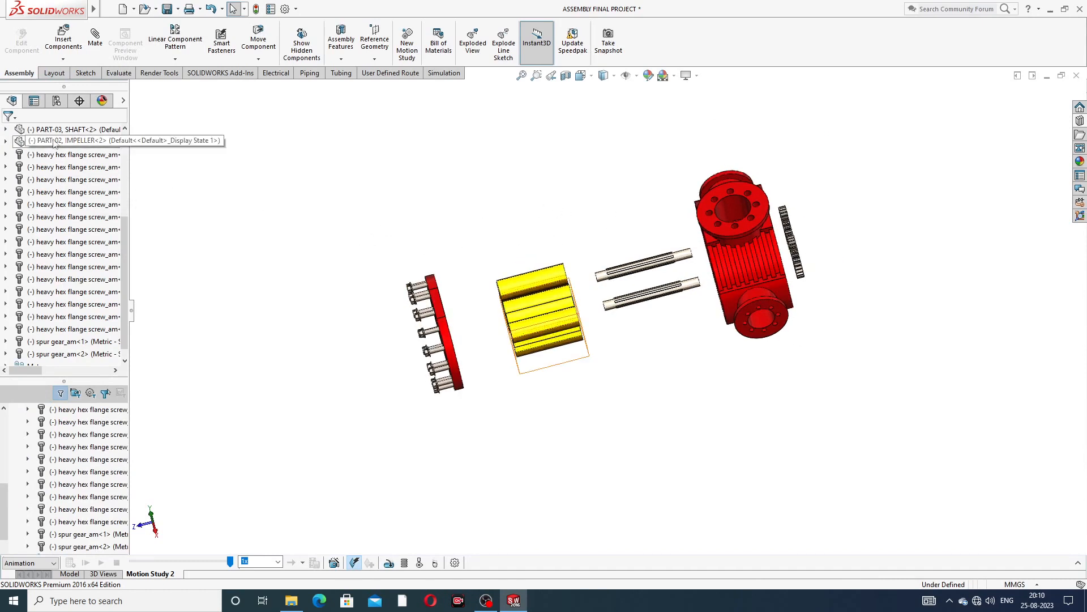
pyautogui.moveTo(123, 218); pyautogui.dragTo(123, 131)
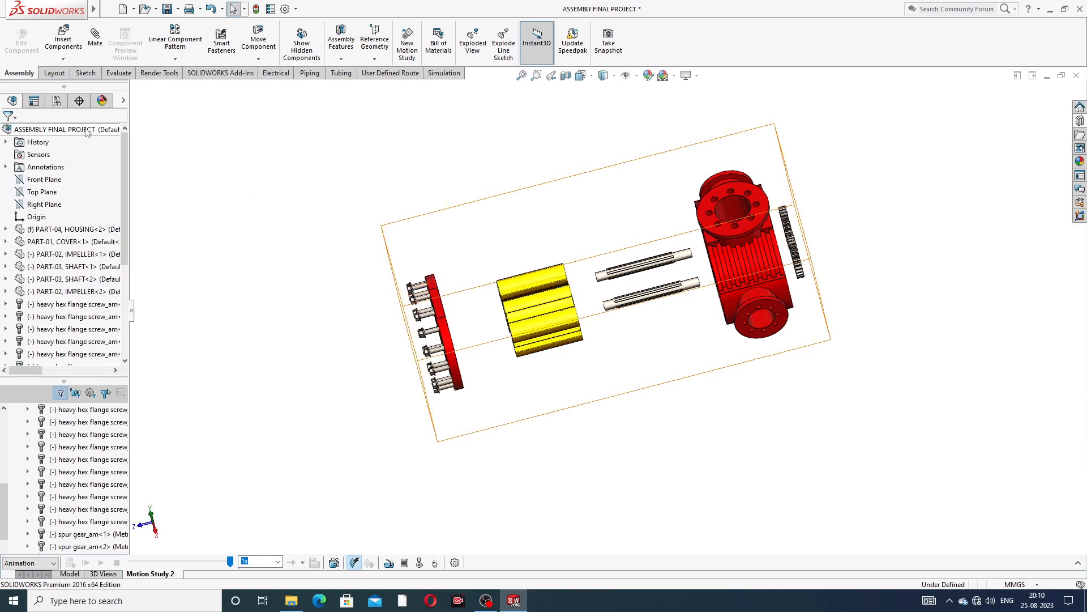
pyautogui.rightClick(86, 131)
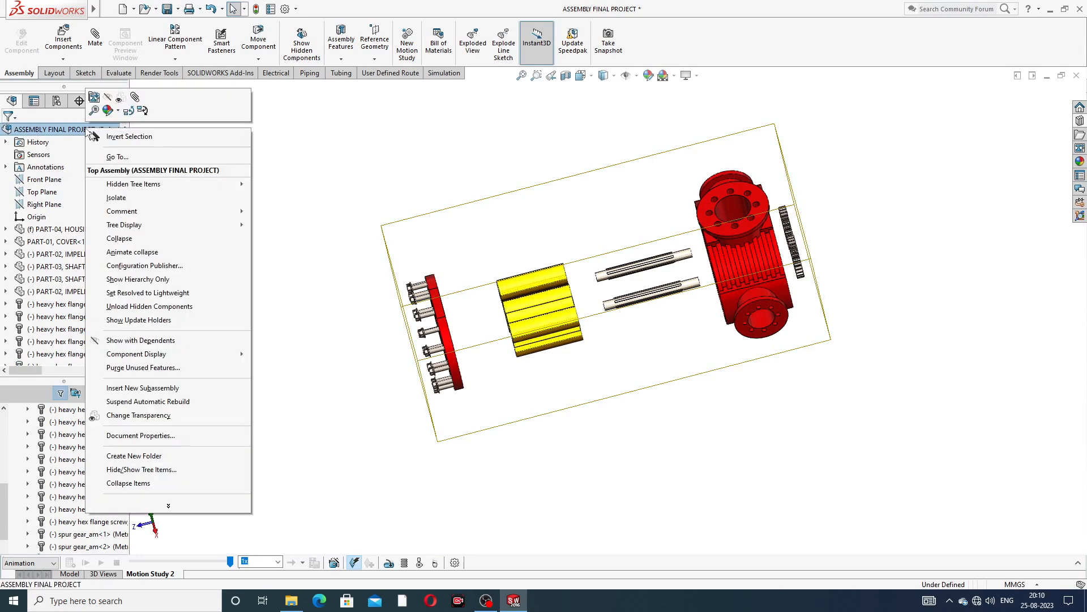
pyautogui.click(120, 238)
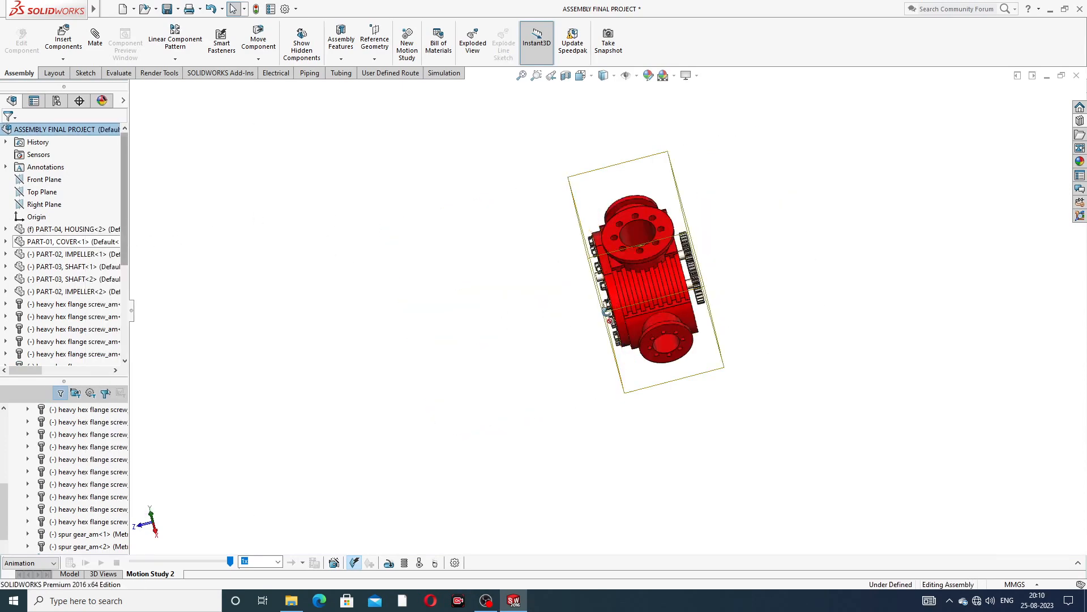
pyautogui.moveTo(606, 312); pyautogui.dragTo(654, 286, button='middle')
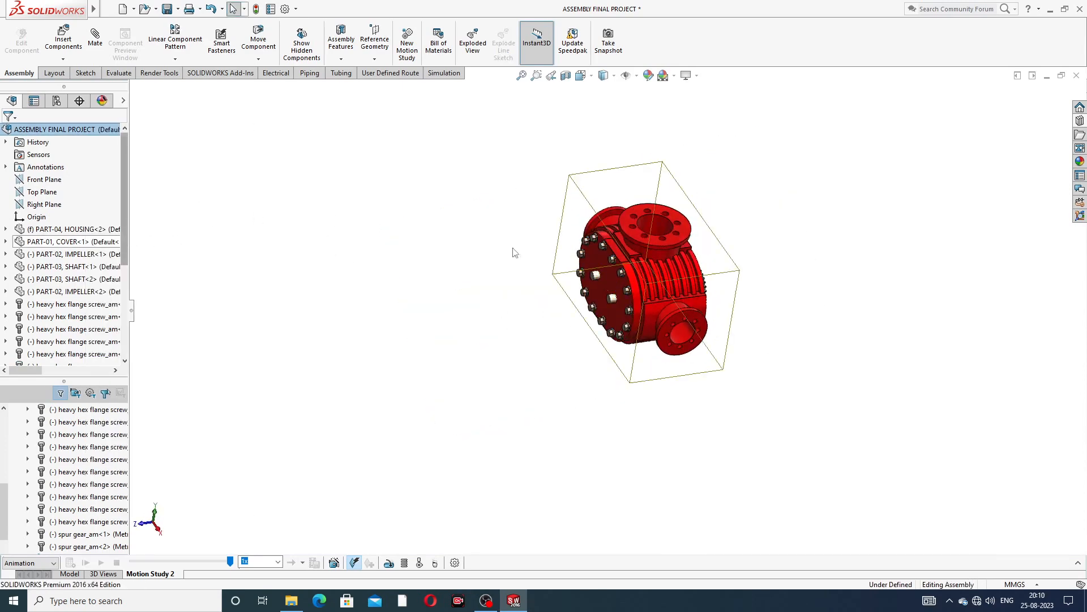
# Step: Explode the assembly again to inspect the separated components, and collapse it back to the assembled pump
pyautogui.rightClick(64, 132)
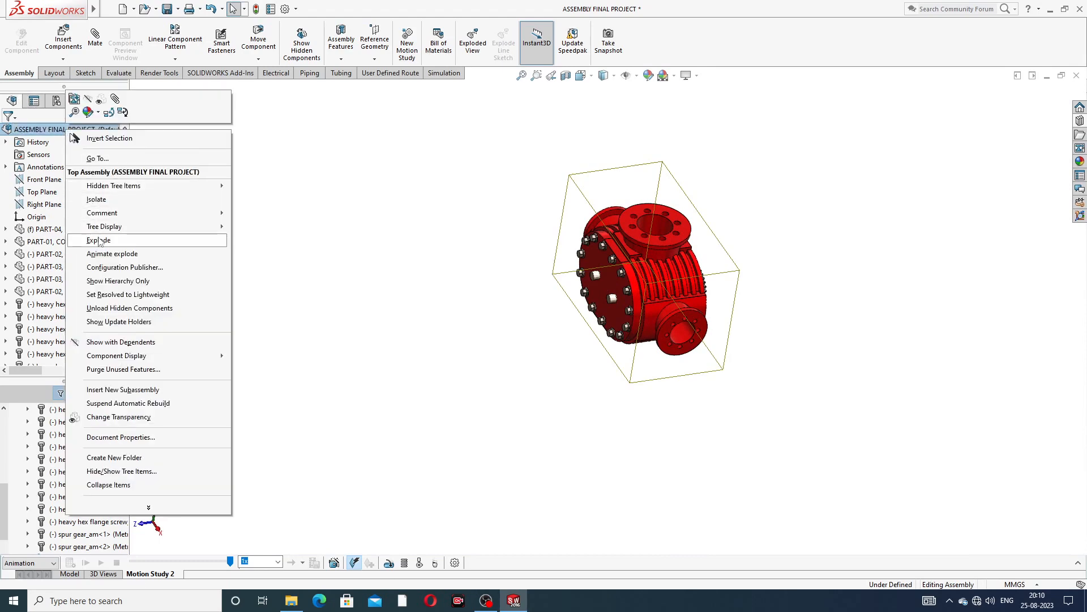
pyautogui.click(99, 241)
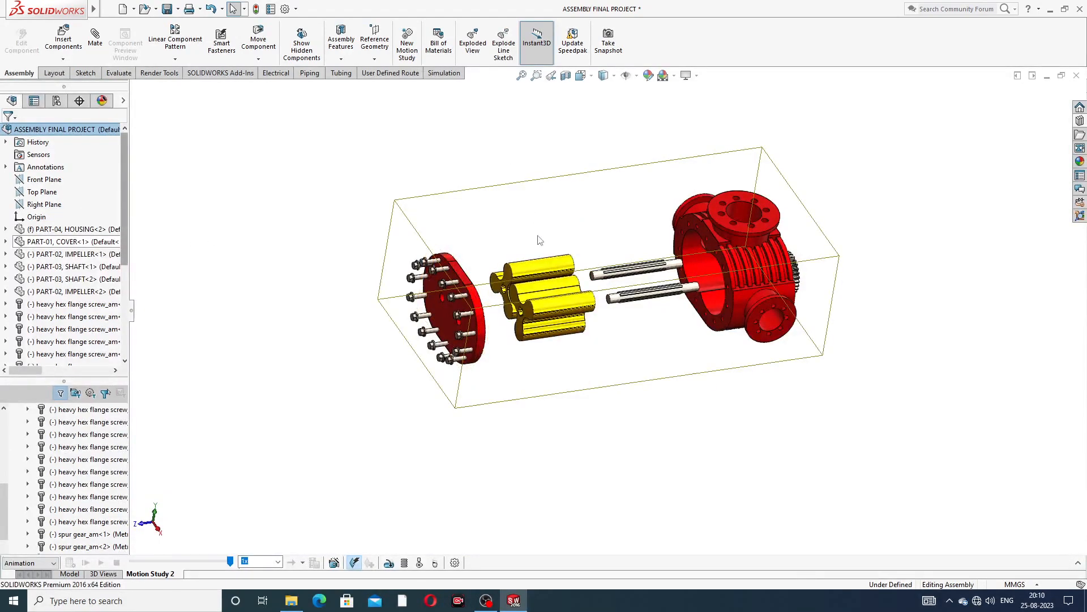
pyautogui.scroll(-2, 540, 240)
pyautogui.moveTo(633, 364); pyautogui.dragTo(630, 400, button='middle')
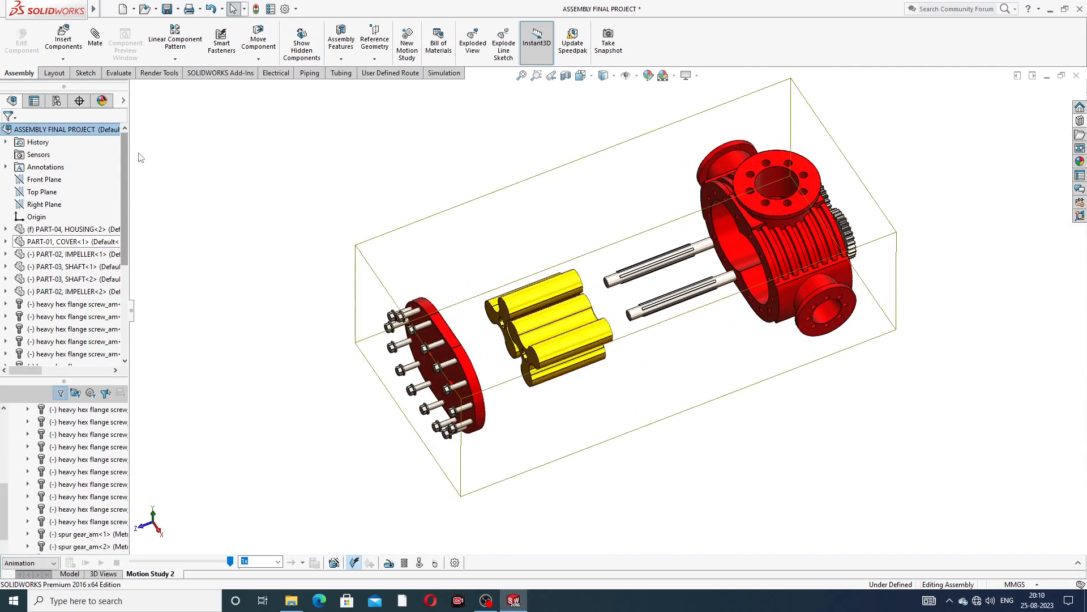
pyautogui.rightClick(89, 130)
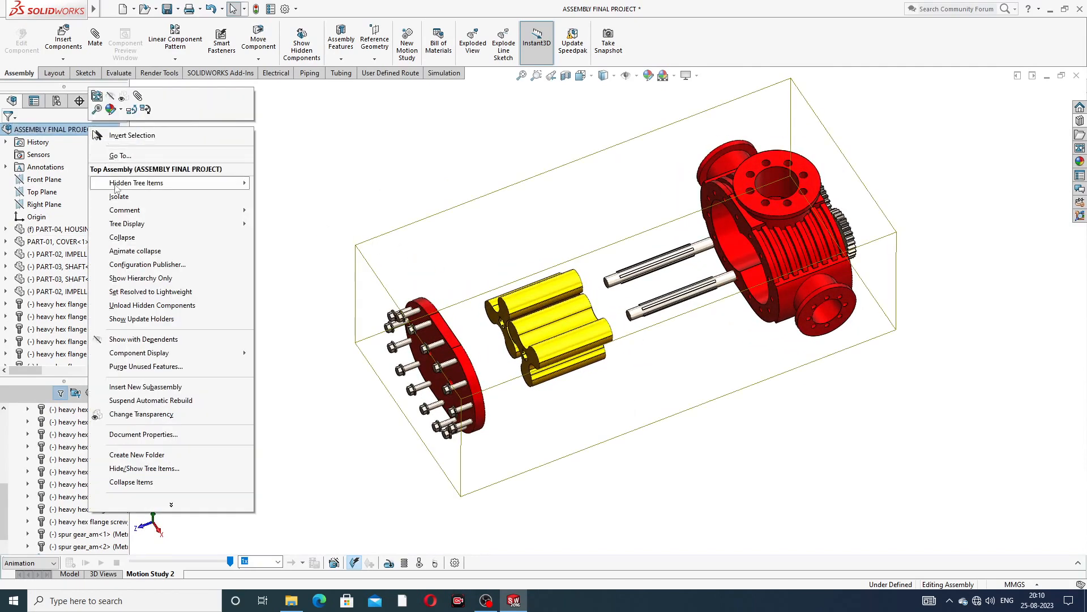
pyautogui.click(126, 238)
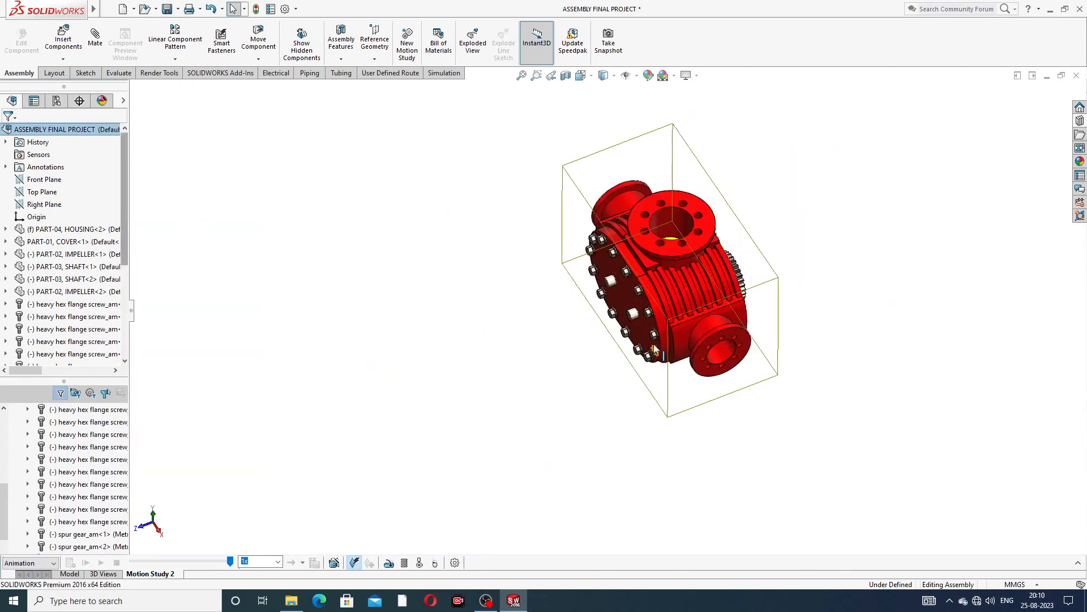
pyautogui.scroll(-2, 669, 336)
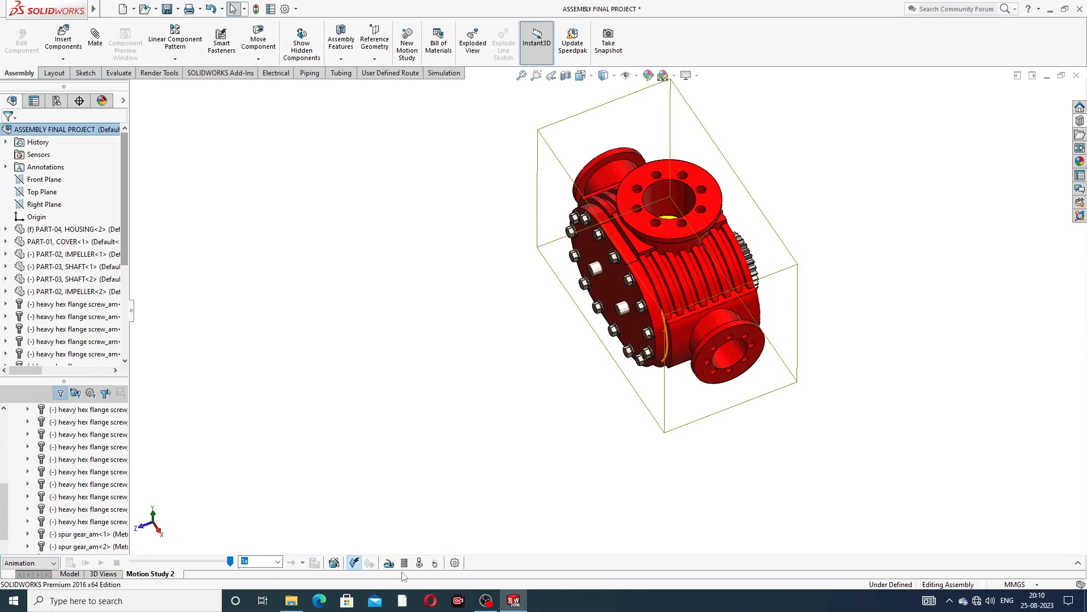
# Step: Create a rotate-model animation about the Y-axis with 1 clockwise rotation, 6 seconds duration and start time 0, and calculate the motion study
pyautogui.click(335, 563)
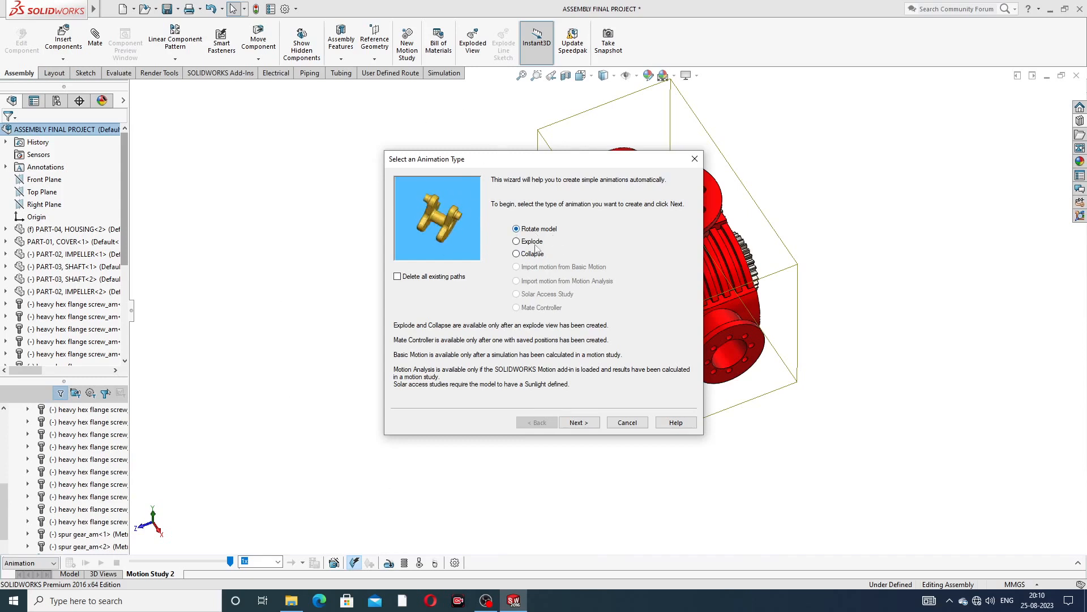
pyautogui.click(576, 424)
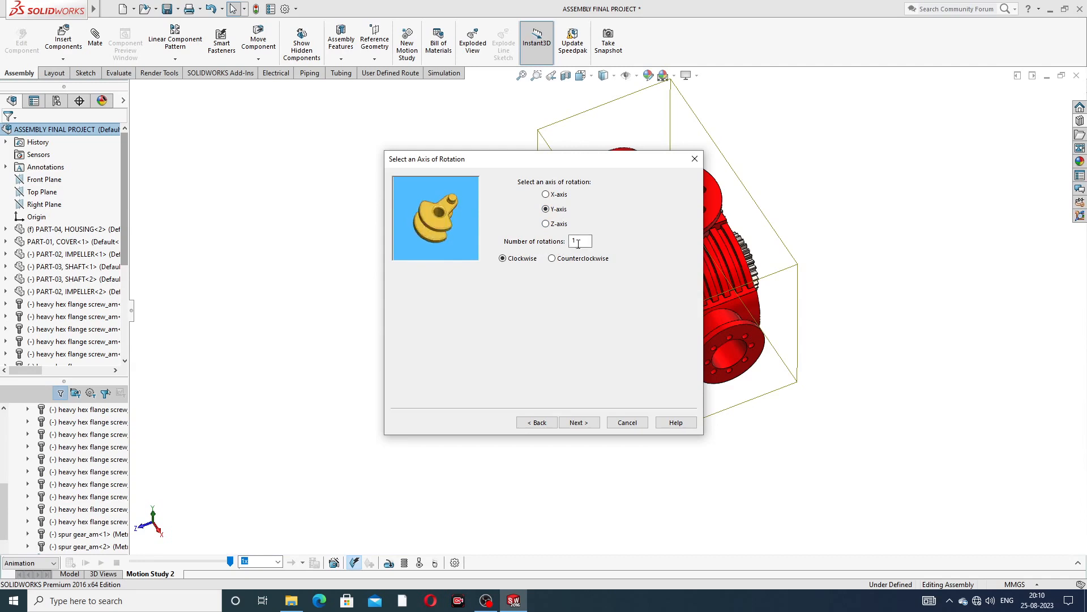
pyautogui.click(578, 422)
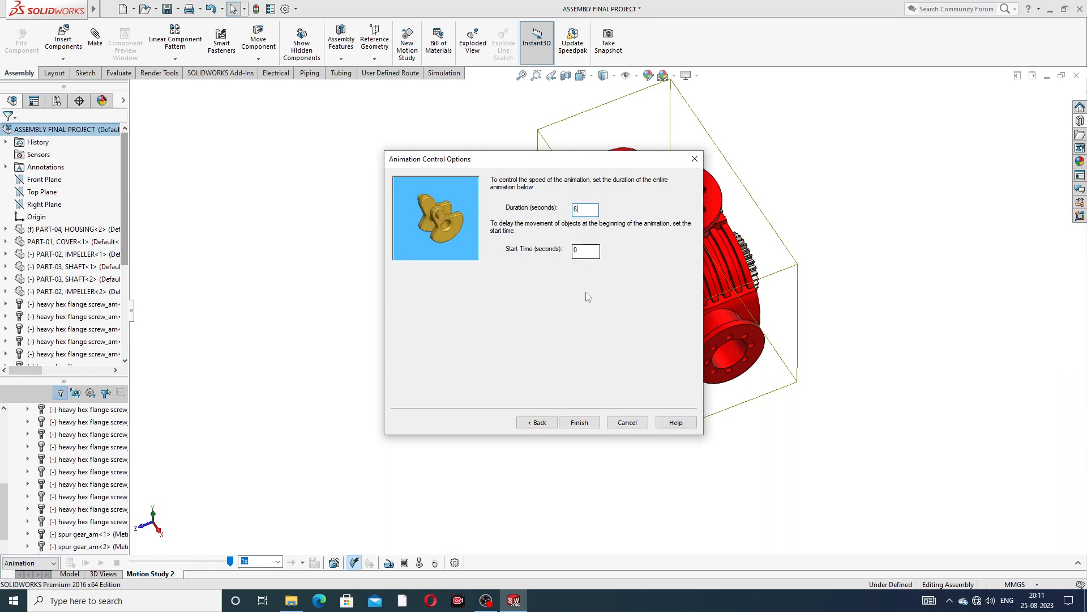
pyautogui.click(579, 423)
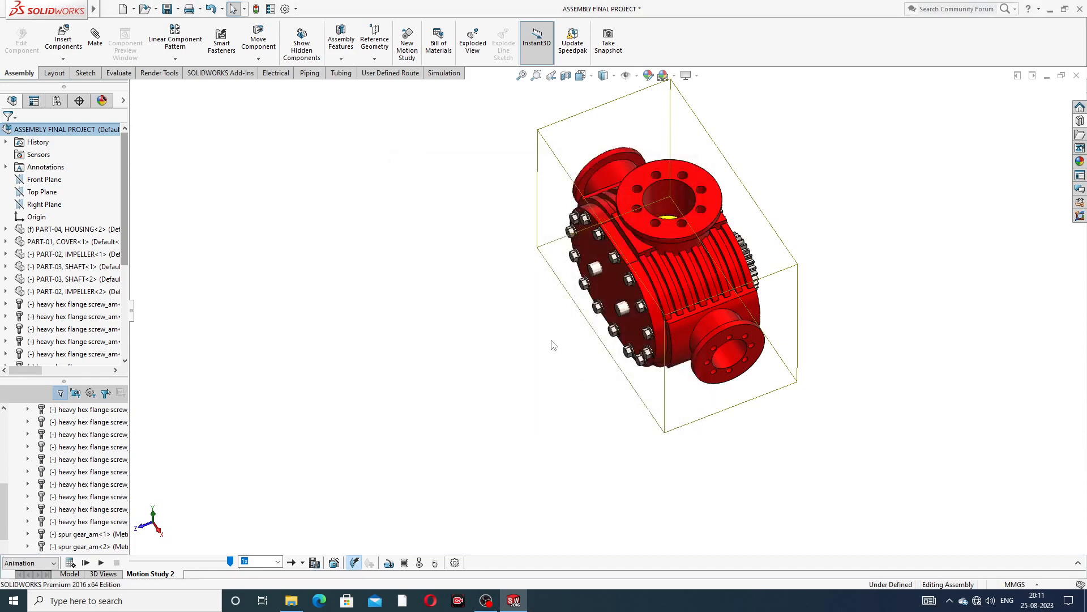
pyautogui.click(70, 562)
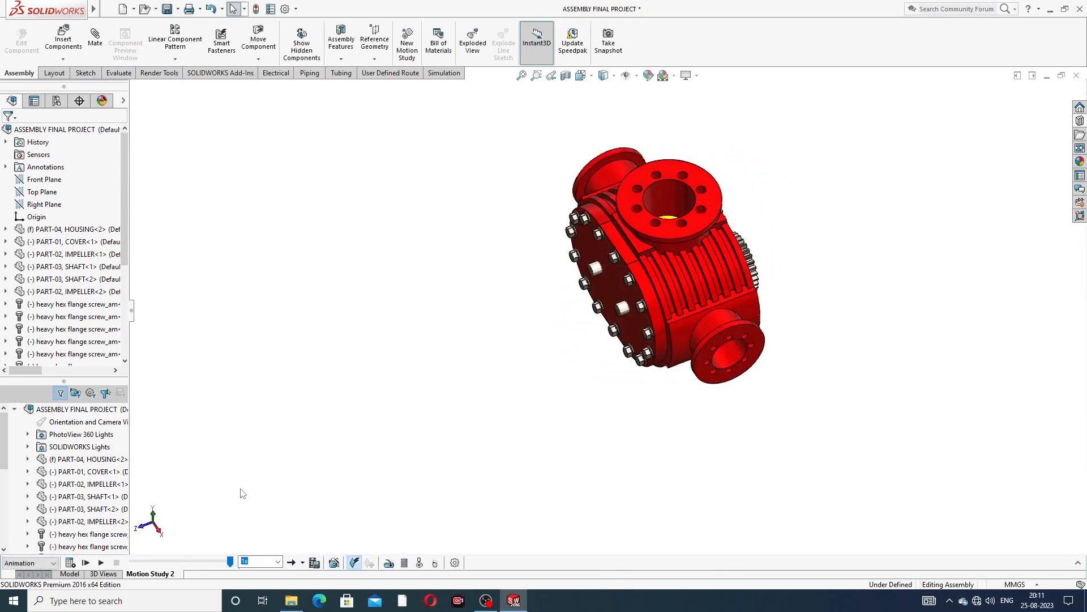
pyautogui.click(303, 564)
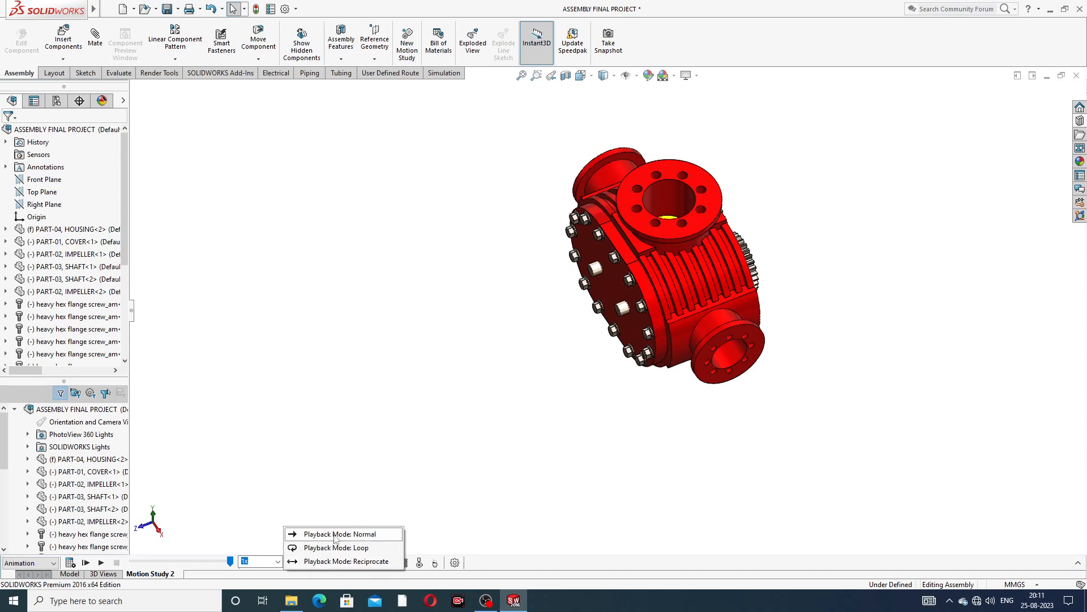
pyautogui.click(400, 487)
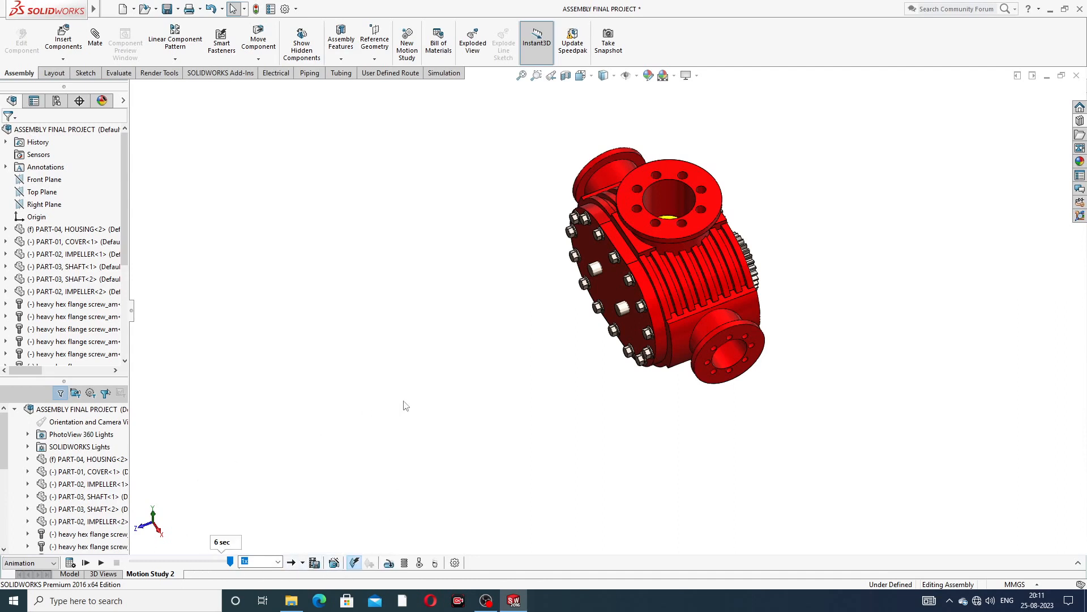
# Step: Add an explode animation to the motion study with 11 seconds duration and a start time of 6 seconds
pyautogui.scroll(-2, 695, 257)
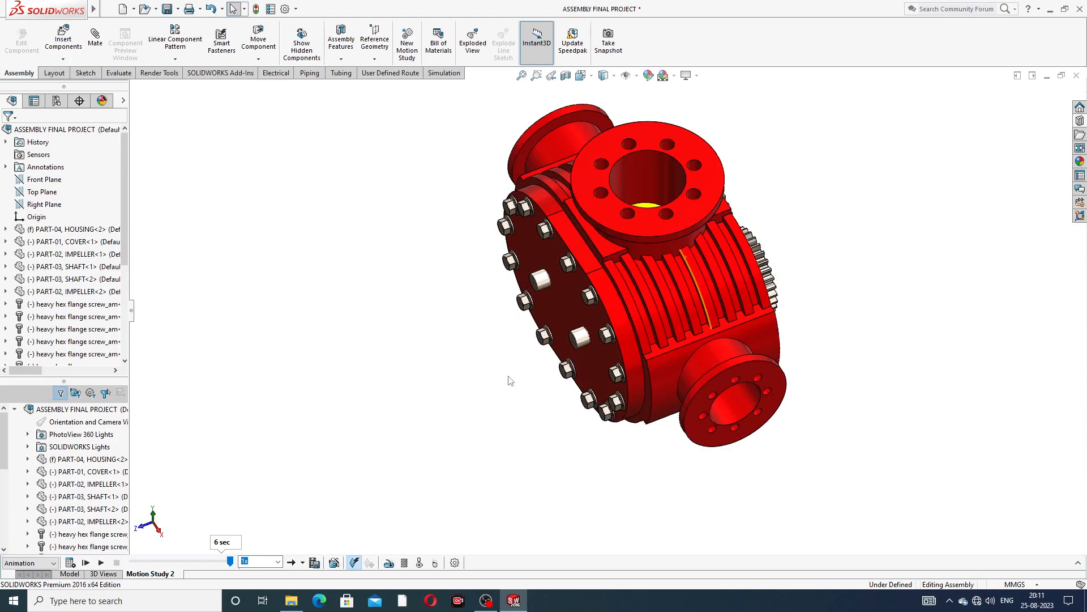
pyautogui.scroll(2, 541, 371)
pyautogui.moveTo(541, 371); pyautogui.dragTo(572, 337, button='middle')
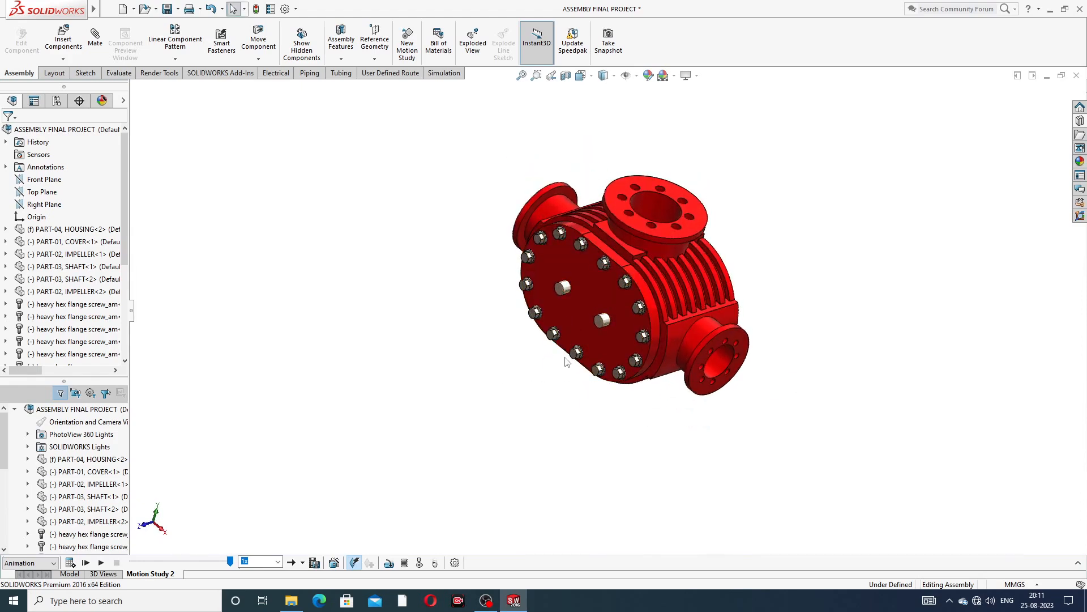
pyautogui.scroll(-1, 565, 357)
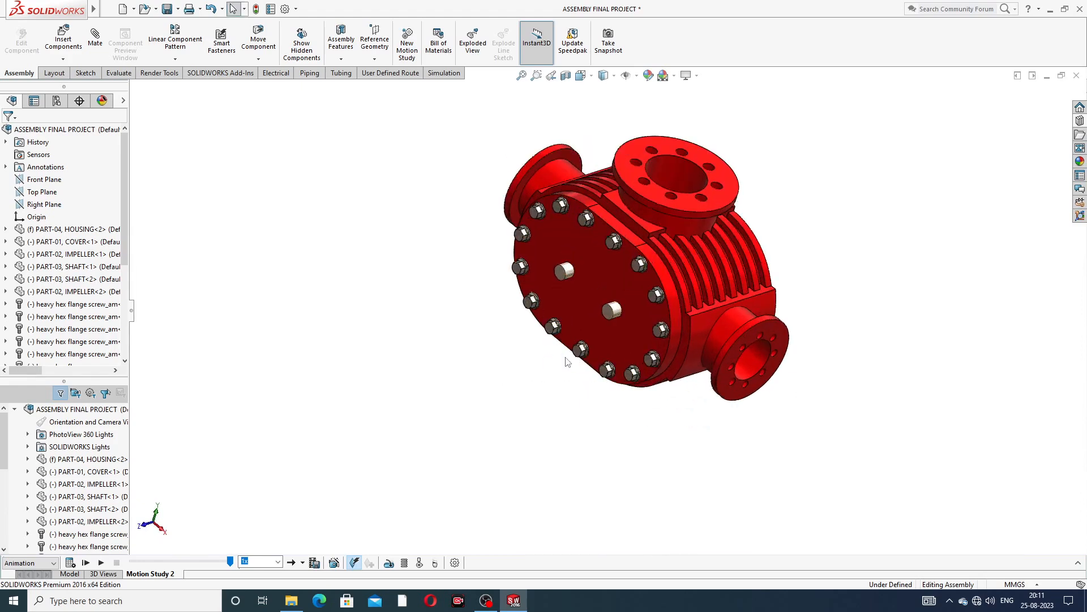
pyautogui.click(334, 564)
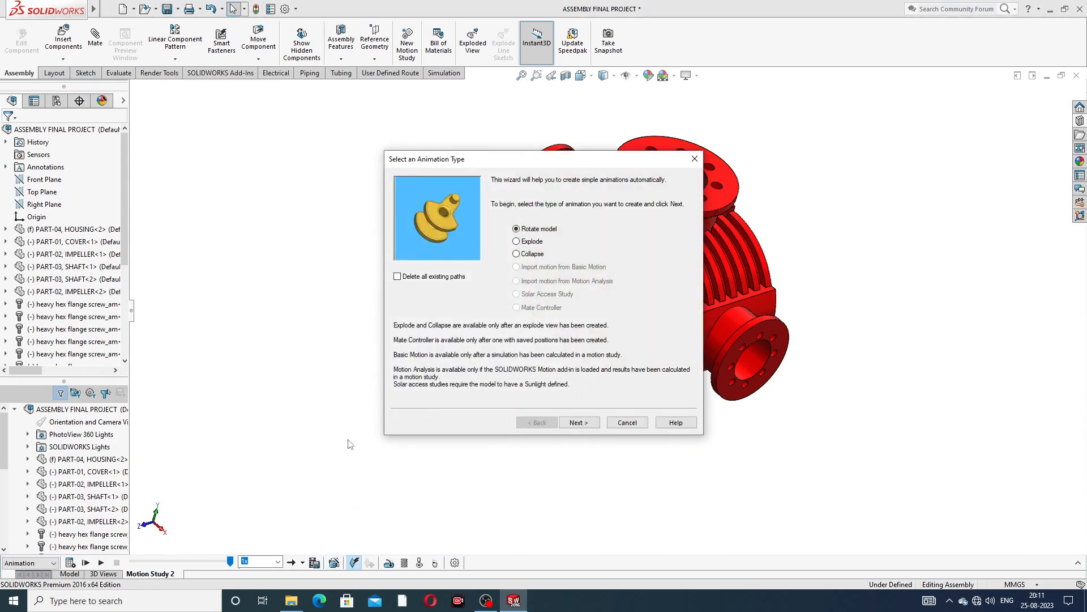
pyautogui.click(537, 244)
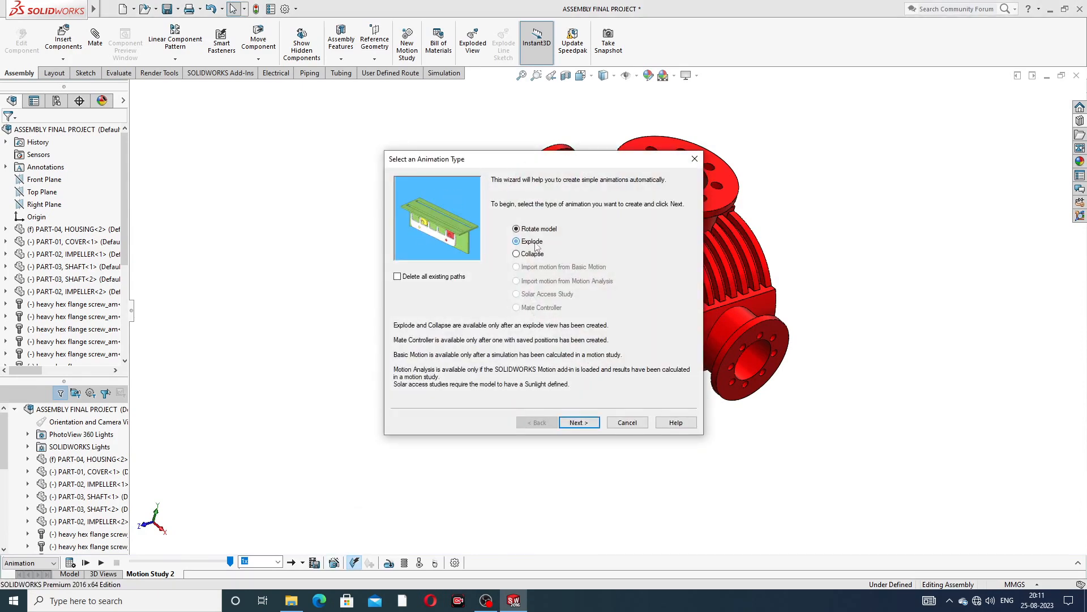
pyautogui.click(577, 423)
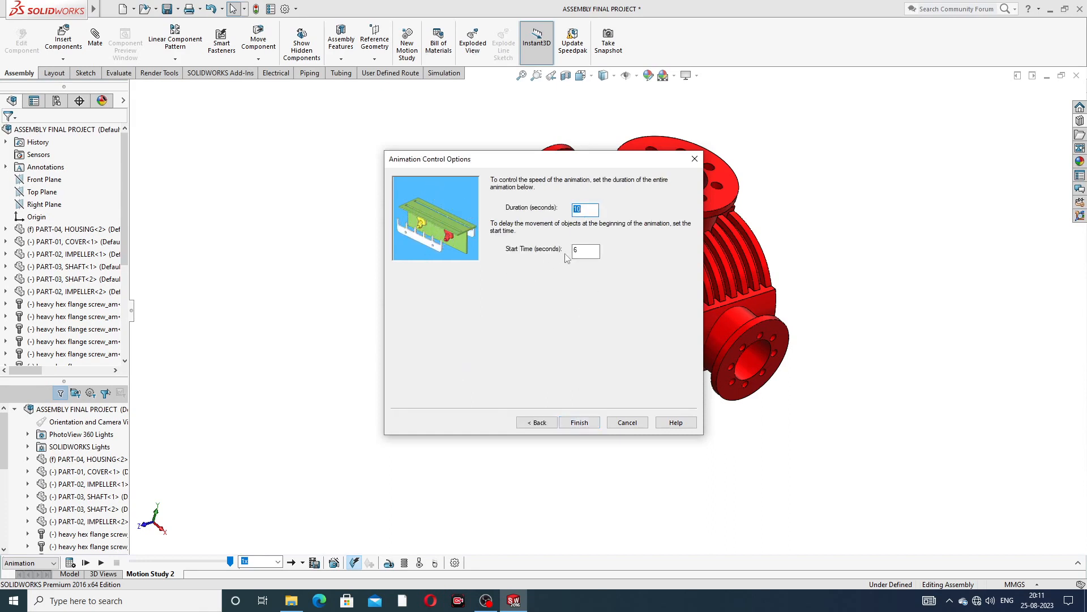
pyautogui.click(583, 209)
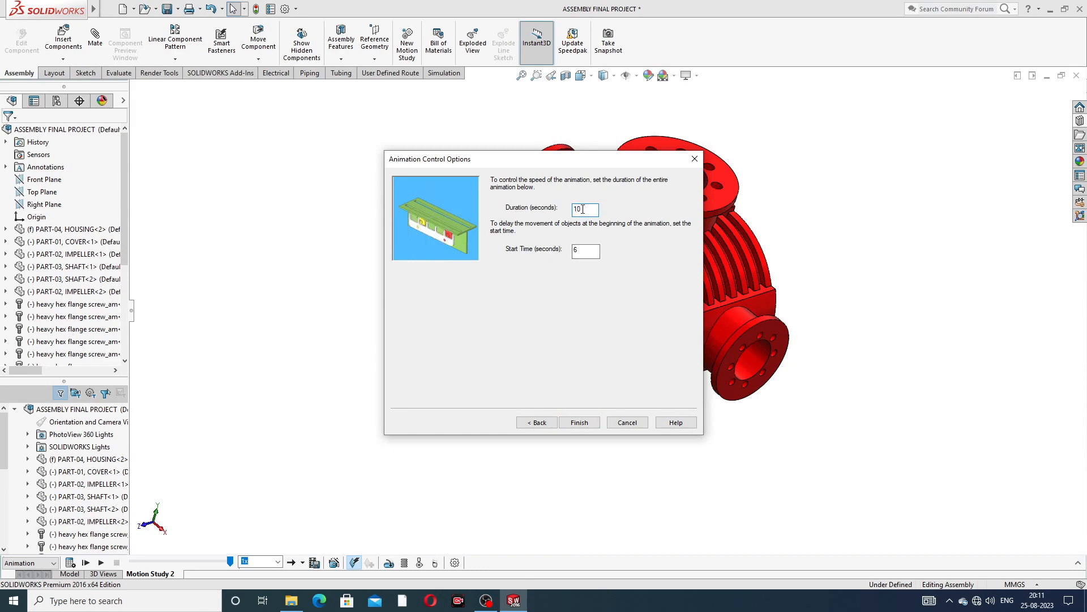
pyautogui.write('1')
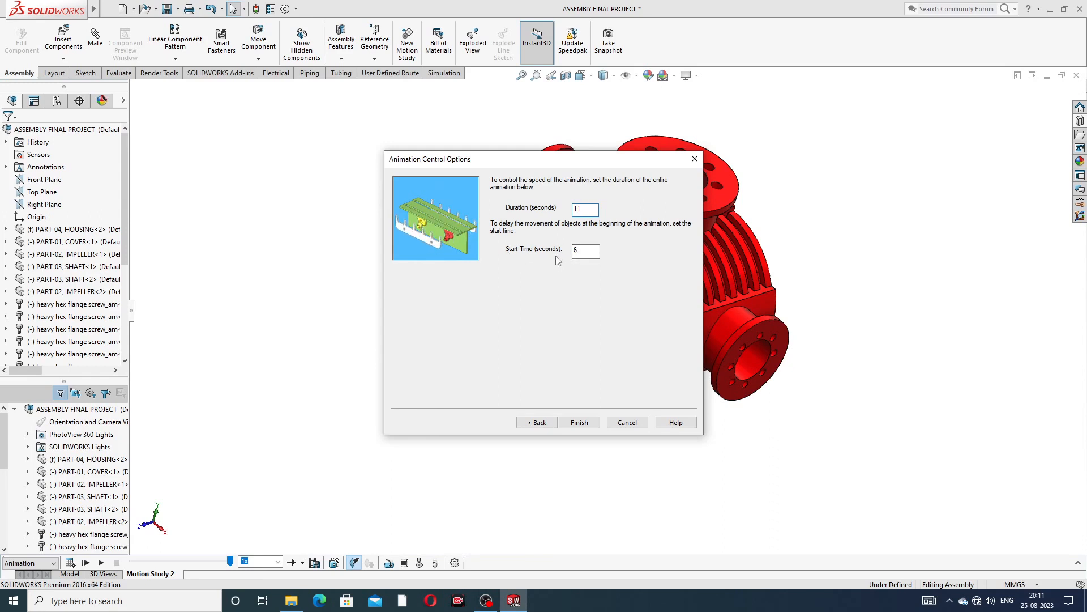
pyautogui.click(579, 424)
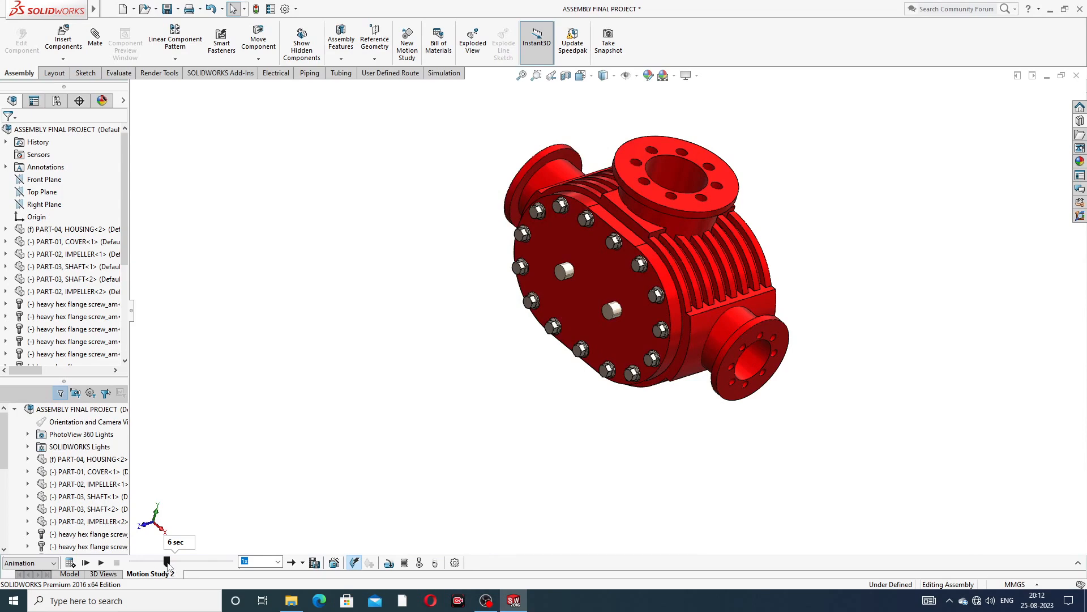
# Step: Add a collapse animation to the motion study with 11 seconds duration and a start time of 17 seconds
pyautogui.click(334, 564)
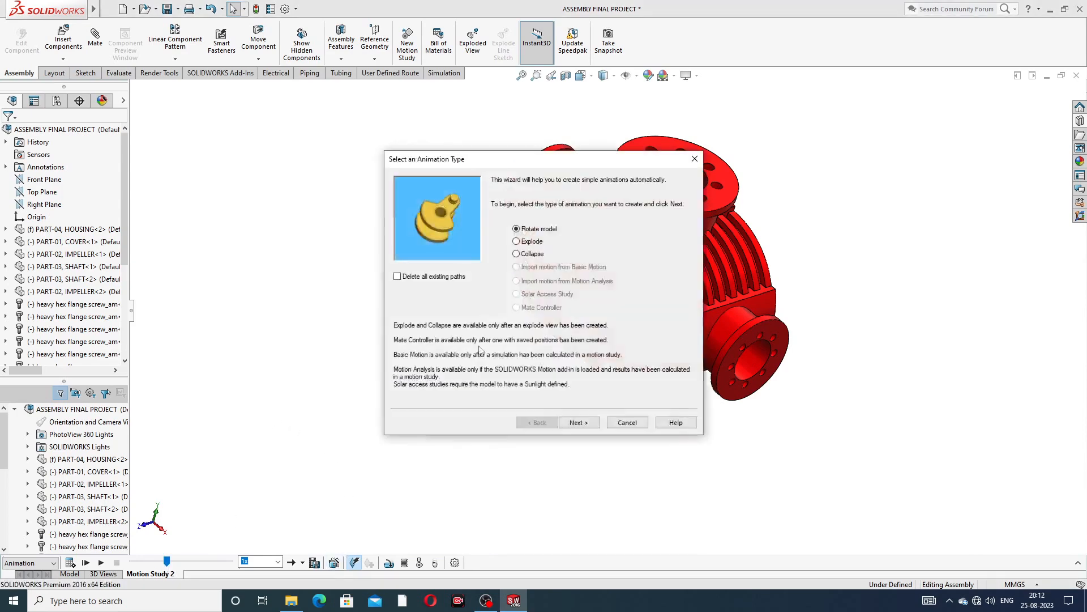
pyautogui.click(531, 259)
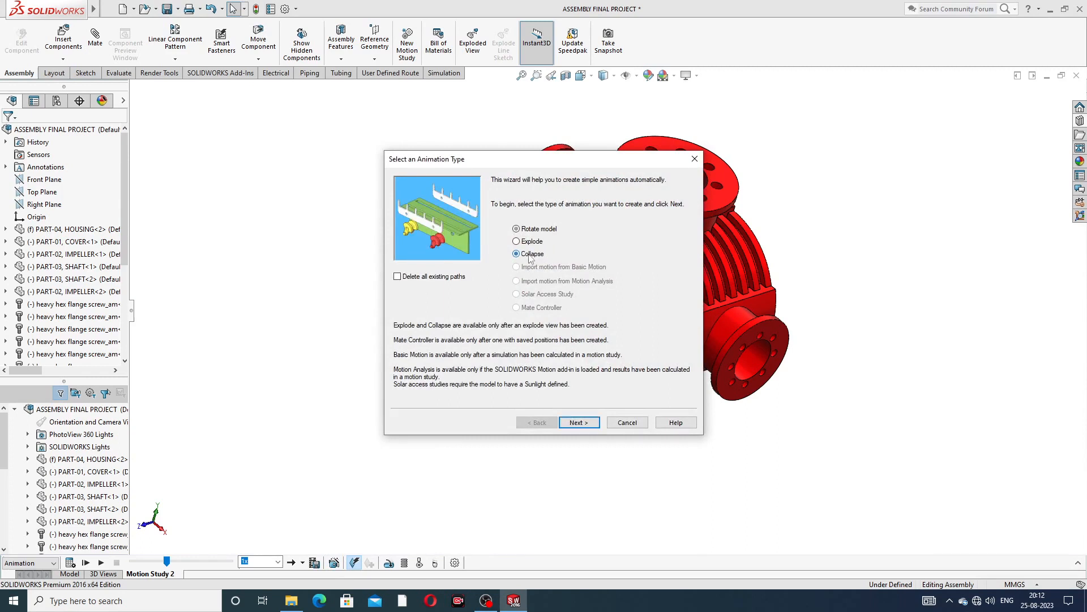
pyautogui.click(578, 422)
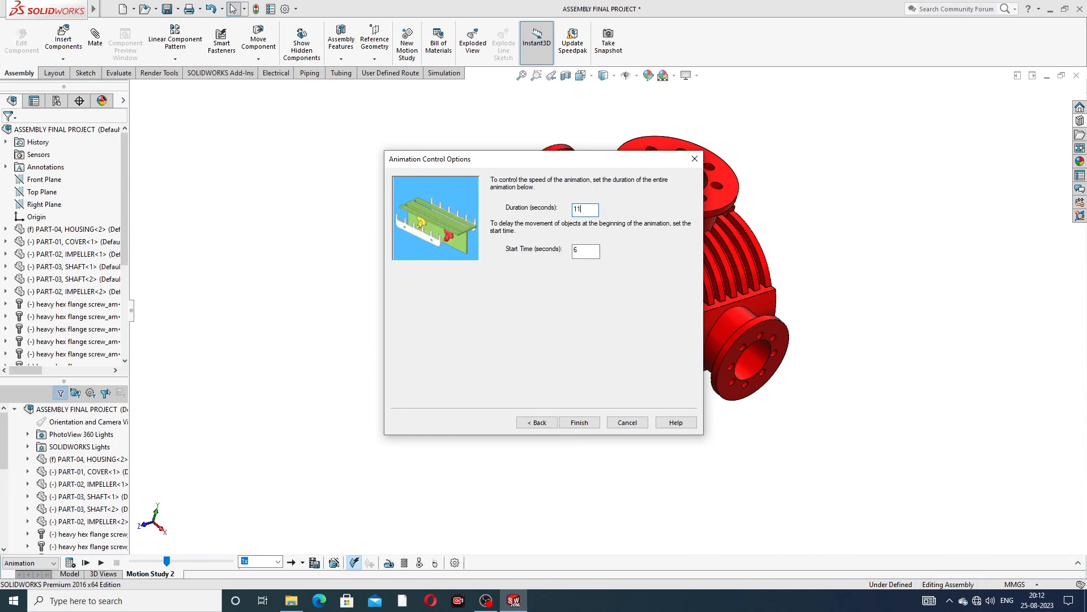
pyautogui.write('11')
pyautogui.doubleClick(585, 250)
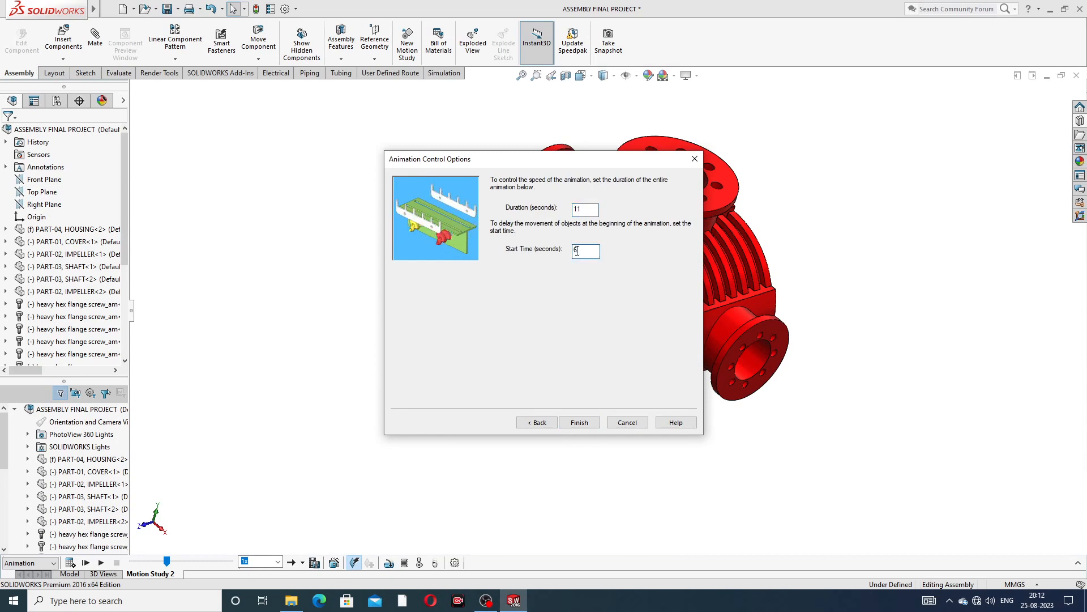
pyautogui.write('1')
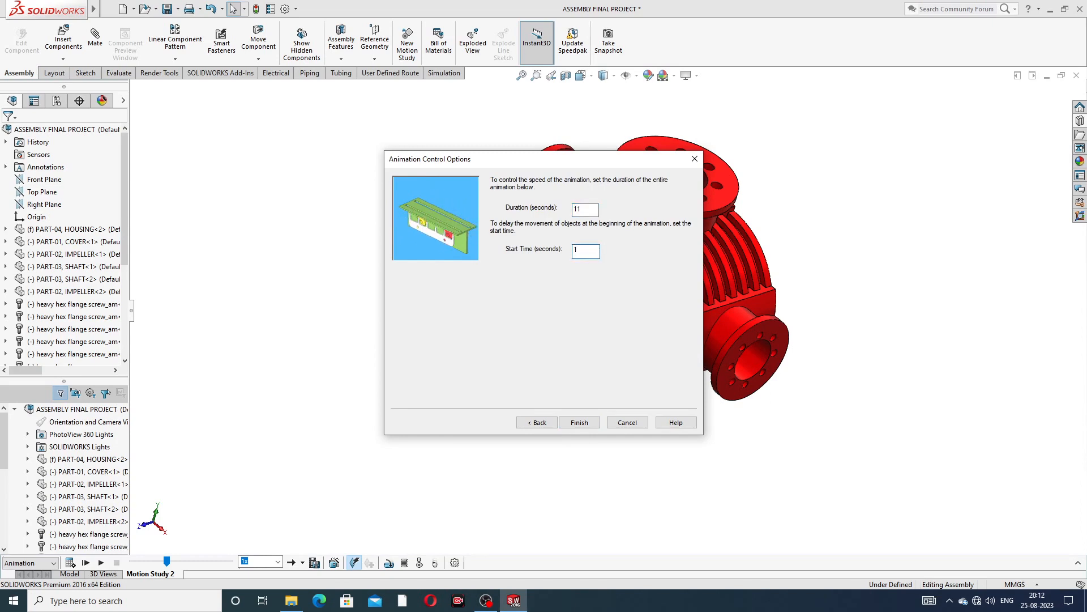
pyautogui.write('7')
pyautogui.click(576, 423)
# Step: Calculate the motion study with the rotate, explode and collapse animations
pyautogui.scroll(-2, 644, 159)
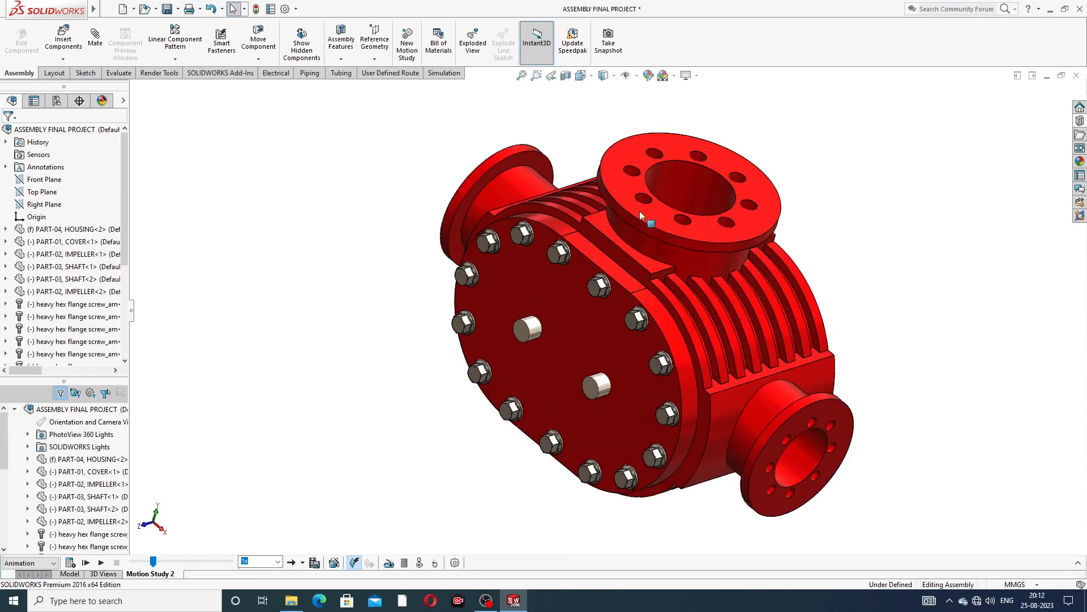
pyautogui.scroll(2, 728, 378)
pyautogui.moveTo(705, 418)
pyautogui.mouseDown(button='middle')
pyautogui.moveTo(655, 414)
pyautogui.moveTo(698, 418)
pyautogui.mouseUp(button='middle')
pyautogui.scroll(-1, 616, 411)
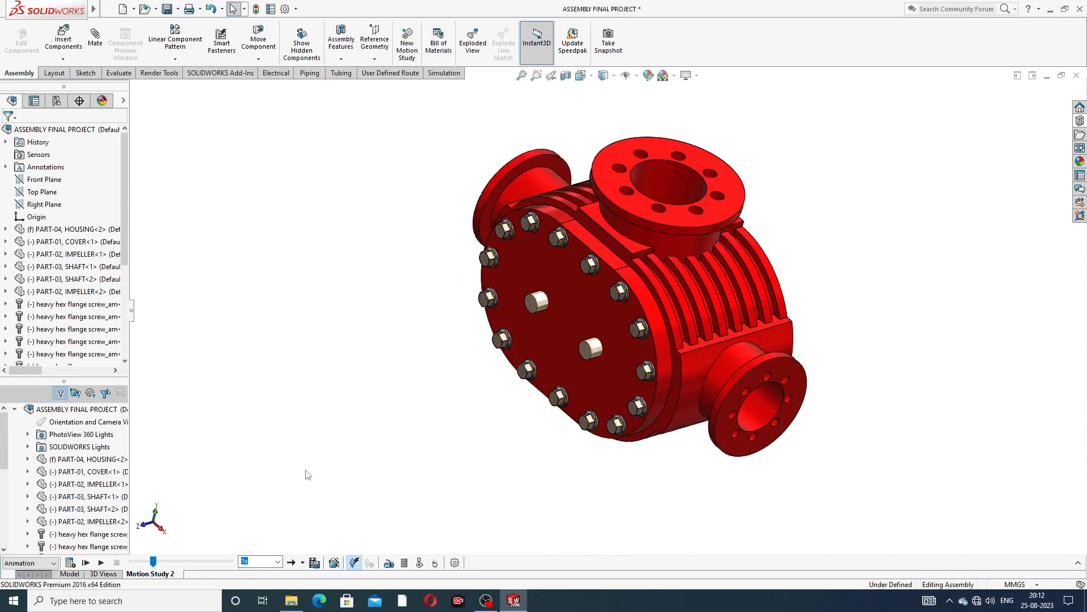
pyautogui.click(69, 562)
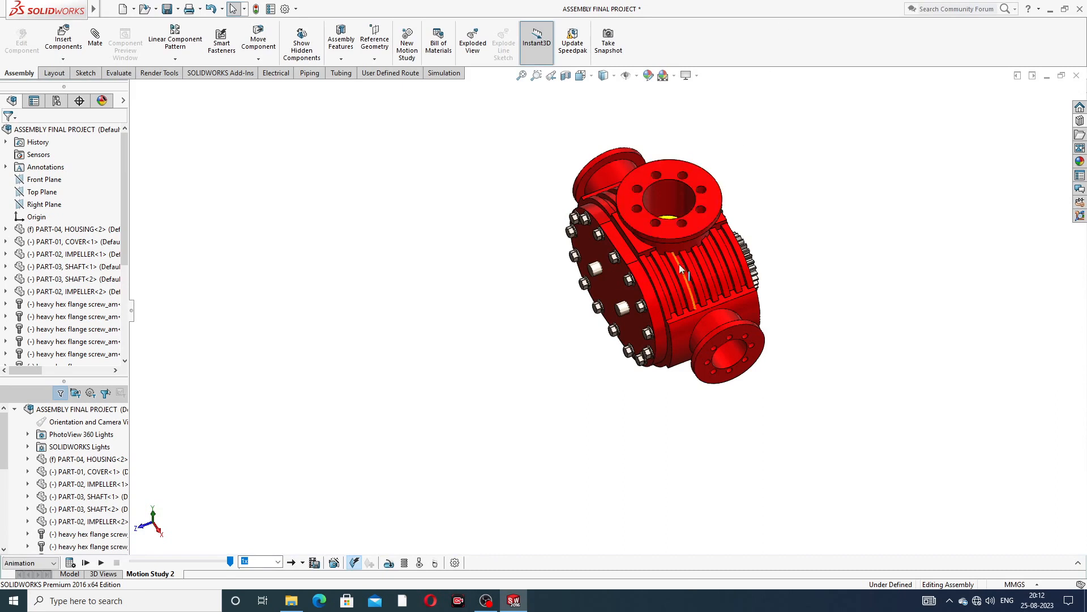
# Step: Add a constant-speed rotary motor of 20 RPM to the cylindrical end face of PART-03, SHAFT<1> protruding through the front cover
pyautogui.scroll(-3, 694, 255)
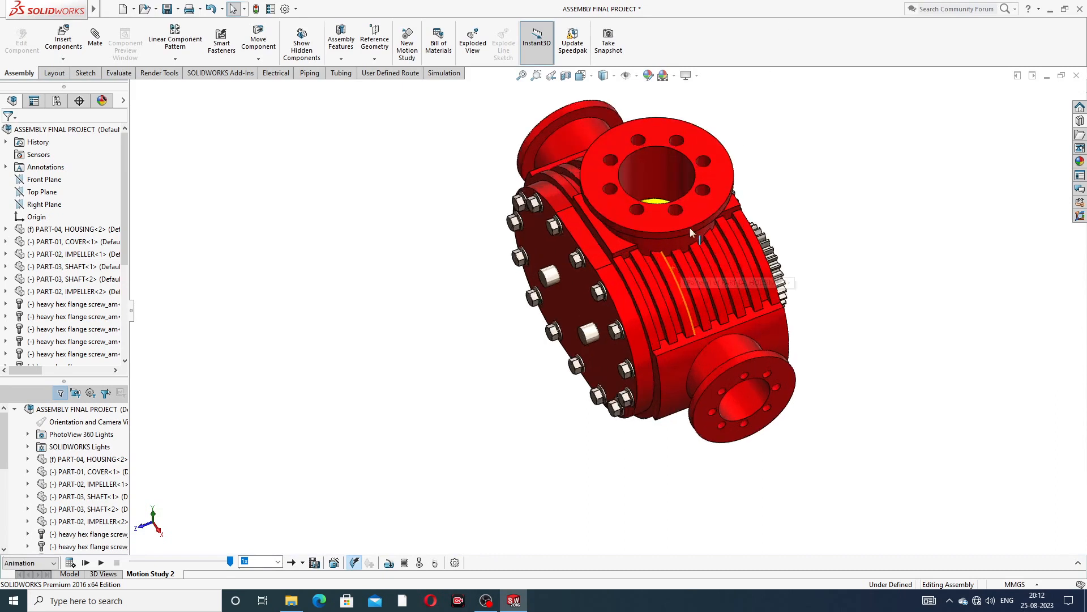
pyautogui.click(388, 563)
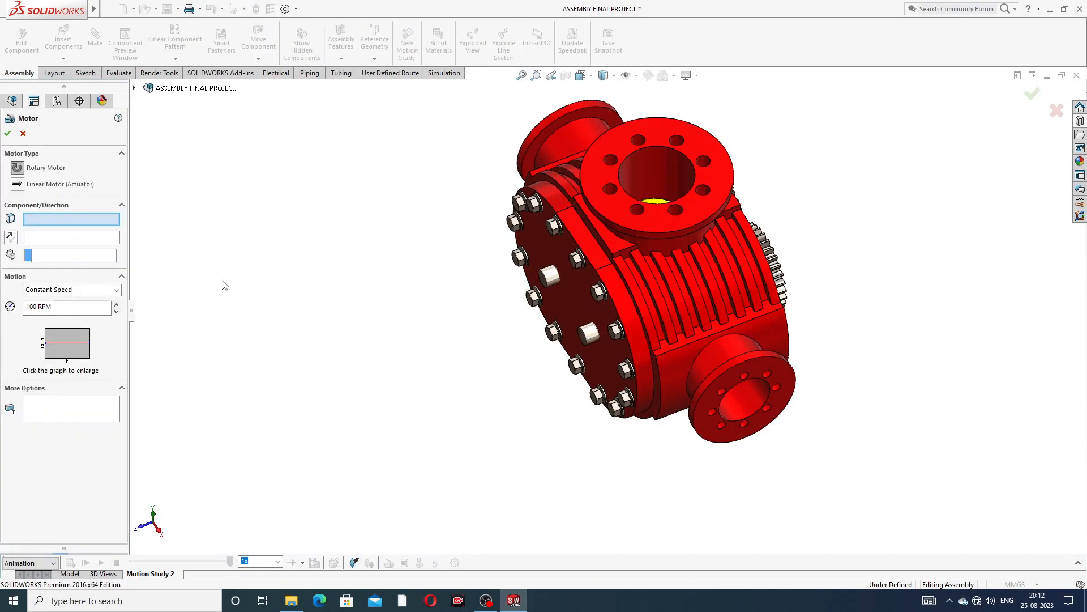
pyautogui.moveTo(379, 248); pyautogui.dragTo(394, 212, button='middle')
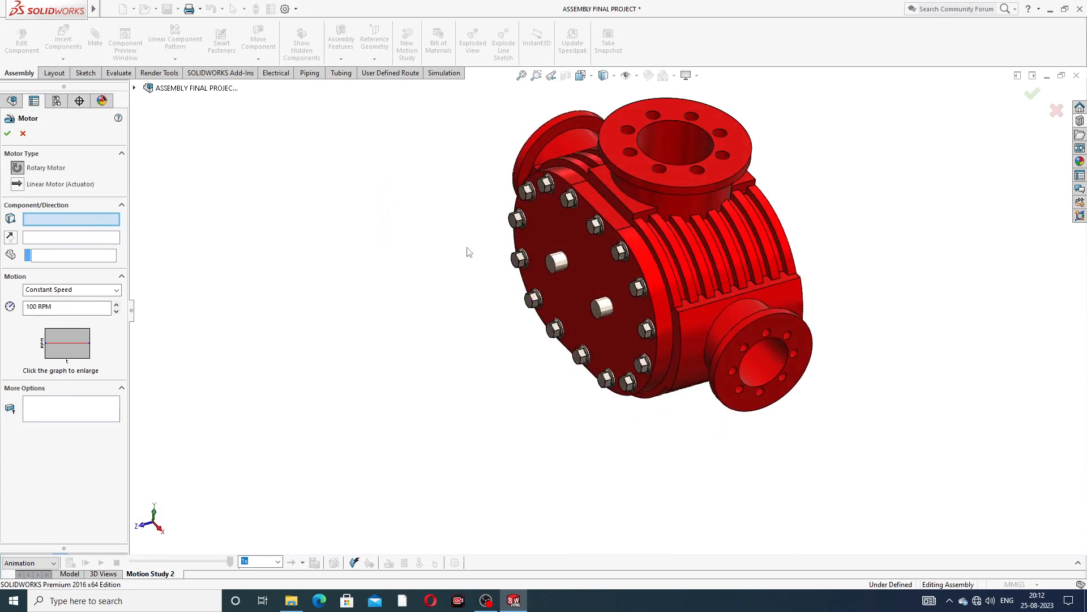
pyautogui.scroll(-3, 527, 264)
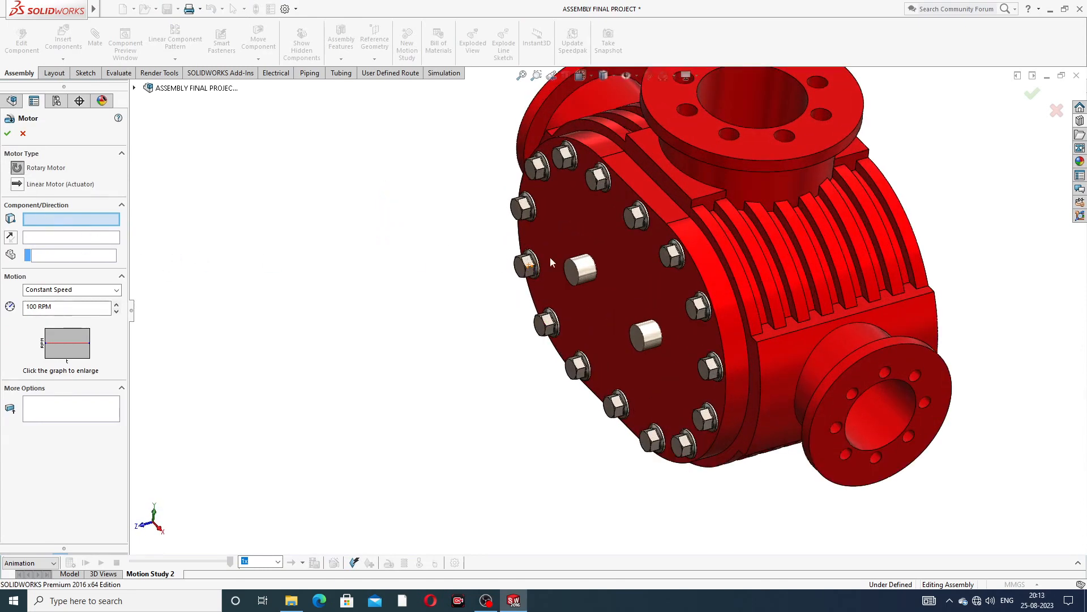
pyautogui.scroll(-2, 595, 269)
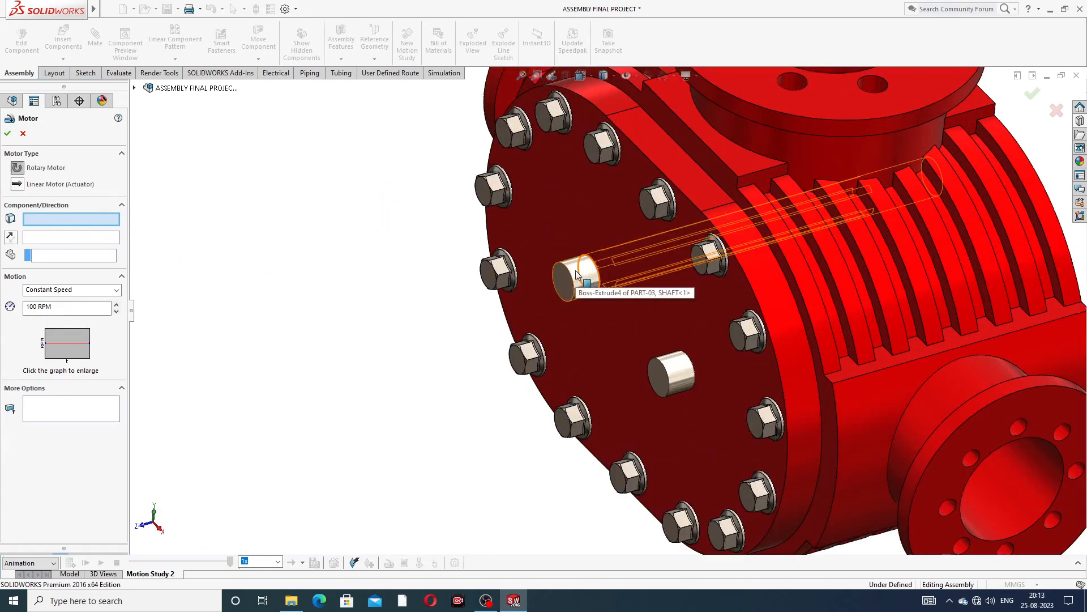
pyautogui.click(576, 275)
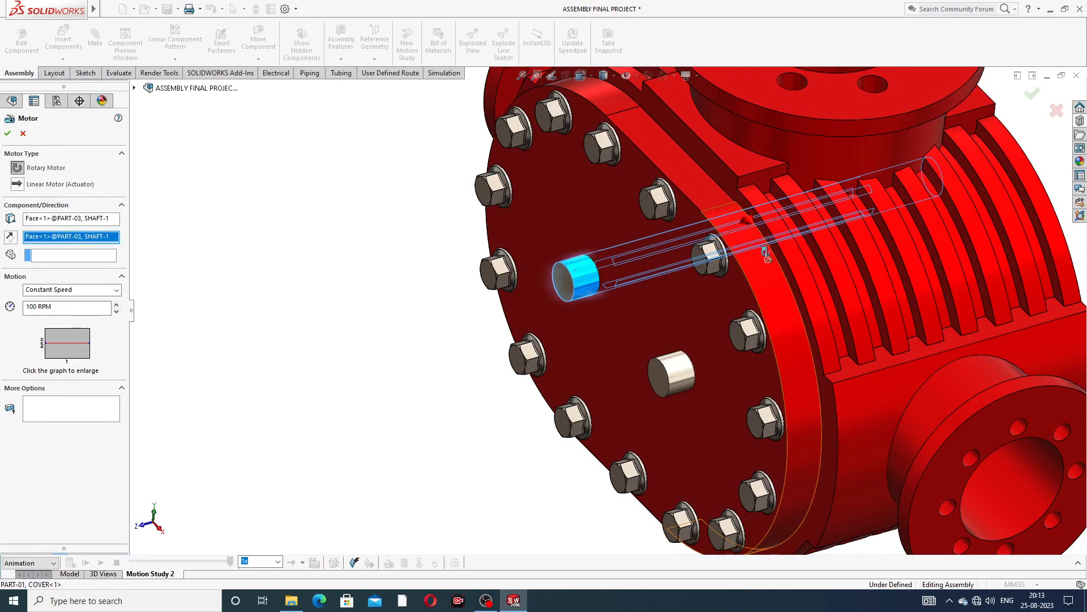
pyautogui.moveTo(766, 253); pyautogui.dragTo(785, 245, button='middle')
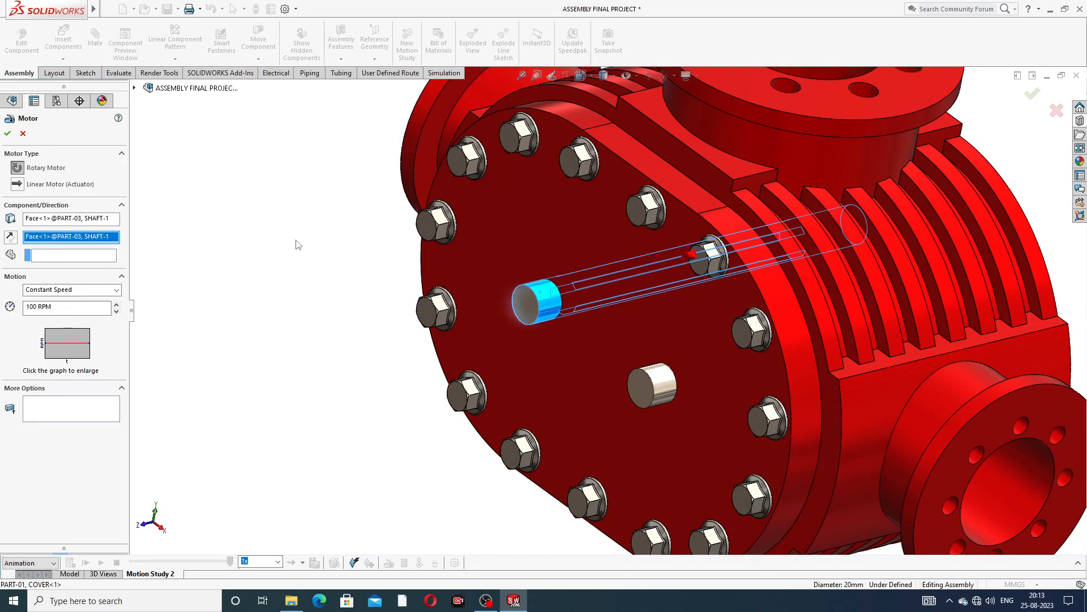
pyautogui.click(40, 307)
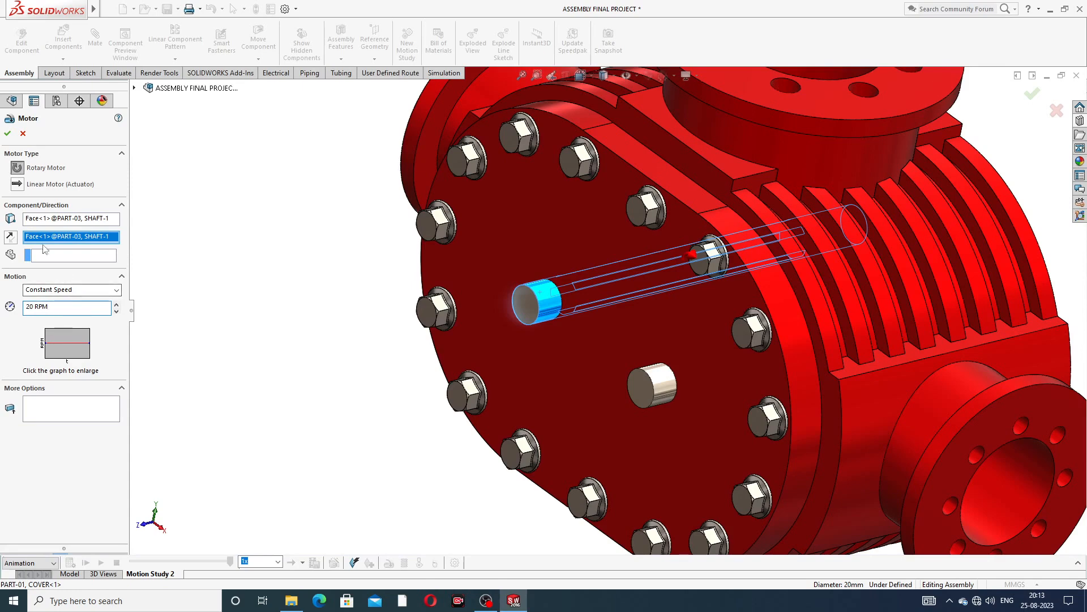
pyautogui.click(8, 134)
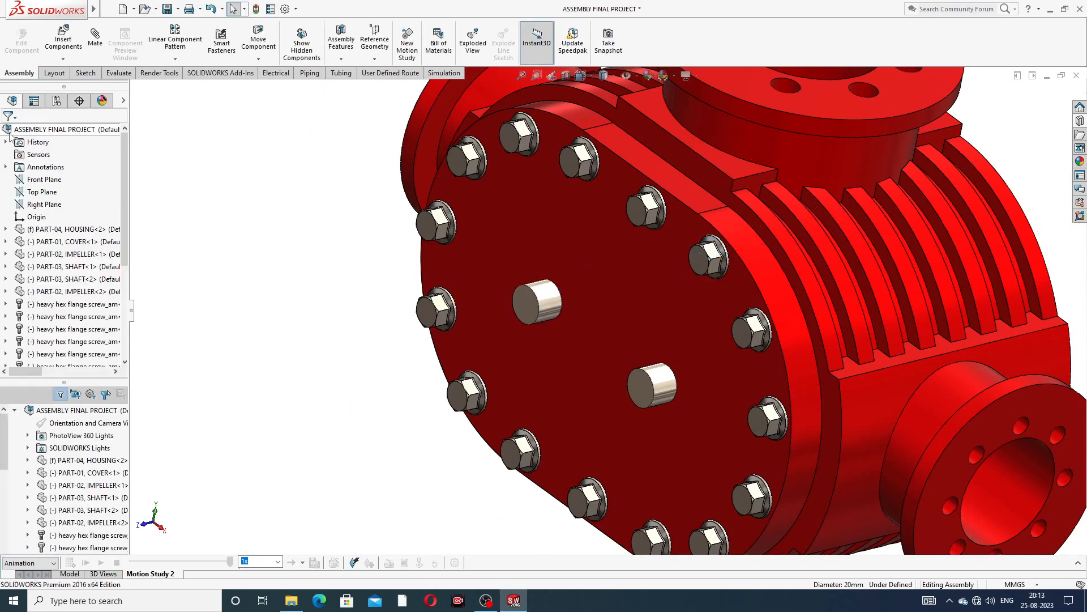
# Step: Recalculate the motion study with the shaft's rotary motor and play the complete animation from the start
pyautogui.press('z')
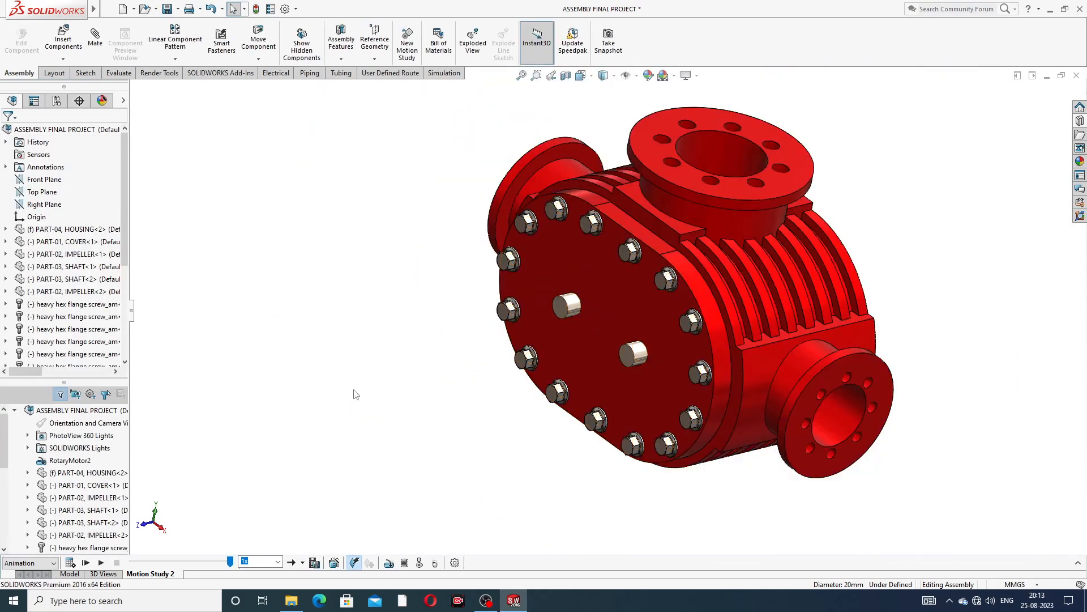
pyautogui.click(71, 563)
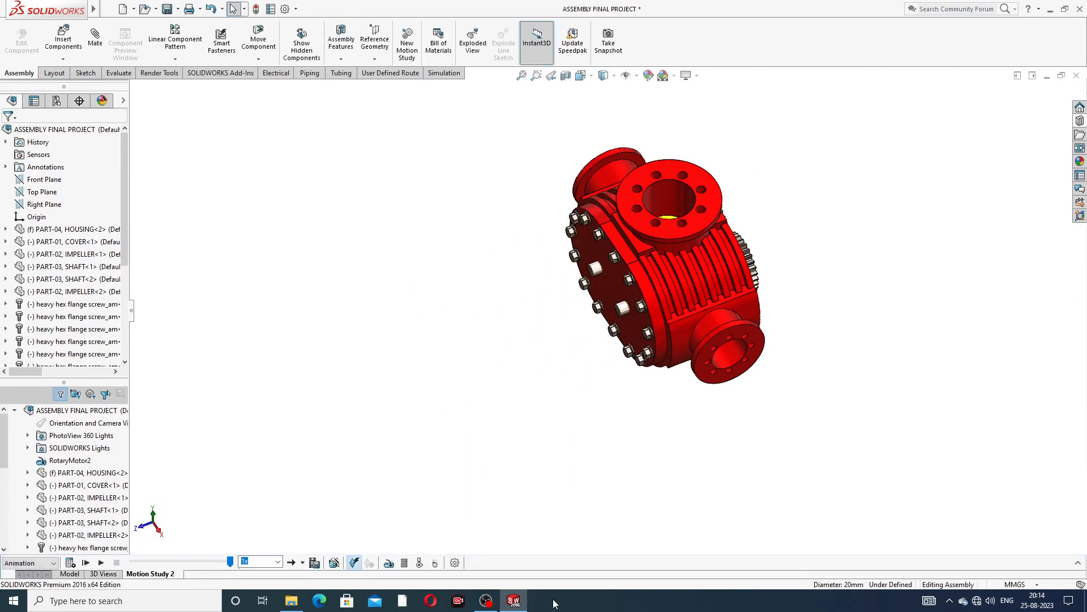
pyautogui.scroll(-3, 685, 170)
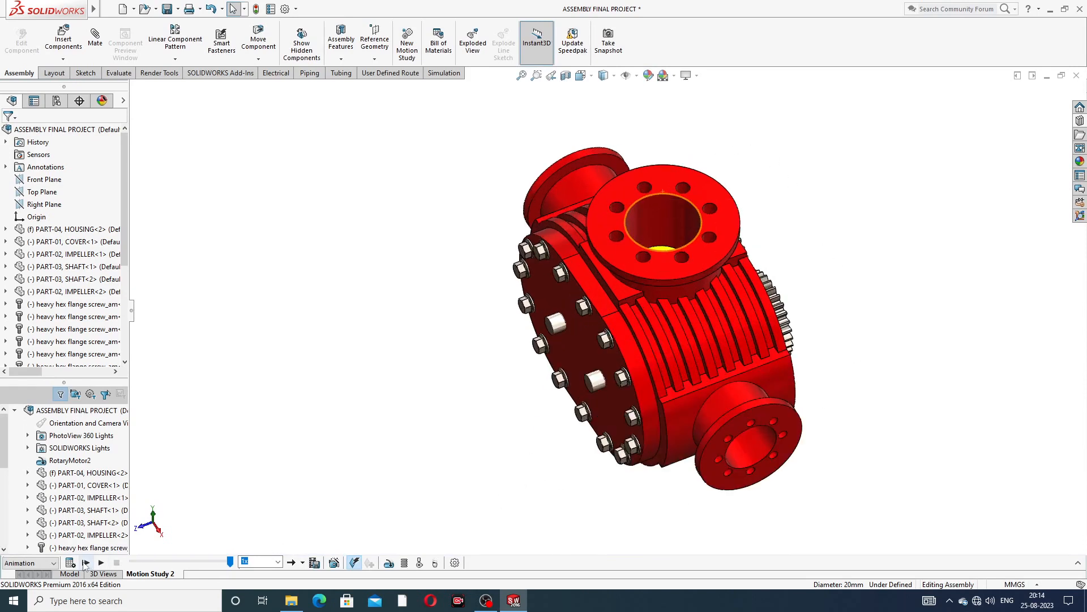
pyautogui.click(85, 562)
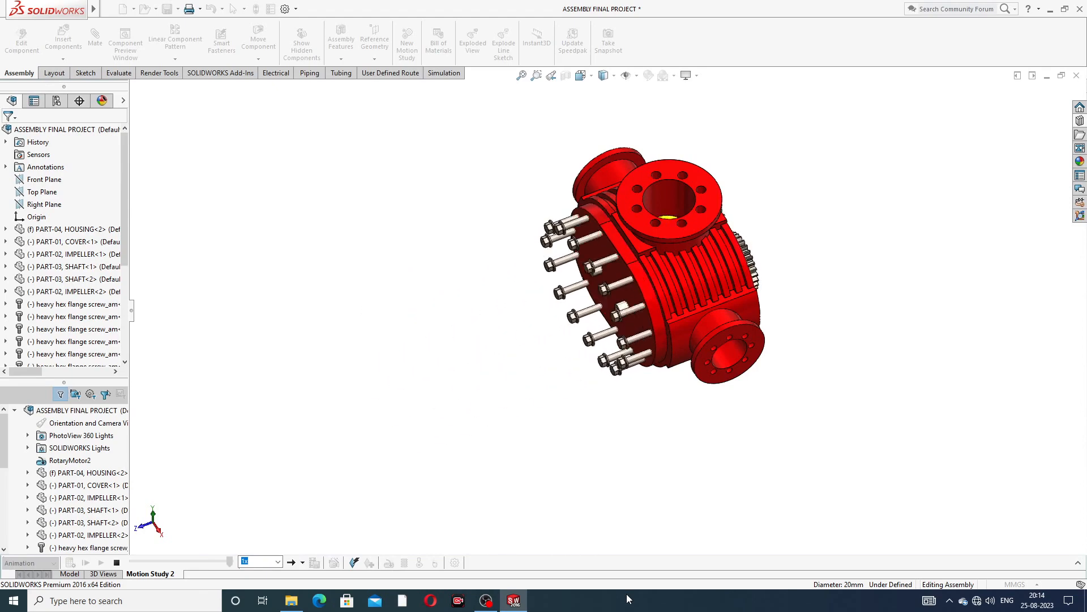
pyautogui.scroll(-3, 680, 185)
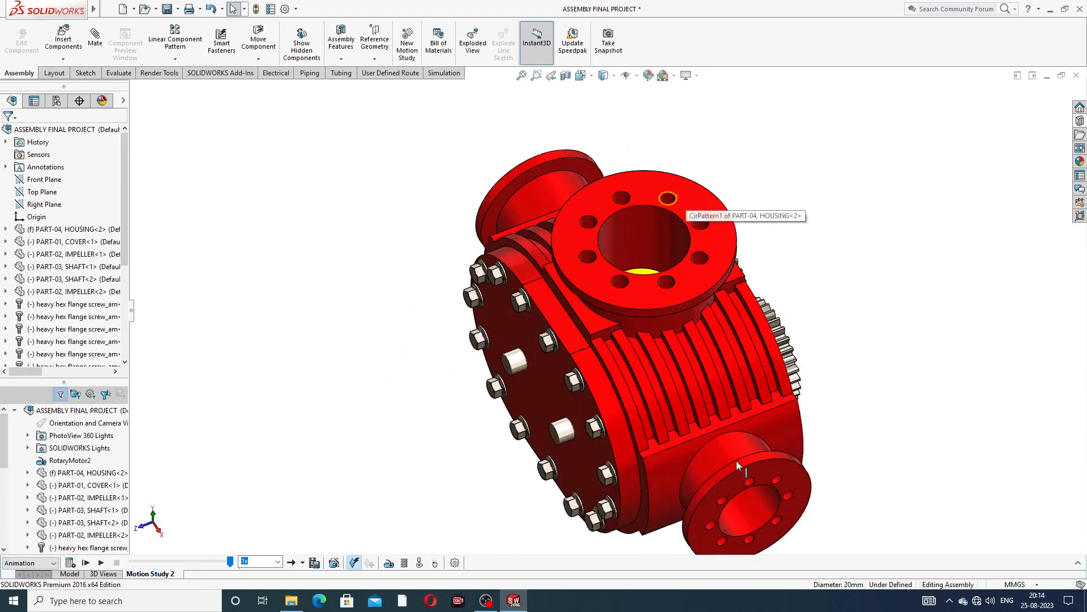
pyautogui.scroll(2, 743, 551)
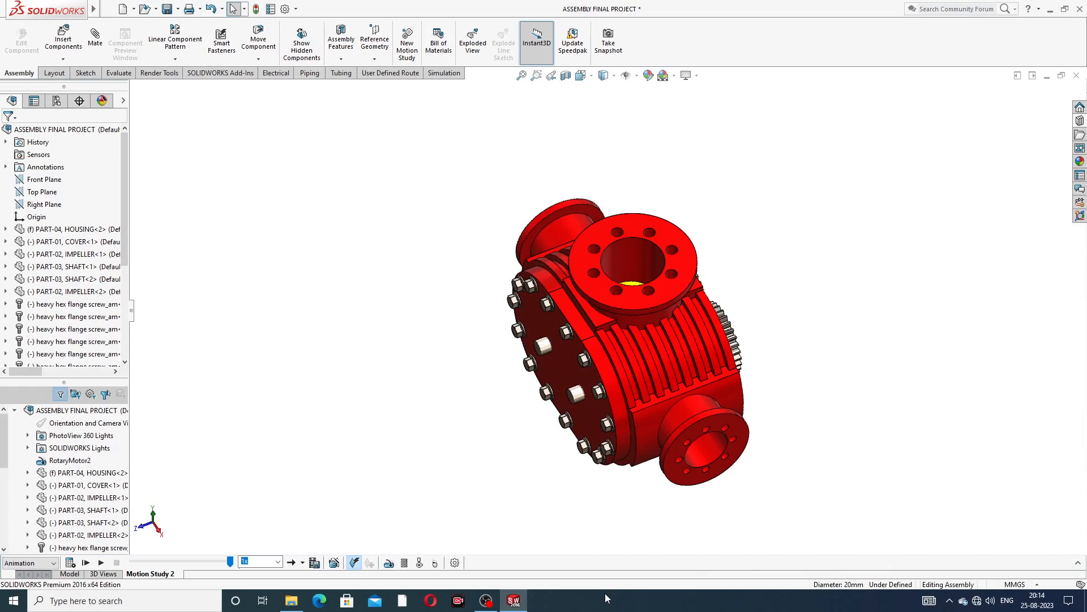
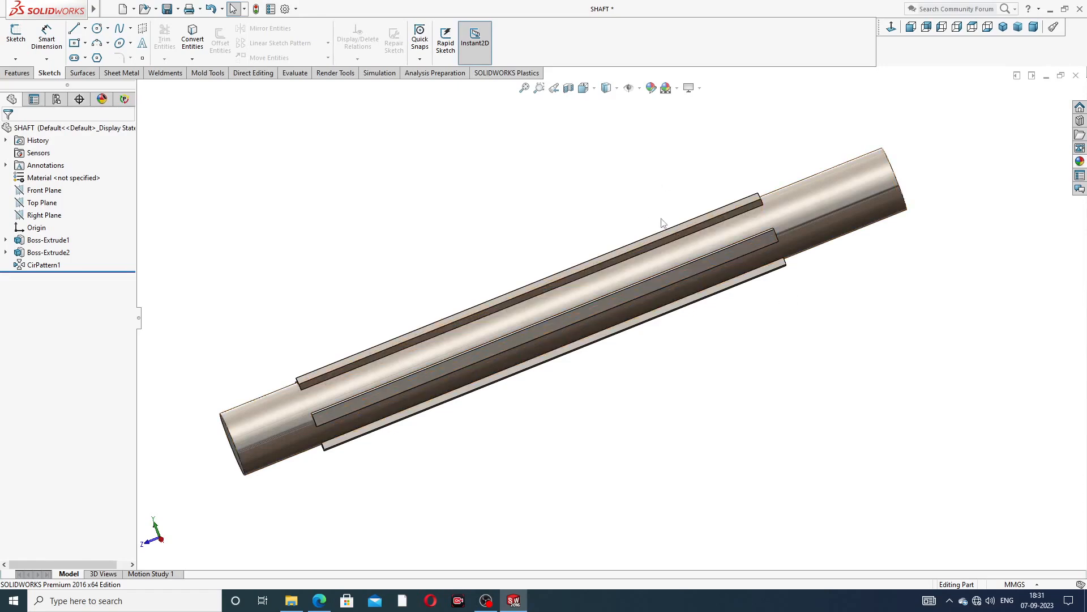
pyautogui.moveTo(662, 222); pyautogui.dragTo(610, 297, button='middle')
pyautogui.scroll(3, 610, 297)
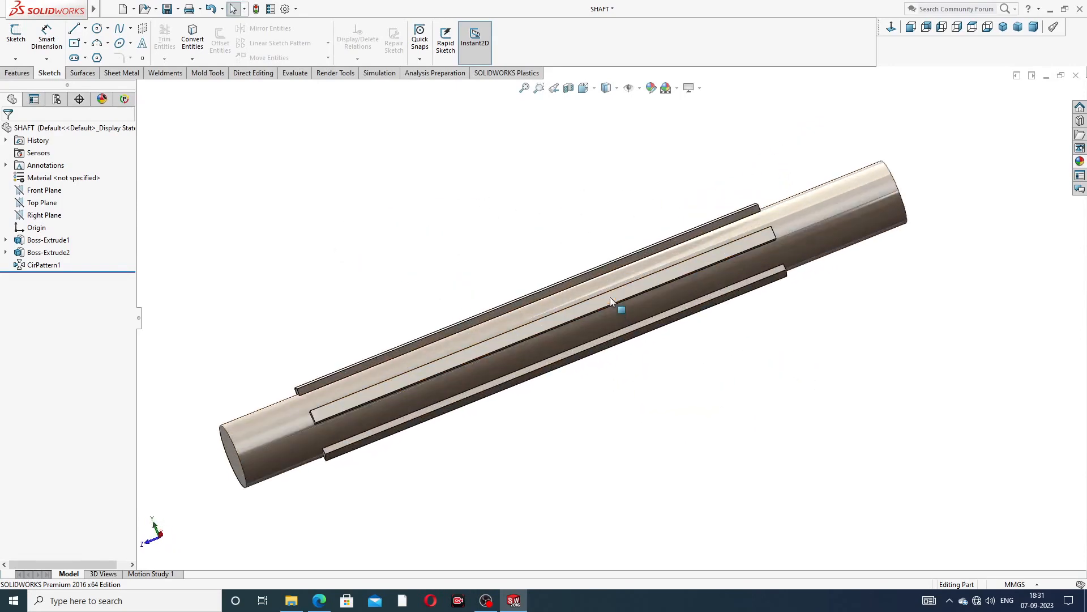
pyautogui.scroll(-2, 811, 271)
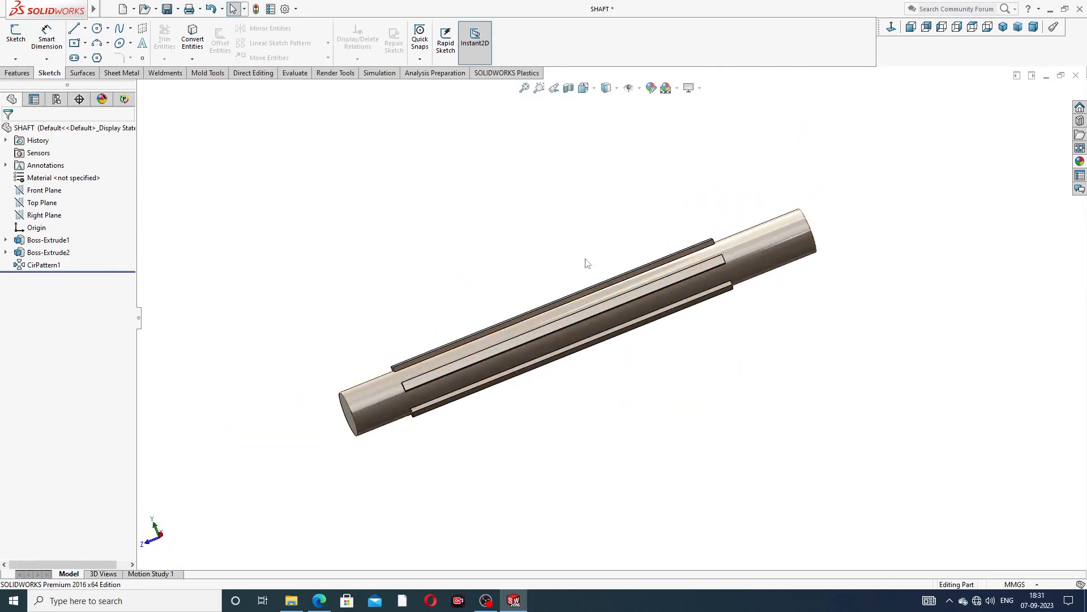
# Step: Close the SHAFT part and create a new blank part document
pyautogui.scroll(1, 543, 284)
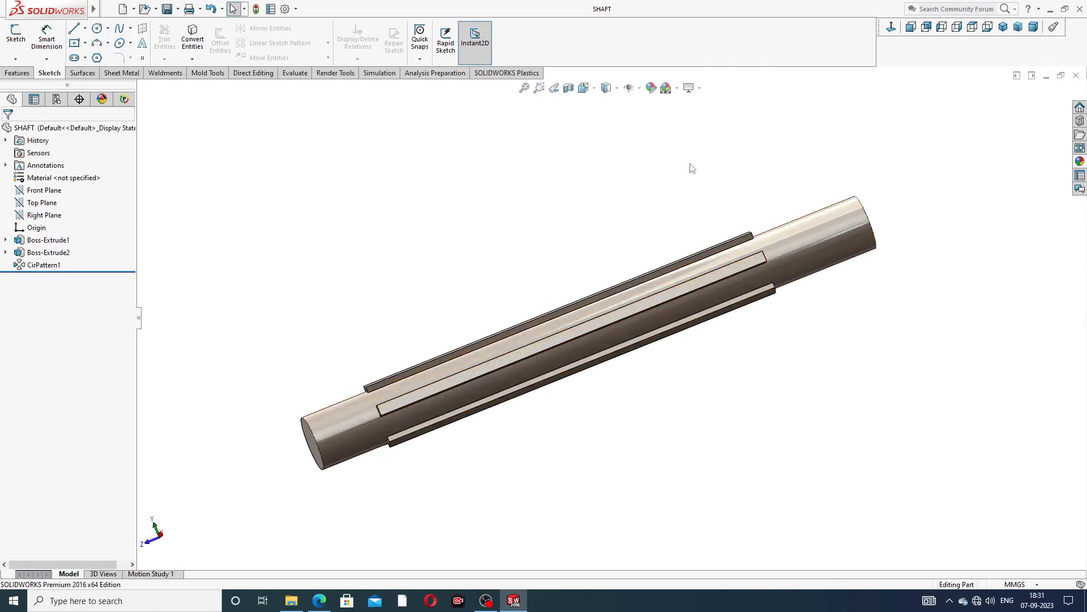
pyautogui.click(1076, 76)
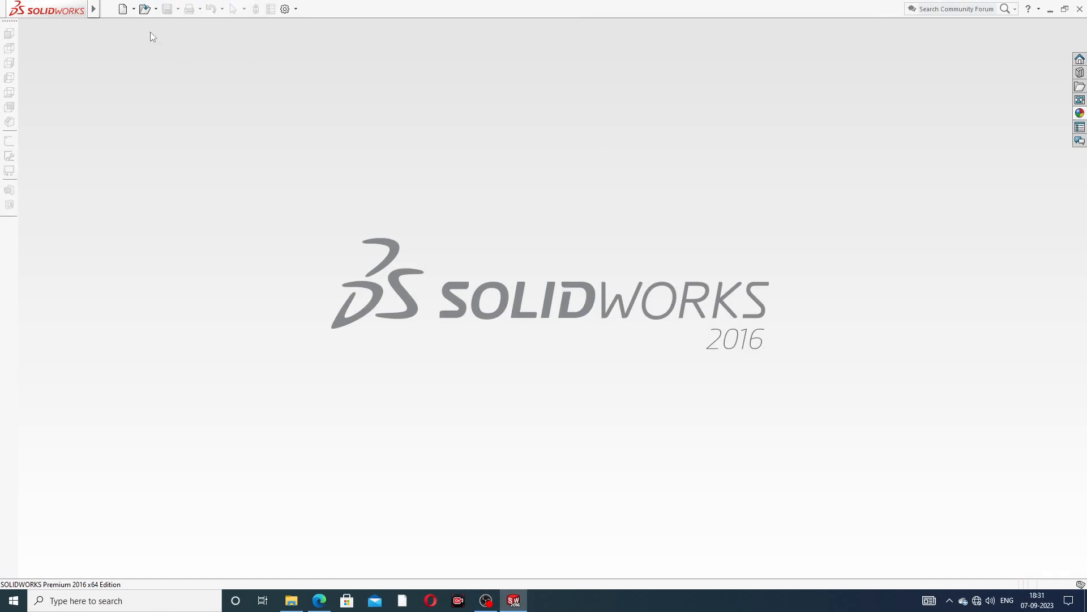
pyautogui.click(109, 9)
pyautogui.click(284, 72)
pyautogui.click(122, 9)
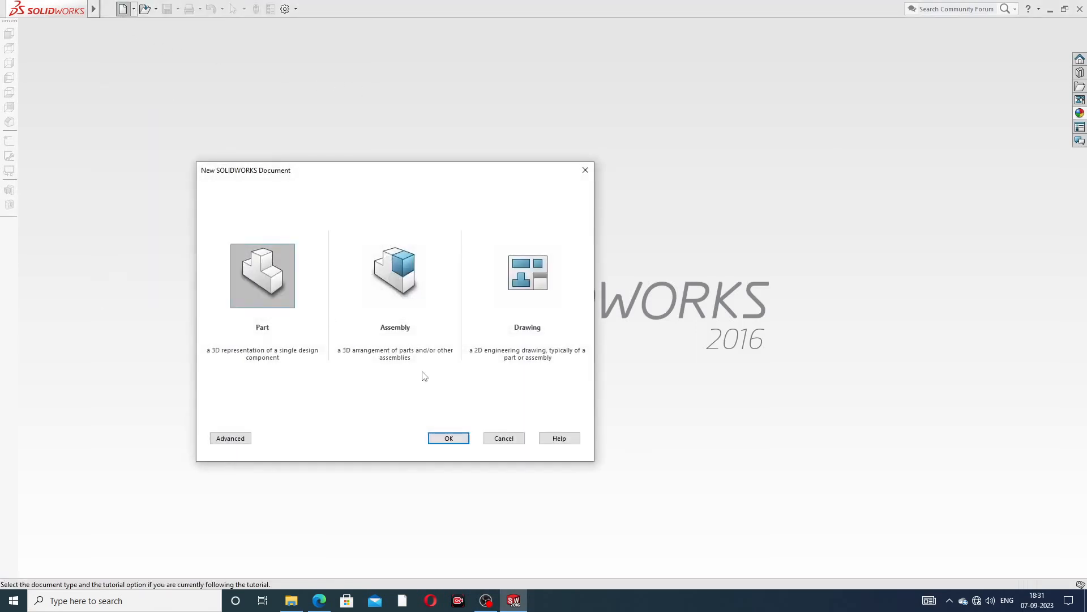
pyautogui.click(462, 439)
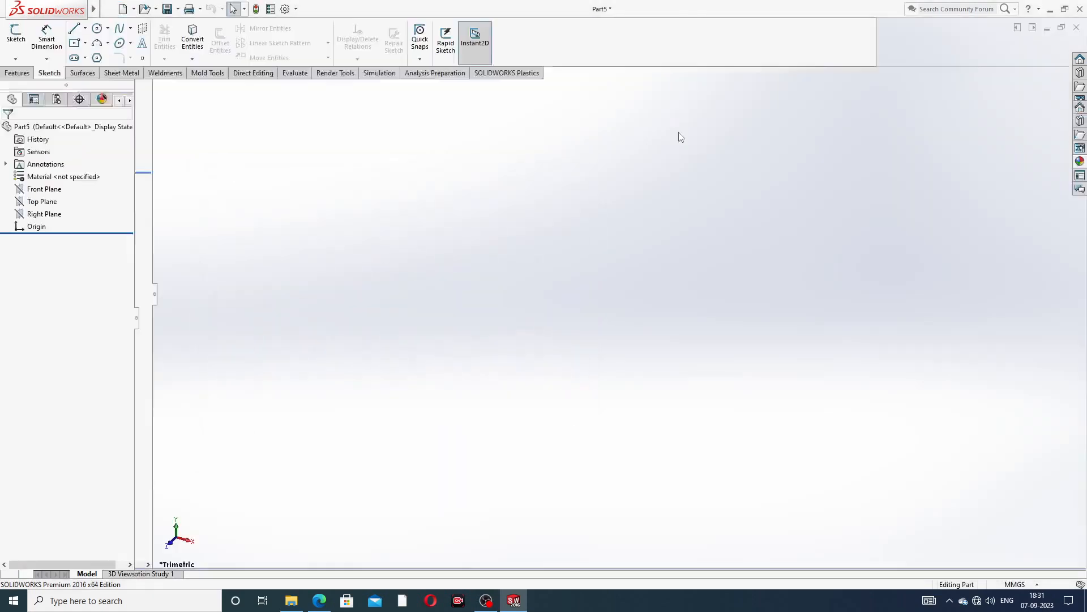
# Step: Apply the Plain White scene to the part and raise both image quality resolutions, shaded/draft and wireframe, to their maximum
pyautogui.click(675, 88)
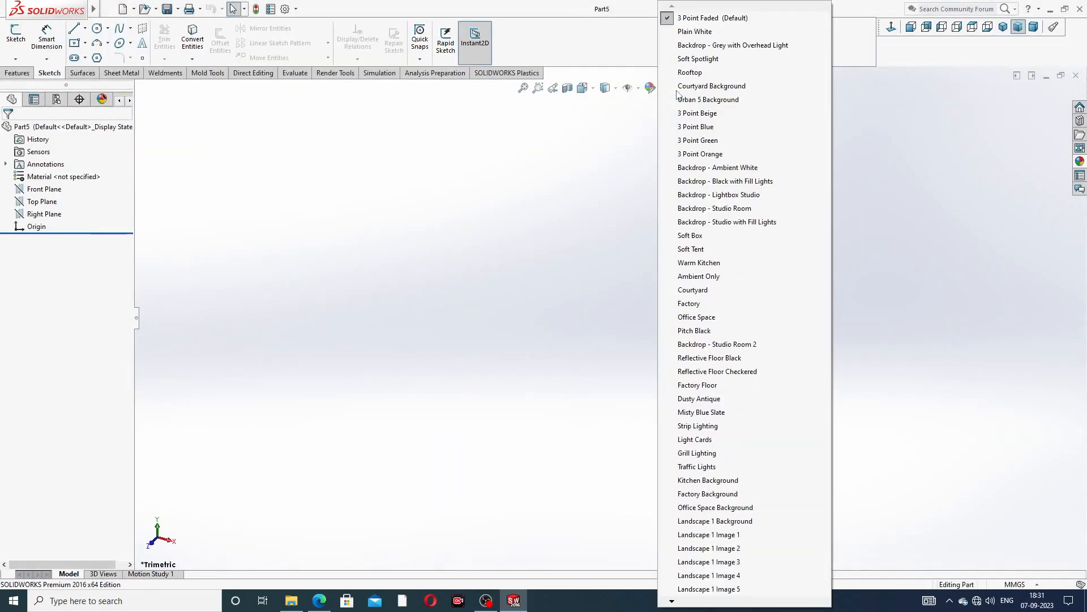
pyautogui.click(697, 33)
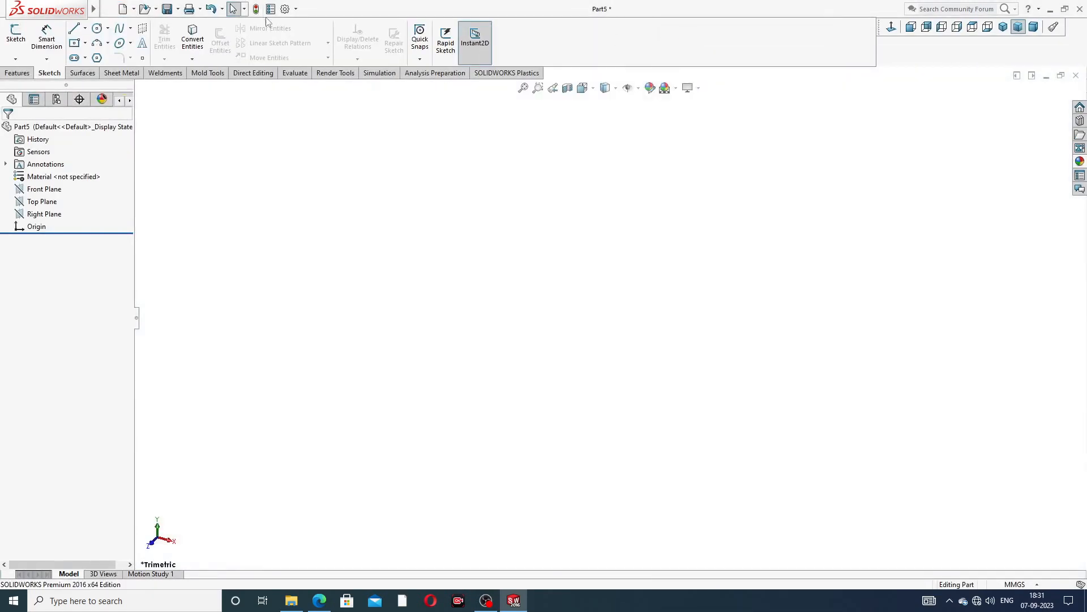
pyautogui.click(285, 9)
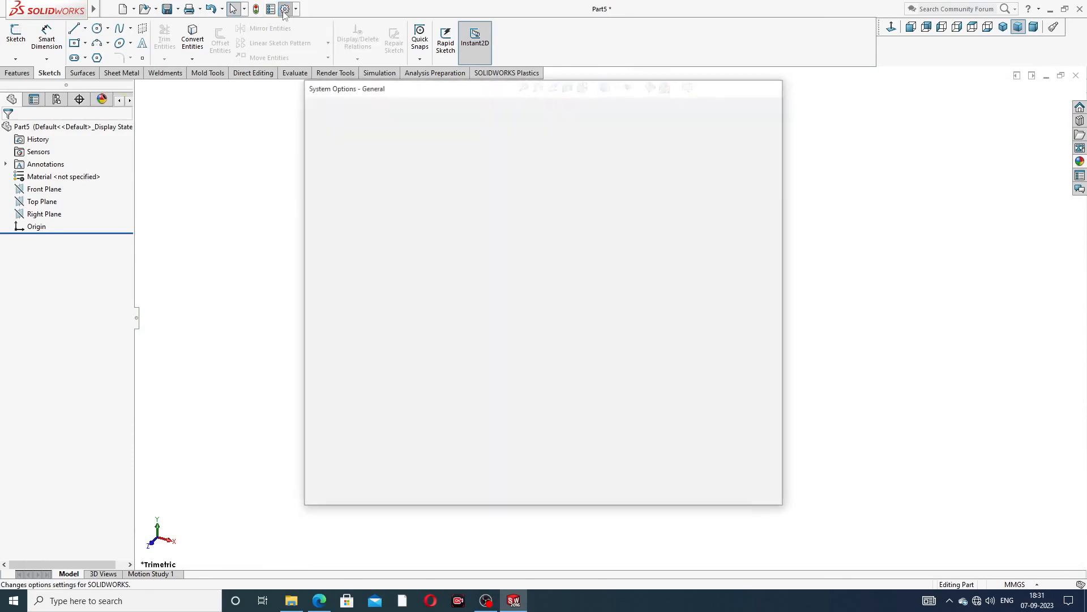
pyautogui.click(411, 110)
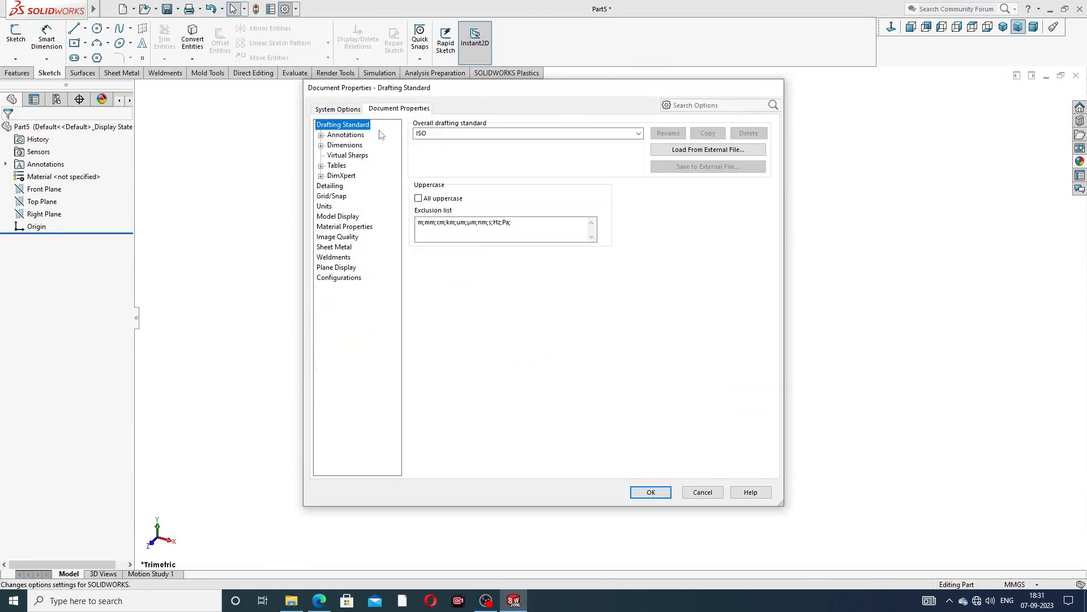
pyautogui.click(338, 237)
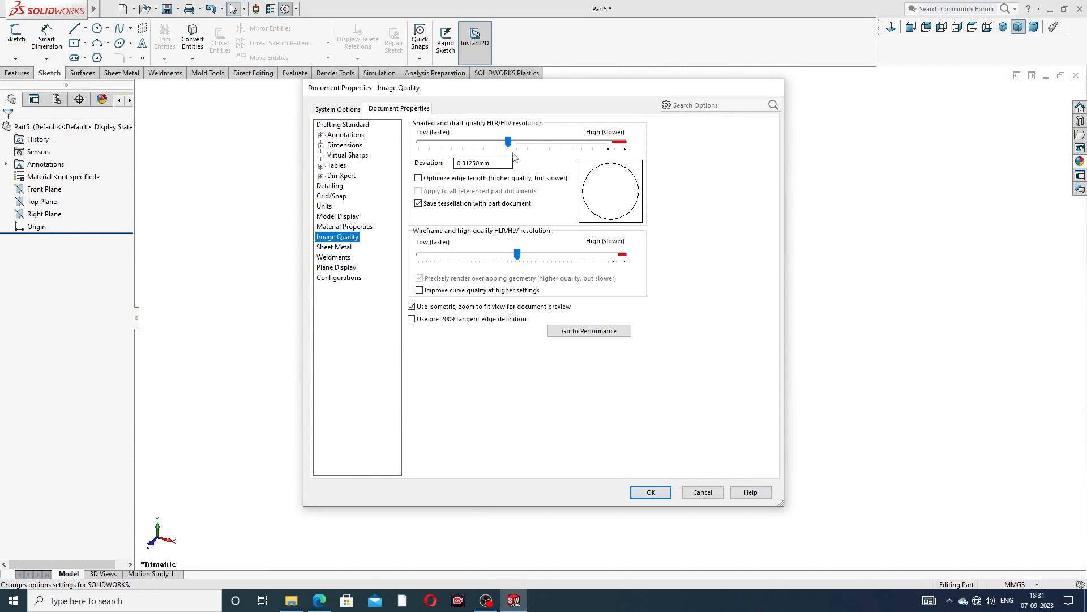
pyautogui.moveTo(508, 141); pyautogui.dragTo(624, 141)
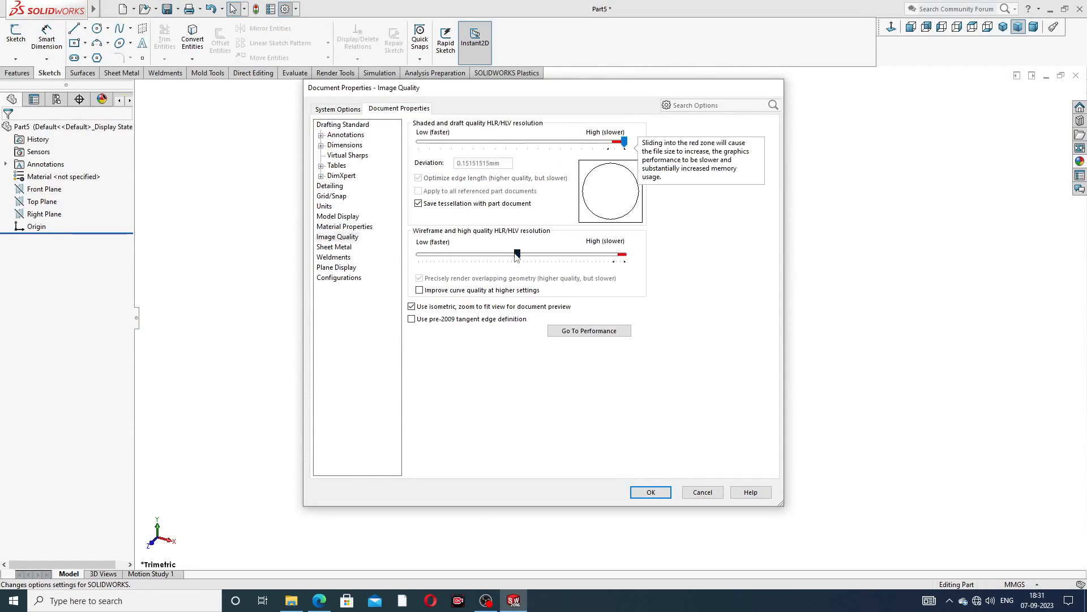
pyautogui.moveTo(518, 254); pyautogui.dragTo(624, 254)
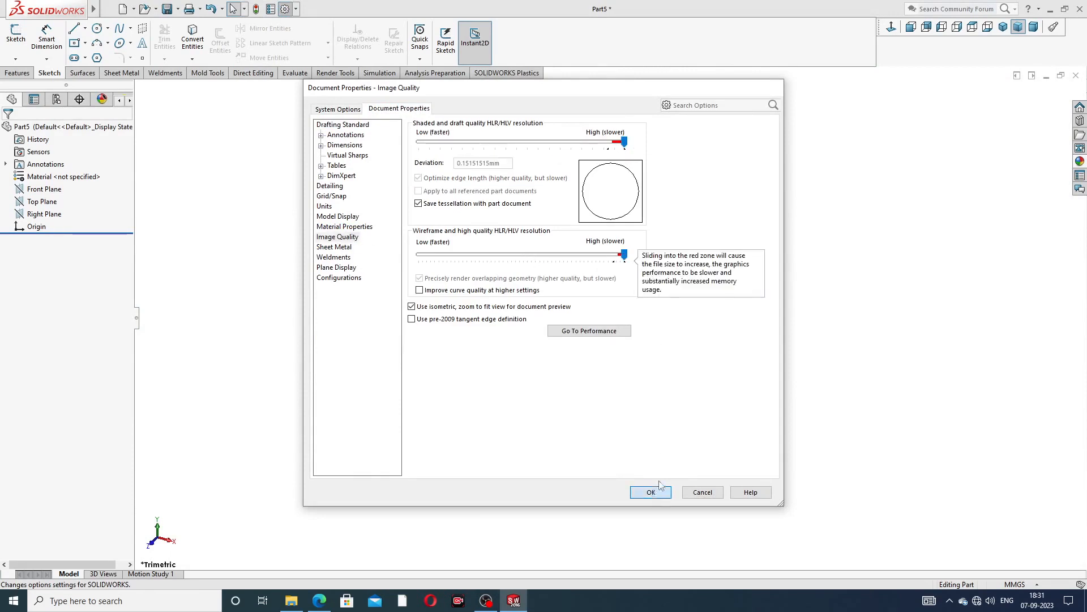
pyautogui.click(657, 491)
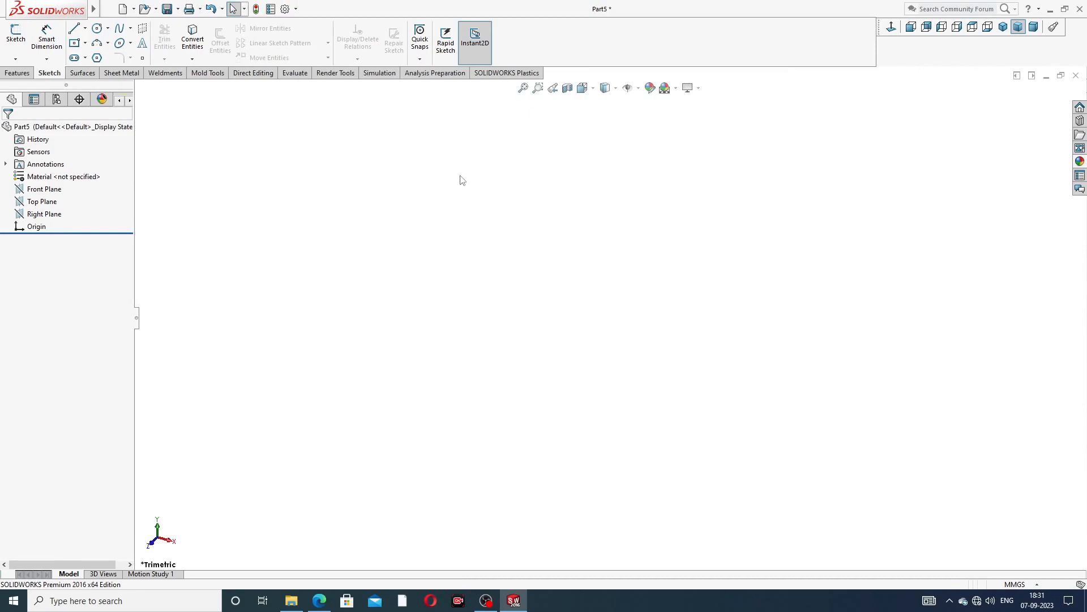
pyautogui.click(676, 88)
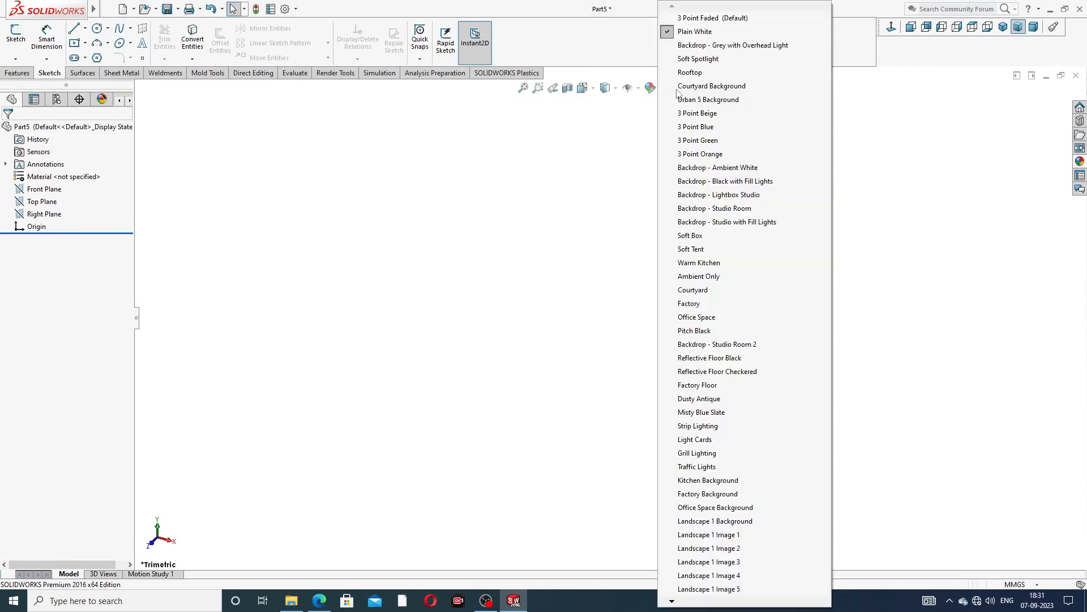
pyautogui.click(871, 152)
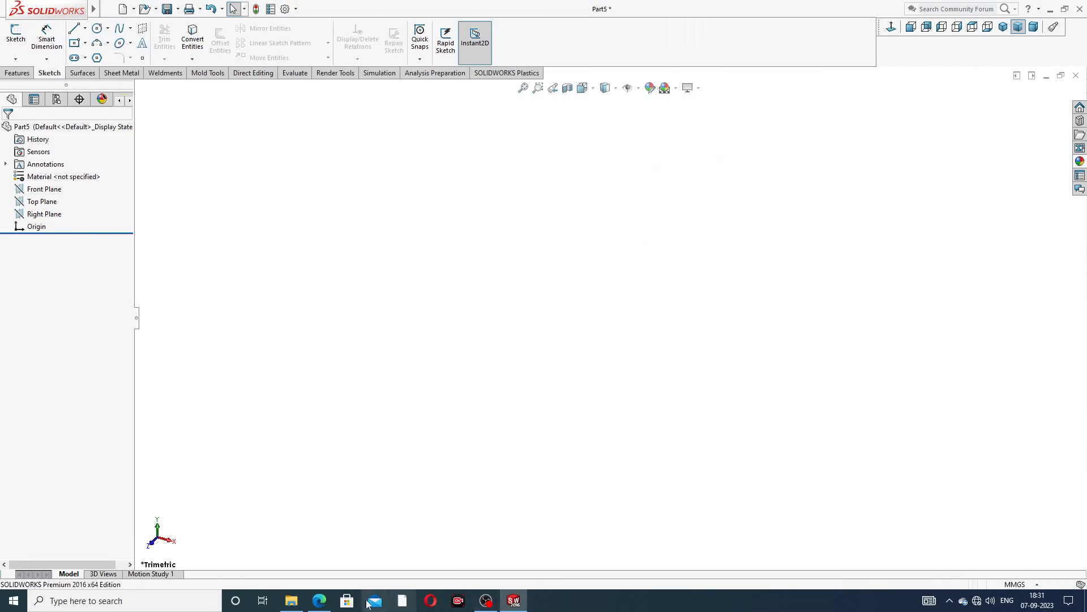
# Step: Check the PART-01 shaft drawing in Edge and sketch a circle of about 32 mm radius on the Front Plane, centred on the origin
pyautogui.click(319, 600)
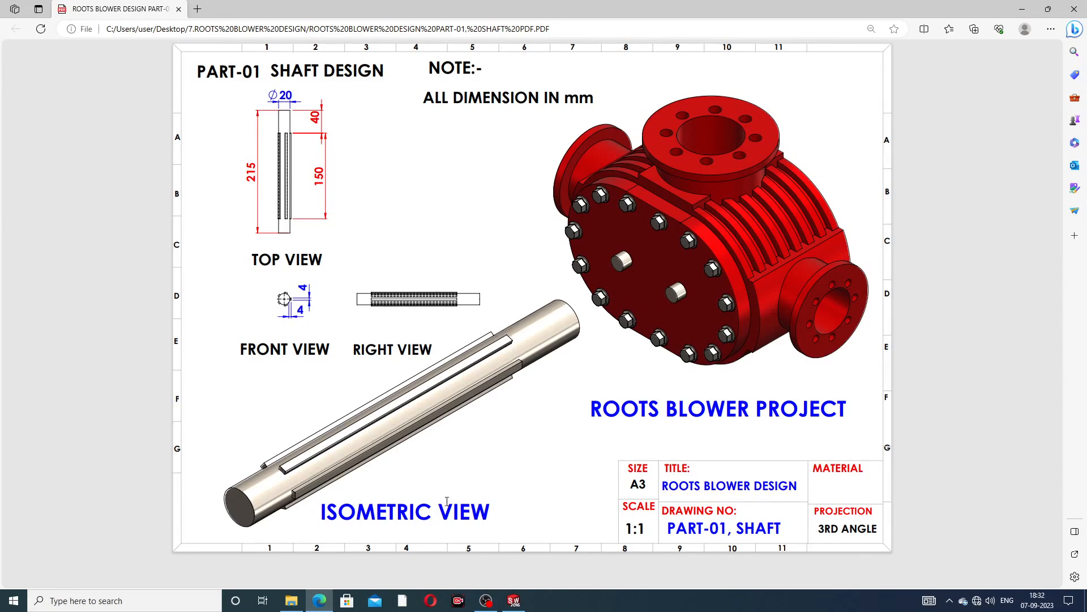
pyautogui.click(321, 604)
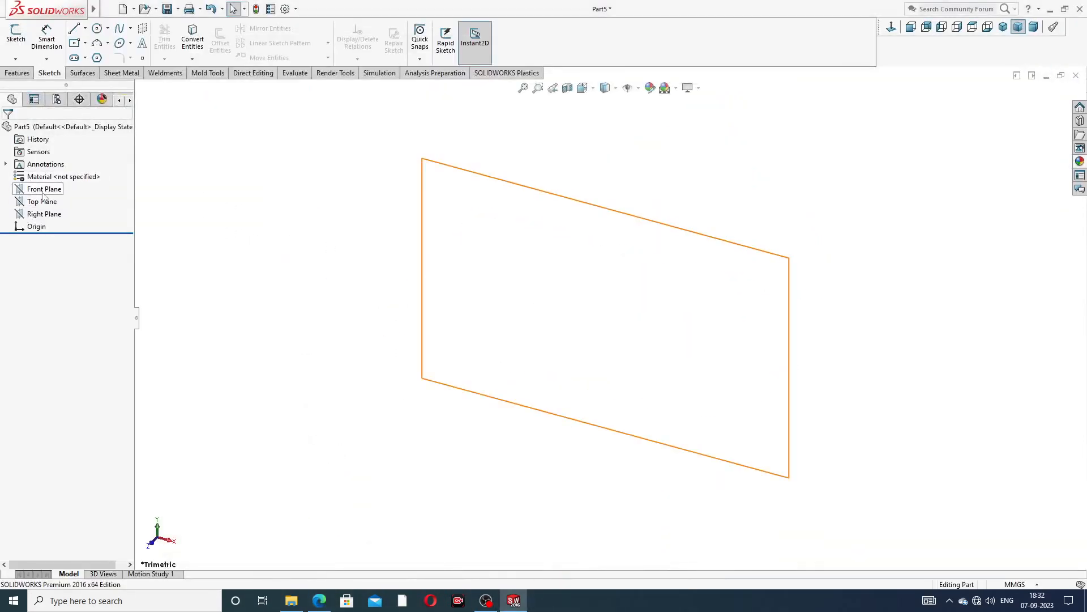
pyautogui.click(47, 192)
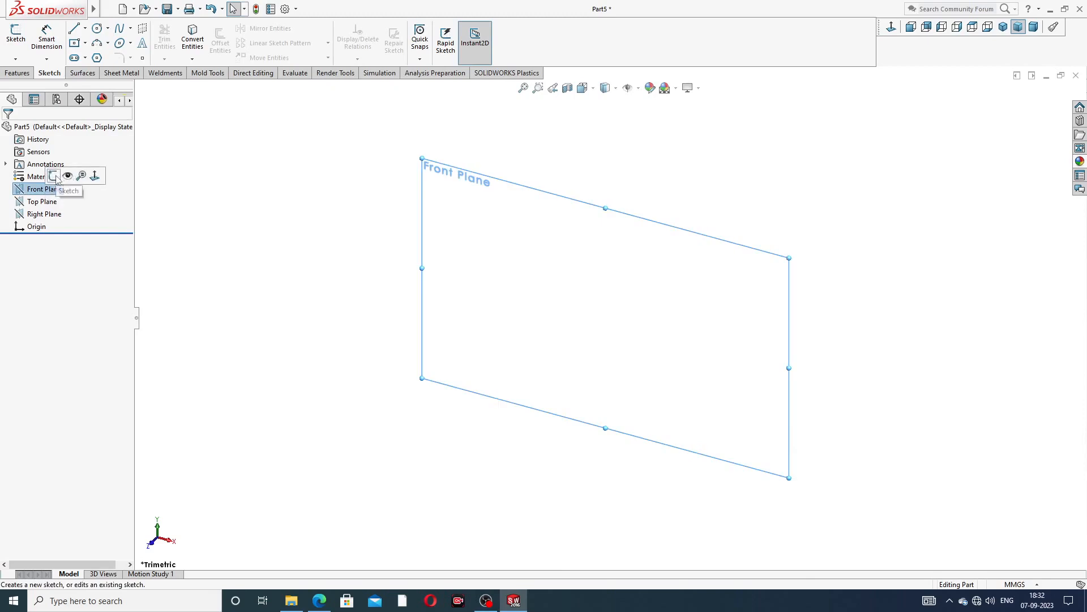
pyautogui.click(60, 180)
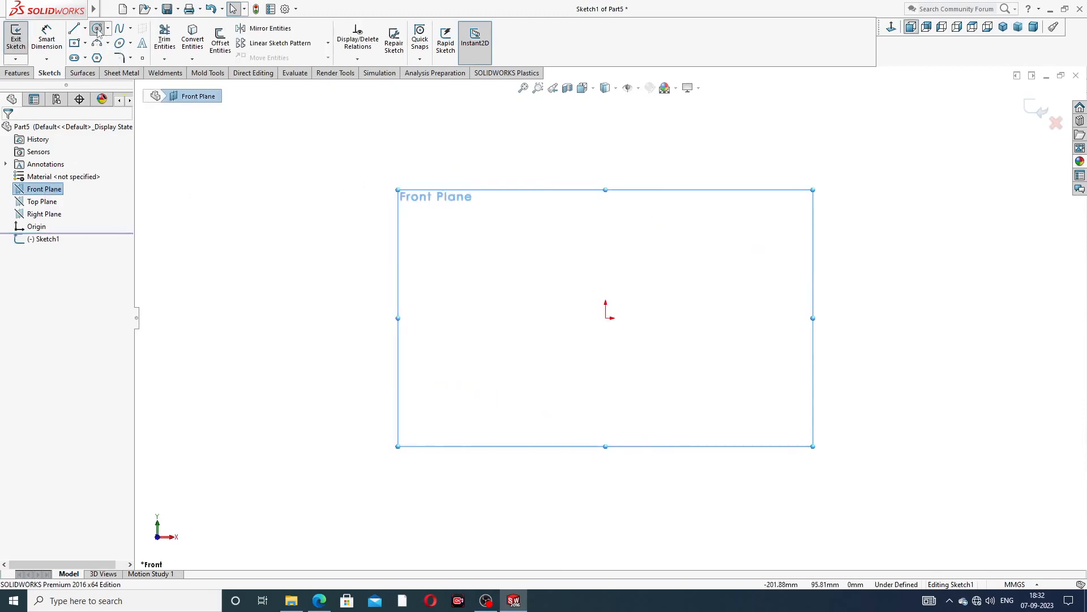
pyautogui.click(97, 28)
pyautogui.click(606, 318)
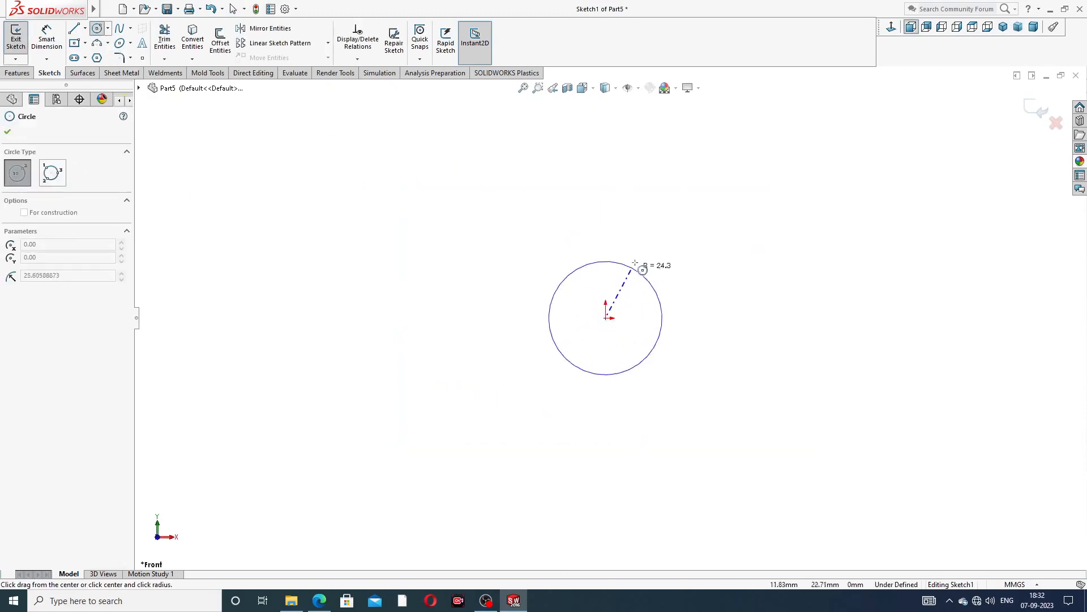
pyautogui.click(643, 253)
pyautogui.press('Escape')
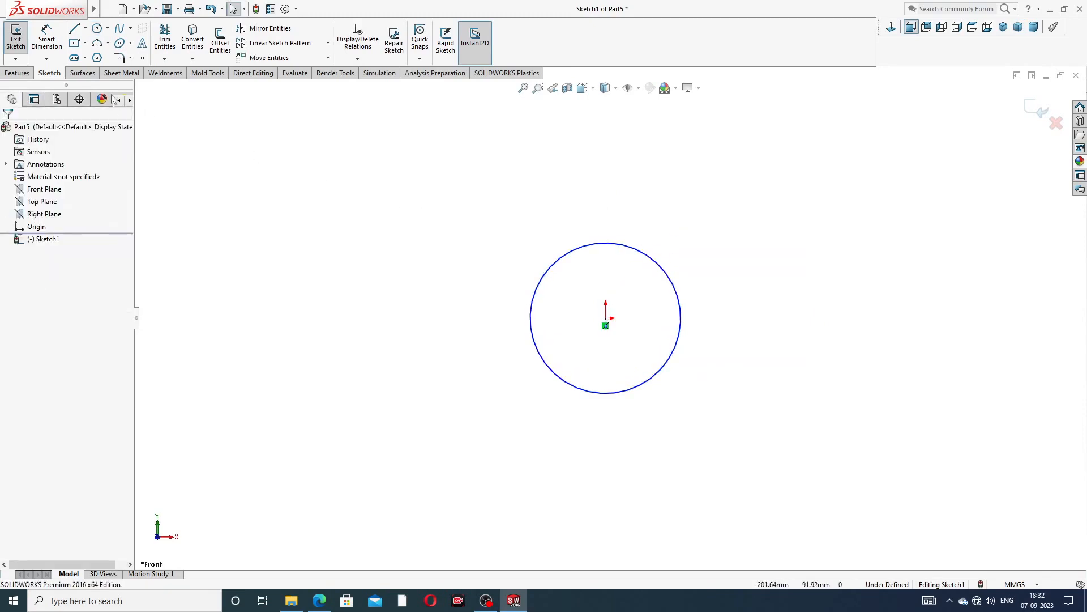
# Step: Dimension the circle's diameter as 20 mm
pyautogui.click(47, 41)
pyautogui.click(660, 258)
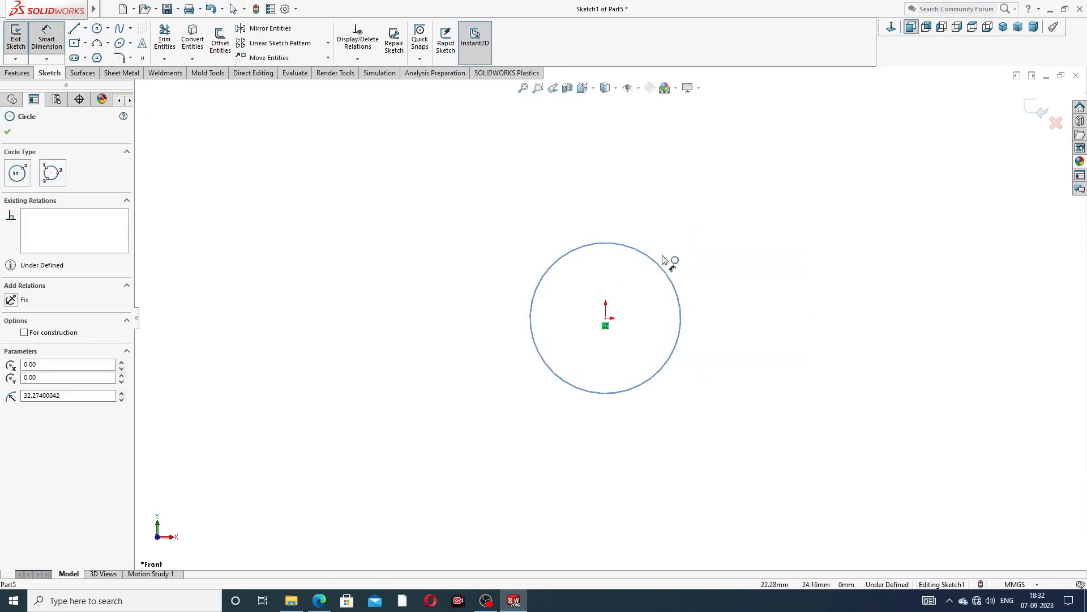
pyautogui.click(684, 230)
pyautogui.write('20')
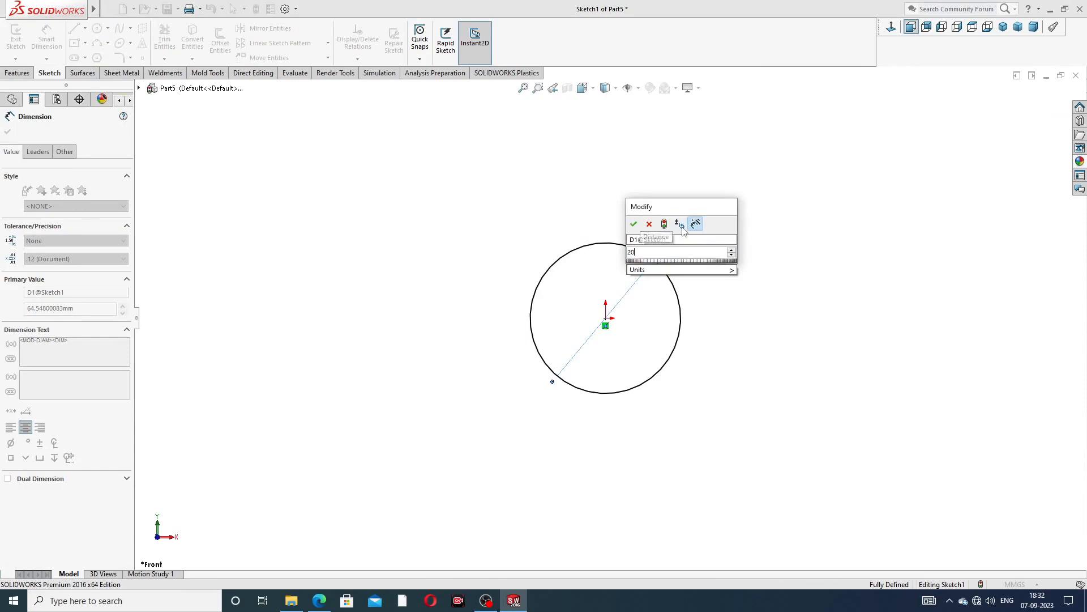
pyautogui.press('Return')
pyautogui.press('Escape')
pyautogui.rightClick(330, 170)
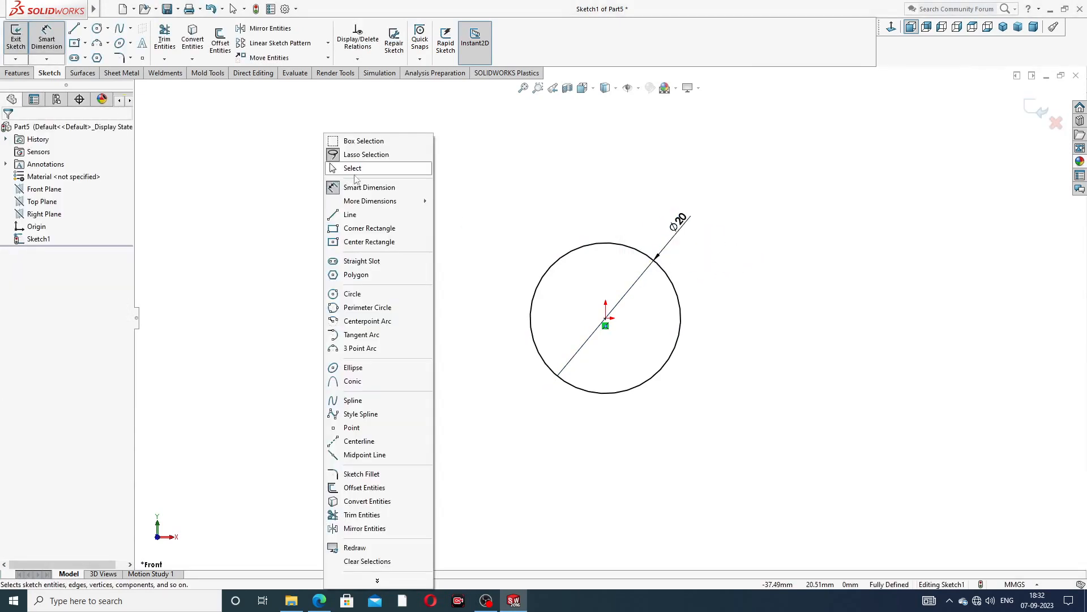
pyautogui.click(348, 169)
# Step: Sketch a center rectangle about 8.3 by 6.5 mm, centred on the circle's right quadrant point
pyautogui.click(85, 44)
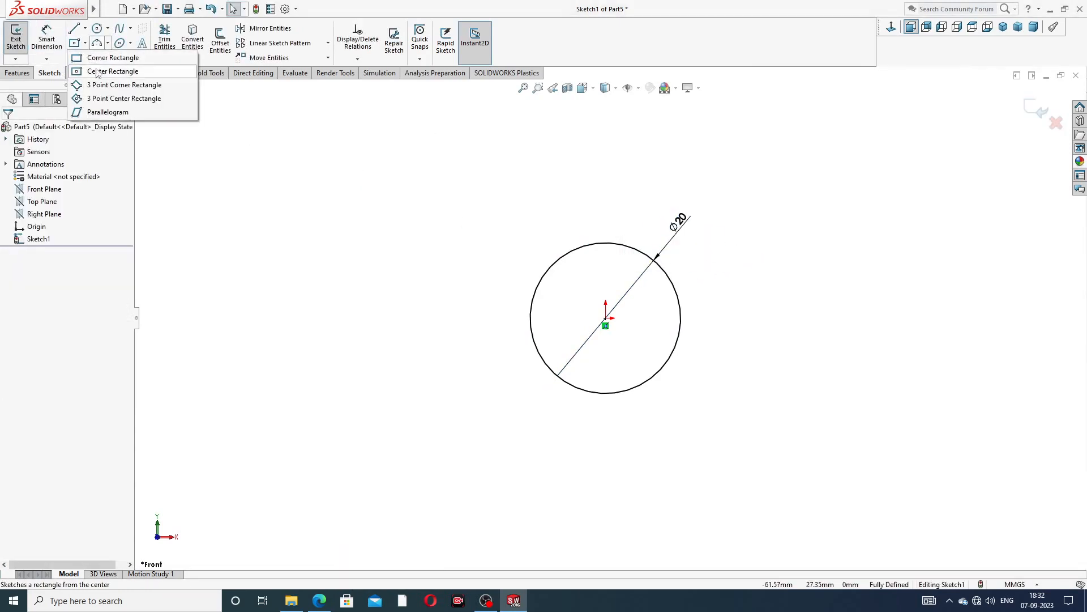
pyautogui.click(100, 72)
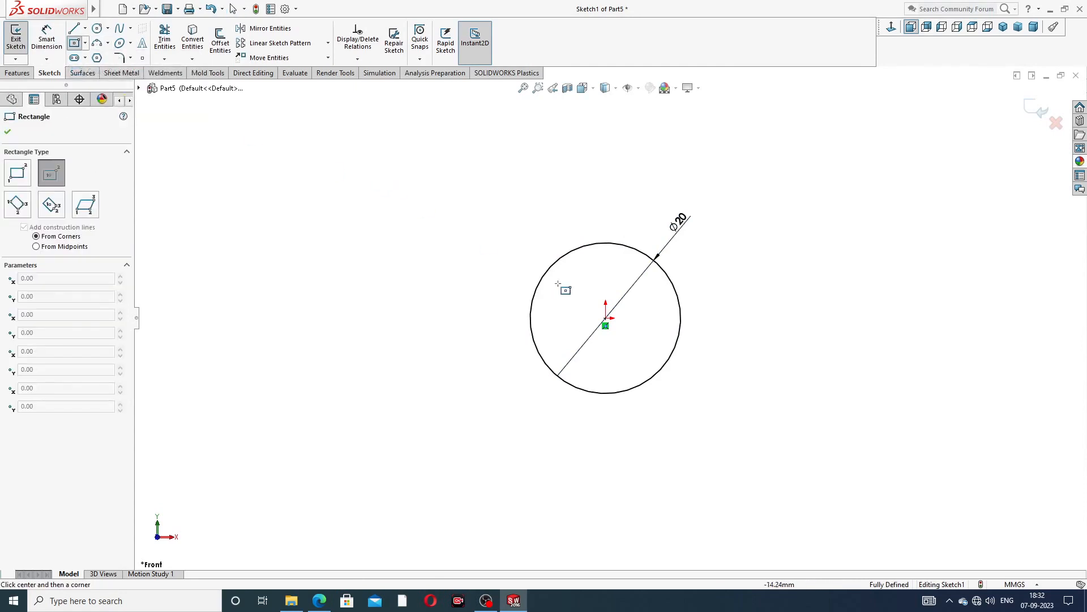
pyautogui.scroll(-3, 688, 363)
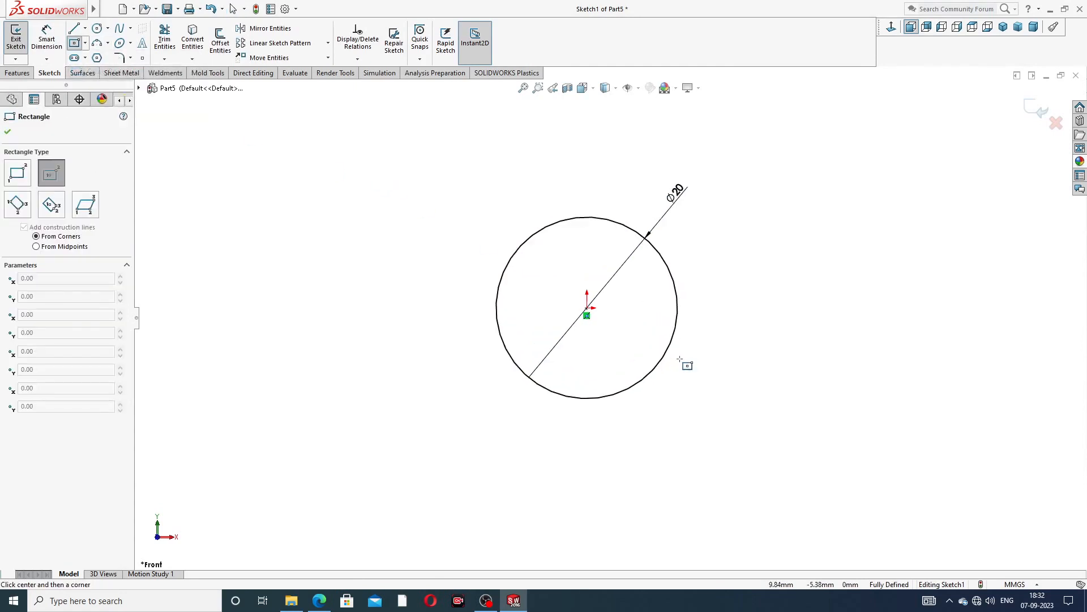
pyautogui.click(673, 295)
pyautogui.click(720, 260)
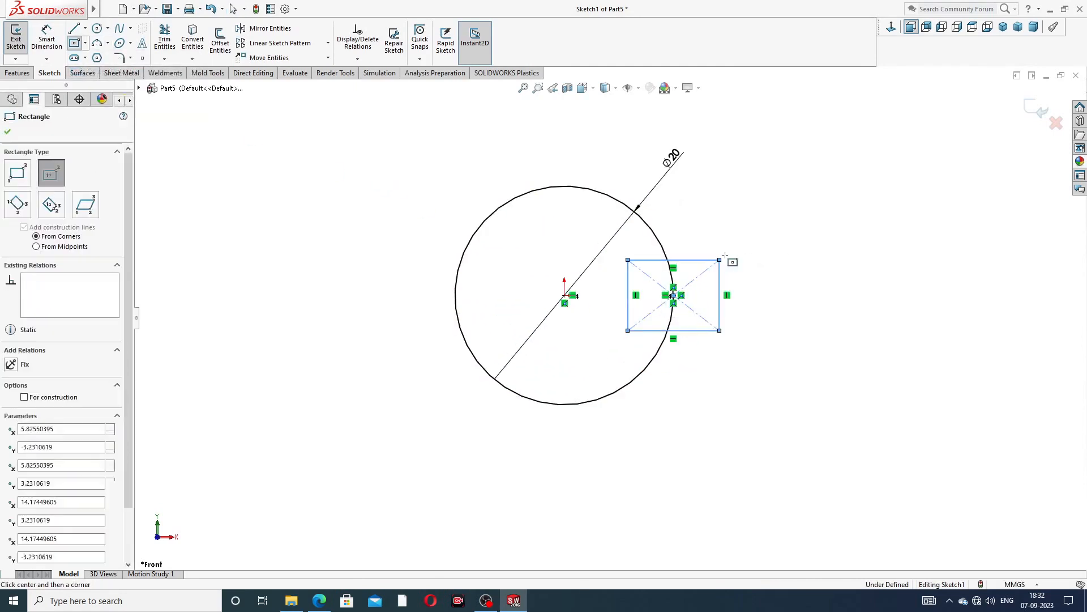
pyautogui.rightClick(778, 224)
pyautogui.click(810, 235)
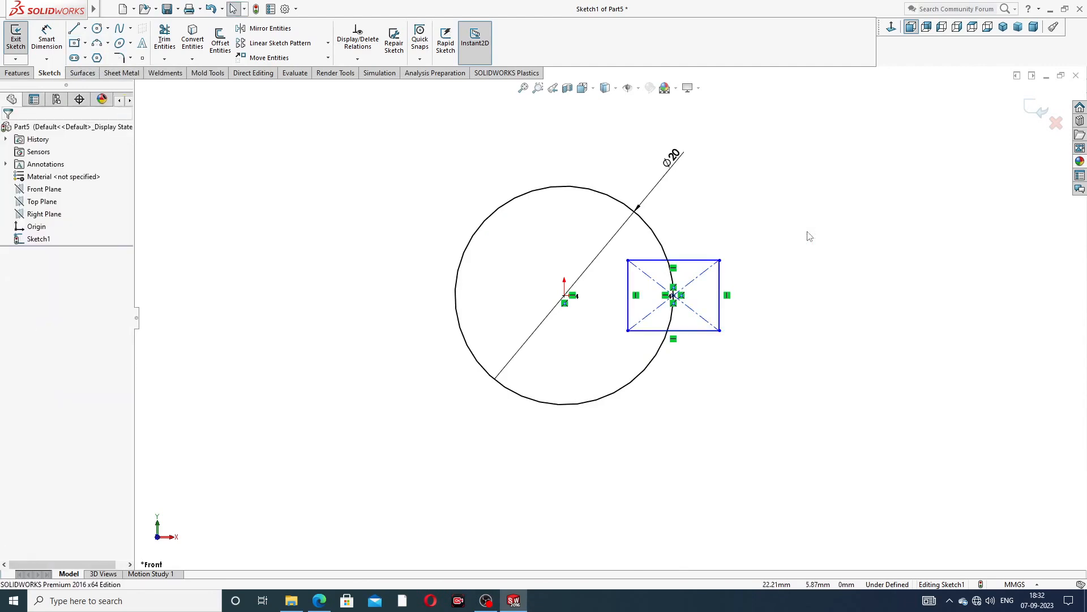
# Step: Dimension the rectangle's width and height as 4 mm each
pyautogui.click(46, 38)
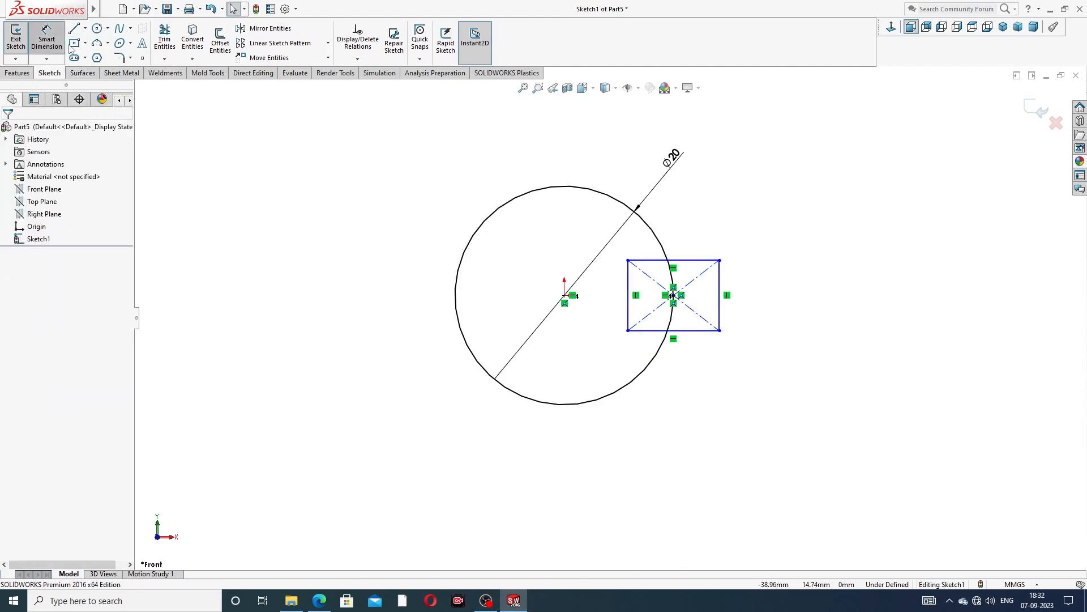
pyautogui.click(703, 260)
pyautogui.click(682, 244)
pyautogui.write('4')
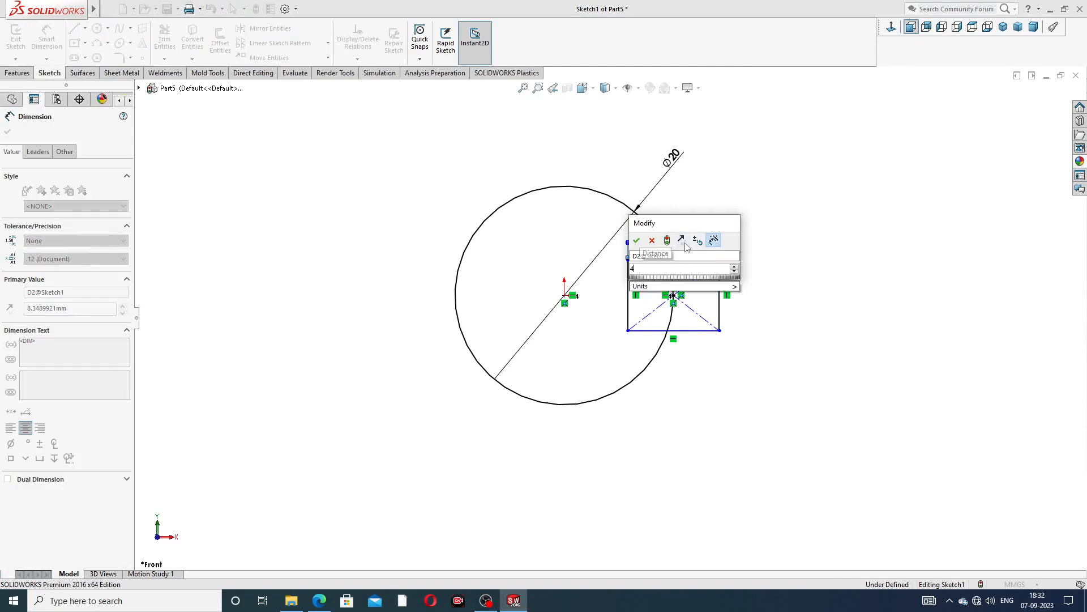
pyautogui.press('Return')
pyautogui.click(696, 295)
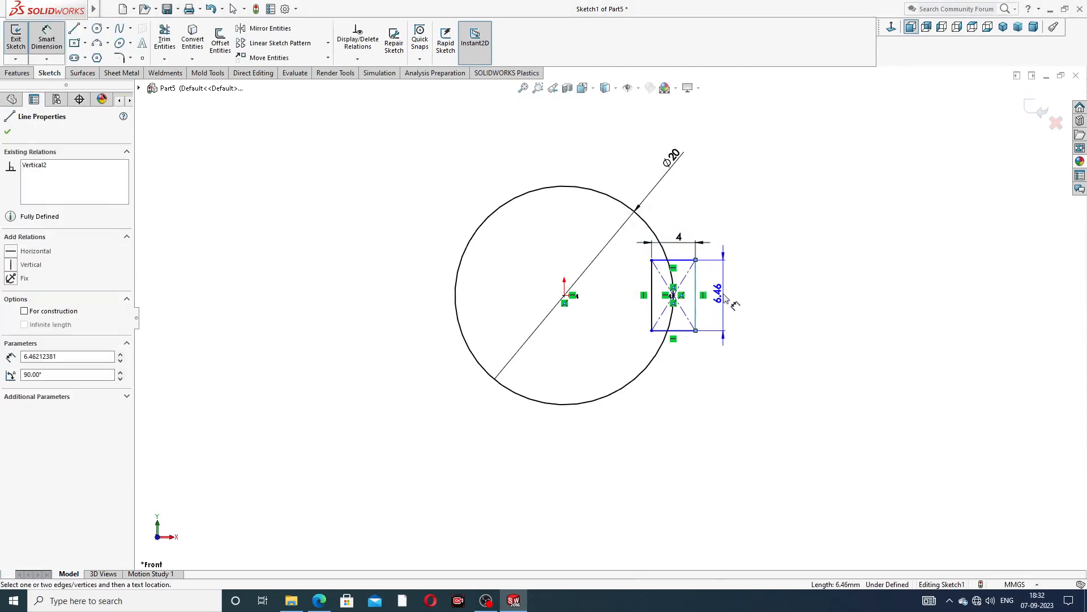
pyautogui.click(727, 299)
pyautogui.write('4')
pyautogui.press('Return')
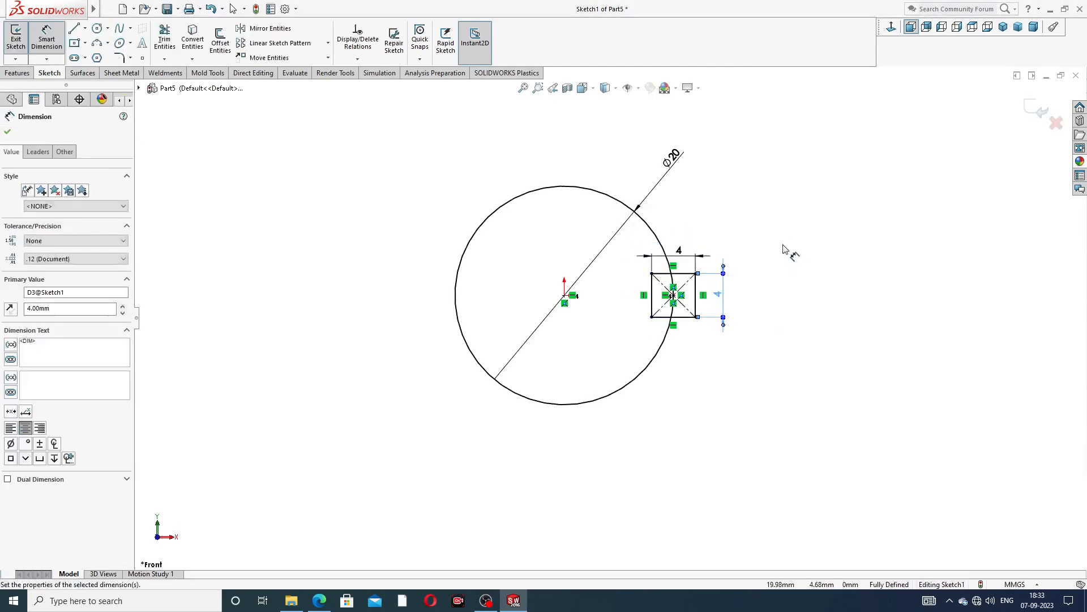
pyautogui.press('Escape')
pyautogui.rightClick(770, 211)
pyautogui.click(799, 169)
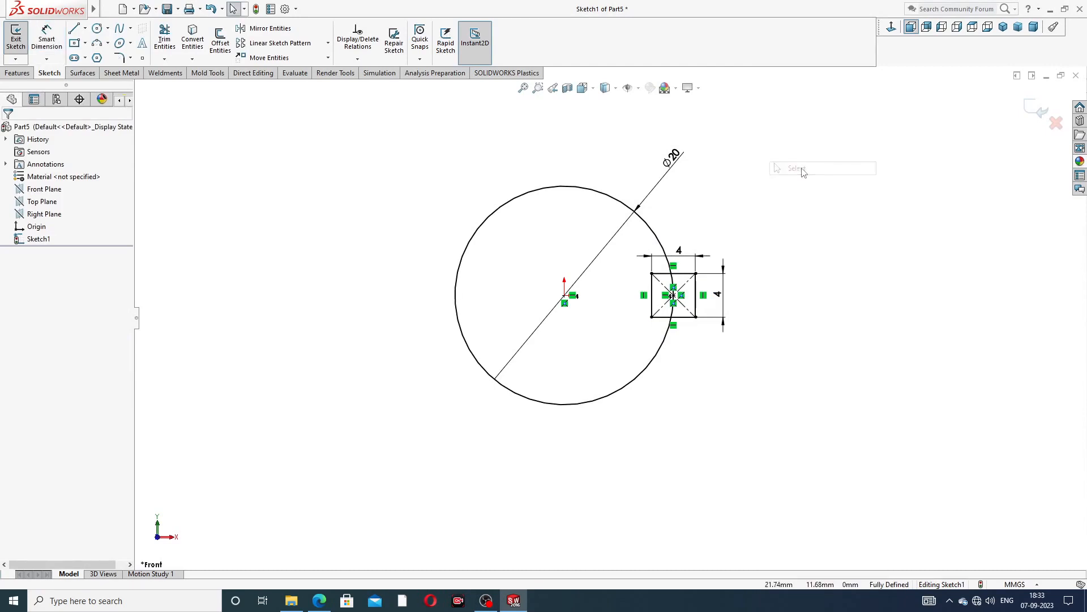
# Step: Extrude the 20 mm circle contour as a blind boss to a depth of 215 mm
pyautogui.click(17, 73)
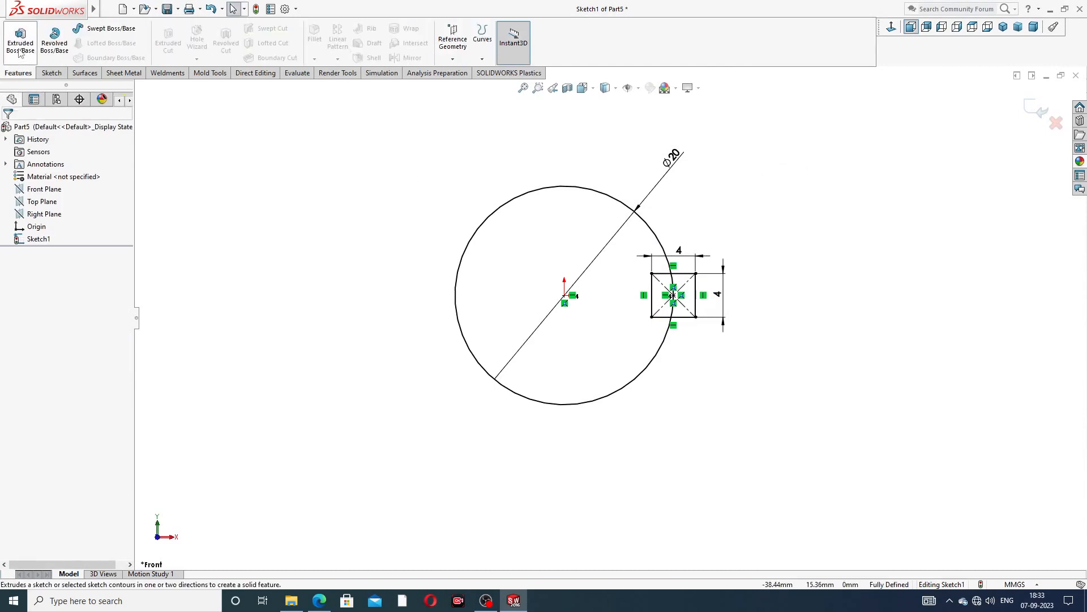
pyautogui.click(20, 50)
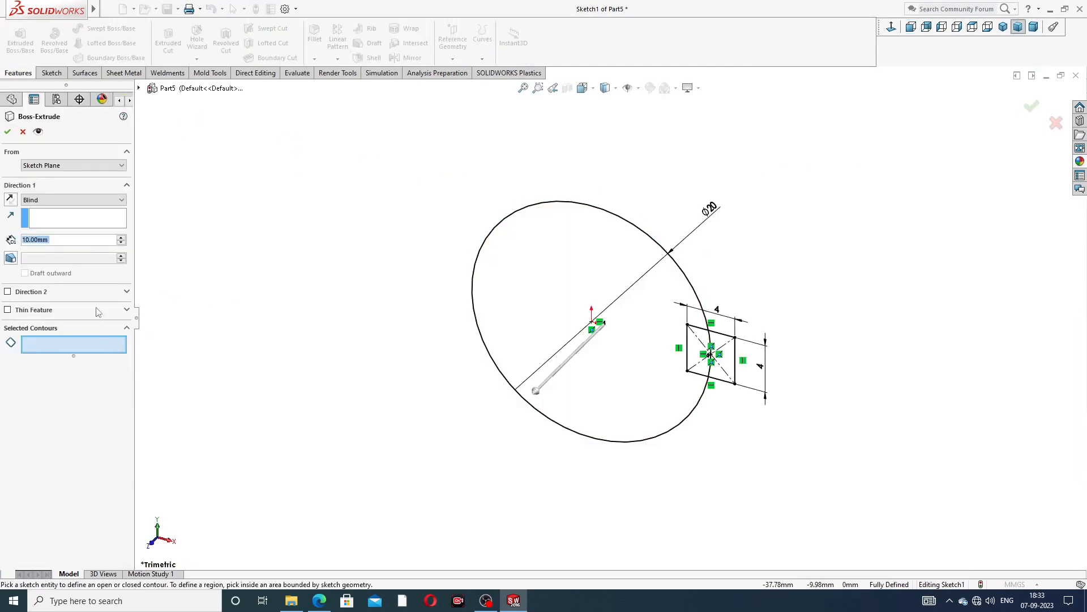
pyautogui.click(680, 272)
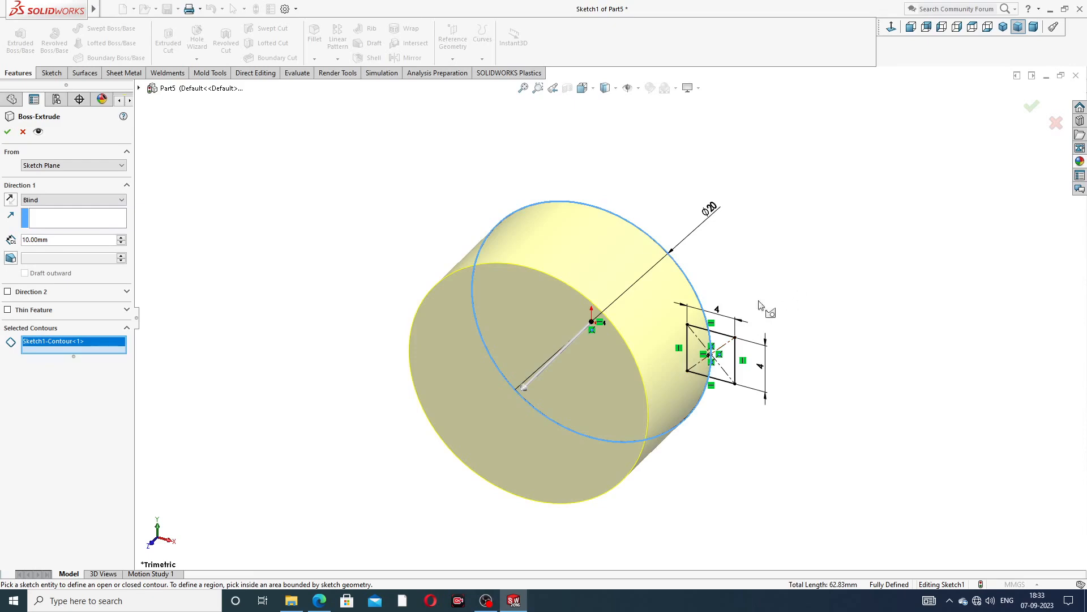
pyautogui.scroll(1, 711, 333)
pyautogui.moveTo(684, 342); pyautogui.dragTo(651, 327, button='middle')
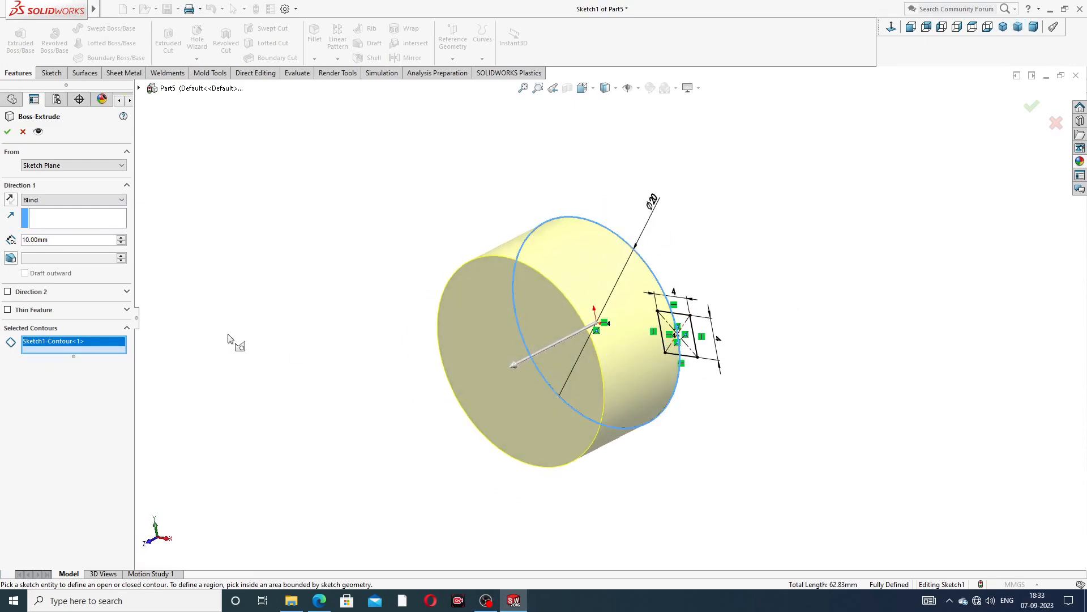
pyautogui.click(107, 241)
pyautogui.write('21')
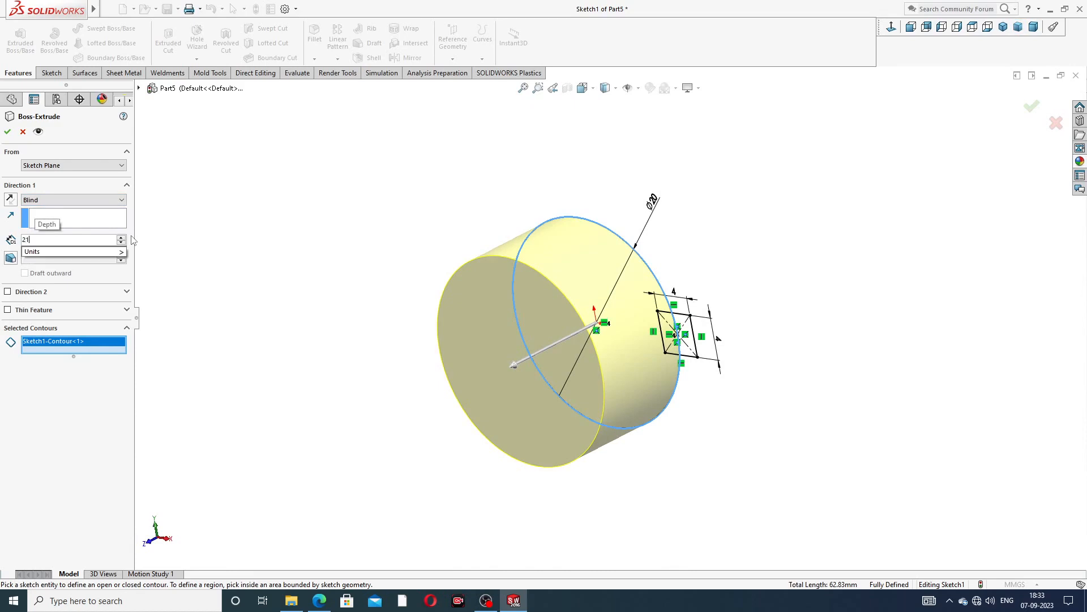
pyautogui.write('5')
pyautogui.press('Return')
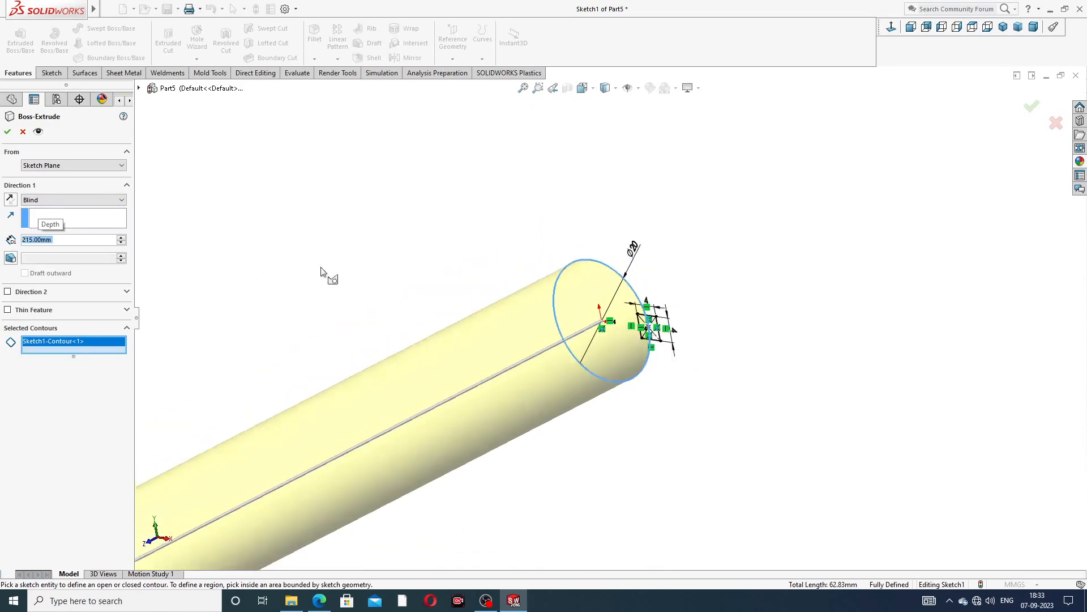
pyautogui.scroll(3, 425, 360)
pyautogui.moveTo(483, 384); pyautogui.dragTo(474, 329, button='middle')
pyautogui.scroll(-4, 492, 395)
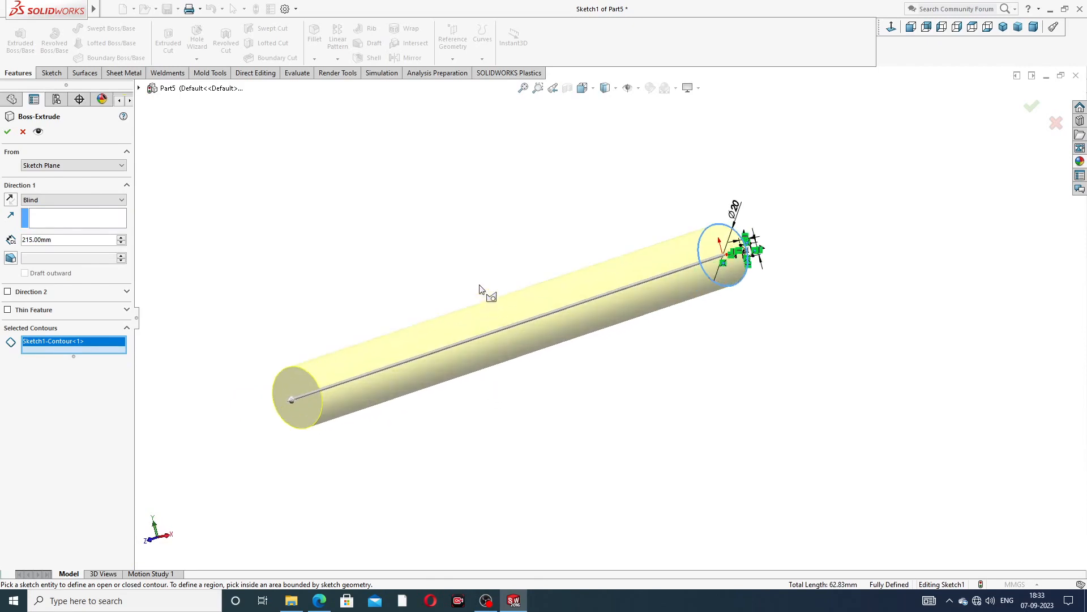
pyautogui.click(7, 132)
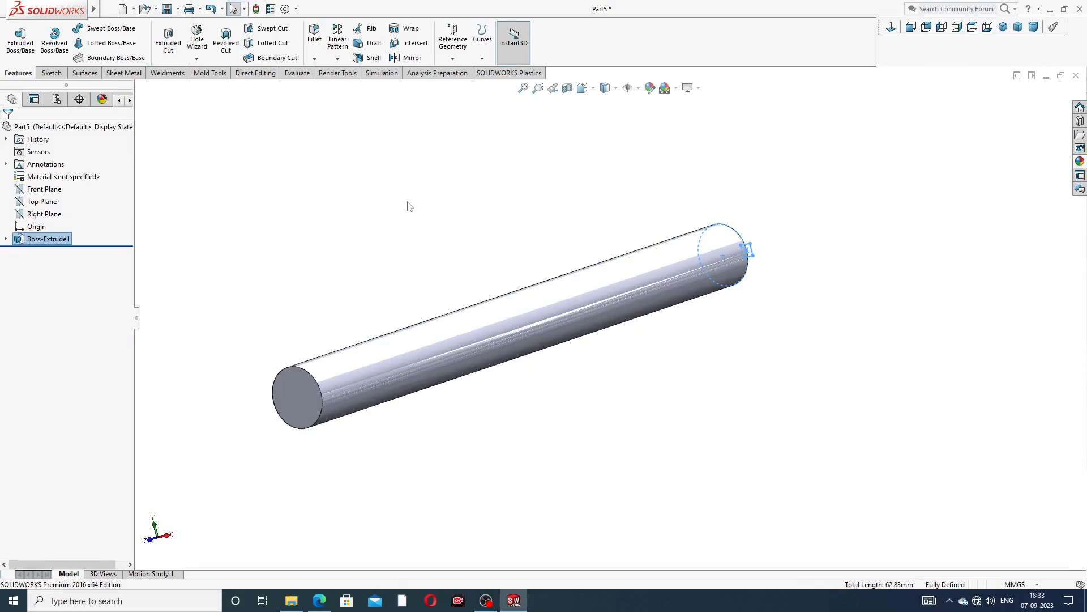
pyautogui.click(517, 250)
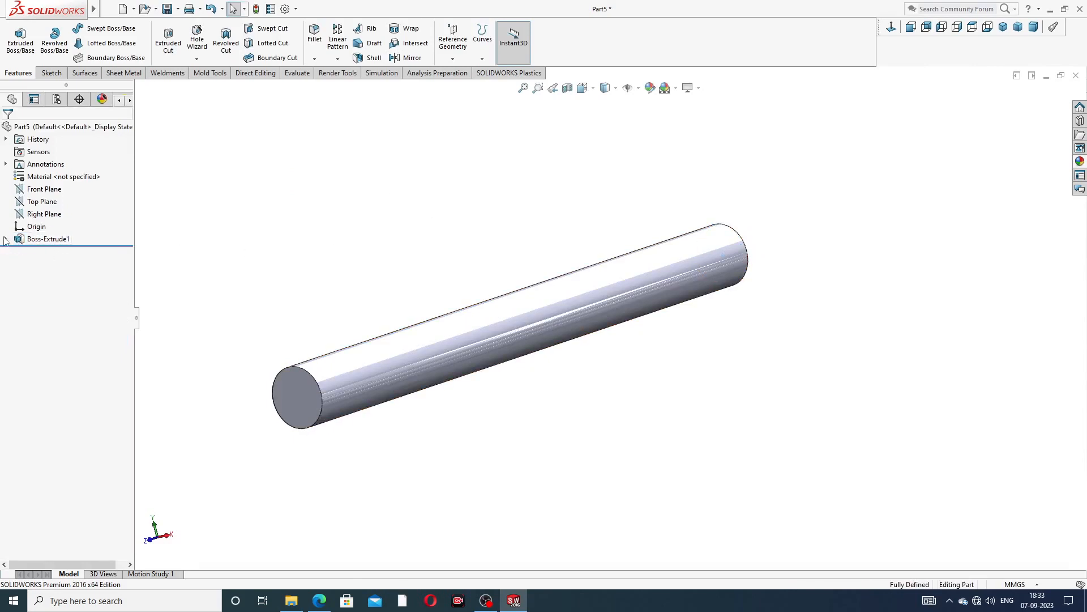
# Step: Begin a second boss extrusion from the shaft's sketch, selecting both regions of the 4 mm square as contours
pyautogui.click(6, 239)
pyautogui.click(51, 251)
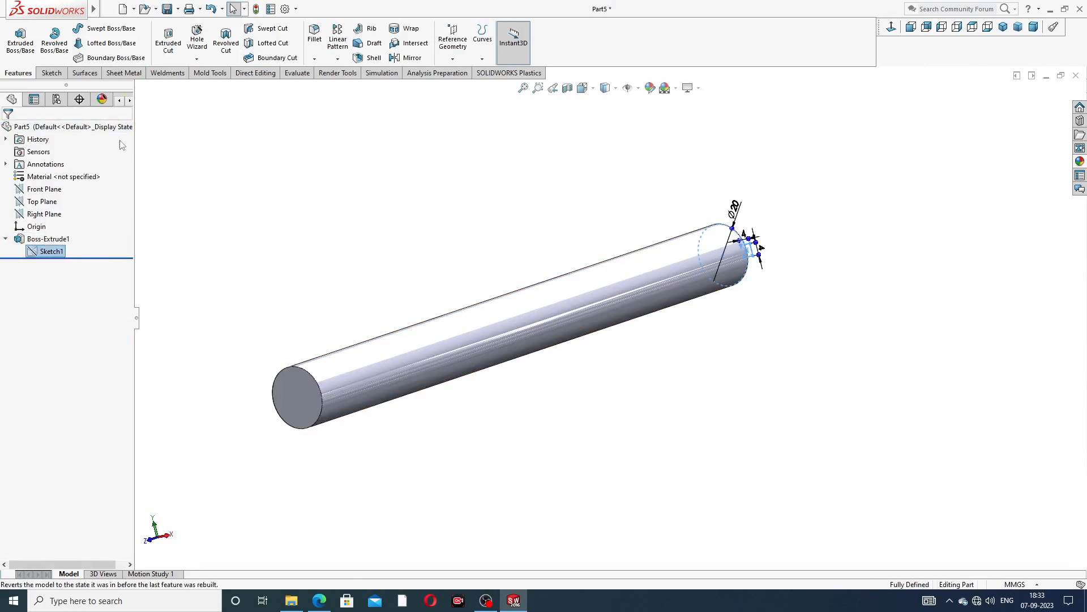
pyautogui.click(17, 44)
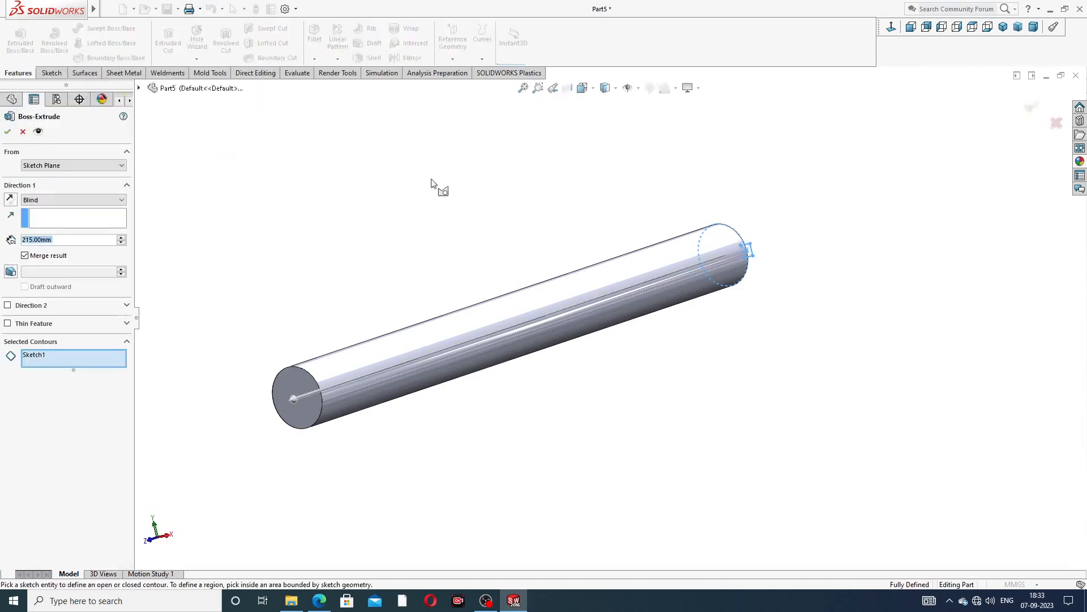
pyautogui.scroll(-5, 742, 273)
pyautogui.scroll(-1, 740, 271)
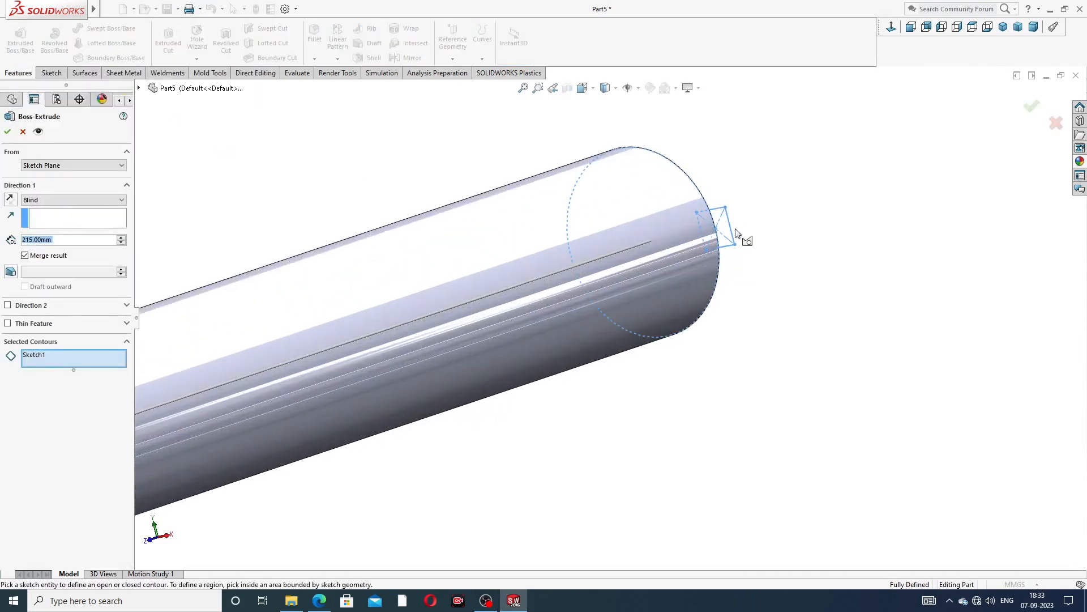
pyautogui.click(724, 226)
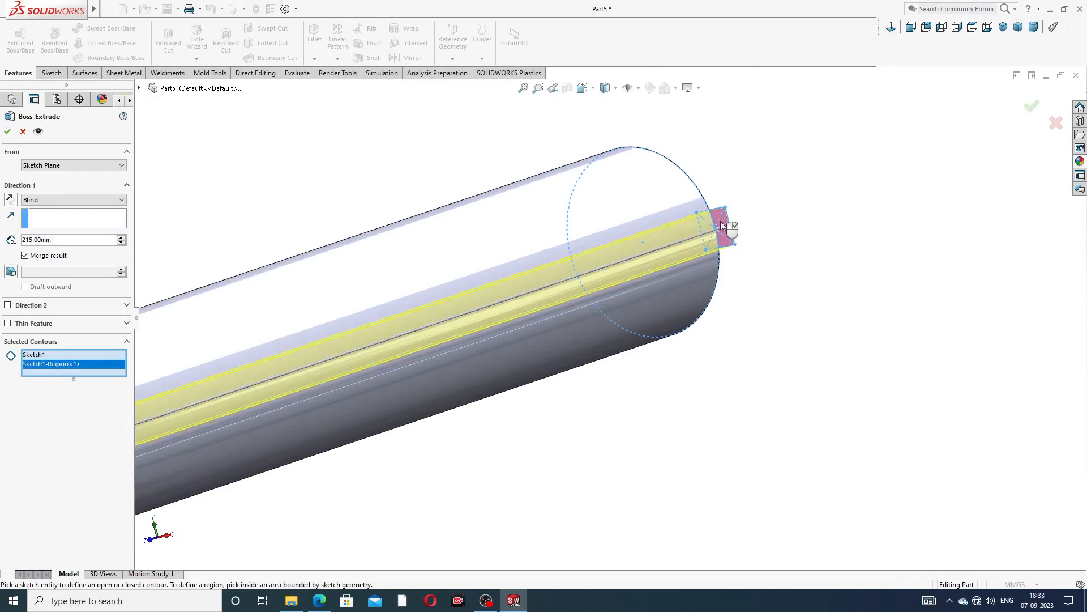
pyautogui.moveTo(791, 243); pyautogui.dragTo(723, 234, button='middle')
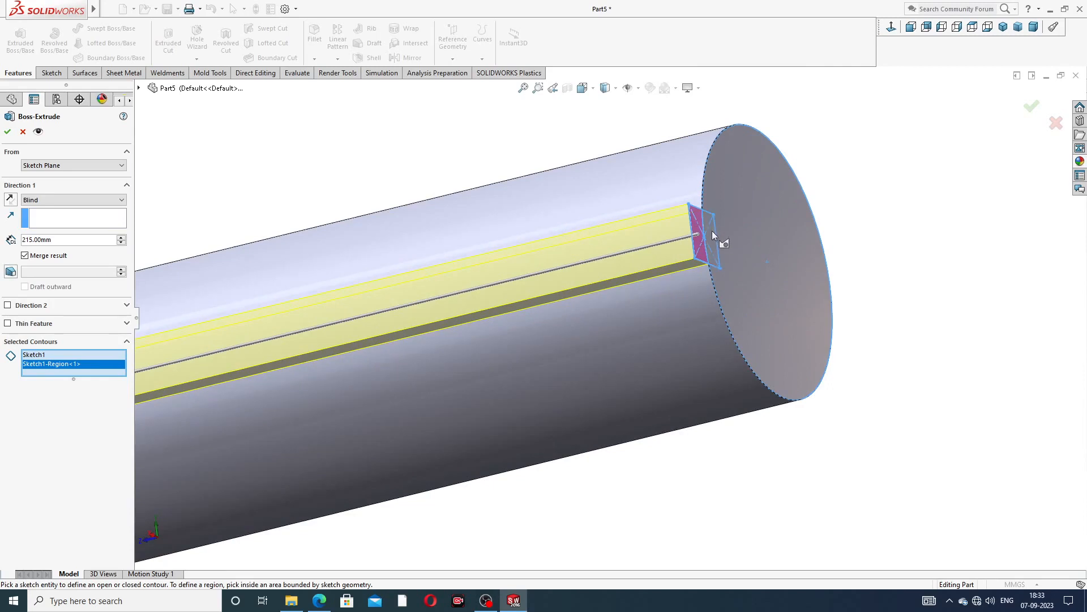
pyautogui.click(712, 225)
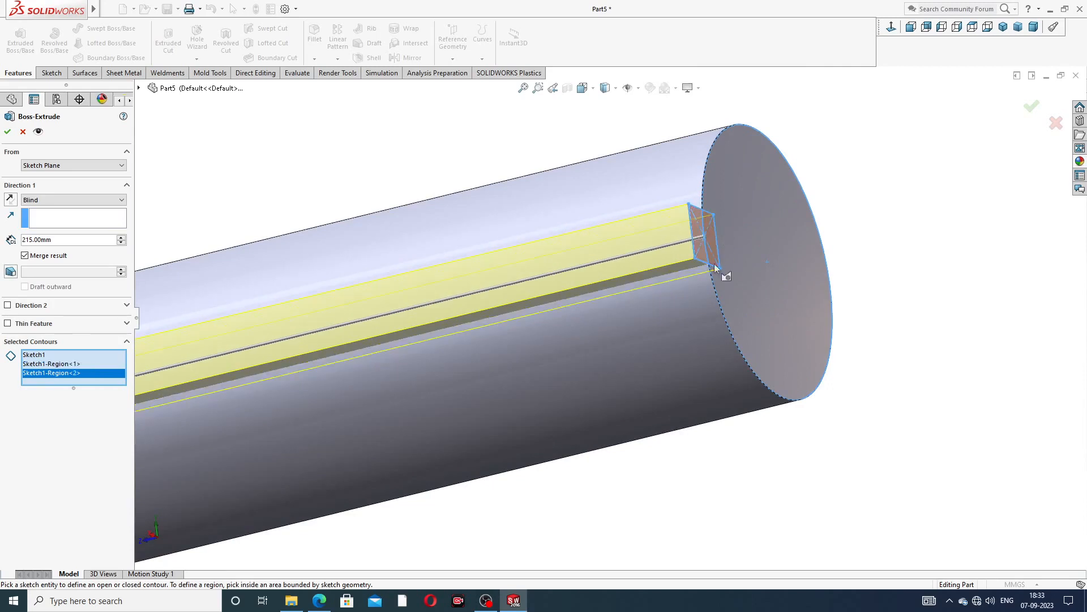
pyautogui.scroll(5, 714, 263)
pyautogui.scroll(3, 590, 300)
pyautogui.scroll(-3, 343, 393)
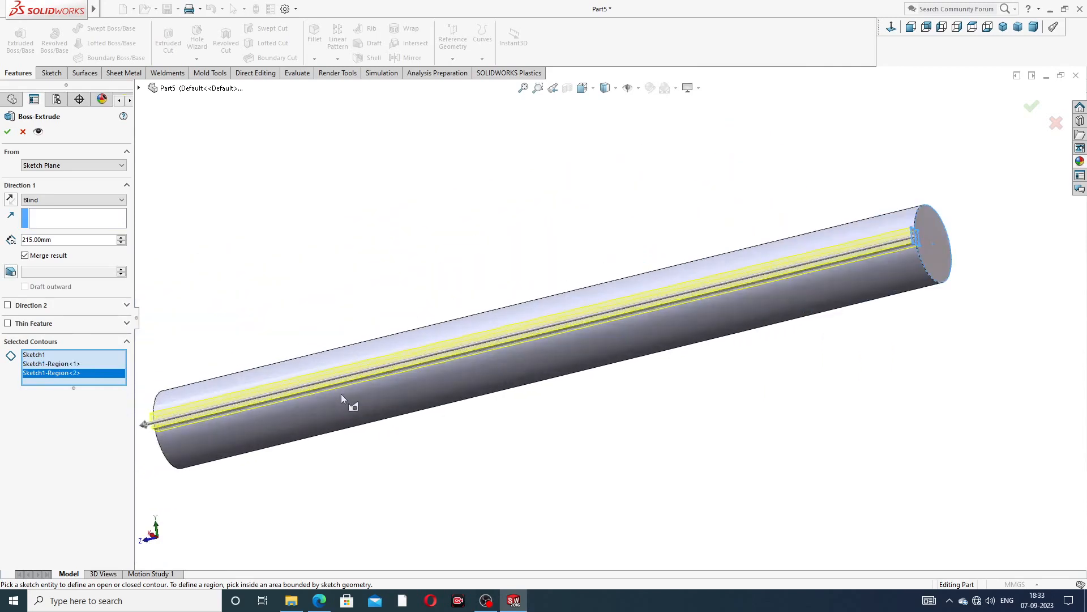
pyautogui.scroll(3, 553, 368)
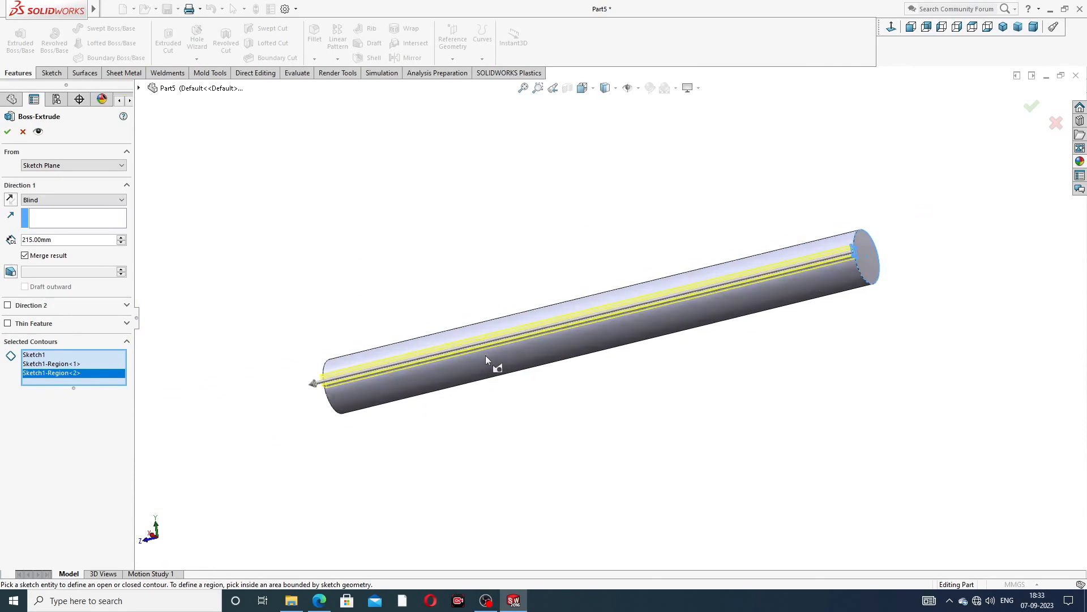
pyautogui.moveTo(619, 400); pyautogui.dragTo(592, 325, button='middle')
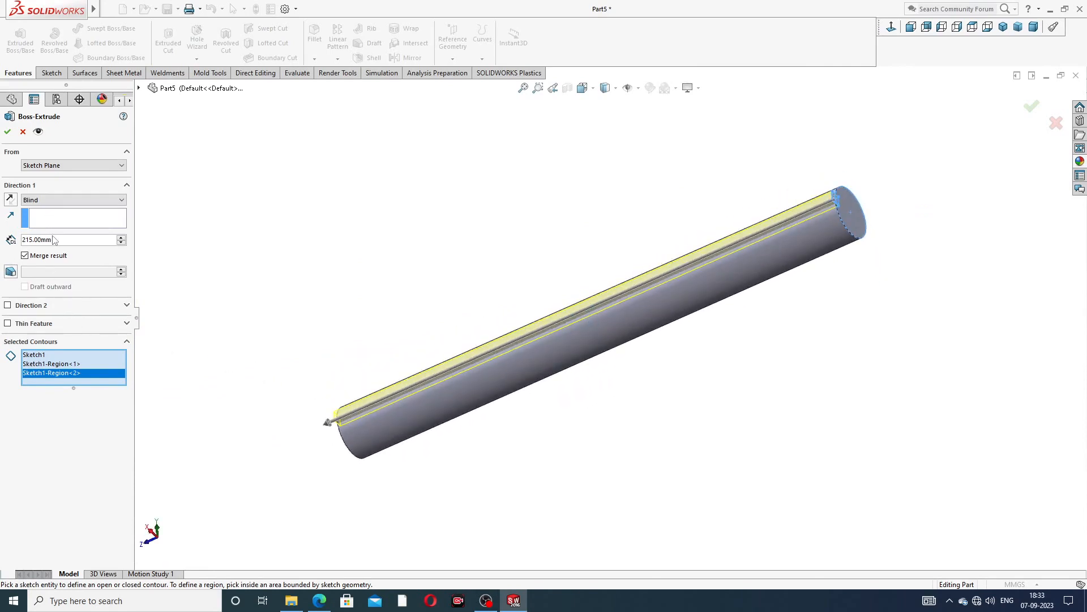
# Step: Extrude the square key 150 mm, starting at a 40 mm offset from the sketch plane, merged with the shaft
pyautogui.moveTo(54, 240); pyautogui.dragTo(27, 242)
pyautogui.write('150')
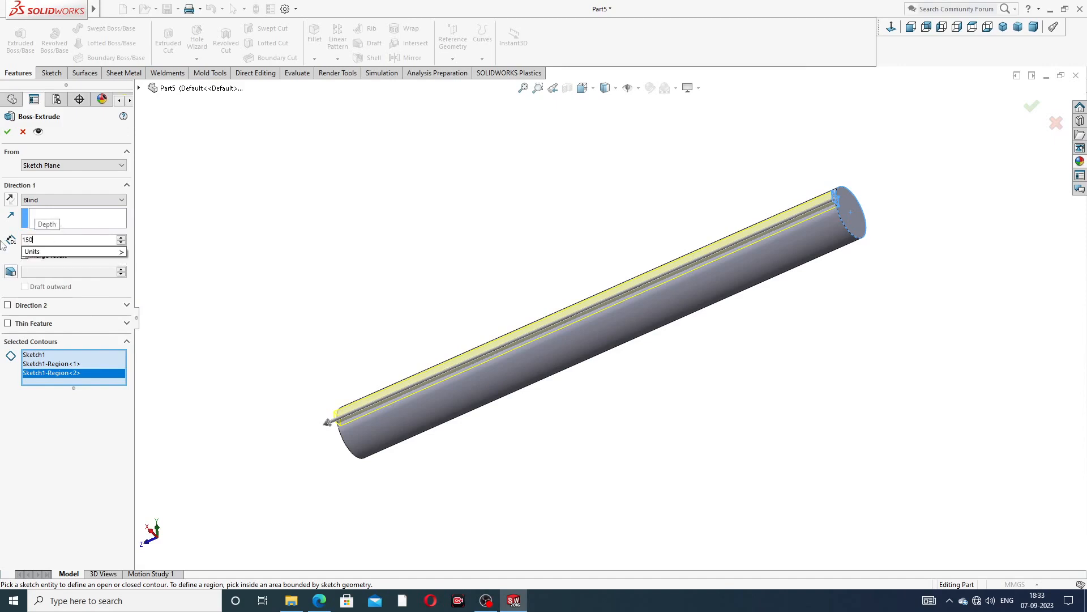
pyautogui.press('Return')
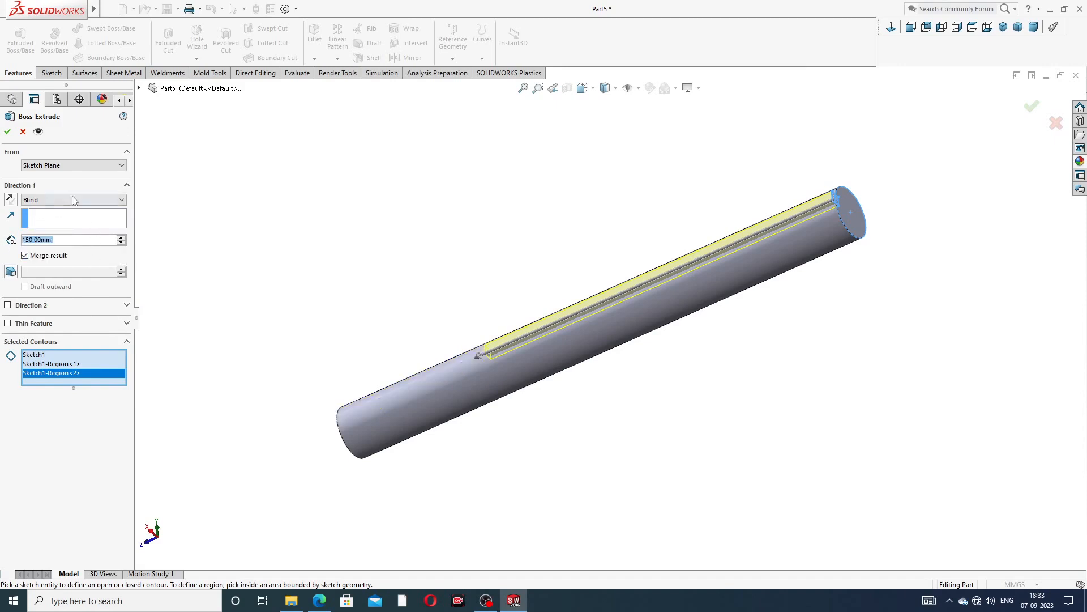
pyautogui.click(60, 165)
pyautogui.click(51, 197)
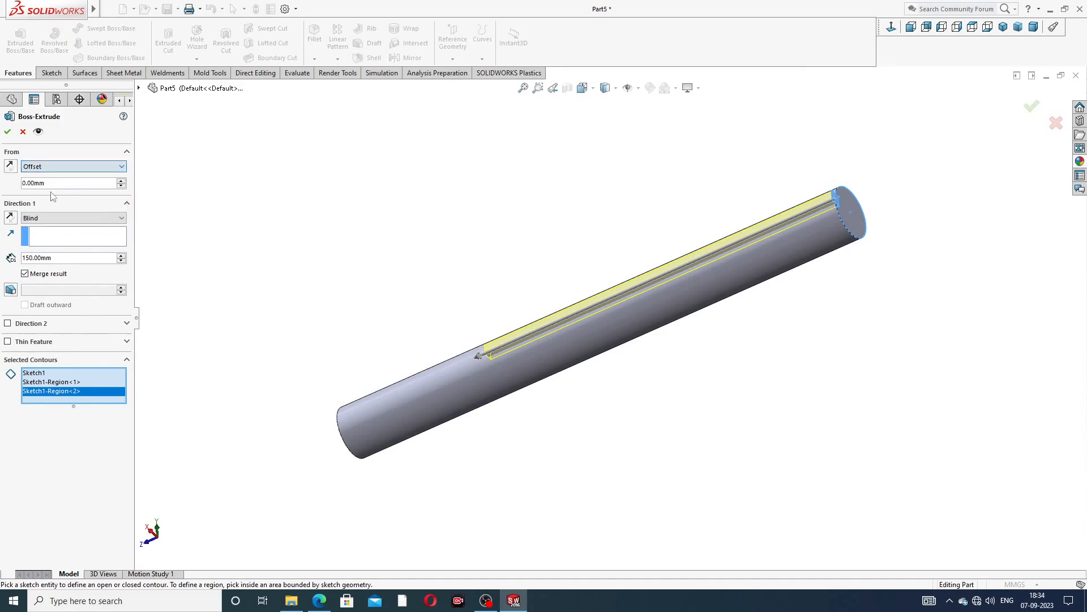
pyautogui.write('40')
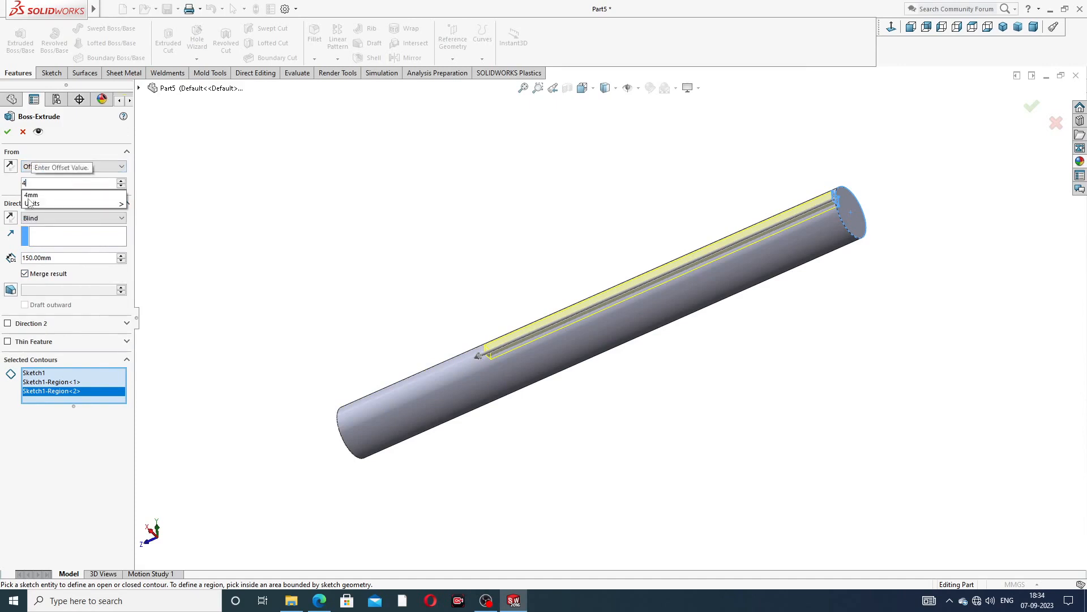
pyautogui.press('Return')
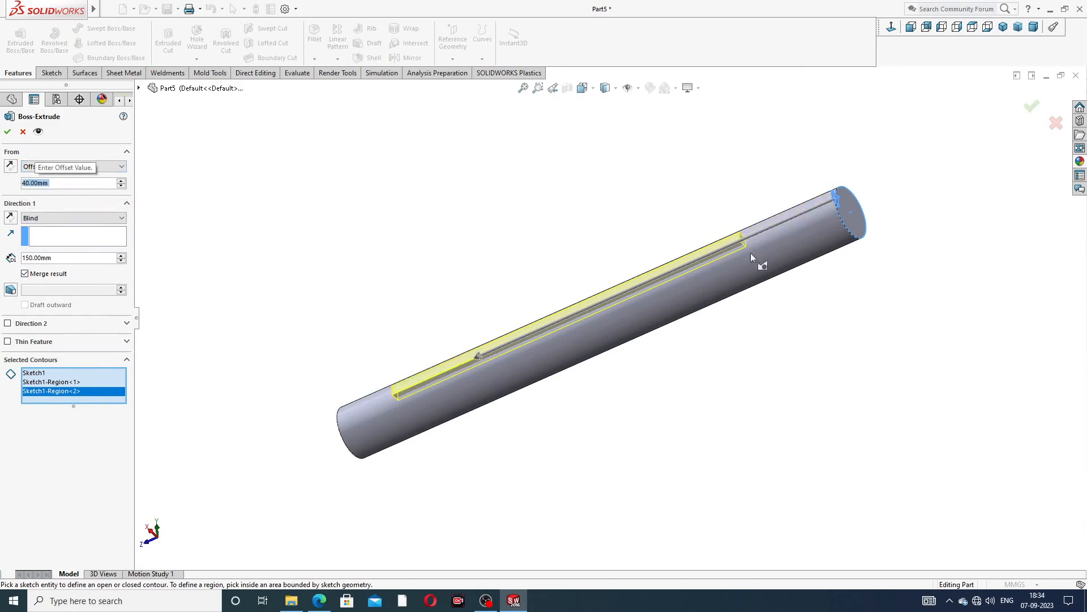
pyautogui.moveTo(818, 300); pyautogui.dragTo(860, 330, button='middle')
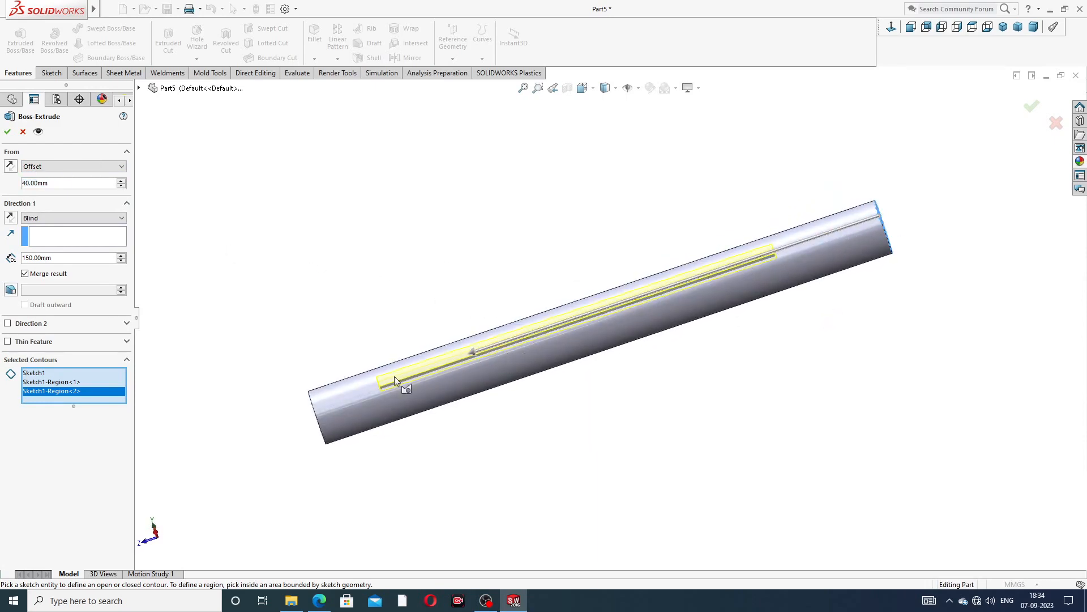
pyautogui.click(7, 132)
pyautogui.click(583, 265)
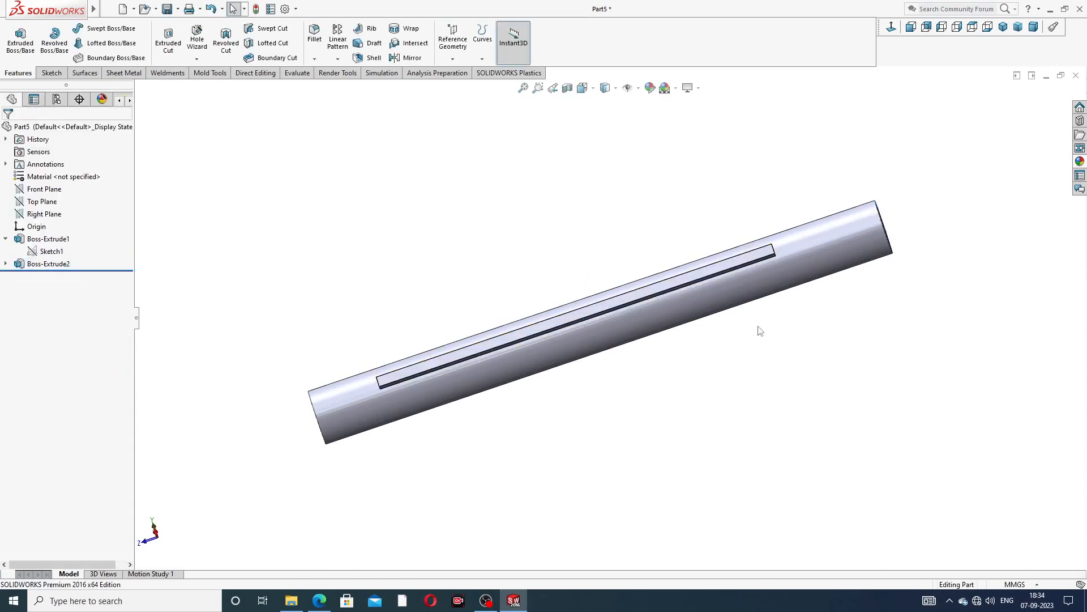
# Step: Check the shaft drawing in Edge and circular-pattern the key around the shaft's cylindrical face with 5 equally spaced instances over 360 degrees
pyautogui.moveTo(759, 328); pyautogui.dragTo(765, 286, button='middle')
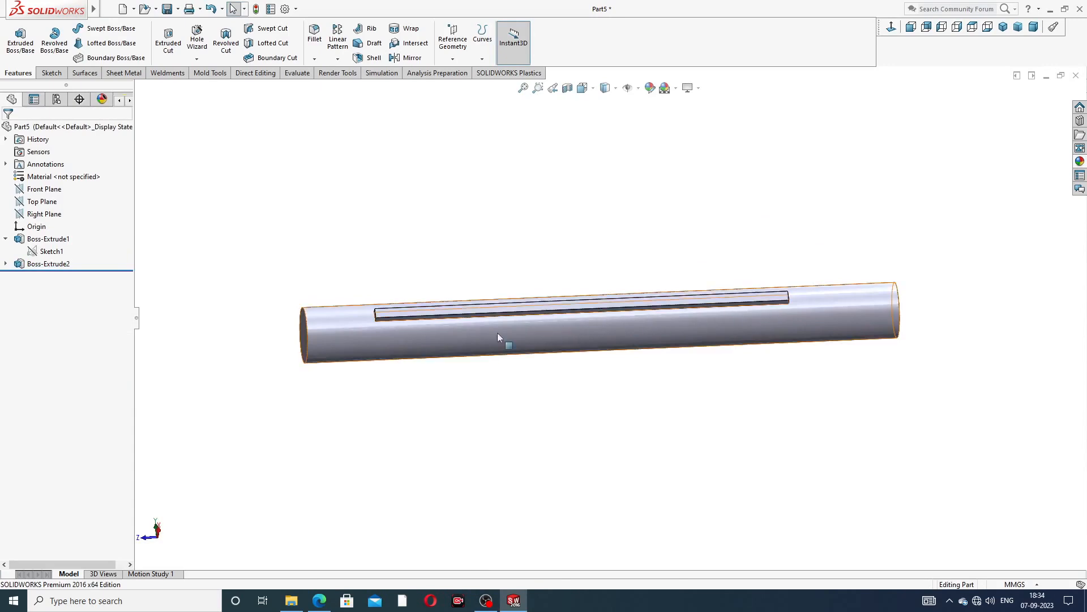
pyautogui.scroll(-2, 484, 334)
pyautogui.scroll(2, 661, 353)
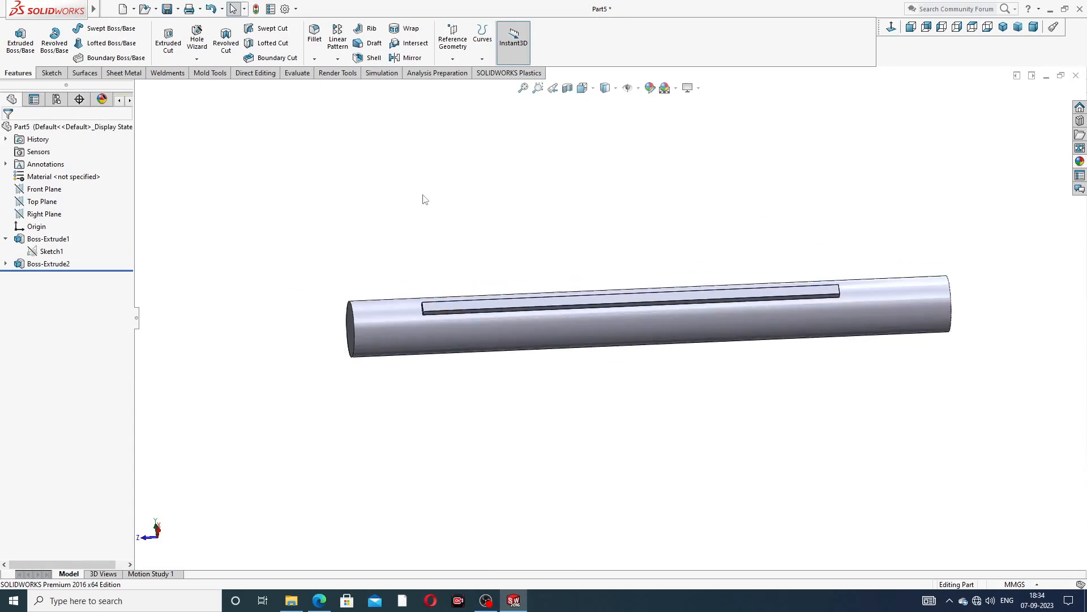
pyautogui.click(320, 601)
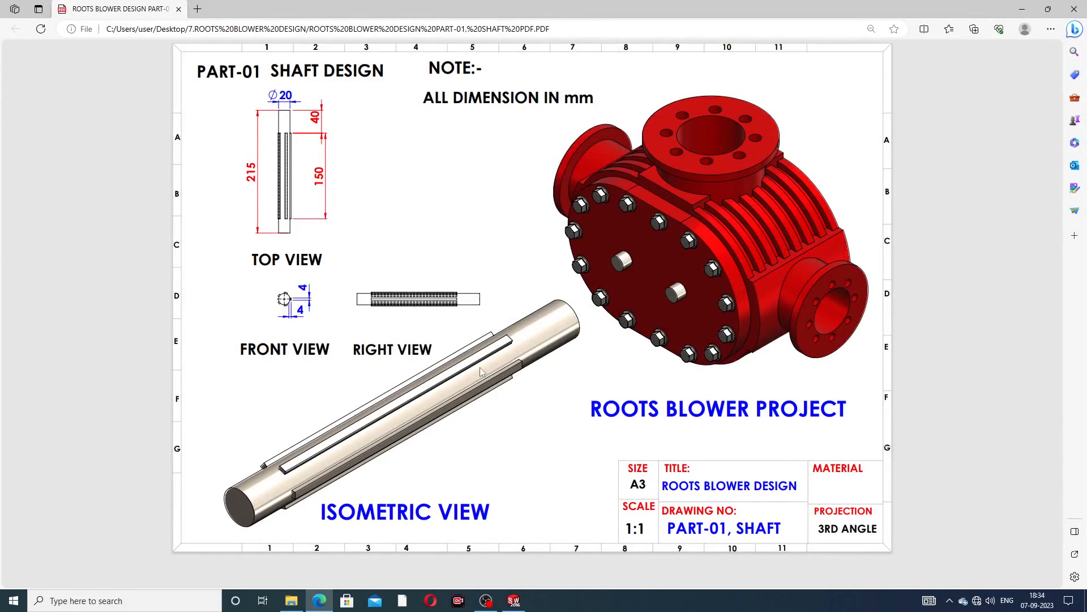
pyautogui.click(319, 601)
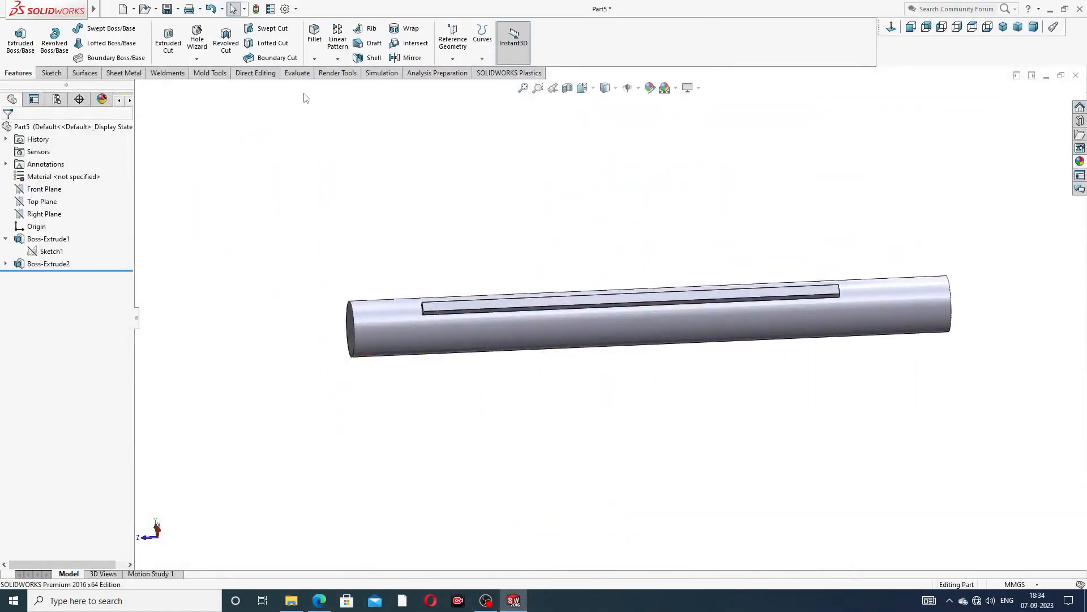
pyautogui.click(338, 59)
pyautogui.click(358, 88)
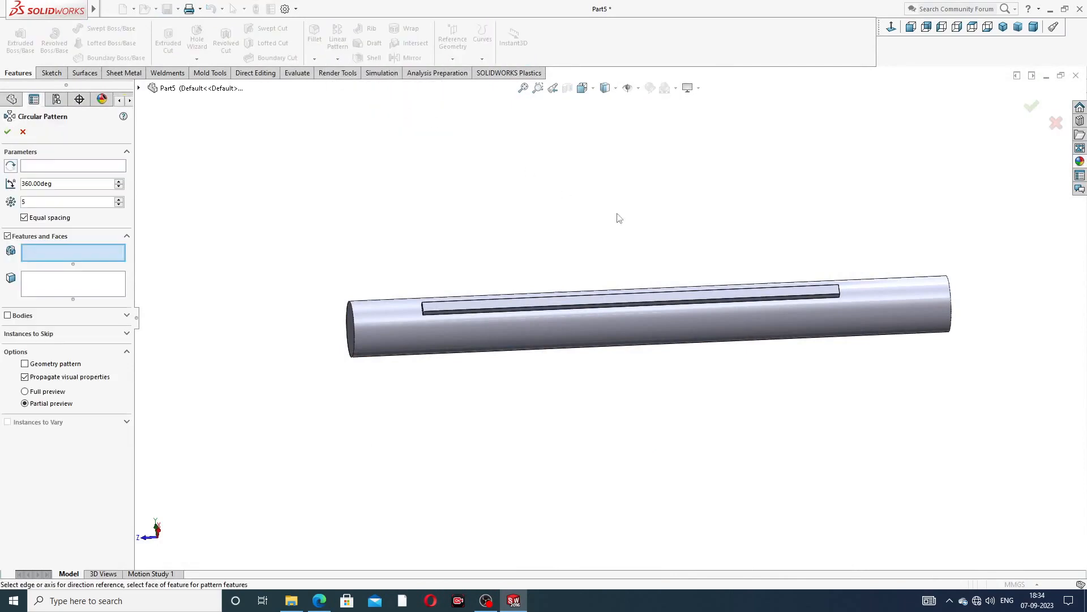
pyautogui.click(112, 167)
pyautogui.click(911, 301)
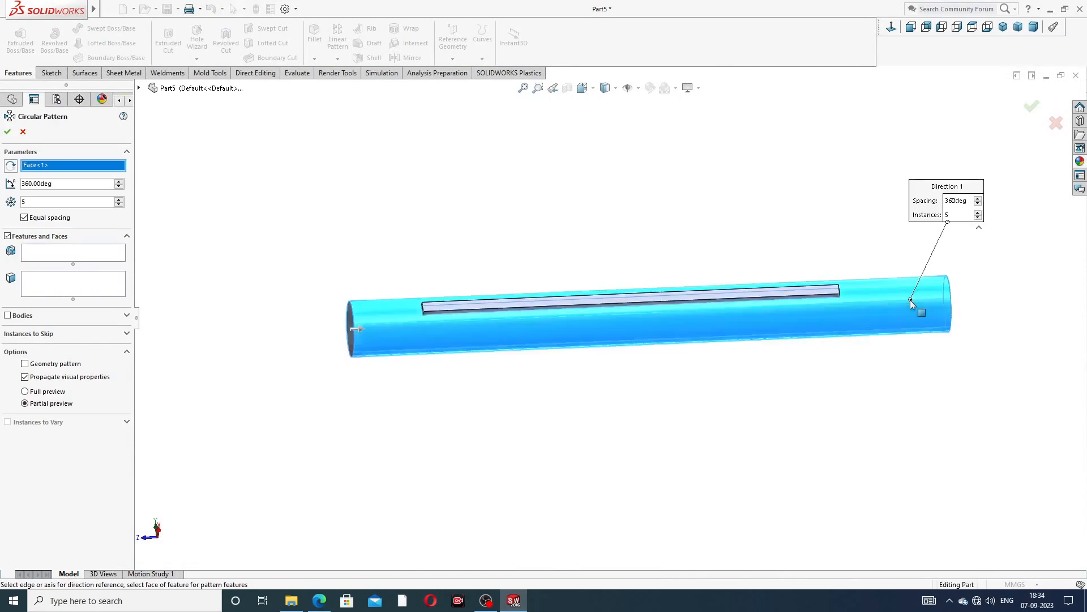
pyautogui.click(94, 248)
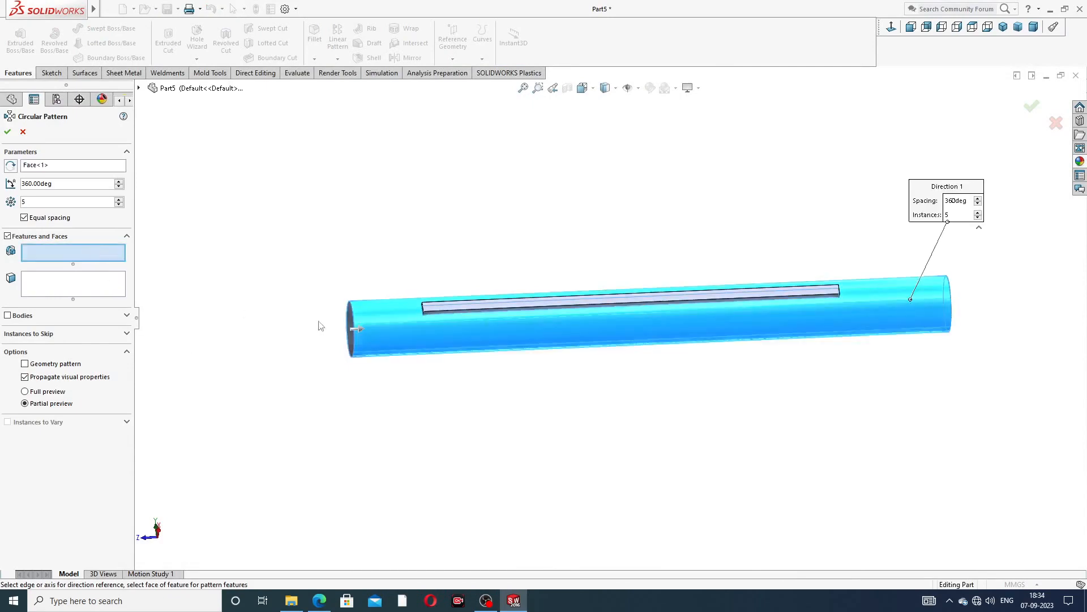
pyautogui.click(139, 89)
pyautogui.click(183, 215)
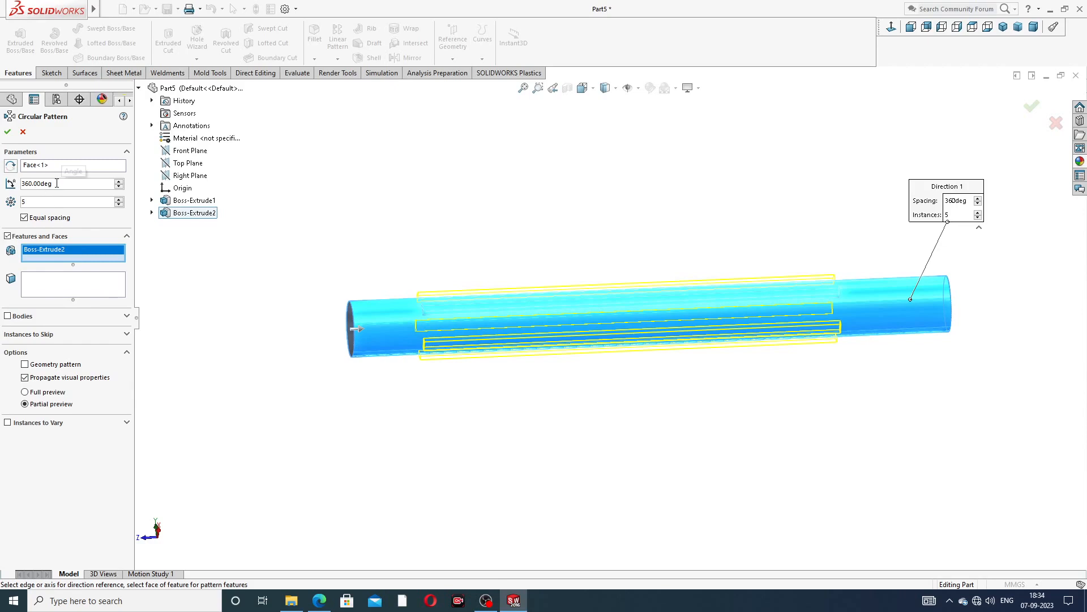
pyautogui.click(8, 132)
# Step: Compare the patterned shaft with the PART-01 shaft drawing in Edge
pyautogui.moveTo(697, 336); pyautogui.dragTo(624, 294, button='middle')
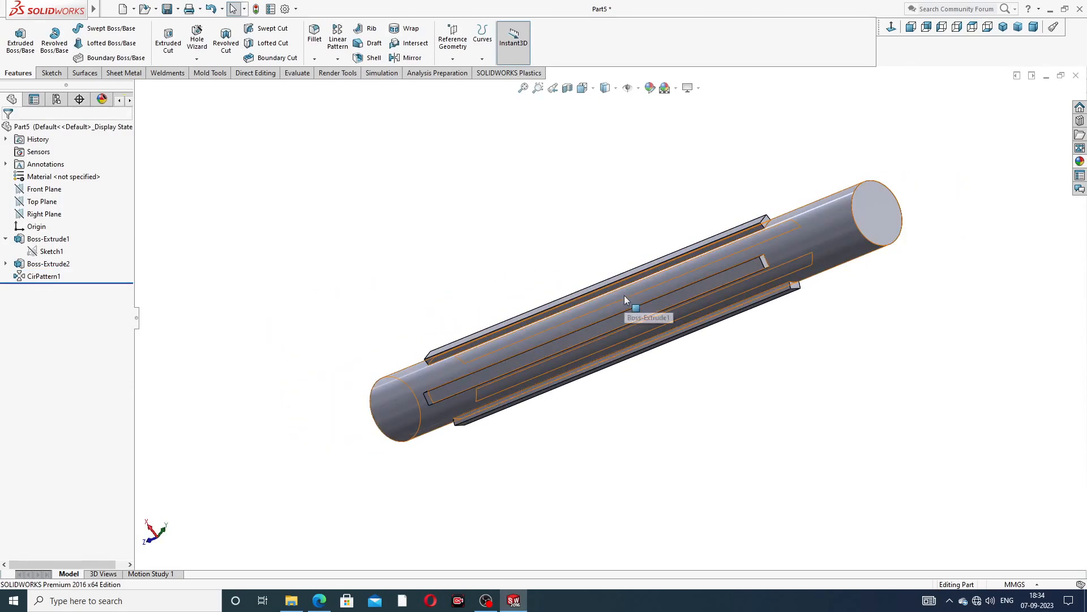
pyautogui.click(319, 601)
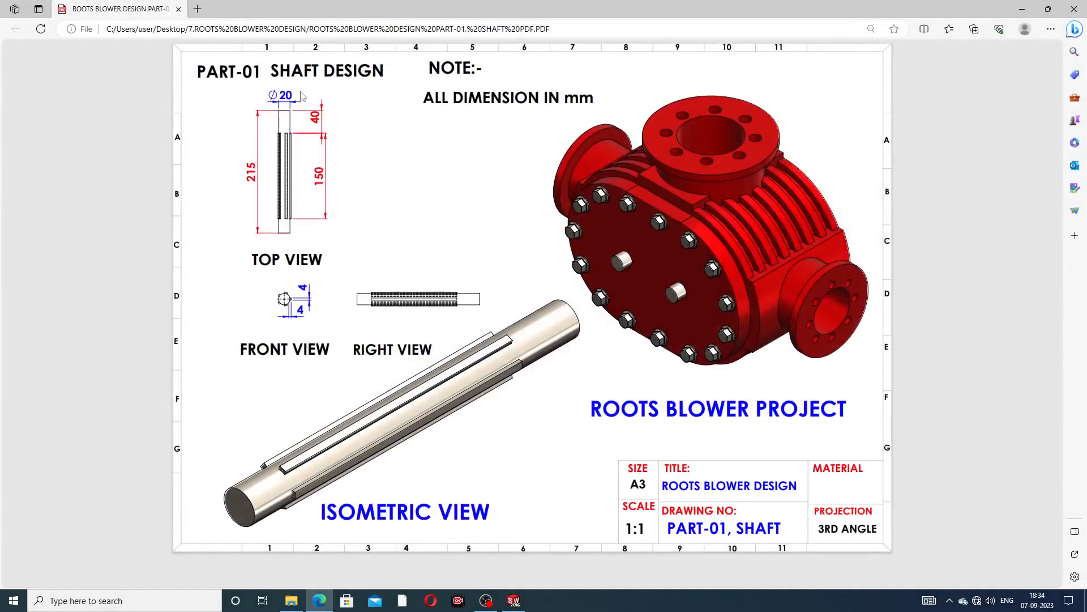
# Step: Return to SOLIDWORKS and apply the polished steel appearance to the splined shaft
pyautogui.click(319, 600)
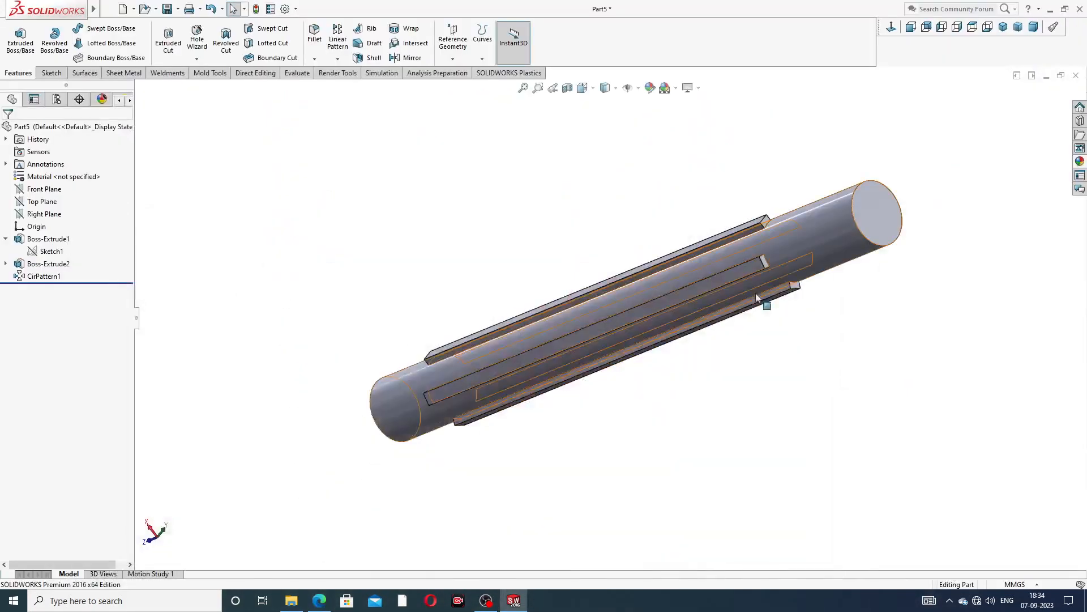
pyautogui.click(1080, 163)
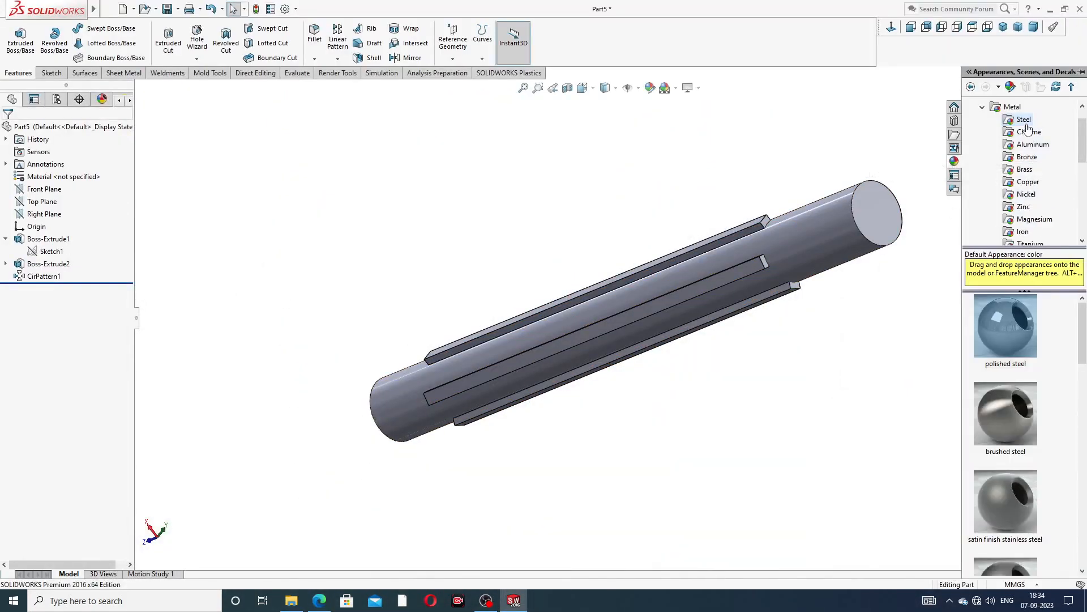
pyautogui.moveTo(1007, 318); pyautogui.dragTo(876, 319)
pyautogui.moveTo(910, 238); pyautogui.dragTo(978, 170, button='middle')
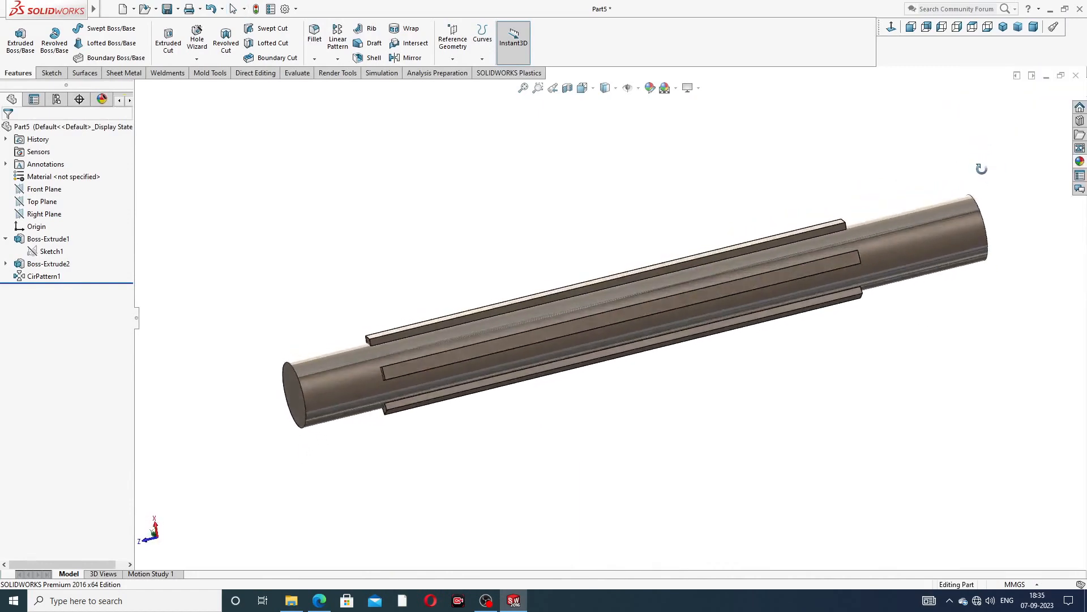
pyautogui.moveTo(871, 275); pyautogui.dragTo(950, 177, button='middle')
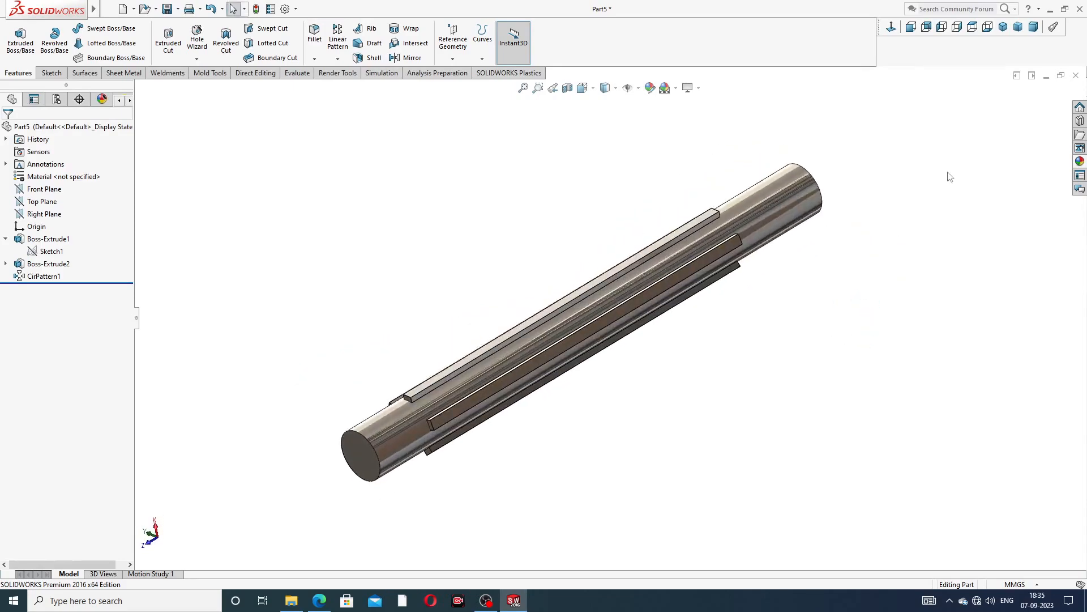
# Step: Show the shaft in an isometric view and compare it with the PART-01 isometric view in Edge
pyautogui.click(1004, 28)
pyautogui.moveTo(838, 305); pyautogui.dragTo(801, 313, button='middle')
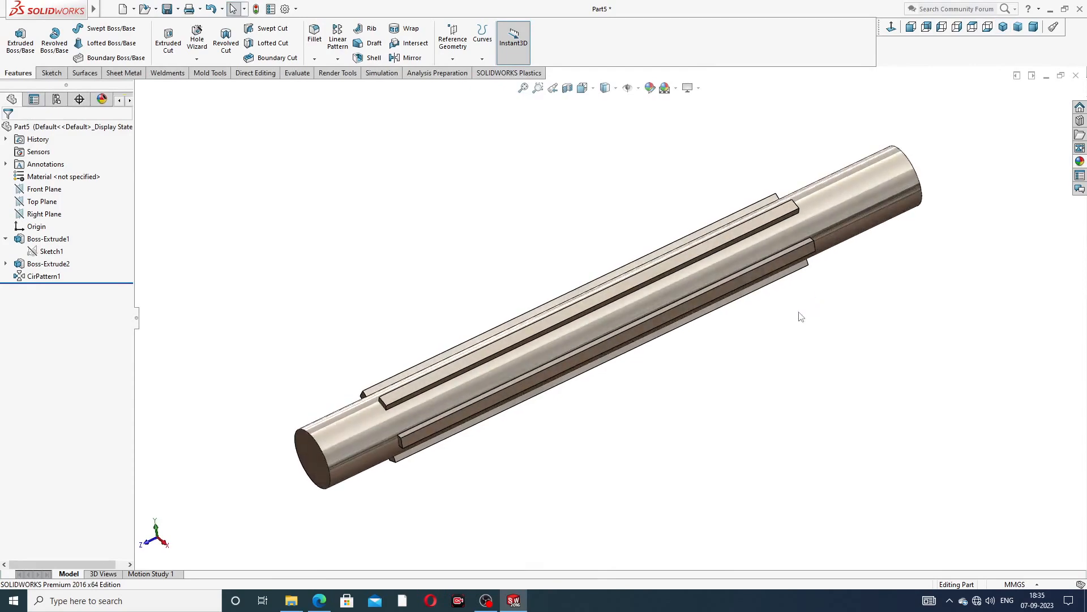
pyautogui.scroll(-2, 801, 314)
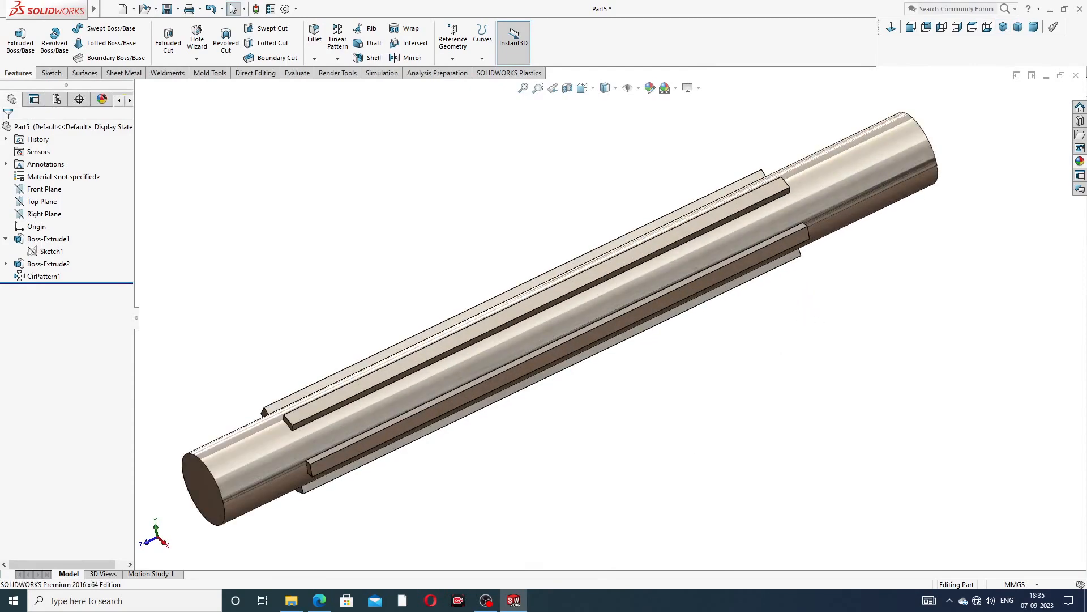
pyautogui.click(320, 602)
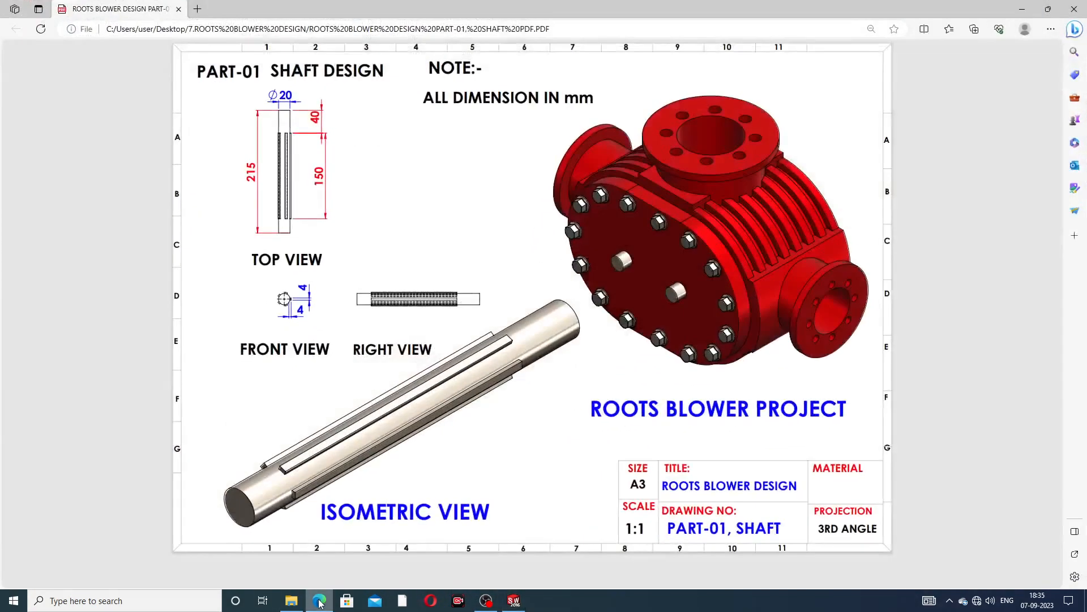
pyautogui.click(320, 602)
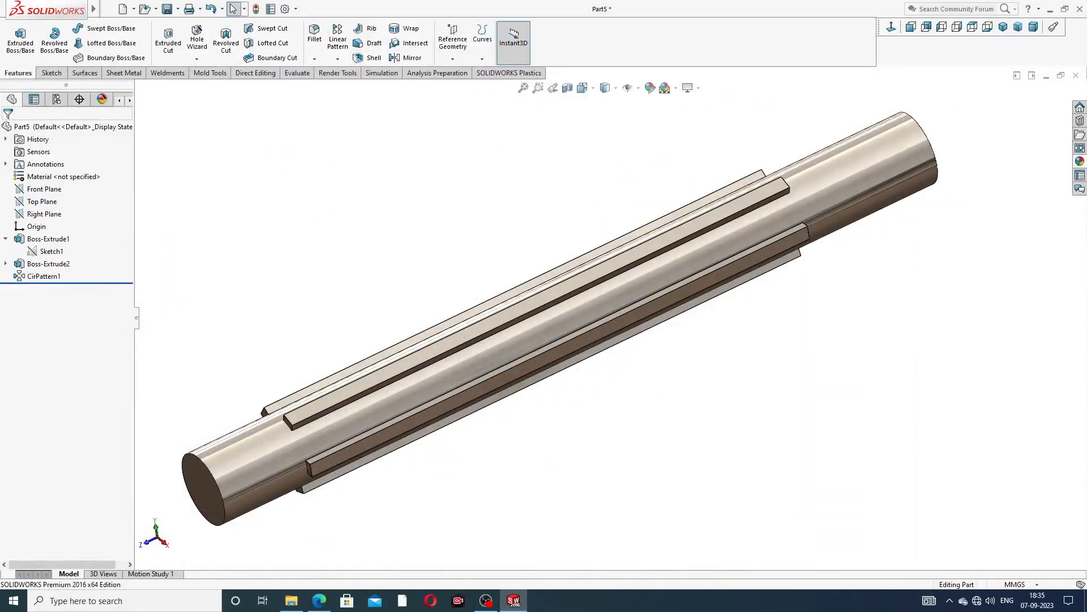
# Step: Examine the PART-02 impeller drawing in Edge and the finished impeller model in SOLIDWORKS from several angles
pyautogui.click(319, 602)
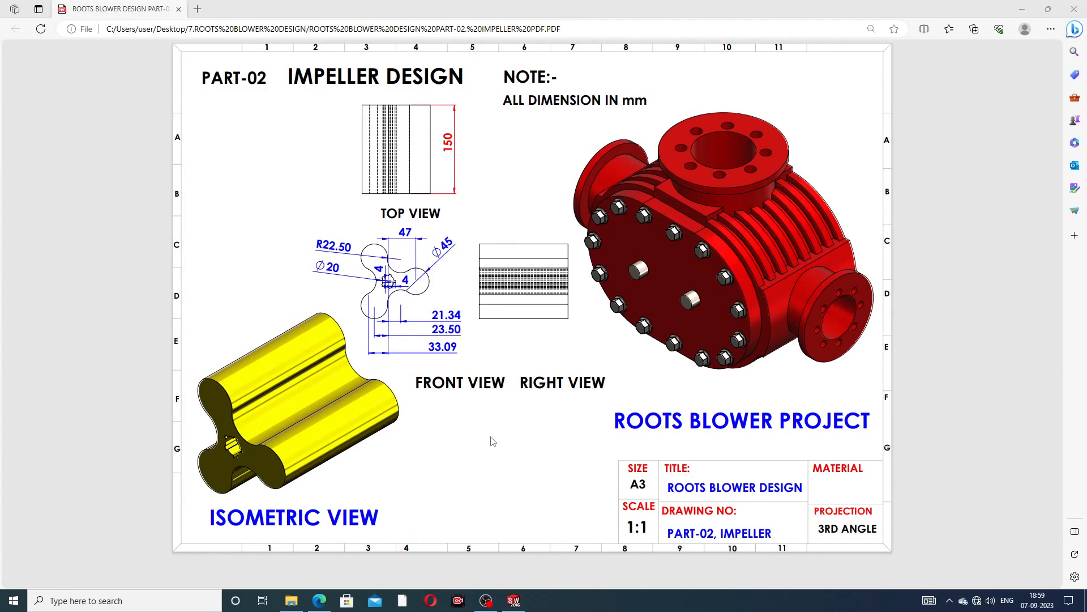
pyautogui.click(514, 600)
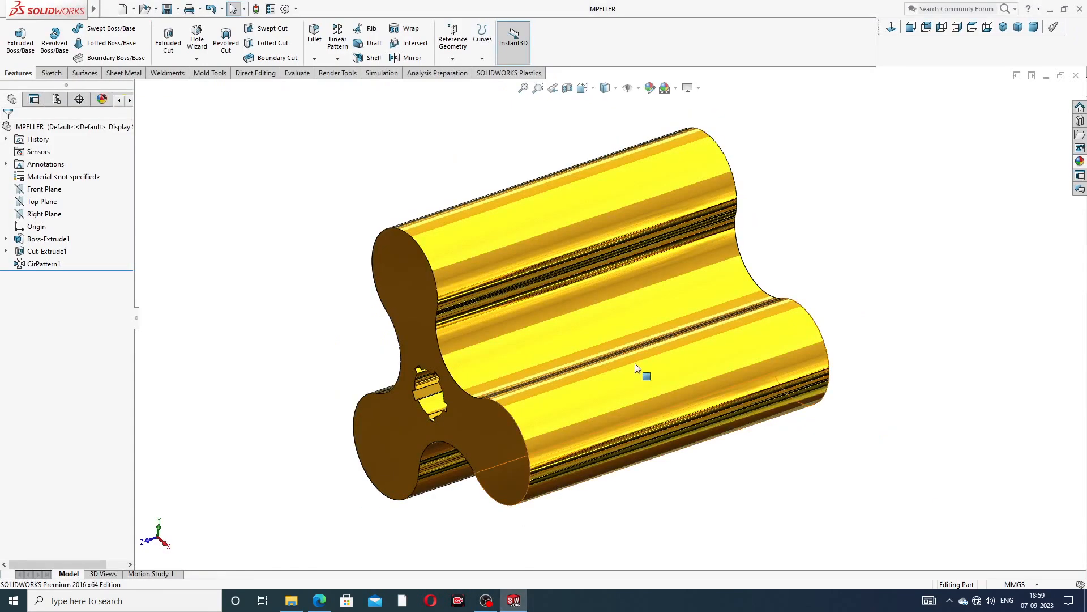
pyautogui.moveTo(820, 228); pyautogui.dragTo(729, 298, button='middle')
pyautogui.moveTo(668, 316); pyautogui.dragTo(806, 388, button='middle')
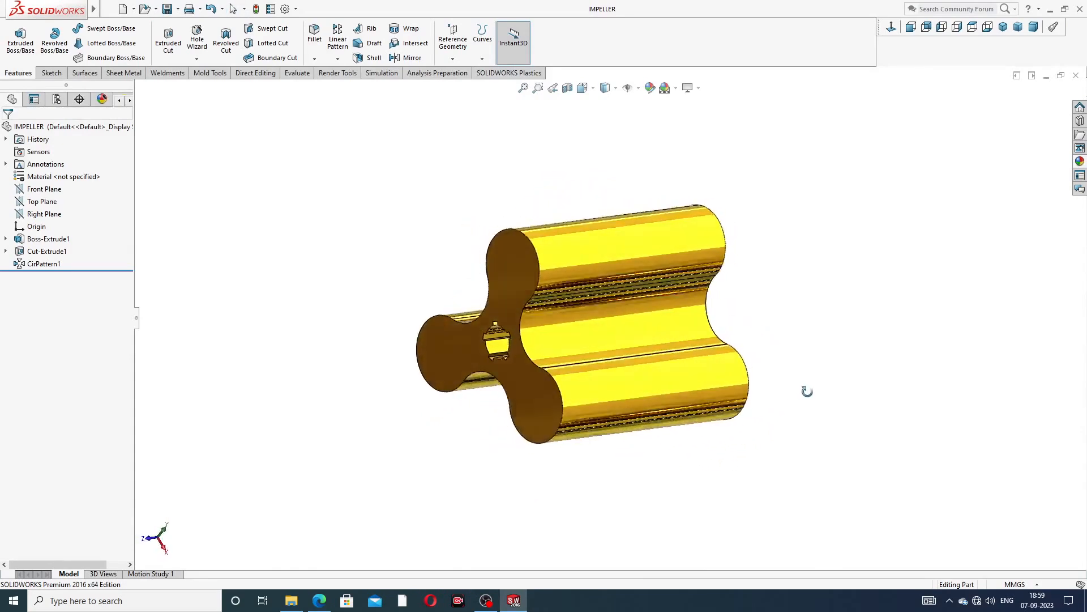
pyautogui.moveTo(791, 305)
pyautogui.mouseDown(button='middle')
pyautogui.moveTo(811, 291)
pyautogui.moveTo(777, 294)
pyautogui.mouseUp(button='middle')
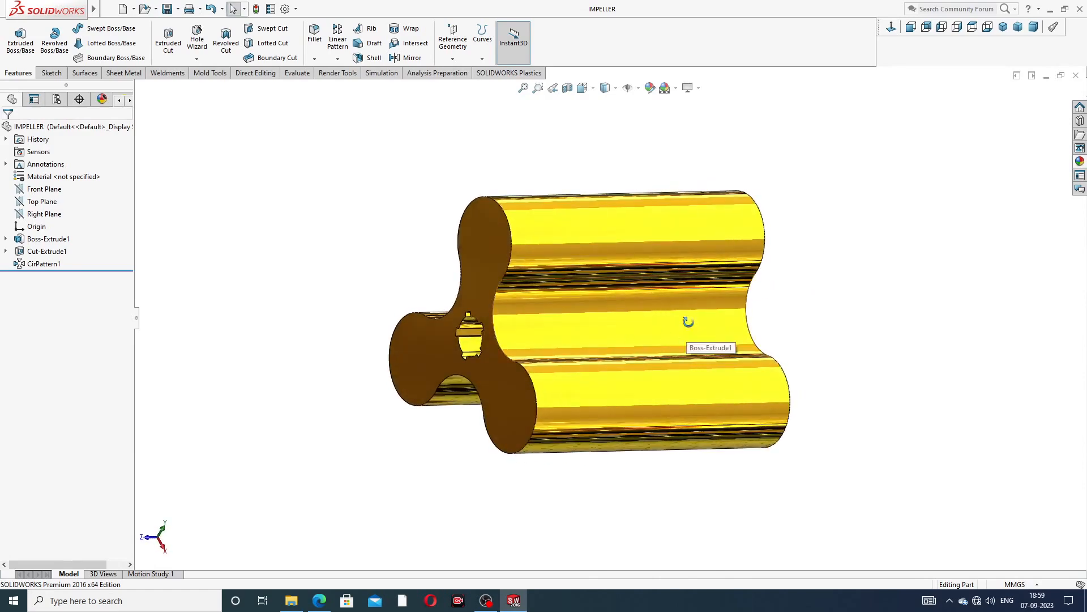
pyautogui.moveTo(687, 321); pyautogui.dragTo(829, 287, button='middle')
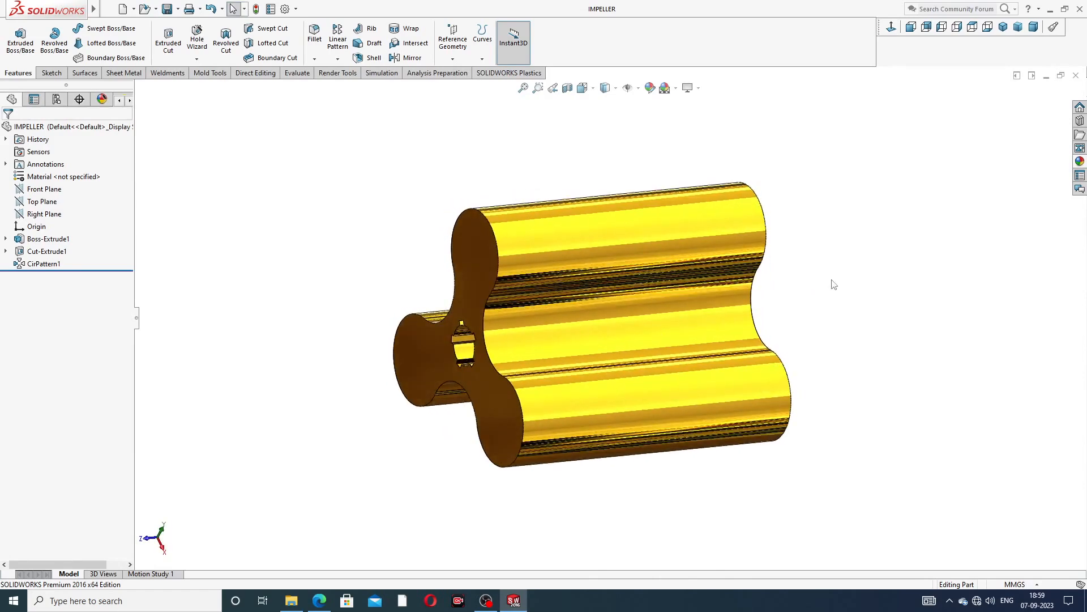
# Step: Close the finished impeller model and create a new part with the Plain White scene
pyautogui.click(1077, 75)
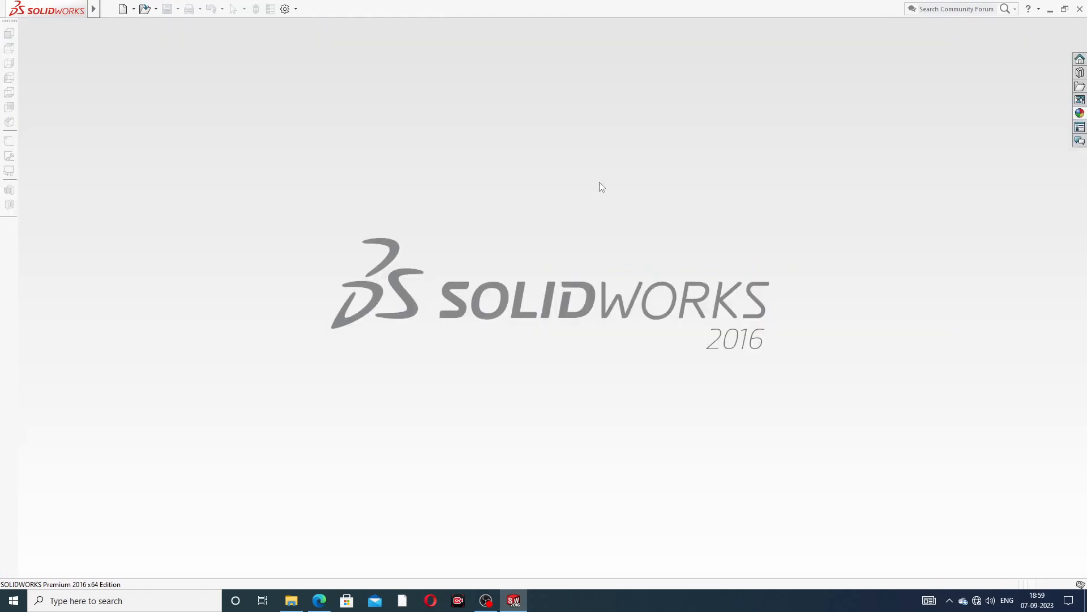
pyautogui.click(123, 9)
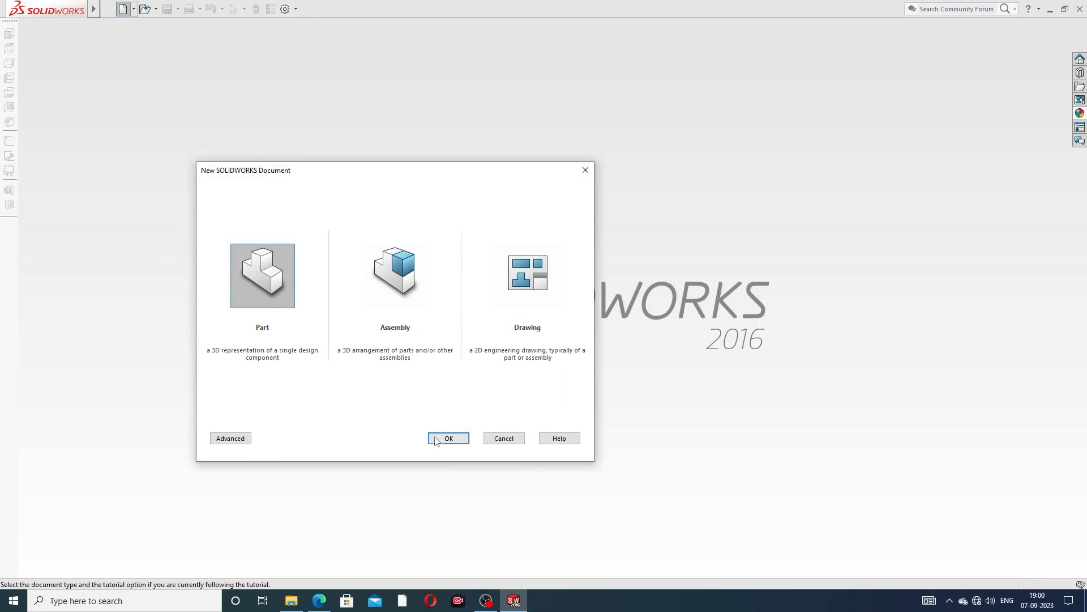
pyautogui.click(436, 439)
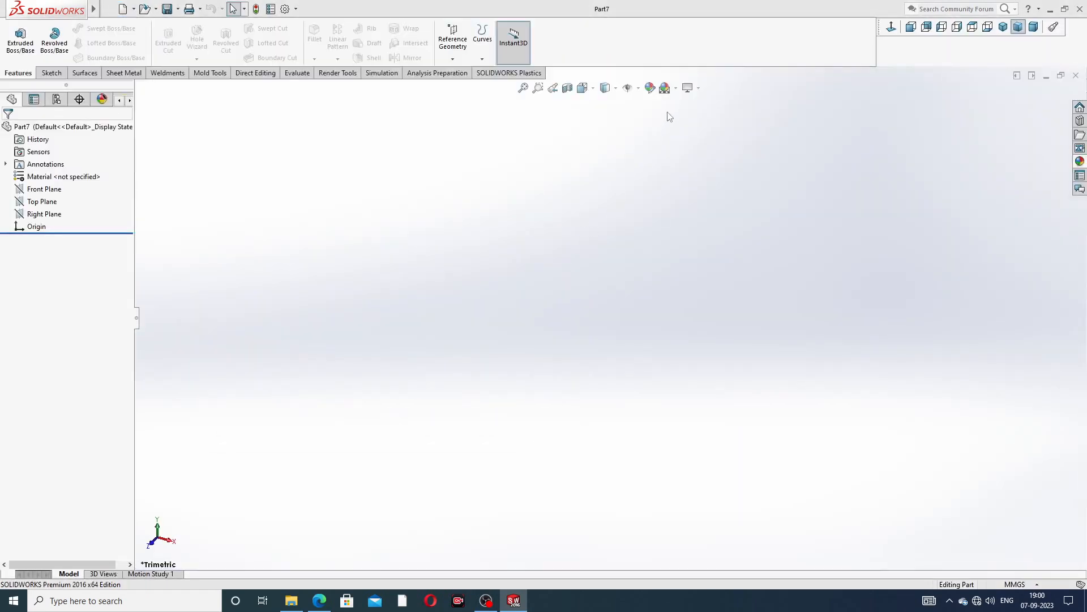
pyautogui.click(666, 88)
pyautogui.click(703, 34)
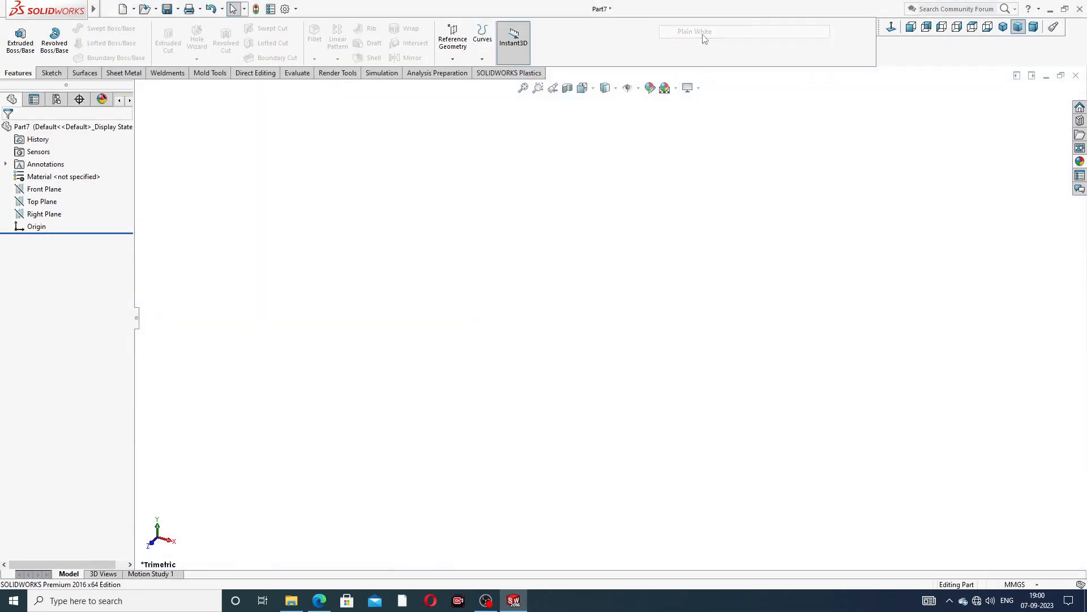
# Step: Set the part's image quality to the highest resolution for both shaded and wireframe display
pyautogui.click(286, 10)
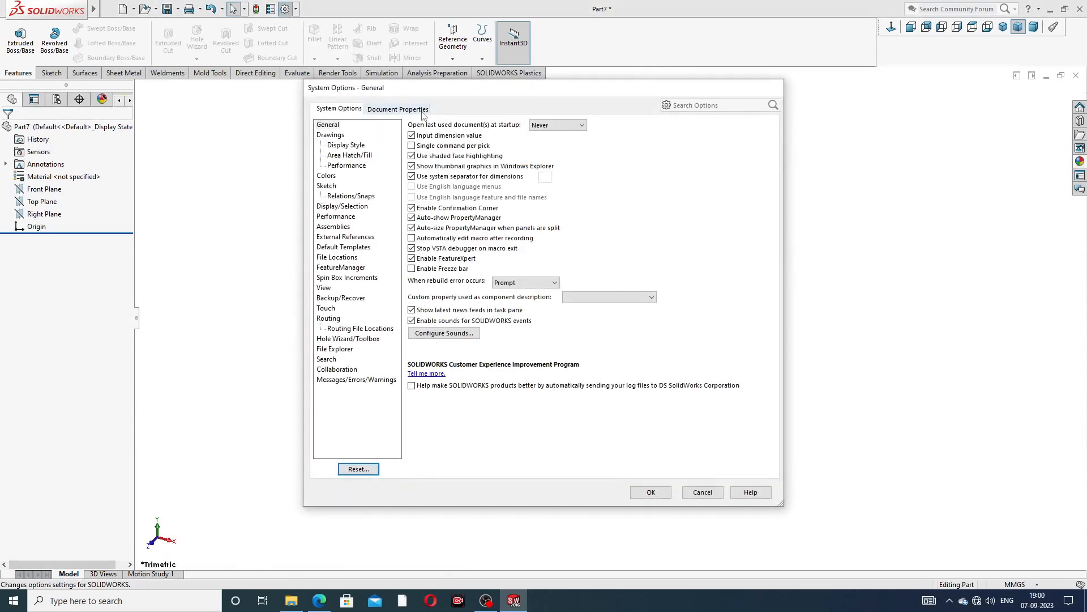
pyautogui.click(422, 111)
pyautogui.click(338, 237)
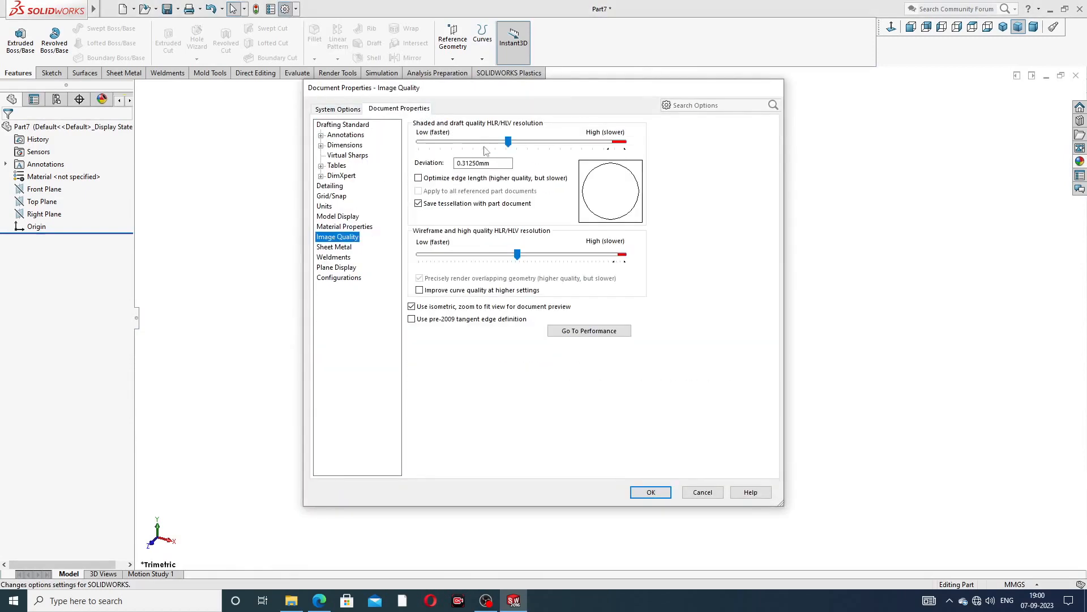
pyautogui.moveTo(509, 142); pyautogui.dragTo(624, 141)
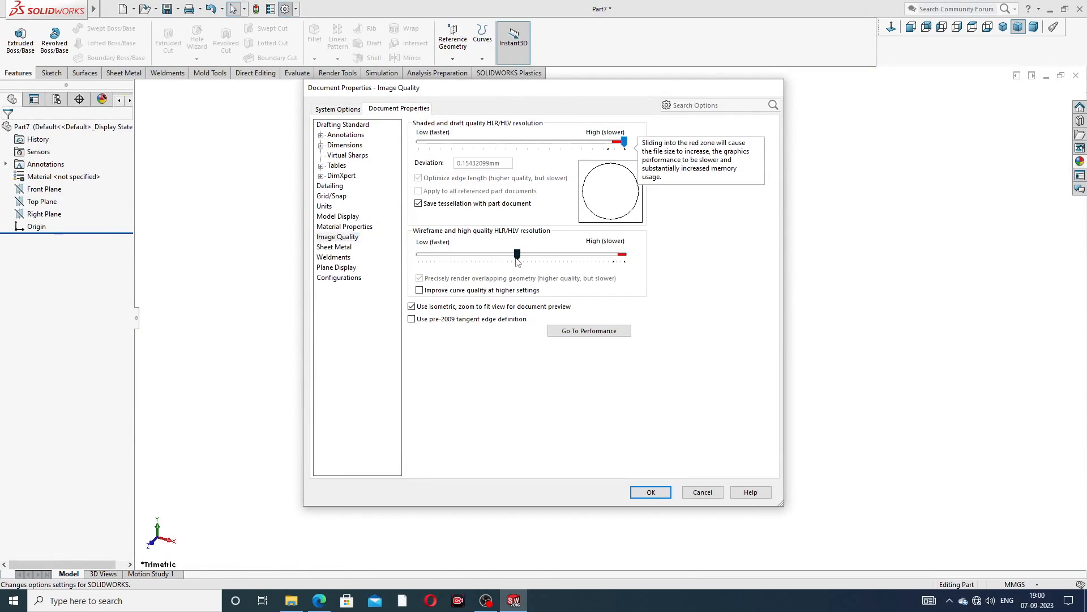
pyautogui.moveTo(517, 254); pyautogui.dragTo(624, 254)
pyautogui.click(650, 492)
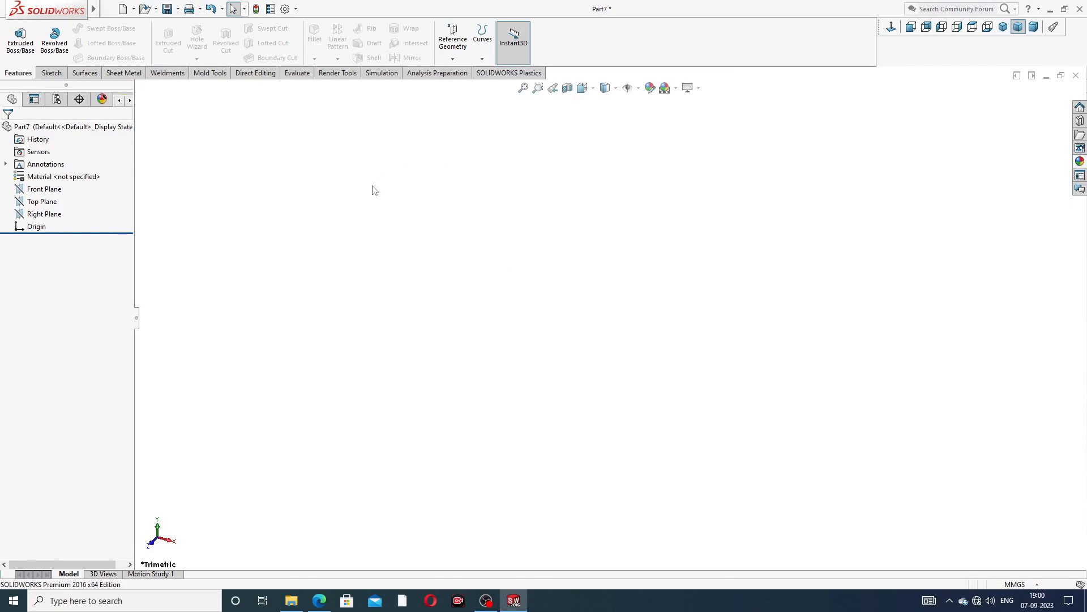
# Step: Check the PART-02 impeller drawing in Edge and start a sketch on the Front Plane
pyautogui.click(319, 601)
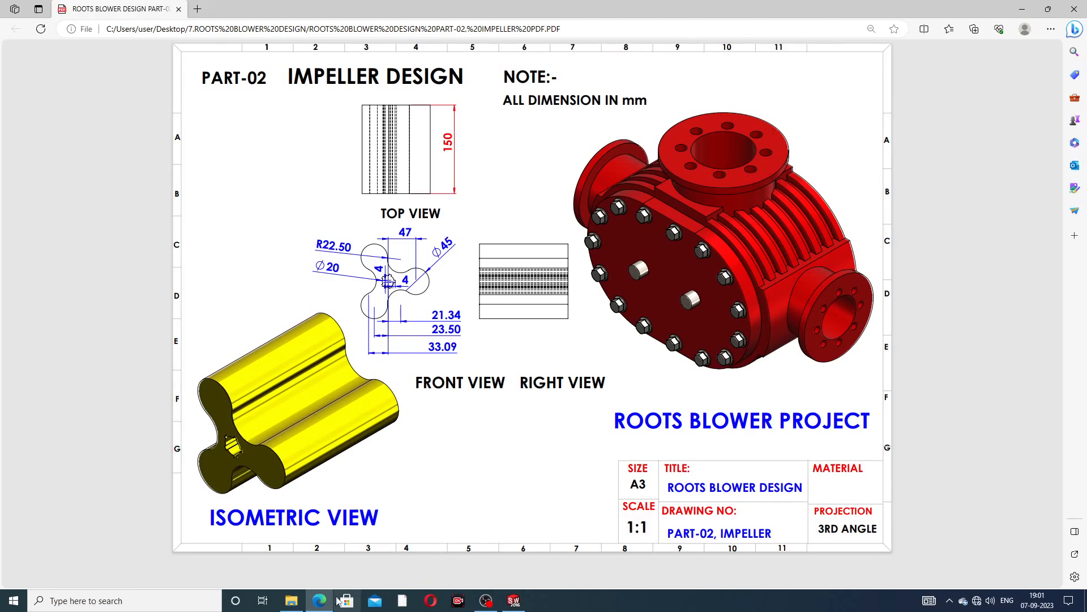
pyautogui.click(319, 600)
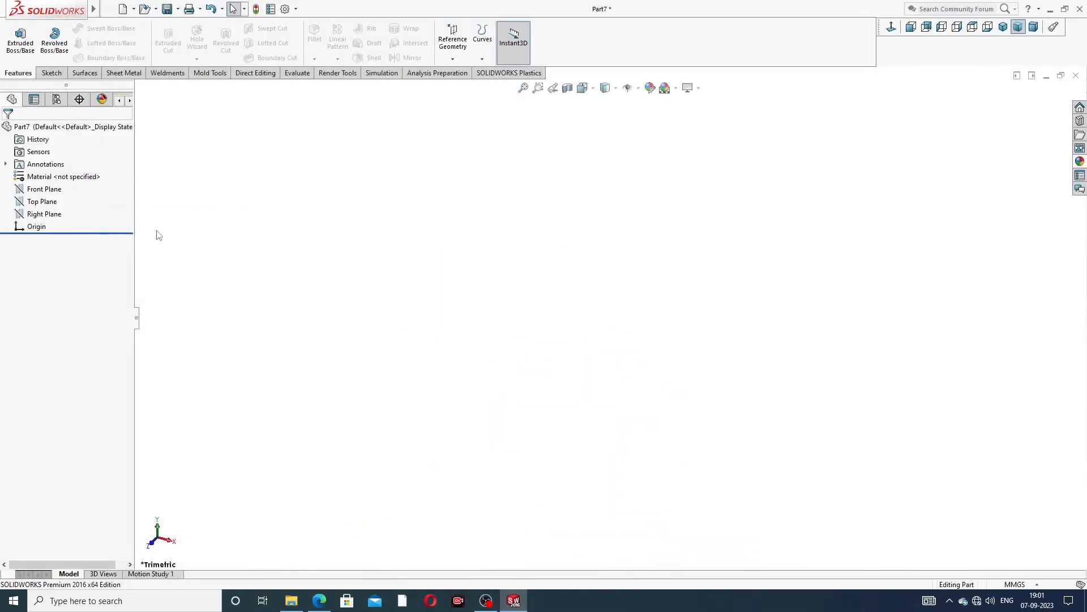
pyautogui.click(50, 190)
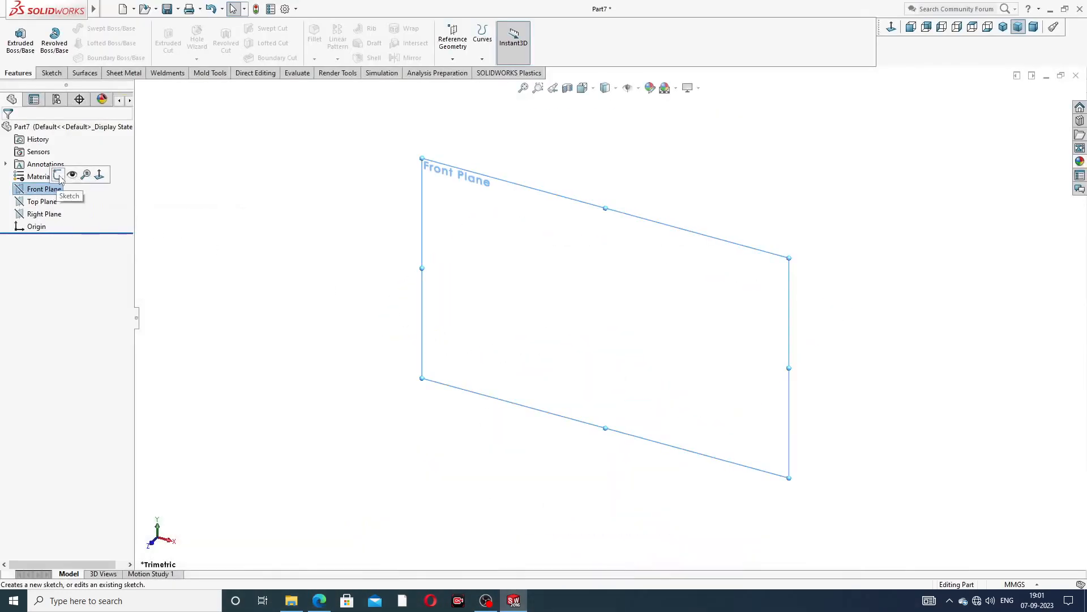
pyautogui.click(58, 175)
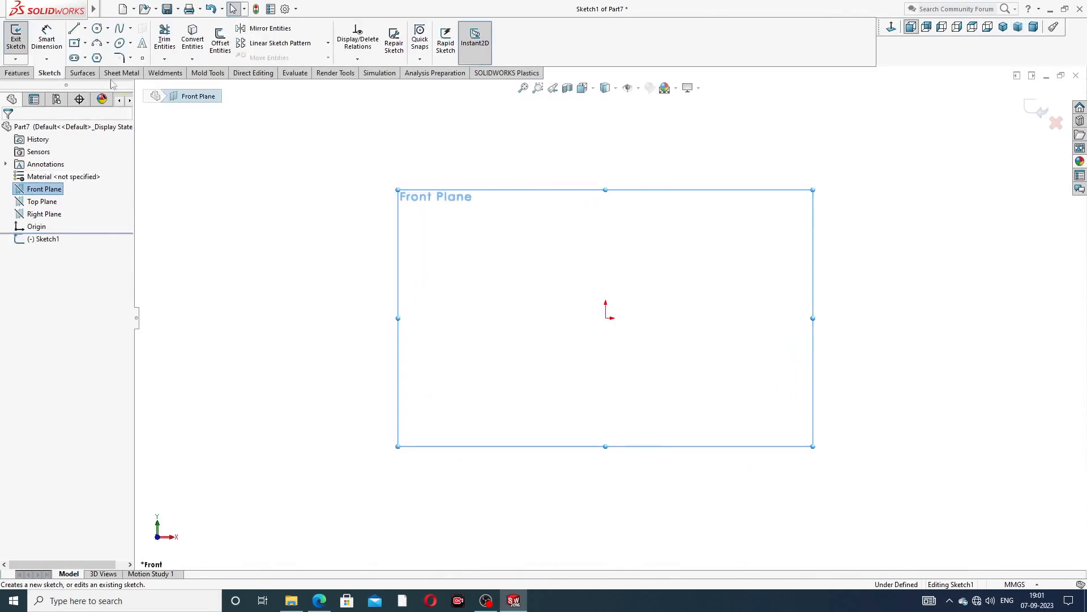
# Step: Sketch a circle of about 28.5 mm radius at the origin and another of about 55.8 mm radius centred about 98 mm horizontally to its right
pyautogui.click(96, 29)
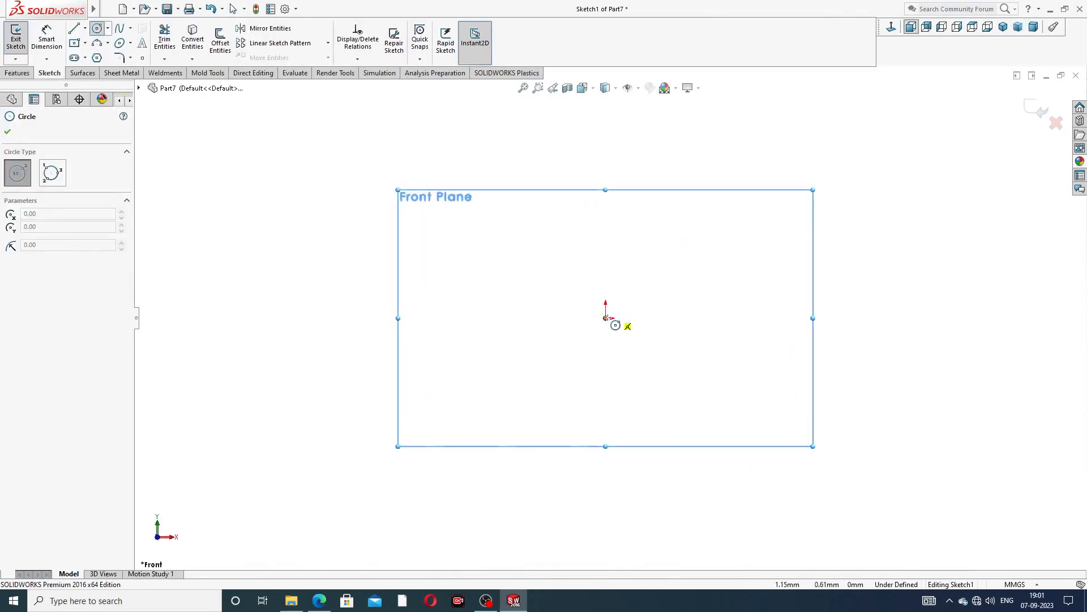
pyautogui.click(605, 318)
pyautogui.click(656, 275)
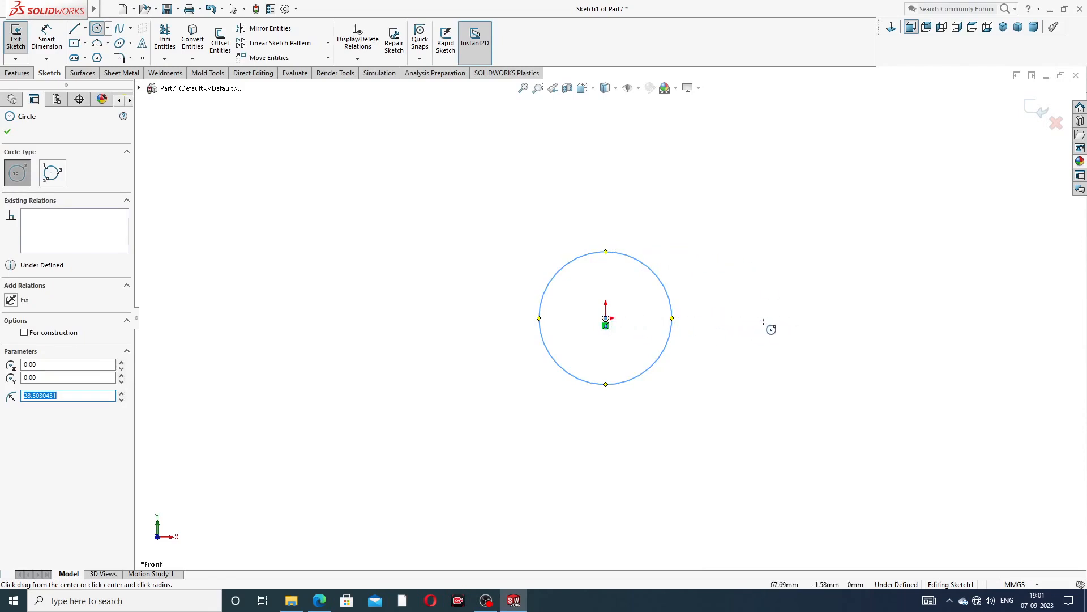
pyautogui.click(835, 318)
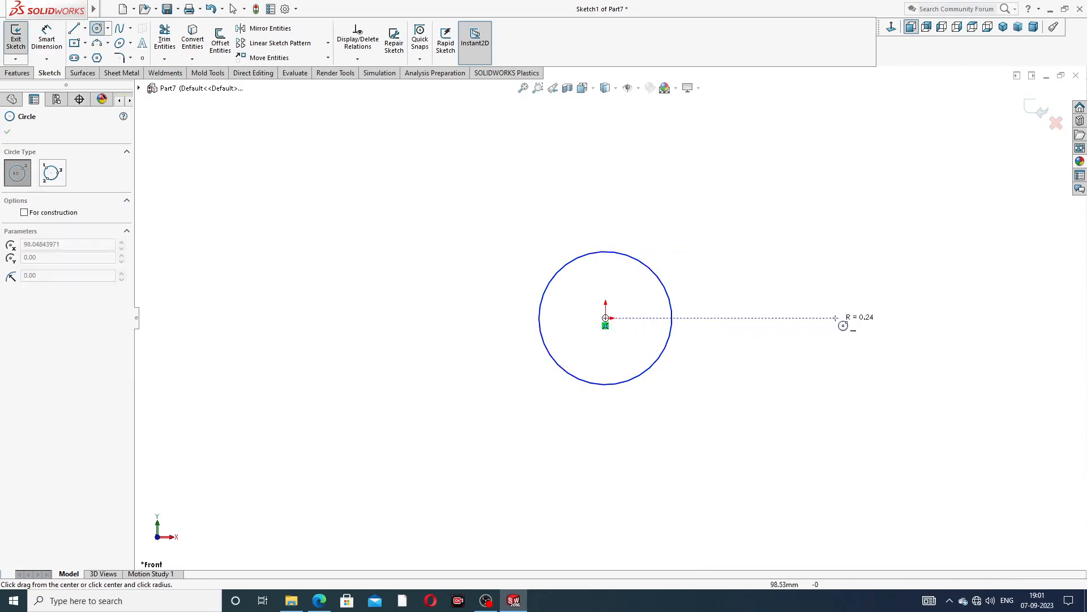
pyautogui.click(855, 189)
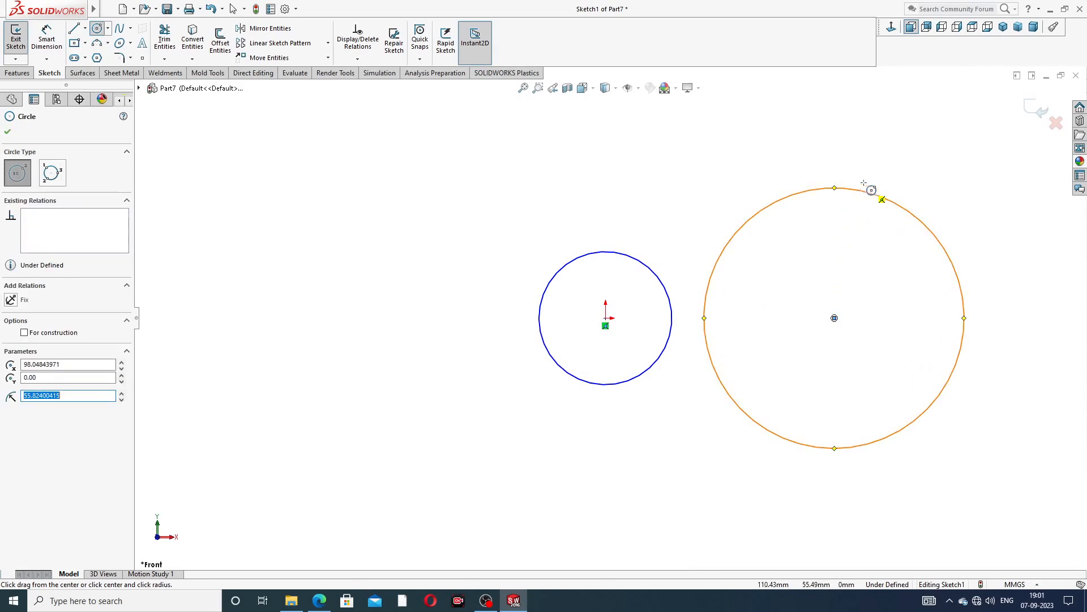
pyautogui.rightClick(889, 142)
pyautogui.click(910, 145)
# Step: Dimension the circle at the origin with a diameter of 20 mm
pyautogui.click(47, 37)
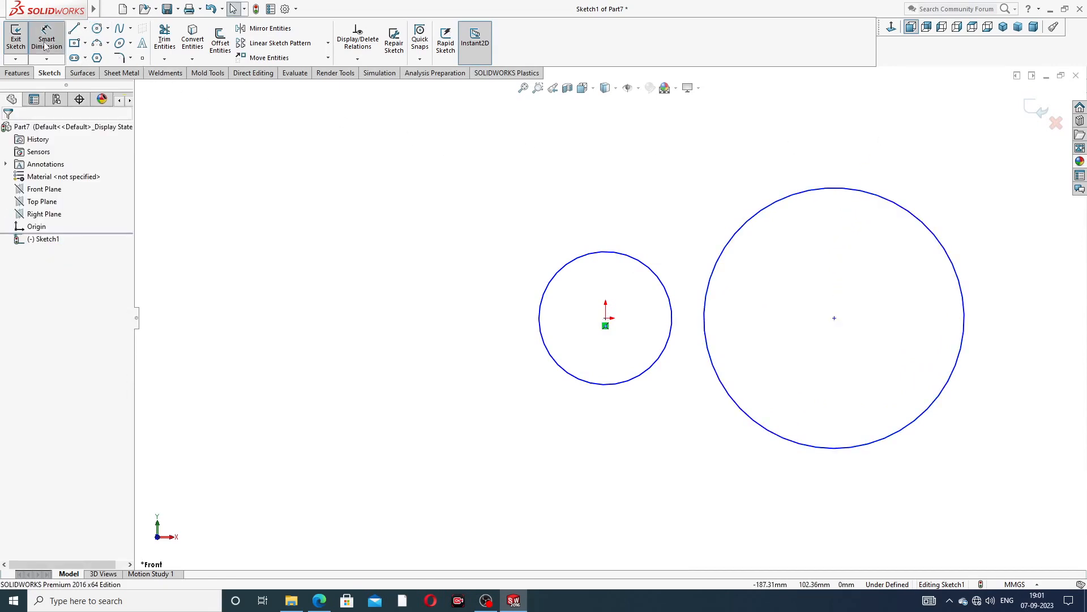
pyautogui.click(643, 262)
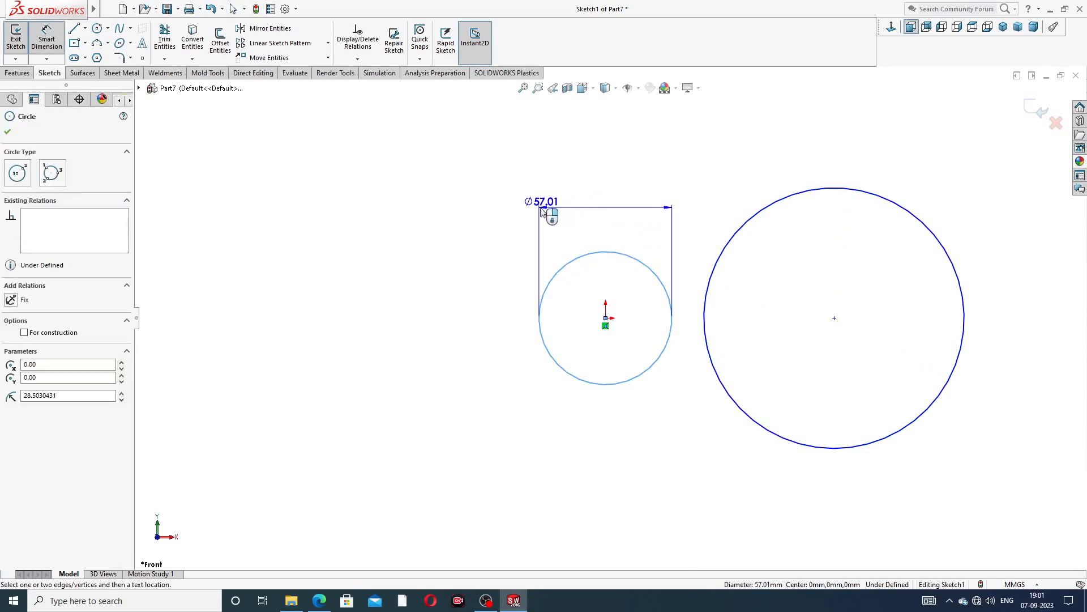
pyautogui.click(522, 205)
pyautogui.write('2')
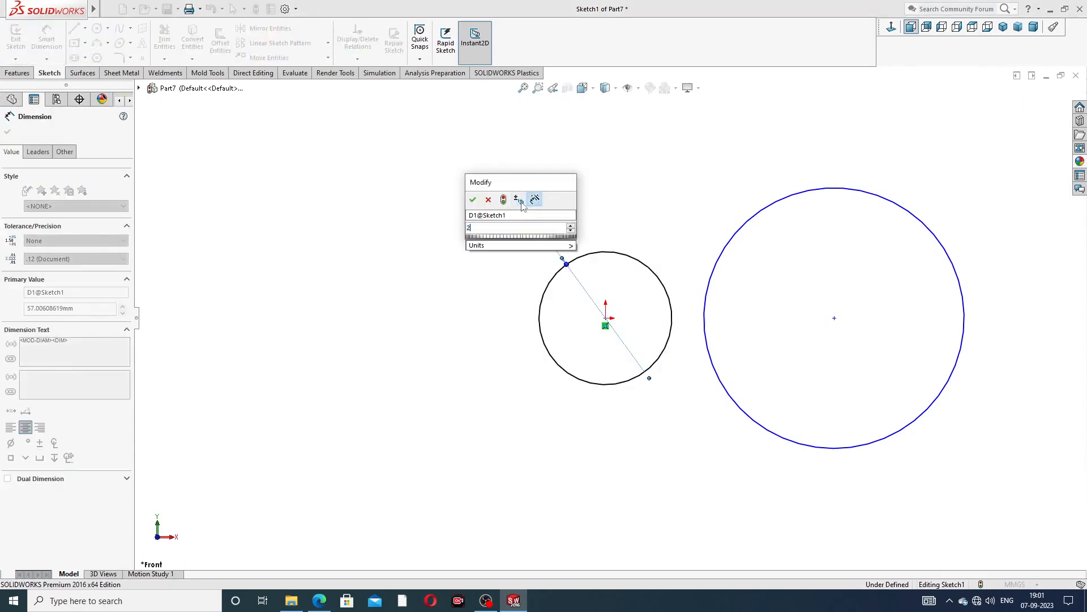
pyautogui.write('0')
pyautogui.press('Return')
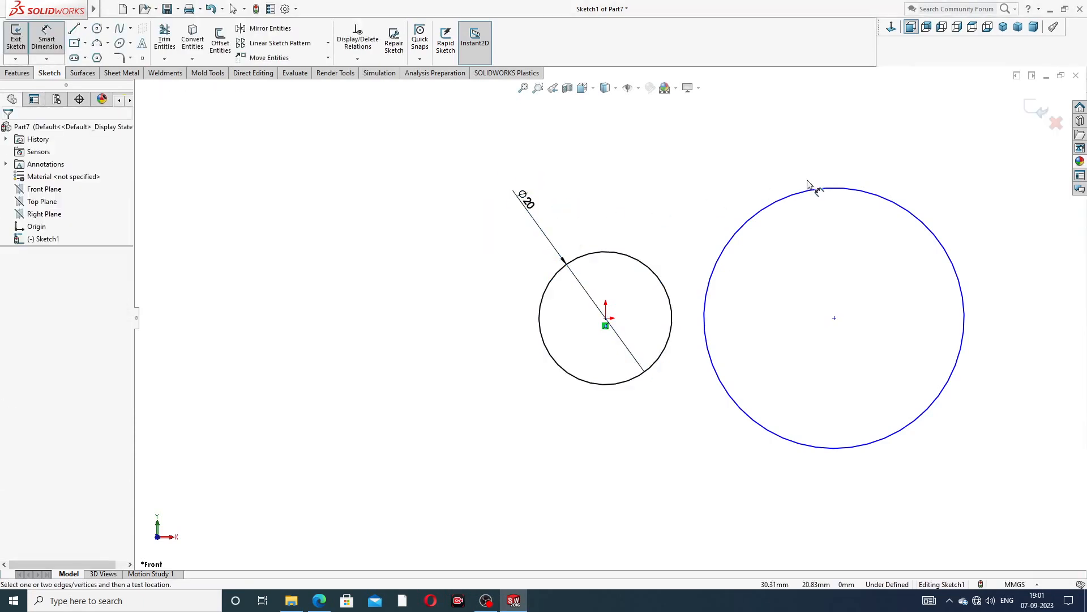
# Step: Dimension the larger circle beside the origin circle with a diameter of 45 mm
pyautogui.click(811, 194)
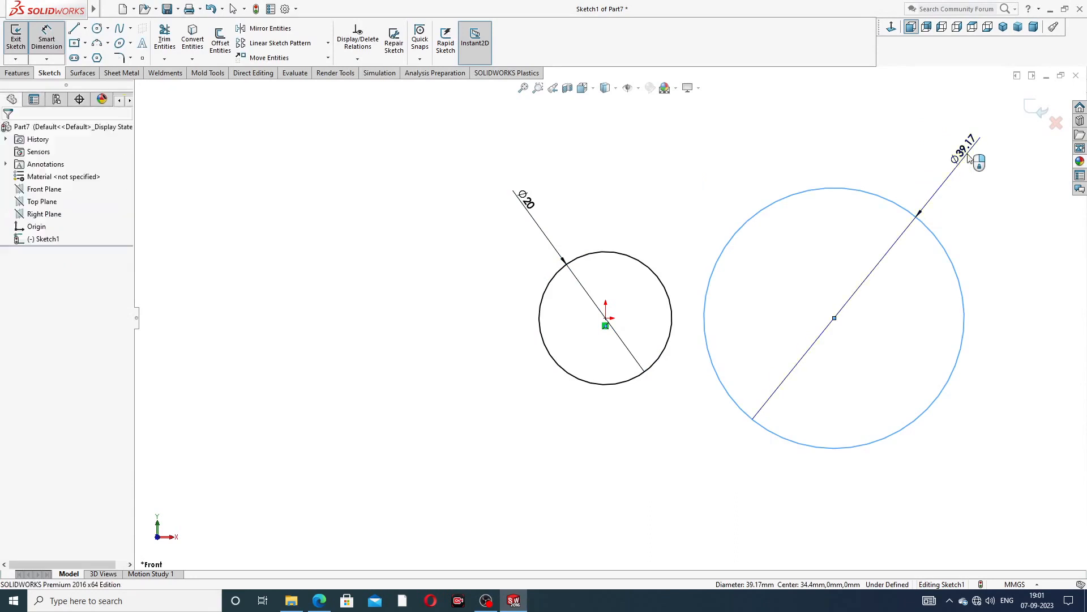
pyautogui.click(969, 158)
pyautogui.write('45')
pyautogui.press('Return')
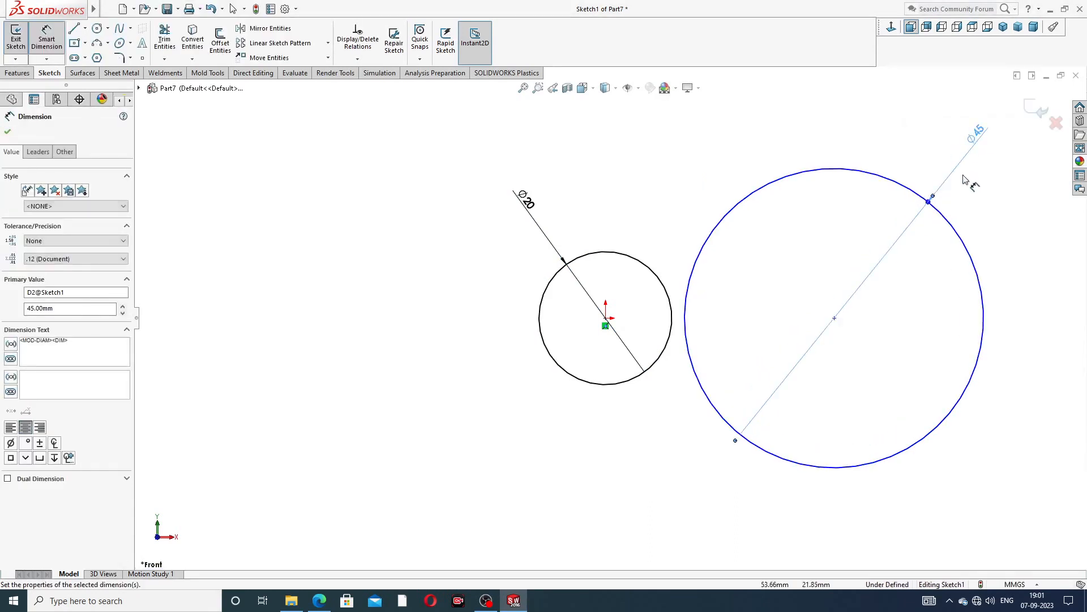
# Step: Add a horizontal relation between the origin circle's centre and the larger circle's centre
pyautogui.rightClick(680, 207)
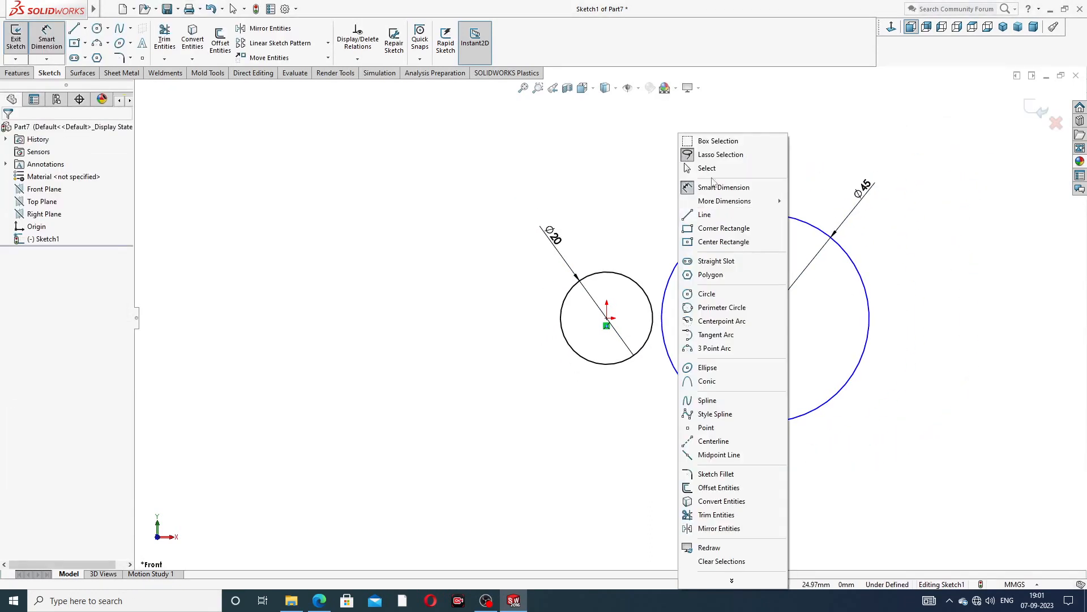
pyautogui.click(708, 169)
pyautogui.click(607, 319)
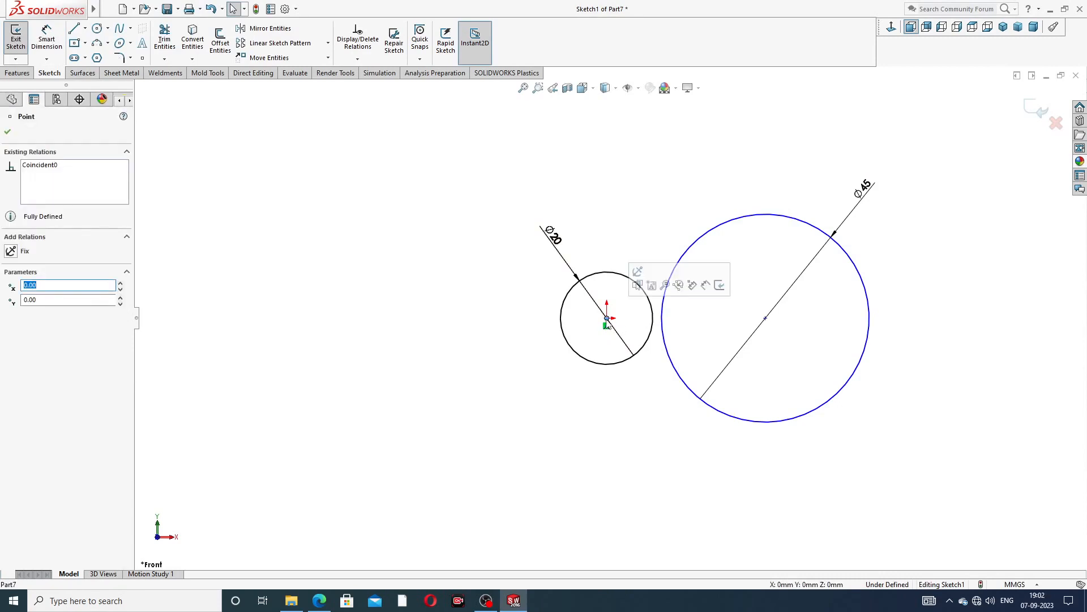
pyautogui.keyDown('ctrl'); pyautogui.click(765, 319); pyautogui.keyUp('ctrl')
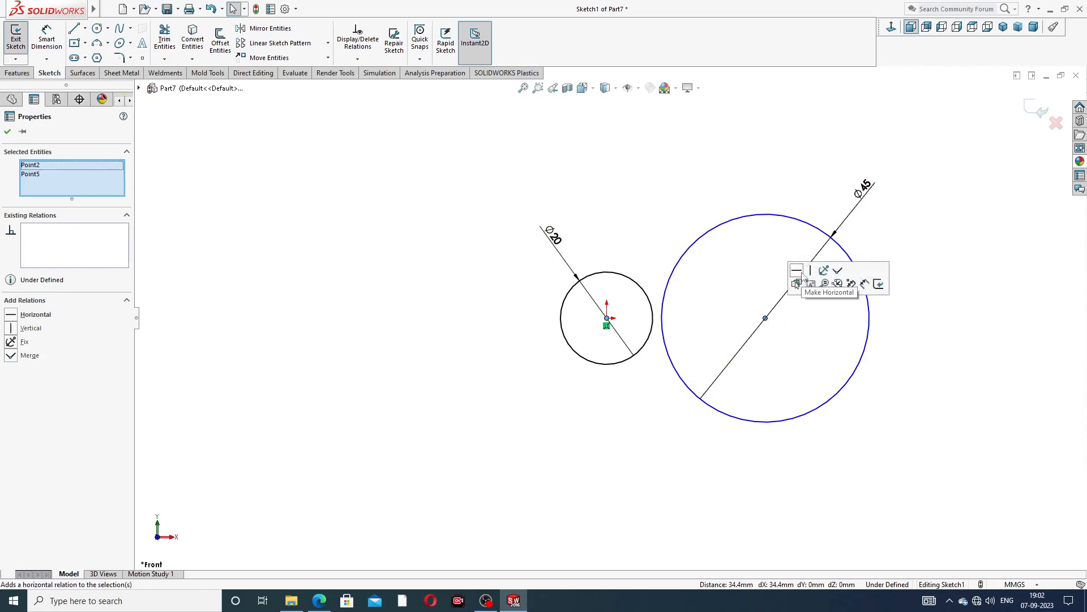
pyautogui.click(796, 272)
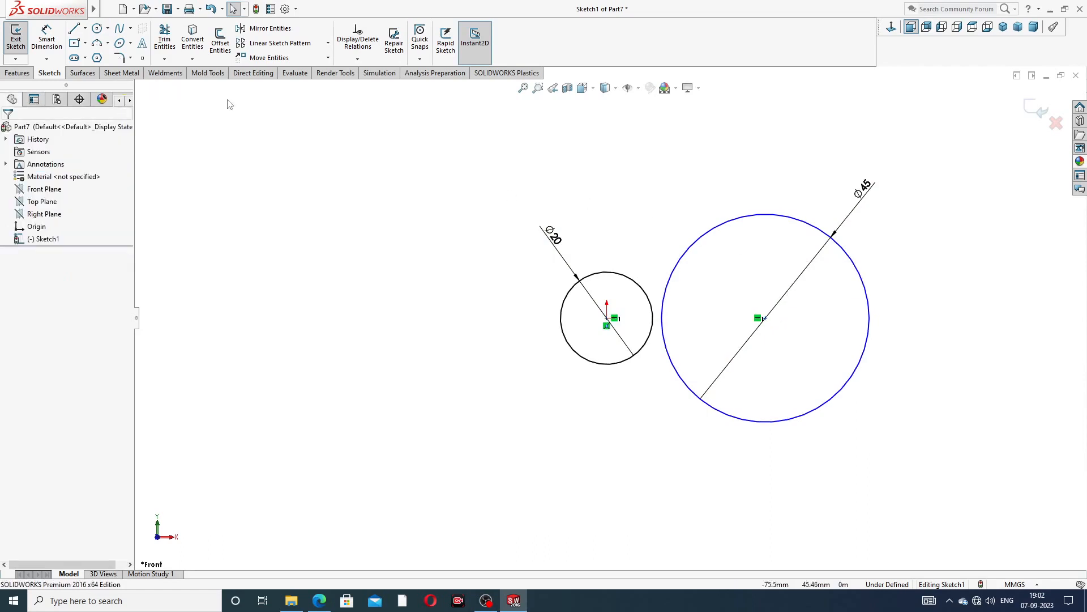
# Step: Dimension the distance between the two circle centres as 47 mm
pyautogui.click(48, 36)
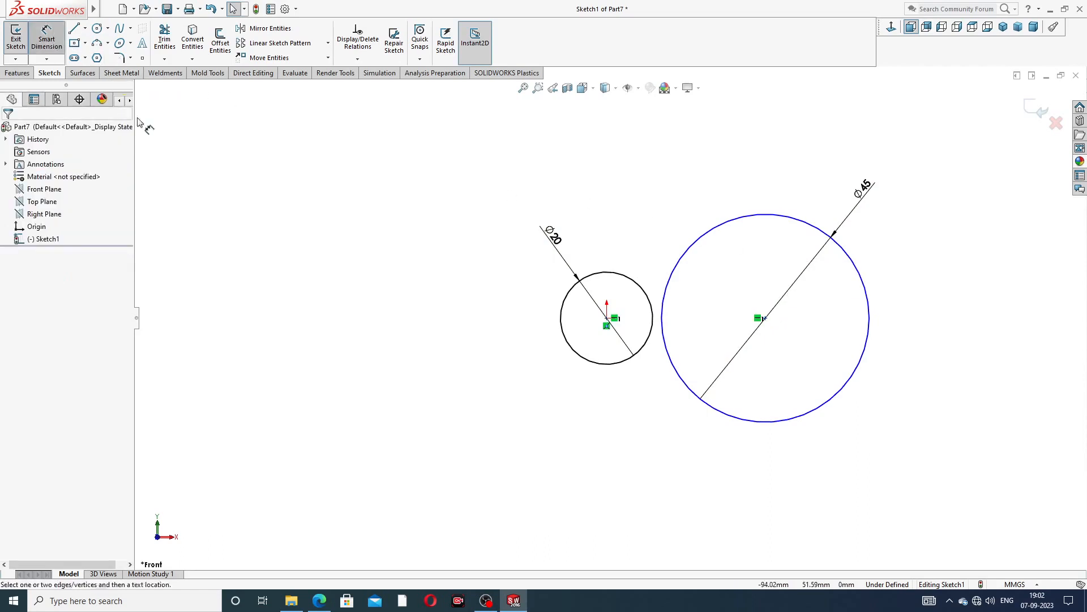
pyautogui.click(608, 318)
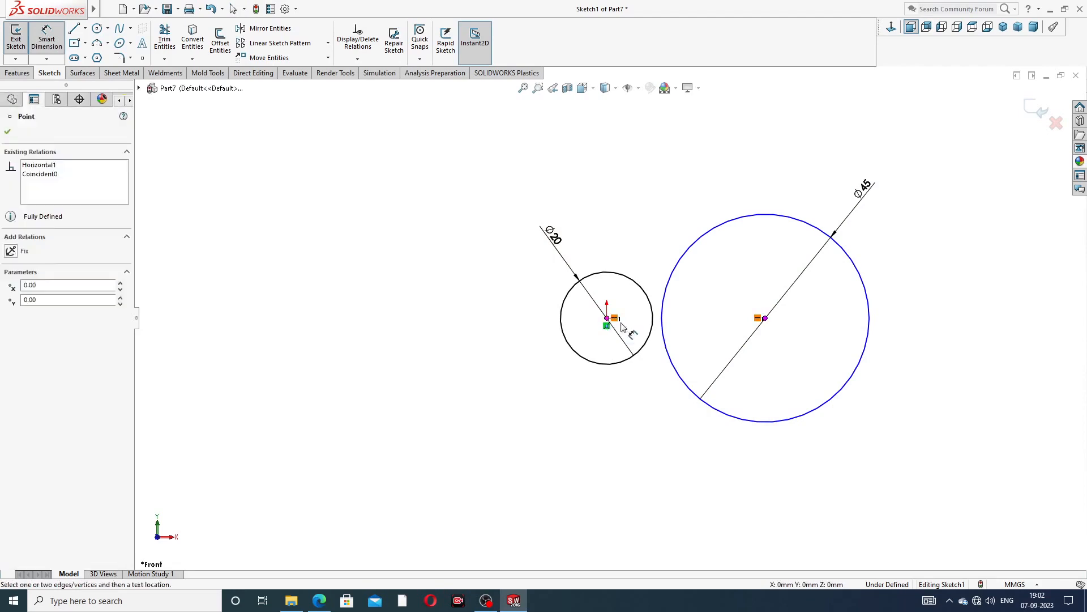
pyautogui.click(764, 319)
pyautogui.click(674, 429)
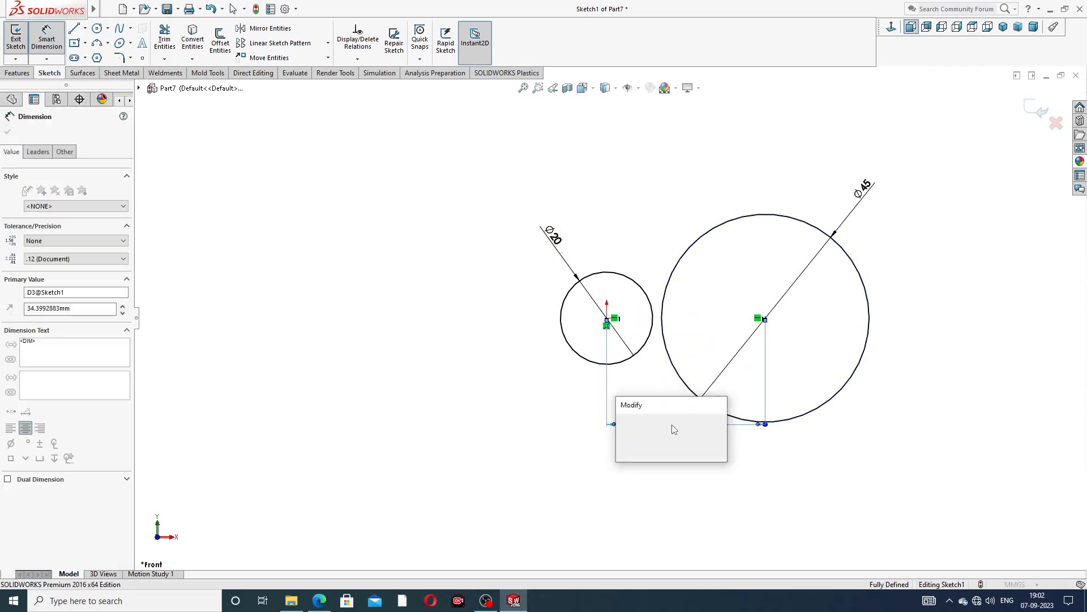
pyautogui.write('47')
pyautogui.press('Return')
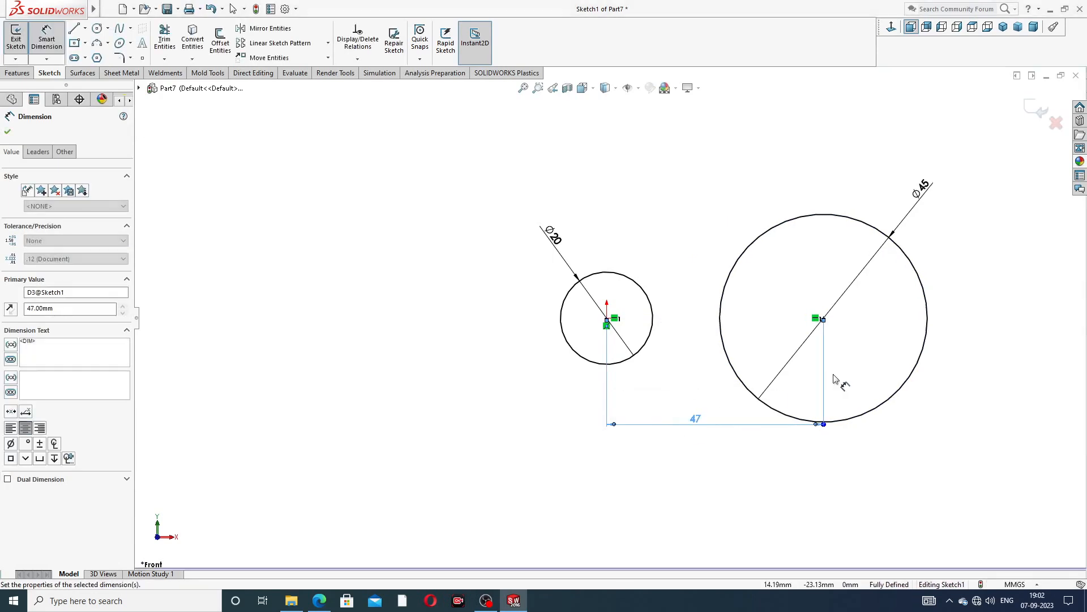
pyautogui.click(974, 311)
# Step: Reposition the centre-distance dimension lower and move both diameter dimensions farther out from their circles
pyautogui.moveTo(701, 421); pyautogui.dragTo(701, 433)
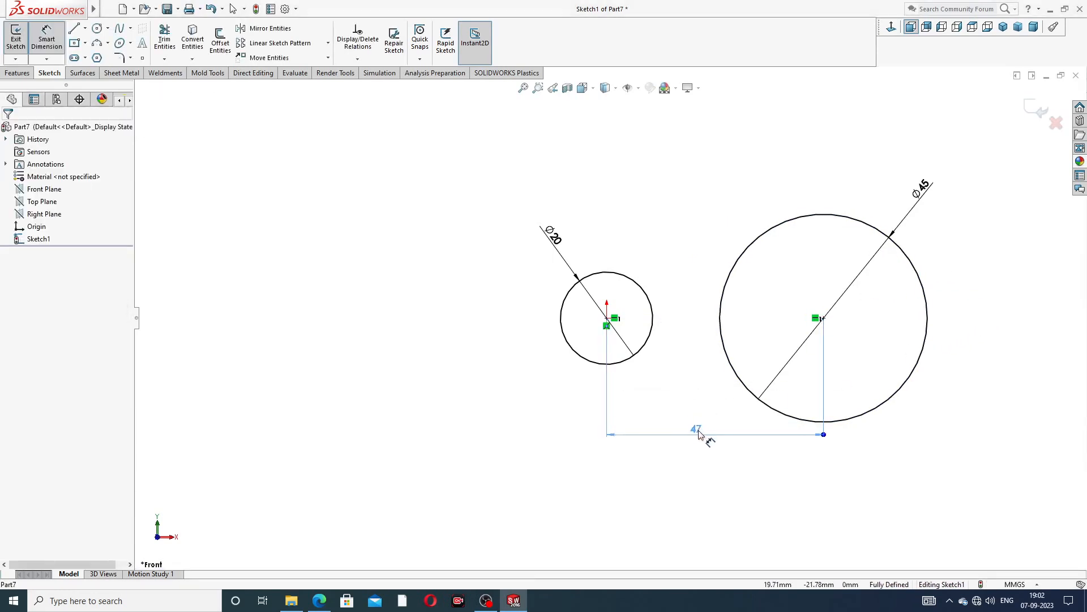
pyautogui.click(729, 165)
pyautogui.scroll(5, 742, 199)
pyautogui.scroll(-3, 708, 374)
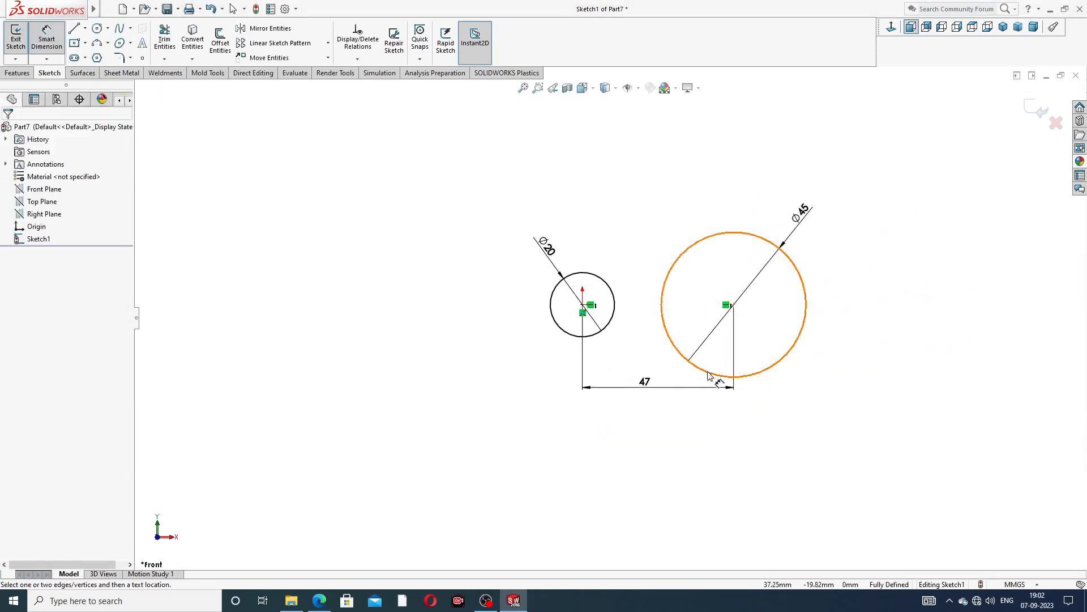
pyautogui.scroll(-2, 713, 378)
pyautogui.rightClick(759, 225)
pyautogui.click(787, 168)
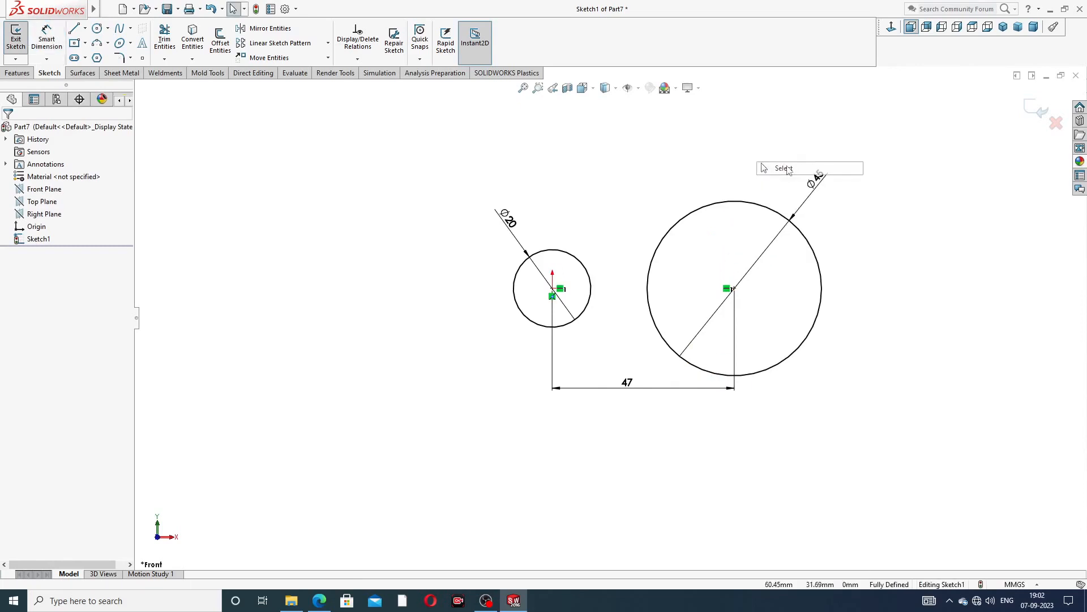
pyautogui.moveTo(630, 392); pyautogui.dragTo(638, 394)
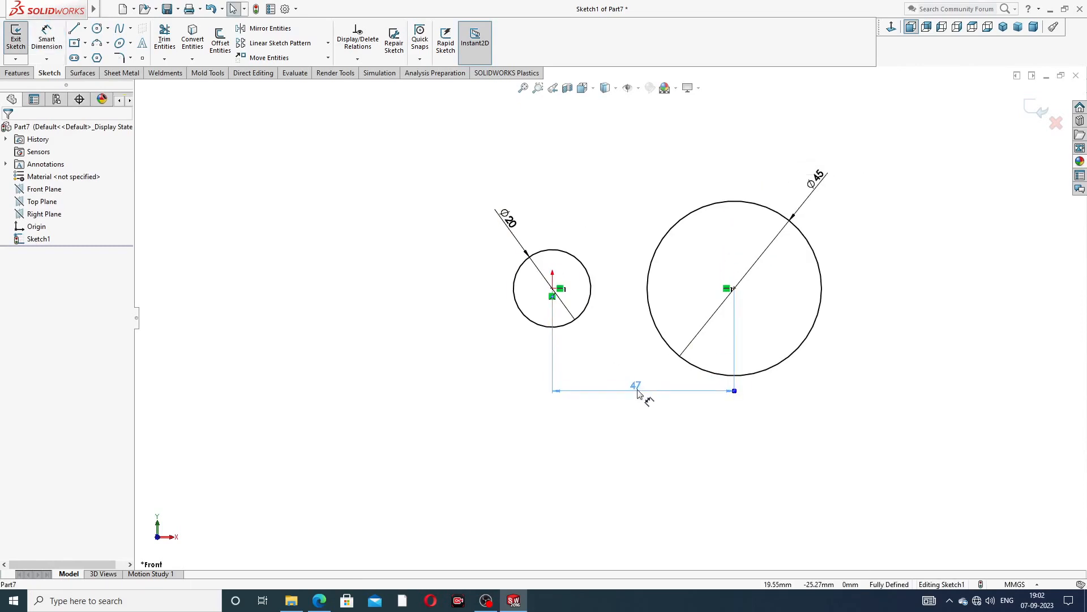
pyautogui.click(803, 276)
pyautogui.scroll(2, 651, 378)
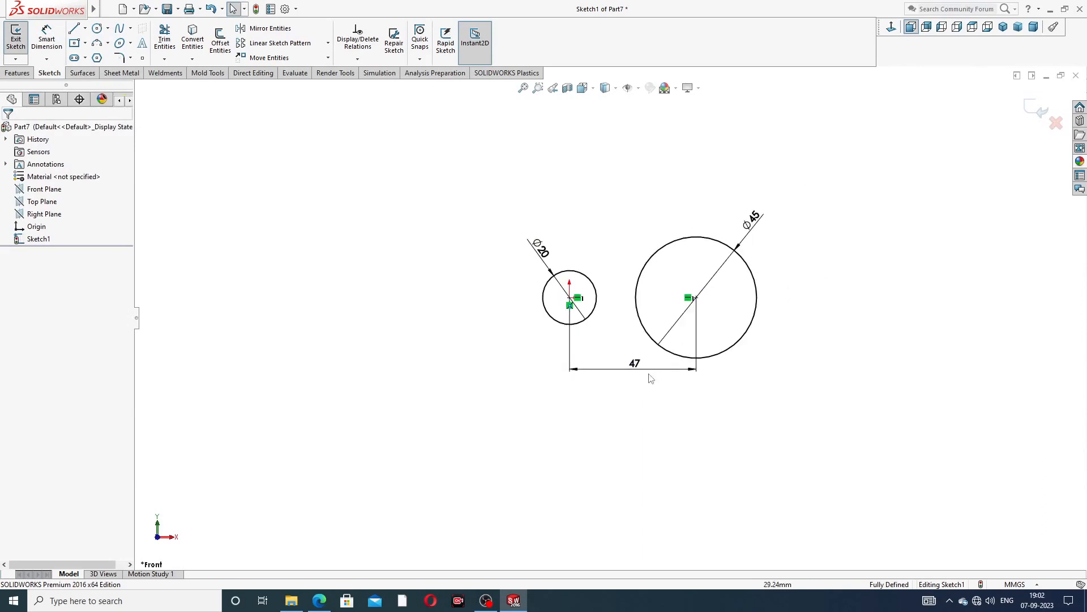
pyautogui.scroll(-2, 651, 378)
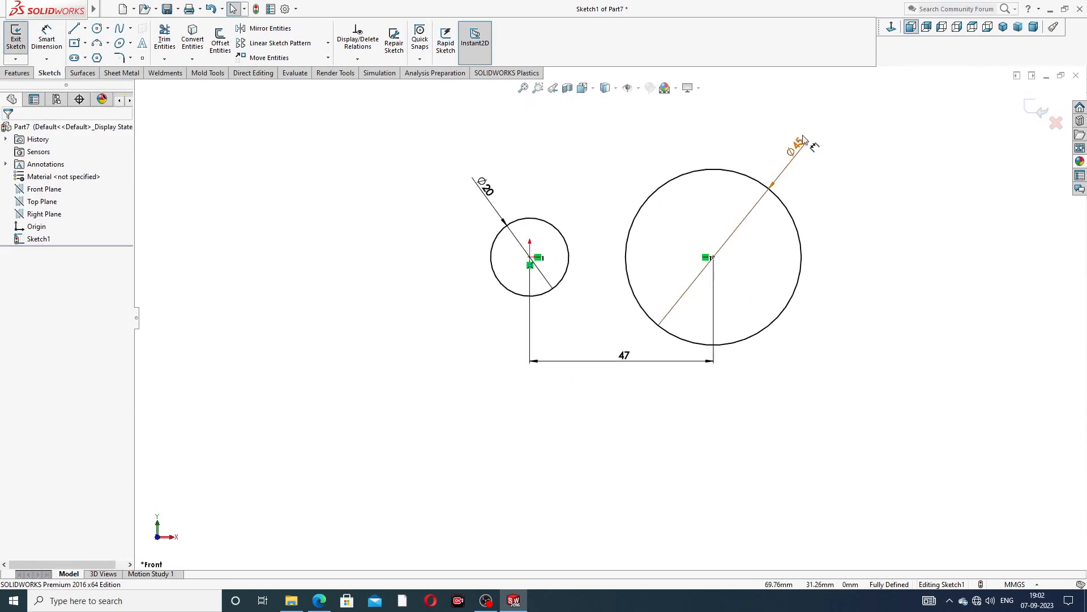
pyautogui.moveTo(803, 140); pyautogui.dragTo(818, 150)
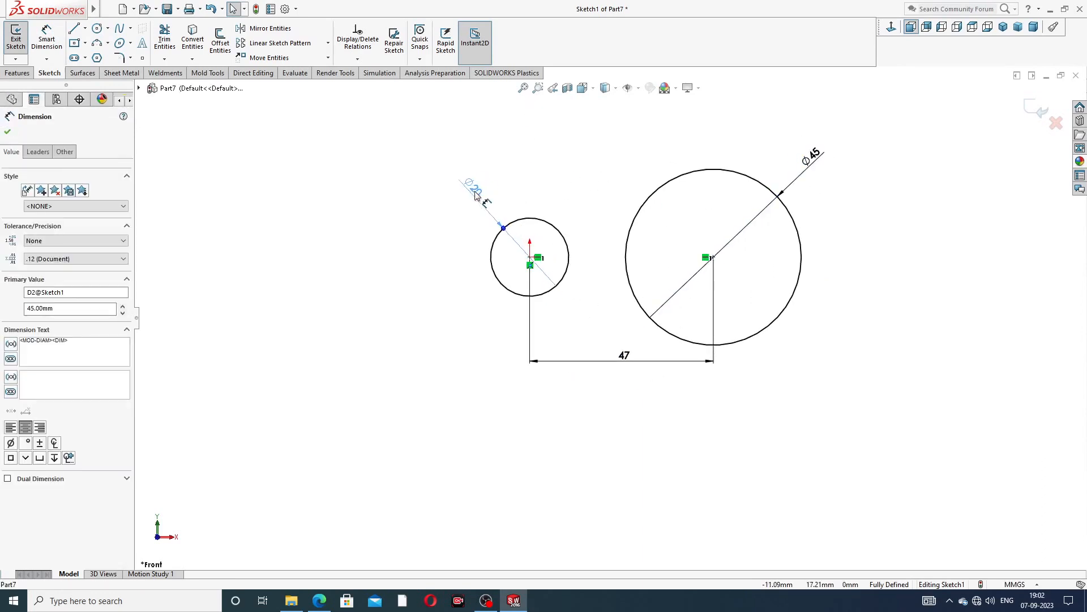
pyautogui.click(559, 182)
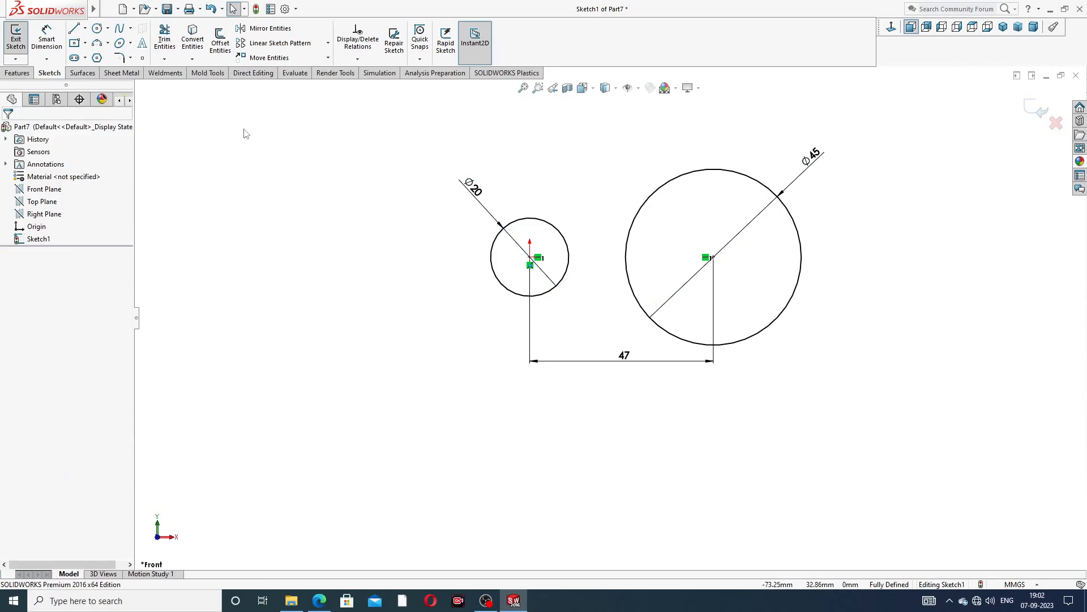
# Step: Check the PART-02 impeller drawing in Edge and circularly pattern the 45 mm circle about the origin with 3 equally spaced instances over 360 degrees
pyautogui.click(320, 601)
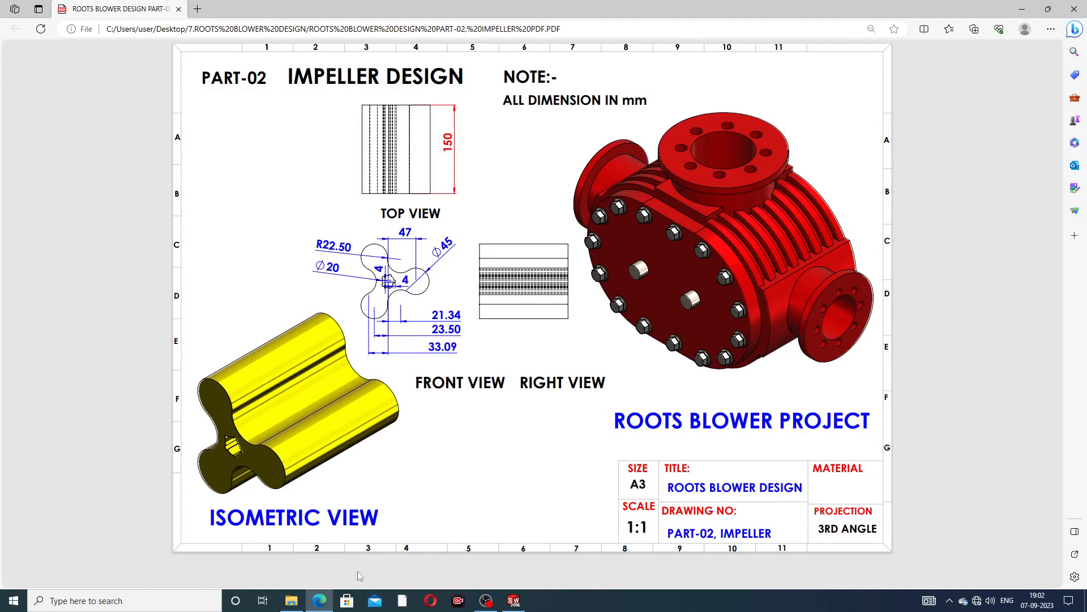
pyautogui.click(317, 602)
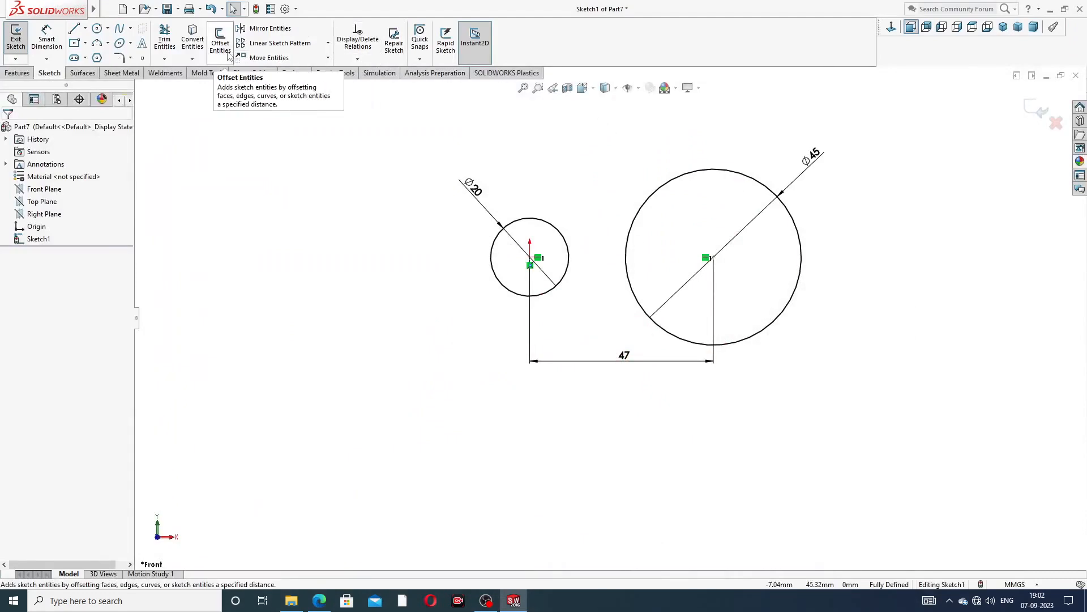
pyautogui.click(193, 60)
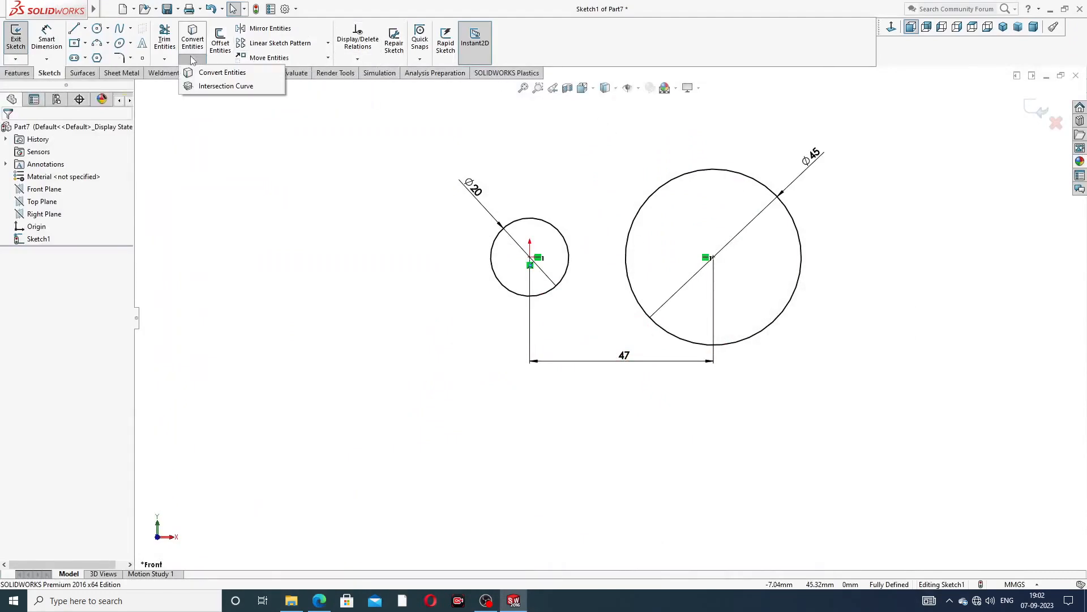
pyautogui.click(328, 44)
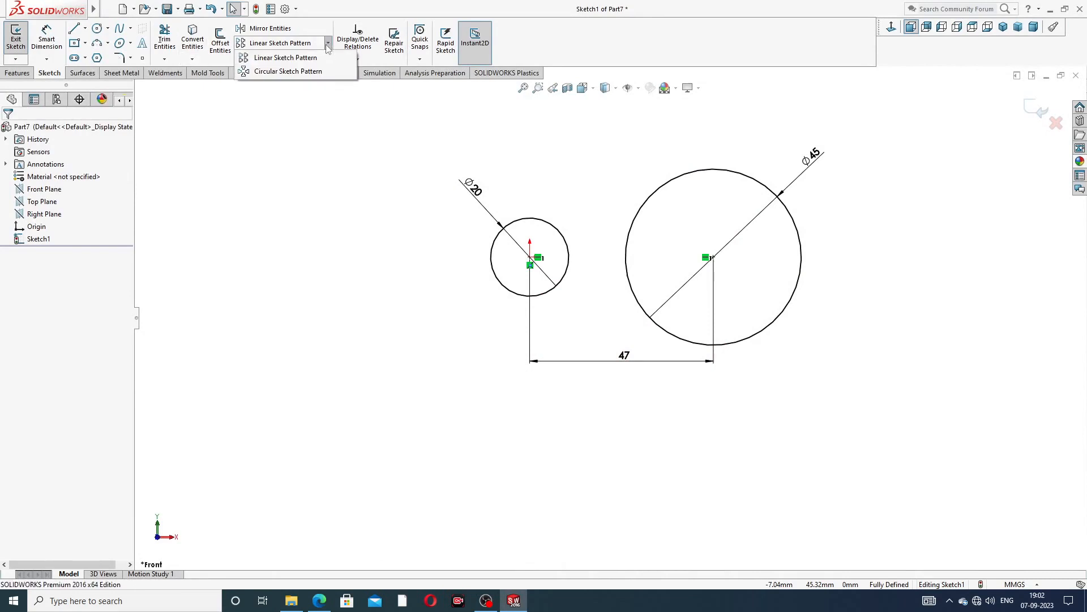
pyautogui.click(287, 71)
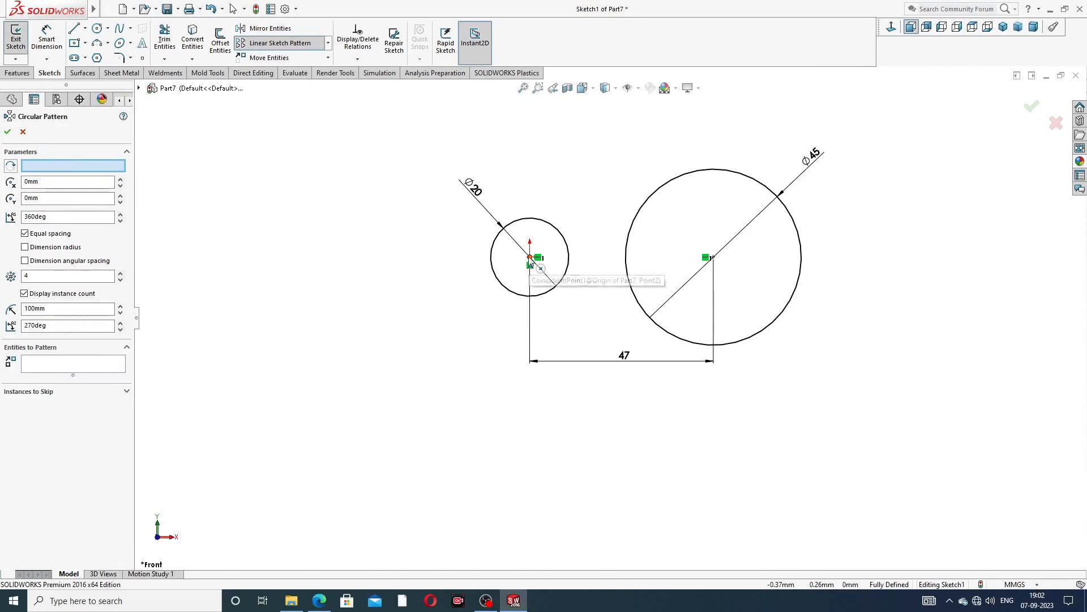
pyautogui.click(799, 242)
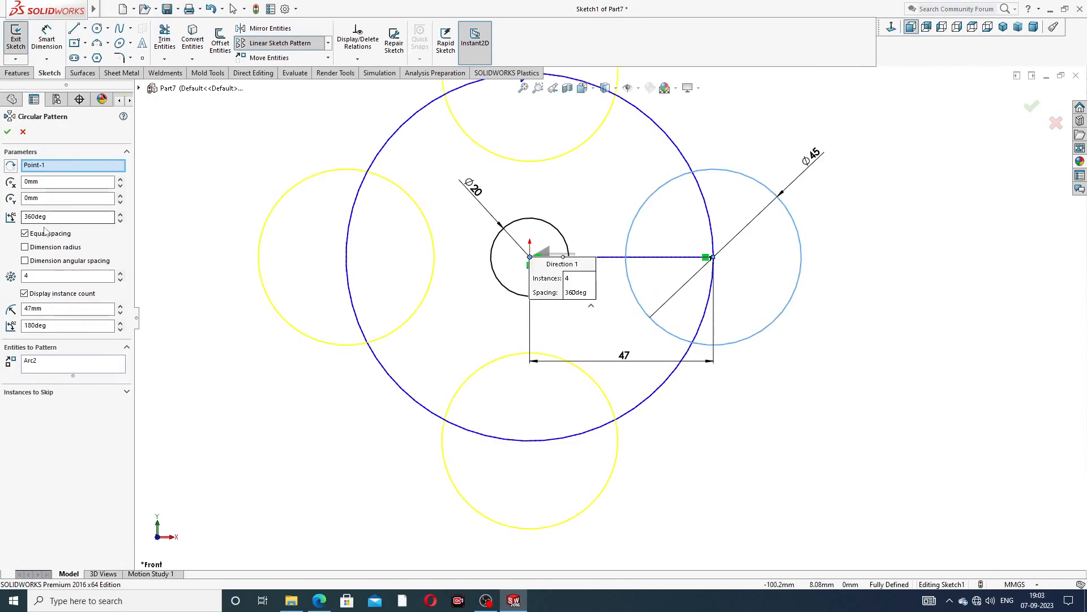
pyautogui.click(120, 273)
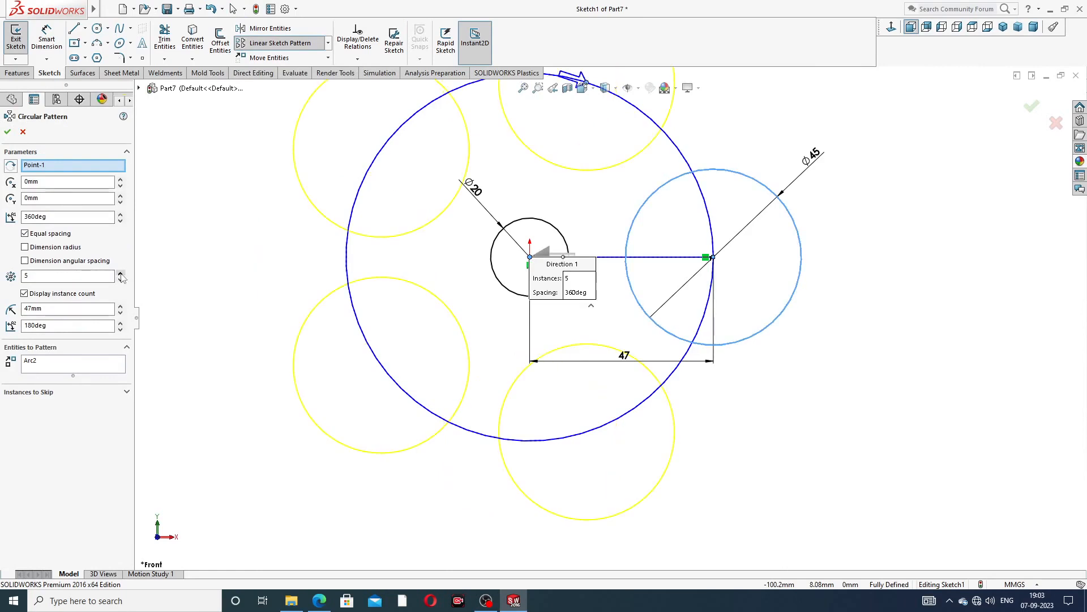
pyautogui.click(120, 280)
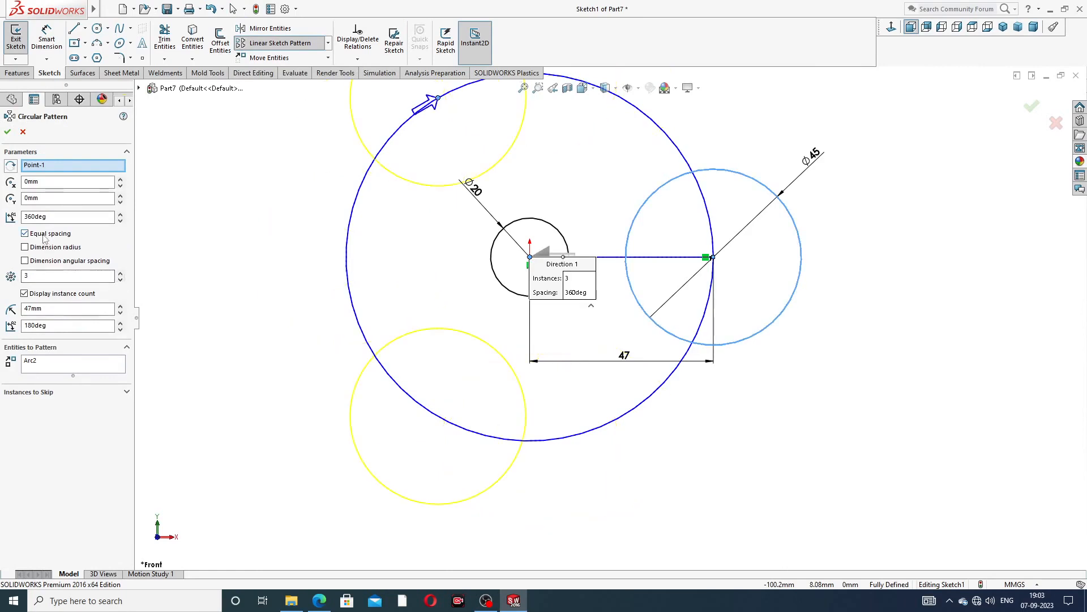
pyautogui.click(44, 217)
pyautogui.click(7, 131)
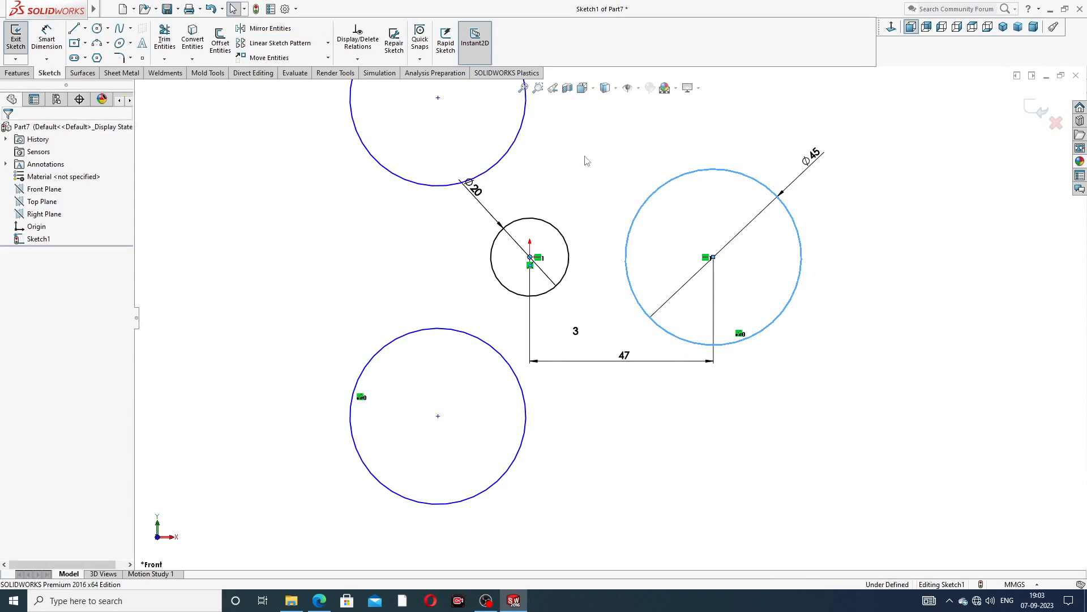
# Step: Move the small origin circle's diameter dimension to the circle's upper-right side, clear of the patterned circles
pyautogui.scroll(3, 587, 161)
pyautogui.moveTo(516, 226); pyautogui.dragTo(602, 245)
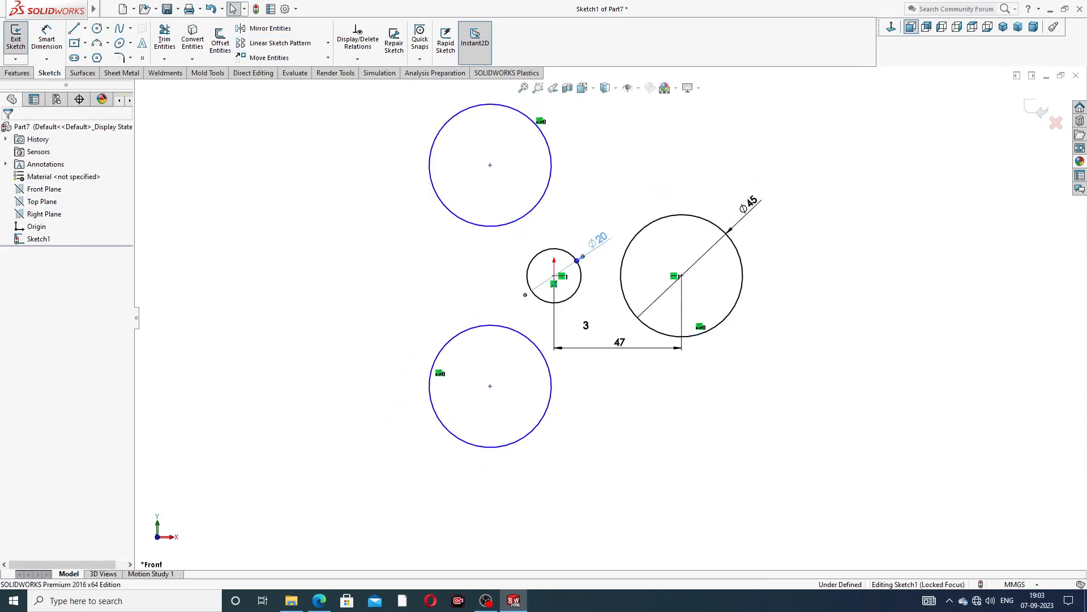
pyautogui.click(663, 180)
pyautogui.press('z')
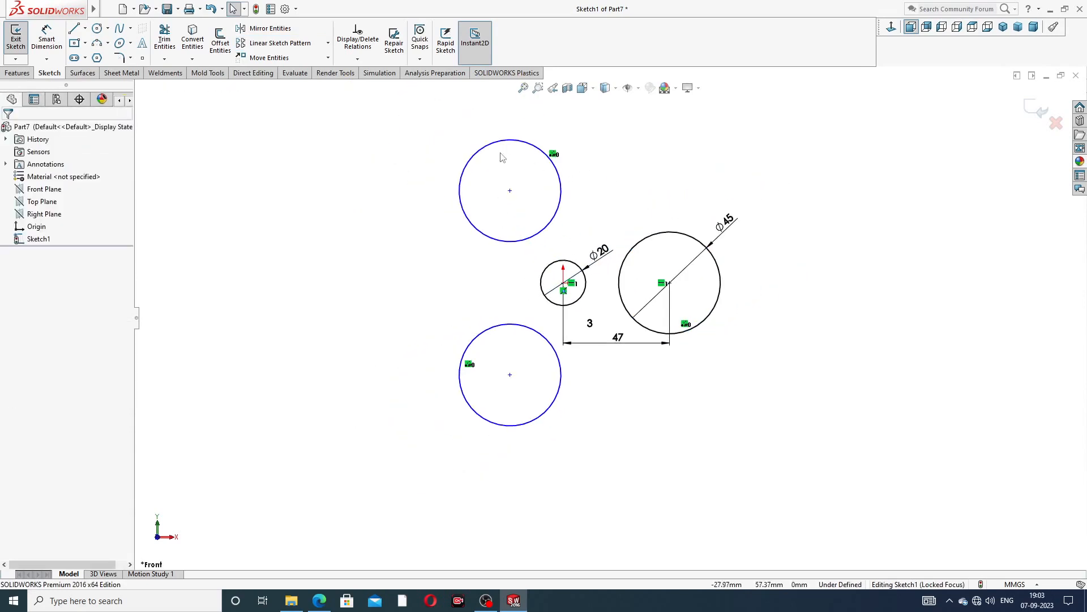
# Step: Fully define the sketch by calculating relations and dimensions for all entities in it
pyautogui.click(361, 60)
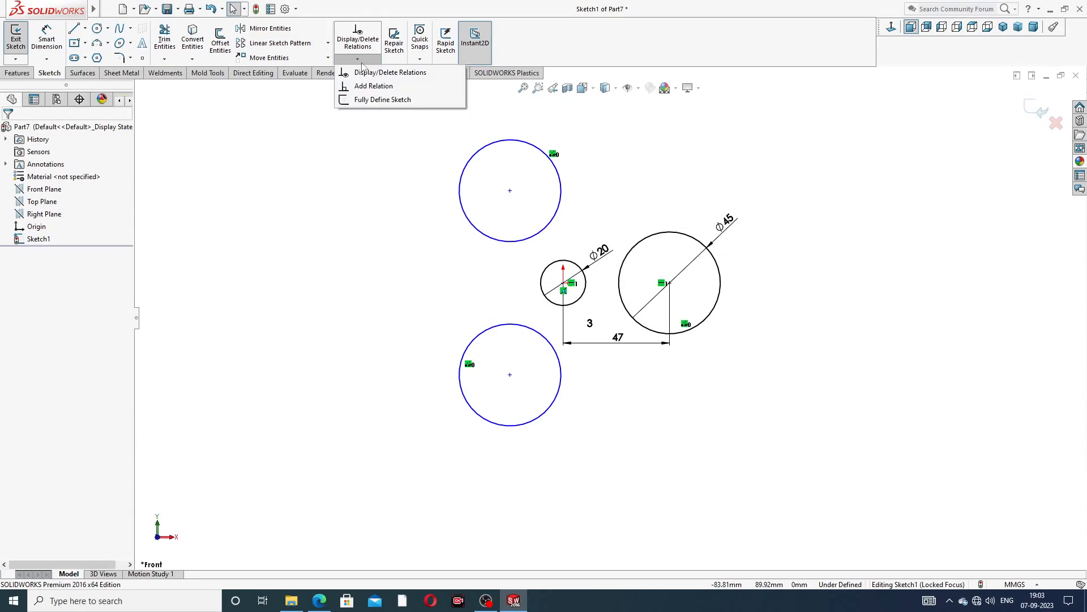
pyautogui.click(381, 100)
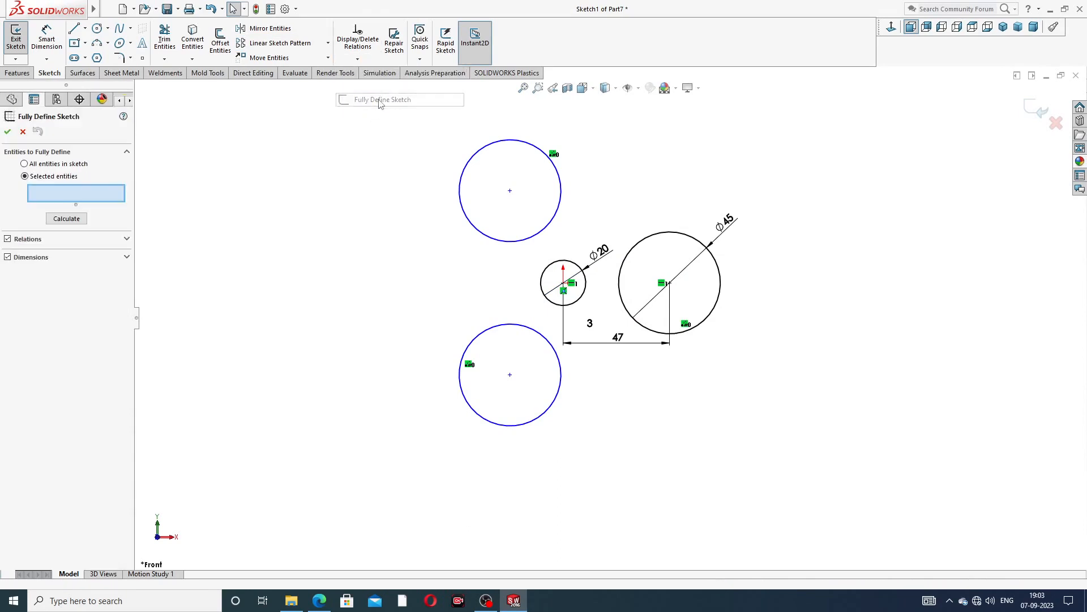
pyautogui.click(58, 165)
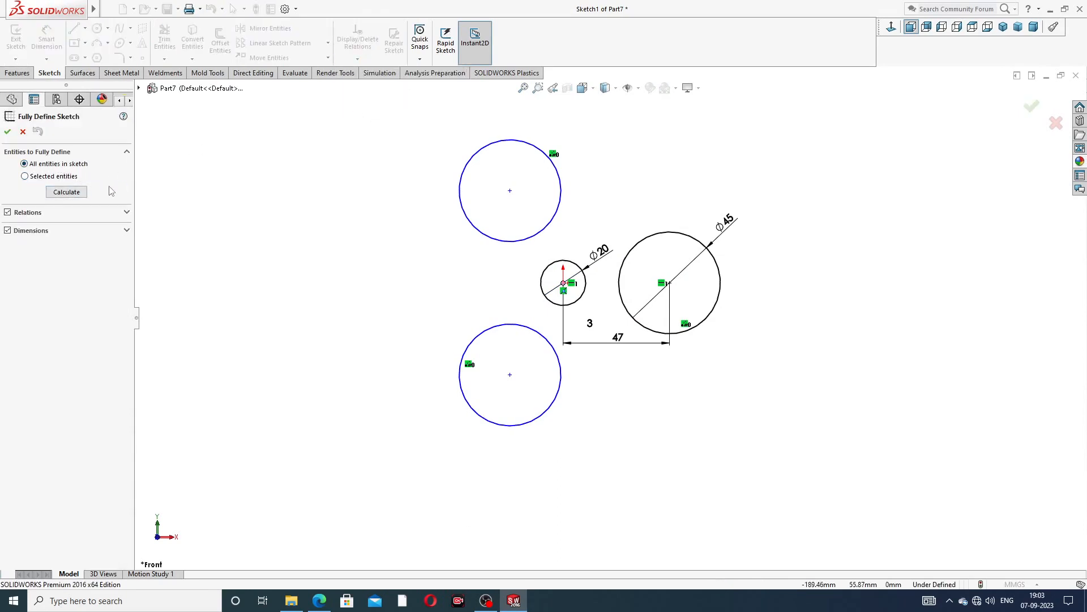
pyautogui.click(67, 192)
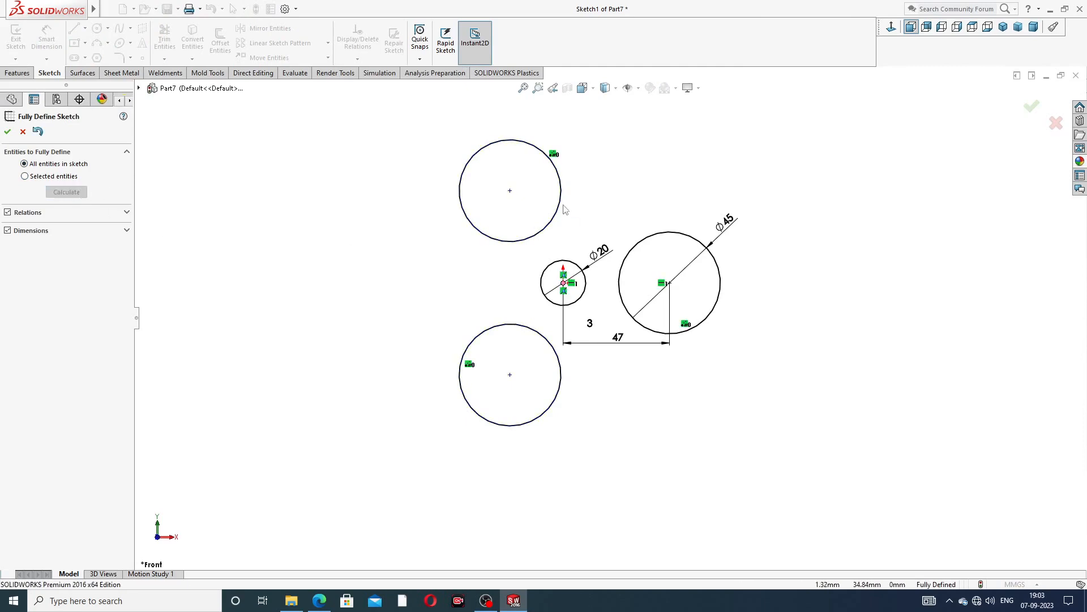
pyautogui.click(7, 132)
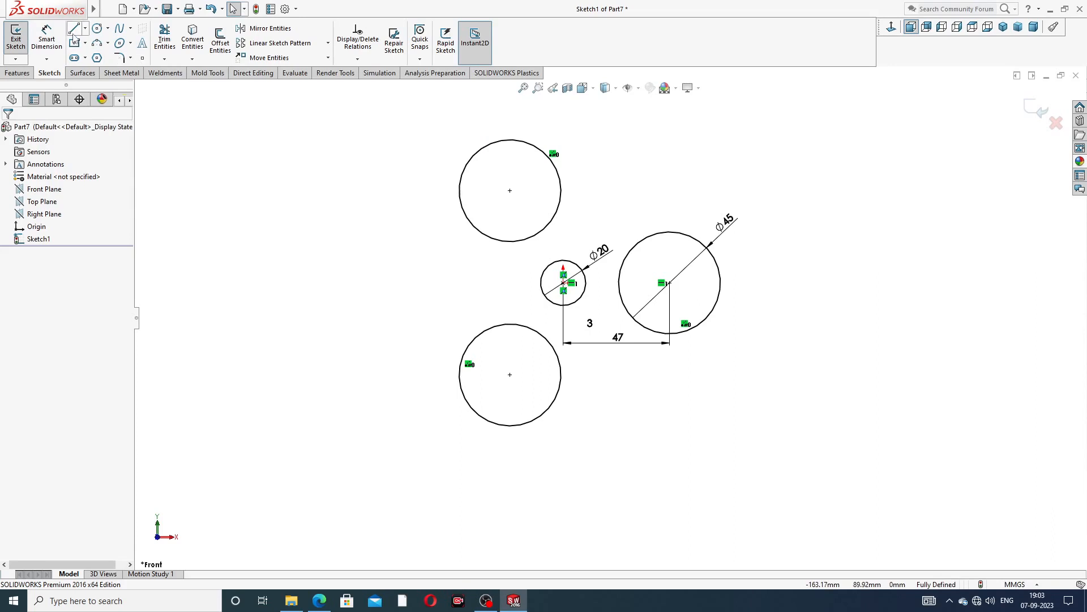
# Step: Add a driven horizontal dimension between the lower patterned circle's centre and the origin, placed below that circle
pyautogui.click(47, 37)
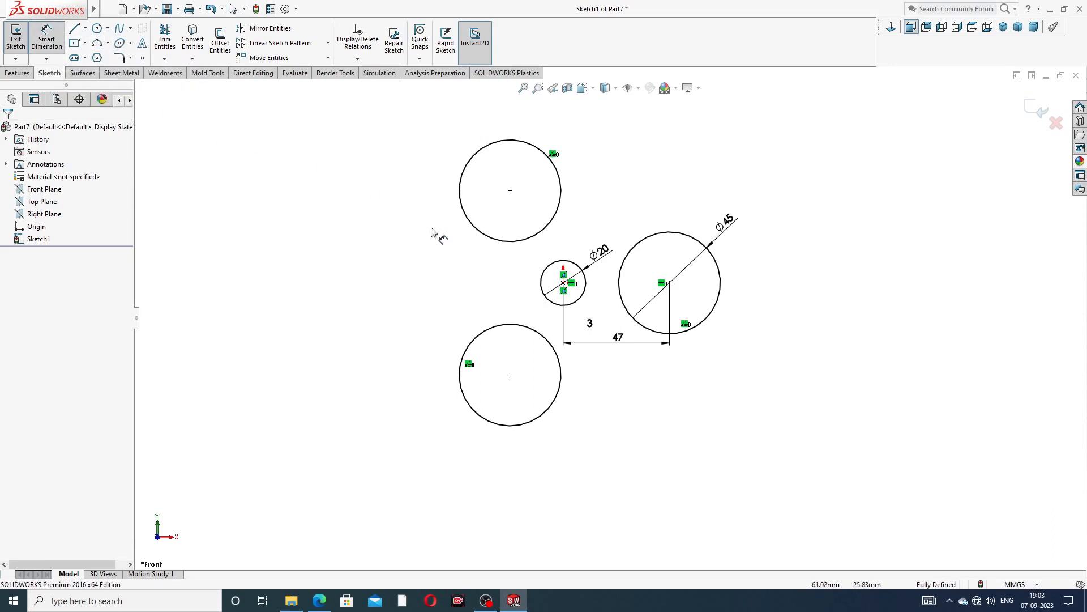
pyautogui.click(510, 374)
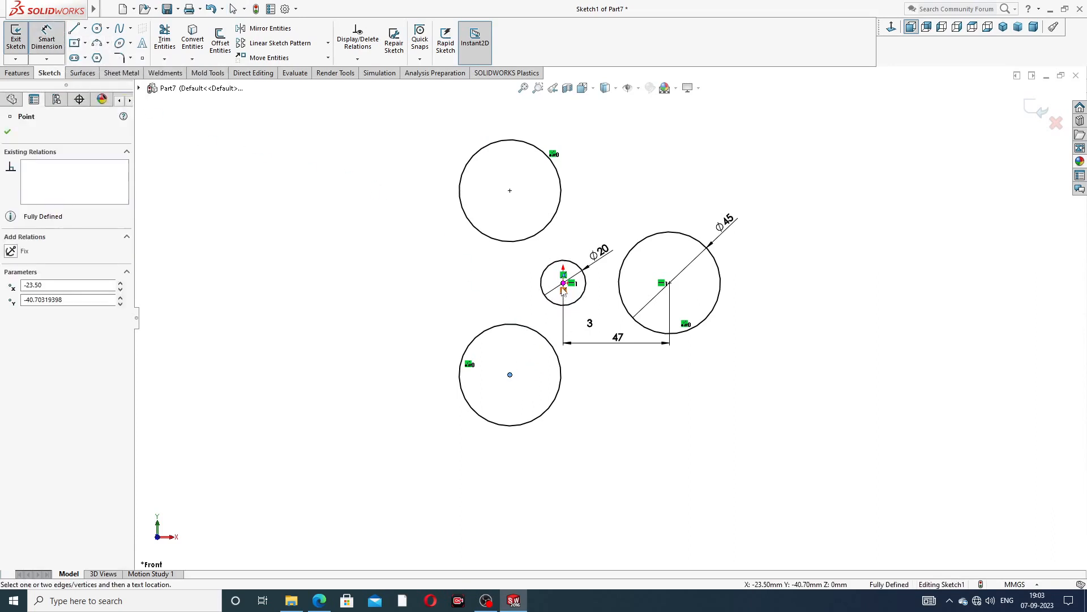
pyautogui.click(564, 283)
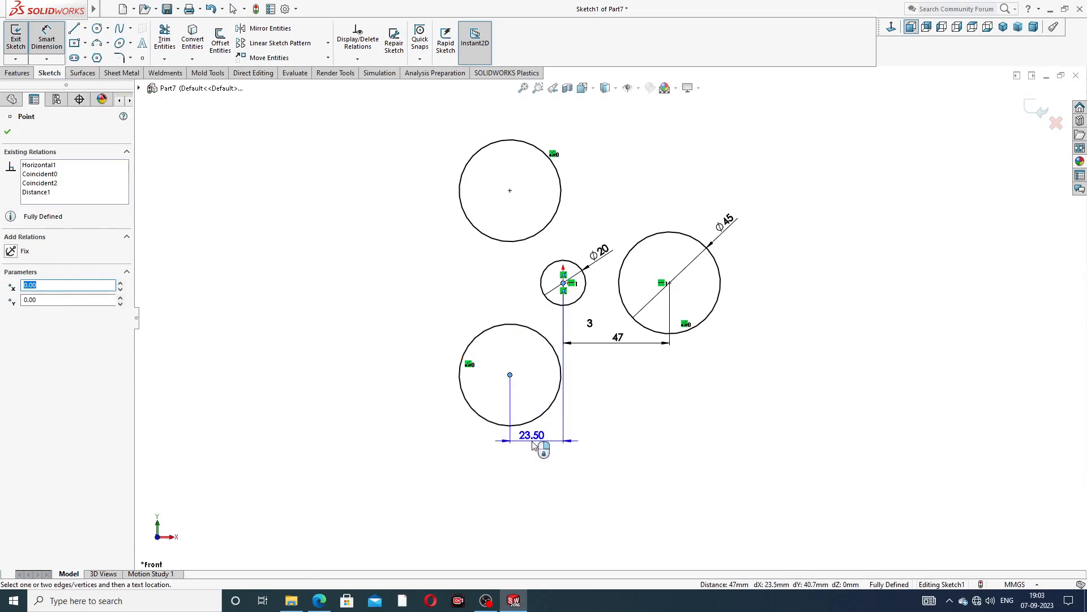
pyautogui.click(539, 461)
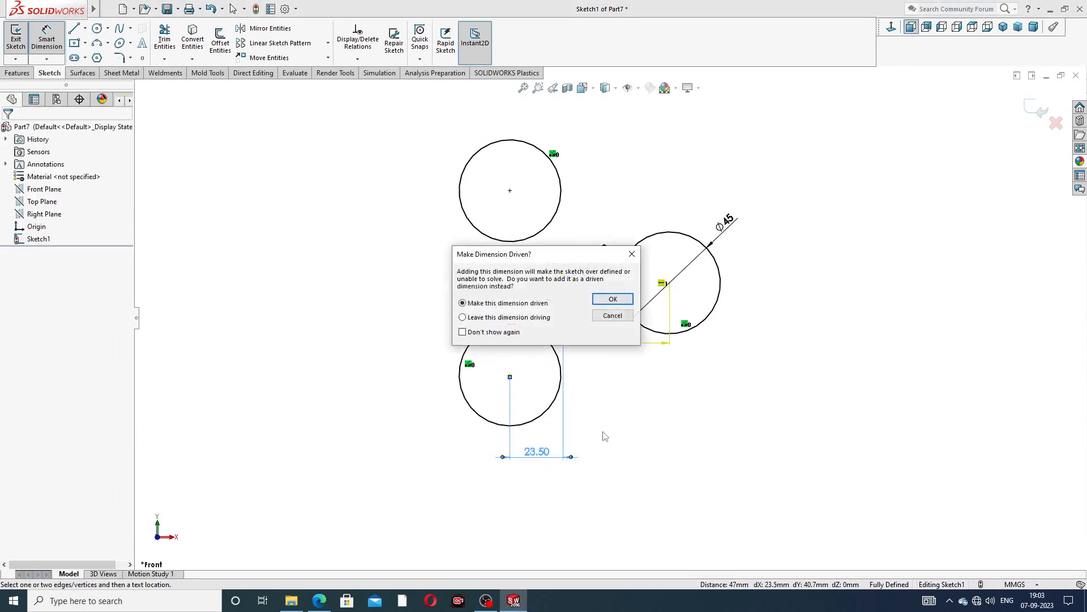
pyautogui.click(612, 299)
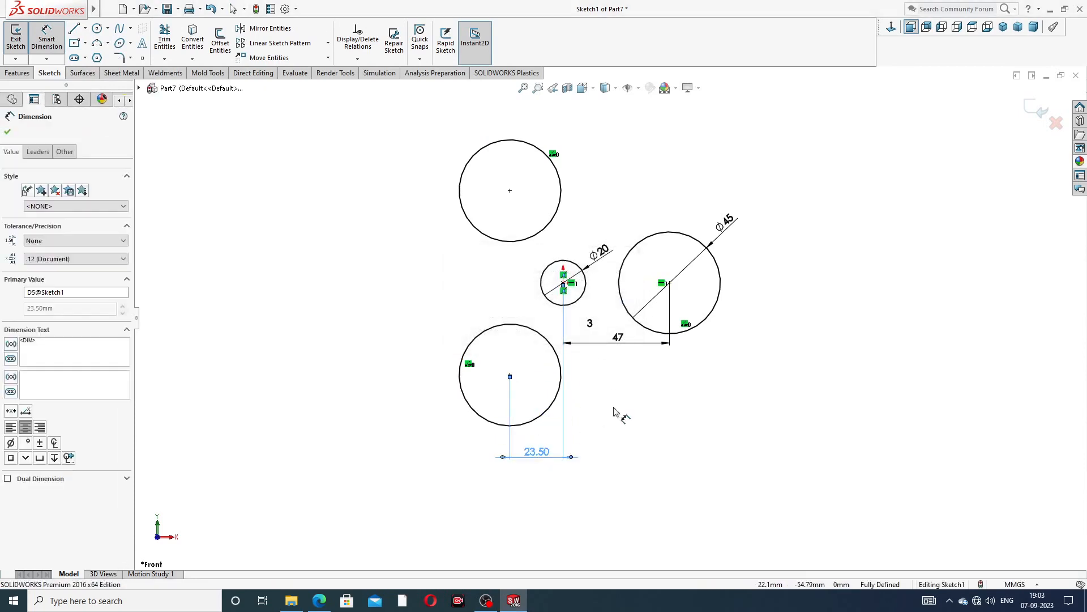
pyautogui.rightClick(811, 234)
pyautogui.click(824, 168)
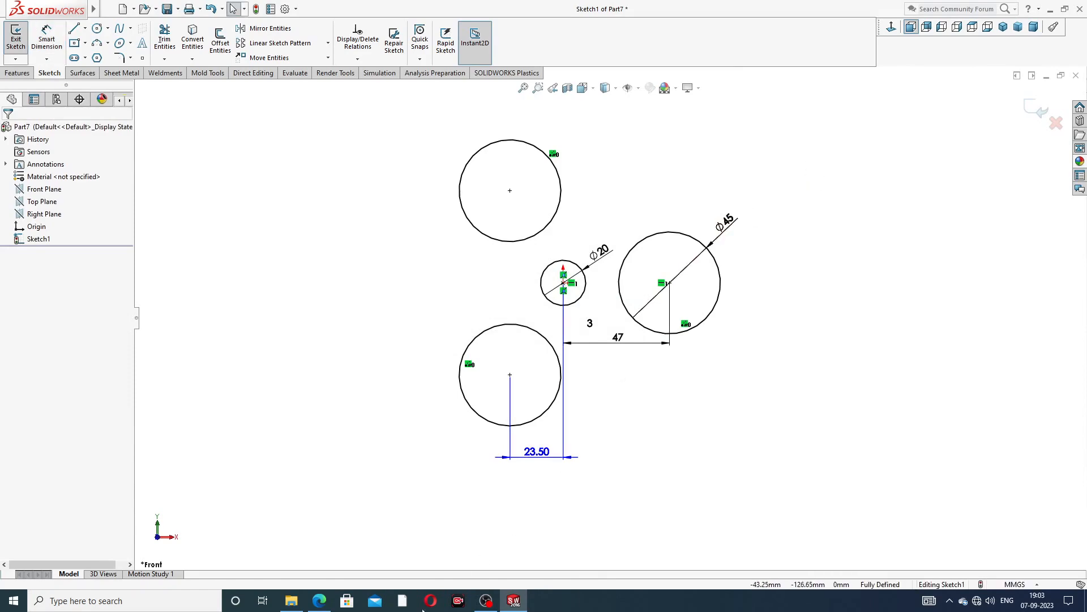
# Step: Check the impeller drawing in Edge and sketch a three-point arc of about 70 mm radius from the upper circle to the 45 mm circle
pyautogui.click(320, 600)
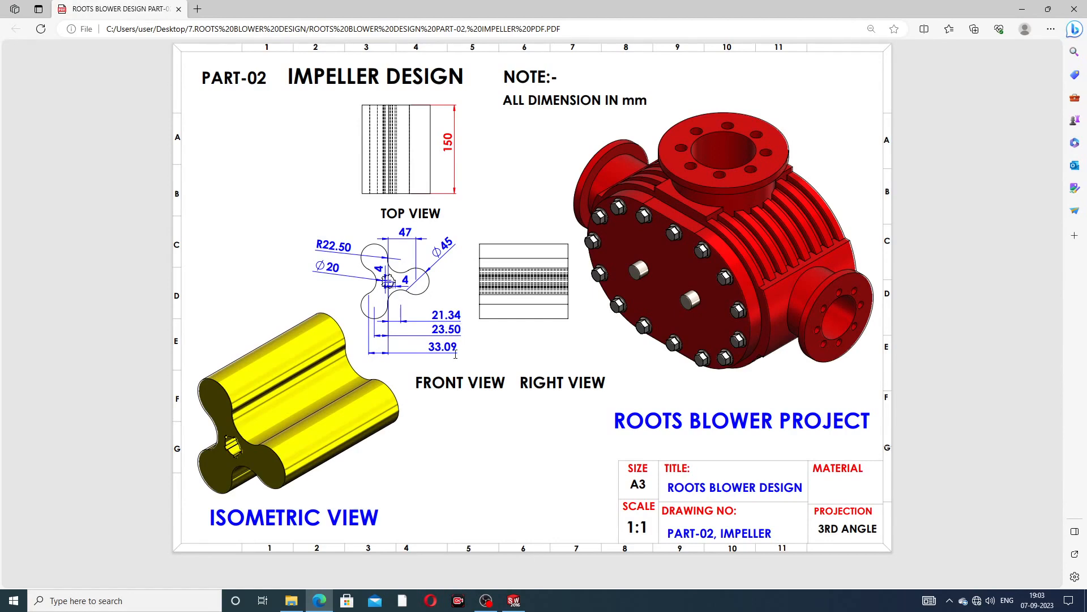
pyautogui.click(319, 602)
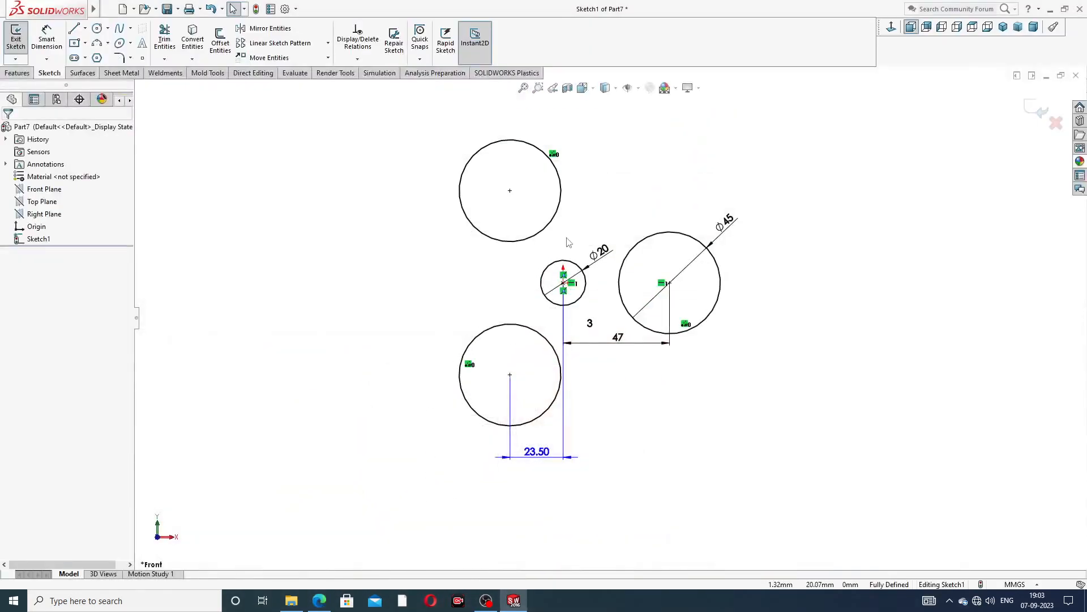
pyautogui.click(109, 44)
pyautogui.click(126, 85)
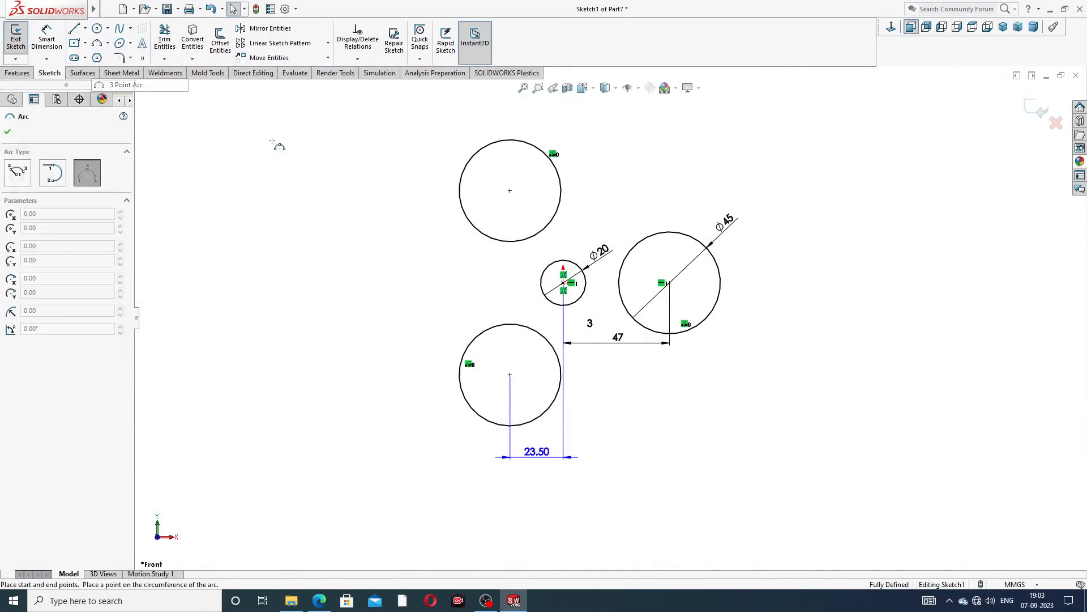
pyautogui.click(556, 168)
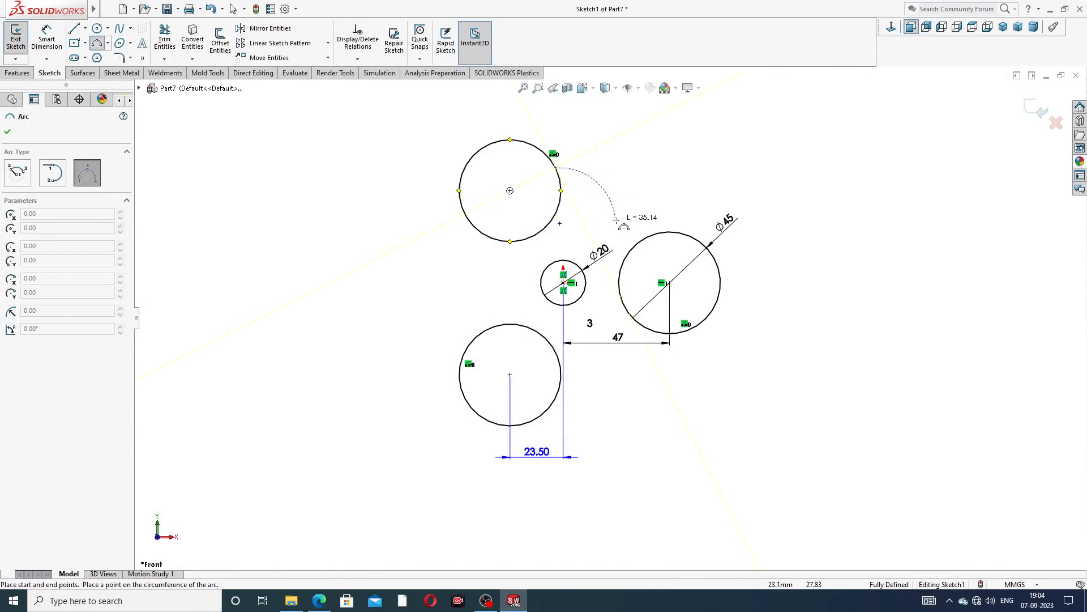
pyautogui.click(647, 237)
pyautogui.click(595, 211)
pyautogui.rightClick(691, 171)
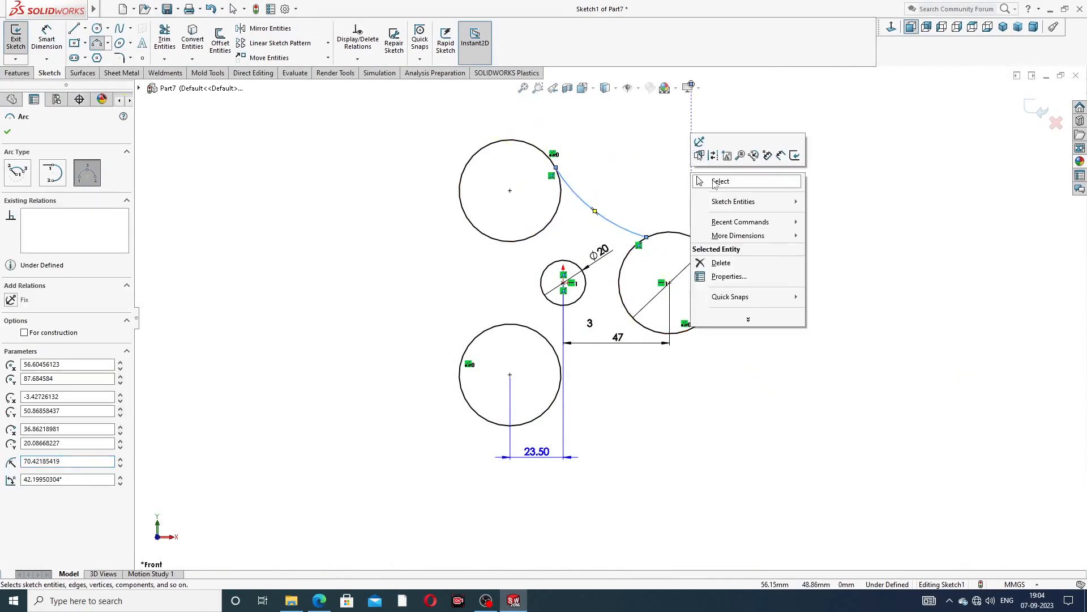
pyautogui.click(715, 181)
# Step: Make the connecting arc tangent to both the upper patterned circle and the dimensioned 45 mm circle
pyautogui.scroll(-2, 646, 225)
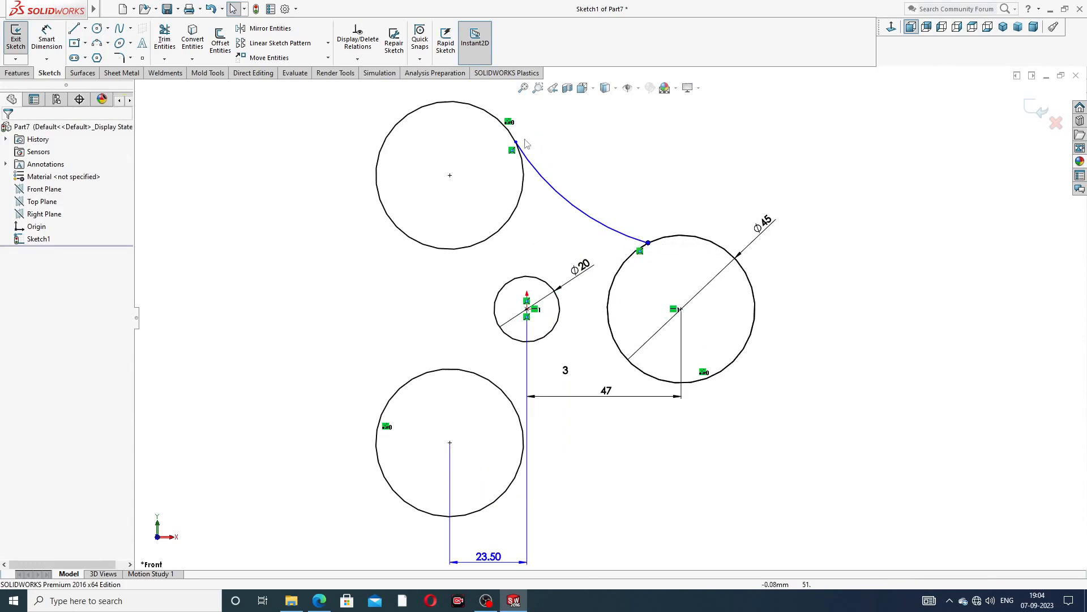
pyautogui.click(532, 167)
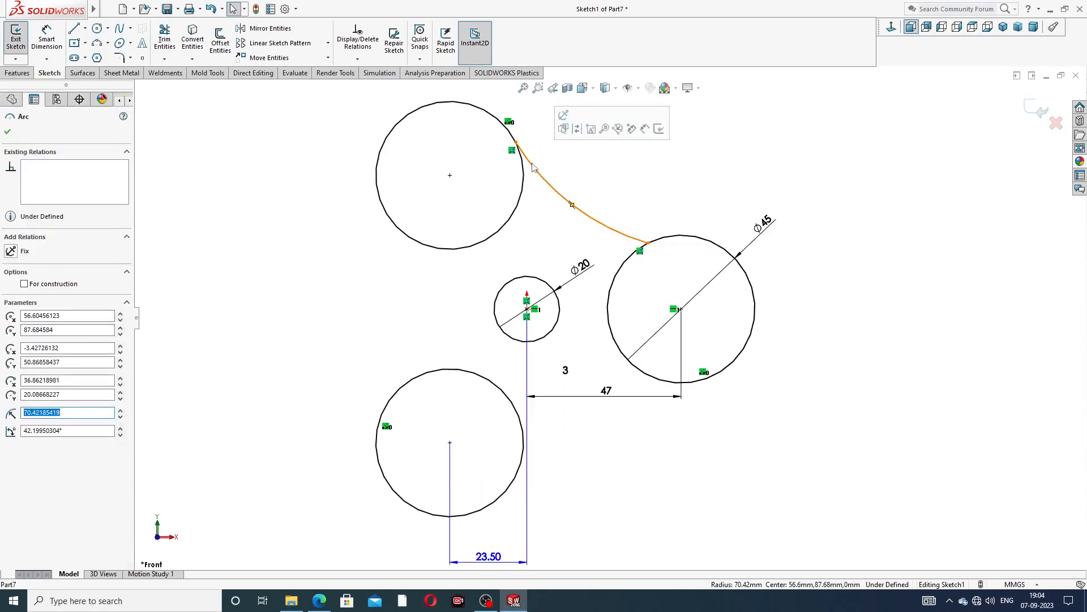
pyautogui.keyDown('ctrl'); pyautogui.click(525, 181); pyautogui.keyUp('ctrl')
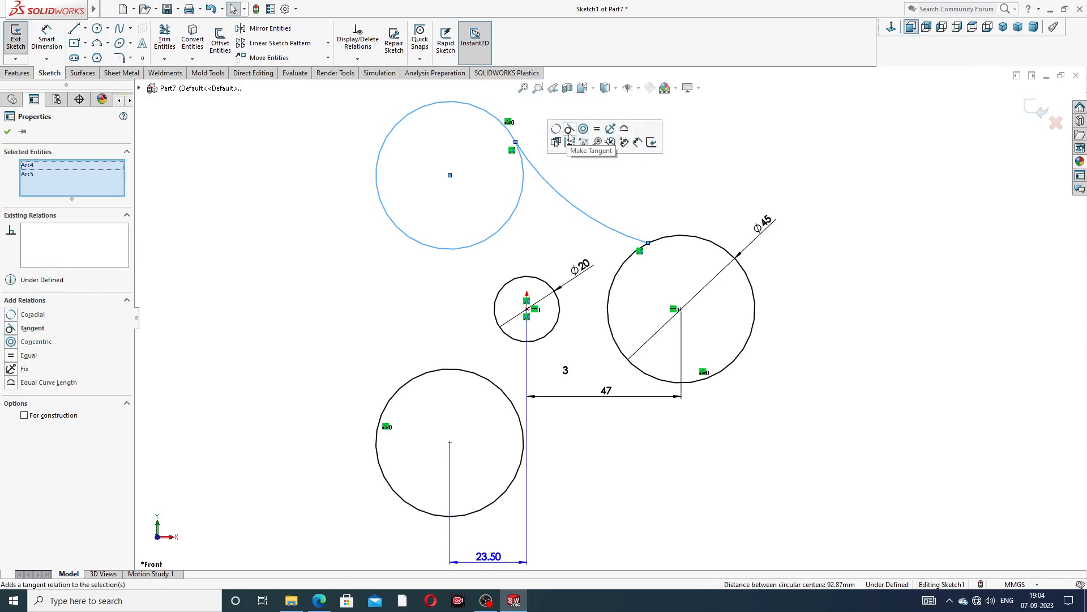
pyautogui.click(569, 131)
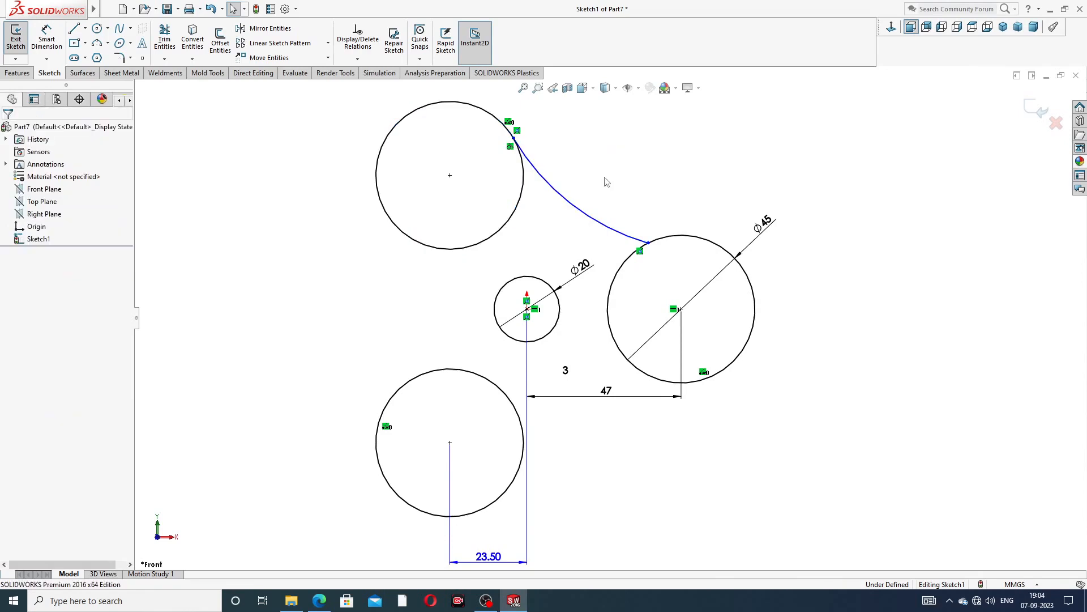
pyautogui.click(617, 226)
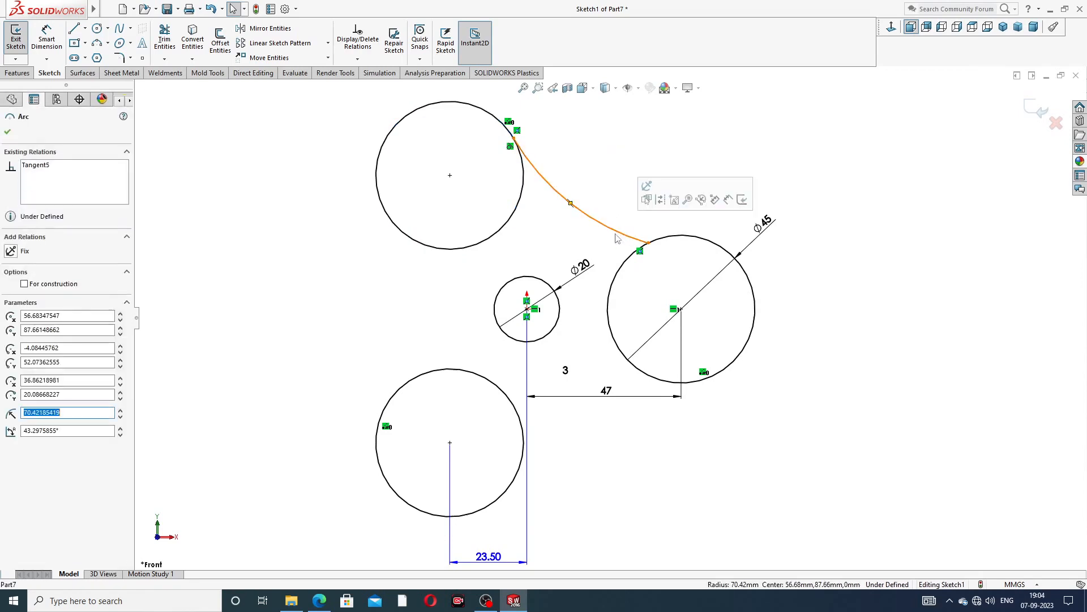
pyautogui.keyDown('ctrl'); pyautogui.click(625, 262); pyautogui.keyUp('ctrl')
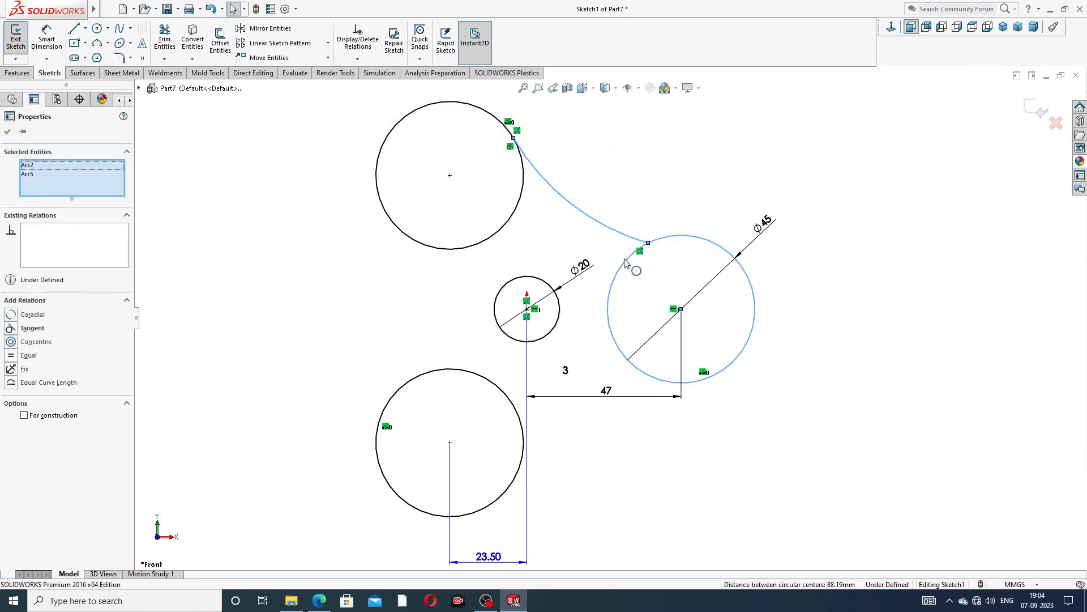
pyautogui.click(673, 217)
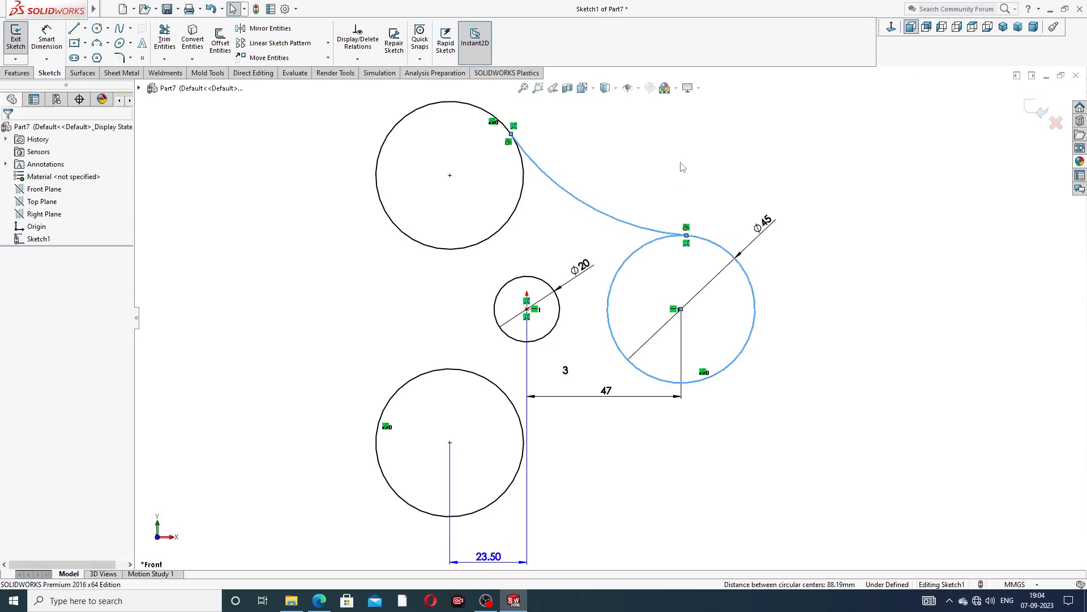
pyautogui.click(683, 168)
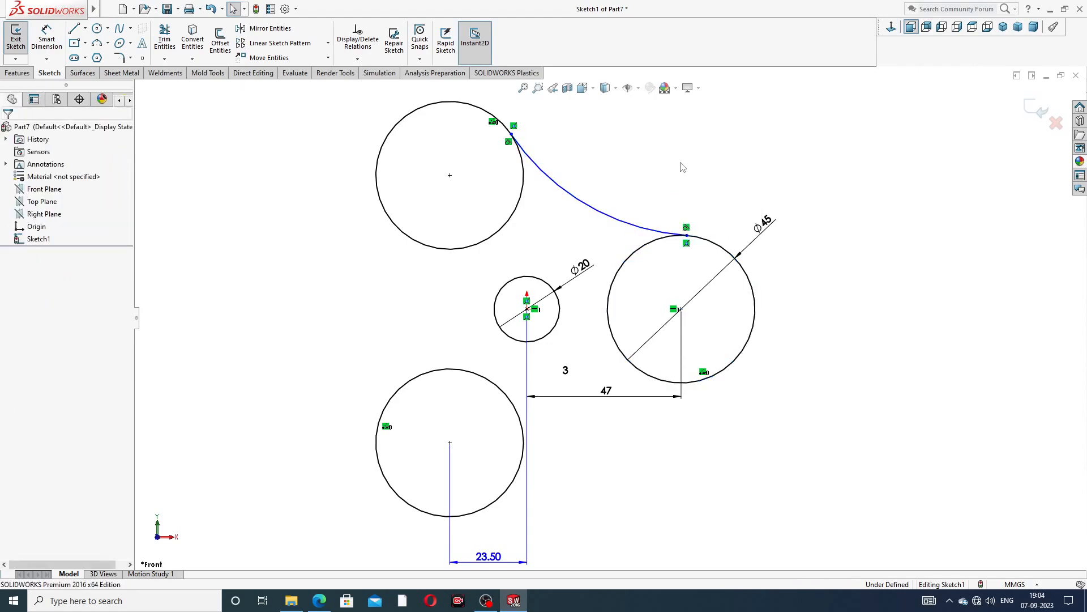
# Step: Dimension the connecting arc's radius as 22.50 mm
pyautogui.click(47, 38)
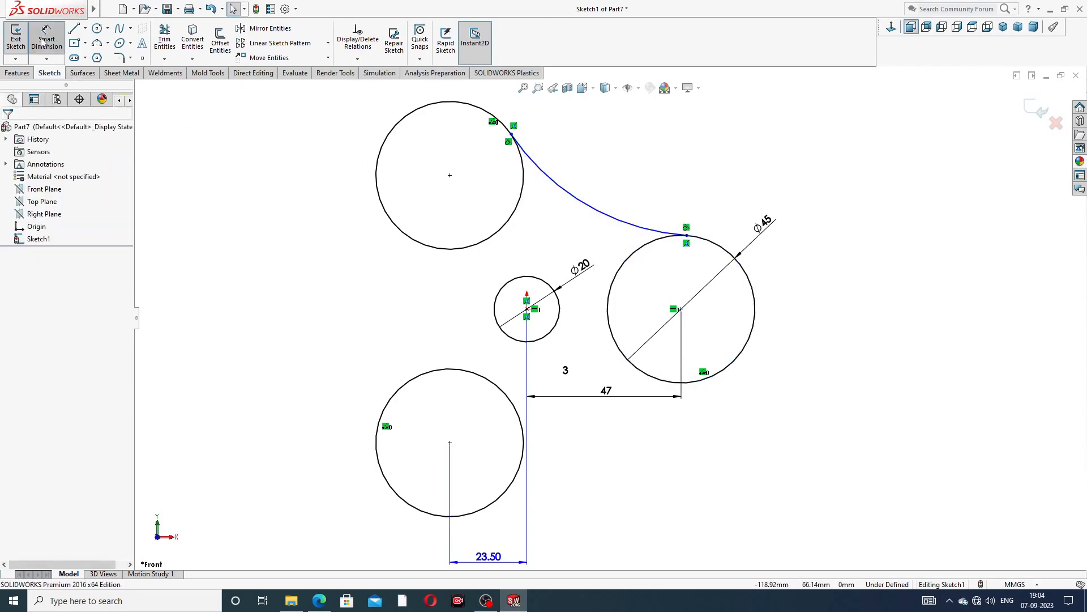
pyautogui.click(555, 186)
pyautogui.click(625, 177)
pyautogui.write('22.')
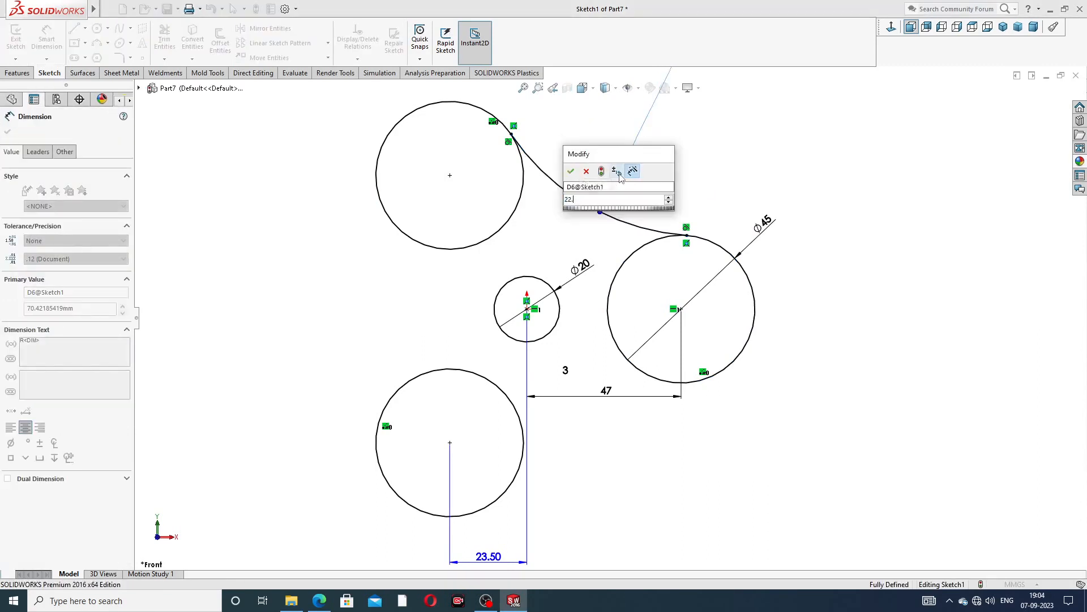
pyautogui.write('45')
pyautogui.press('Return')
pyautogui.click(698, 181)
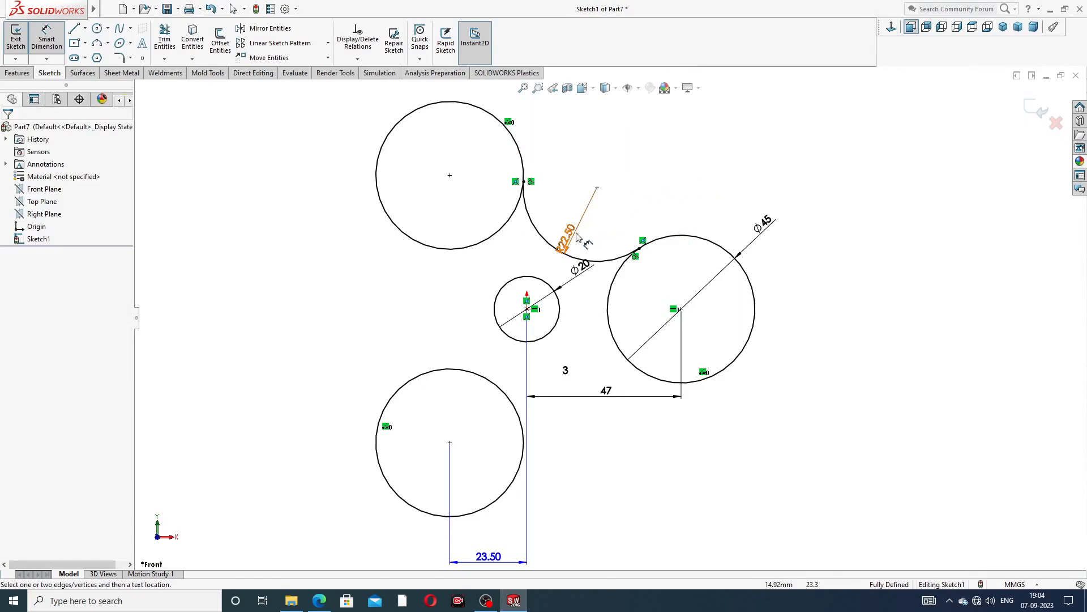
# Step: Reposition the arc's radius dimension inside the arc and lower the 20 mm circle's diameter dimension clear of the arc
pyautogui.moveTo(573, 232); pyautogui.dragTo(574, 199)
pyautogui.click(664, 167)
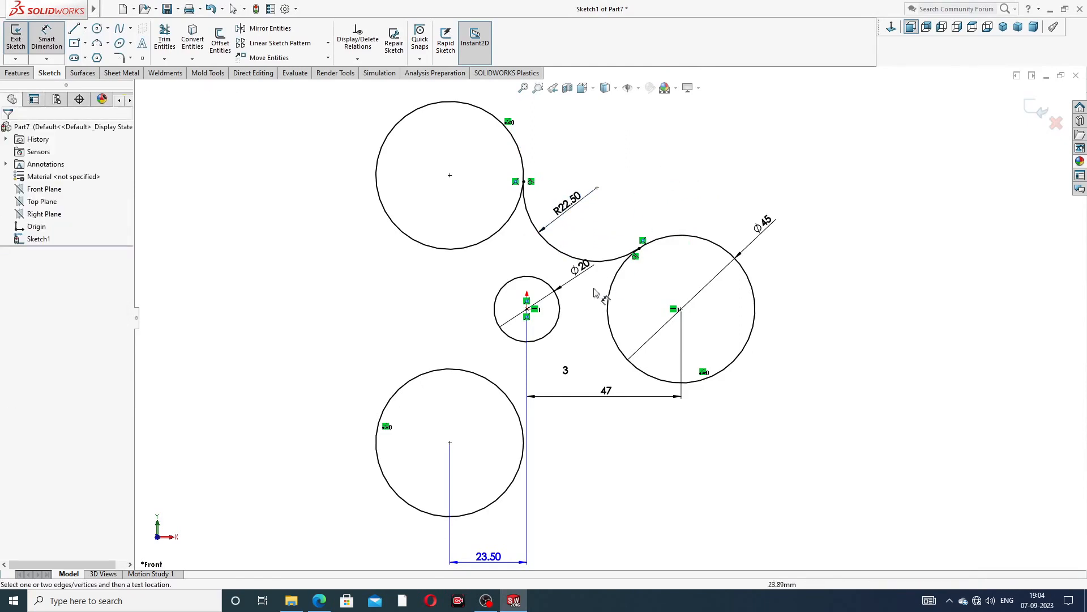
pyautogui.moveTo(581, 267); pyautogui.dragTo(583, 291)
pyautogui.click(685, 197)
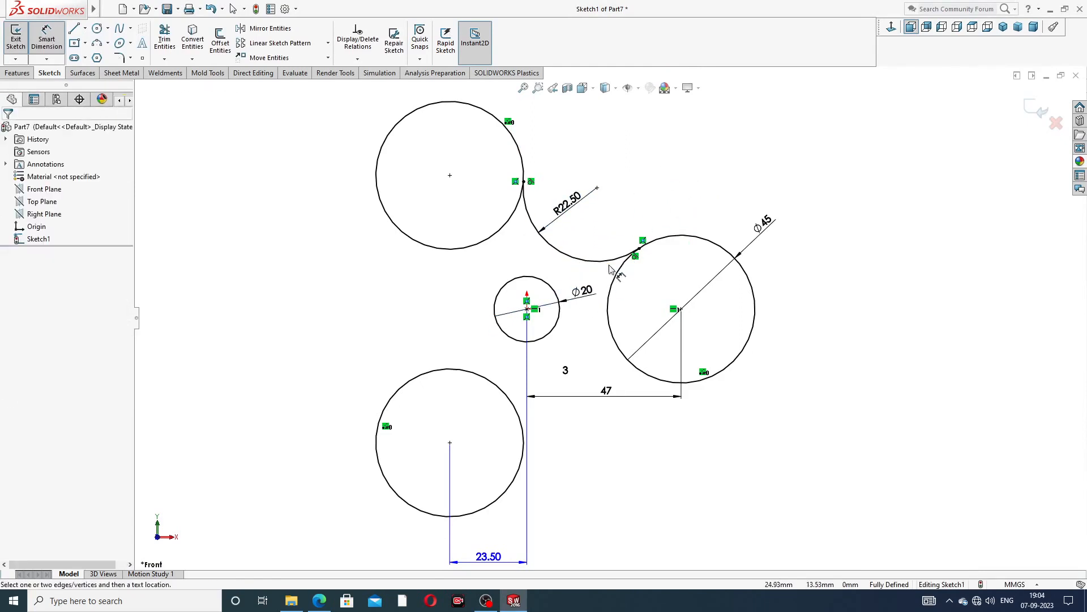
pyautogui.press('f')
pyautogui.rightClick(868, 138)
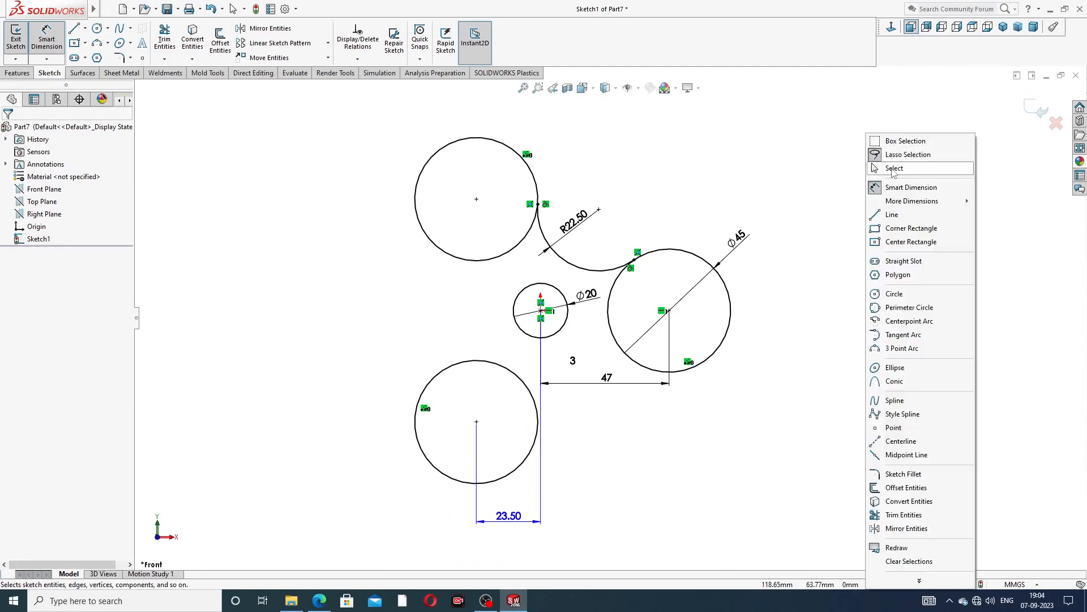
pyautogui.click(895, 168)
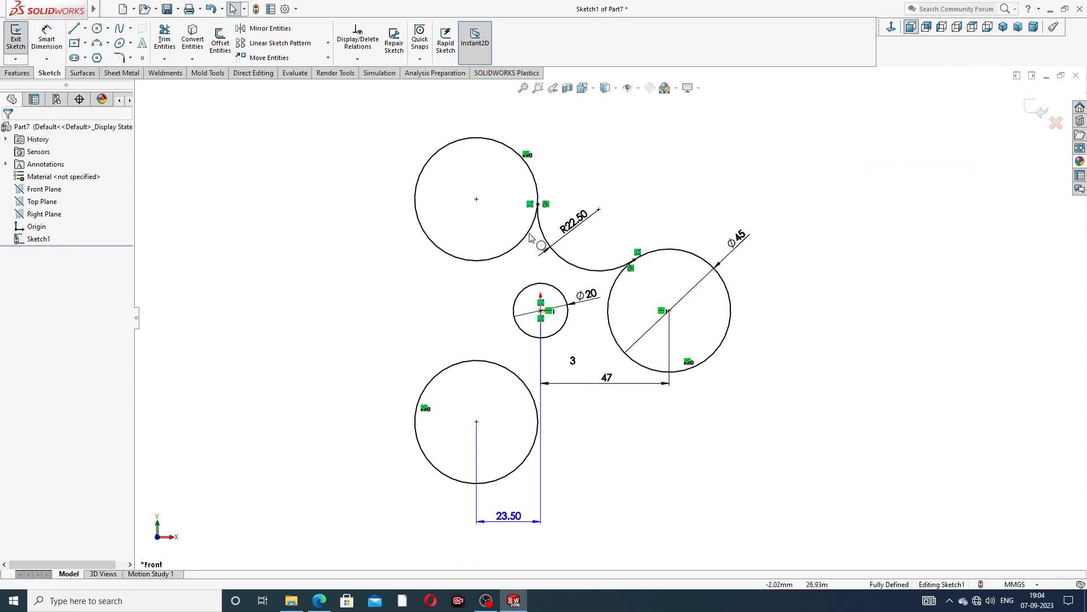
# Step: Circularly pattern the 22.50 mm radius arc about the origin with 3 equally spaced instances over 360 degrees
pyautogui.click(358, 59)
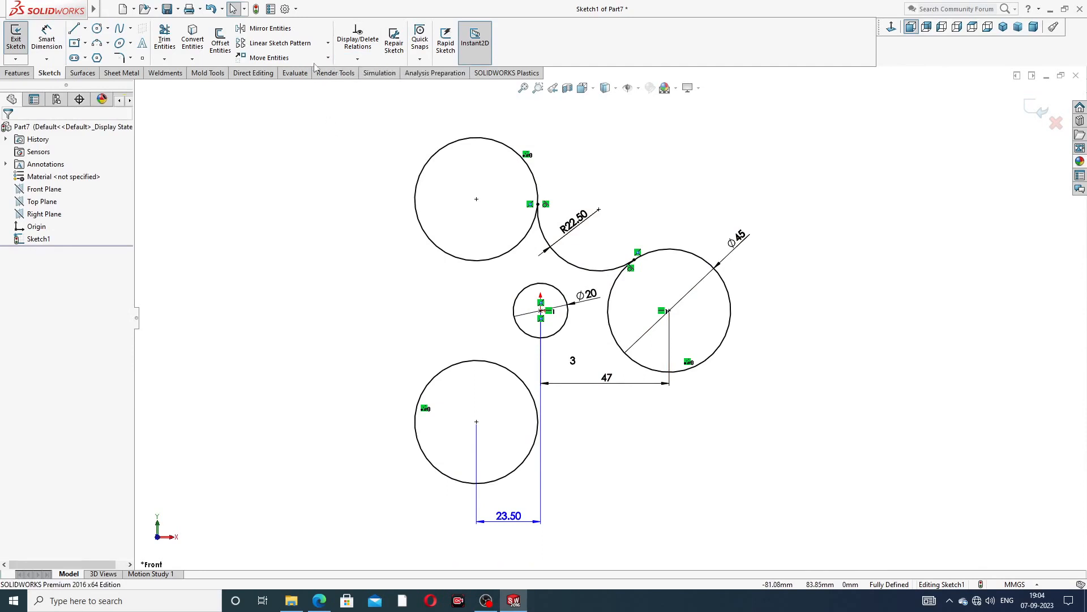
pyautogui.click(328, 43)
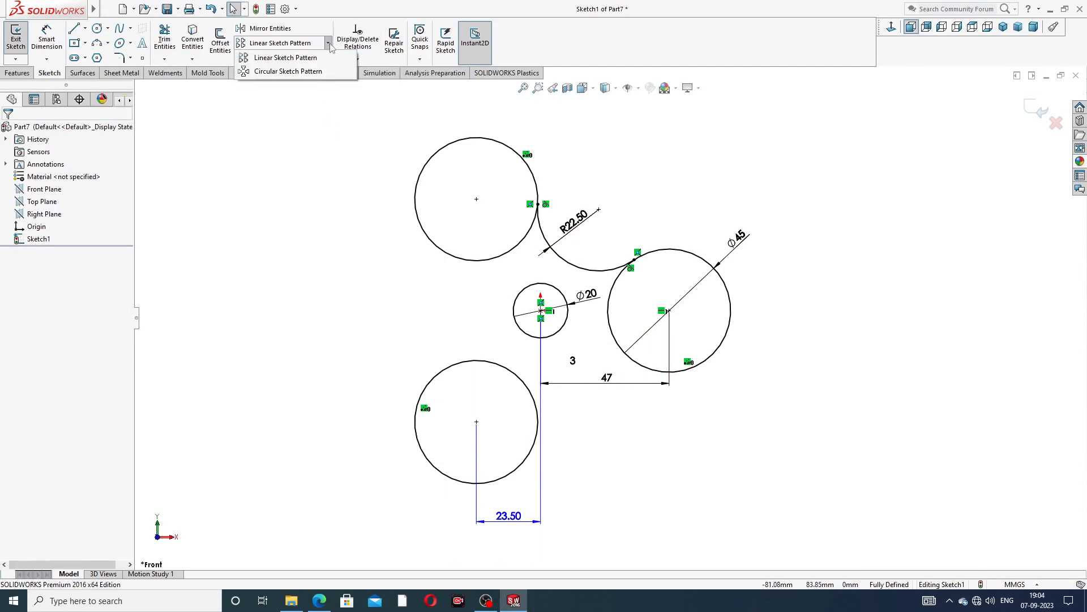
pyautogui.click(321, 72)
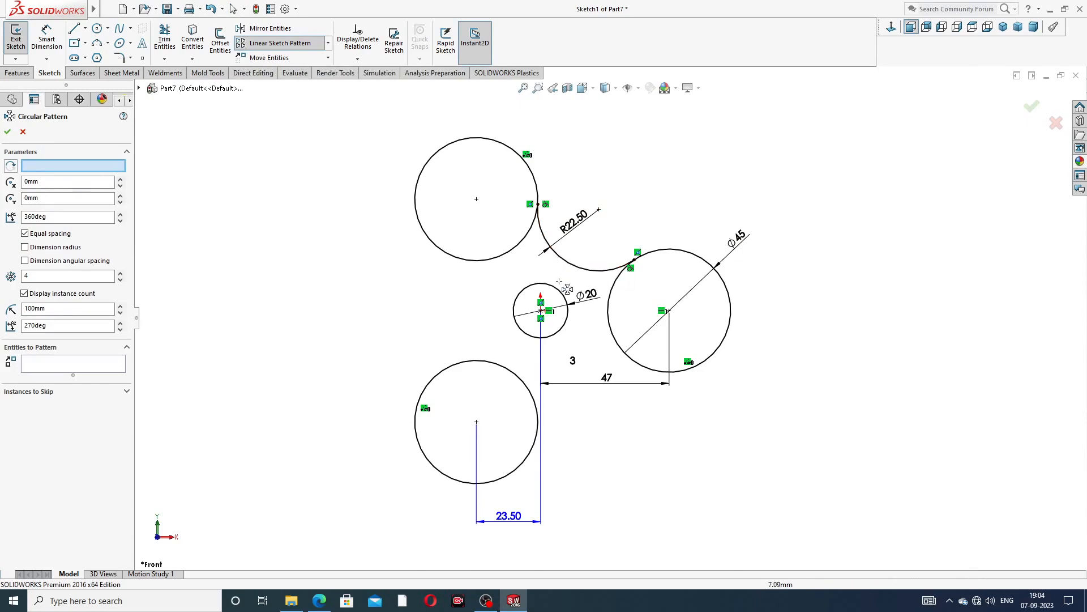
pyautogui.click(541, 311)
pyautogui.click(598, 271)
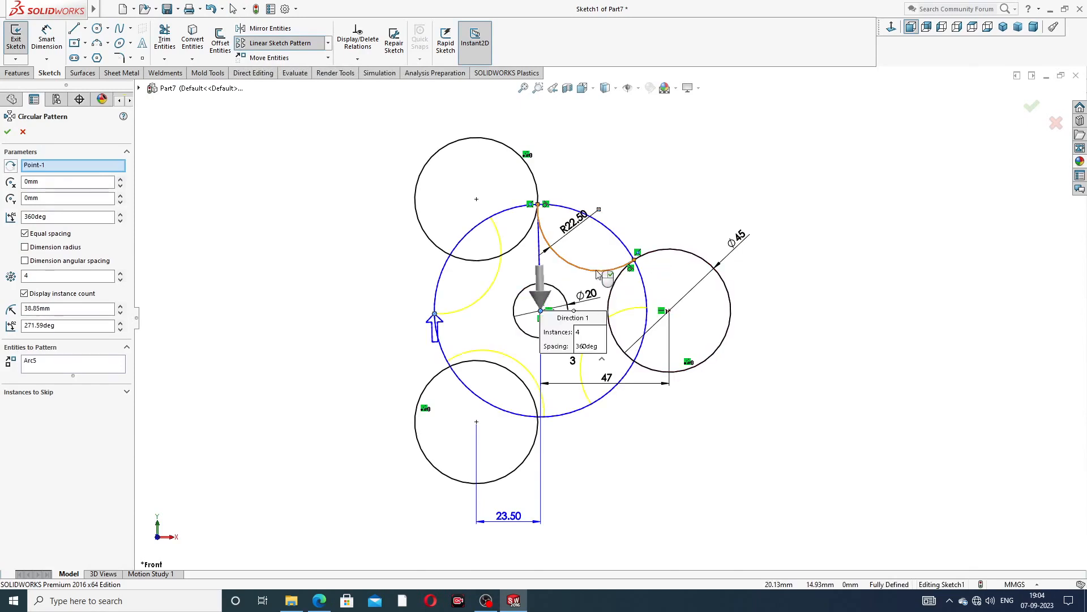
pyautogui.click(121, 279)
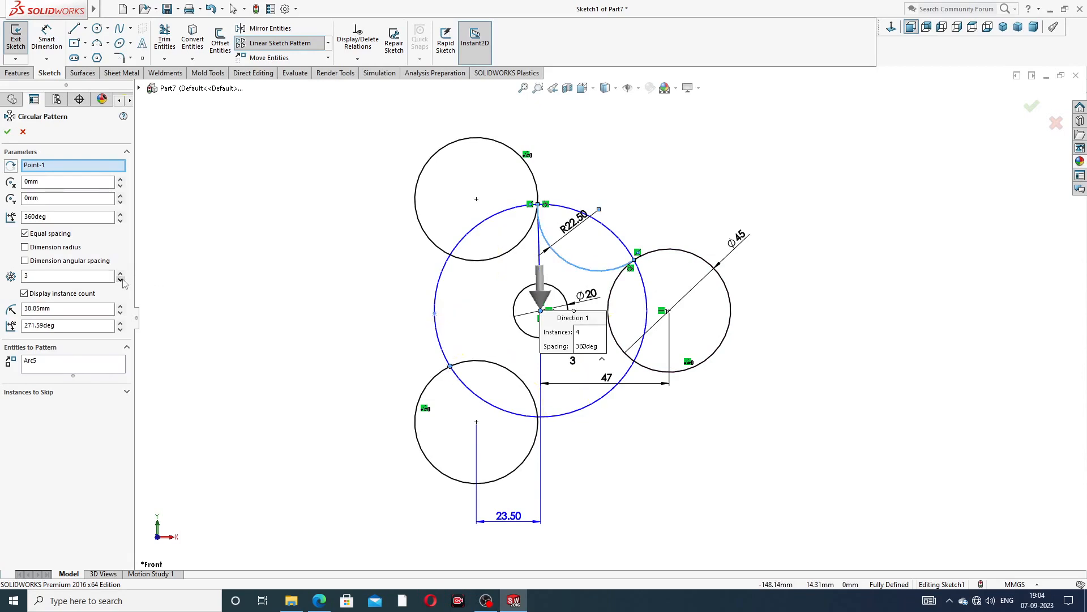
pyautogui.click(121, 280)
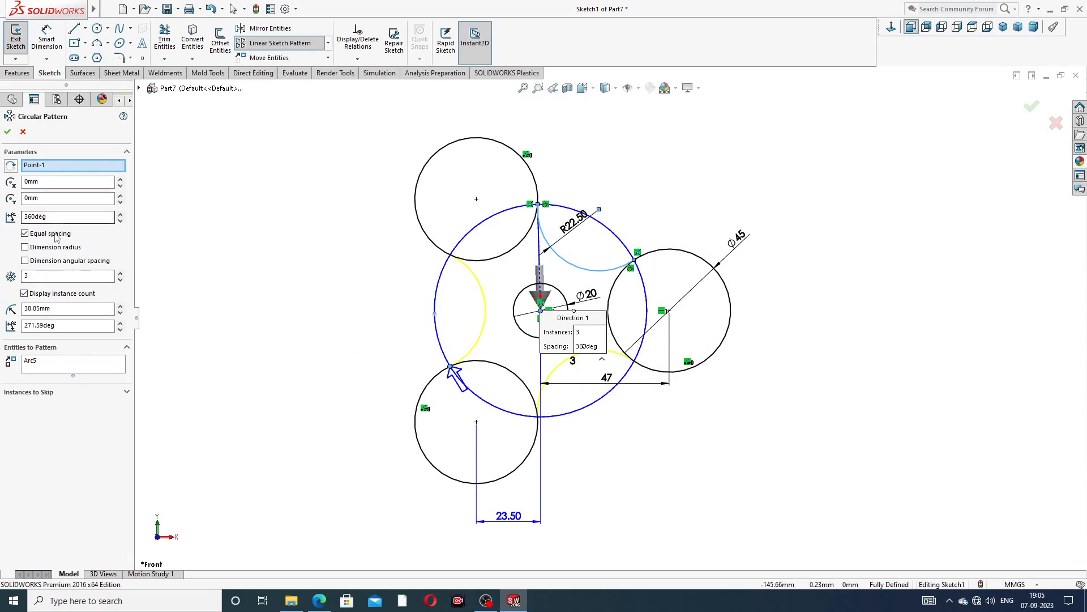
pyautogui.click(8, 131)
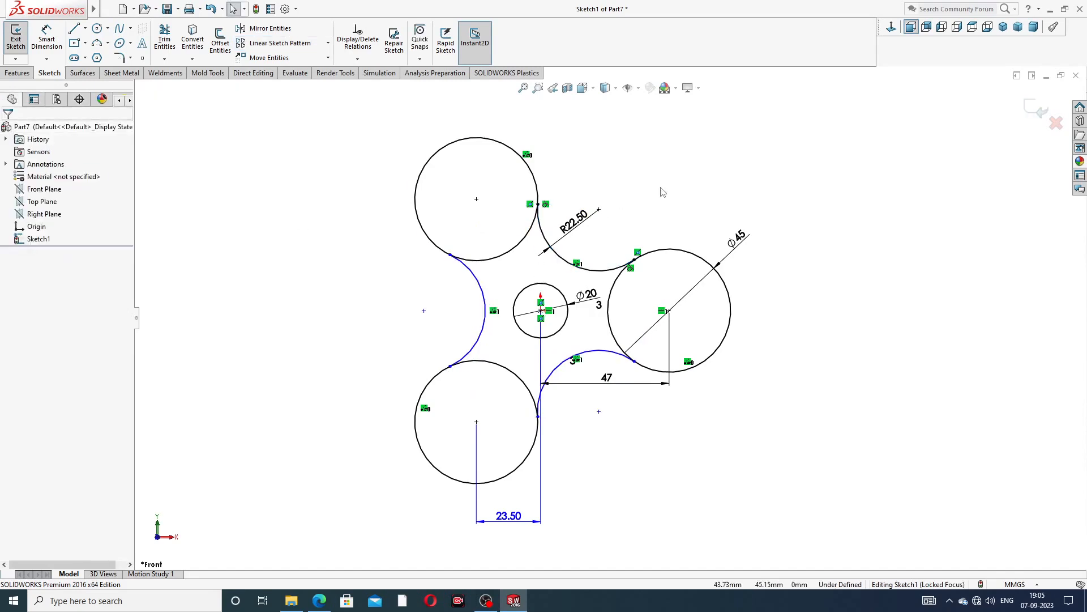
# Step: Fully define the two under-defined patterned arcs with automatically calculated relations and dimensions, limiting the calculation to those selected entities
pyautogui.click(357, 59)
pyautogui.click(373, 101)
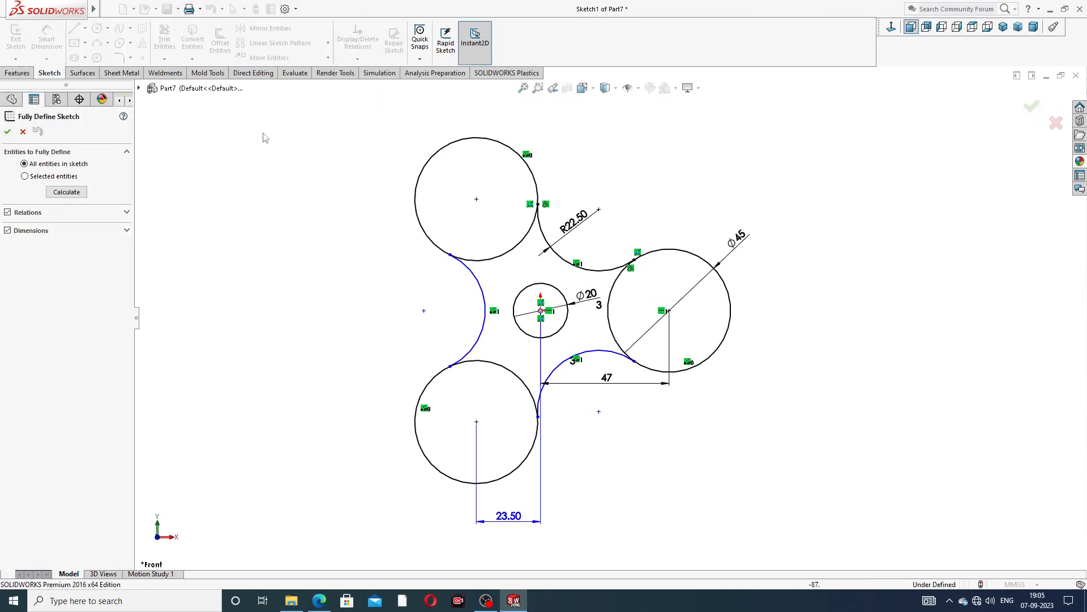
pyautogui.click(53, 178)
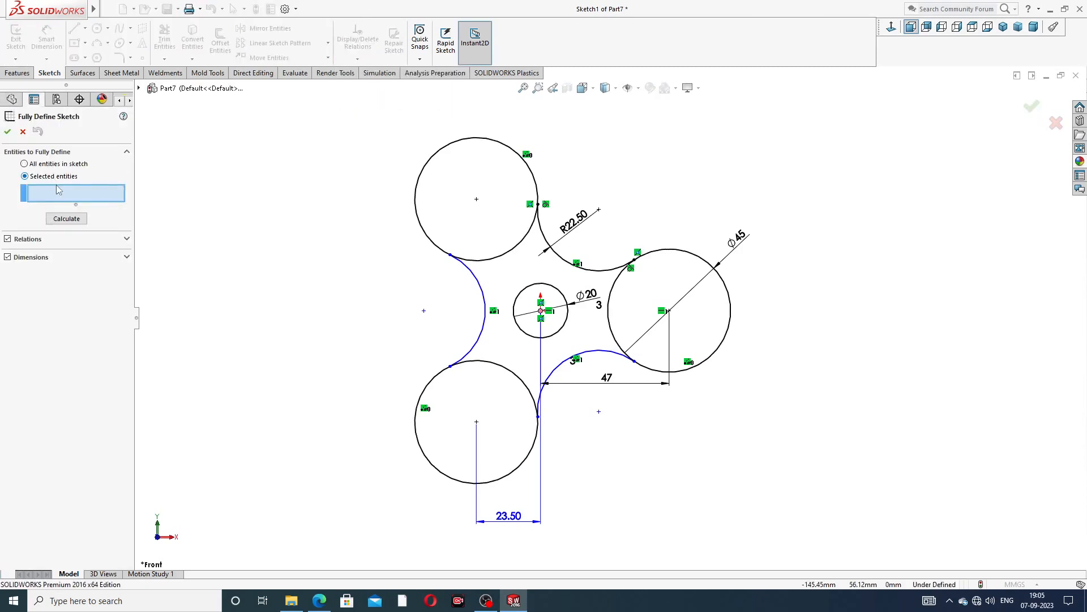
pyautogui.click(485, 303)
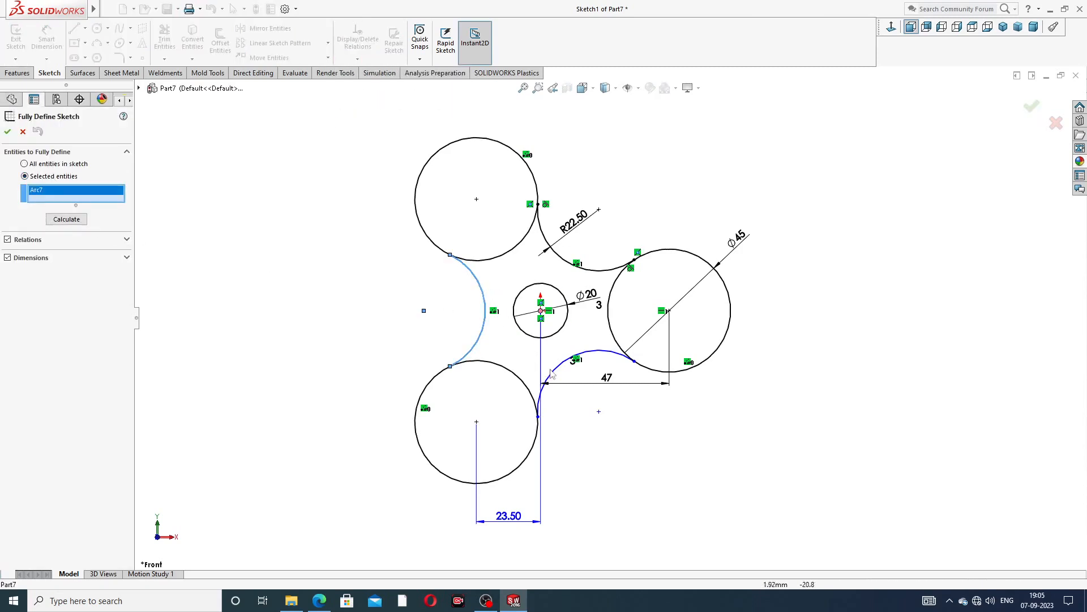
pyautogui.click(554, 373)
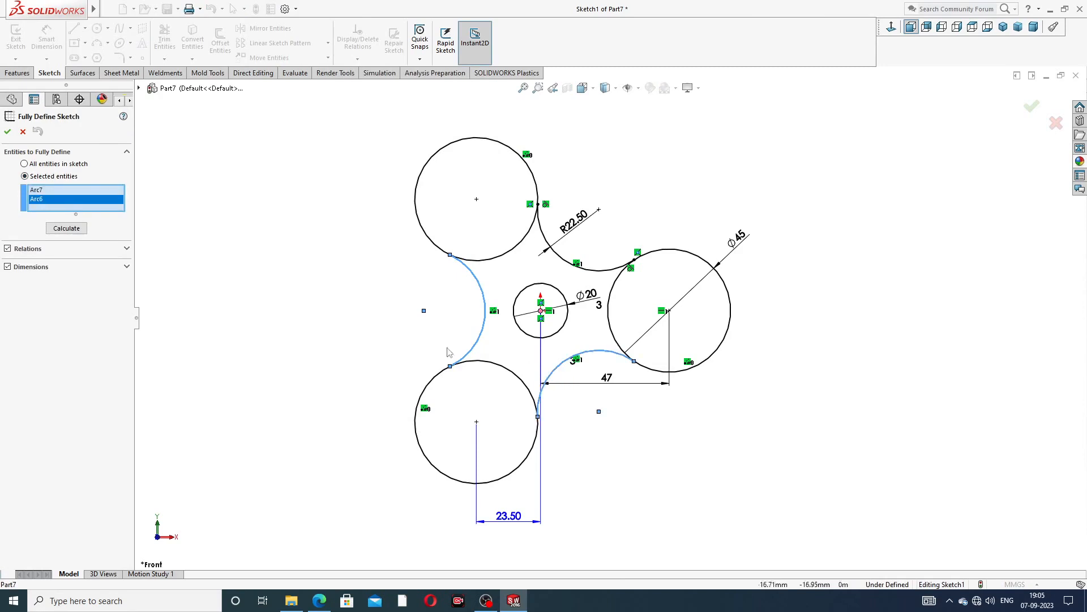
pyautogui.click(66, 228)
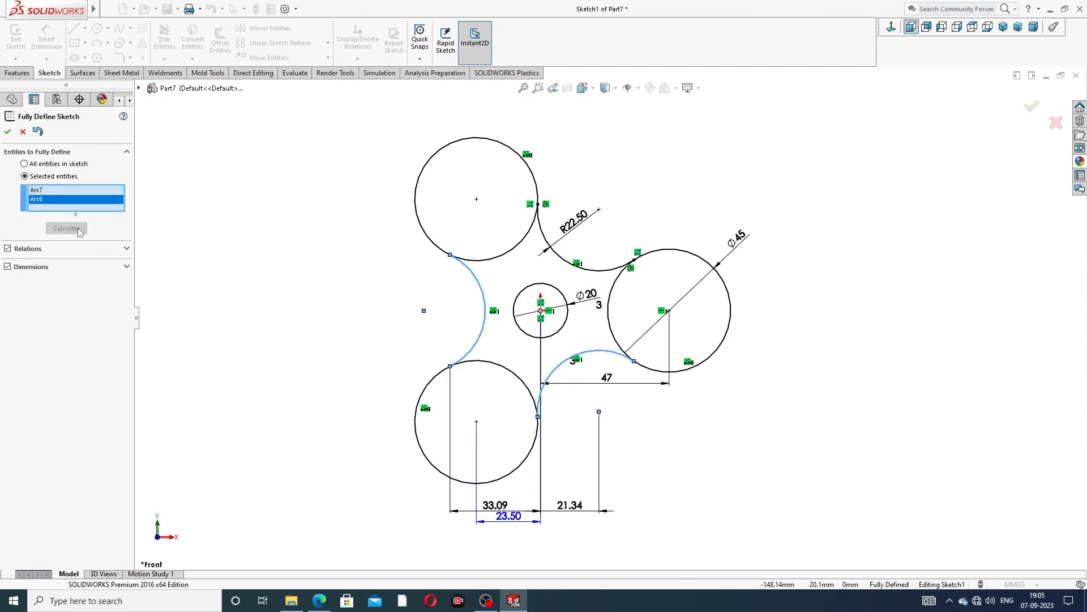
pyautogui.click(7, 132)
# Step: Space out the 33.09, 21.34 and 23.50 mm horizontal dimensions below the lobe profile so they no longer crowd each other
pyautogui.moveTo(571, 506); pyautogui.dragTo(575, 514)
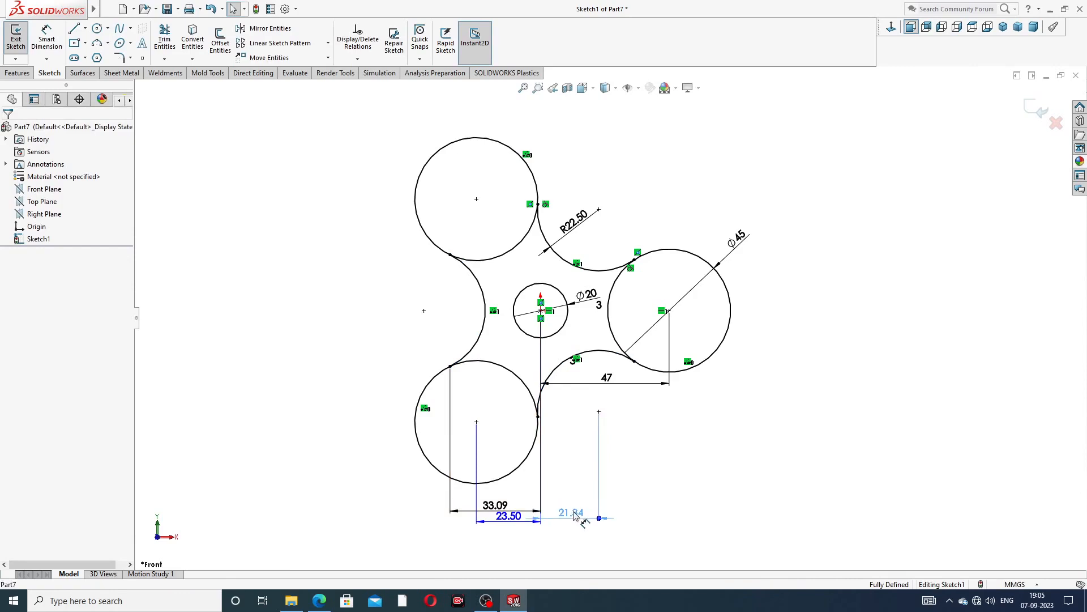
pyautogui.moveTo(501, 507); pyautogui.dragTo(502, 536)
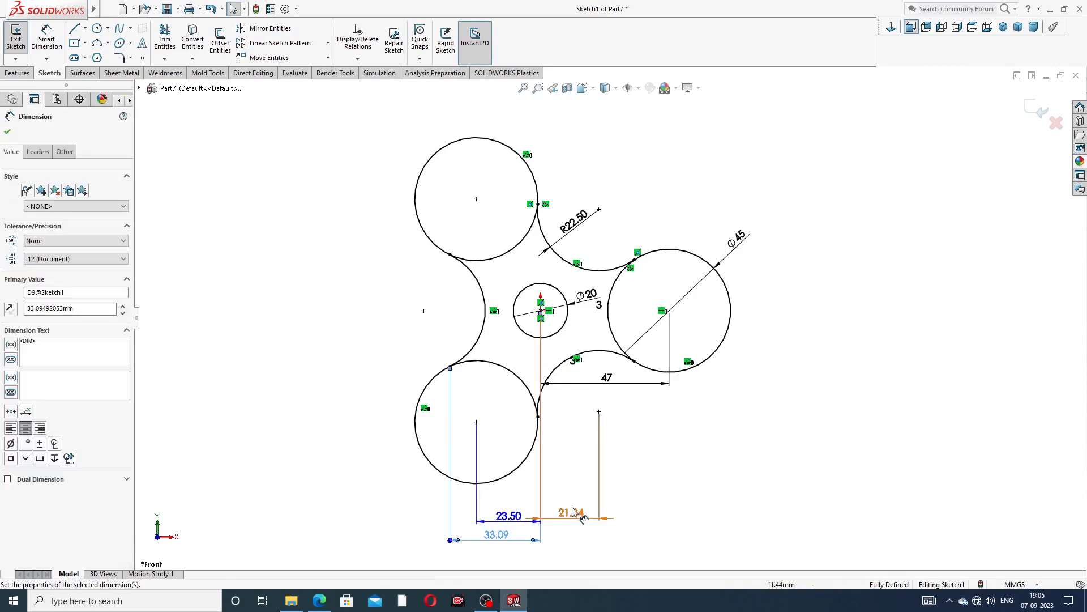
pyautogui.scroll(3, 577, 495)
pyautogui.scroll(-1, 547, 443)
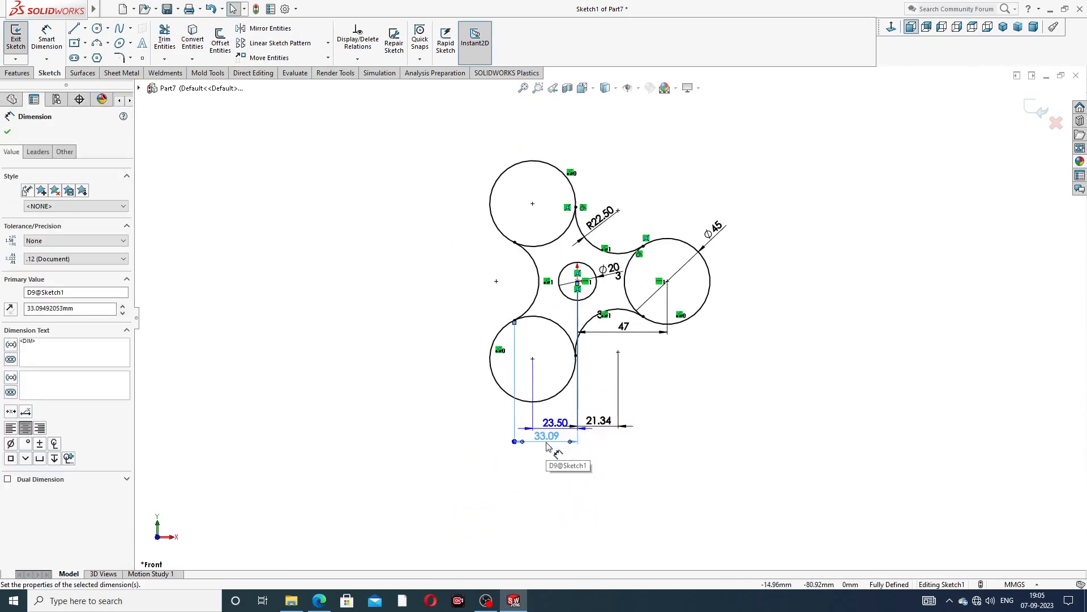
pyautogui.moveTo(599, 420)
pyautogui.mouseDown()
pyautogui.moveTo(604, 434)
pyautogui.moveTo(575, 416)
pyautogui.moveTo(542, 447)
pyautogui.mouseUp()
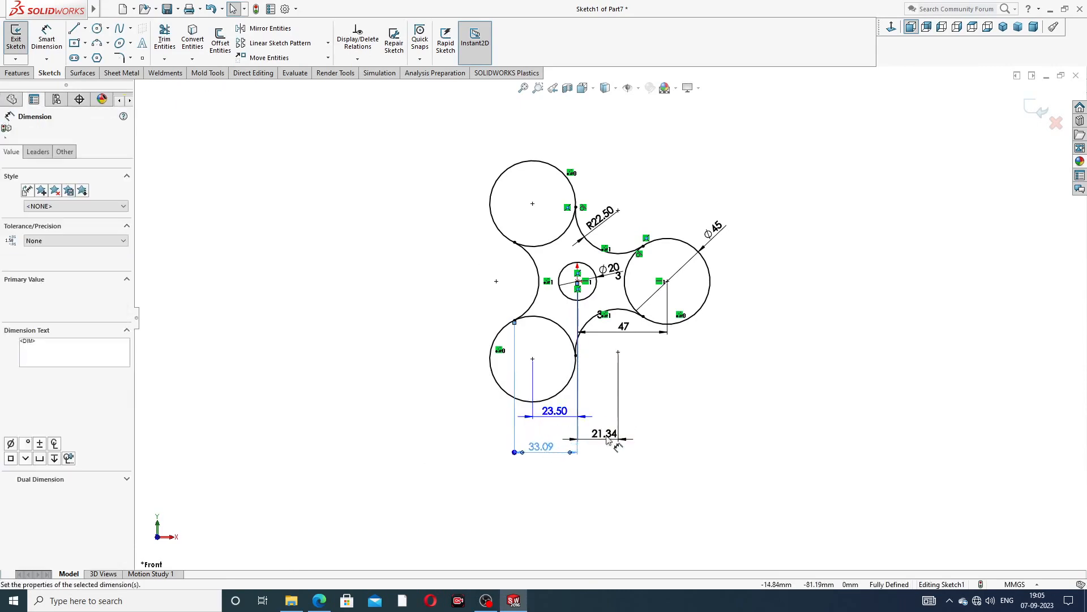
pyautogui.moveTo(607, 439); pyautogui.dragTo(616, 445)
pyautogui.click(675, 381)
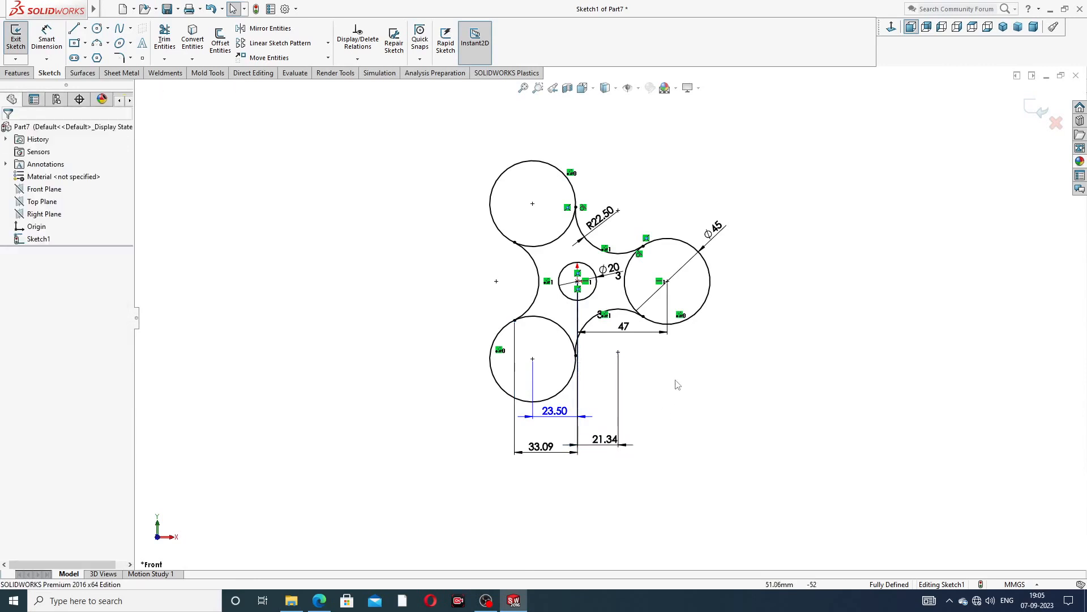
pyautogui.moveTo(555, 411); pyautogui.dragTo(555, 422)
pyautogui.click(708, 401)
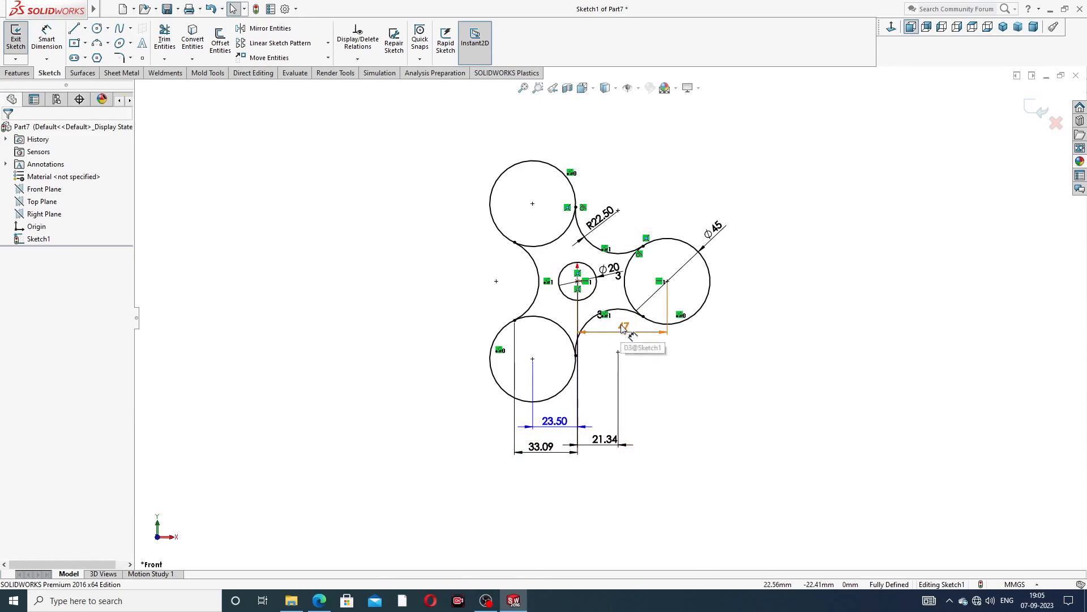
# Step: Lower the 47 mm dimension slightly and move the 20 mm circle's diameter dimension outside the profile, beyond the R22.50 arc
pyautogui.moveTo(623, 329); pyautogui.dragTo(642, 339)
pyautogui.scroll(-1, 596, 240)
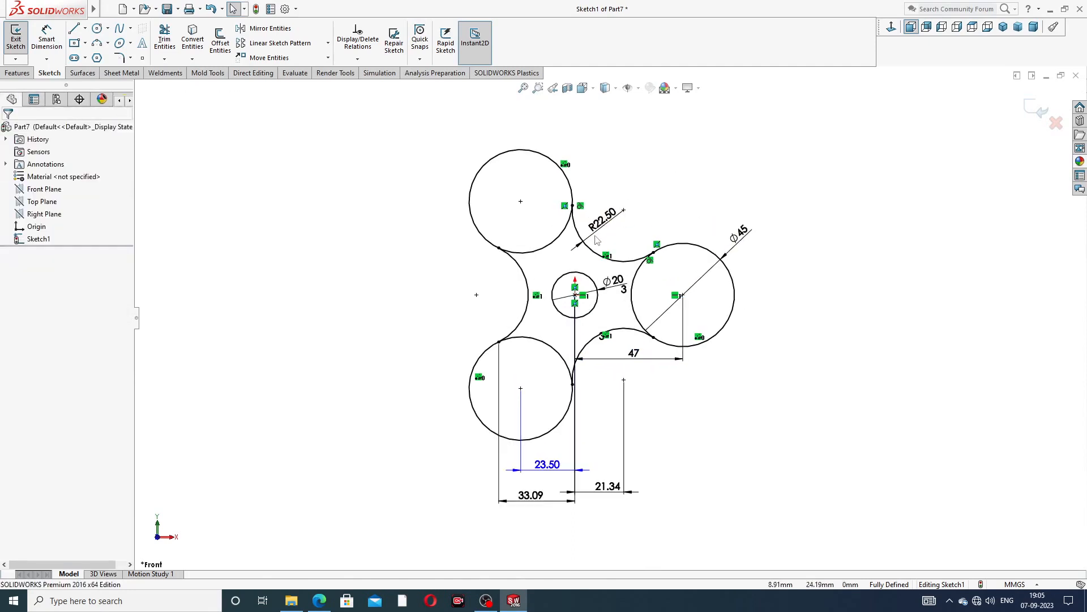
pyautogui.moveTo(616, 285); pyautogui.dragTo(656, 202)
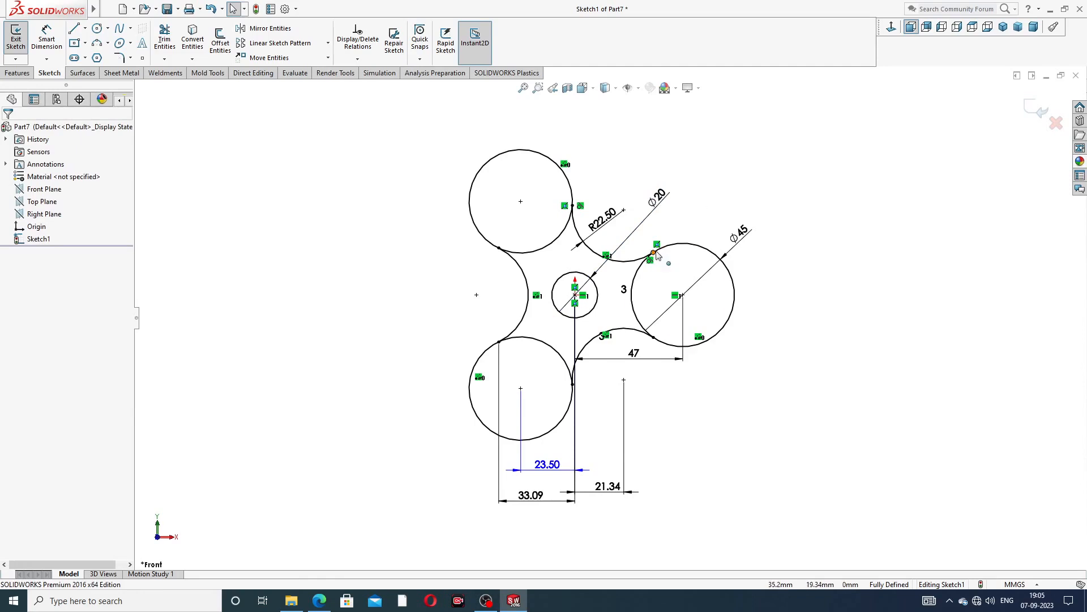
pyautogui.scroll(1, 531, 247)
# Step: Extrude the central web and all three lobe regions as a blind boss 150 mm deep, leaving the 20 mm bore open
pyautogui.click(17, 73)
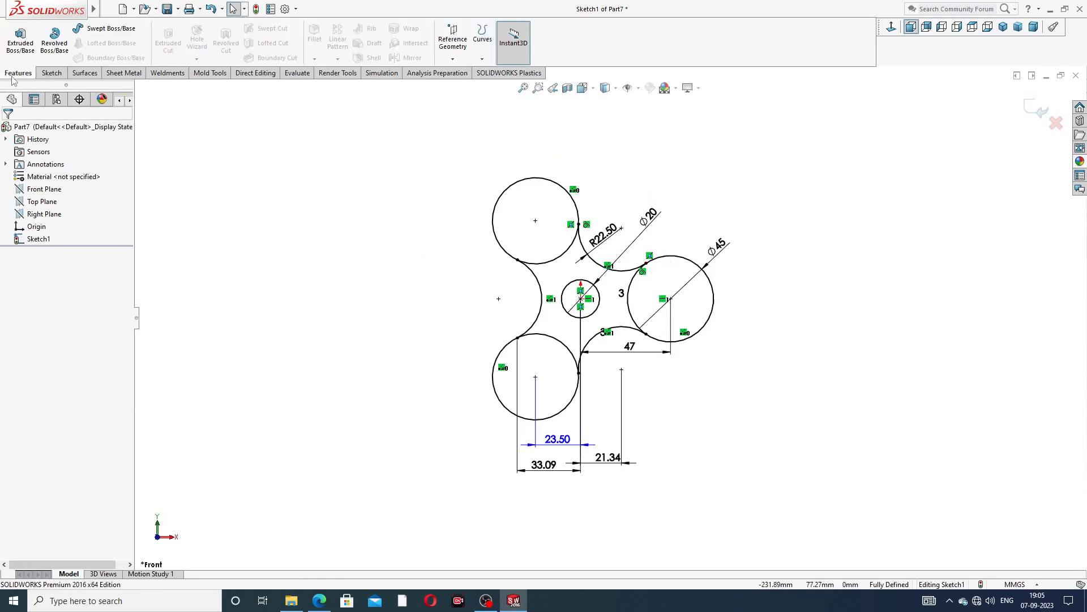
pyautogui.click(20, 39)
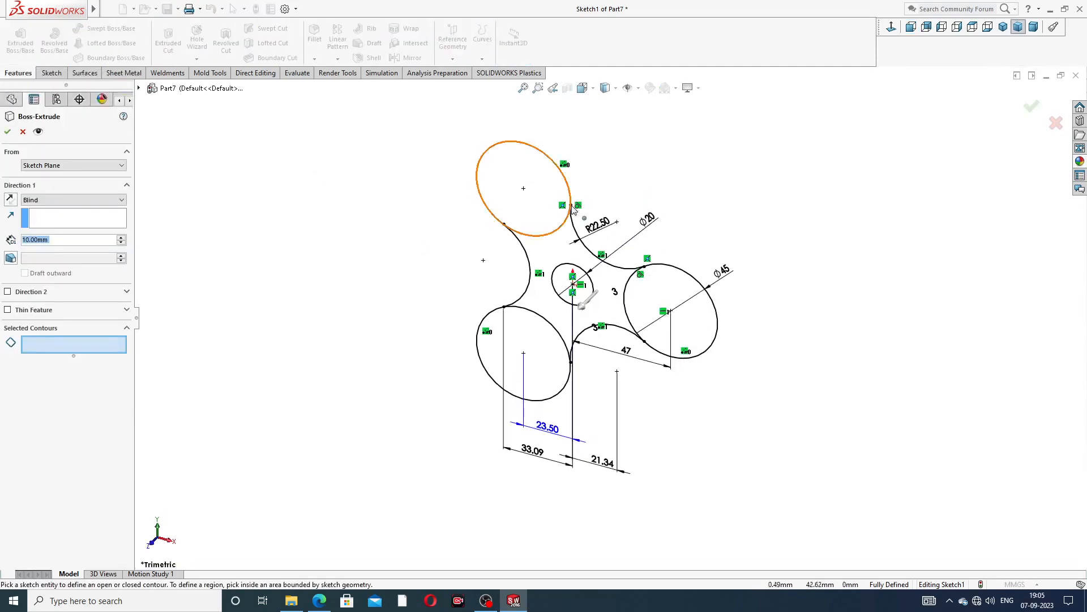
pyautogui.click(572, 247)
pyautogui.click(558, 221)
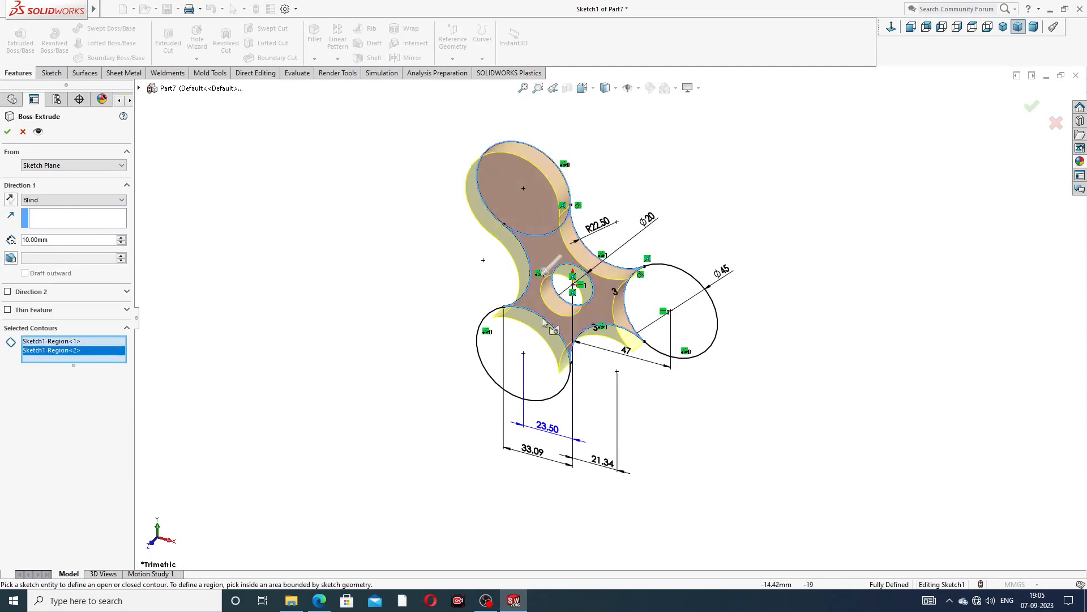
pyautogui.click(540, 348)
pyautogui.click(678, 304)
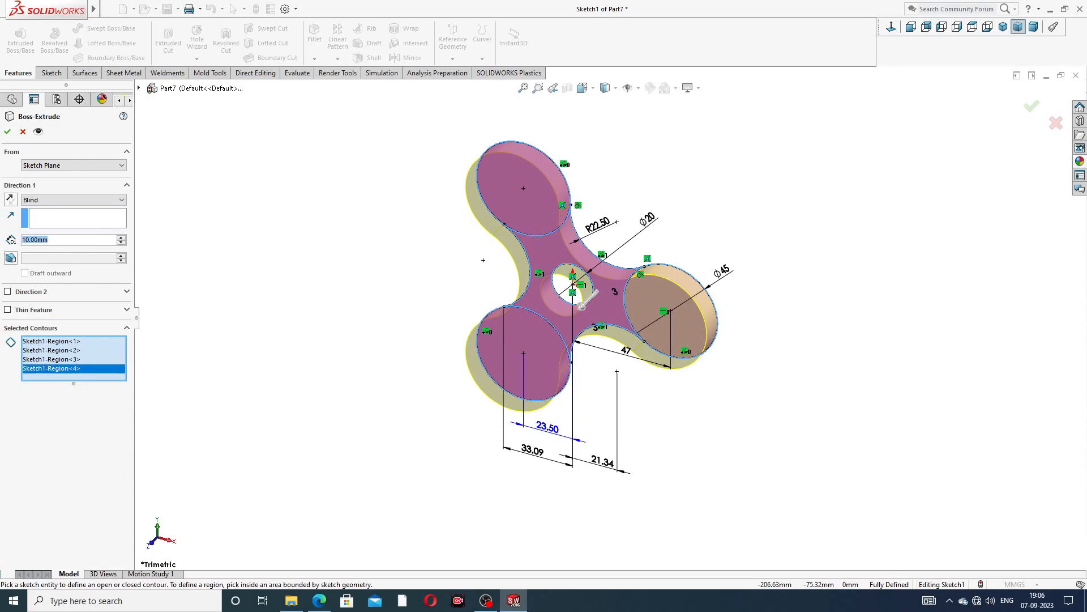
pyautogui.write('150')
pyautogui.press('Return')
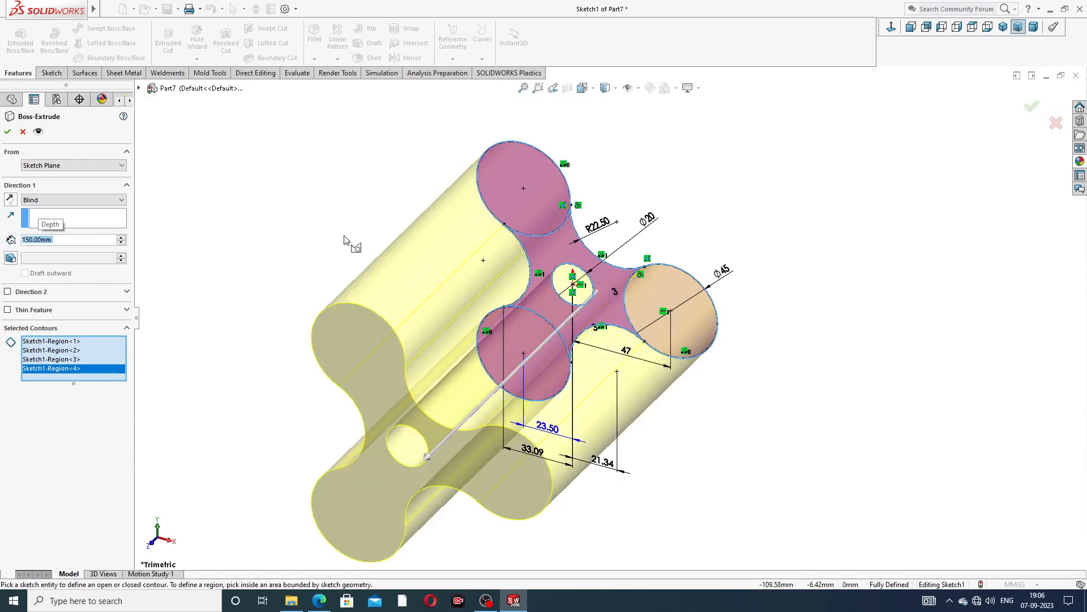
pyautogui.moveTo(491, 335)
pyautogui.mouseDown(button='middle')
pyautogui.moveTo(487, 356)
pyautogui.moveTo(503, 352)
pyautogui.mouseUp(button='middle')
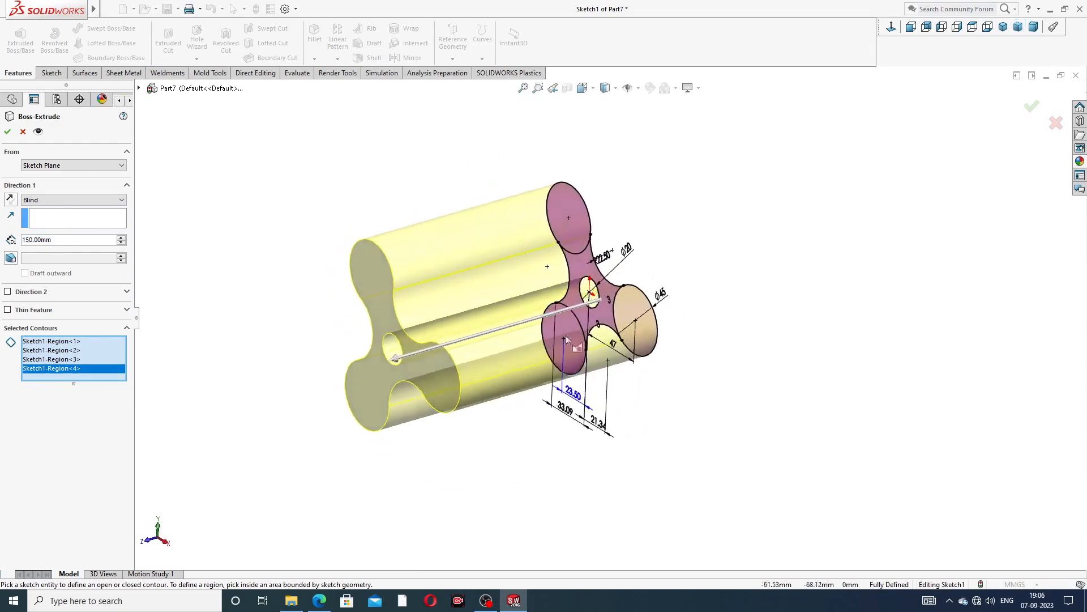
pyautogui.click(1003, 28)
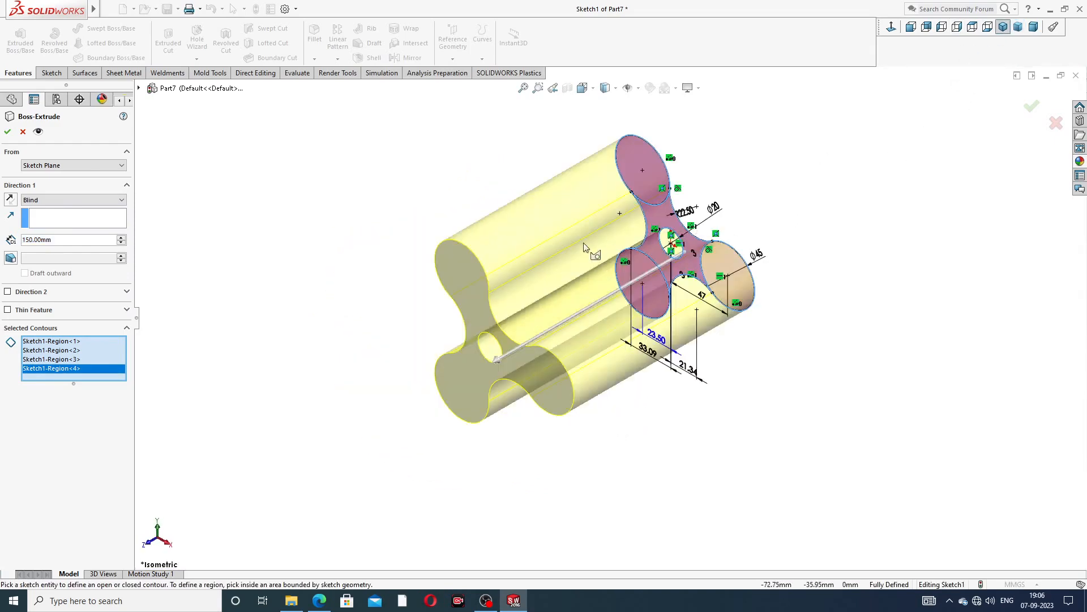
pyautogui.click(9, 133)
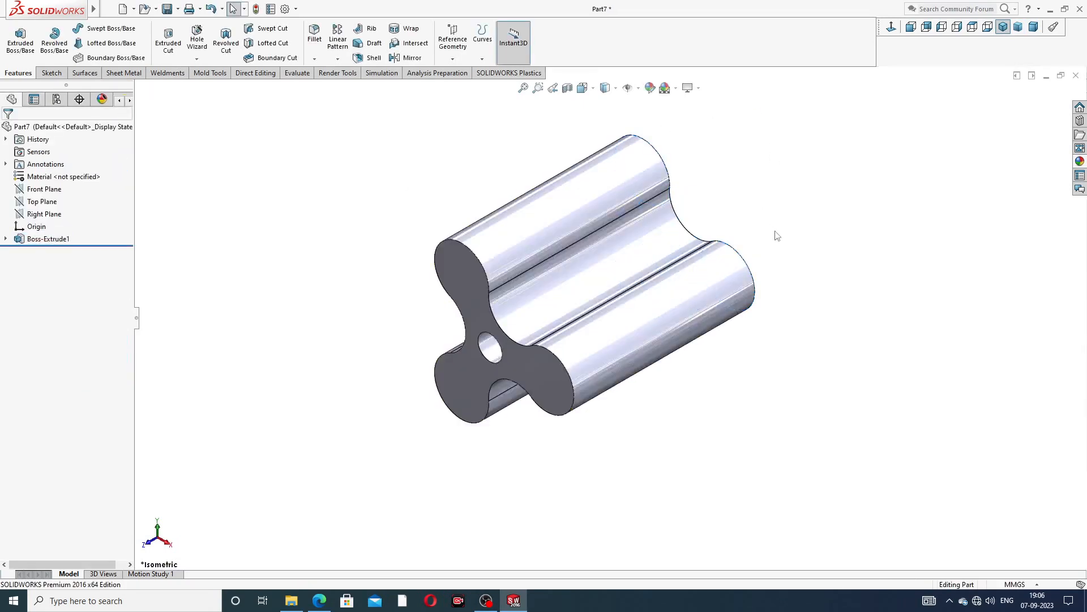
# Step: Start a sketch on the impeller's three-lobed end face opposite the original sketch plane
pyautogui.moveTo(777, 235); pyautogui.dragTo(661, 223, button='middle')
pyautogui.moveTo(510, 304); pyautogui.dragTo(475, 253, button='middle')
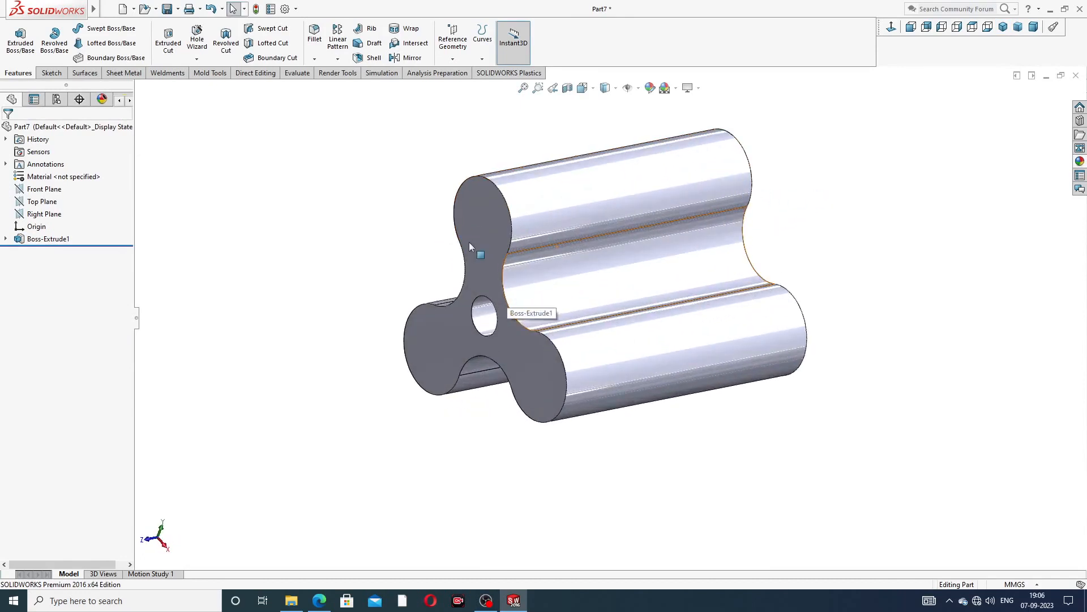
pyautogui.click(494, 264)
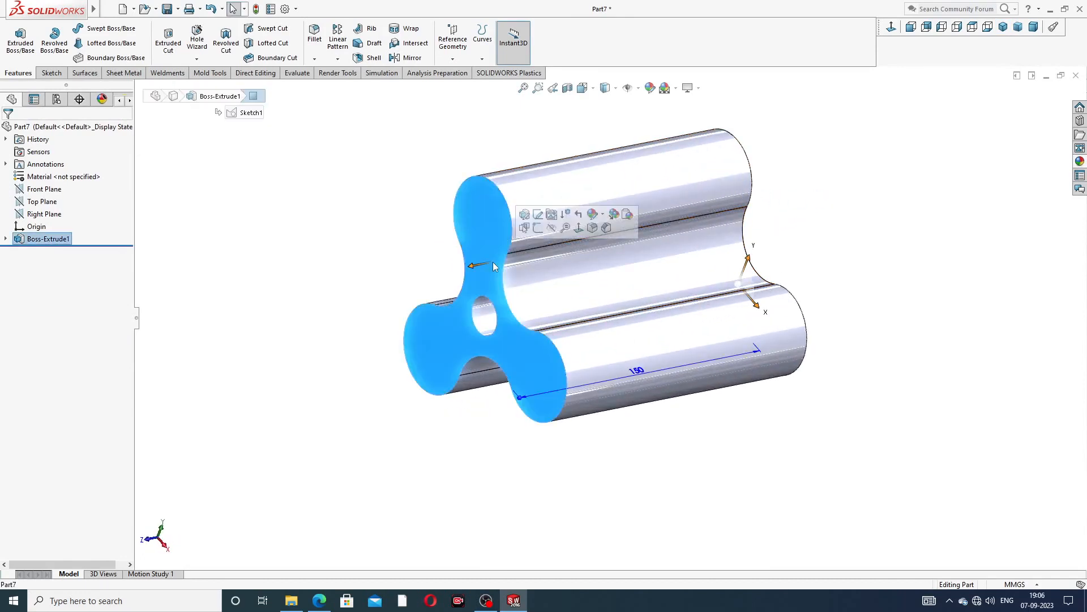
pyautogui.click(539, 228)
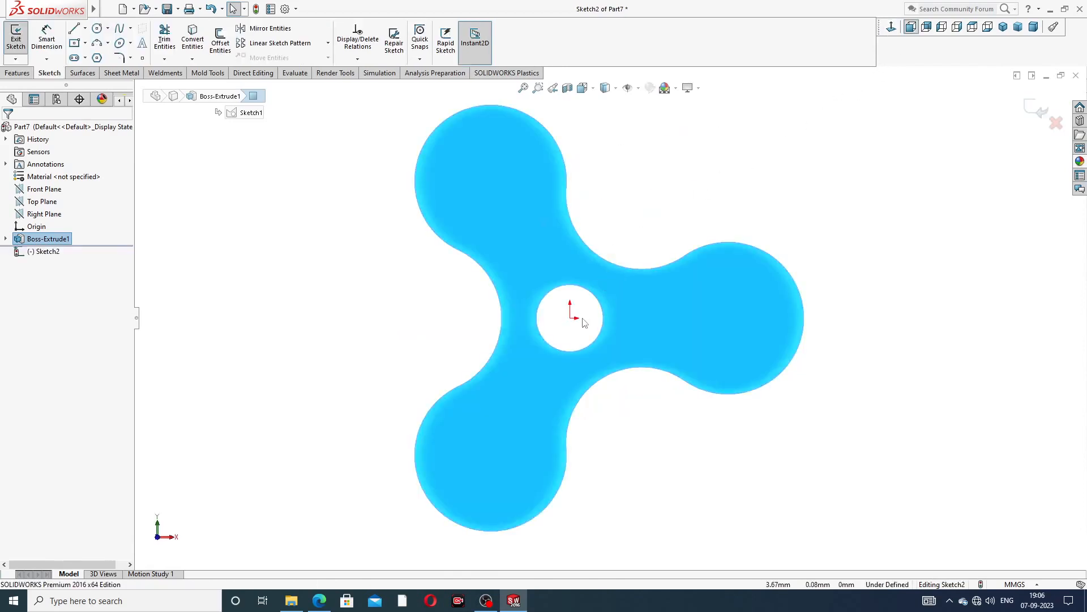
# Step: Sketch a center rectangle about 5.8 by 5.9 mm centred on the bore edge on the side facing the horizontal lobe
pyautogui.scroll(-2, 584, 322)
pyautogui.click(85, 44)
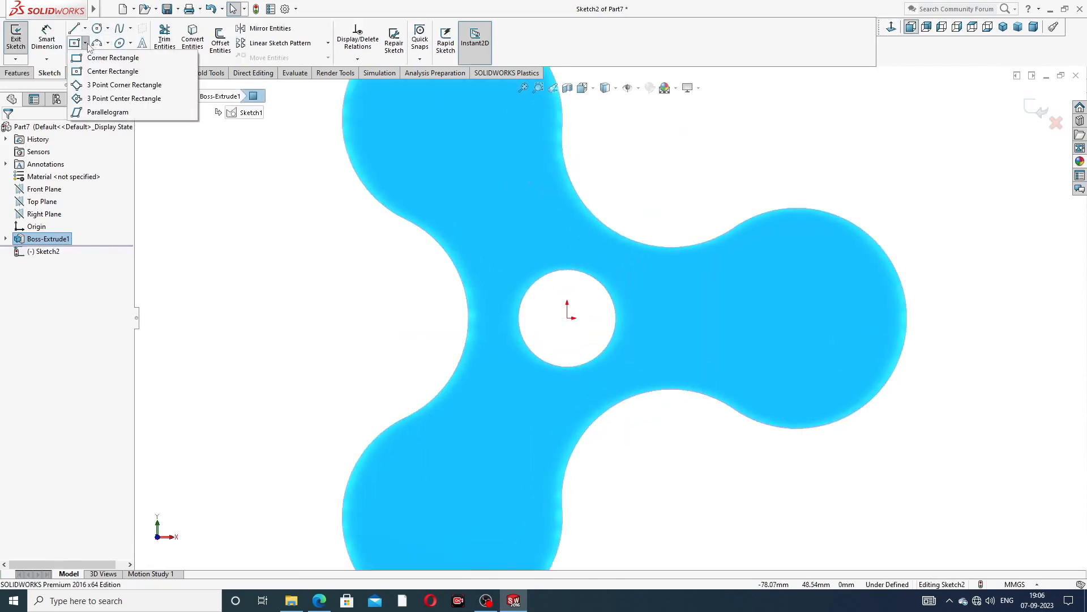
pyautogui.click(114, 77)
pyautogui.scroll(-3, 572, 320)
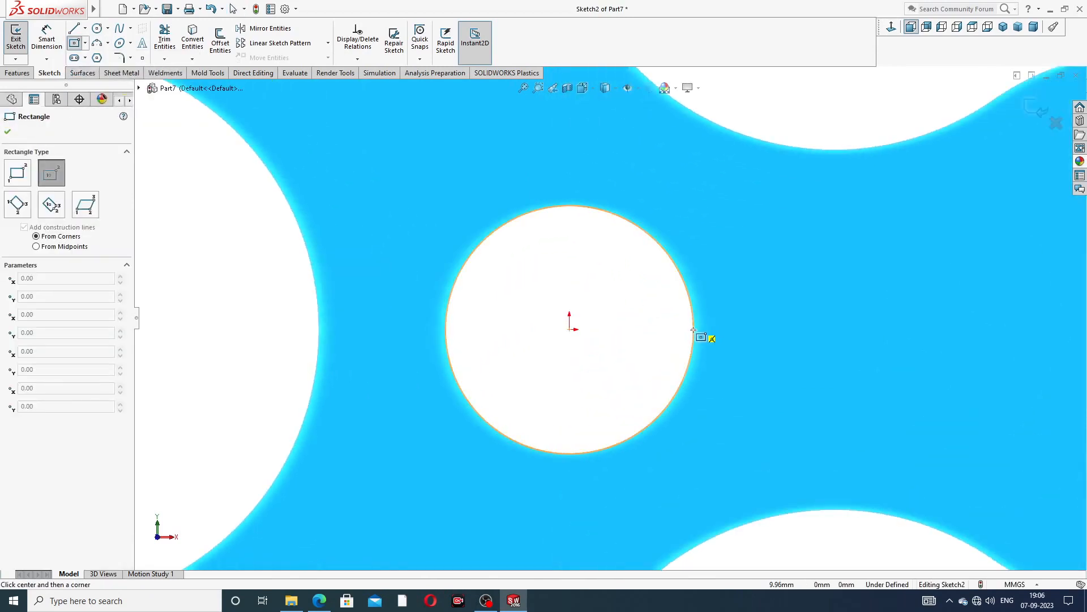
pyautogui.click(694, 329)
pyautogui.click(729, 293)
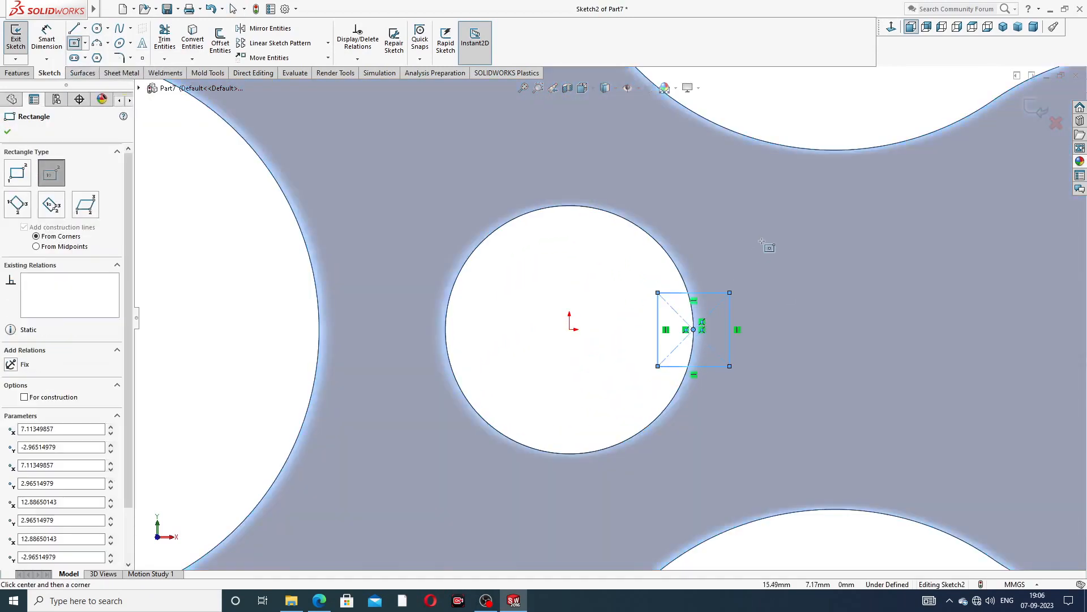
pyautogui.rightClick(768, 243)
pyautogui.click(795, 251)
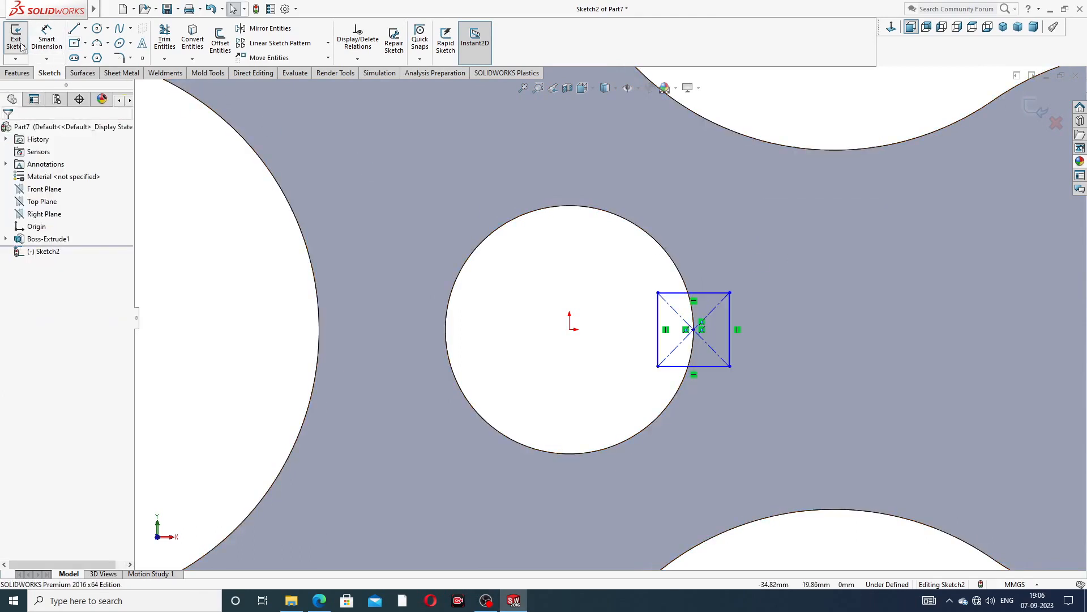
# Step: Dimension the keyway rectangle 4 mm wide and 4 mm high
pyautogui.click(46, 38)
pyautogui.click(720, 294)
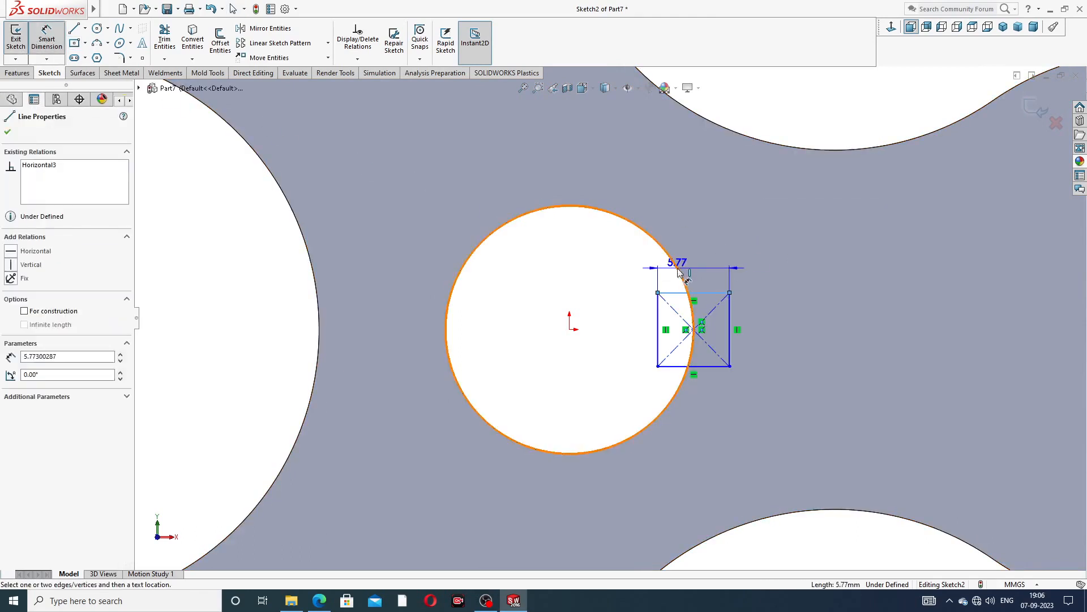
pyautogui.click(694, 265)
pyautogui.write('4')
pyautogui.press('Return')
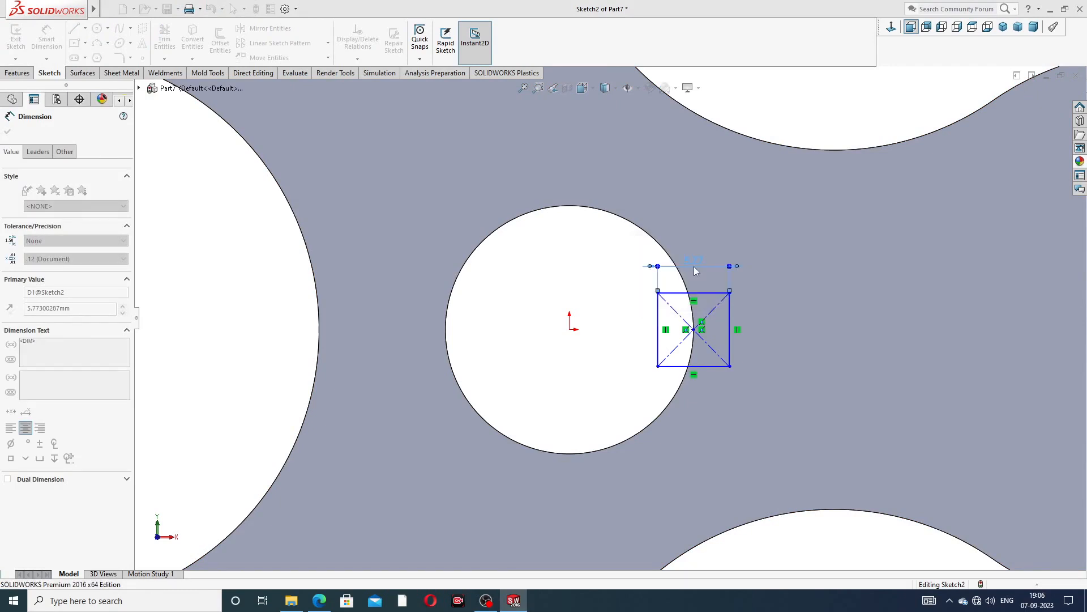
pyautogui.click(719, 315)
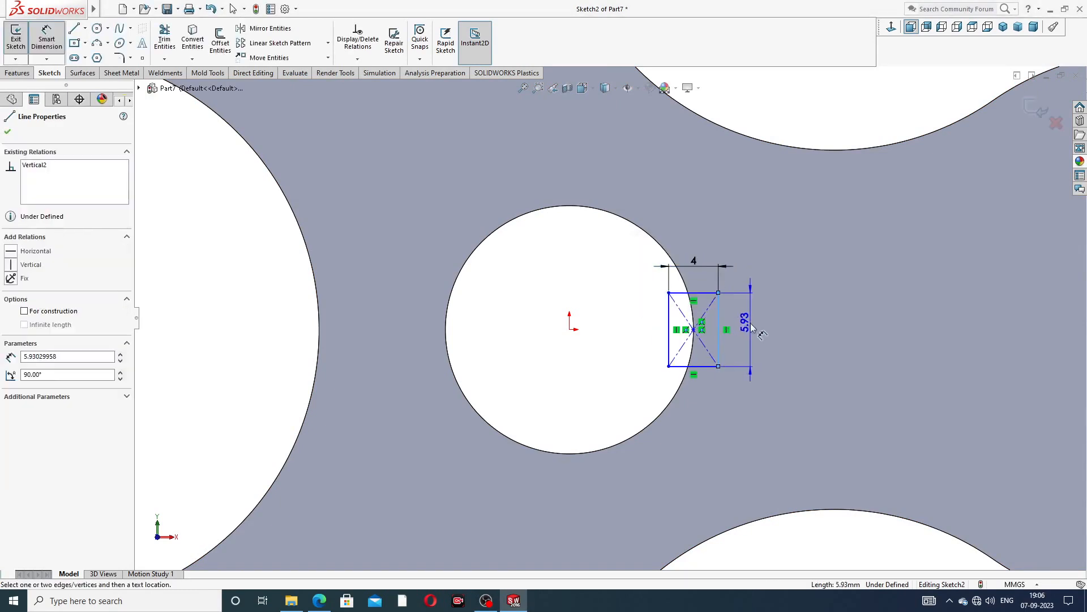
pyautogui.click(751, 323)
pyautogui.write('4')
pyautogui.press('Return')
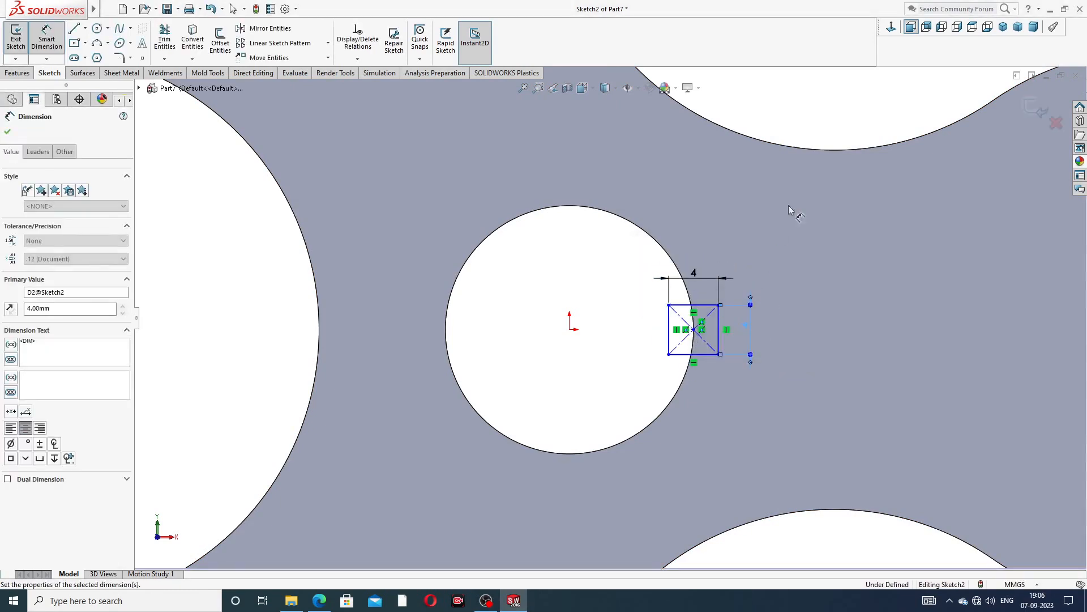
pyautogui.rightClick(799, 133)
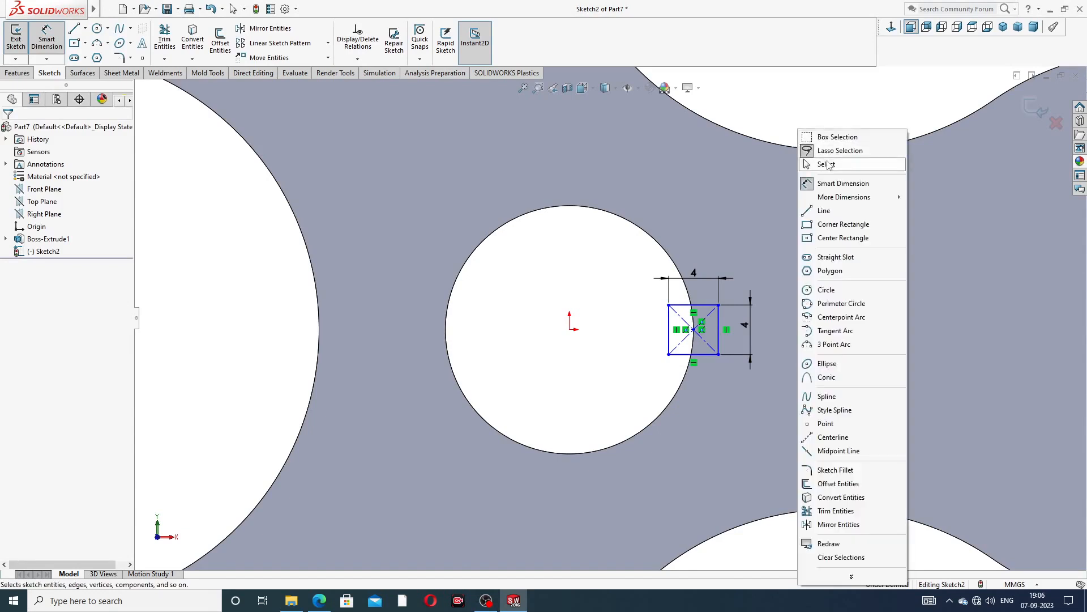
pyautogui.click(818, 165)
# Step: Add a horizontal relation between the origin and the keyway rectangle's centre point
pyautogui.click(571, 331)
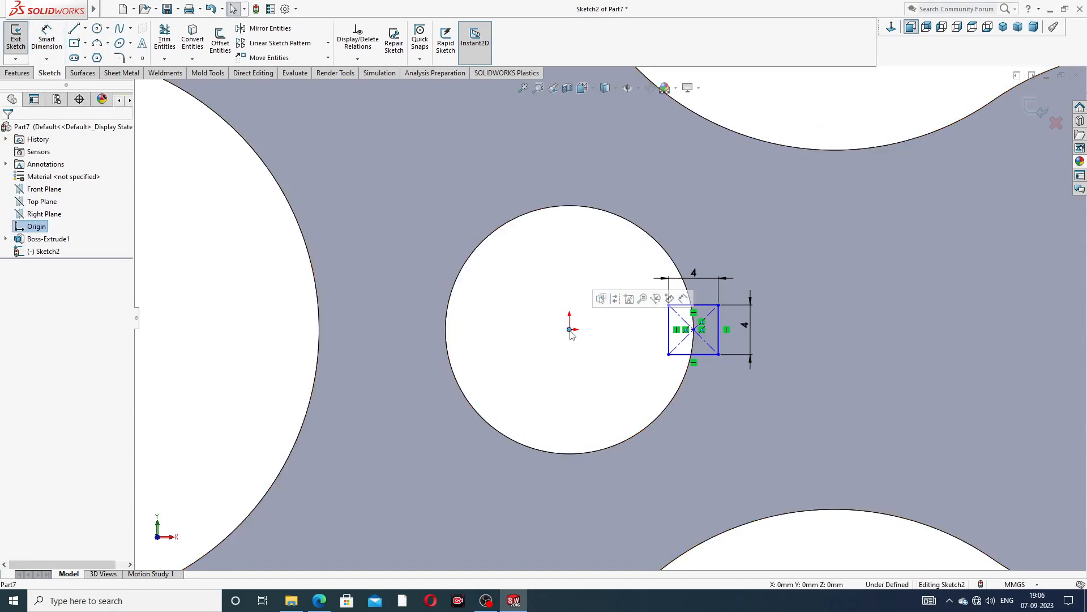
pyautogui.keyDown('ctrl'); pyautogui.click(695, 329); pyautogui.keyUp('ctrl')
pyautogui.click(732, 286)
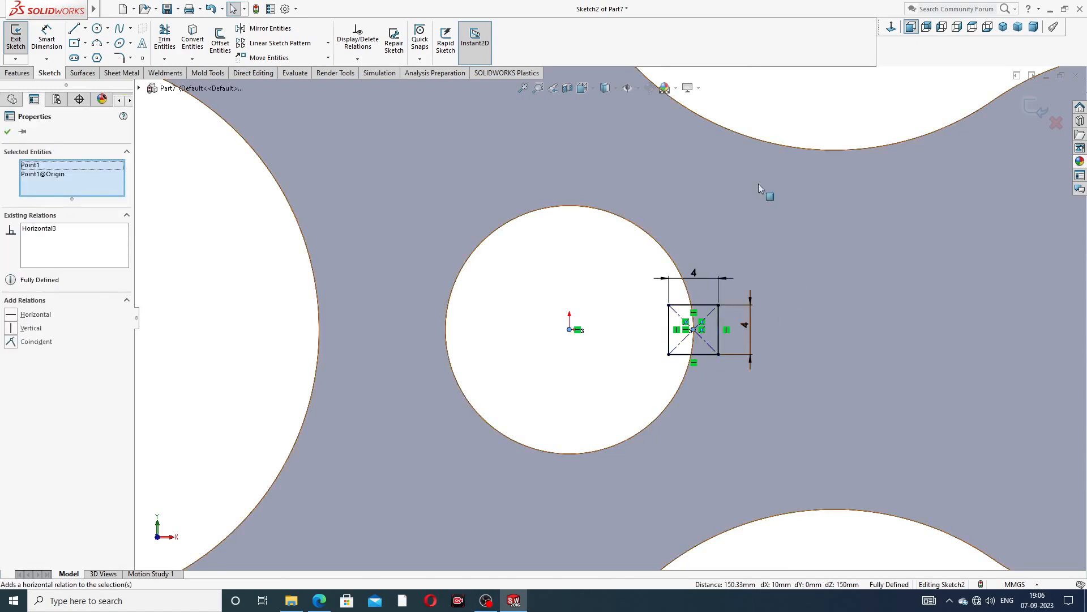
# Step: Cut-extrude the 4 mm keyway rectangle Through All along the impeller's bore, after checking the PART-02 drawing
pyautogui.press('Escape')
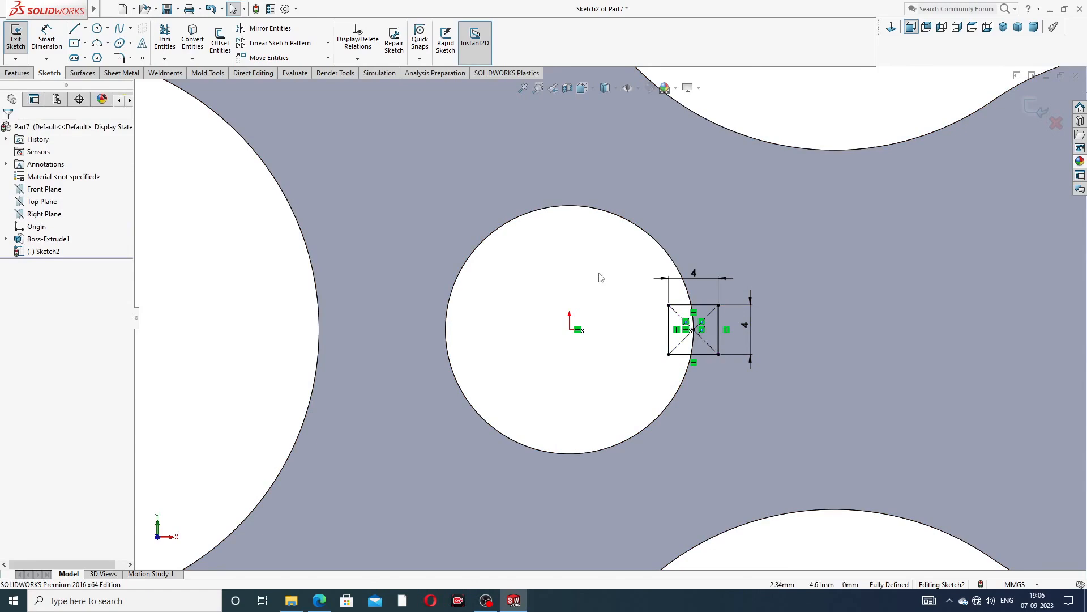
pyautogui.scroll(5, 606, 309)
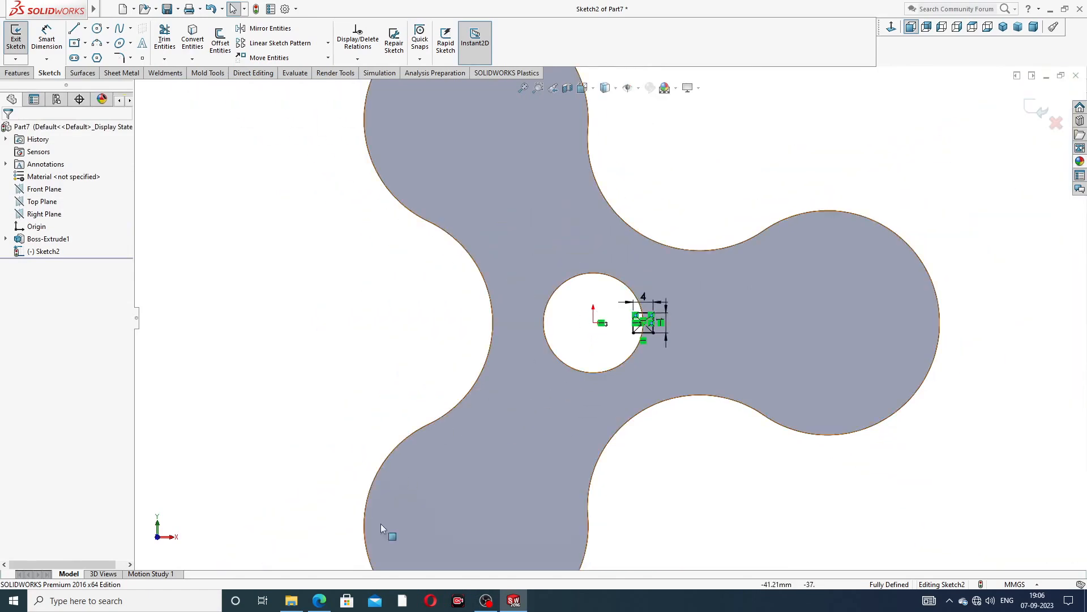
pyautogui.click(319, 601)
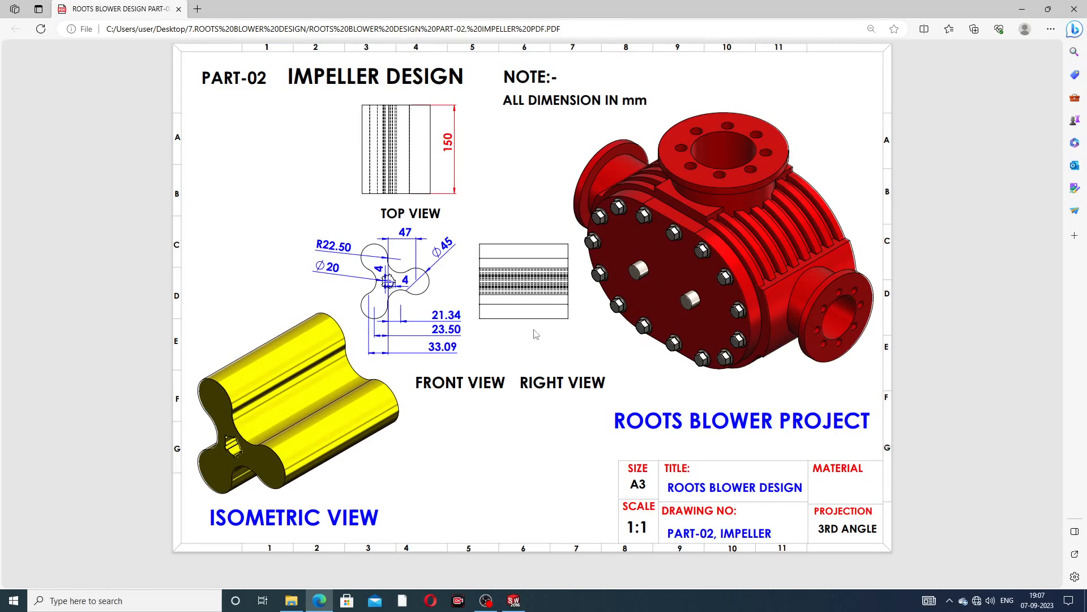
pyautogui.click(321, 601)
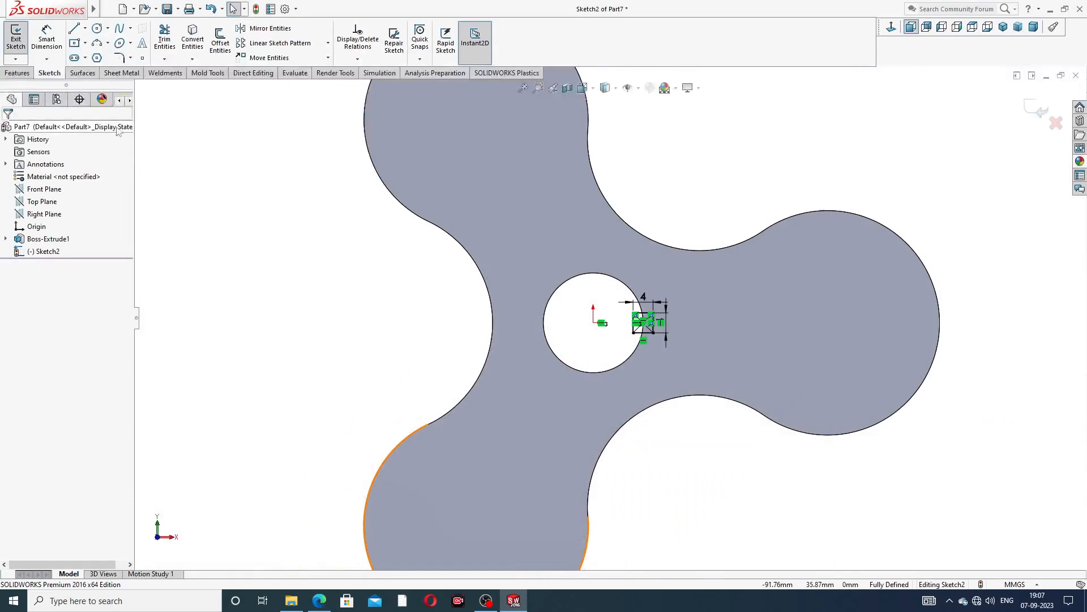
pyautogui.click(17, 73)
pyautogui.click(169, 43)
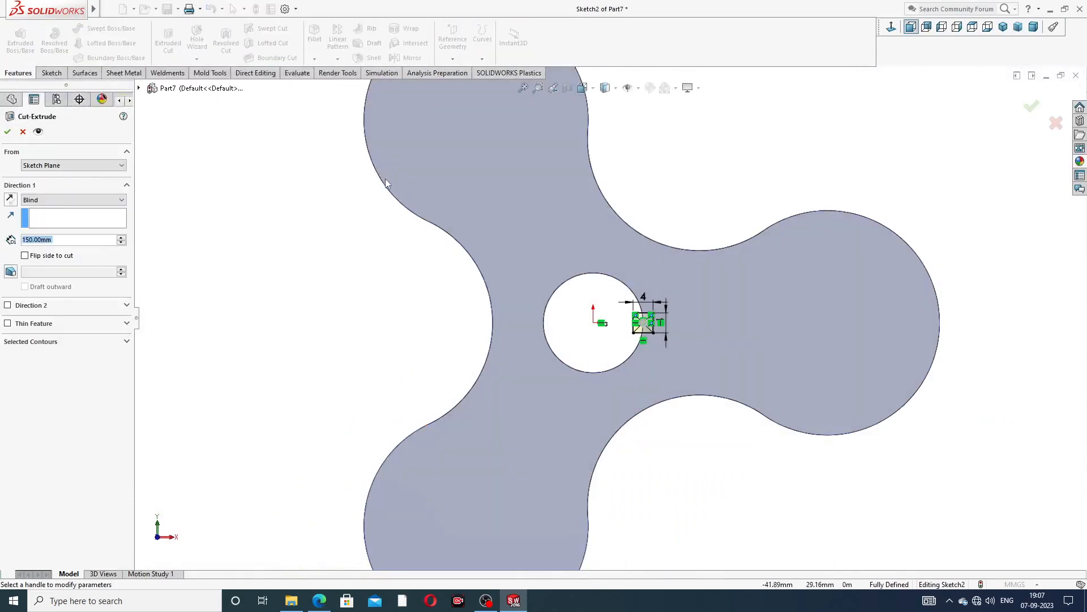
pyautogui.scroll(-2, 639, 331)
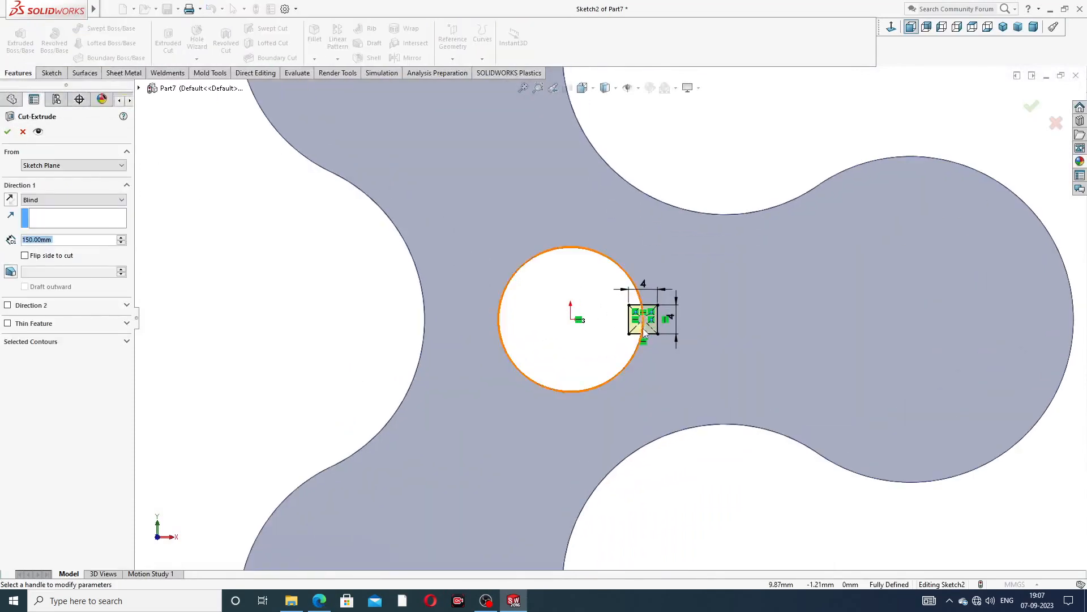
pyautogui.moveTo(641, 333); pyautogui.dragTo(704, 303, button='middle')
pyautogui.scroll(3, 613, 319)
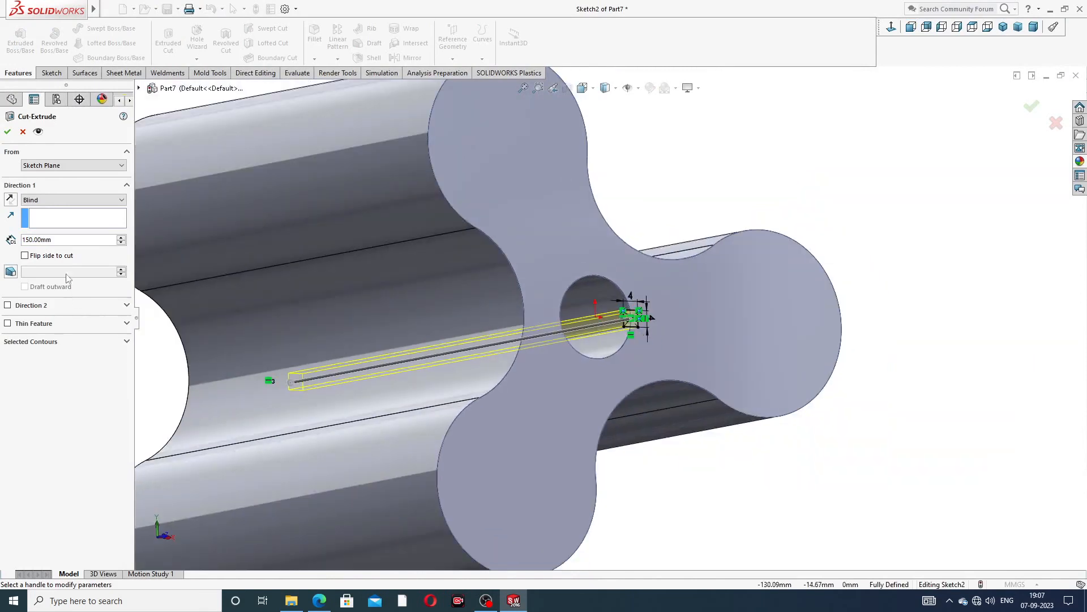
pyautogui.click(57, 201)
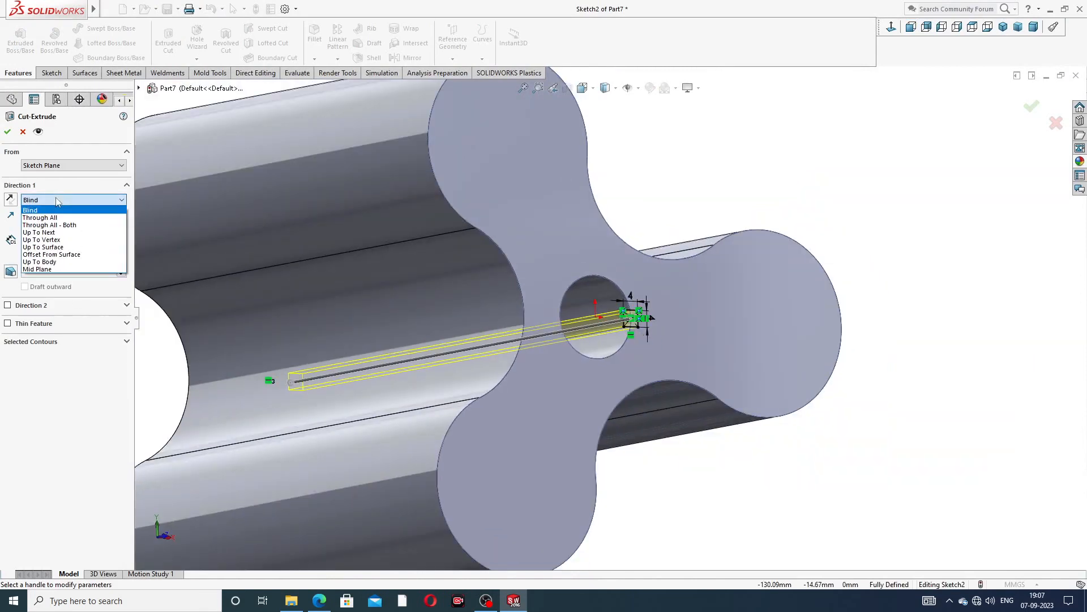
pyautogui.click(57, 217)
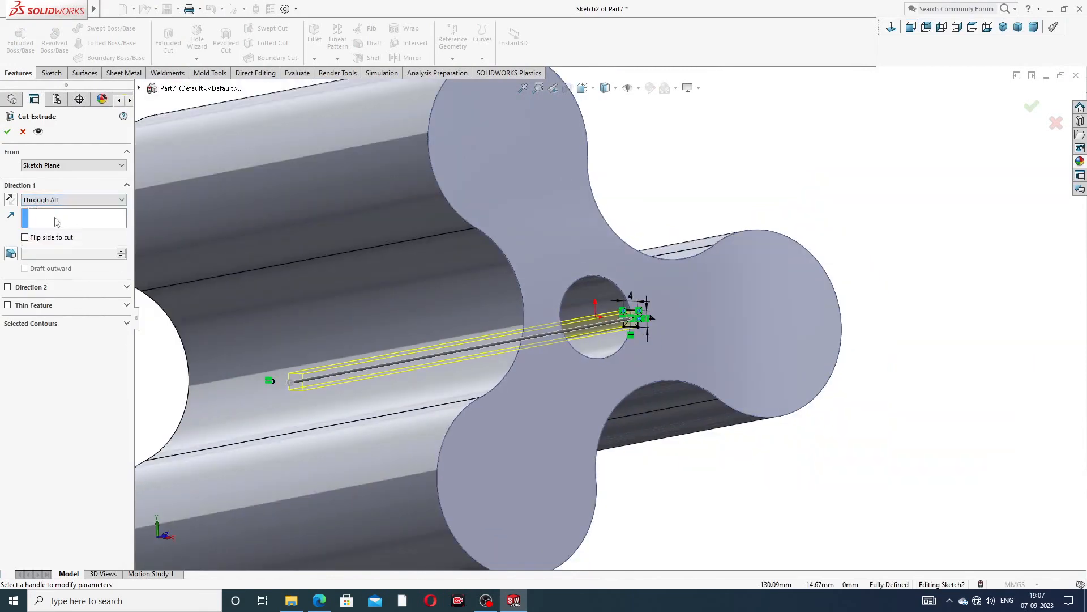
pyautogui.click(7, 131)
pyautogui.click(665, 164)
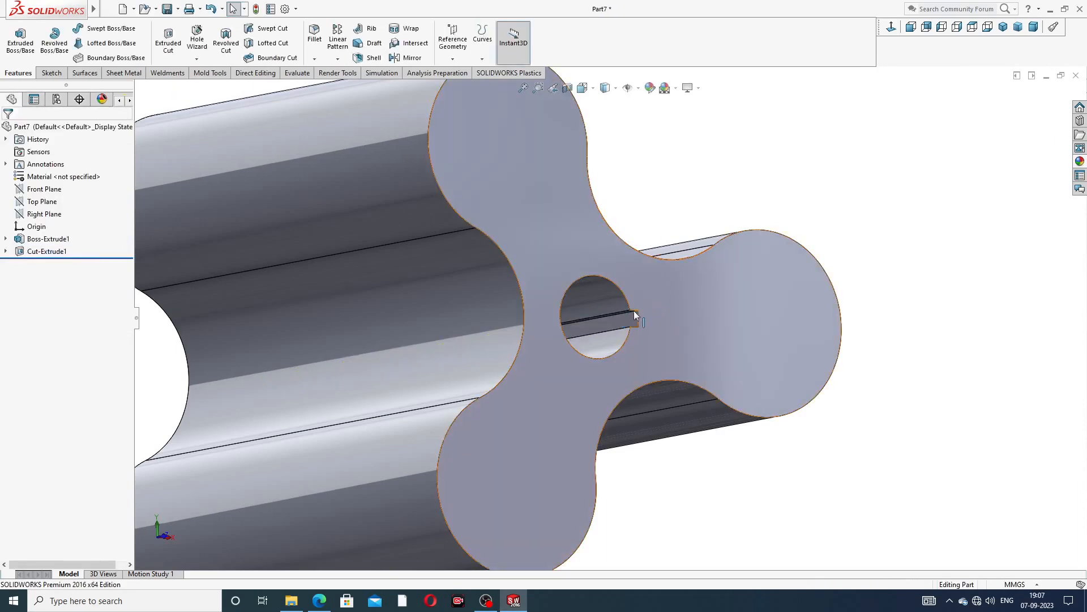
# Step: Start a circular pattern with the circular edge of the impeller's bore as the pattern axis
pyautogui.scroll(3, 633, 311)
pyautogui.moveTo(571, 322)
pyautogui.mouseDown(button='middle')
pyautogui.moveTo(656, 302)
pyautogui.moveTo(579, 309)
pyautogui.mouseUp(button='middle')
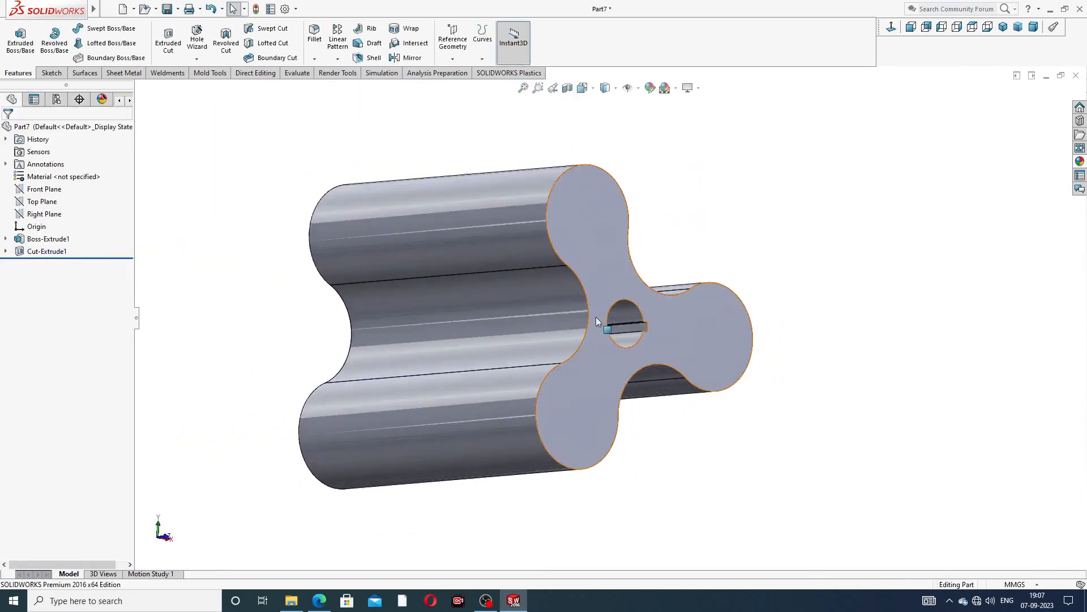
pyautogui.scroll(-2, 598, 318)
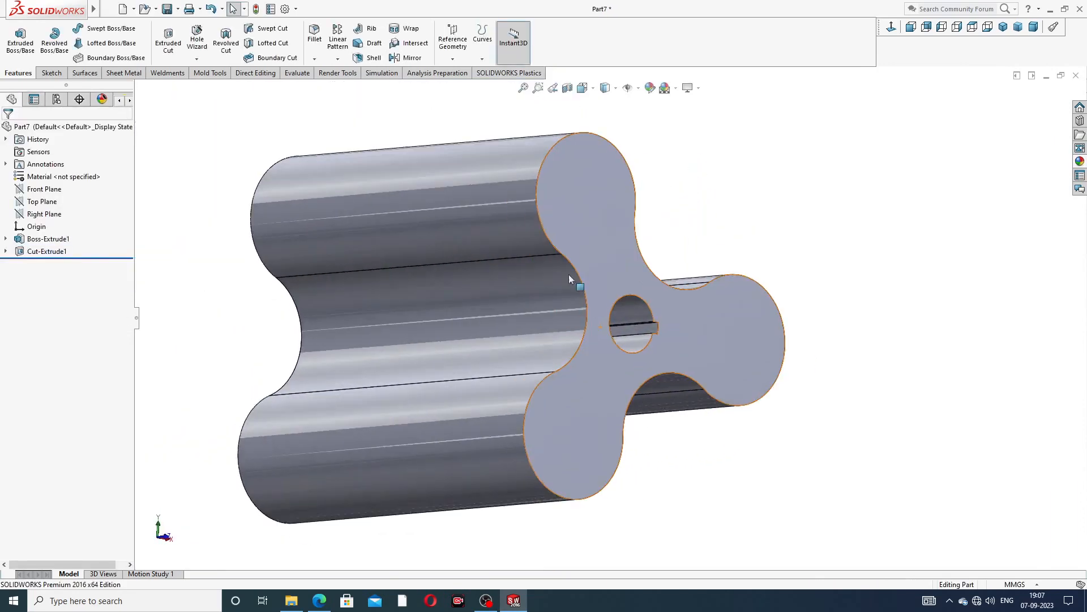
pyautogui.click(338, 59)
pyautogui.click(359, 88)
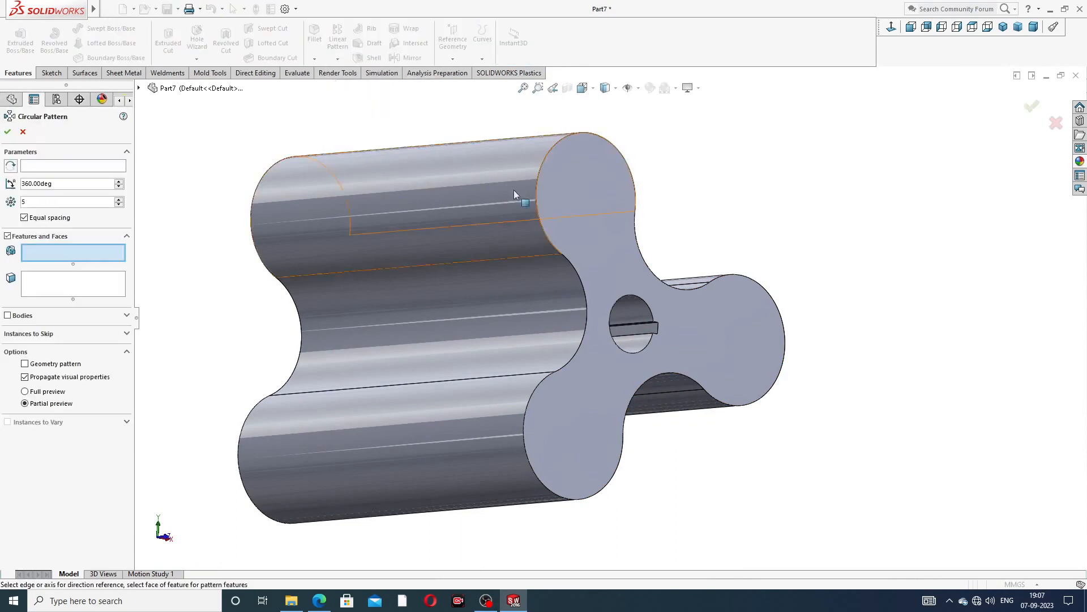
pyautogui.moveTo(719, 287); pyautogui.dragTo(617, 329, button='middle')
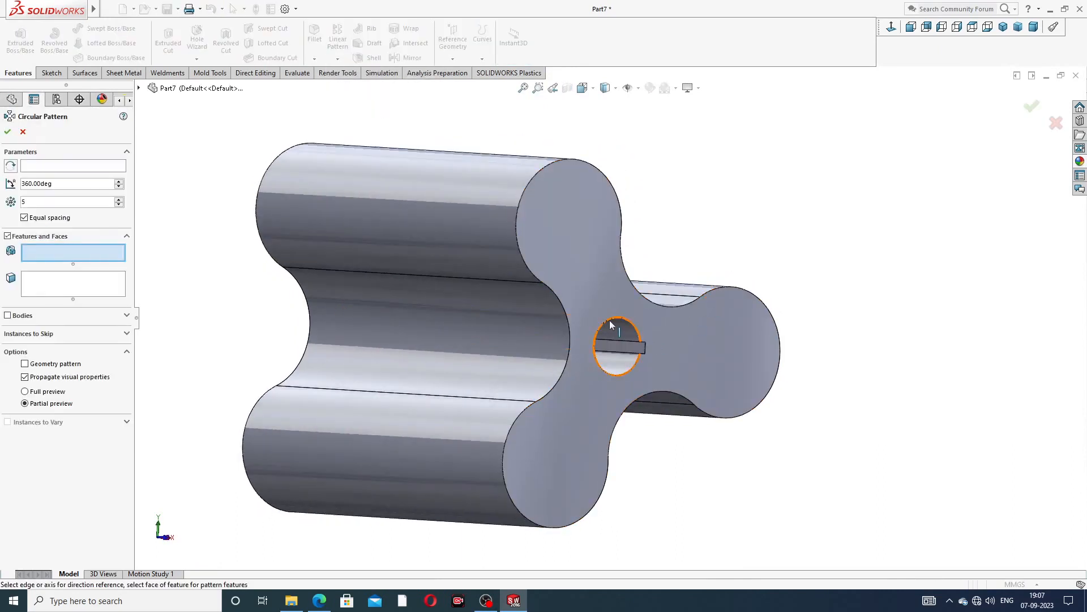
pyautogui.click(109, 168)
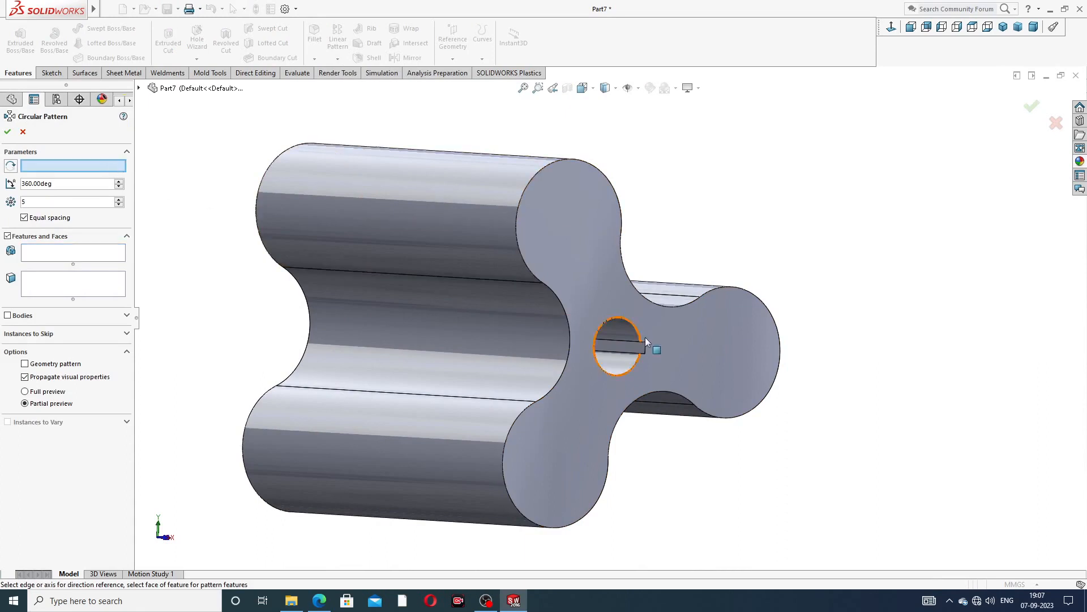
pyautogui.click(619, 322)
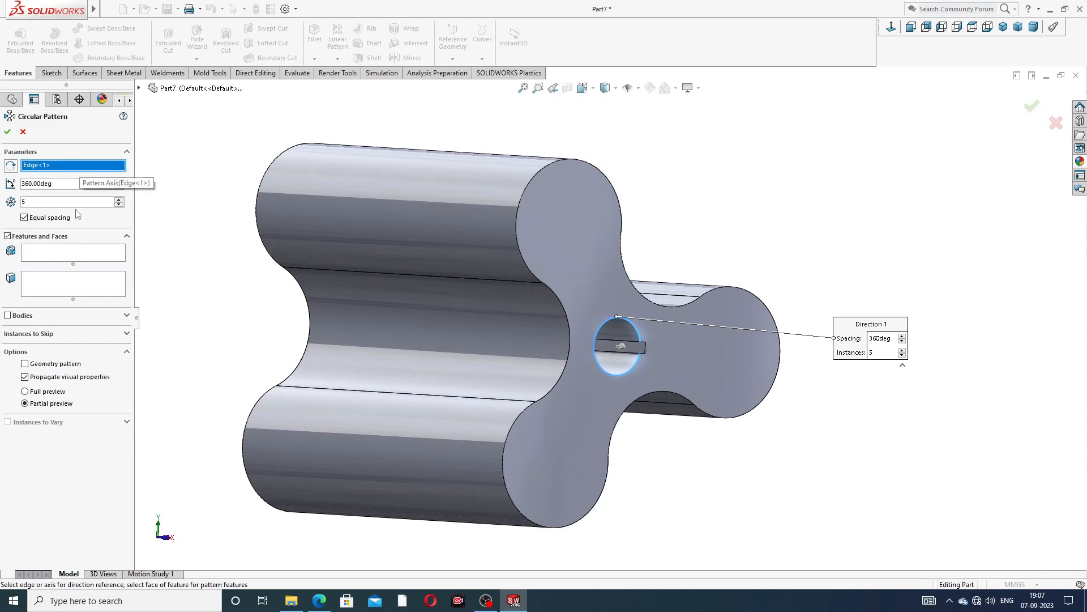
# Step: Pattern the keyway cut around the bore as 5 equally spaced instances over 360 degrees
pyautogui.click(72, 255)
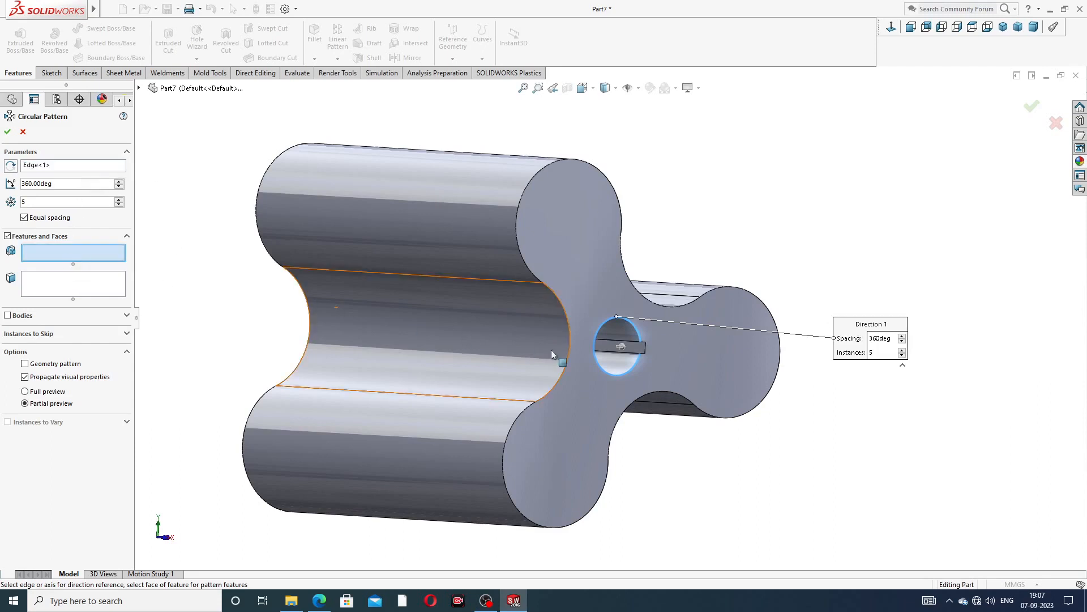
pyautogui.click(138, 89)
pyautogui.click(190, 214)
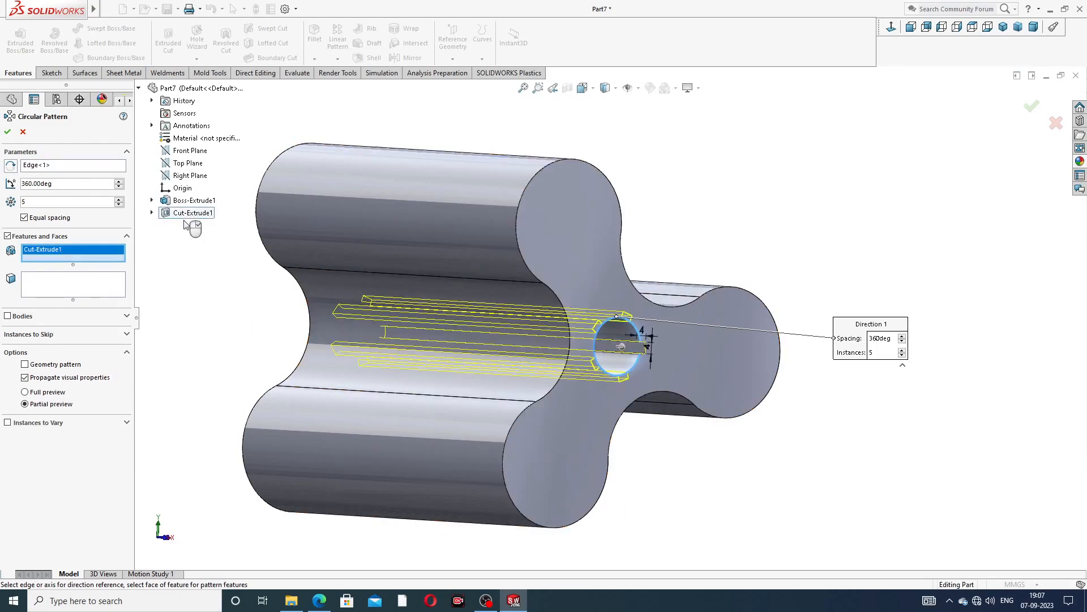
pyautogui.moveTo(538, 316); pyautogui.dragTo(497, 303, button='middle')
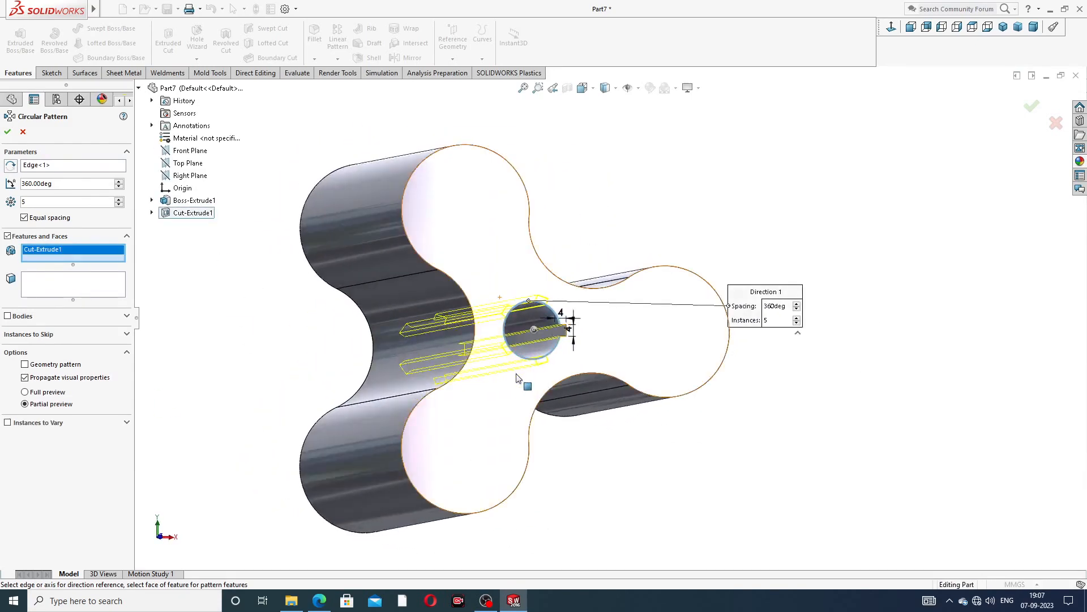
pyautogui.click(1006, 29)
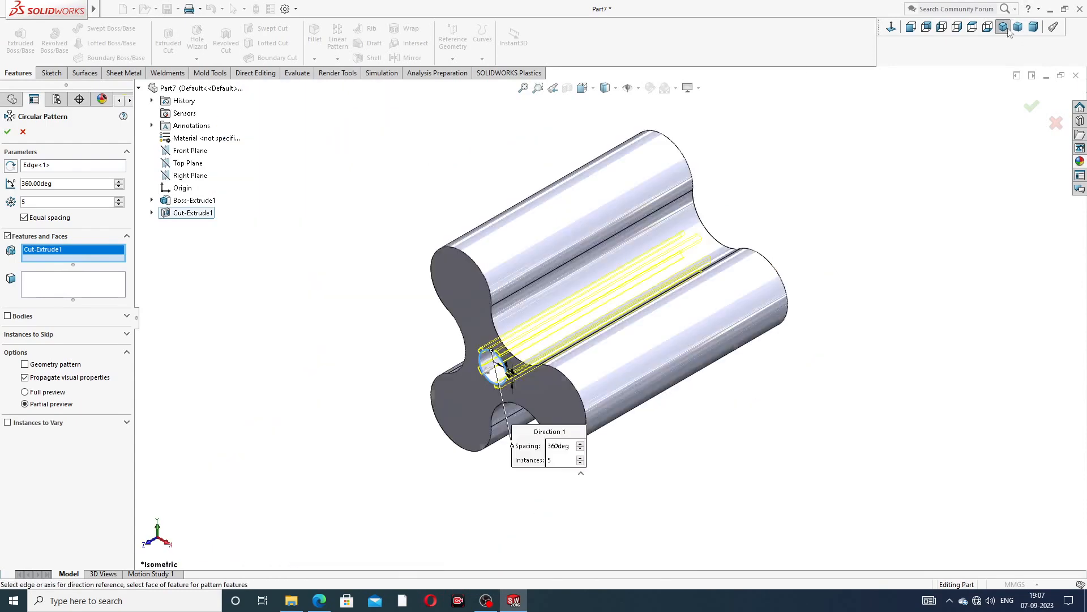
pyautogui.scroll(-3, 561, 338)
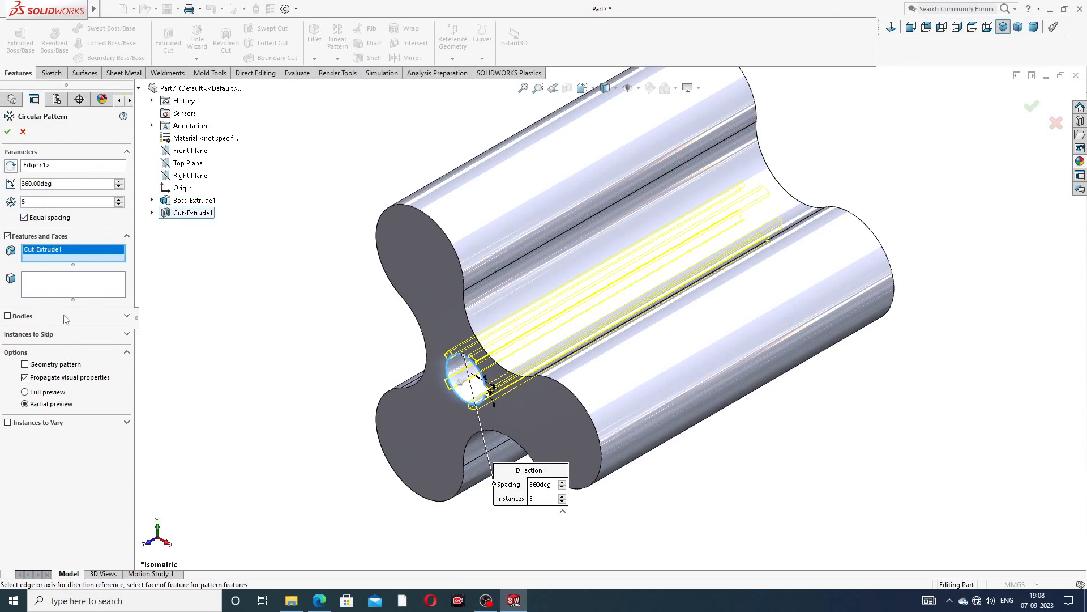
pyautogui.click(7, 133)
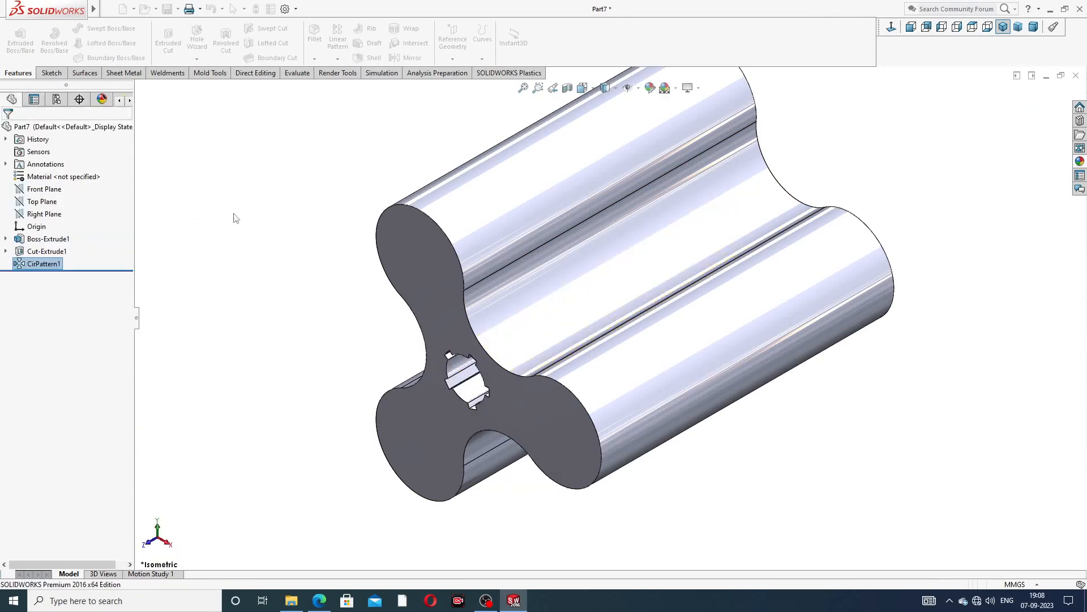
# Step: Apply the polished brass appearance to the whole impeller
pyautogui.moveTo(274, 235); pyautogui.dragTo(498, 294, button='middle')
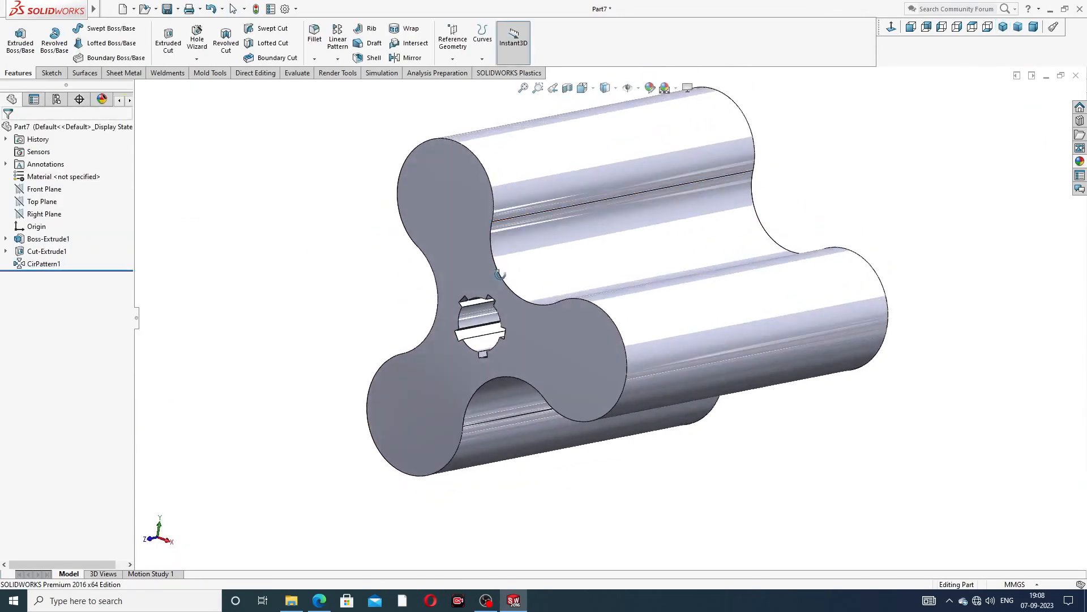
pyautogui.click(1080, 162)
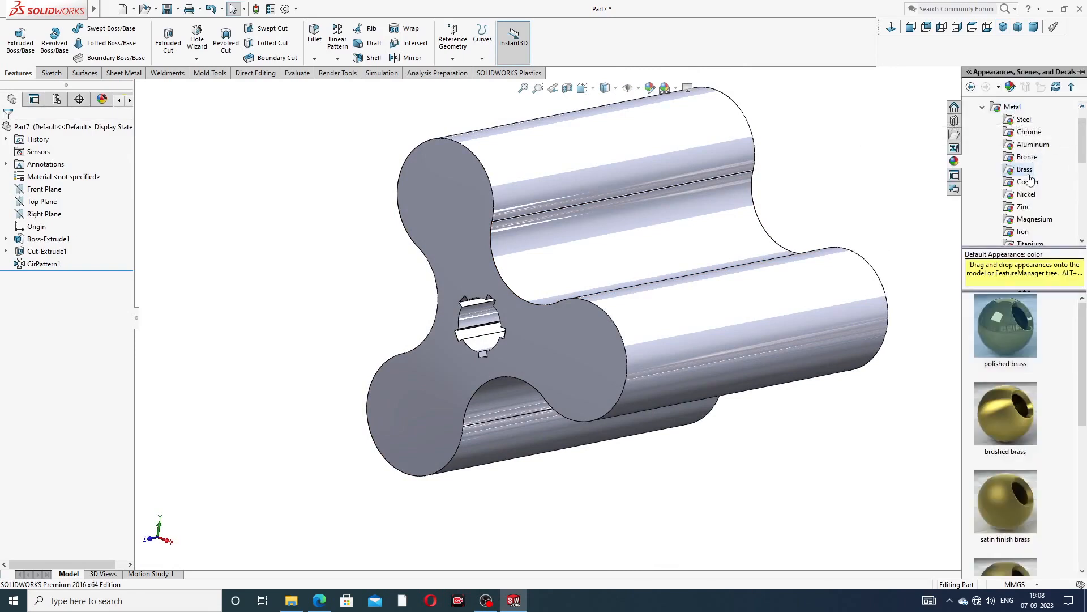
pyautogui.doubleClick(1012, 313)
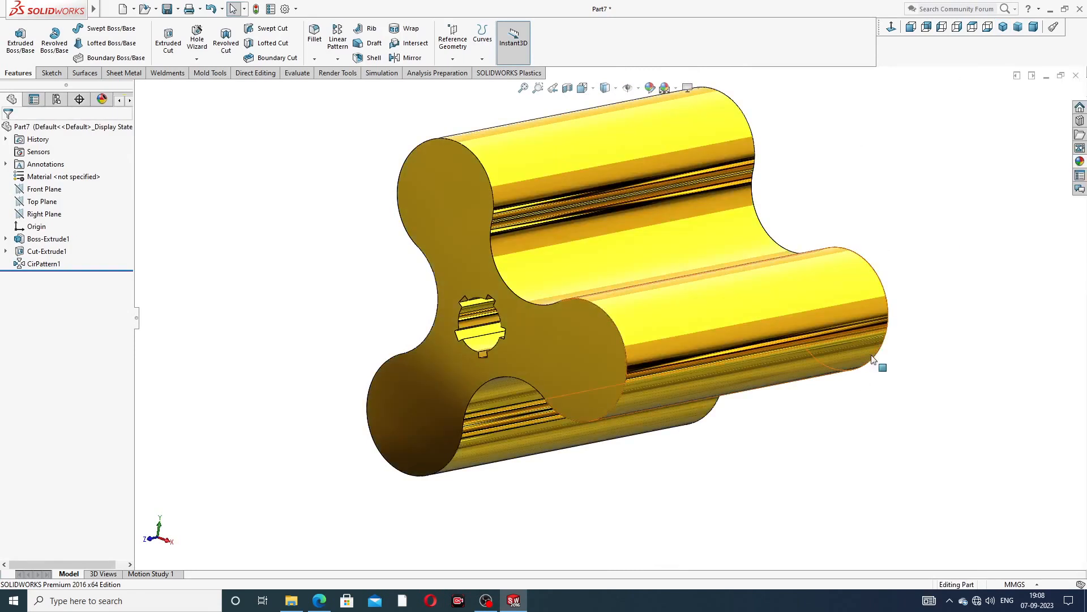
pyautogui.moveTo(723, 238); pyautogui.dragTo(644, 322, button='middle')
pyautogui.scroll(-2, 607, 306)
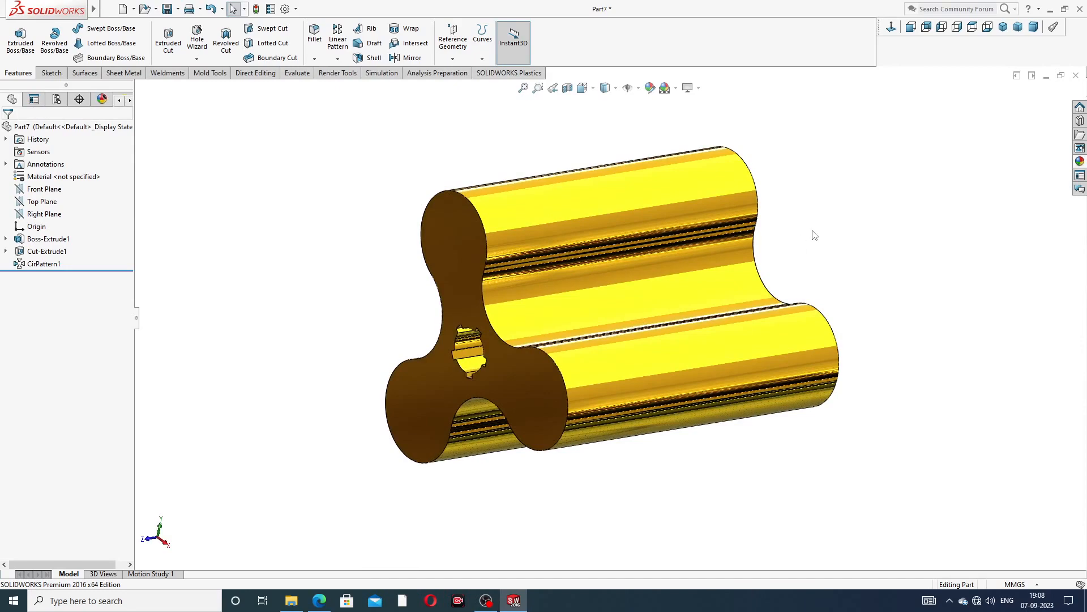
# Step: Compare the finished impeller model with the PART-02 impeller drawing
pyautogui.click(318, 599)
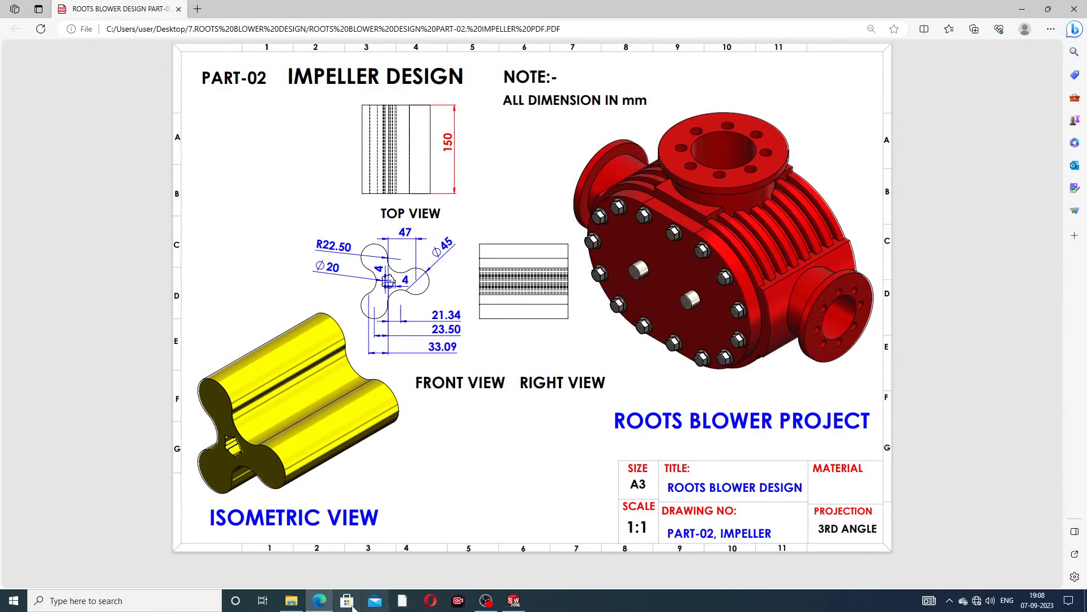
pyautogui.click(320, 601)
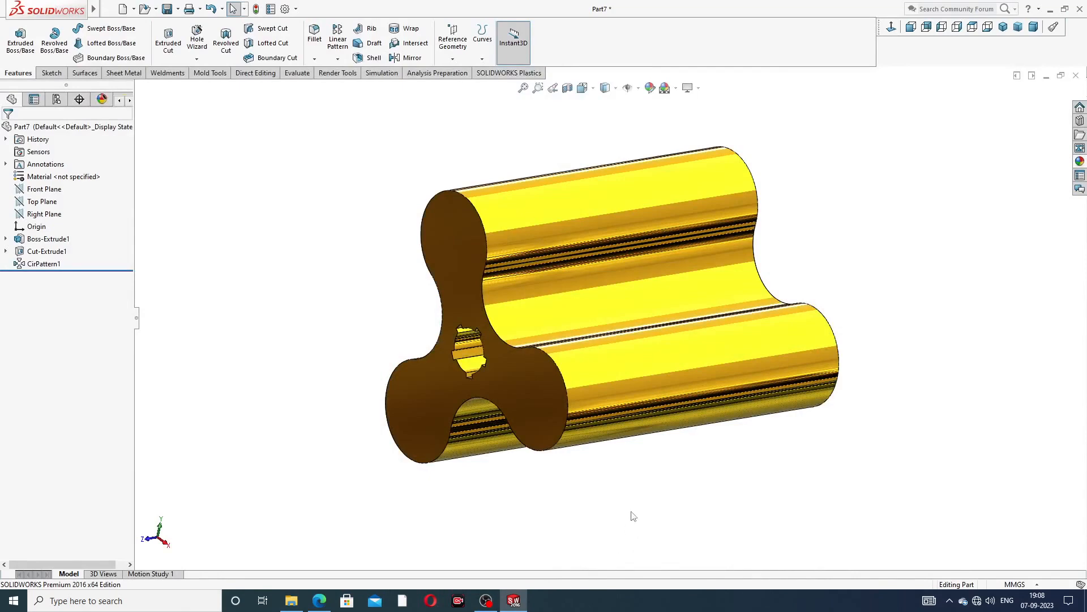
pyautogui.scroll(-1, 632, 511)
pyautogui.scroll(2, 723, 135)
pyautogui.scroll(-1, 654, 199)
pyautogui.scroll(-1, 654, 202)
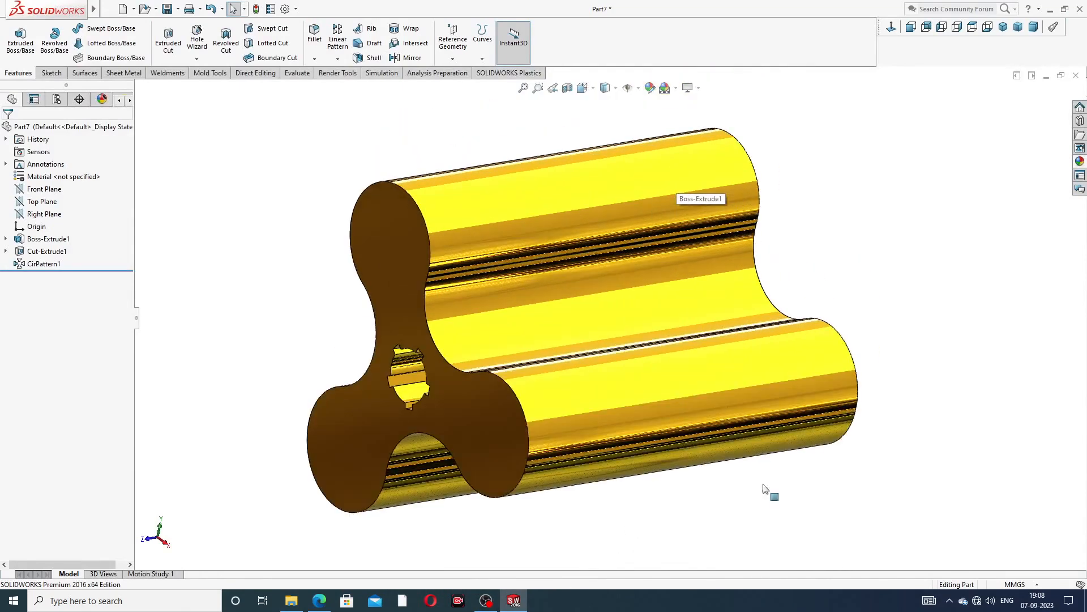
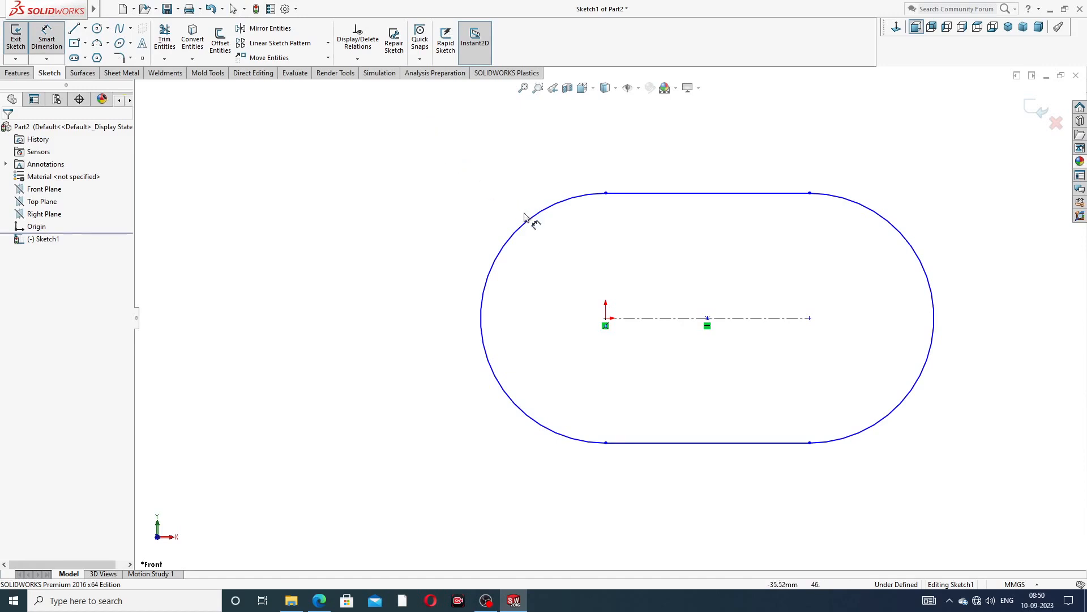
# Step: Dimension the radius of the slot's end arc centred on the origin as 96 mm
pyautogui.click(529, 233)
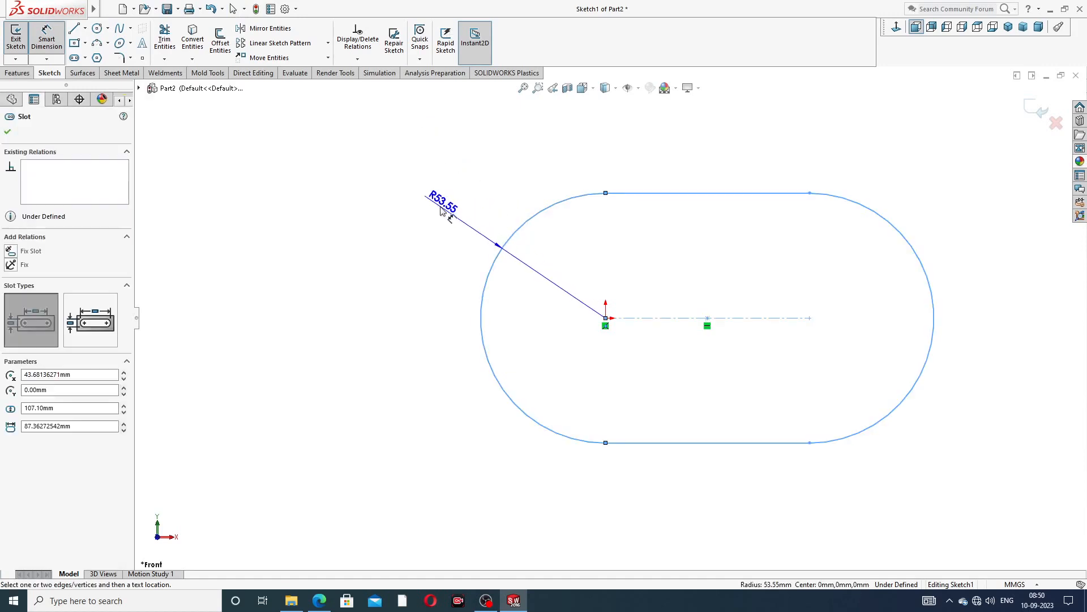
pyautogui.click(441, 210)
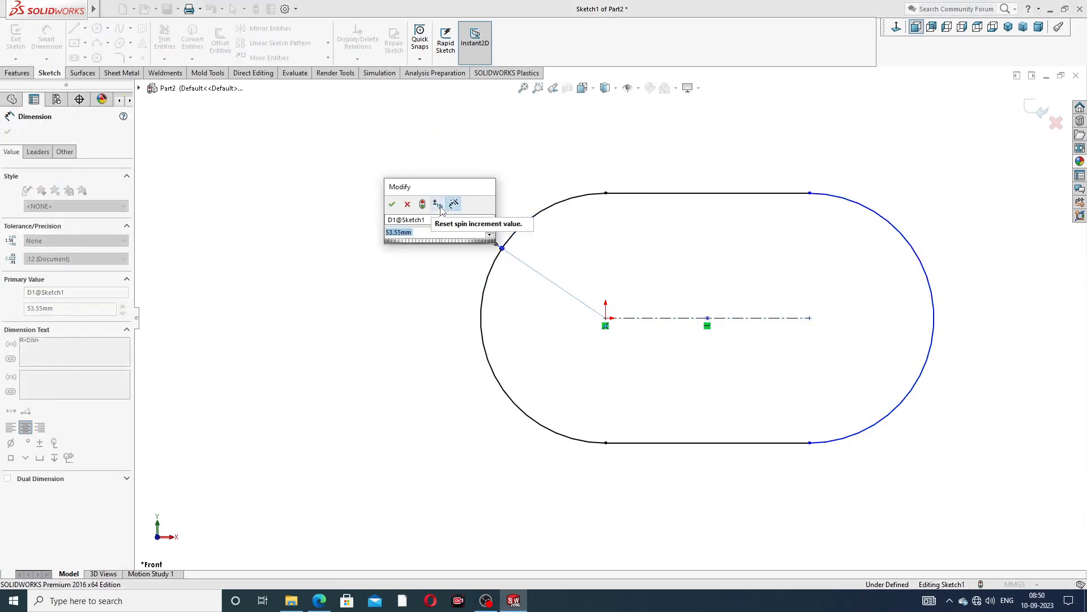
pyautogui.write('1')
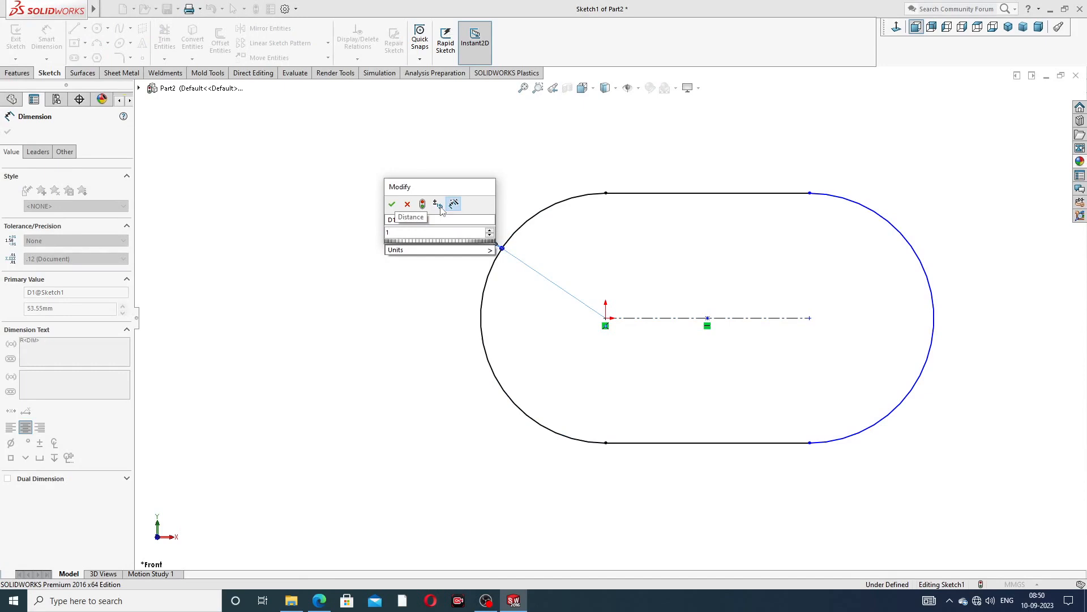
pyautogui.press('BackSpace')
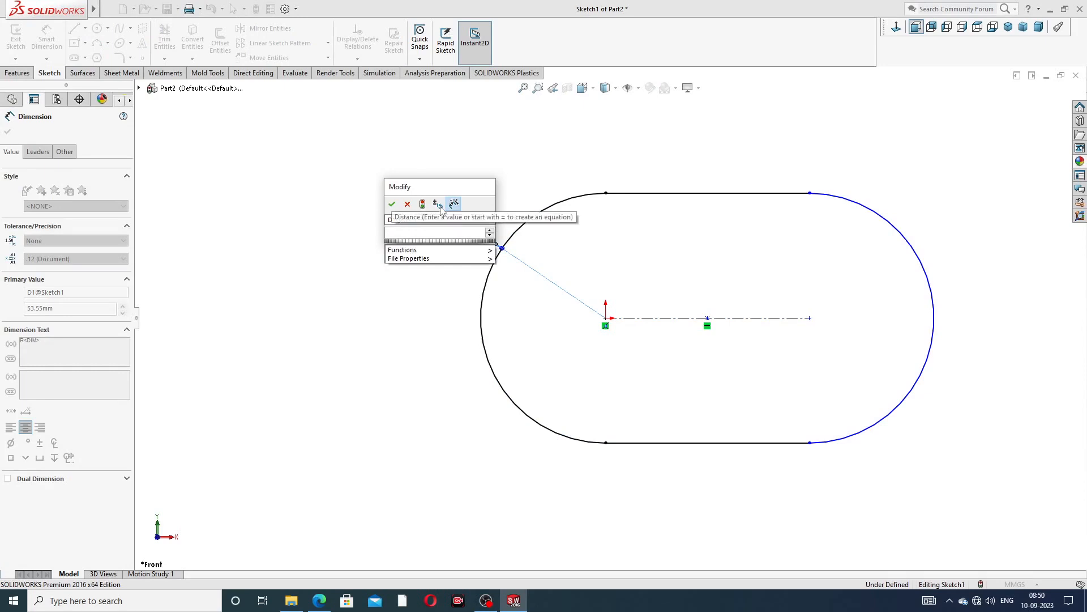
pyautogui.write('96')
pyautogui.press('Return')
pyautogui.click(490, 161)
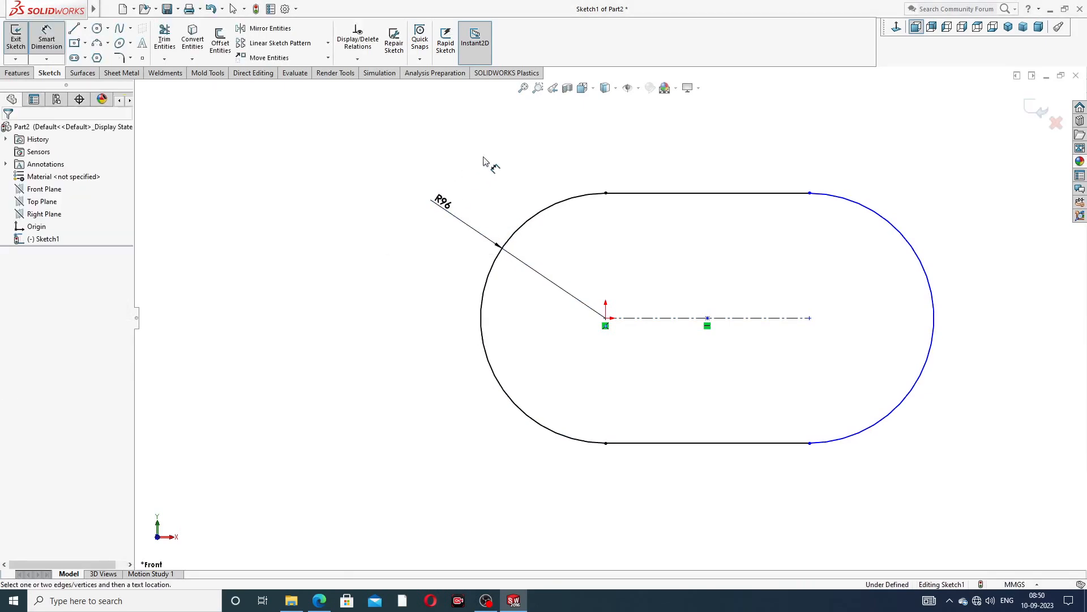
# Step: Dimension the horizontal distance between the slot's two arc centres as 89.69 mm
pyautogui.click(607, 319)
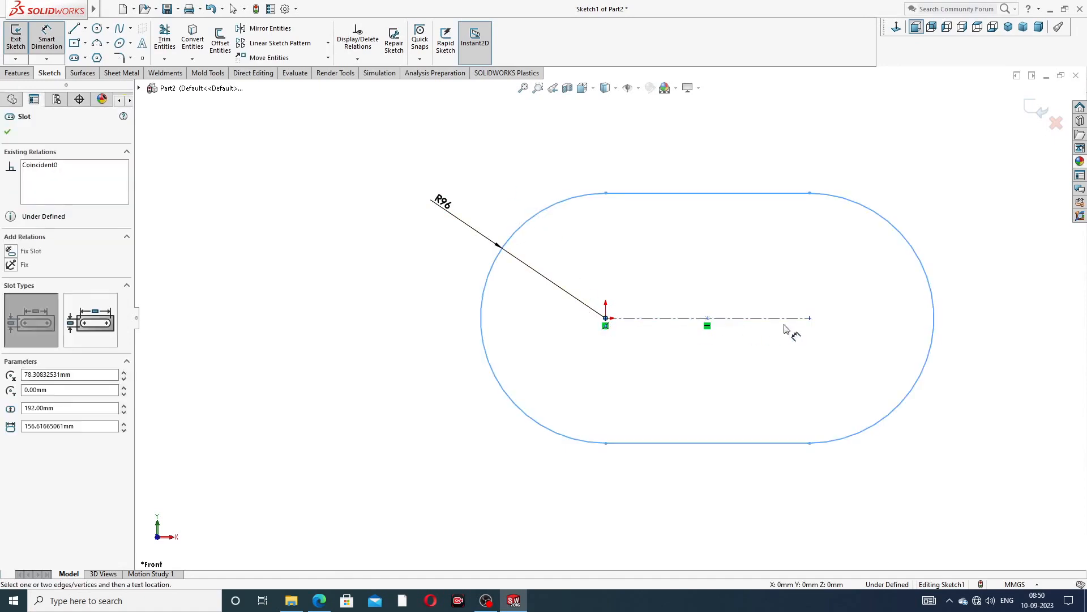
pyautogui.click(810, 319)
pyautogui.click(718, 165)
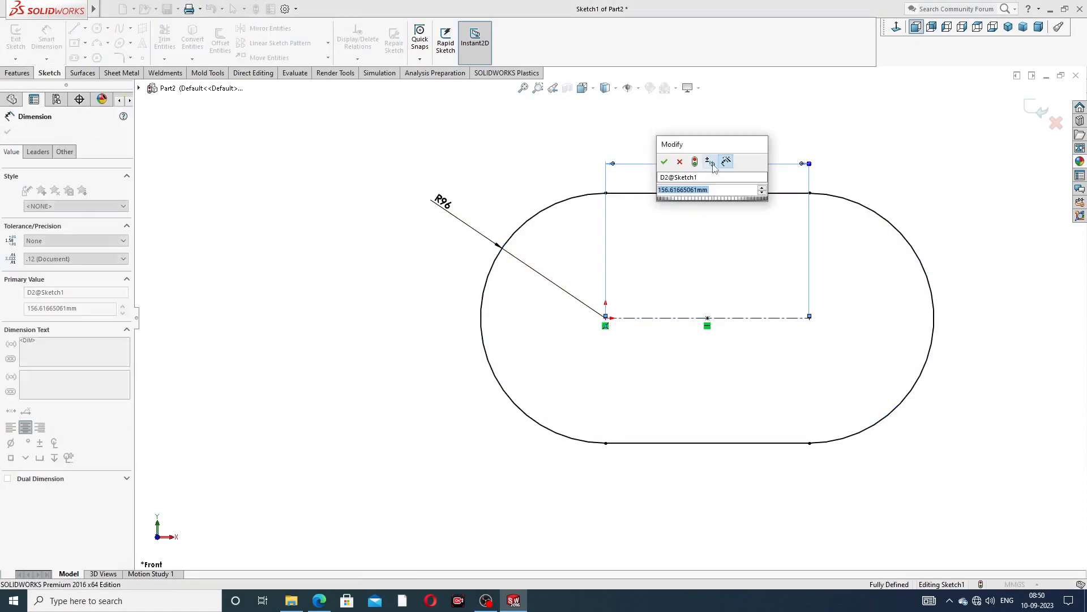
pyautogui.write('89')
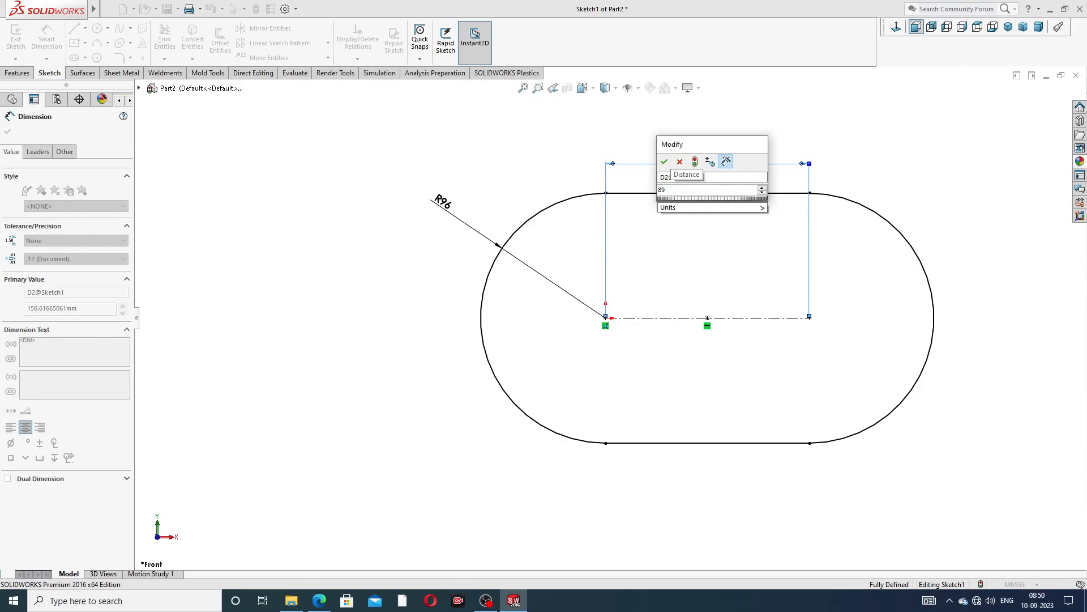
pyautogui.write('.69')
pyautogui.press('Return')
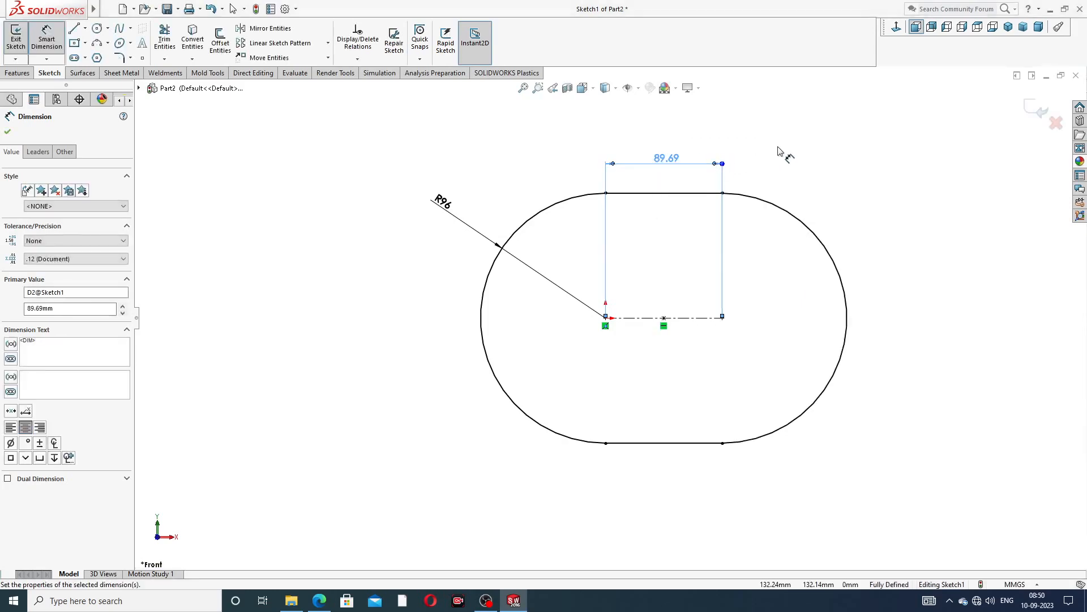
pyautogui.click(779, 152)
# Step: Check the outline against the PART-03 cover drawing and move the R96 and 89.69 dimension texts closer to the slot
pyautogui.click(319, 601)
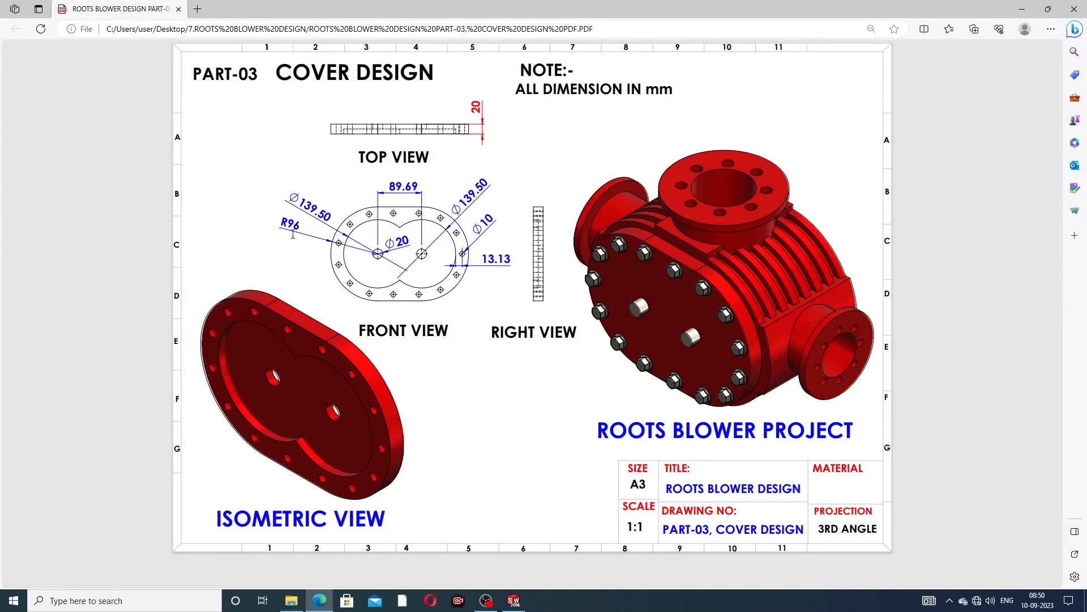
pyautogui.click(319, 601)
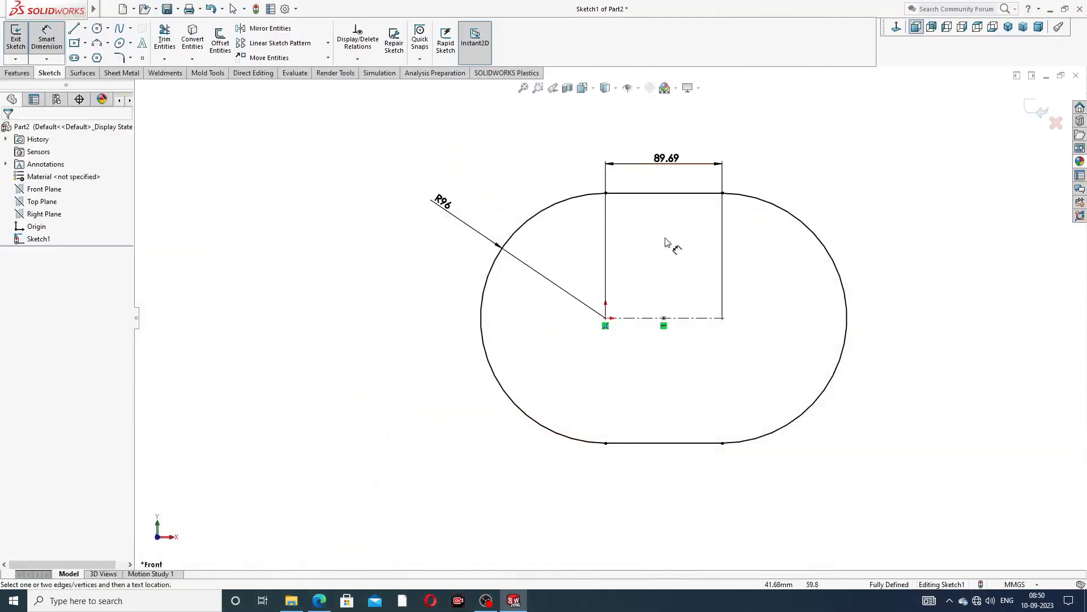
pyautogui.scroll(-2, 765, 277)
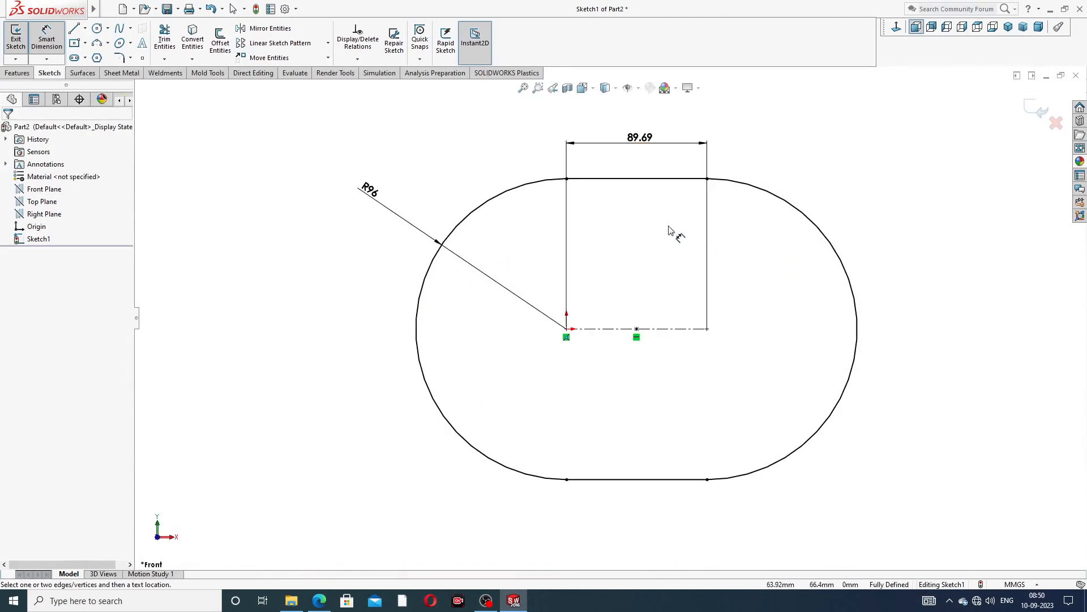
pyautogui.moveTo(368, 190); pyautogui.dragTo(401, 221)
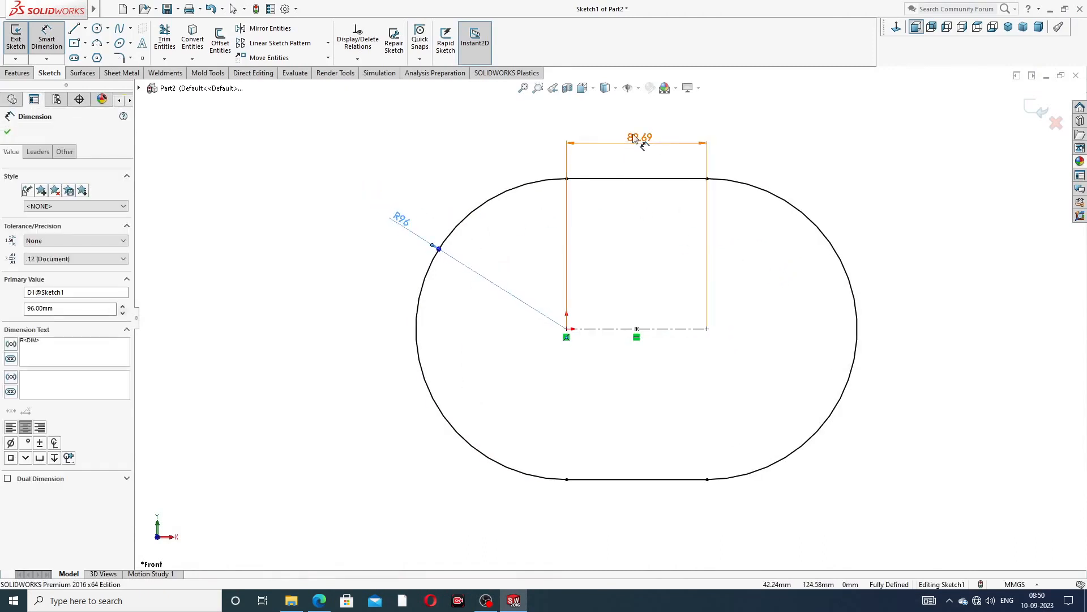
pyautogui.moveTo(634, 139); pyautogui.dragTo(637, 148)
pyautogui.rightClick(824, 121)
pyautogui.click(849, 157)
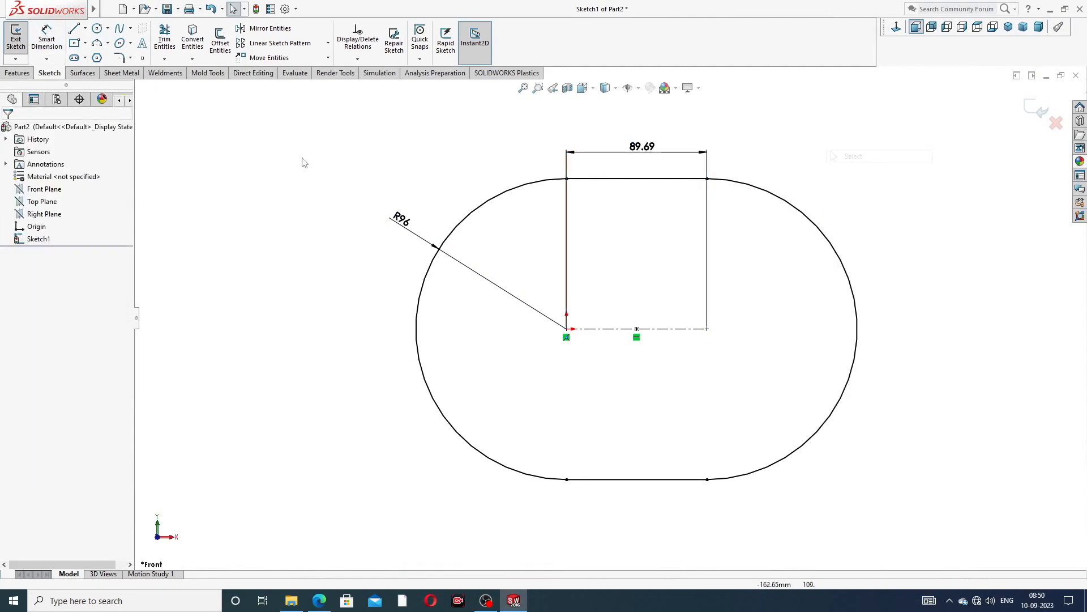
# Step: Extrude the slot-shaped outline as a blind boss 20 mm deep
pyautogui.click(17, 73)
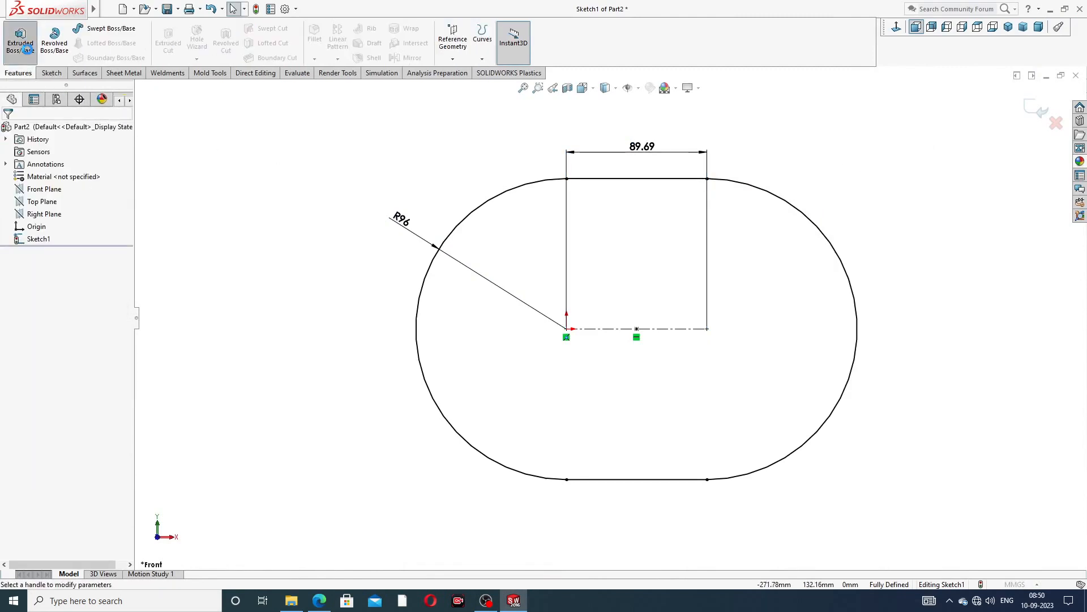
pyautogui.click(20, 42)
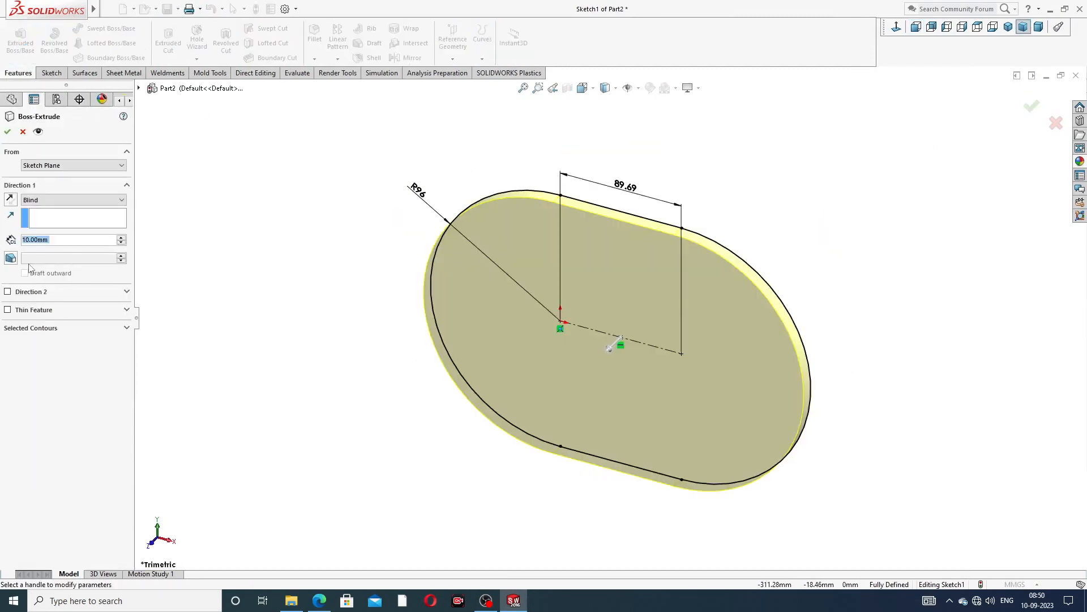
pyautogui.write('20')
pyautogui.press('Return')
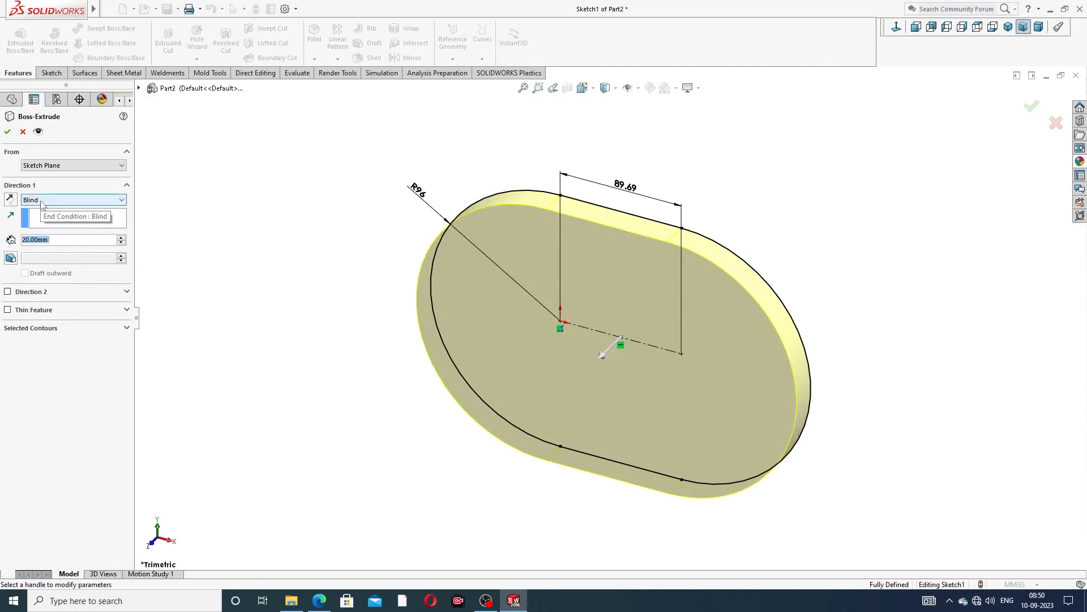
pyautogui.click(7, 132)
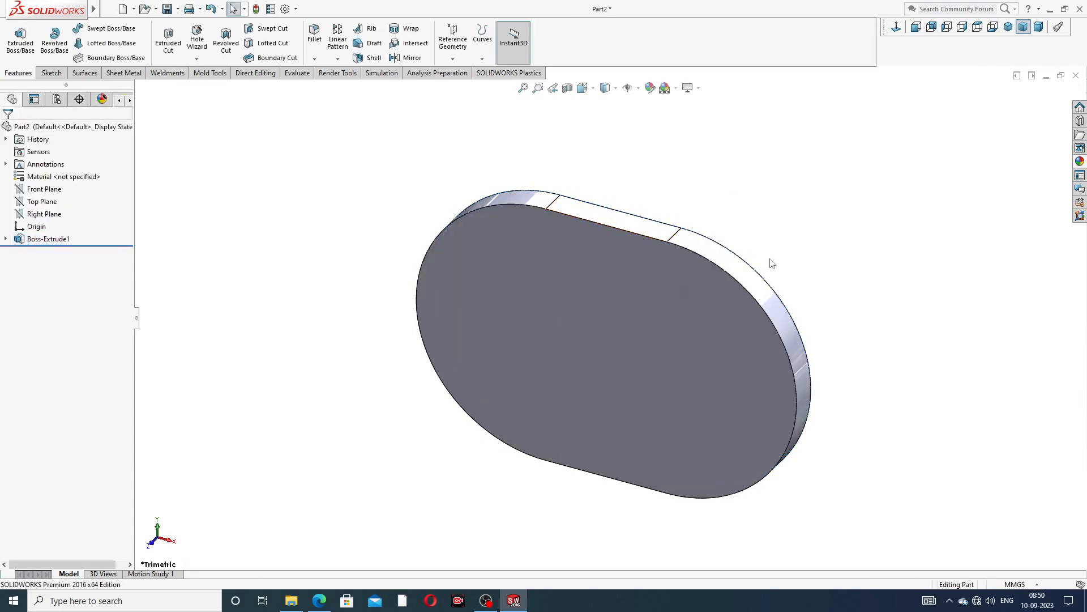
# Step: Start a new sketch on the large front face of the extruded cover plate
pyautogui.moveTo(771, 262); pyautogui.dragTo(763, 216, button='middle')
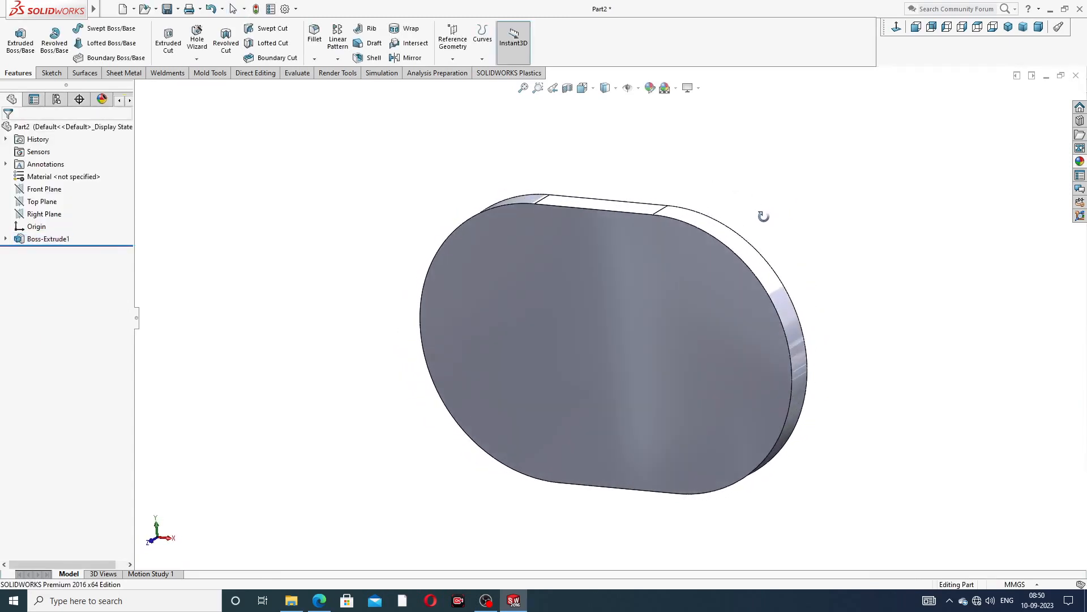
pyautogui.click(665, 273)
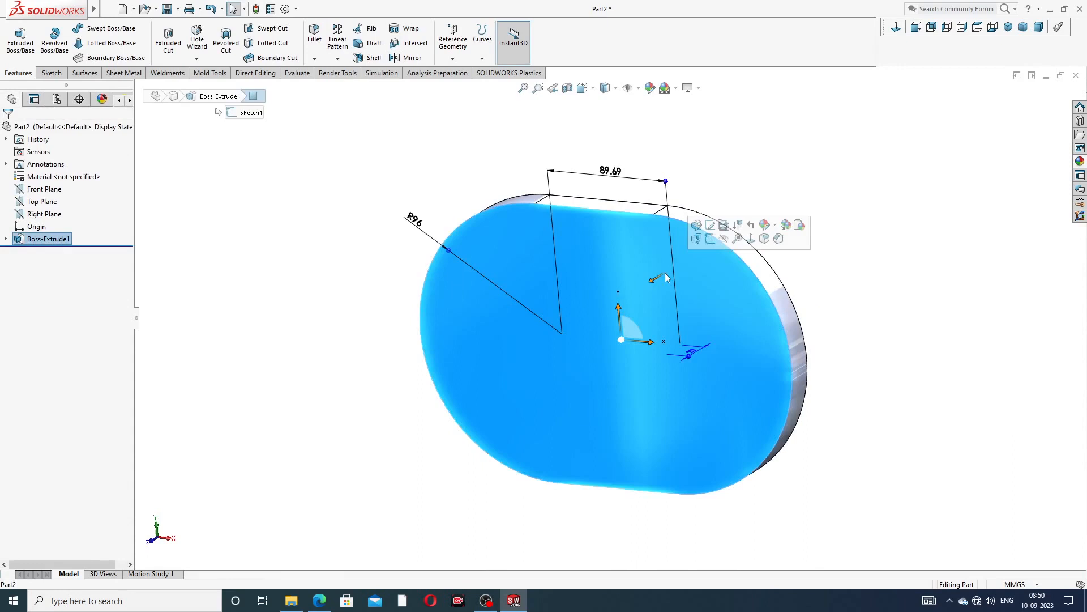
pyautogui.click(710, 239)
pyautogui.click(898, 27)
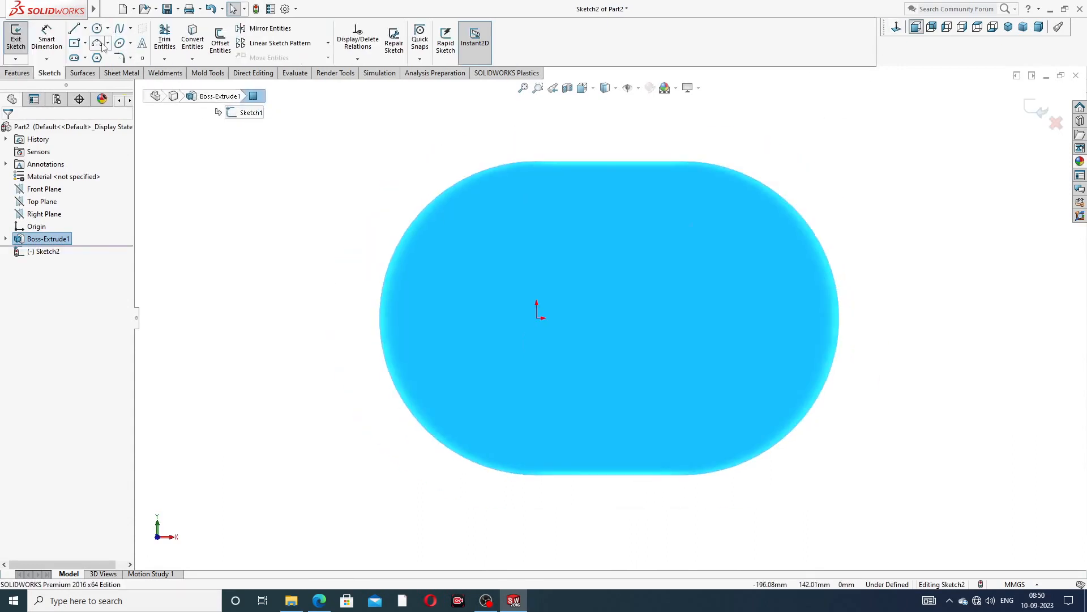
# Step: Sketch two overlapping circles, radius about 54 mm at the origin and about 57 mm centred about 91 mm from it along X
pyautogui.click(98, 29)
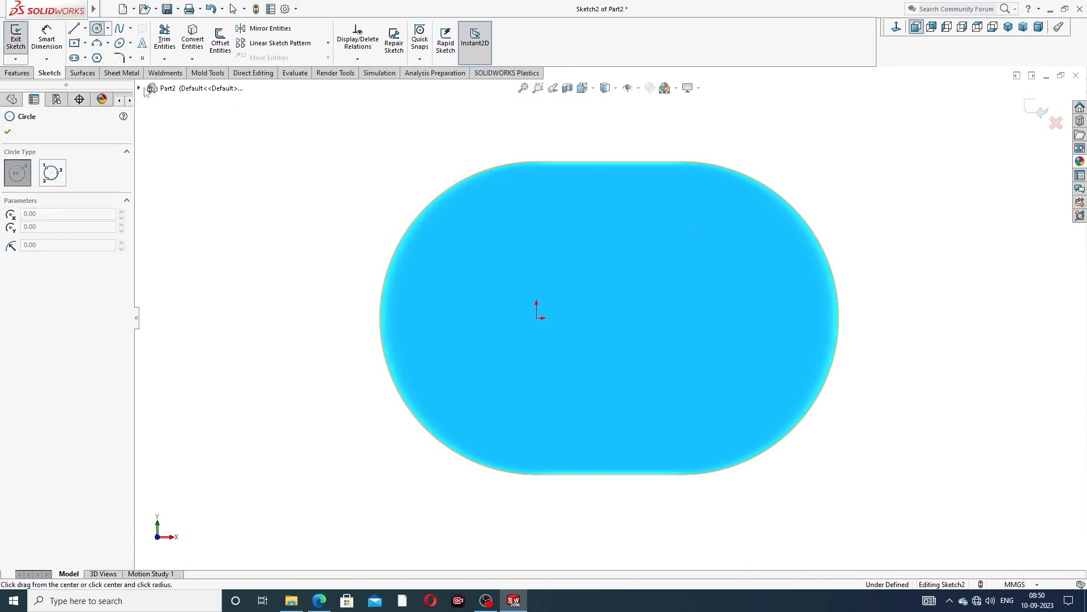
pyautogui.click(537, 319)
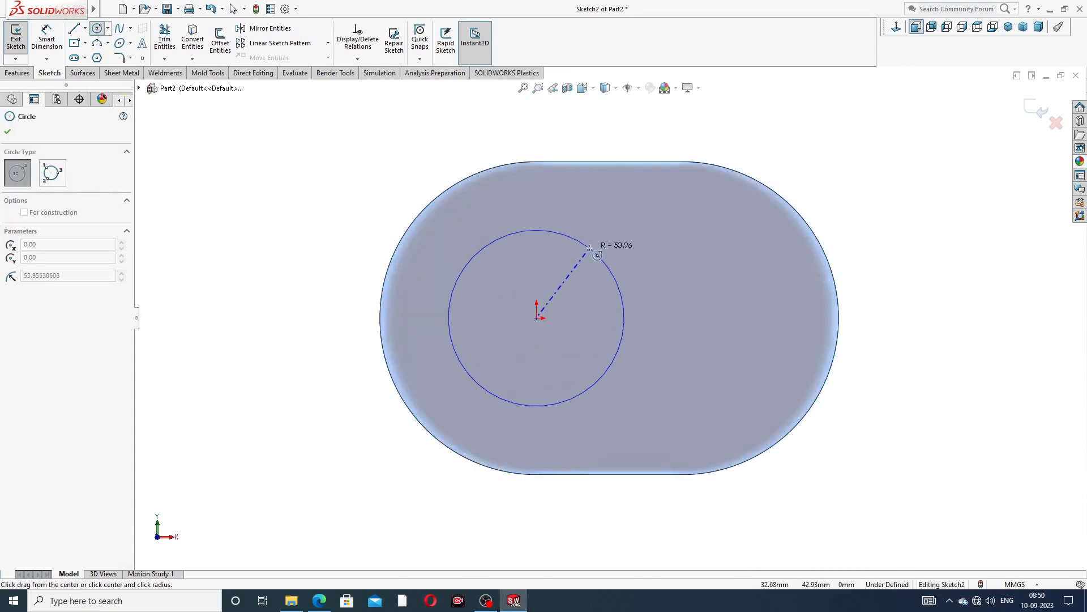
pyautogui.click(600, 256)
pyautogui.click(686, 318)
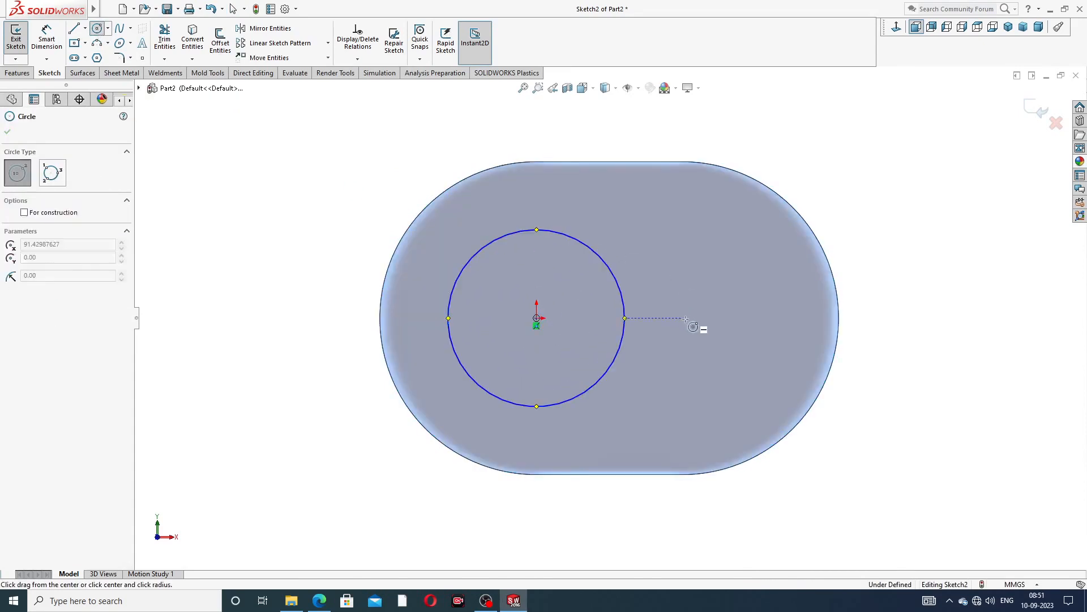
pyautogui.click(720, 233)
pyautogui.rightClick(807, 173)
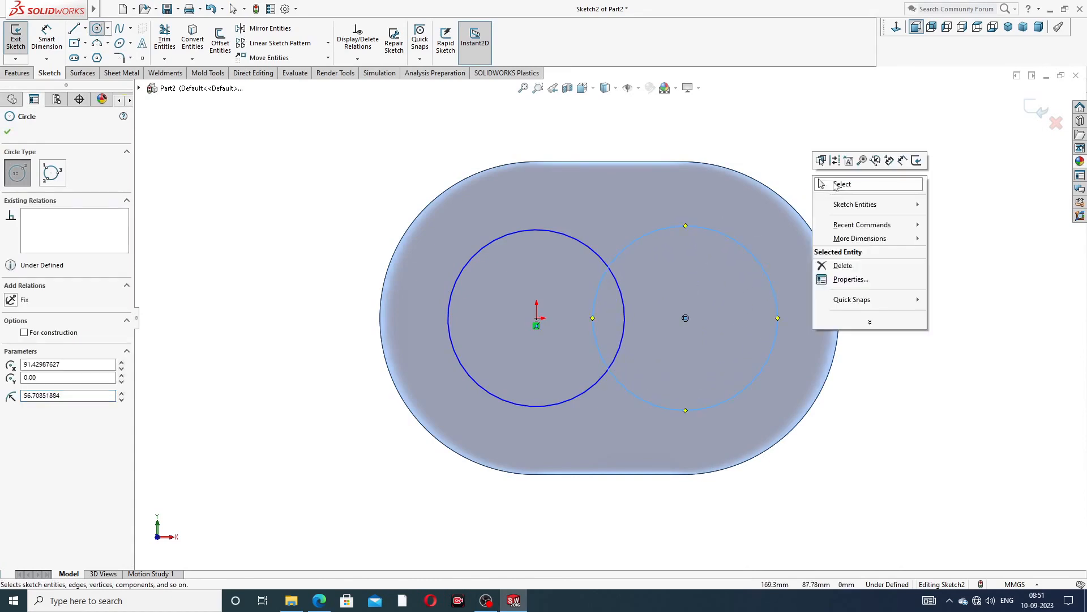
pyautogui.click(836, 185)
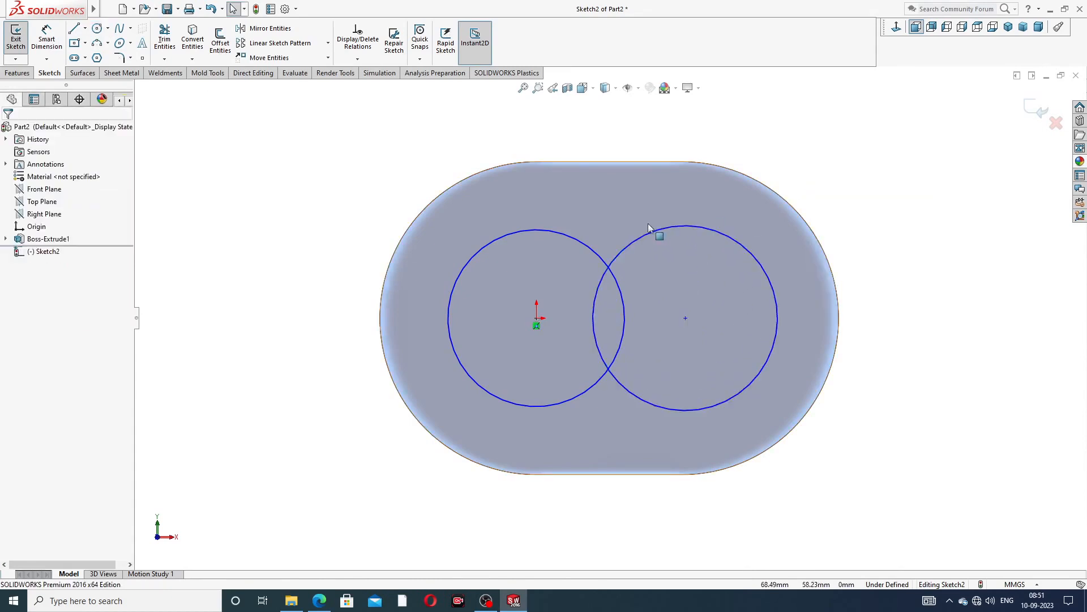
# Step: Dimension the two overlapping circles on the cover plate's front face
pyautogui.click(49, 42)
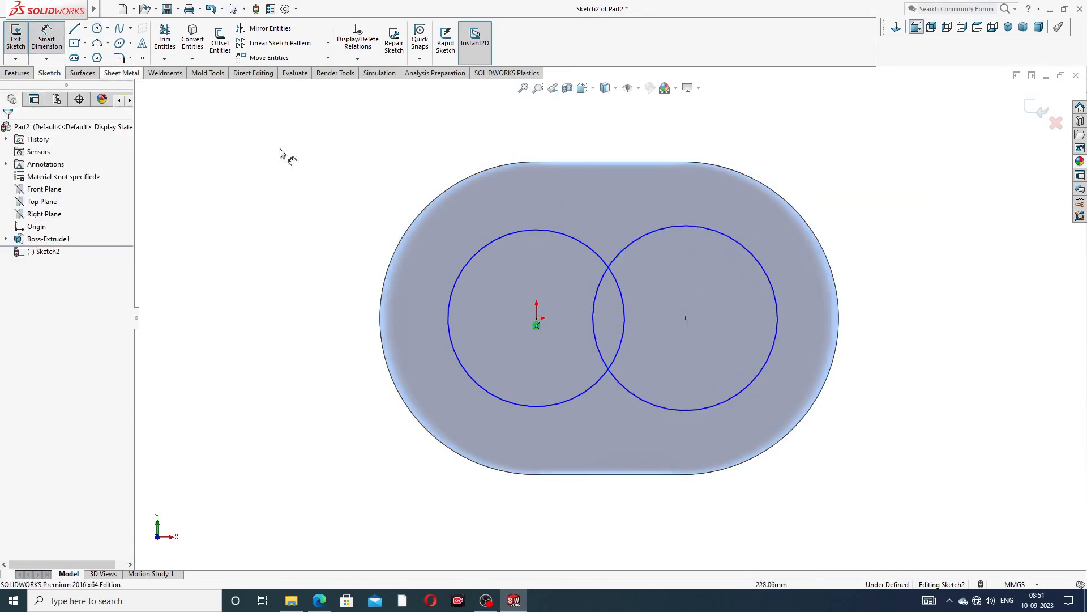
# Step: Dimension the diameter of the circle centred on the origin to 139.5 mm
pyautogui.click(555, 236)
pyautogui.click(360, 191)
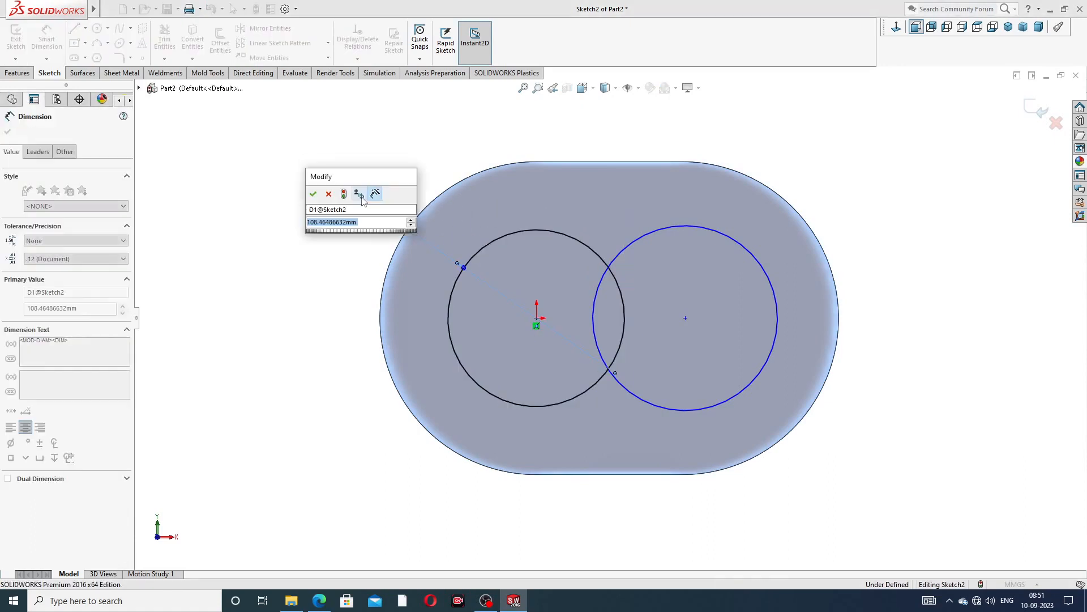
pyautogui.write('13')
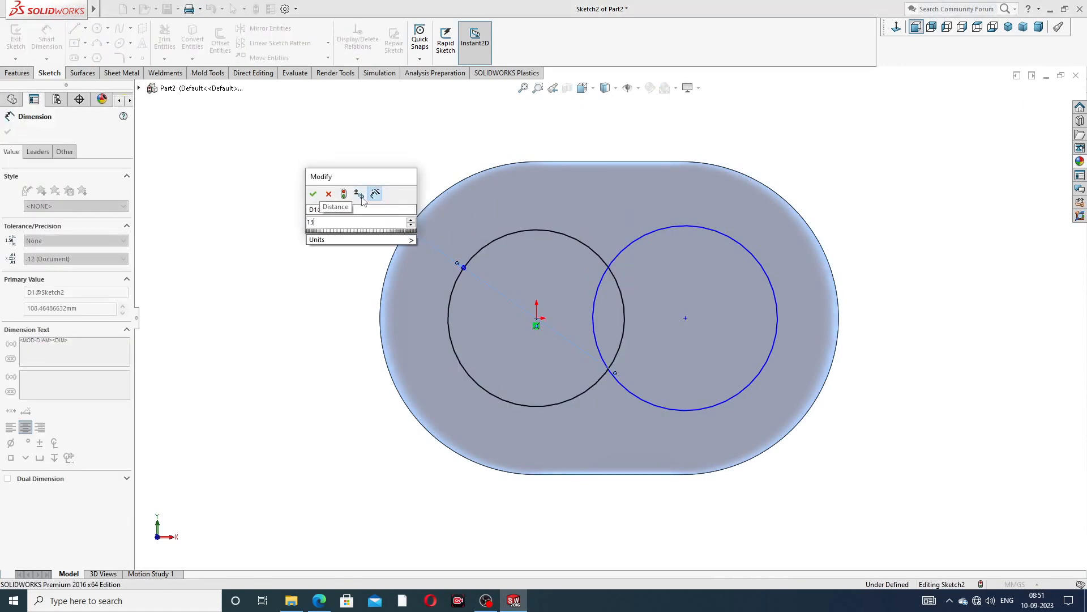
pyautogui.write('9.5')
pyautogui.press('Return')
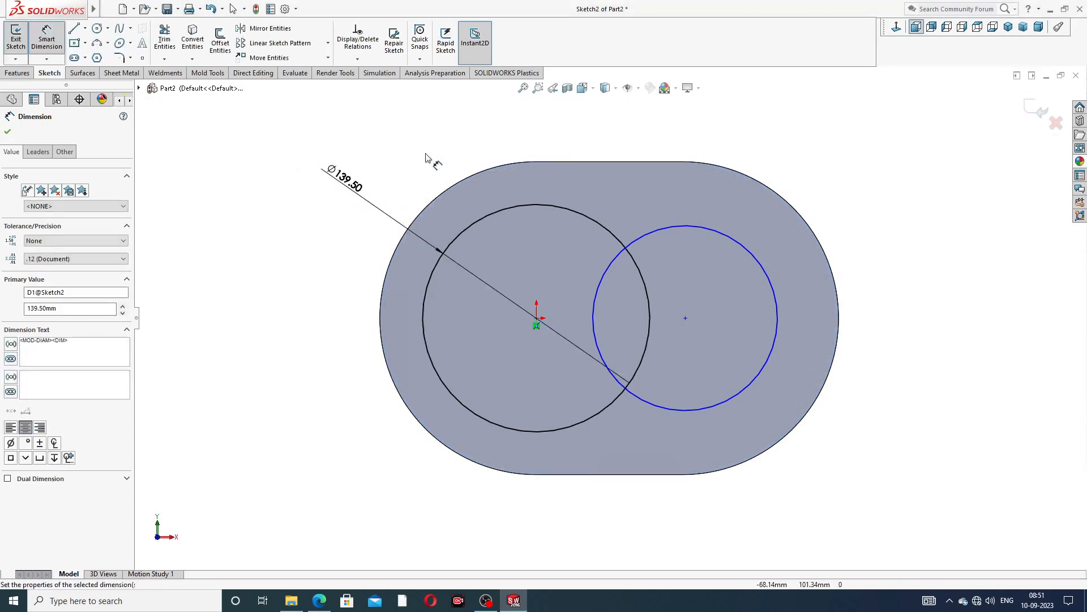
pyautogui.click(426, 153)
pyautogui.rightClick(428, 150)
pyautogui.click(437, 167)
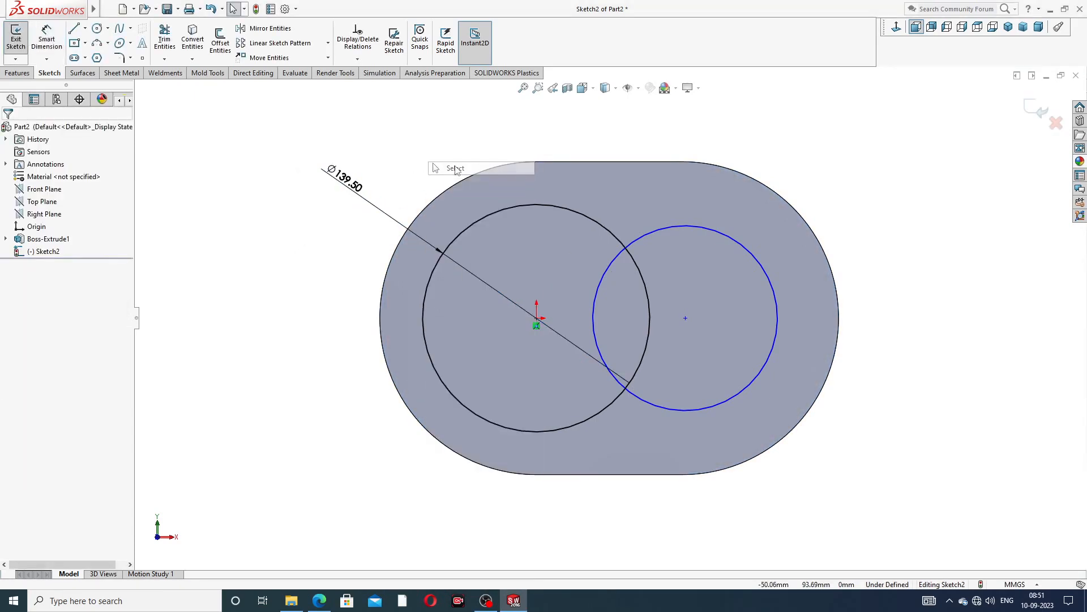
# Step: Apply an Equal relation between the two large overlapping circles
pyautogui.click(520, 204)
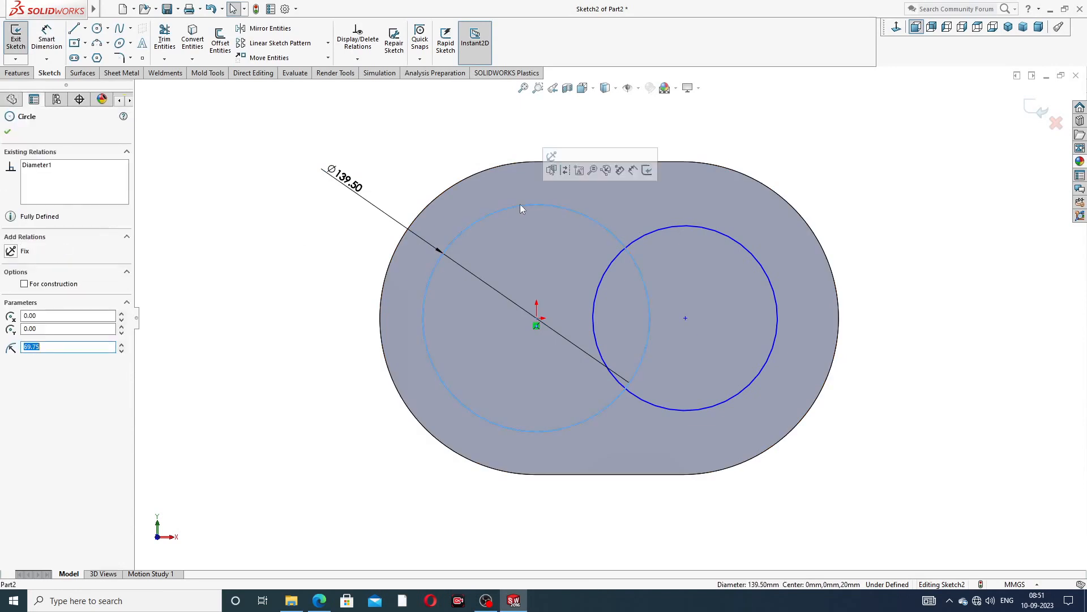
pyautogui.keyDown('ctrl'); pyautogui.click(664, 226); pyautogui.keyUp('ctrl')
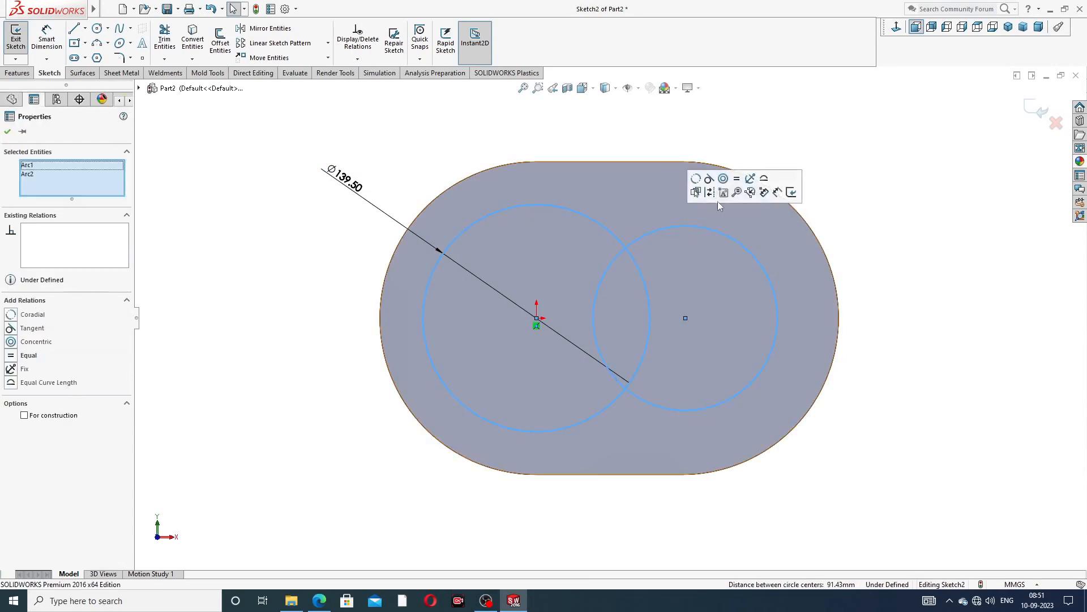
pyautogui.click(743, 180)
pyautogui.click(846, 158)
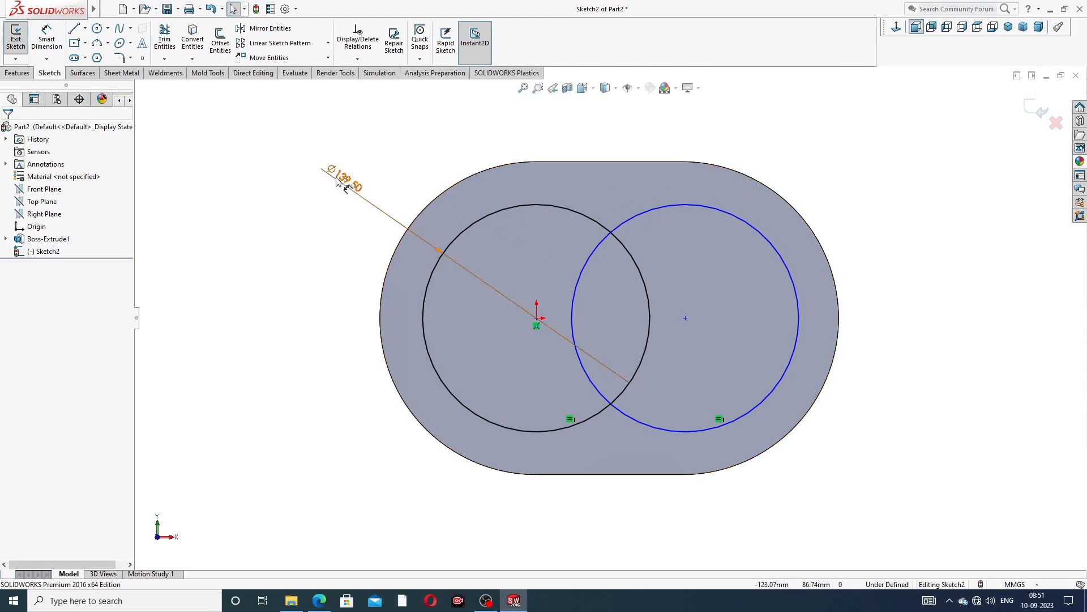
# Step: Add a driven diameter dimension to the right large circle, placed outside the plate's upper right
pyautogui.click(49, 39)
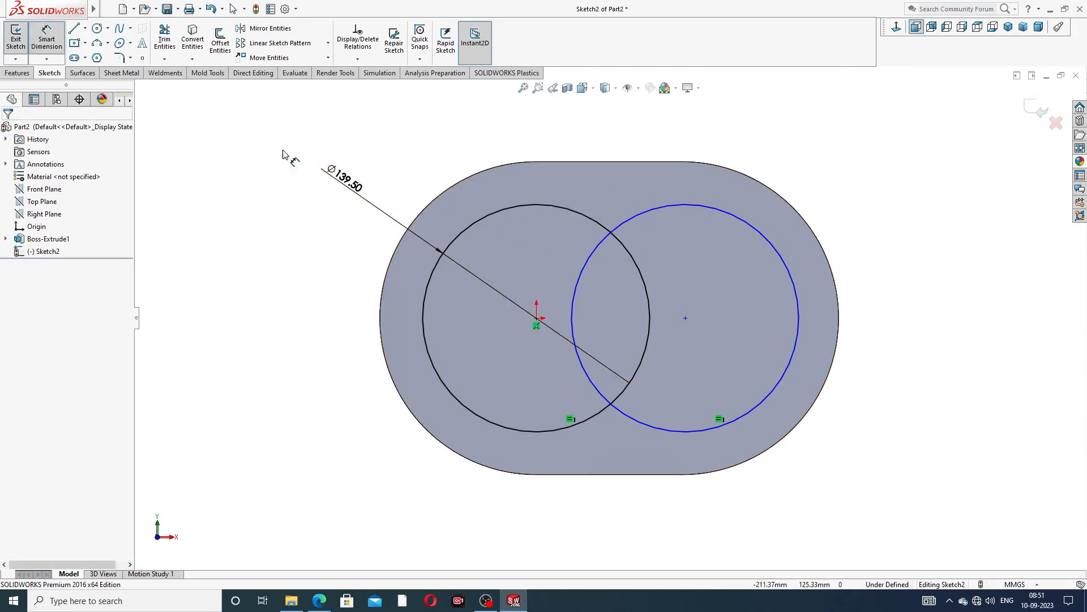
pyautogui.click(688, 205)
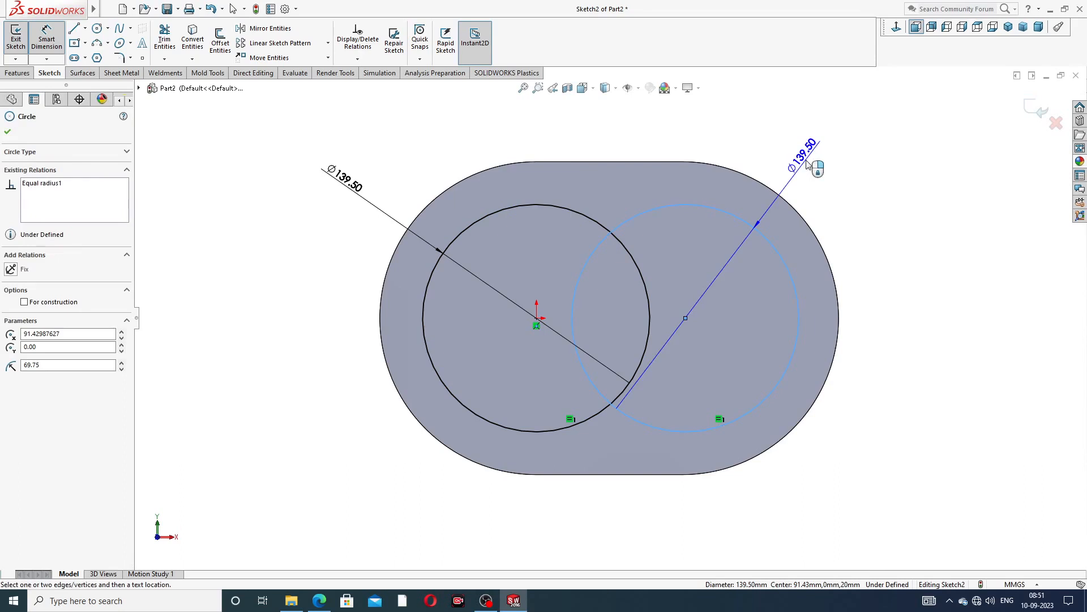
pyautogui.click(809, 164)
pyautogui.click(613, 301)
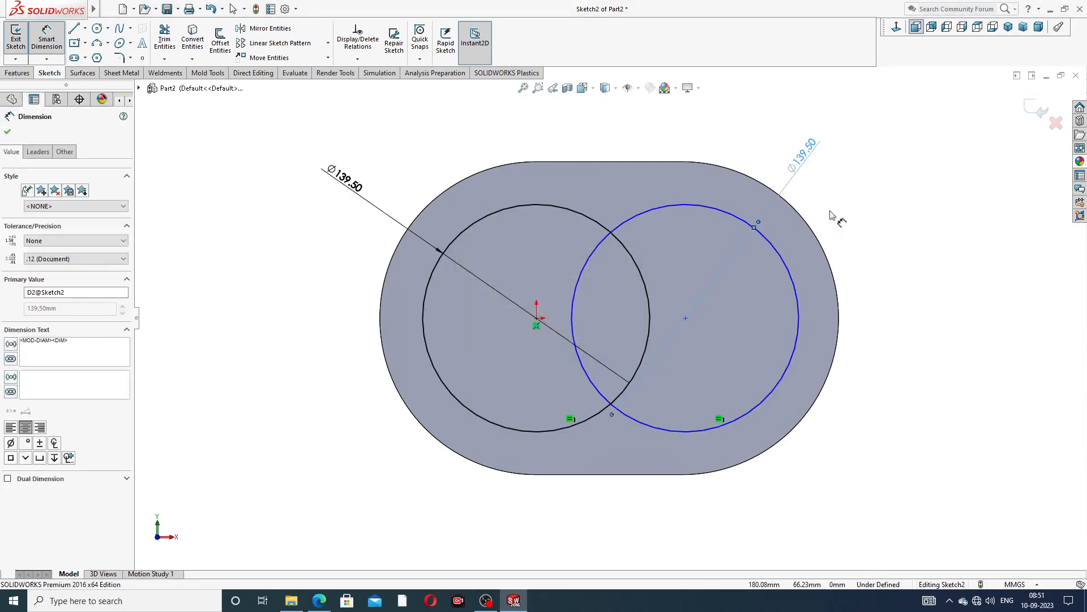
pyautogui.rightClick(870, 147)
pyautogui.click(891, 169)
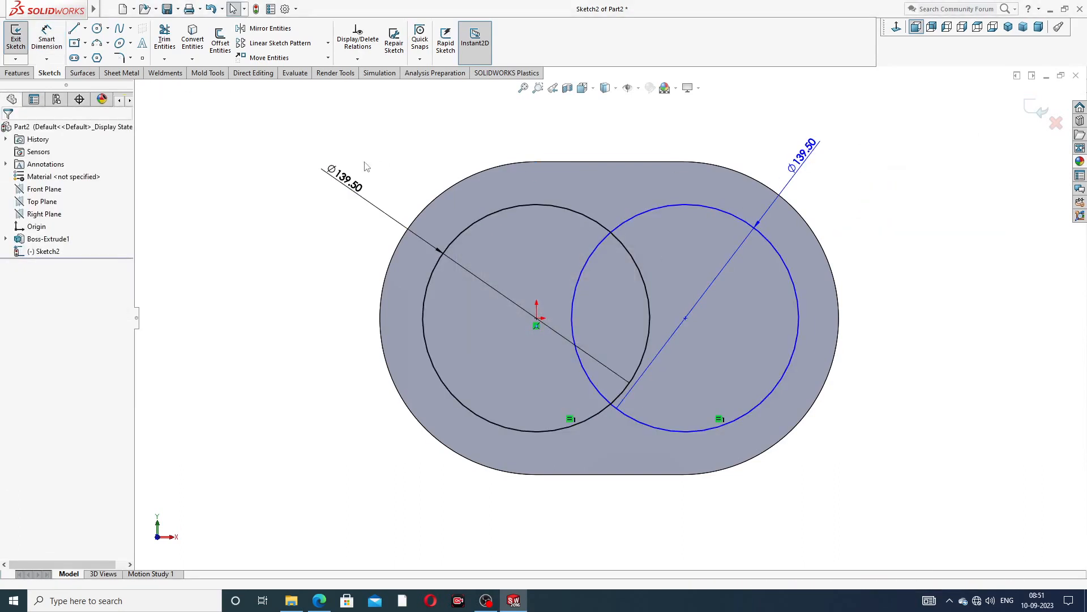
# Step: Dimension the horizontal distance between the two large circles' centres to 89.69 mm, above the plate
pyautogui.click(47, 41)
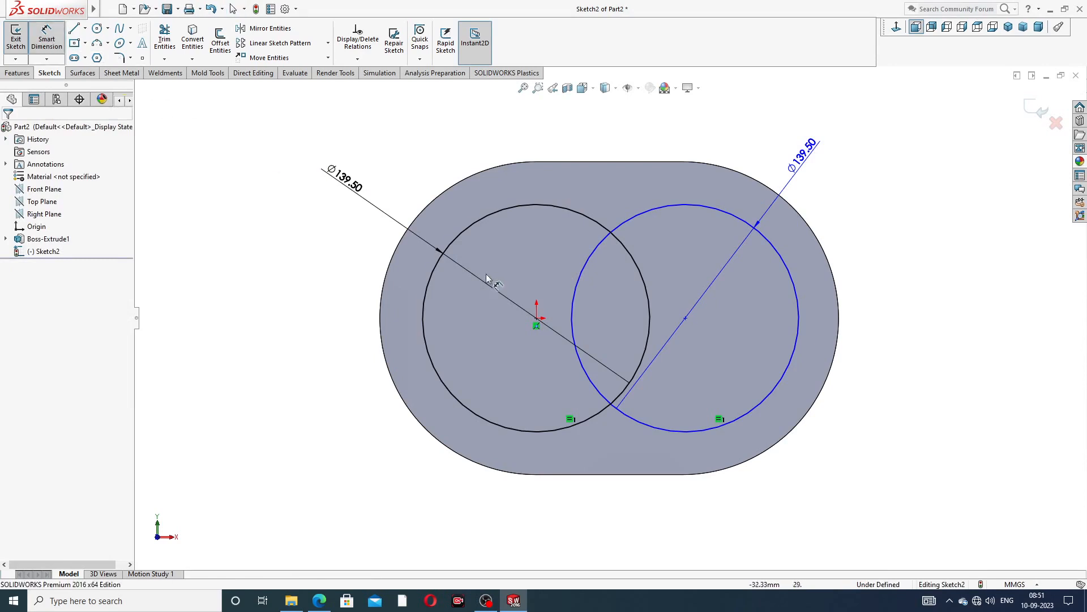
pyautogui.click(536, 318)
pyautogui.click(685, 319)
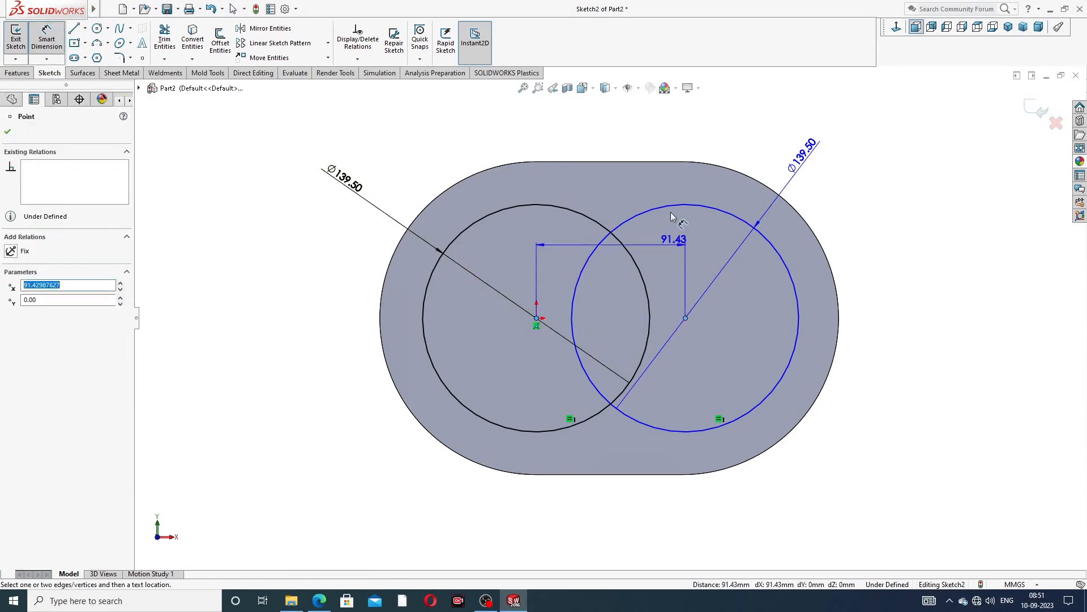
pyautogui.click(630, 143)
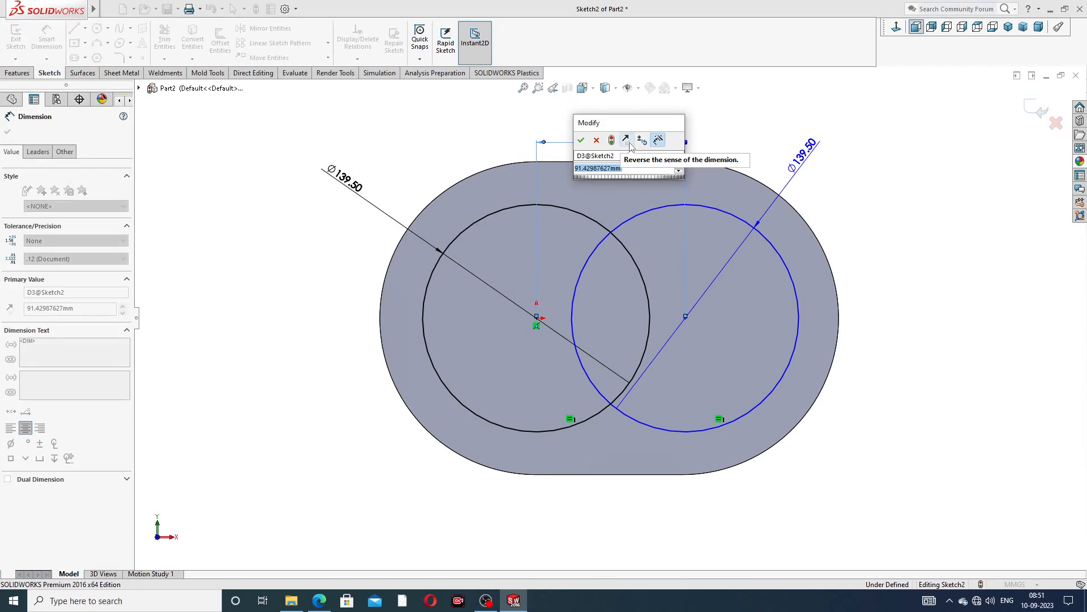
pyautogui.write('89')
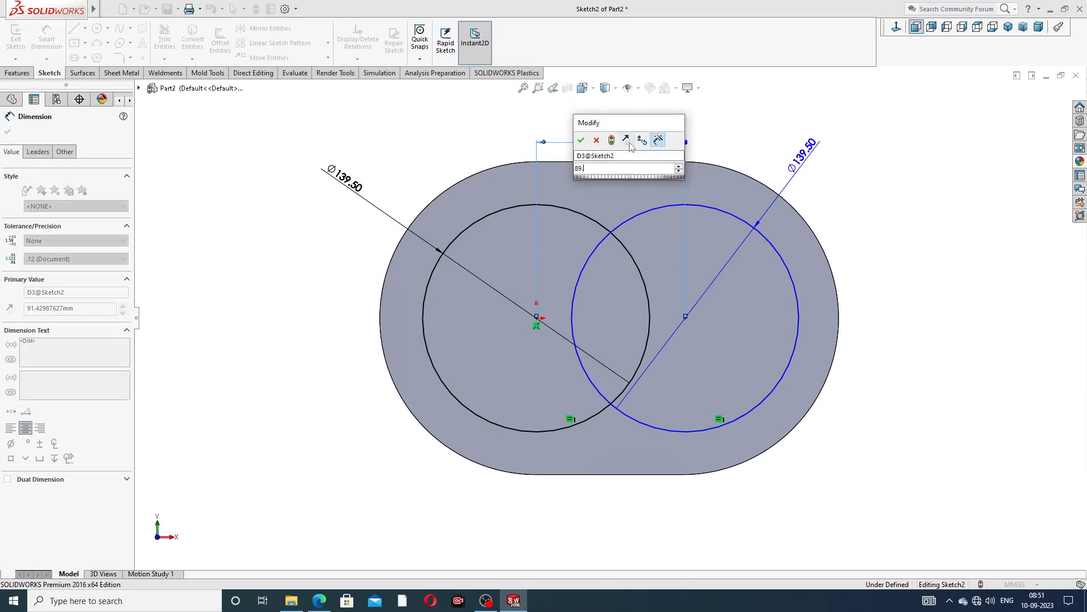
pyautogui.write('.69')
pyautogui.press('Return')
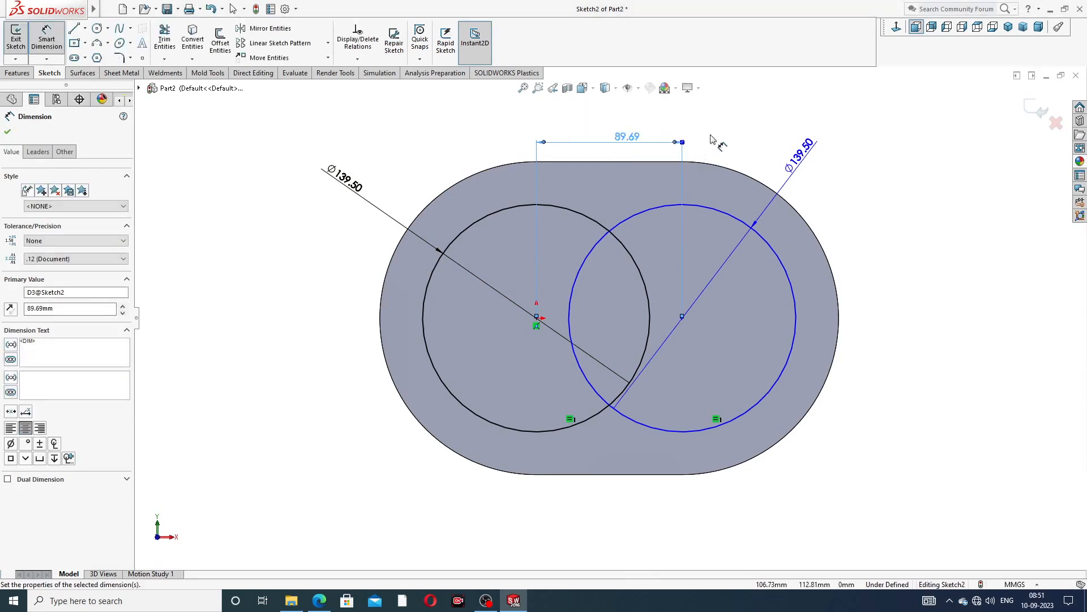
pyautogui.click(710, 135)
pyautogui.rightClick(721, 145)
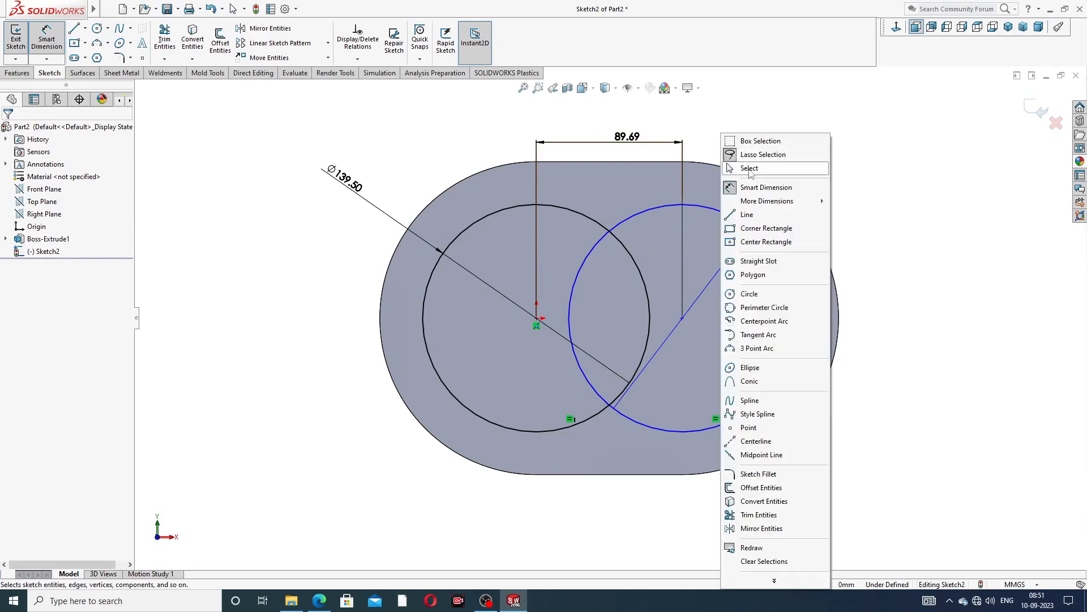
pyautogui.click(749, 169)
# Step: Align the two circle centres with a Horizontal relation and move the right circle's diameter dimension slightly farther out
pyautogui.click(536, 319)
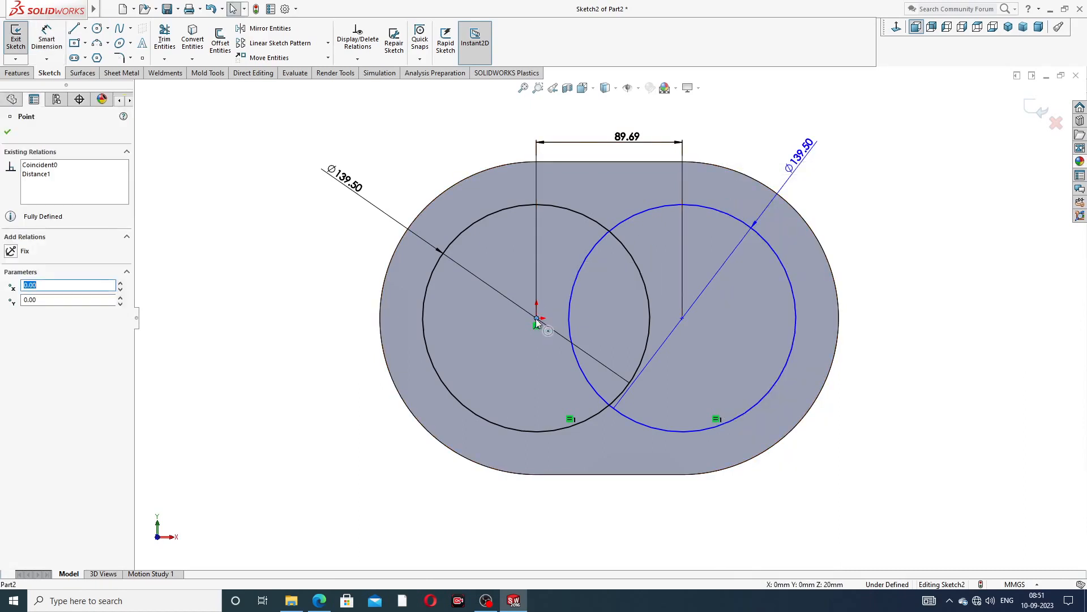
pyautogui.keyDown('ctrl'); pyautogui.click(682, 317); pyautogui.keyUp('ctrl')
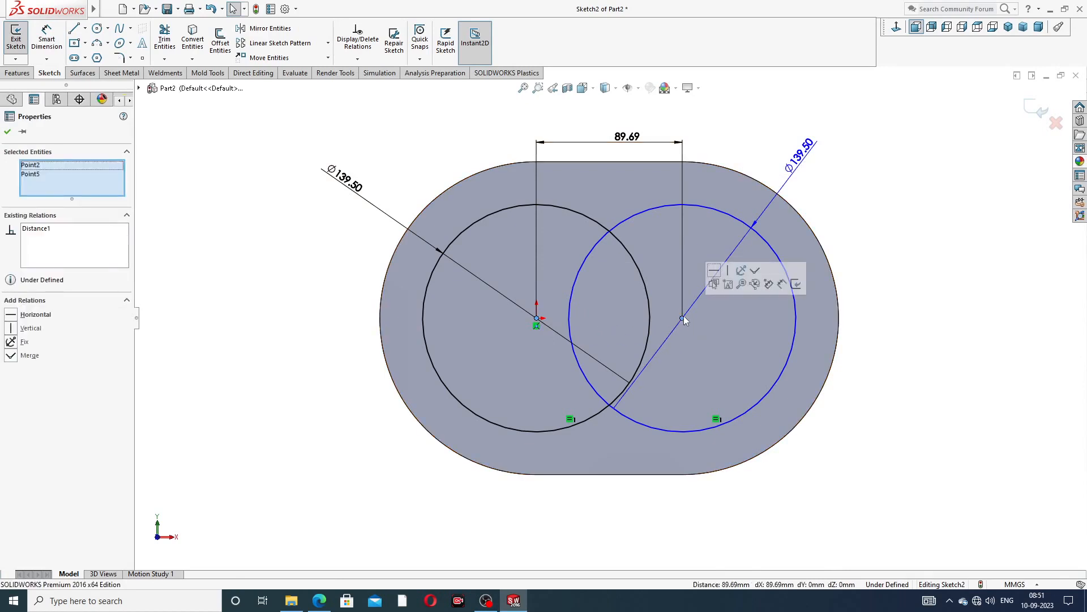
pyautogui.click(714, 270)
pyautogui.click(859, 209)
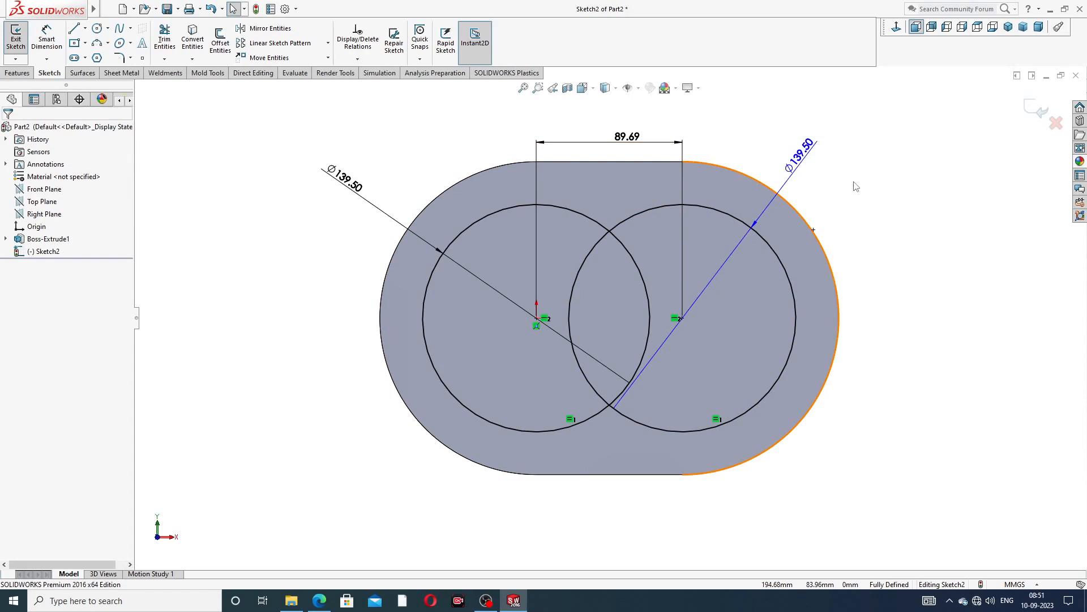
pyautogui.moveTo(818, 168); pyautogui.dragTo(838, 173)
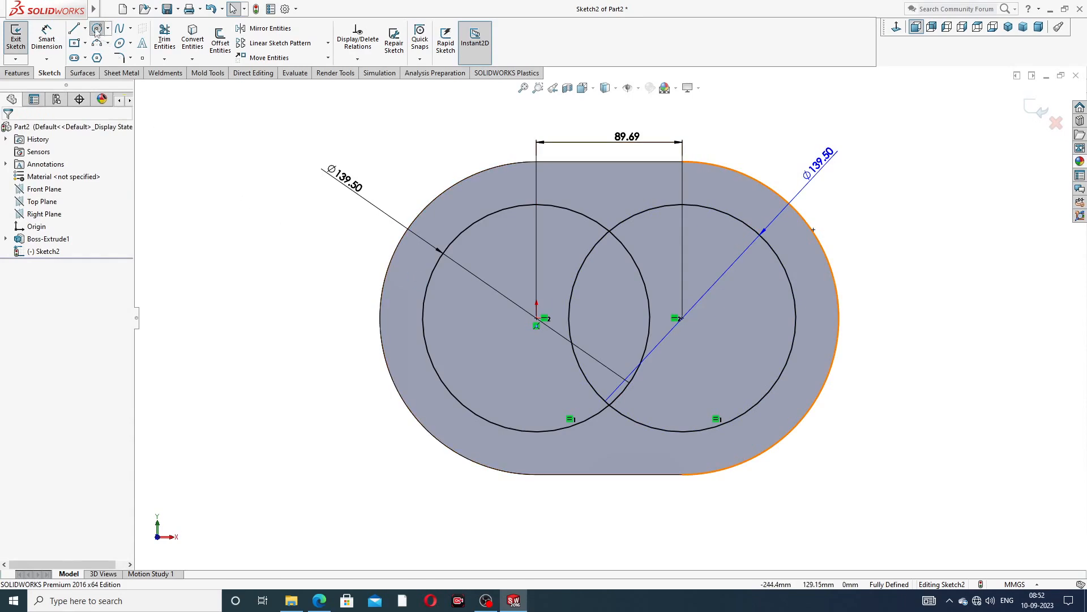
# Step: Sketch a small concentric circle at each large circle's centre, about 25 mm radius on the left and about 21 mm on the right
pyautogui.click(97, 29)
pyautogui.click(537, 318)
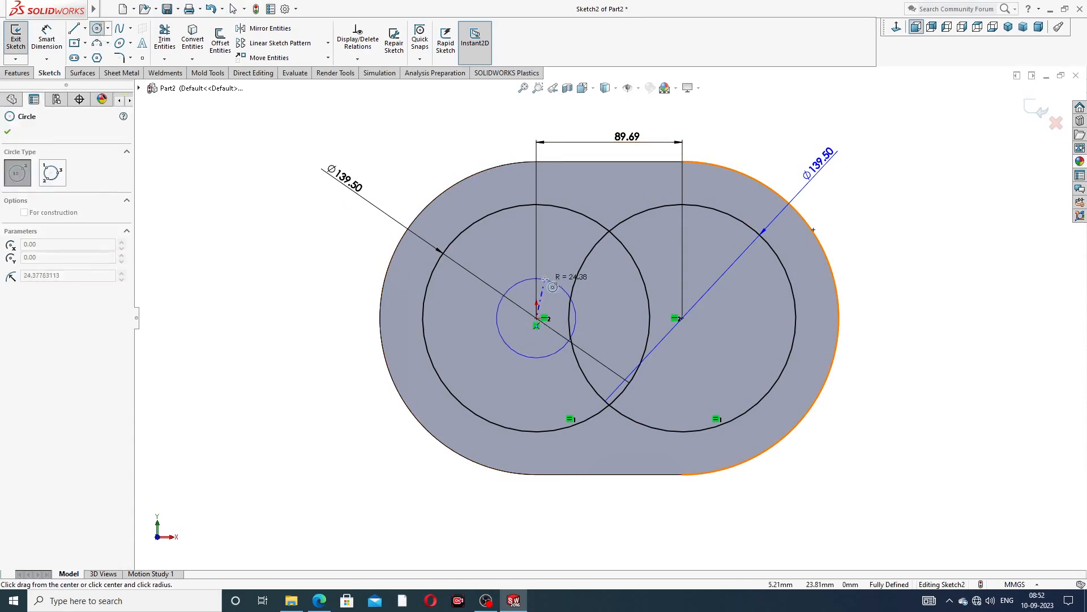
pyautogui.click(545, 278)
pyautogui.click(682, 318)
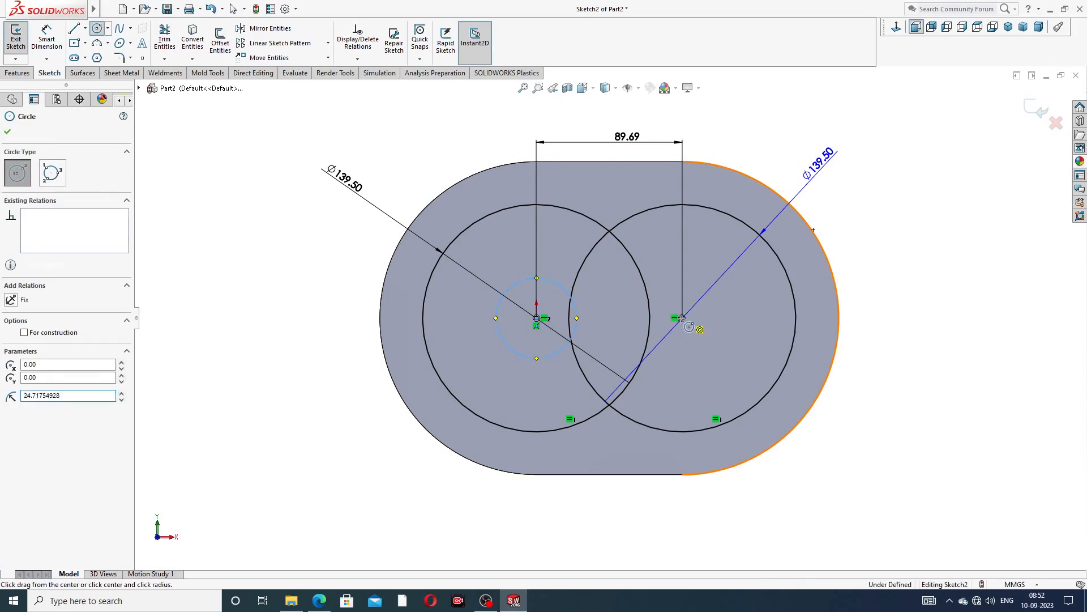
pyautogui.click(708, 295)
pyautogui.rightClick(850, 211)
pyautogui.click(872, 213)
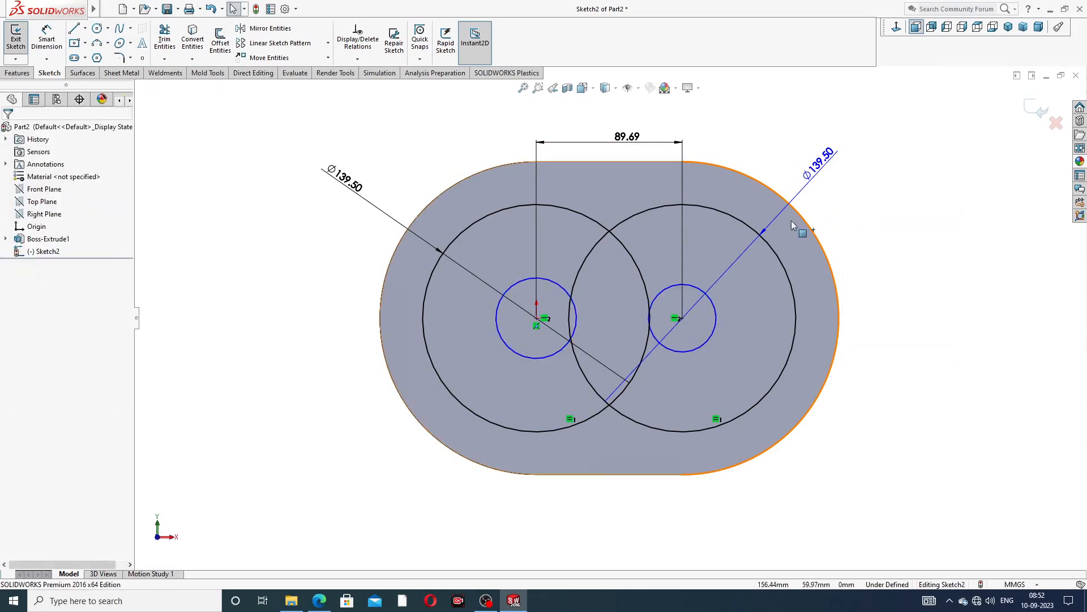
# Step: Apply an Equal relation between the two small centre circles
pyautogui.click(535, 277)
pyautogui.keyDown('ctrl'); pyautogui.click(670, 287); pyautogui.keyUp('ctrl')
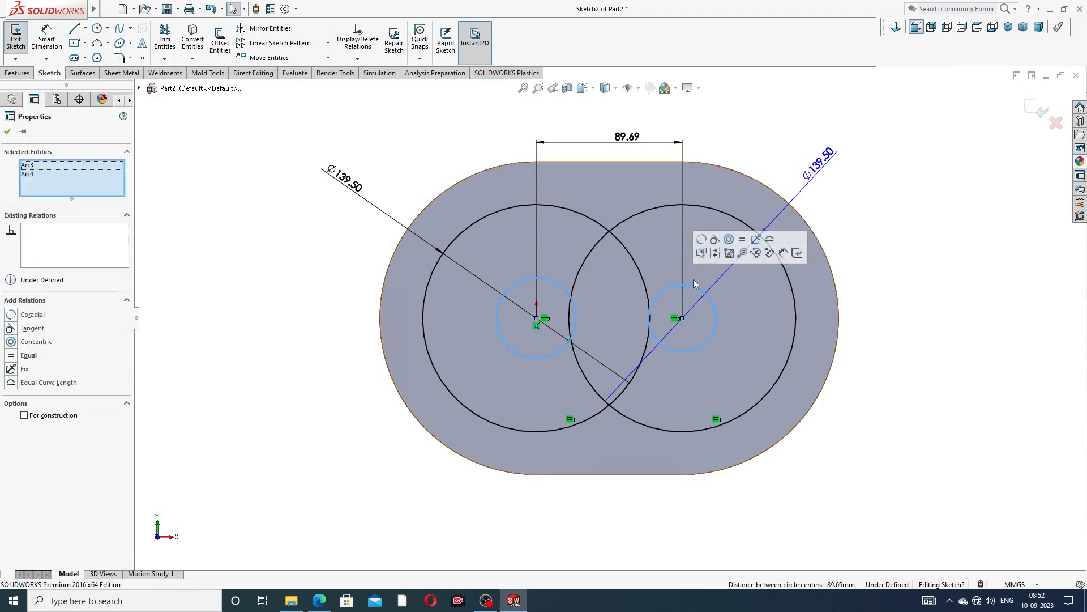
pyautogui.click(772, 250)
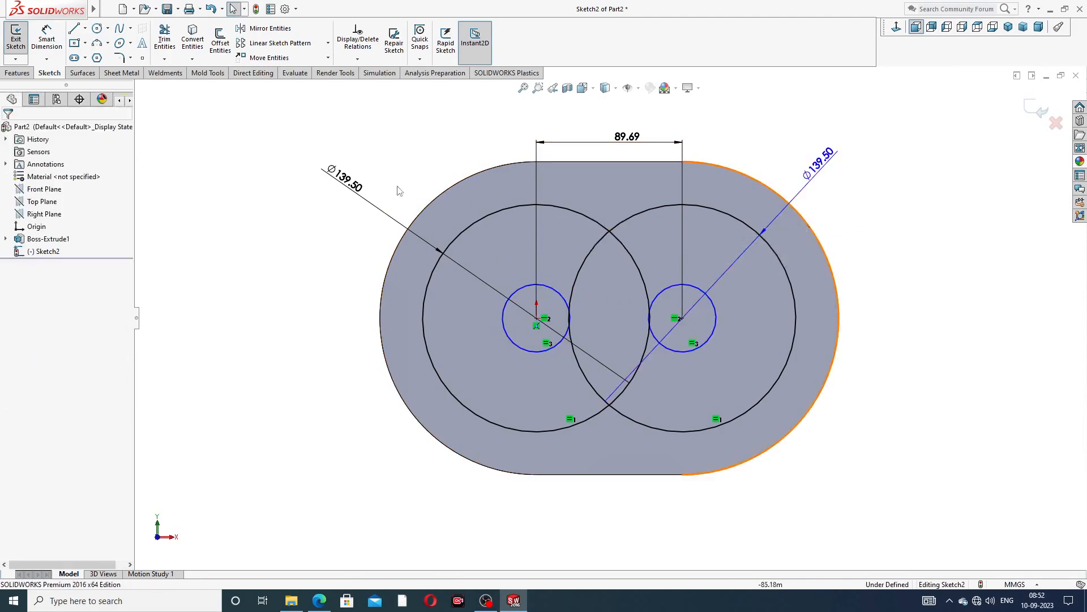
# Step: Dimension the left small circle's diameter to 20 mm and reposition its dimension text clear of the circle
pyautogui.click(46, 37)
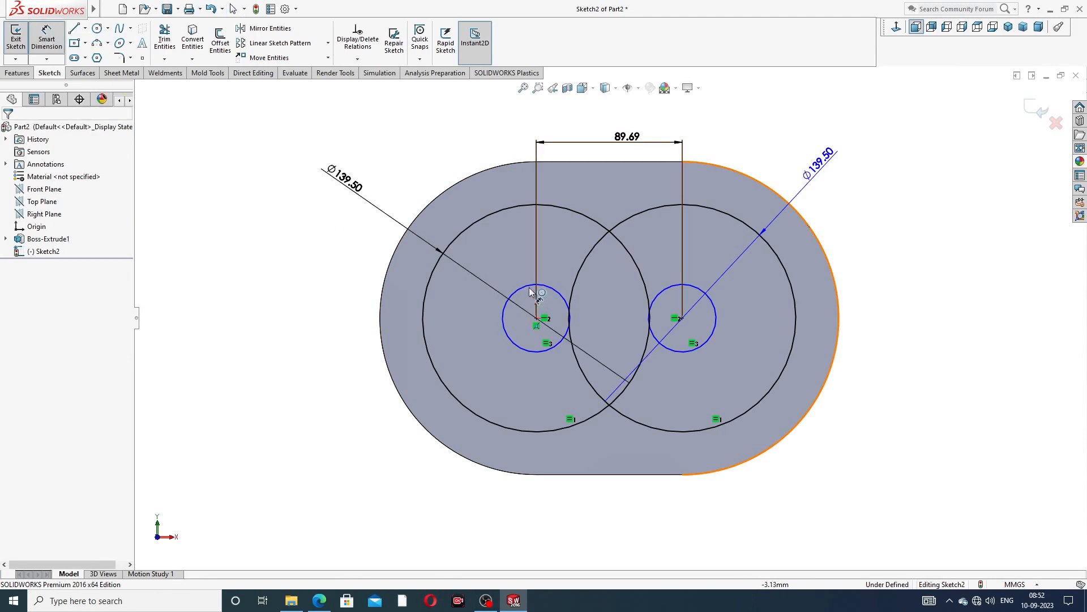
pyautogui.click(529, 287)
pyautogui.click(501, 271)
pyautogui.write('20')
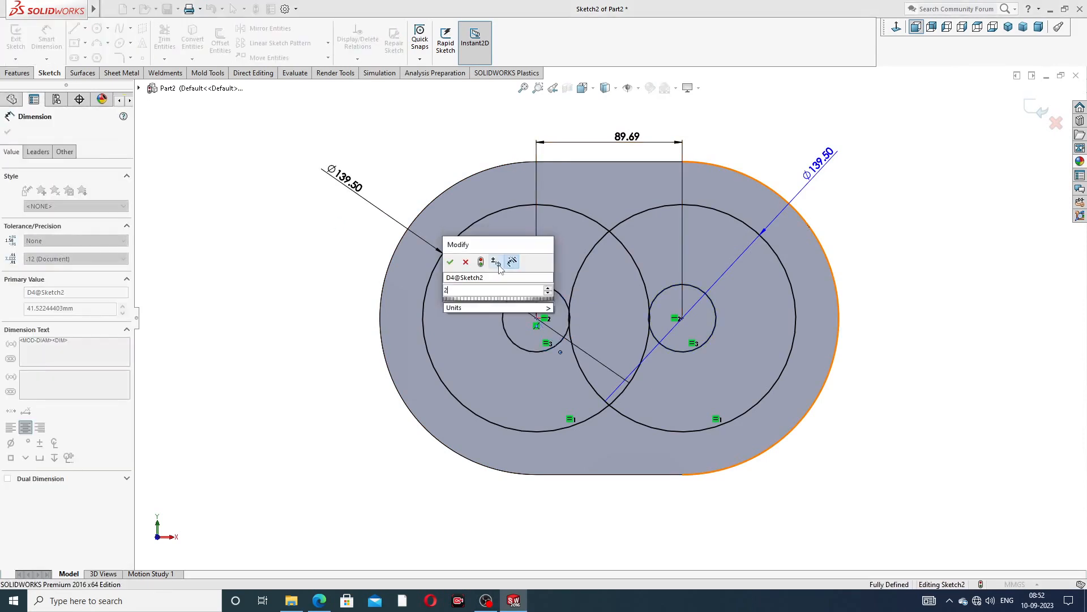
pyautogui.press('Return')
pyautogui.click(902, 210)
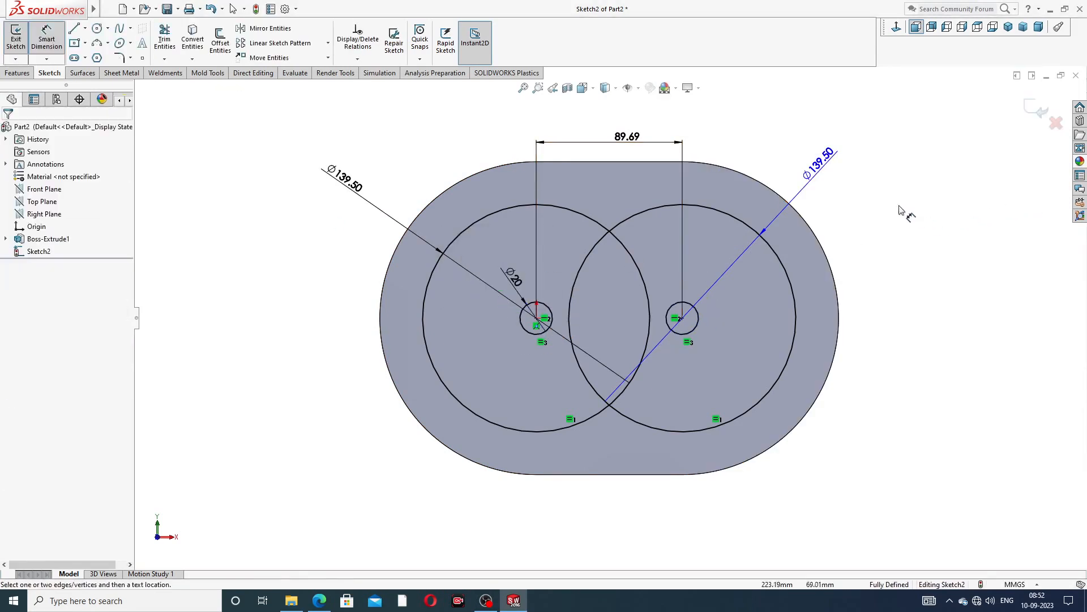
pyautogui.rightClick(901, 161)
pyautogui.click(923, 177)
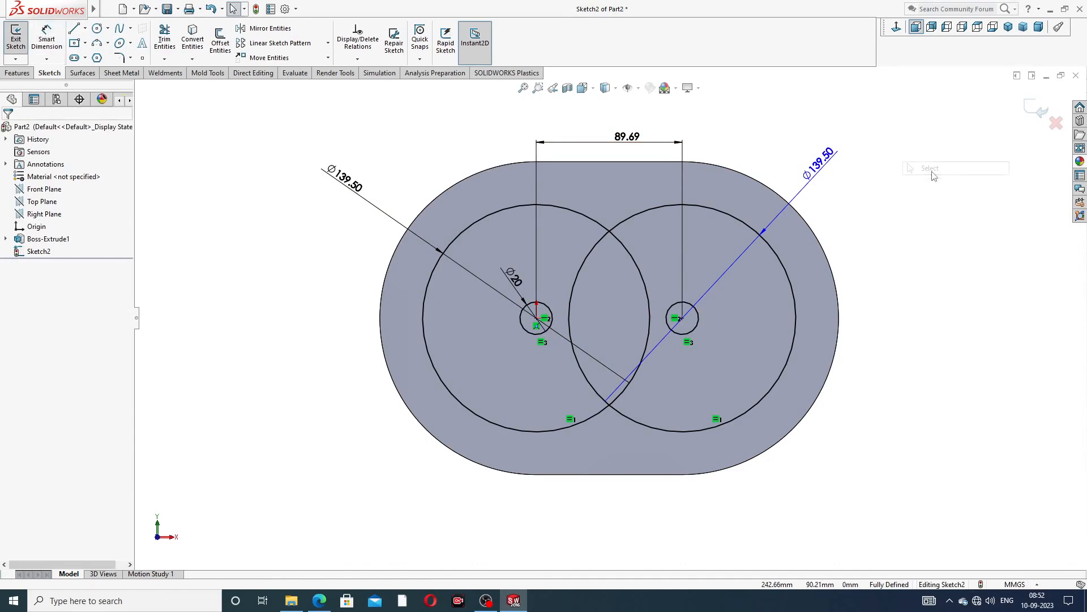
pyautogui.moveTo(517, 286); pyautogui.dragTo(509, 267)
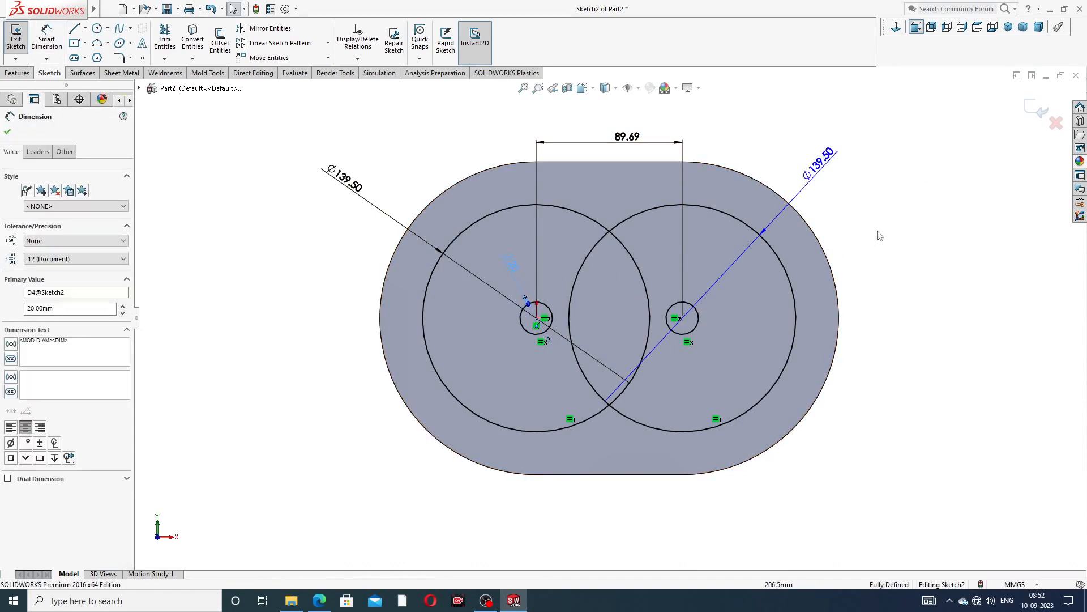
pyautogui.click(845, 242)
# Step: Cut the two small centre circles of the recess sketch completely through the plate with an Extruded Cut set to Through All
pyautogui.click(319, 600)
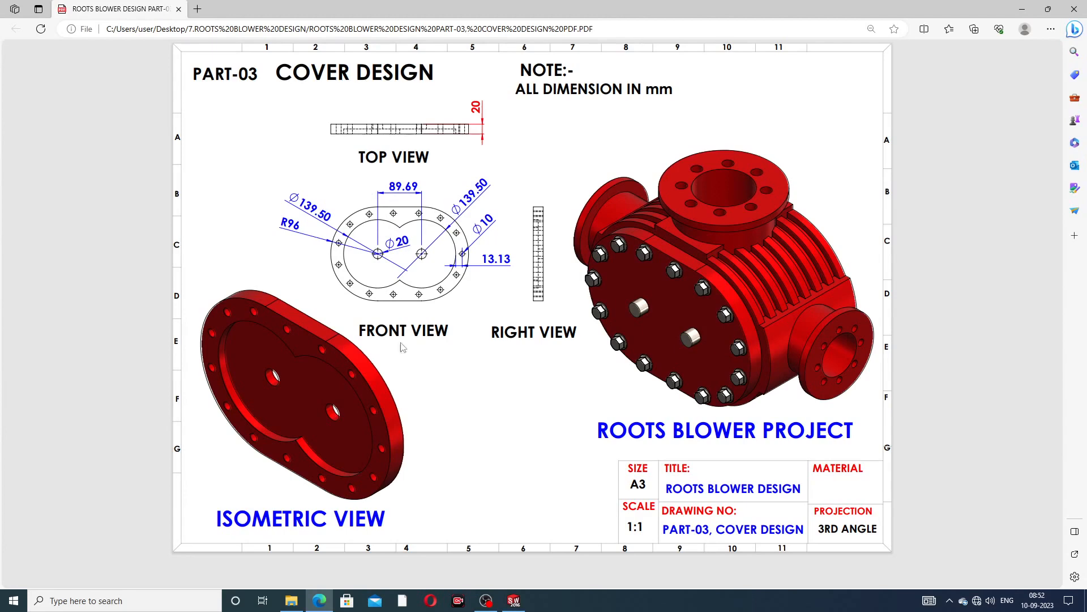
pyautogui.click(327, 603)
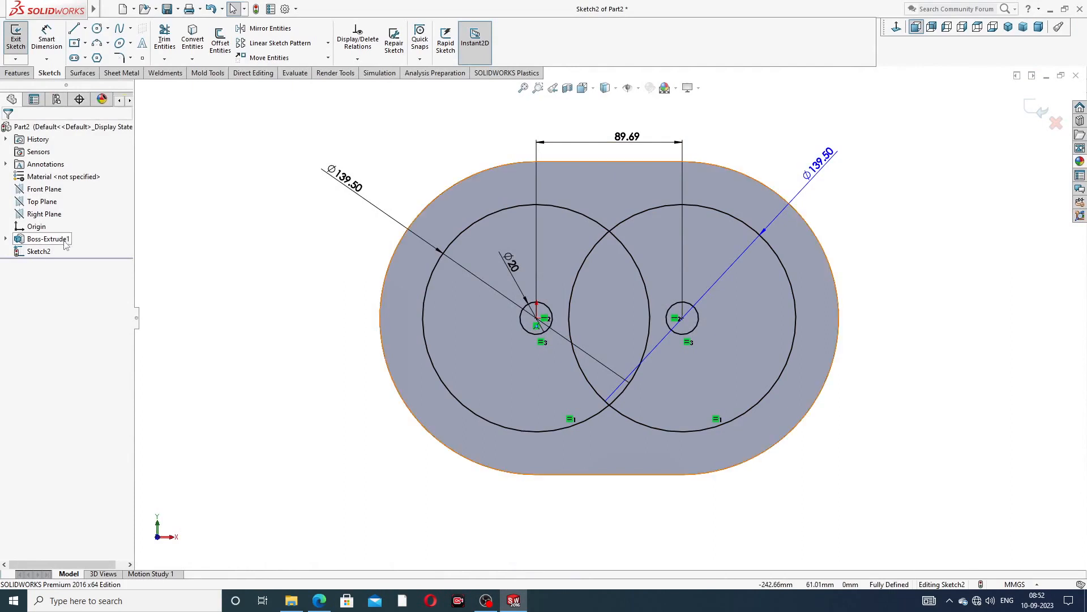
pyautogui.click(27, 76)
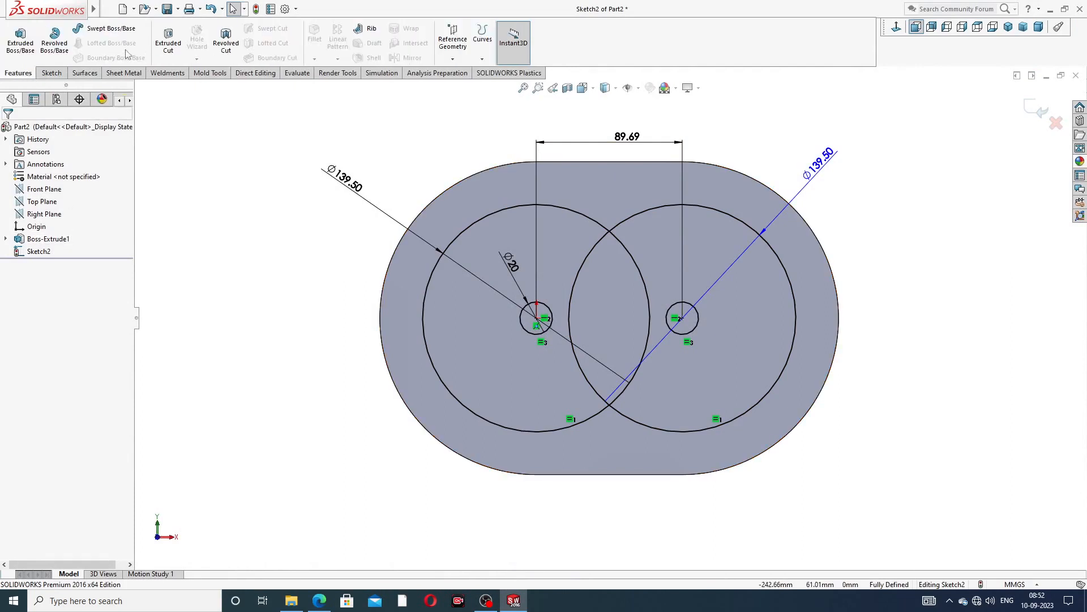
pyautogui.click(168, 40)
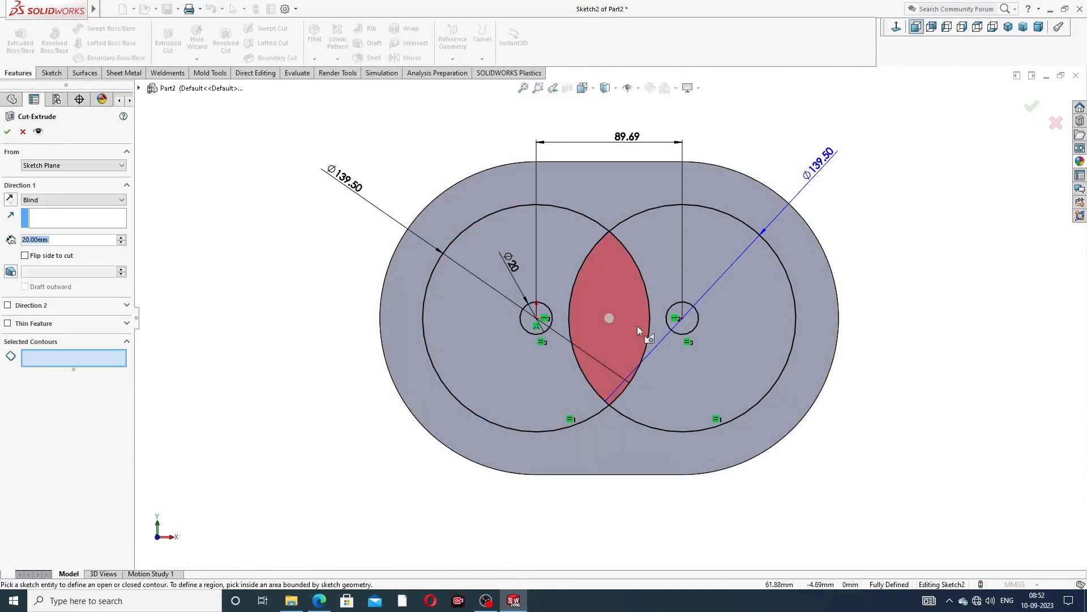
pyautogui.moveTo(638, 326); pyautogui.dragTo(600, 329, button='middle')
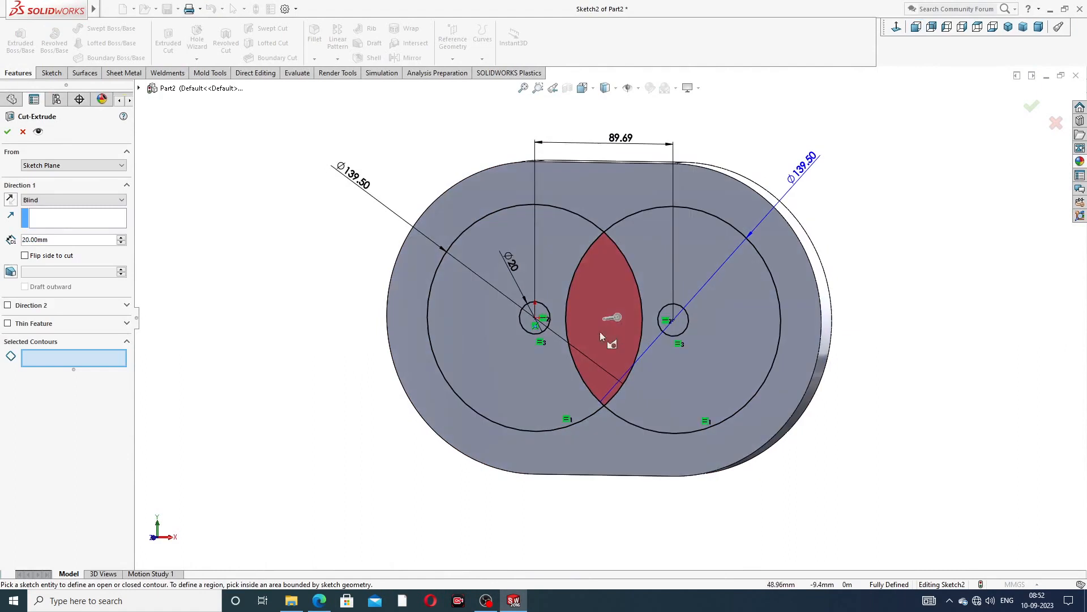
pyautogui.click(547, 316)
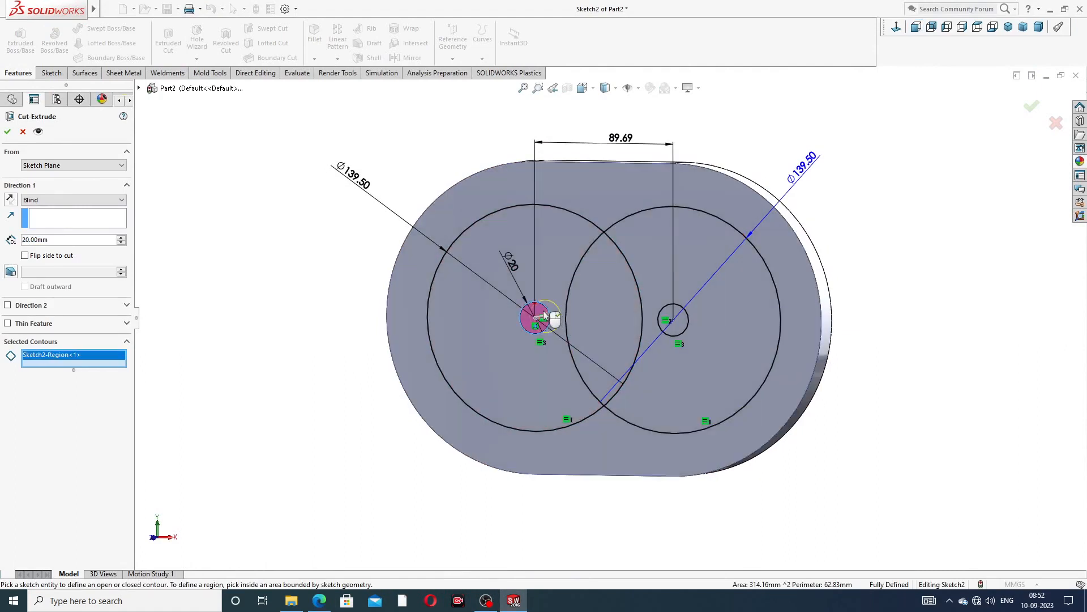
pyautogui.click(682, 327)
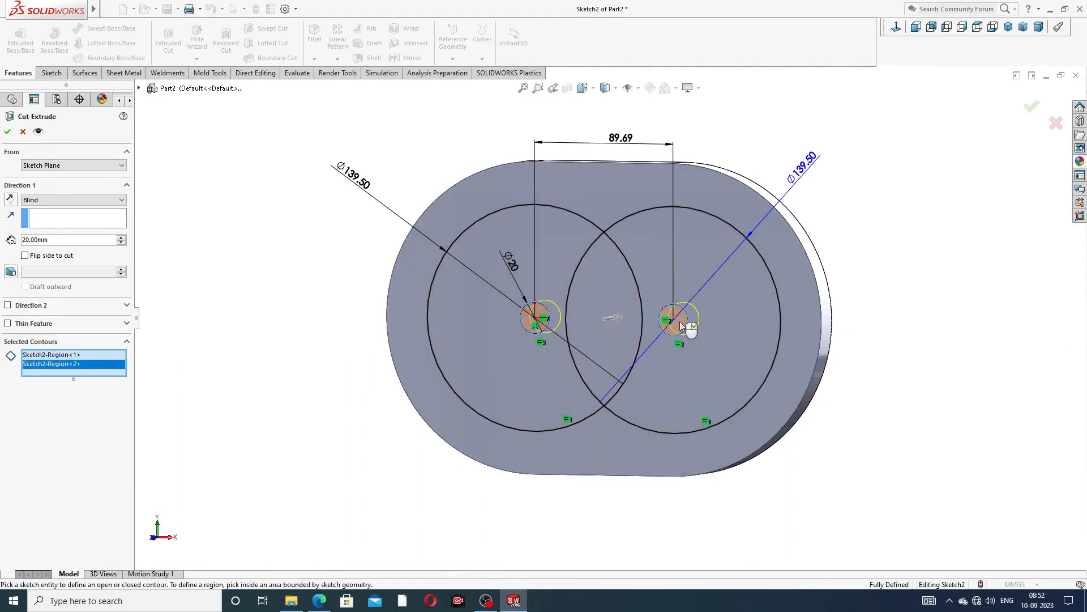
pyautogui.click(55, 202)
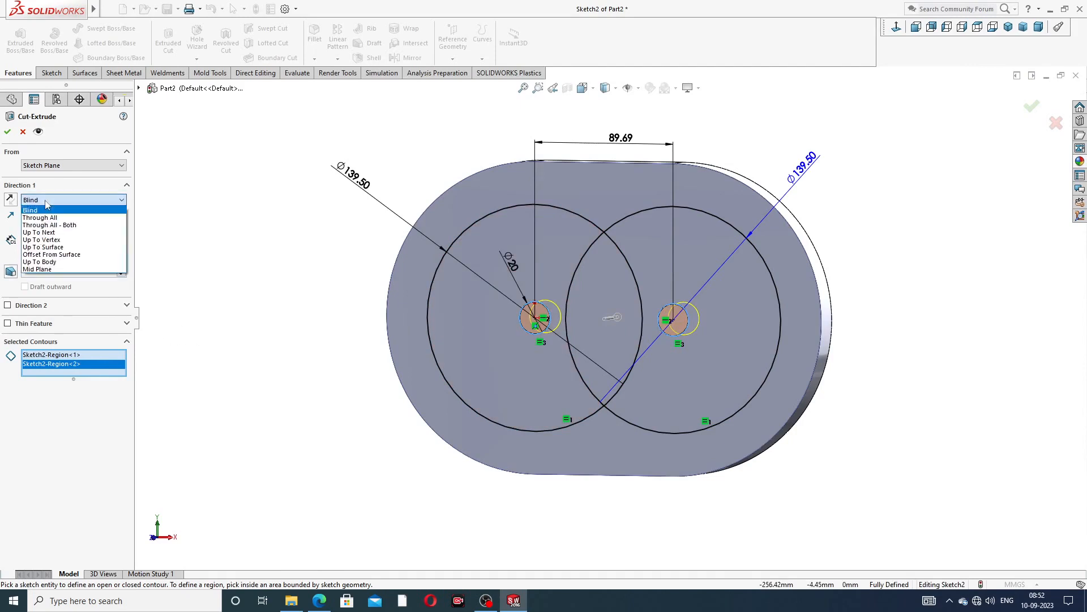
pyautogui.click(51, 218)
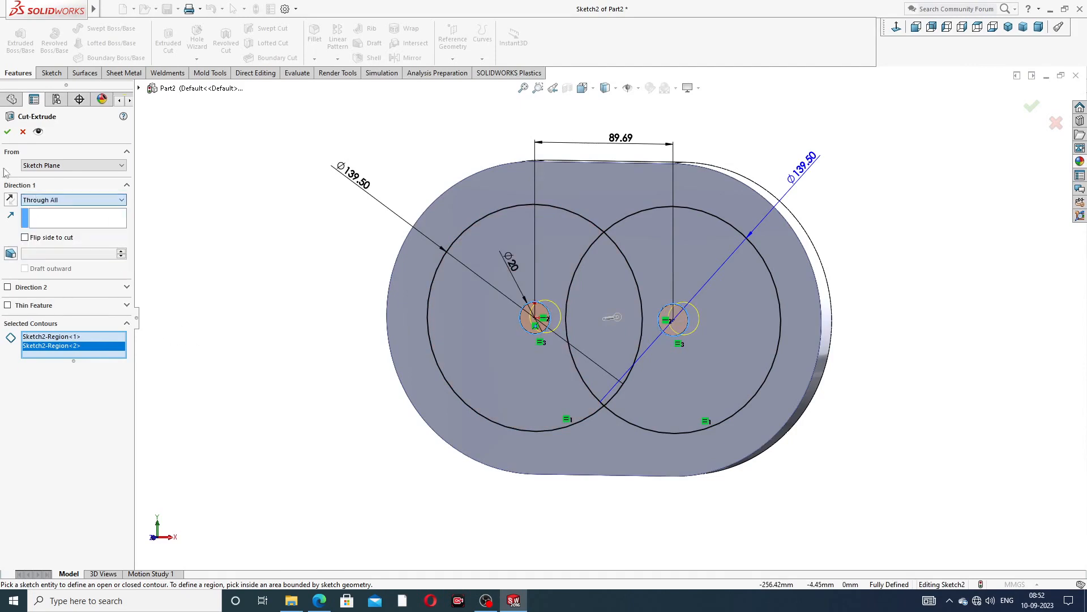
pyautogui.click(7, 132)
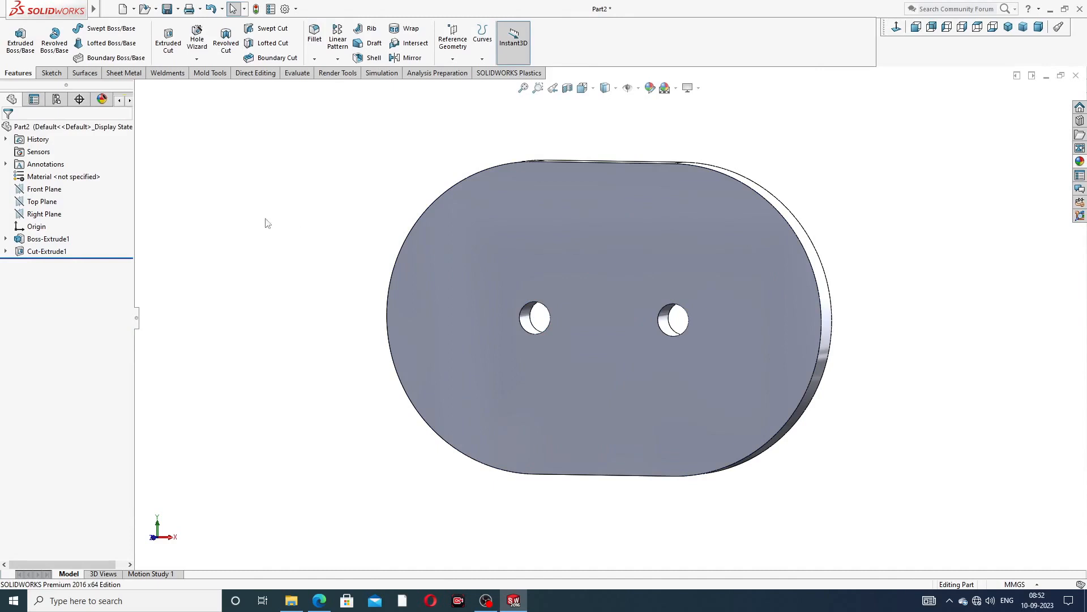
# Step: Reuse the first cut's sketch to cut both large overlapping circles as a blind recess 10 mm deep
pyautogui.click(6, 251)
pyautogui.click(45, 262)
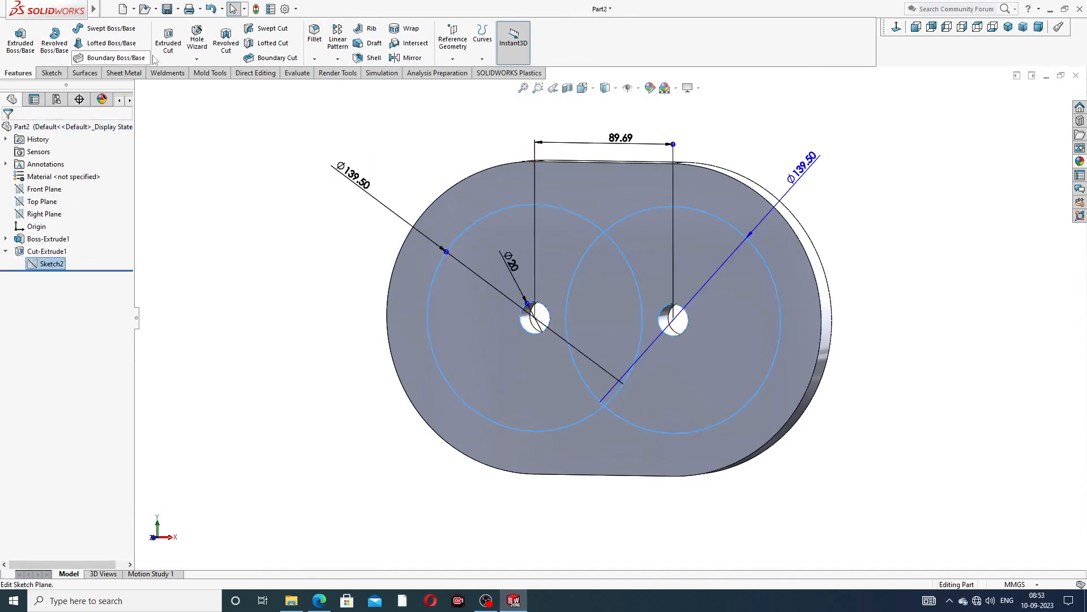
pyautogui.click(168, 45)
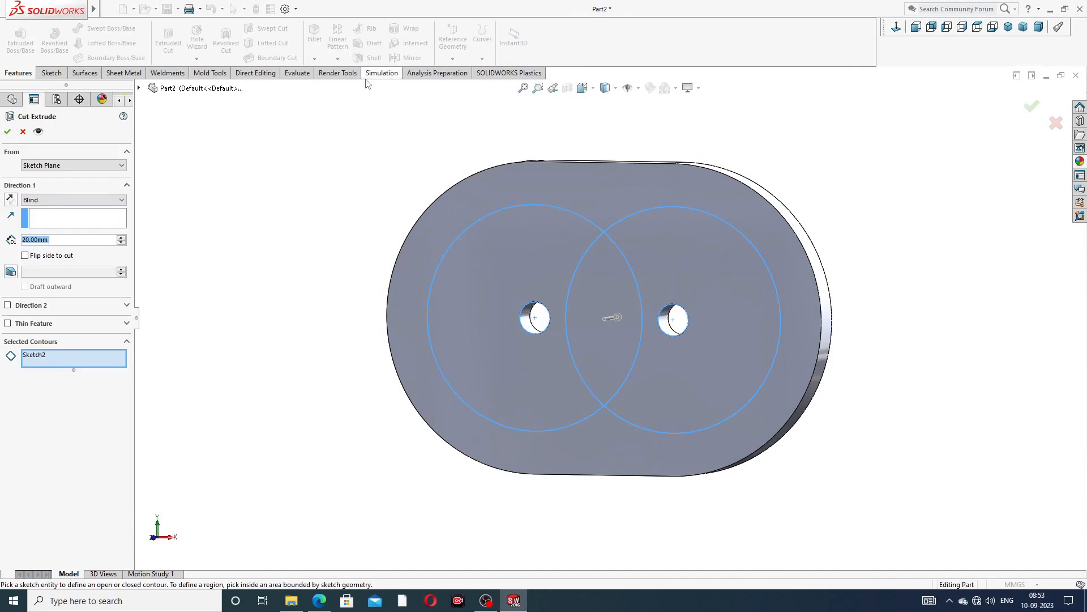
pyautogui.click(549, 211)
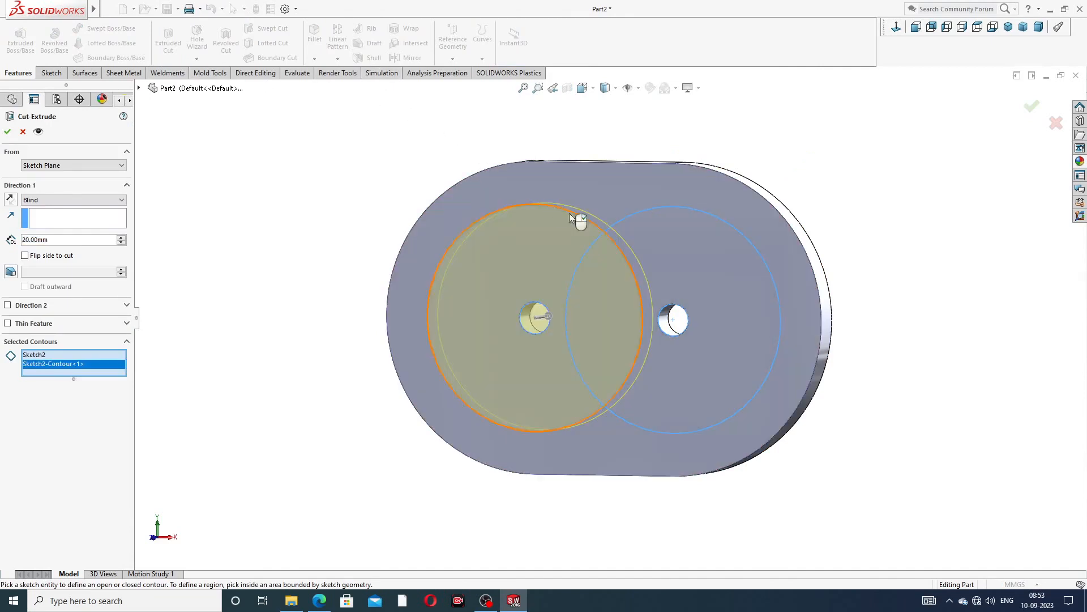
pyautogui.click(635, 214)
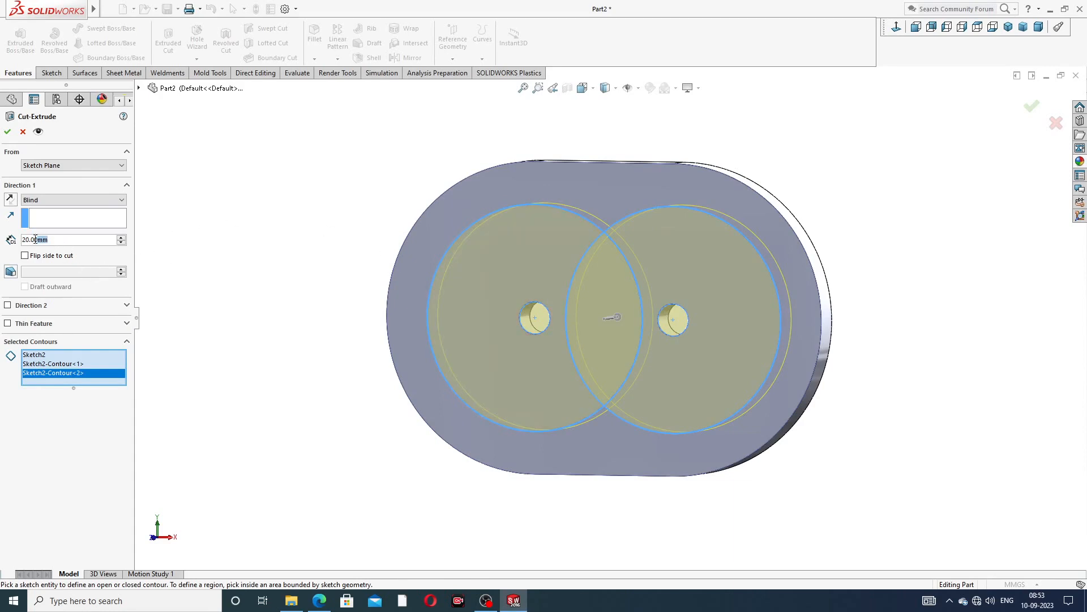
pyautogui.write('10')
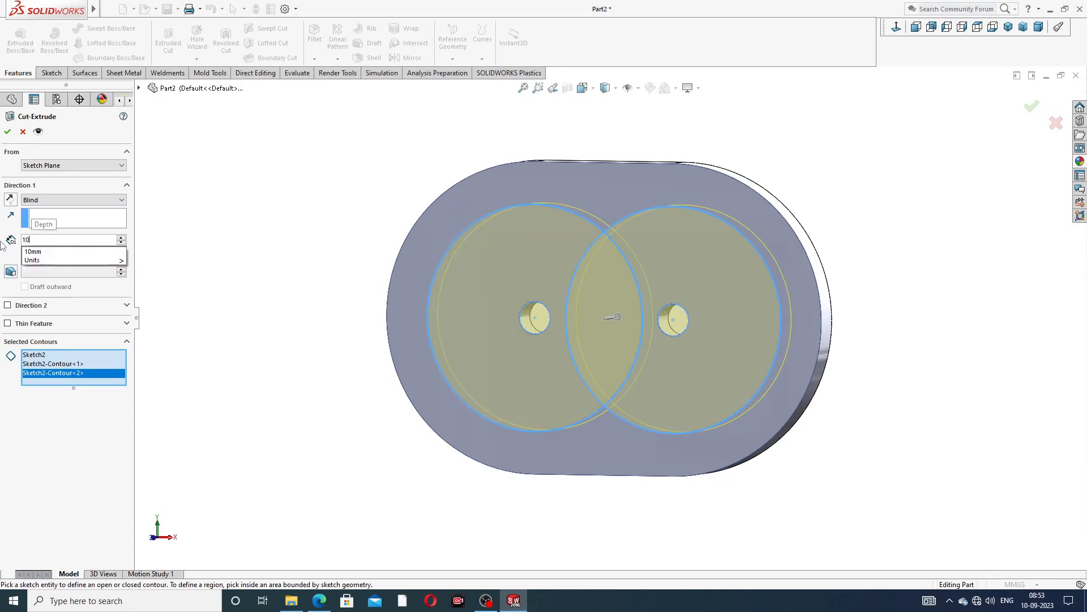
pyautogui.press('Return')
pyautogui.moveTo(365, 245); pyautogui.dragTo(246, 225, button='middle')
pyautogui.click(8, 133)
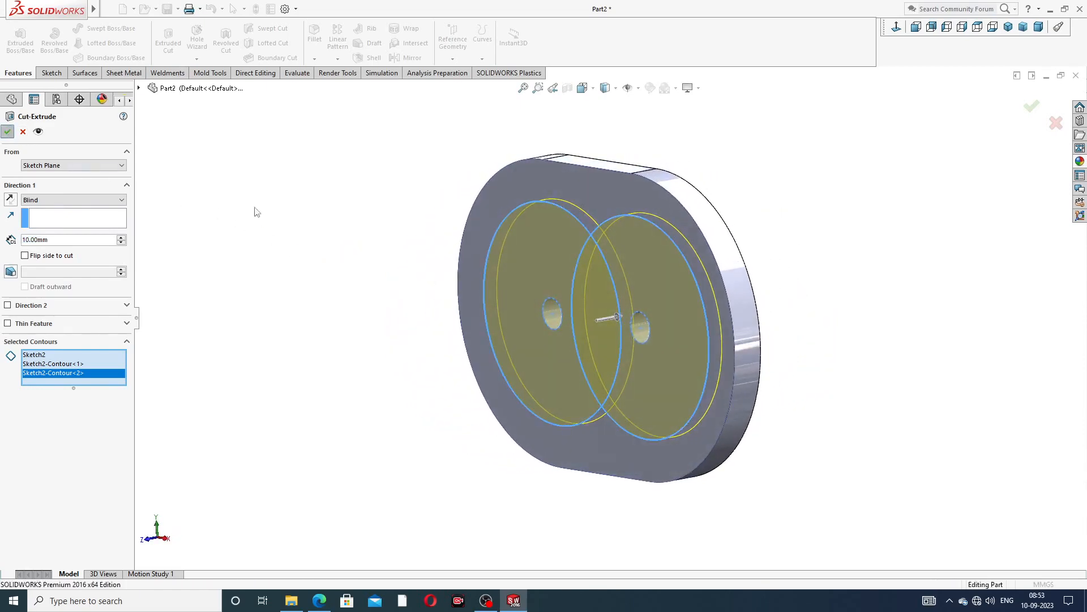
# Step: Start a new sketch on the raised rim face surrounding the recess
pyautogui.moveTo(774, 206); pyautogui.dragTo(795, 186, button='middle')
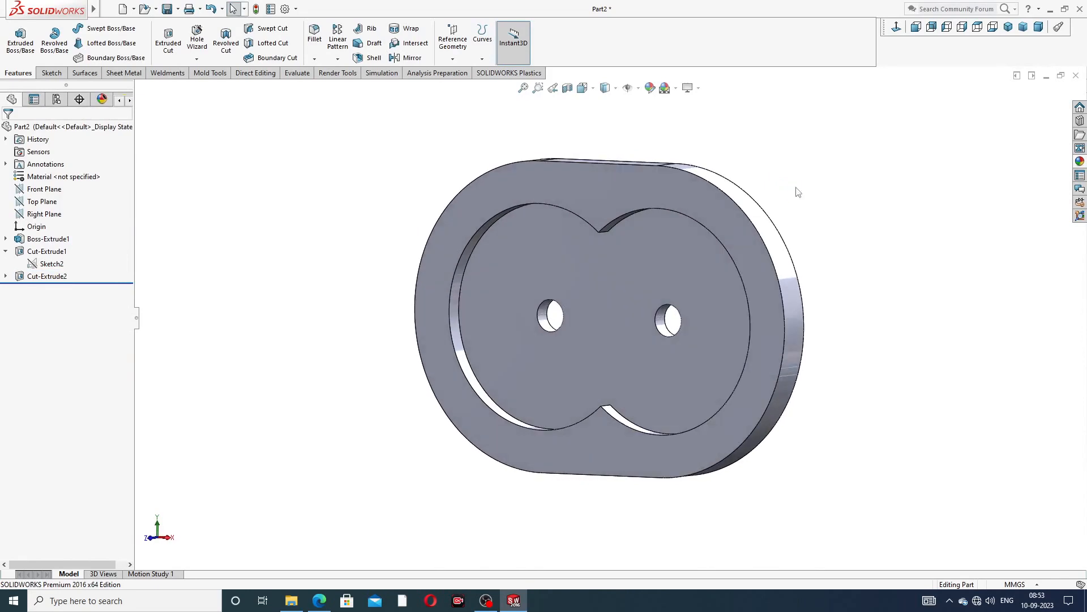
pyautogui.scroll(2, 758, 238)
pyautogui.moveTo(757, 238); pyautogui.dragTo(705, 325, button='middle')
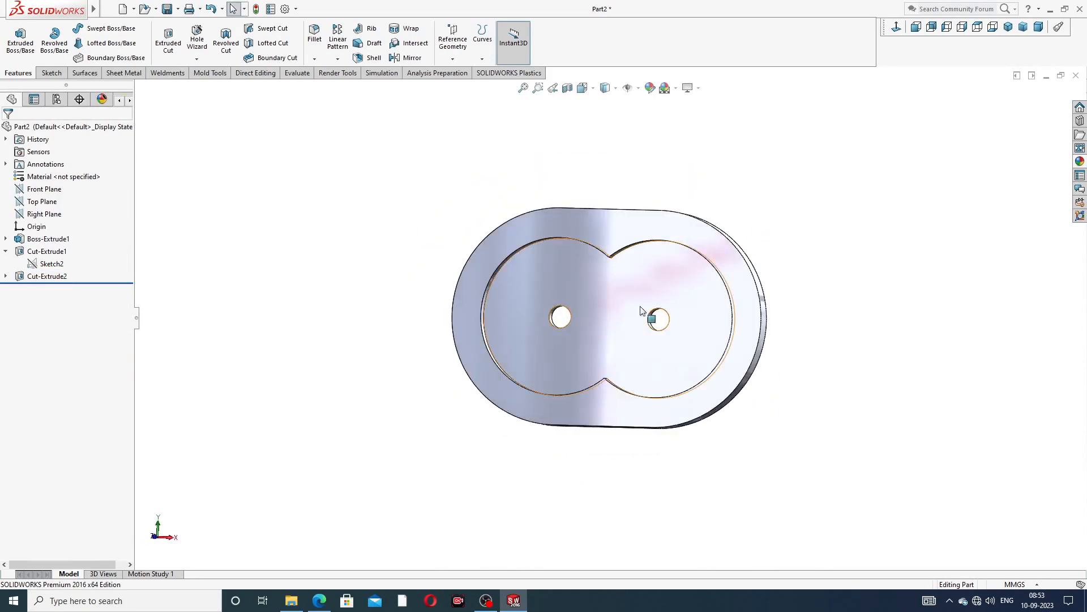
pyautogui.moveTo(653, 345); pyautogui.dragTo(655, 368, button='middle')
pyautogui.scroll(-2, 651, 365)
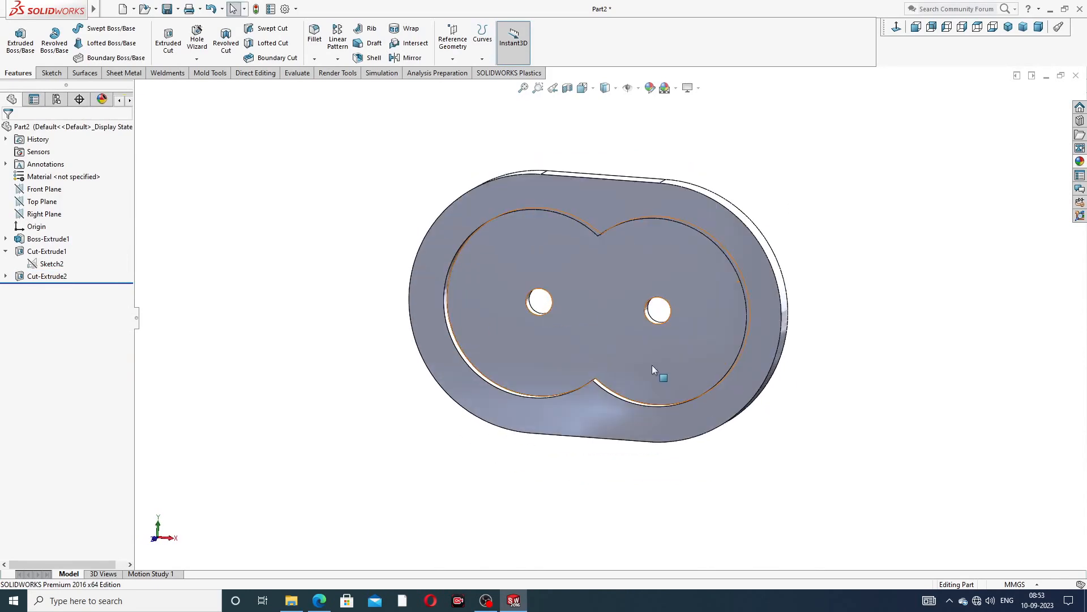
pyautogui.click(729, 233)
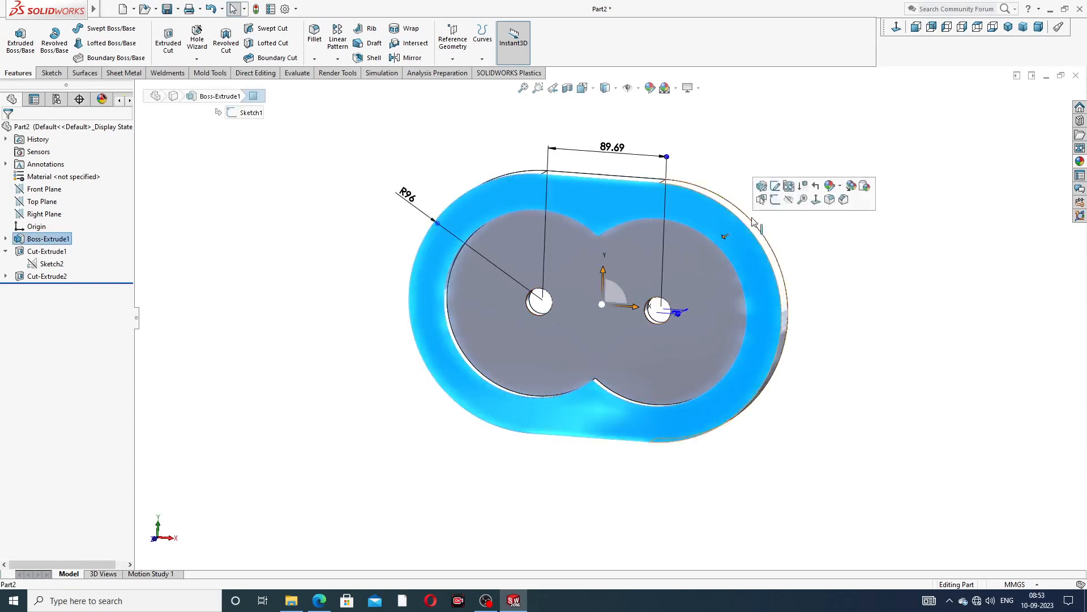
pyautogui.click(776, 199)
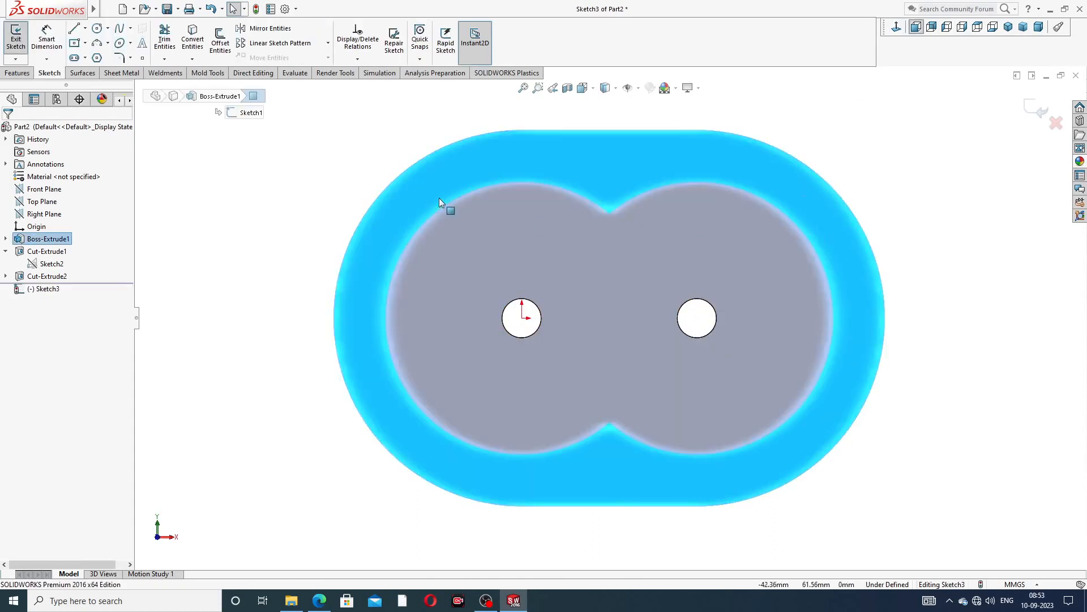
# Step: Draw a horizontal centerline across the right side of the rim, from the recess edge to the outer edge, level with the shaft holes
pyautogui.click(85, 28)
pyautogui.click(104, 61)
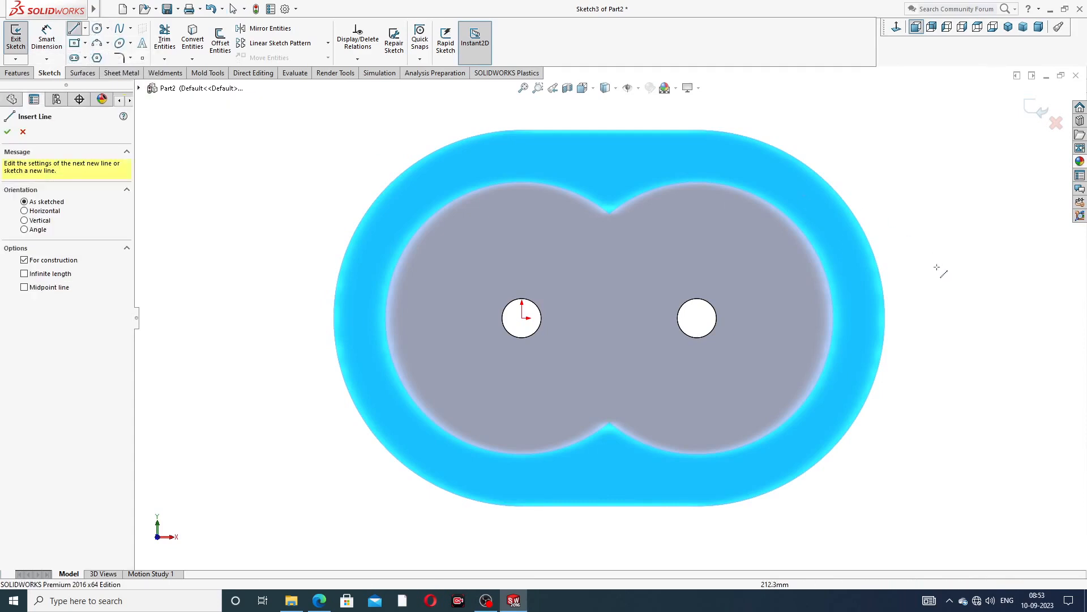
pyautogui.scroll(-3, 906, 319)
pyautogui.scroll(-2, 796, 311)
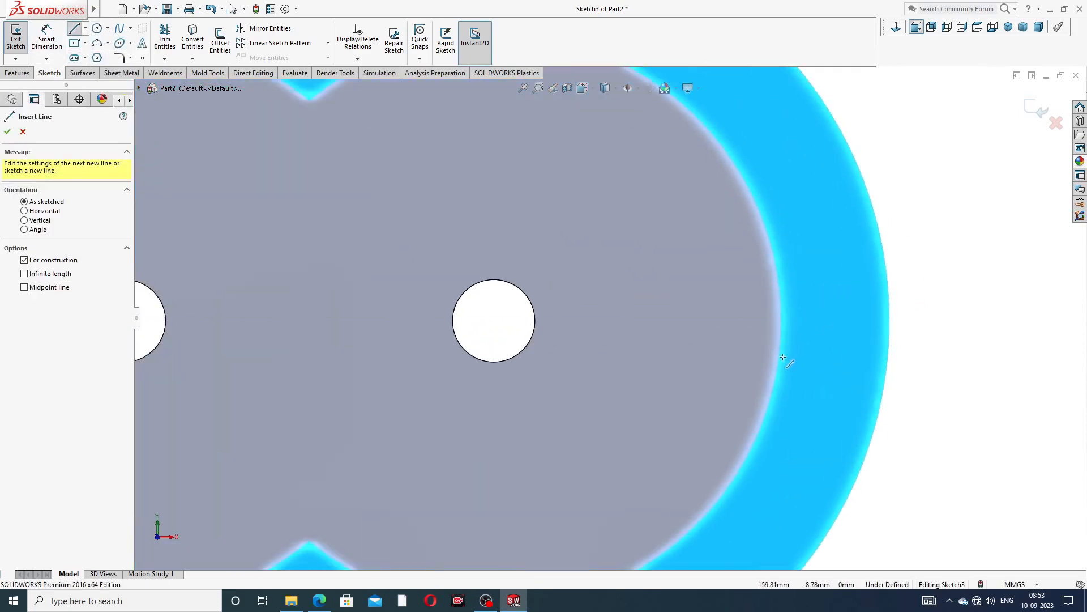
pyautogui.click(781, 320)
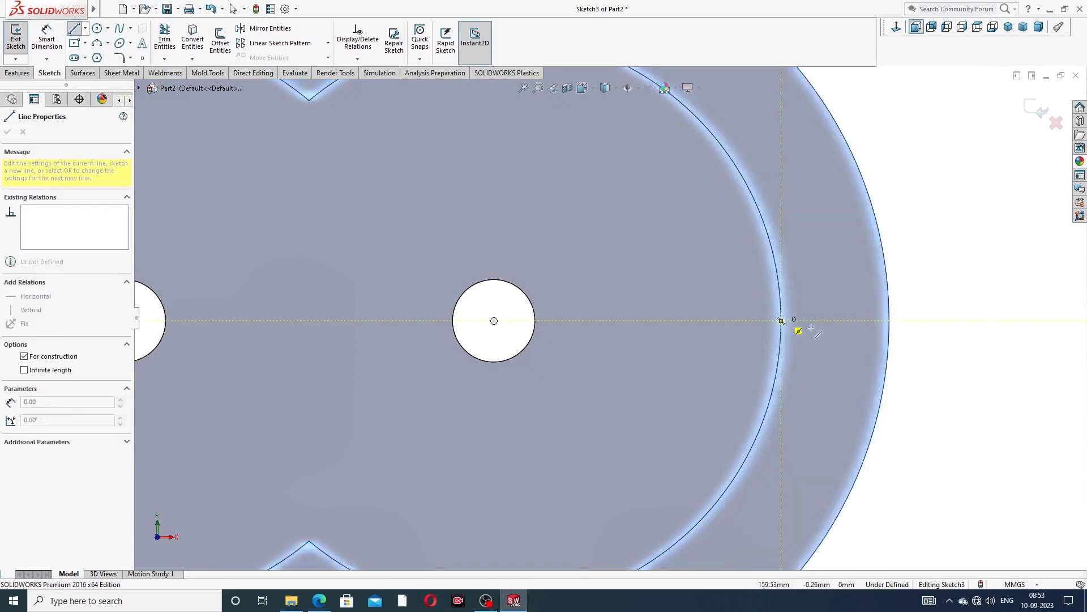
pyautogui.click(889, 321)
pyautogui.rightClick(930, 228)
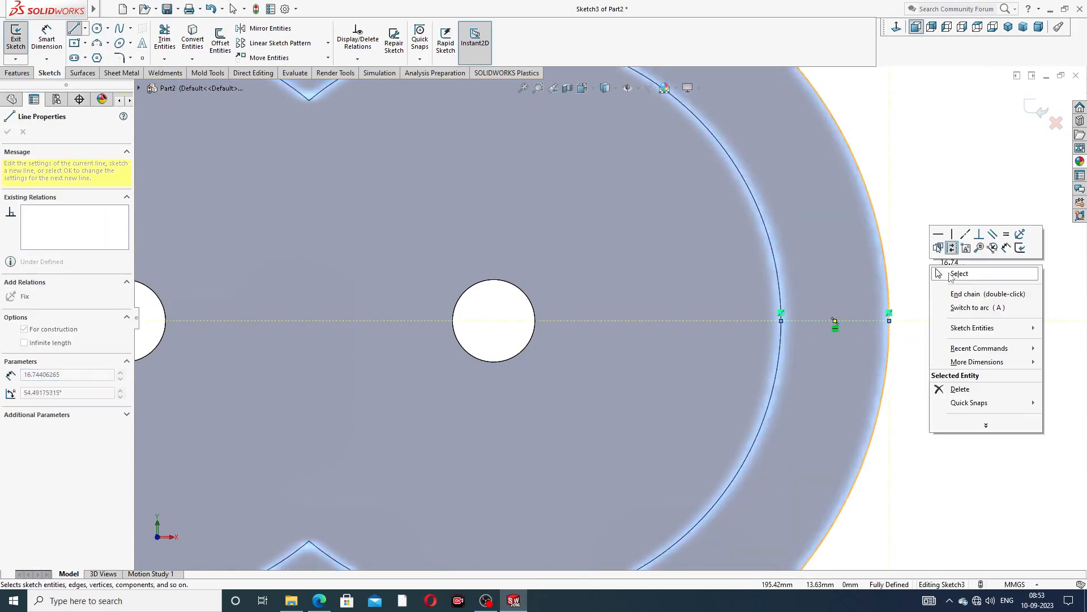
pyautogui.click(957, 271)
# Step: Sketch a circle of about 7 mm radius centred on the midpoint of the rim centerline
pyautogui.click(97, 28)
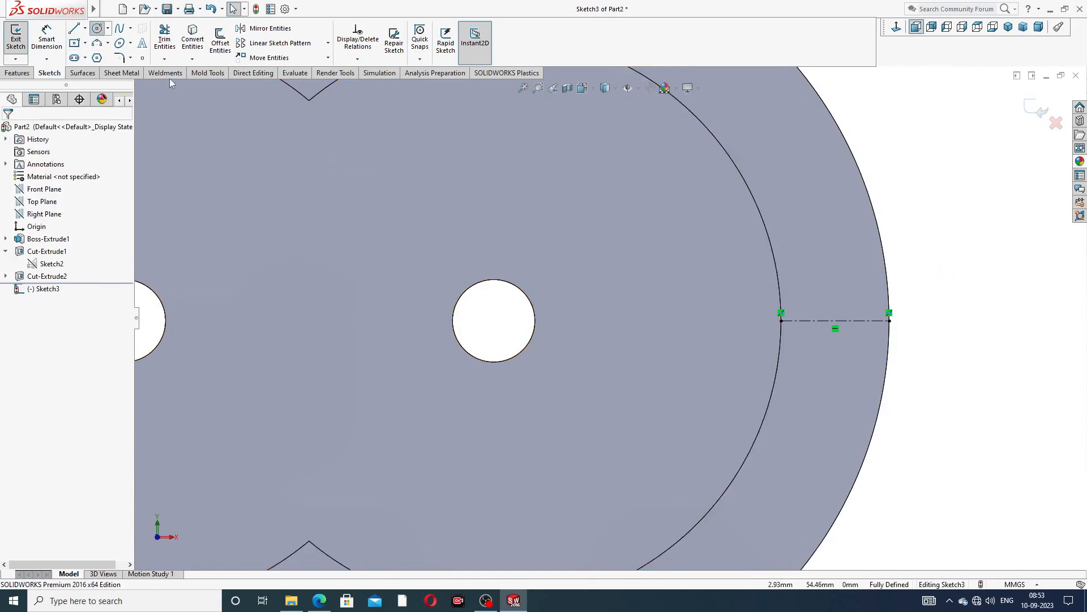
pyautogui.click(835, 321)
pyautogui.click(857, 299)
pyautogui.rightClick(898, 258)
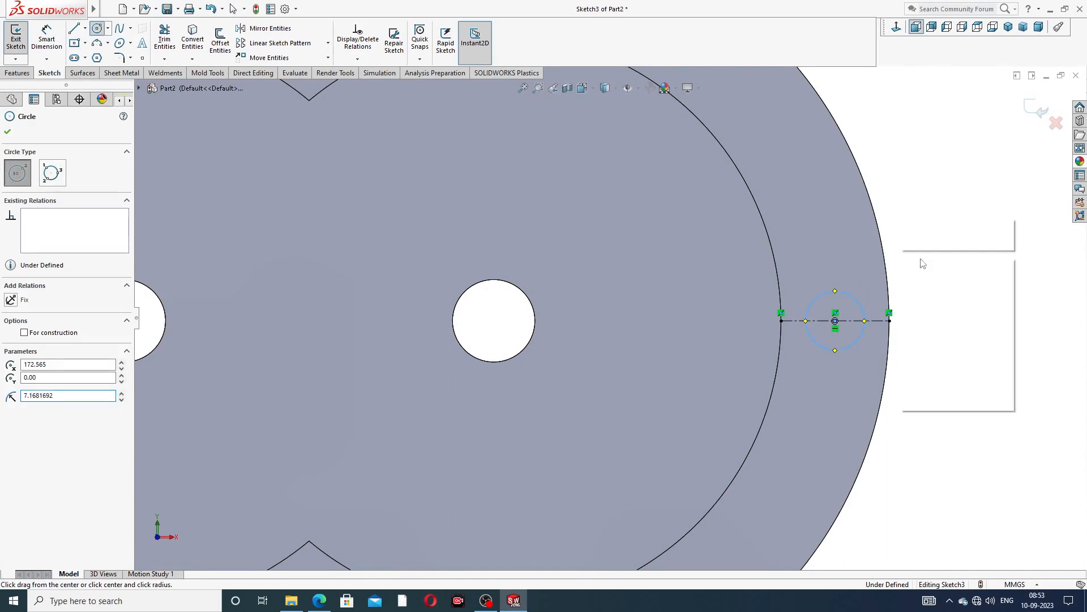
pyautogui.click(927, 264)
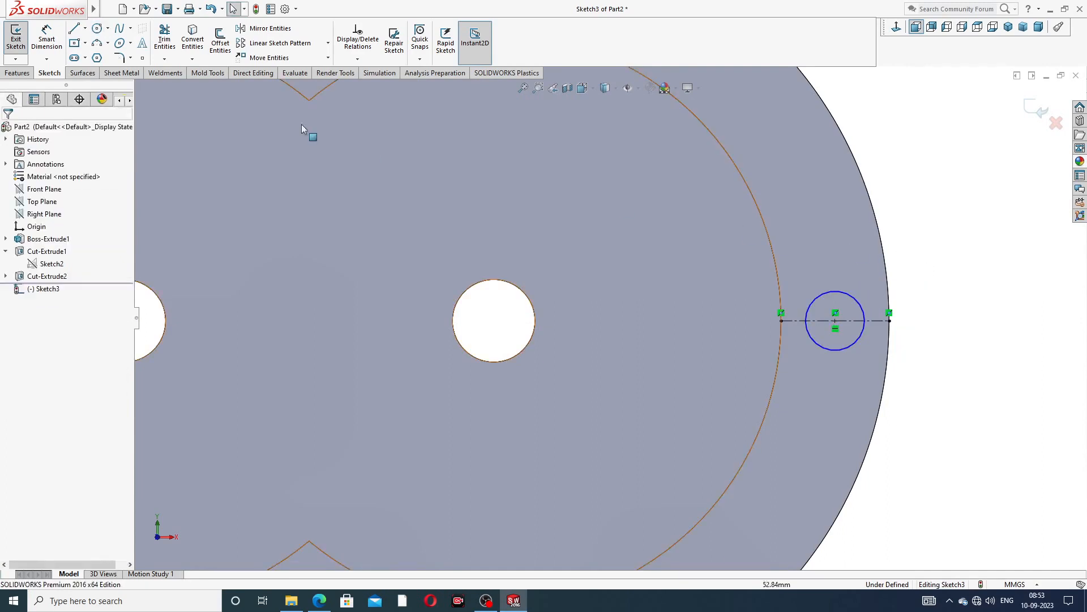
# Step: Dimension the rim circle's diameter to 10 mm
pyautogui.click(47, 39)
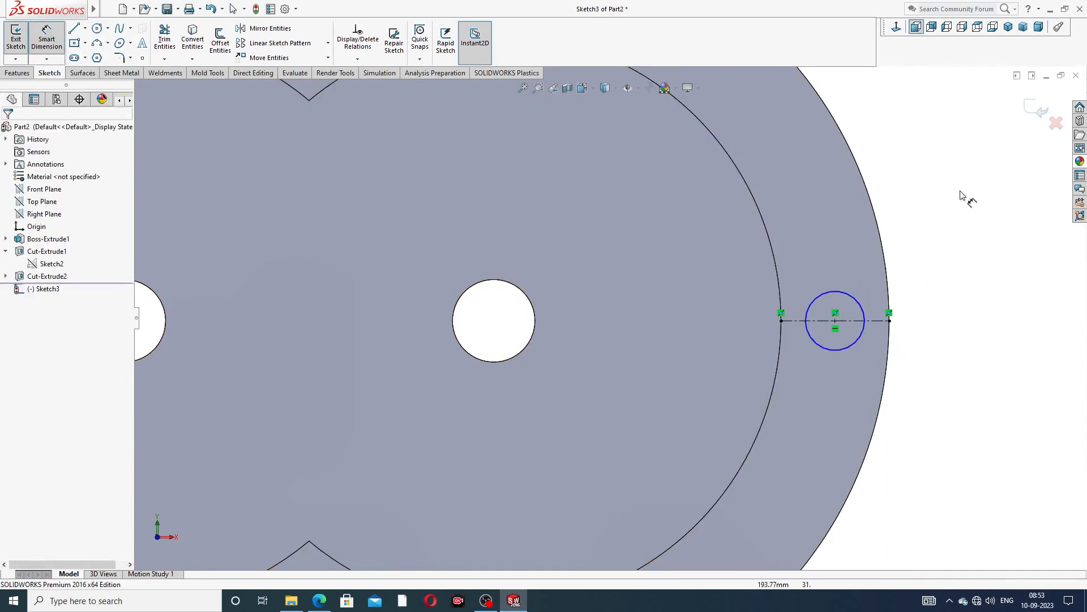
pyautogui.click(852, 296)
pyautogui.click(912, 272)
pyautogui.write('10')
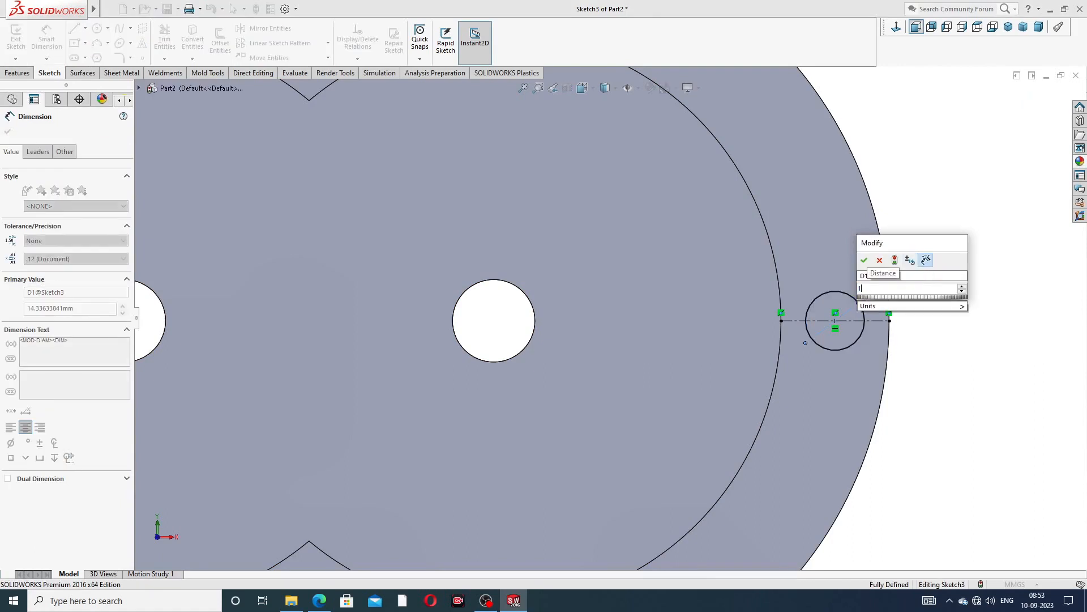
pyautogui.press('Return')
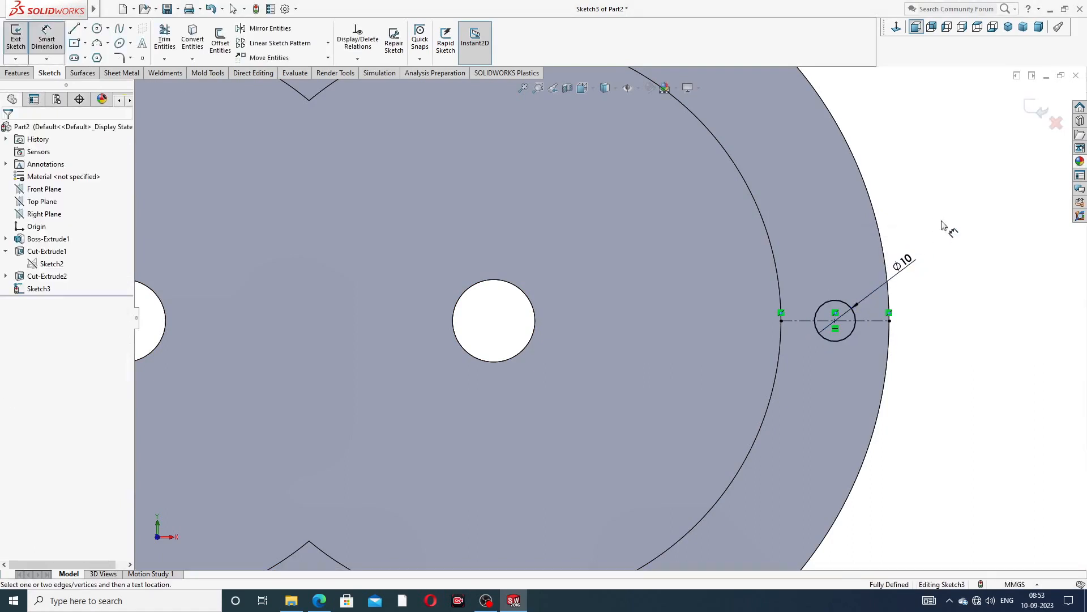
# Step: Add a driven dimension from the centerline's inner endpoint to the rim circle's centre and move its text slightly closer to the centerline
pyautogui.click(782, 321)
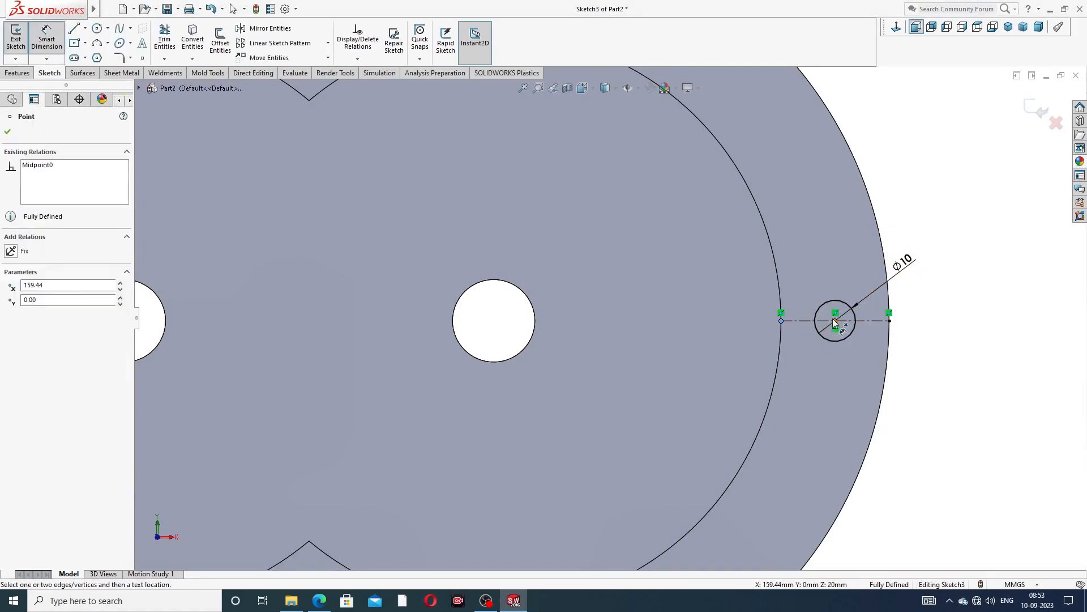
pyautogui.click(836, 322)
pyautogui.click(813, 275)
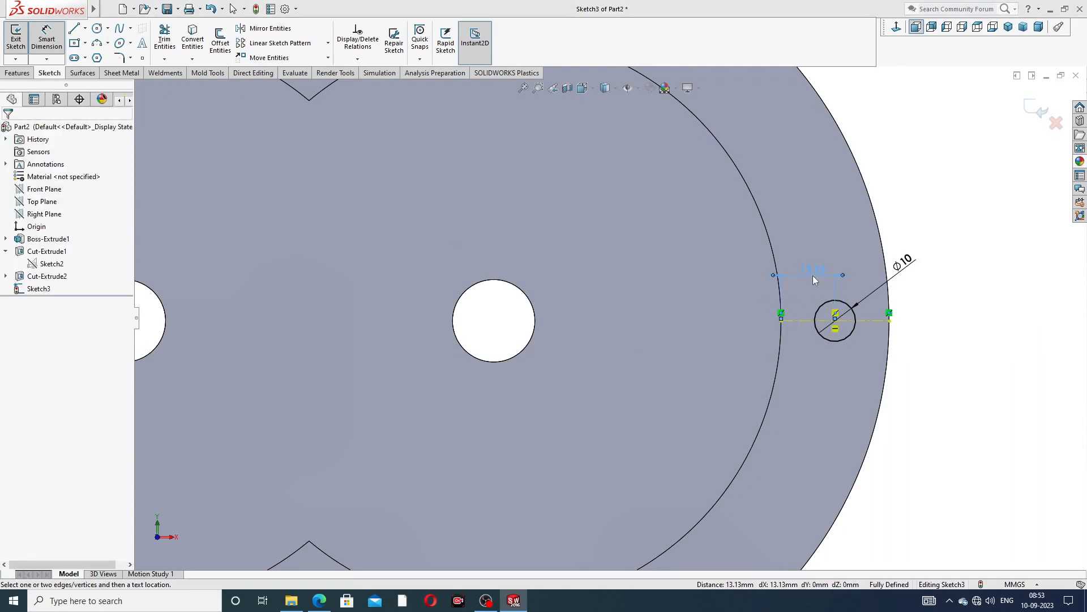
pyautogui.click(613, 299)
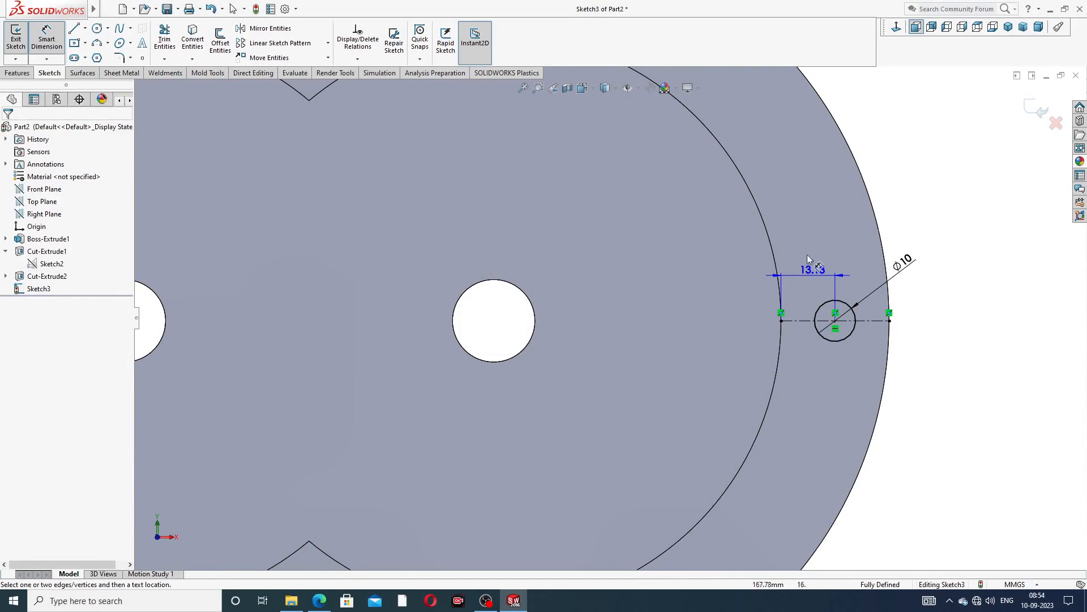
pyautogui.moveTo(813, 269); pyautogui.dragTo(814, 278)
pyautogui.click(913, 211)
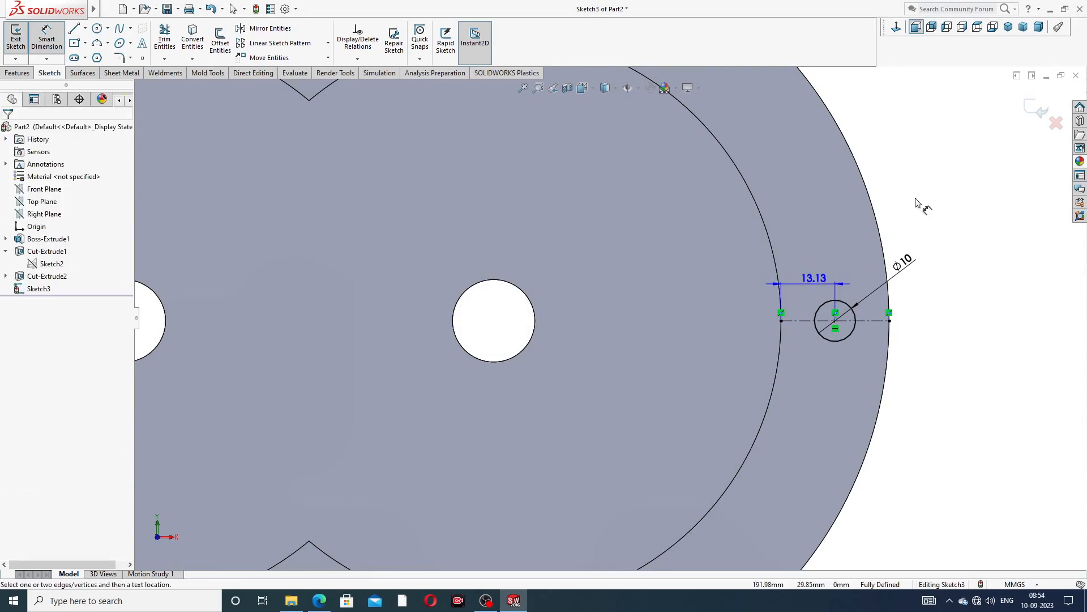
# Step: Check the rim hole against the PART-03 drawing PDF, then cut the 10 mm rim circle Through All with an Extruded Cut
pyautogui.rightClick(917, 202)
pyautogui.click(945, 168)
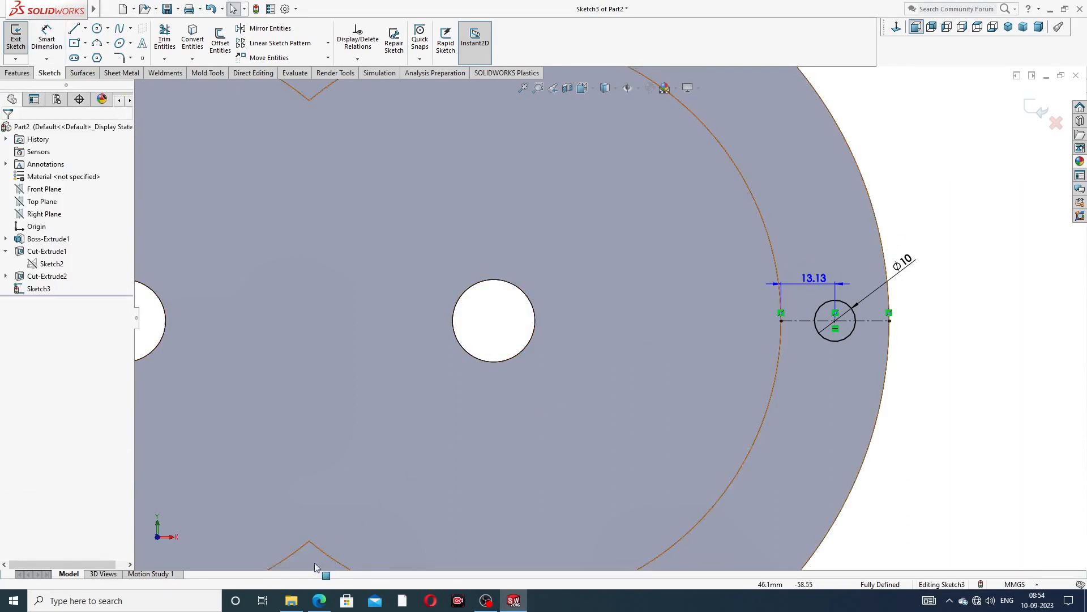
pyautogui.click(319, 600)
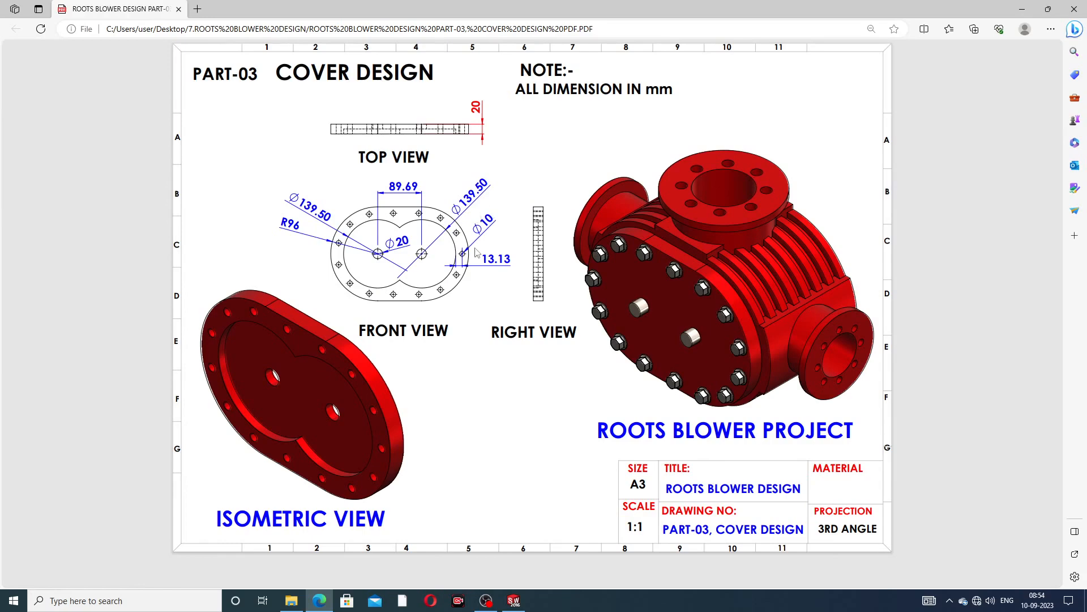
pyautogui.click(320, 596)
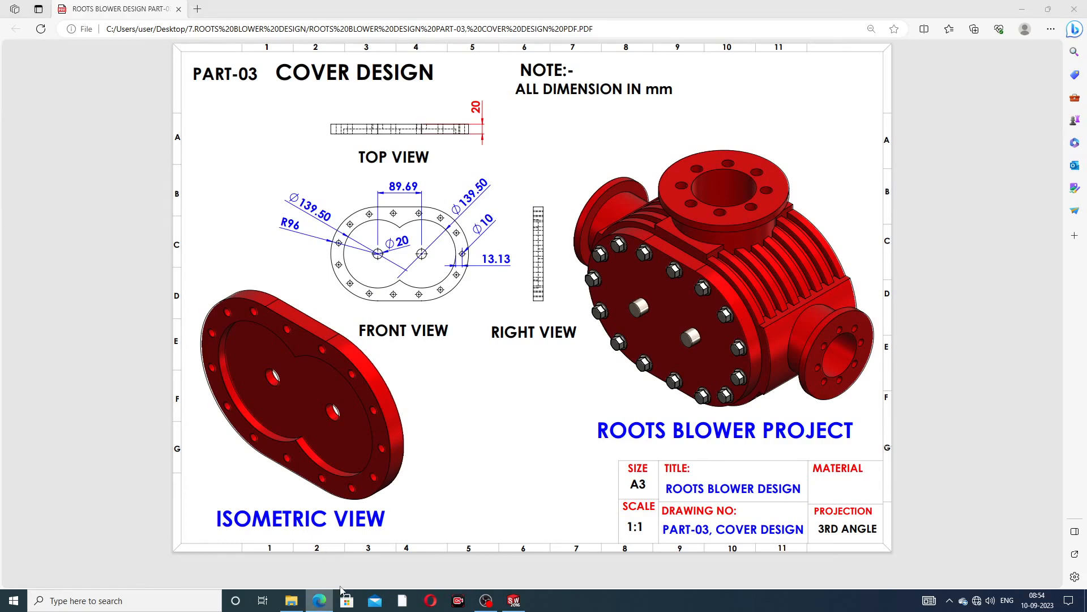
pyautogui.click(725, 168)
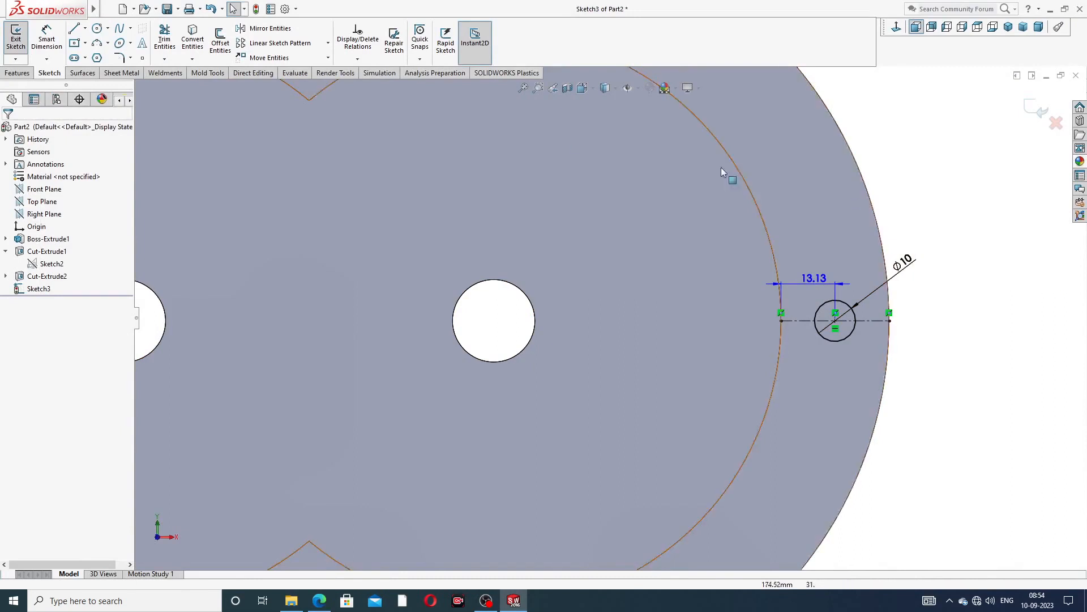
pyautogui.click(30, 75)
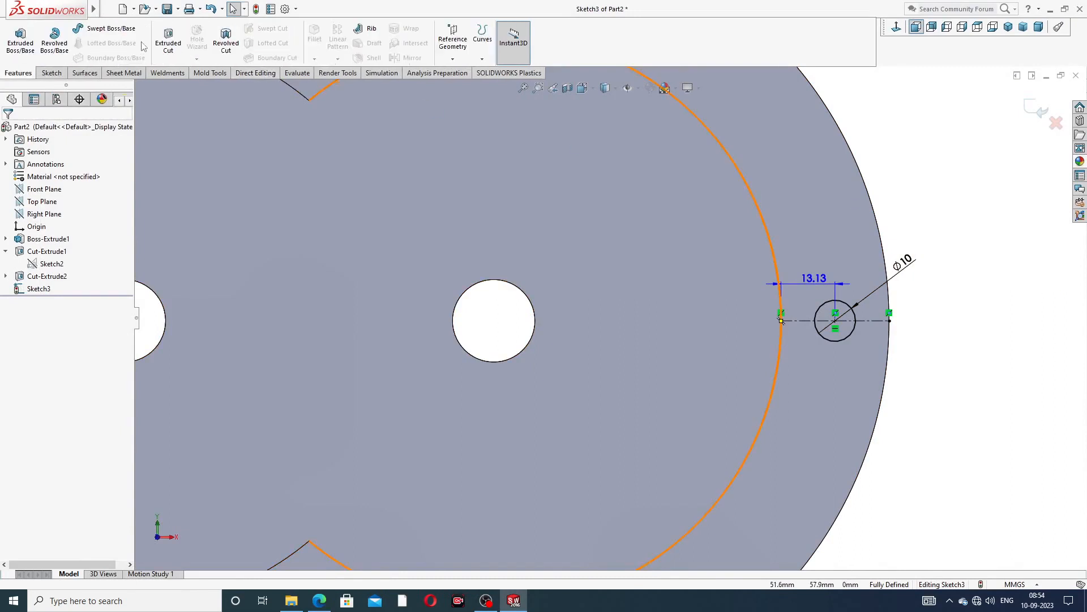
pyautogui.click(168, 41)
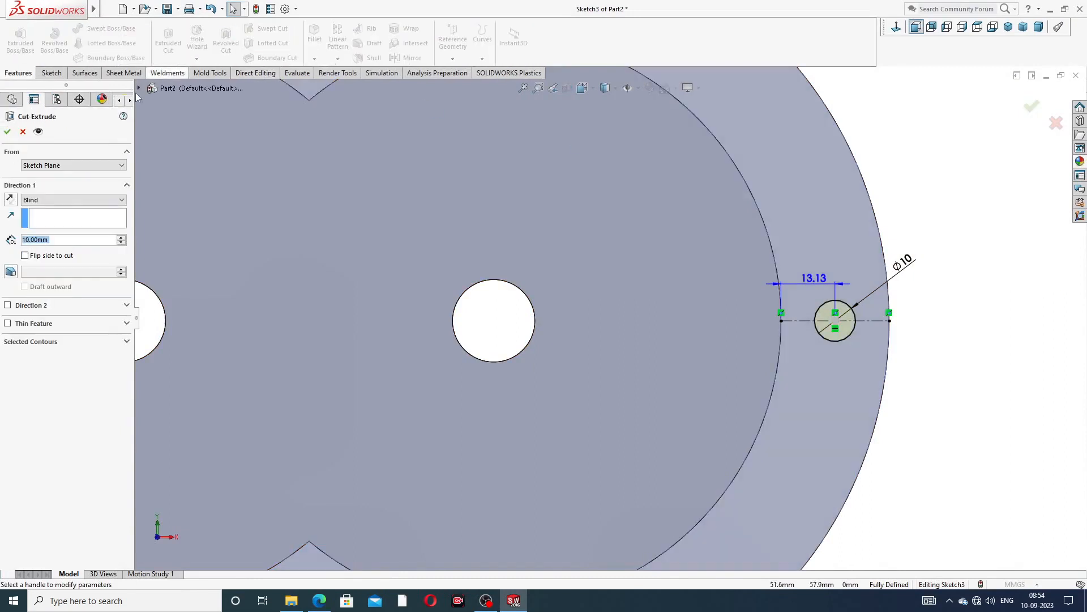
pyautogui.click(73, 199)
pyautogui.click(45, 216)
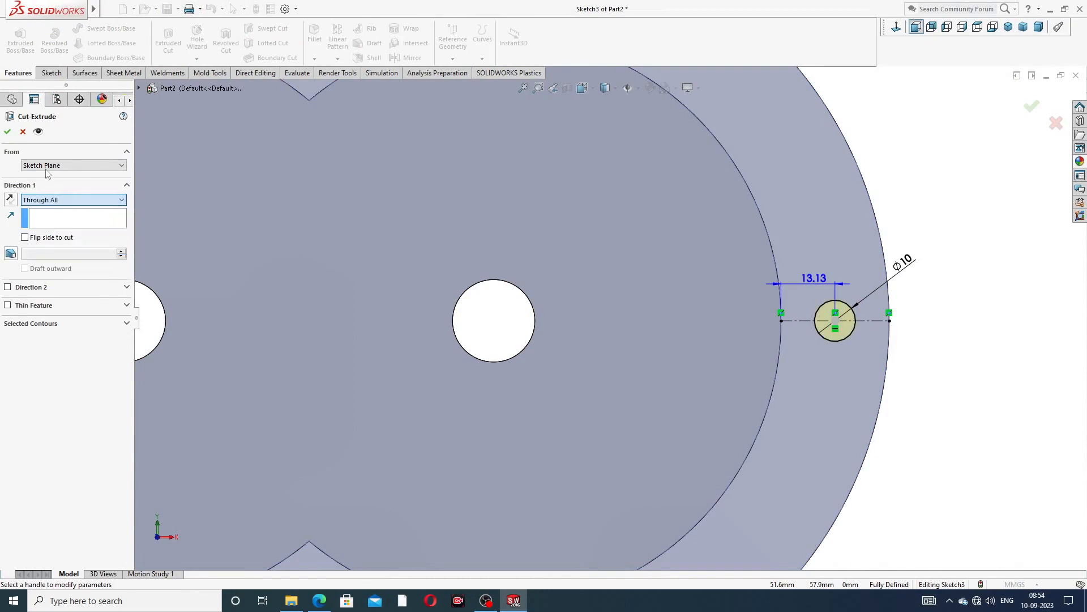
pyautogui.click(8, 132)
pyautogui.press('f')
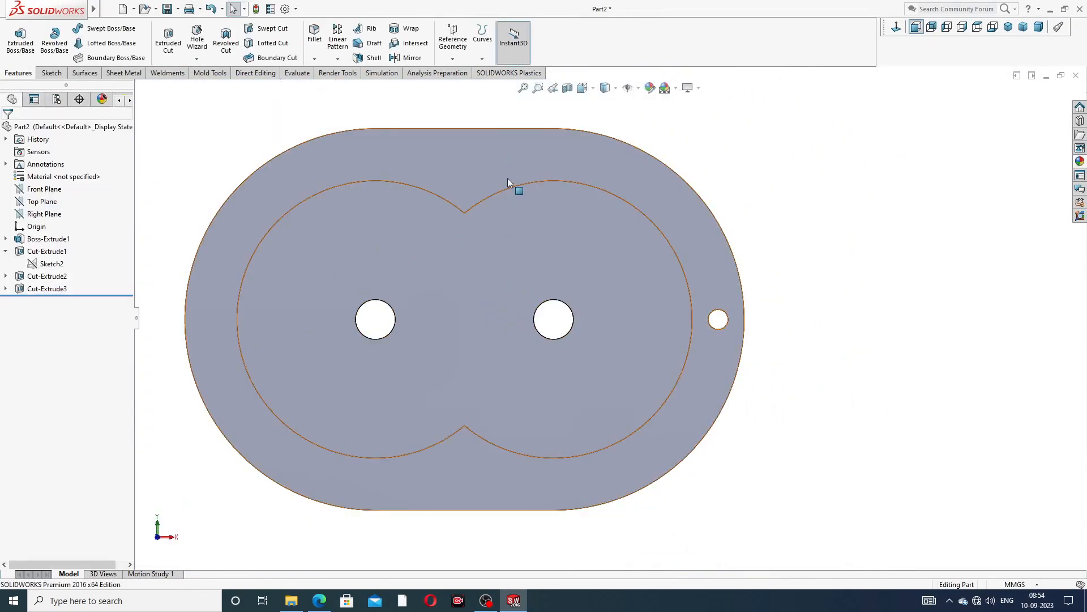
# Step: Create a Curve Driven Pattern of the 10 mm rim hole with 15 equally spaced instances along the base extrusion's sketch (Sketch1), offset curve and aligned to seed
pyautogui.click(337, 60)
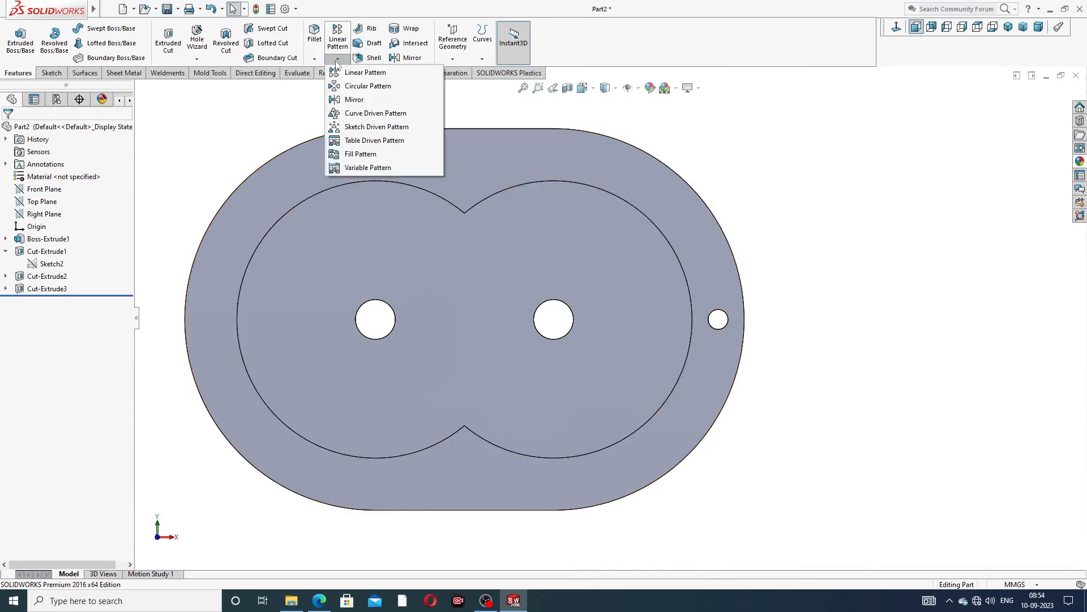
pyautogui.click(367, 115)
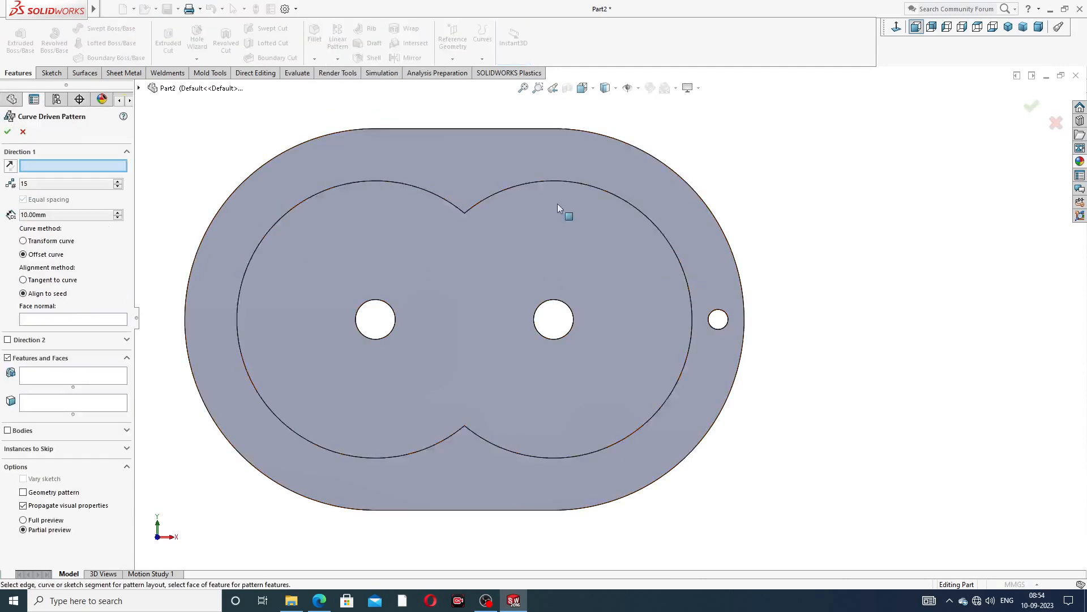
pyautogui.click(139, 88)
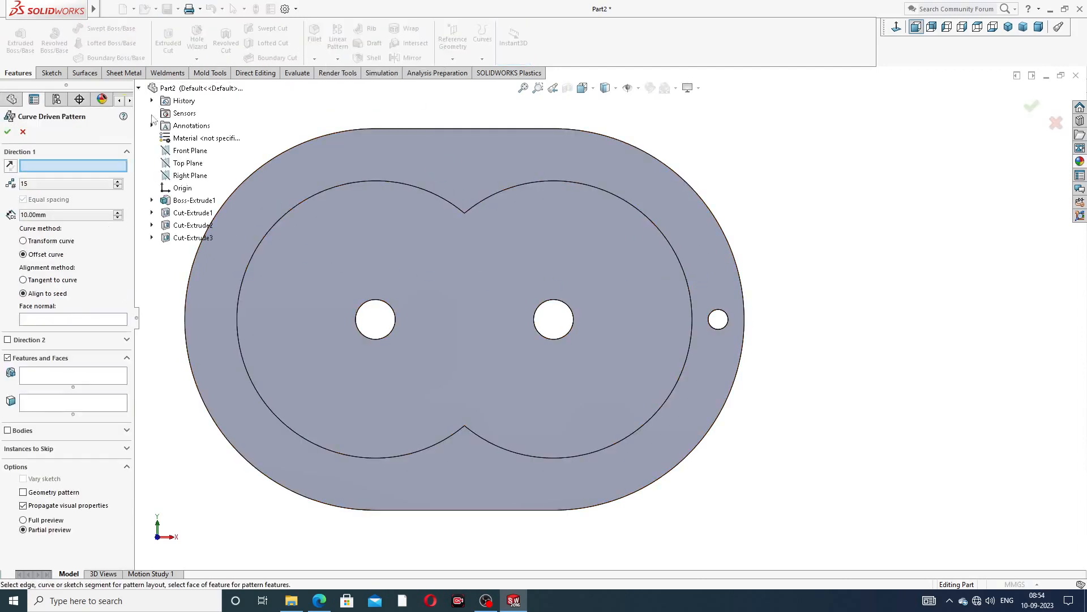
pyautogui.click(152, 201)
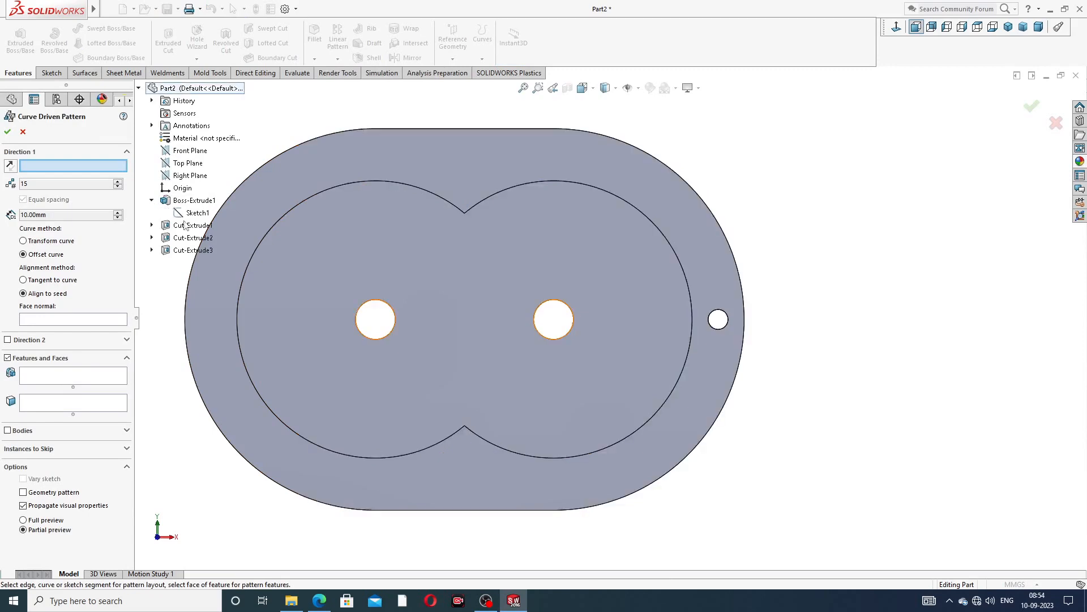
pyautogui.click(198, 213)
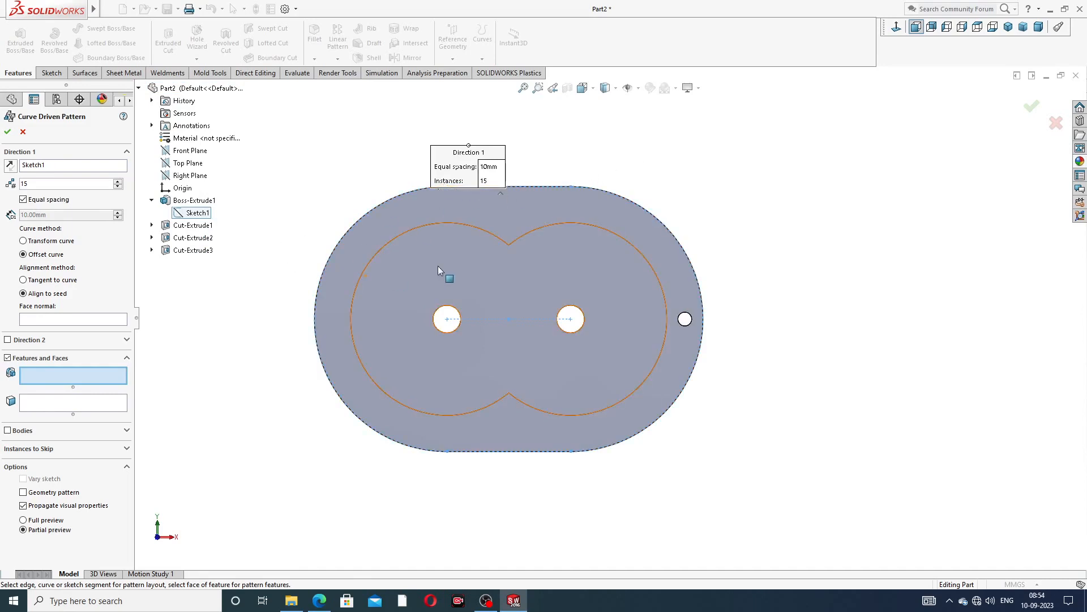
pyautogui.moveTo(434, 265); pyautogui.dragTo(434, 289, button='middle')
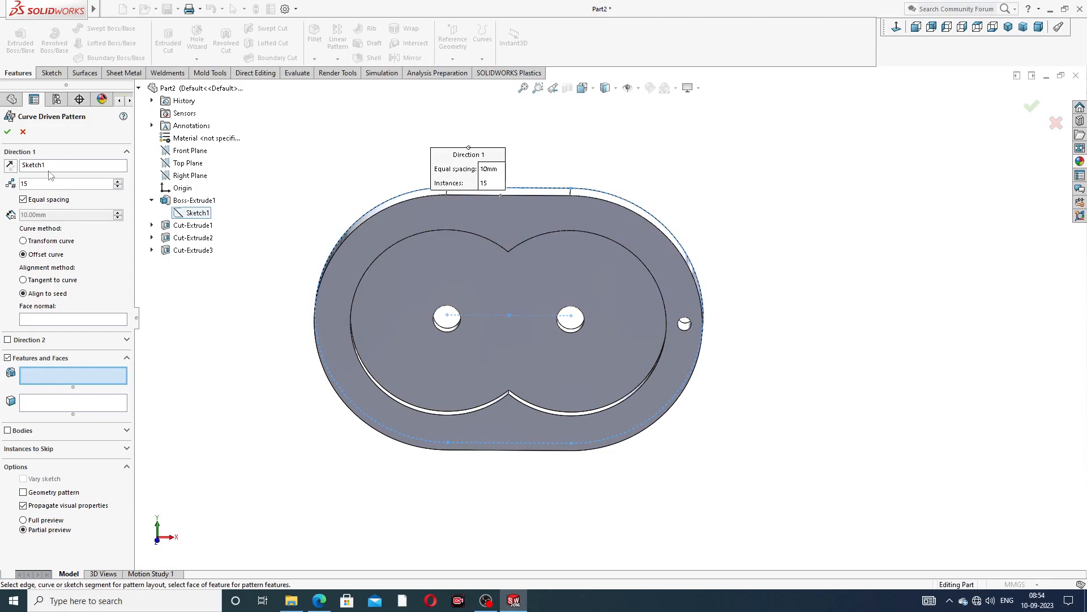
pyautogui.click(685, 327)
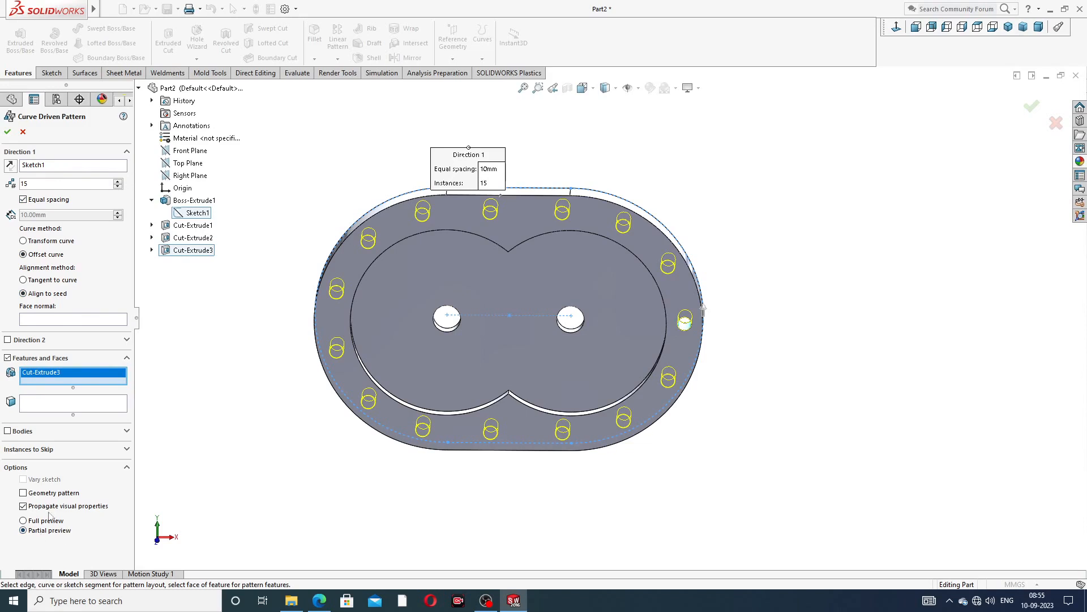
pyautogui.click(7, 132)
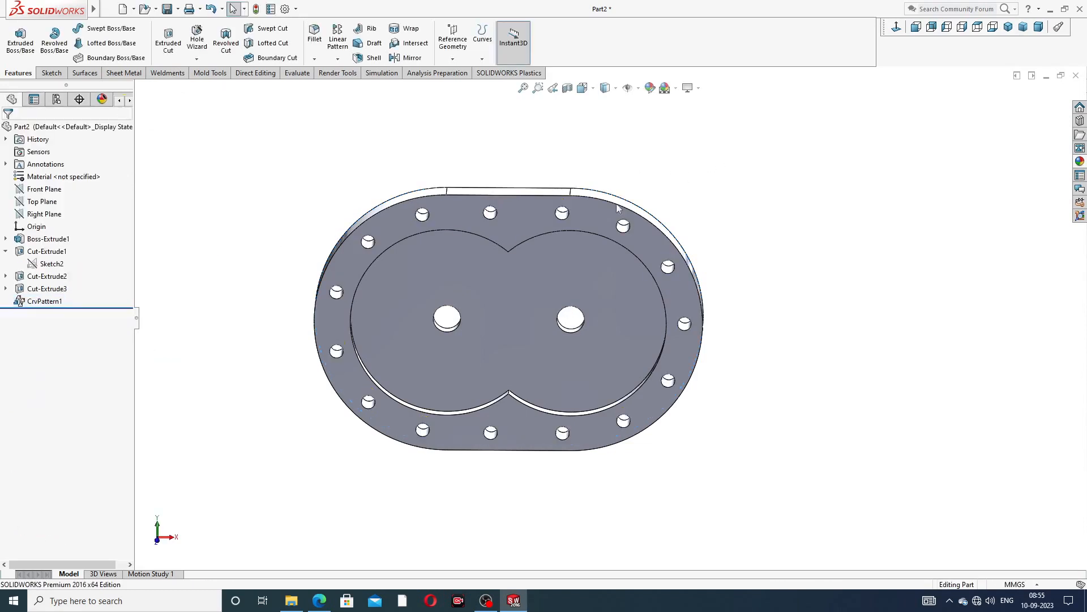
# Step: Compare the cover with the drawing PDF and apply the painted candy apple red appearance to the whole part
pyautogui.moveTo(525, 264); pyautogui.dragTo(504, 261, button='middle')
pyautogui.click(318, 601)
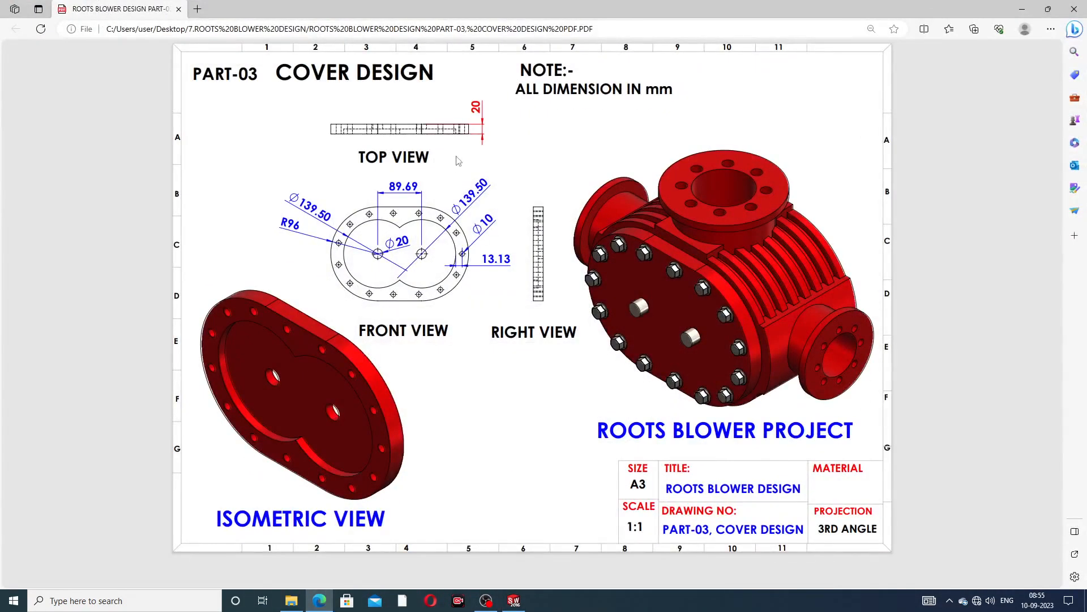
pyautogui.click(319, 601)
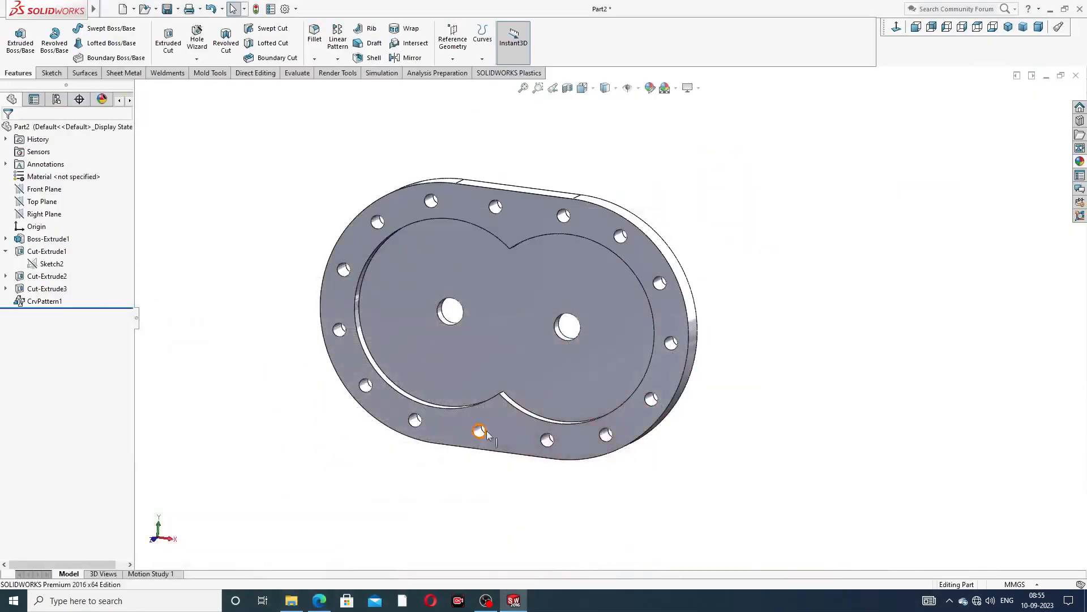
pyautogui.moveTo(610, 284); pyautogui.dragTo(639, 264, button='middle')
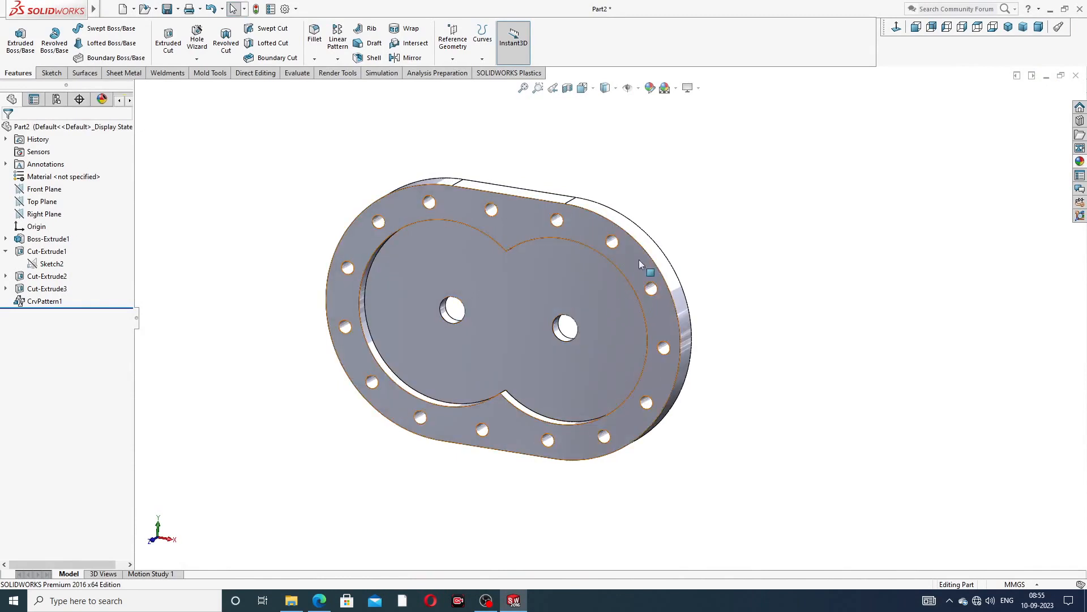
pyautogui.click(1080, 161)
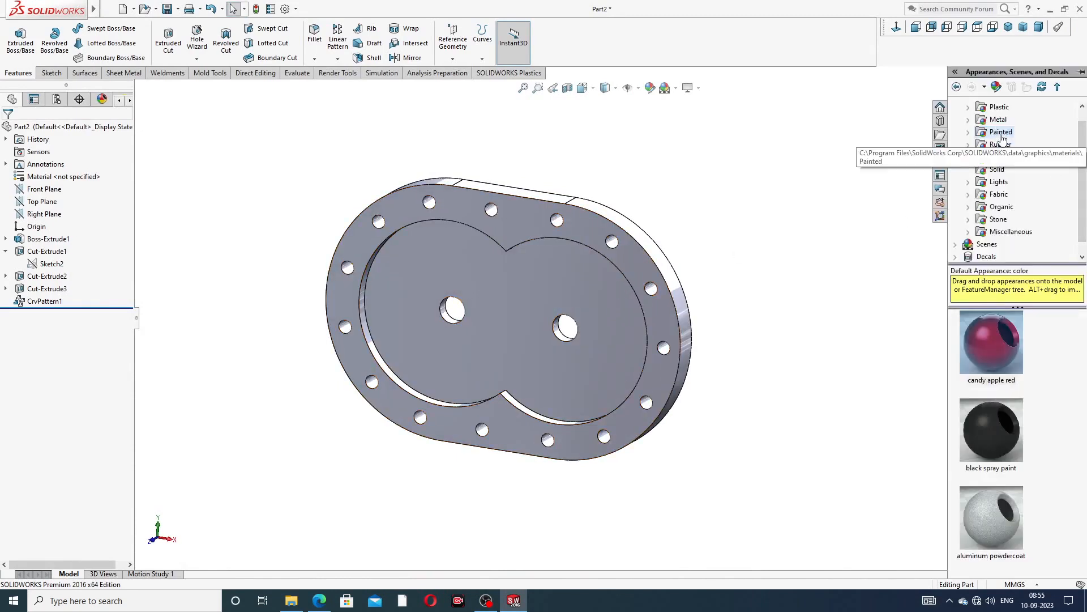
pyautogui.doubleClick(987, 341)
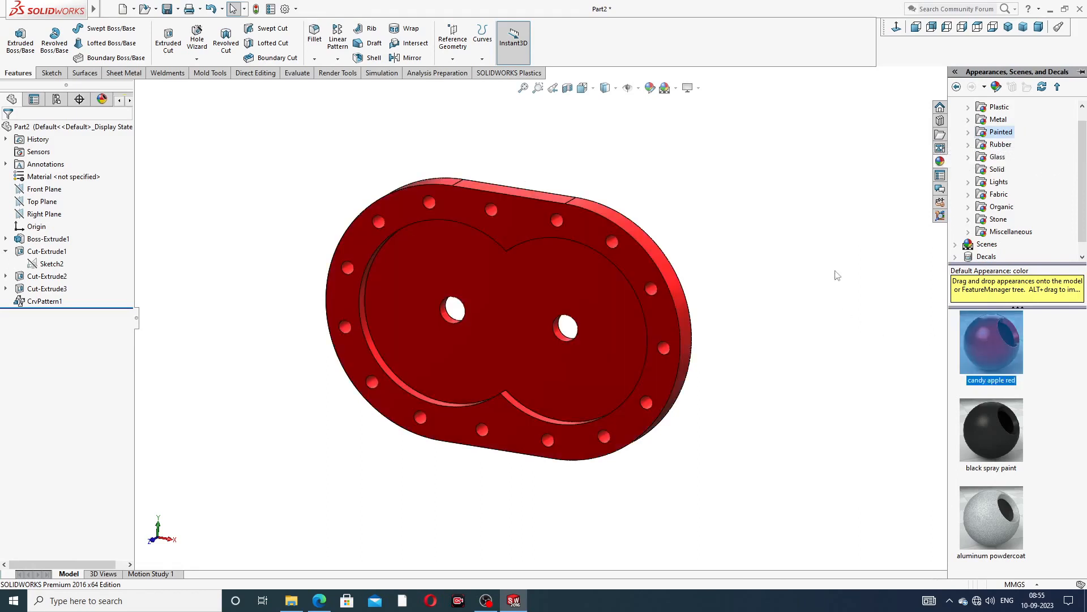
# Step: Show the red cover in isometric view and inspect its recess and holes from several angles
pyautogui.moveTo(655, 214)
pyautogui.mouseDown(button='middle')
pyautogui.moveTo(552, 294)
pyautogui.moveTo(486, 293)
pyautogui.moveTo(633, 246)
pyautogui.moveTo(648, 211)
pyautogui.mouseUp(button='middle')
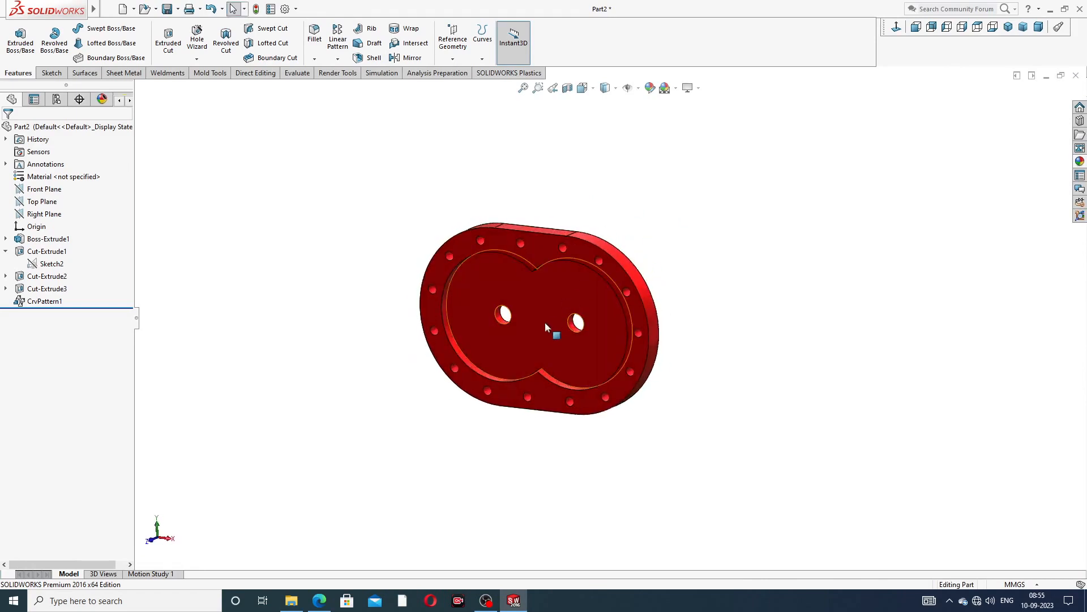
pyautogui.scroll(-3, 542, 323)
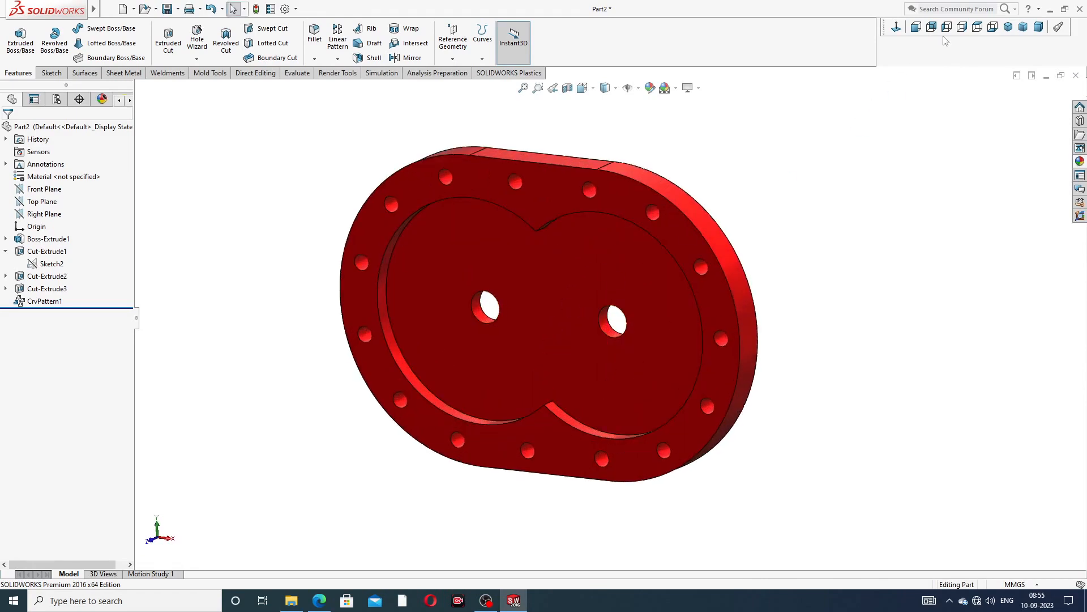
pyautogui.click(1007, 30)
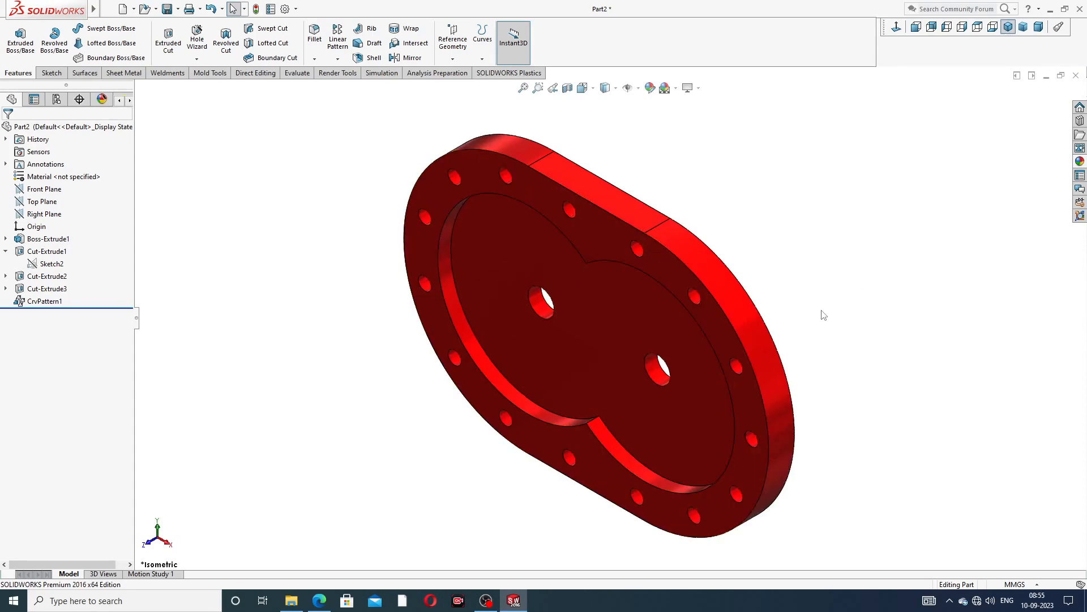
pyautogui.moveTo(821, 313); pyautogui.dragTo(841, 252, button='middle')
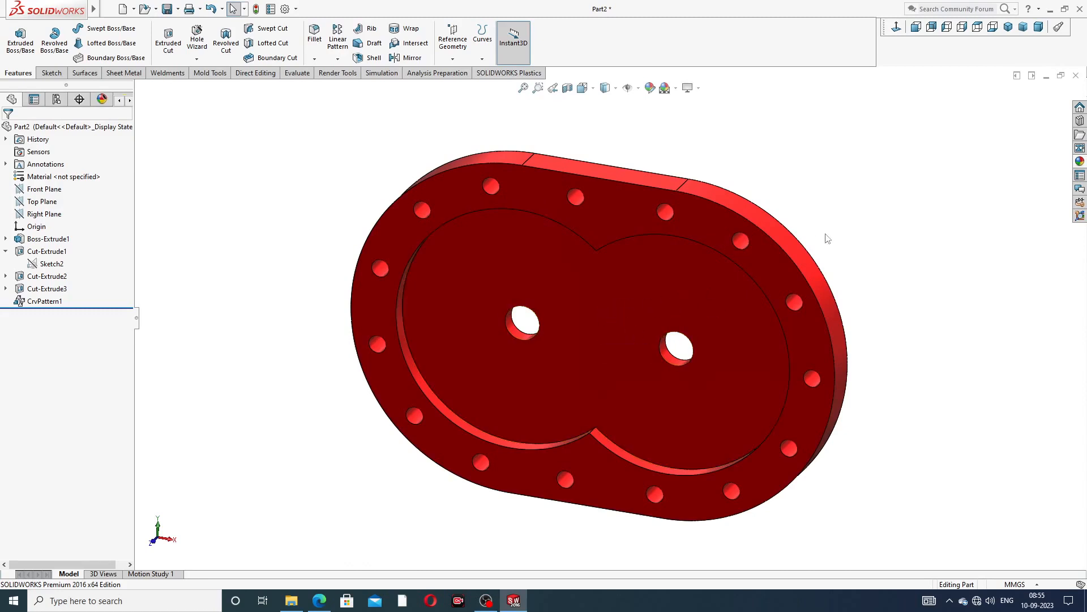
pyautogui.moveTo(852, 257); pyautogui.dragTo(827, 260, button='middle')
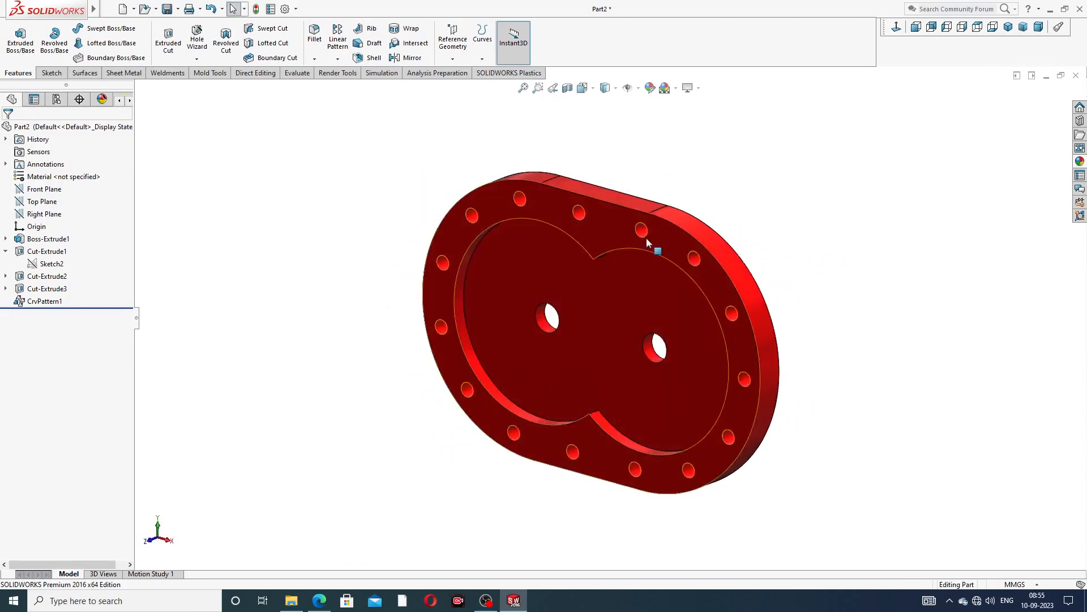
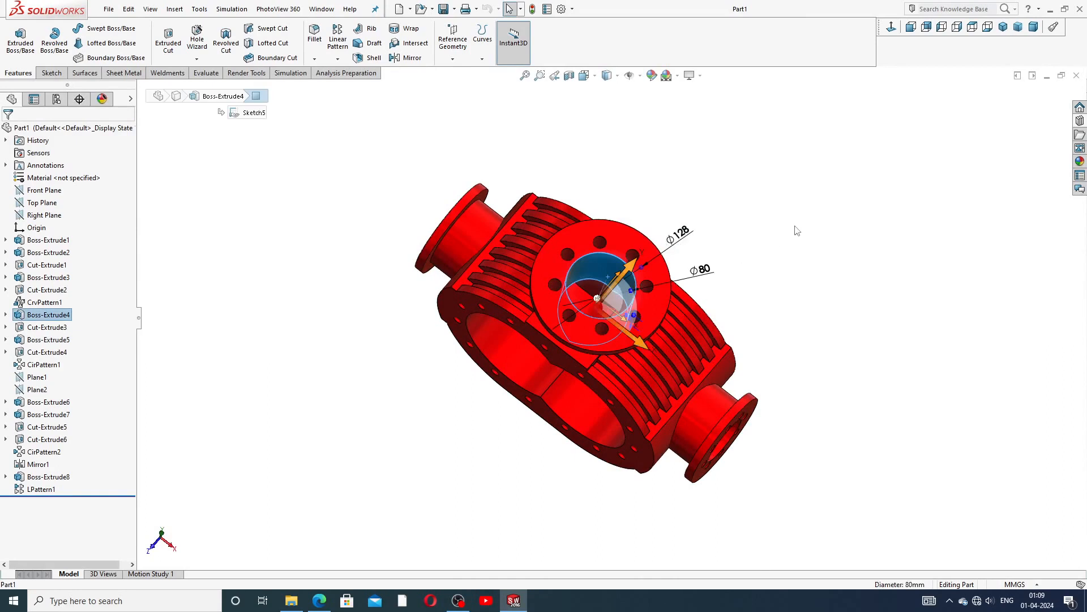
# Step: Examine the blower casing's top flange face, its bolt holes, the side flange and the patterned cooling ribs up close
pyautogui.click(793, 231)
pyautogui.moveTo(704, 303)
pyautogui.mouseDown(button='middle')
pyautogui.moveTo(722, 223)
pyautogui.moveTo(662, 237)
pyautogui.mouseUp(button='middle')
pyautogui.click(663, 236)
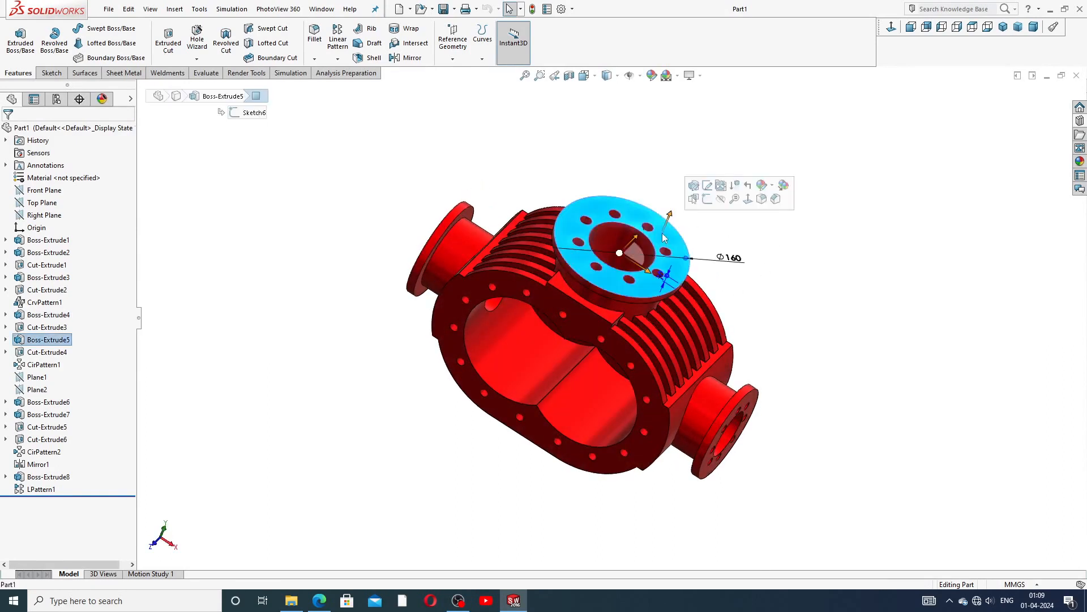
pyautogui.click(711, 237)
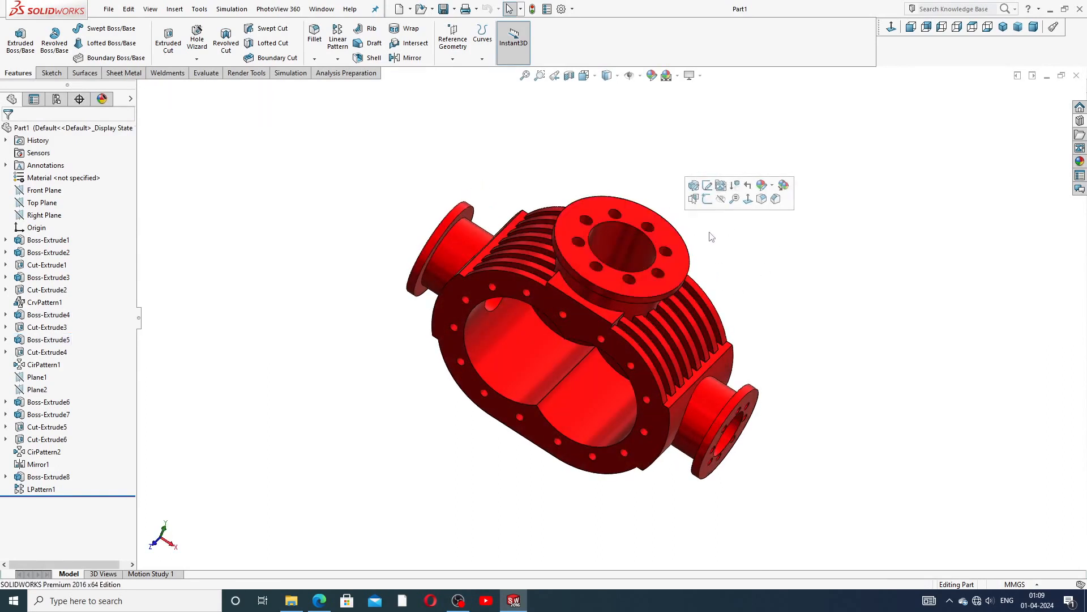
pyautogui.click(649, 226)
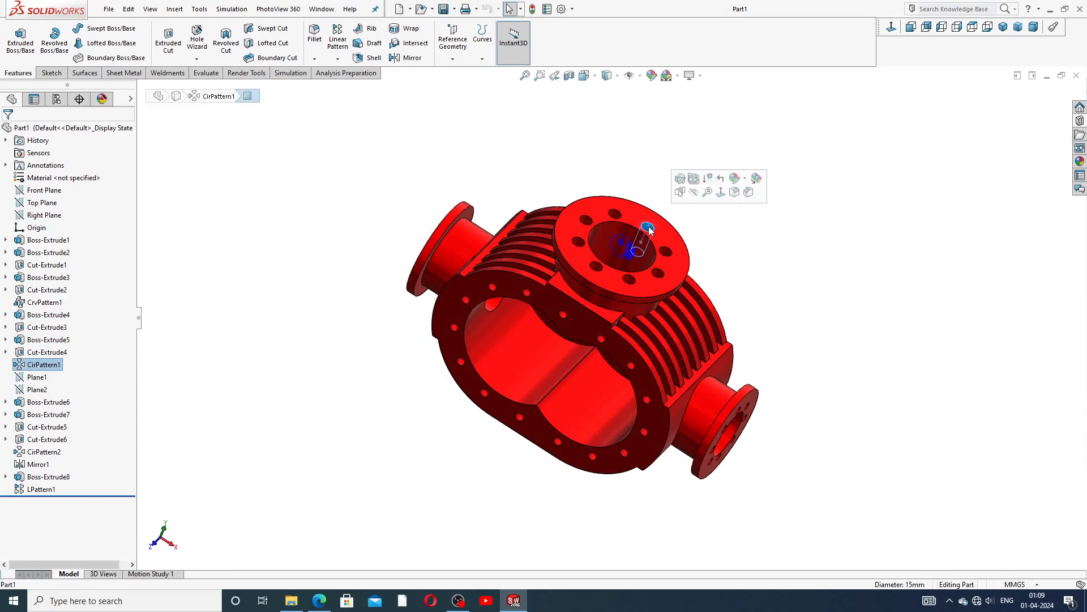
pyautogui.click(743, 242)
pyautogui.moveTo(706, 206); pyautogui.dragTo(546, 403, button='middle')
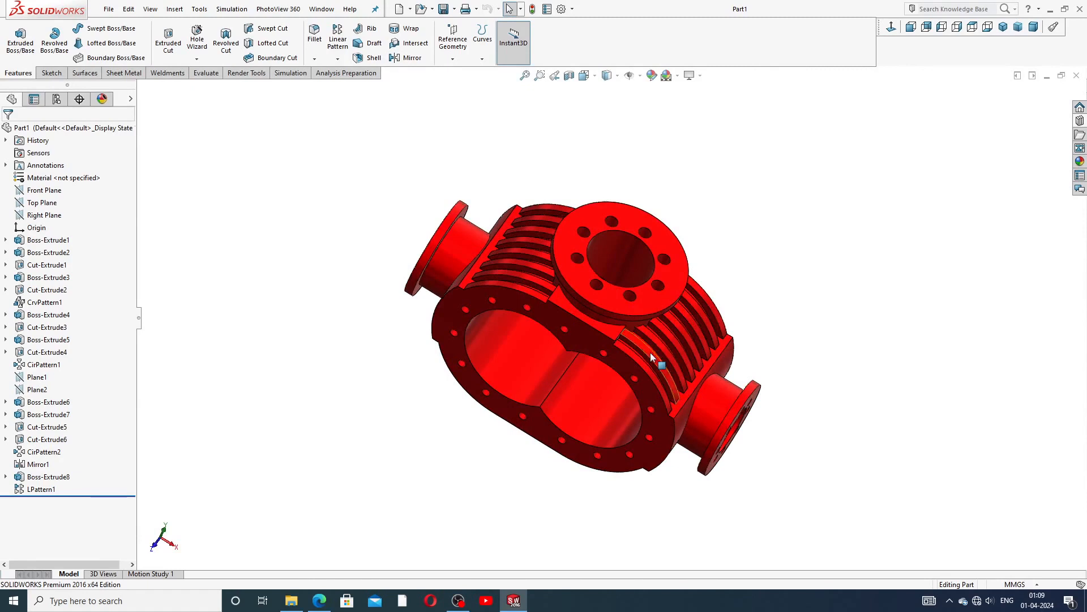
pyautogui.scroll(-4, 652, 351)
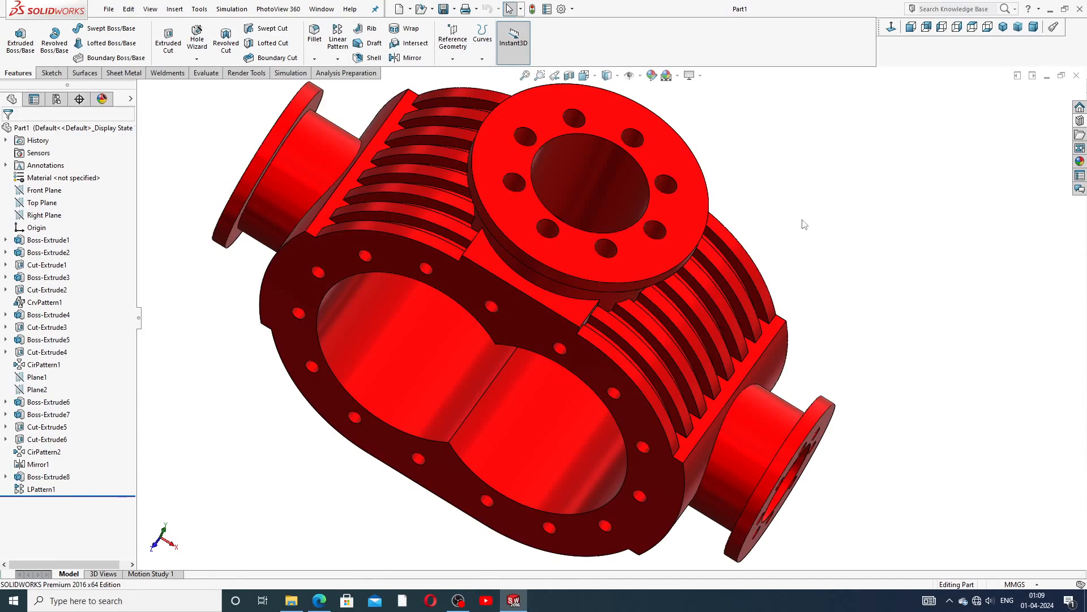
pyautogui.scroll(2, 774, 295)
pyautogui.moveTo(776, 295); pyautogui.dragTo(714, 260, button='middle')
pyautogui.scroll(-2, 602, 284)
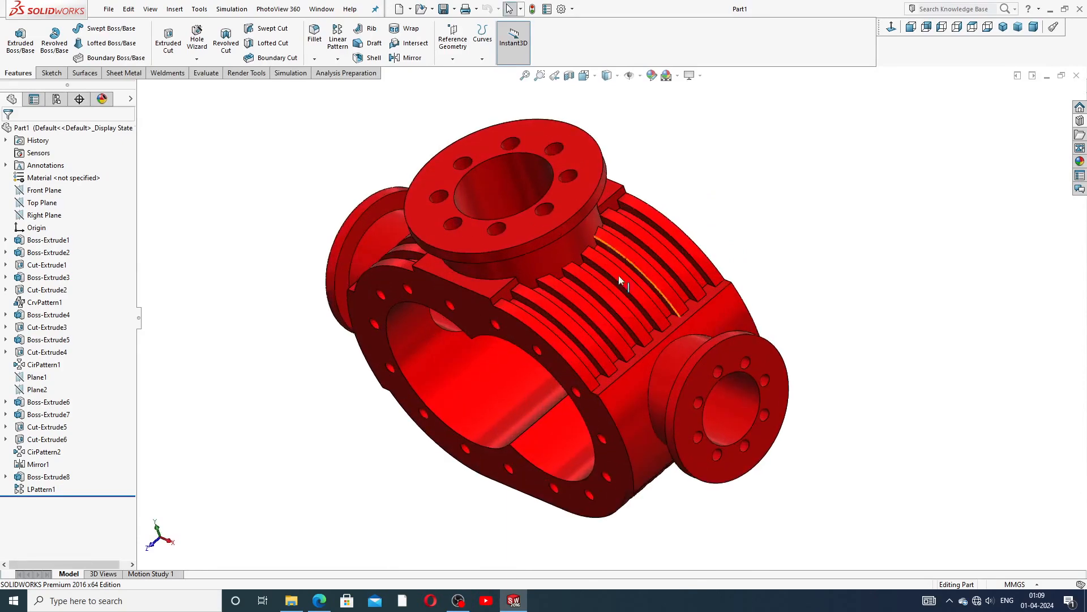
pyautogui.scroll(-3, 576, 305)
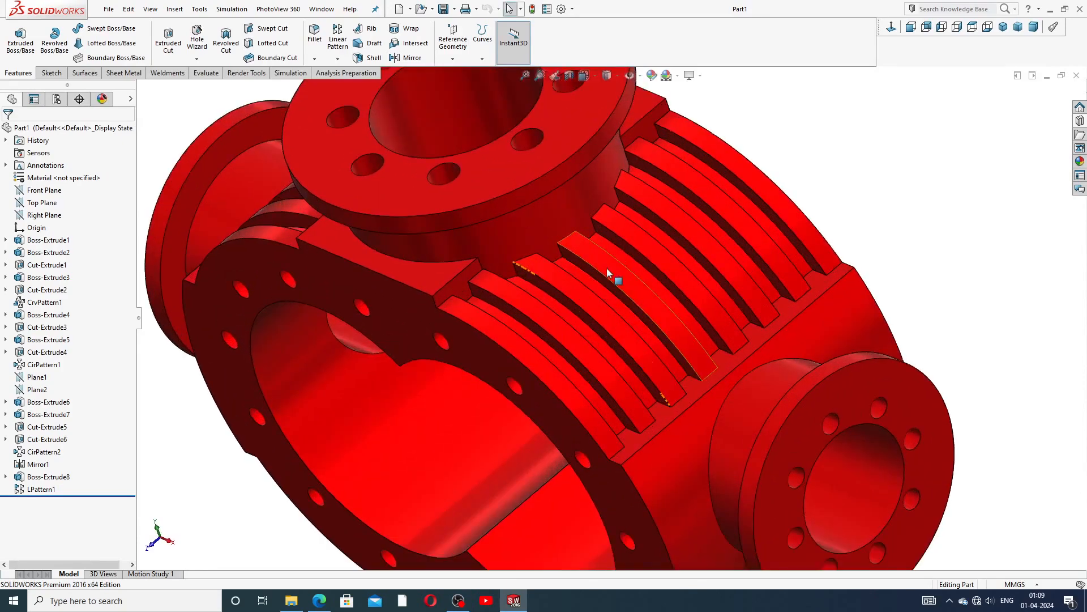
pyautogui.click(607, 267)
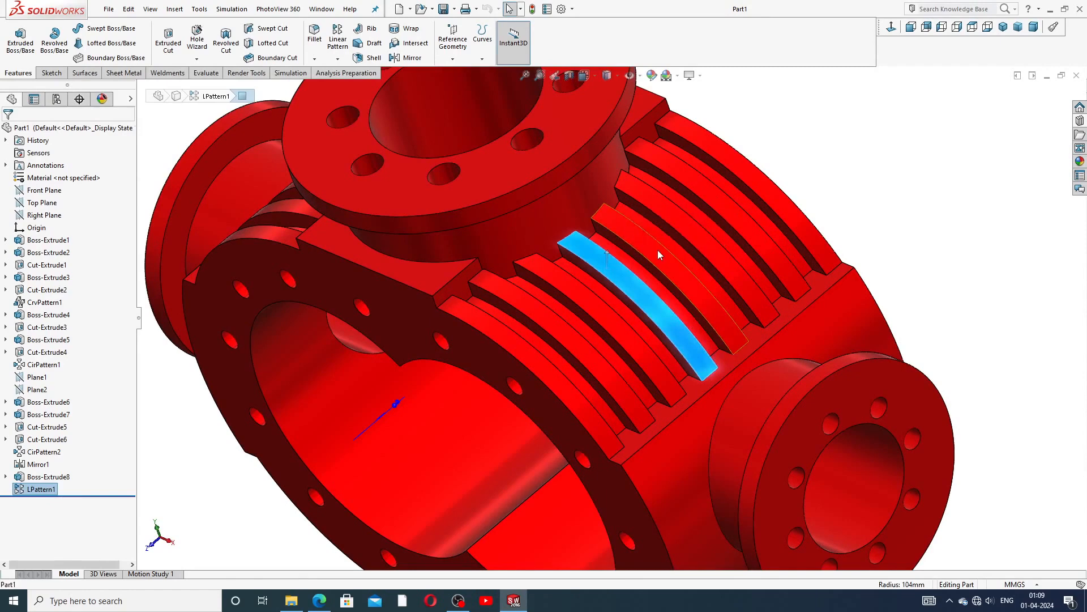
# Step: Examine the remaining cooling ribs on the casing up close and the whole casing from a rotated view
pyautogui.click(657, 249)
pyautogui.click(704, 239)
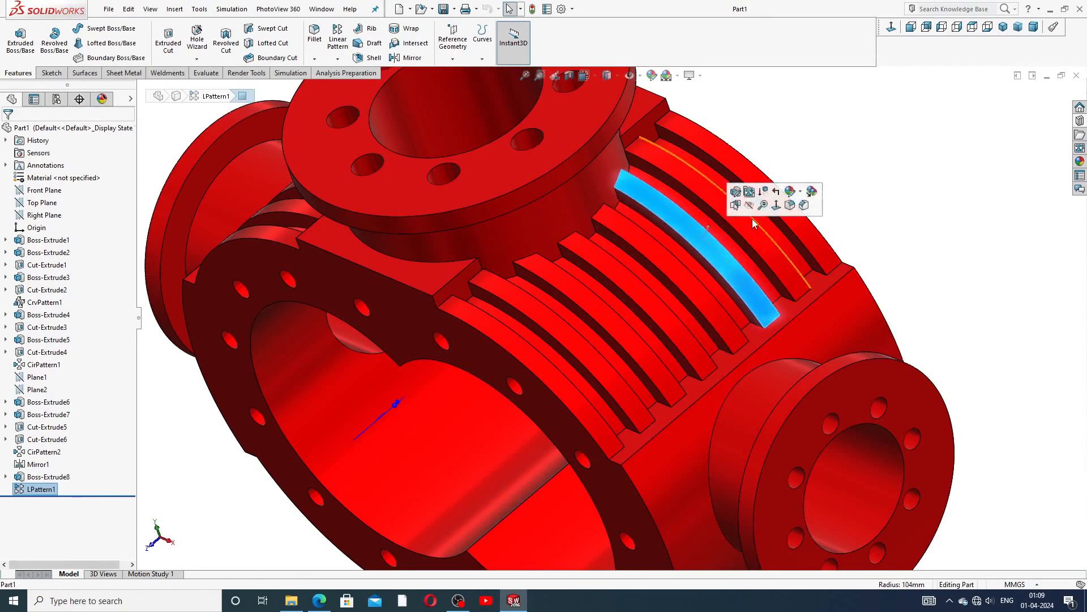
pyautogui.click(752, 252)
pyautogui.press('f')
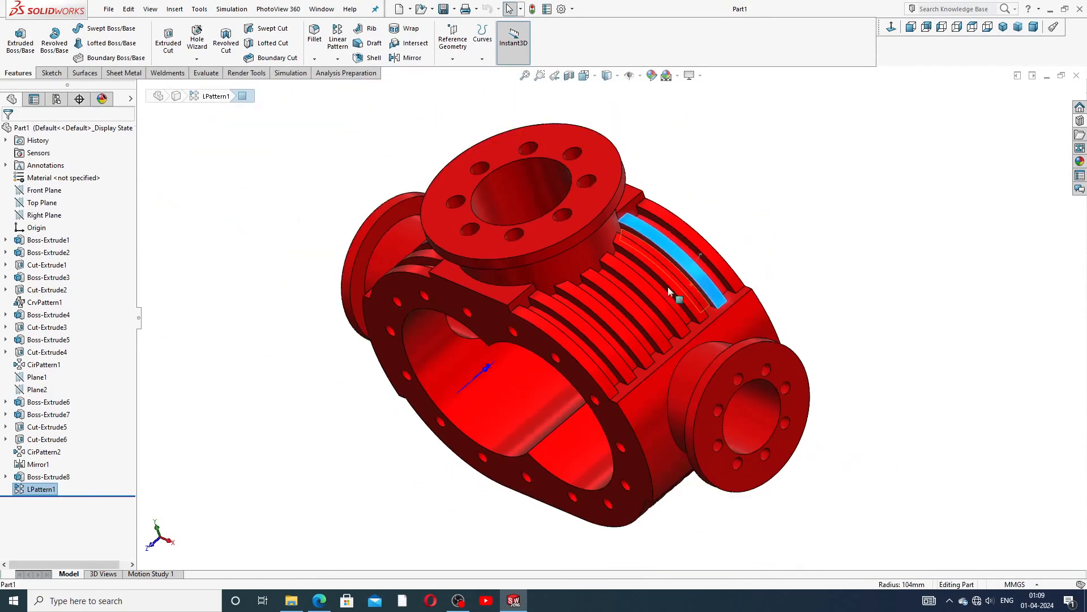
pyautogui.click(813, 194)
pyautogui.moveTo(625, 257); pyautogui.dragTo(648, 247, button='middle')
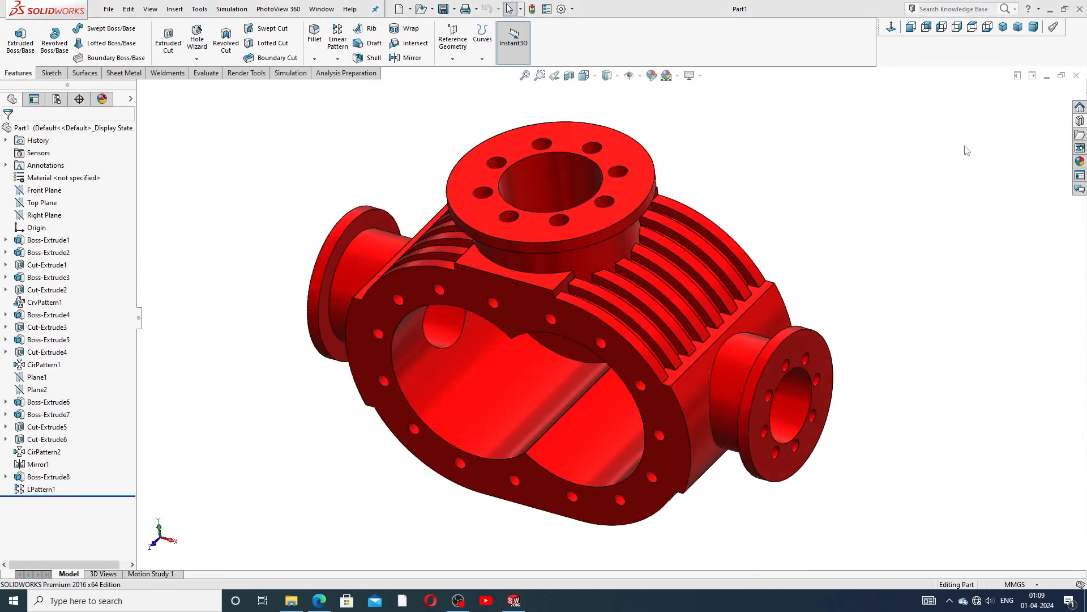
# Step: Close the casing part and create a new part with a plain white background
pyautogui.click(1076, 76)
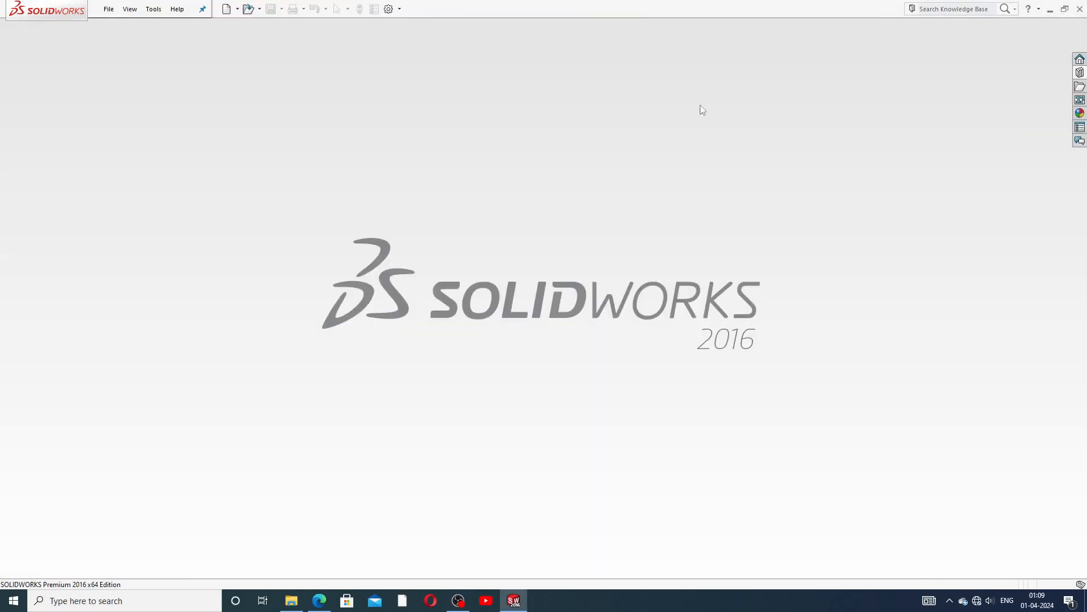
pyautogui.click(230, 13)
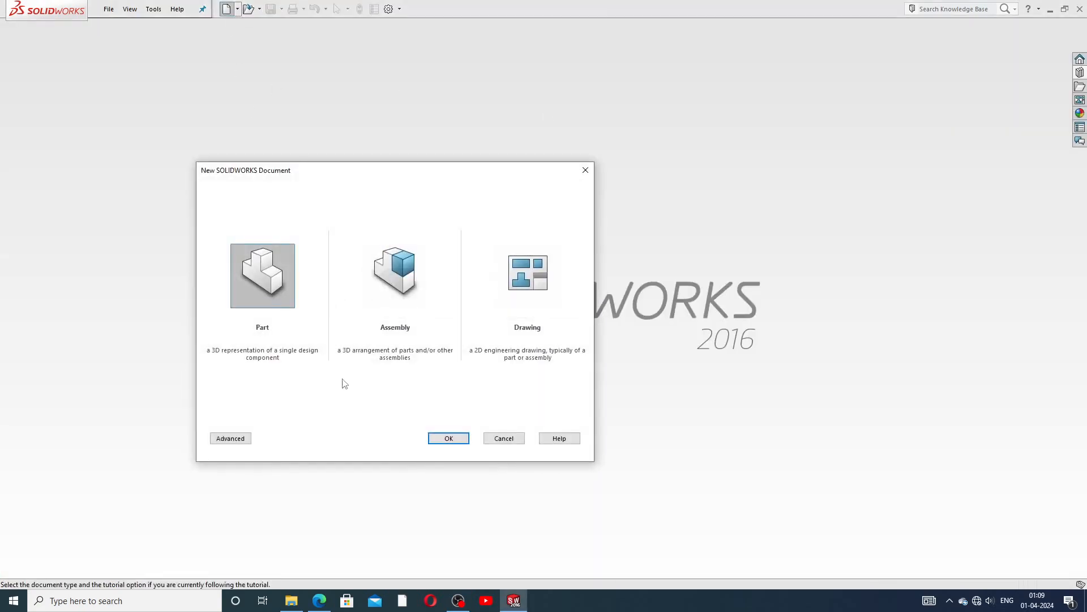
pyautogui.click(447, 437)
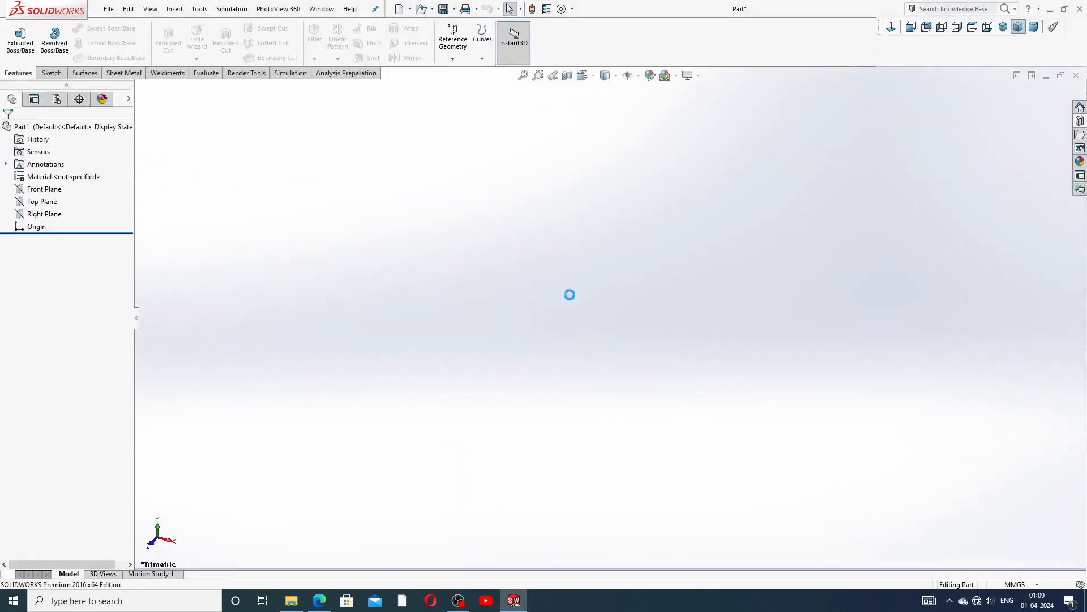
pyautogui.click(676, 76)
pyautogui.click(677, 39)
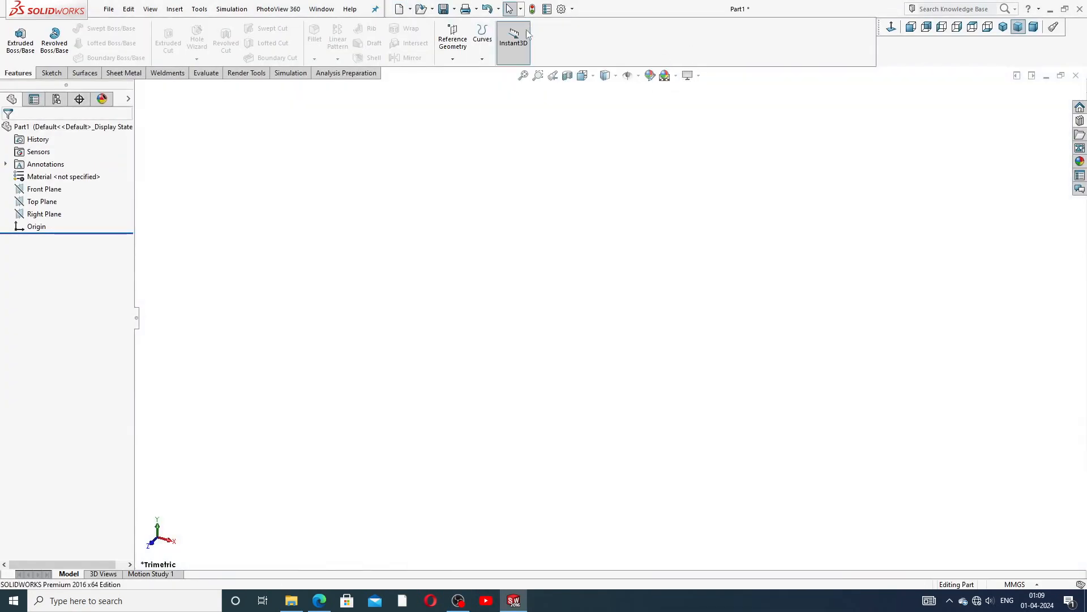
# Step: Raise the document's image quality to the maximum for both the shaded and the wireframe resolution
pyautogui.click(562, 9)
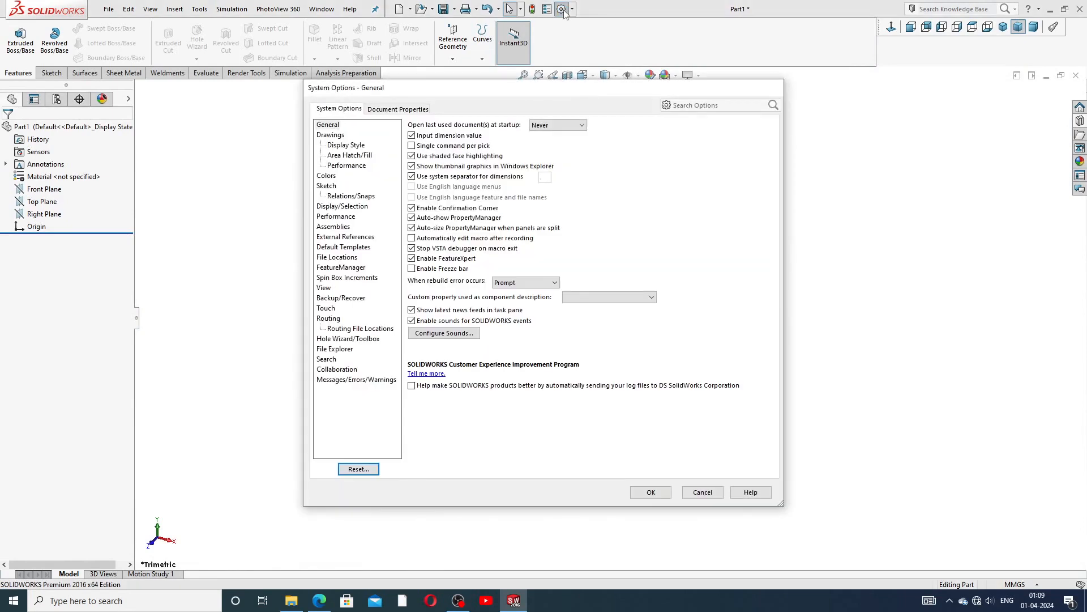
pyautogui.click(412, 108)
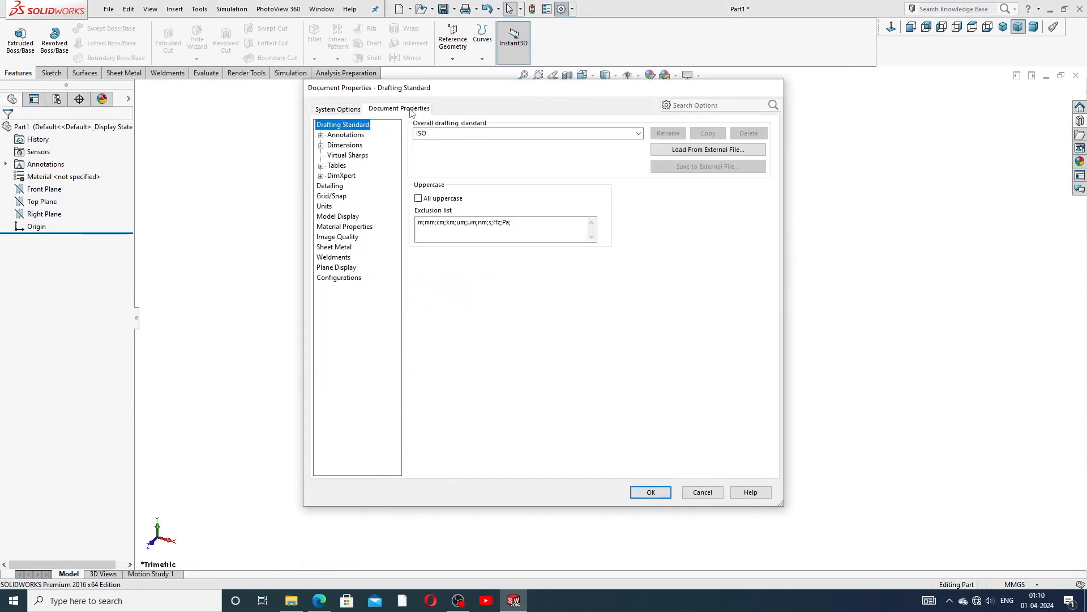
pyautogui.click(341, 237)
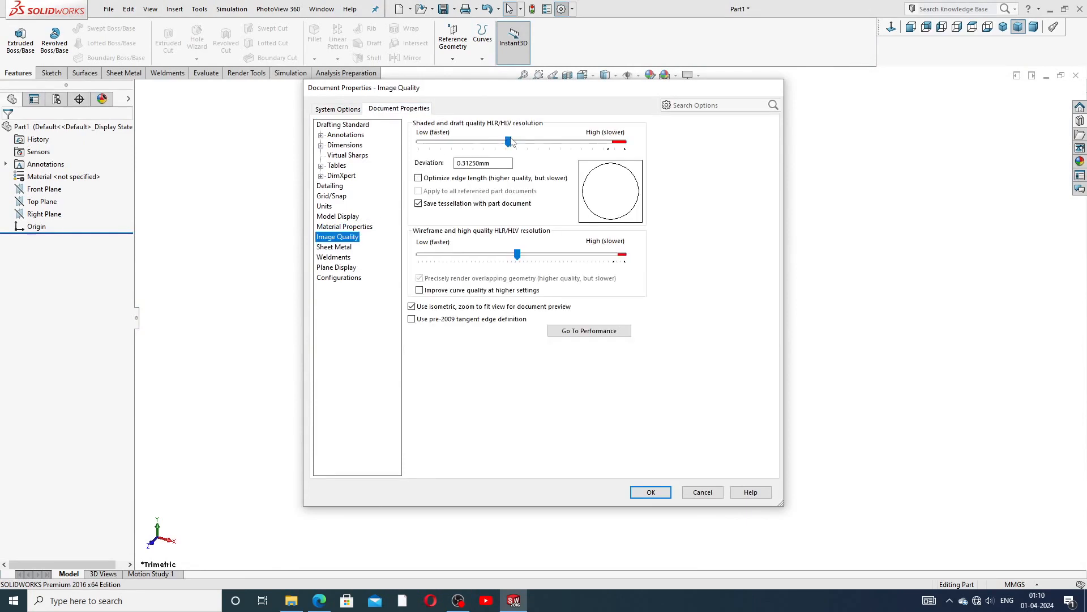
pyautogui.moveTo(509, 142); pyautogui.dragTo(624, 142)
pyautogui.moveTo(521, 257); pyautogui.dragTo(625, 256)
pyautogui.click(650, 492)
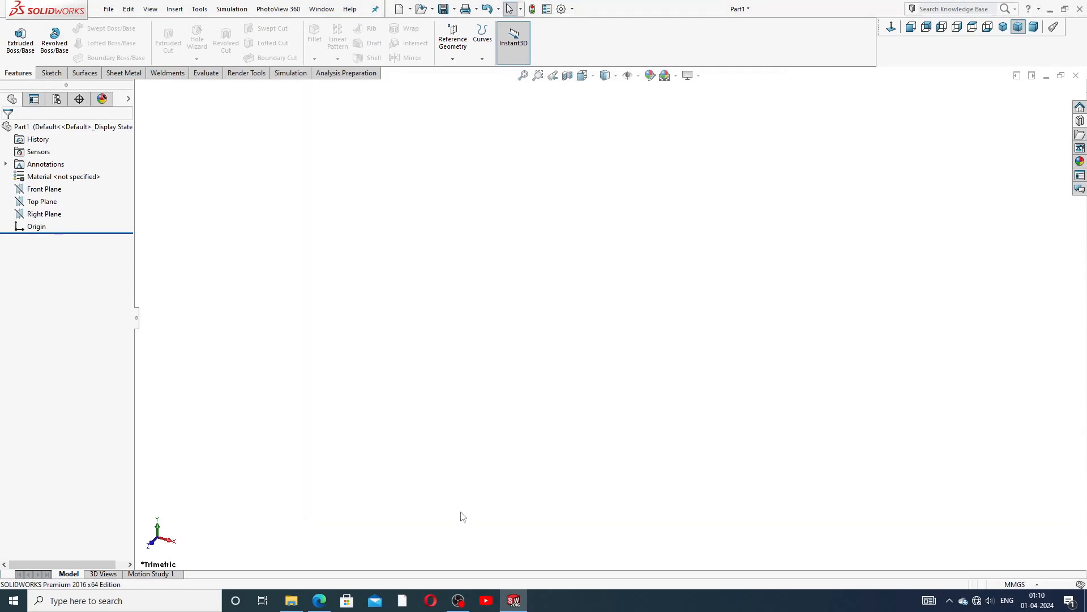
# Step: Consult the Part-04 housing drawing and sketch a horizontal straight slot from the origin on the Front Plane, about 55 mm between centres and 93 mm wide
pyautogui.click(319, 601)
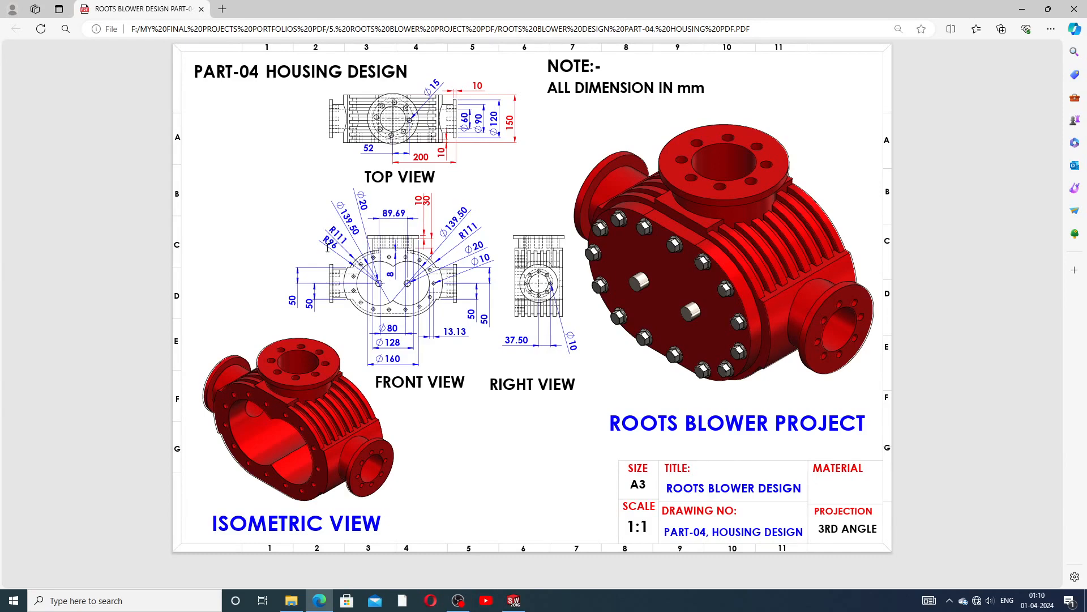
pyautogui.click(514, 600)
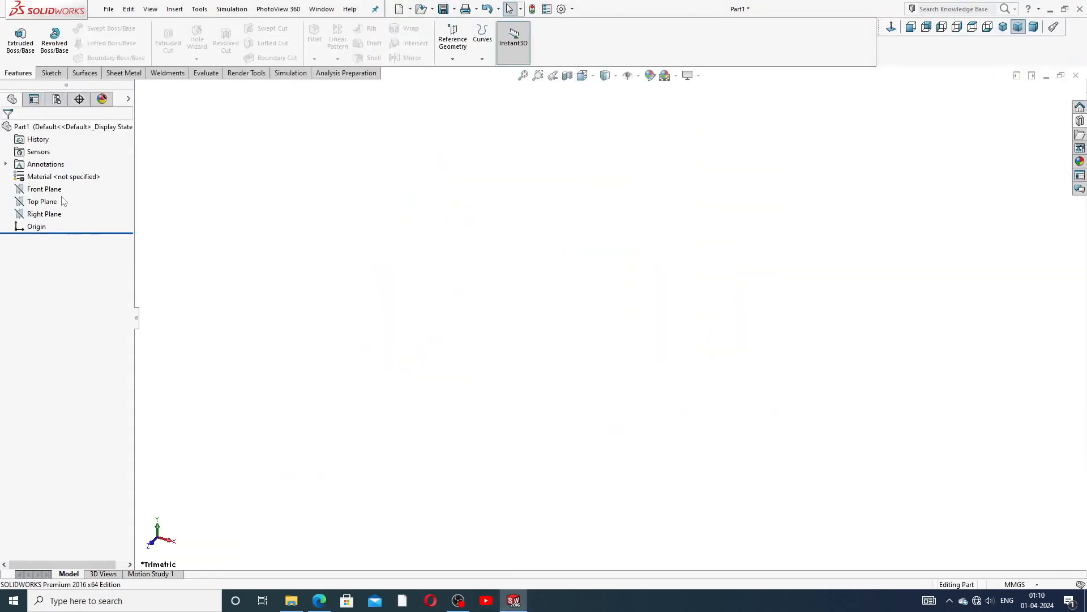
pyautogui.click(44, 188)
pyautogui.click(71, 177)
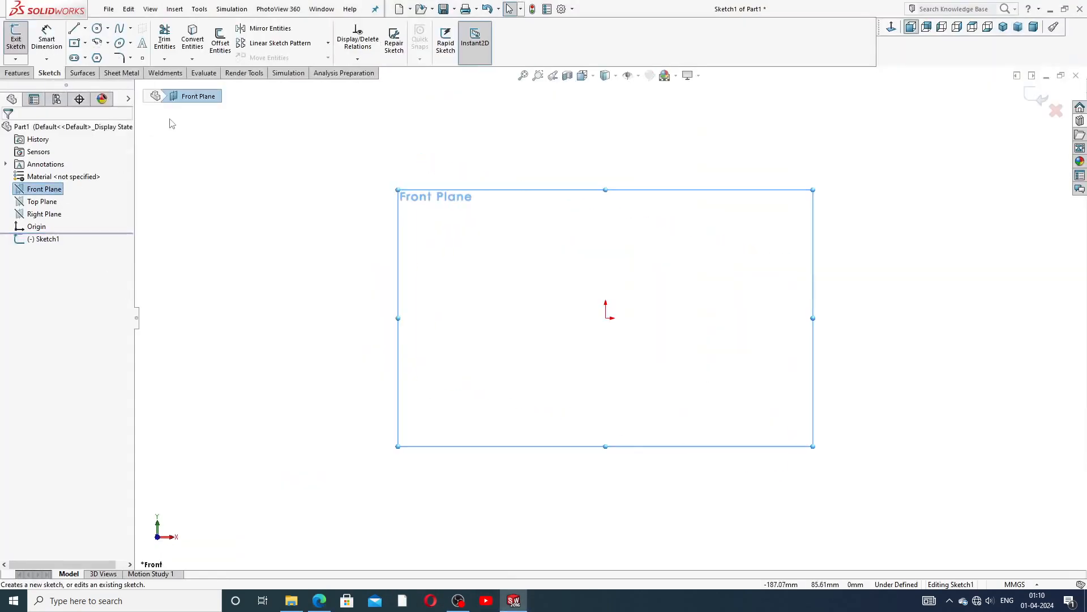
pyautogui.click(86, 58)
pyautogui.click(104, 70)
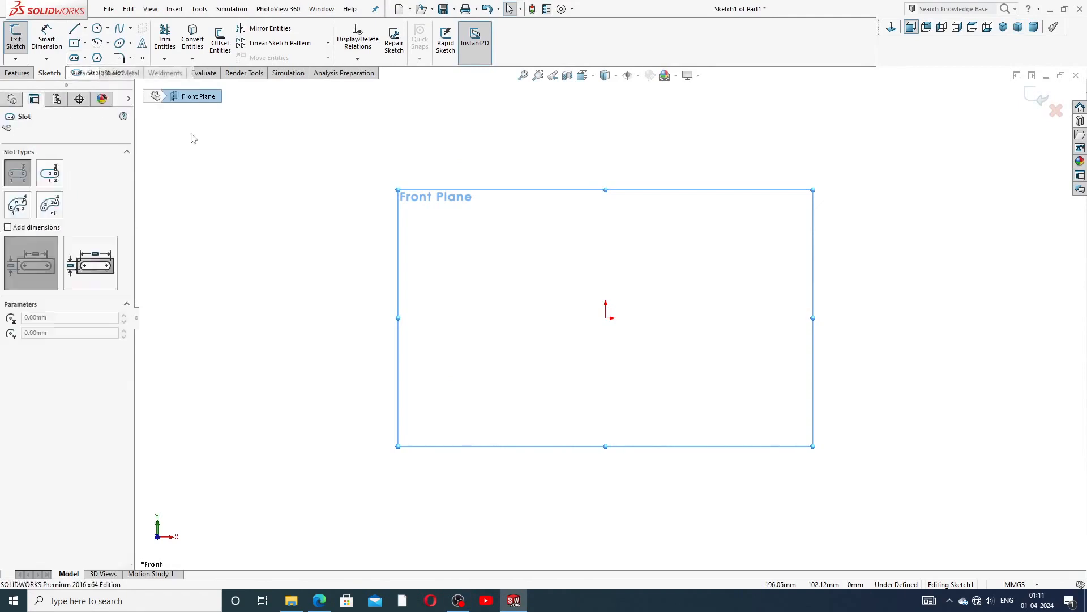
pyautogui.click(608, 317)
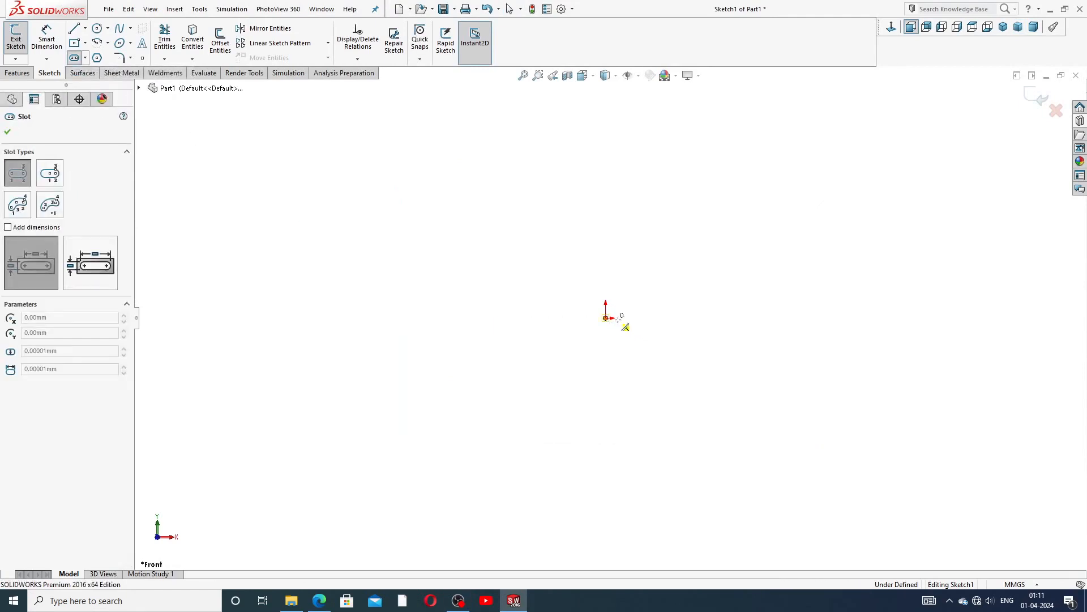
pyautogui.click(768, 300)
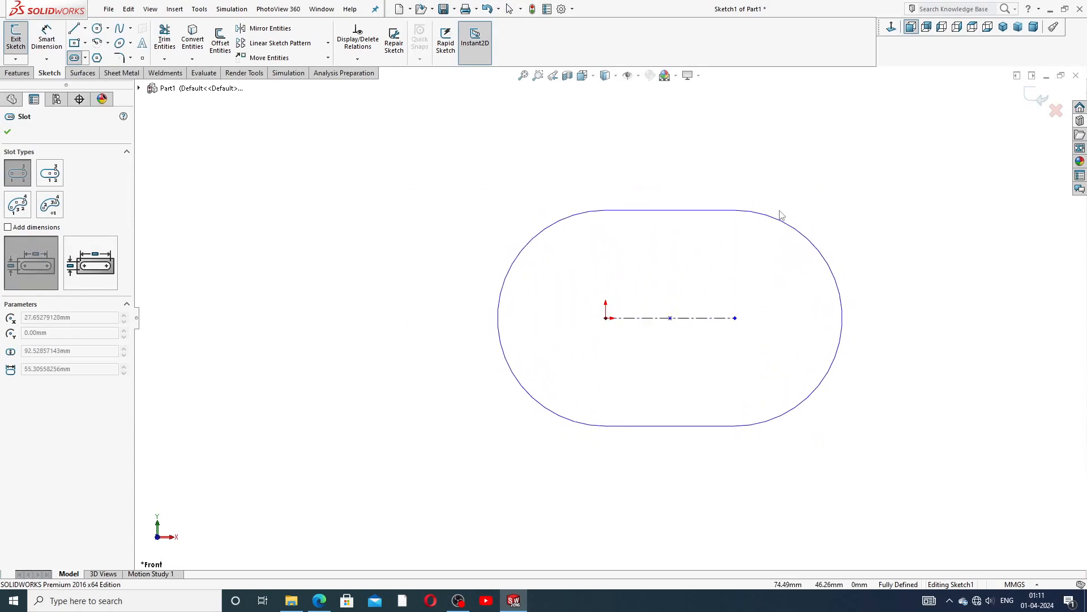
pyautogui.click(780, 214)
pyautogui.rightClick(824, 207)
pyautogui.click(844, 211)
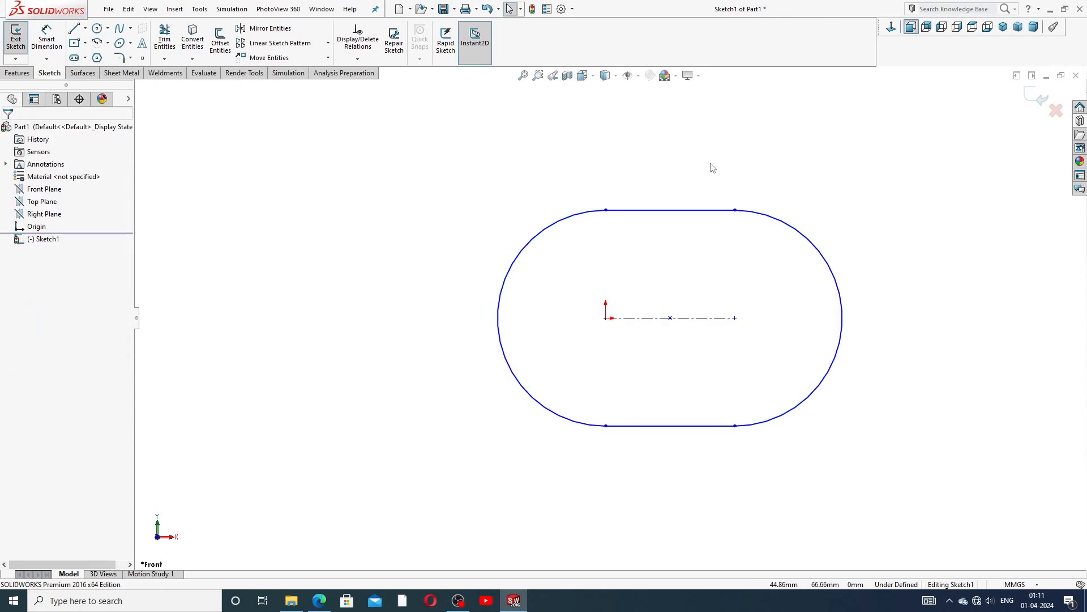
# Step: Dimension the distance between the slot's arc centres as 89.69 mm
pyautogui.click(46, 38)
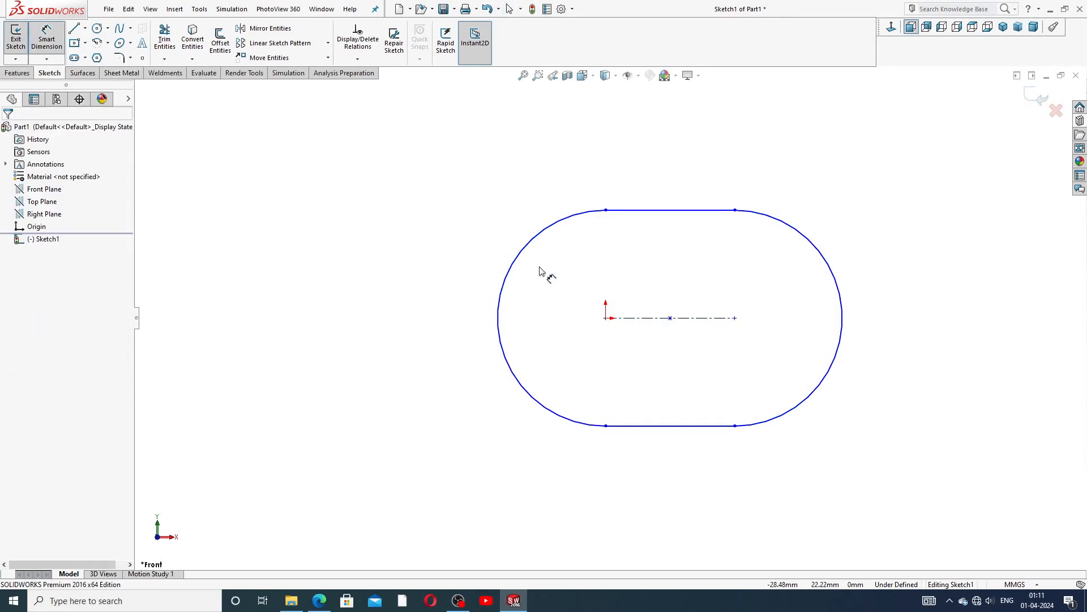
pyautogui.click(660, 317)
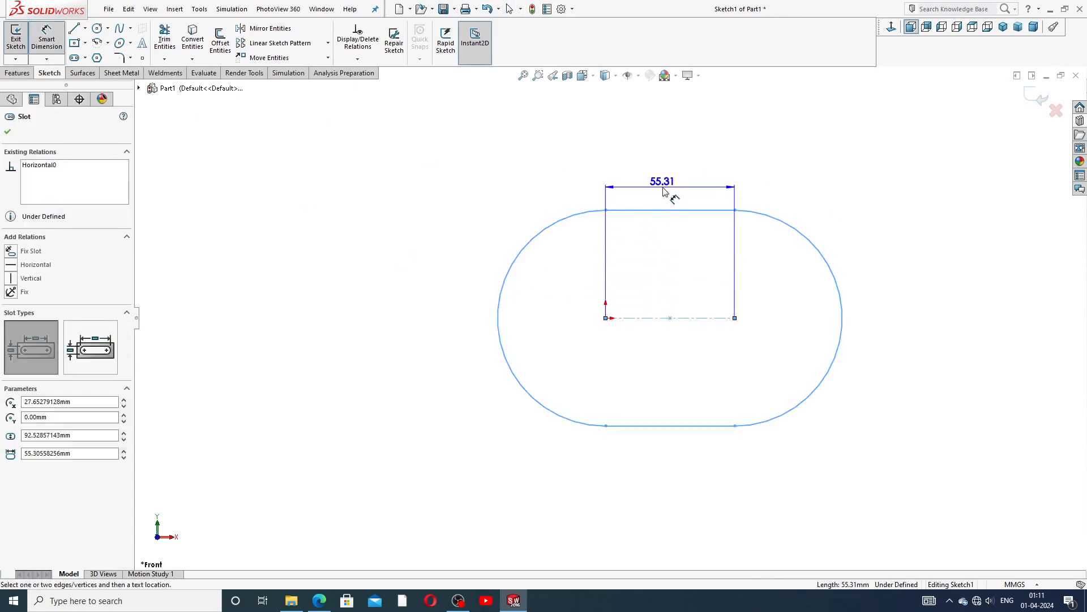
pyautogui.click(664, 191)
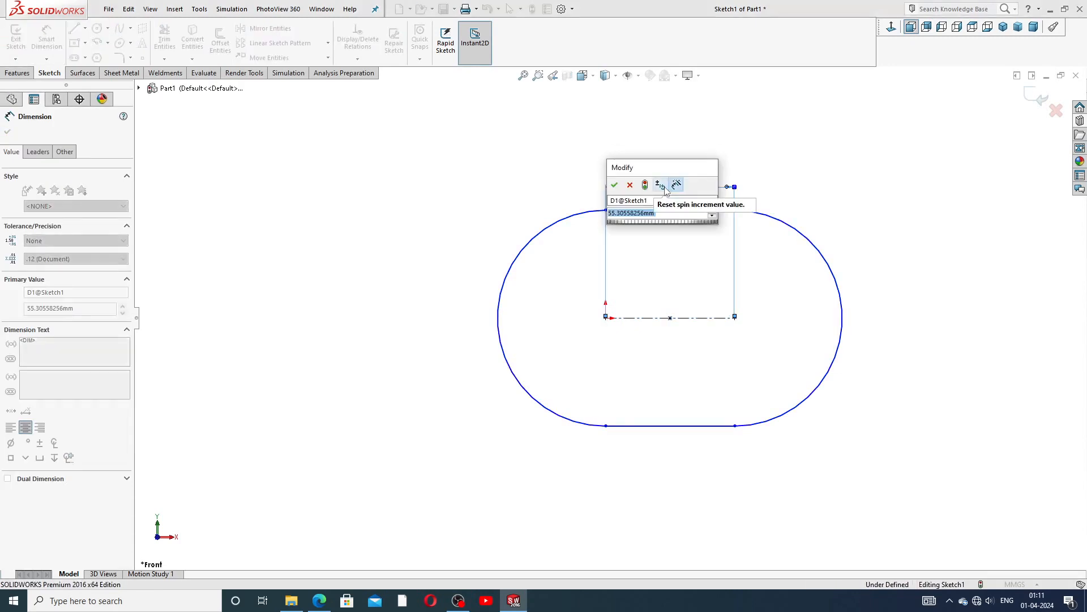
pyautogui.write('89.69')
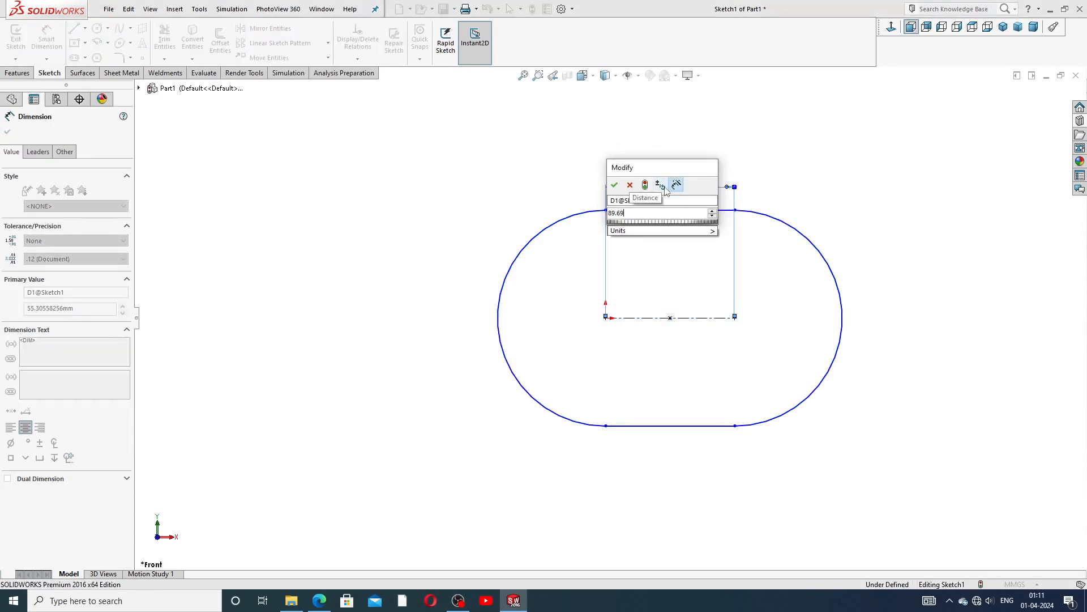
pyautogui.press('Return')
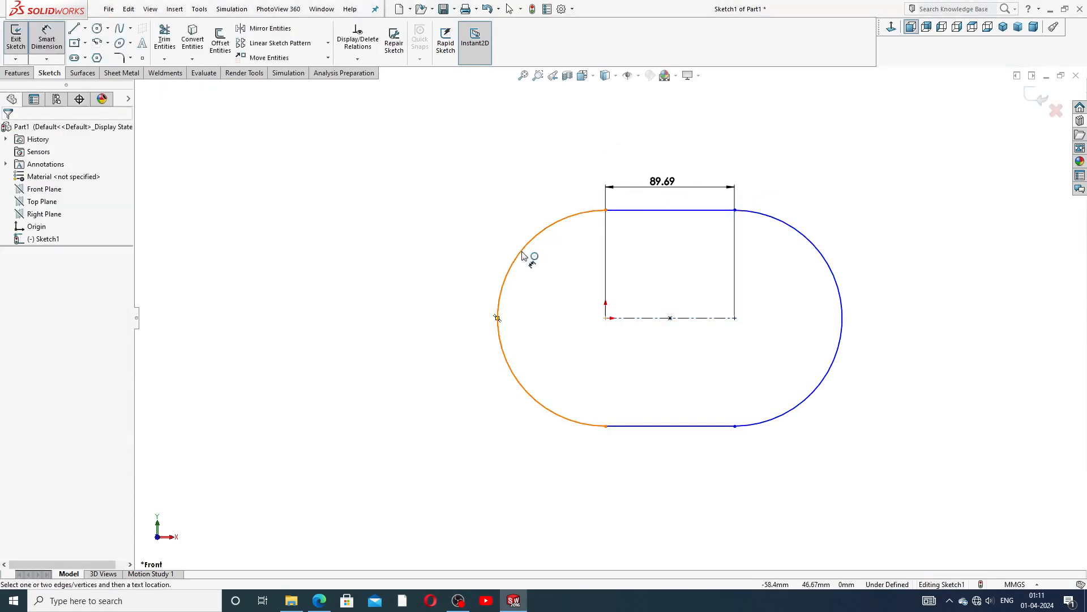
# Step: Dimension the slot's end arc with a 96 mm radius and move the centre-distance dimension clear above the outline
pyautogui.click(528, 255)
pyautogui.click(456, 277)
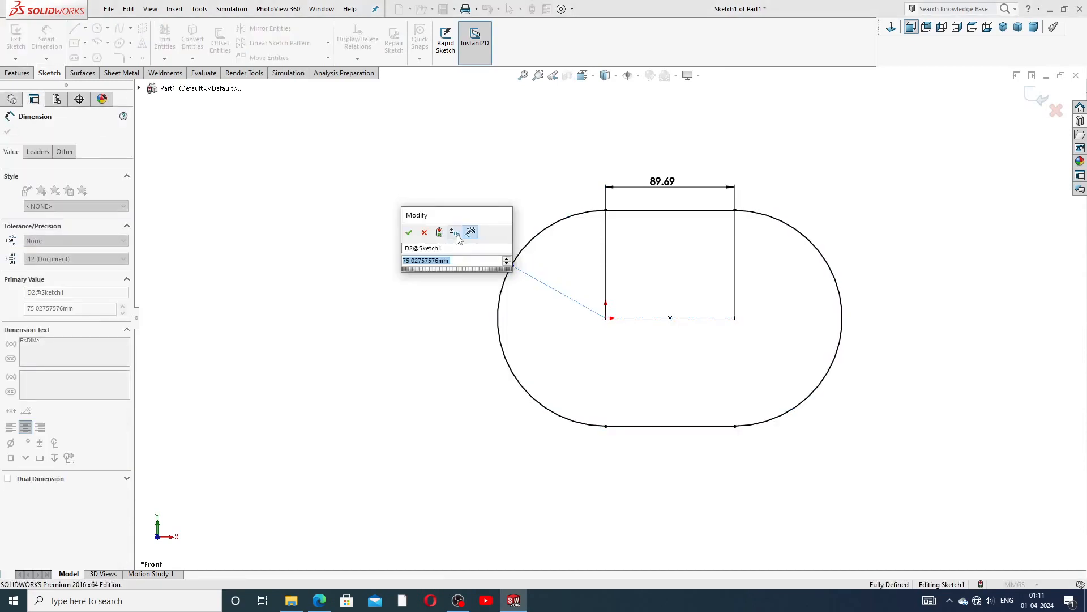
pyautogui.write('96')
pyautogui.press('Return')
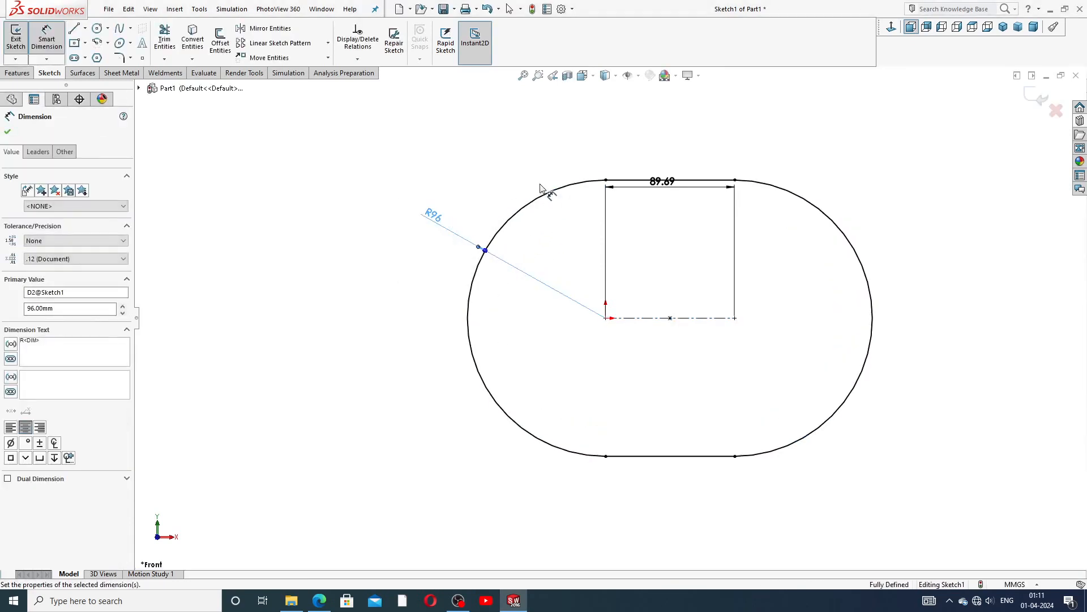
pyautogui.moveTo(669, 185); pyautogui.dragTo(668, 152)
pyautogui.rightClick(814, 169)
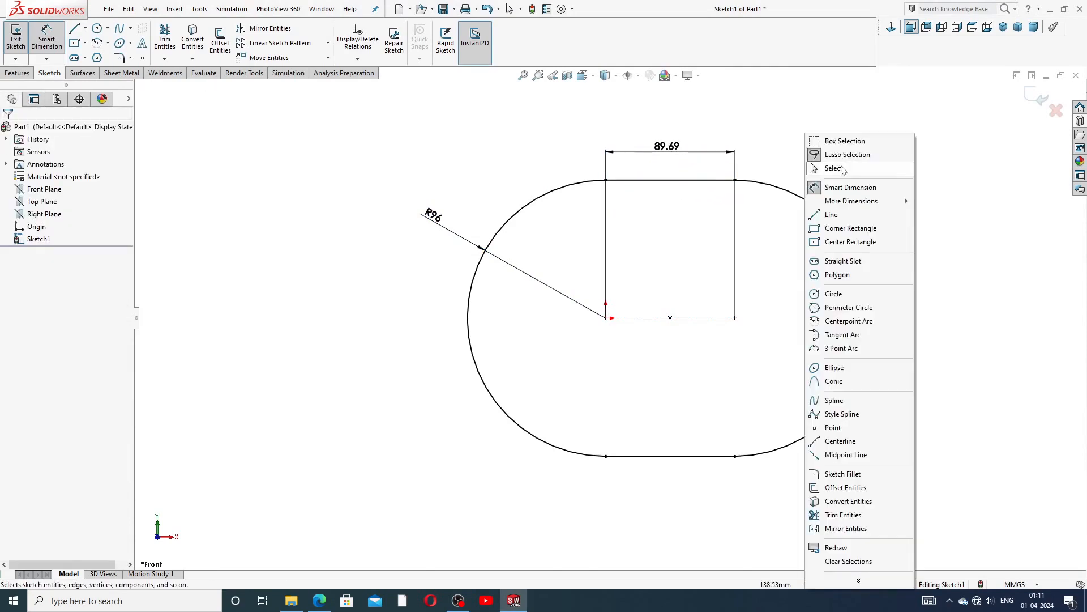
pyautogui.click(842, 169)
pyautogui.scroll(2, 820, 214)
pyautogui.scroll(-2, 762, 276)
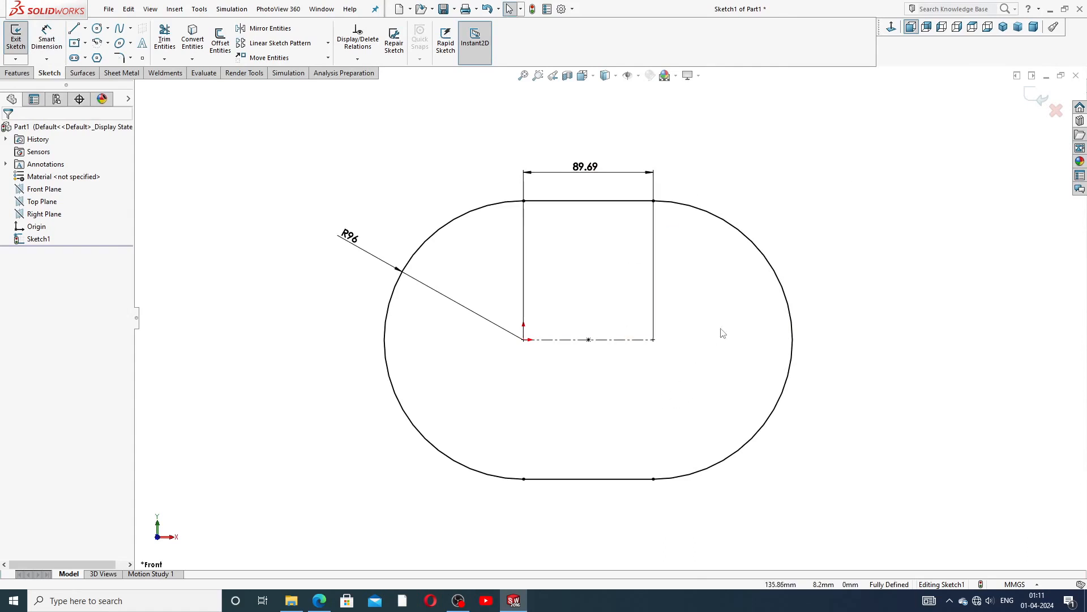
# Step: Check the thickness on the housing drawing and extrude the slot profile 10 mm as a blind boss
pyautogui.click(19, 73)
pyautogui.click(21, 41)
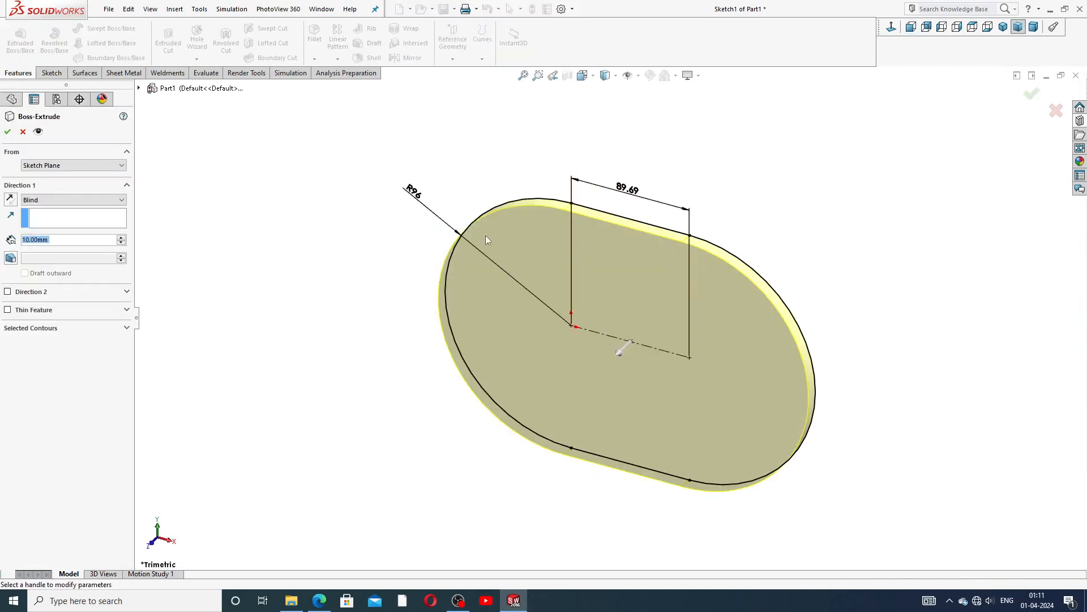
pyautogui.click(319, 600)
pyautogui.click(438, 441)
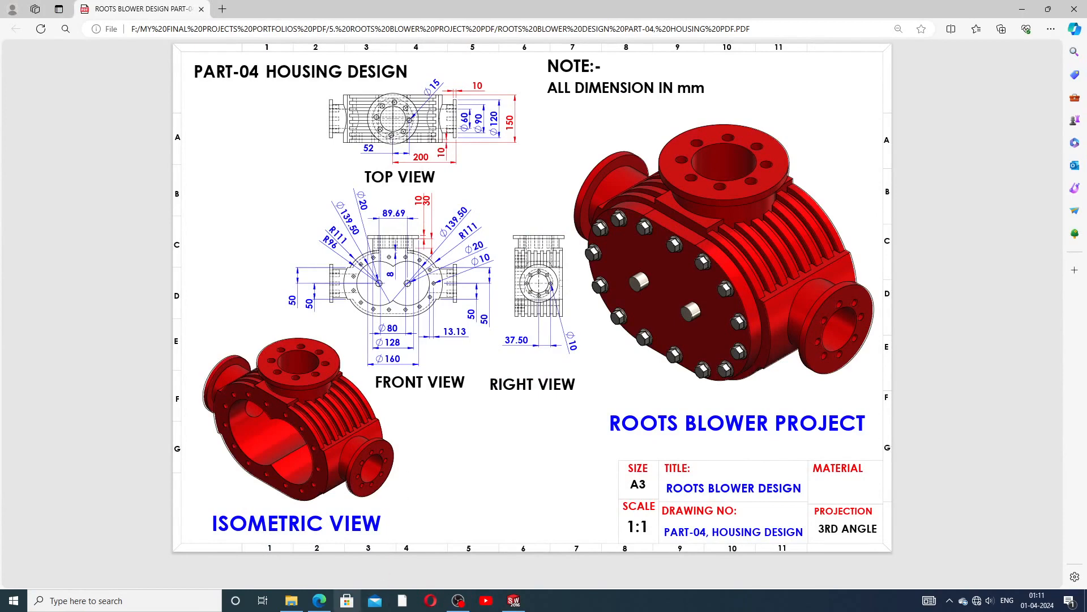
pyautogui.click(514, 601)
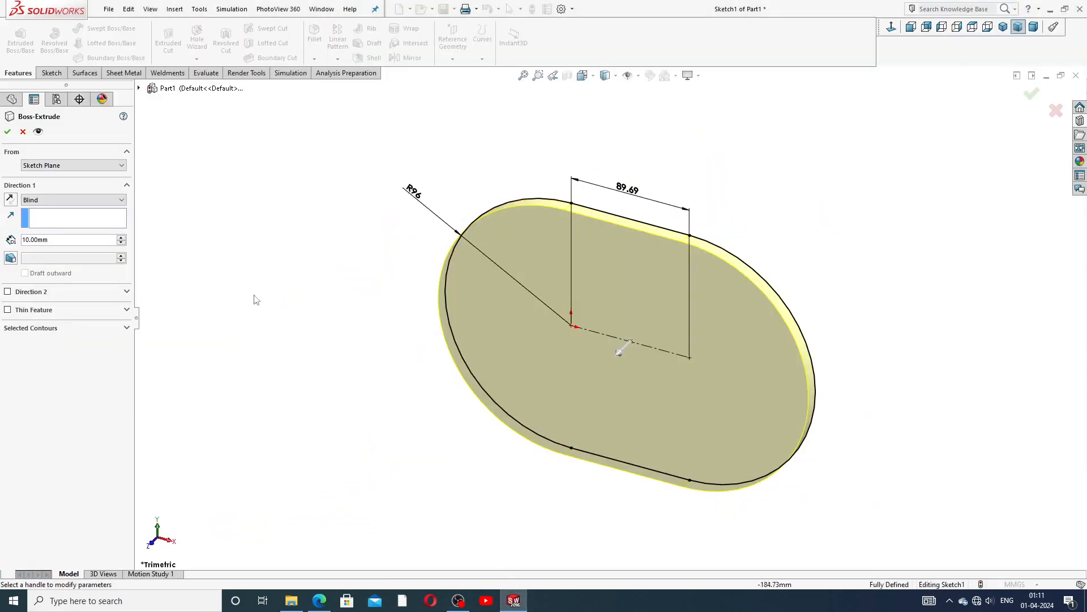
pyautogui.click(8, 131)
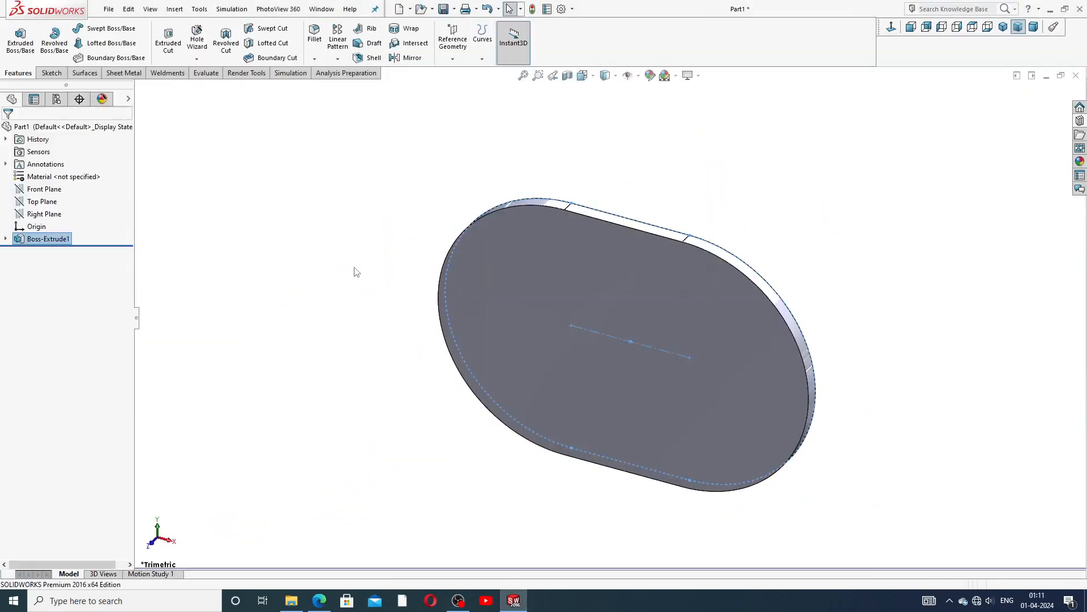
# Step: Sketch two circles on the Front Plane, about 32 mm in diameter at the origin and about 35 mm at the slot's other arc centre
pyautogui.click(57, 190)
pyautogui.click(62, 171)
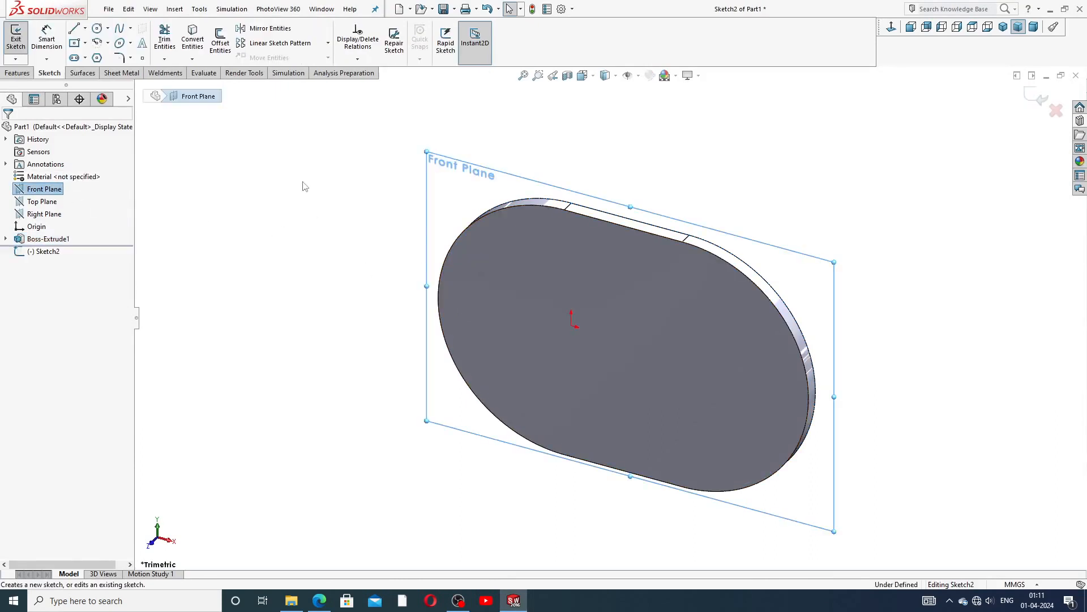
pyautogui.click(891, 29)
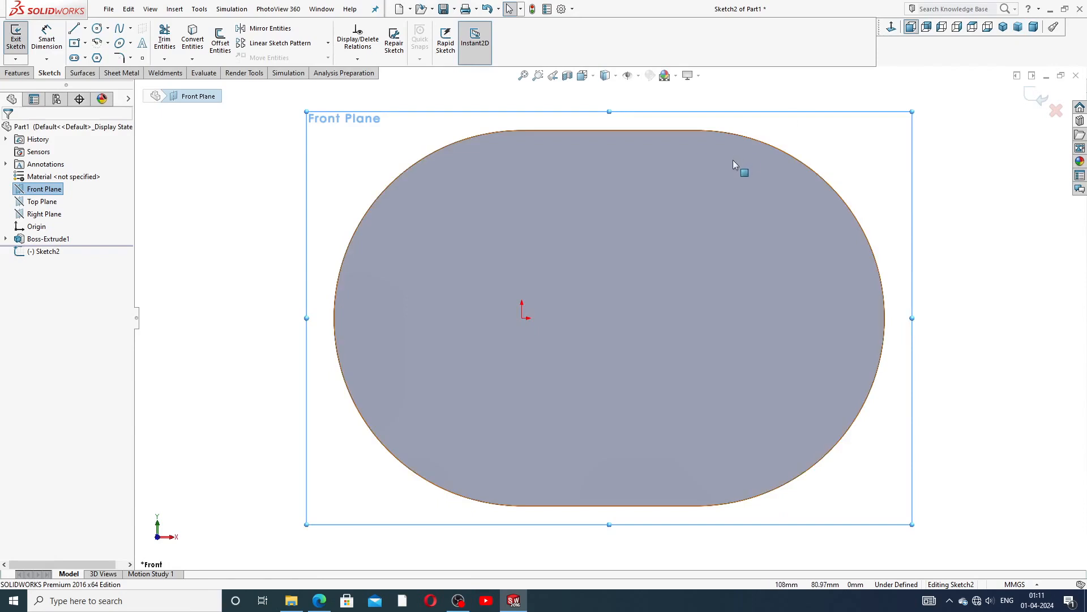
pyautogui.scroll(2, 733, 160)
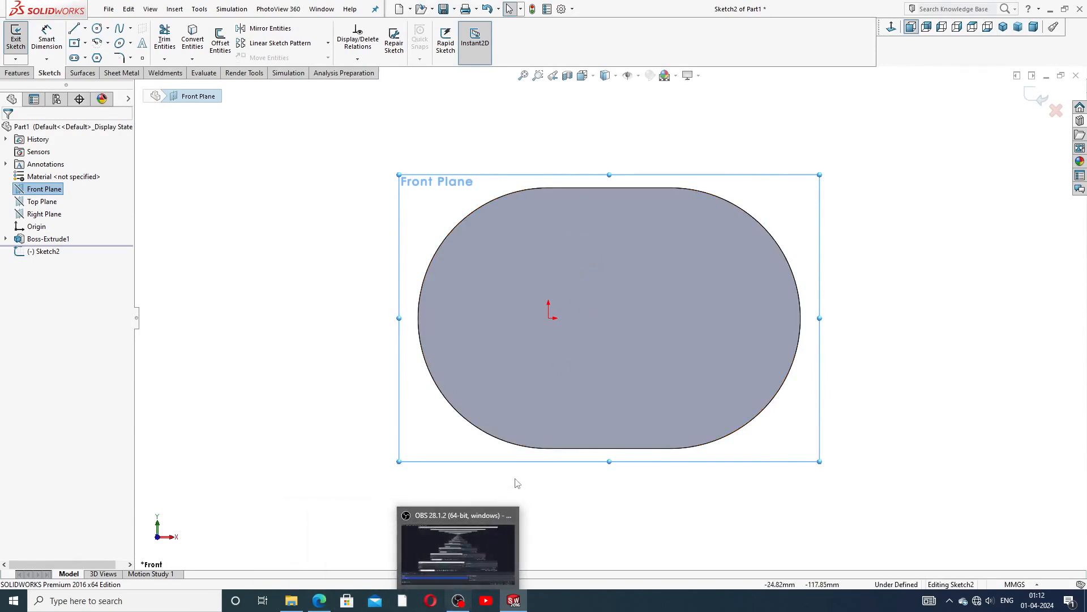
pyautogui.click(393, 268)
pyautogui.click(98, 28)
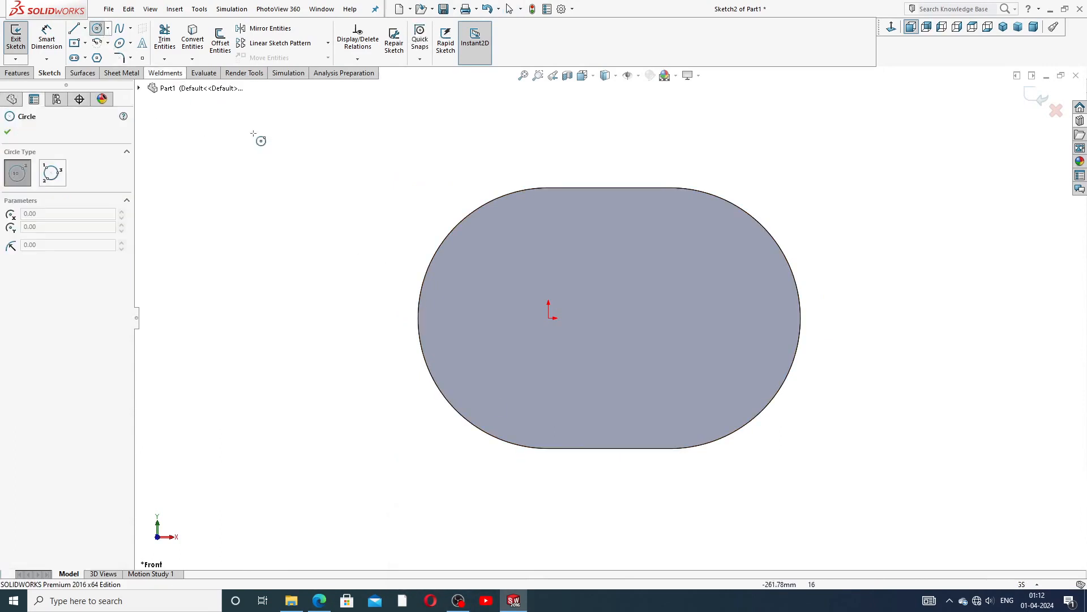
pyautogui.click(550, 318)
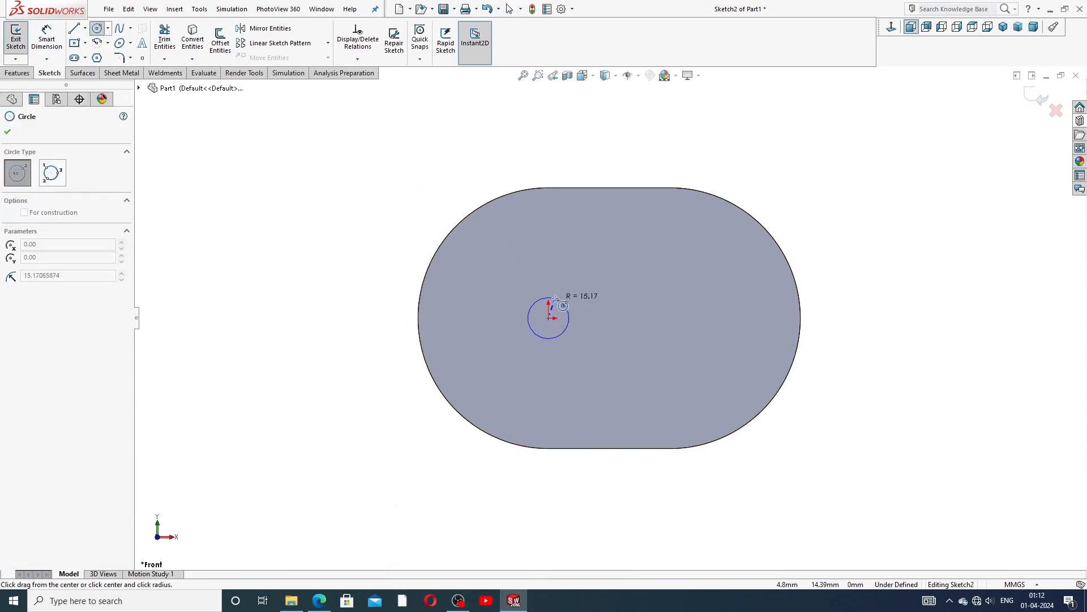
pyautogui.click(556, 298)
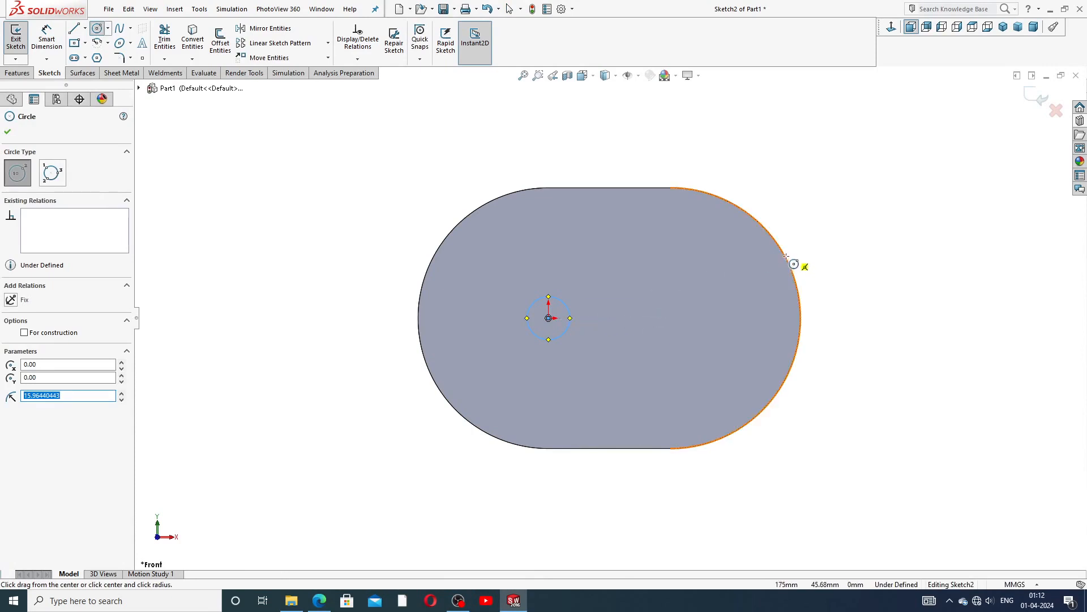
pyautogui.click(670, 318)
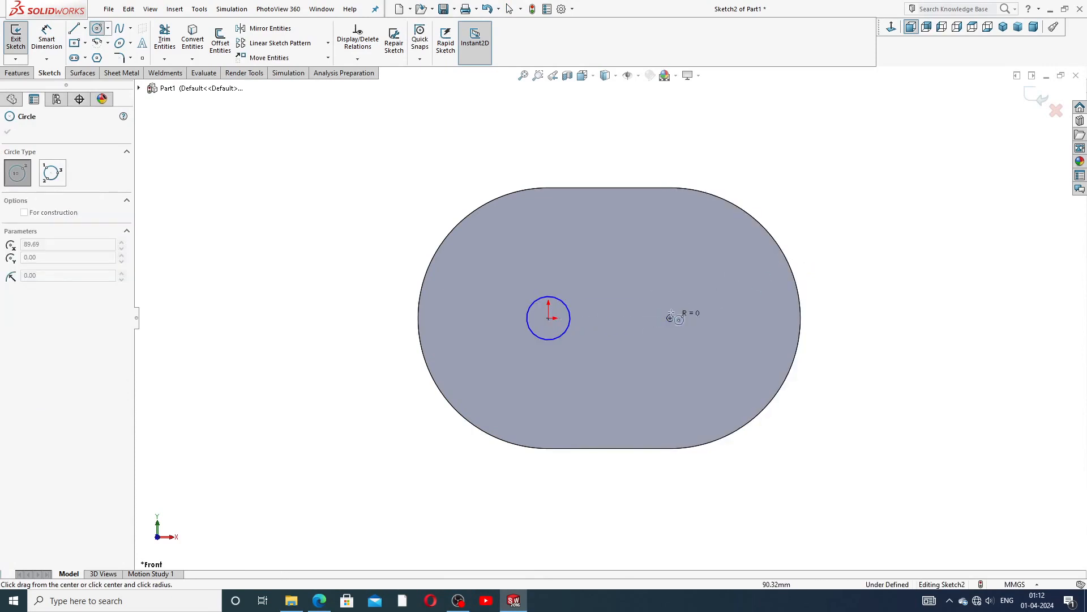
pyautogui.click(672, 295)
pyautogui.rightClick(801, 235)
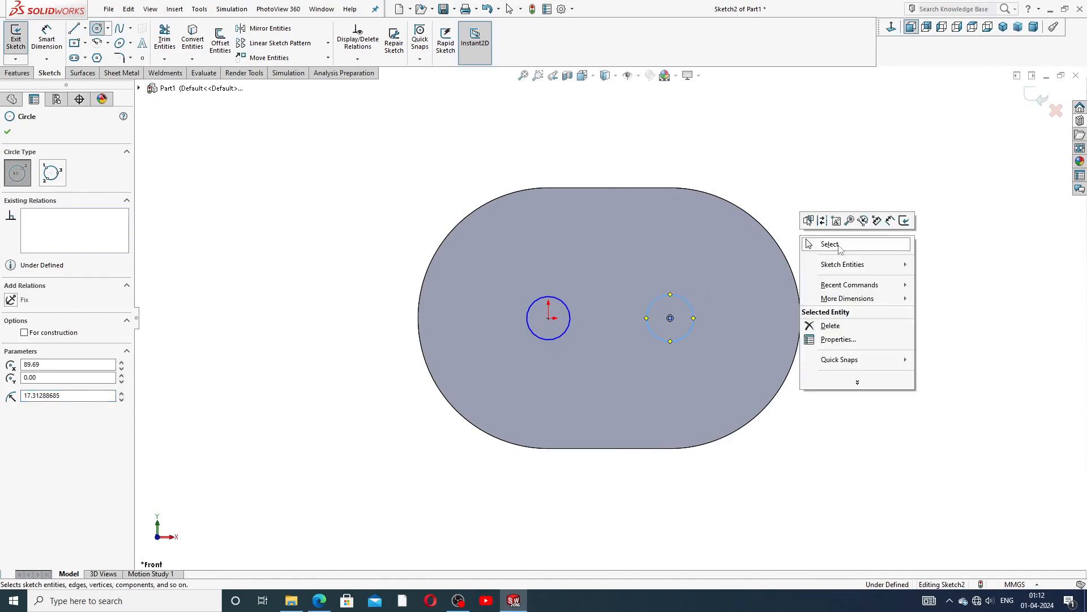
pyautogui.click(825, 244)
# Step: Apply an equal relation to the two small circles
pyautogui.click(569, 309)
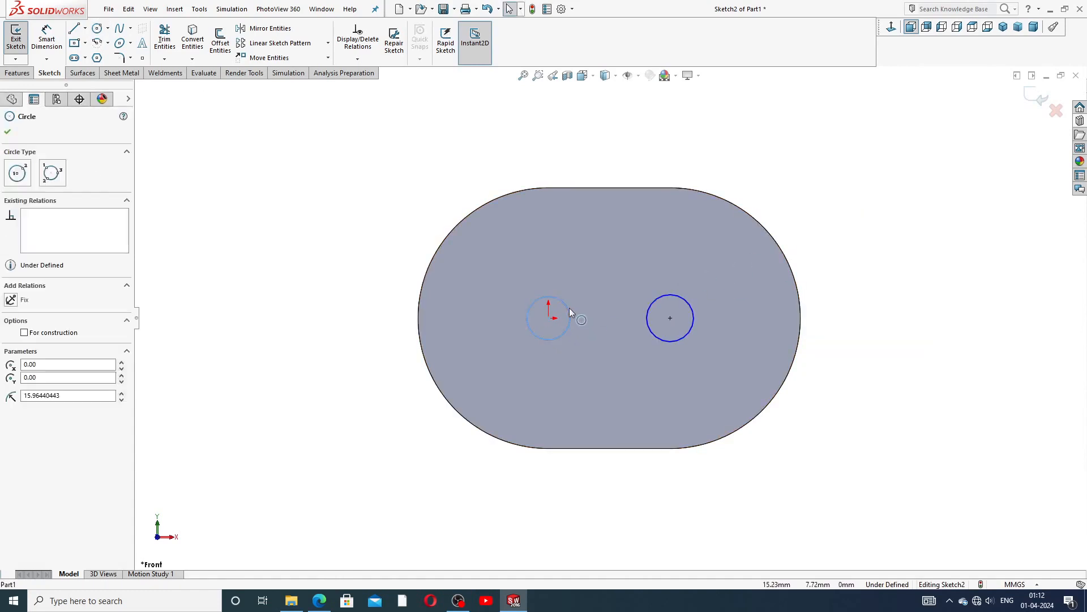
pyautogui.keyDown('ctrl'); pyautogui.click(667, 294); pyautogui.keyUp('ctrl')
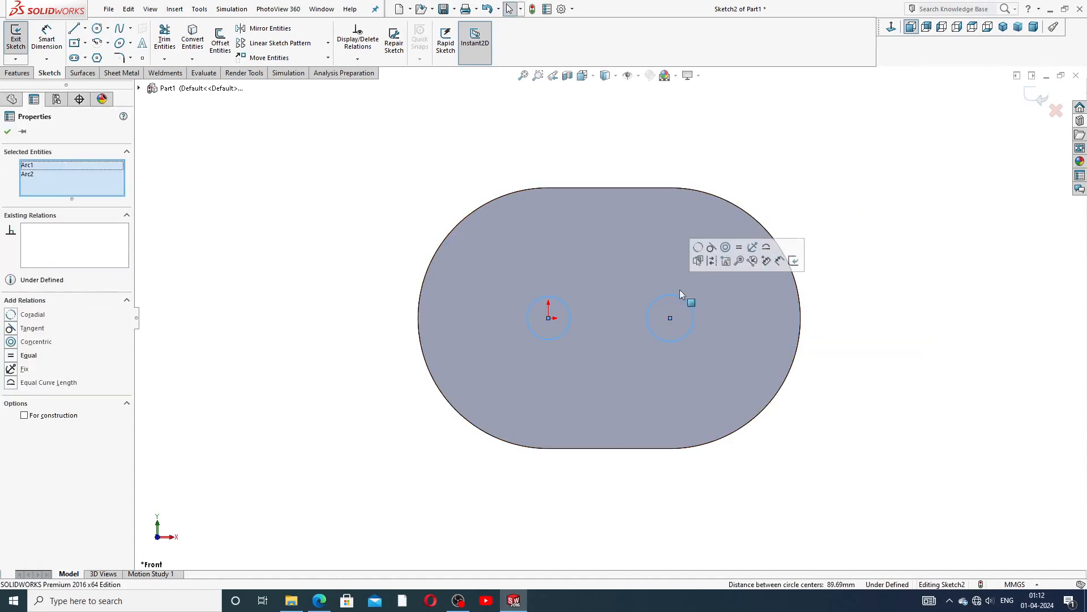
pyautogui.click(740, 248)
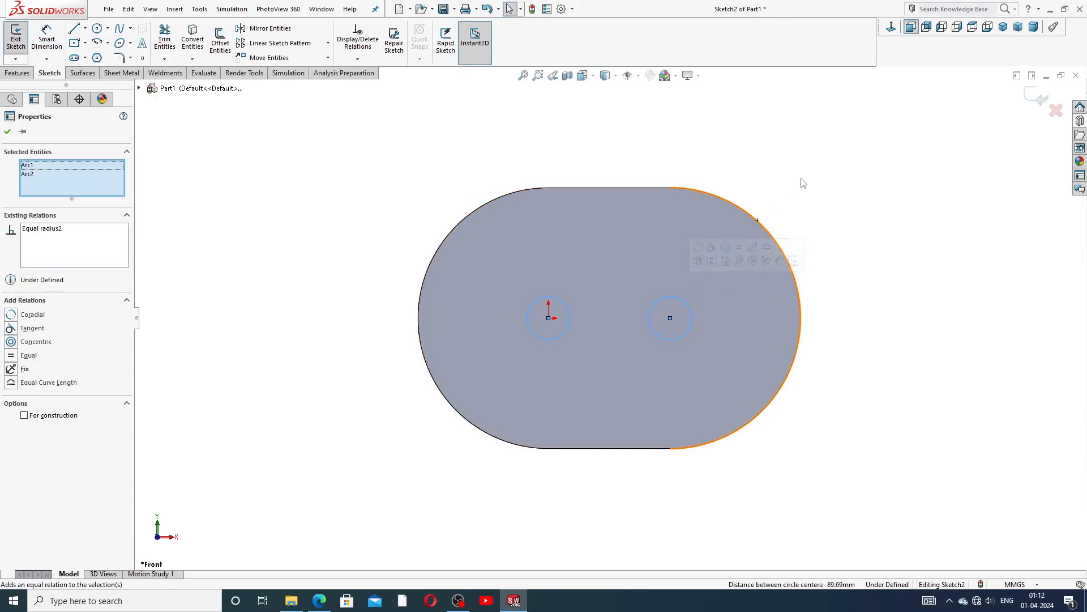
pyautogui.click(803, 179)
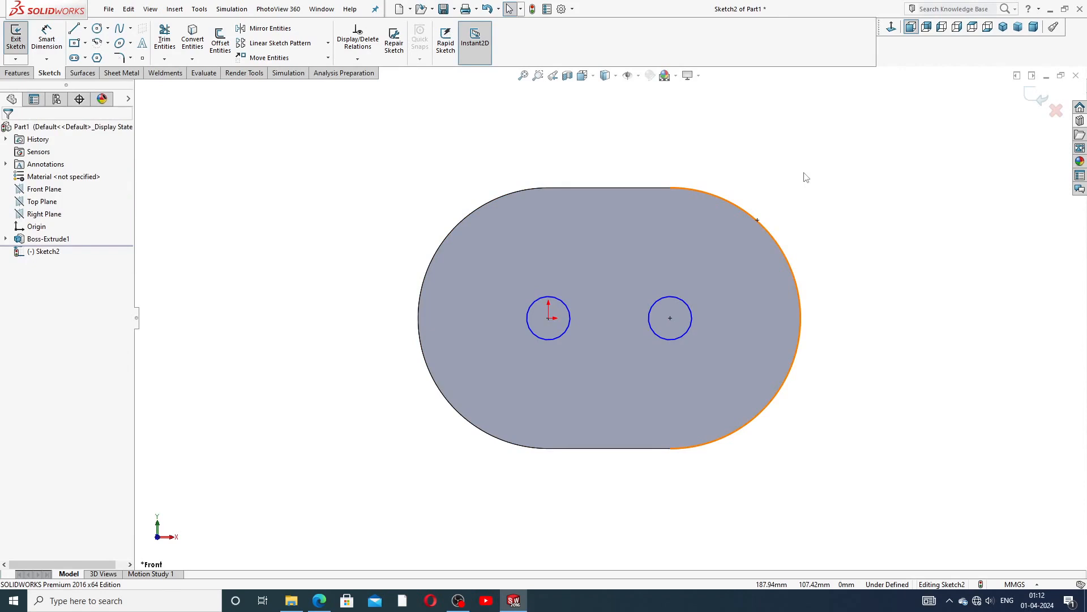
# Step: Dimension the circle at the origin with a 20 mm diameter and move the dimension text to the circle's upper-left side
pyautogui.click(52, 37)
pyautogui.click(548, 295)
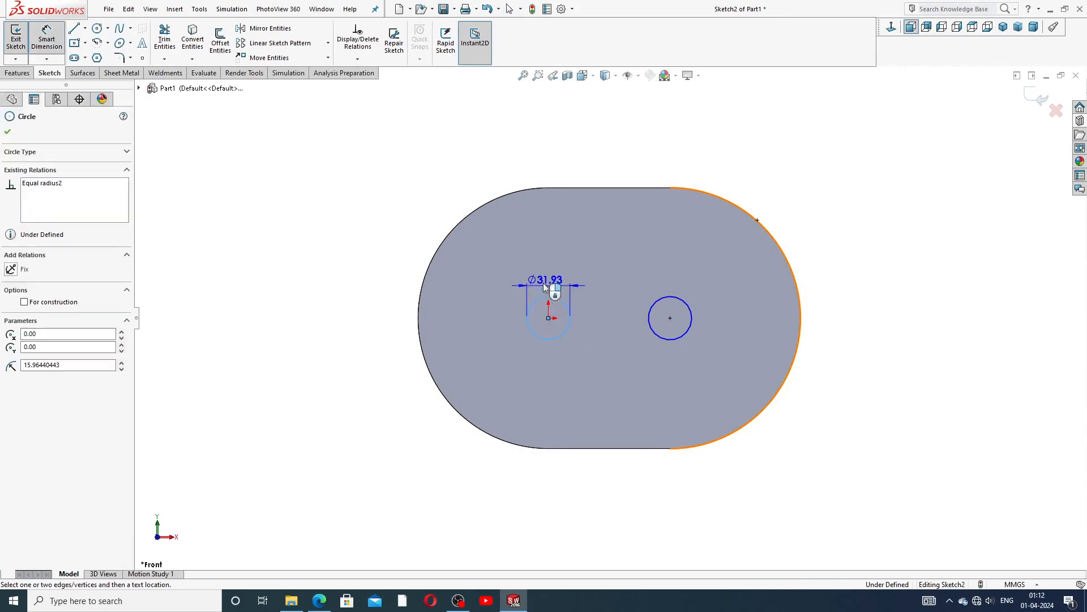
pyautogui.click(539, 272)
pyautogui.write('20')
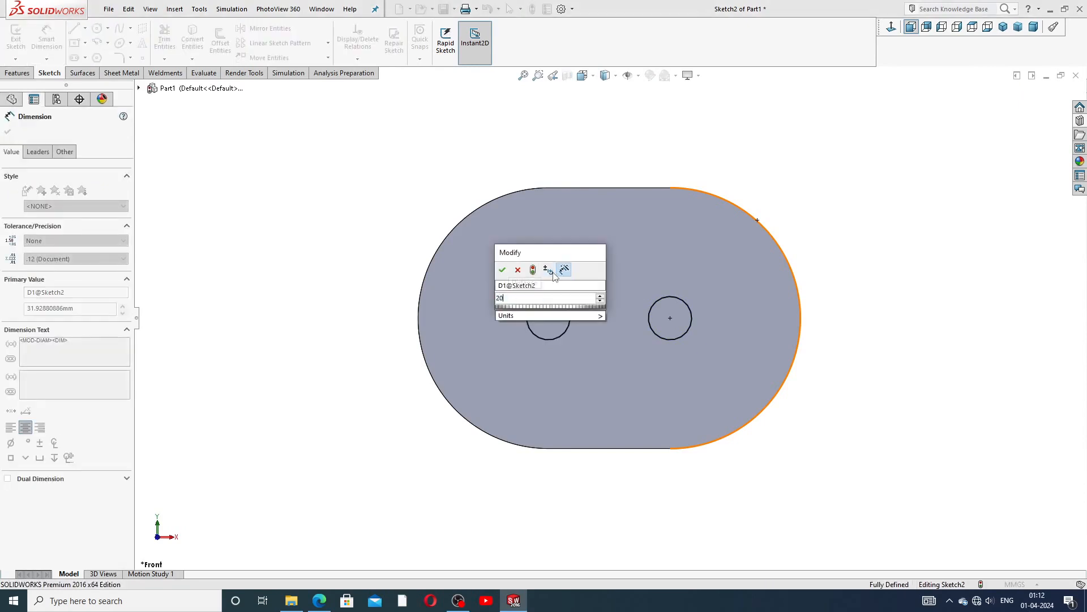
pyautogui.press('Return')
pyautogui.click(890, 222)
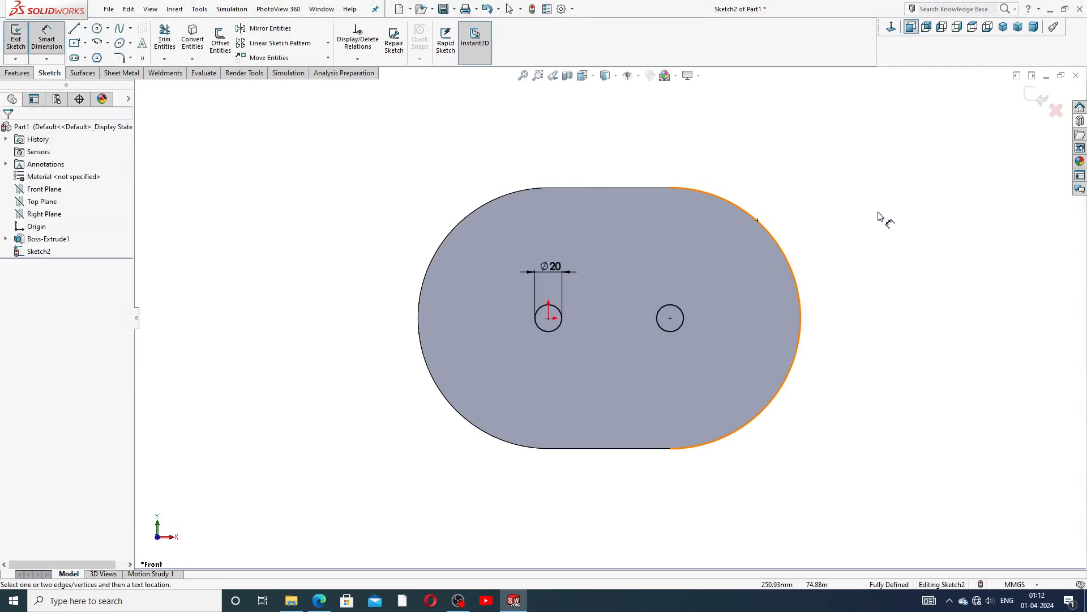
pyautogui.moveTo(553, 266); pyautogui.dragTo(505, 286)
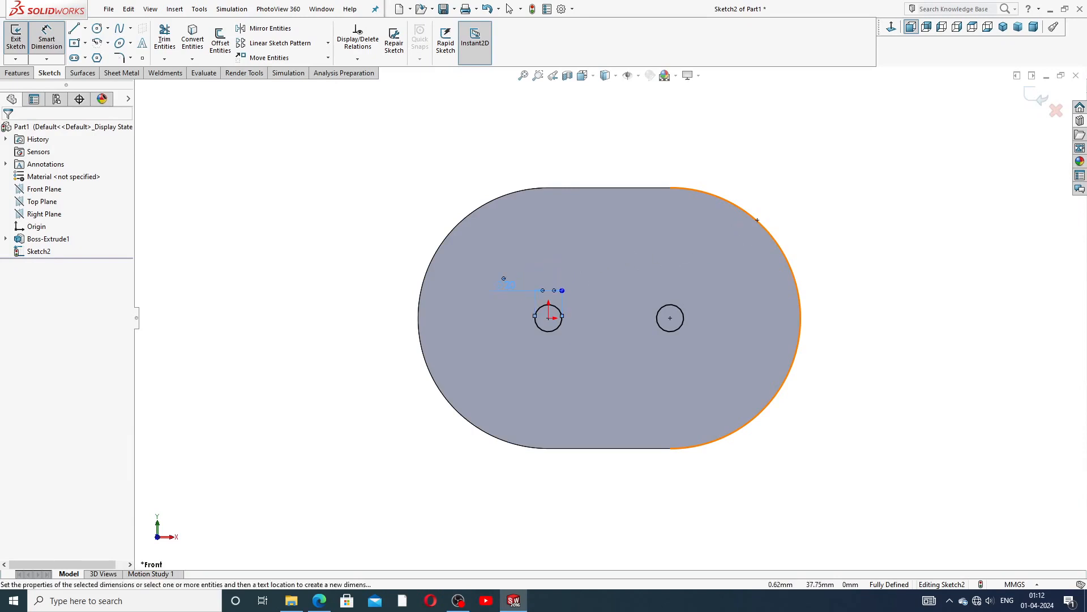
pyautogui.rightClick(882, 192)
pyautogui.click(909, 167)
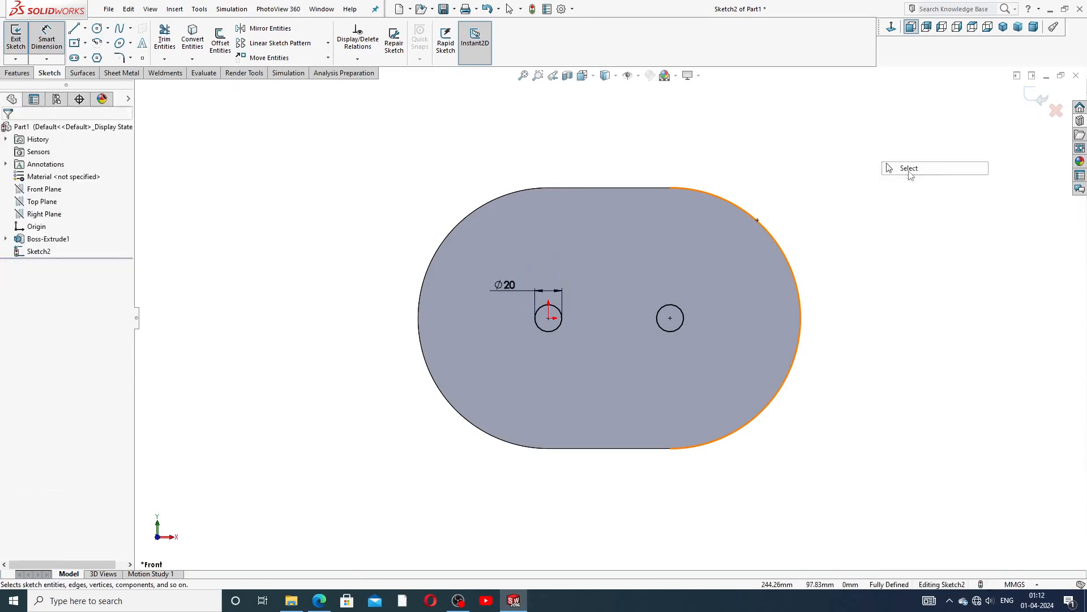
# Step: Check the housing drawing and sketch two large overlapping circles concentric with the small ones, the one at the origin about 130 mm in diameter
pyautogui.click(327, 602)
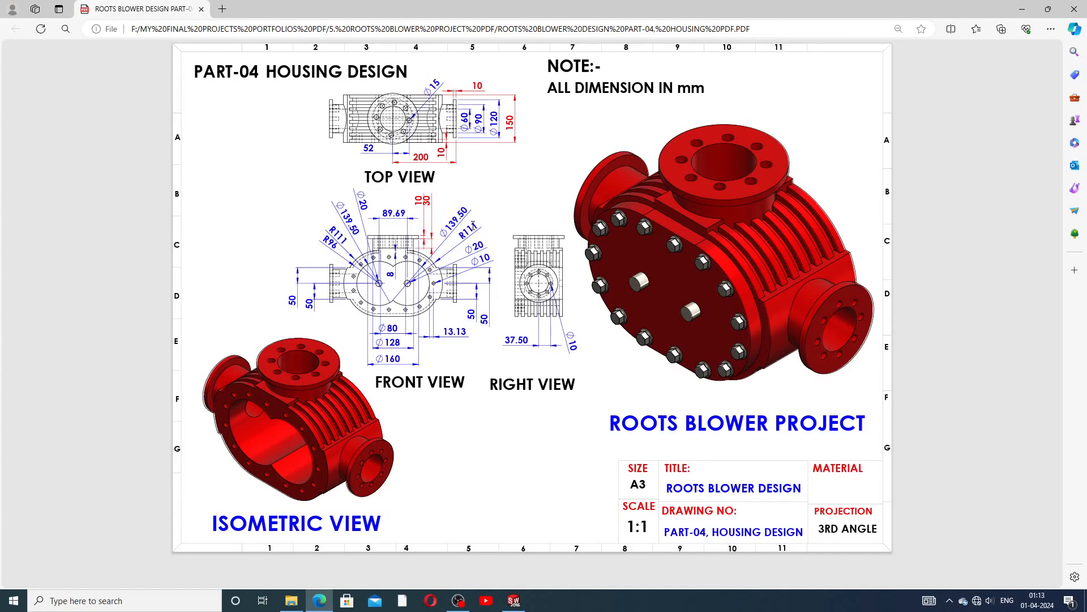
pyautogui.click(513, 600)
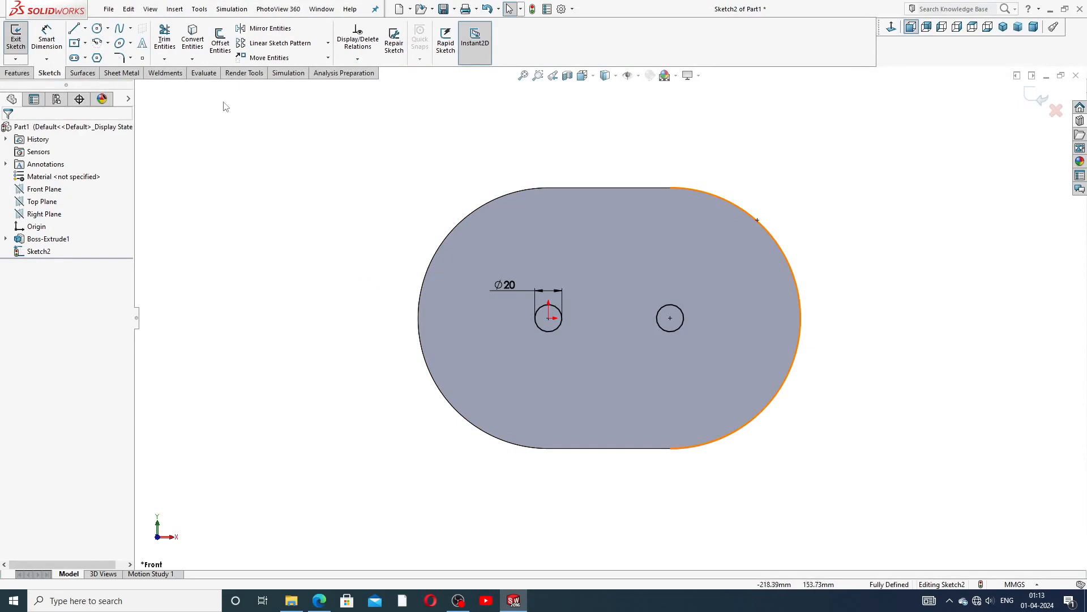
pyautogui.click(97, 29)
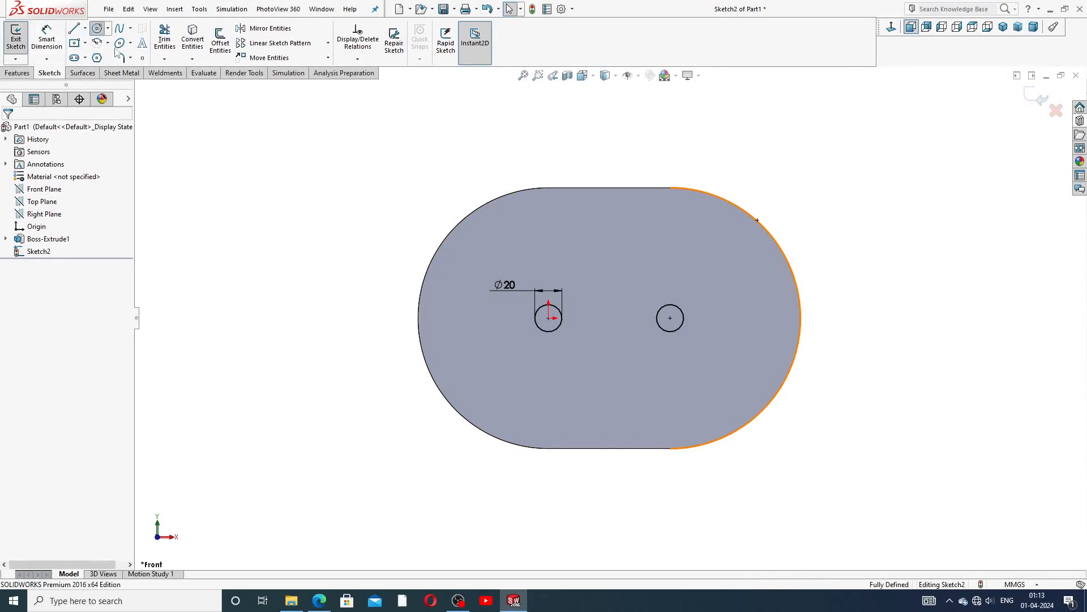
pyautogui.click(549, 318)
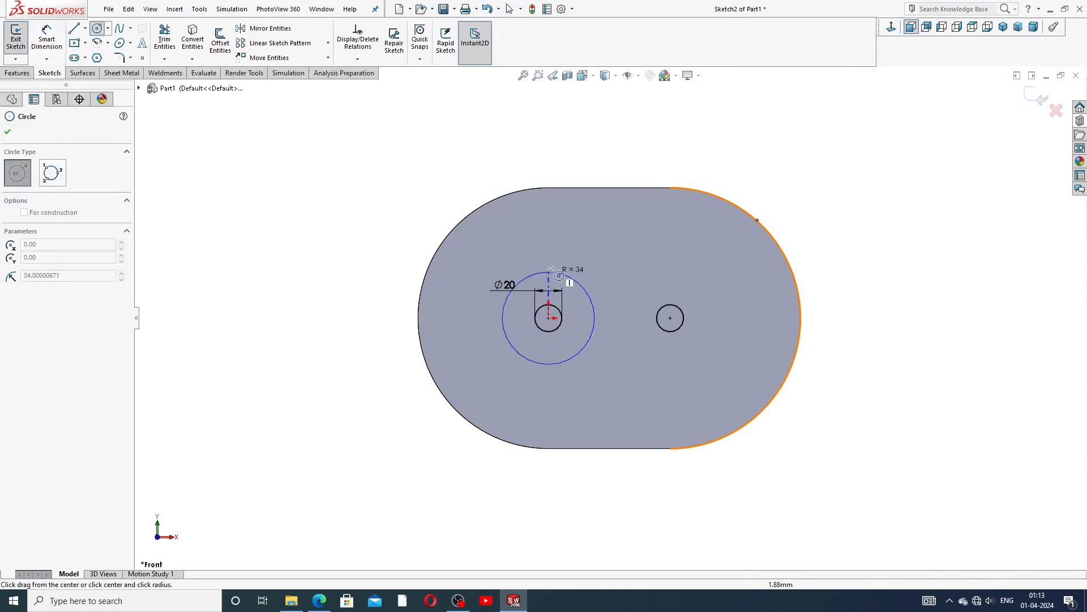
pyautogui.click(548, 230)
pyautogui.click(670, 317)
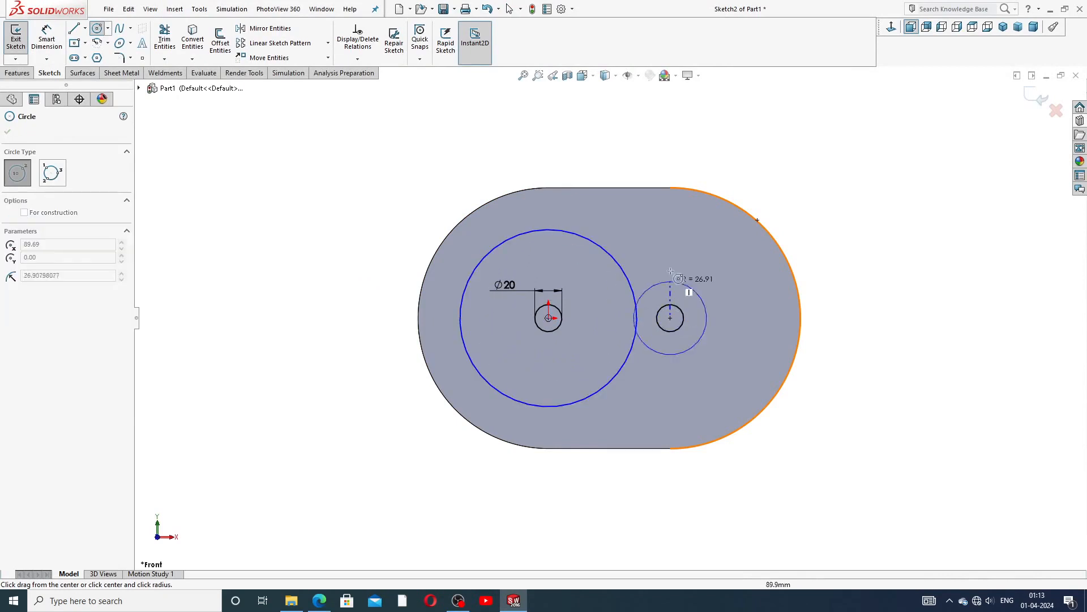
pyautogui.click(683, 234)
pyautogui.rightClick(785, 201)
pyautogui.click(799, 207)
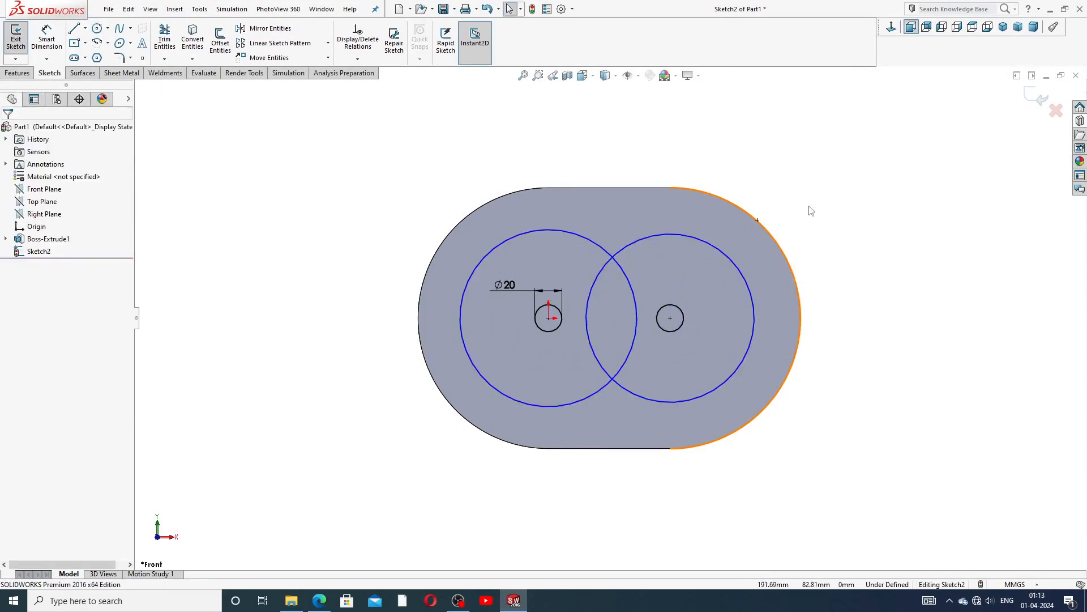
# Step: Make the two large overlapping circles equal in radius
pyautogui.click(601, 251)
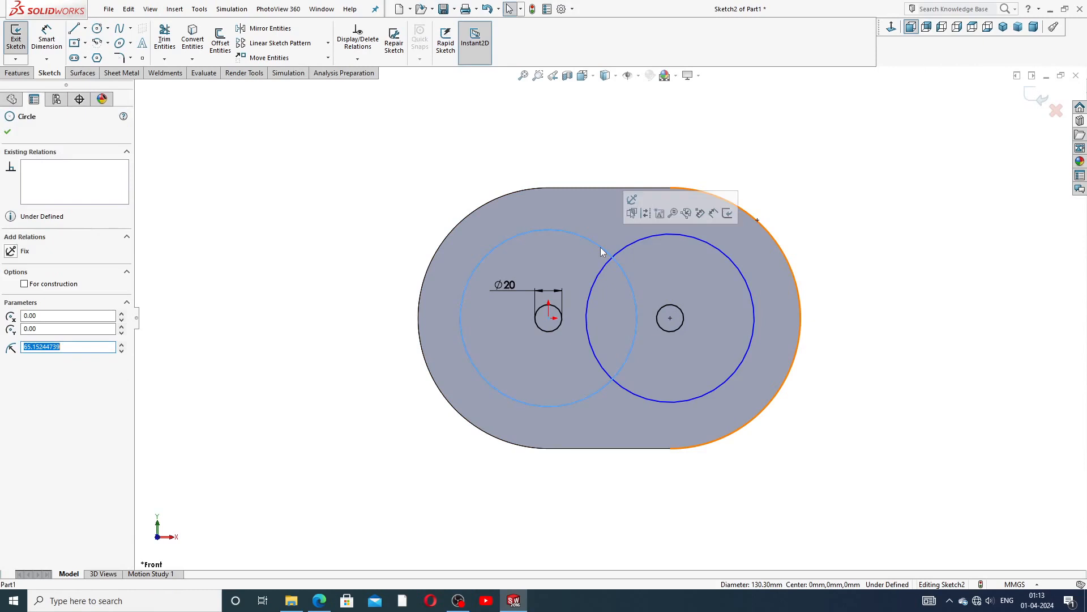
pyautogui.keyDown('ctrl'); pyautogui.click(654, 236); pyautogui.keyUp('ctrl')
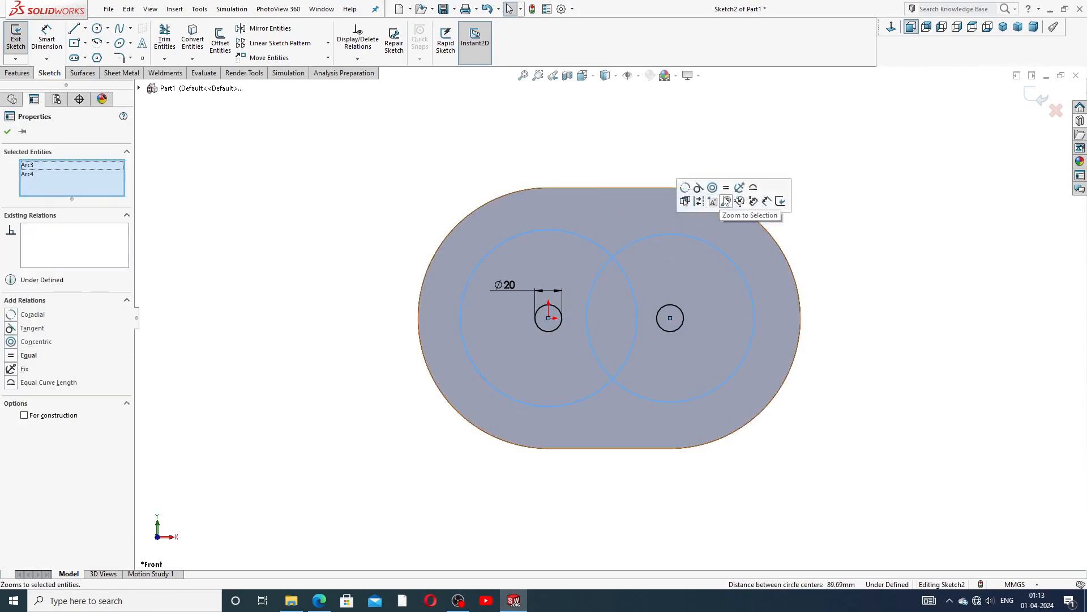
pyautogui.click(726, 188)
pyautogui.click(651, 117)
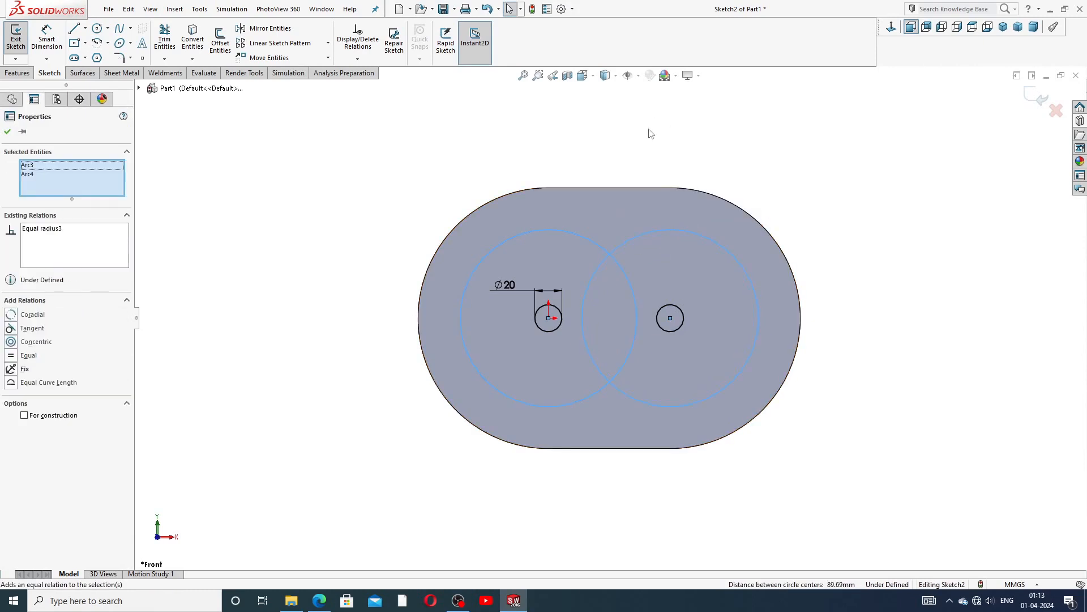
# Step: Dimension the large circle around the origin with a 139.5 mm diameter, placing the dimension outside the flange's upper-left edge
pyautogui.click(47, 40)
pyautogui.click(509, 237)
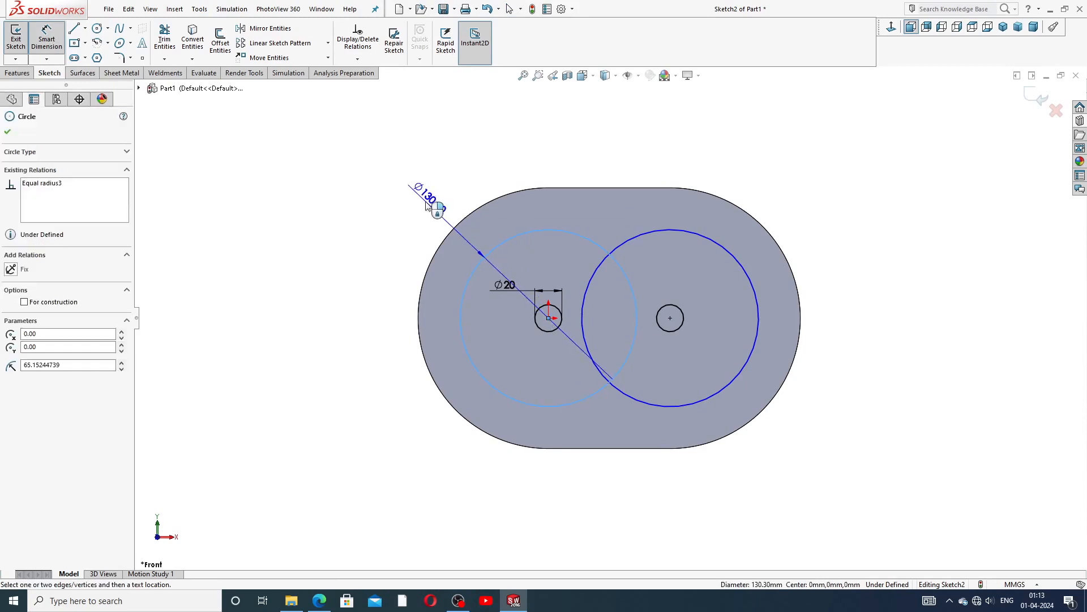
pyautogui.click(417, 189)
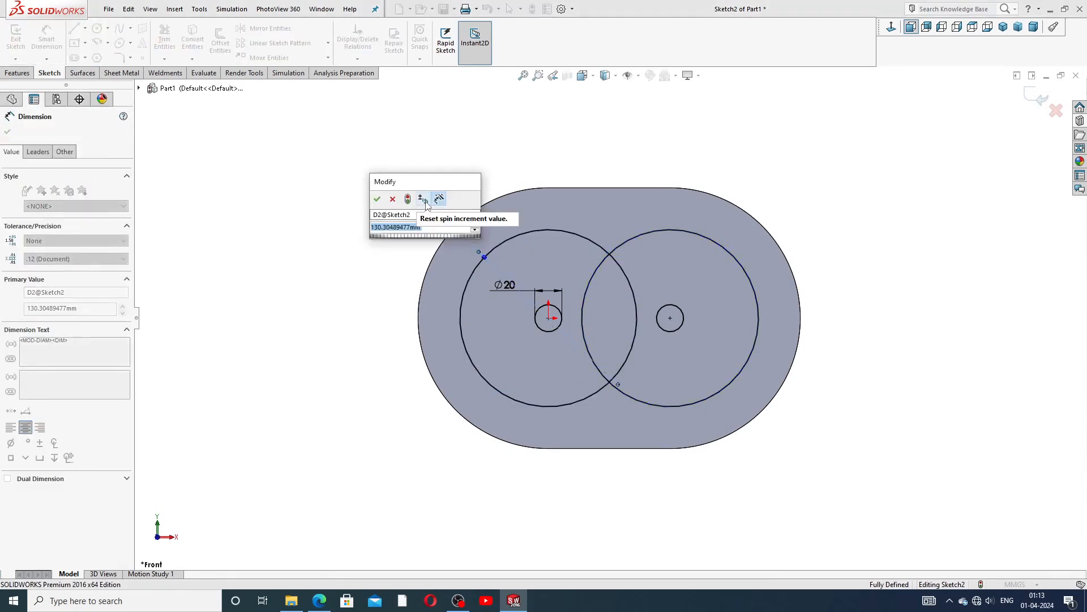
pyautogui.write('139.5')
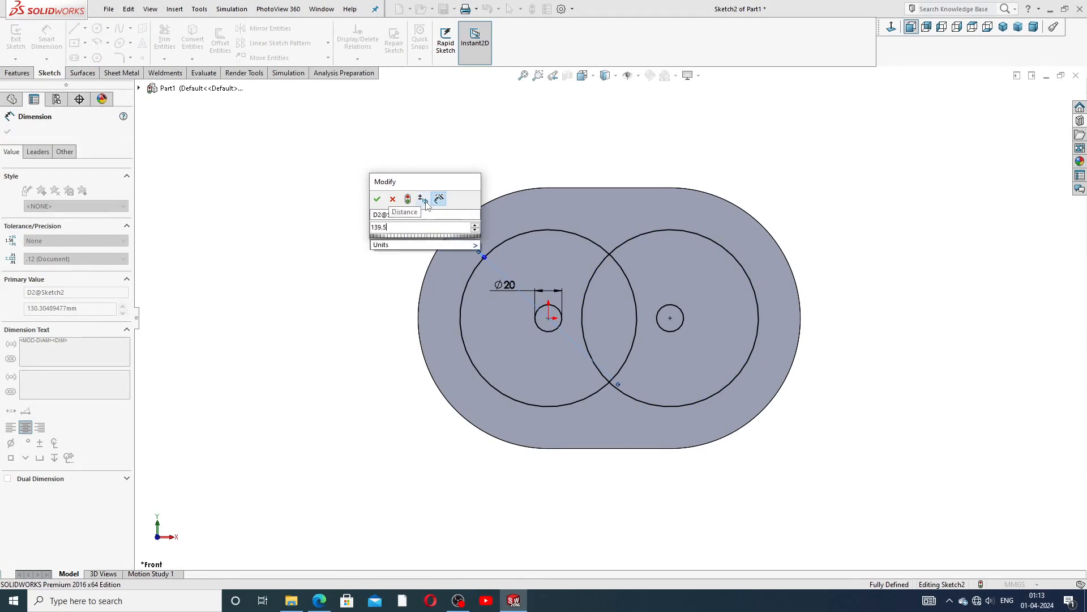
pyautogui.press('Return')
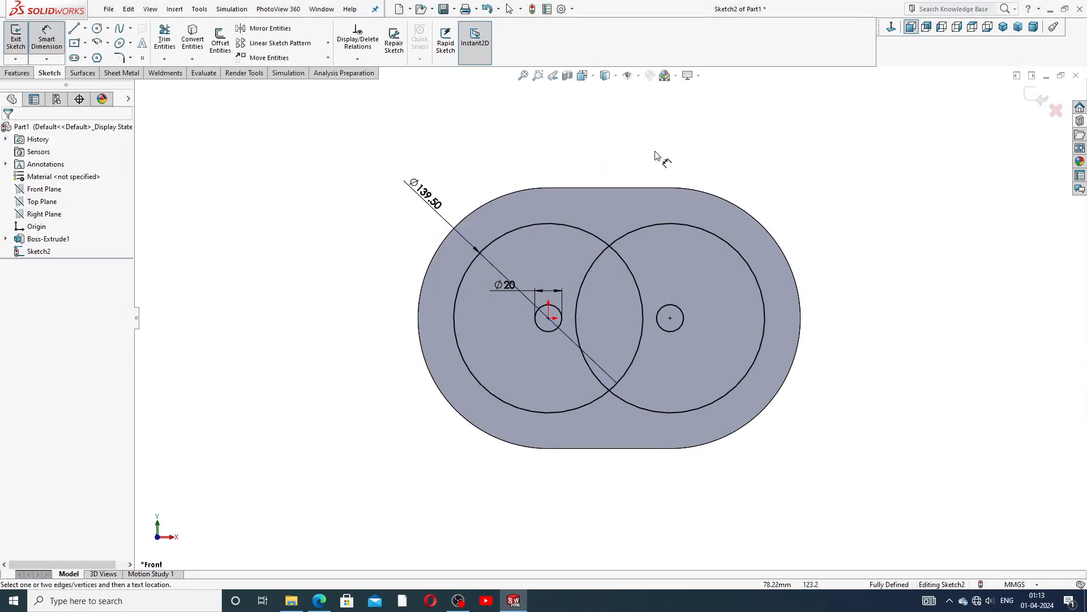
pyautogui.rightClick(656, 158)
pyautogui.click(684, 167)
# Step: Trim away both inner arcs where the large circles overlap, leaving a single double-lobed outline
pyautogui.click(165, 40)
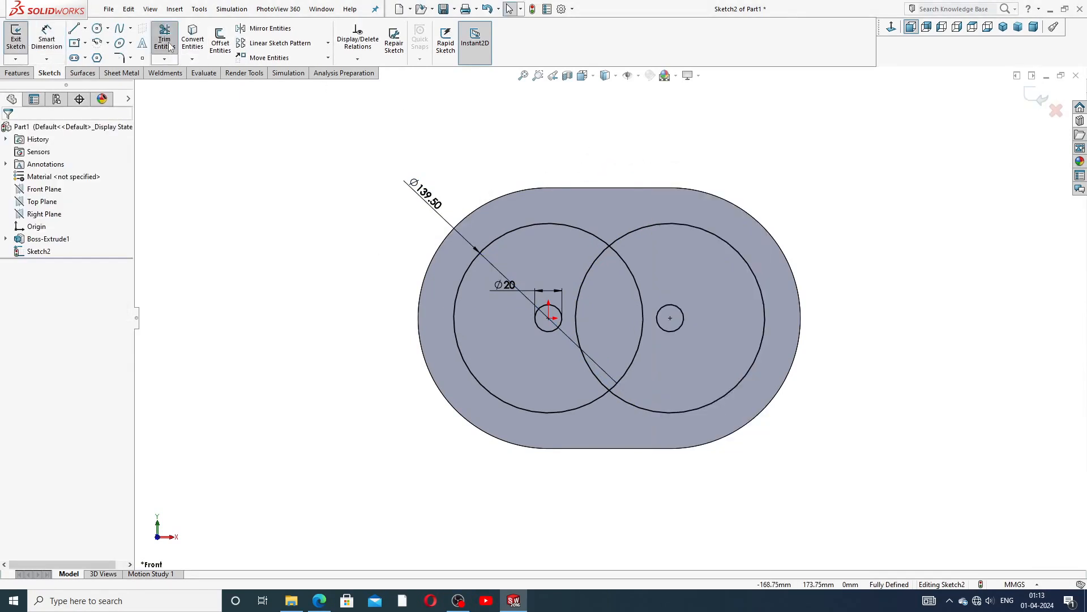
pyautogui.scroll(-2, 672, 317)
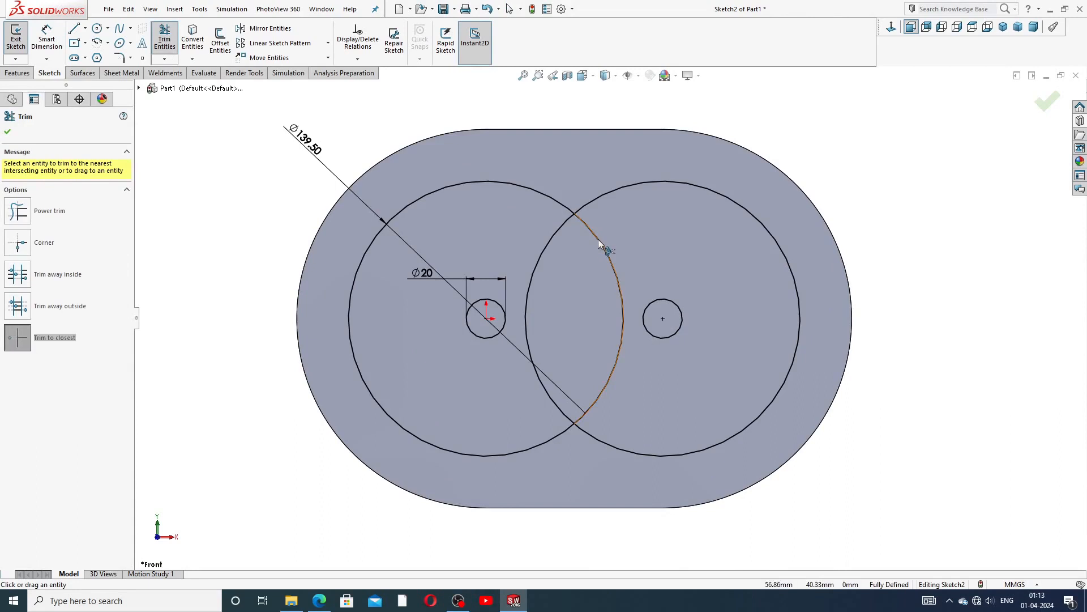
pyautogui.click(560, 233)
pyautogui.rightClick(903, 194)
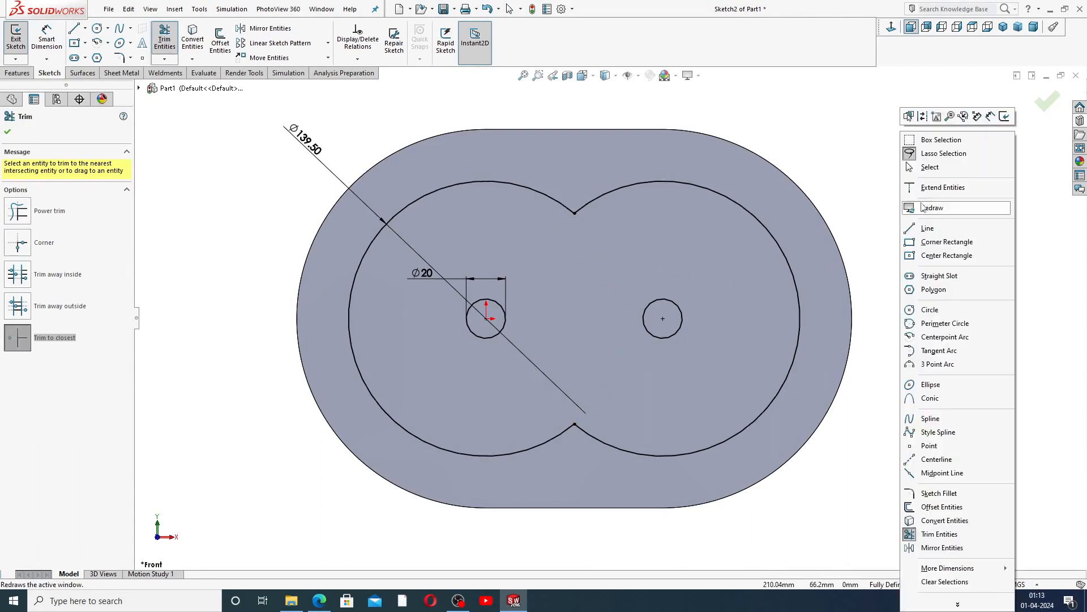
pyautogui.click(930, 168)
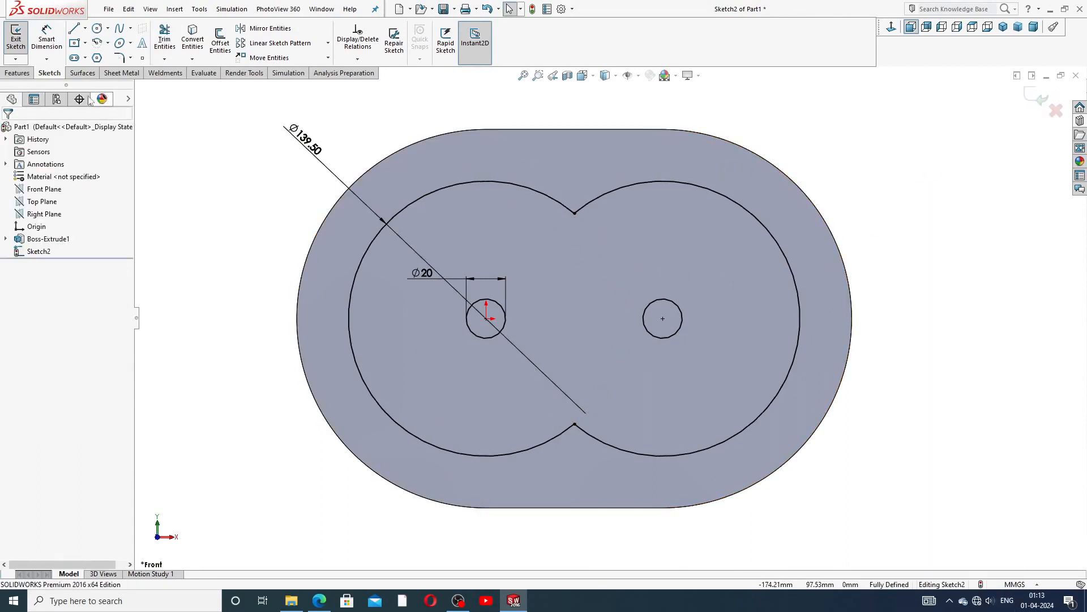
pyautogui.click(17, 73)
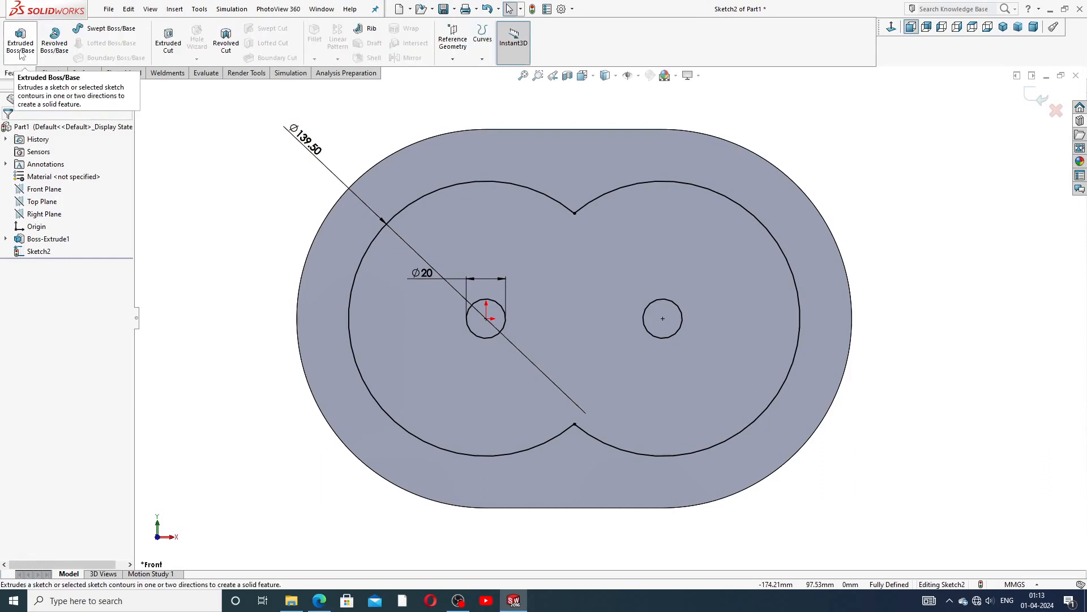
pyautogui.click(19, 43)
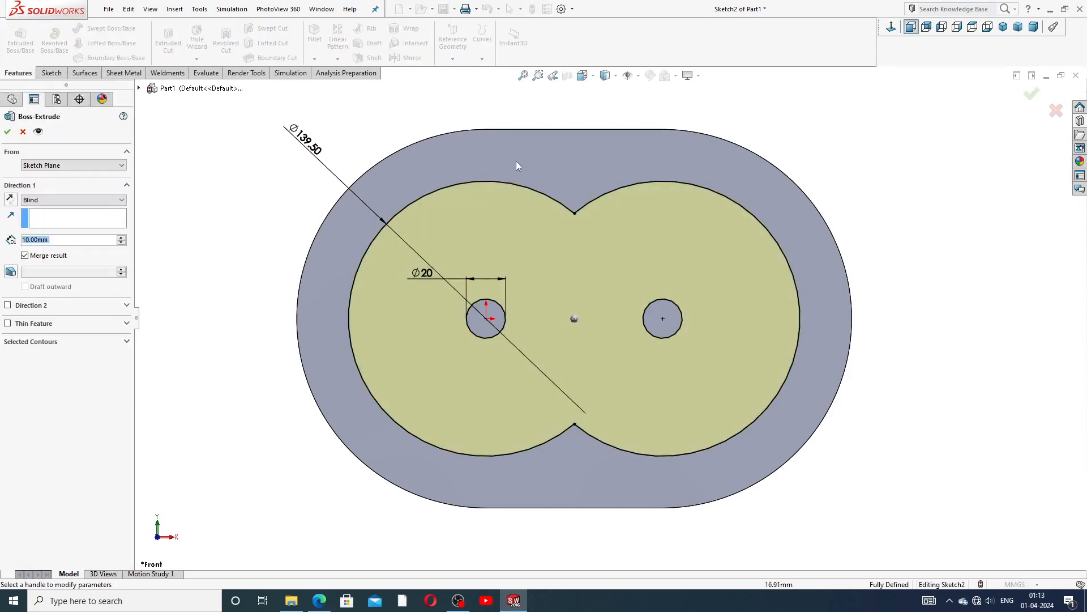
pyautogui.click(57, 342)
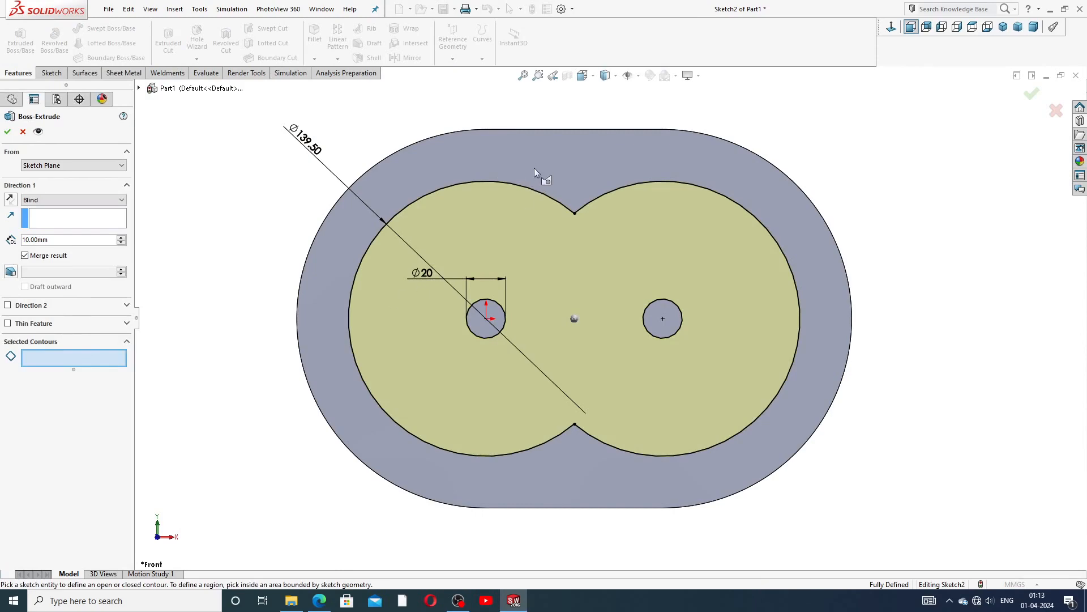
pyautogui.moveTo(583, 190); pyautogui.dragTo(537, 217, button='middle')
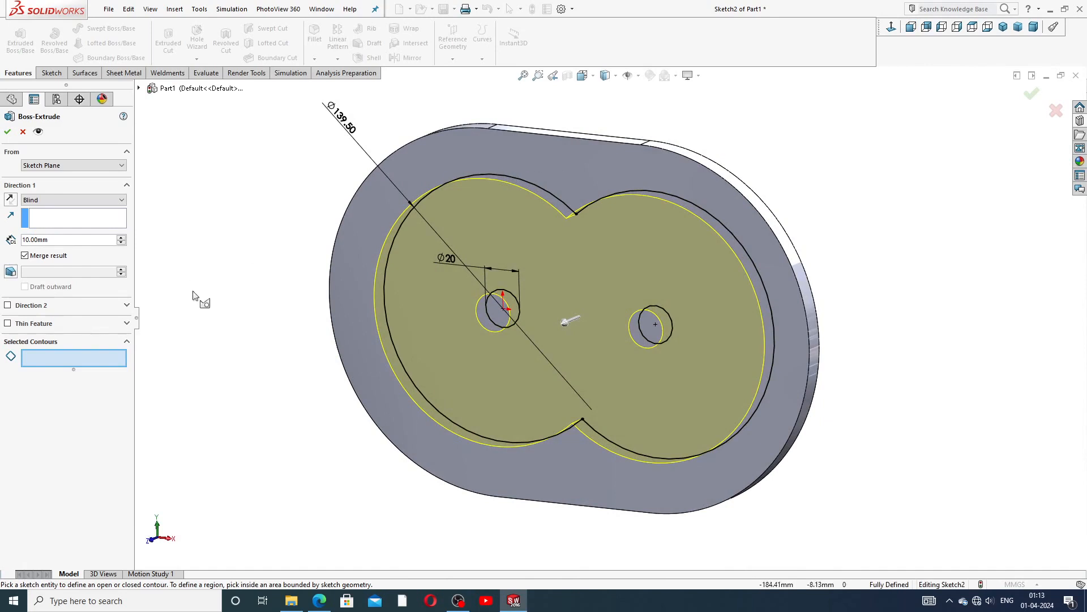
pyautogui.click(57, 356)
pyautogui.click(23, 131)
# Step: Convert the flange's complete outer edge loop into sketch geometry around the double-lobed outline
pyautogui.click(911, 27)
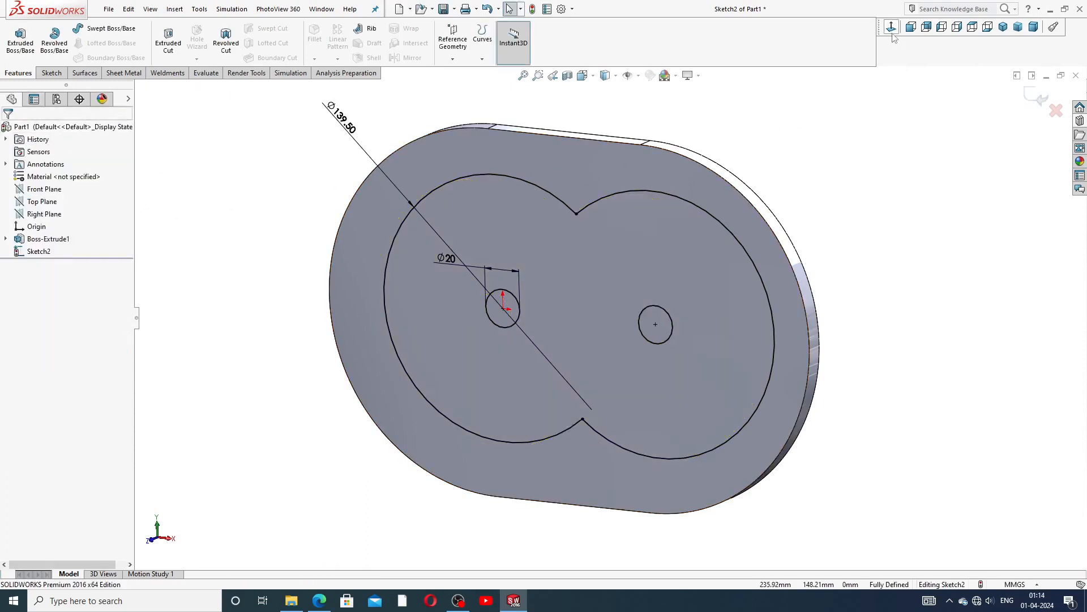
pyautogui.scroll(1, 530, 162)
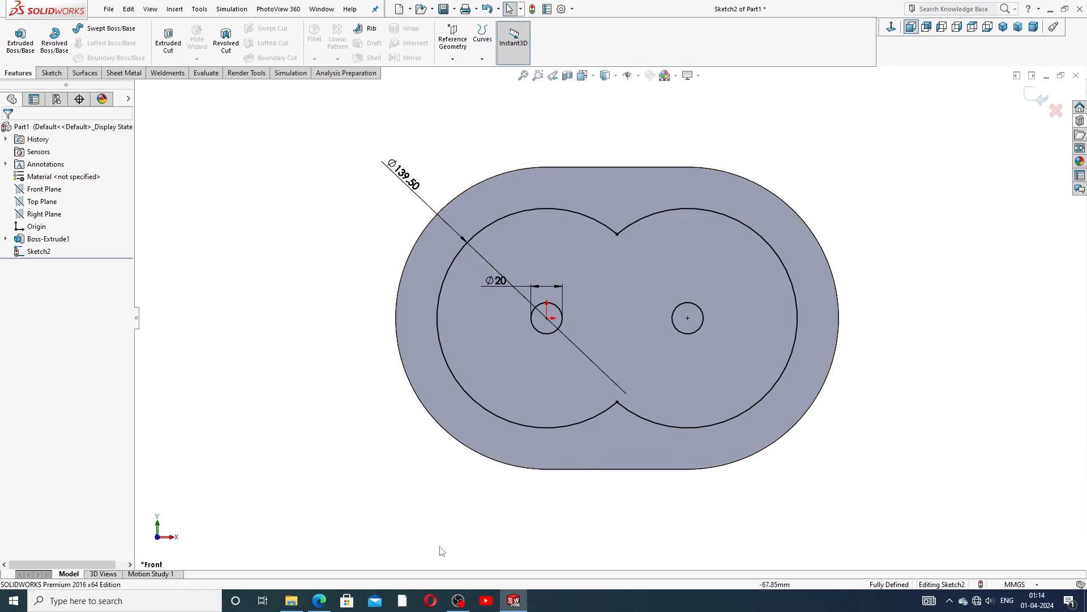
pyautogui.click(319, 601)
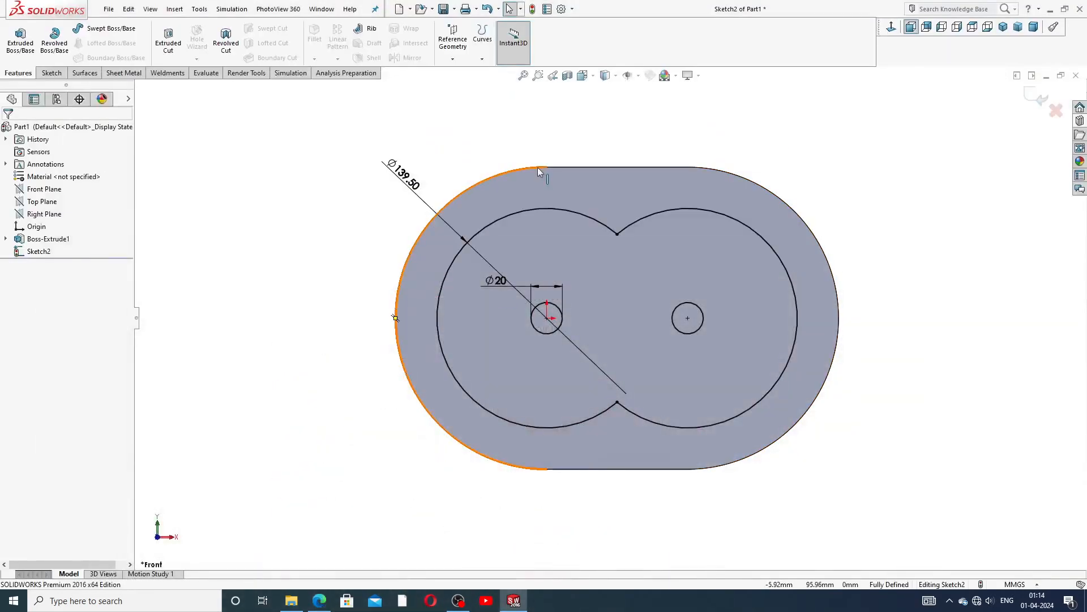
pyautogui.click(528, 167)
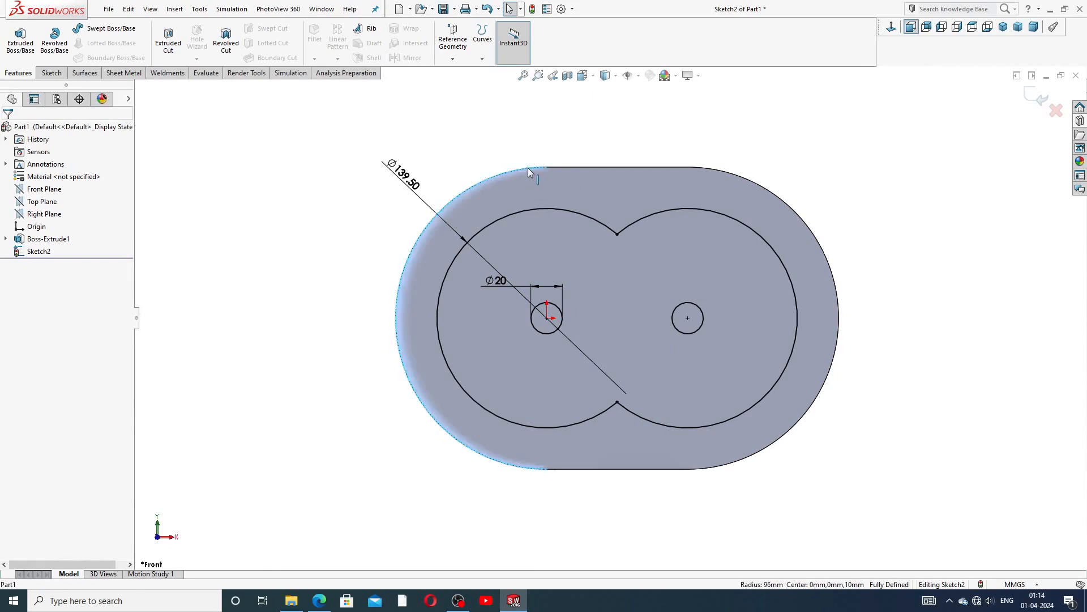
pyautogui.rightClick(528, 167)
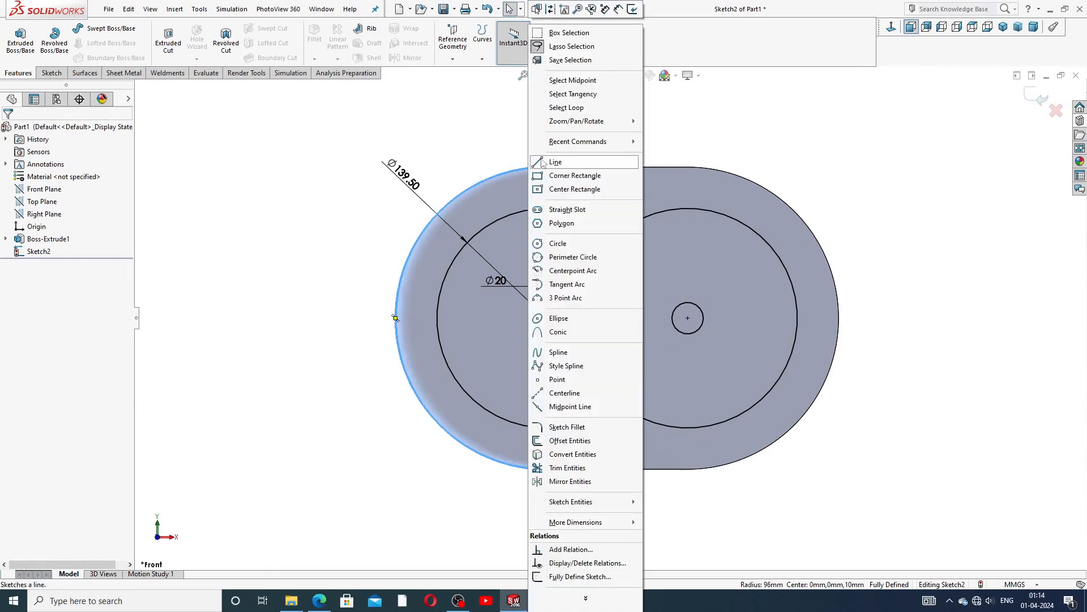
pyautogui.click(564, 109)
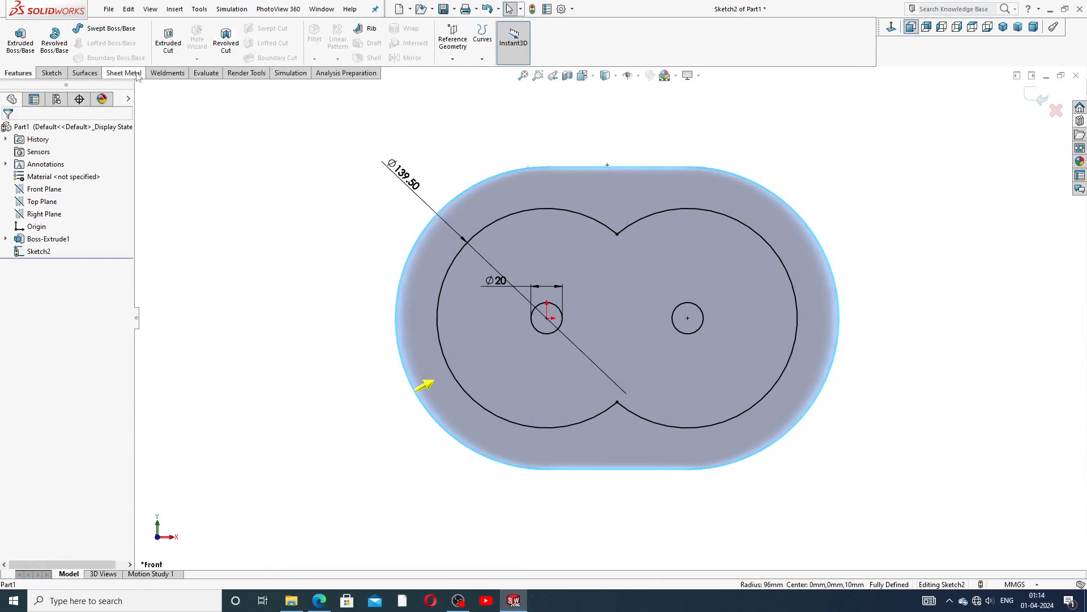
pyautogui.click(51, 73)
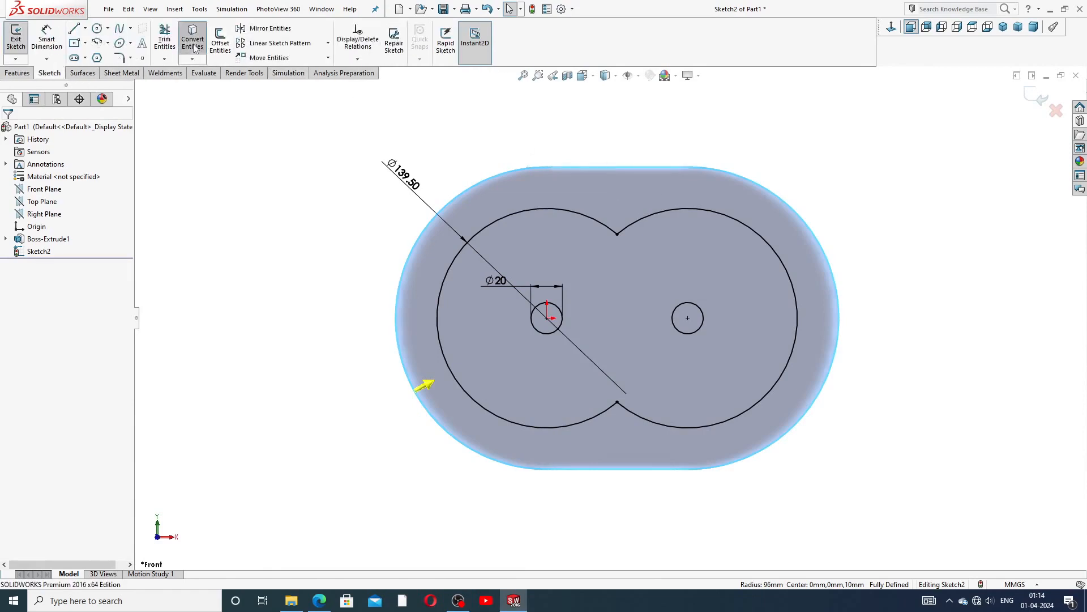
pyautogui.press('Escape')
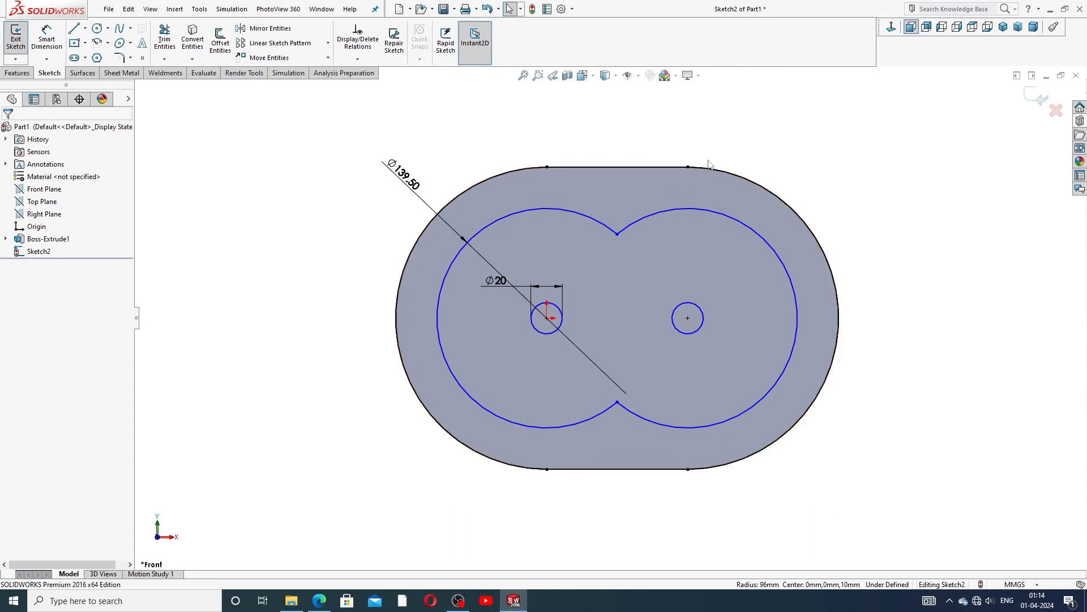
# Step: Start a boss extrude using only the region between the flange's outer edge and the double-lobed outline as its contour
pyautogui.scroll(3, 548, 192)
pyautogui.scroll(-3, 629, 269)
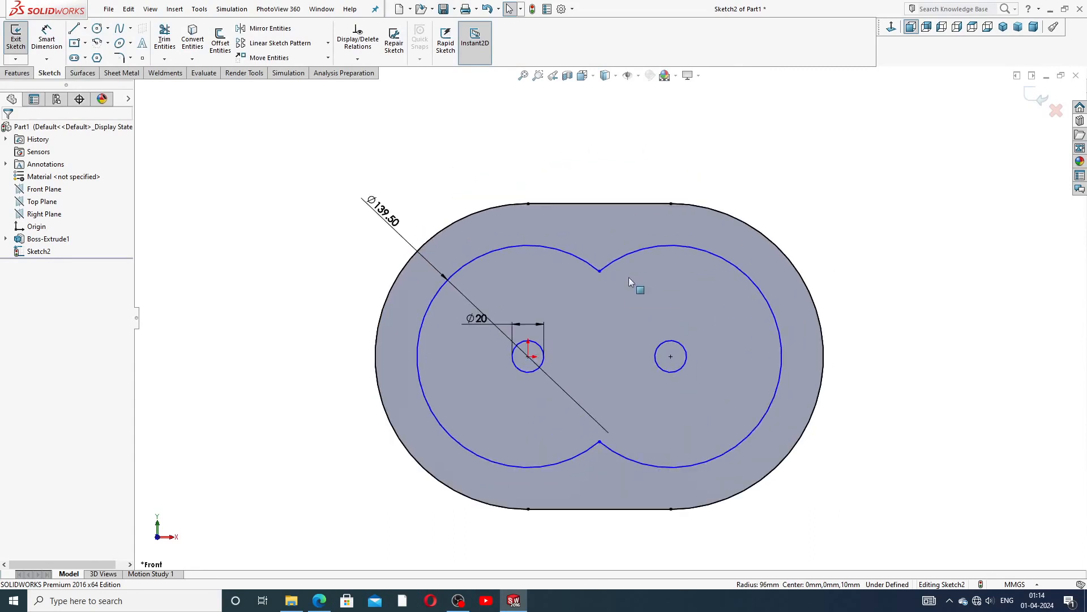
pyautogui.click(17, 73)
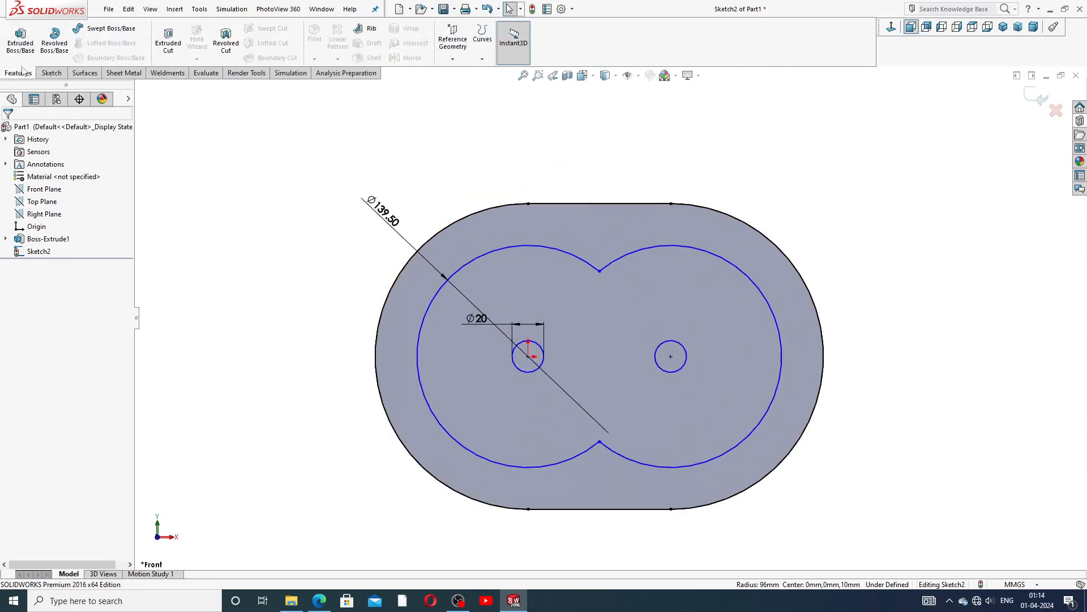
pyautogui.click(20, 40)
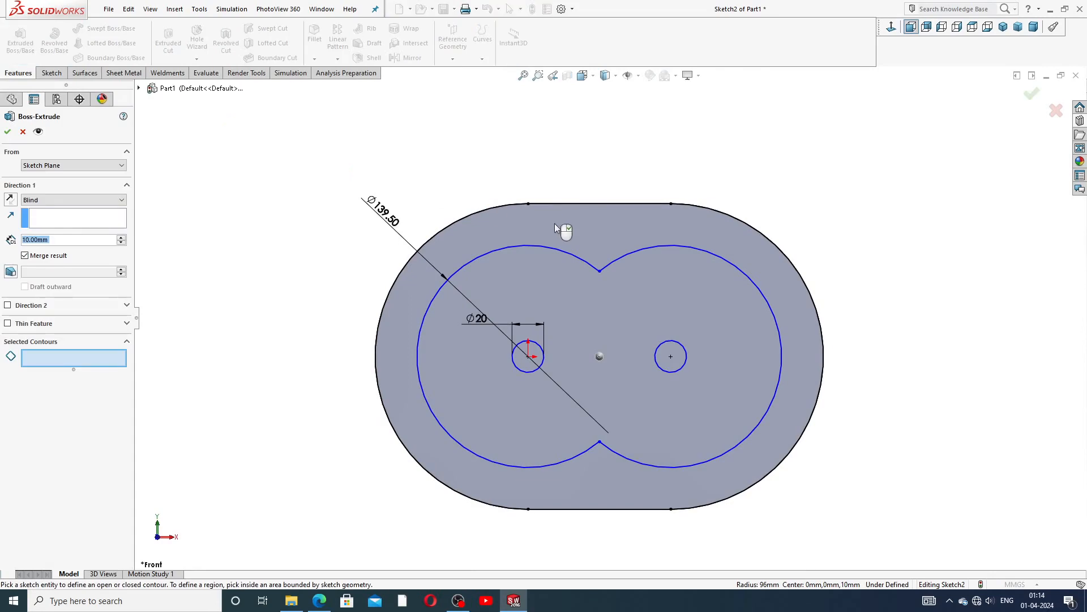
pyautogui.click(556, 224)
pyautogui.moveTo(715, 274); pyautogui.dragTo(640, 317, button='middle')
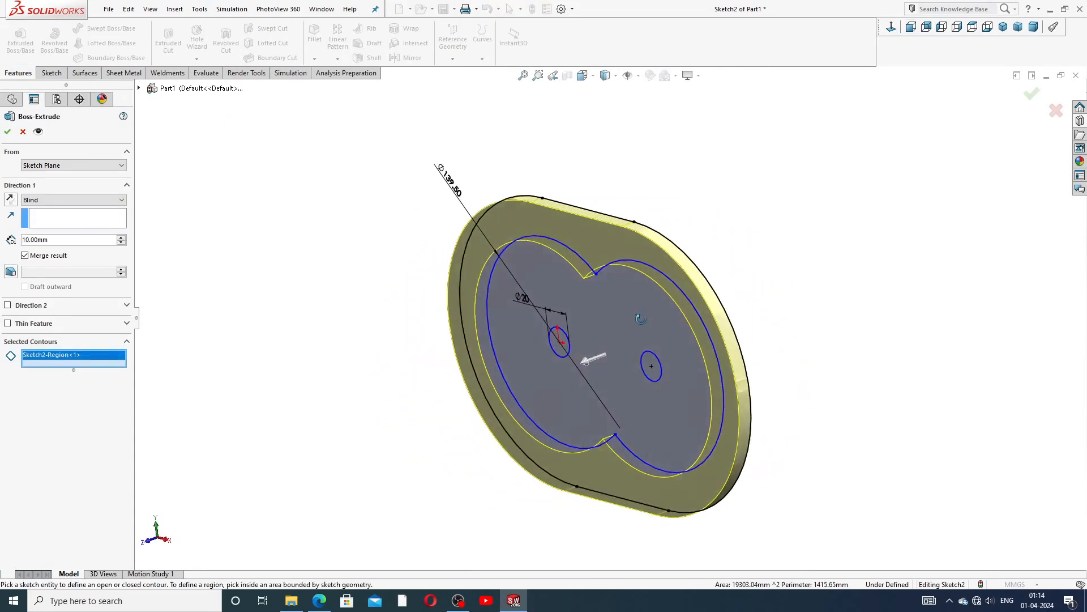
pyautogui.scroll(3, 559, 356)
pyautogui.scroll(-2, 593, 363)
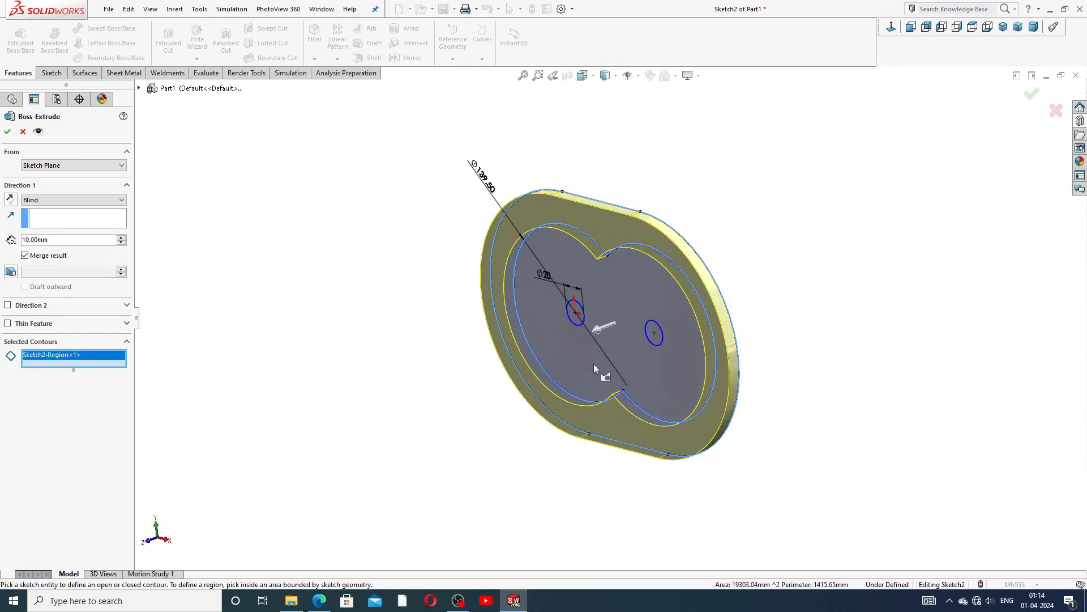
# Step: Set the ring extrusion's blind depth to 150 mm, check the housing drawing, and finish the extrude
pyautogui.doubleClick(36, 240)
pyautogui.write('150')
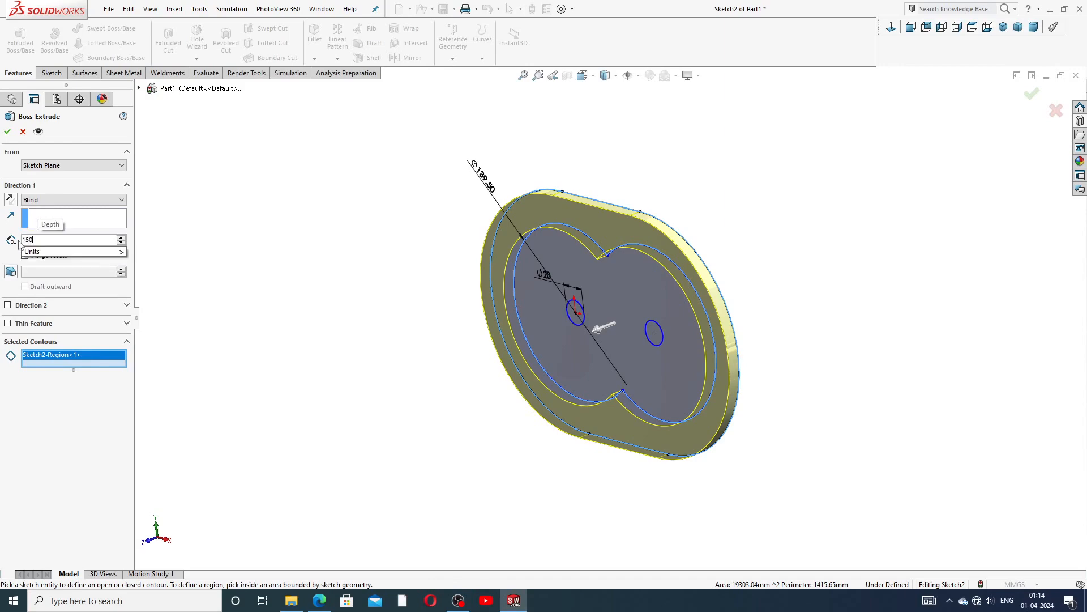
pyautogui.press('Return')
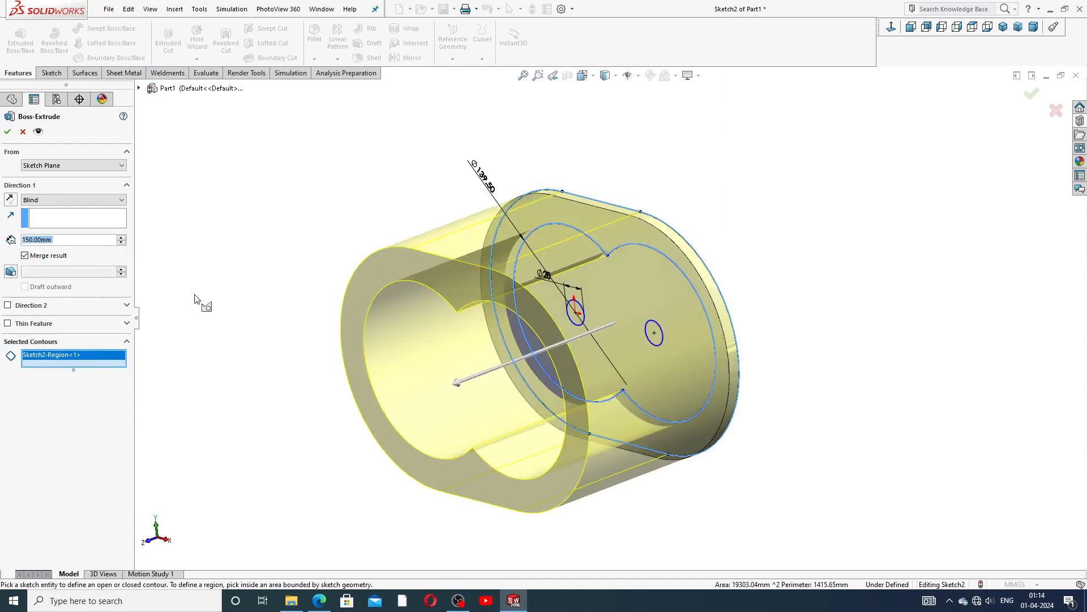
pyautogui.click(320, 600)
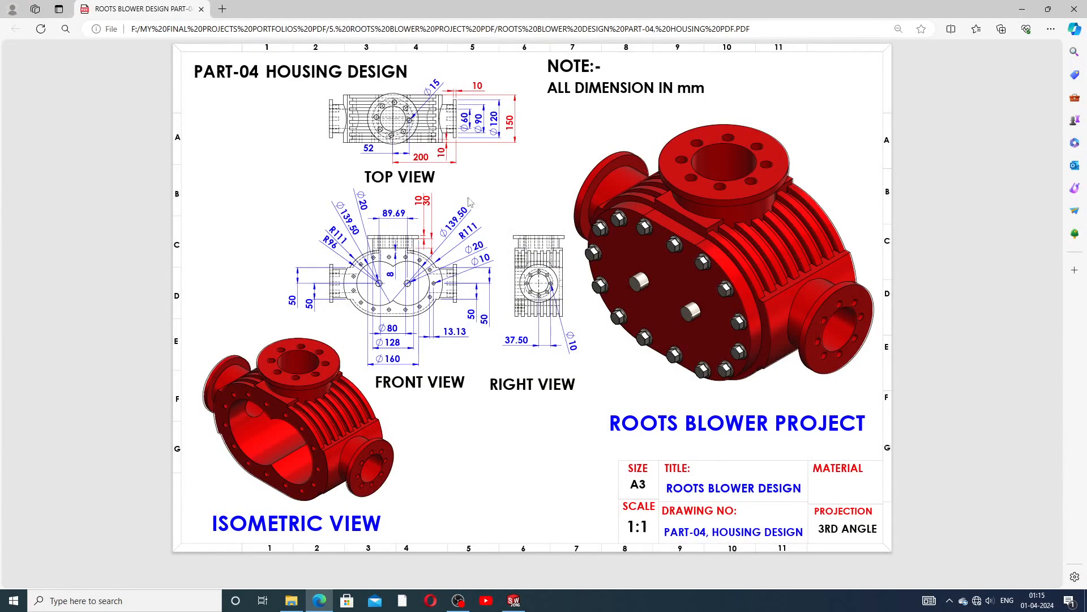
pyautogui.click(322, 601)
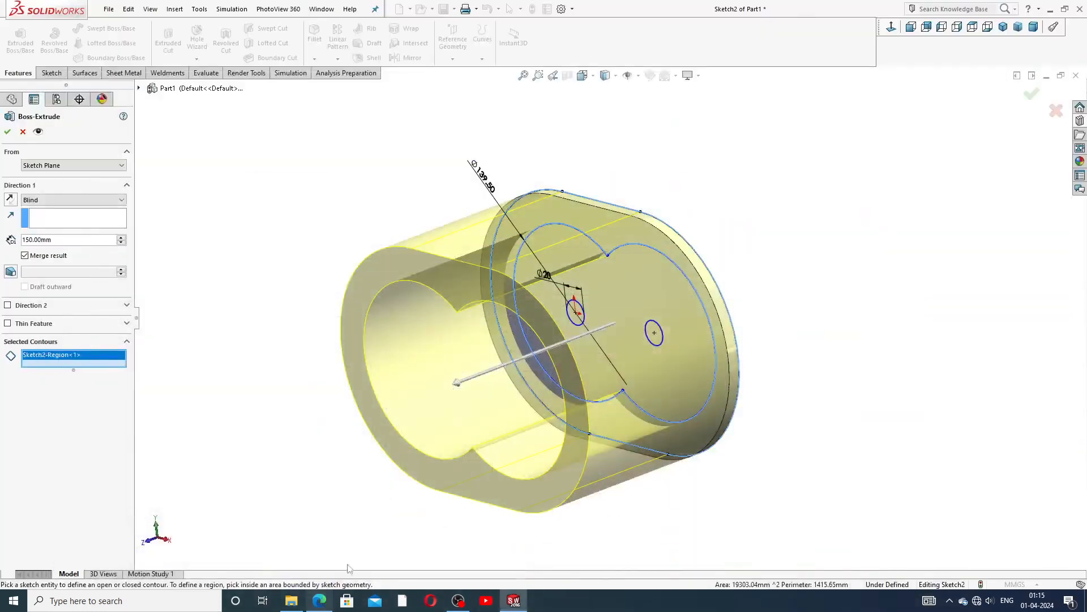
pyautogui.moveTo(524, 312)
pyautogui.mouseDown(button='middle')
pyautogui.moveTo(577, 316)
pyautogui.moveTo(586, 354)
pyautogui.mouseUp(button='middle')
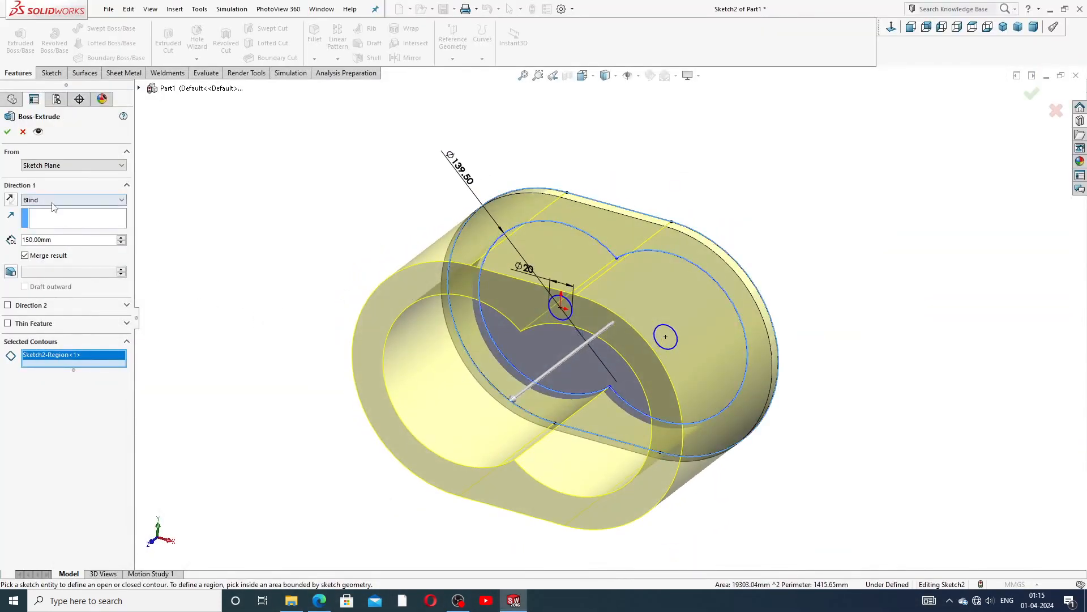
pyautogui.click(8, 131)
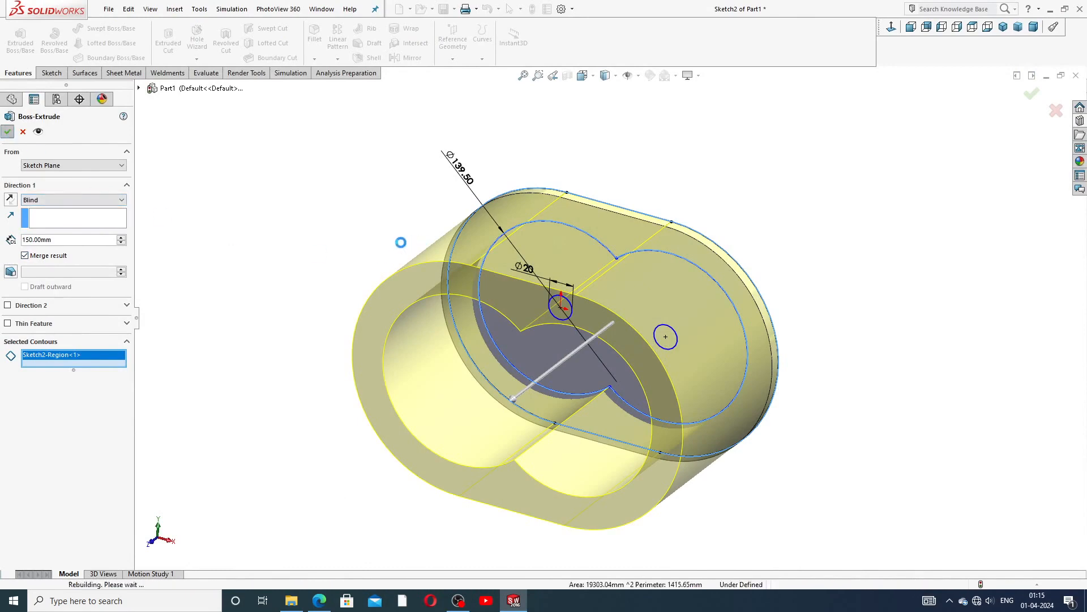
# Step: Start an extruded cut from the housing wall's sketch, with its direction reversed and the end condition Through All
pyautogui.moveTo(614, 324); pyautogui.dragTo(402, 263, button='middle')
pyautogui.click(6, 251)
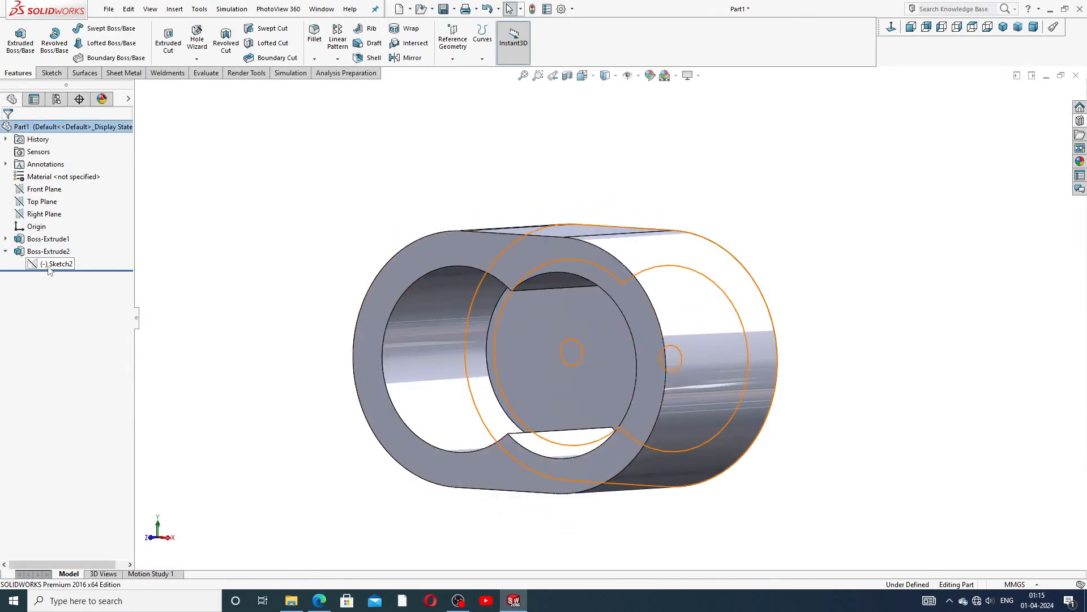
pyautogui.click(56, 263)
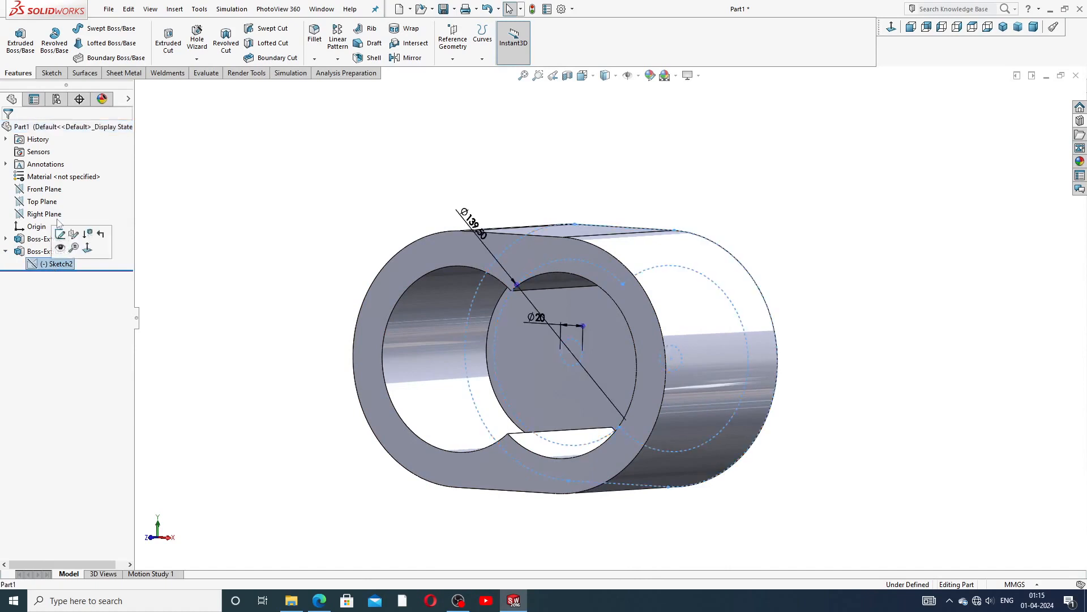
pyautogui.click(168, 40)
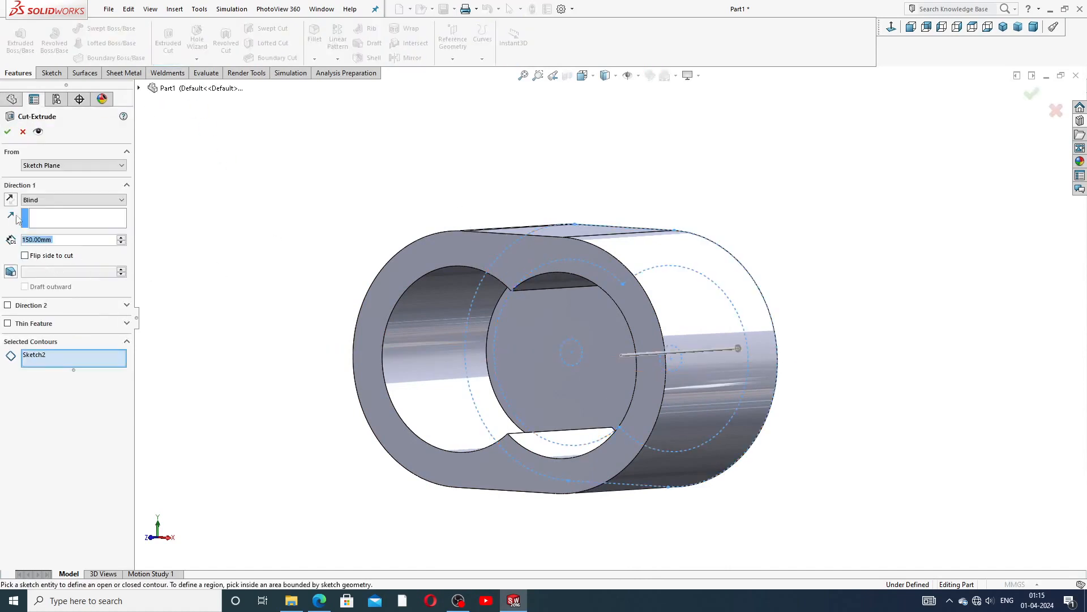
pyautogui.click(10, 199)
pyautogui.click(57, 200)
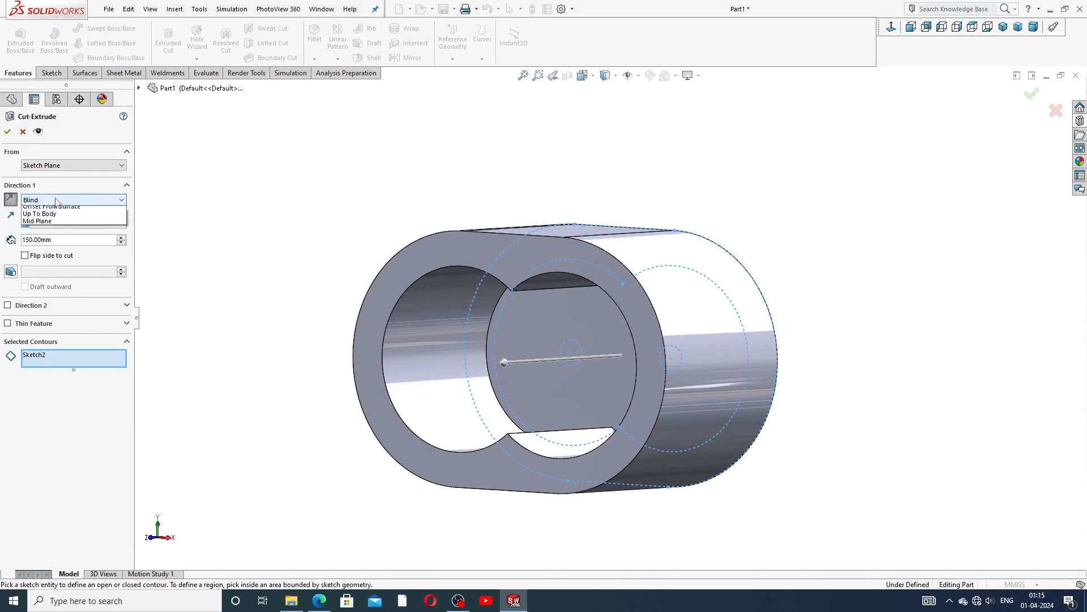
pyautogui.click(57, 216)
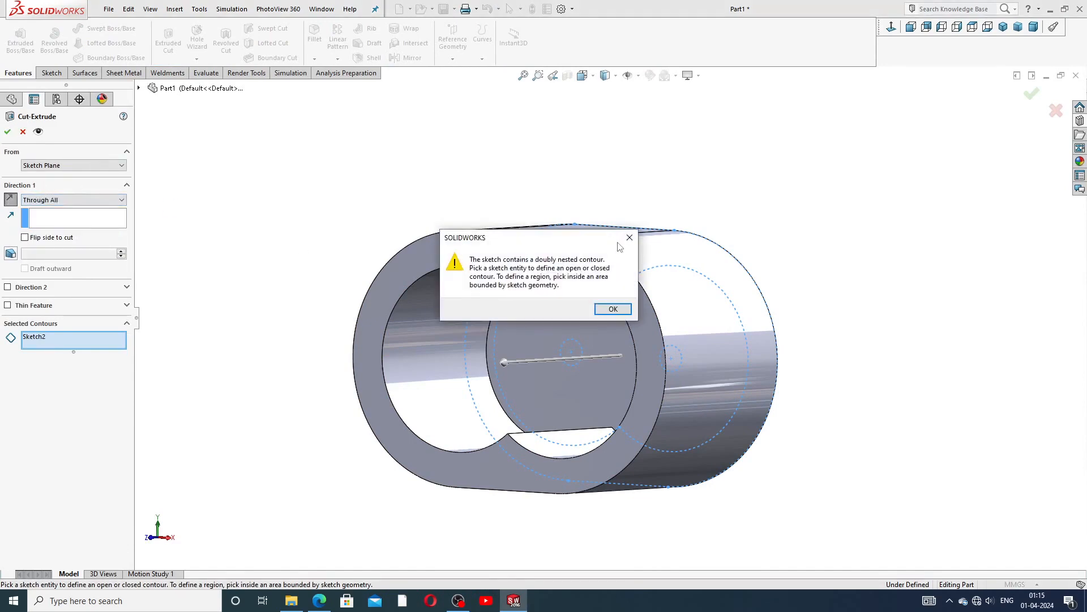
pyautogui.click(629, 238)
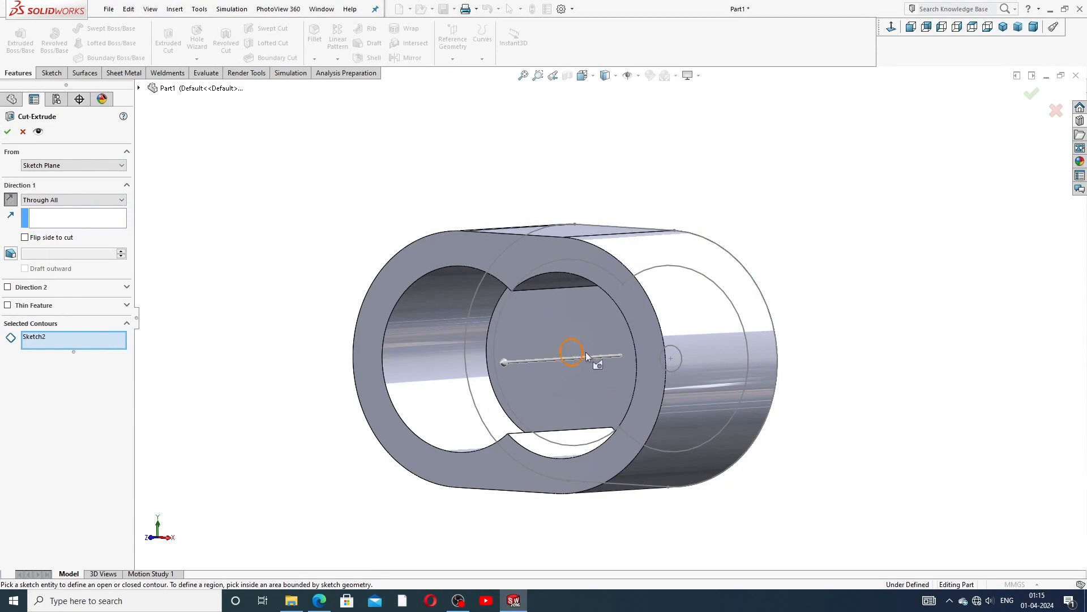
# Step: Choose the two 20 mm circles as the cut's contours and finish the through-all cut for the shaft holes
pyautogui.moveTo(586, 352); pyautogui.dragTo(569, 338, button='middle')
pyautogui.click(569, 338)
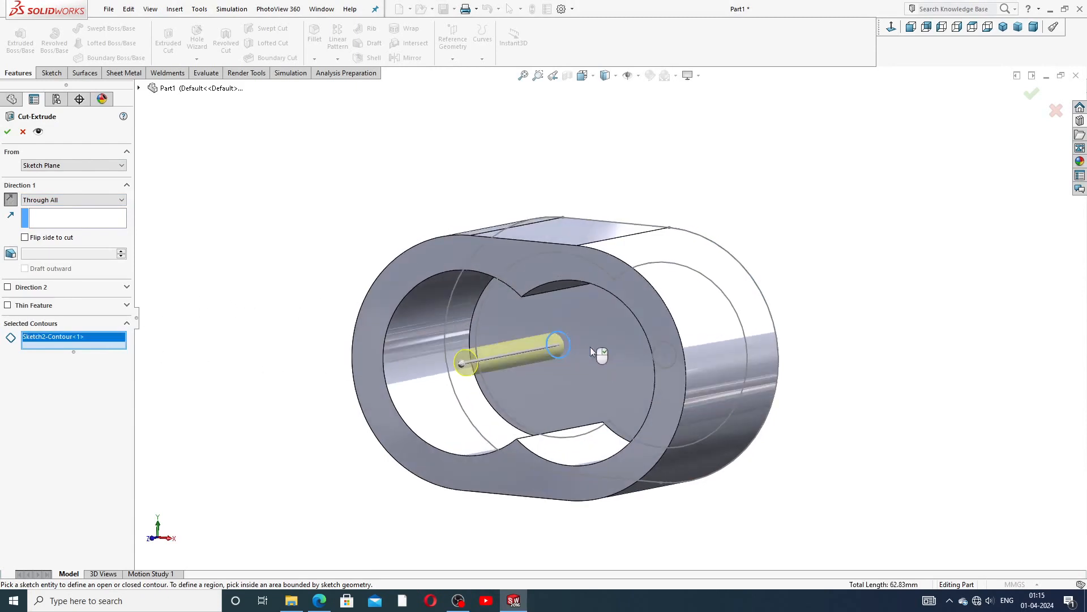
pyautogui.click(664, 344)
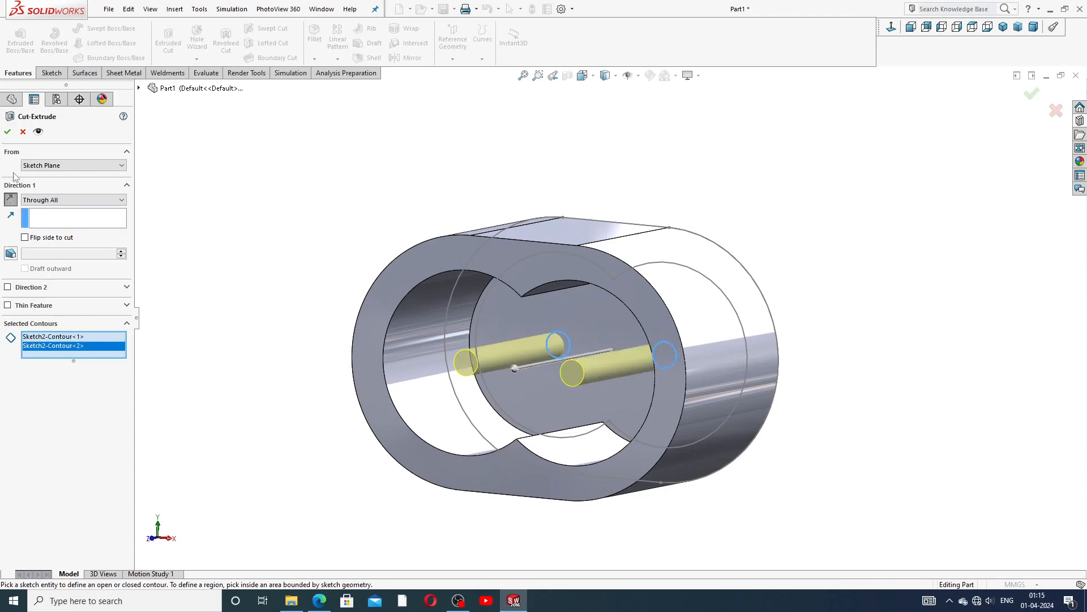
pyautogui.click(7, 132)
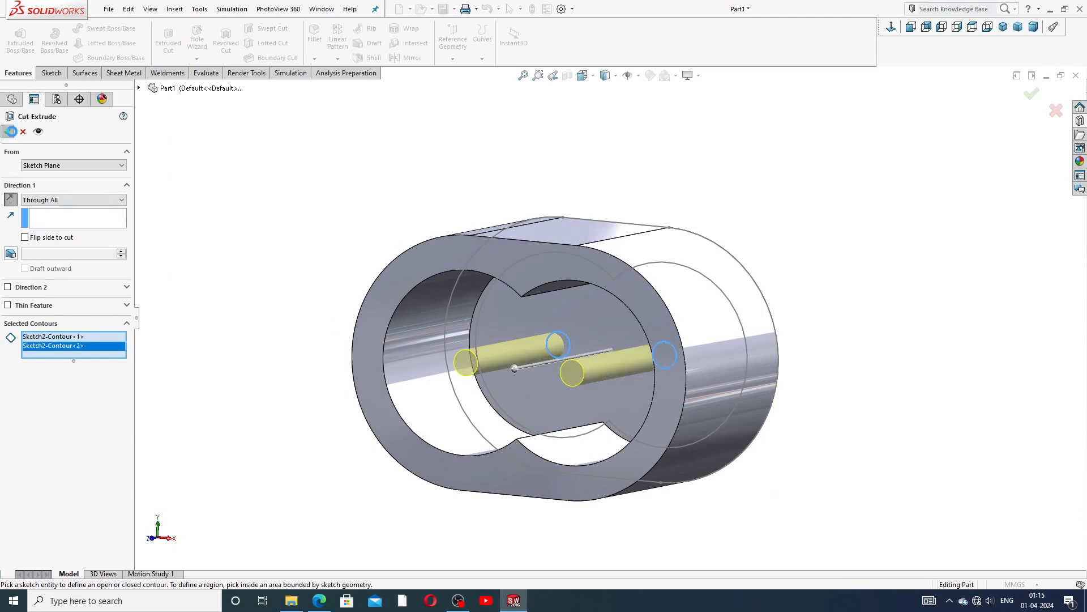
# Step: Start a new sketch on the housing wall's open end face, view it head-on, and check the housing drawing
pyautogui.click(260, 256)
pyautogui.moveTo(385, 306); pyautogui.dragTo(573, 315, button='middle')
pyautogui.click(596, 269)
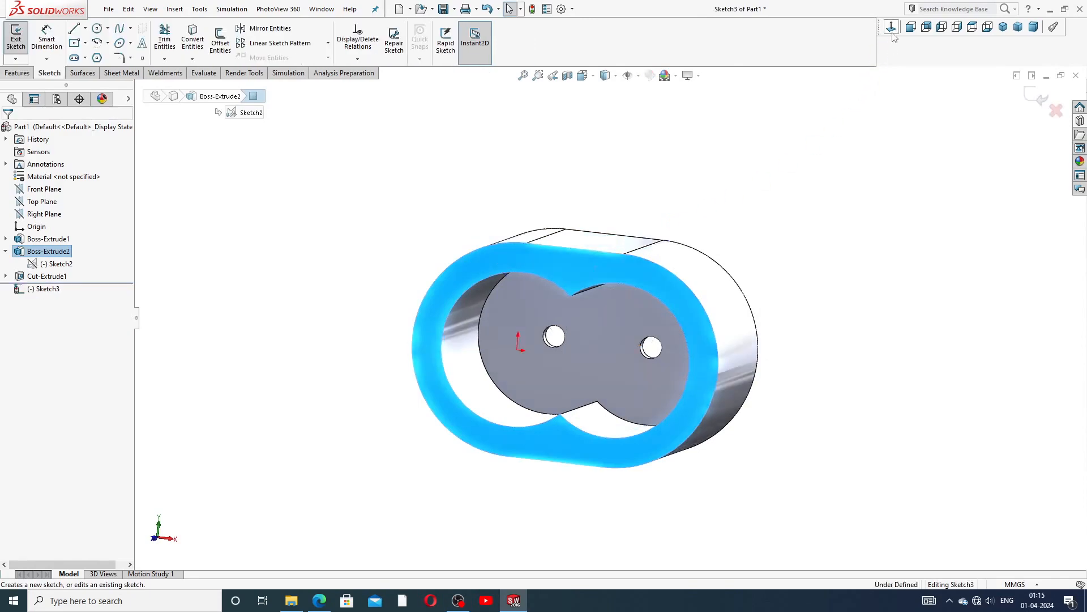
pyautogui.click(319, 601)
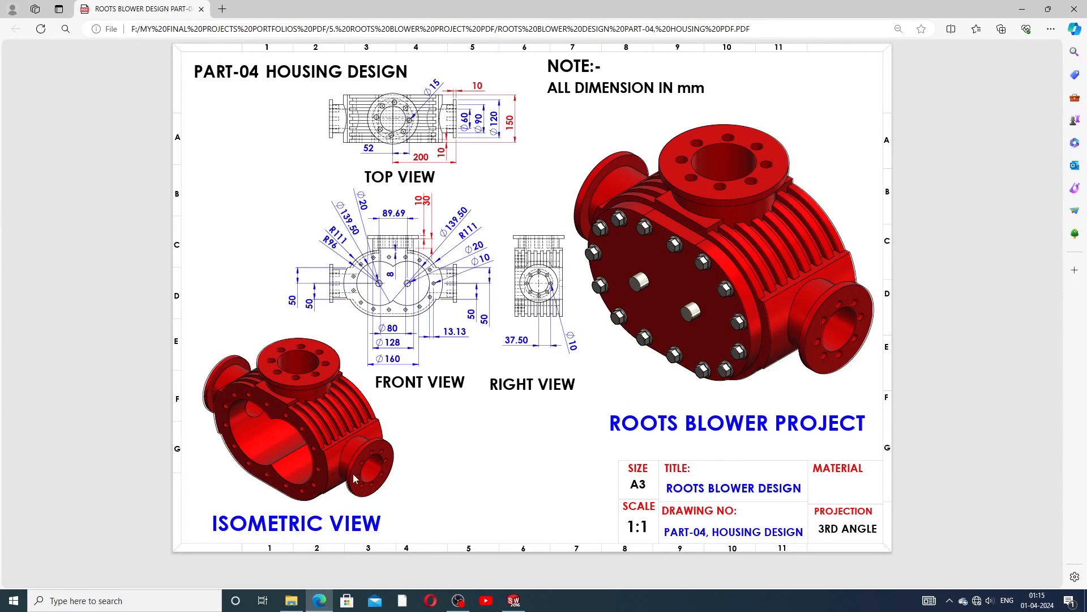
pyautogui.click(318, 599)
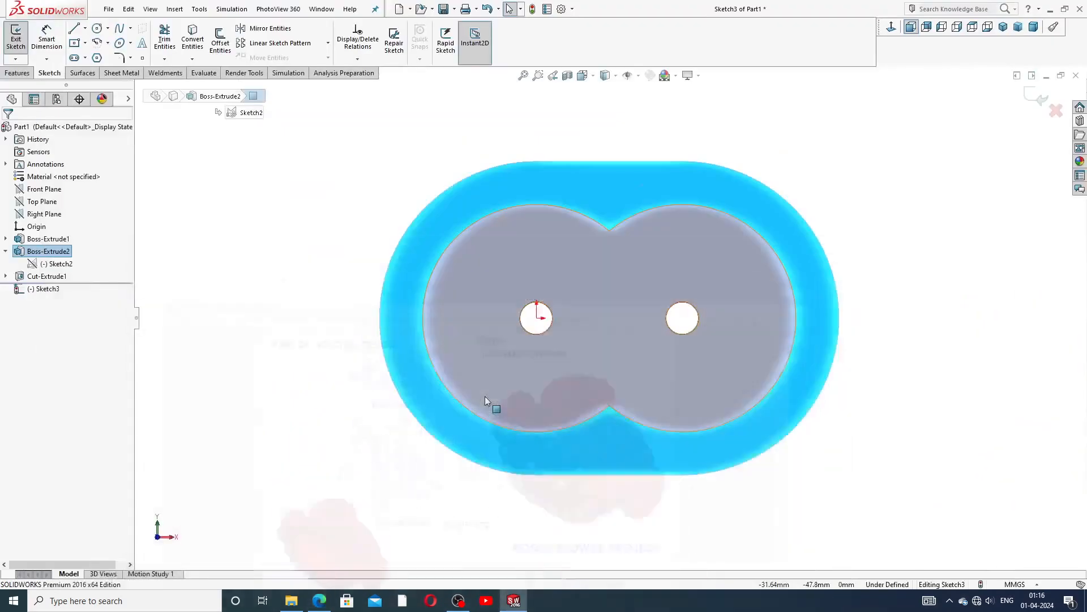
# Step: Sketch a straight slot from one shaft hole centre to the other, enclosing the housing outline with an end radius of about 112 mm
pyautogui.click(86, 58)
pyautogui.click(101, 70)
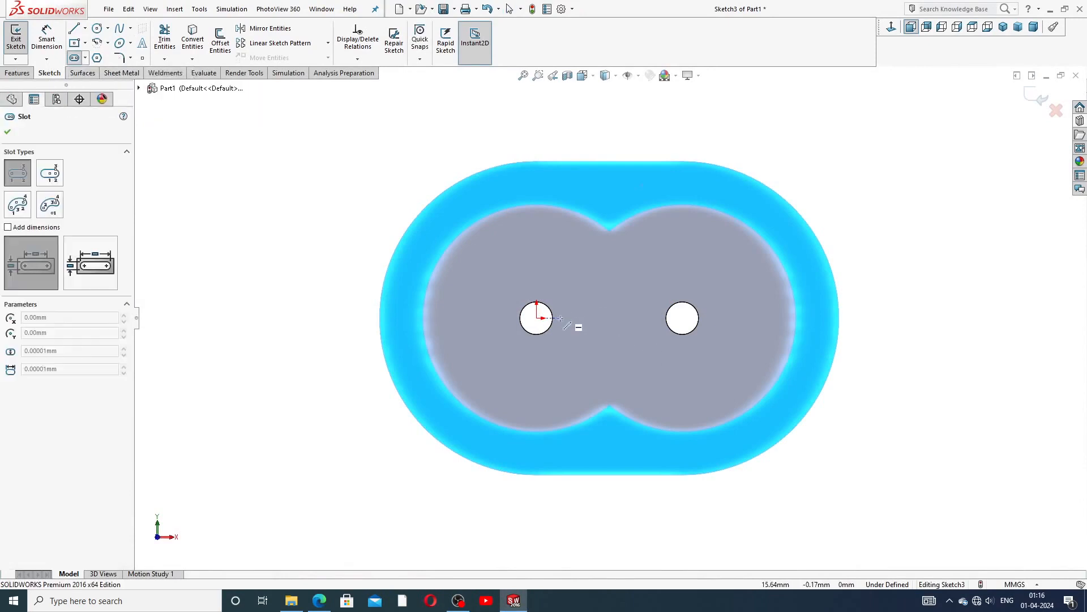
pyautogui.click(537, 317)
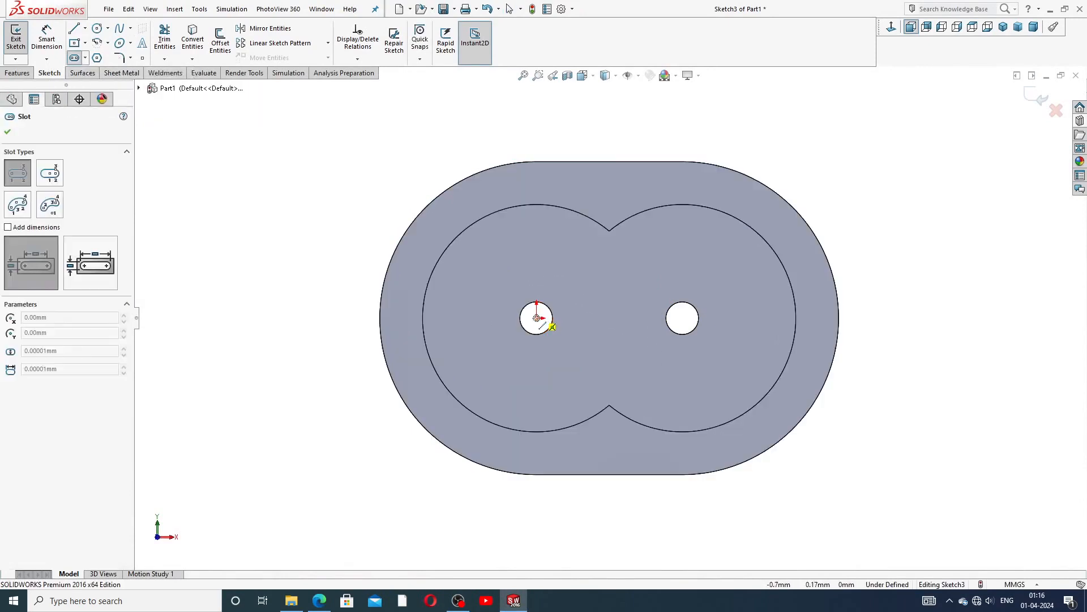
pyautogui.click(682, 318)
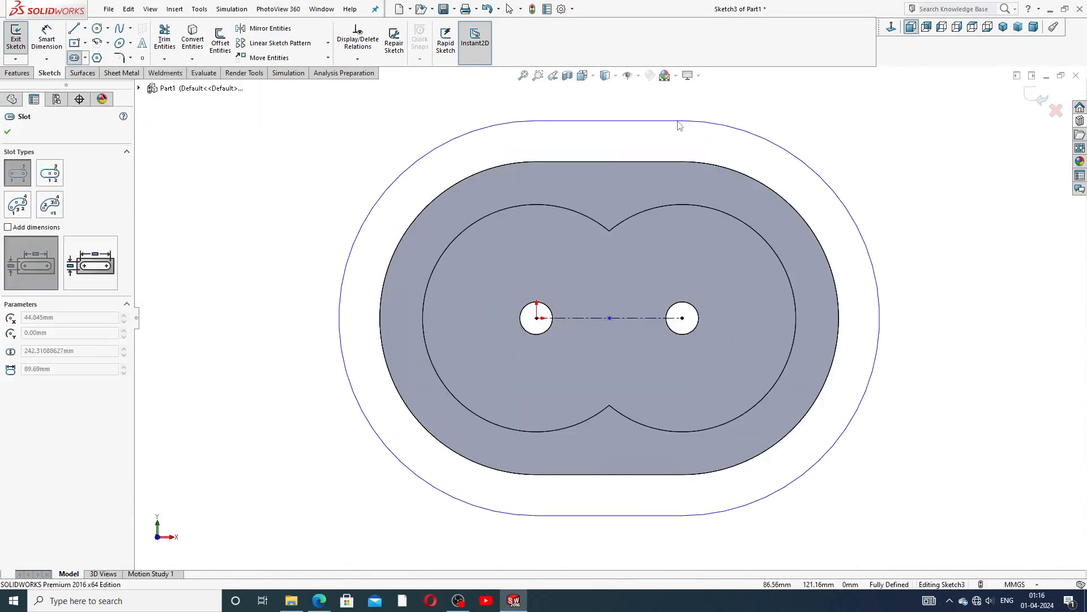
pyautogui.click(677, 135)
pyautogui.rightClick(753, 121)
pyautogui.click(775, 137)
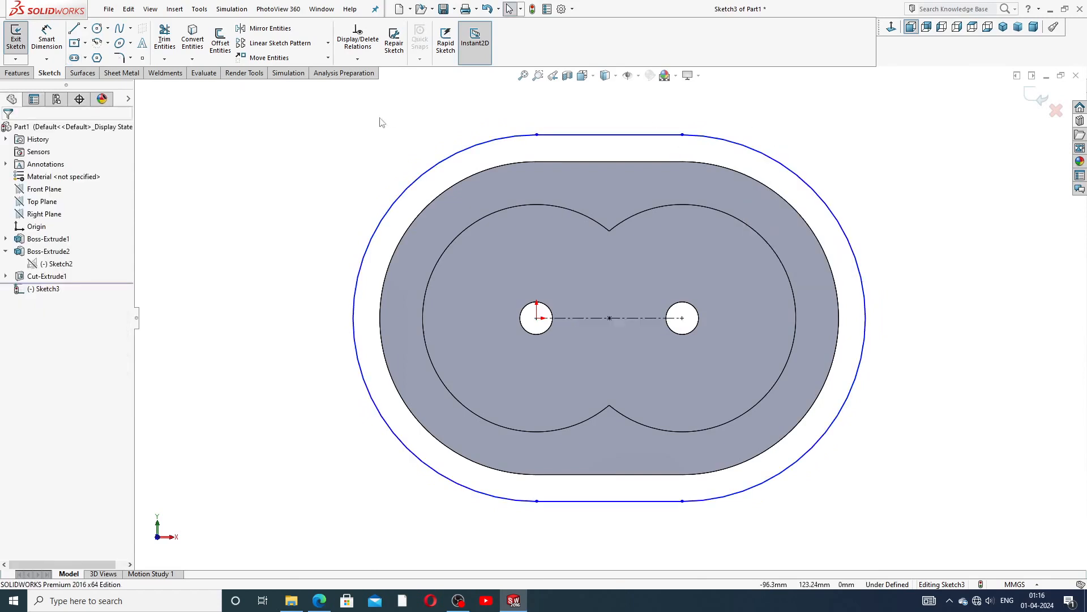
# Step: Dimension the slot's end arc with a radius of 111 mm
pyautogui.click(46, 39)
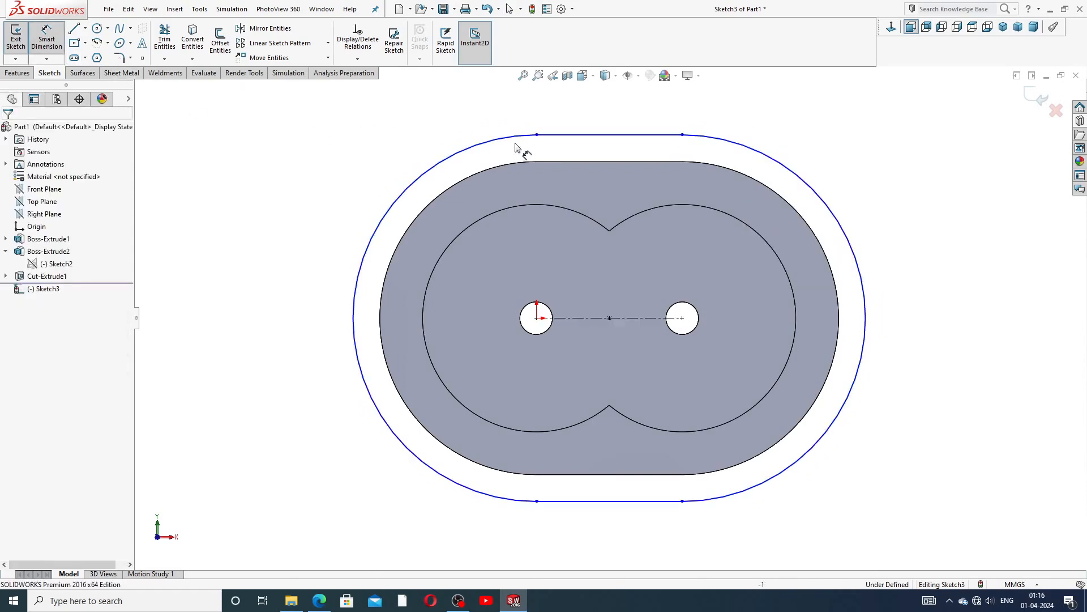
pyautogui.click(511, 140)
pyautogui.click(363, 162)
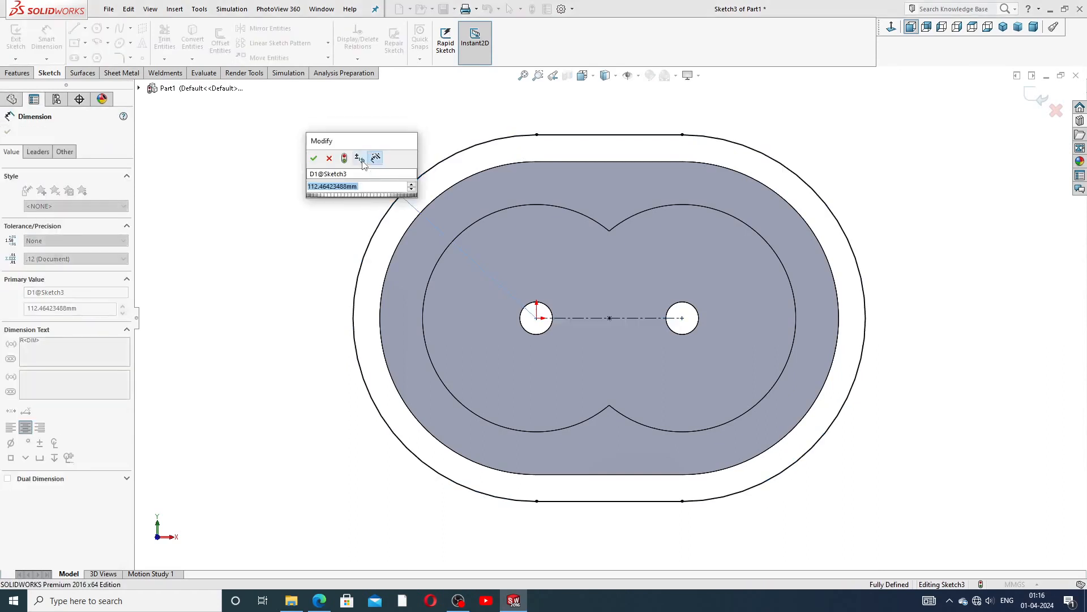
pyautogui.write('111')
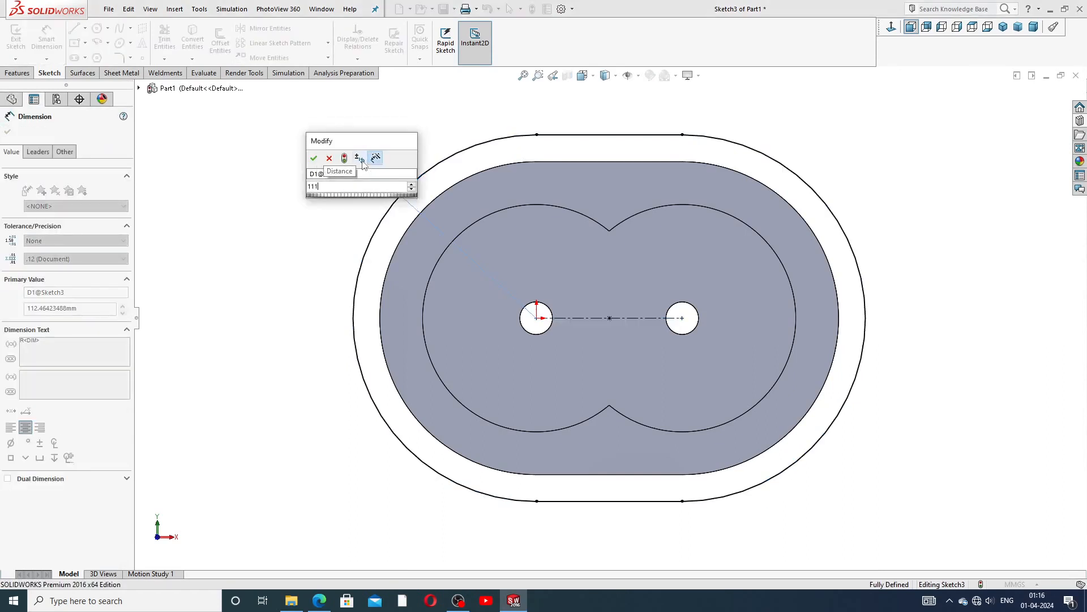
pyautogui.press('Return')
pyautogui.rightClick(814, 140)
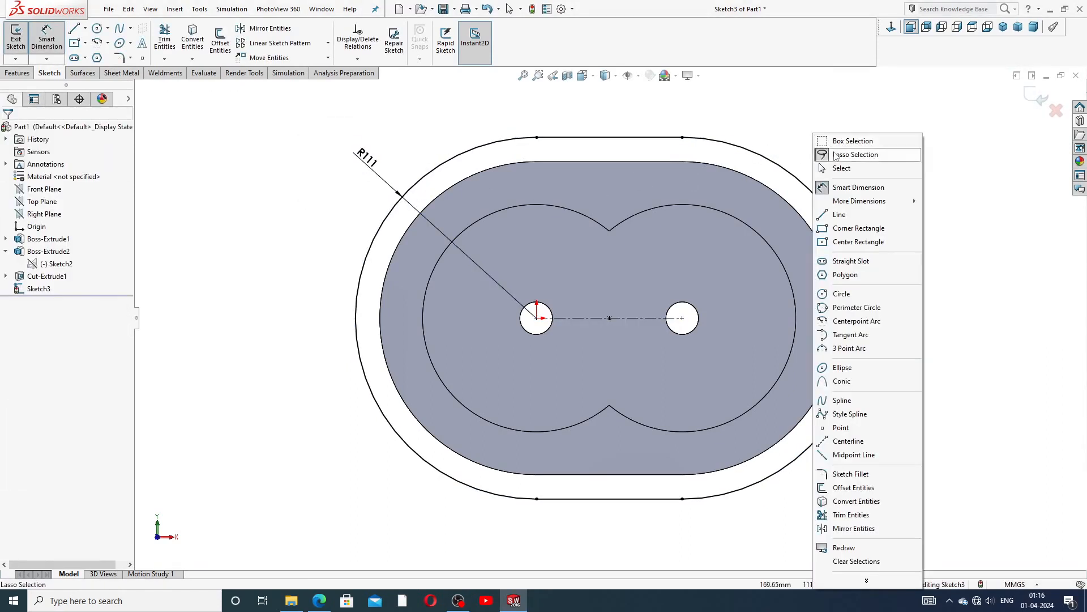
pyautogui.click(837, 162)
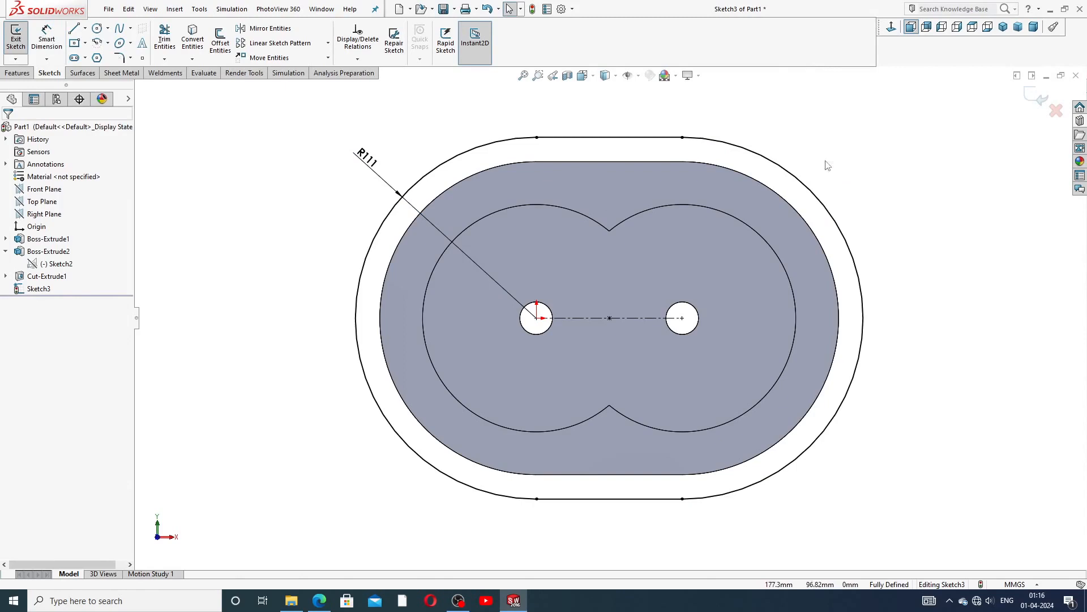
# Step: Convert the complete outer edge loop of the housing wall into sketch entities
pyautogui.click(753, 181)
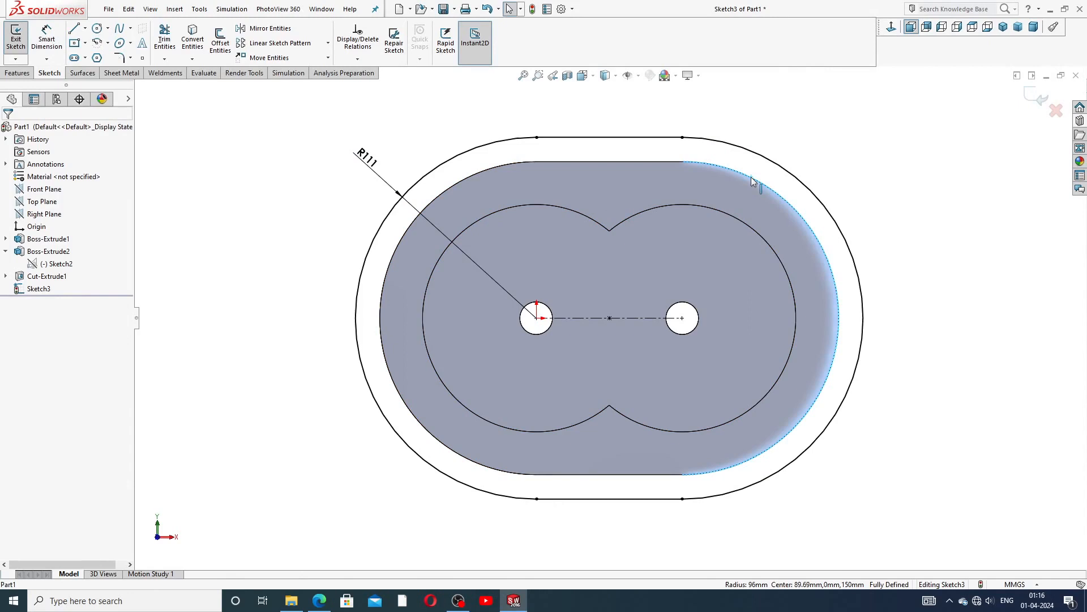
pyautogui.rightClick(751, 177)
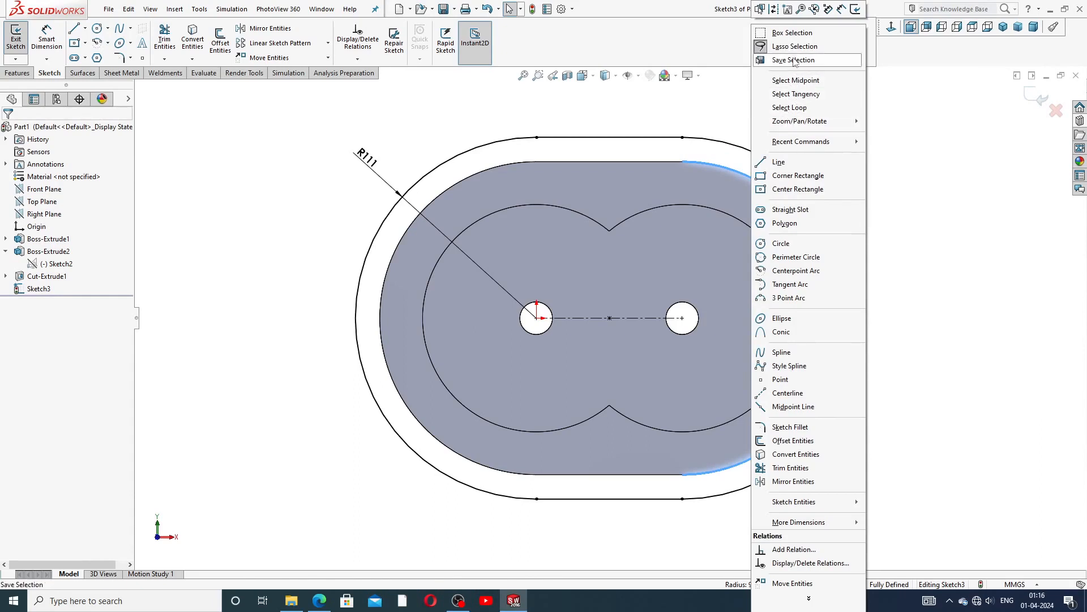
pyautogui.click(790, 107)
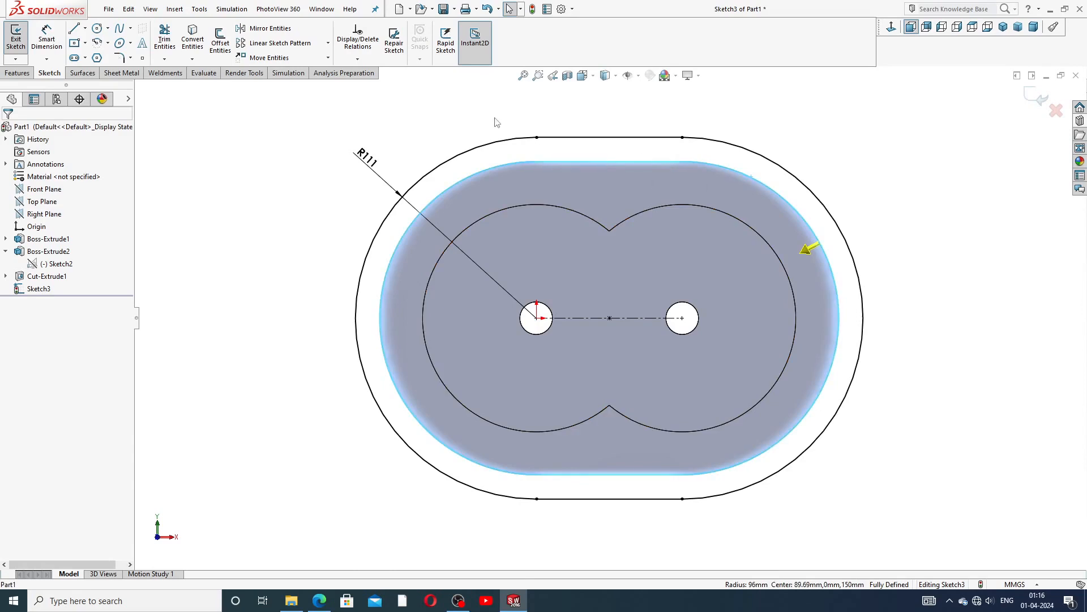
pyautogui.click(192, 41)
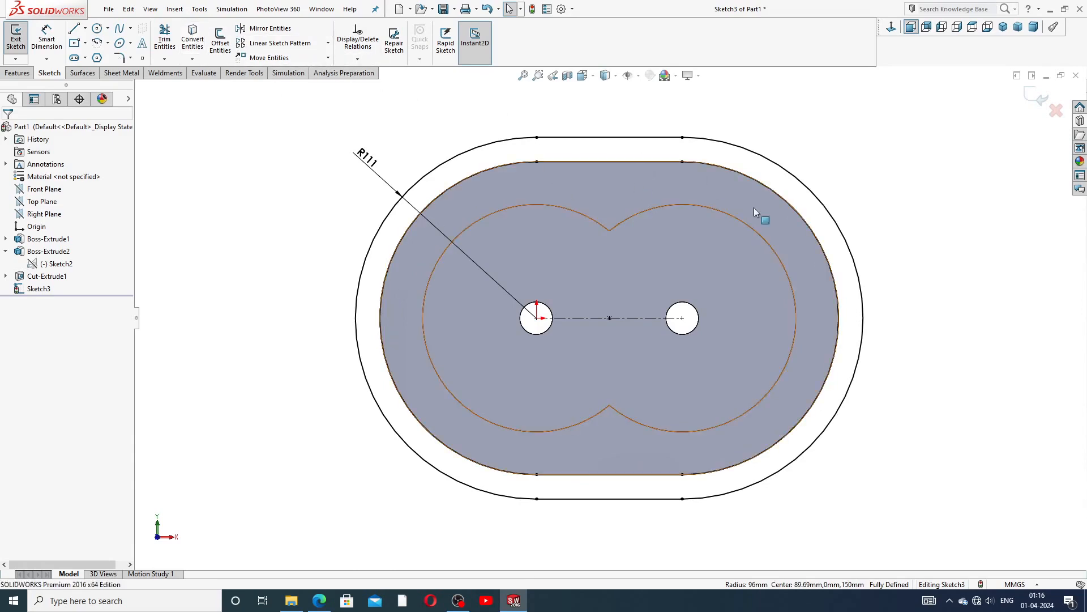
pyautogui.scroll(-1, 862, 189)
pyautogui.scroll(1, 811, 238)
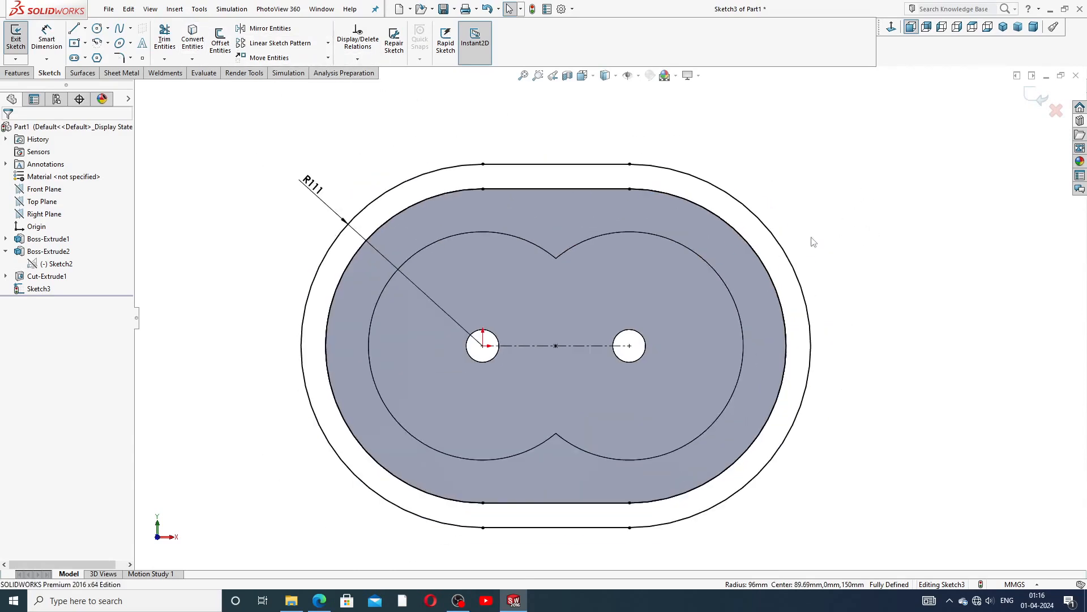
pyautogui.press('z')
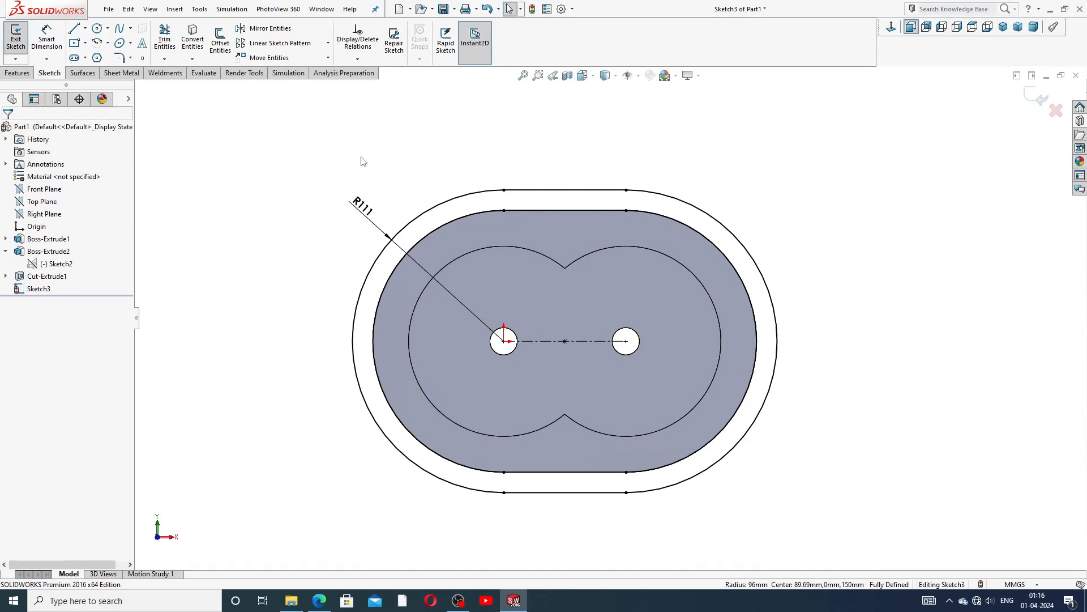
# Step: Draw a vertical centerline from the midpoint of the slot's upper line to the midpoint of the converted outline's lower line
pyautogui.click(86, 28)
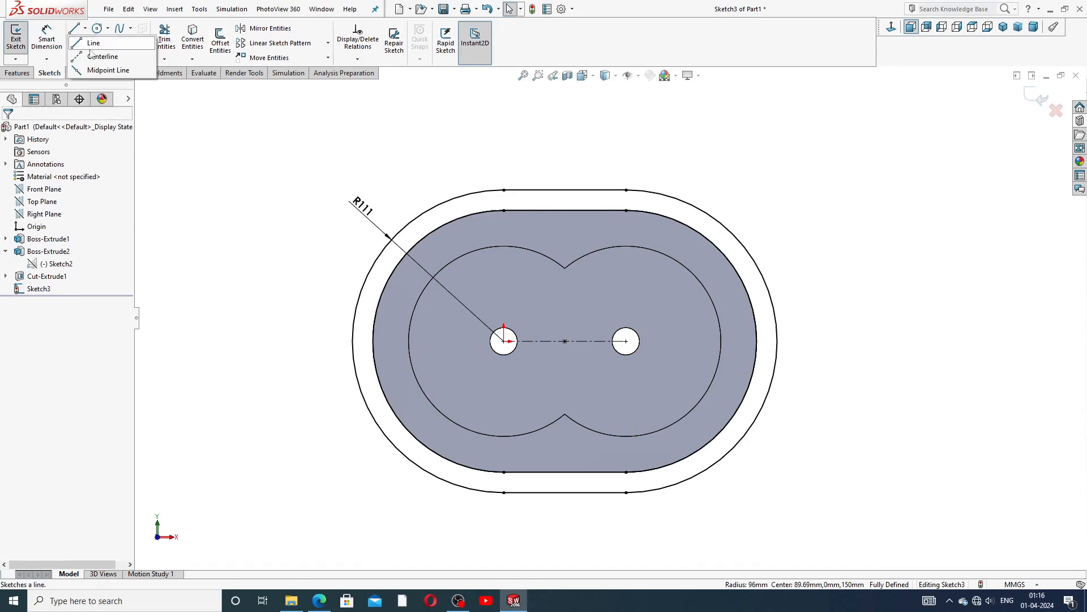
pyautogui.click(97, 57)
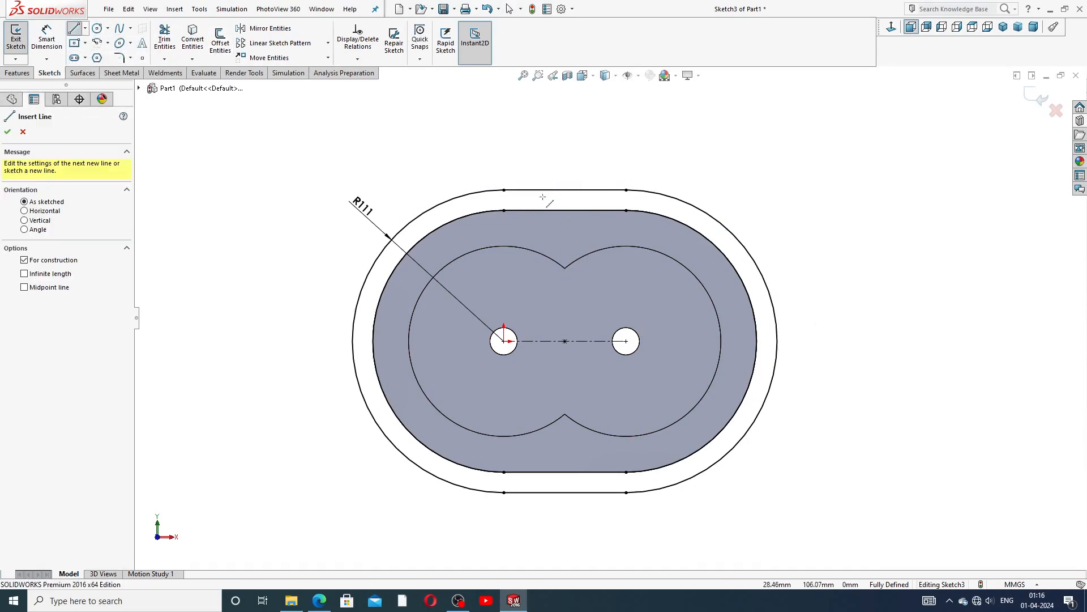
pyautogui.click(565, 190)
pyautogui.click(565, 472)
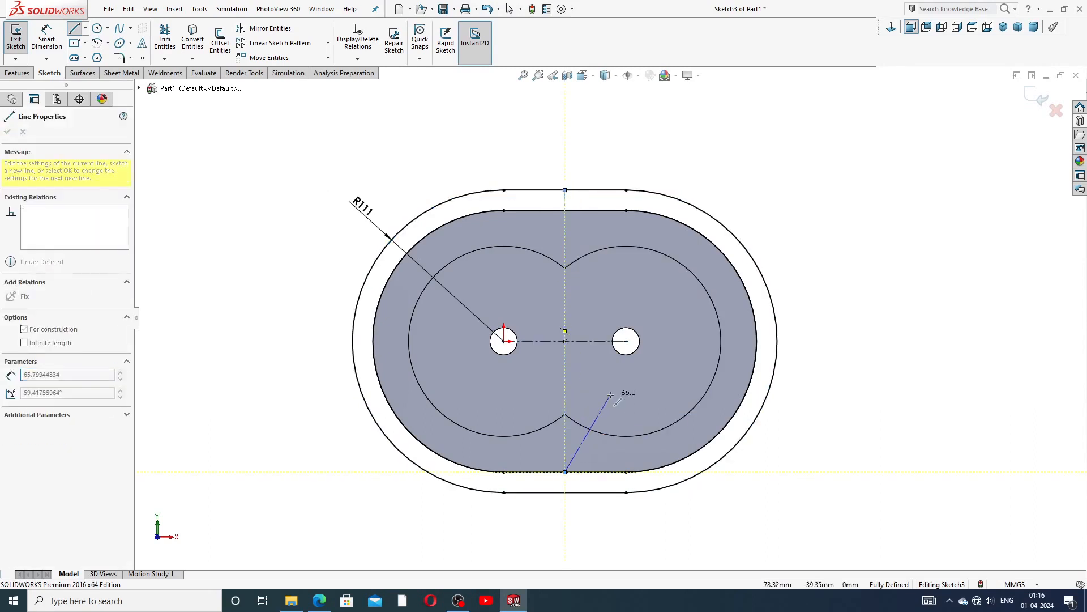
pyautogui.rightClick(628, 412)
pyautogui.click(632, 404)
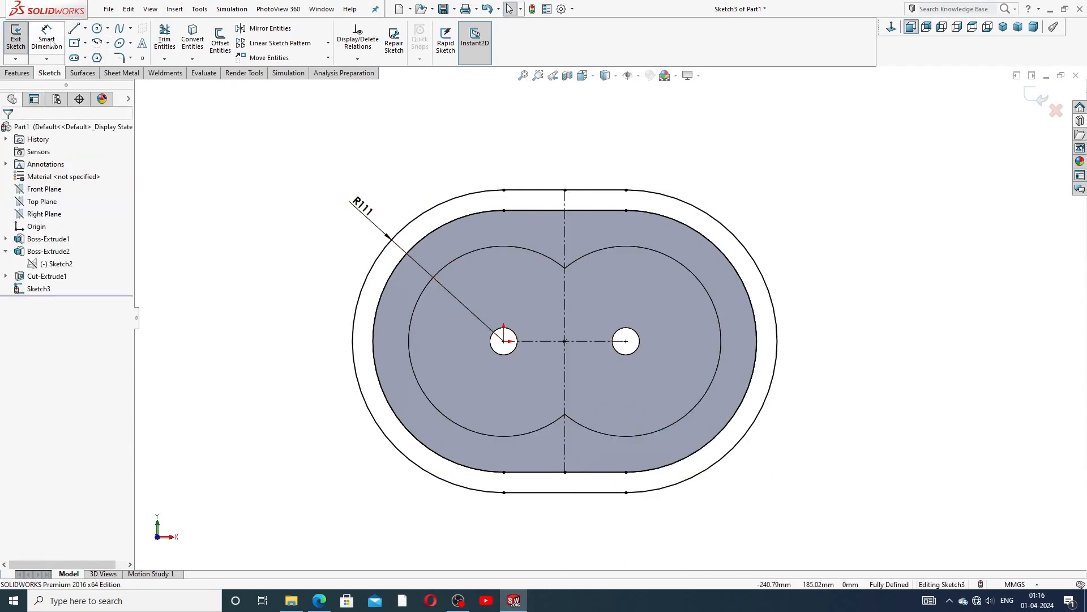
# Step: Draw a horizontal centerline from the right shaft hole's centre to the midpoint of the converted outline's right arc
pyautogui.click(85, 29)
pyautogui.click(102, 57)
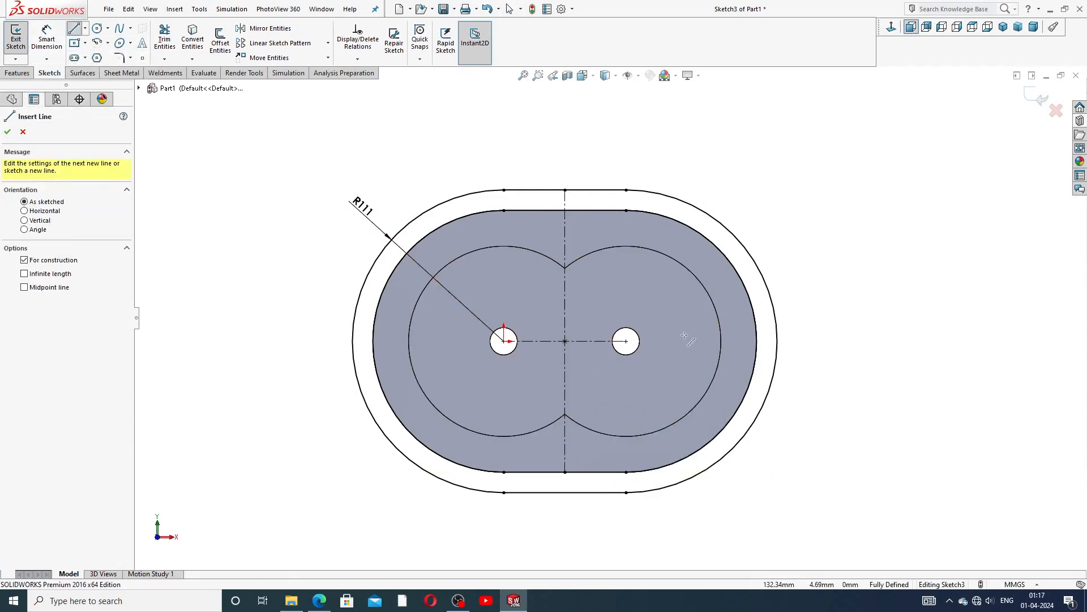
pyautogui.click(626, 341)
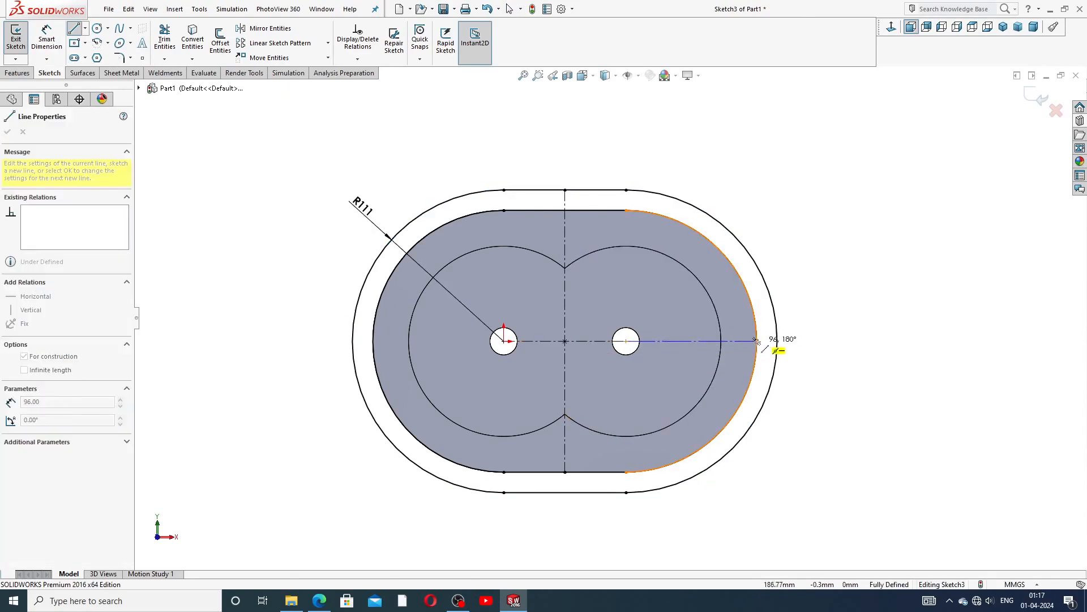
pyautogui.click(757, 341)
pyautogui.rightClick(791, 263)
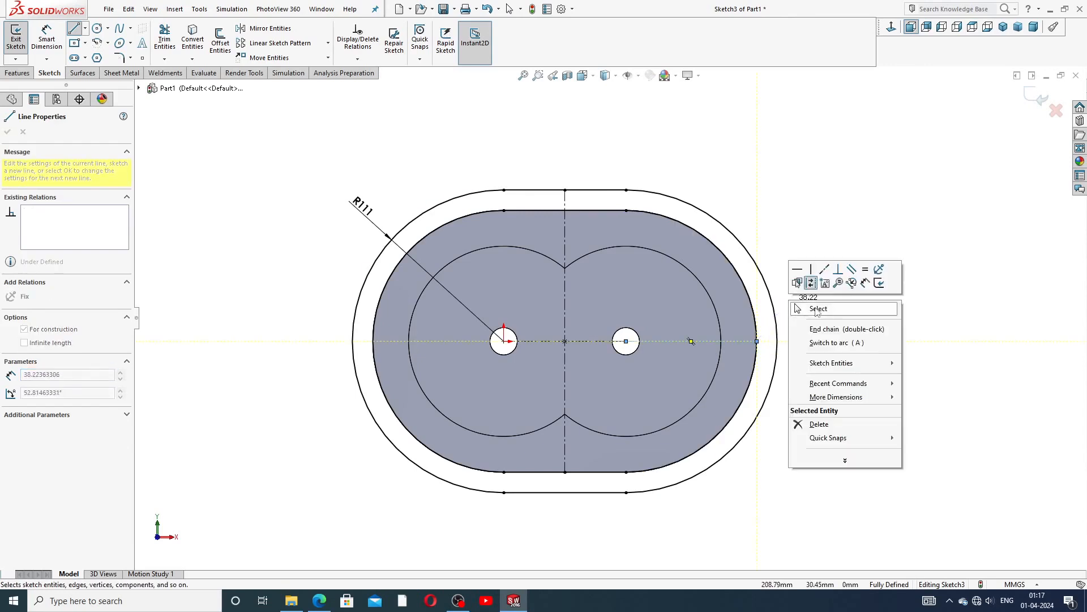
pyautogui.click(819, 312)
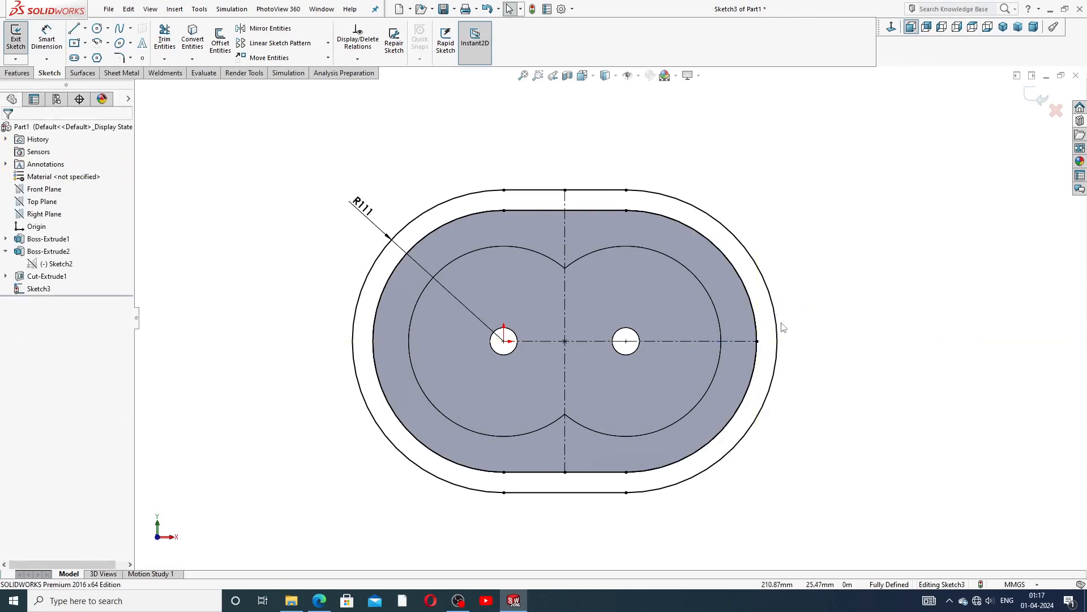
# Step: Remove the midpoint relation at the horizontal centerline's outer end and extend that end to the midpoint of the outer slot's right arc
pyautogui.click(758, 341)
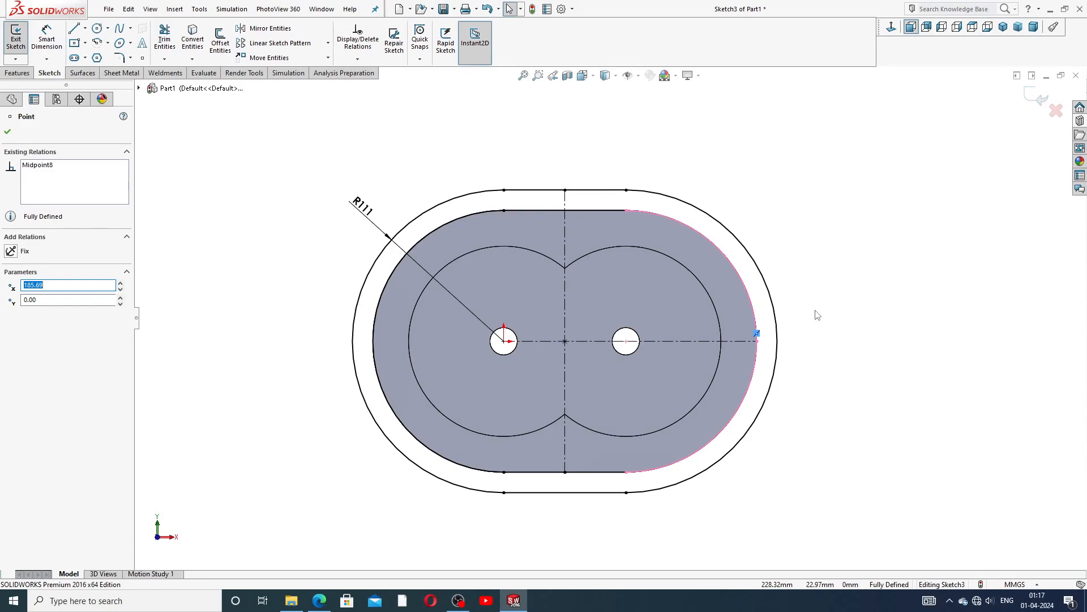
pyautogui.press('Delete')
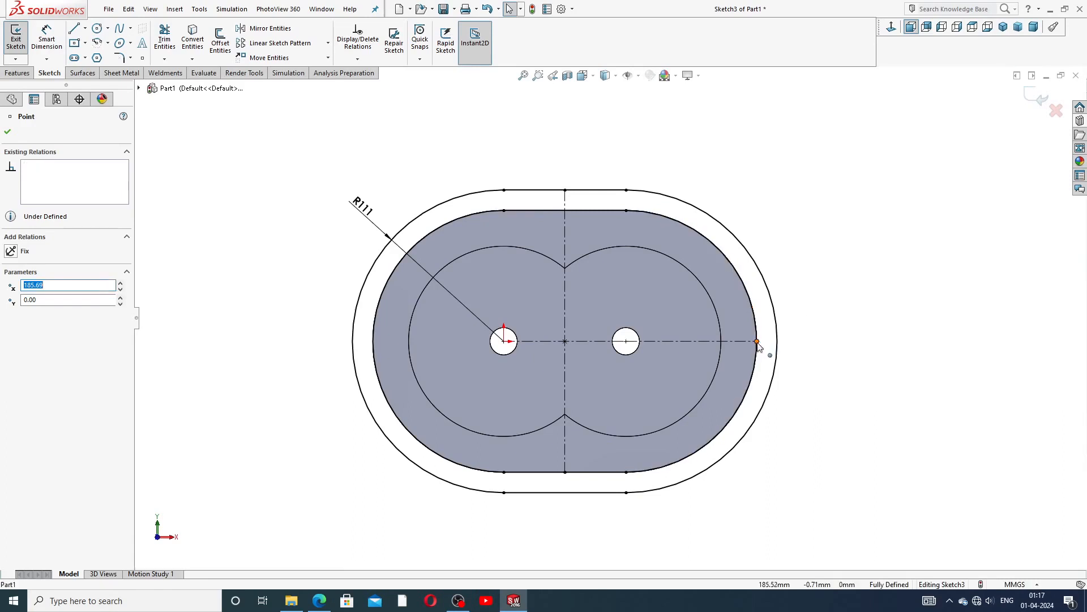
pyautogui.moveTo(758, 341); pyautogui.dragTo(778, 342)
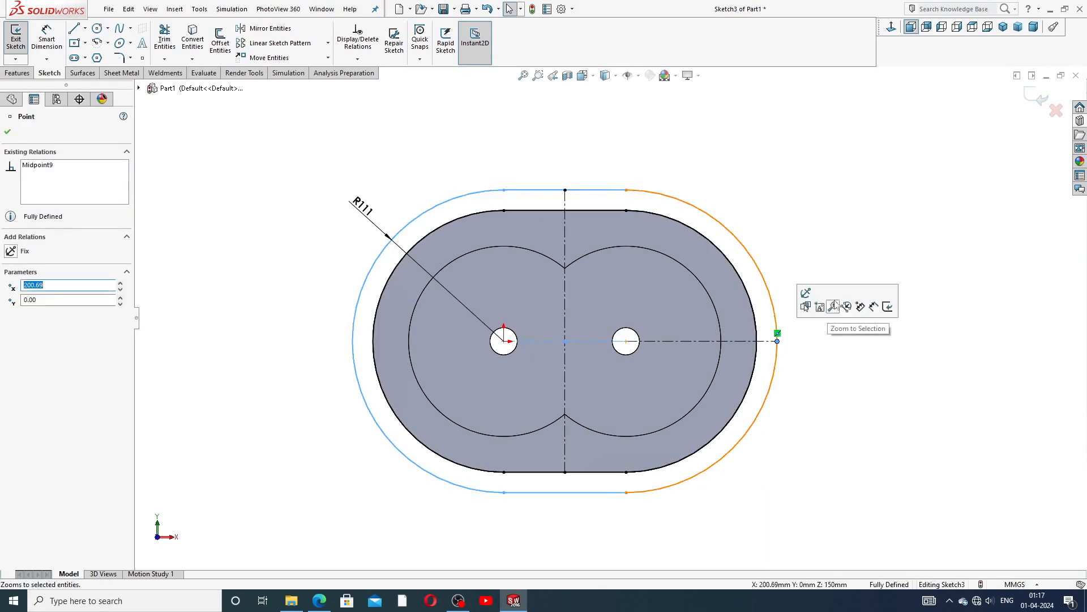
pyautogui.click(797, 238)
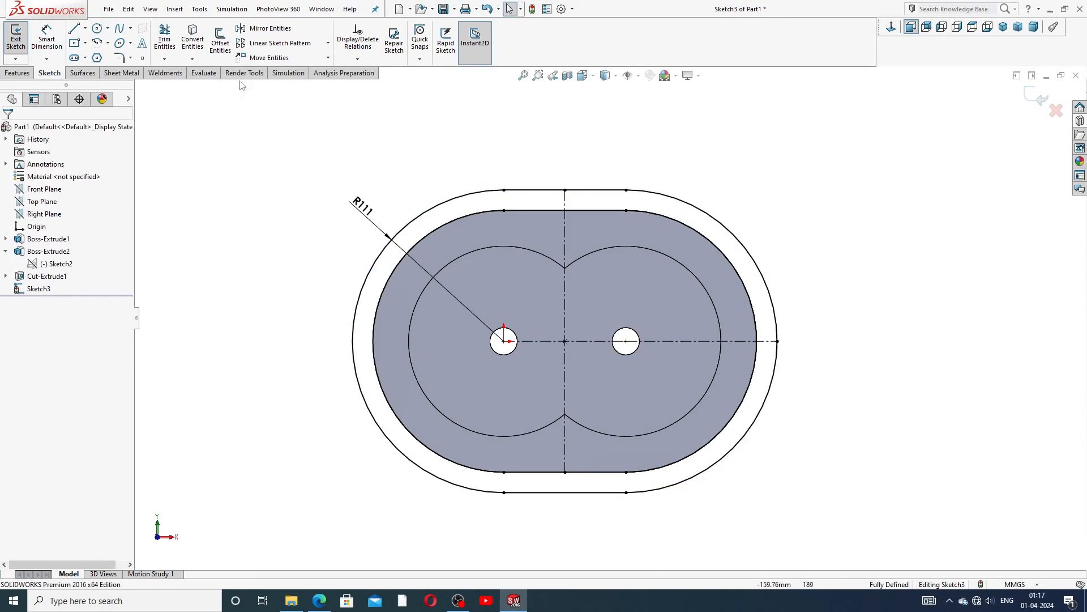
# Step: Sketch a horizontal line about 43 mm long across both outlines, above the horizontal centerline on the right lobe
pyautogui.click(75, 29)
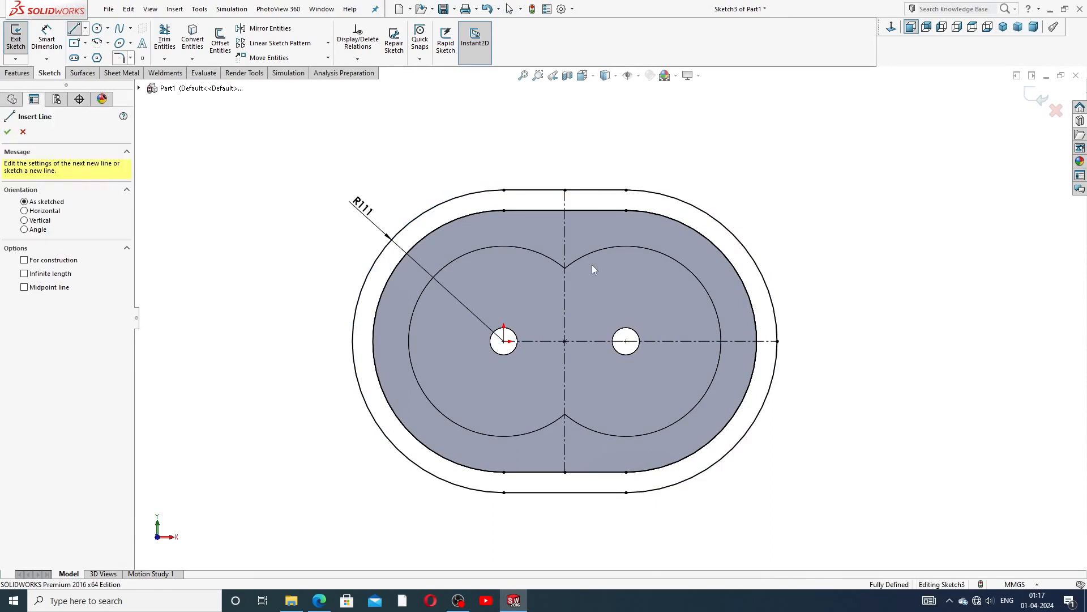
pyautogui.click(731, 285)
pyautogui.click(788, 283)
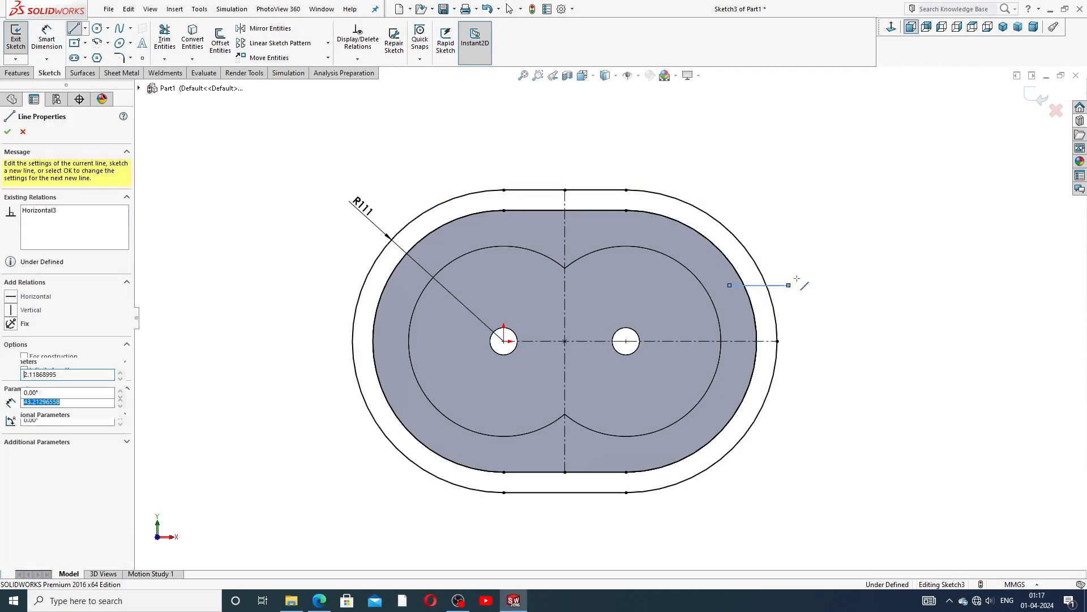
pyautogui.rightClick(794, 283)
pyautogui.click(840, 269)
pyautogui.click(781, 286)
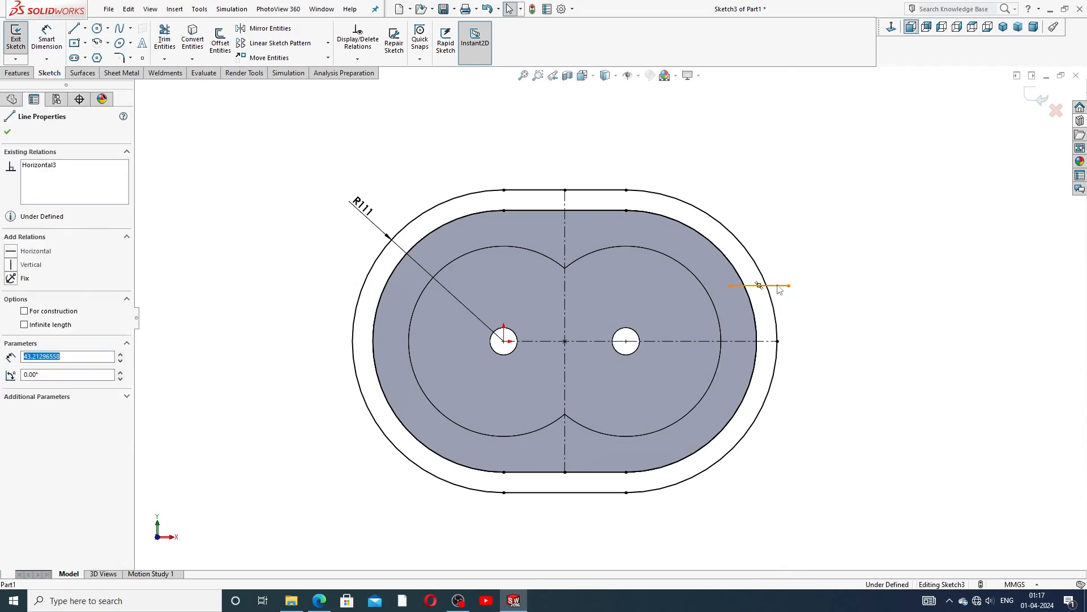
pyautogui.click(842, 317)
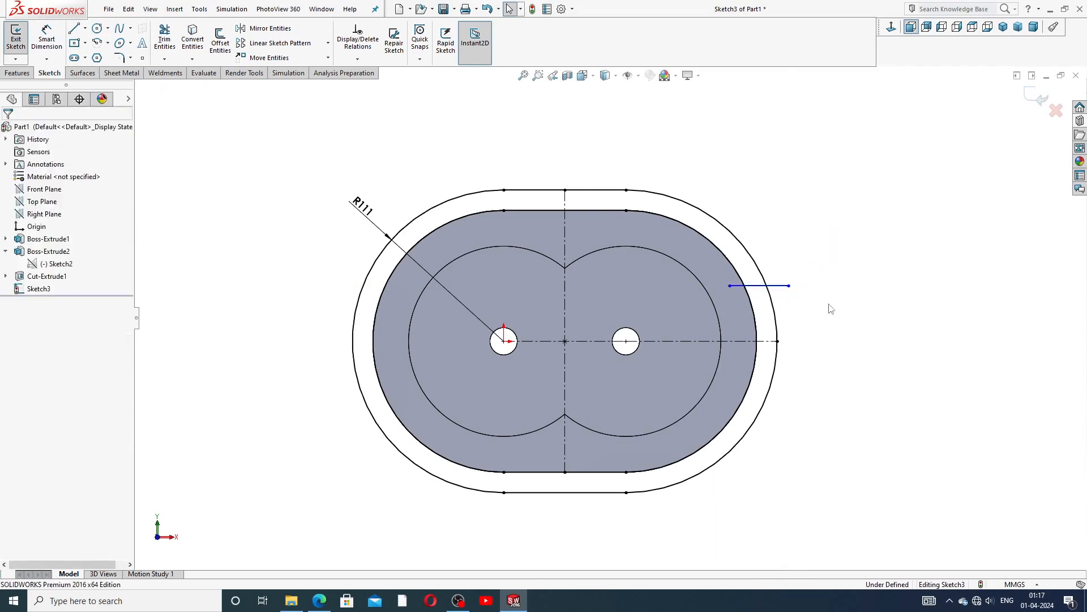
# Step: Mirror the short horizontal line about the horizontal centerline, keeping the original
pyautogui.click(782, 286)
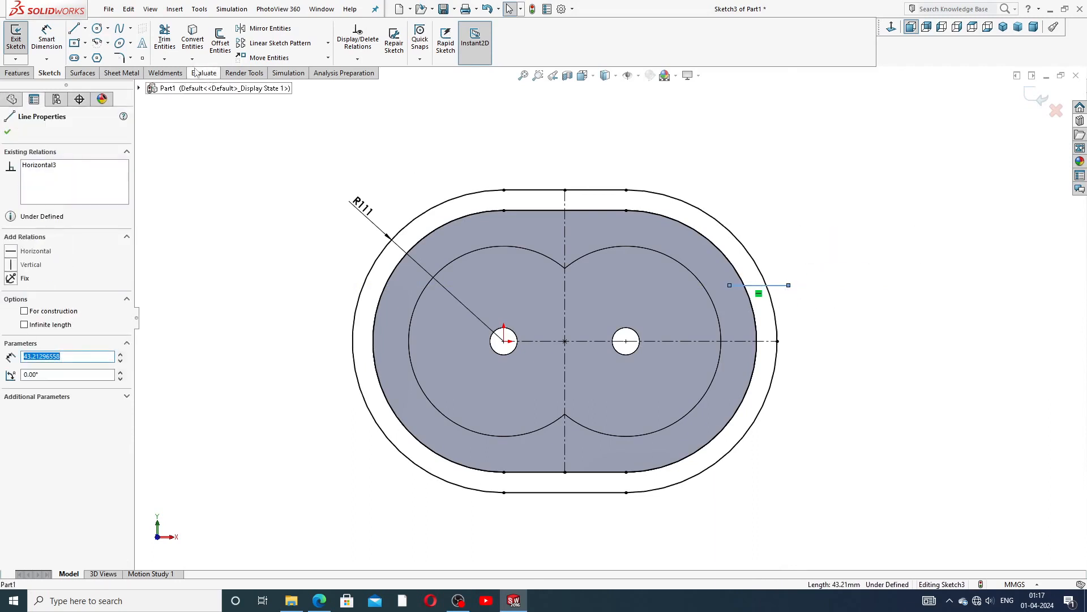
pyautogui.click(270, 29)
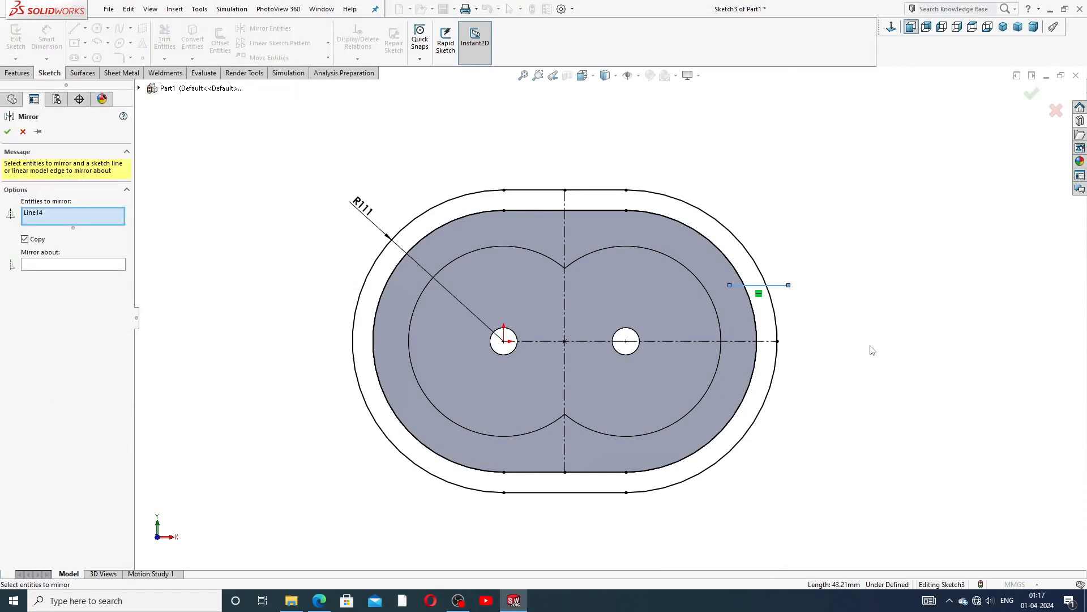
pyautogui.click(73, 266)
pyautogui.click(710, 341)
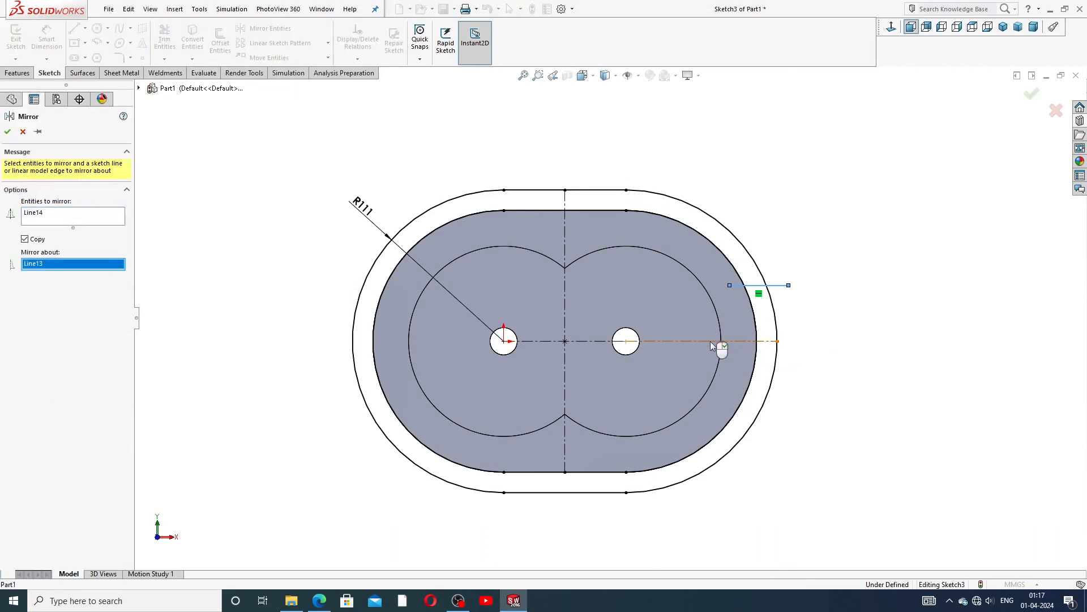
pyautogui.click(8, 132)
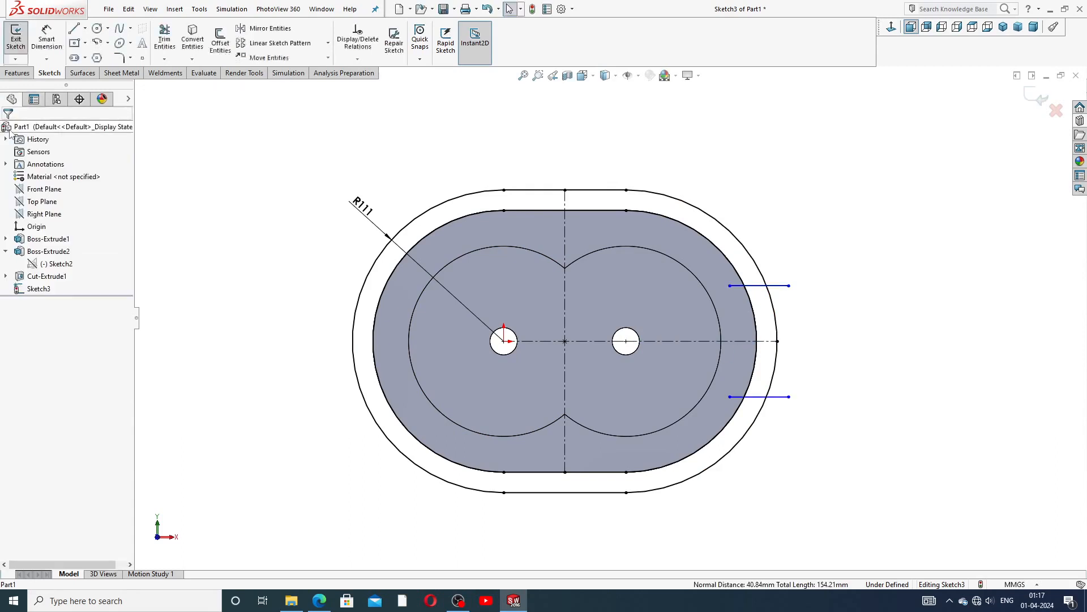
# Step: Mirror the two short horizontal lines on the right lobe about the vertical centerline, keeping the originals
pyautogui.click(781, 286)
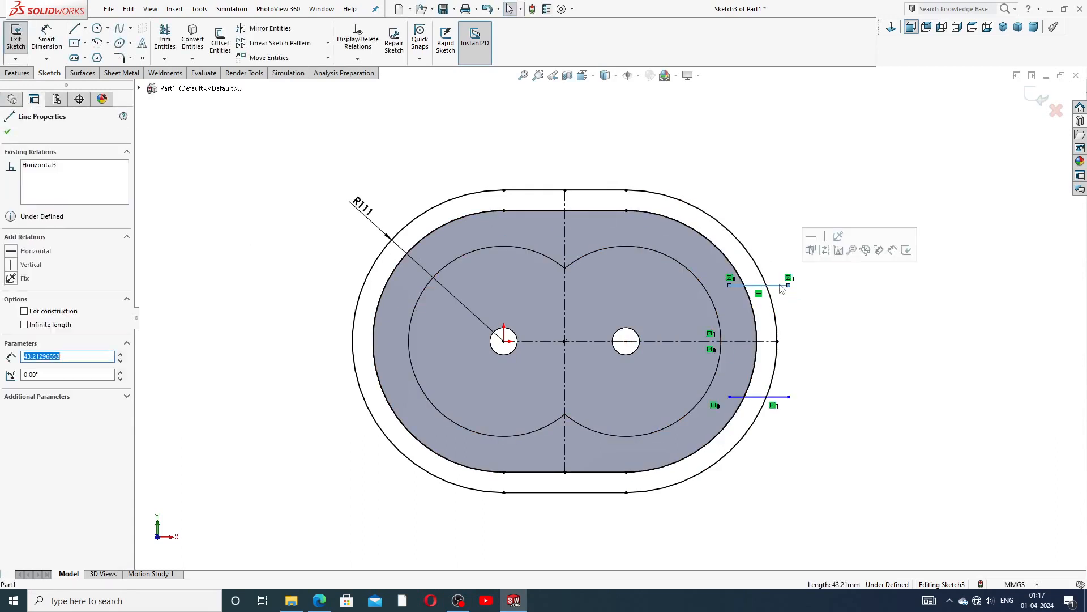
pyautogui.click(781, 398)
pyautogui.keyDown('ctrl'); pyautogui.click(781, 398); pyautogui.keyUp('ctrl')
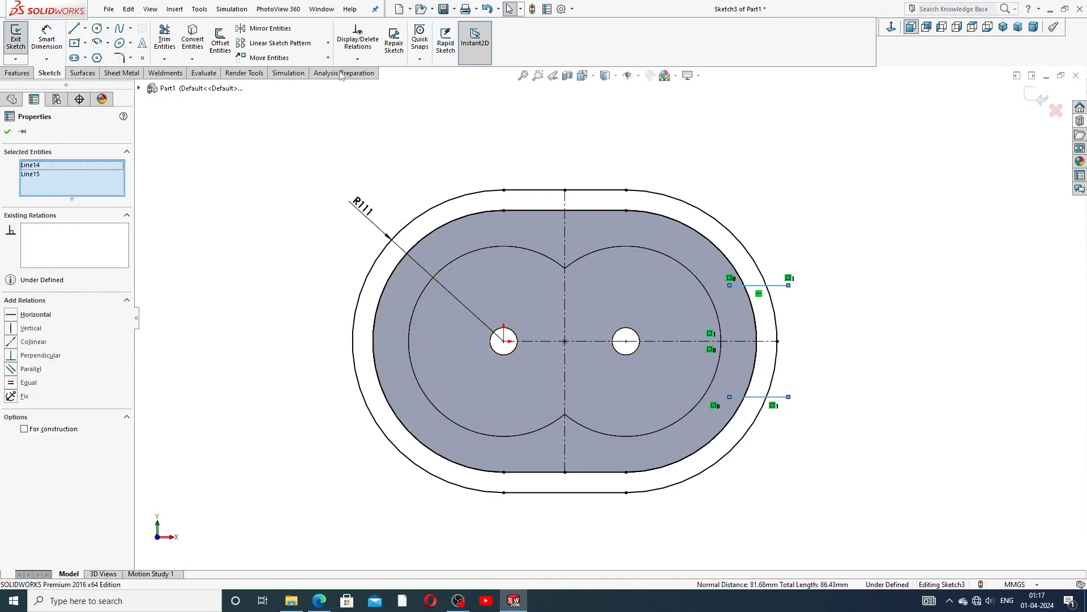
pyautogui.click(270, 28)
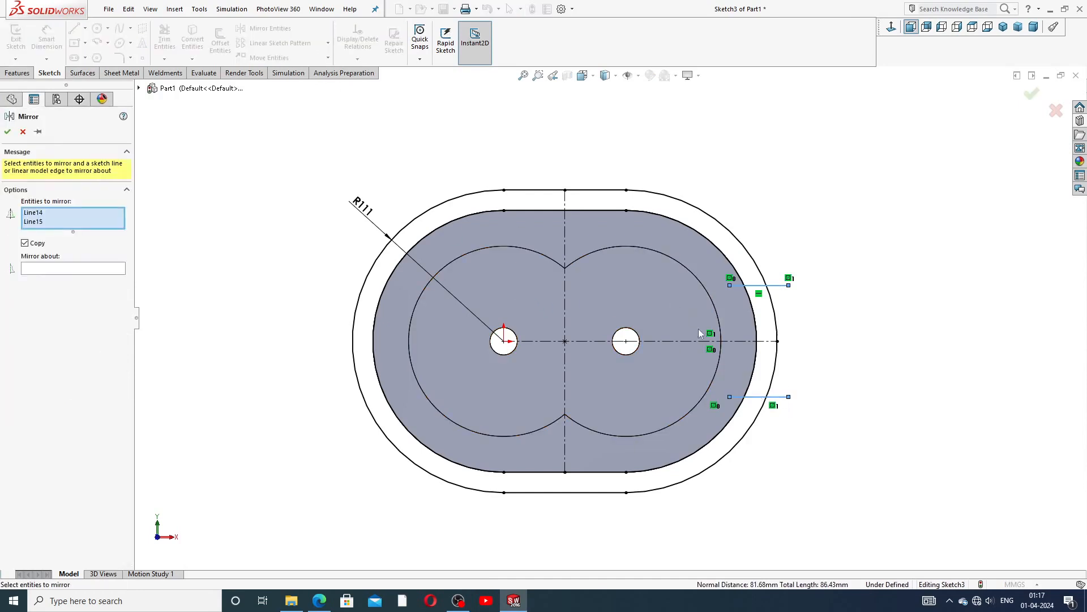
pyautogui.click(122, 269)
pyautogui.click(567, 289)
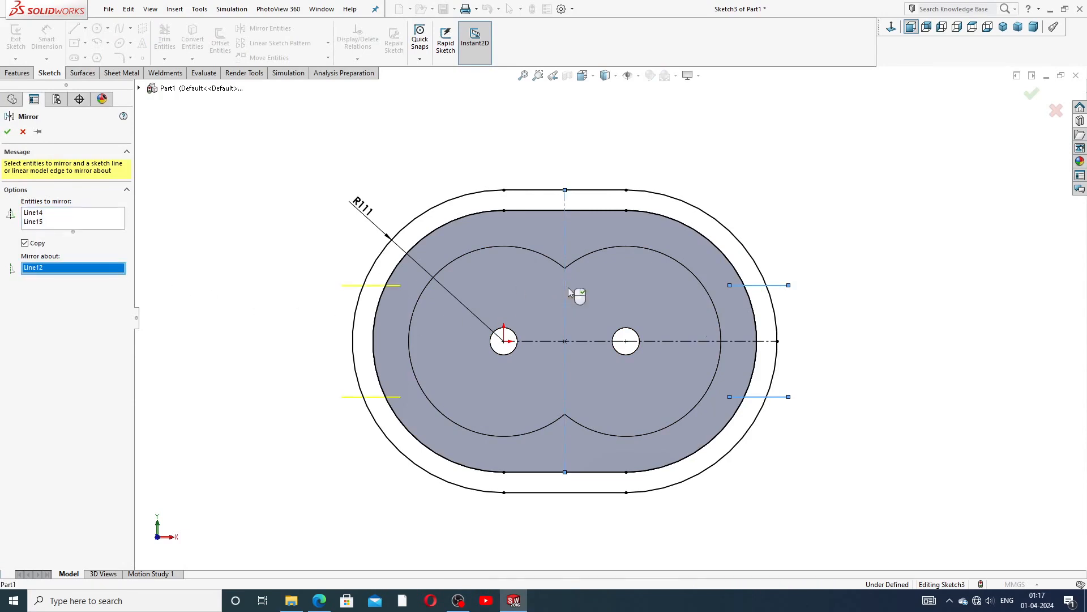
pyautogui.click(8, 131)
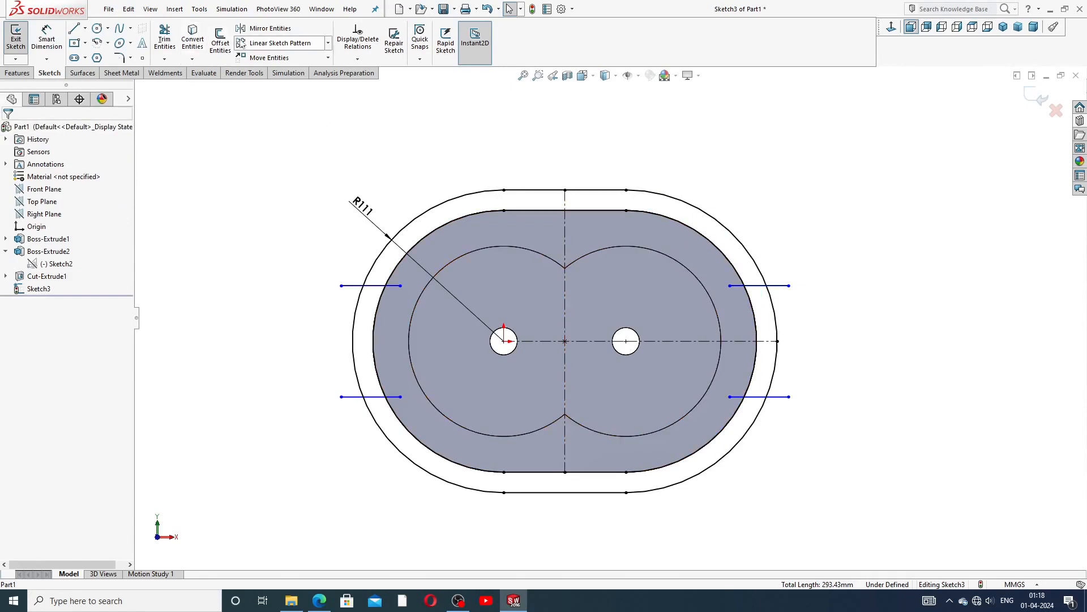
# Step: Trim the inner and outer overhangs of all four short horizontal lines so they span only between the two outlines
pyautogui.click(165, 38)
pyautogui.scroll(-2, 728, 363)
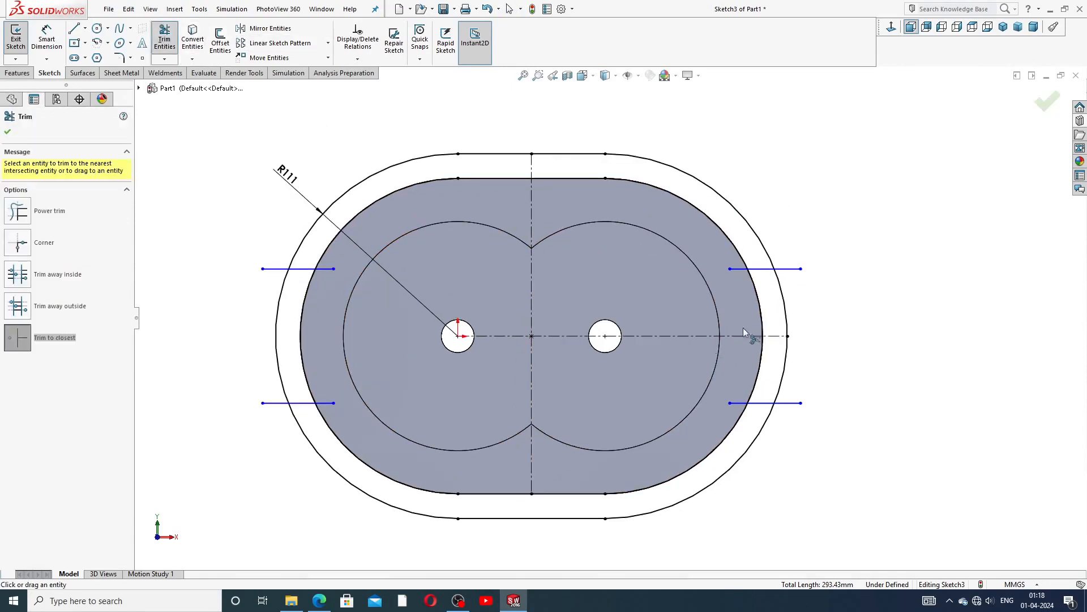
pyautogui.click(738, 269)
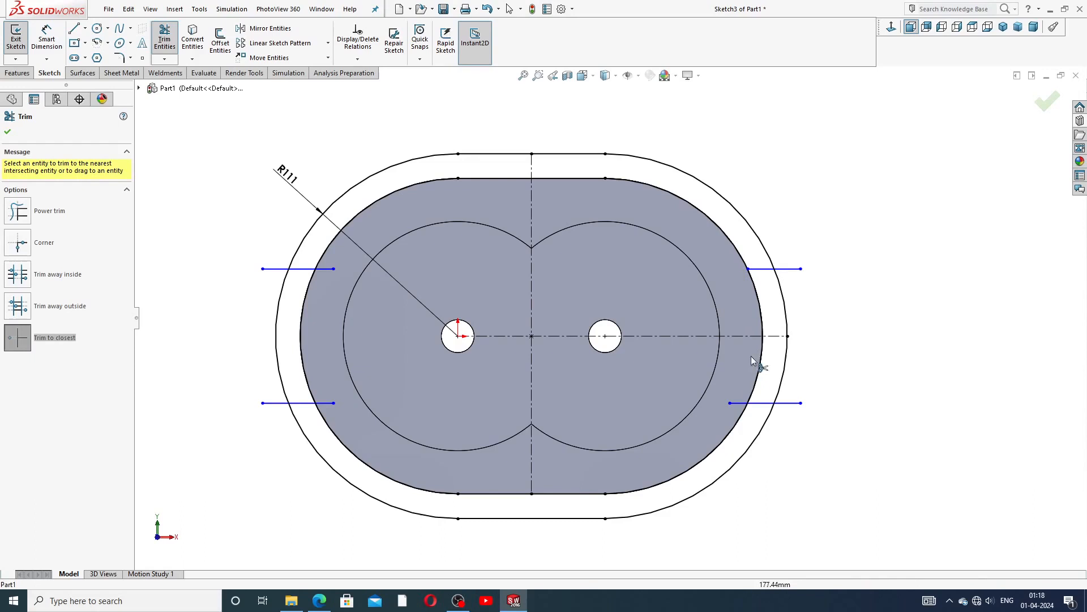
pyautogui.click(738, 402)
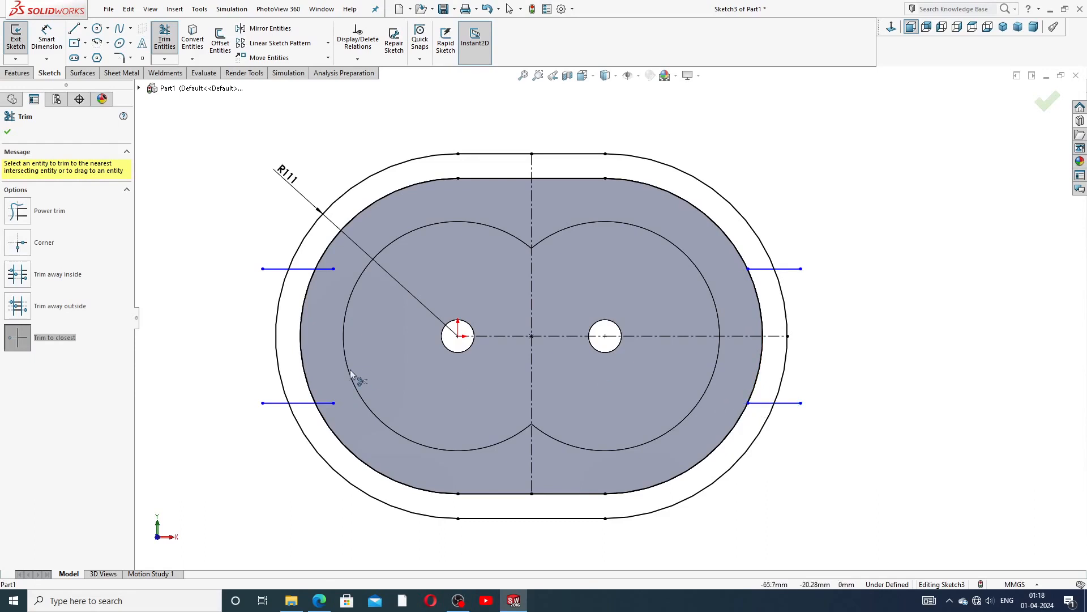
pyautogui.click(329, 270)
pyautogui.click(332, 403)
pyautogui.click(268, 403)
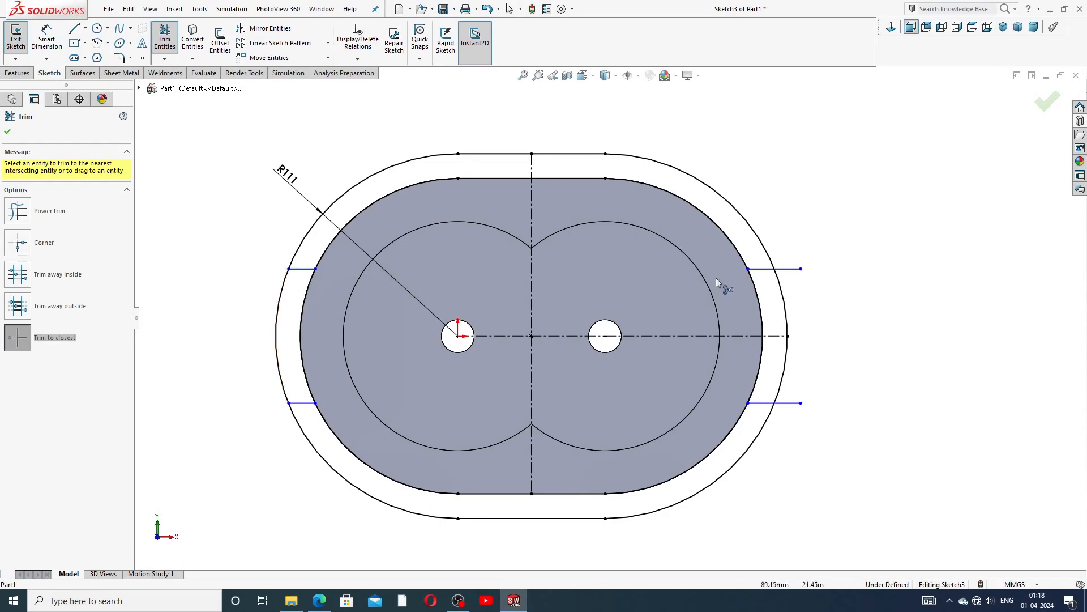
pyautogui.click(793, 270)
pyautogui.click(795, 403)
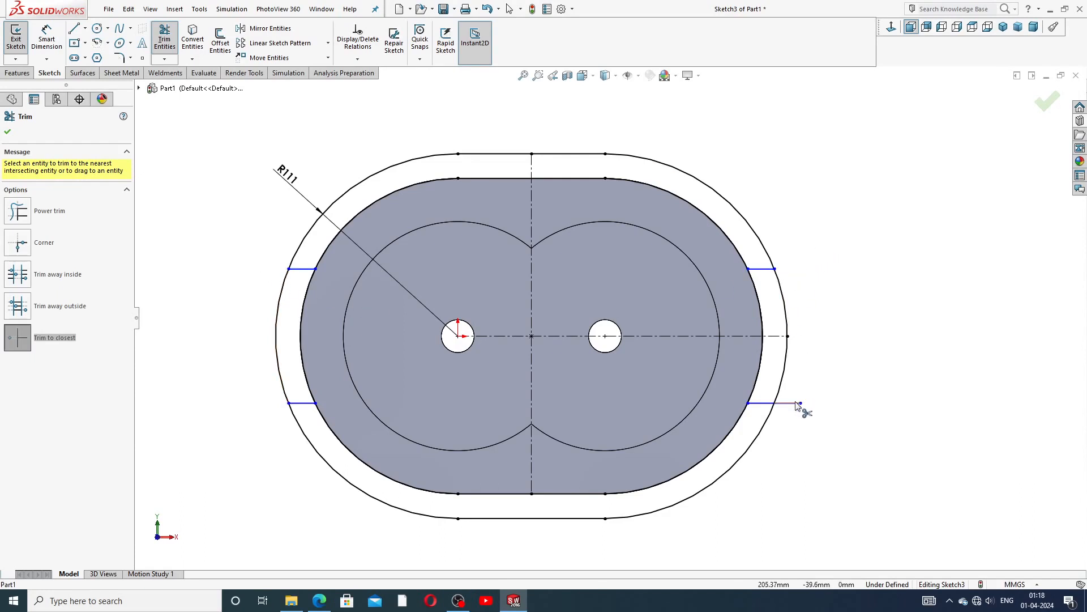
pyautogui.rightClick(846, 272)
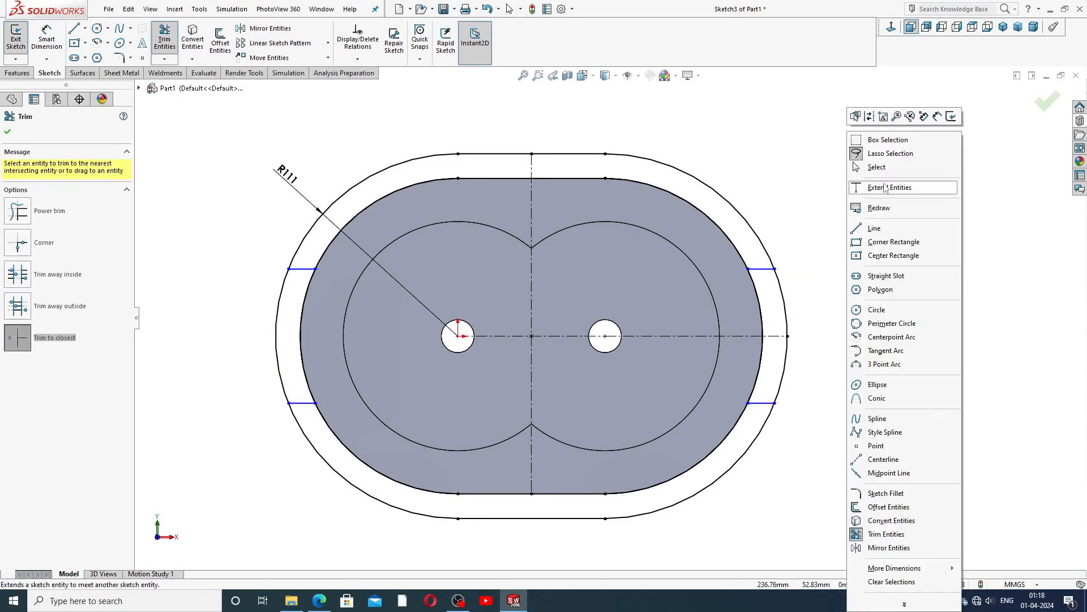
pyautogui.click(881, 182)
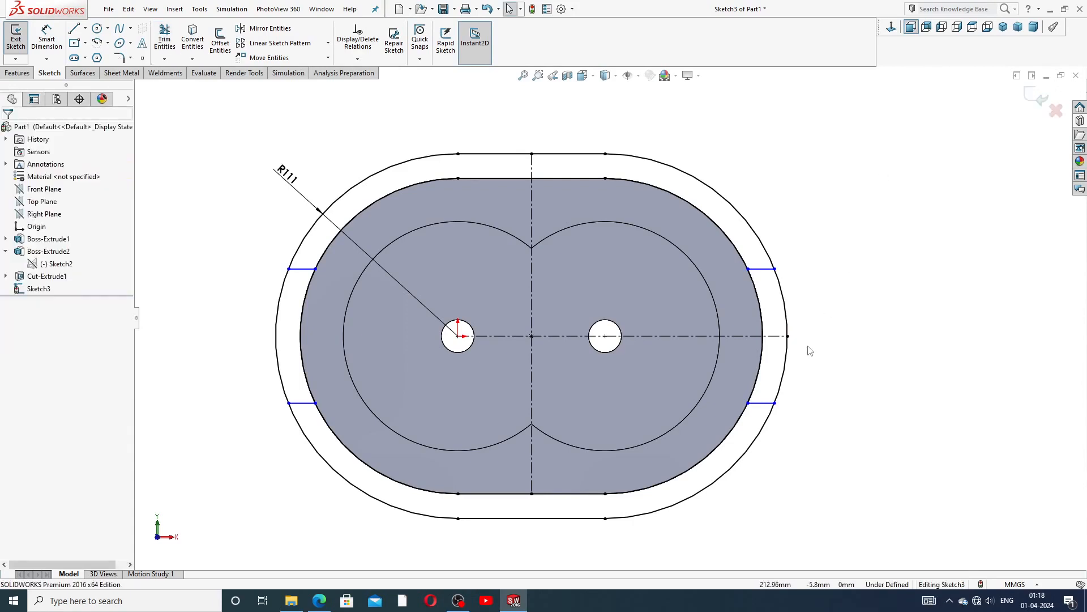
# Step: Dimension the upper and lower short lines on the right lobe at 50 mm each from the horizontal centerline
pyautogui.click(49, 44)
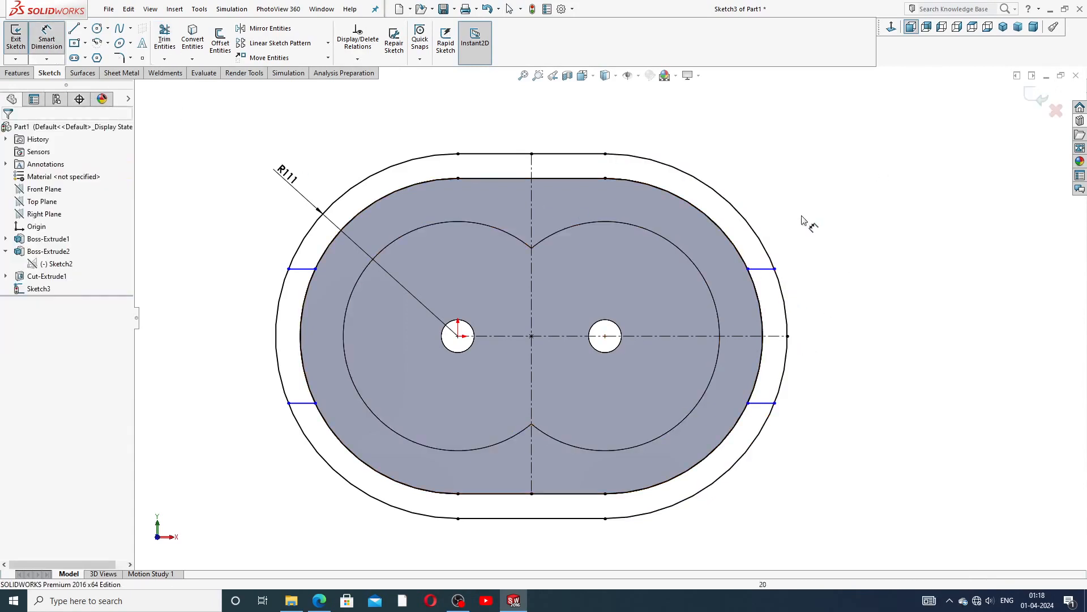
pyautogui.click(771, 273)
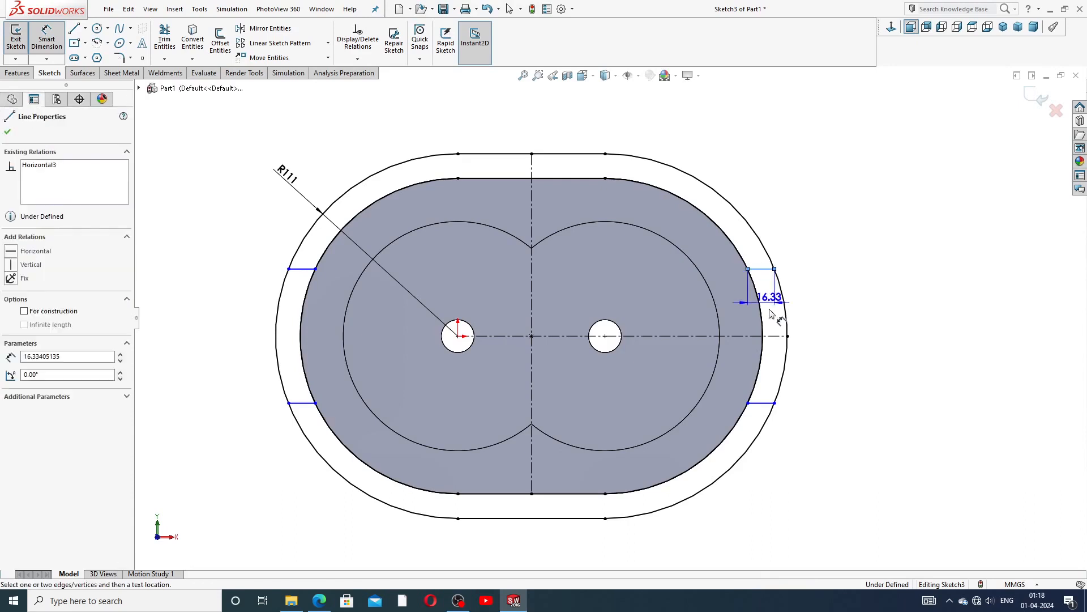
pyautogui.click(770, 336)
pyautogui.click(808, 307)
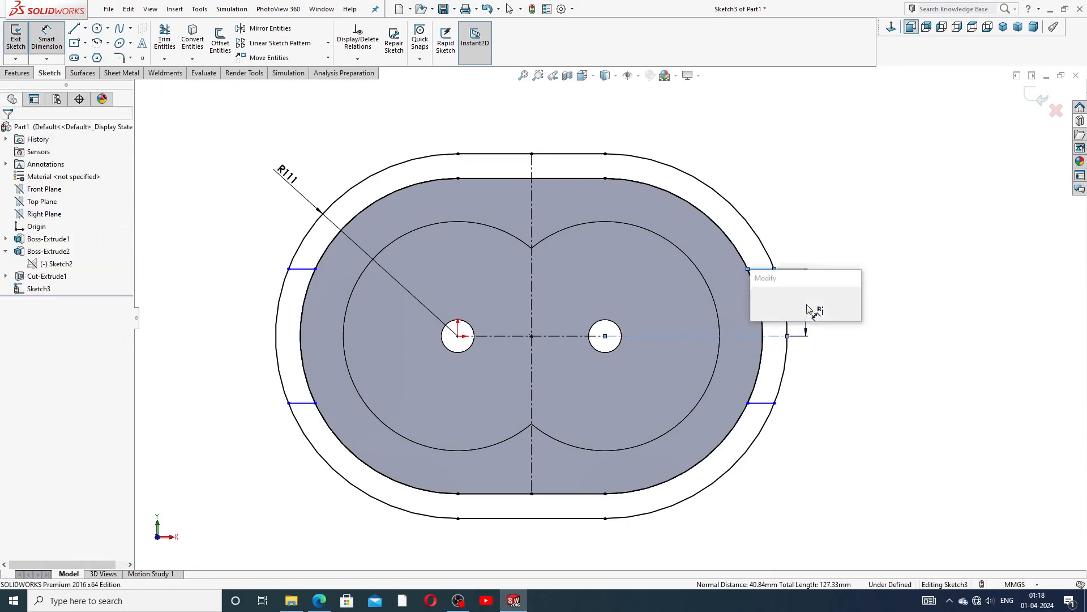
pyautogui.press('Return')
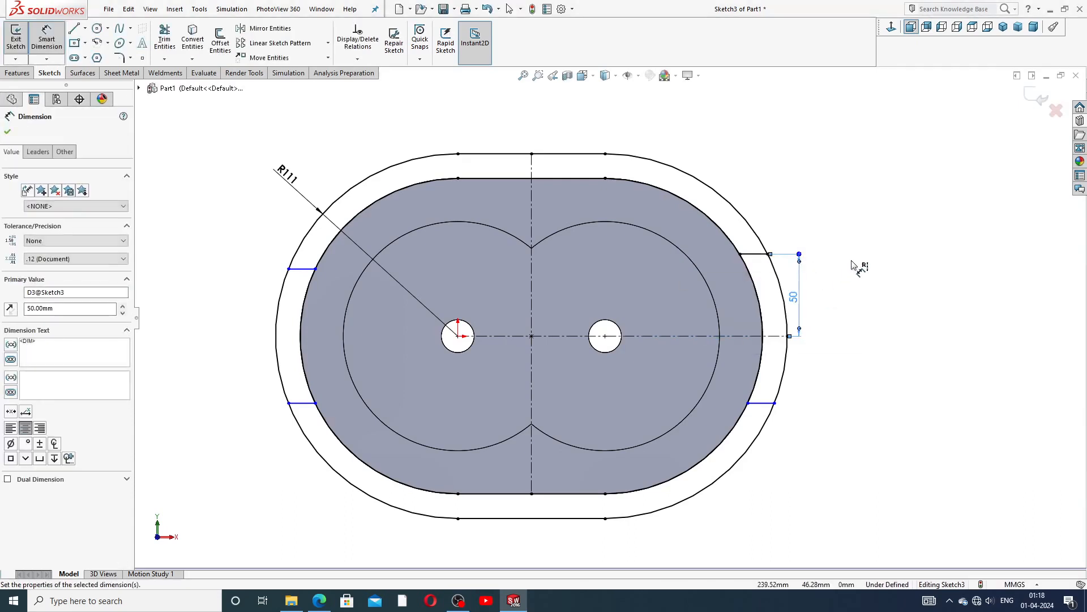
pyautogui.click(776, 338)
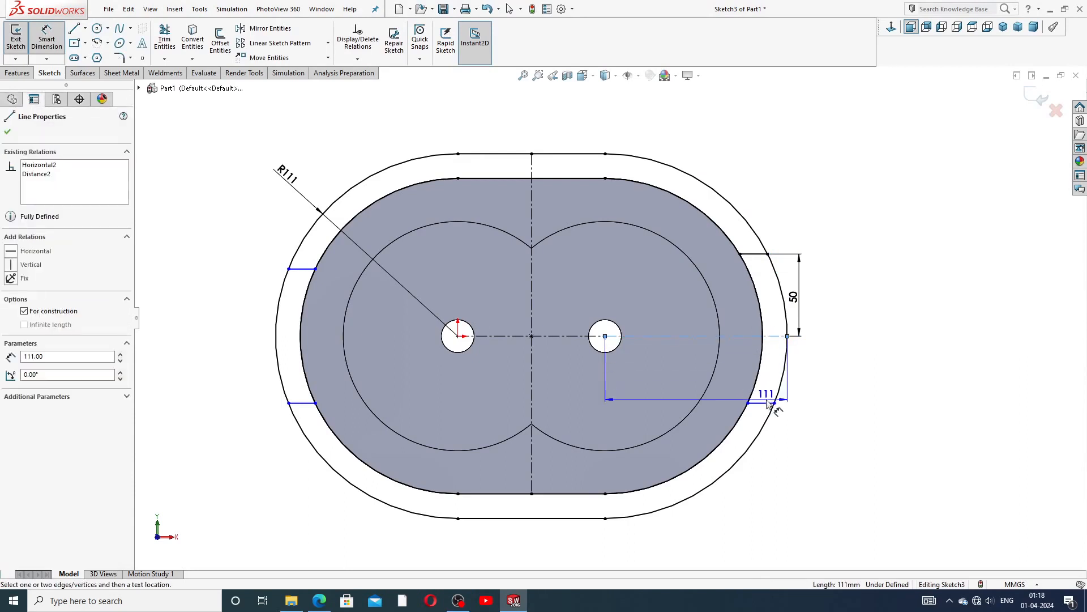
pyautogui.click(770, 404)
pyautogui.click(809, 391)
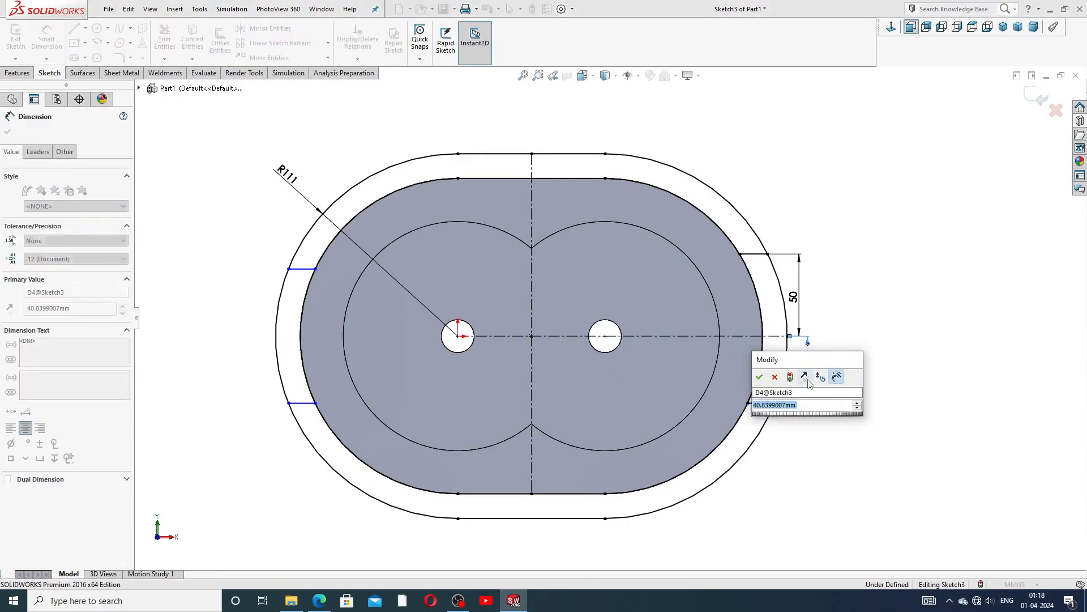
pyautogui.write('50')
pyautogui.press('Return')
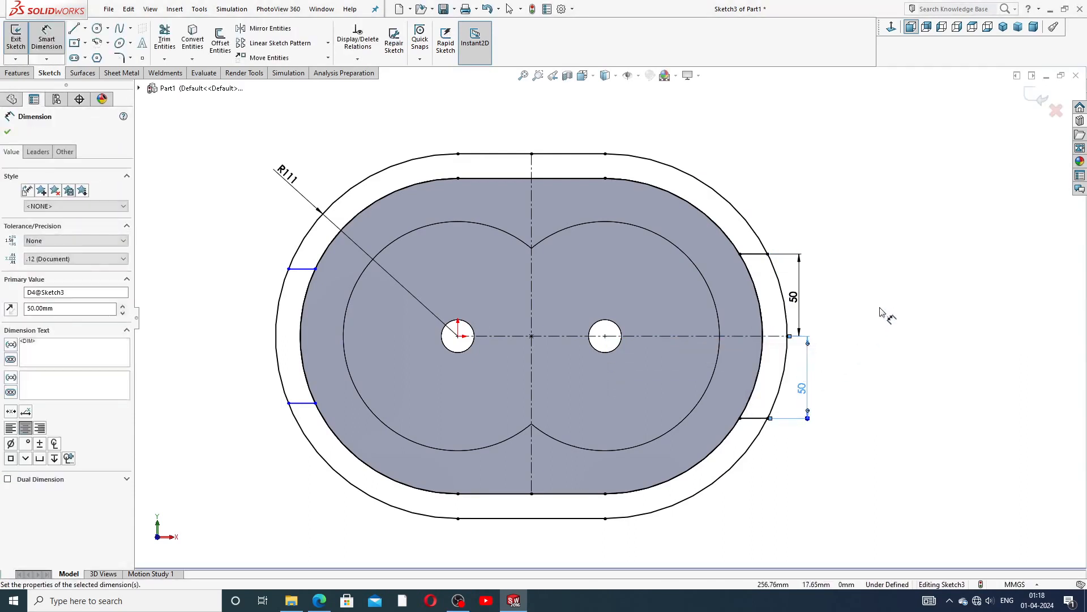
# Step: Dimension the upper and lower short lines on the left lobe at 50 mm each from the slot's horizontal axis
pyautogui.click(300, 269)
pyautogui.click(457, 336)
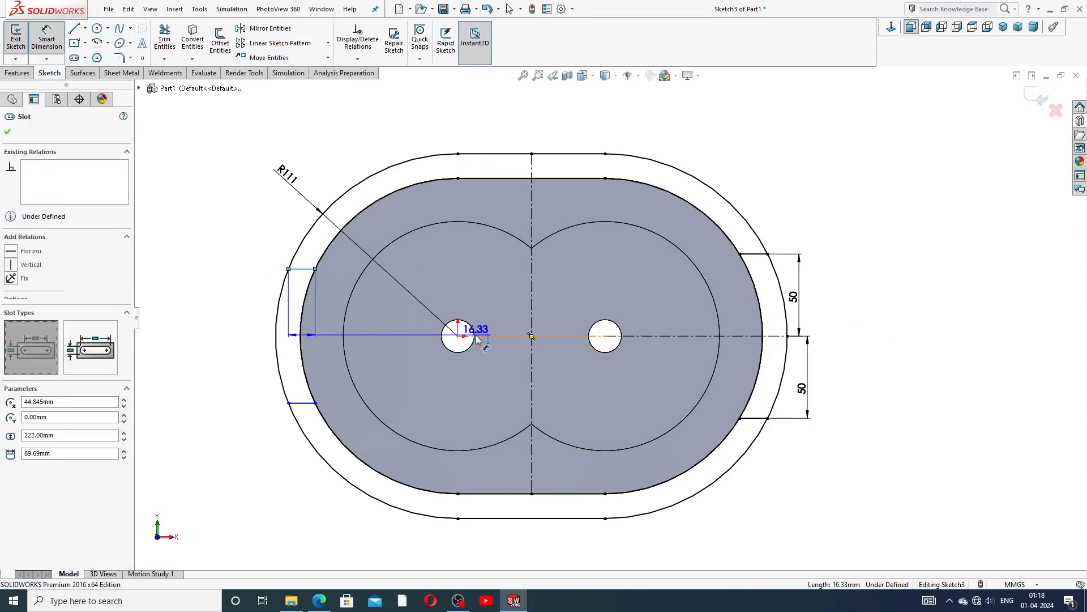
pyautogui.click(256, 320)
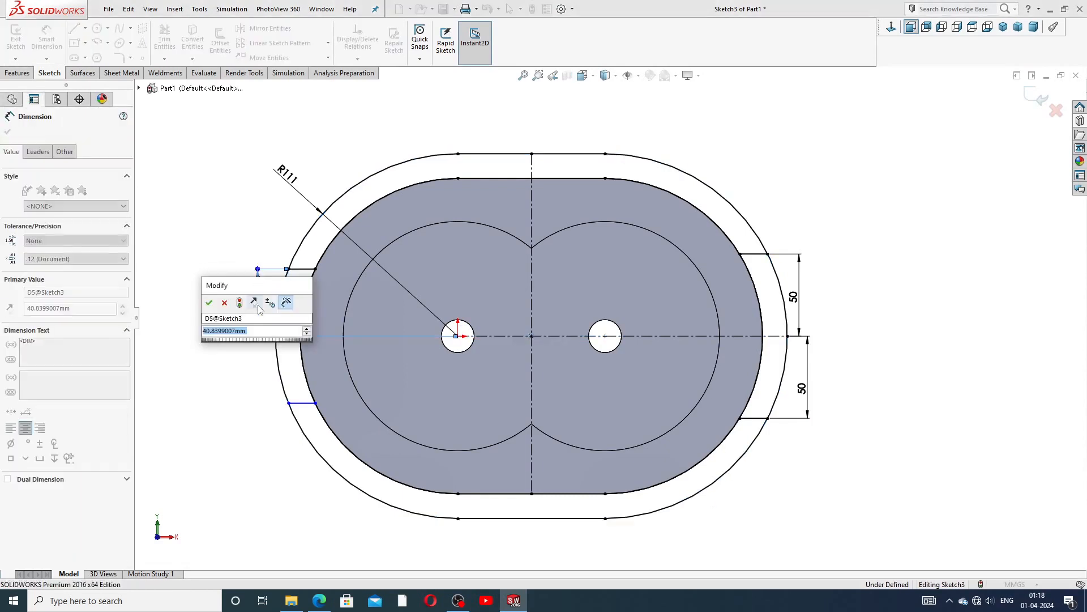
pyautogui.write('50')
pyautogui.press('Return')
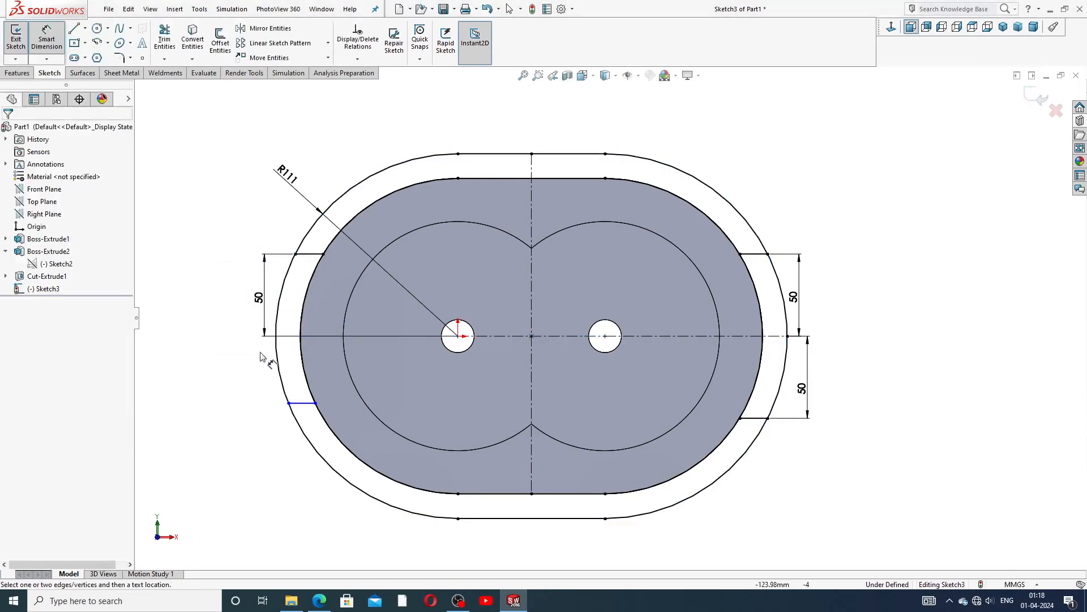
pyautogui.click(487, 336)
pyautogui.click(315, 403)
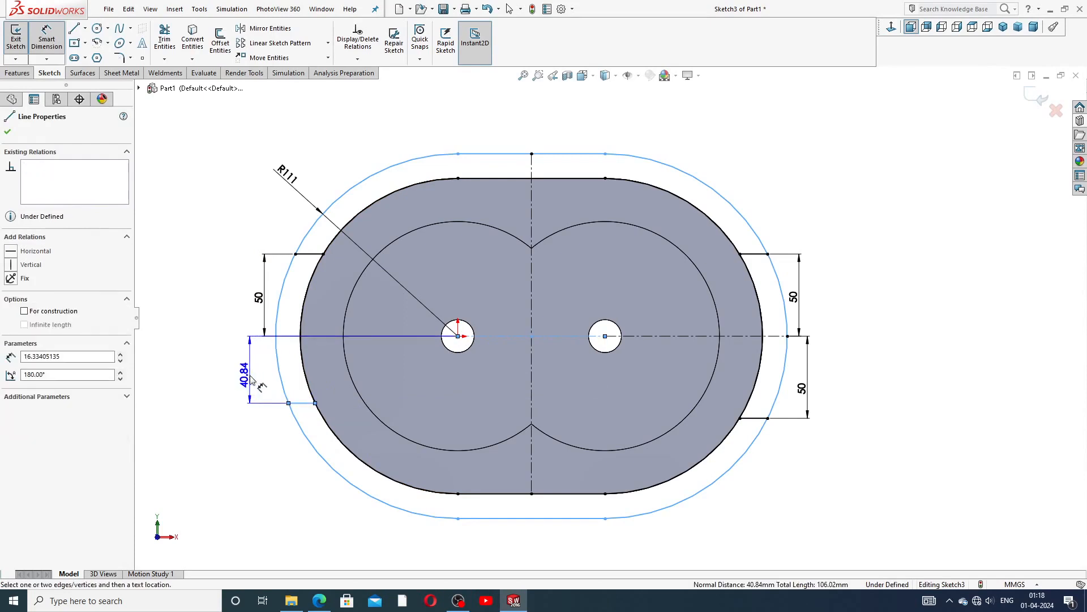
pyautogui.click(251, 377)
pyautogui.write('50')
pyautogui.press('Return')
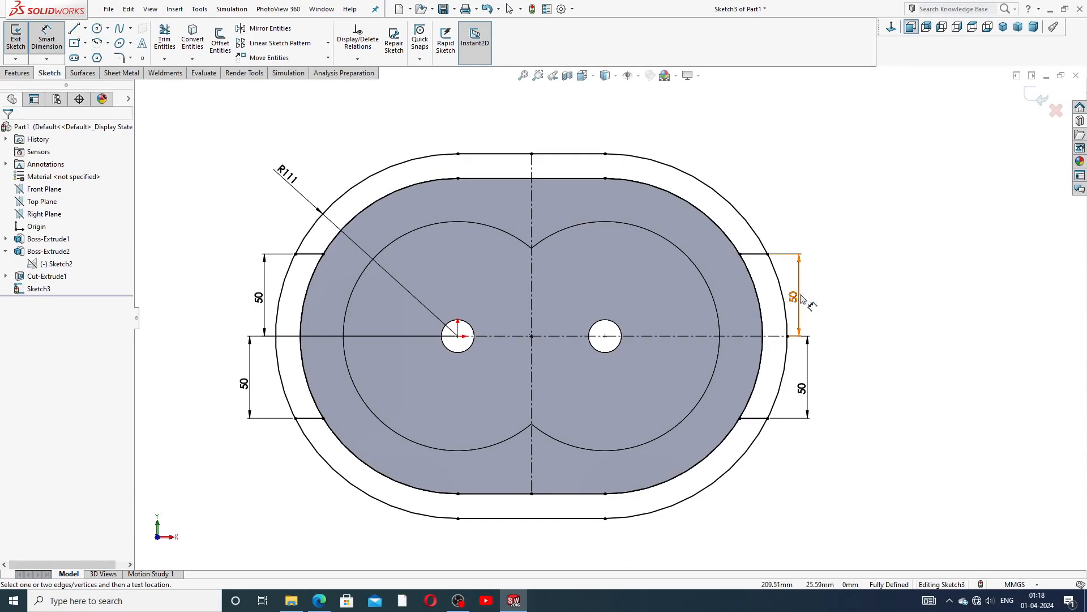
# Step: Move the two upper 50 mm dimensions outward to line up with the lower ones
pyautogui.moveTo(794, 297); pyautogui.dragTo(803, 297)
pyautogui.moveTo(259, 297); pyautogui.dragTo(249, 296)
pyautogui.rightClick(811, 134)
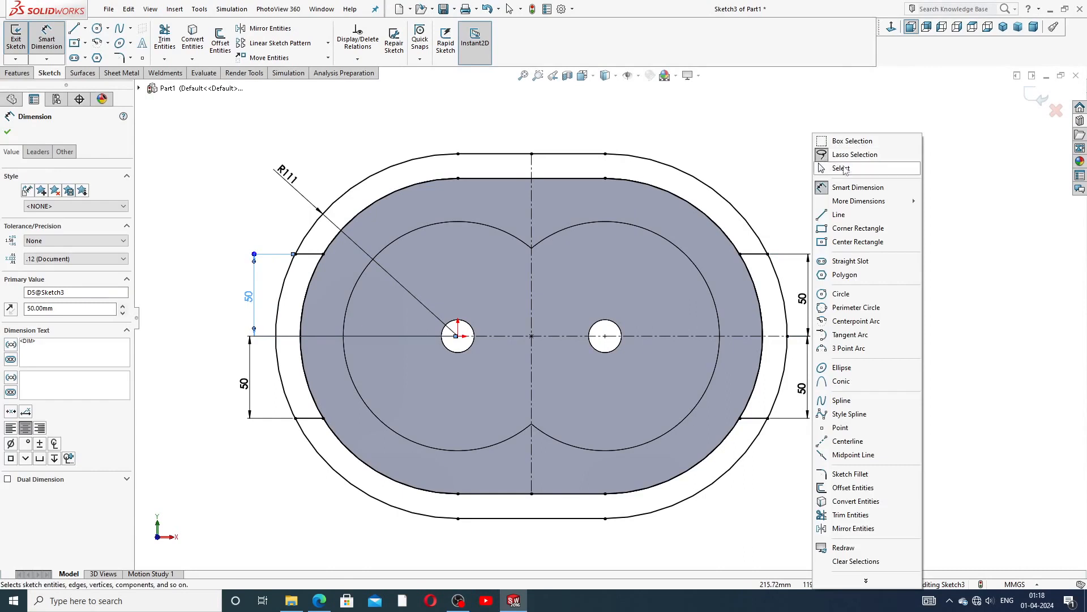
pyautogui.click(837, 168)
# Step: Trim away the outer slot's bottom line and both arc portions beneath the lower short lines, accepting loss of the slot entity and relation
pyautogui.click(165, 38)
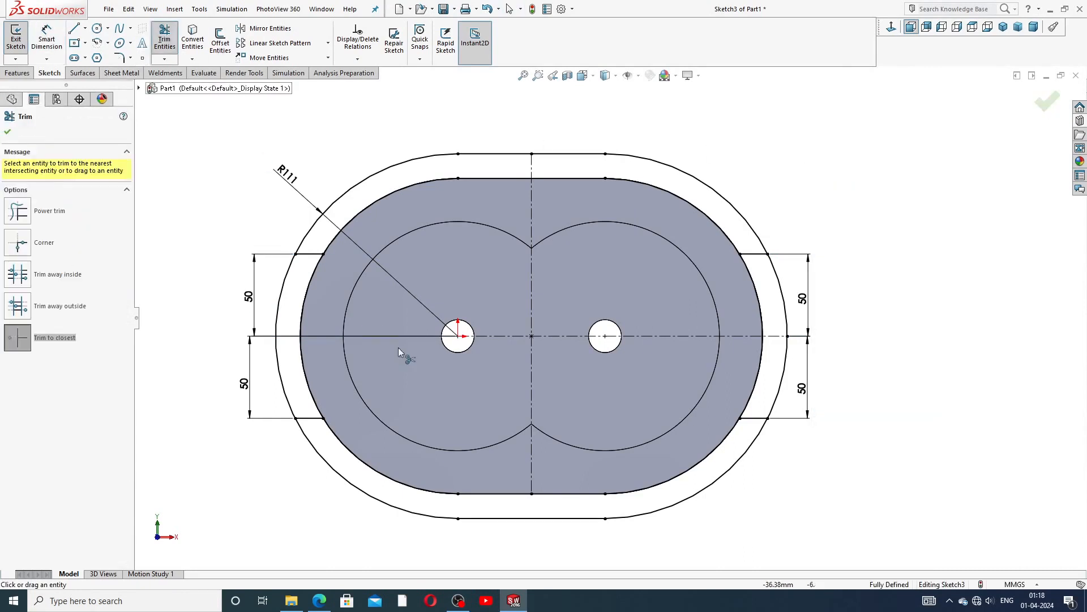
pyautogui.scroll(1, 679, 410)
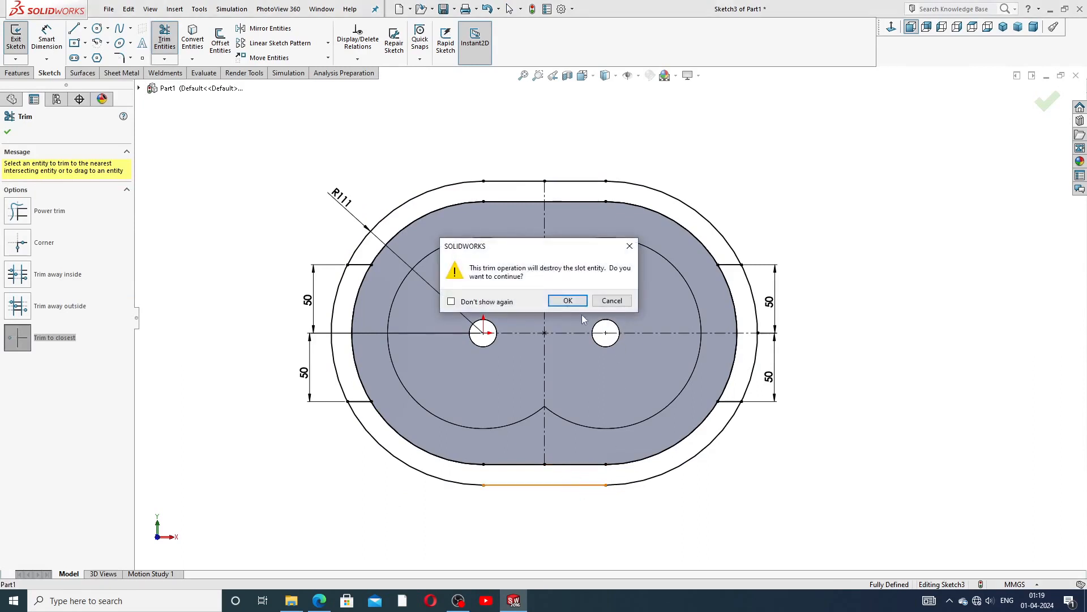
pyautogui.click(567, 300)
pyautogui.click(654, 479)
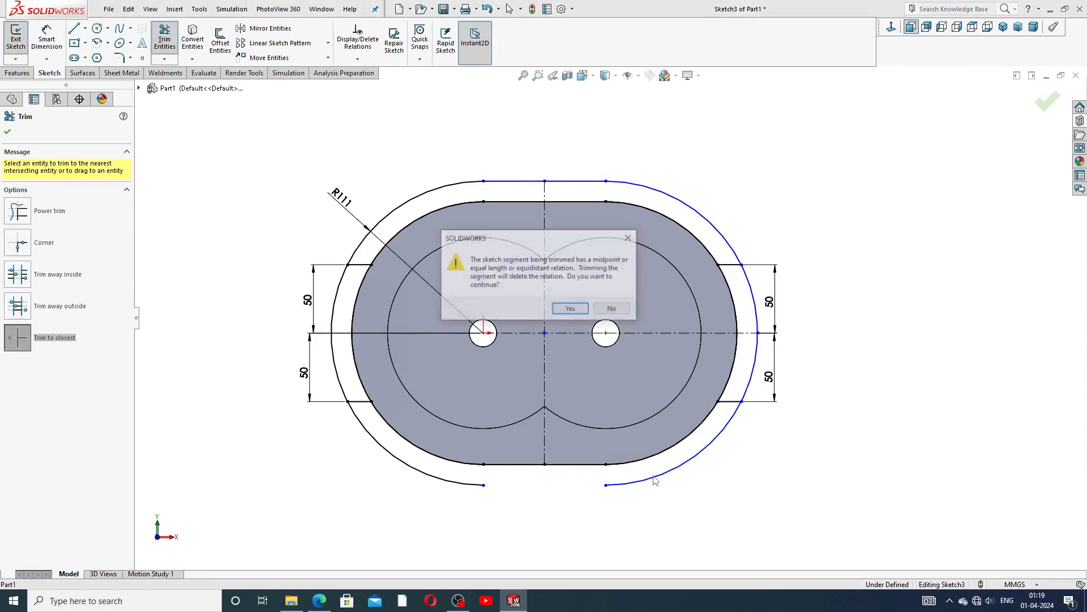
pyautogui.click(572, 308)
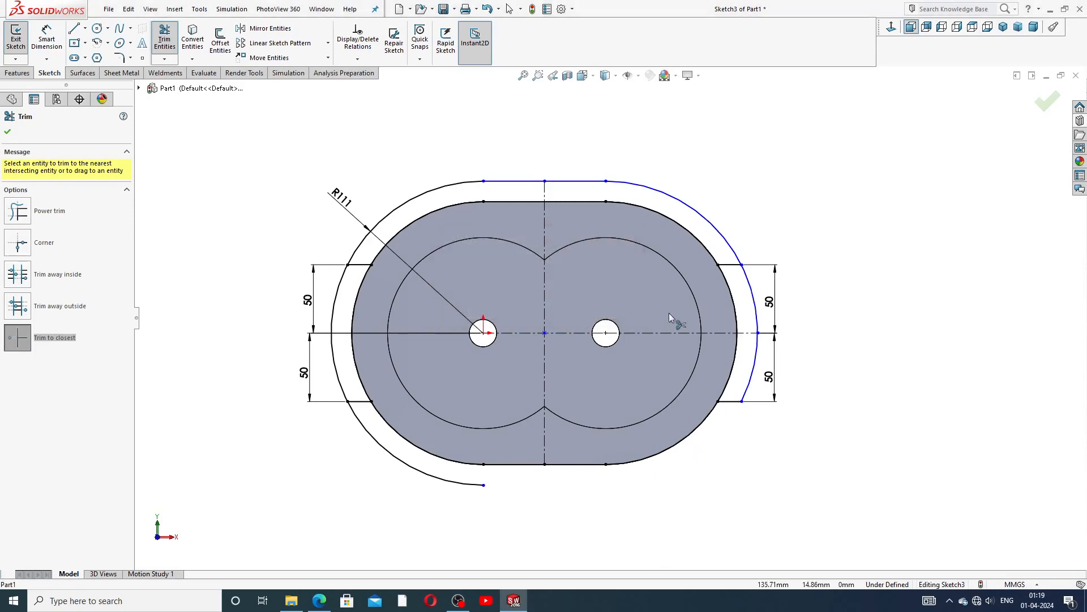
pyautogui.click(451, 483)
pyautogui.rightClick(661, 160)
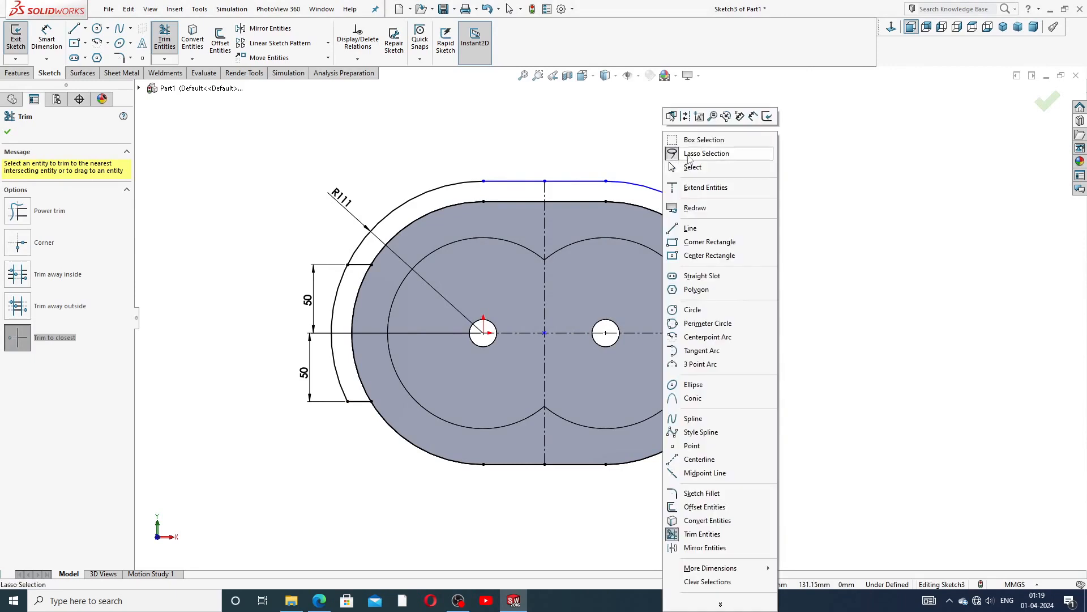
pyautogui.click(702, 168)
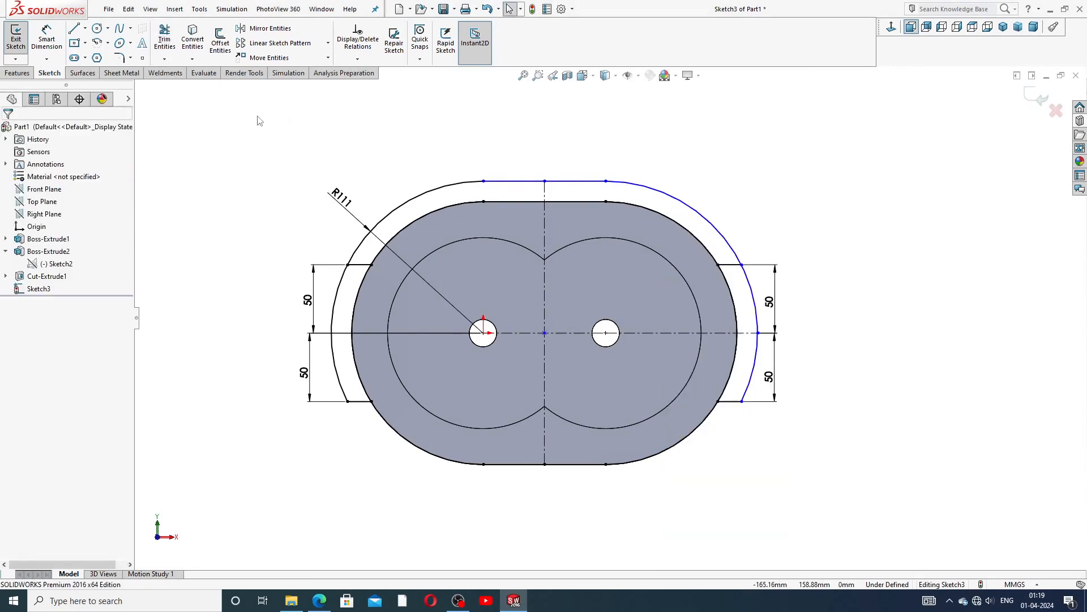
# Step: Draw two 15 mm vertical lines joining the outer and inner outlines at both ends of their upper straight edges
pyautogui.click(75, 29)
pyautogui.click(483, 181)
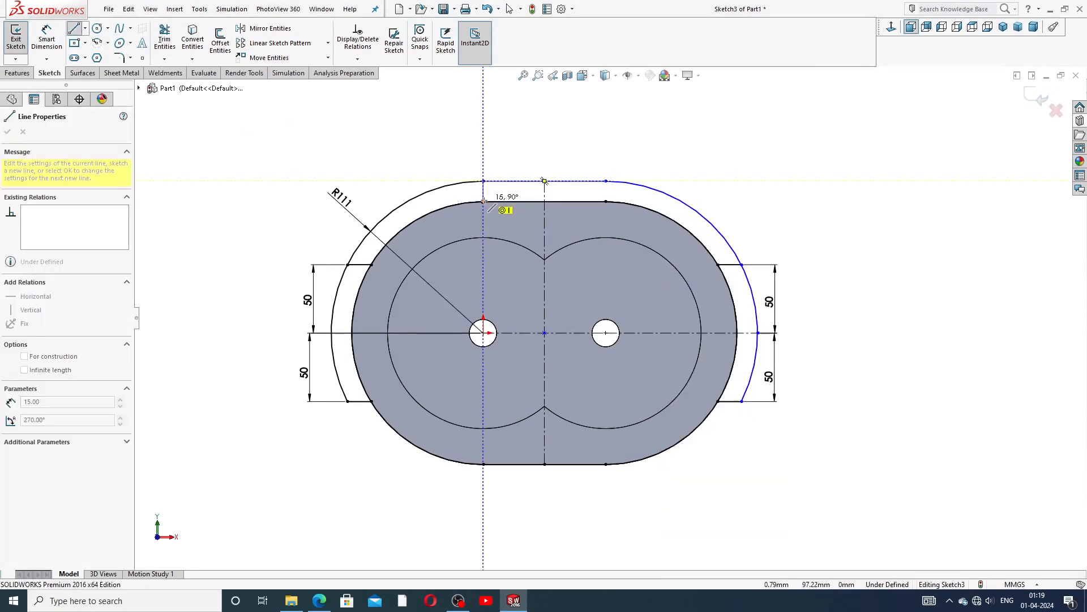
pyautogui.click(483, 201)
pyautogui.click(606, 182)
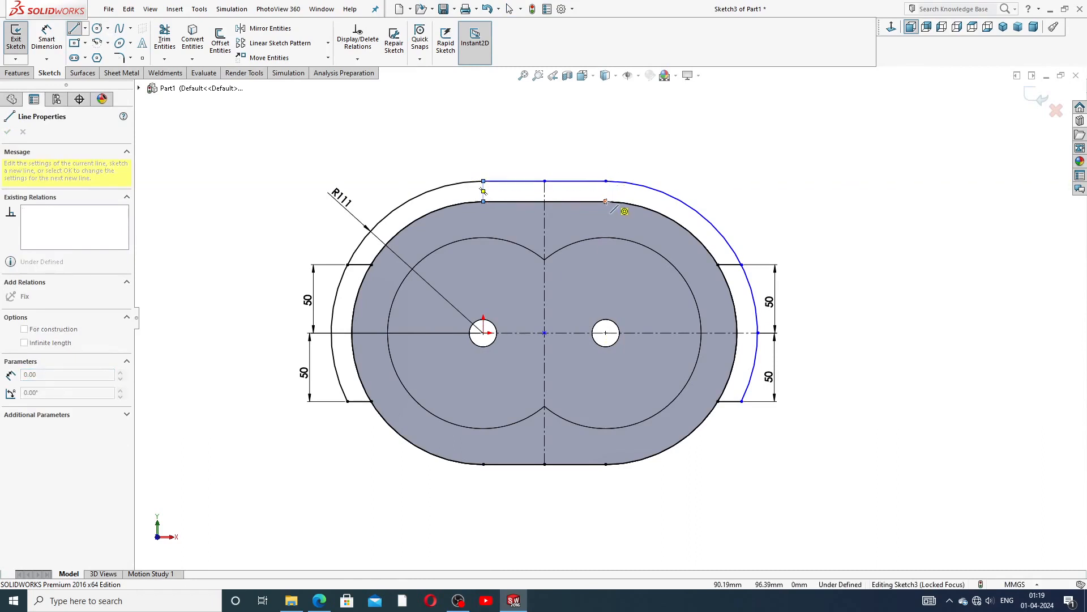
pyautogui.click(606, 201)
pyautogui.rightClick(658, 168)
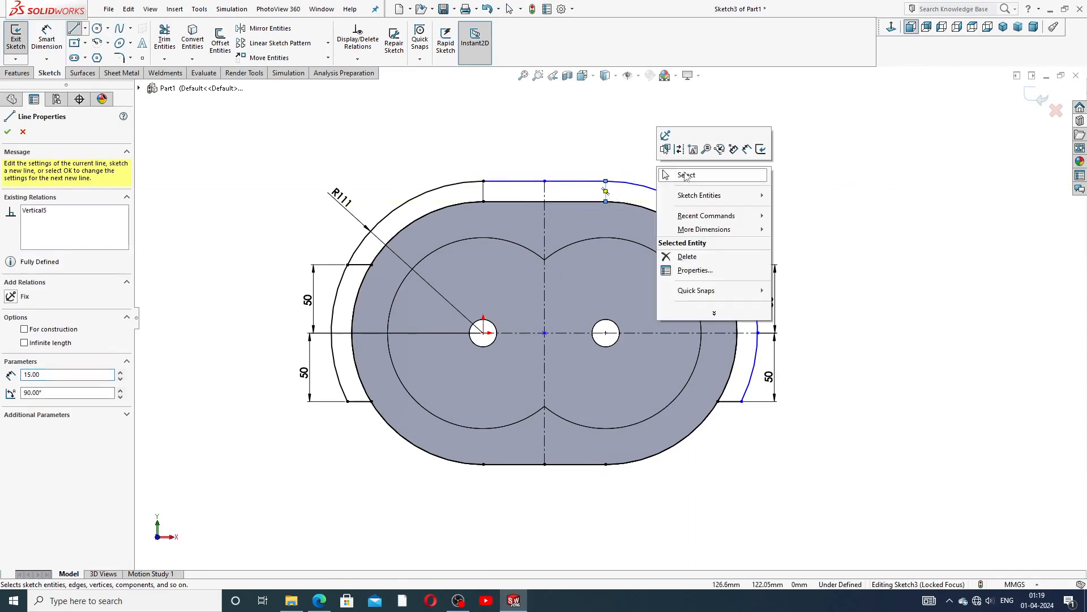
pyautogui.click(687, 176)
pyautogui.click(47, 39)
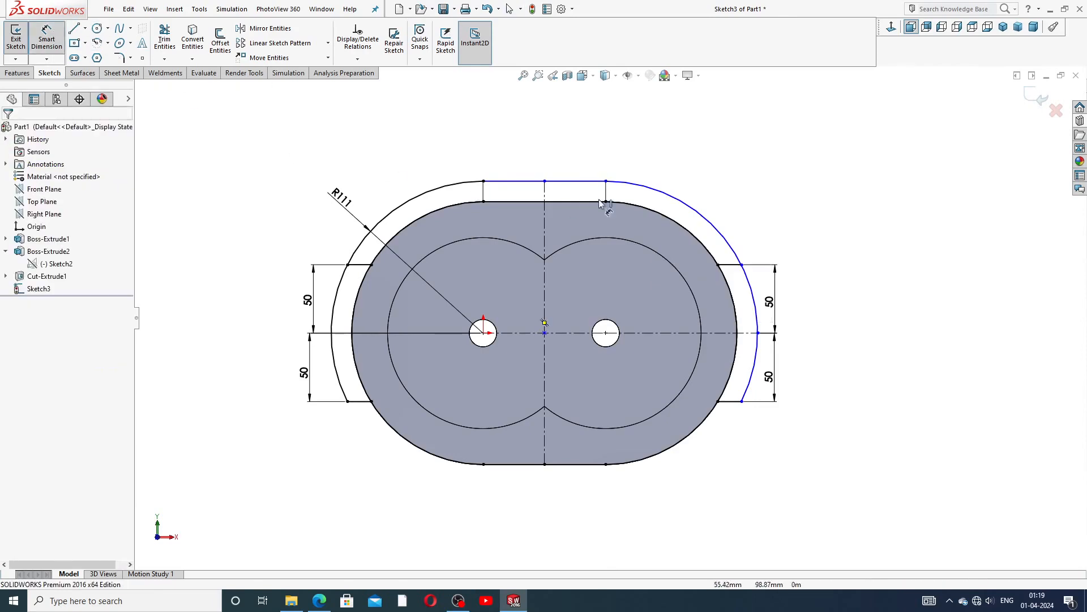
pyautogui.click(703, 218)
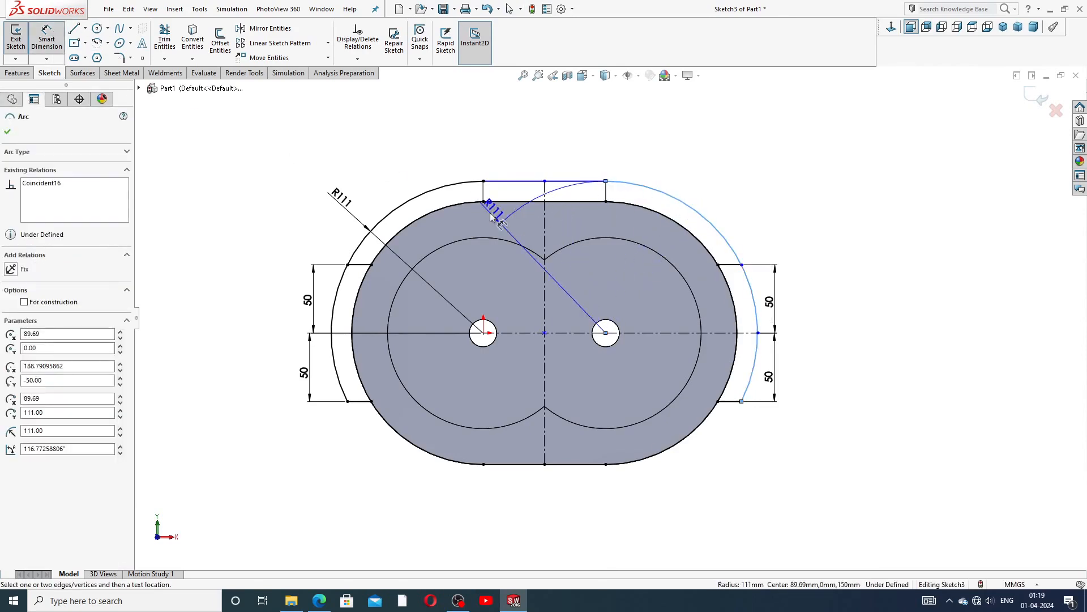
pyautogui.press('Escape')
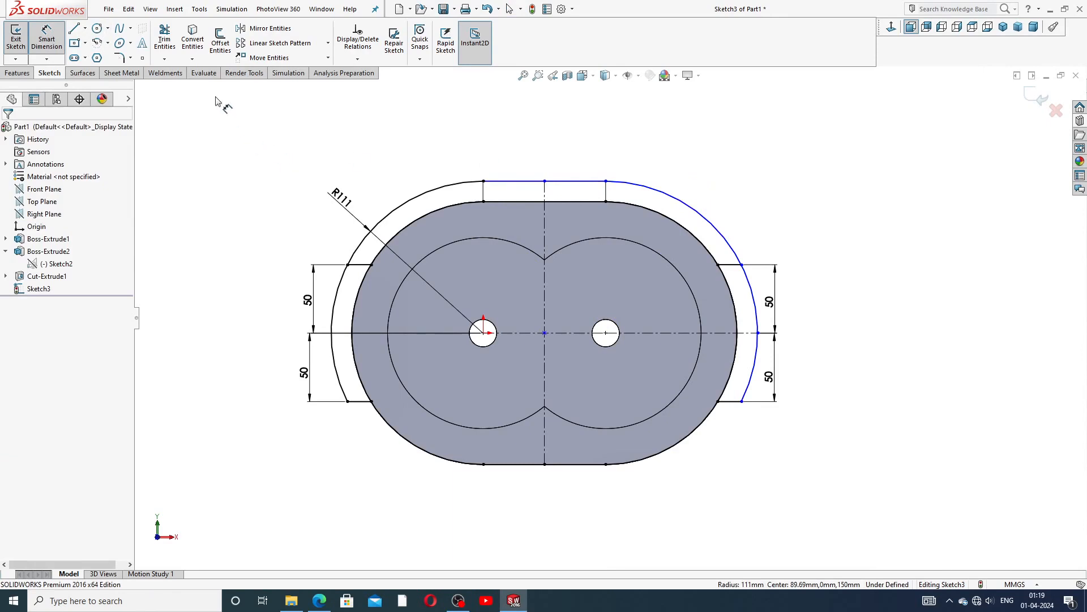
# Step: Trim away the outer outline's two upper arc portions between the top segment and the left and right side segments
pyautogui.click(164, 40)
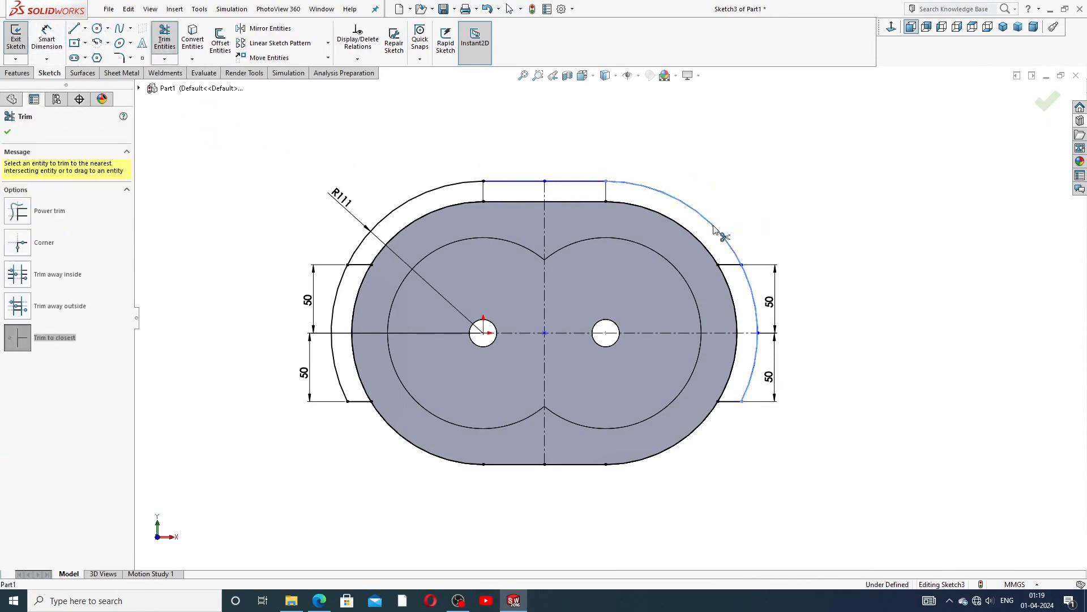
pyautogui.click(696, 216)
pyautogui.click(437, 191)
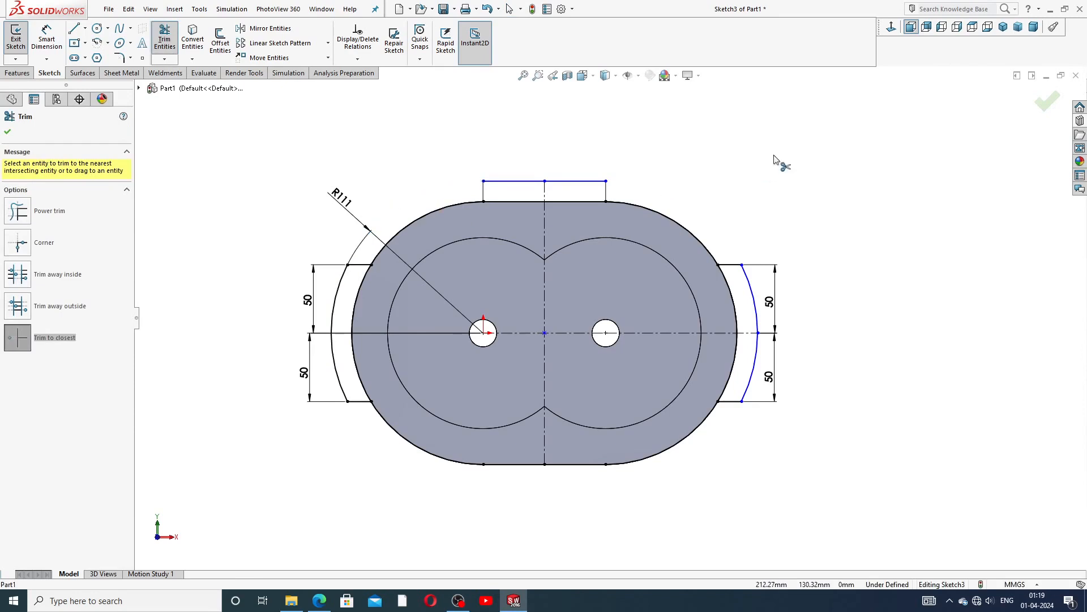
pyautogui.rightClick(774, 163)
pyautogui.click(818, 173)
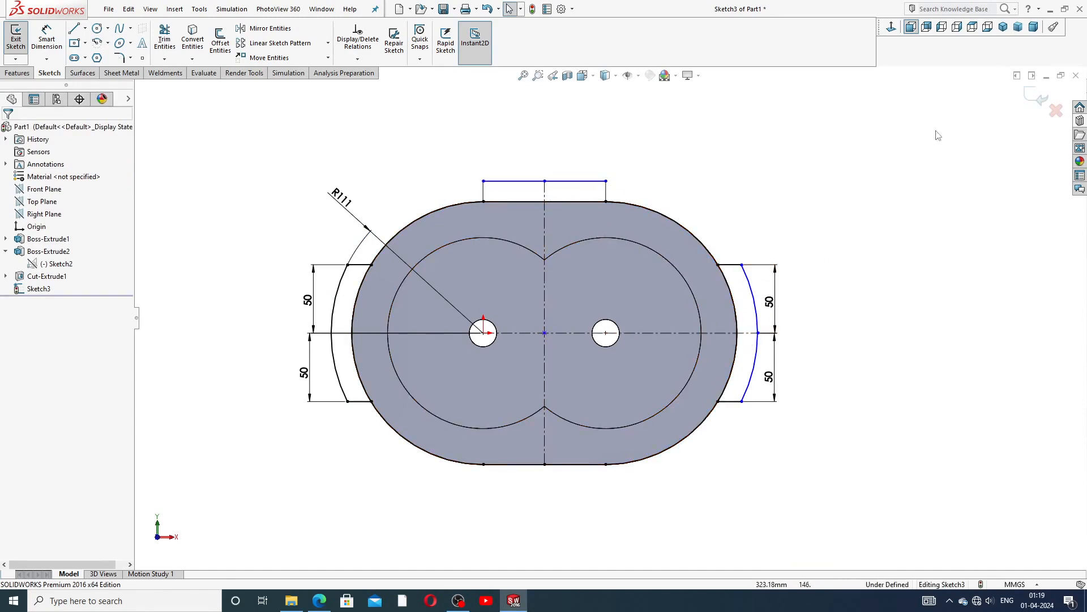
# Step: Extrude the top, left and right flange regions Through All in the reversed direction along the body, merging the result
pyautogui.click(16, 74)
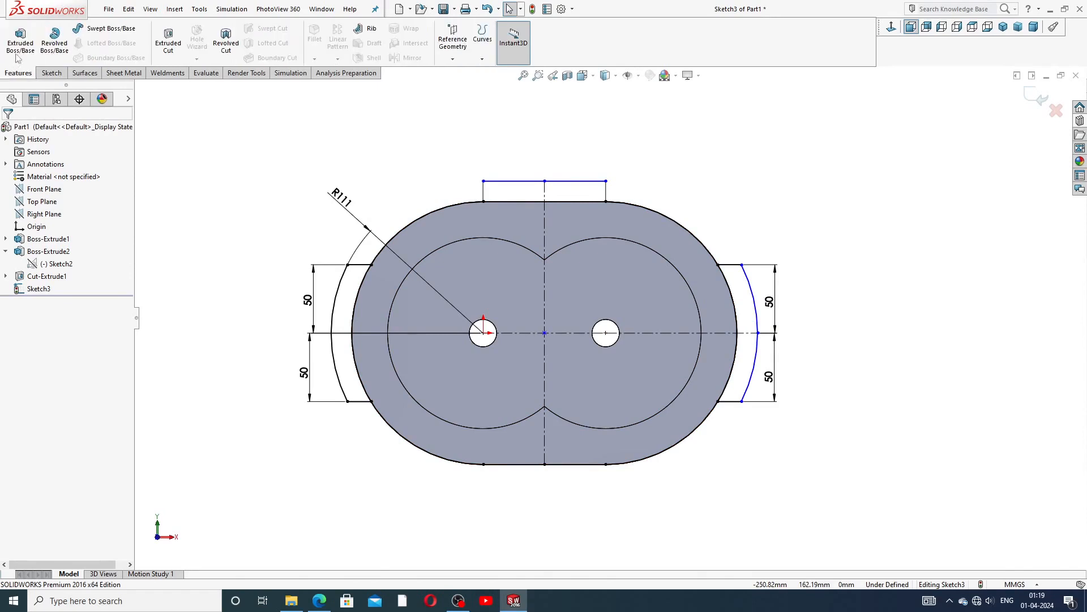
pyautogui.click(20, 40)
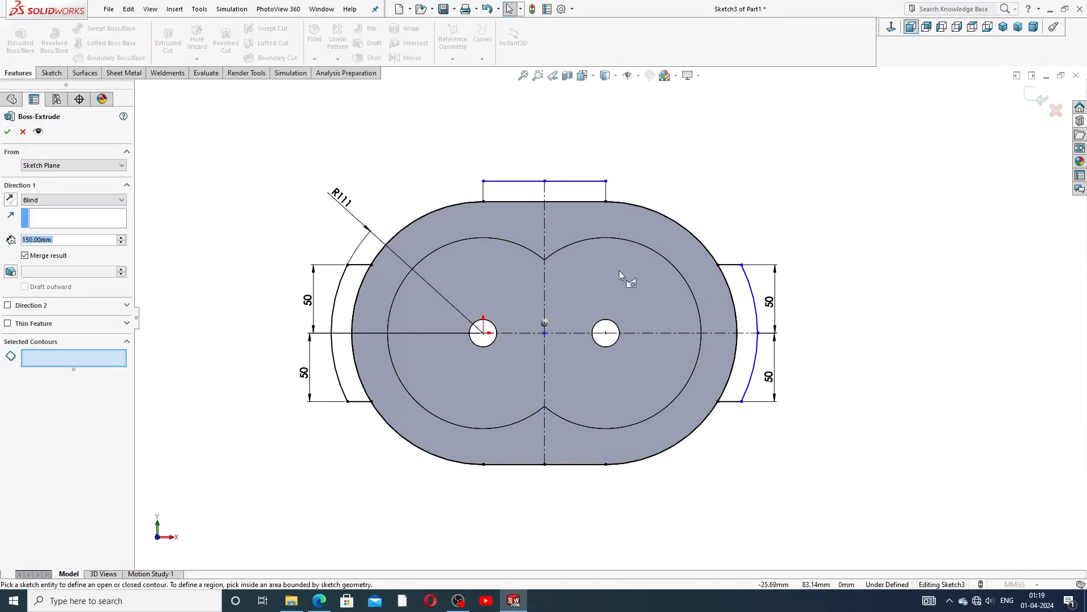
pyautogui.click(593, 189)
pyautogui.click(350, 306)
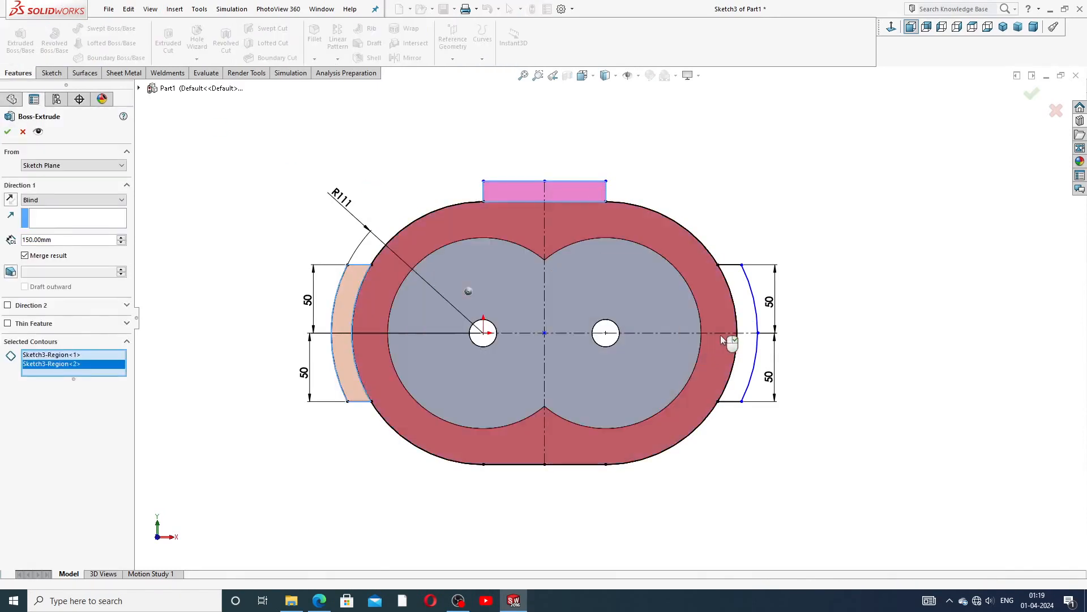
pyautogui.click(747, 317)
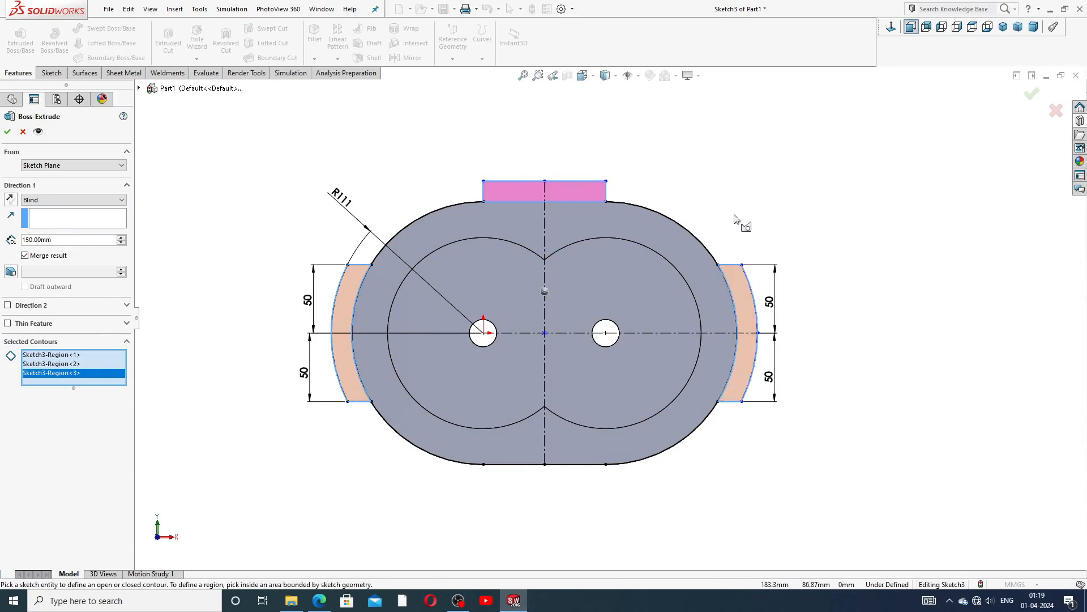
pyautogui.moveTo(735, 219); pyautogui.dragTo(691, 263, button='middle')
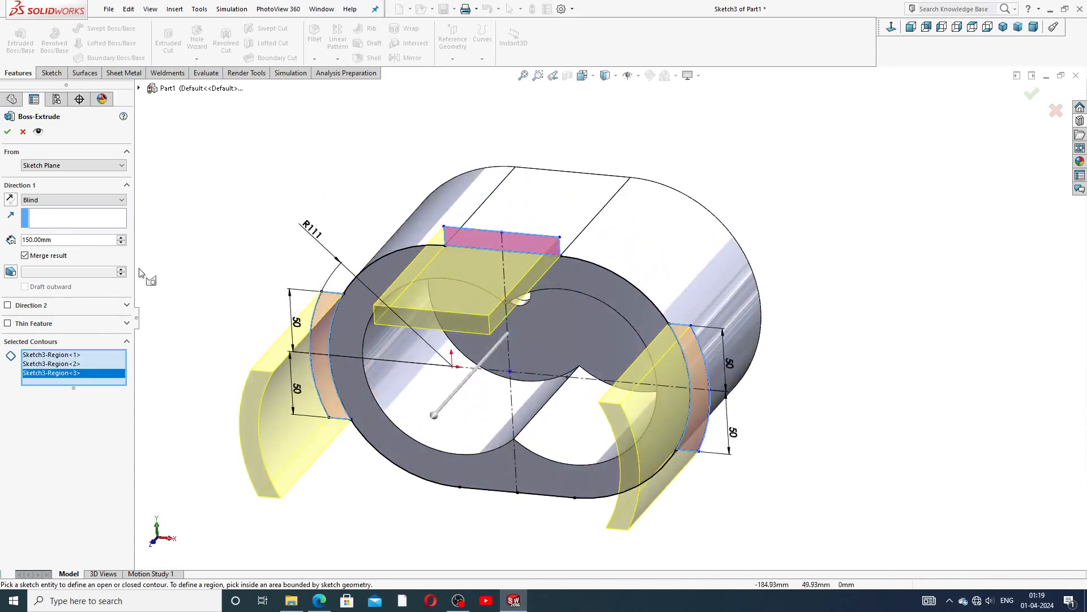
pyautogui.click(10, 200)
pyautogui.click(48, 204)
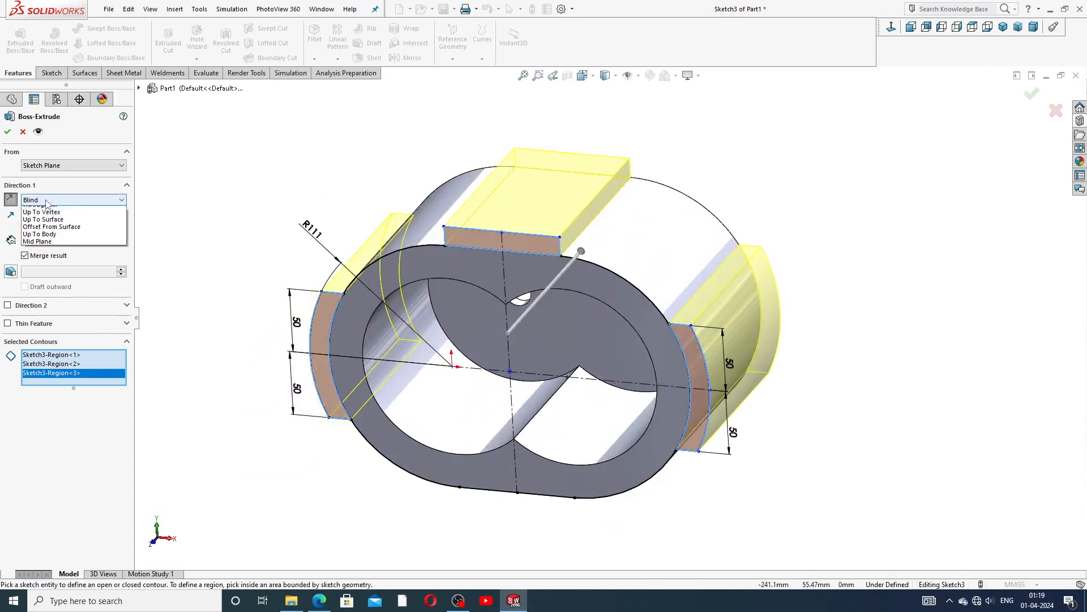
pyautogui.click(51, 220)
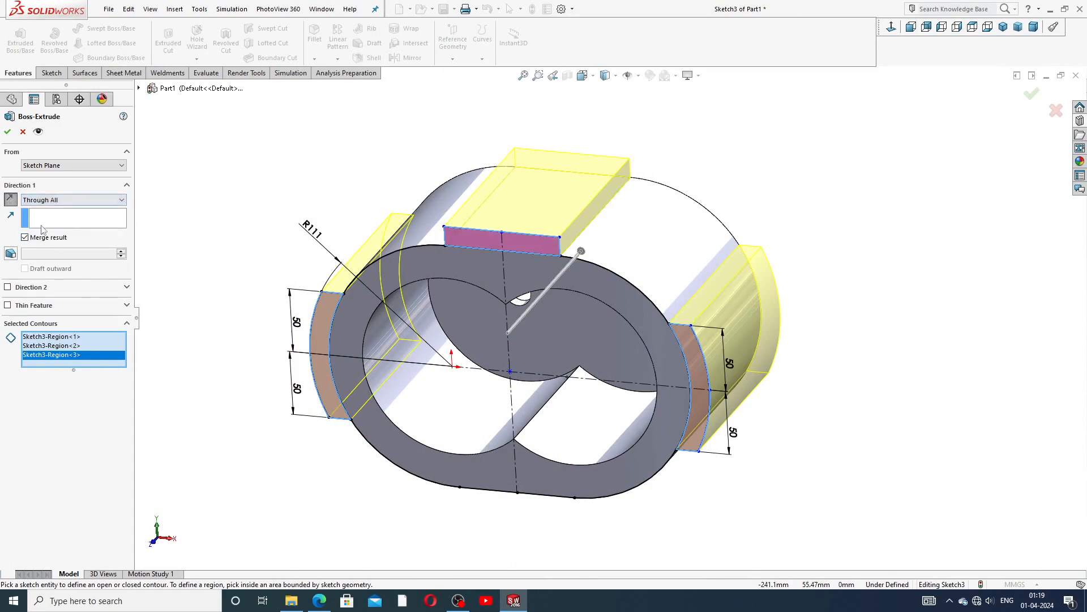
pyautogui.click(7, 132)
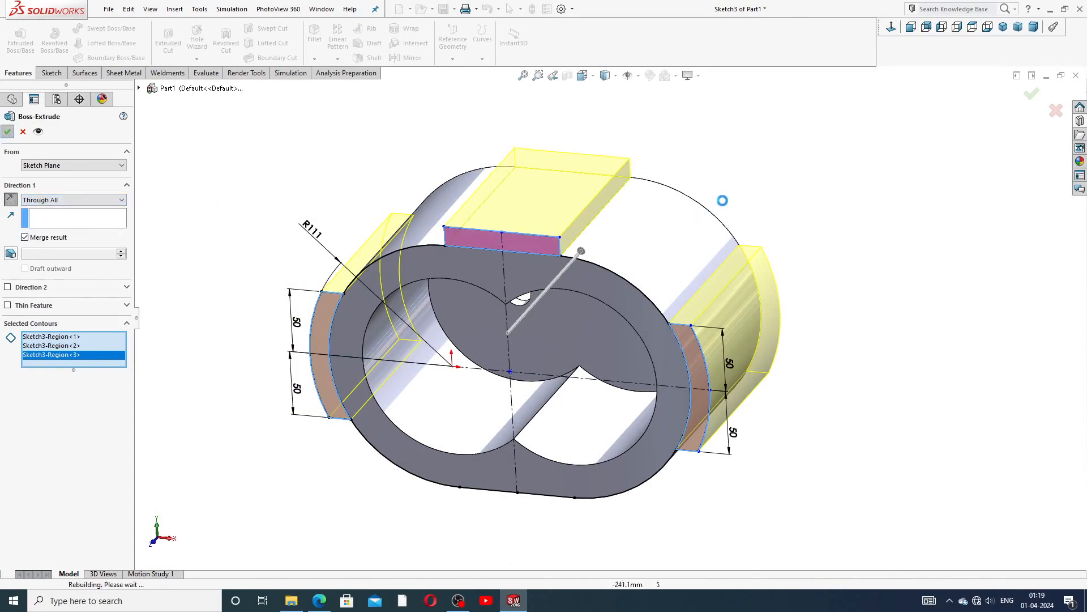
# Step: Inspect the extruded flange segments from several angles and consult the housing drawing PDF in Edge, returning to SOLIDWORKS
pyautogui.moveTo(772, 213); pyautogui.dragTo(757, 260, button='middle')
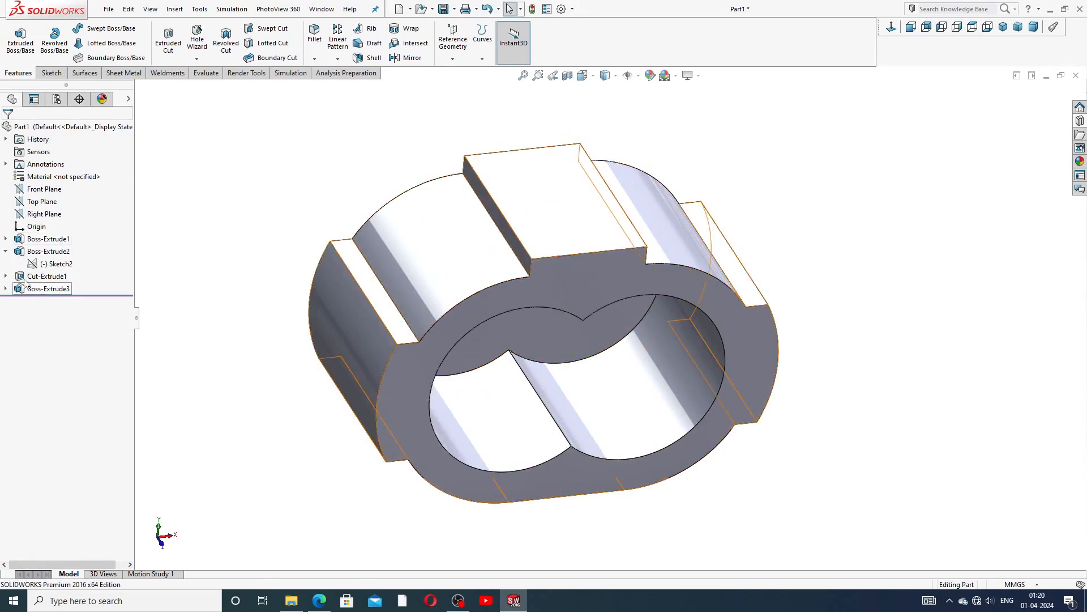
pyautogui.click(7, 251)
pyautogui.click(47, 275)
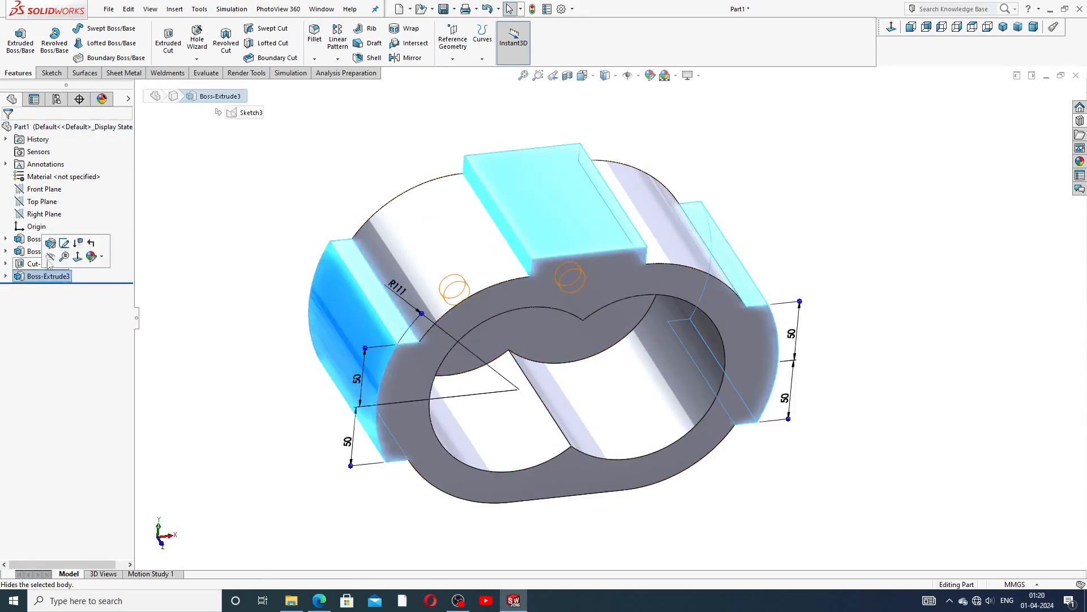
pyautogui.click(54, 253)
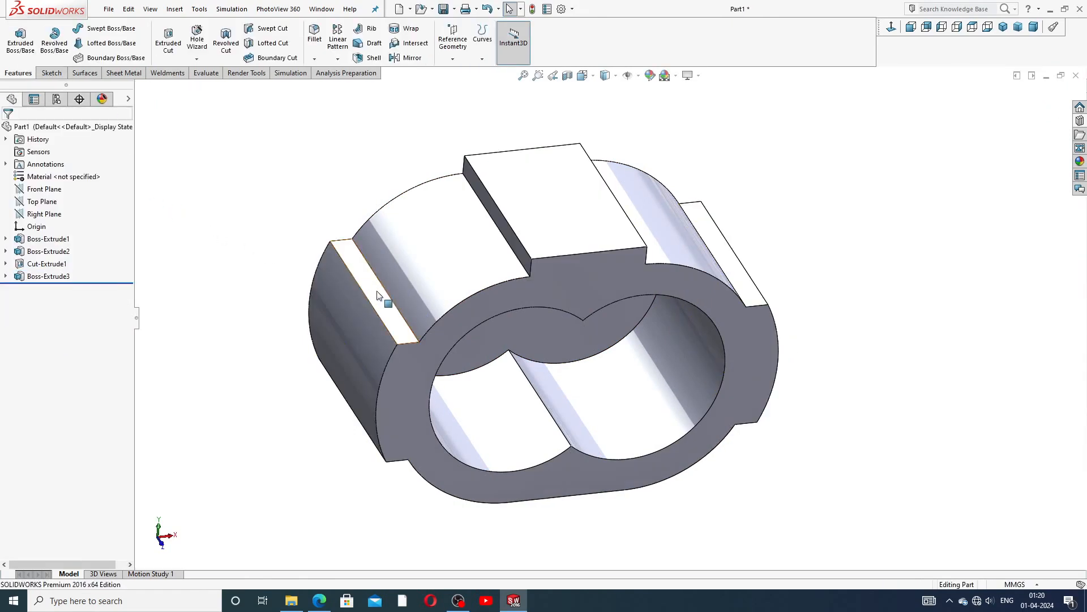
pyautogui.moveTo(381, 296)
pyautogui.mouseDown(button='middle')
pyautogui.moveTo(342, 238)
pyautogui.moveTo(392, 312)
pyautogui.mouseUp(button='middle')
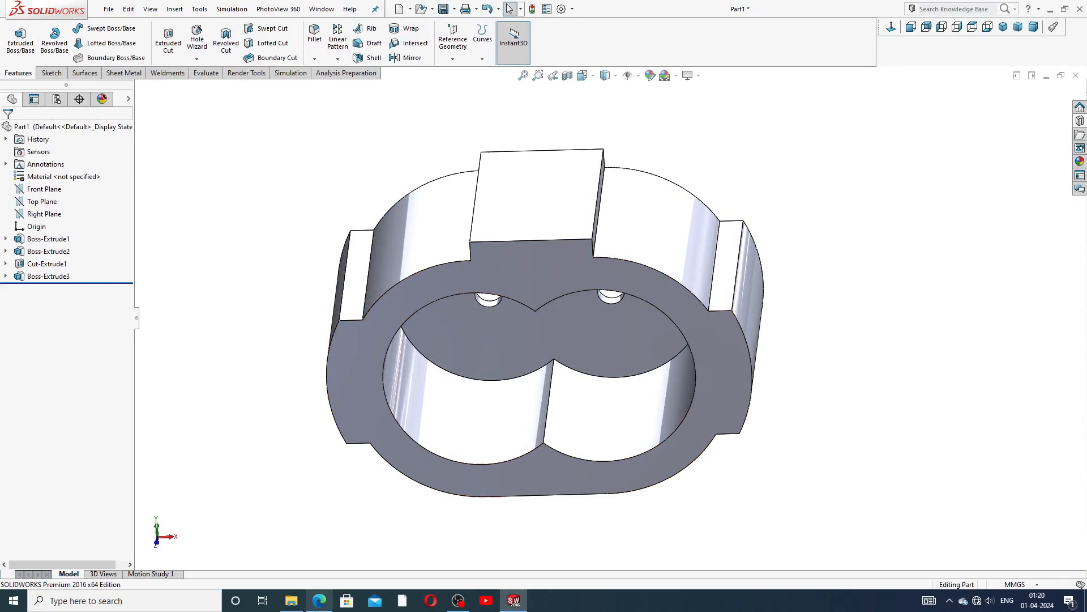
pyautogui.click(319, 602)
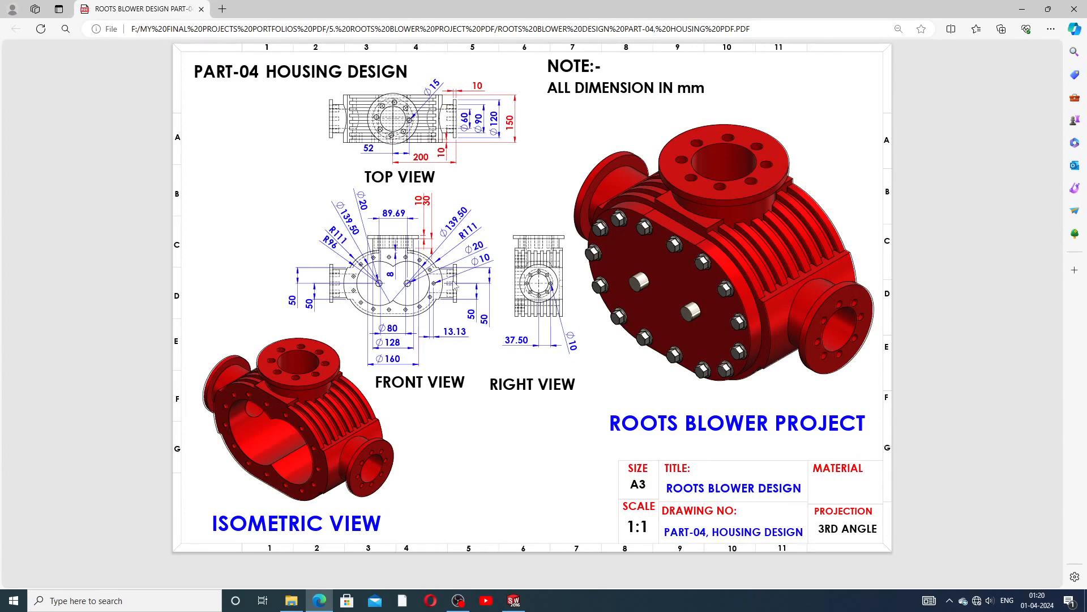
pyautogui.click(514, 600)
# Step: Start a new sketch on the housing's open end face
pyautogui.click(563, 268)
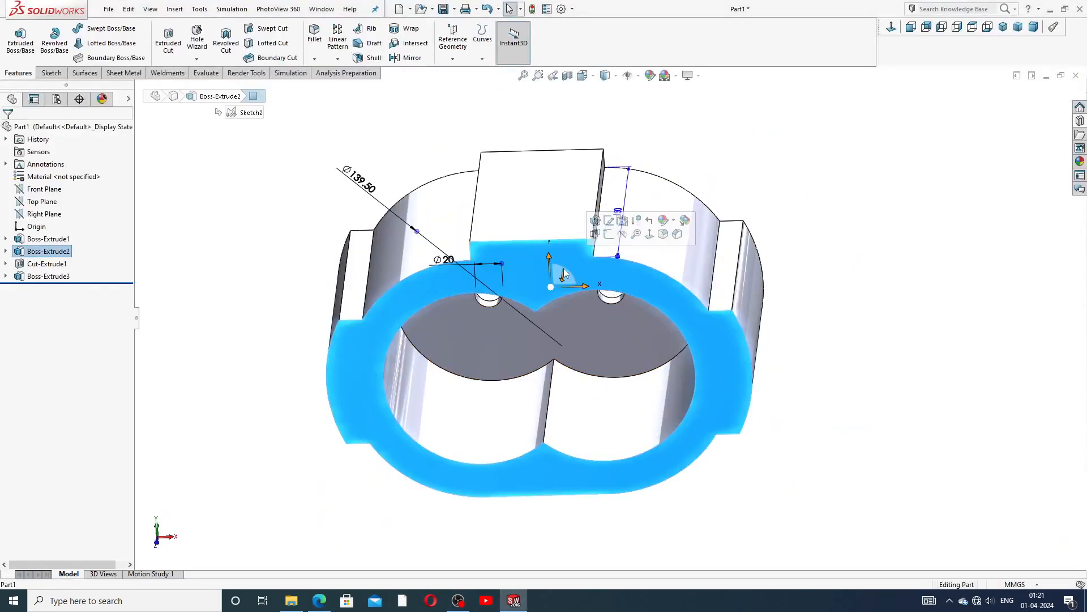
pyautogui.click(610, 235)
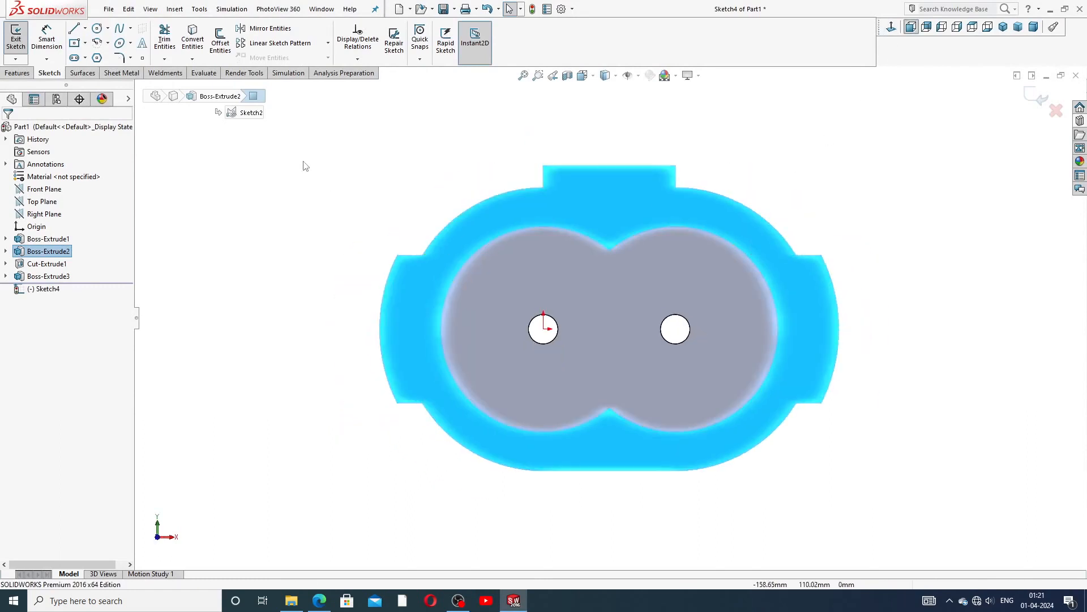
pyautogui.click(85, 28)
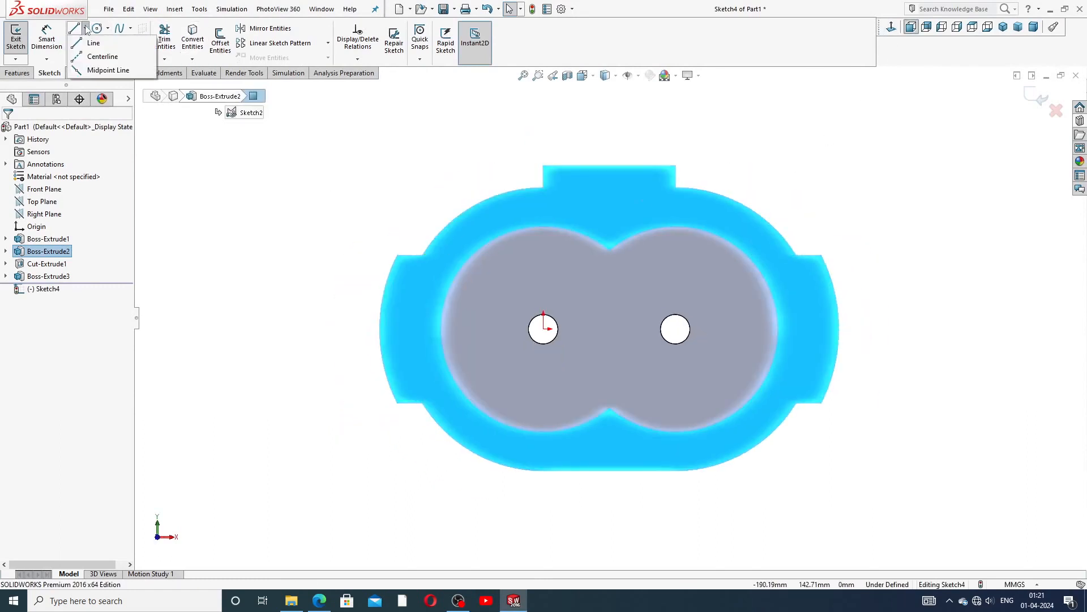
pyautogui.click(106, 56)
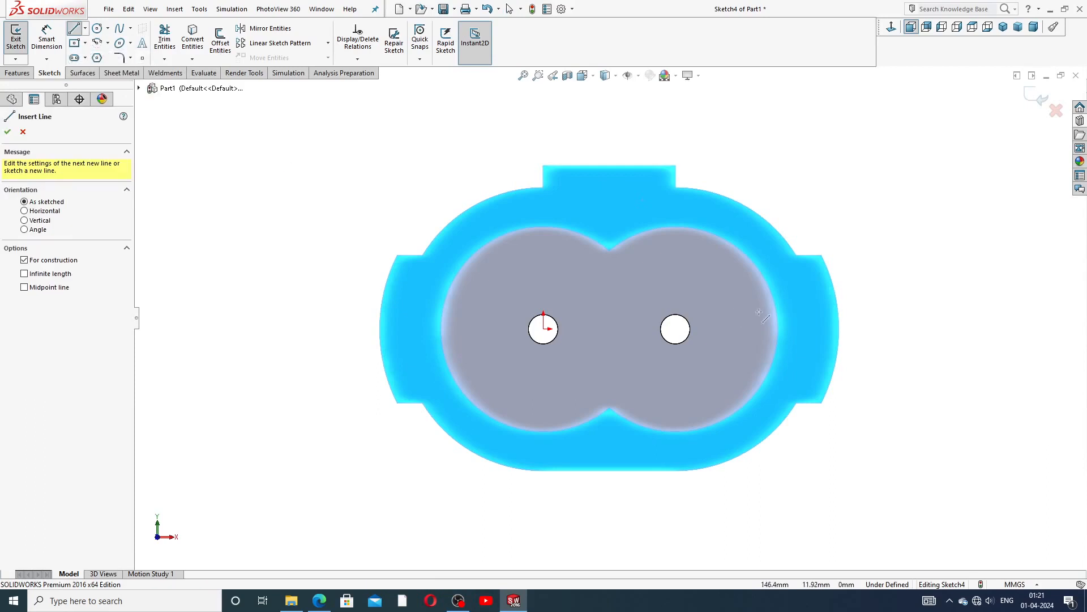
pyautogui.scroll(-2, 758, 307)
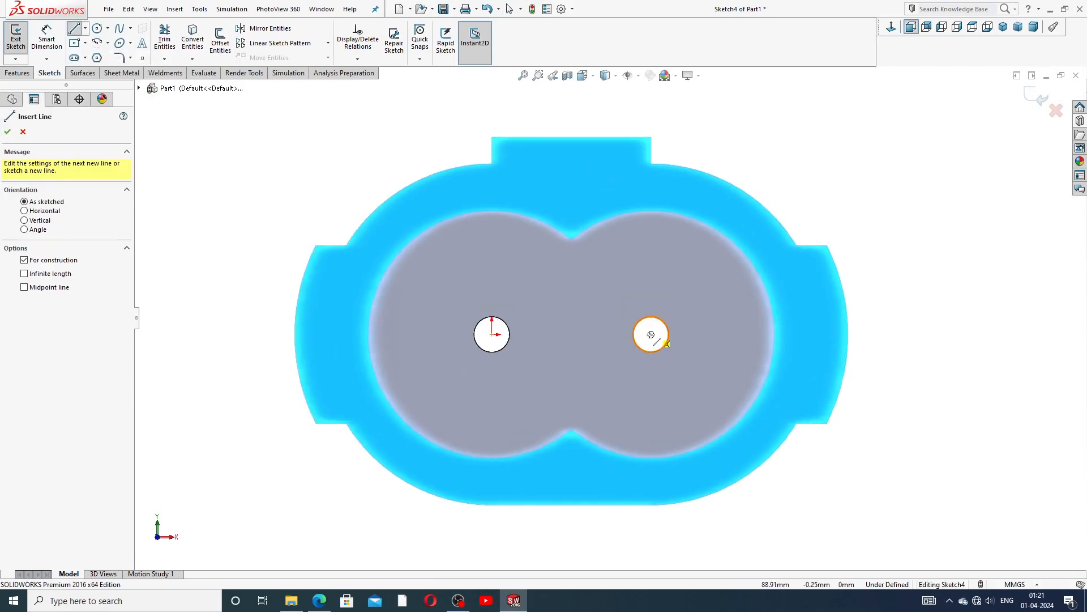
pyautogui.click(651, 334)
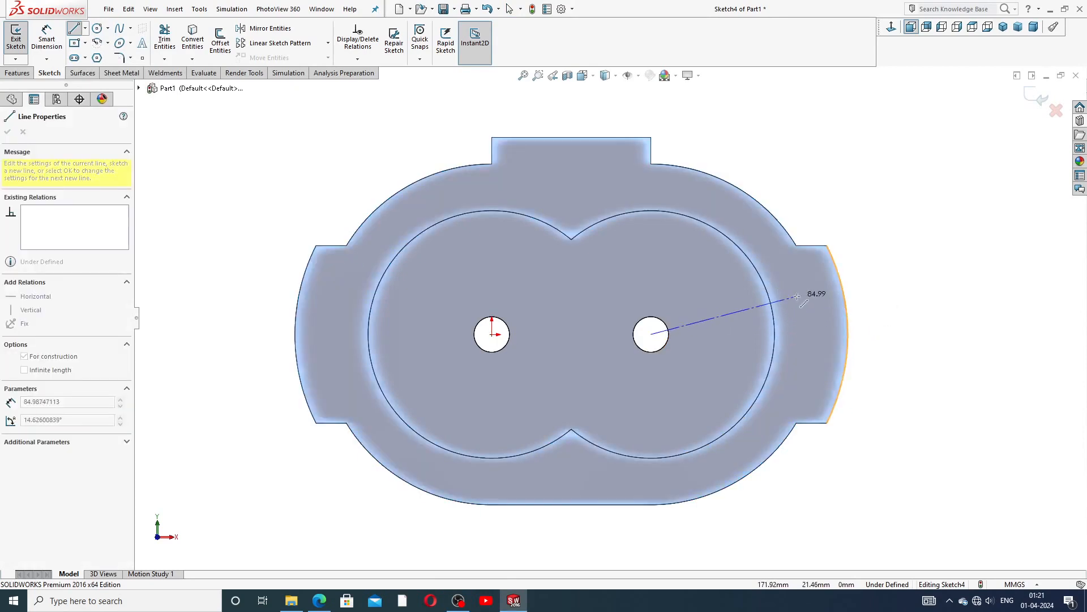
pyautogui.rightClick(862, 205)
pyautogui.click(878, 210)
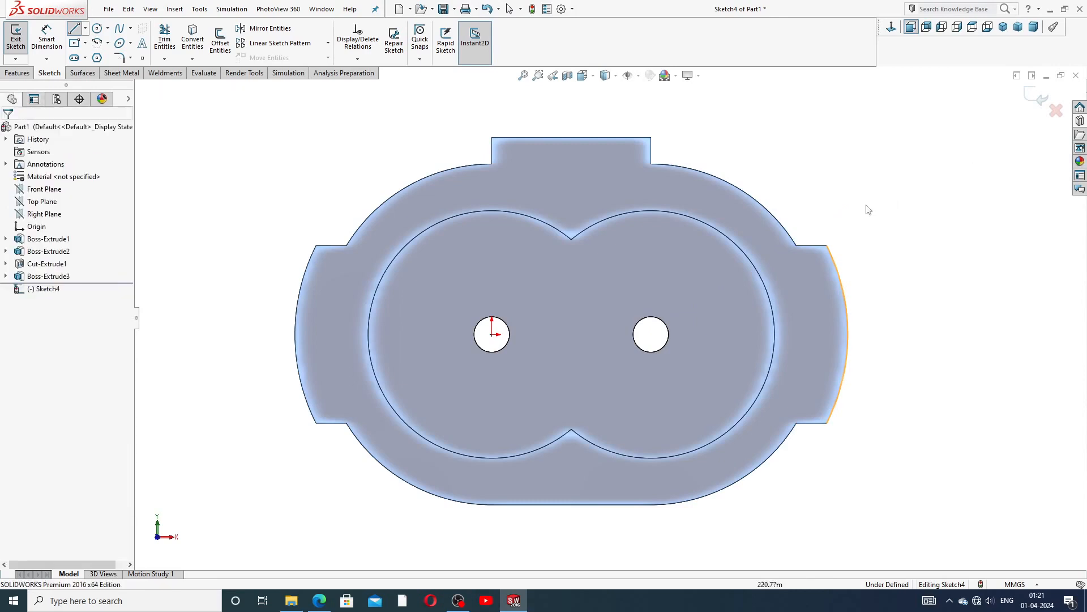
# Step: Clear the face selection and show Sketch2 of Boss-Extrude2 as a reference in the current sketch
pyautogui.press('z')
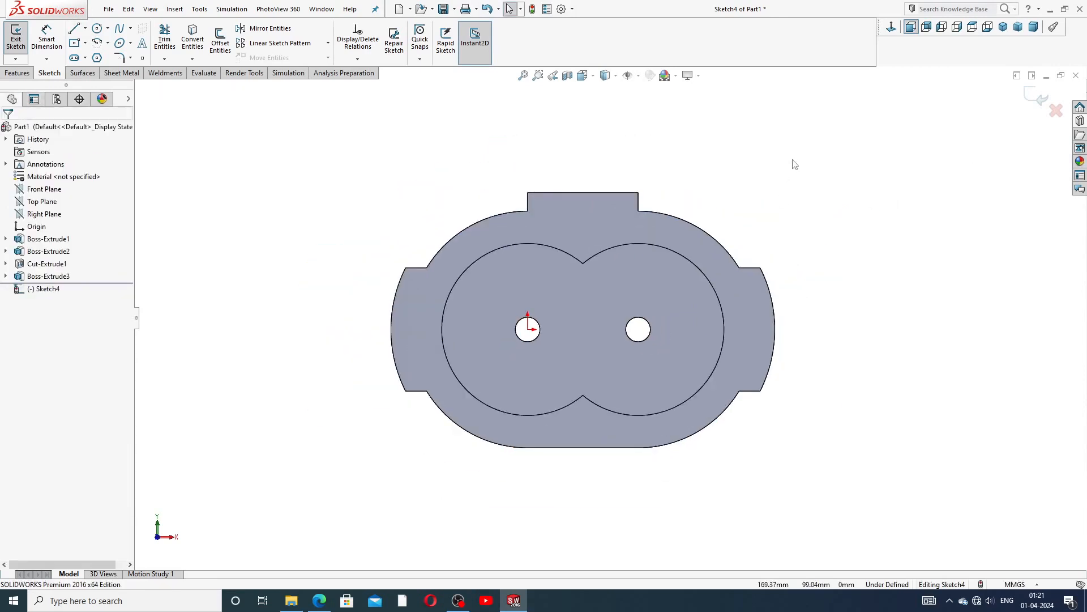
pyautogui.click(668, 214)
pyautogui.click(419, 209)
pyautogui.click(5, 251)
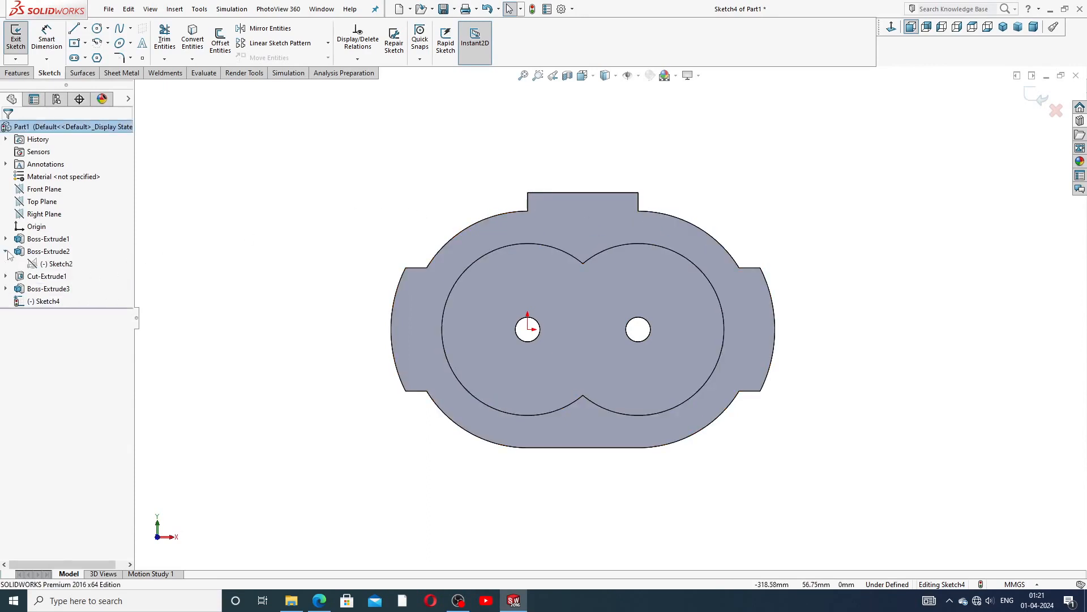
pyautogui.click(55, 264)
pyautogui.click(66, 247)
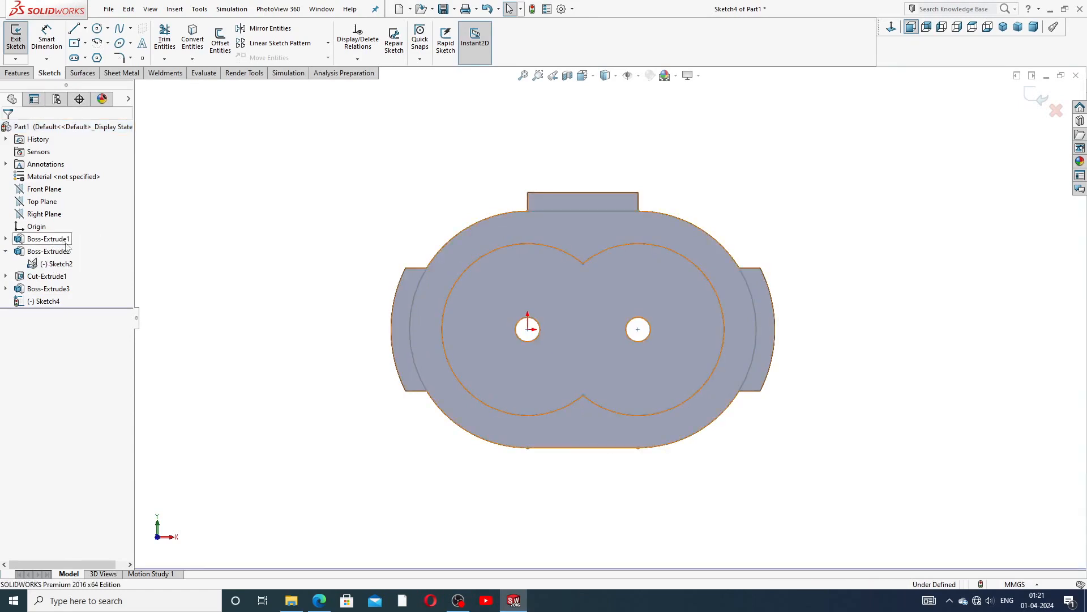
# Step: Draw a 96 mm horizontal centerline from the right shaft hole's centre to the slot outline of Sketch2
pyautogui.scroll(-3, 736, 295)
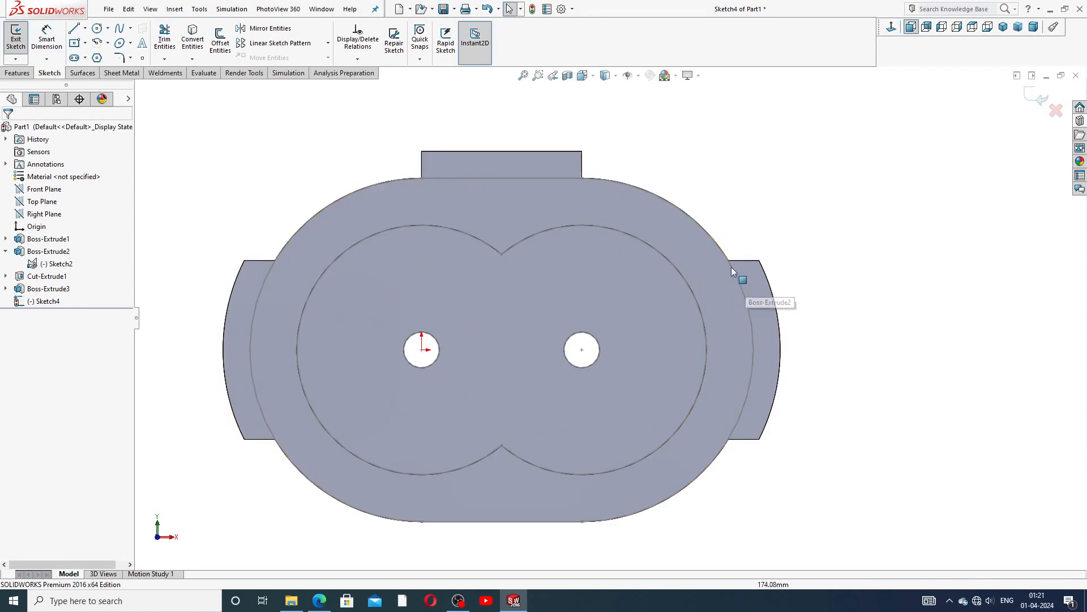
pyautogui.click(85, 29)
pyautogui.click(96, 55)
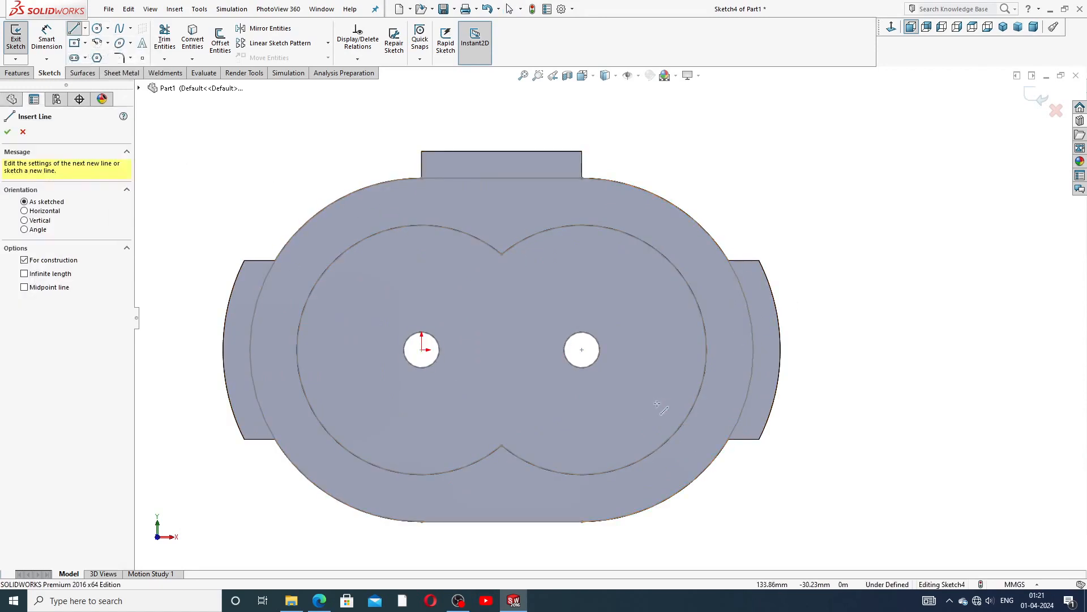
pyautogui.click(582, 349)
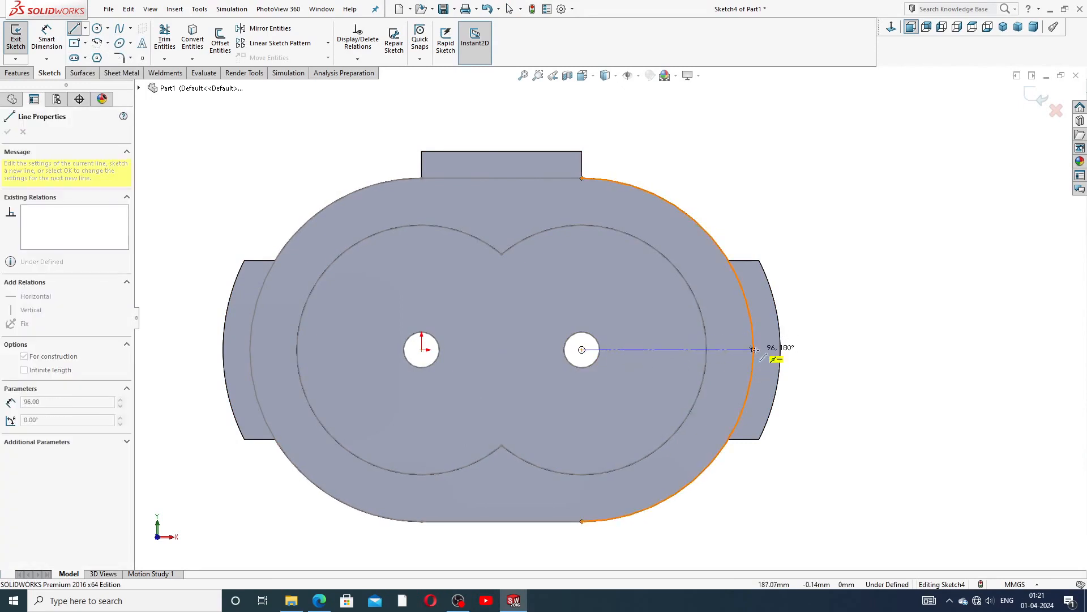
pyautogui.click(755, 349)
pyautogui.rightClick(838, 329)
pyautogui.click(848, 331)
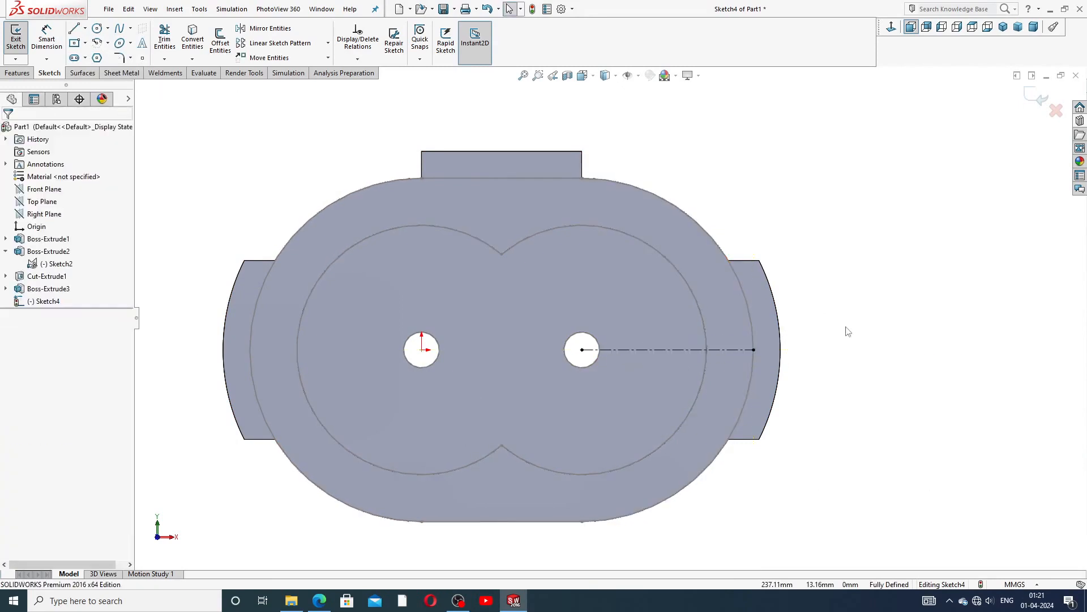
# Step: Draw a circle of about 6.3 mm radius on the horizontal centerline, between the right bore arc and the slot outline
pyautogui.click(97, 28)
pyautogui.scroll(-3, 722, 365)
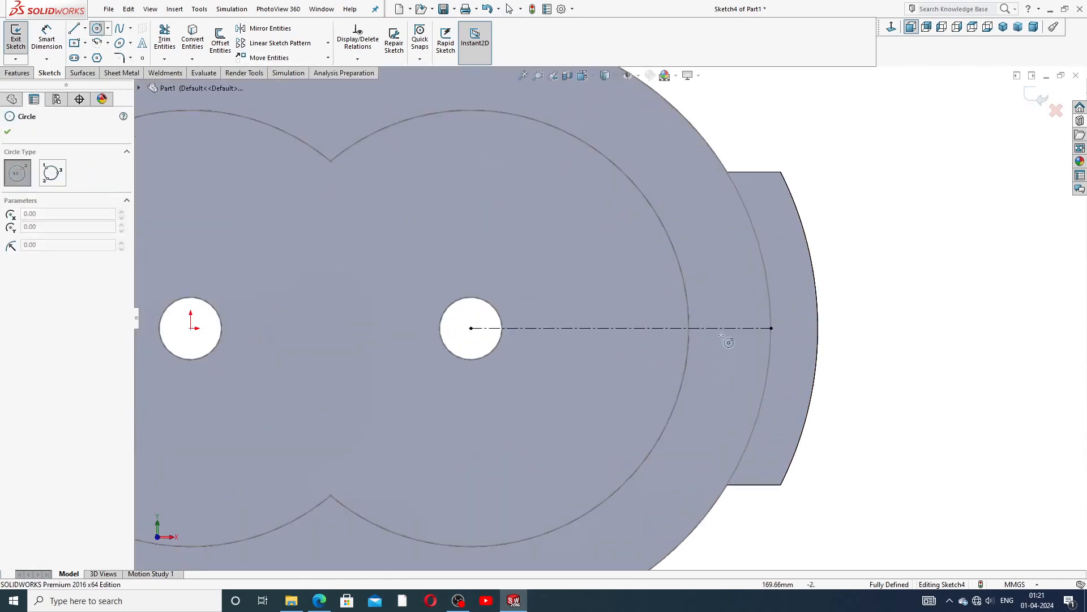
pyautogui.click(731, 328)
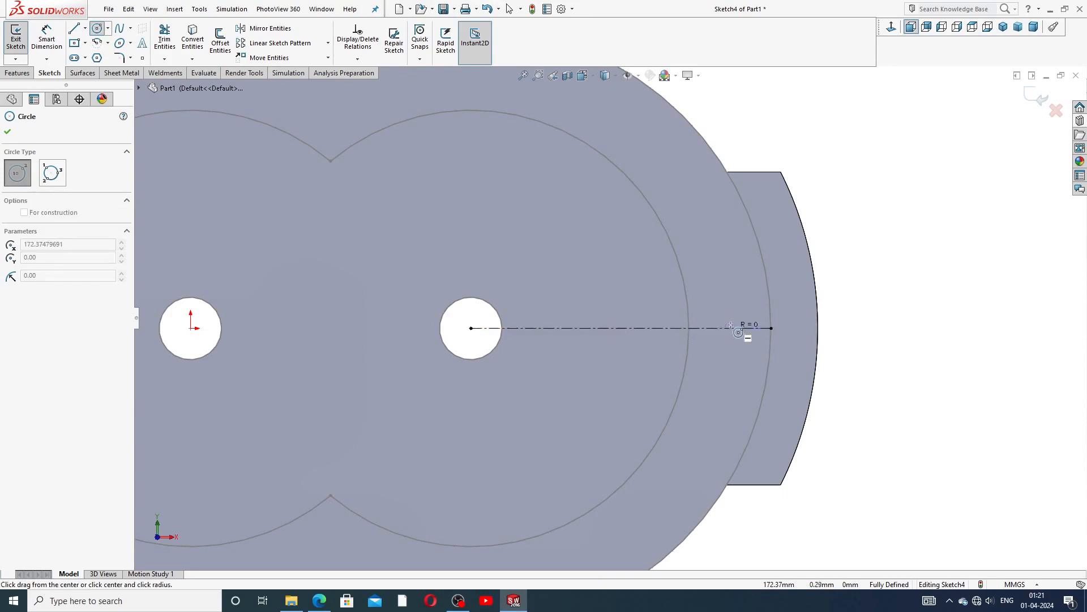
pyautogui.click(744, 315)
pyautogui.rightClick(749, 301)
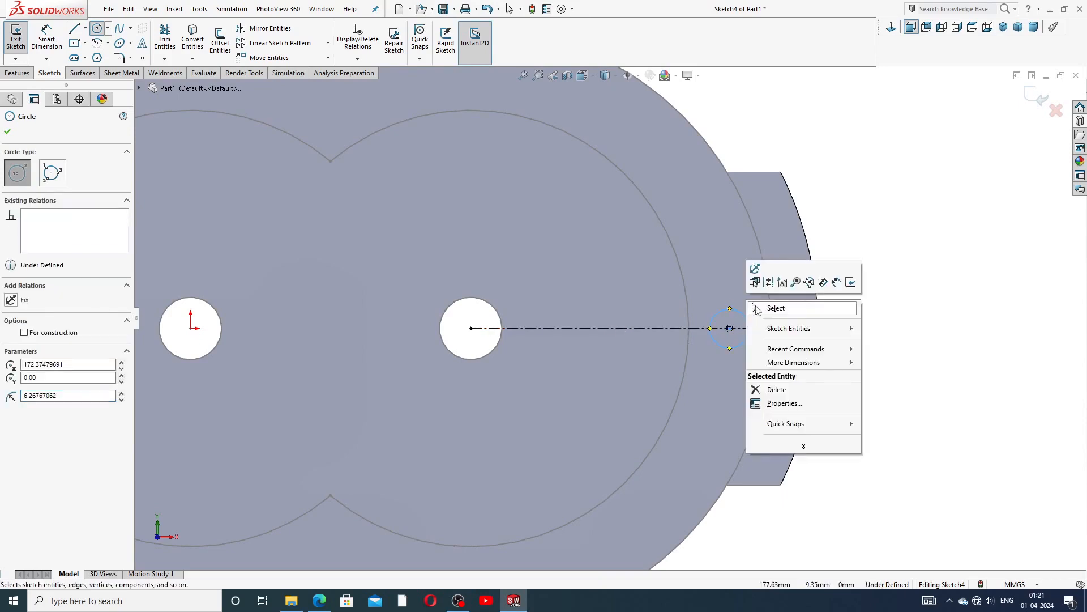
pyautogui.click(757, 308)
# Step: Convert the right bore arc of Sketch2 into an entity of the current sketch
pyautogui.click(46, 39)
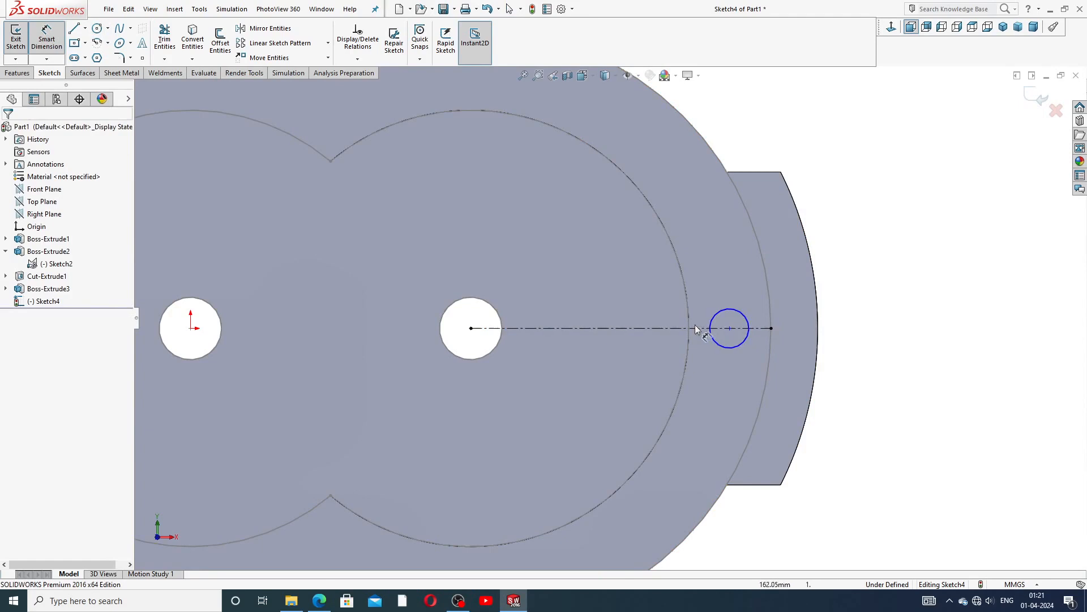
pyautogui.rightClick(885, 239)
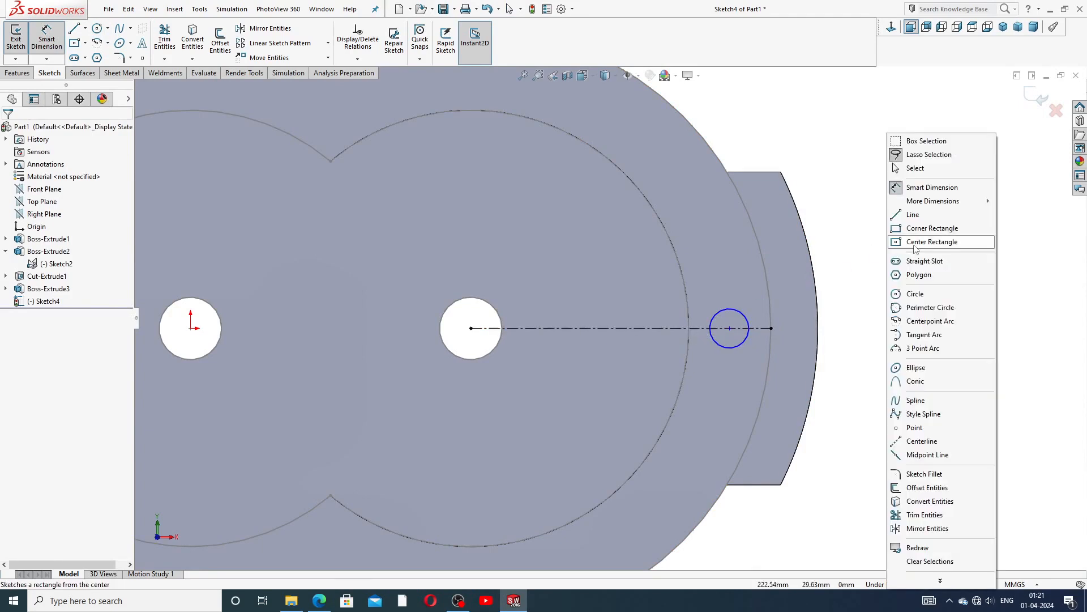
pyautogui.click(917, 166)
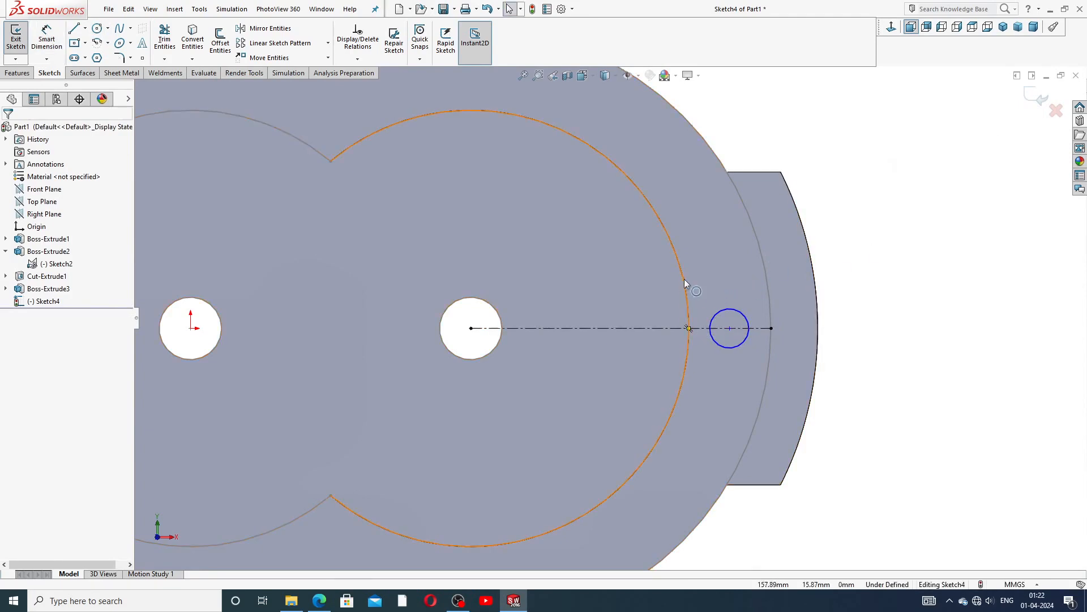
pyautogui.press('z')
pyautogui.click(627, 242)
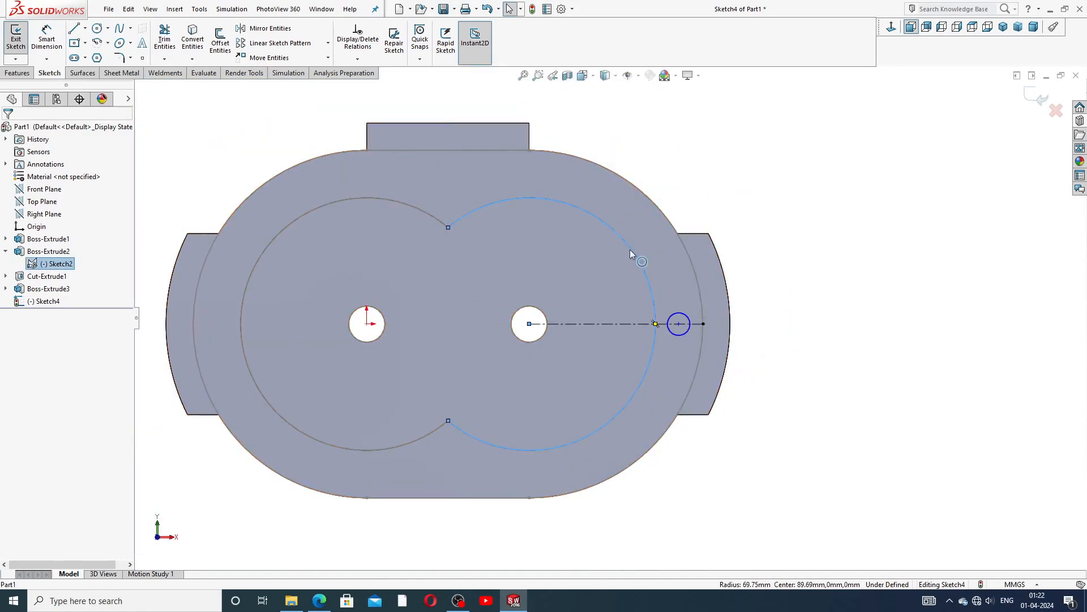
pyautogui.click(195, 45)
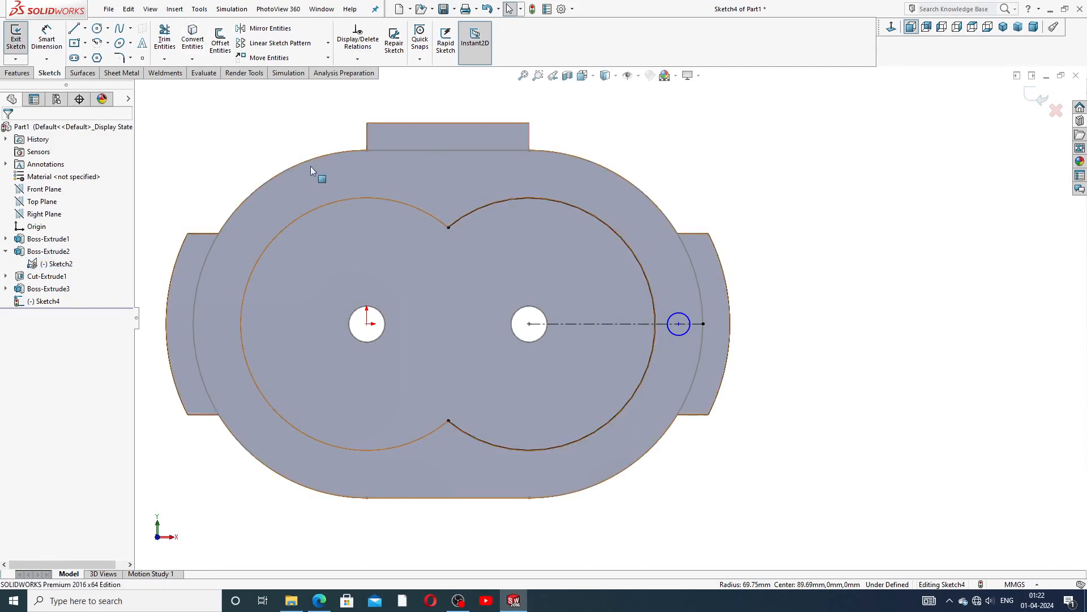
pyautogui.click(47, 42)
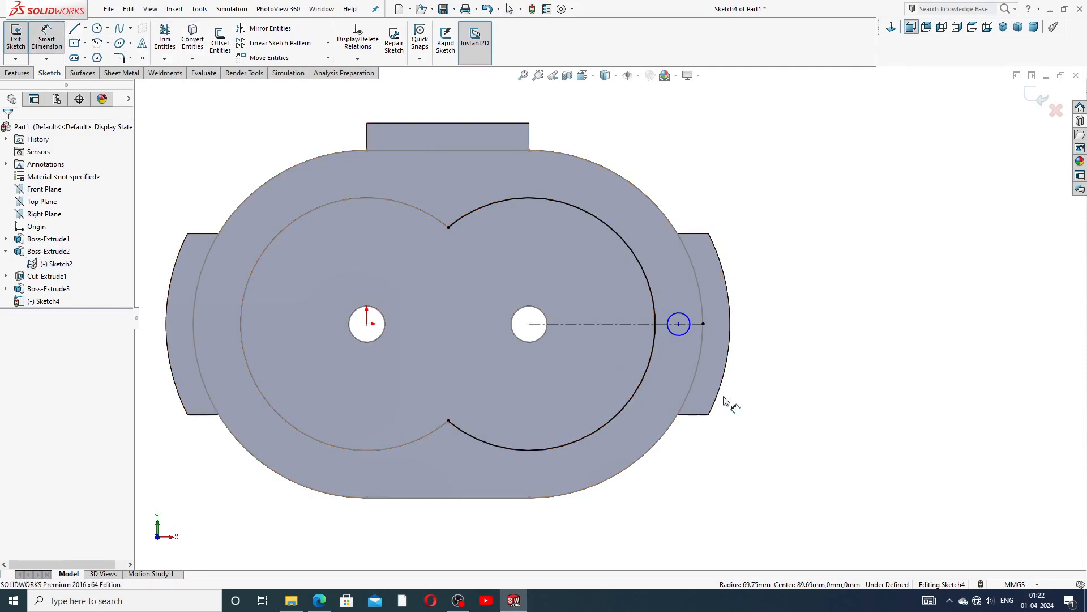
pyautogui.scroll(-2, 686, 394)
pyautogui.click(637, 291)
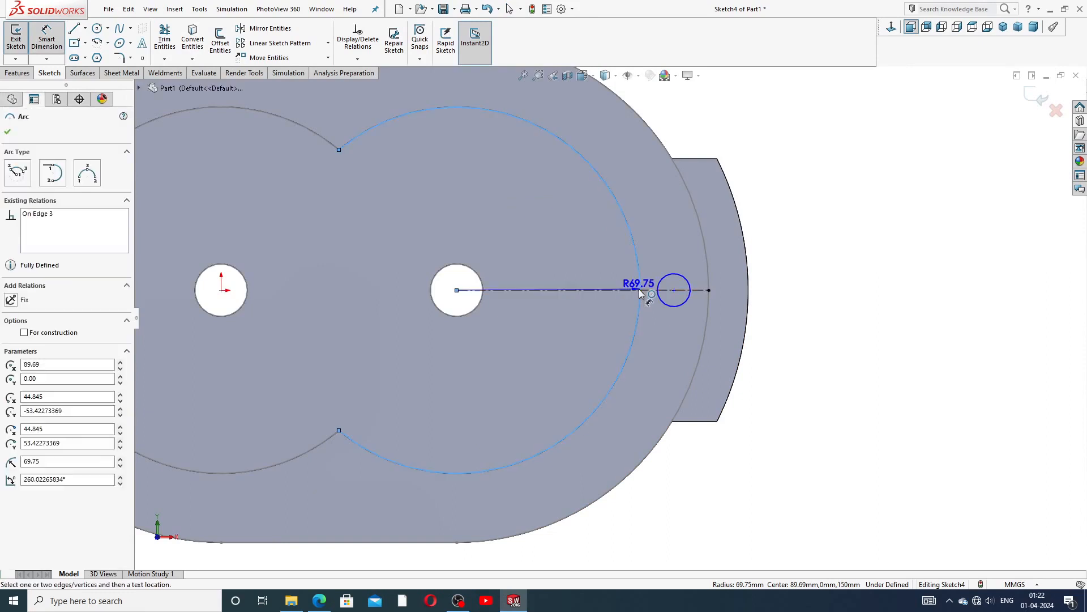
pyautogui.click(675, 291)
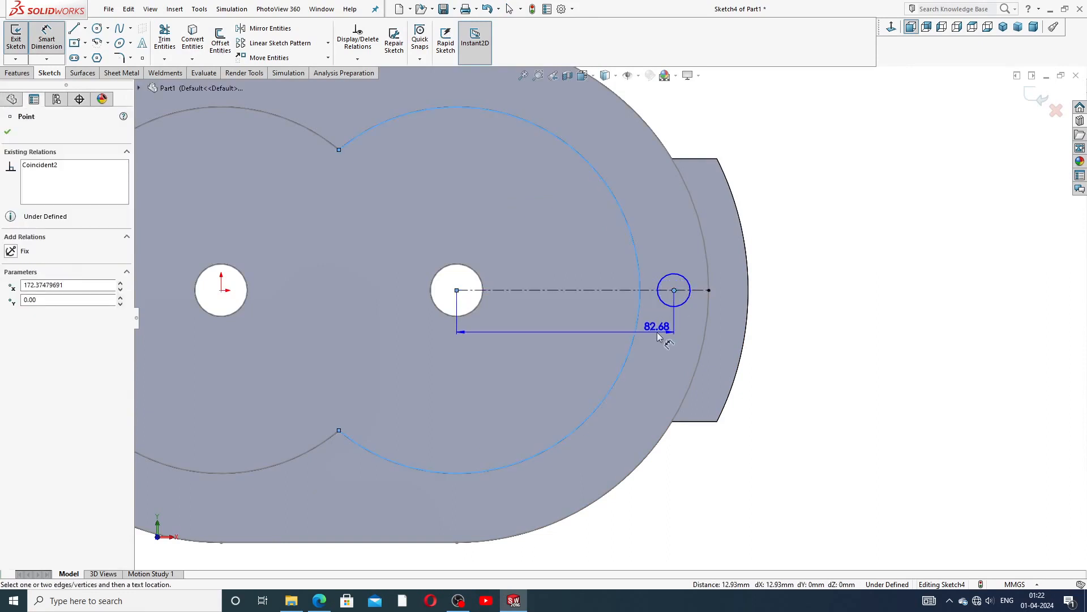
pyautogui.press('Escape')
pyautogui.press('Escape')
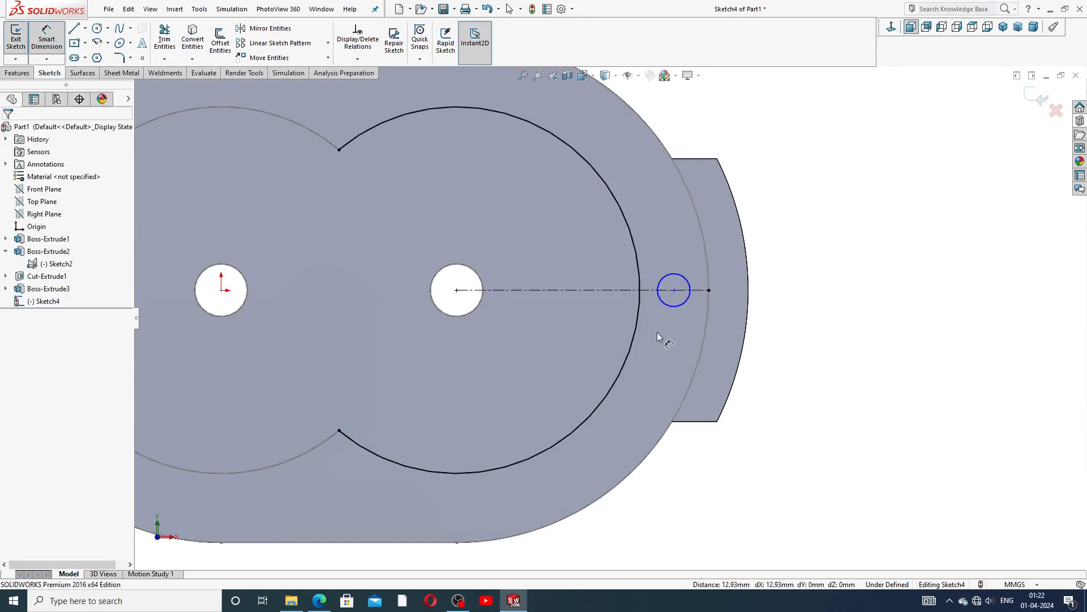
# Step: Dimension the gap between the right bore arc and the small circle's centre as 13.13 mm and place the label below the circle
pyautogui.click(640, 290)
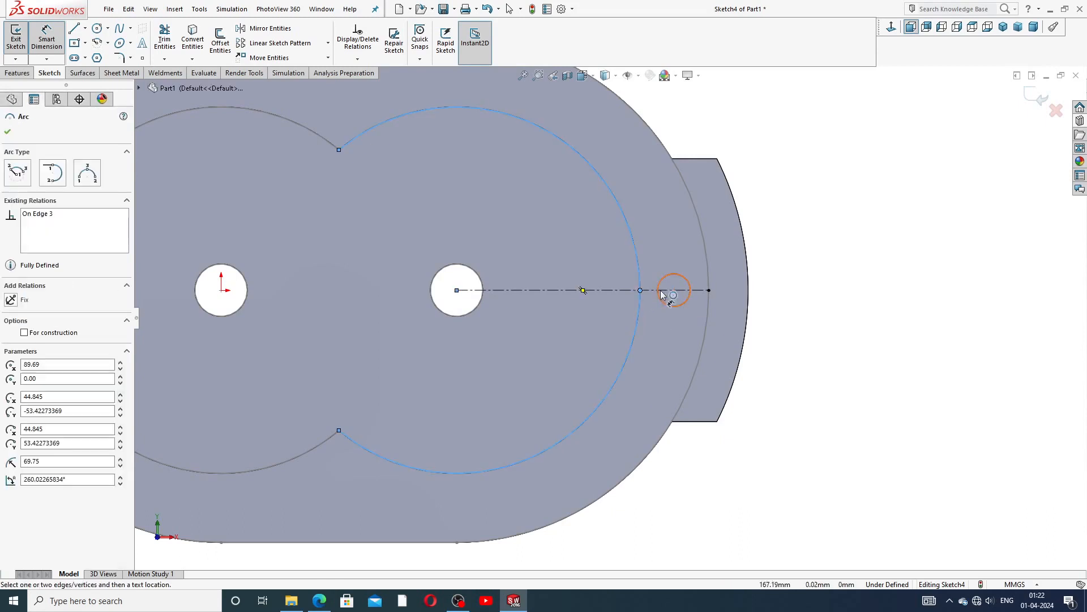
pyautogui.click(674, 290)
pyautogui.click(653, 326)
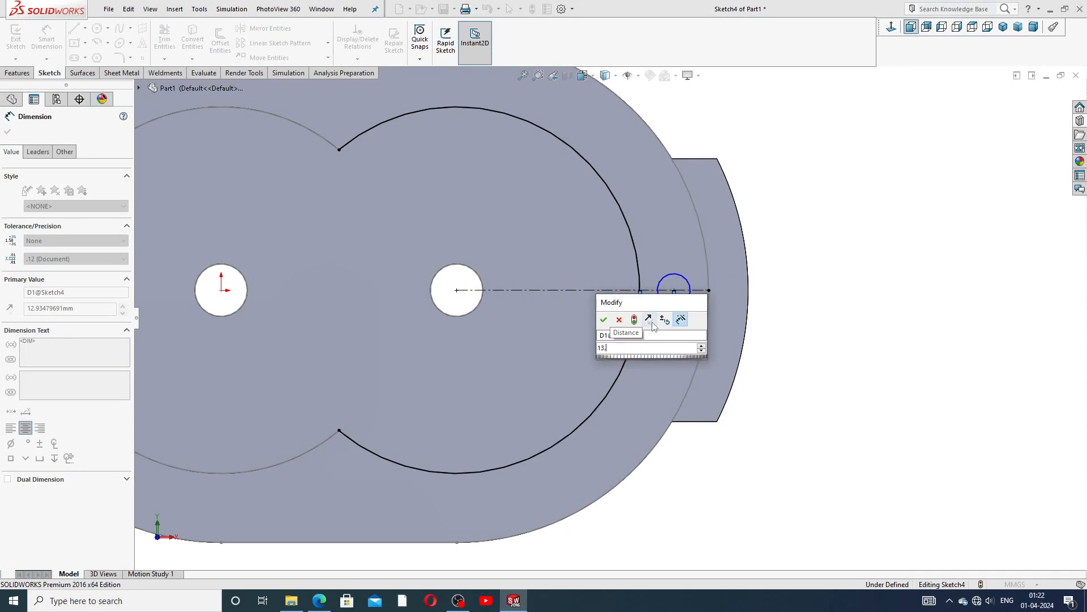
pyautogui.write('.13')
pyautogui.press('Return')
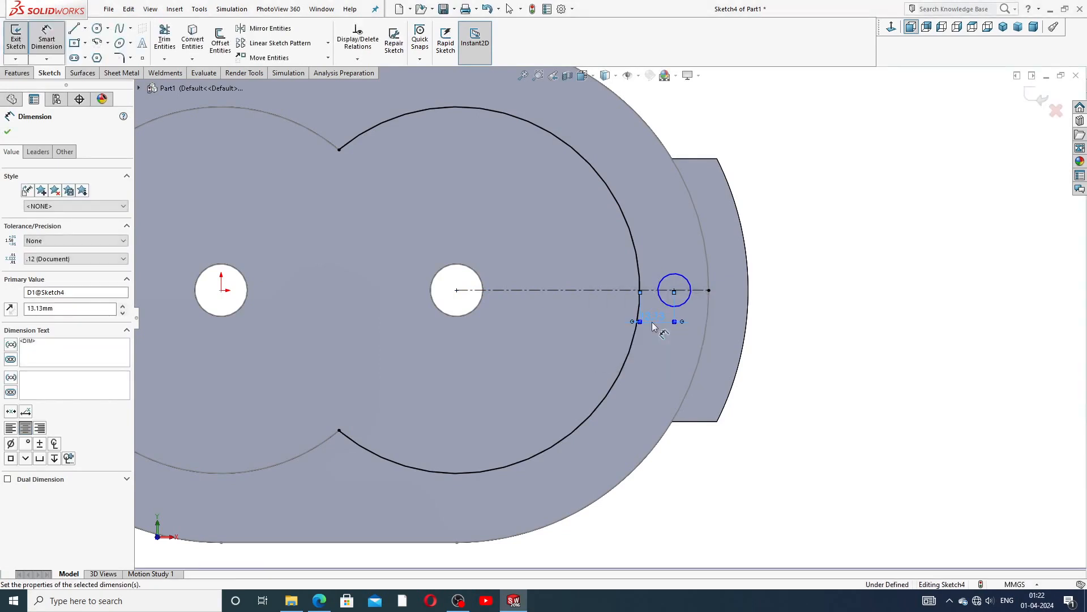
pyautogui.moveTo(653, 326); pyautogui.dragTo(660, 333)
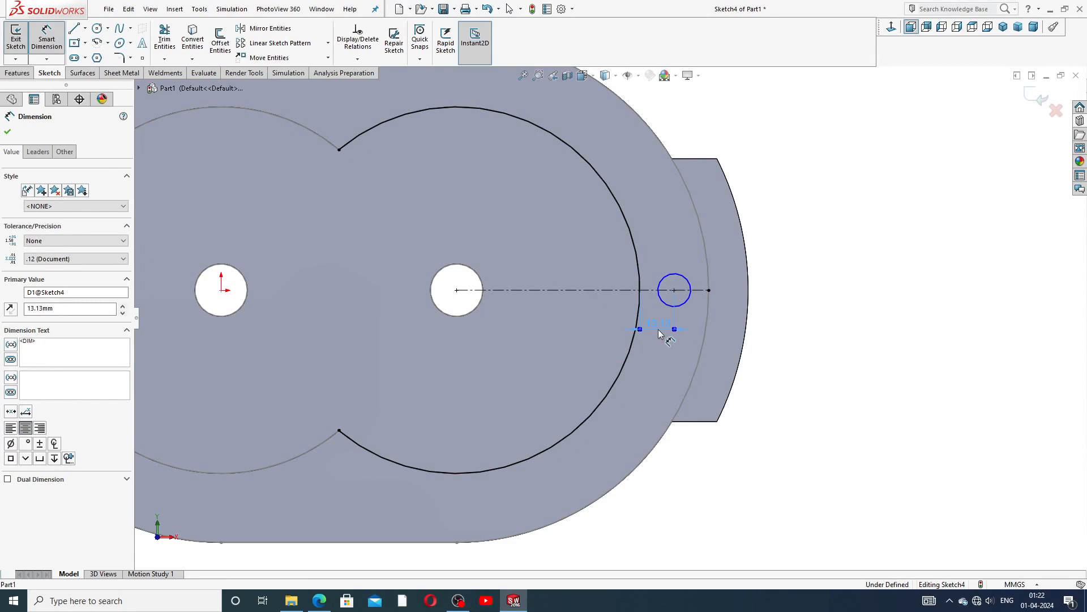
pyautogui.click(793, 306)
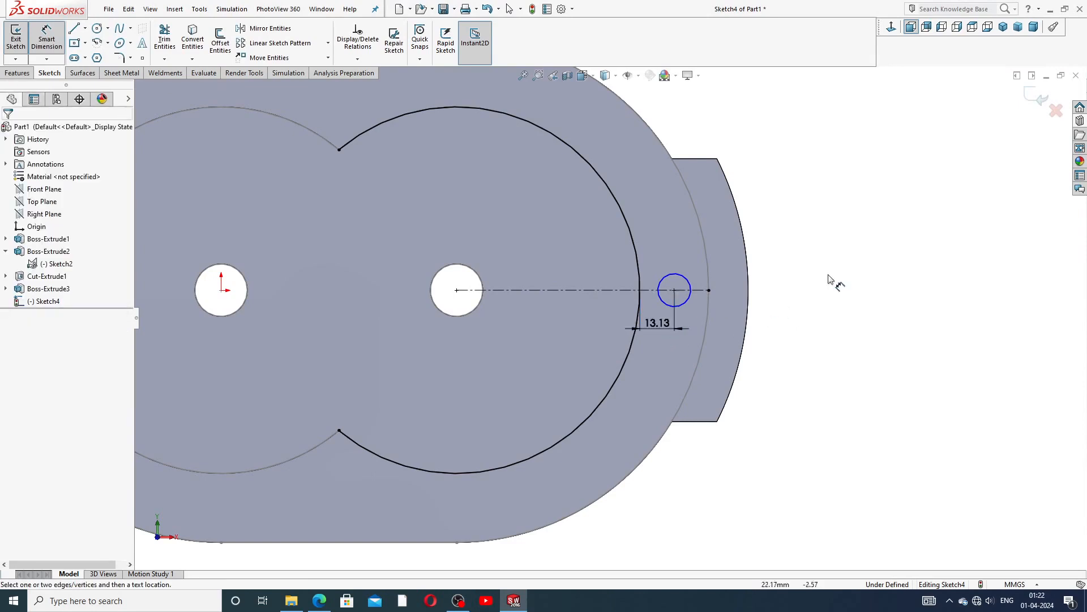
# Step: Dimension the small circle's diameter as 10 mm
pyautogui.click(684, 276)
pyautogui.click(679, 249)
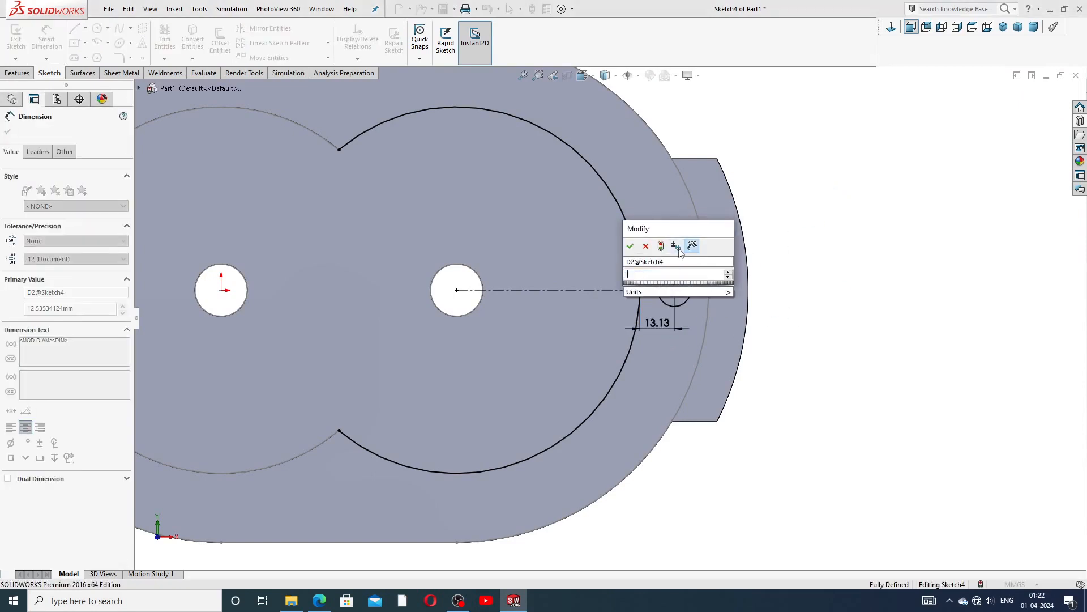
pyautogui.write('10')
pyautogui.press('Return')
pyautogui.click(838, 232)
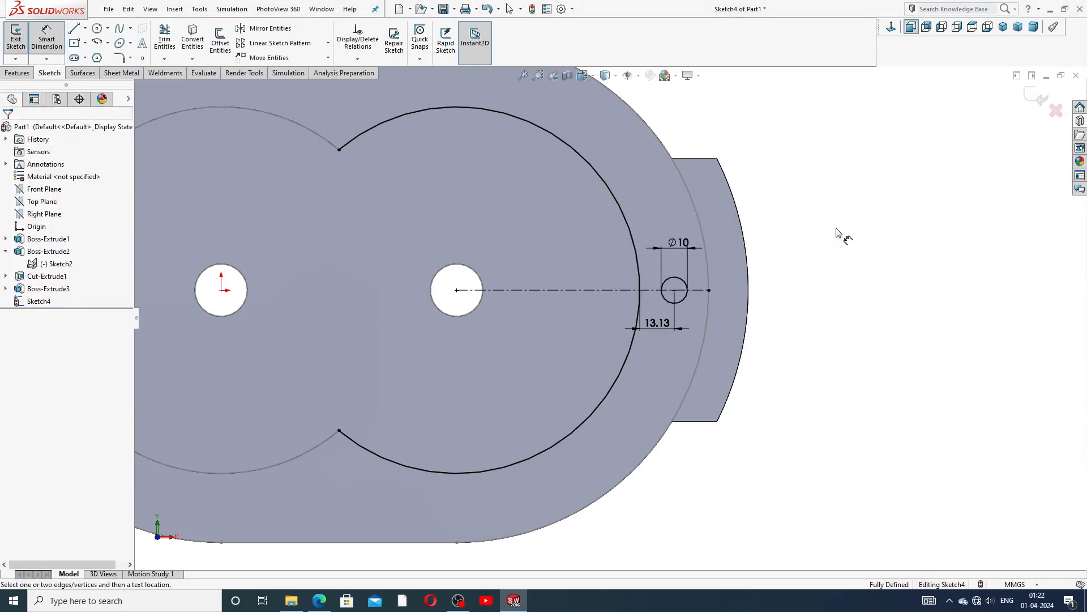
# Step: Reposition the 10 mm diameter label just above the small circle and leave the dimension tool
pyautogui.click(683, 242)
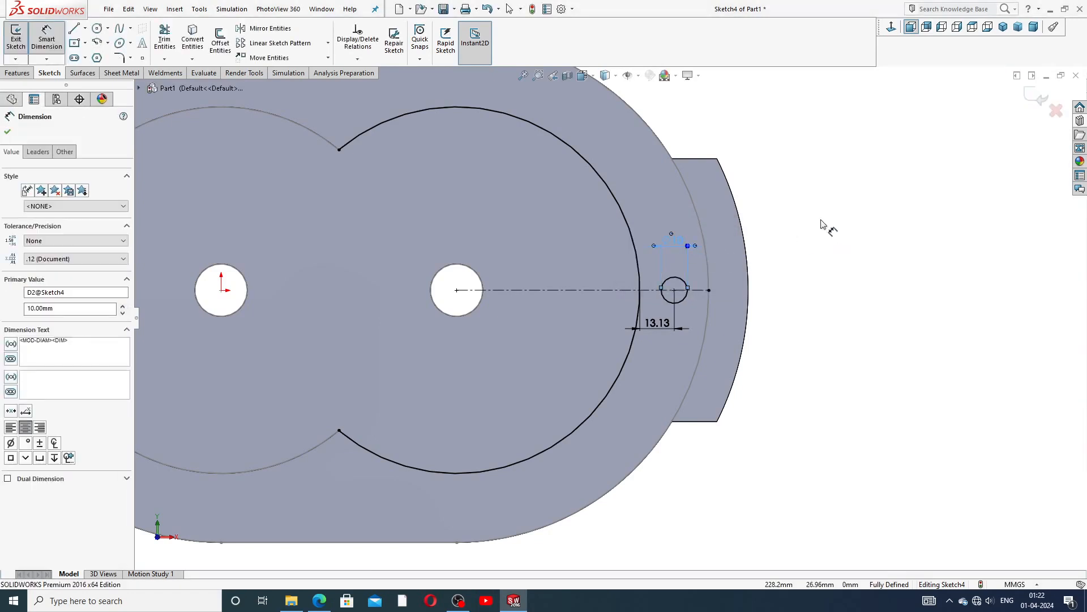
pyautogui.click(821, 225)
pyautogui.moveTo(672, 243); pyautogui.dragTo(676, 252)
pyautogui.click(806, 218)
pyautogui.rightClick(813, 214)
pyautogui.click(837, 168)
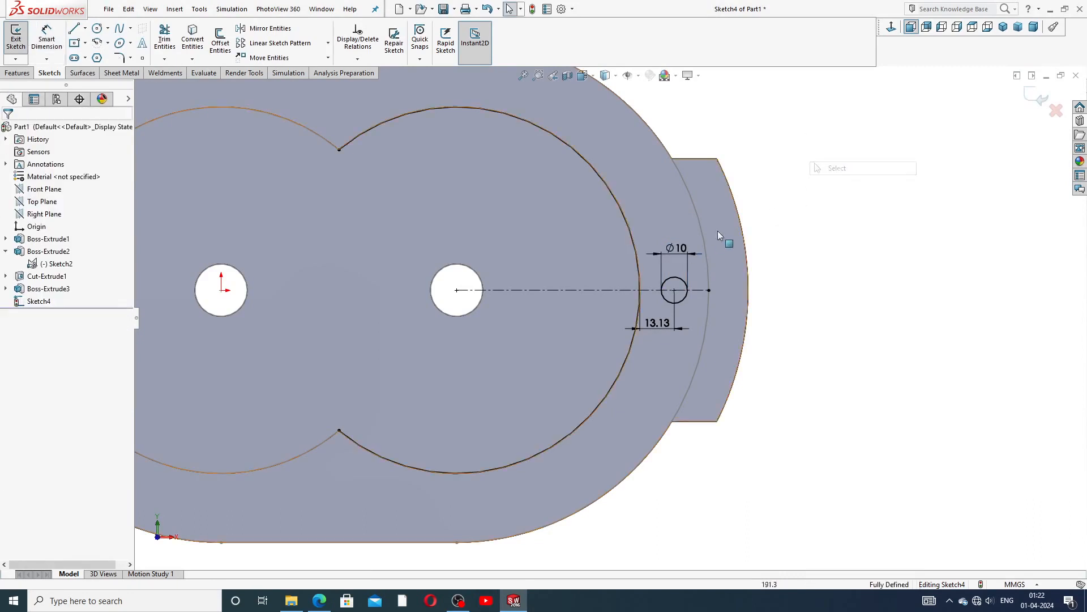
pyautogui.click(685, 245)
pyautogui.click(834, 221)
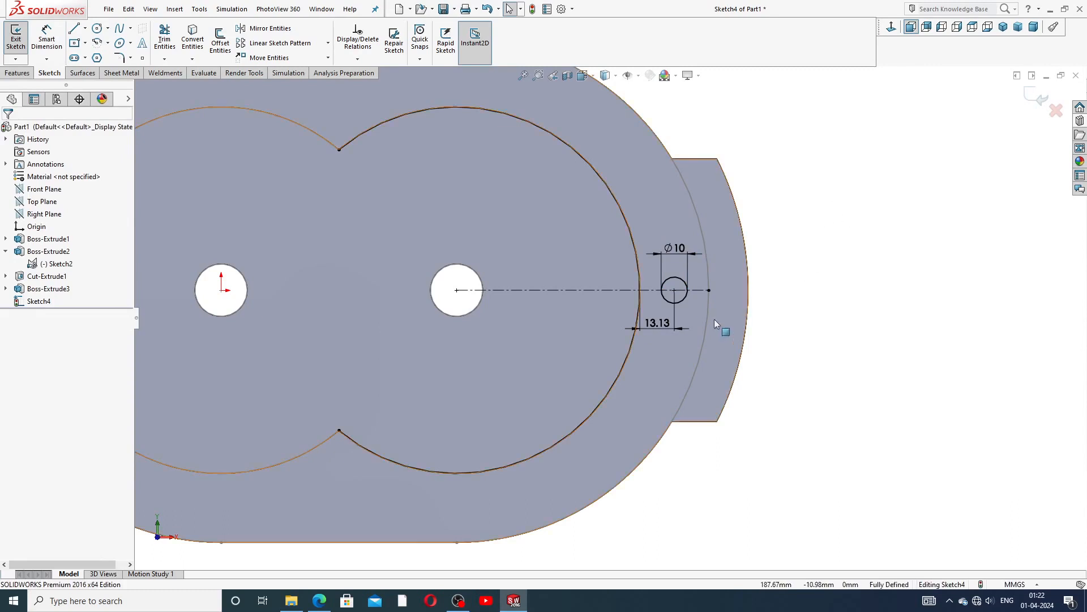
# Step: Change the converted right bore arc to construction geometry
pyautogui.scroll(4, 715, 317)
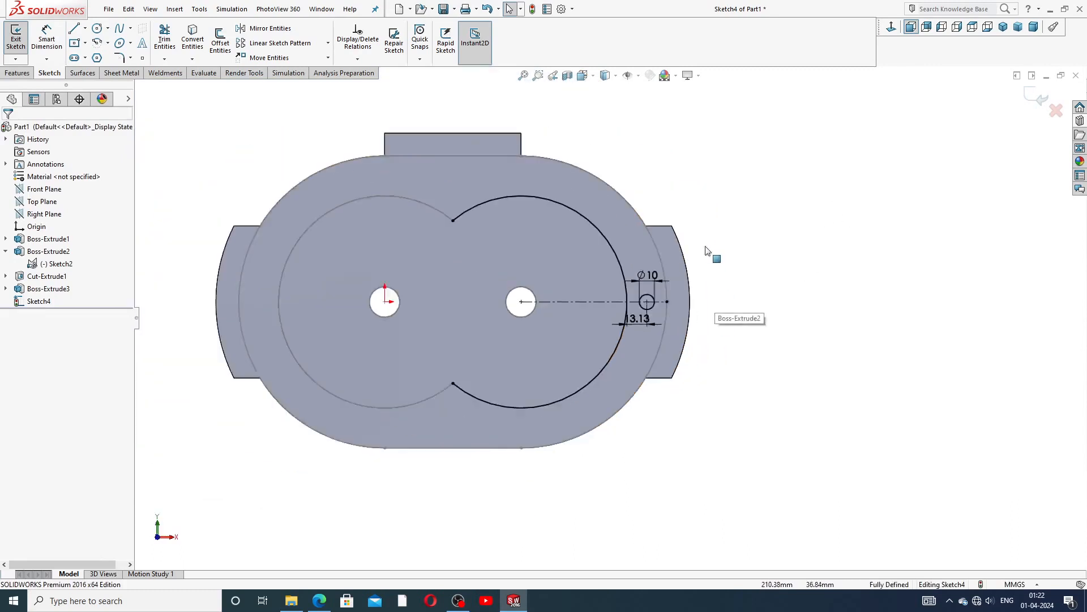
pyautogui.click(606, 252)
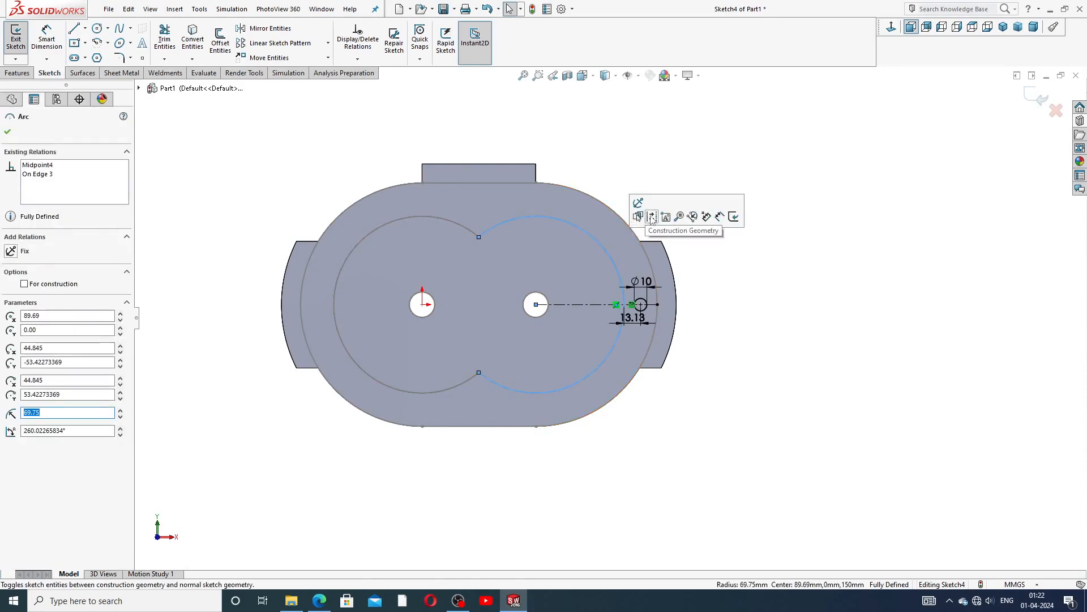
pyautogui.click(660, 218)
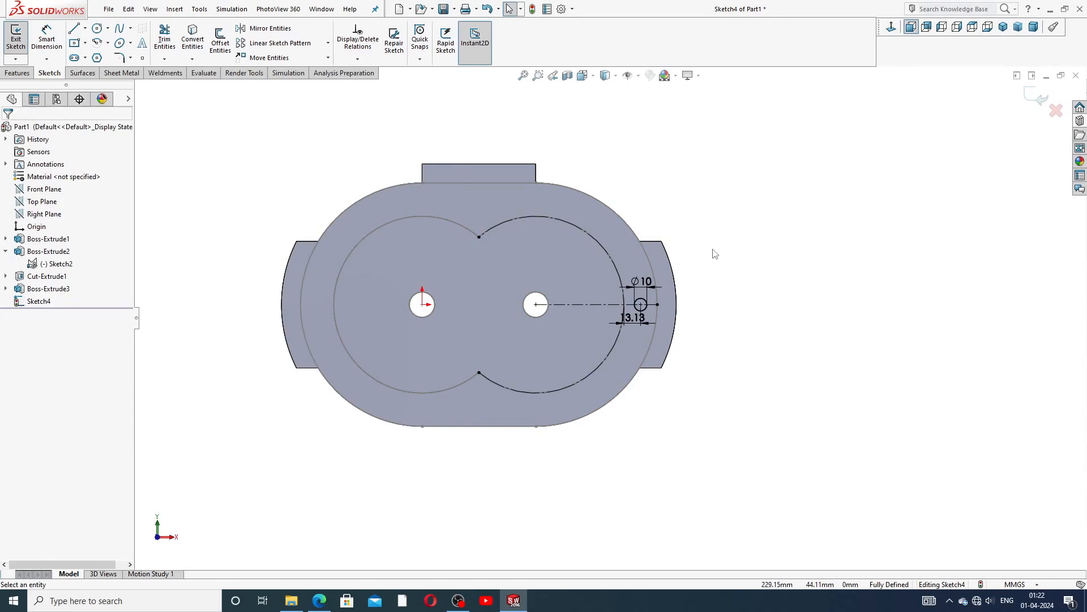
# Step: Cut-extrude the 10 mm circle as a blind hole 30 mm deep into the housing's end face
pyautogui.click(18, 73)
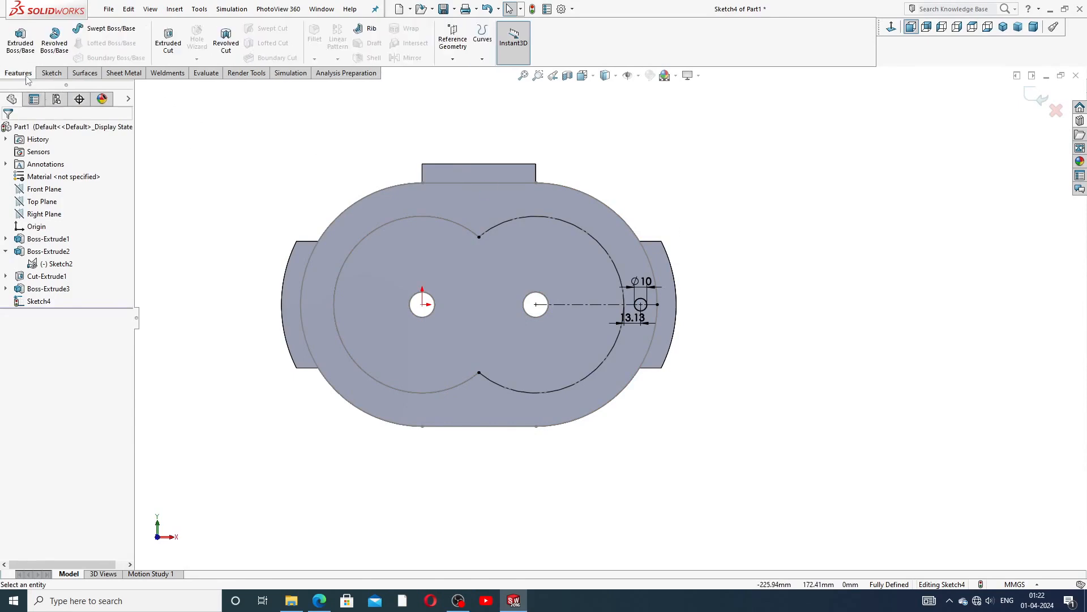
pyautogui.click(166, 43)
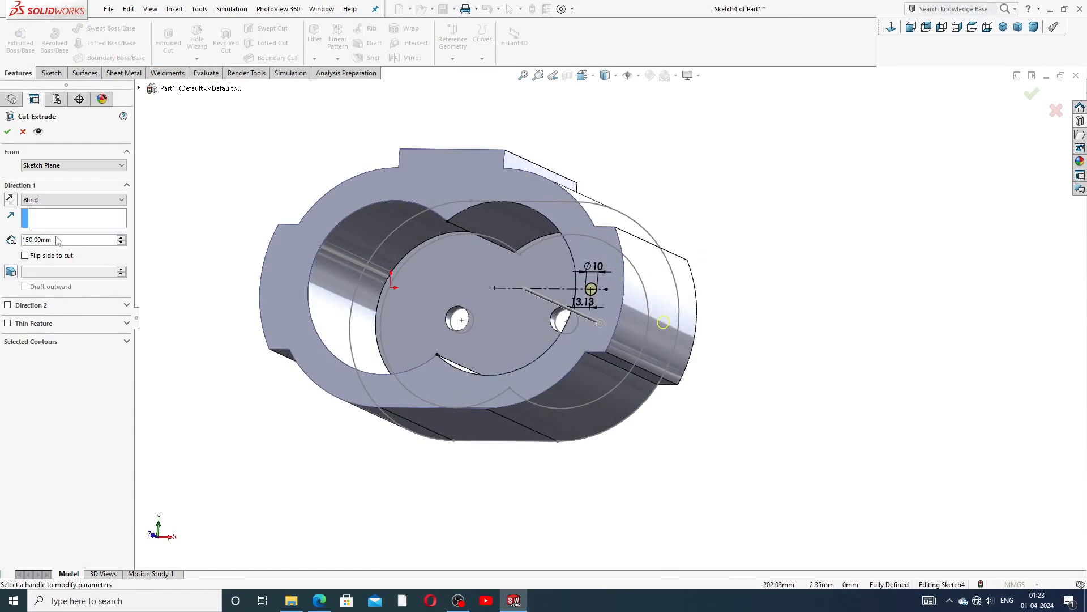
pyautogui.doubleClick(34, 239)
pyautogui.write('3')
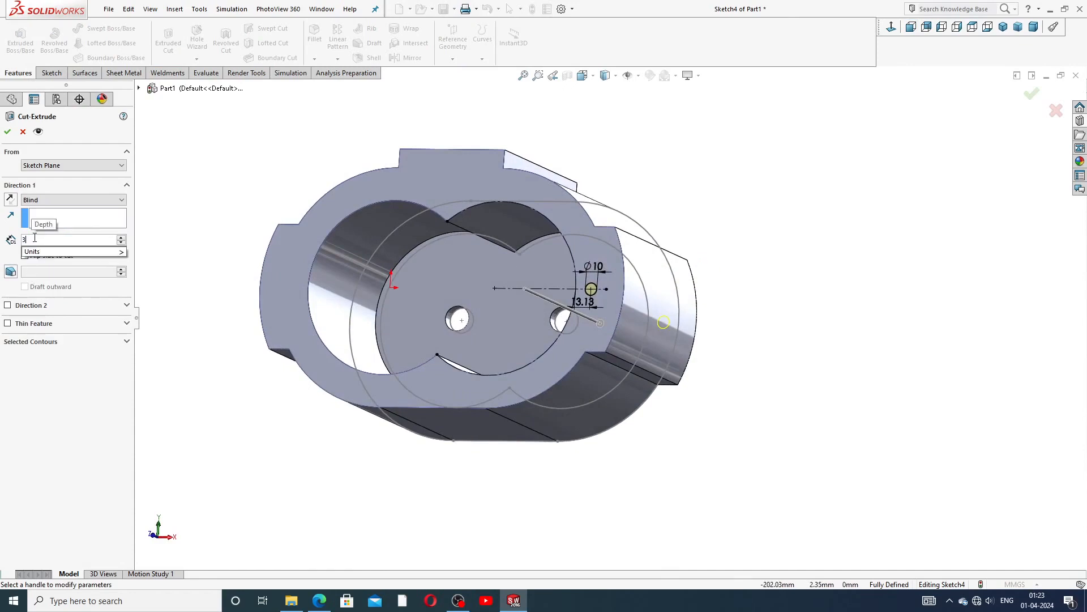
pyautogui.write('0')
pyautogui.press('Return')
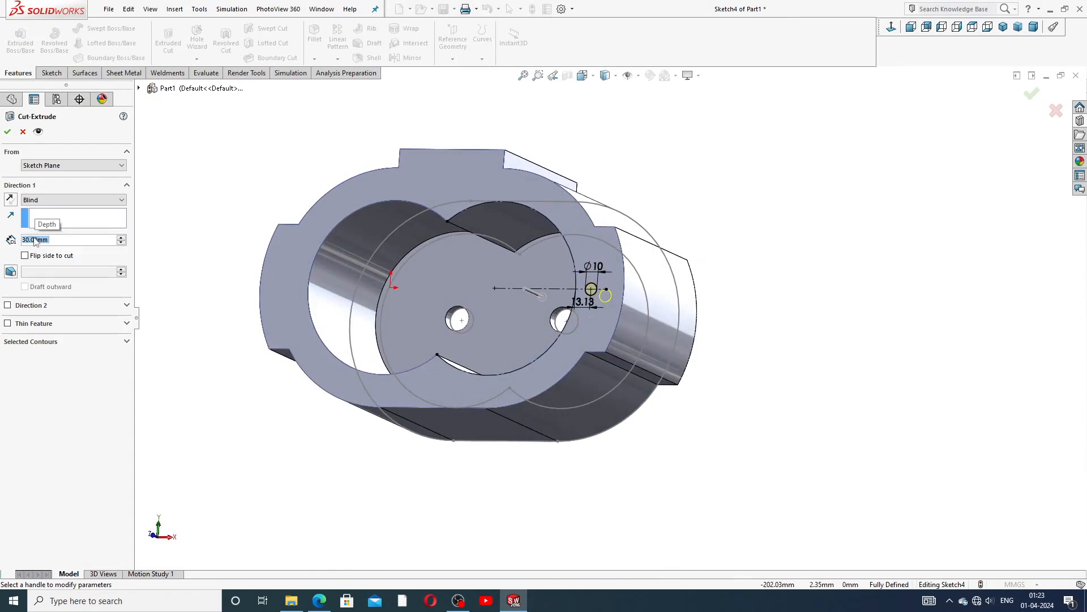
pyautogui.click(7, 131)
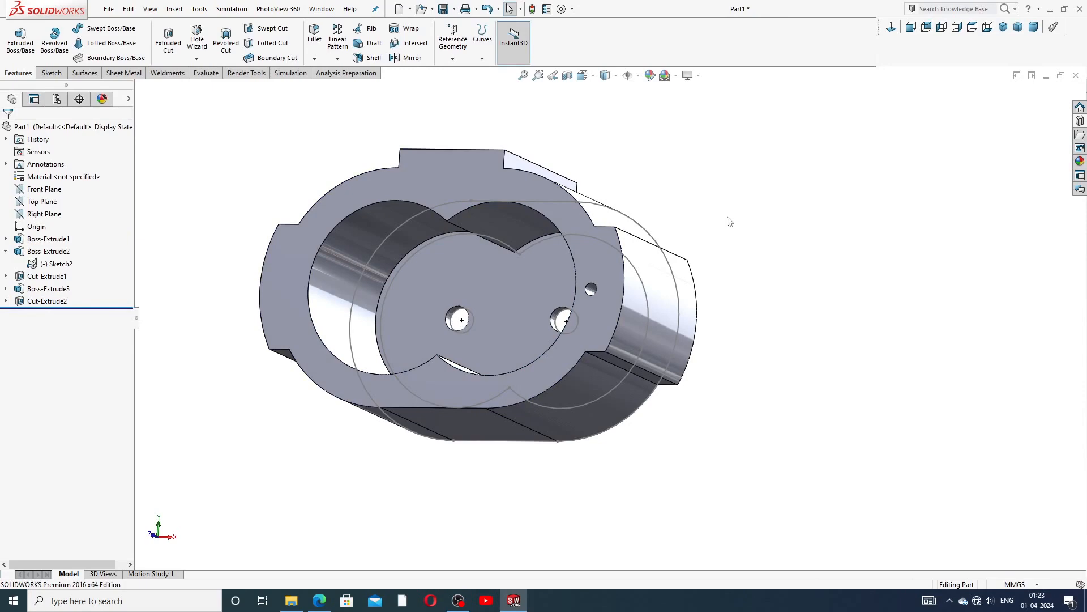
# Step: Edit the bolt hole's cut-extrude feature and set its blind depth to 40 mm
pyautogui.moveTo(687, 230); pyautogui.dragTo(708, 253, button='middle')
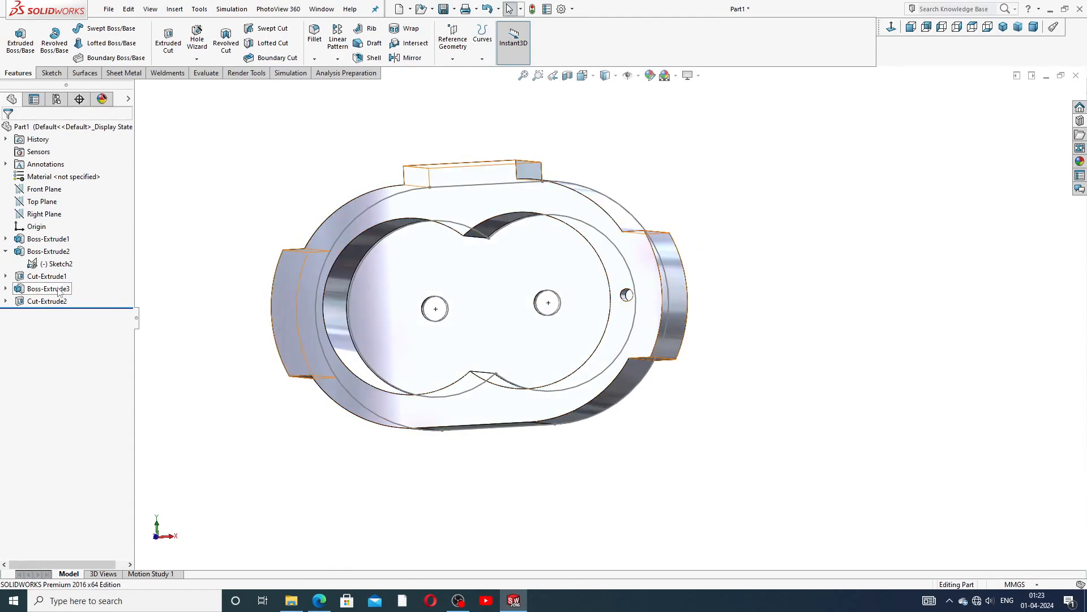
pyautogui.click(43, 305)
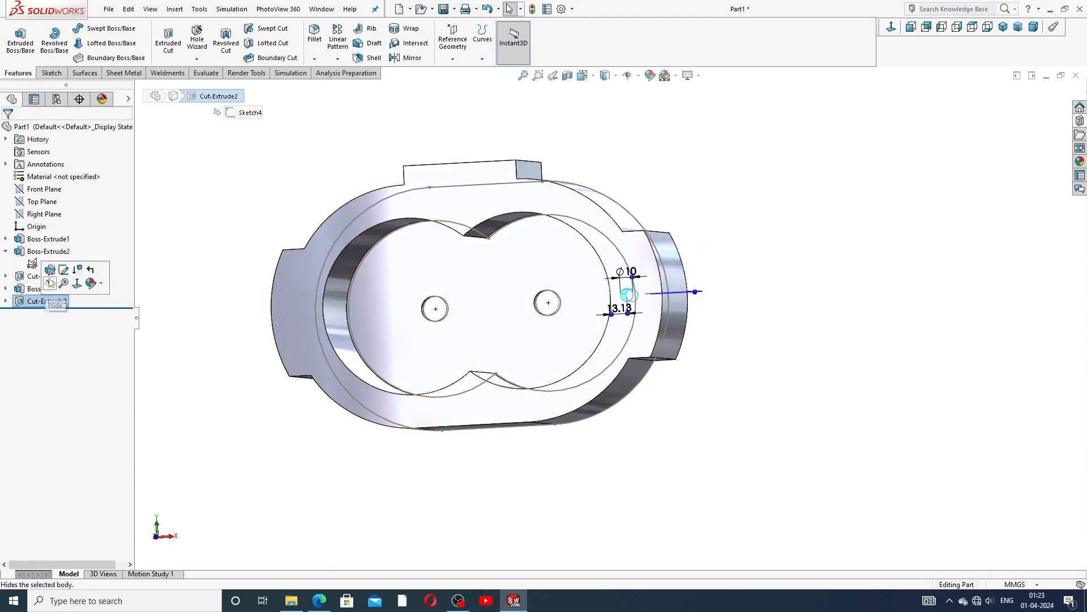
pyautogui.click(53, 275)
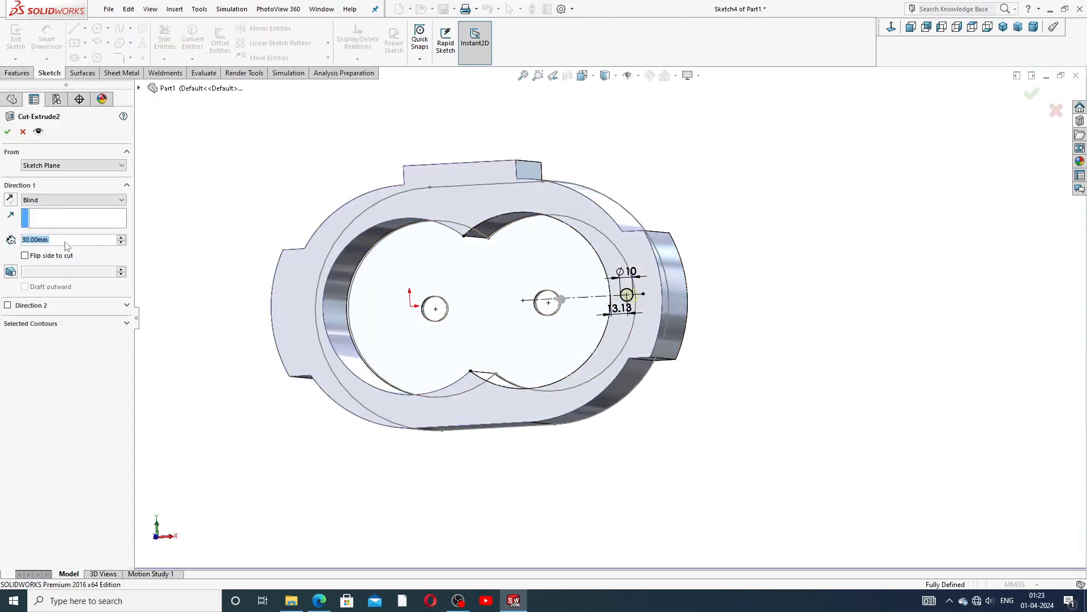
pyautogui.scroll(1, 66, 248)
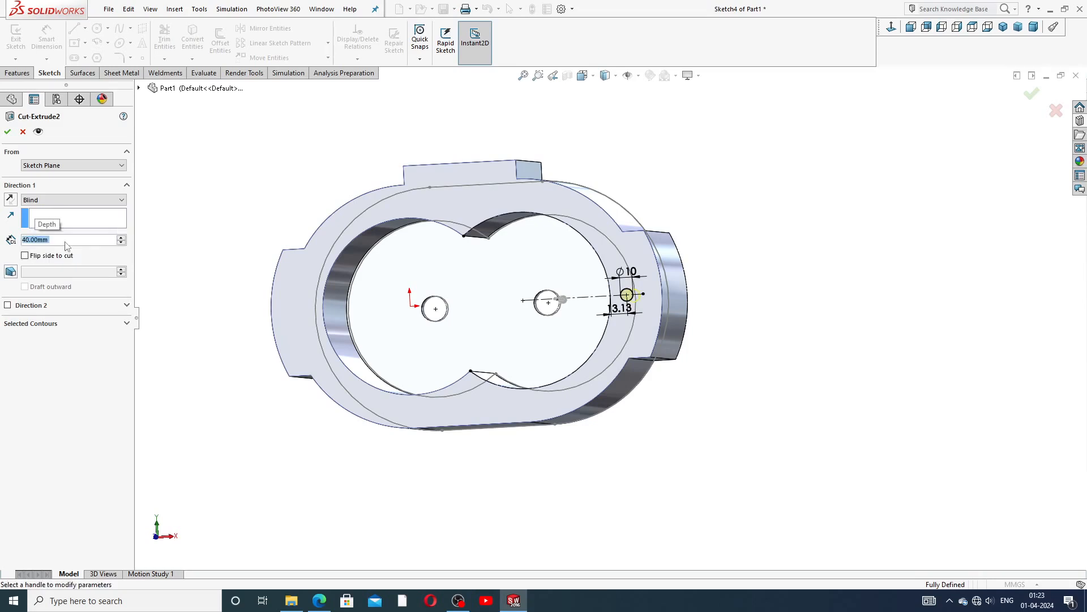
pyautogui.click(8, 131)
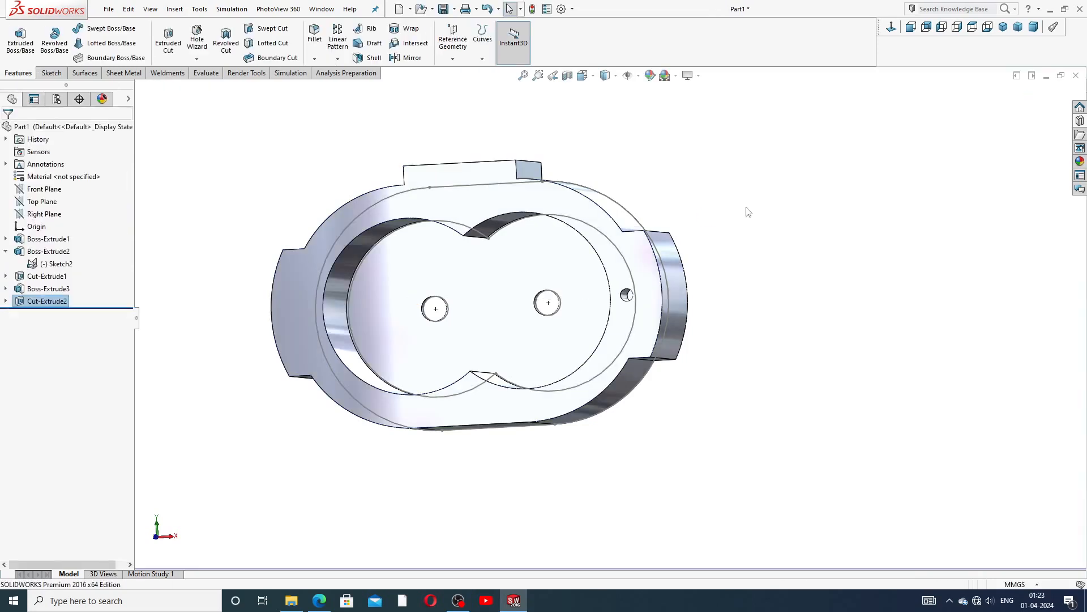
# Step: Hide Sketch2 under Boss-Extrude2 so its profile curves no longer show on the housing, and collapse that feature
pyautogui.moveTo(736, 214); pyautogui.dragTo(731, 177, button='middle')
pyautogui.click(54, 264)
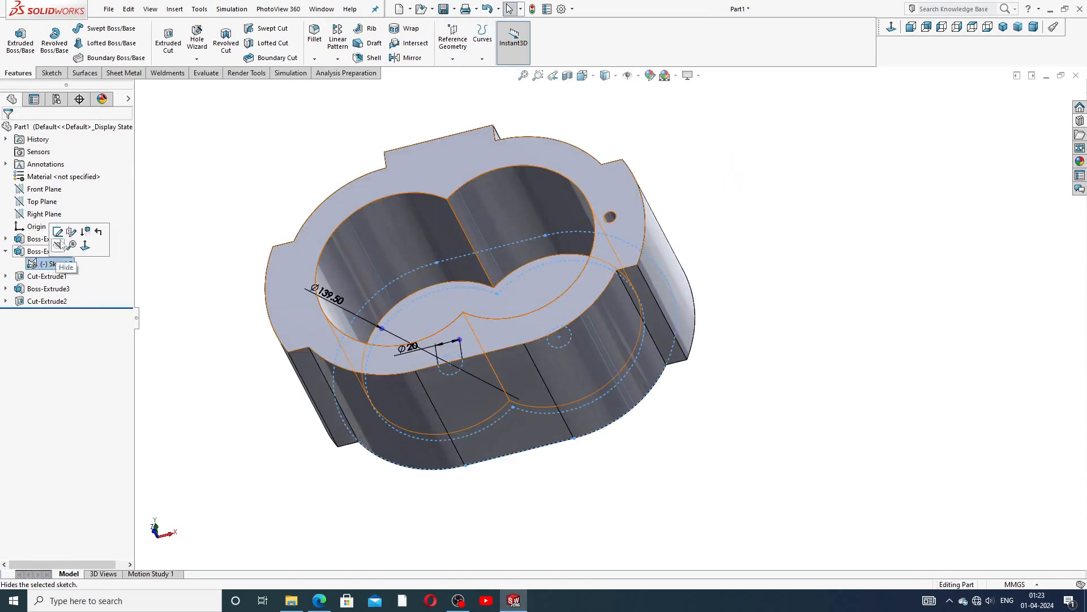
pyautogui.click(58, 246)
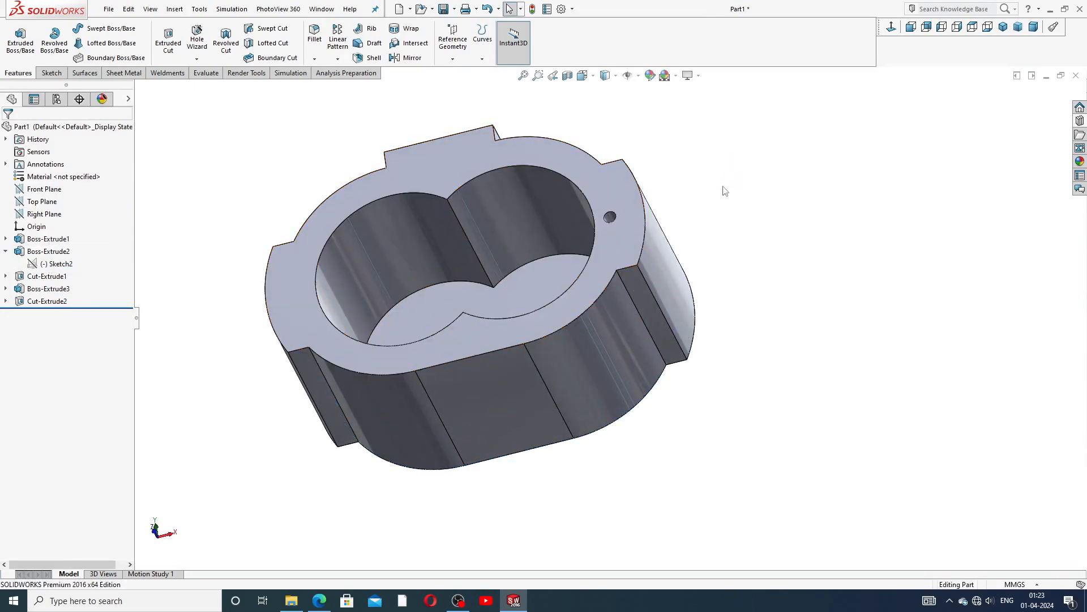
pyautogui.moveTo(729, 192)
pyautogui.mouseDown(button='middle')
pyautogui.moveTo(742, 285)
pyautogui.moveTo(519, 247)
pyautogui.moveTo(527, 176)
pyautogui.moveTo(535, 238)
pyautogui.moveTo(546, 186)
pyautogui.moveTo(549, 236)
pyautogui.moveTo(535, 282)
pyautogui.moveTo(593, 328)
pyautogui.mouseUp(button='middle')
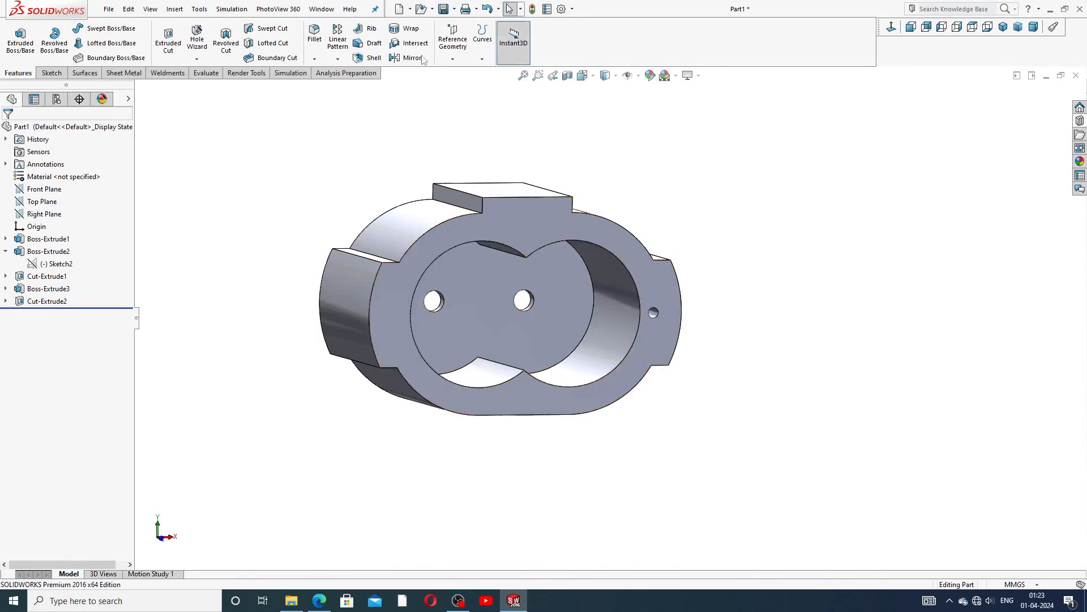
pyautogui.click(6, 251)
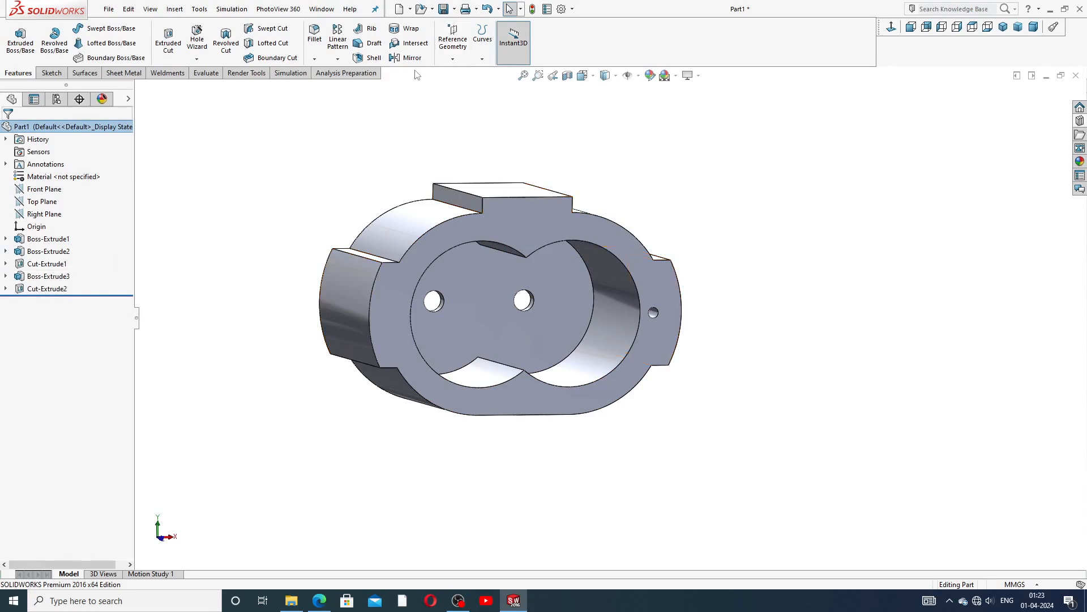
pyautogui.moveTo(279, 250); pyautogui.dragTo(235, 280, button='middle')
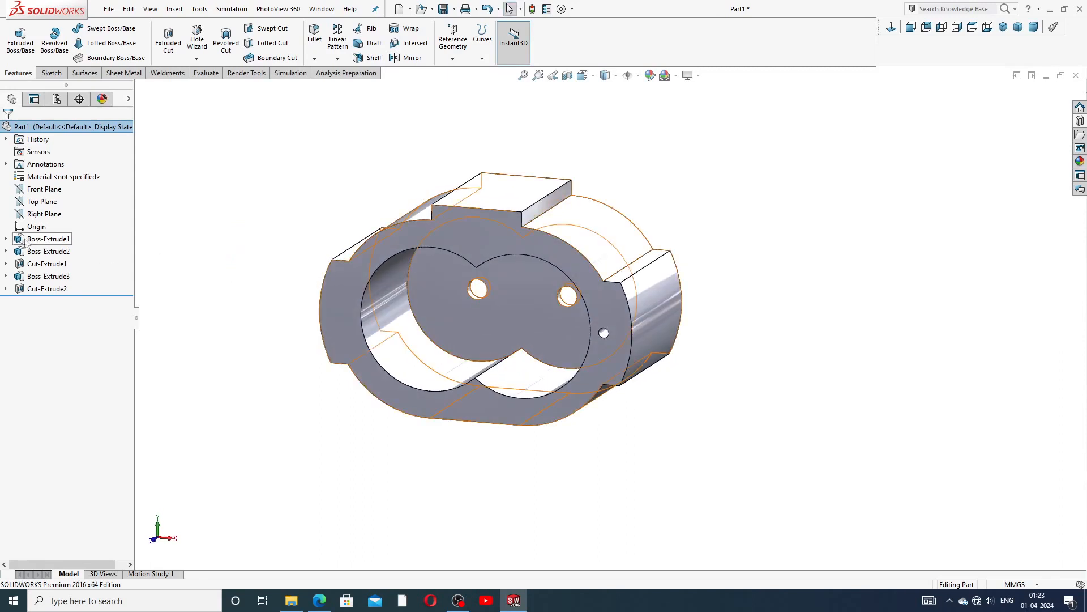
pyautogui.click(6, 238)
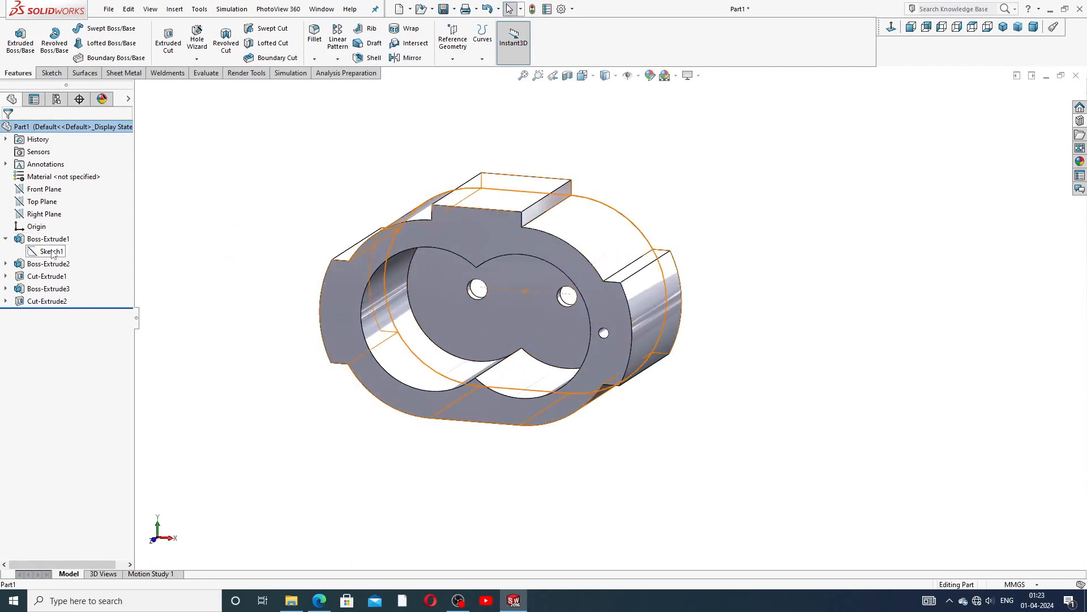
pyautogui.click(51, 252)
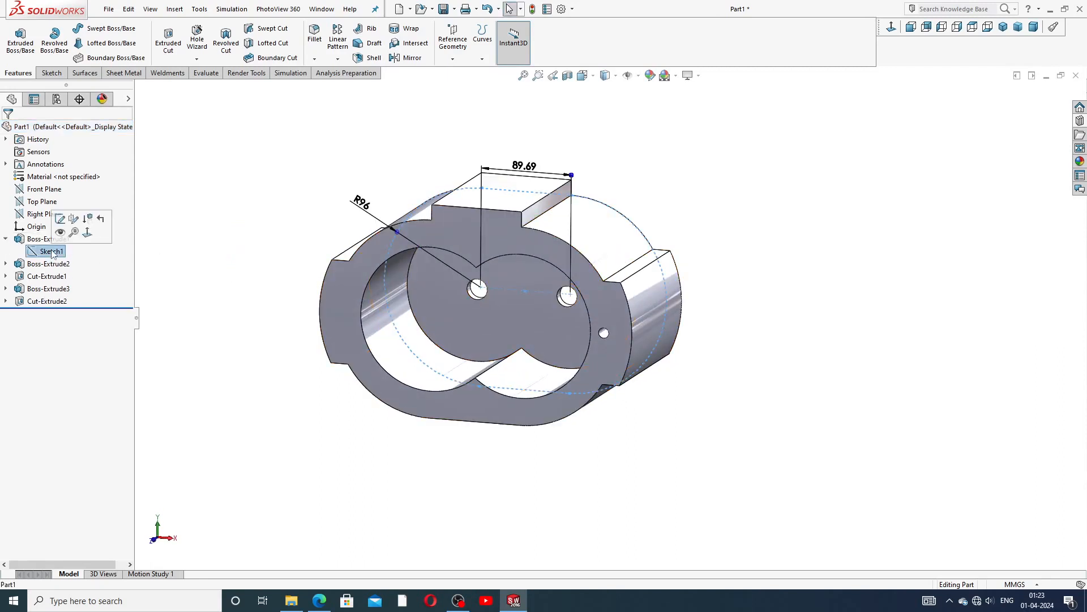
pyautogui.click(405, 58)
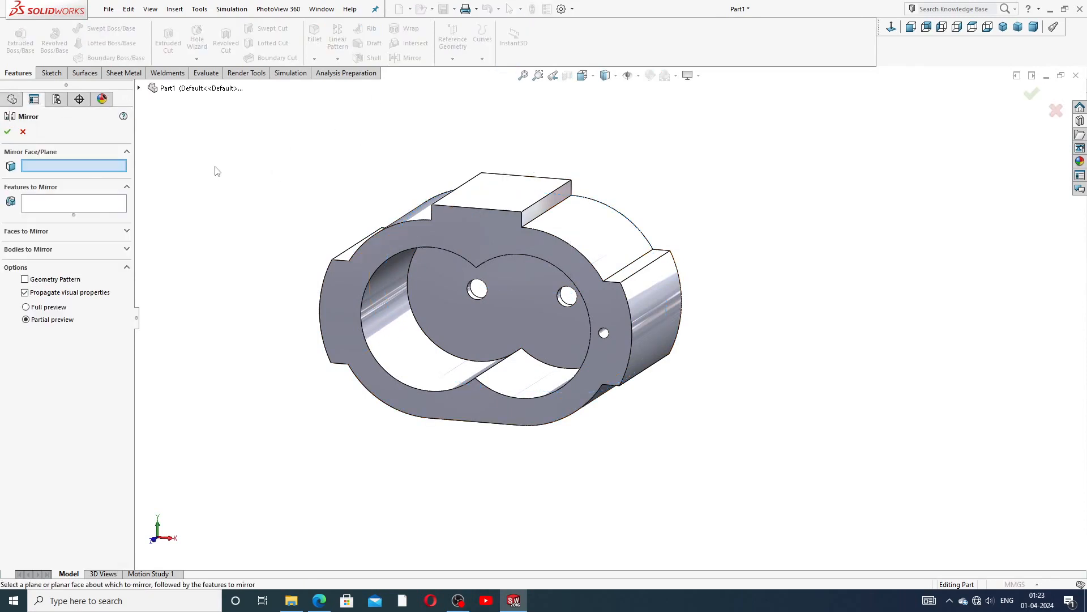
pyautogui.click(138, 88)
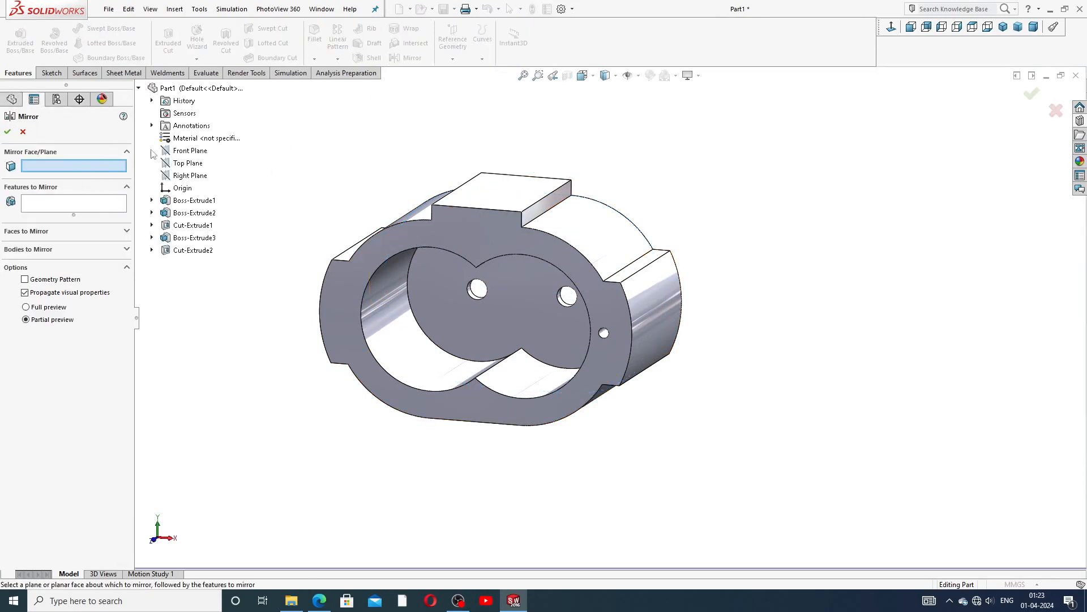
pyautogui.click(151, 199)
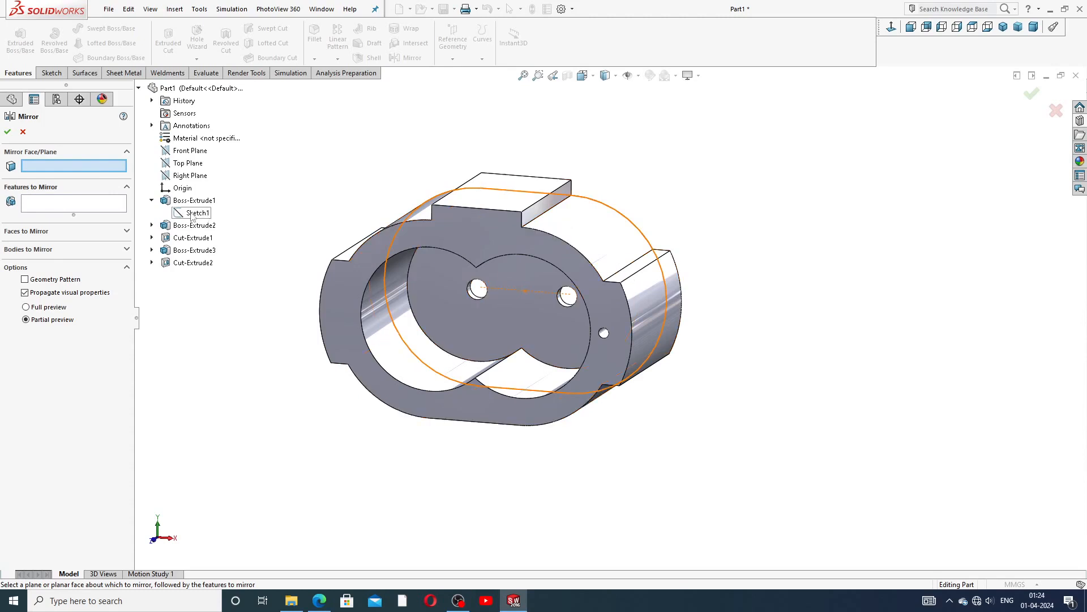
pyautogui.click(22, 132)
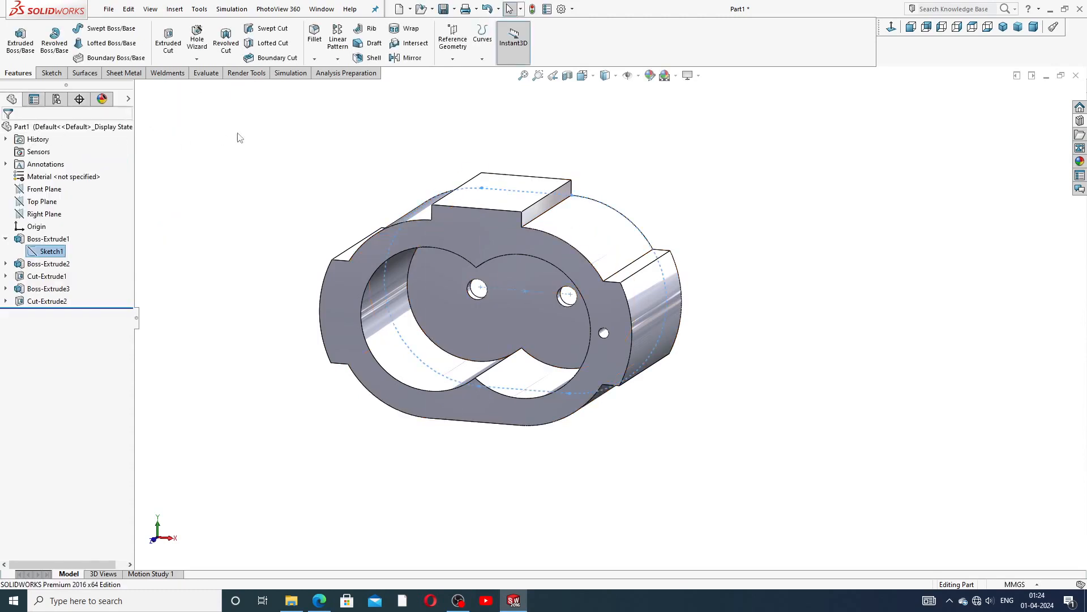
pyautogui.click(277, 146)
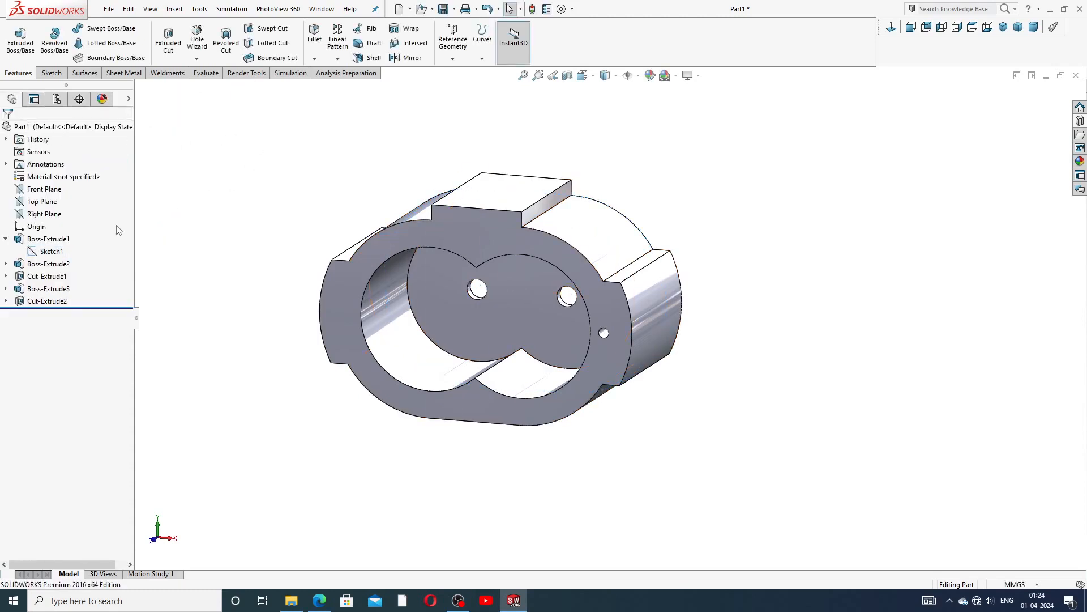
pyautogui.click(6, 237)
pyautogui.click(414, 59)
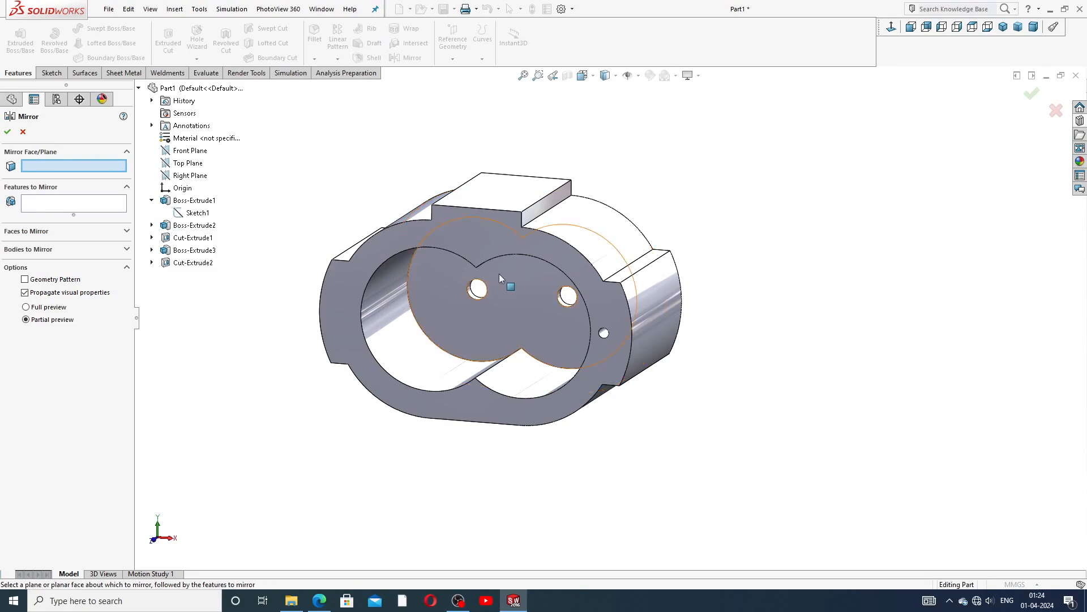
pyautogui.moveTo(498, 273); pyautogui.dragTo(606, 337, button='middle')
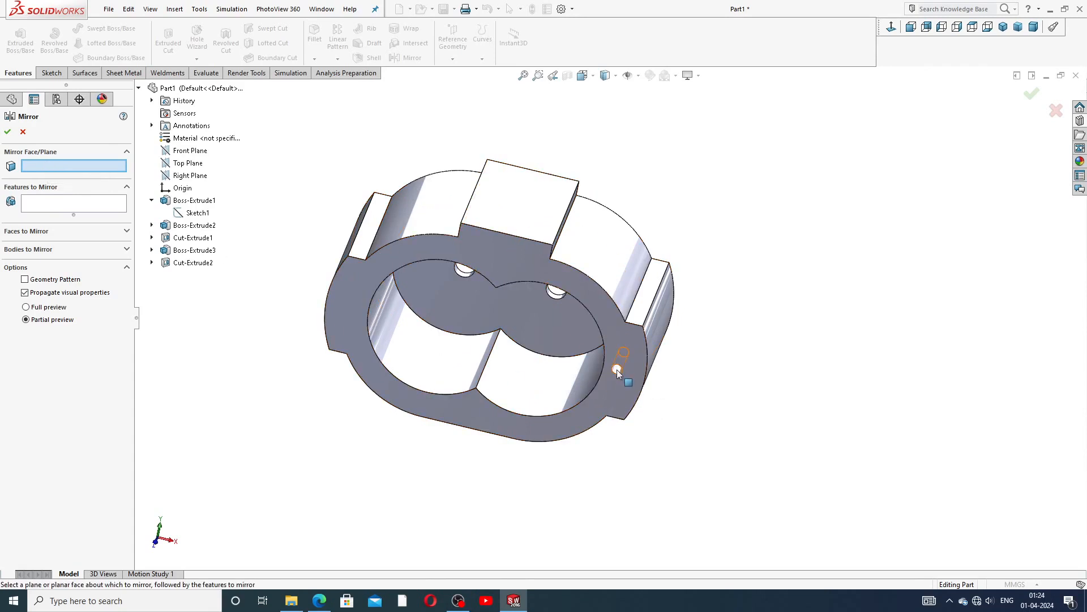
pyautogui.moveTo(554, 338); pyautogui.dragTo(529, 316, button='middle')
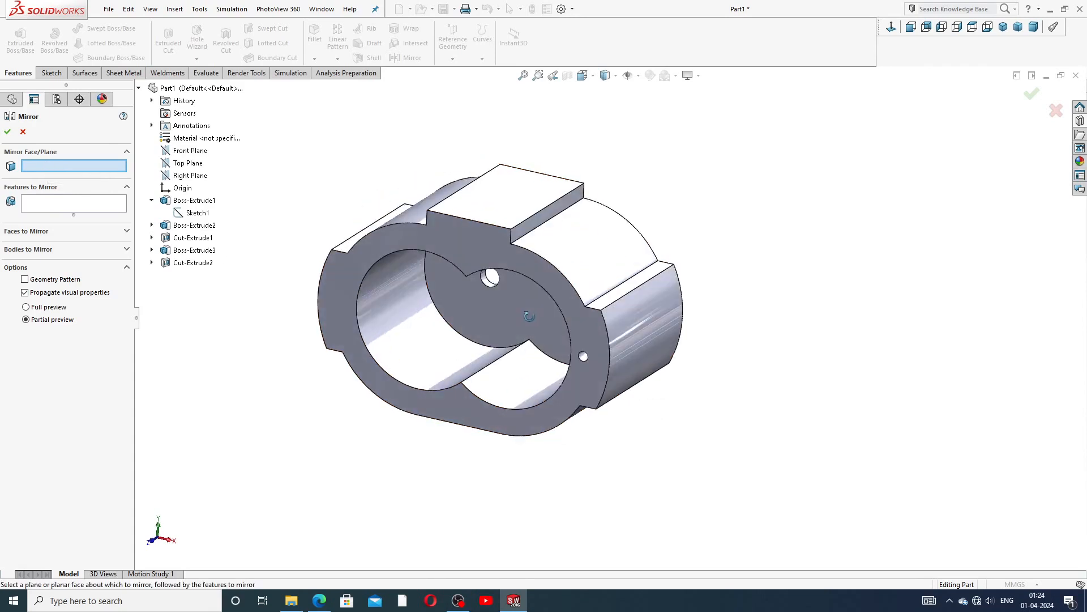
pyautogui.click(455, 248)
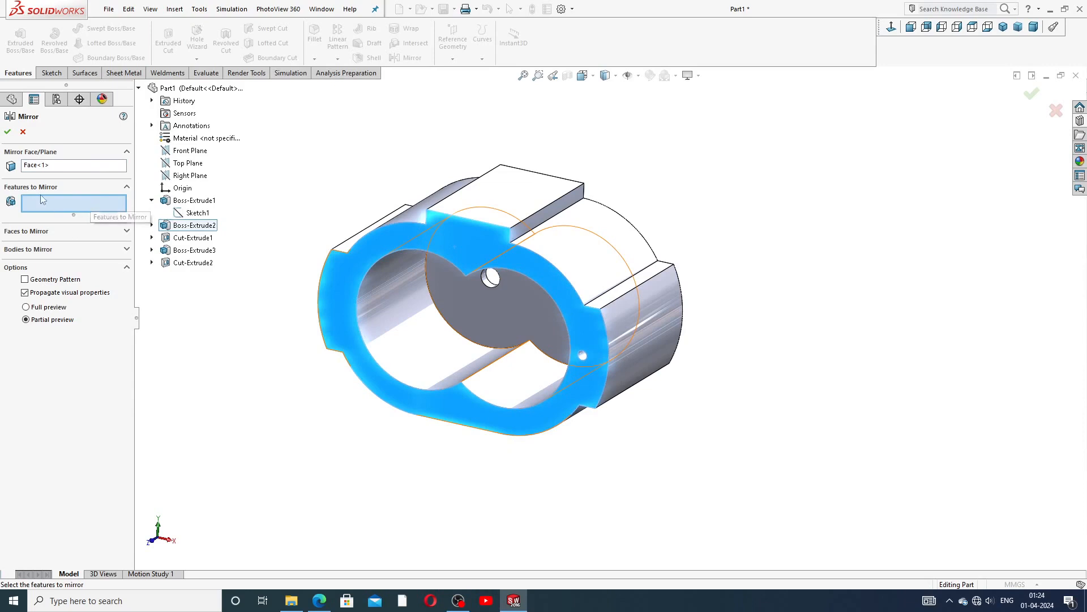
pyautogui.click(126, 152)
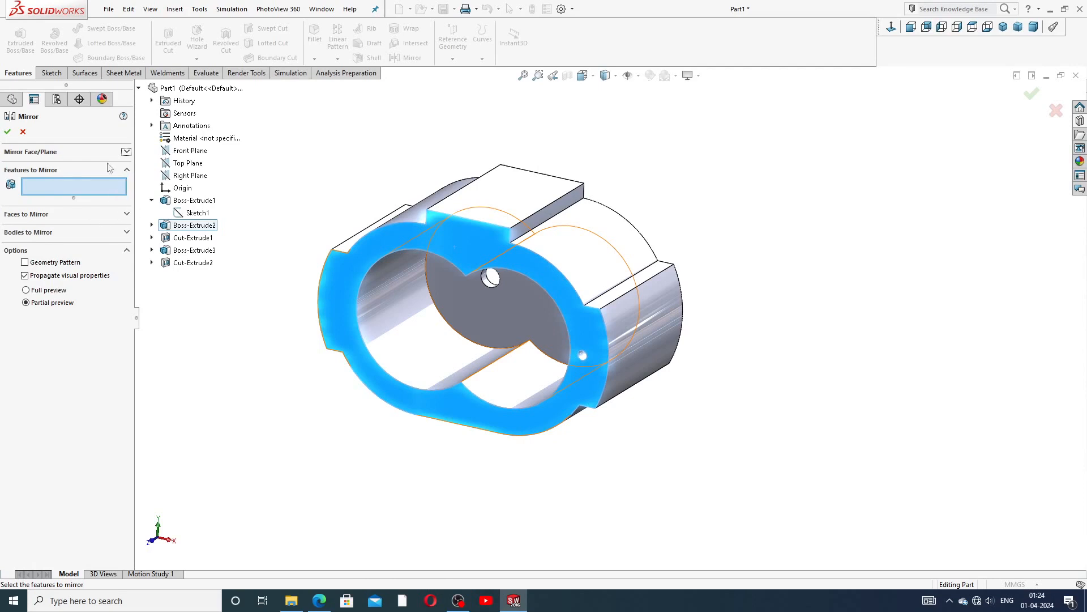
pyautogui.click(23, 132)
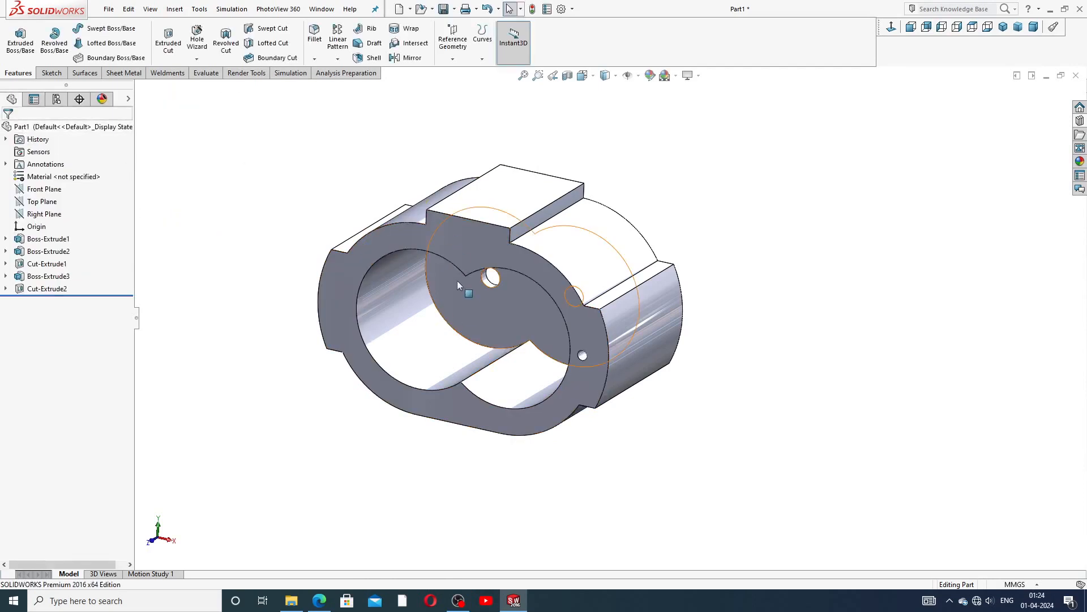
# Step: Set up a curve driven pattern of the 10 mm bolt hole along Sketch1 with 15 equally spaced instances
pyautogui.moveTo(457, 281)
pyautogui.mouseDown(button='middle')
pyautogui.moveTo(449, 261)
pyautogui.moveTo(460, 268)
pyautogui.mouseUp(button='middle')
pyautogui.scroll(-2, 464, 336)
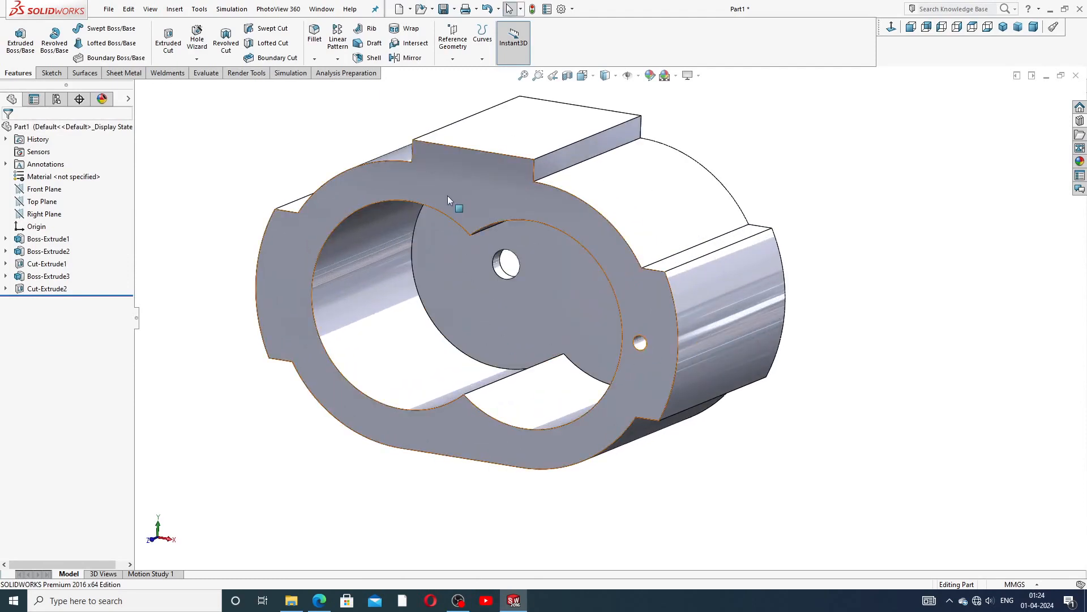
pyautogui.scroll(2, 450, 201)
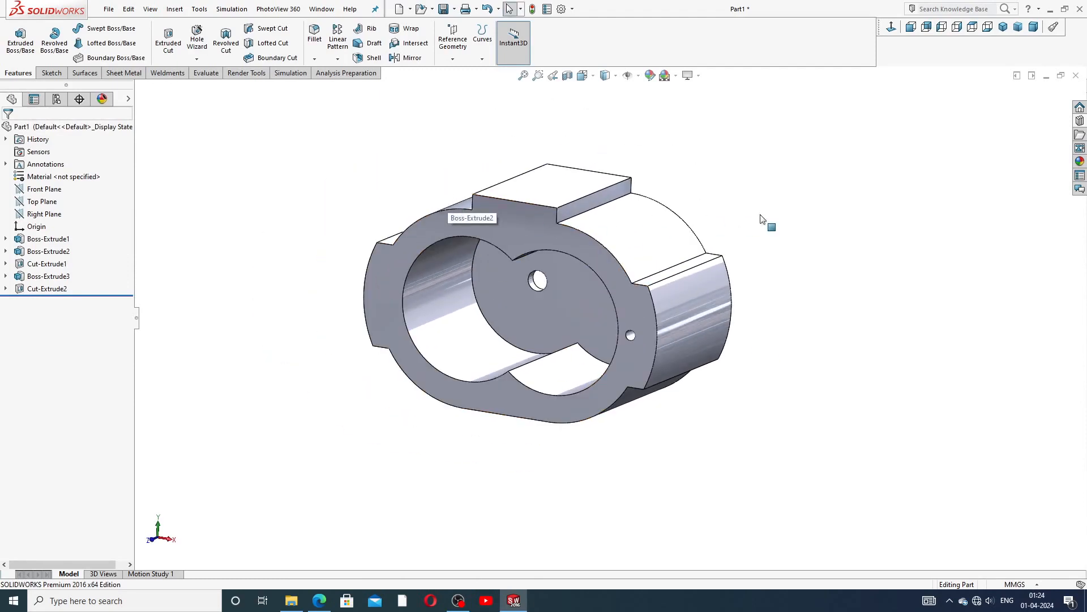
pyautogui.scroll(-1, 518, 252)
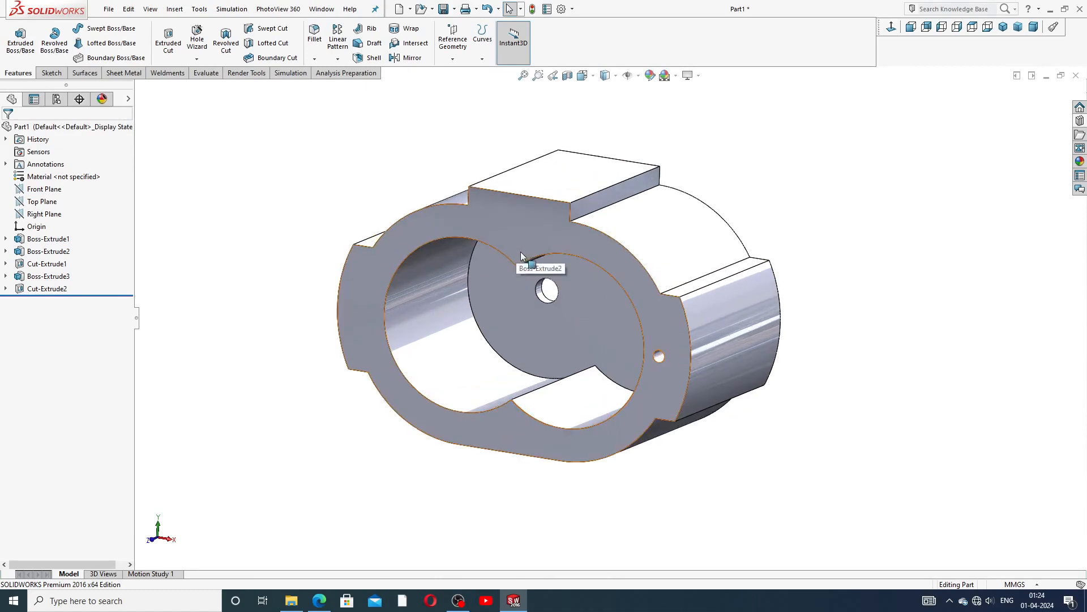
pyautogui.click(338, 59)
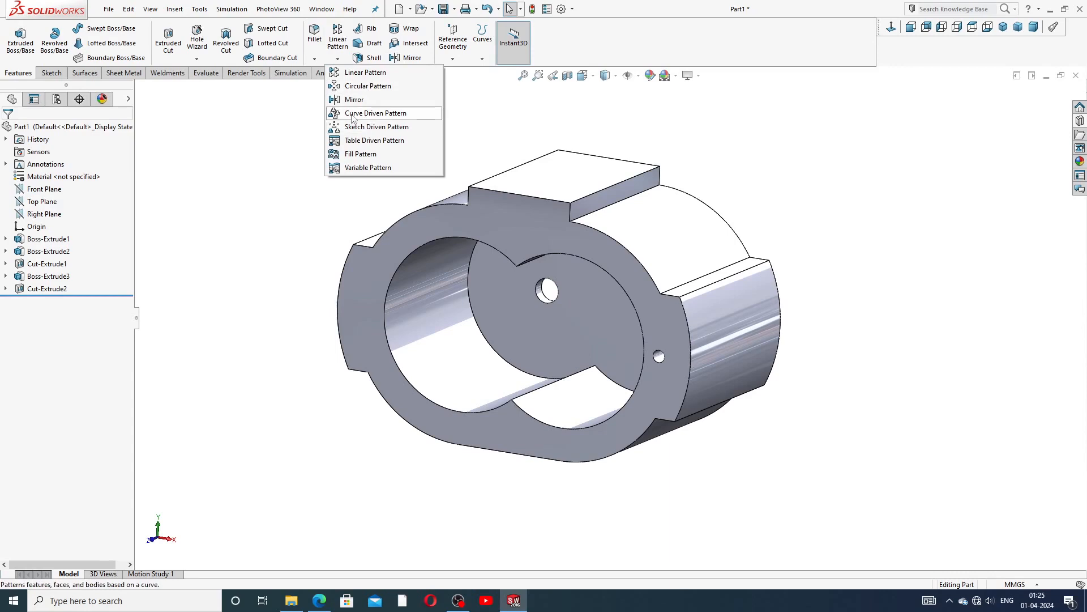
pyautogui.click(393, 116)
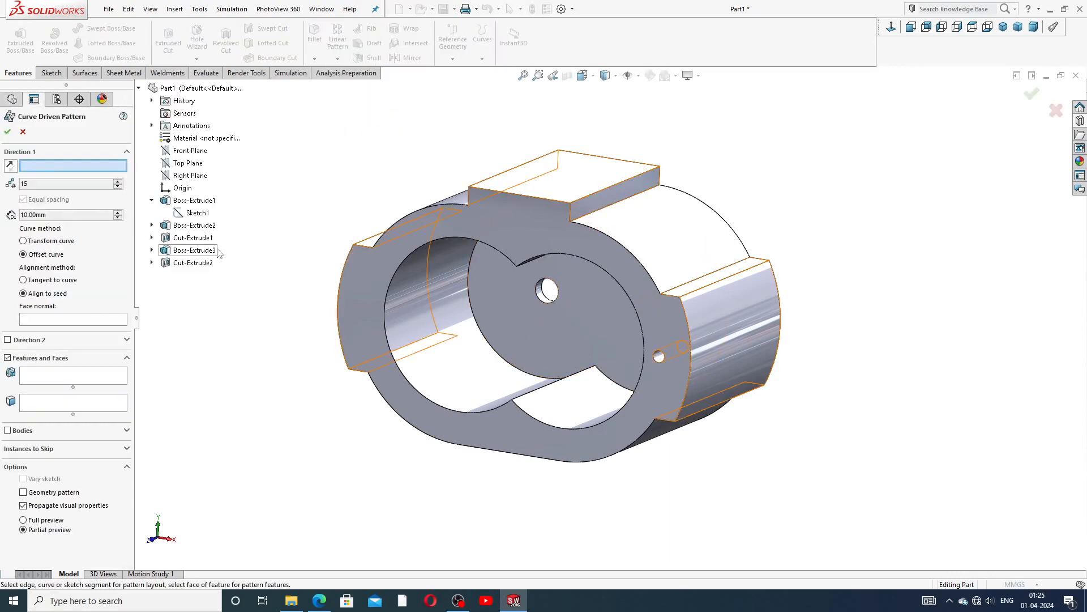
pyautogui.click(198, 213)
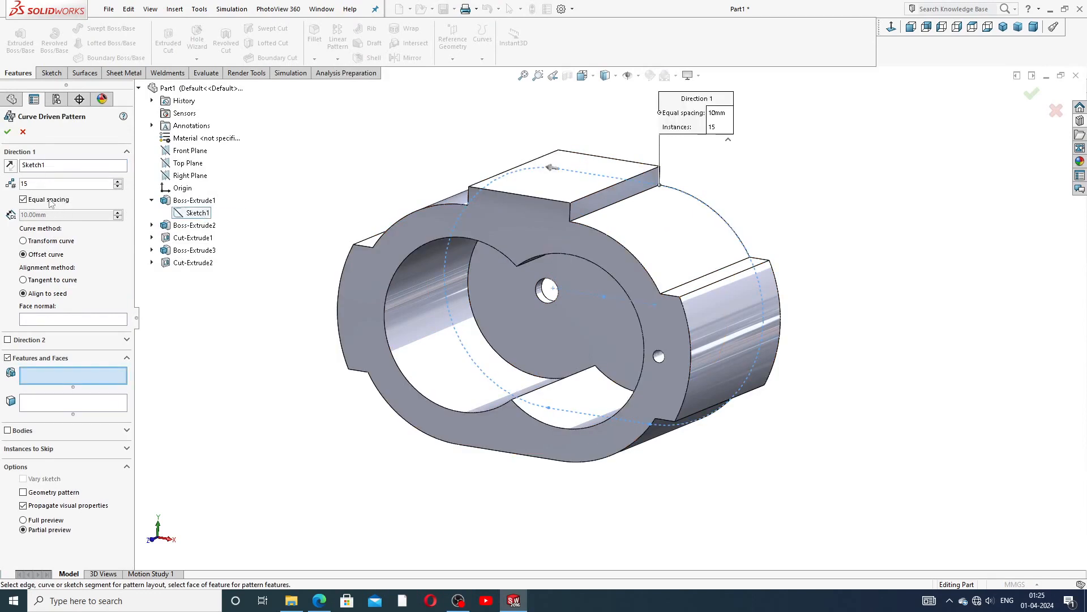
pyautogui.click(659, 355)
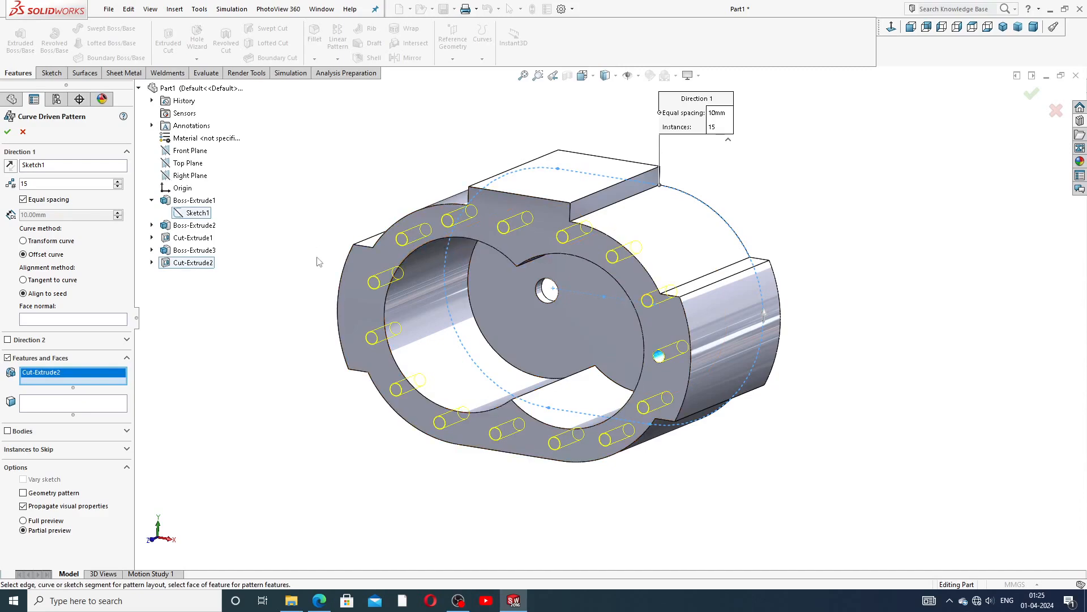
# Step: Preview the Transform curve method, switch back to Offset curve with Align to seed, and apply the hole pattern
pyautogui.moveTo(344, 279); pyautogui.dragTo(513, 246, button='middle')
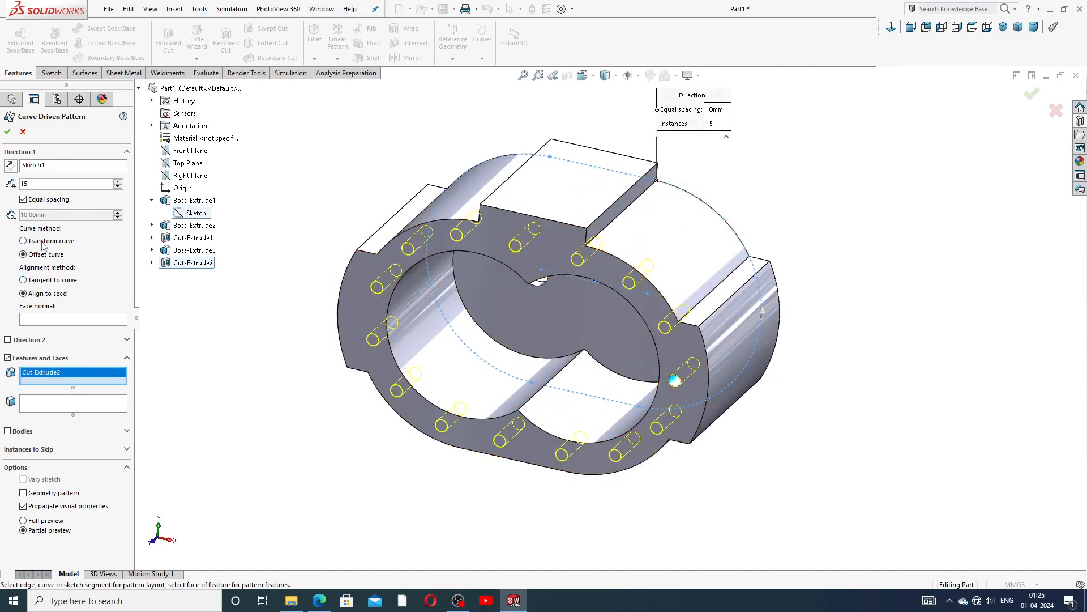
pyautogui.click(24, 241)
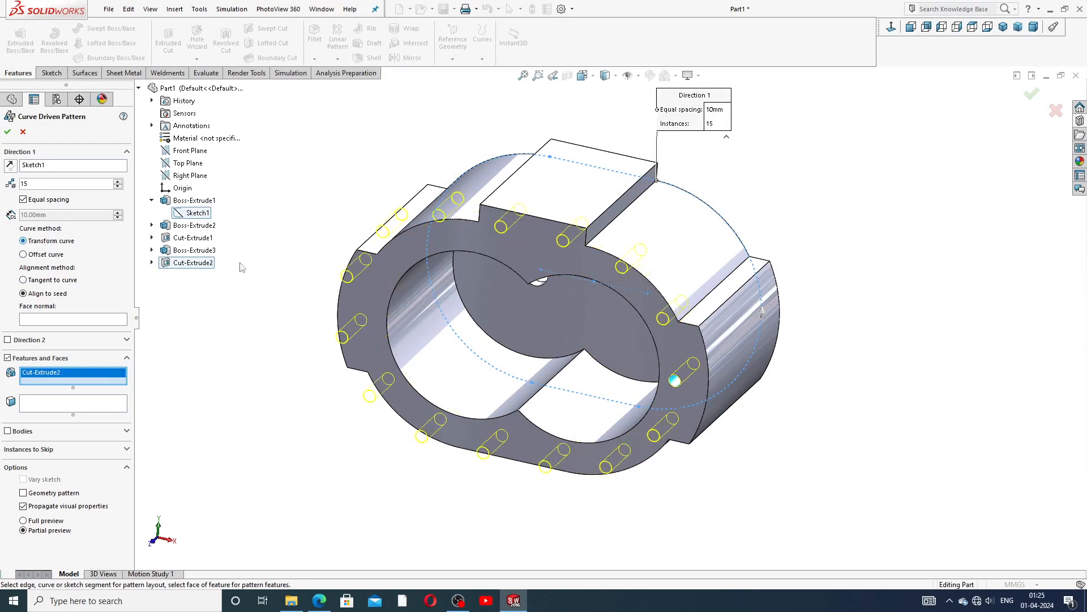
pyautogui.moveTo(298, 241); pyautogui.dragTo(316, 204, button='middle')
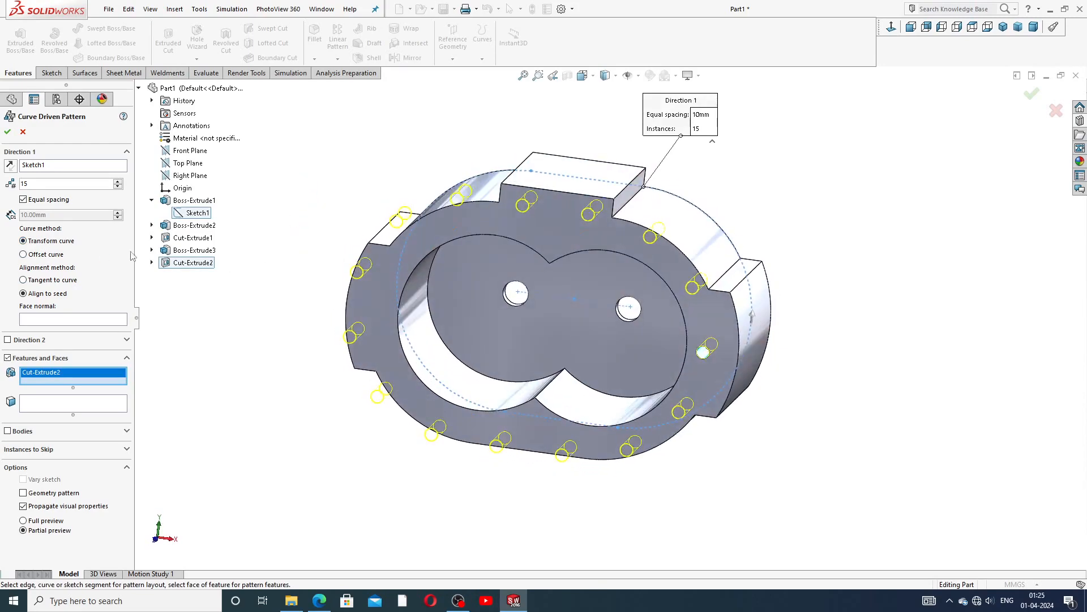
pyautogui.click(24, 254)
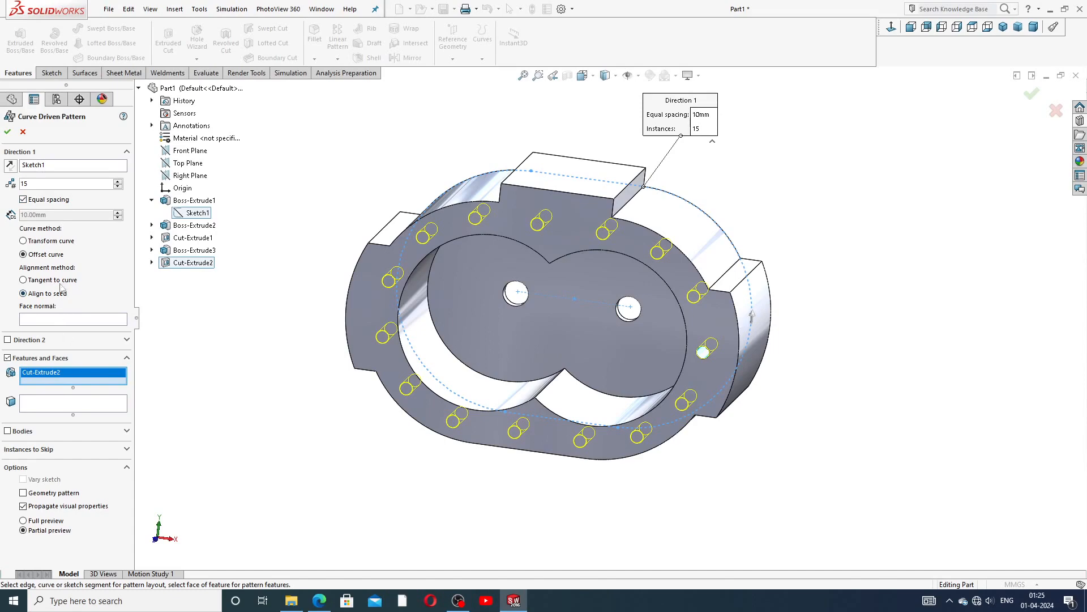
pyautogui.click(7, 132)
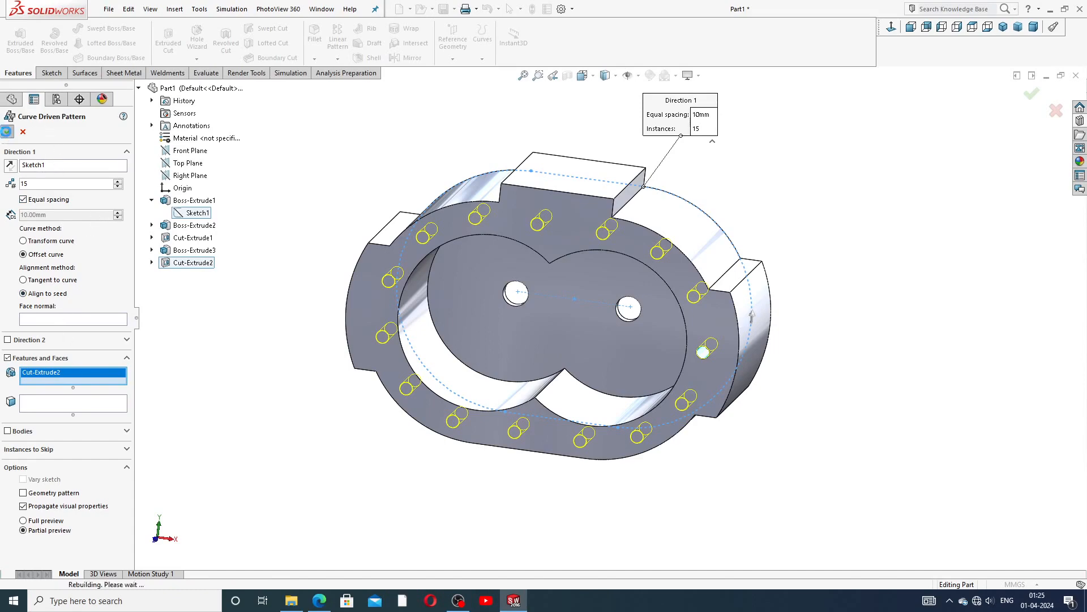
# Step: Start a new sketch on the outer flat face of the housing's top pad
pyautogui.moveTo(760, 247); pyautogui.dragTo(668, 187, button='middle')
pyautogui.click(598, 204)
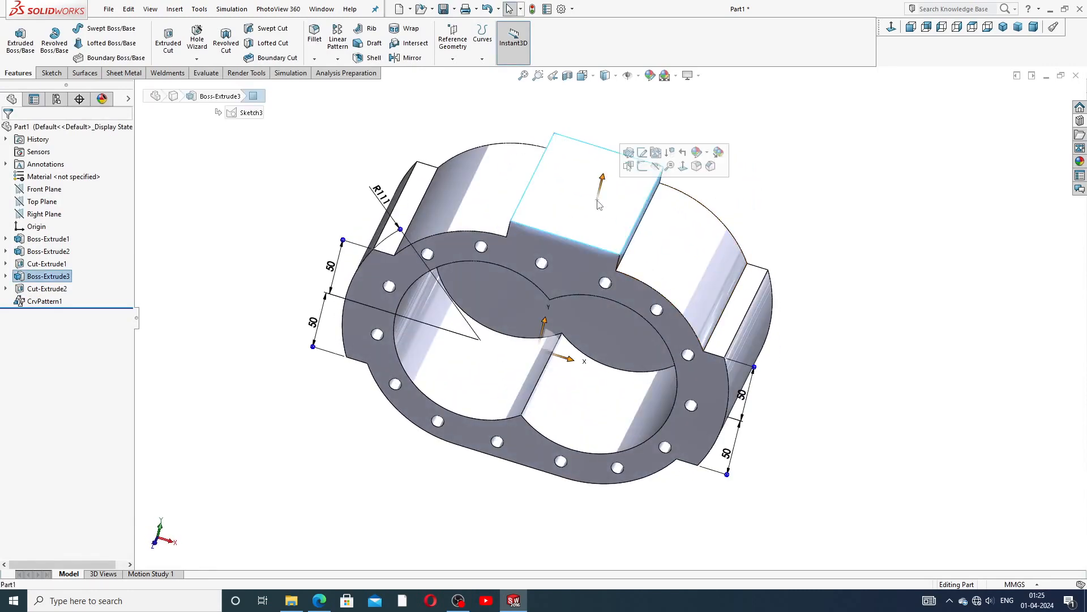
pyautogui.click(642, 166)
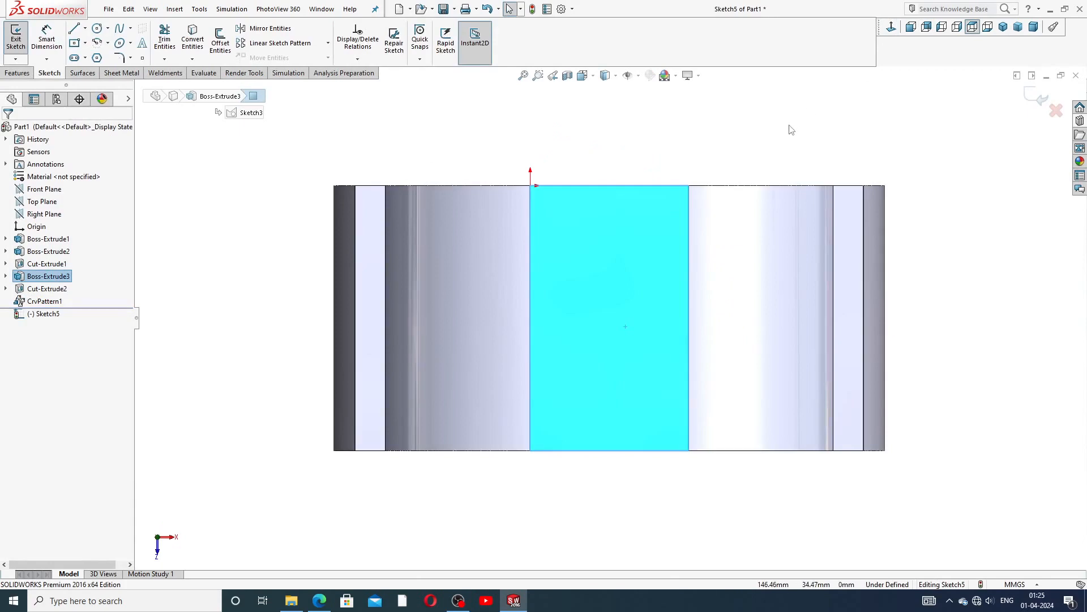
pyautogui.scroll(2, 789, 126)
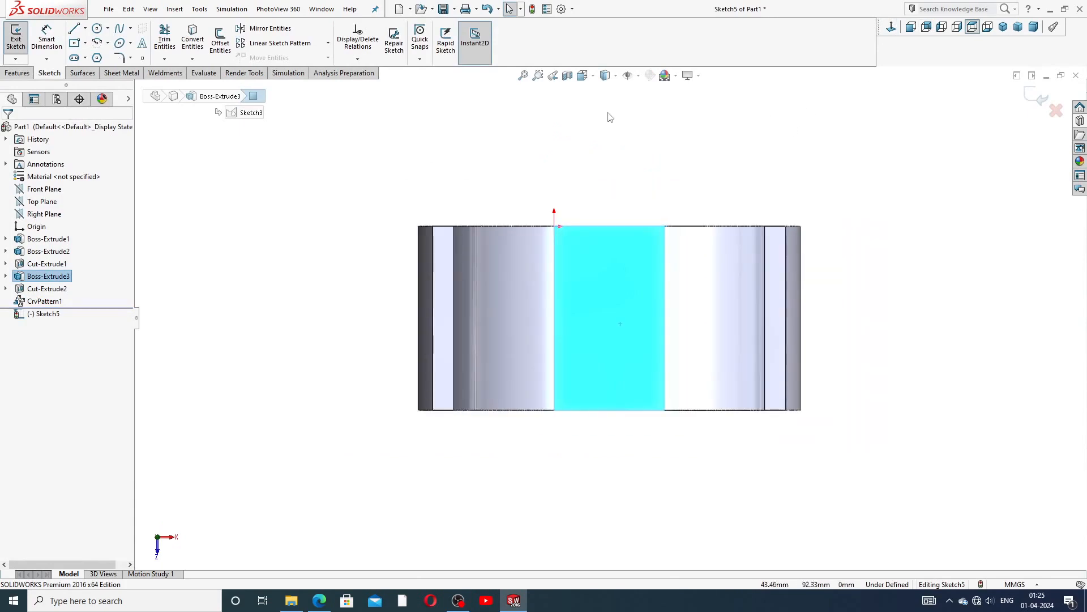
# Step: Draw a diagonal centerline between opposite corners of the top pad face and switch to the housing drawing PDF in the browser
pyautogui.click(85, 28)
pyautogui.click(100, 57)
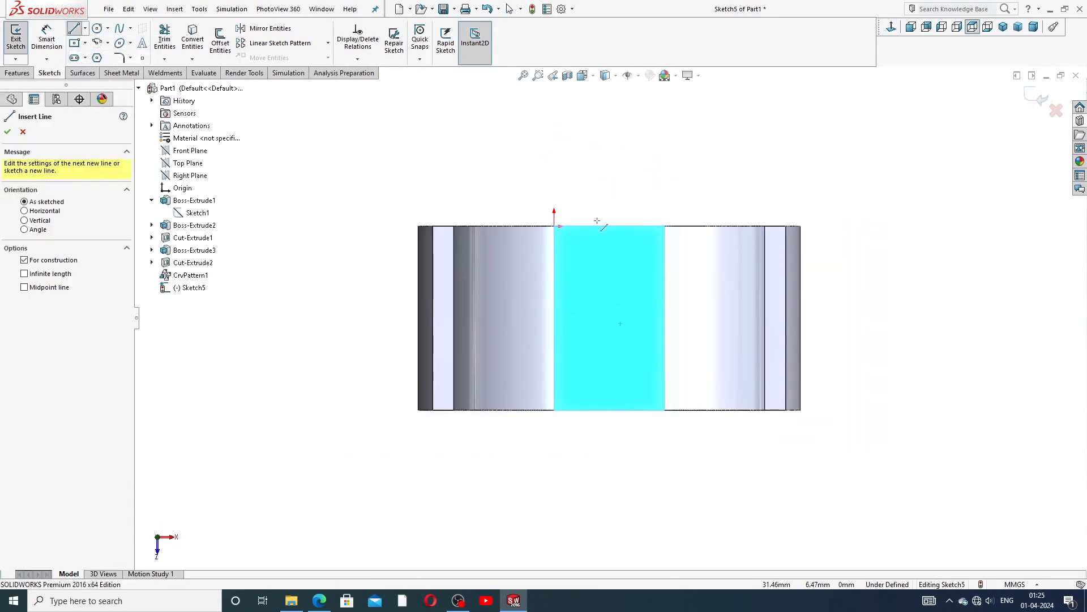
pyautogui.click(665, 226)
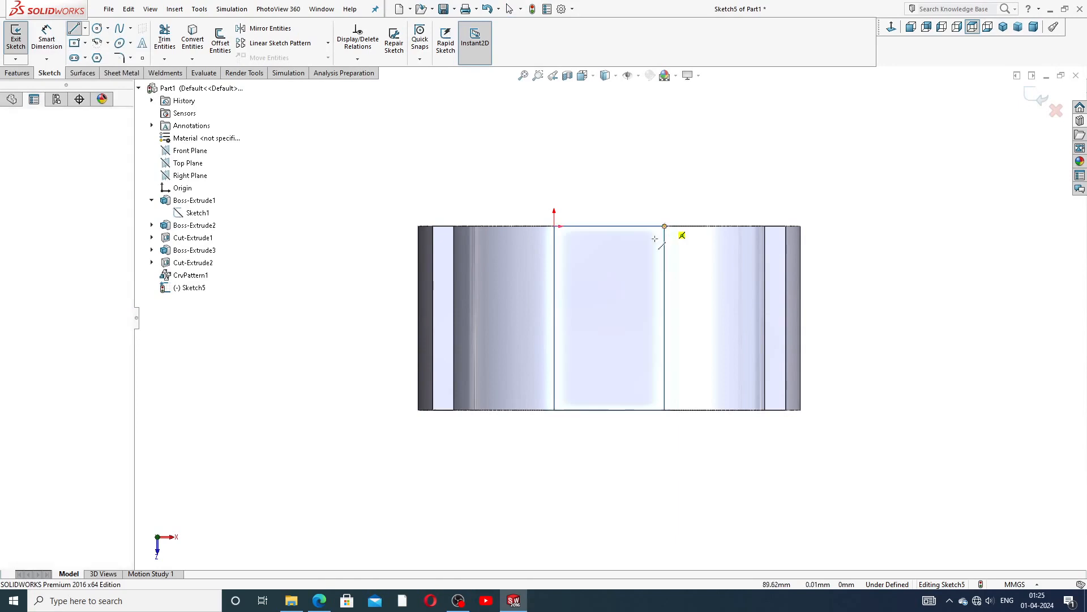
pyautogui.click(554, 409)
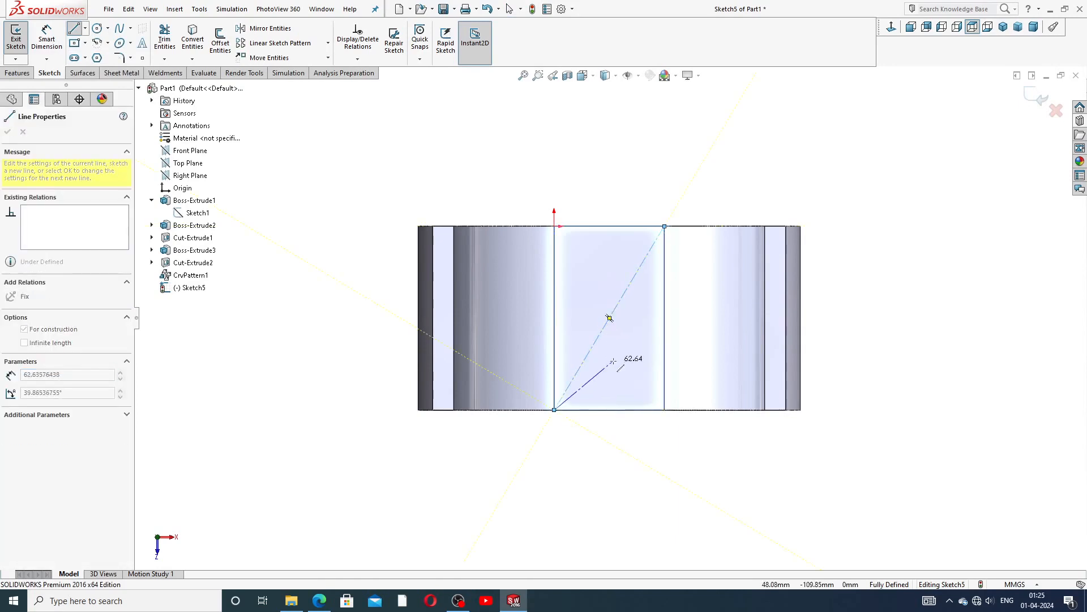
pyautogui.rightClick(633, 338)
pyautogui.click(643, 371)
pyautogui.scroll(-2, 595, 373)
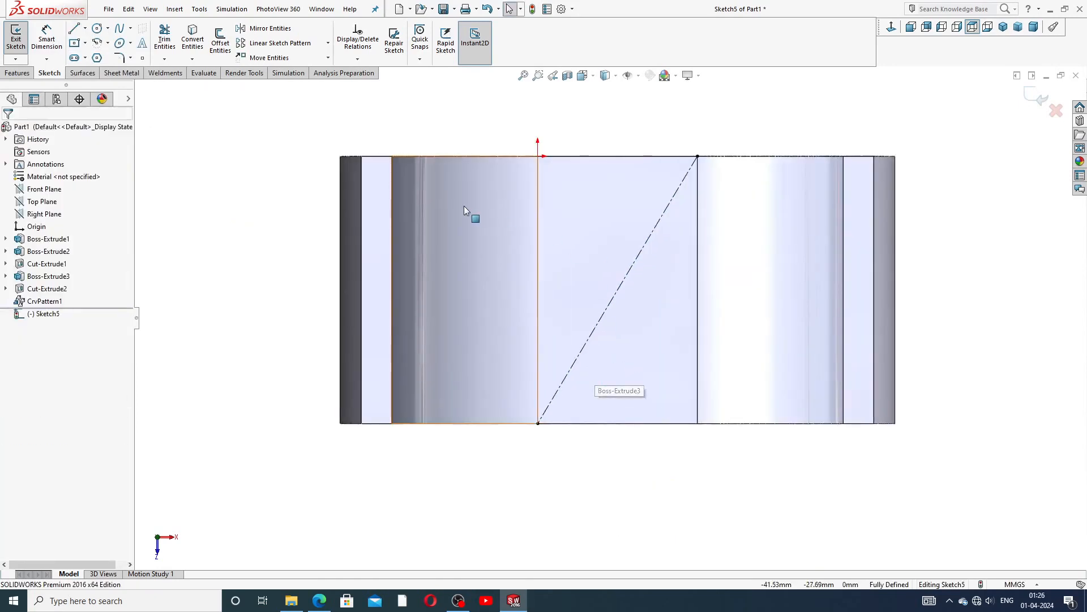
pyautogui.click(321, 602)
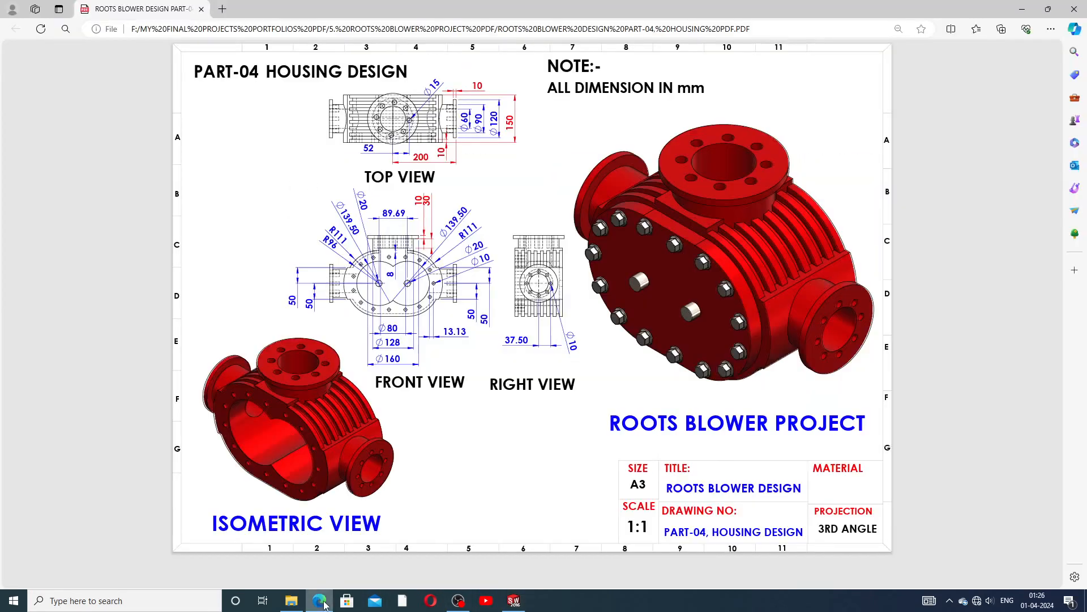
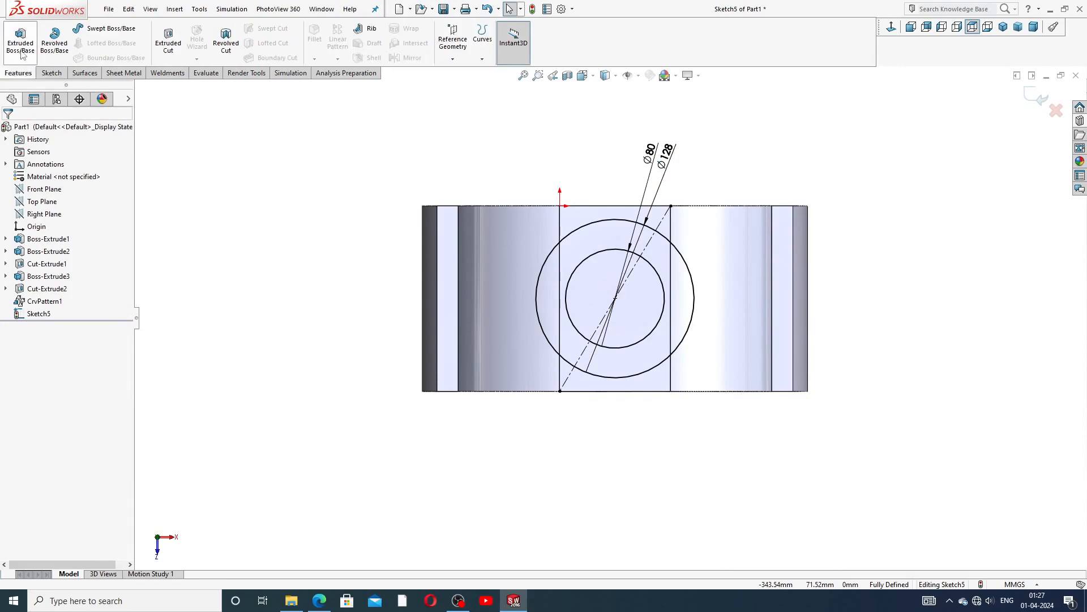
# Step: Extrude the 80 mm and 128 mm concentric circle profile 30 mm blind outward and Up To Next in the second direction
pyautogui.click(21, 40)
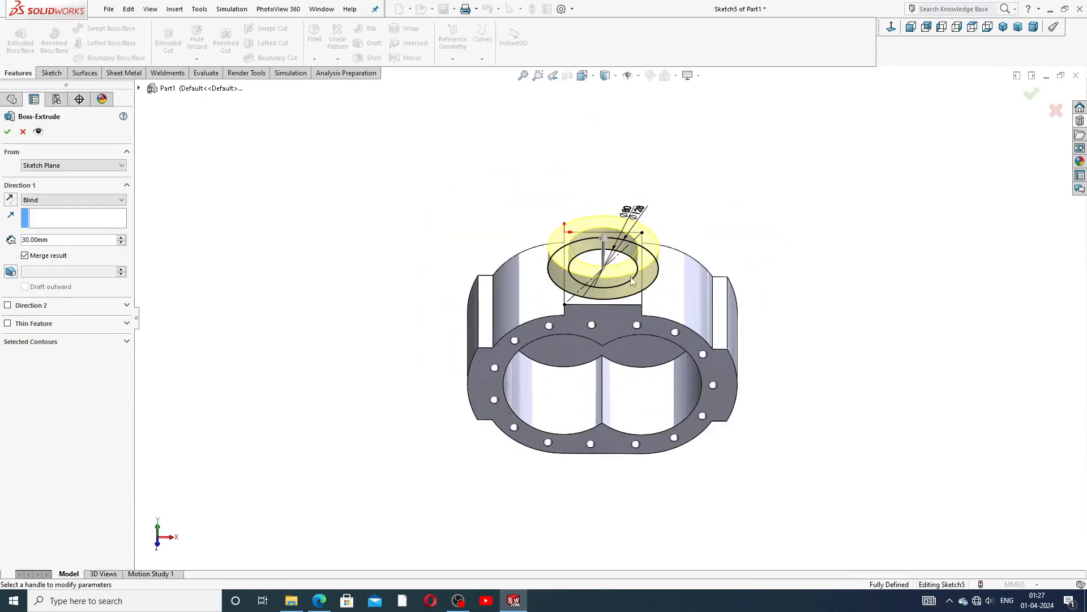
pyautogui.scroll(-3, 633, 281)
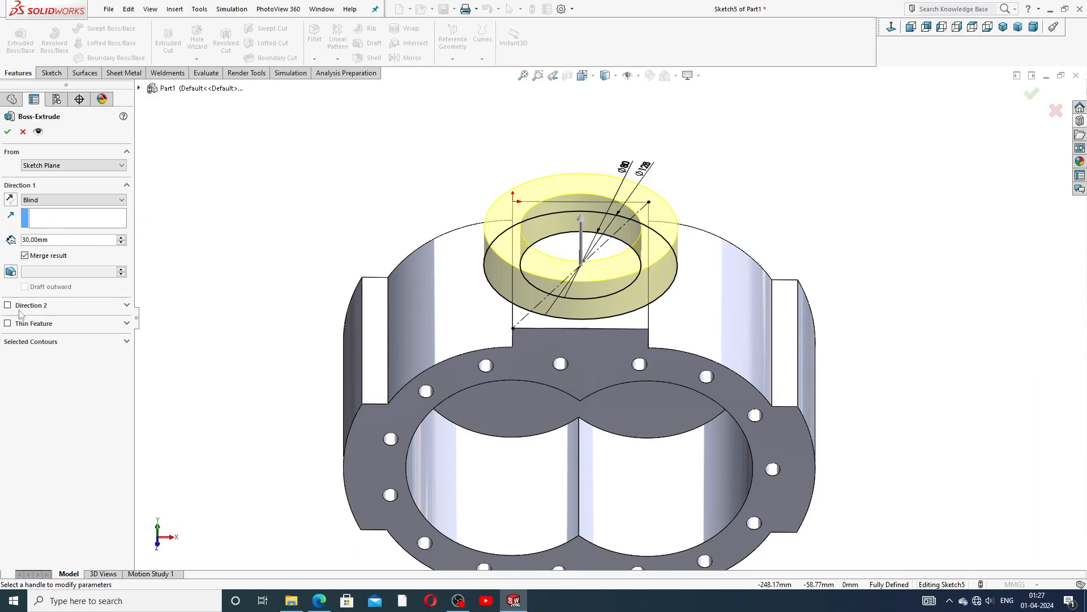
pyautogui.click(7, 305)
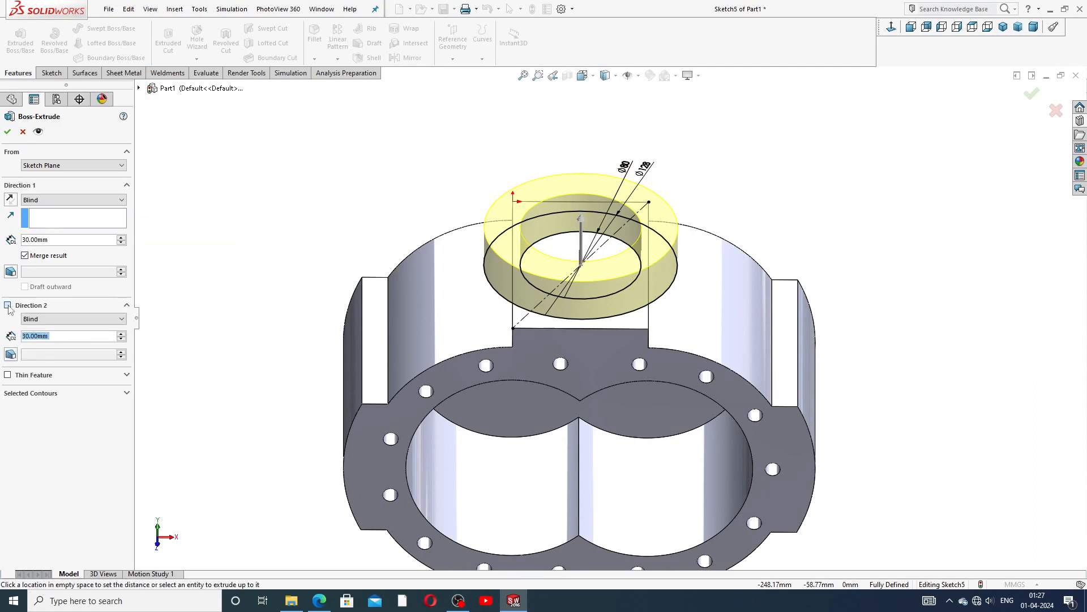
pyautogui.click(63, 320)
pyautogui.click(56, 344)
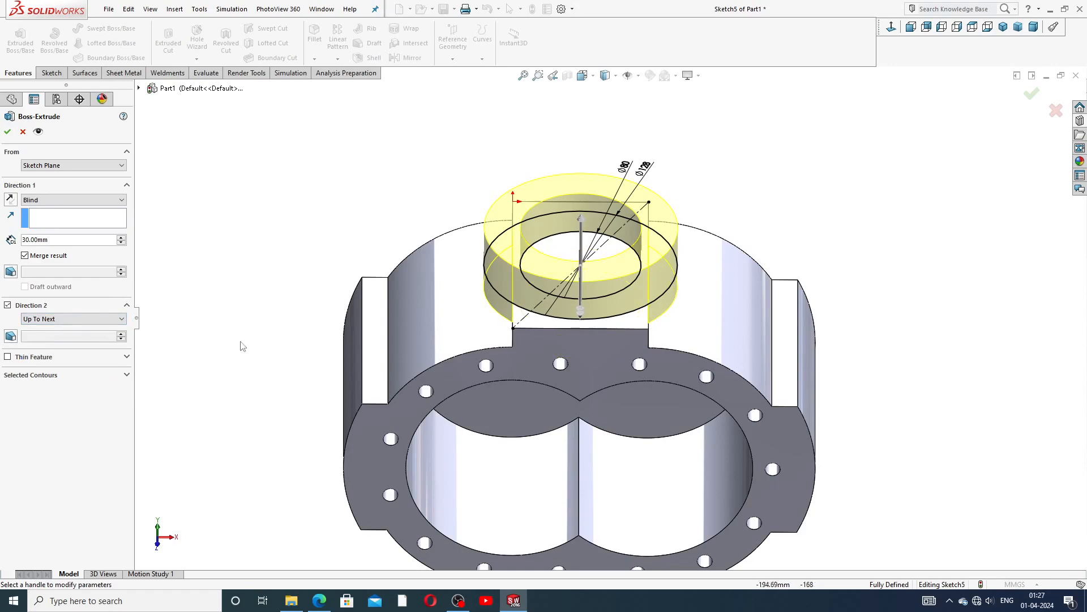
pyautogui.moveTo(584, 313); pyautogui.dragTo(576, 283, button='middle')
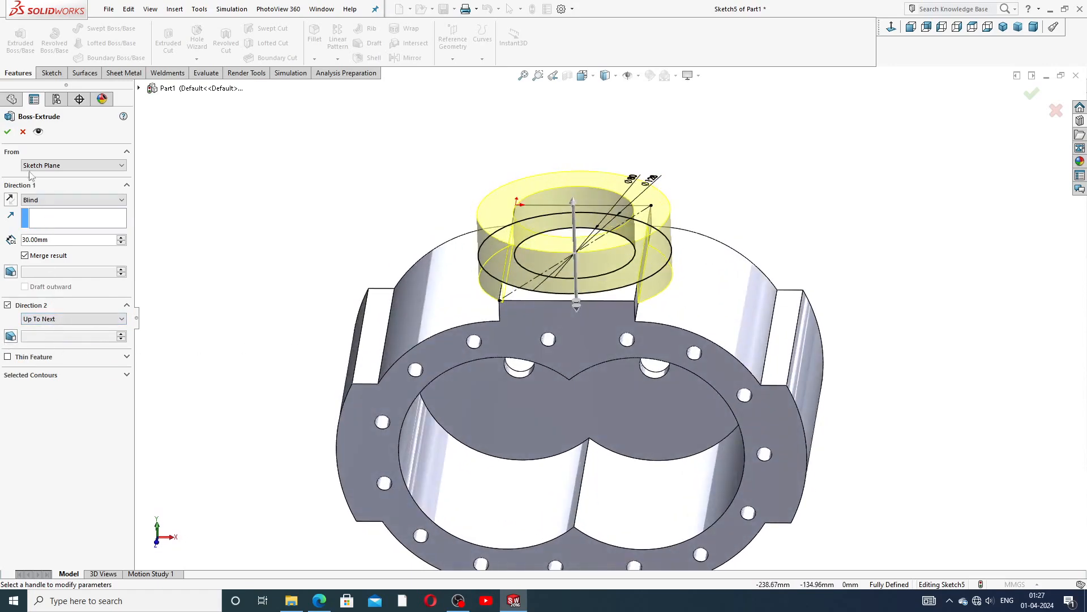
pyautogui.click(8, 133)
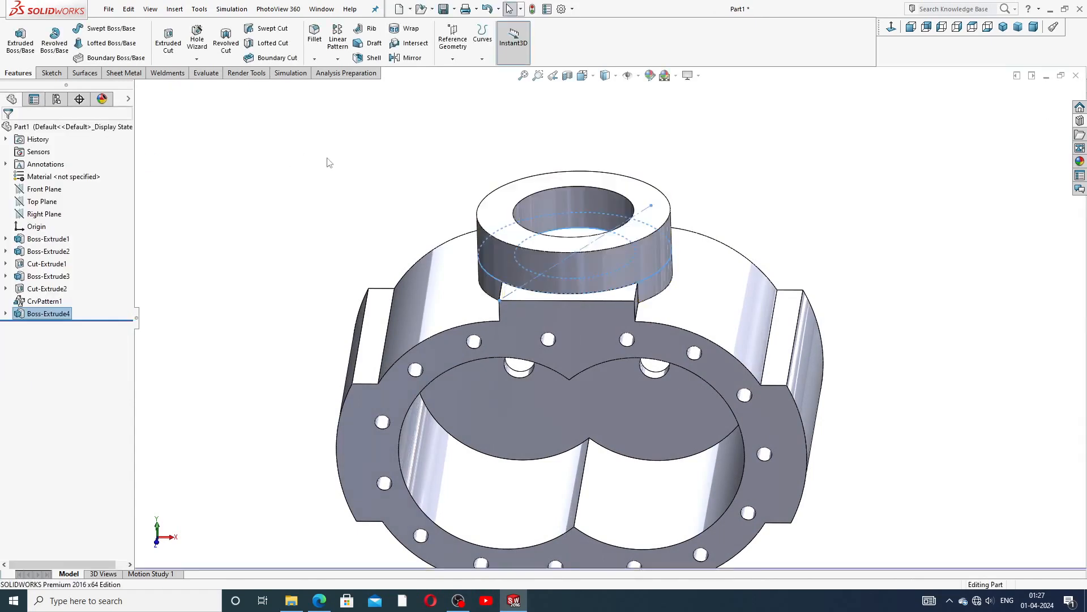
# Step: Start an extruded cut from the top ring boss's sketch, adding both halves of its inner circle as contours
pyautogui.moveTo(400, 176); pyautogui.dragTo(377, 234, button='middle')
pyautogui.moveTo(531, 238); pyautogui.dragTo(538, 252, button='middle')
pyautogui.click(6, 314)
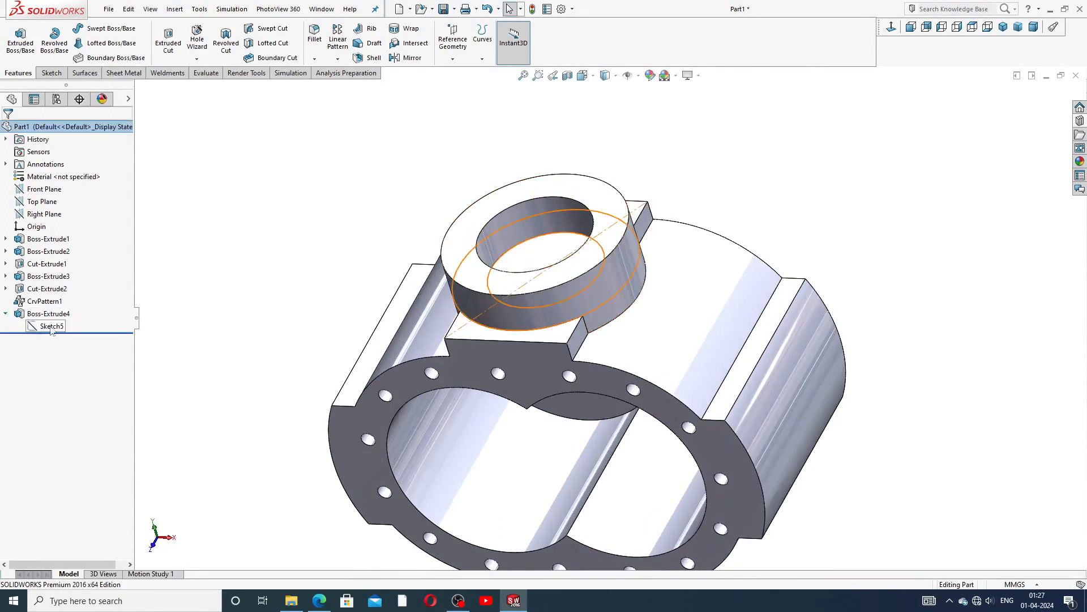
pyautogui.click(51, 326)
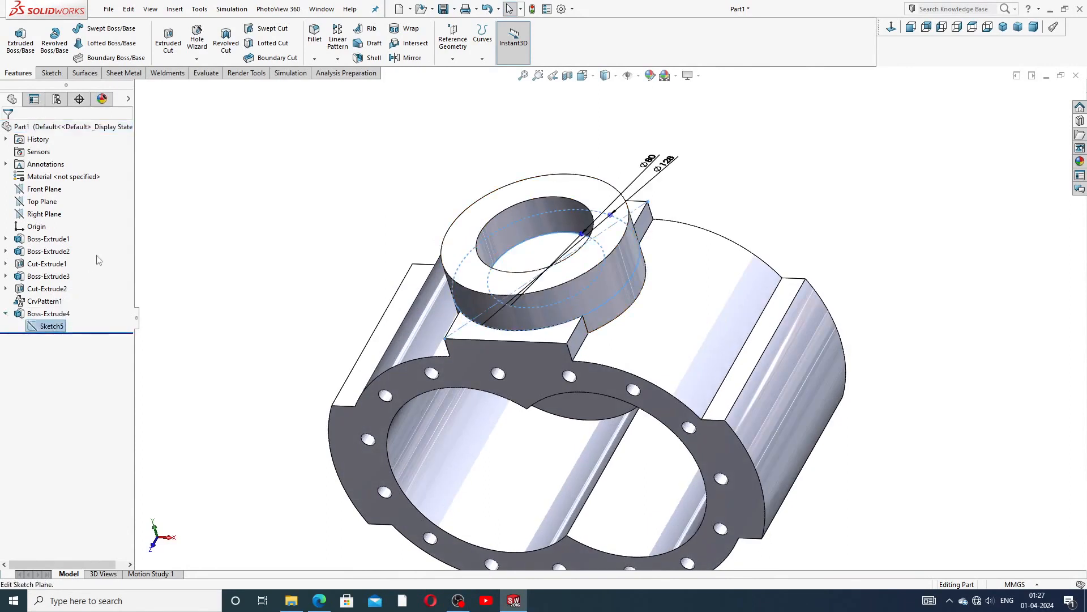
pyautogui.click(168, 39)
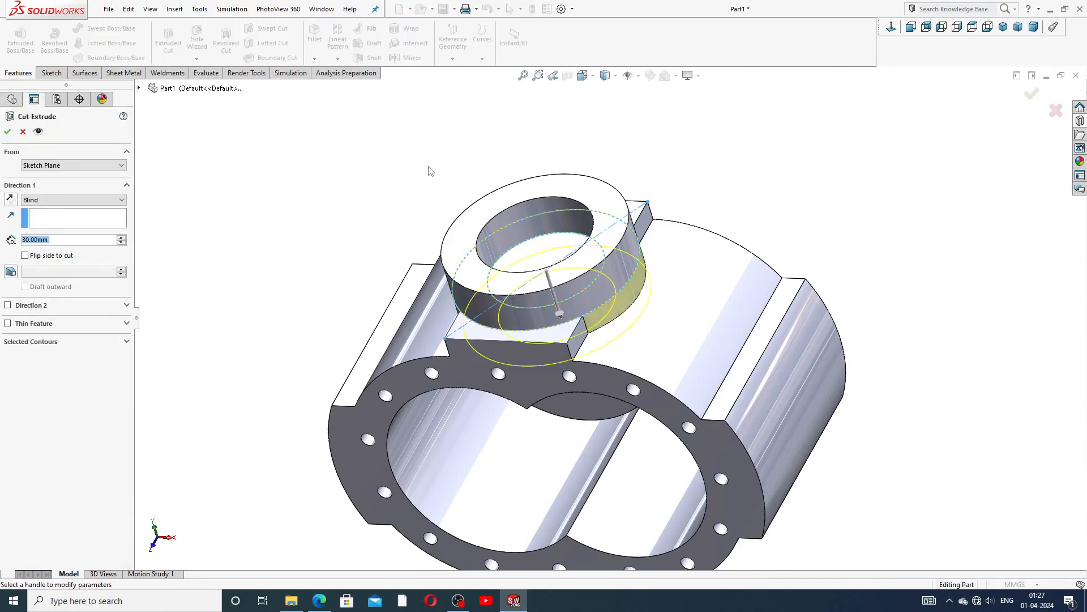
pyautogui.moveTo(441, 179); pyautogui.dragTo(597, 296, button='middle')
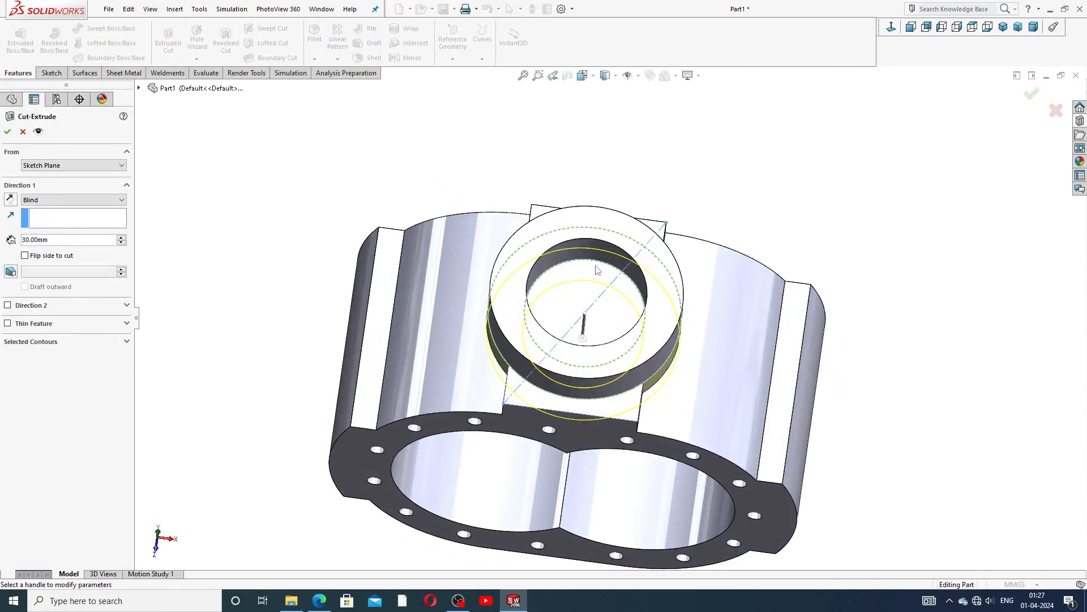
pyautogui.click(68, 342)
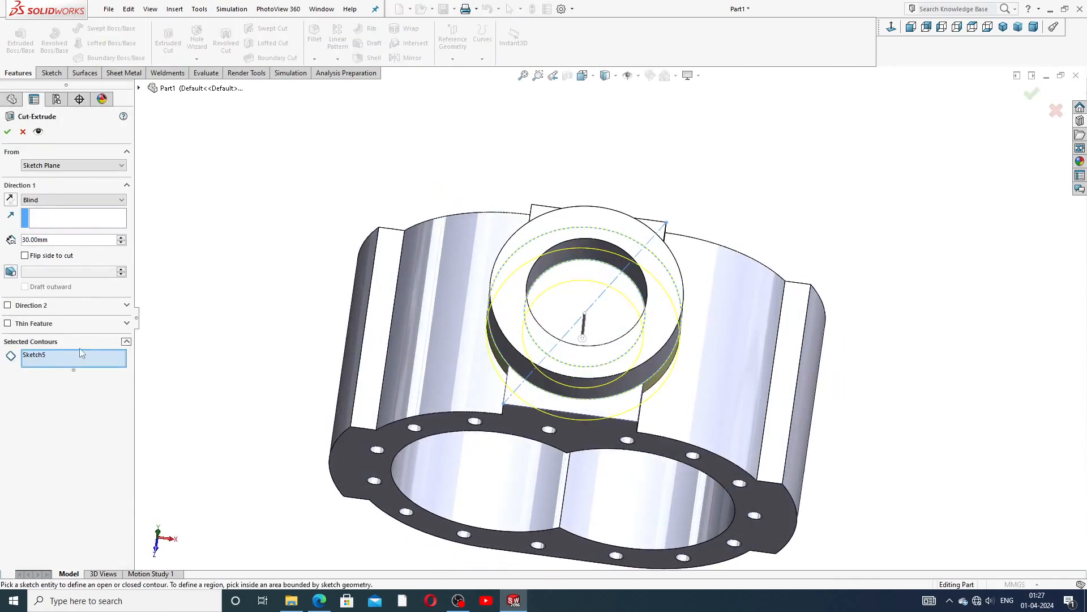
pyautogui.click(606, 317)
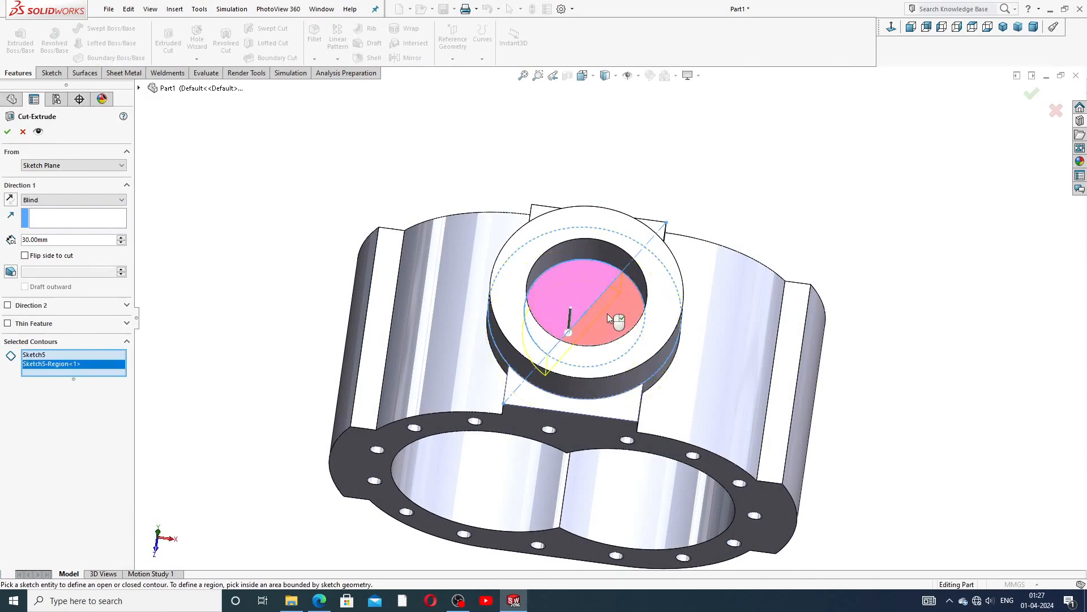
pyautogui.click(551, 327)
pyautogui.moveTo(397, 355); pyautogui.dragTo(396, 188, button='middle')
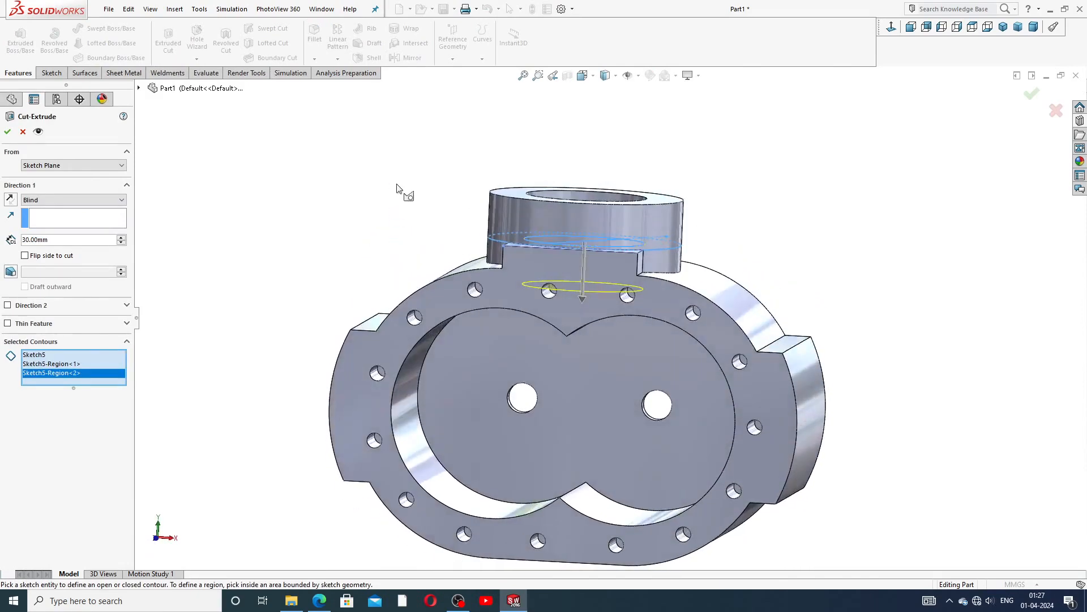
# Step: Cut the bore down into the housing cavity with the Up To Next end condition
pyautogui.click(51, 199)
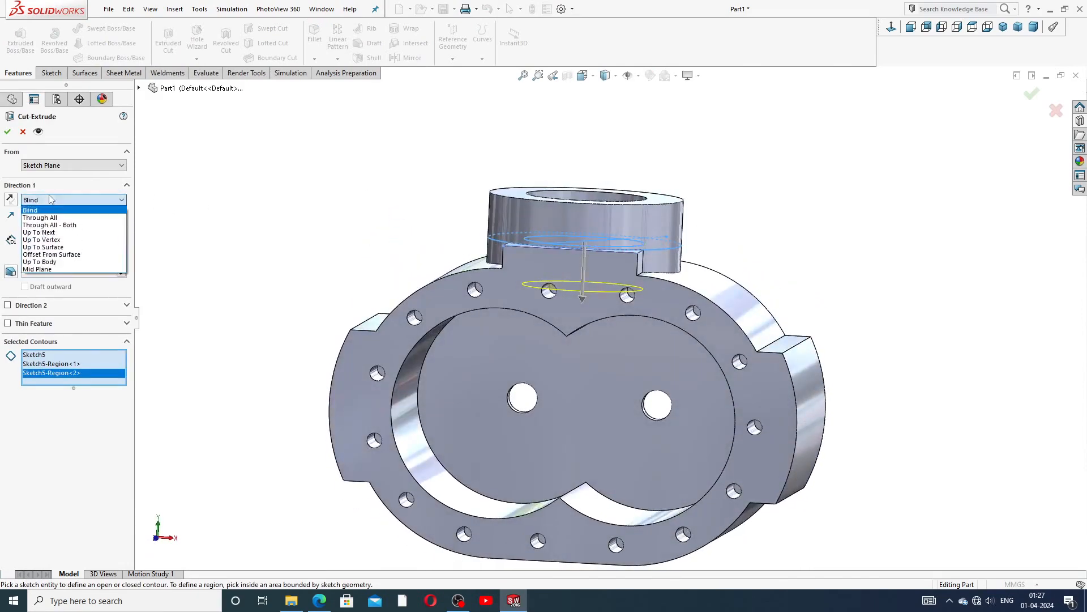
pyautogui.click(58, 232)
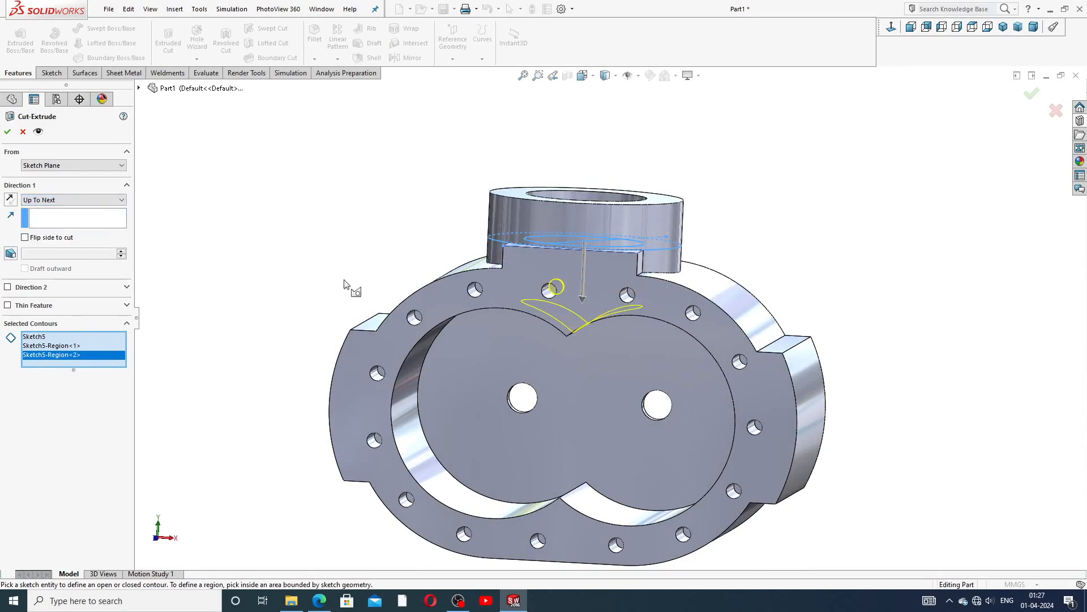
pyautogui.moveTo(343, 283); pyautogui.dragTo(340, 220, button='middle')
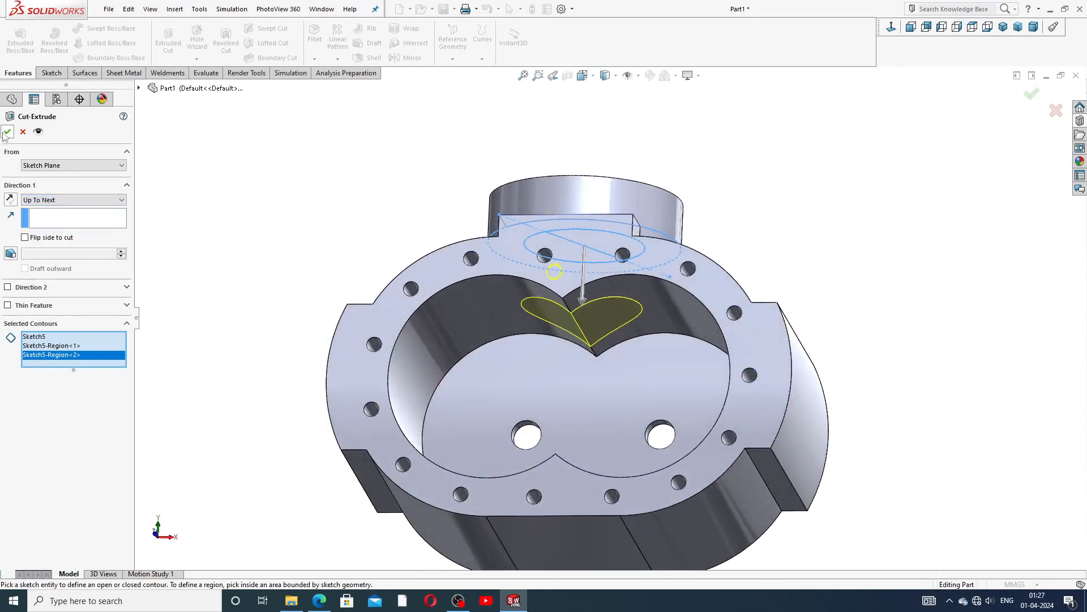
pyautogui.click(368, 185)
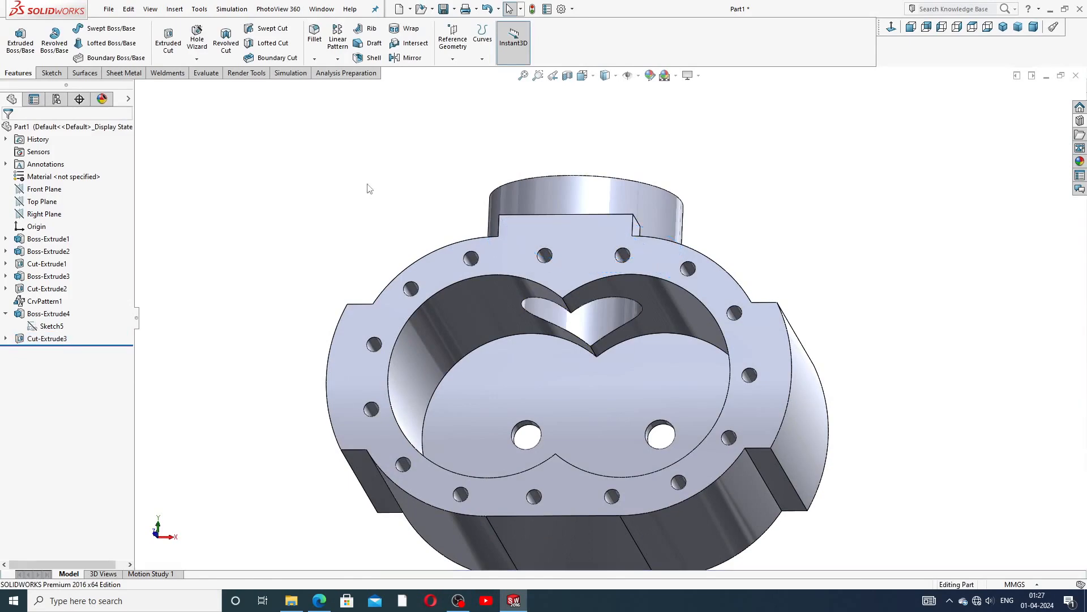
# Step: Start a sketch on the top face of the ring boss and view it face-on
pyautogui.moveTo(367, 185); pyautogui.dragTo(382, 409, button='middle')
pyautogui.scroll(5, 388, 409)
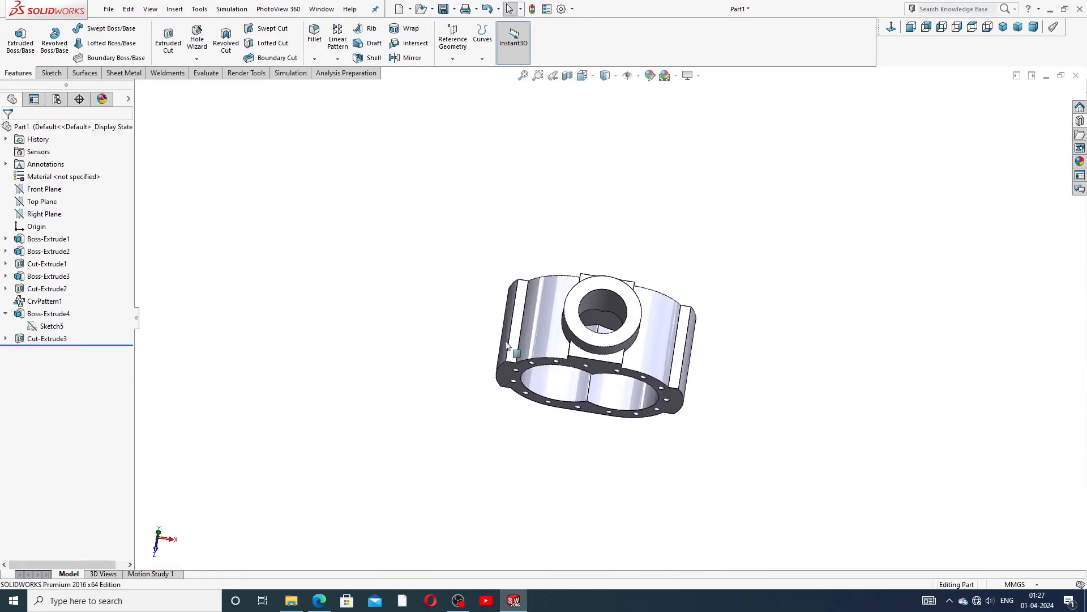
pyautogui.moveTo(537, 346); pyautogui.dragTo(548, 260, button='middle')
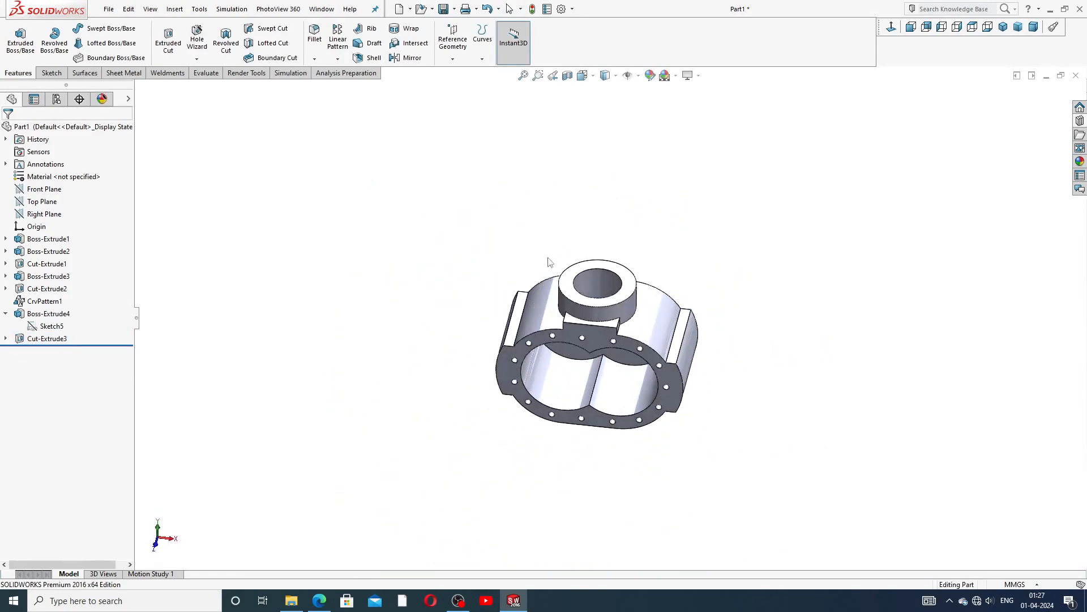
pyautogui.click(632, 279)
pyautogui.click(657, 252)
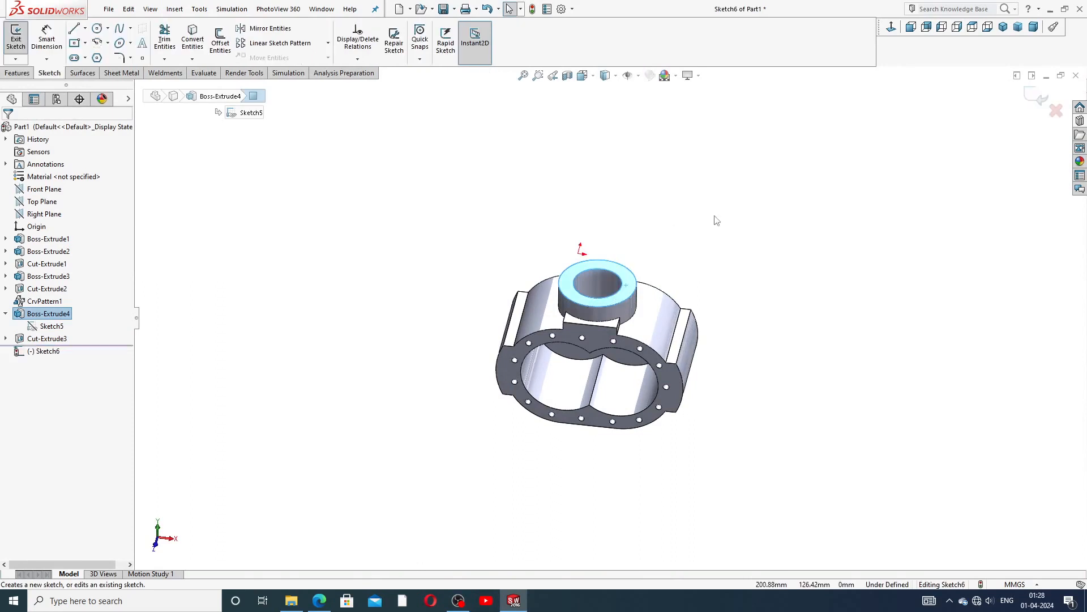
pyautogui.click(891, 26)
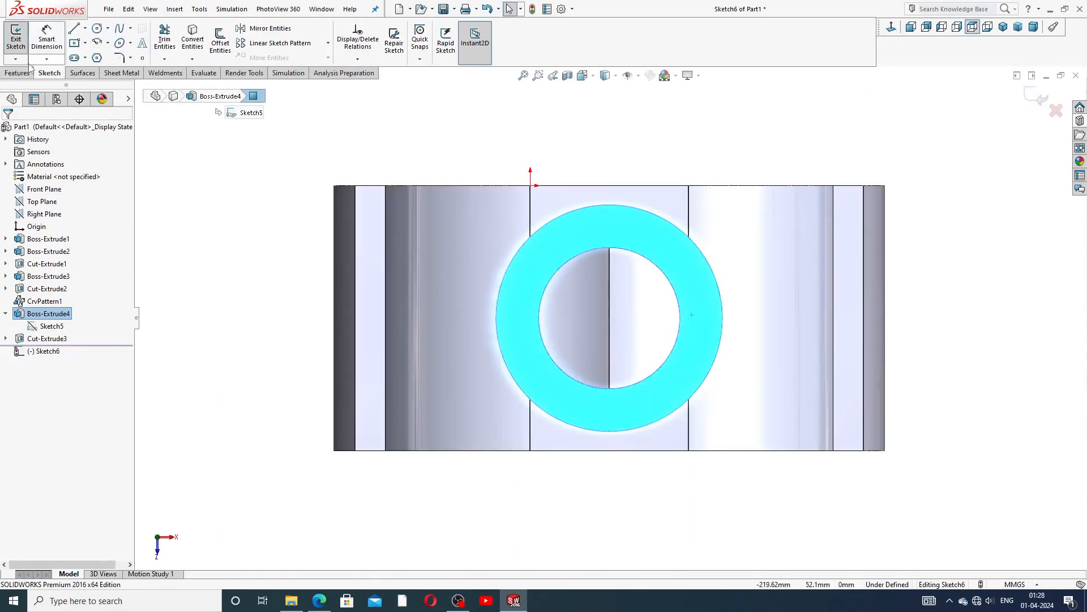
# Step: Sketch a circle of about 82.5 mm radius around the ring boss, centred on the bore
pyautogui.click(98, 29)
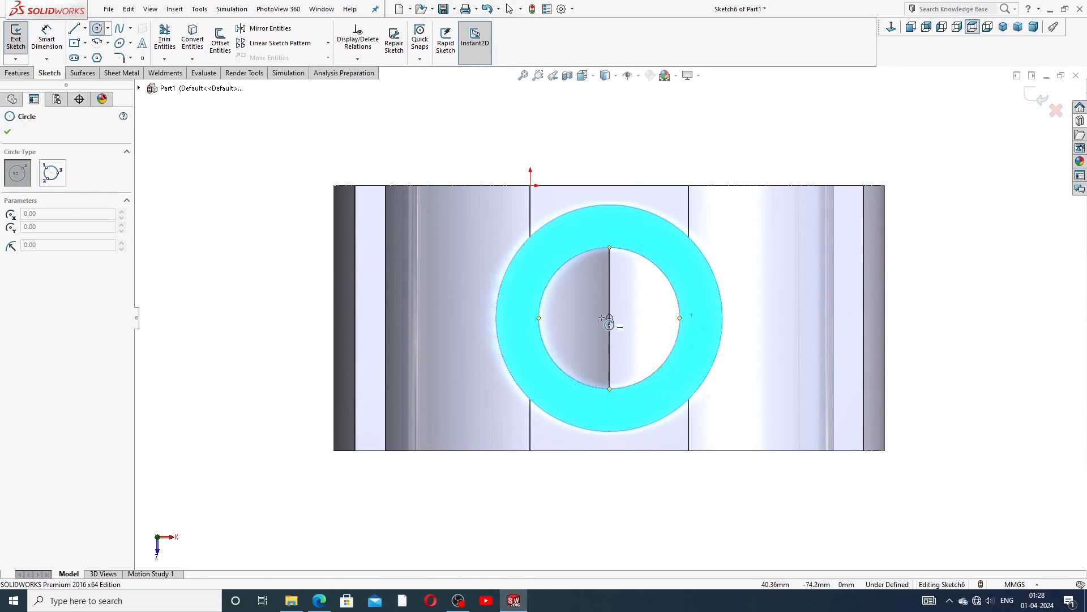
pyautogui.click(609, 318)
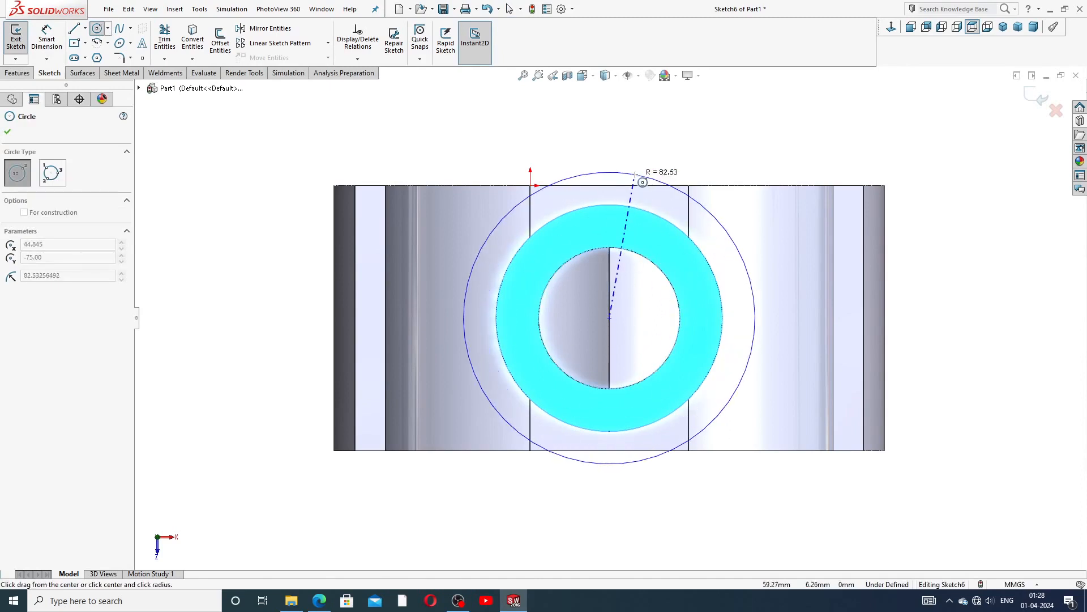
pyautogui.click(644, 182)
pyautogui.rightClick(685, 159)
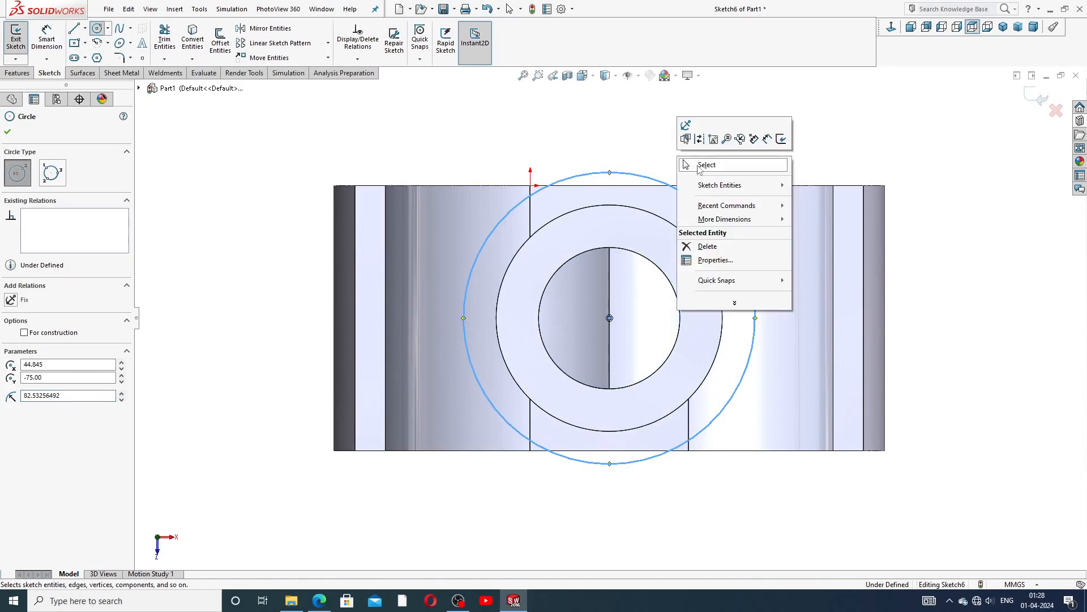
pyautogui.click(702, 164)
# Step: Dimension the new outer circle with a diameter of 160 mm
pyautogui.click(46, 39)
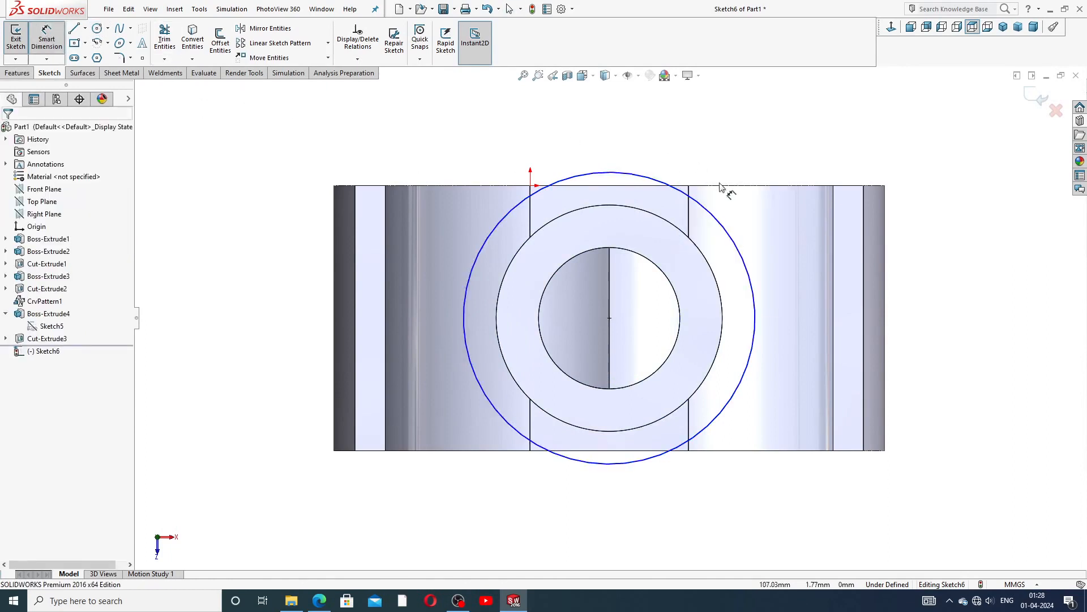
pyautogui.click(711, 210)
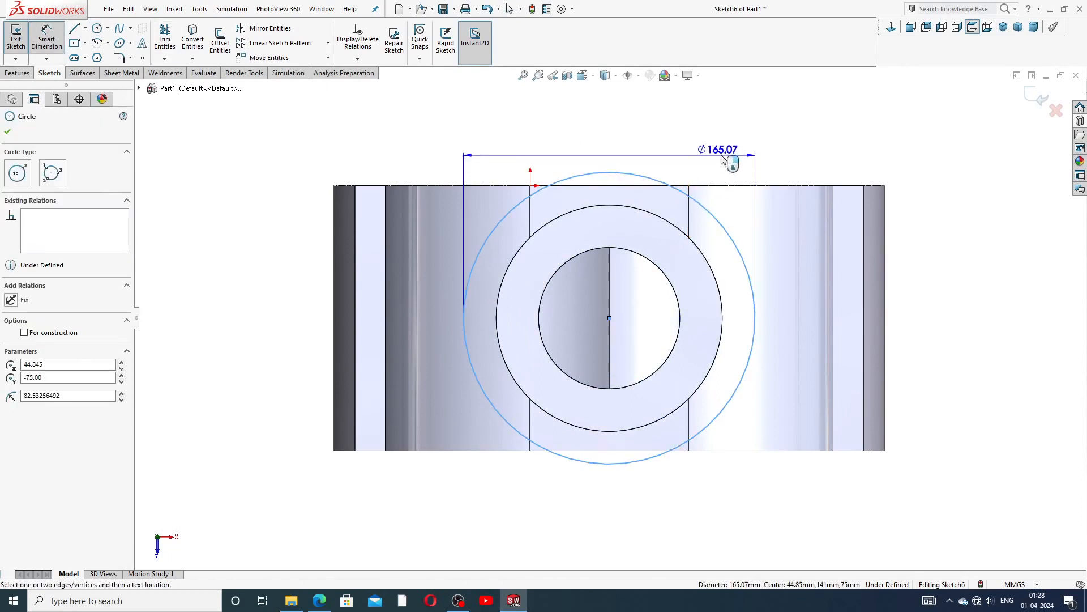
pyautogui.click(766, 150)
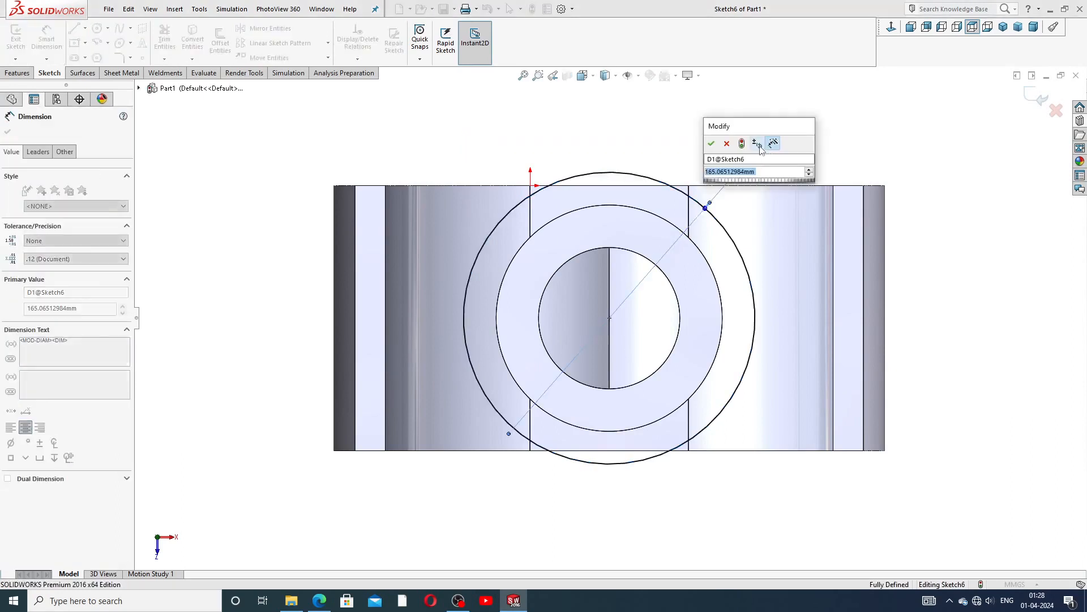
pyautogui.write('160')
pyautogui.press('Return')
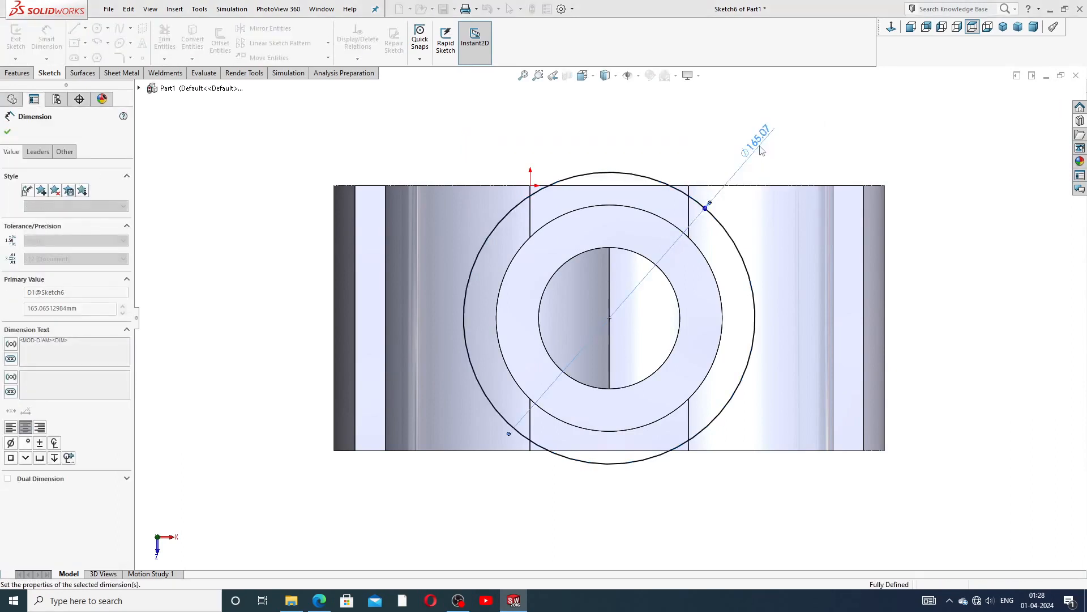
pyautogui.press('Escape')
pyautogui.rightClick(783, 136)
pyautogui.click(804, 155)
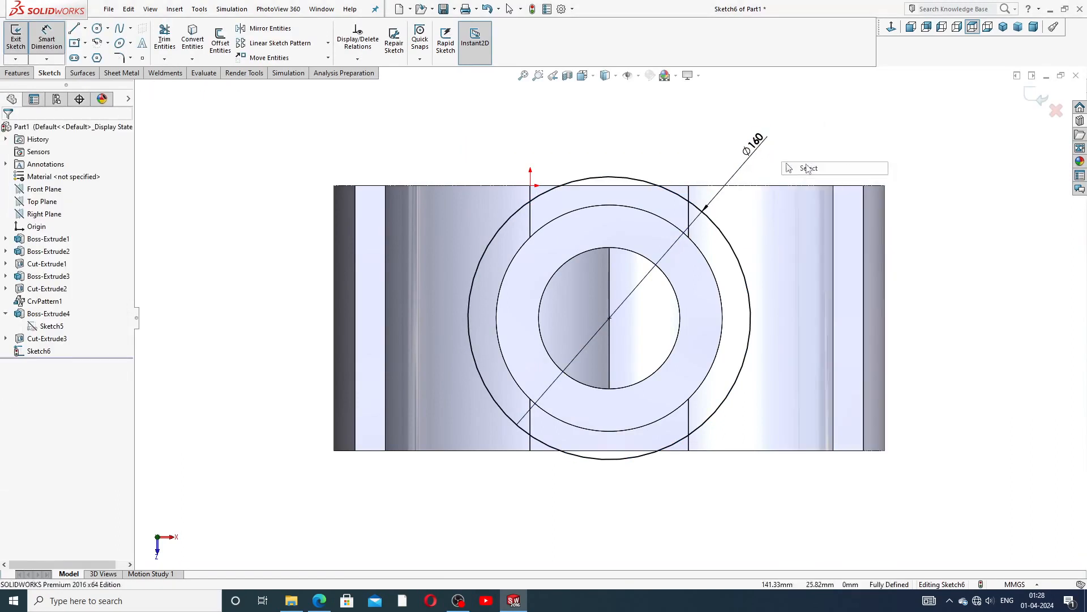
# Step: Convert the circular edge of the bore into the sketch with Convert Entities
pyautogui.click(636, 254)
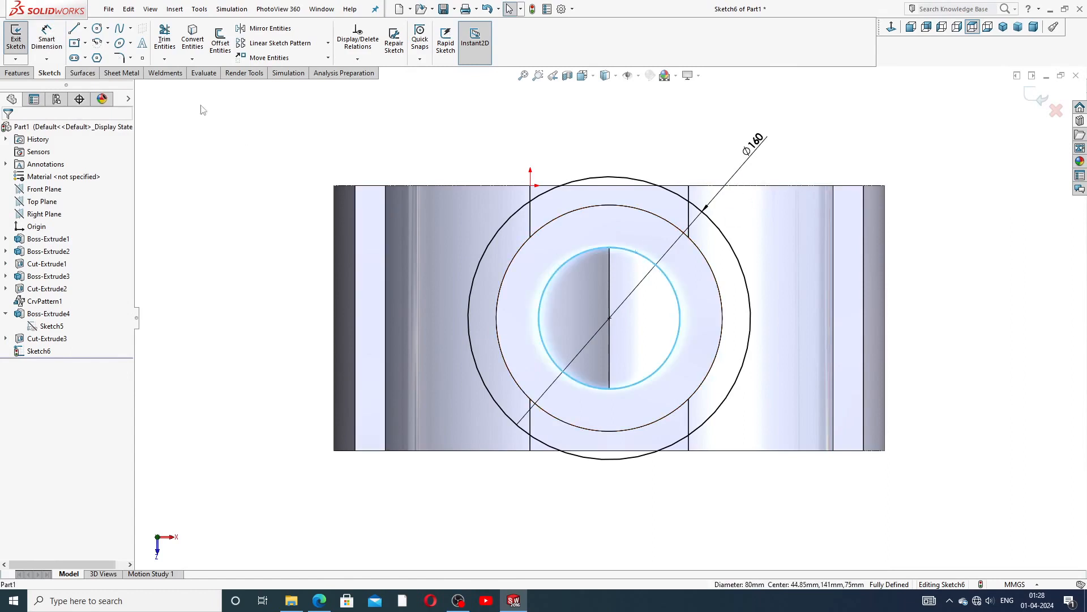
pyautogui.click(193, 44)
pyautogui.scroll(3, 879, 289)
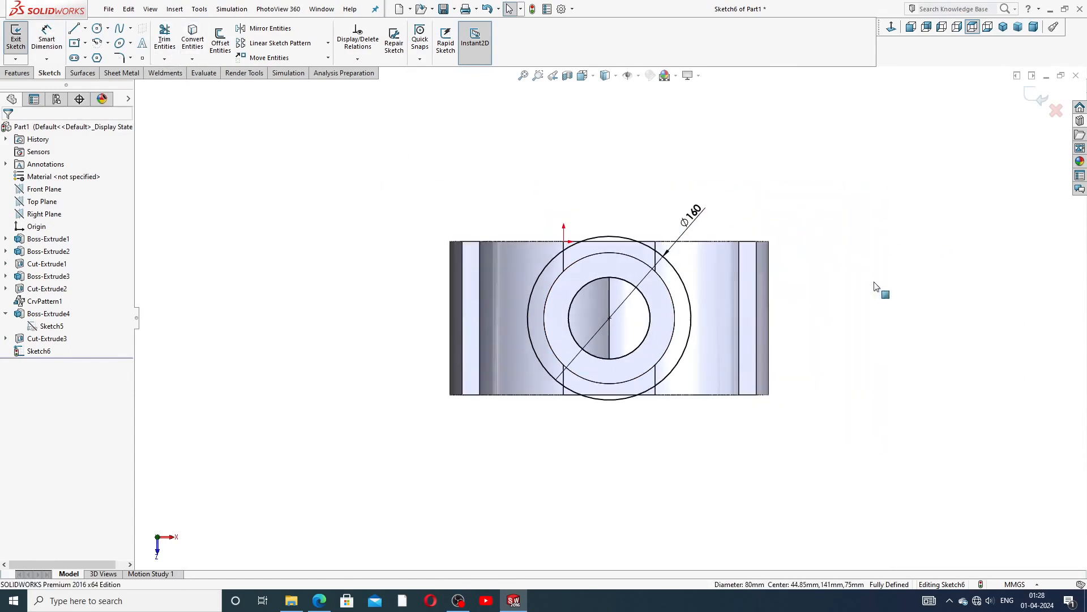
# Step: Extrude the ring profile 10 mm upward as a flange, with a Blind end condition and the result merged
pyautogui.moveTo(752, 346); pyautogui.dragTo(748, 224, button='middle')
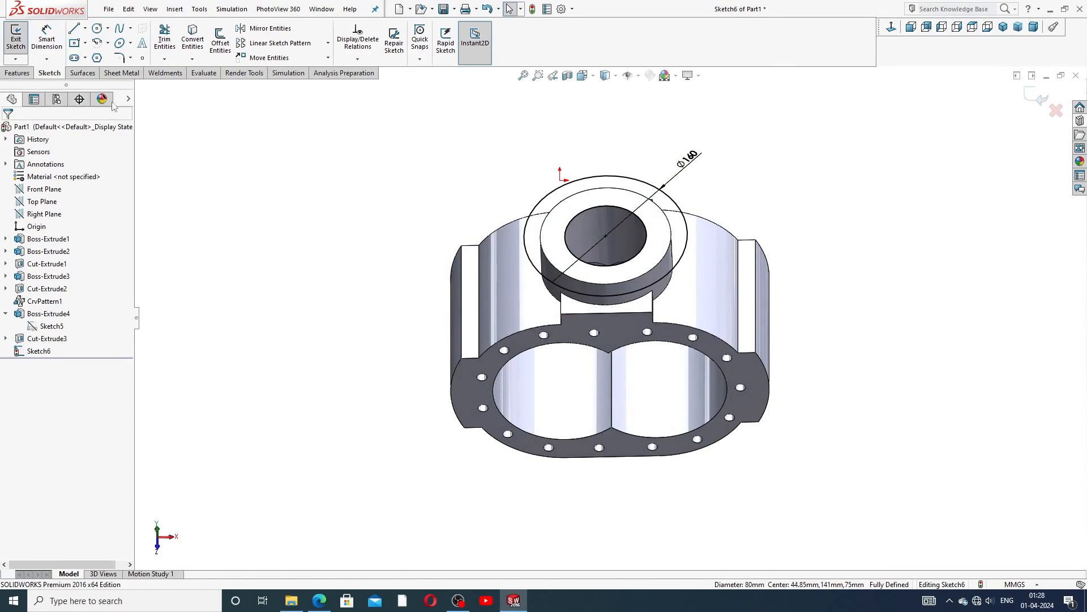
pyautogui.click(26, 74)
pyautogui.click(20, 41)
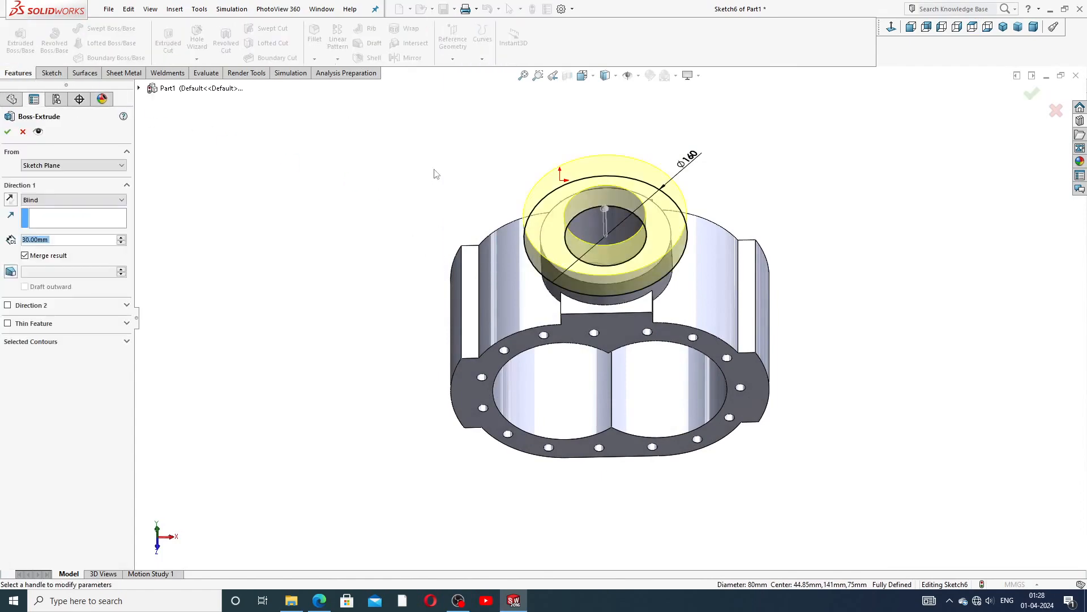
pyautogui.hotkey('ctrl', '1')
pyautogui.moveTo(445, 167); pyautogui.dragTo(439, 203, button='middle')
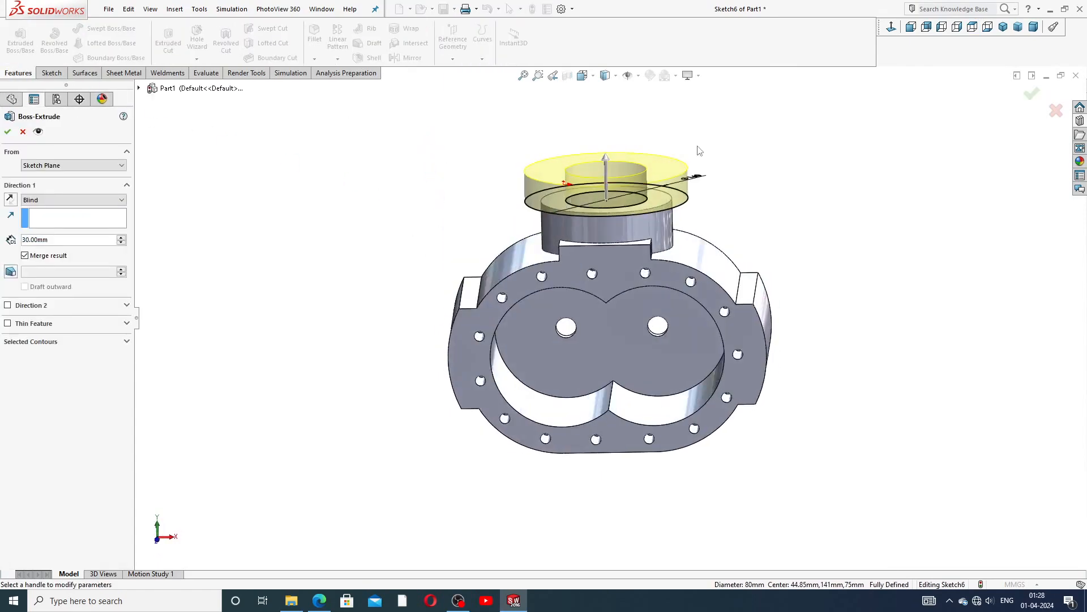
pyautogui.scroll(-1, 700, 151)
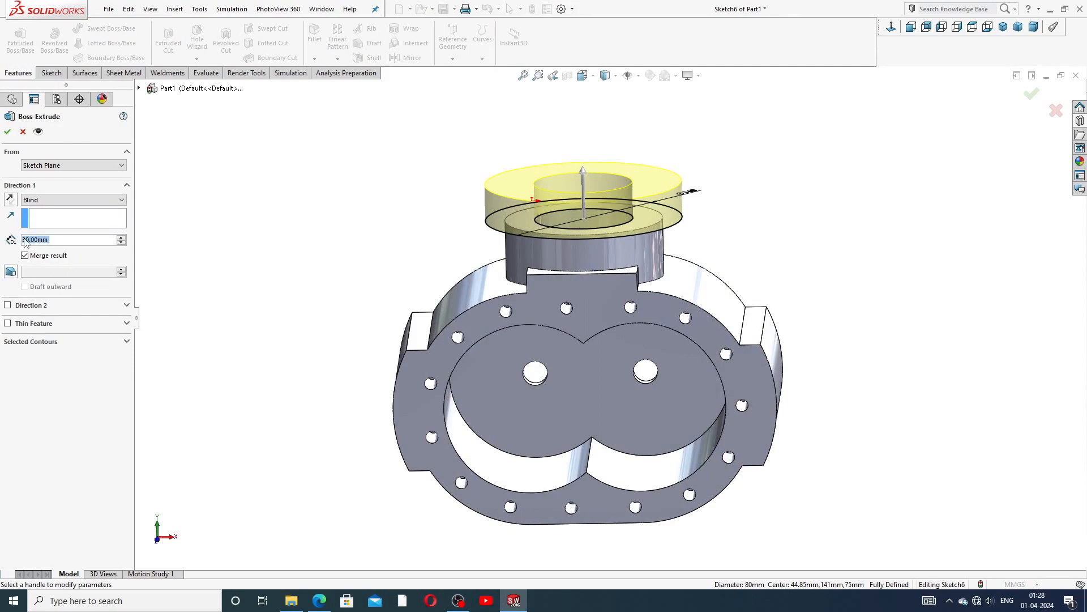
pyautogui.write('10')
pyautogui.press('Return')
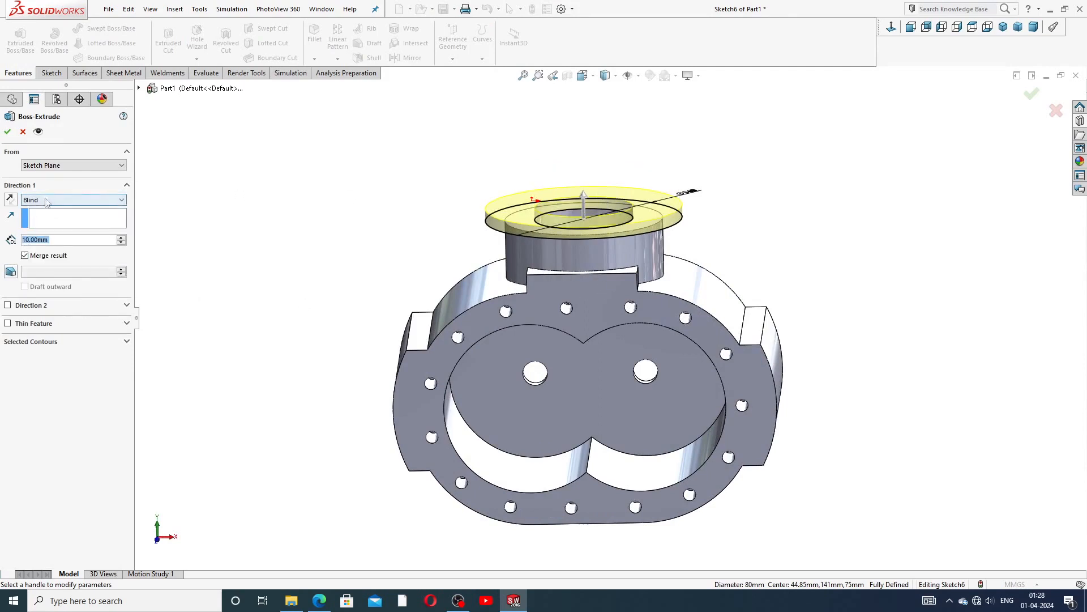
pyautogui.click(8, 132)
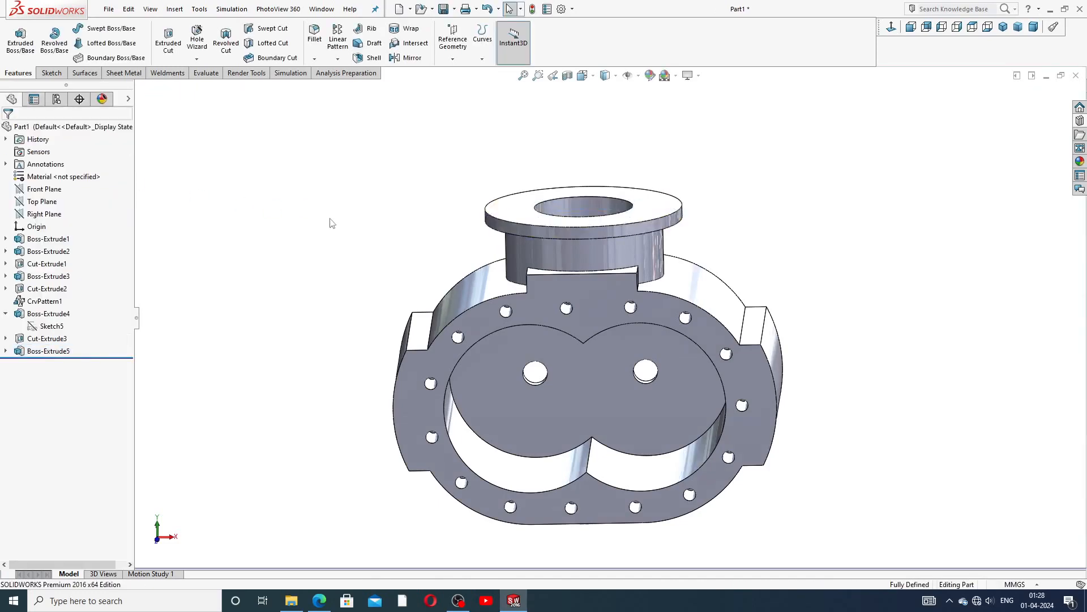
# Step: Start a sketch on the top face of the new flange and switch to the housing drawing PDF in Edge
pyautogui.moveTo(380, 218); pyautogui.dragTo(403, 243, button='middle')
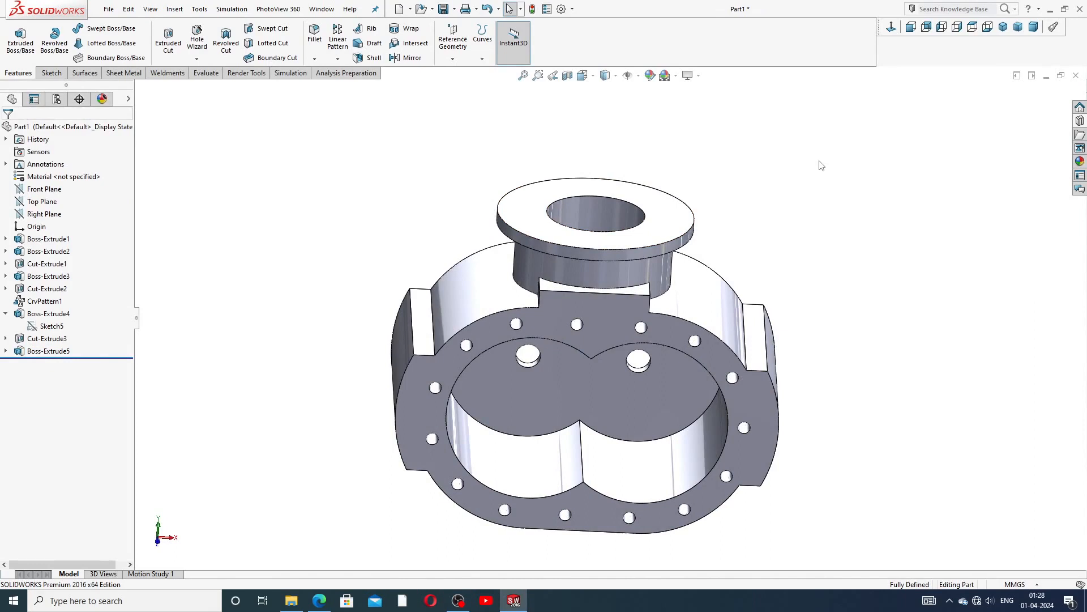
pyautogui.moveTo(803, 157); pyautogui.dragTo(596, 276, button='middle')
pyautogui.click(687, 271)
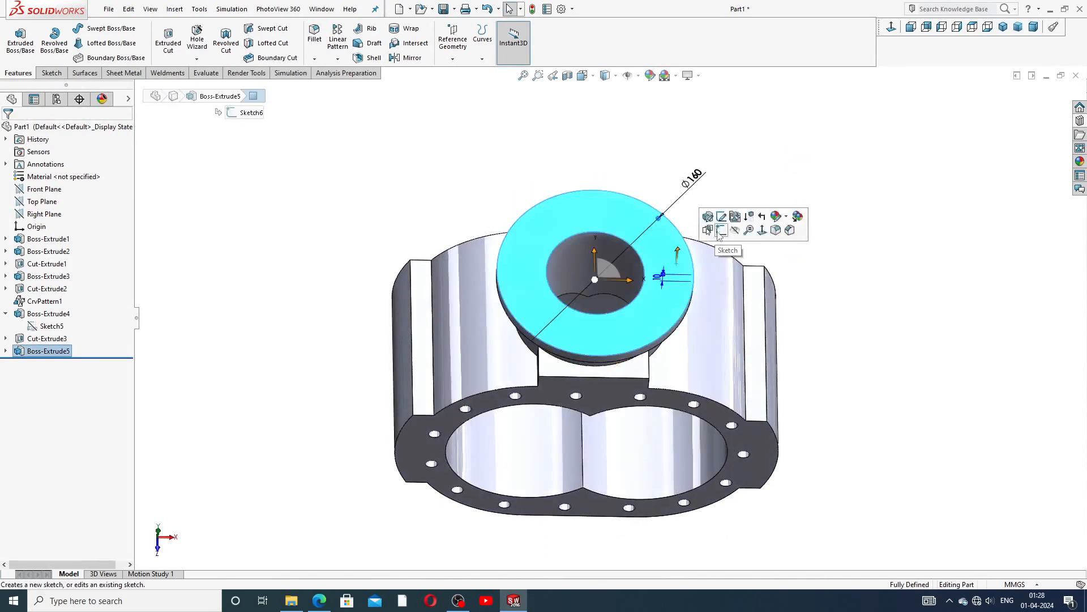
pyautogui.click(721, 230)
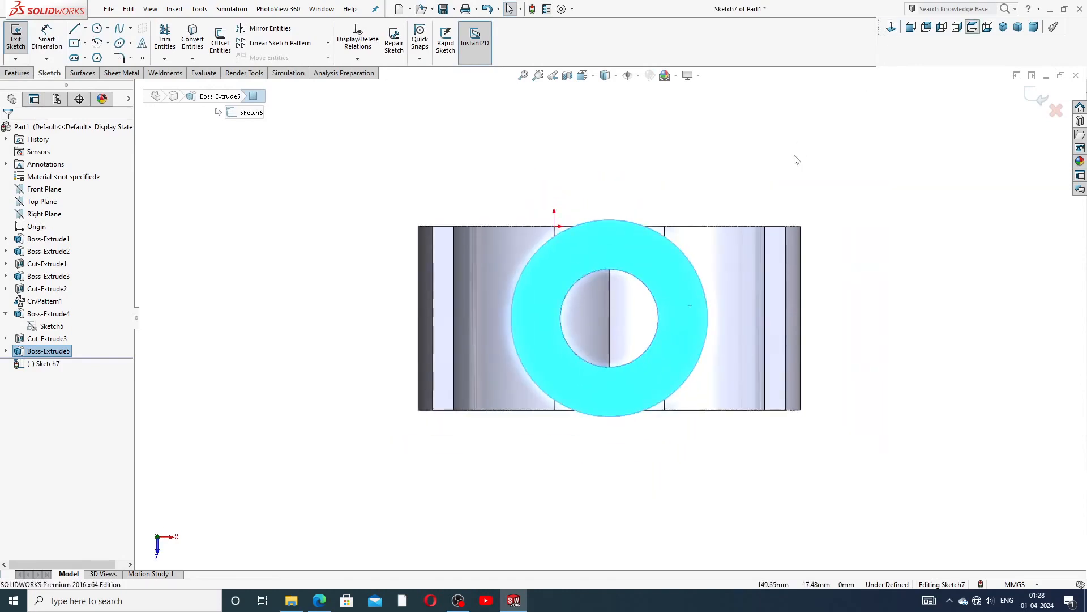
pyautogui.click(320, 600)
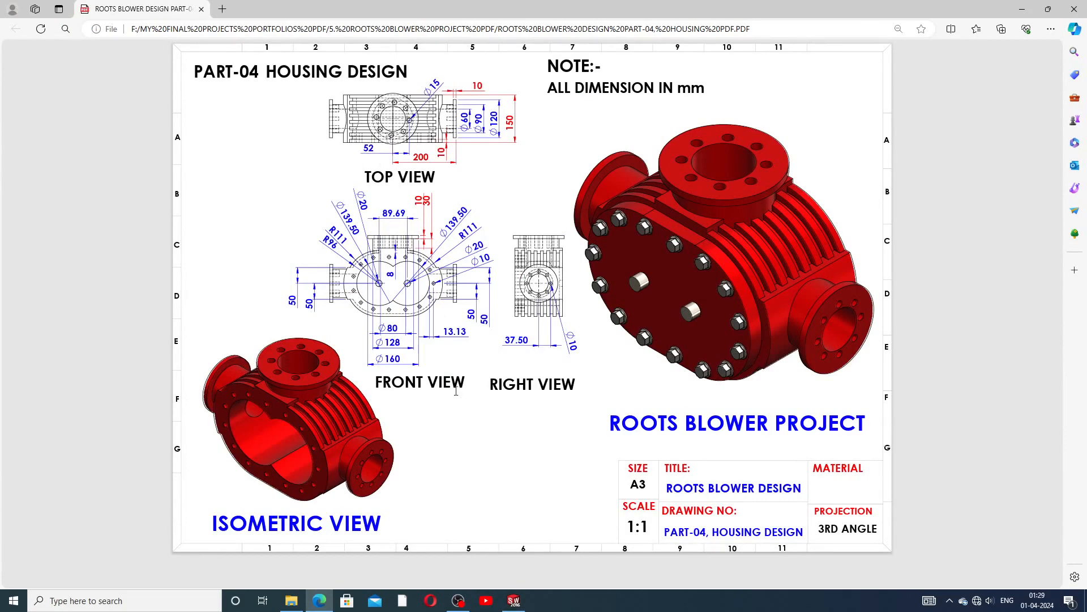
# Step: Return to SOLIDWORKS and sketch a circle about 20 mm in diameter on the flange face, beside the bore and level with its centre
pyautogui.click(514, 600)
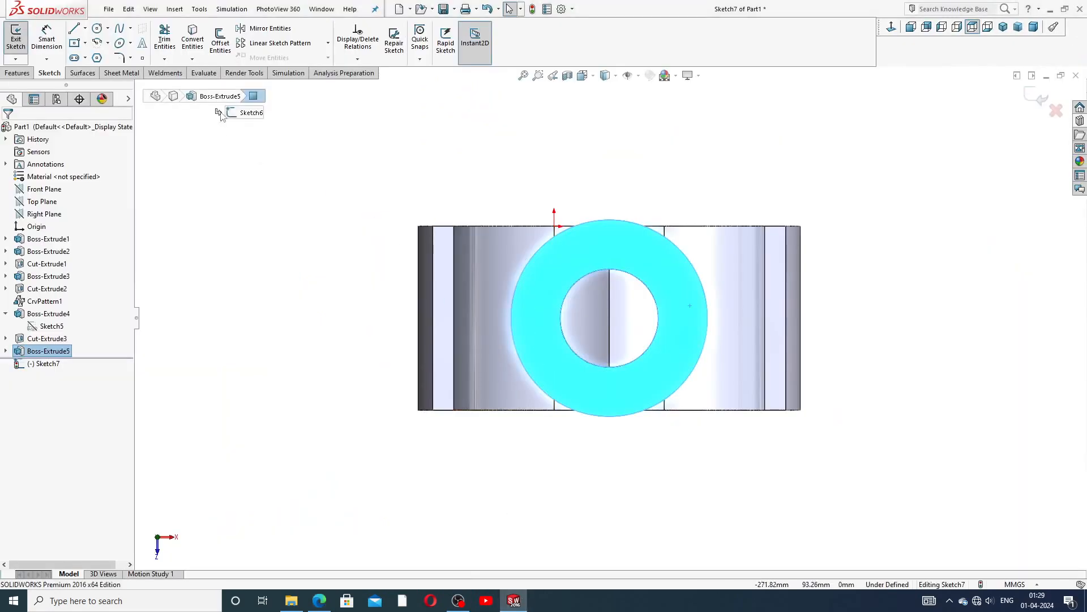
pyautogui.click(98, 29)
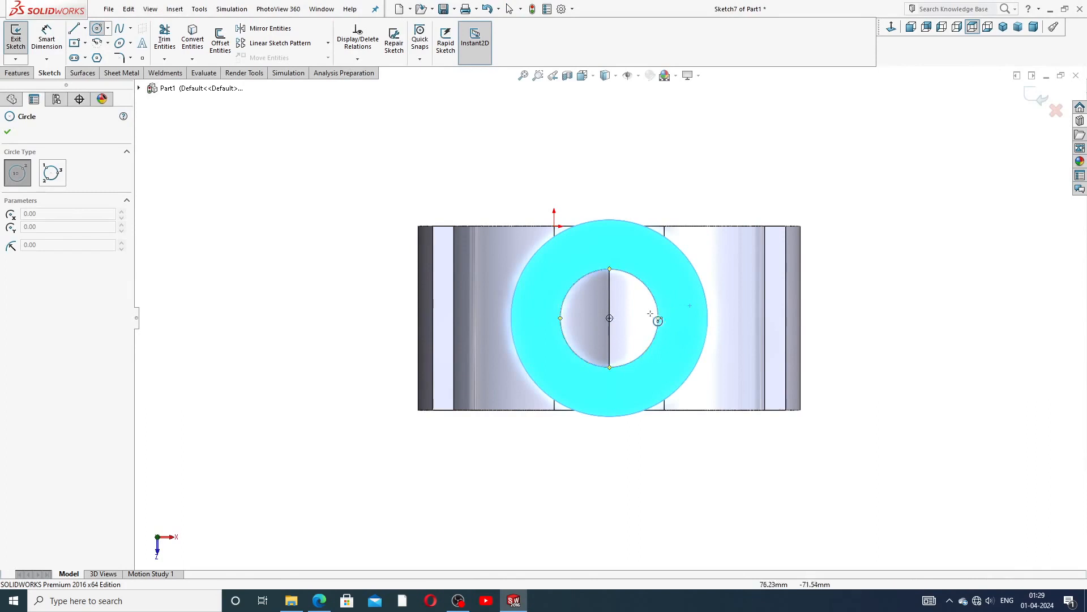
pyautogui.click(683, 319)
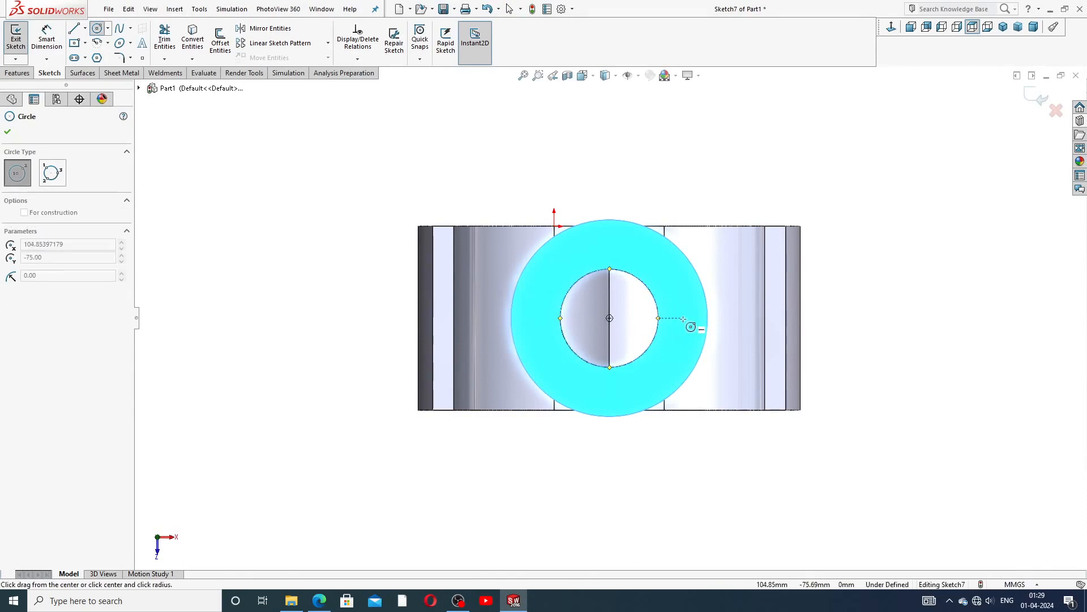
pyautogui.click(693, 311)
pyautogui.rightClick(739, 287)
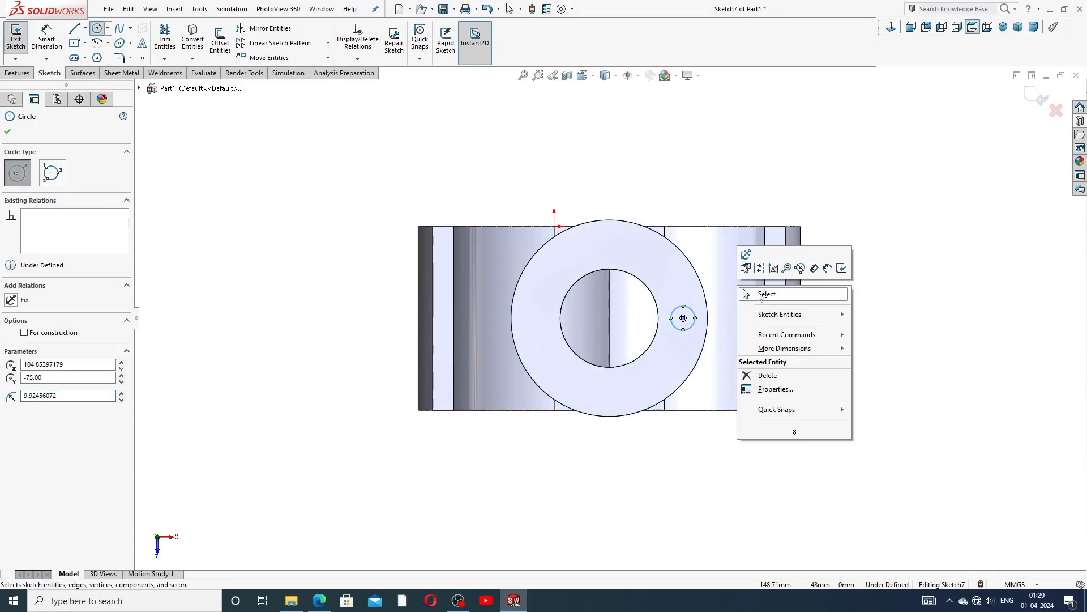
pyautogui.click(759, 288)
# Step: Dimension the small circle on the flange face with a diameter of 15 mm
pyautogui.scroll(-2, 698, 358)
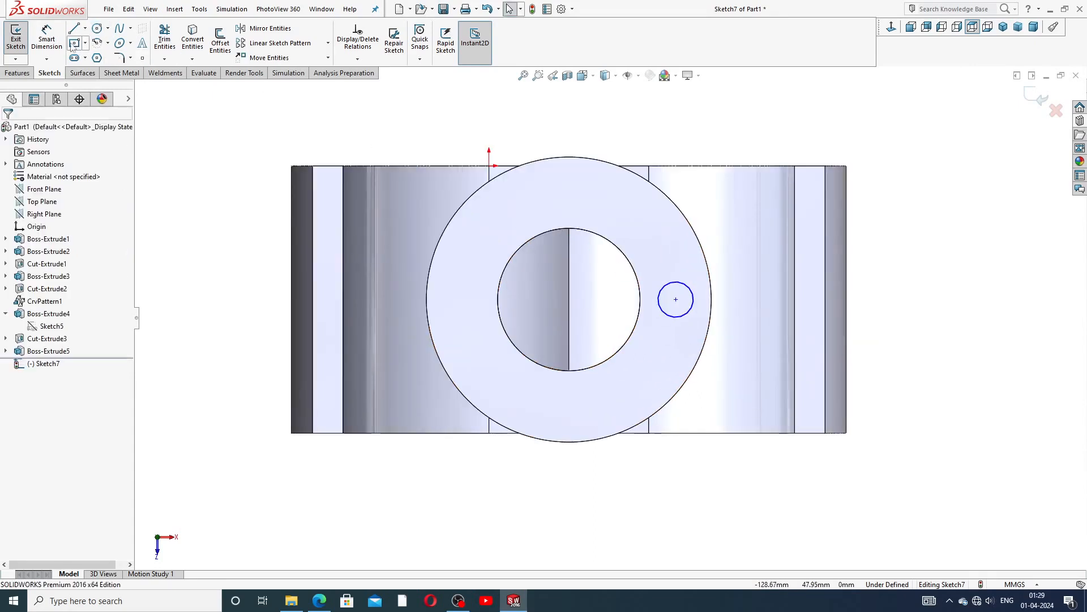
pyautogui.click(47, 37)
pyautogui.click(691, 291)
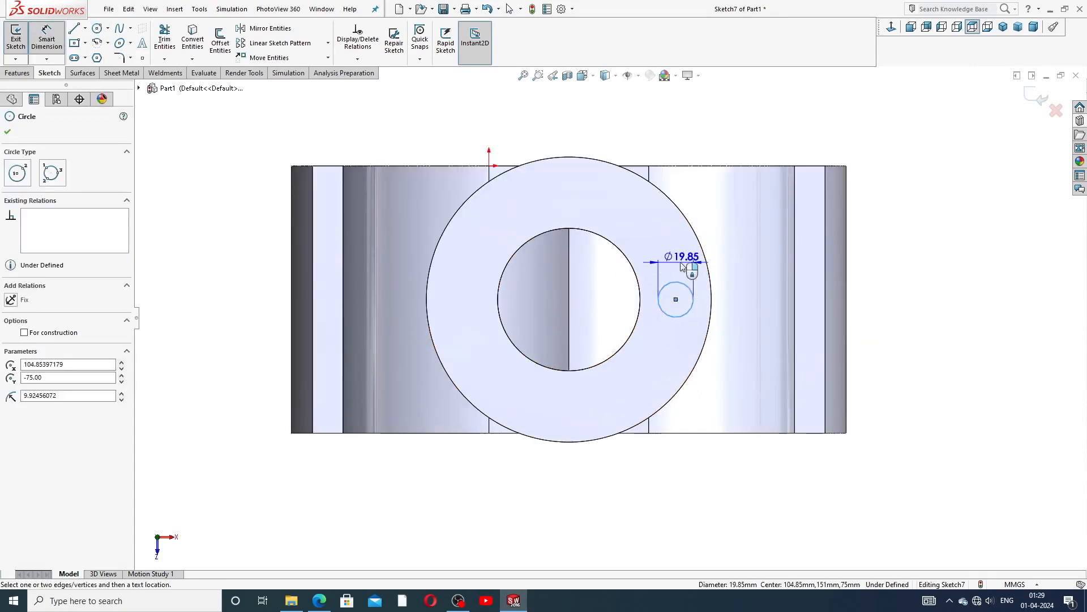
pyautogui.click(718, 244)
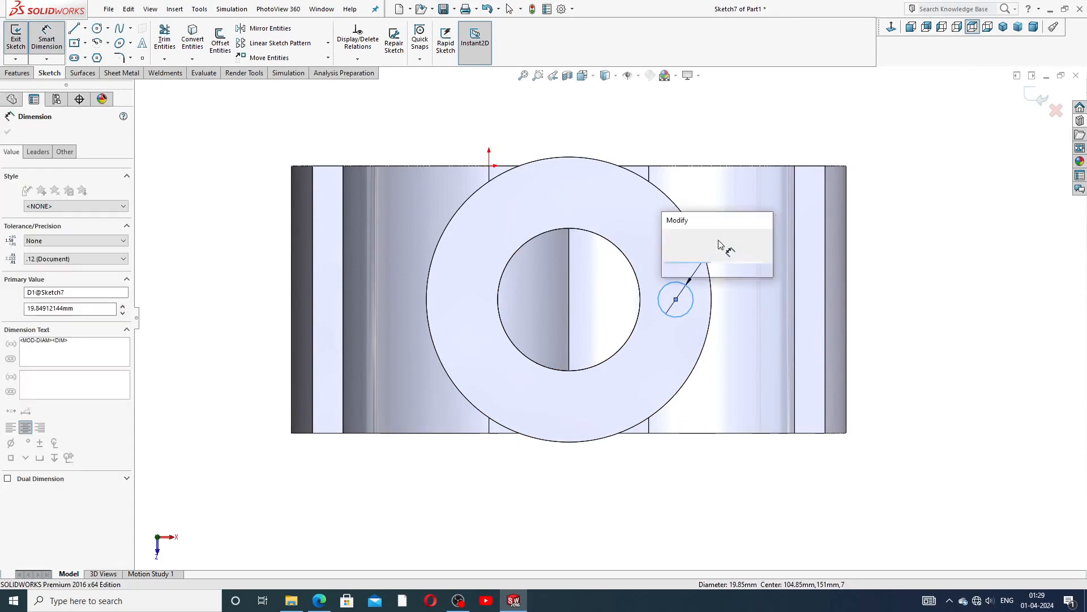
pyautogui.press('Return')
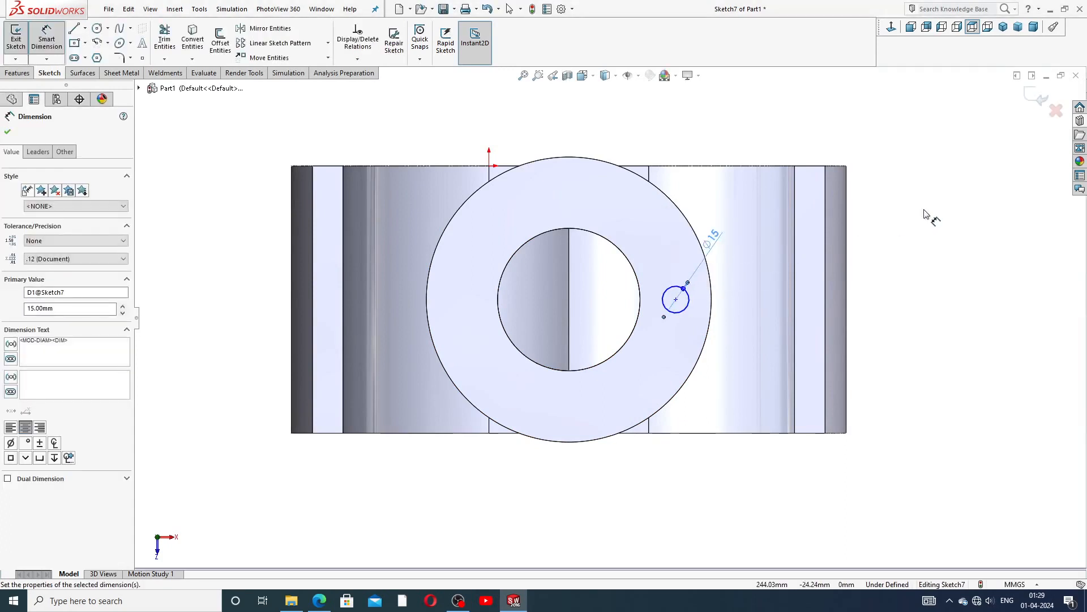
# Step: Dimension the horizontal distance between the bore's centre and the small circle's centre as 52 mm
pyautogui.click(675, 301)
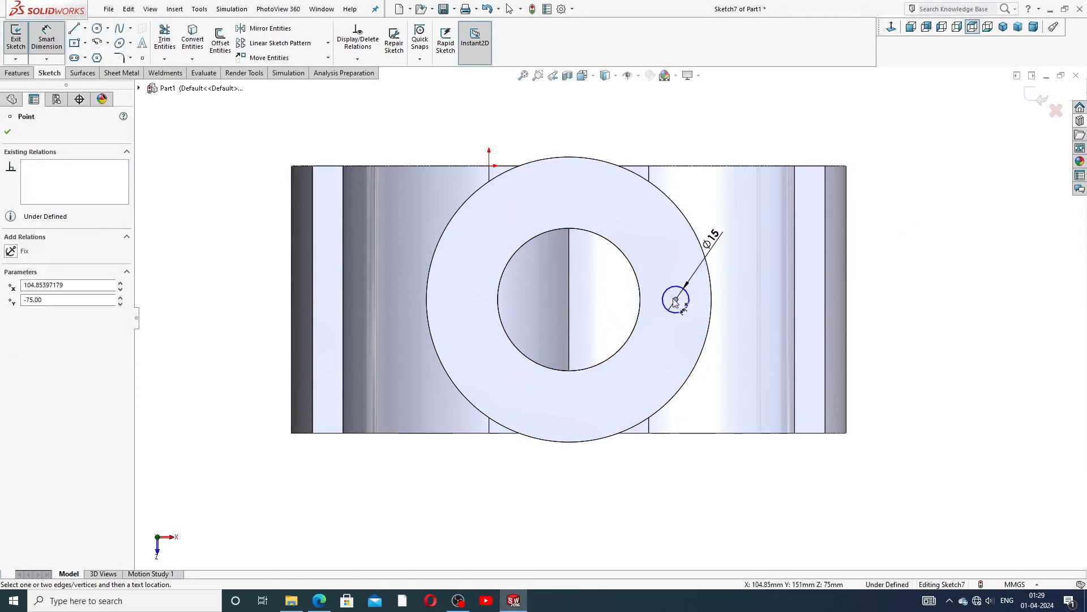
pyautogui.click(641, 304)
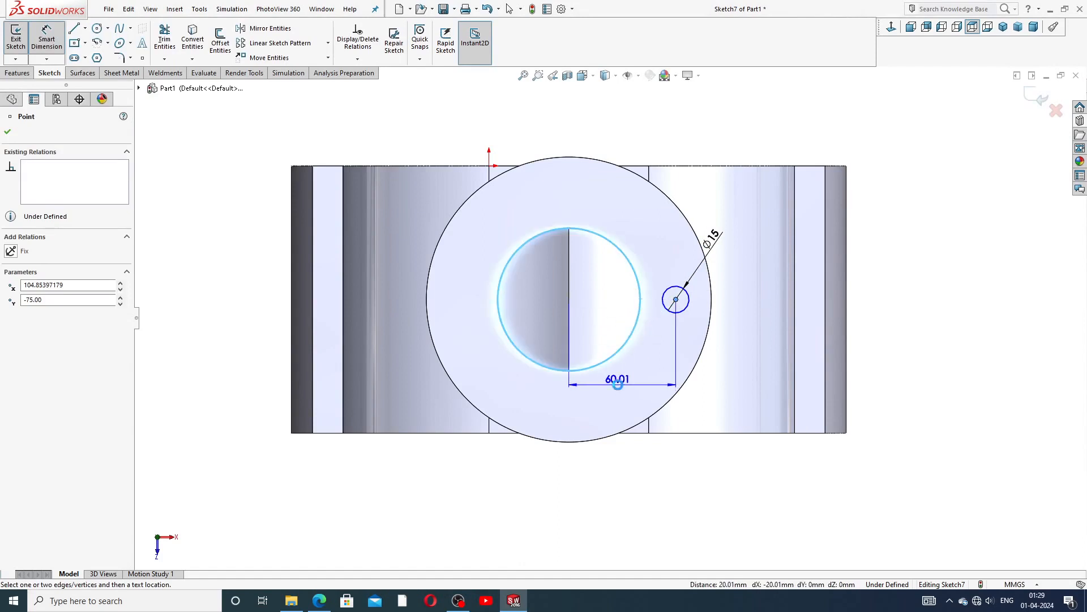
pyautogui.click(617, 387)
pyautogui.write('52')
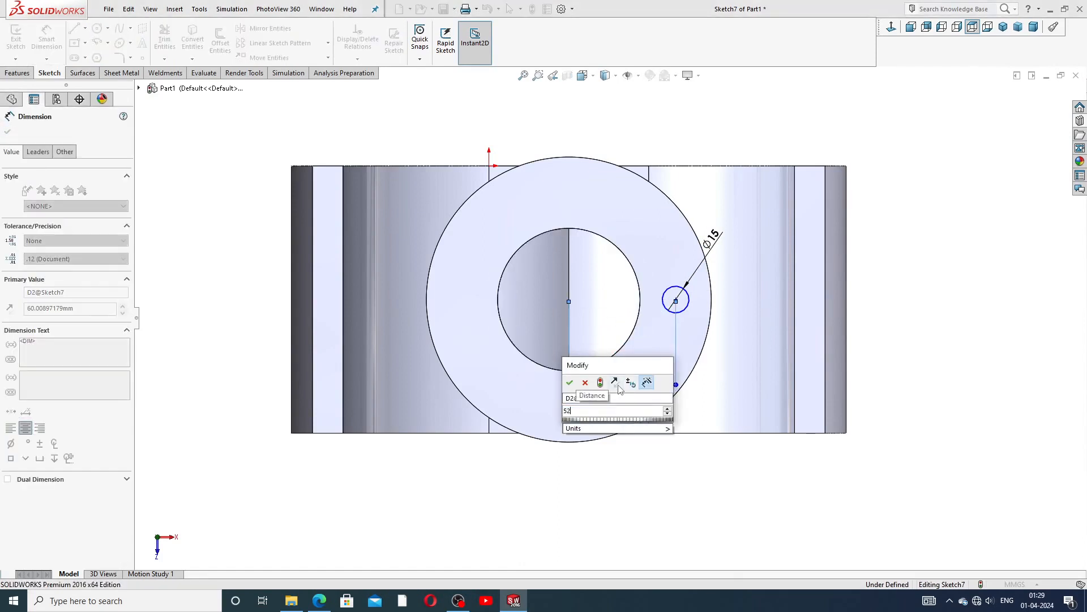
pyautogui.press('Return')
pyautogui.press('Escape')
pyautogui.rightClick(908, 283)
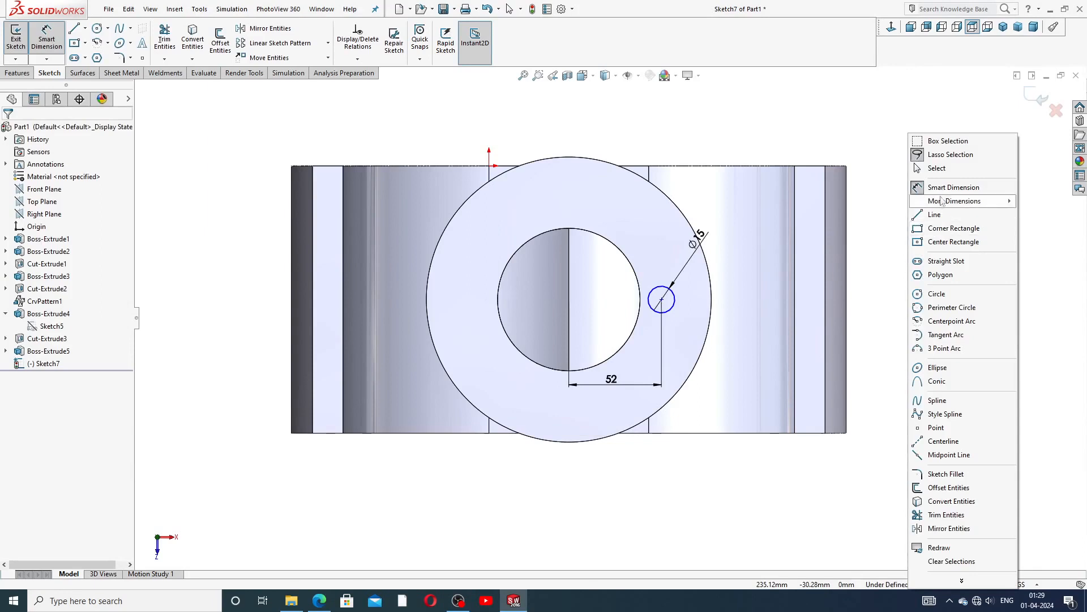
pyautogui.click(937, 169)
# Step: Draw a horizontal construction centerline from the small circle's centre to the bore's centre
pyautogui.click(662, 300)
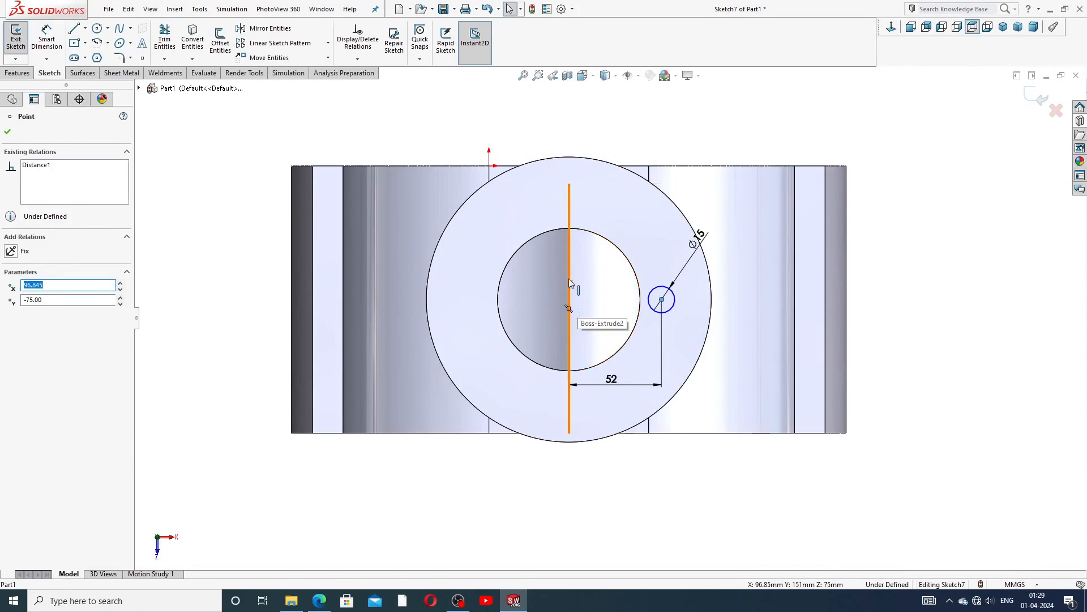
pyautogui.press('Escape')
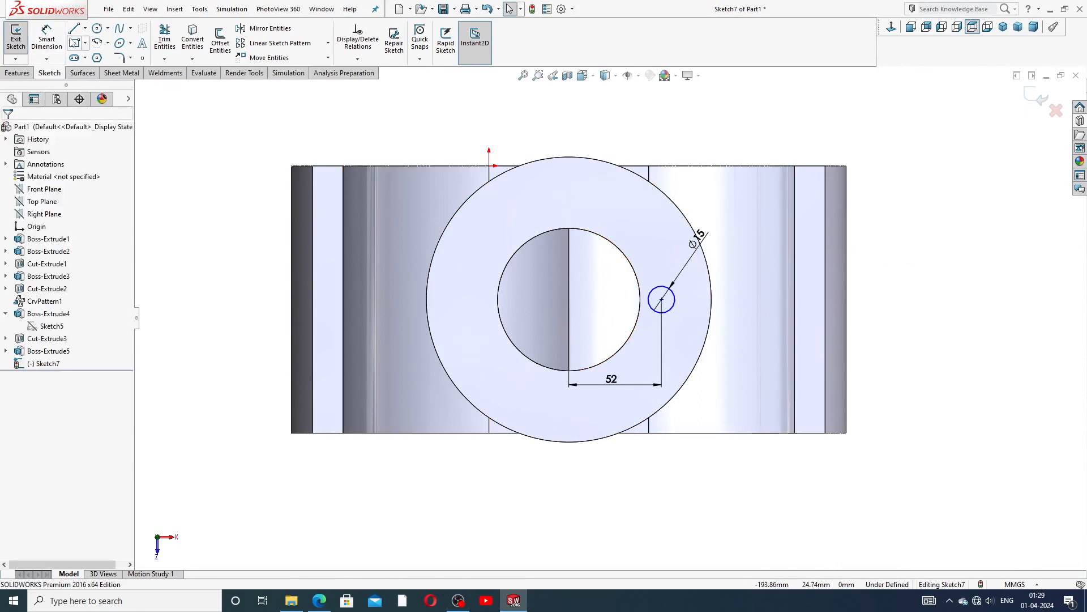
pyautogui.click(85, 30)
pyautogui.click(99, 54)
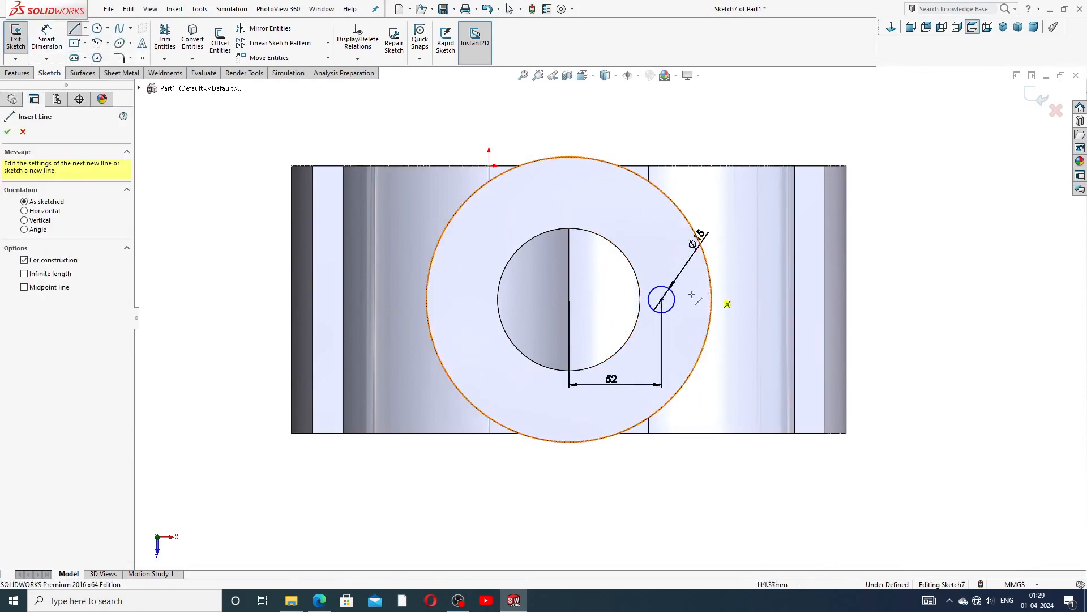
pyautogui.click(661, 299)
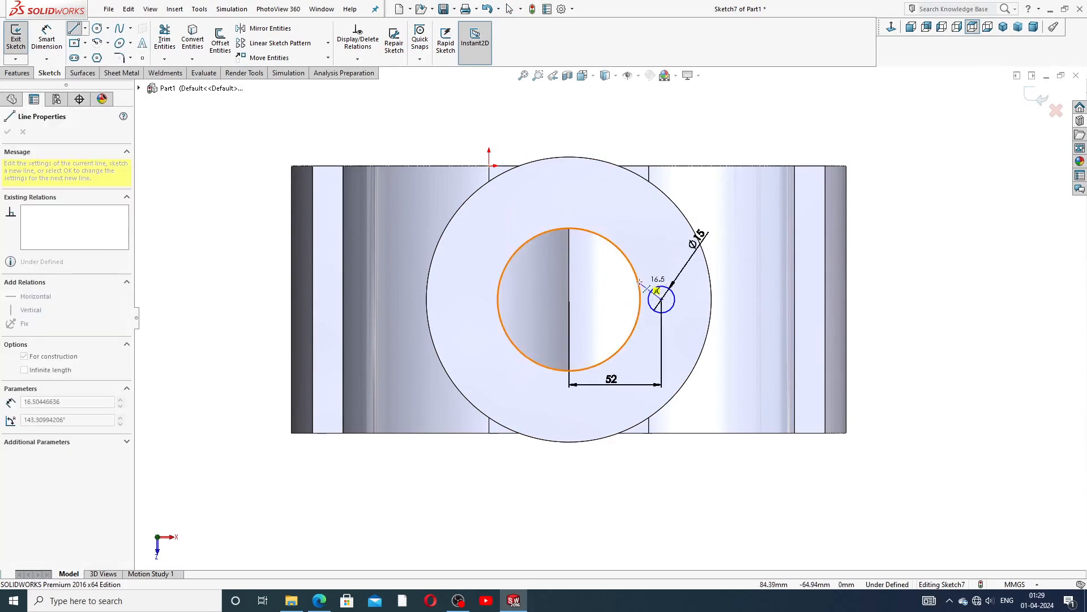
pyautogui.click(569, 299)
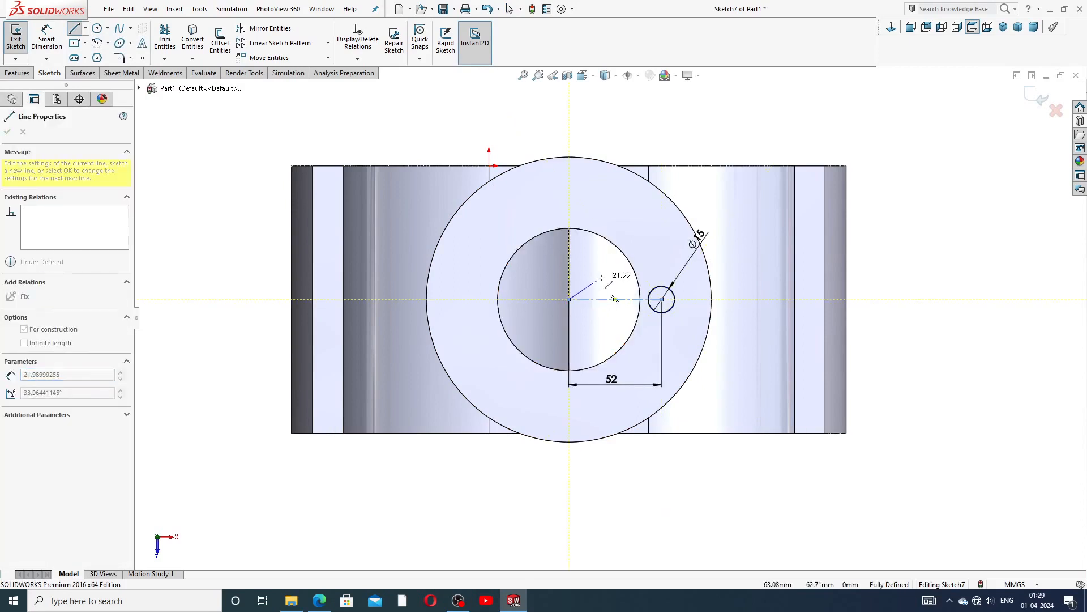
pyautogui.rightClick(602, 278)
pyautogui.click(632, 288)
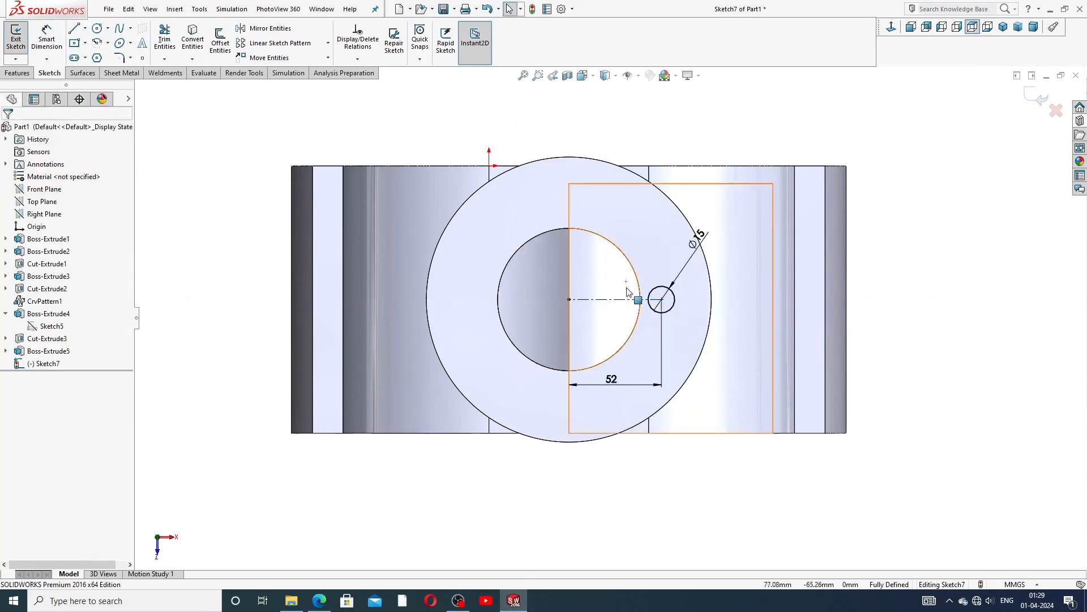
pyautogui.click(594, 300)
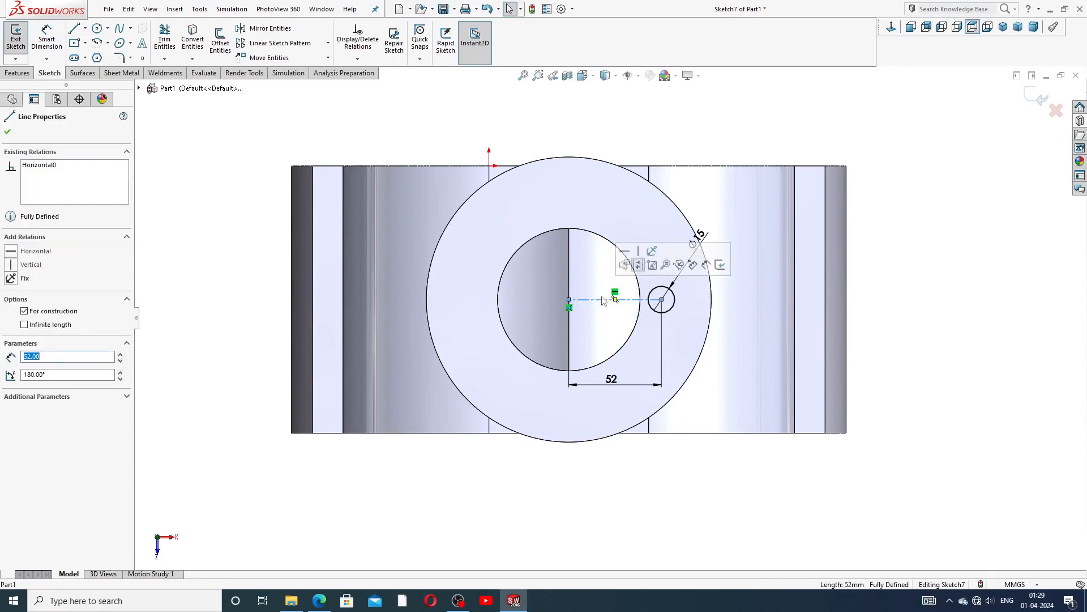
pyautogui.click(898, 264)
# Step: Reposition the 52 mm distance slightly farther from the centerline and the 15 mm diameter label closer to its circle
pyautogui.moveTo(611, 381); pyautogui.dragTo(611, 389)
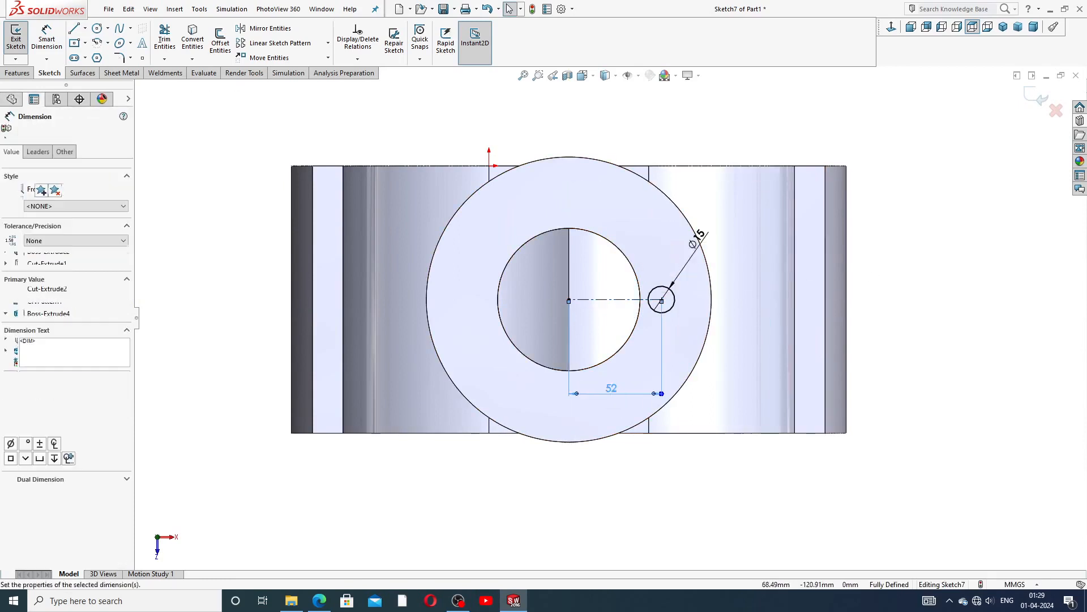
pyautogui.moveTo(699, 235)
pyautogui.mouseDown()
pyautogui.moveTo(664, 252)
pyautogui.moveTo(682, 251)
pyautogui.mouseUp()
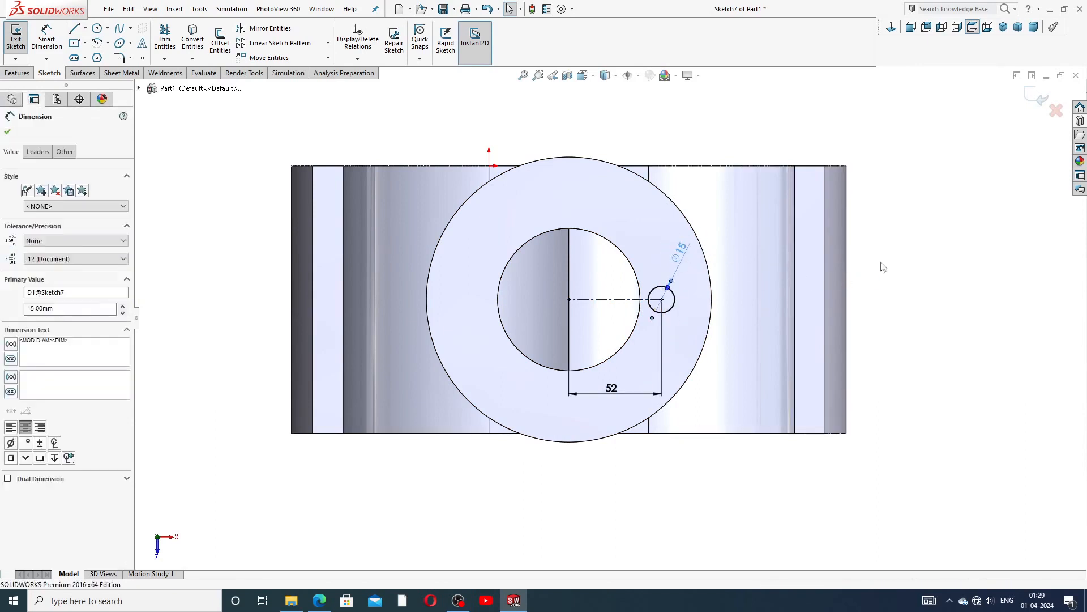
pyautogui.click(918, 251)
# Step: Cut the 15 mm circle through the flange with an Extruded Cut, using a Blind end condition and a depth of 40 mm
pyautogui.scroll(2, 913, 246)
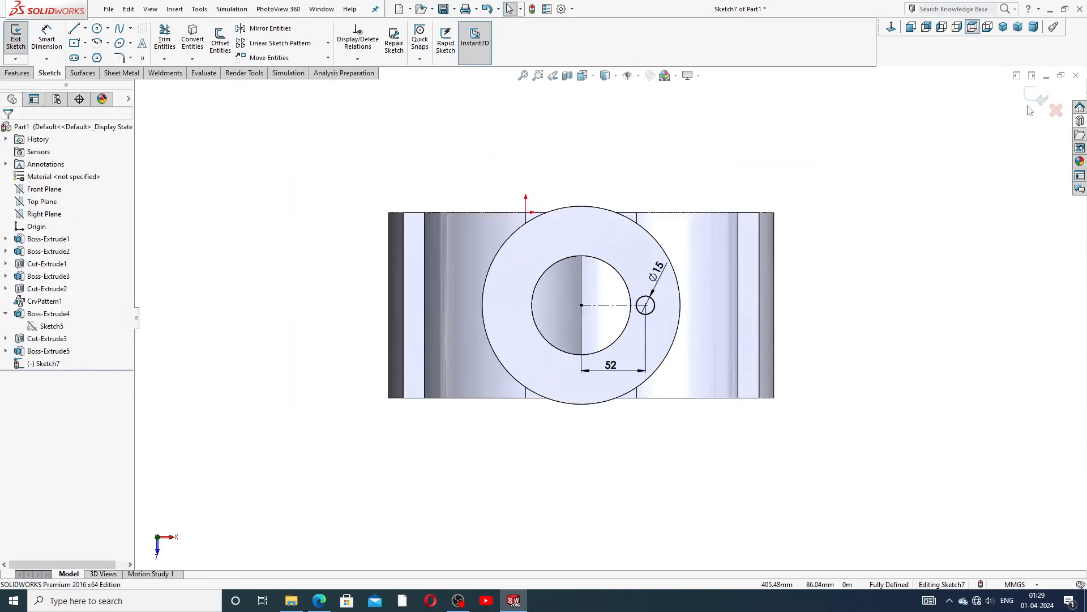
pyautogui.click(82, 72)
pyautogui.click(17, 72)
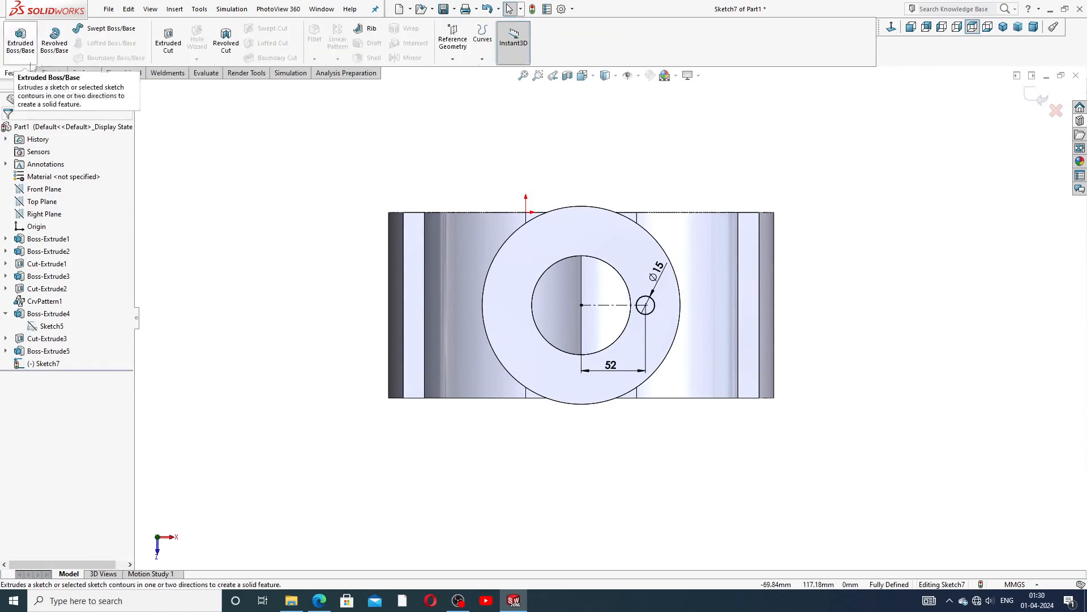
pyautogui.click(167, 35)
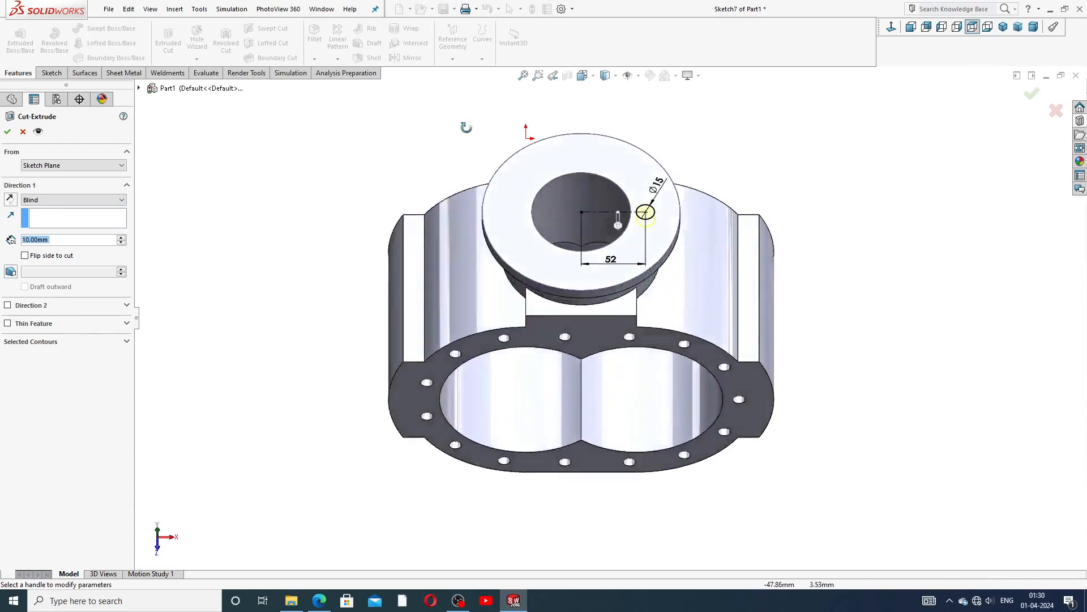
pyautogui.scroll(3, 484, 137)
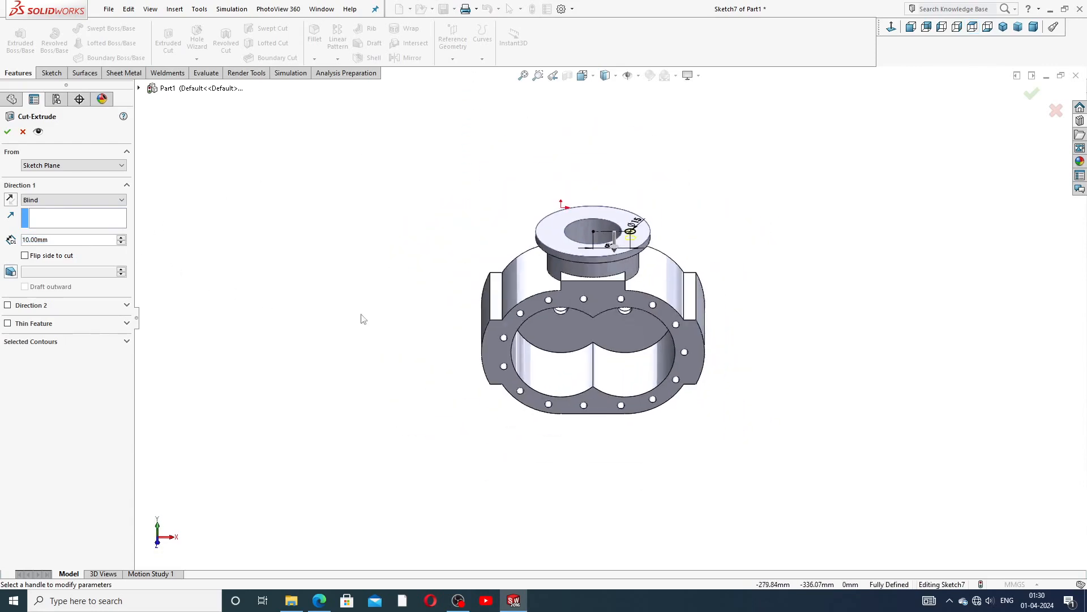
pyautogui.scroll(-3, 363, 319)
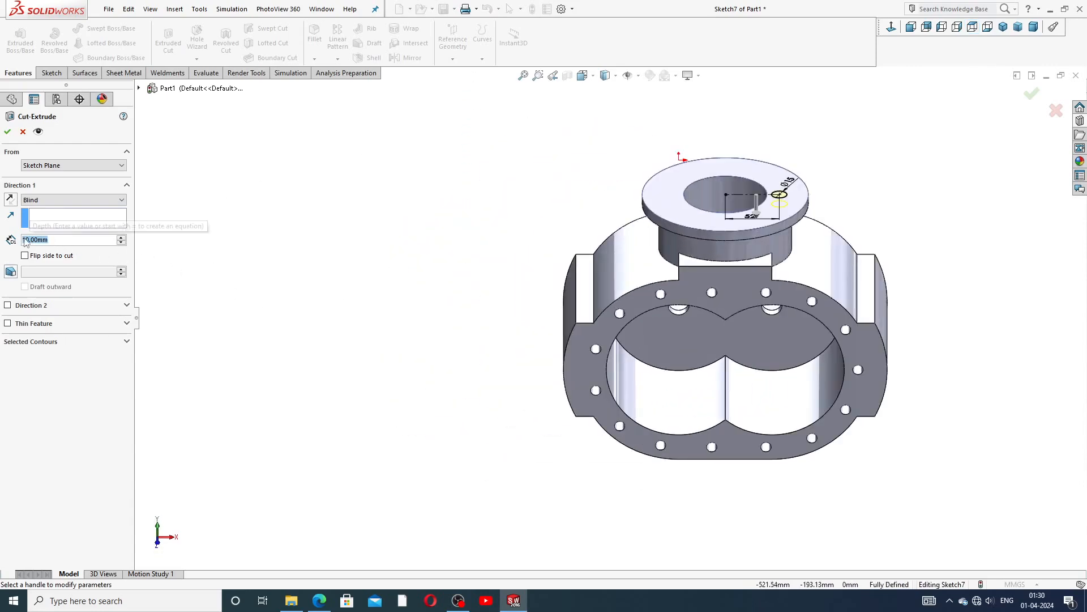
pyautogui.write('40')
pyautogui.press('Return')
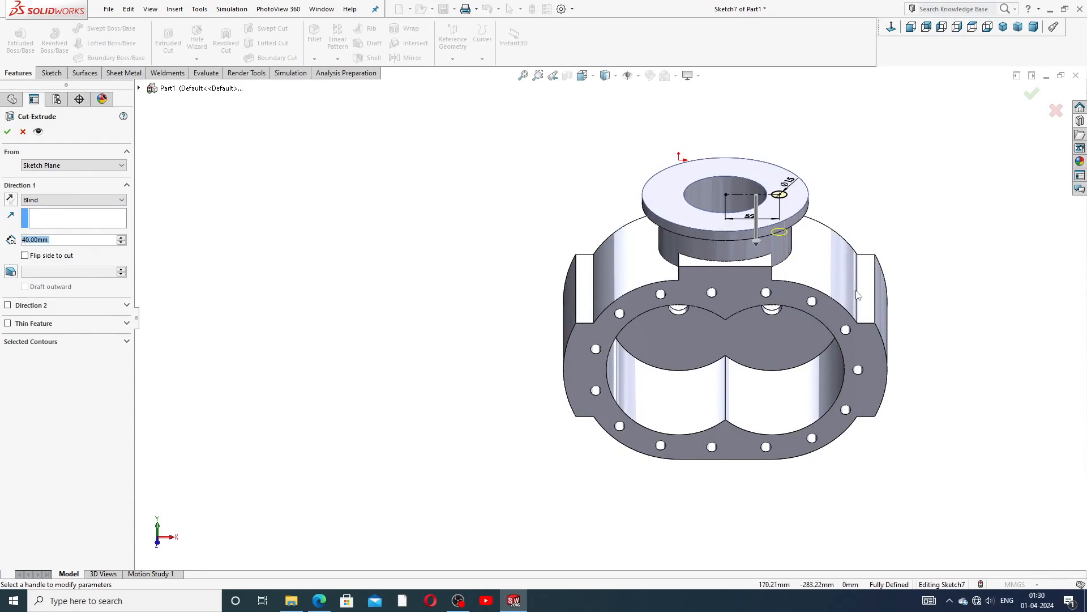
pyautogui.moveTo(859, 296); pyautogui.dragTo(830, 264, button='middle')
pyautogui.moveTo(847, 216); pyautogui.dragTo(858, 260, button='middle')
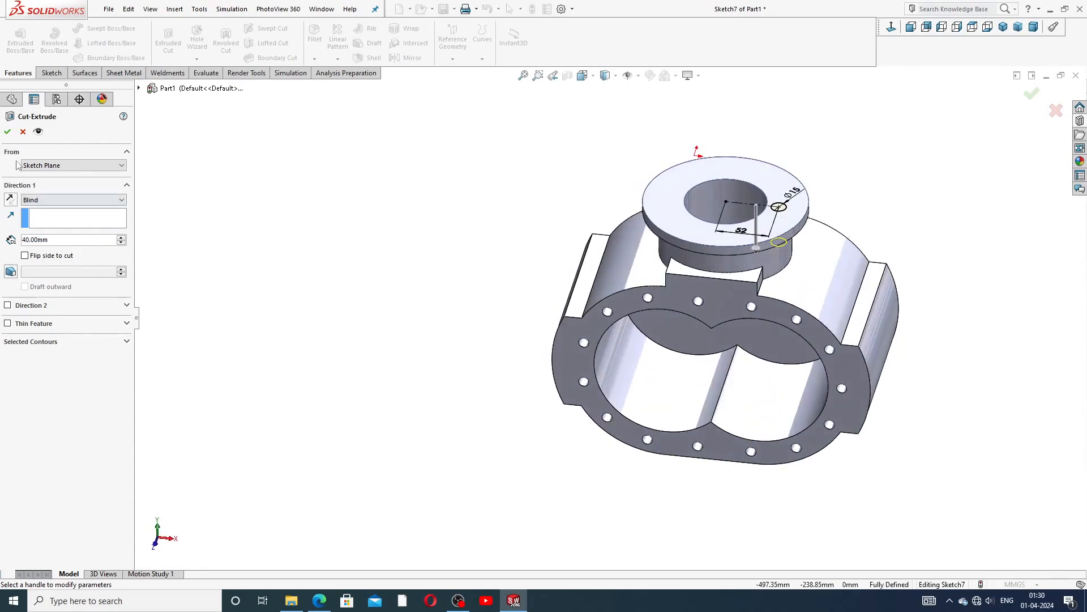
pyautogui.click(8, 133)
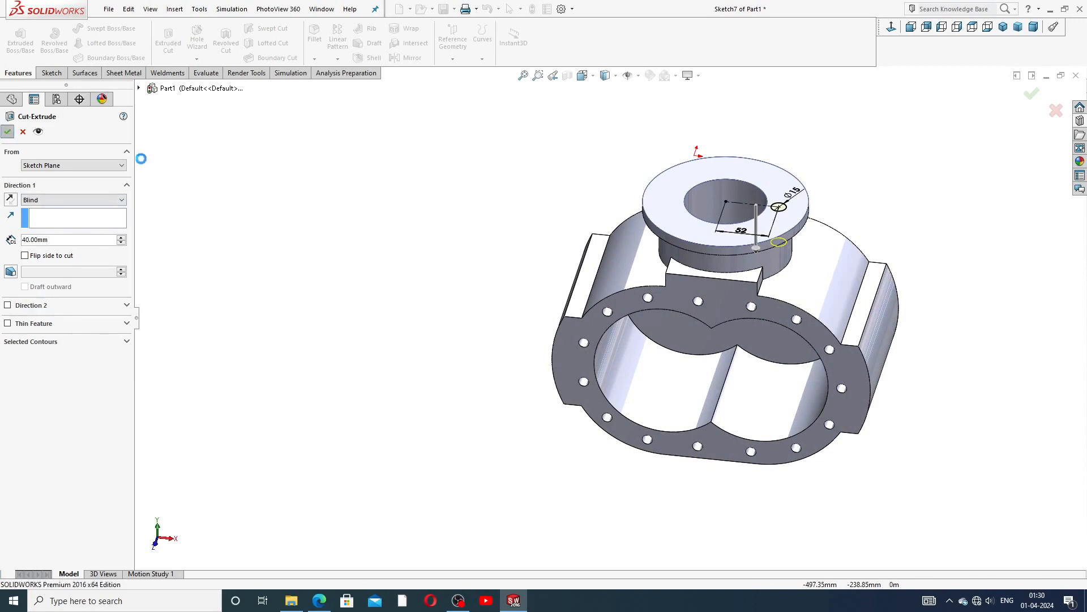
pyautogui.click(390, 181)
# Step: Circular-pattern the 15 mm hole cut around the port flange's outer cylindrical face, with 8 equally spaced instances over 360 degrees
pyautogui.moveTo(539, 137); pyautogui.dragTo(537, 218, button='middle')
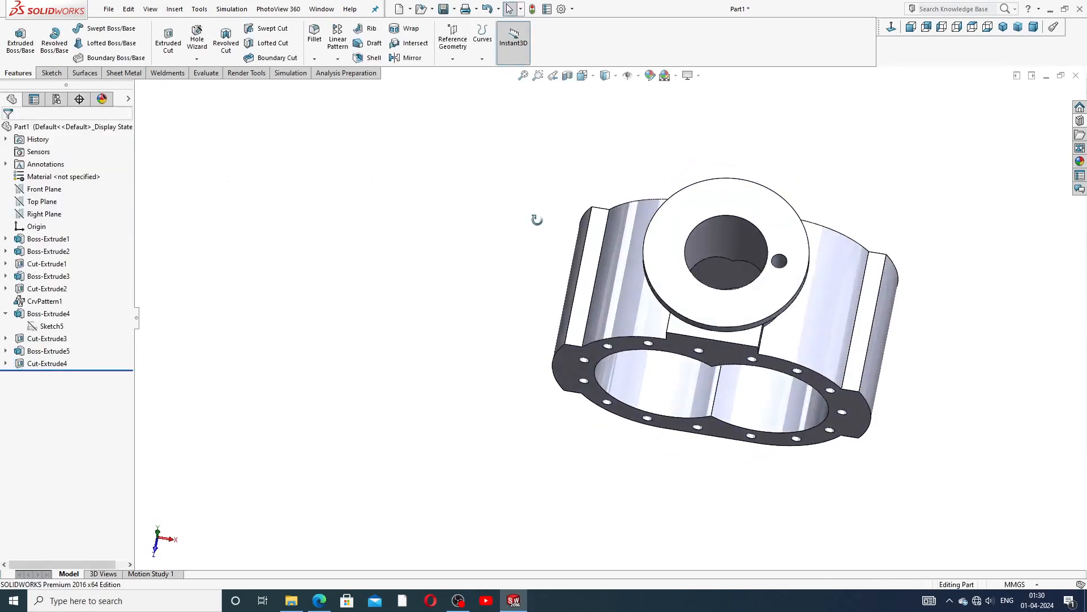
pyautogui.click(338, 59)
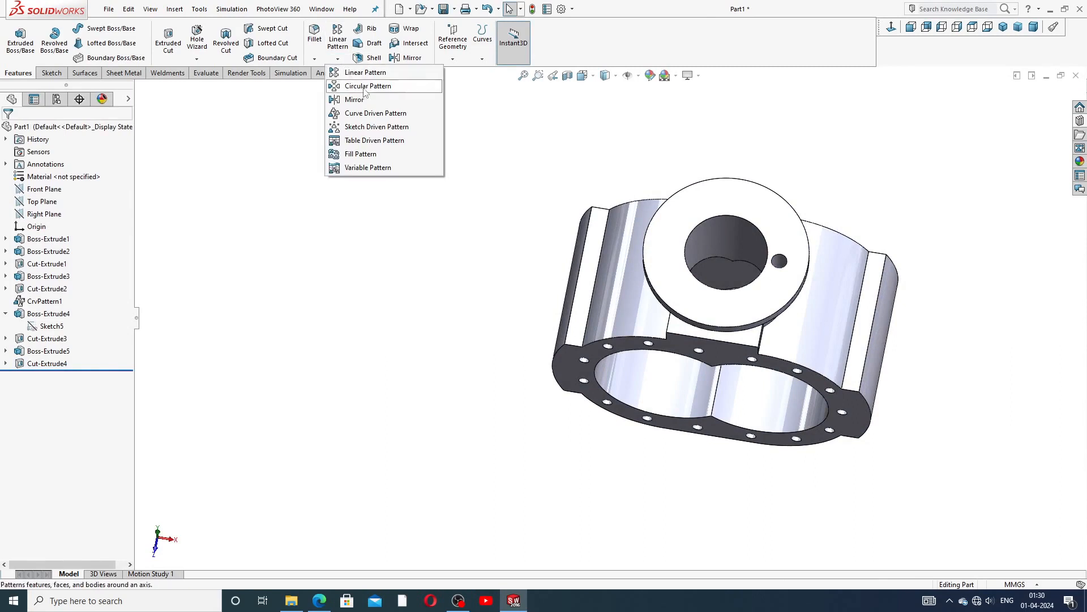
pyautogui.click(371, 83)
pyautogui.scroll(-2, 793, 313)
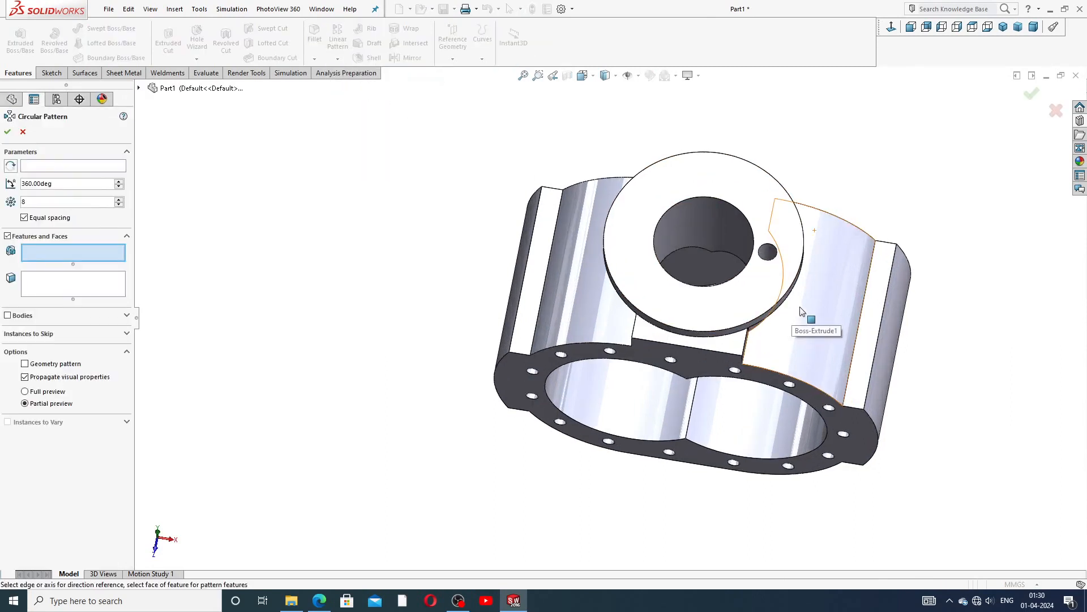
pyautogui.moveTo(800, 310); pyautogui.dragTo(472, 146, button='middle')
pyautogui.click(80, 164)
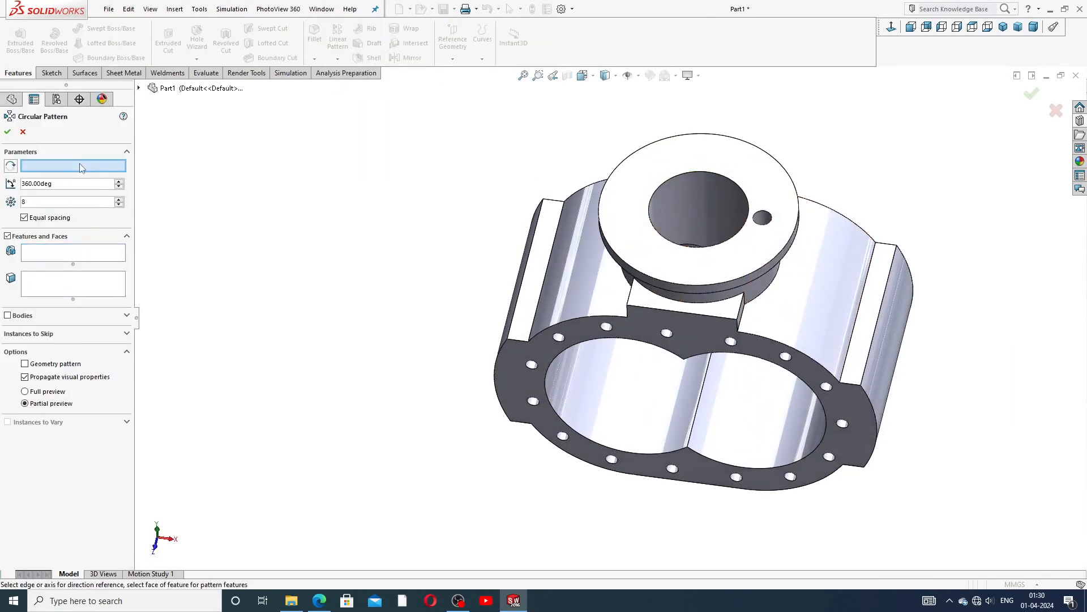
pyautogui.moveTo(730, 304); pyautogui.dragTo(731, 251, button='middle')
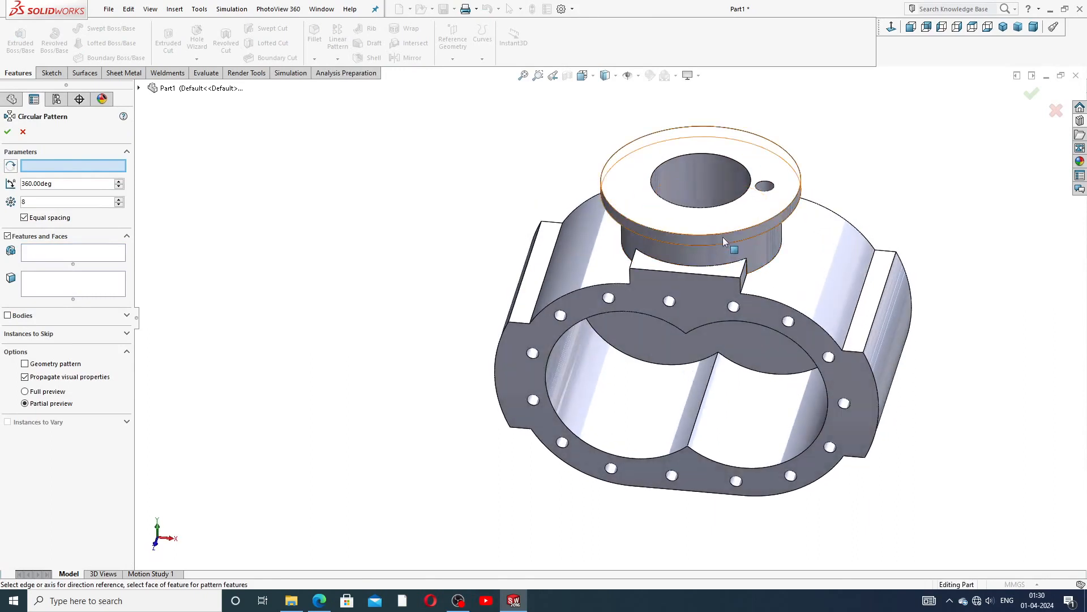
pyautogui.click(731, 237)
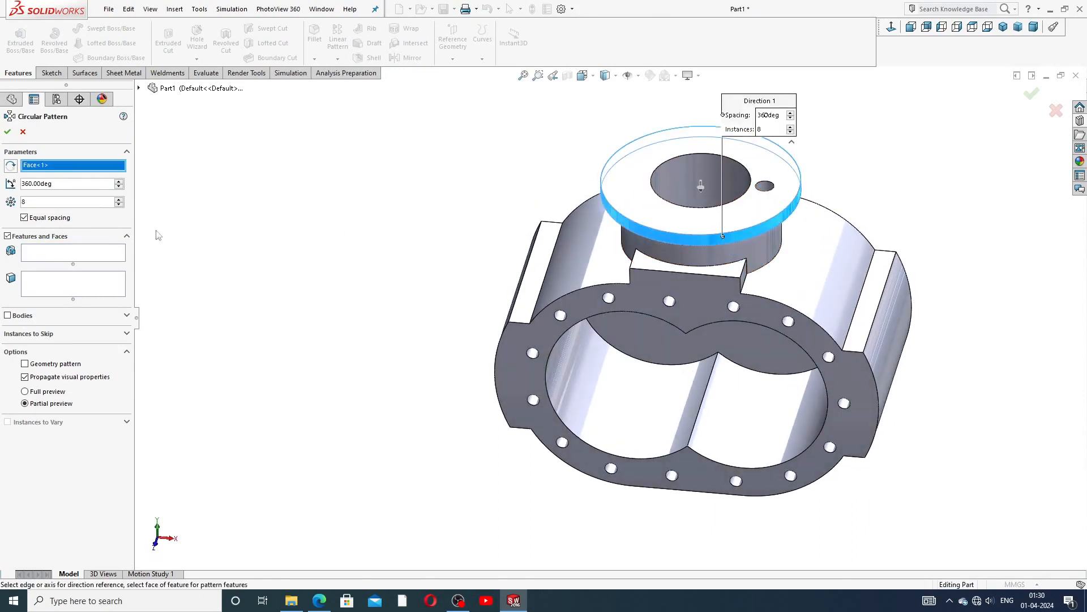
pyautogui.click(99, 254)
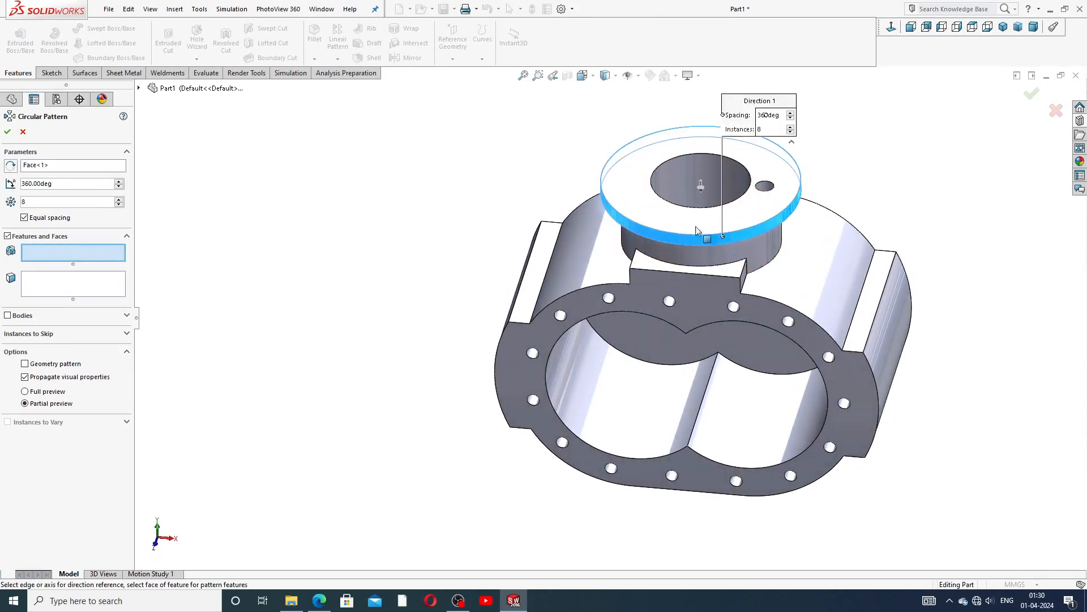
pyautogui.click(766, 187)
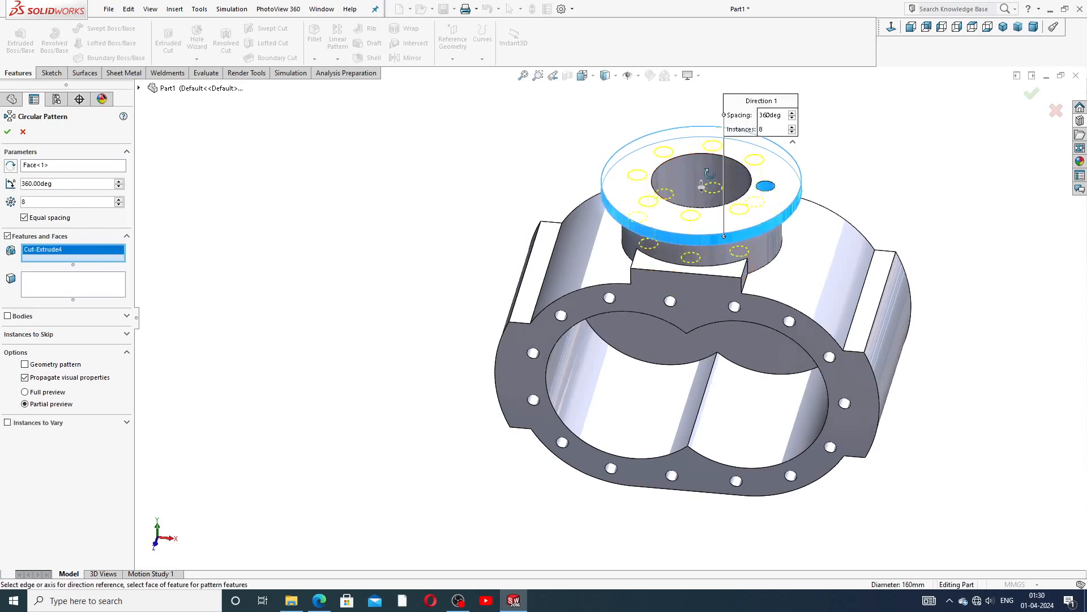
pyautogui.moveTo(709, 174); pyautogui.dragTo(710, 192, button='middle')
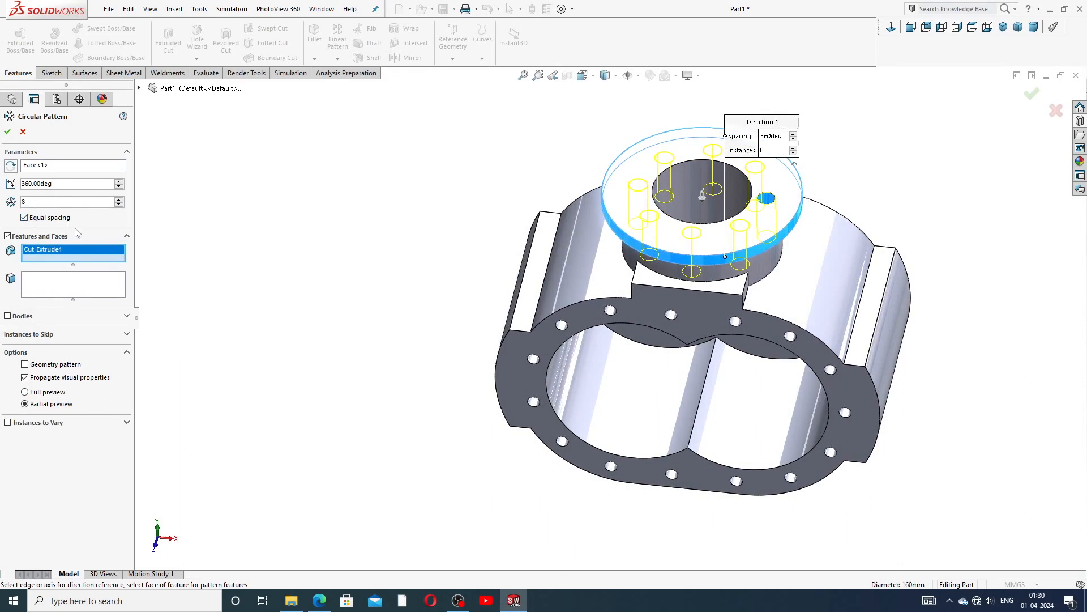
pyautogui.click(8, 132)
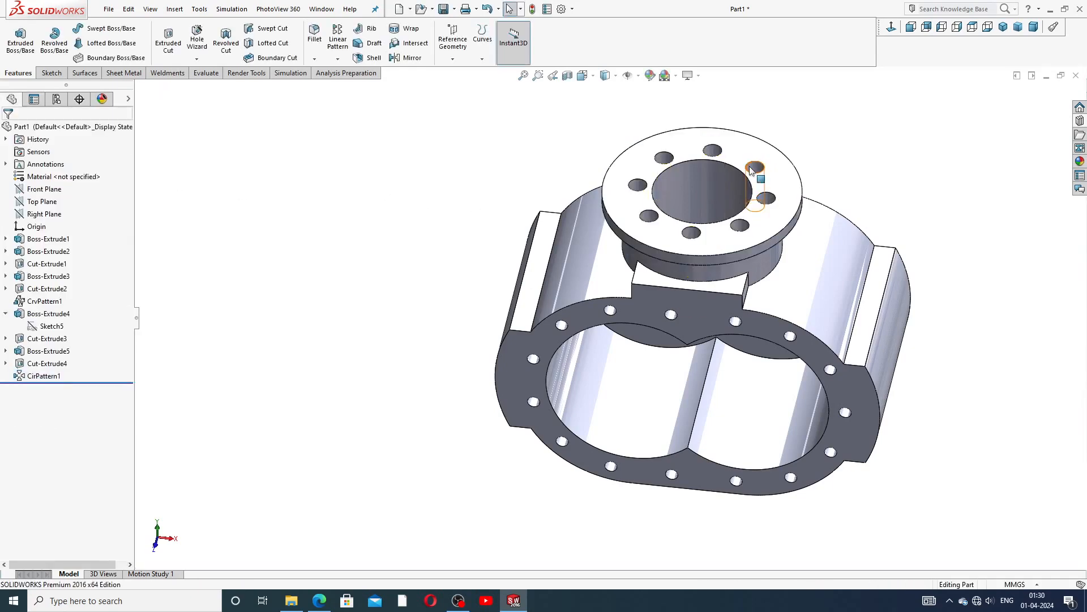
# Step: Inspect the patterned flange from several angles and consult the PDF housing drawing for the side port's dimensions, returning to SolidWorks
pyautogui.moveTo(760, 175); pyautogui.dragTo(760, 107, button='middle')
pyautogui.scroll(-1, 799, 172)
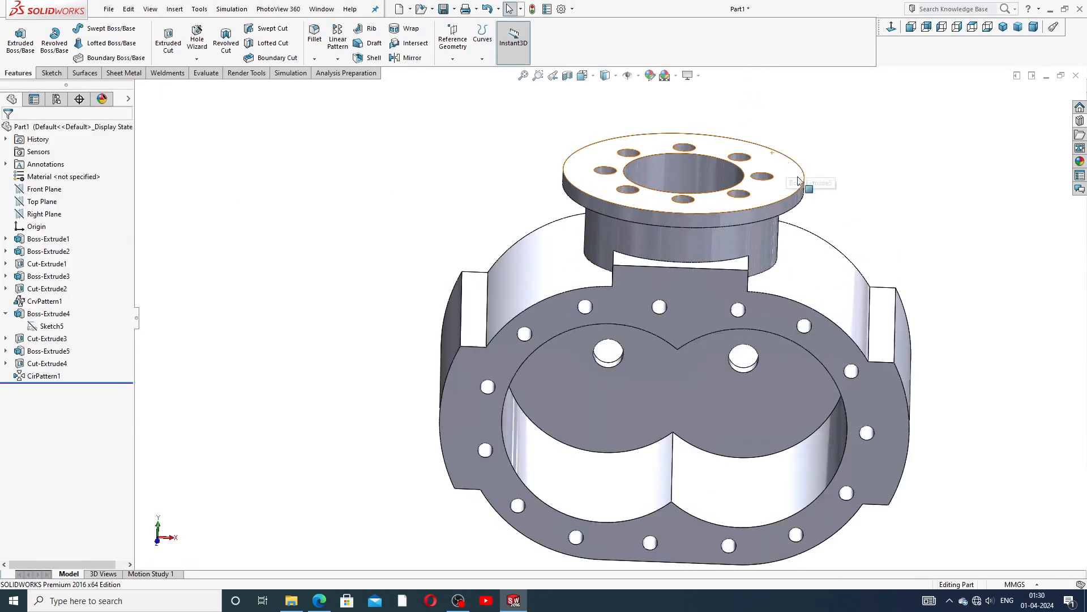
pyautogui.moveTo(824, 212); pyautogui.dragTo(914, 399, button='middle')
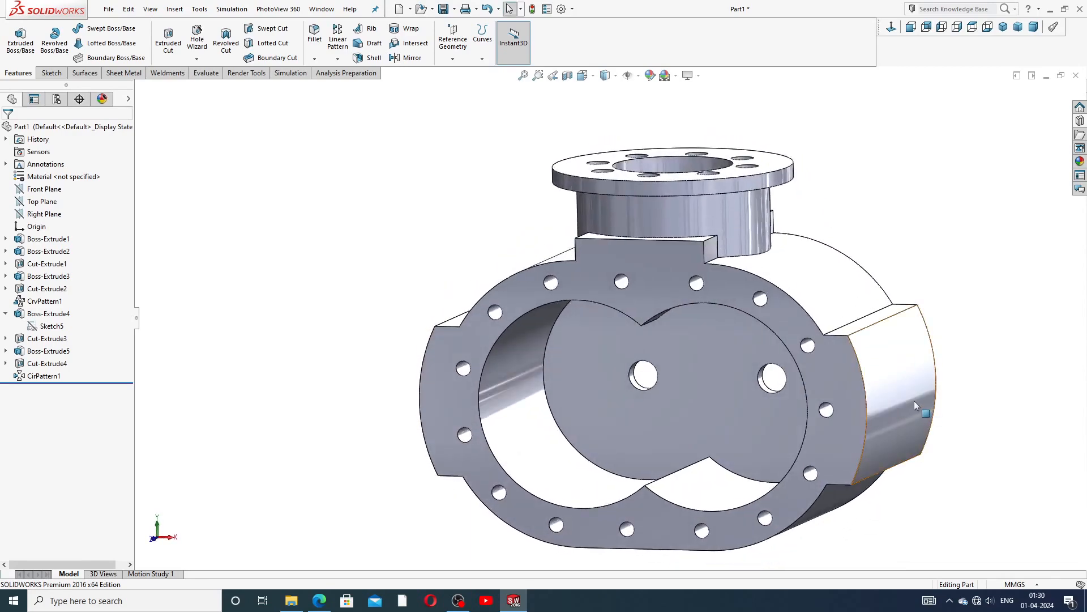
pyautogui.scroll(3, 897, 367)
pyautogui.moveTo(836, 306); pyautogui.dragTo(854, 358, button='middle')
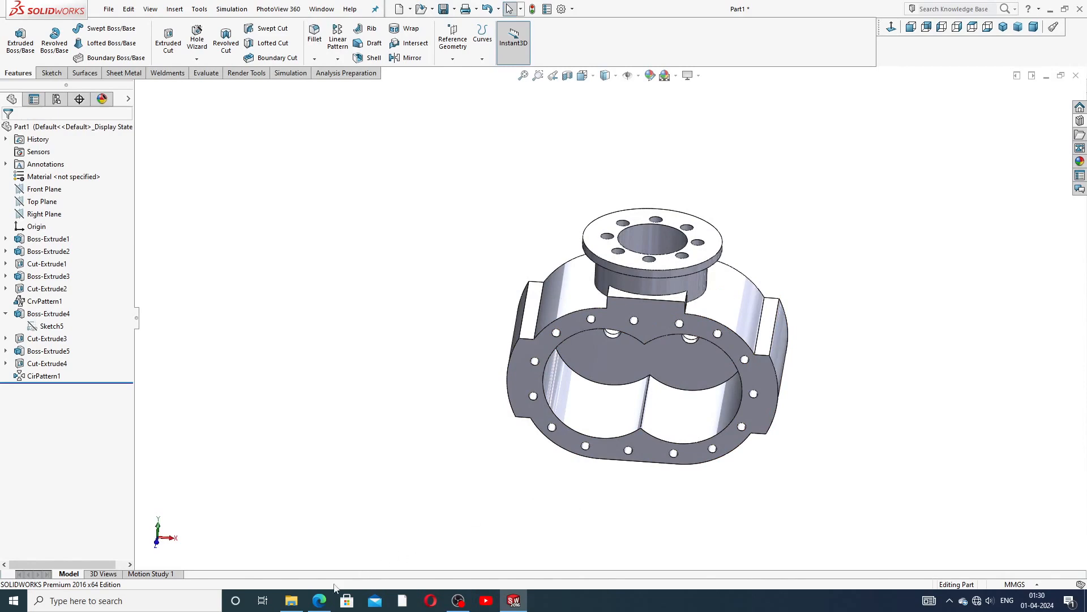
pyautogui.click(319, 600)
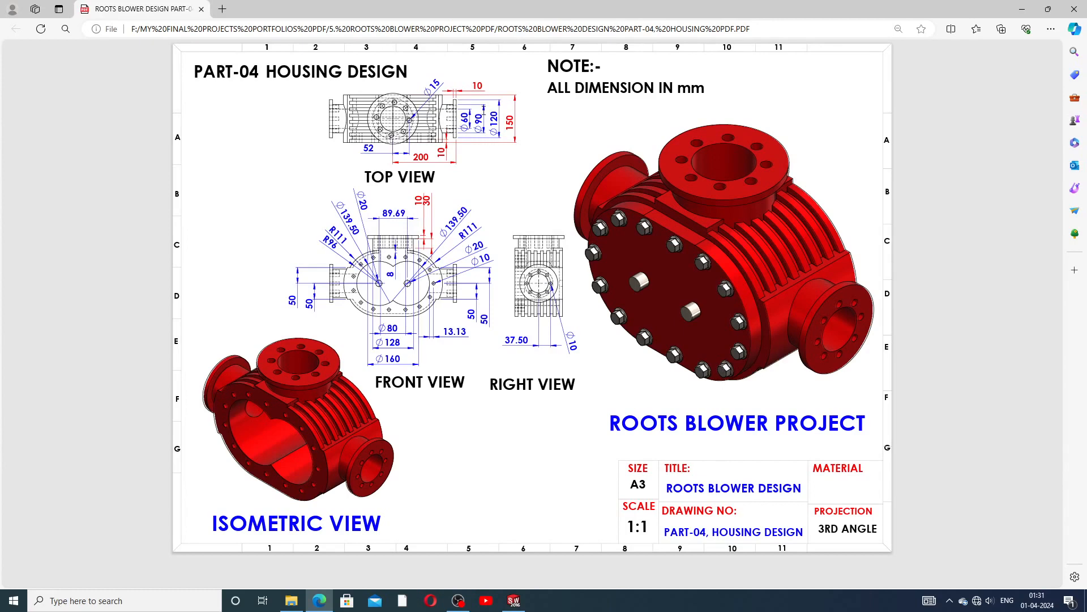
pyautogui.click(514, 600)
# Step: Create a reference plane midway between the two opposite side faces of the raised block in front of the top port
pyautogui.moveTo(525, 255); pyautogui.dragTo(513, 144, button='middle')
pyautogui.click(453, 40)
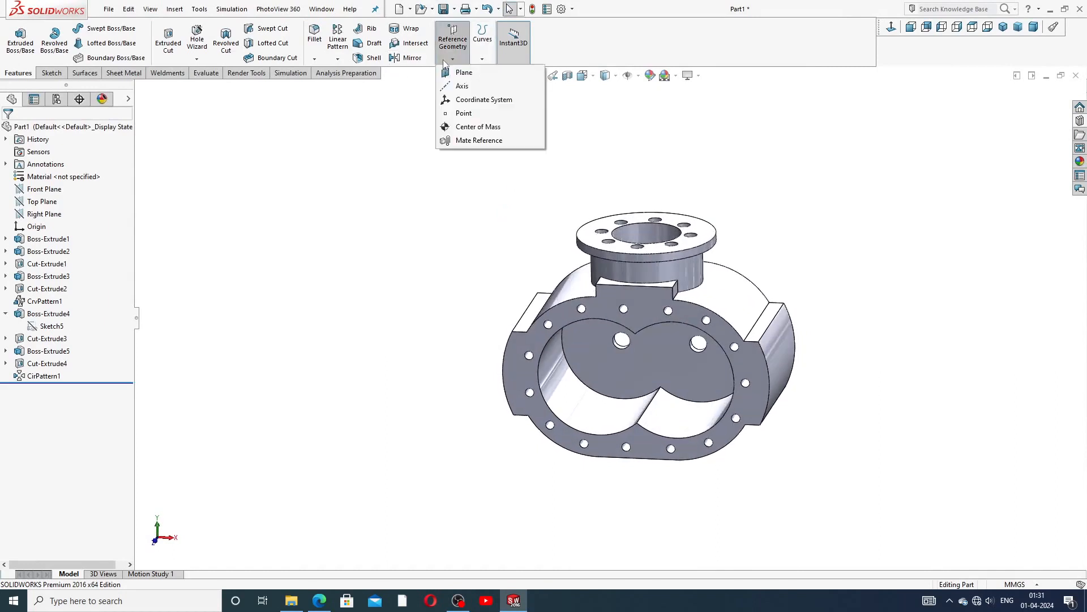
pyautogui.click(462, 70)
pyautogui.scroll(-3, 703, 343)
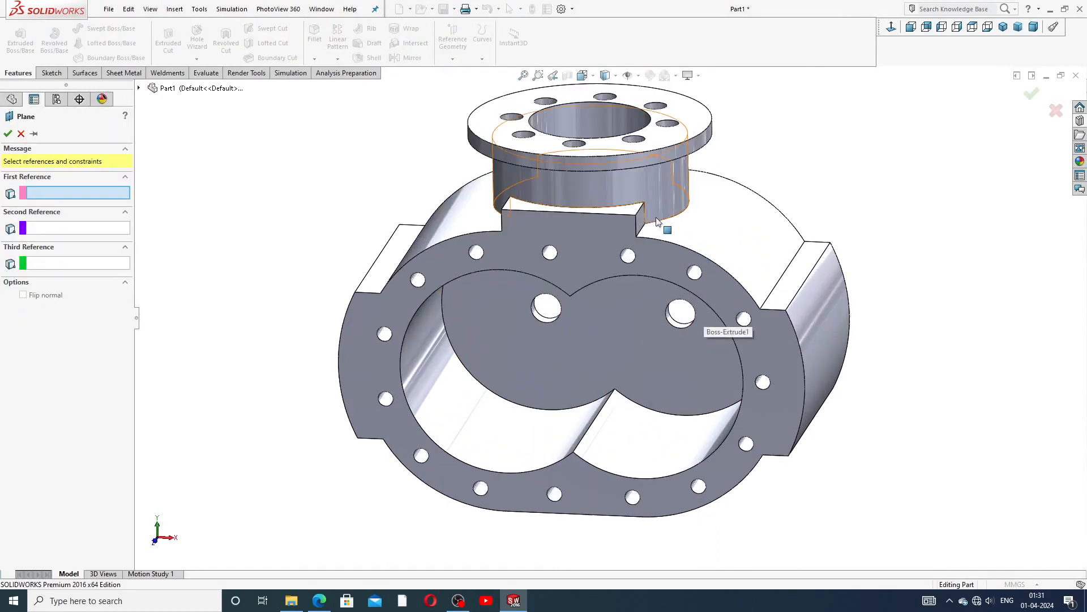
pyautogui.click(598, 274)
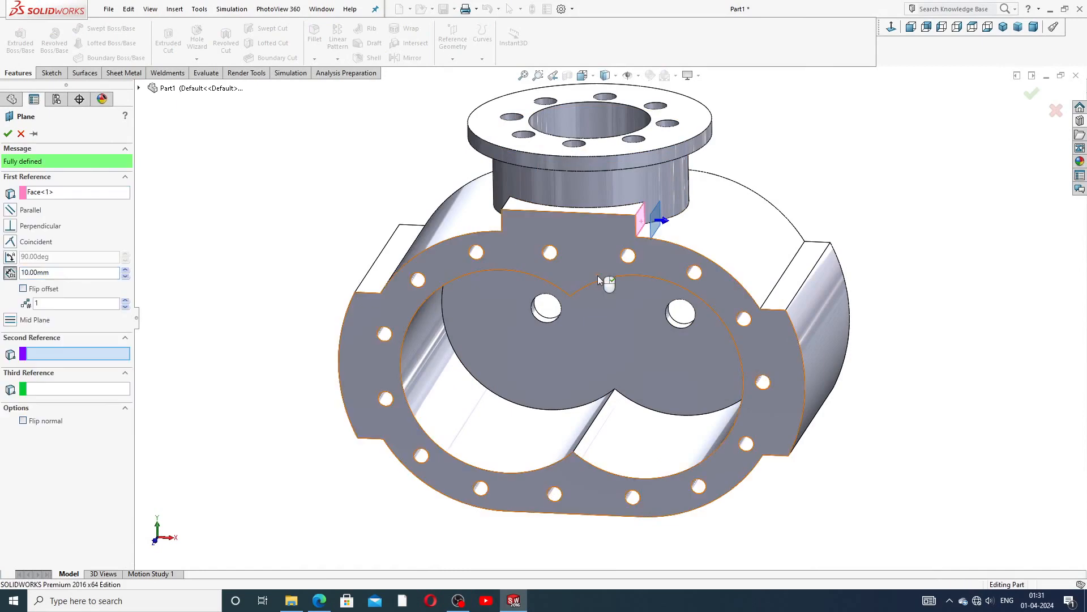
pyautogui.moveTo(597, 275); pyautogui.dragTo(569, 231, button='middle')
pyautogui.click(569, 231)
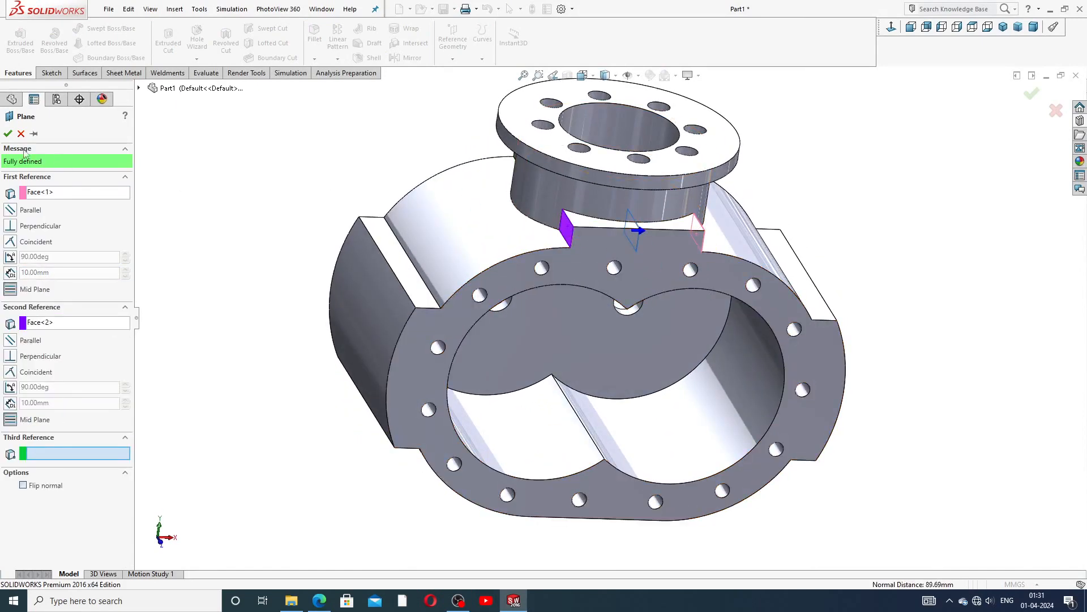
pyautogui.click(8, 134)
# Step: Create a second reference plane offset 200 mm from the mid plane, beyond the housing's side pad
pyautogui.scroll(-5, 624, 233)
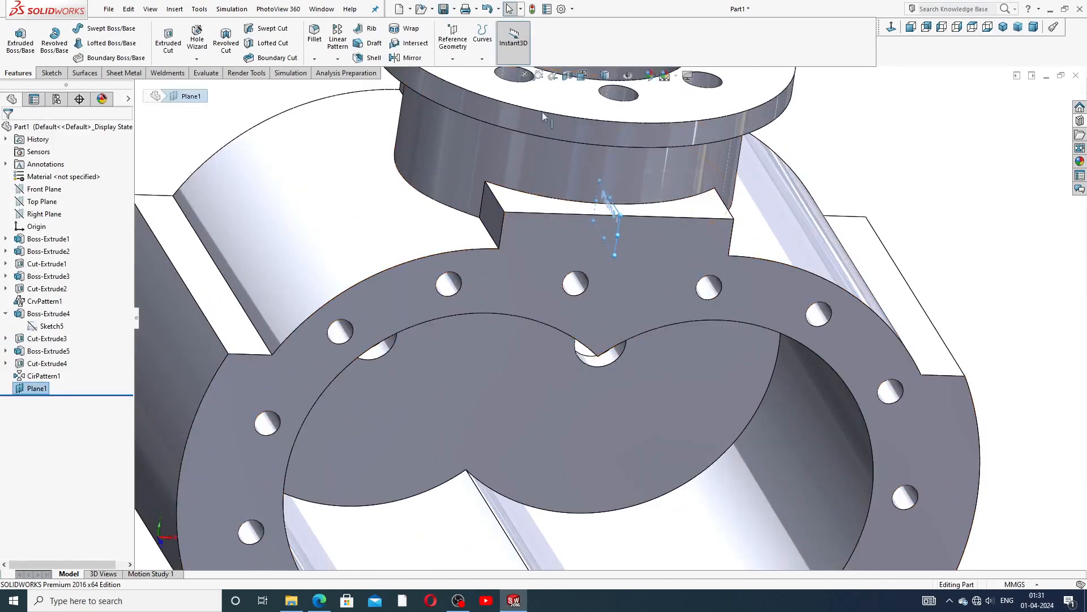
pyautogui.click(453, 59)
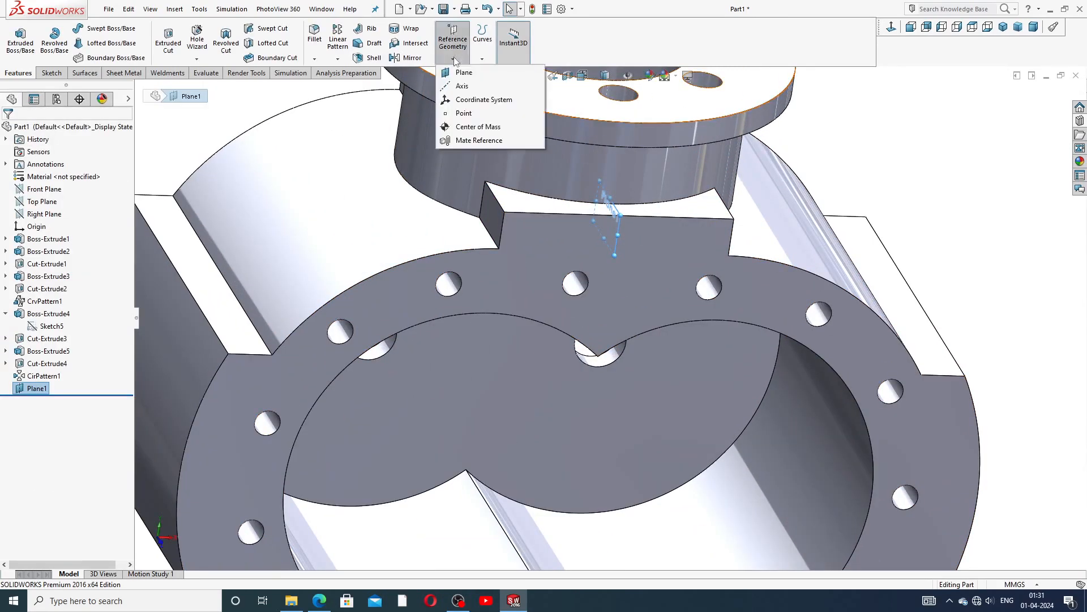
pyautogui.click(460, 74)
pyautogui.scroll(4, 567, 284)
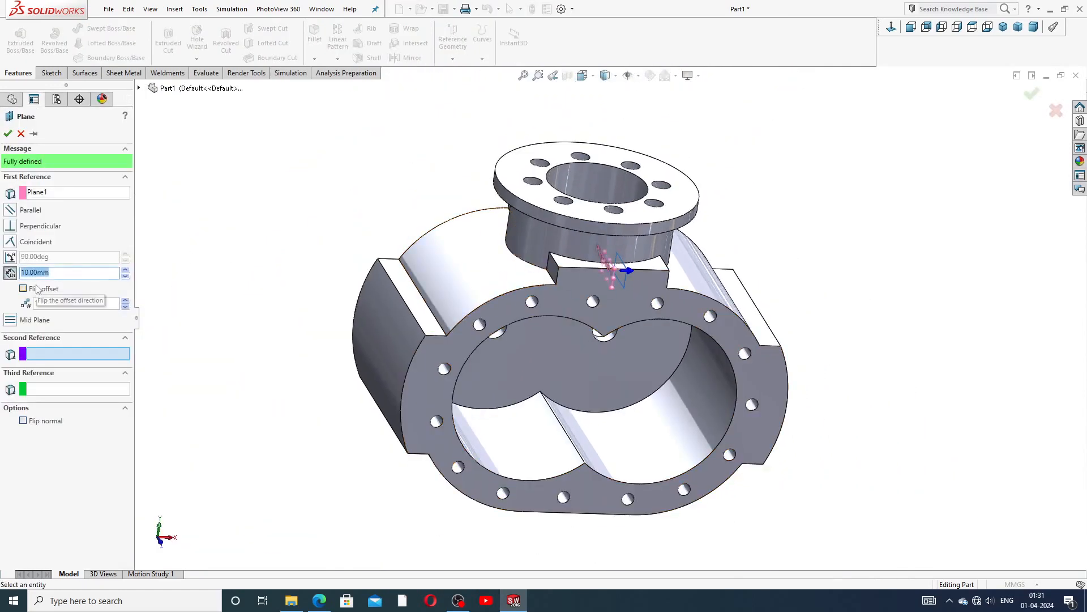
pyautogui.write('200')
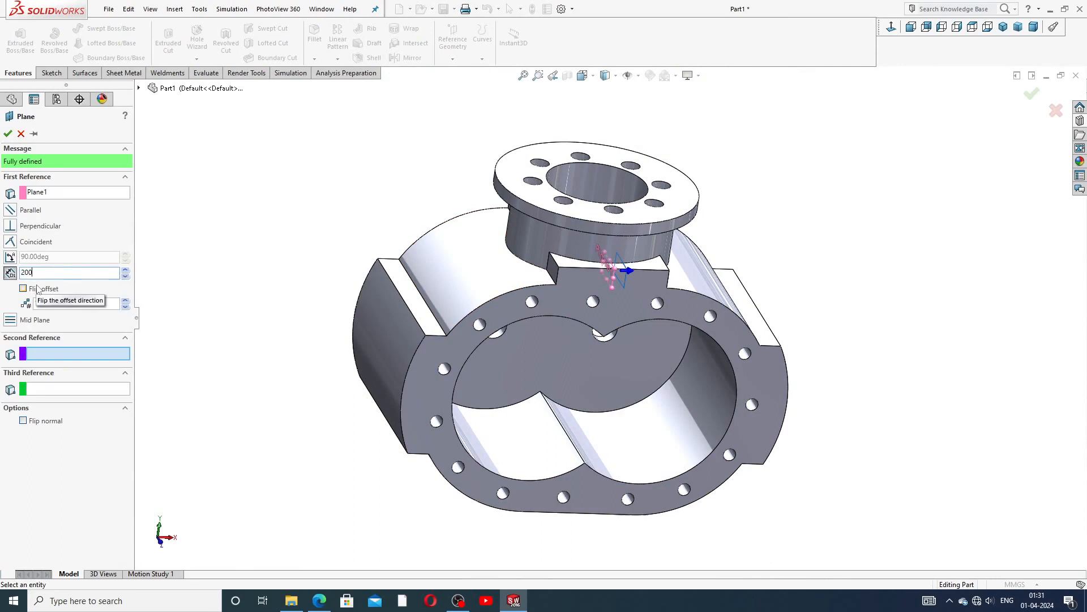
pyautogui.press('Return')
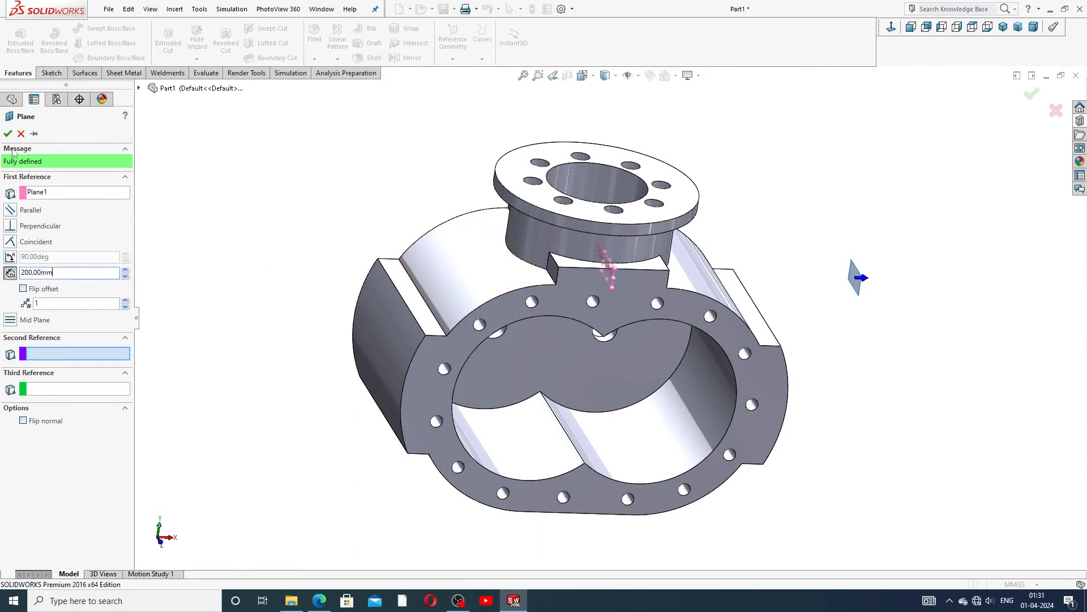
pyautogui.click(8, 134)
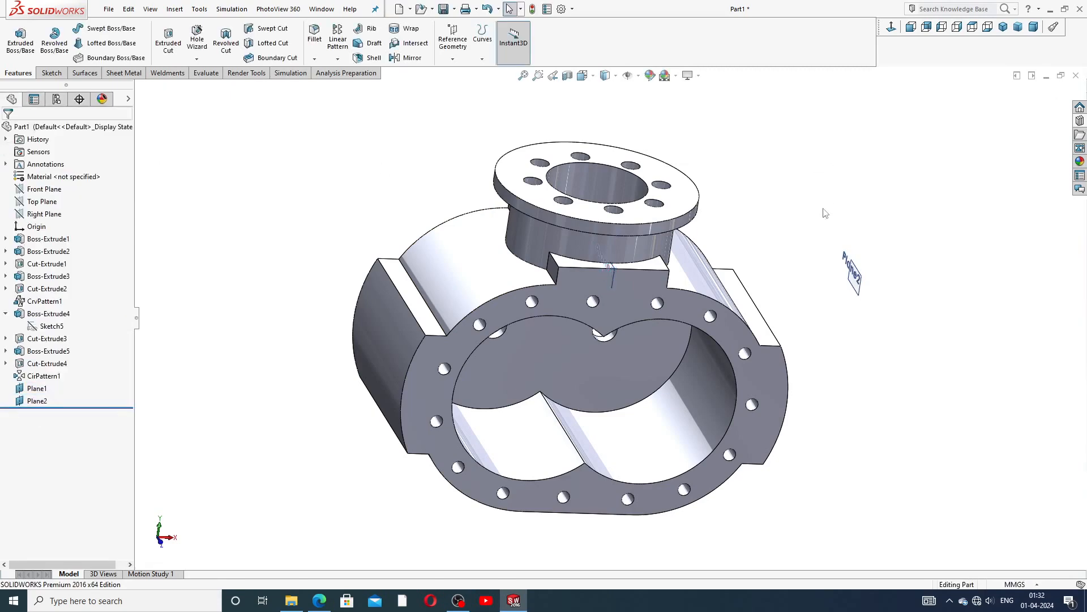
# Step: Try to select the 200 mm offset plane in the model for a new sketch
pyautogui.moveTo(809, 232); pyautogui.dragTo(740, 279, button='middle')
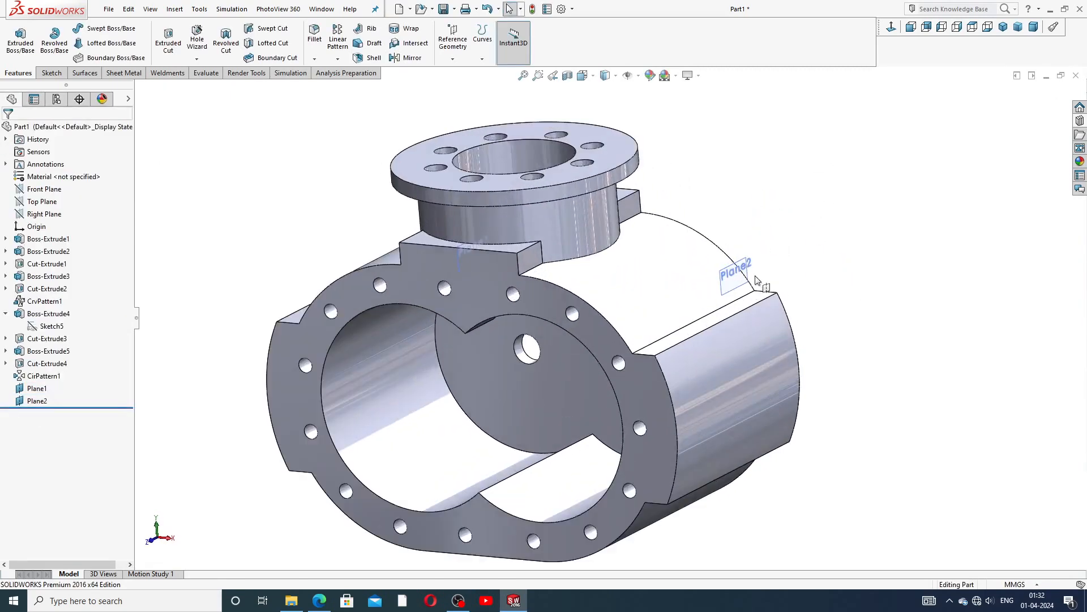
pyautogui.click(740, 279)
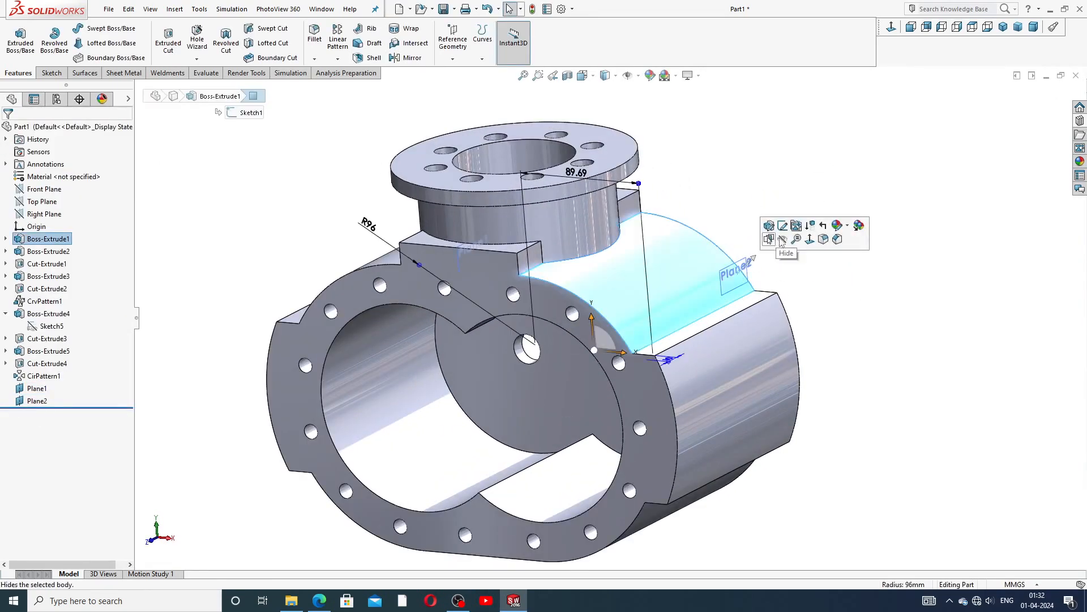
pyautogui.click(805, 283)
pyautogui.click(743, 276)
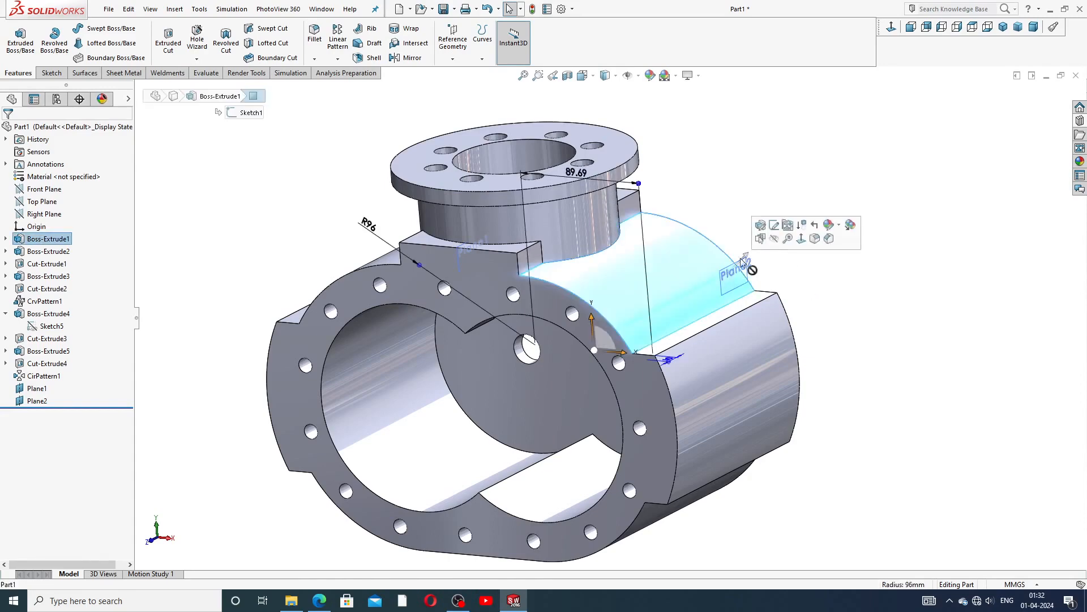
pyautogui.click(822, 294)
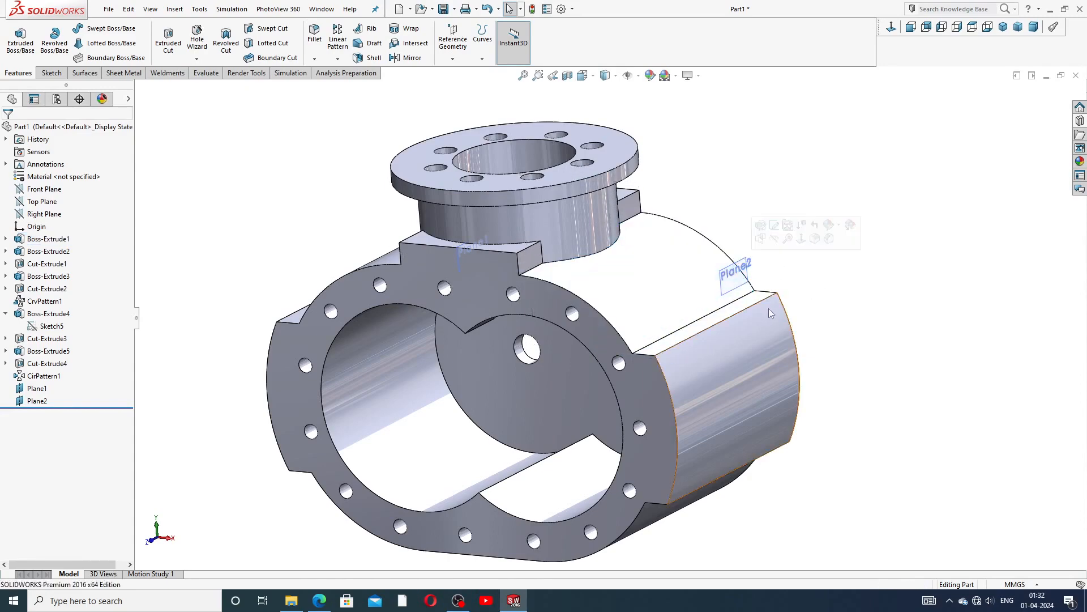
pyautogui.moveTo(772, 311); pyautogui.dragTo(755, 285, button='middle')
pyautogui.scroll(-4, 631, 232)
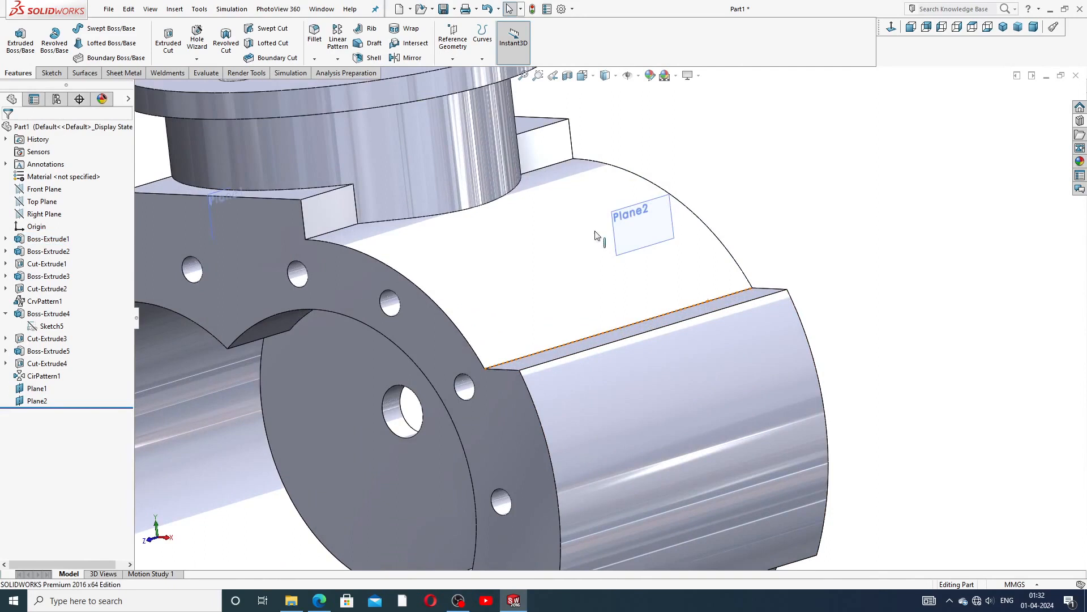
pyautogui.click(632, 232)
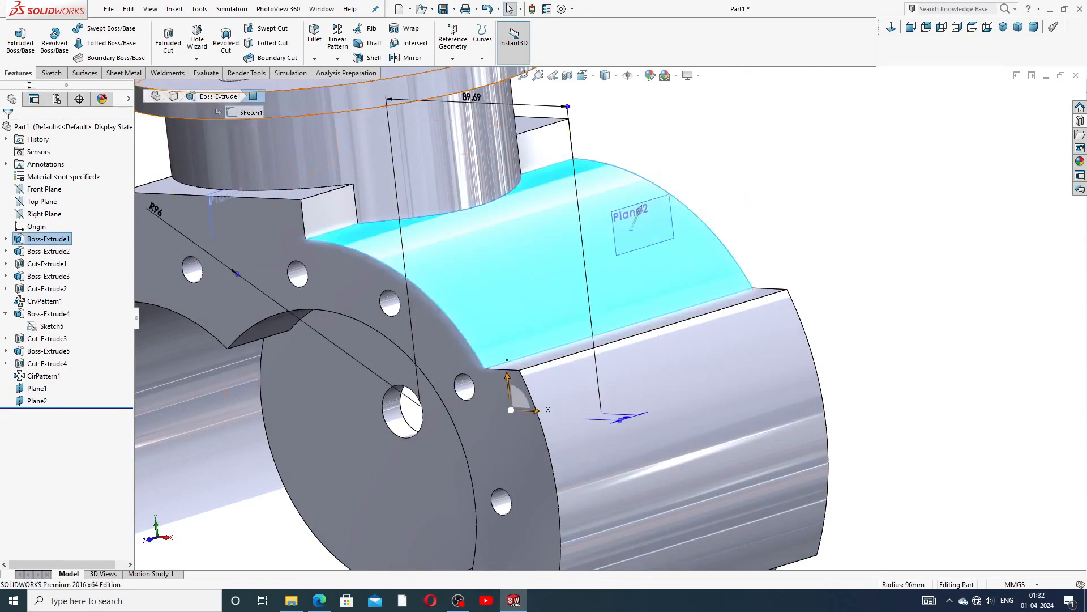
pyautogui.click(51, 74)
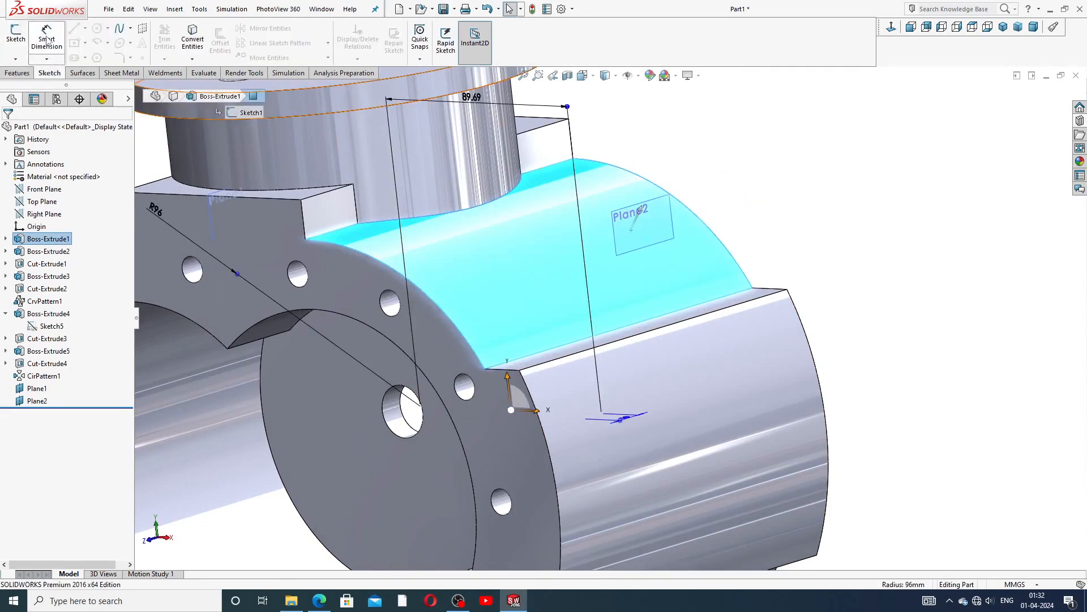
pyautogui.click(723, 143)
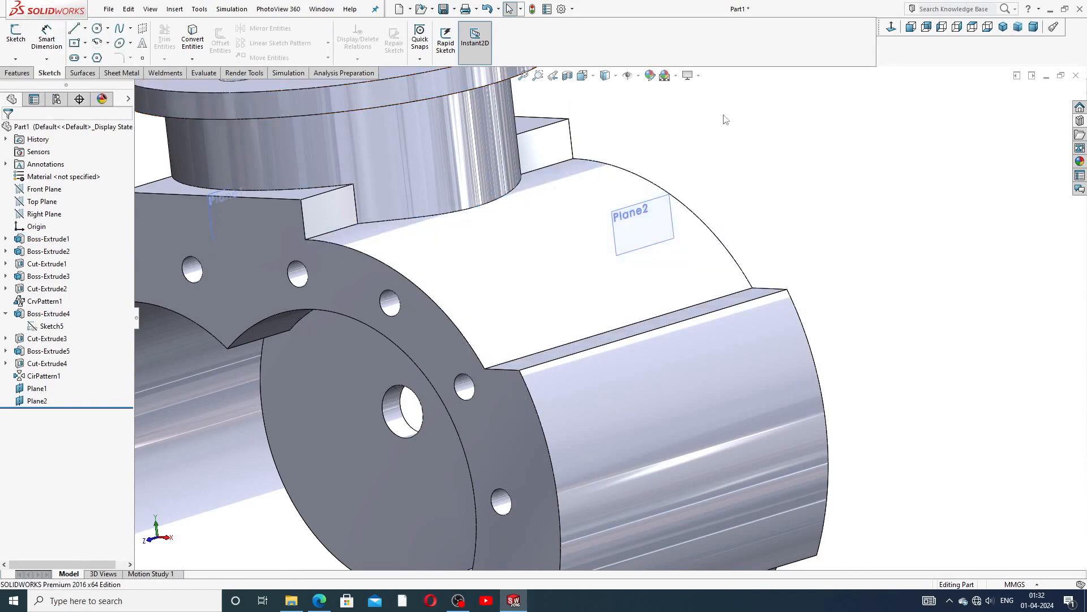
pyautogui.click(663, 216)
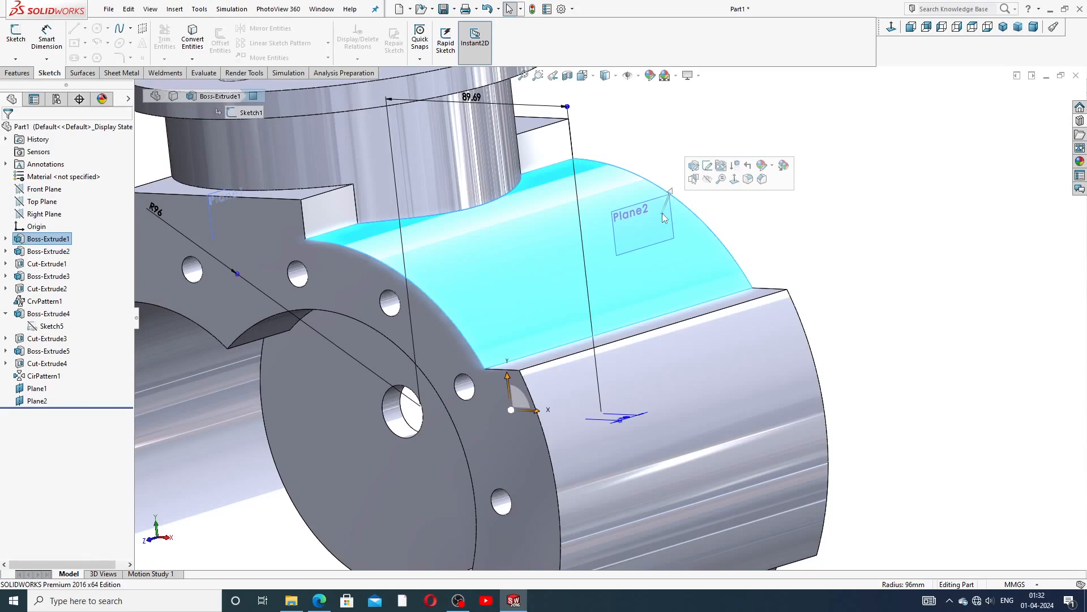
pyautogui.click(747, 220)
pyautogui.press('f')
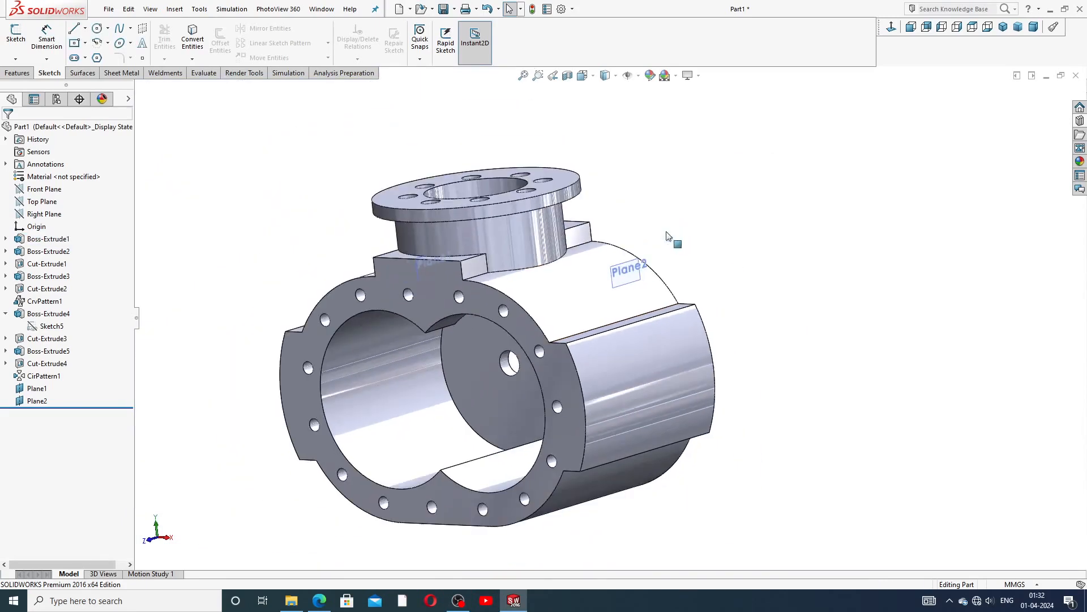
# Step: Start a new sketch on the 200 mm offset plane beyond the side pad and view it face-on
pyautogui.moveTo(637, 300); pyautogui.dragTo(656, 371)
pyautogui.click(656, 371)
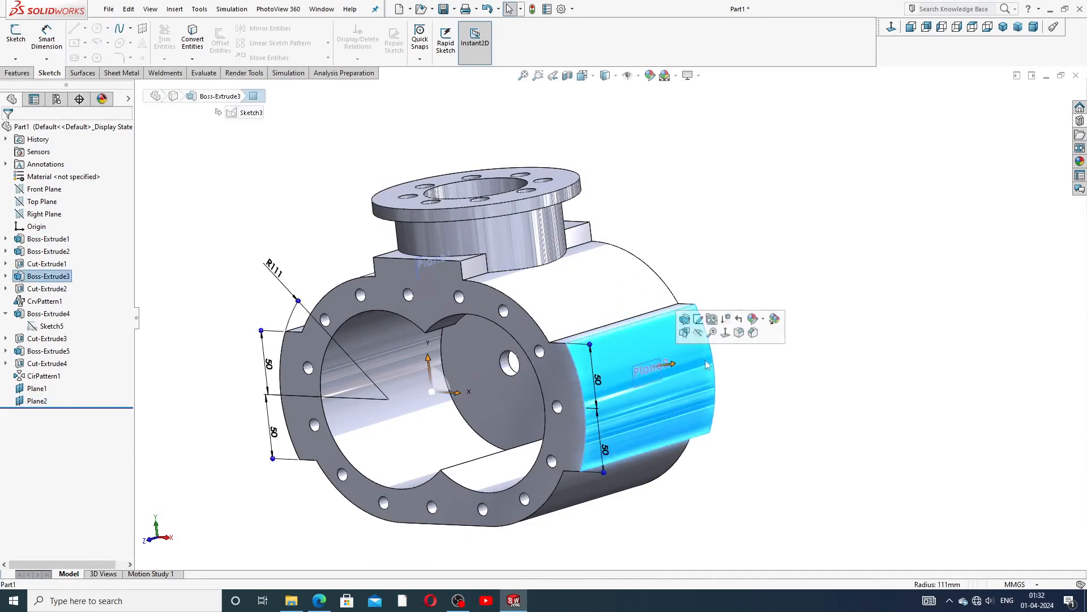
pyautogui.scroll(-5, 682, 426)
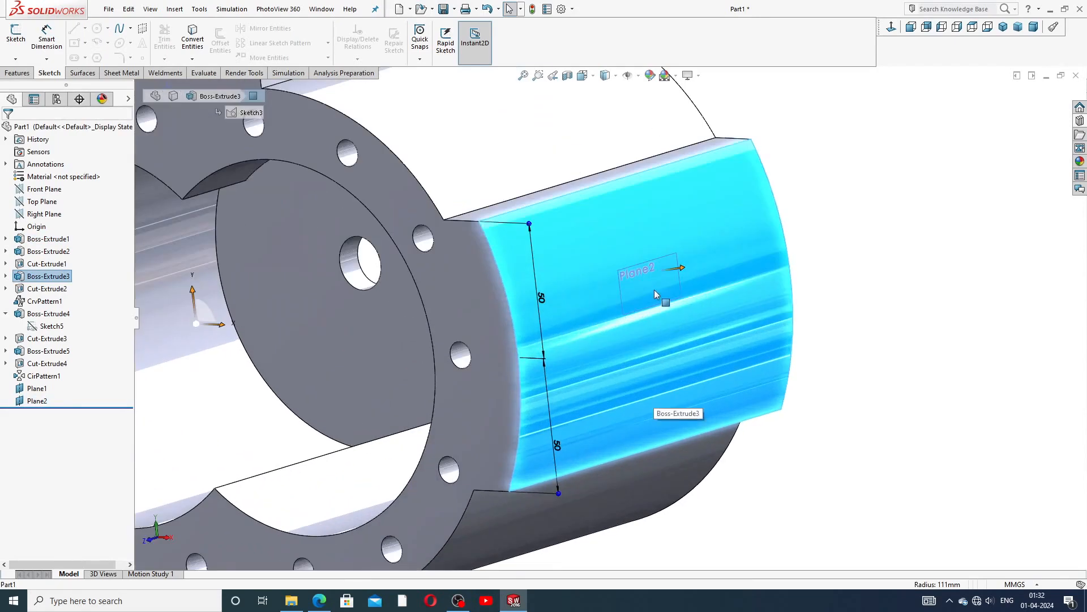
pyautogui.press('Escape')
pyautogui.click(627, 291)
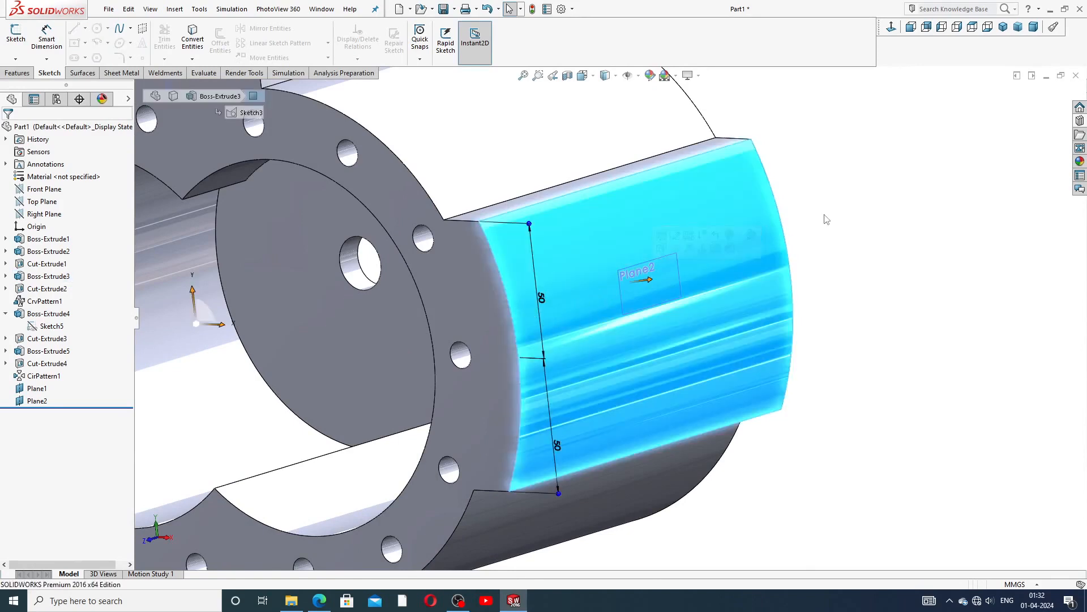
pyautogui.press('Escape')
pyautogui.click(641, 287)
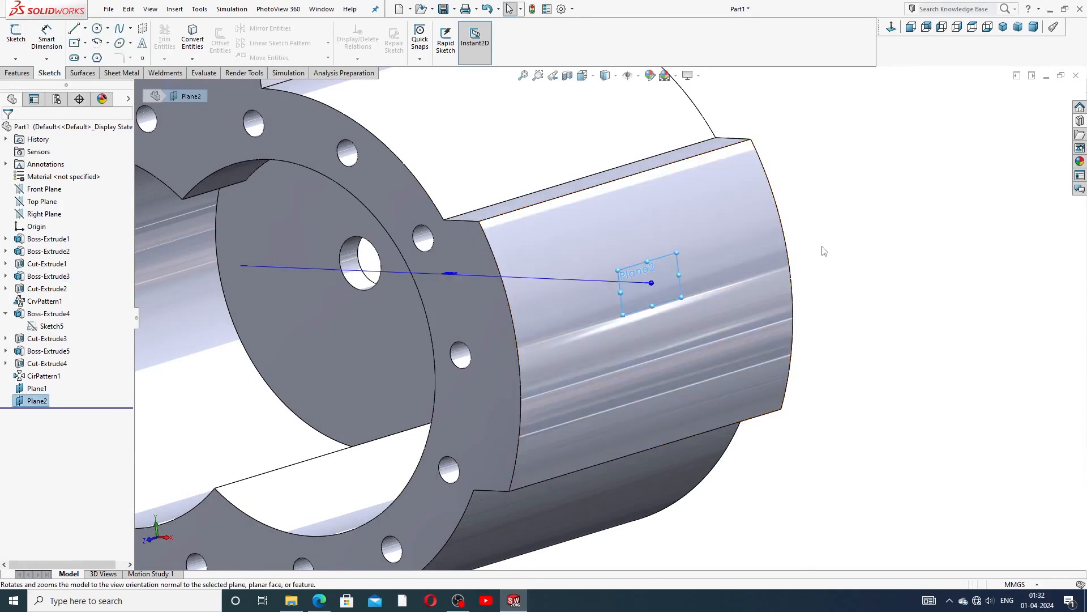
pyautogui.press('Escape')
pyautogui.scroll(5, 651, 320)
pyautogui.moveTo(650, 322); pyautogui.dragTo(719, 303, button='middle')
pyautogui.click(714, 313)
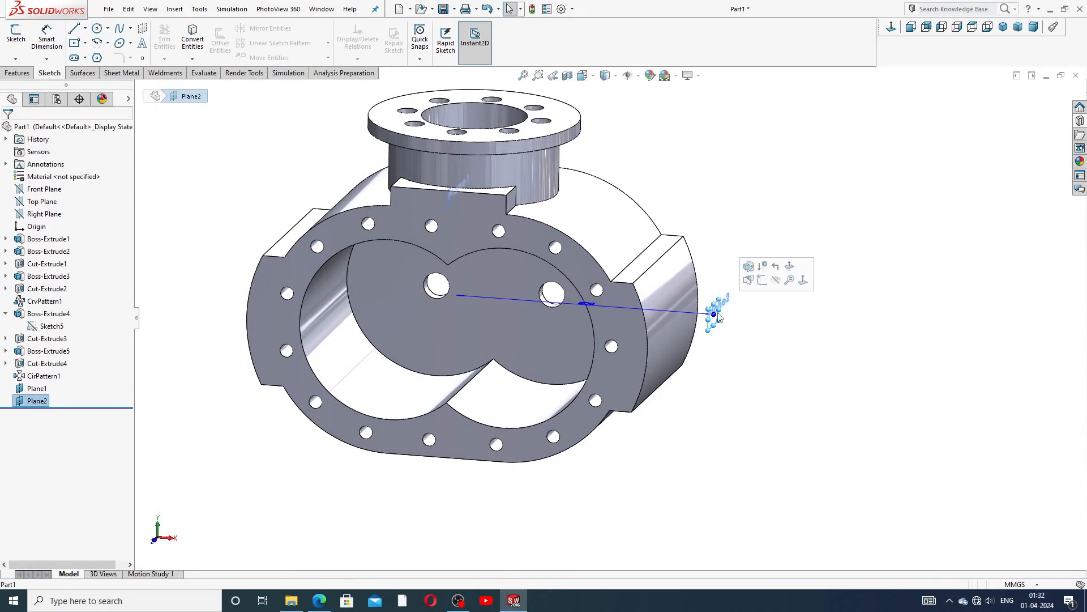
pyautogui.click(756, 271)
pyautogui.click(892, 27)
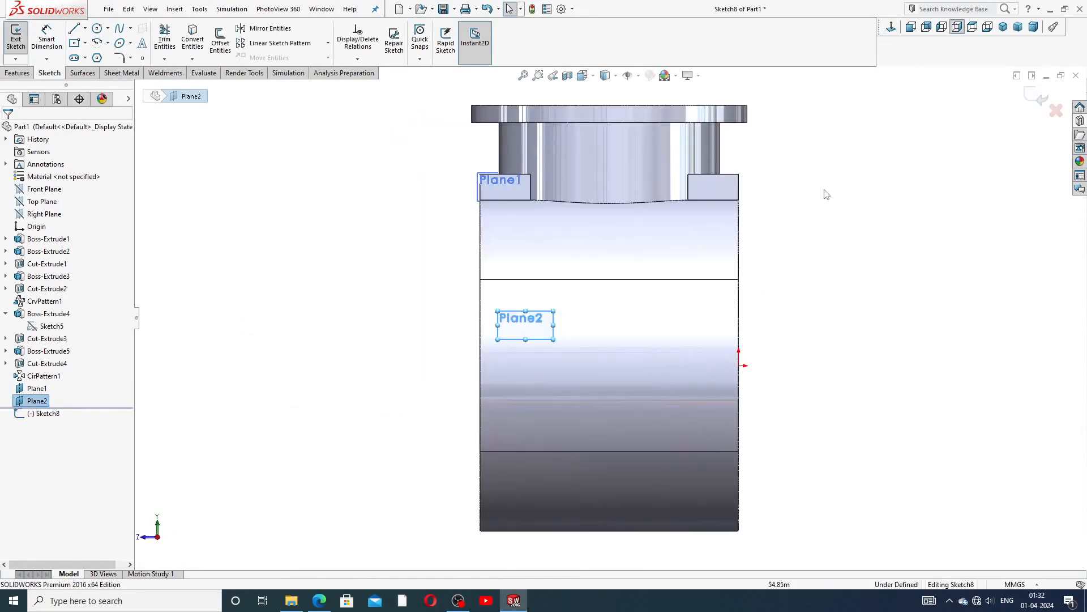
# Step: Enlarge the offset plane's displayed outline so it extends past the side pad's front and back edges
pyautogui.moveTo(554, 324); pyautogui.dragTo(805, 324)
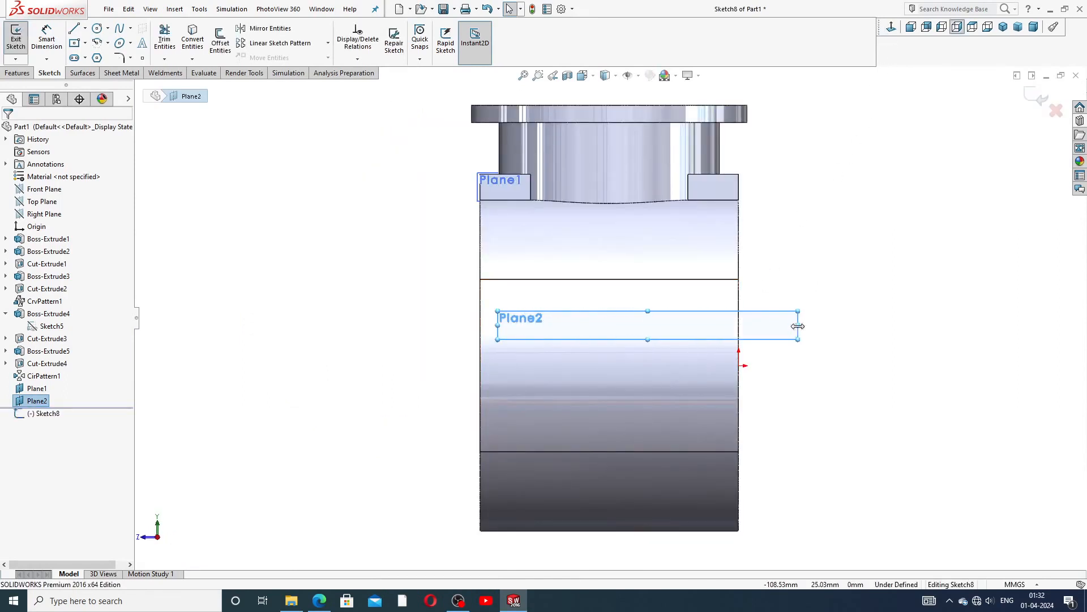
pyautogui.moveTo(498, 329); pyautogui.dragTo(438, 337)
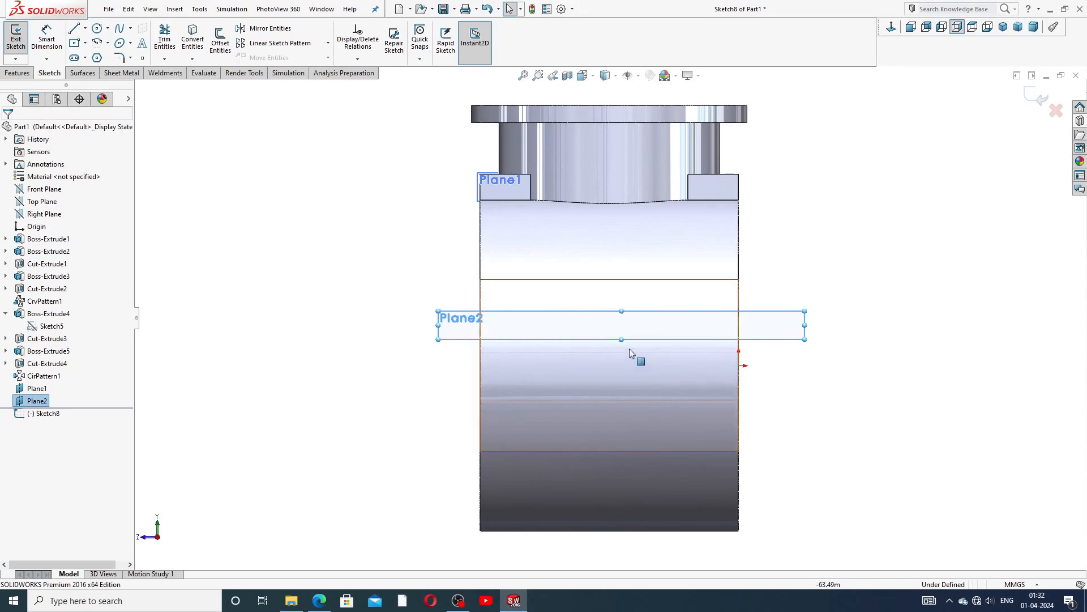
pyautogui.moveTo(624, 339); pyautogui.dragTo(633, 481)
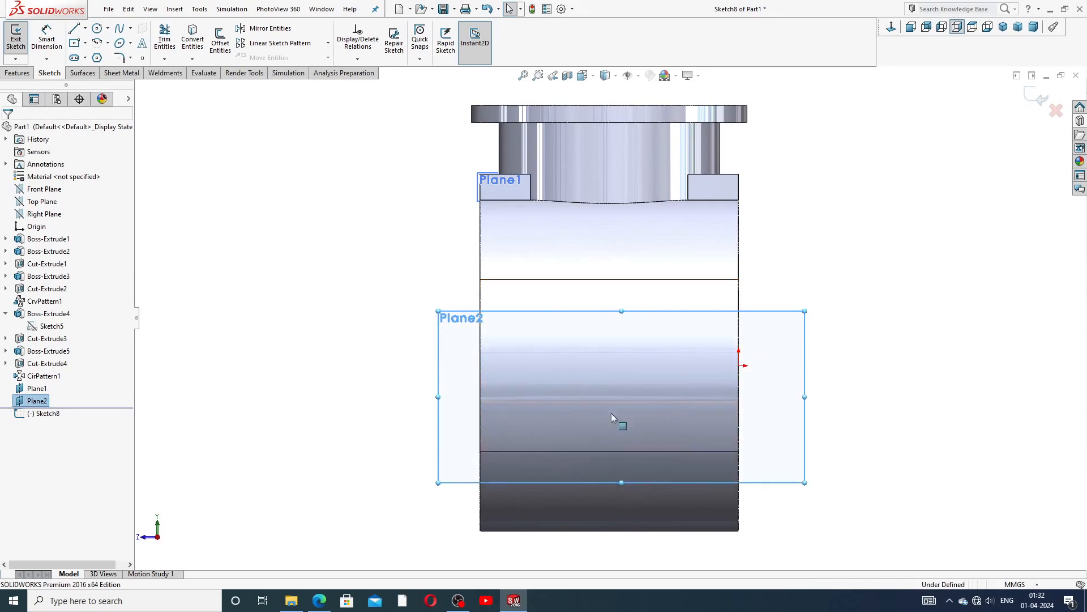
pyautogui.moveTo(621, 311); pyautogui.dragTo(622, 280)
pyautogui.click(915, 303)
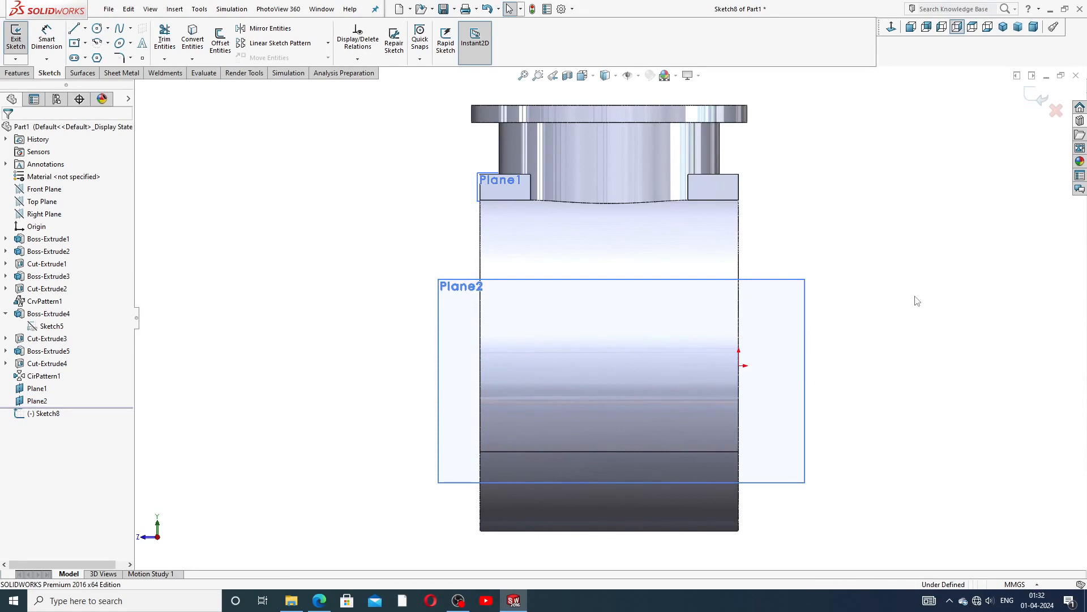
pyautogui.press('z')
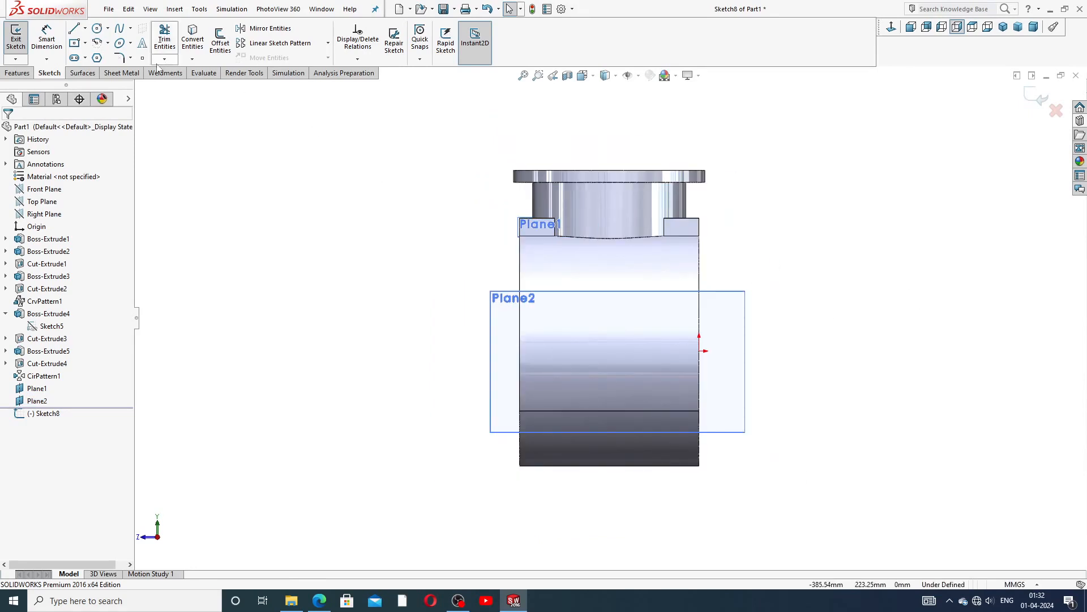
pyautogui.click(85, 29)
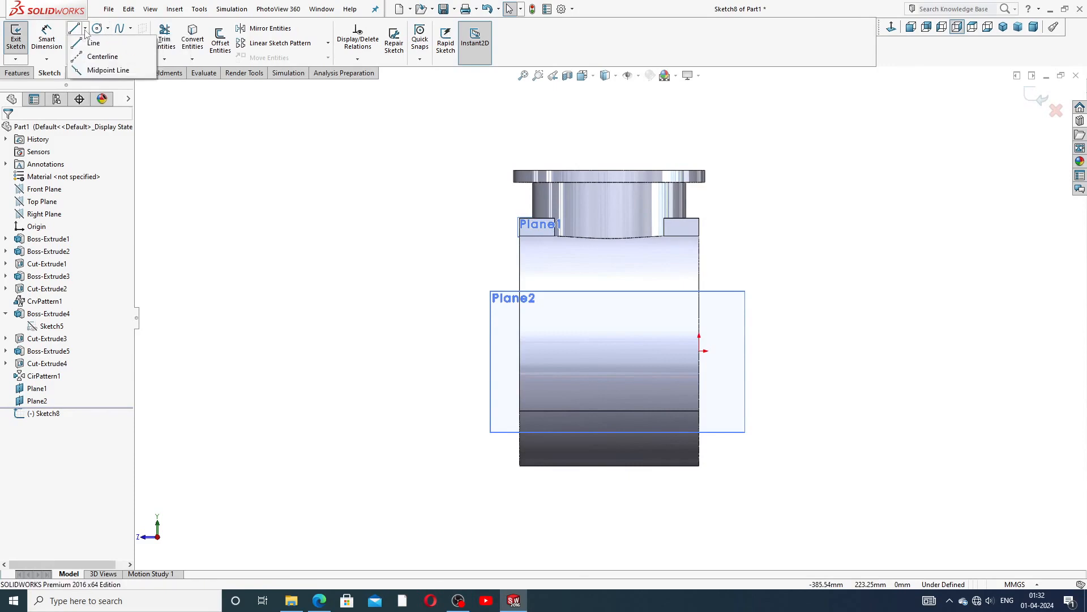
pyautogui.click(102, 57)
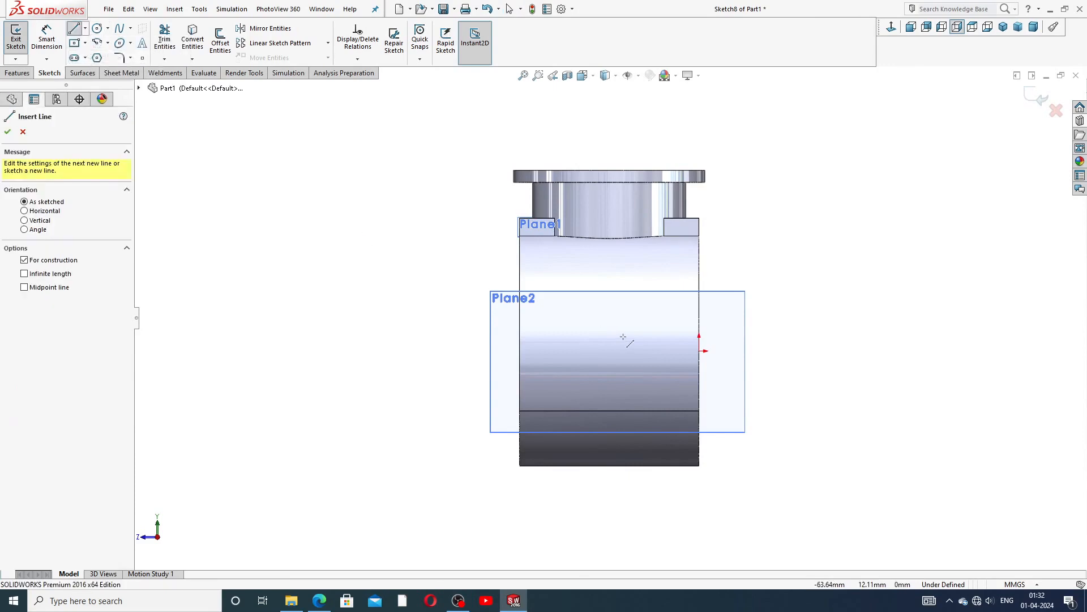
pyautogui.click(520, 357)
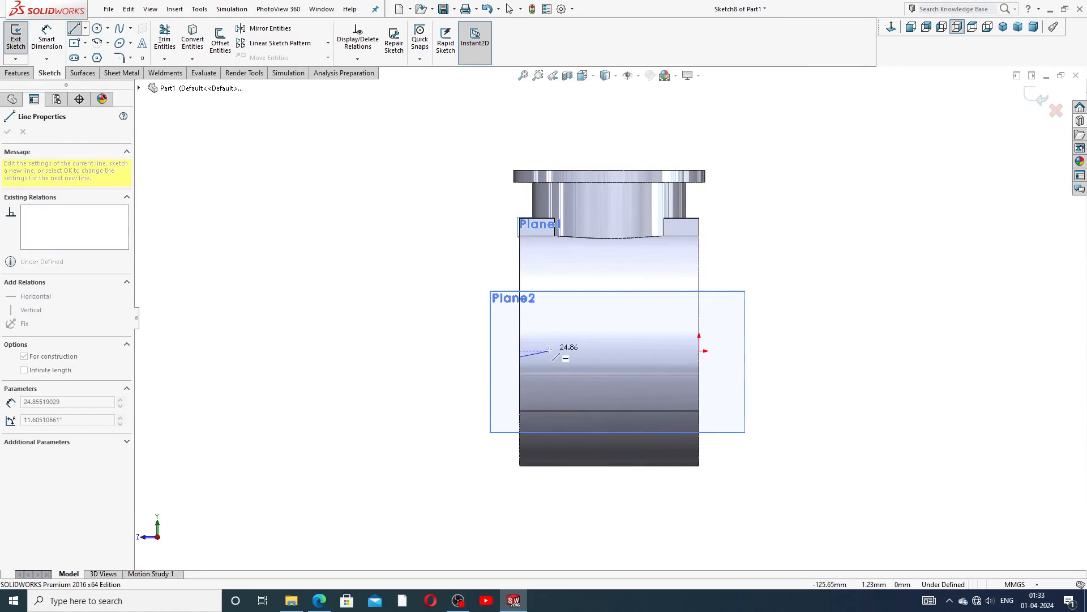
pyautogui.press('Escape')
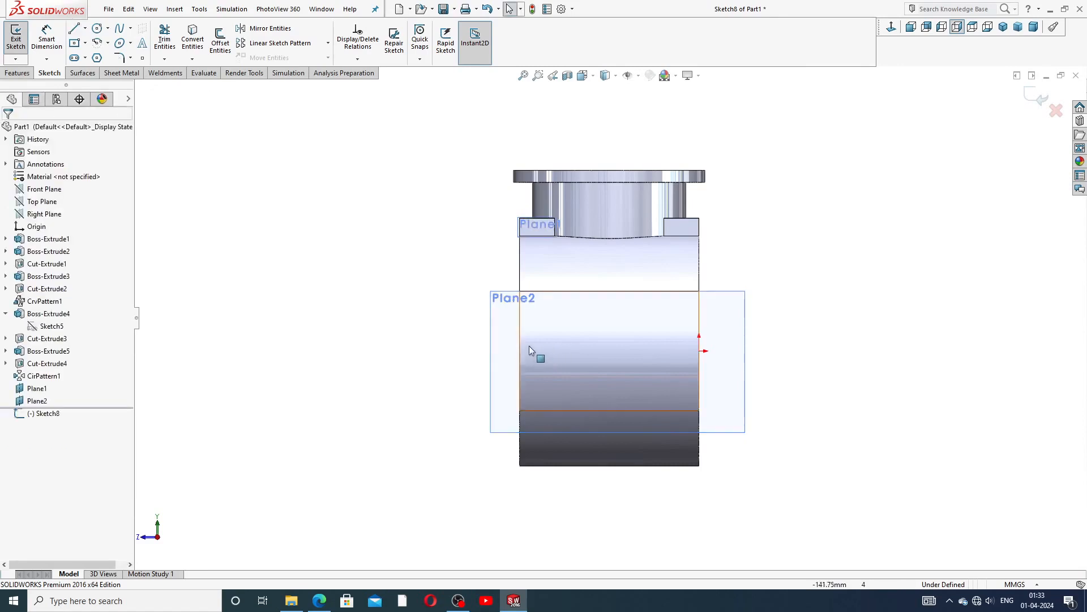
# Step: Sketch a horizontal 150 mm centerline from the origin to the opposite vertical edge of the side pad
pyautogui.click(85, 29)
pyautogui.click(98, 52)
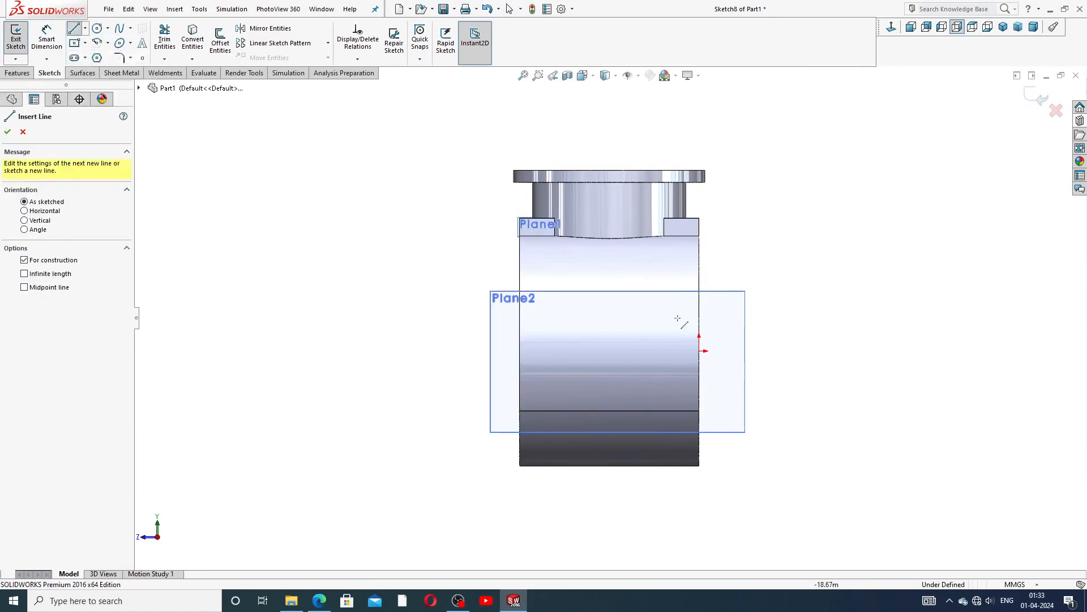
pyautogui.click(699, 351)
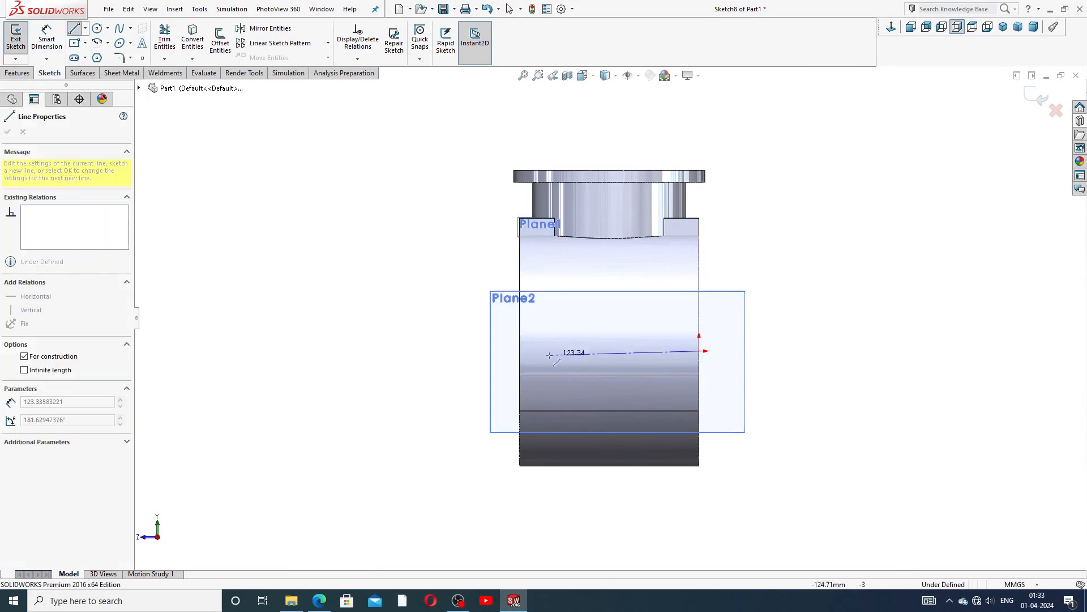
pyautogui.click(519, 351)
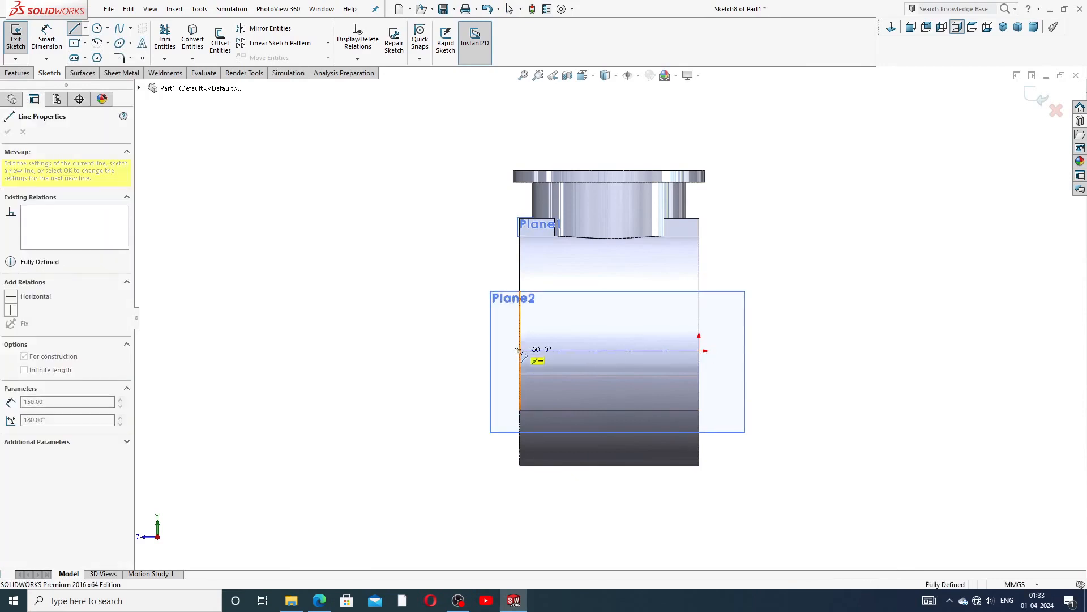
pyautogui.rightClick(595, 329)
pyautogui.click(618, 335)
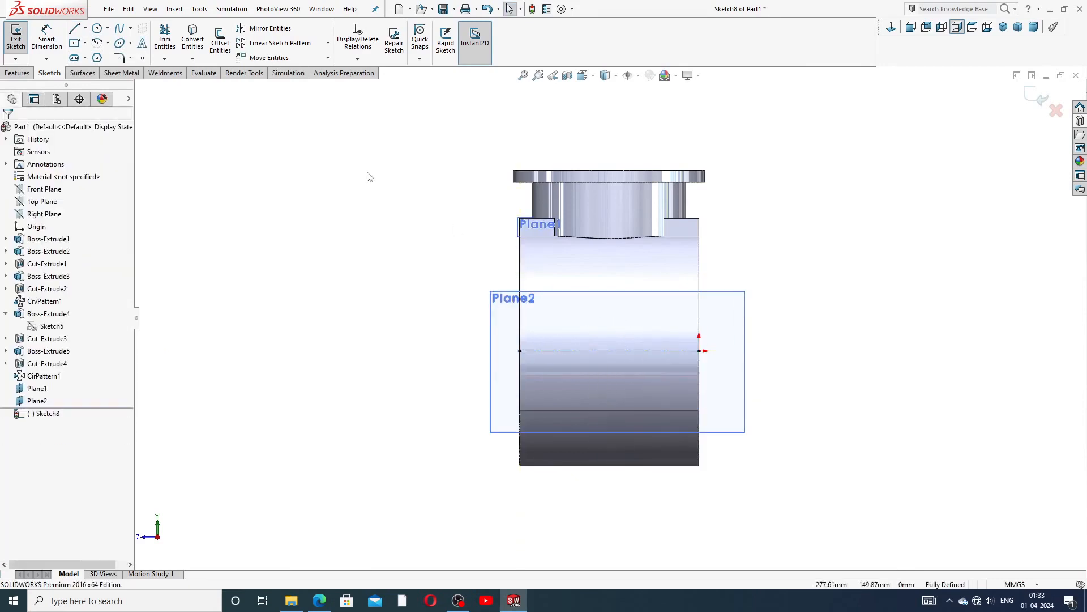
# Step: Sketch three concentric circles centred on the centerline's midpoint, with radii of about 36, 69 and 82 mm
pyautogui.click(97, 28)
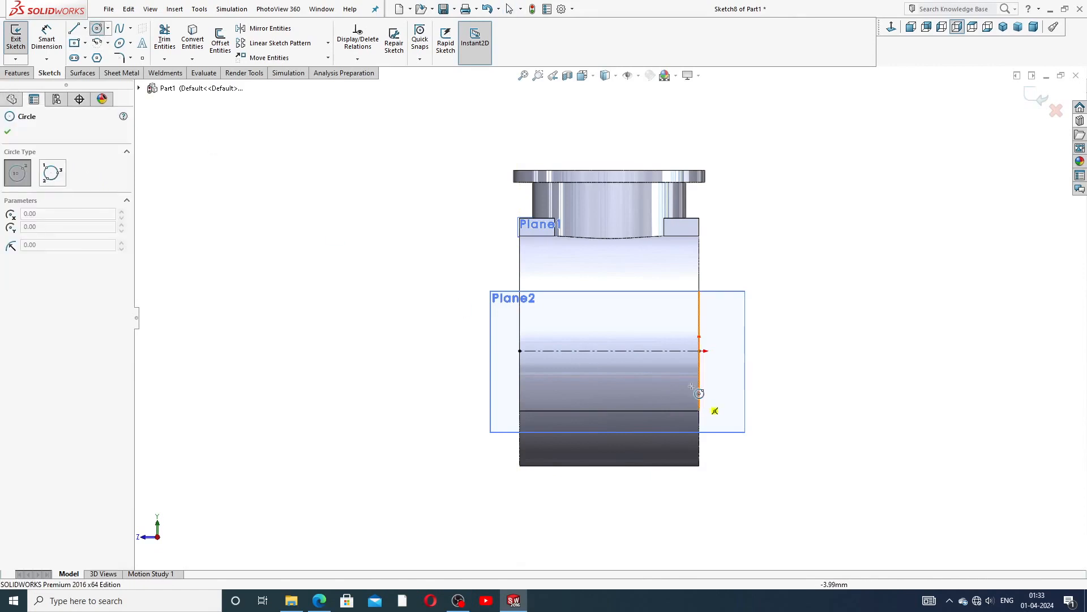
pyautogui.click(610, 350)
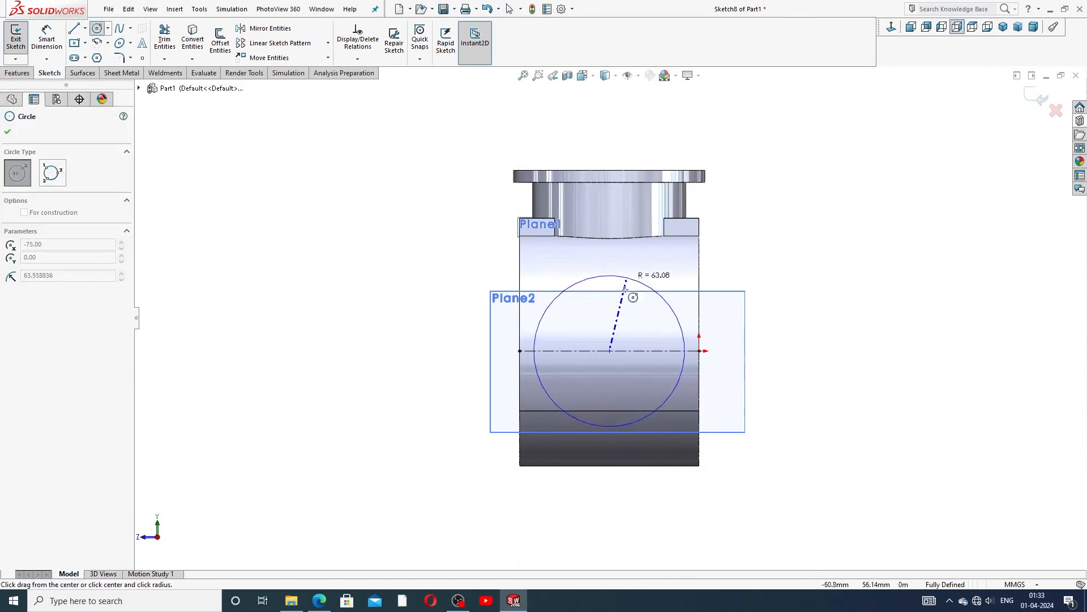
pyautogui.click(623, 309)
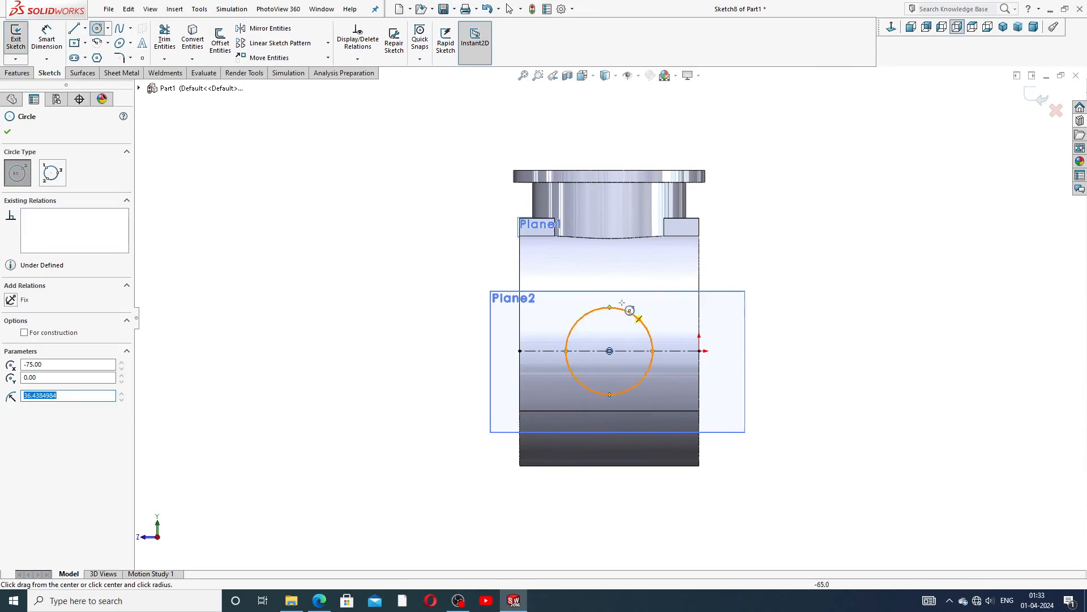
pyautogui.click(610, 351)
pyautogui.click(620, 269)
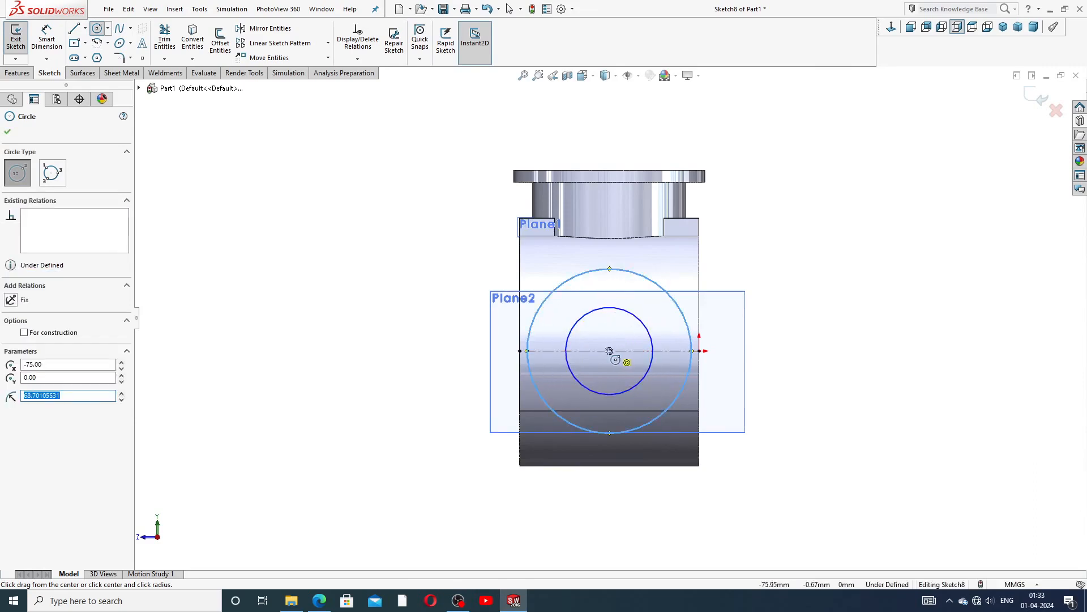
pyautogui.click(609, 351)
pyautogui.click(686, 289)
pyautogui.rightClick(728, 256)
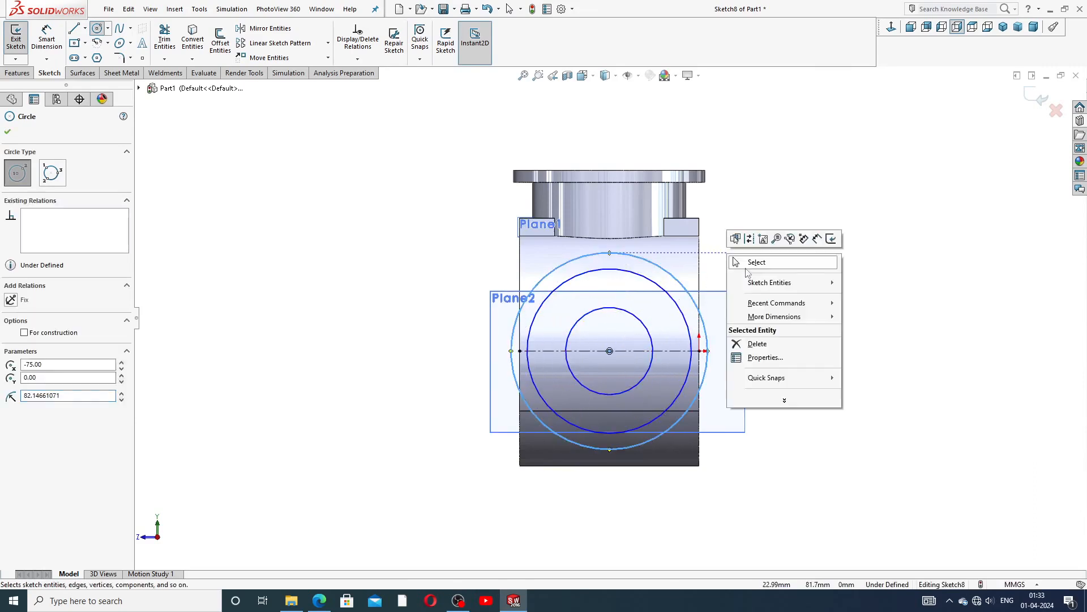
pyautogui.click(757, 263)
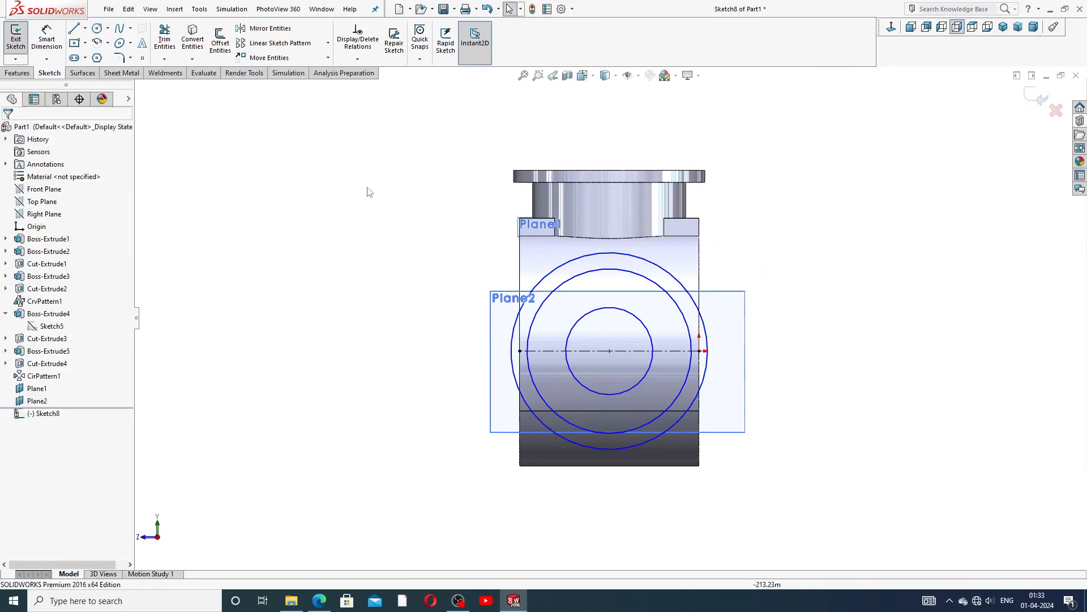
# Step: Dimension the innermost circle with a diameter of 60 mm
pyautogui.click(48, 40)
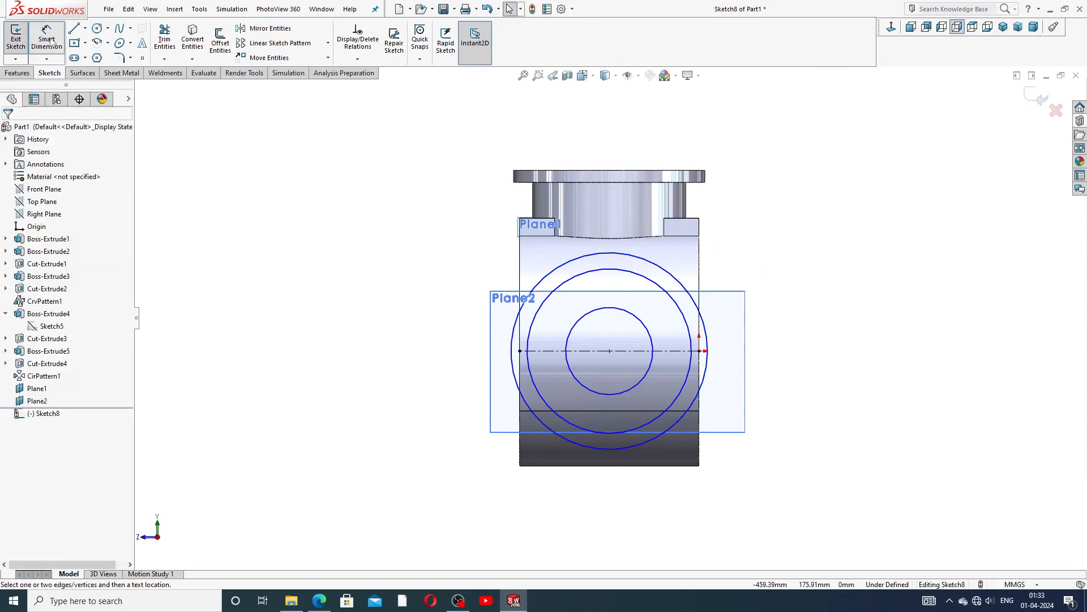
pyautogui.click(651, 335)
pyautogui.click(739, 284)
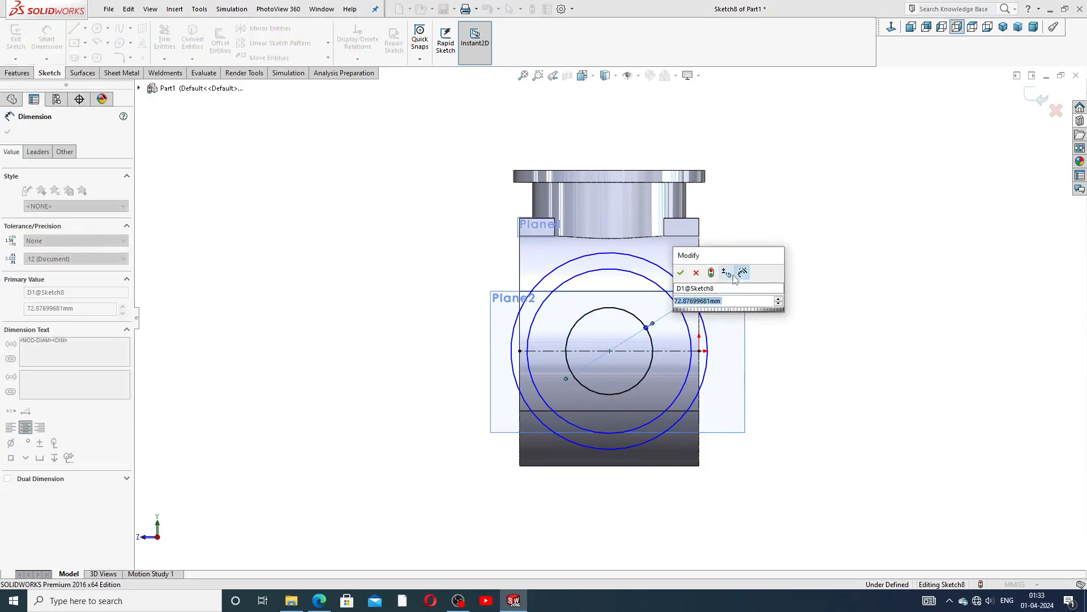
pyautogui.write('60')
pyautogui.press('Return')
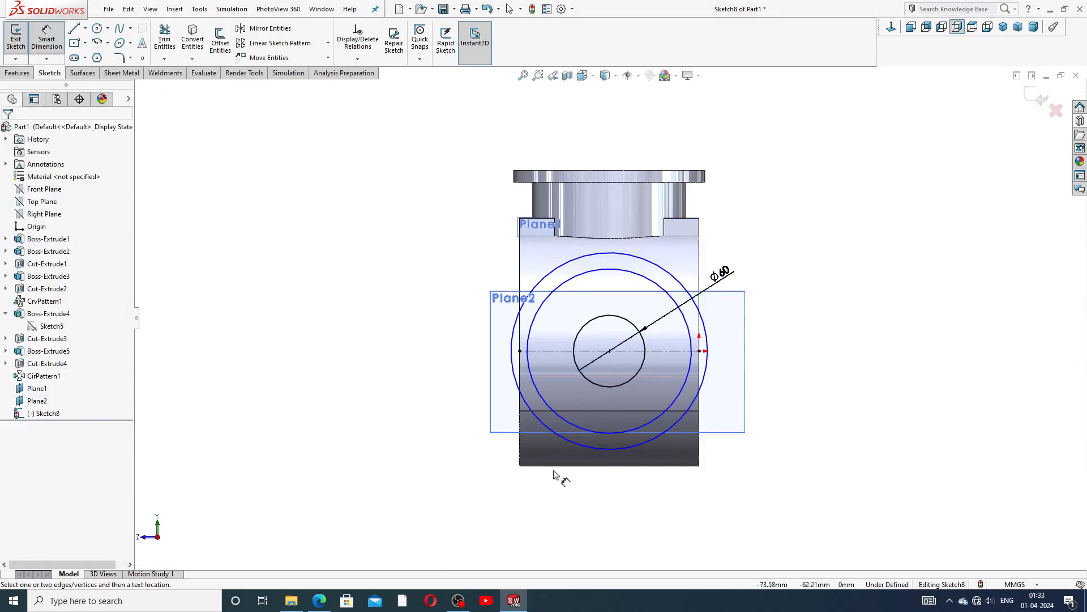
# Step: Check the port diameters in the PDF housing drawing, then dimension the middle circle 90 mm and the outer circle 120 mm in SolidWorks
pyautogui.click(324, 601)
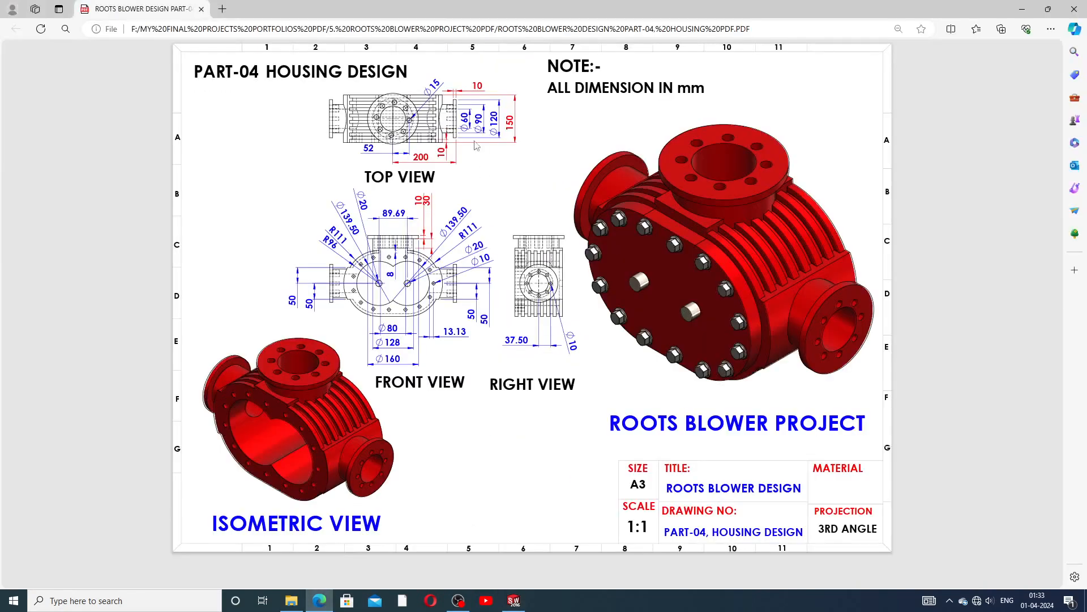
pyautogui.click(320, 601)
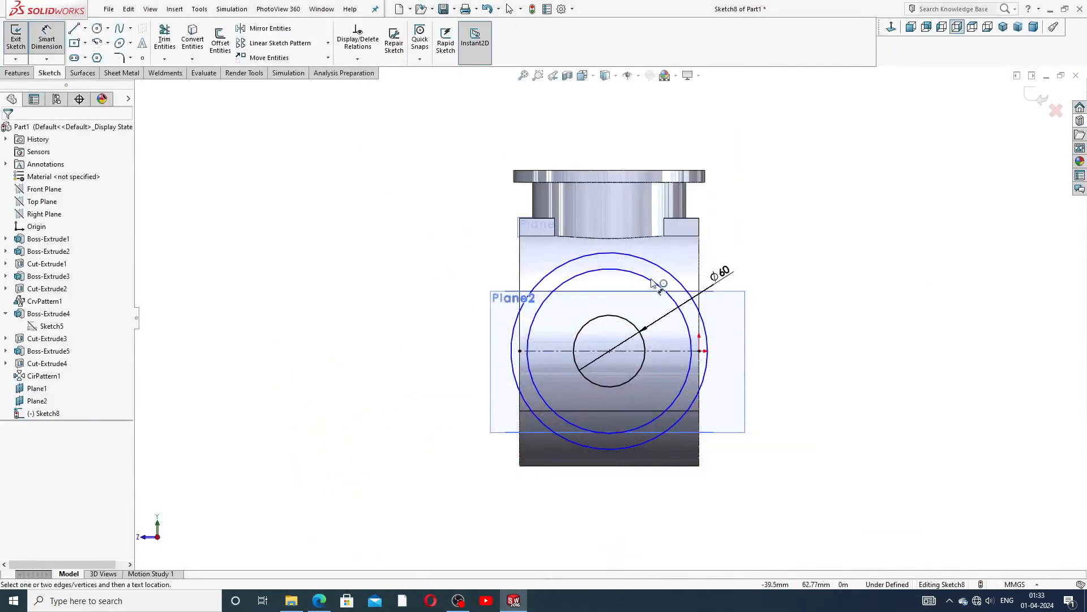
pyautogui.click(656, 286)
pyautogui.click(718, 260)
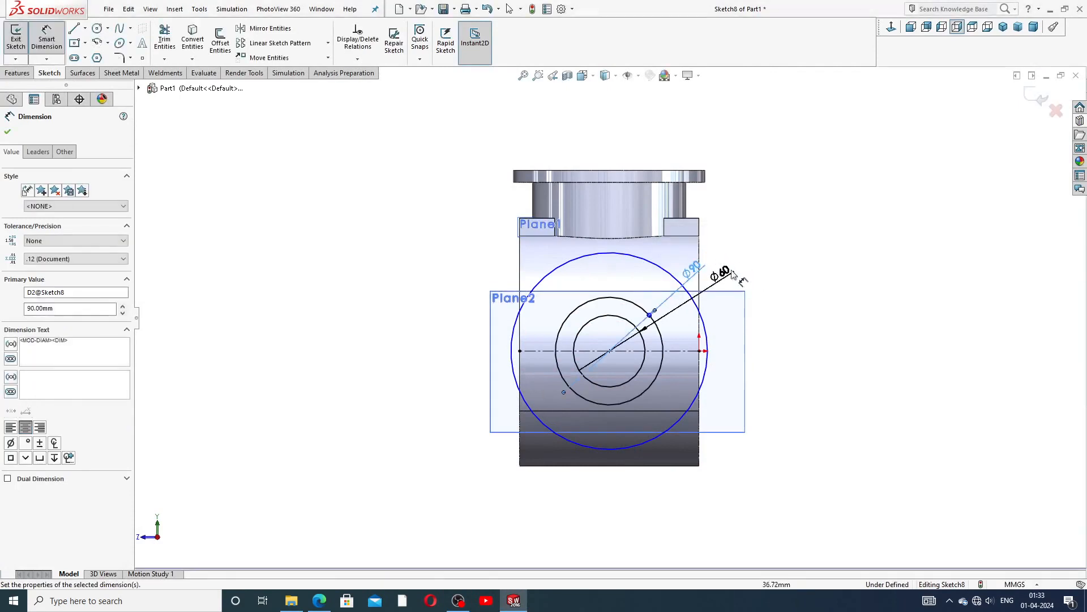
pyautogui.write('90')
pyautogui.press('Return')
pyautogui.click(670, 273)
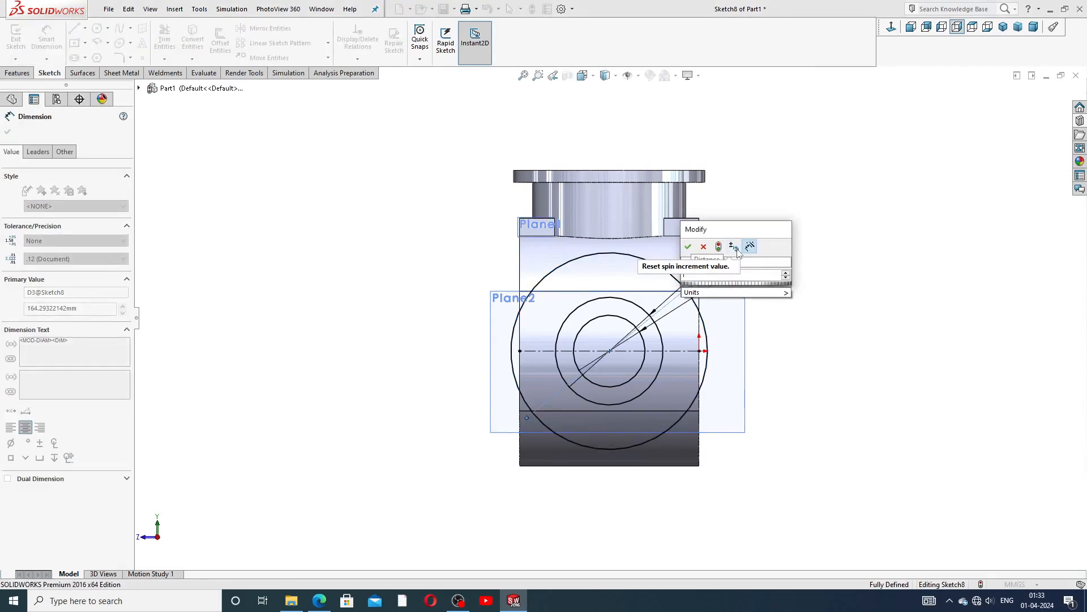
pyautogui.write('120')
pyautogui.press('Return')
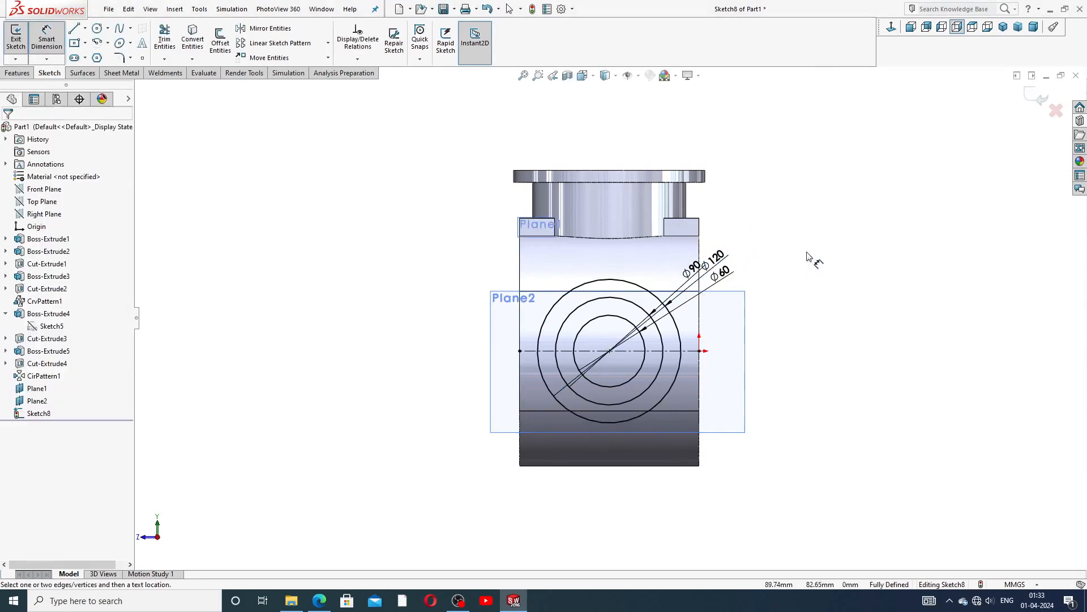
# Step: Spread the diameter dimension labels apart beyond the circles and leave the dimension tool
pyautogui.press('f')
pyautogui.moveTo(785, 232); pyautogui.dragTo(793, 203)
pyautogui.moveTo(746, 230); pyautogui.dragTo(787, 173)
pyautogui.click(846, 215)
pyautogui.rightClick(902, 181)
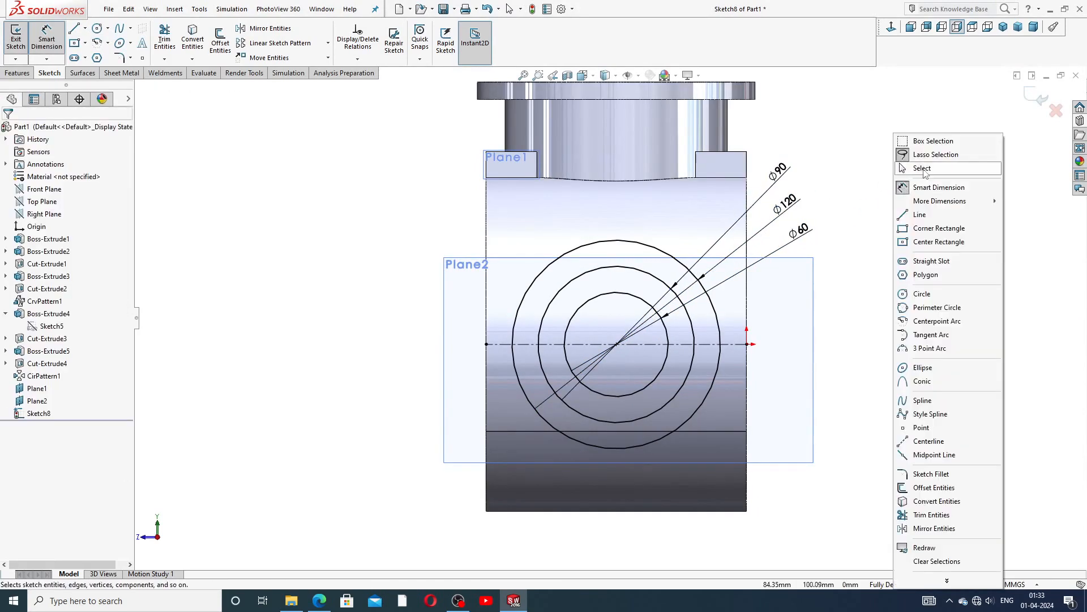
pyautogui.click(924, 170)
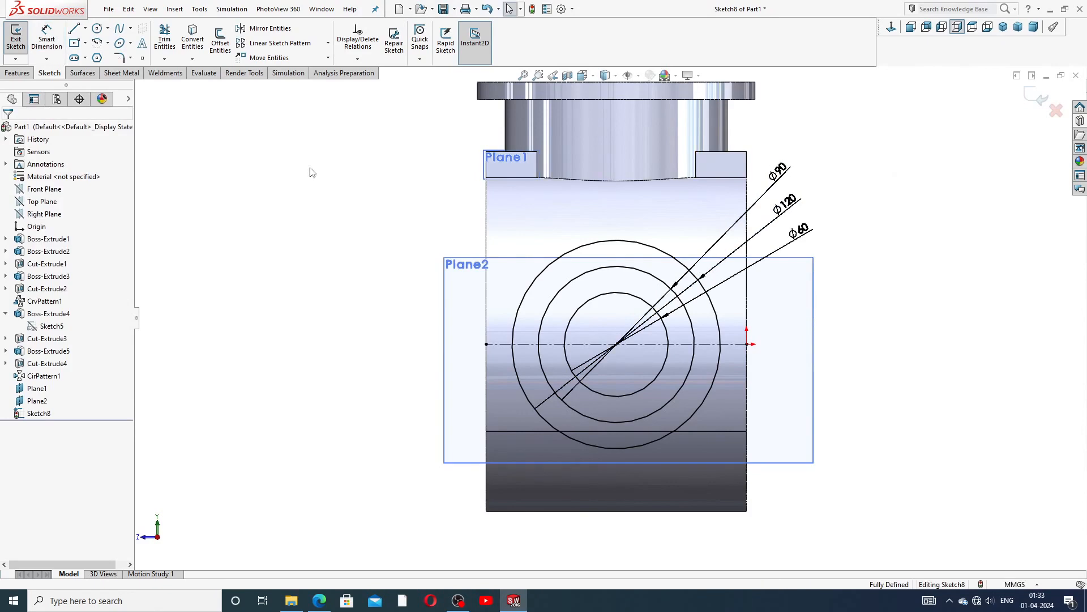
# Step: Start a boss extrusion of the port sketch, choosing both regions of the ring between the 60 and 90 mm circles
pyautogui.click(17, 71)
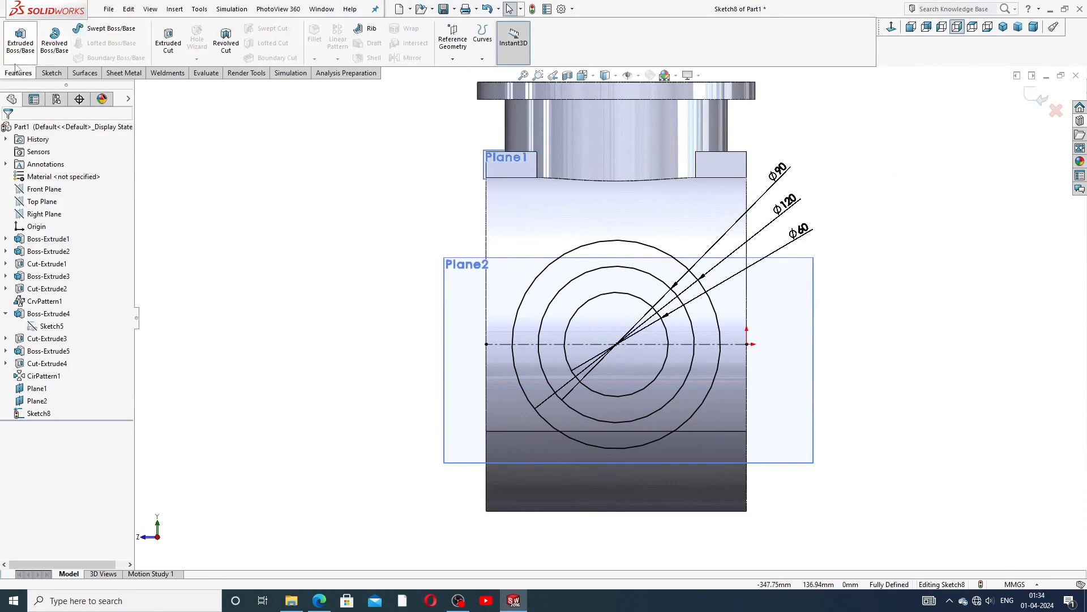
pyautogui.click(22, 48)
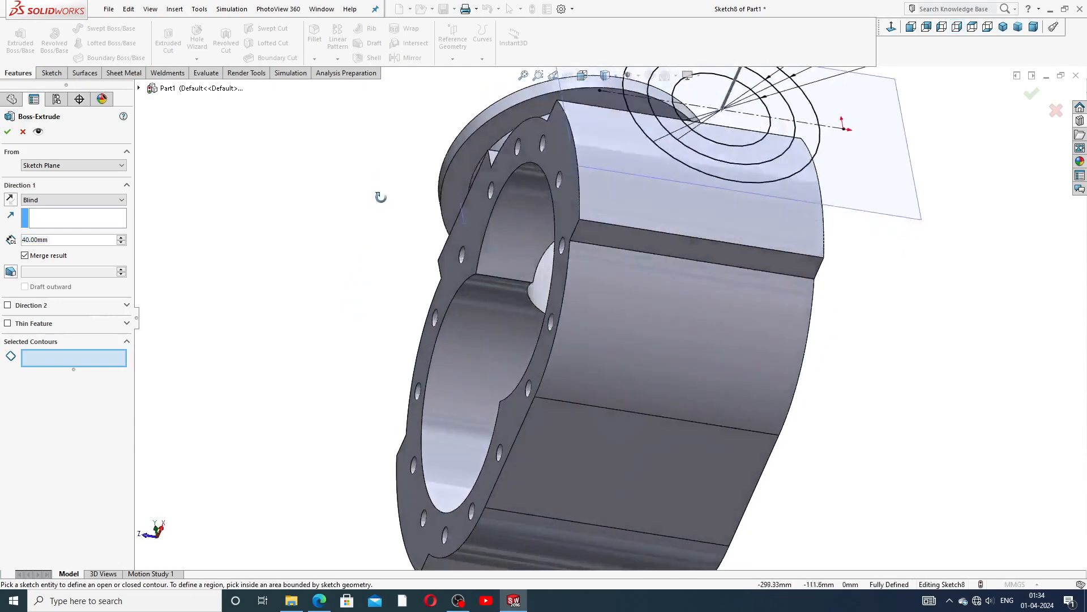
pyautogui.scroll(2, 560, 223)
pyautogui.scroll(-2, 705, 225)
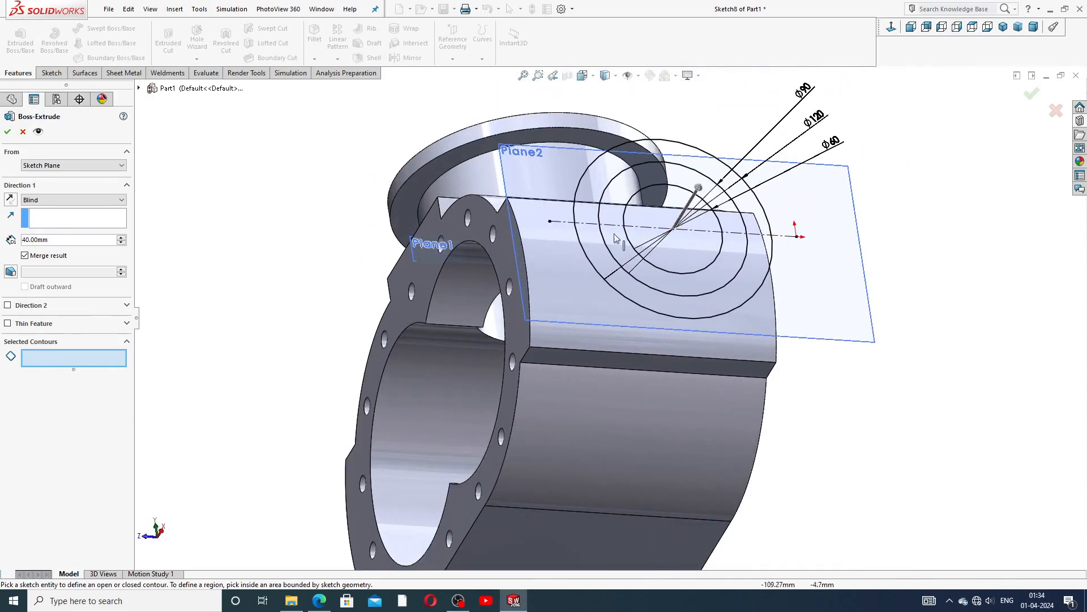
pyautogui.click(615, 223)
pyautogui.click(621, 249)
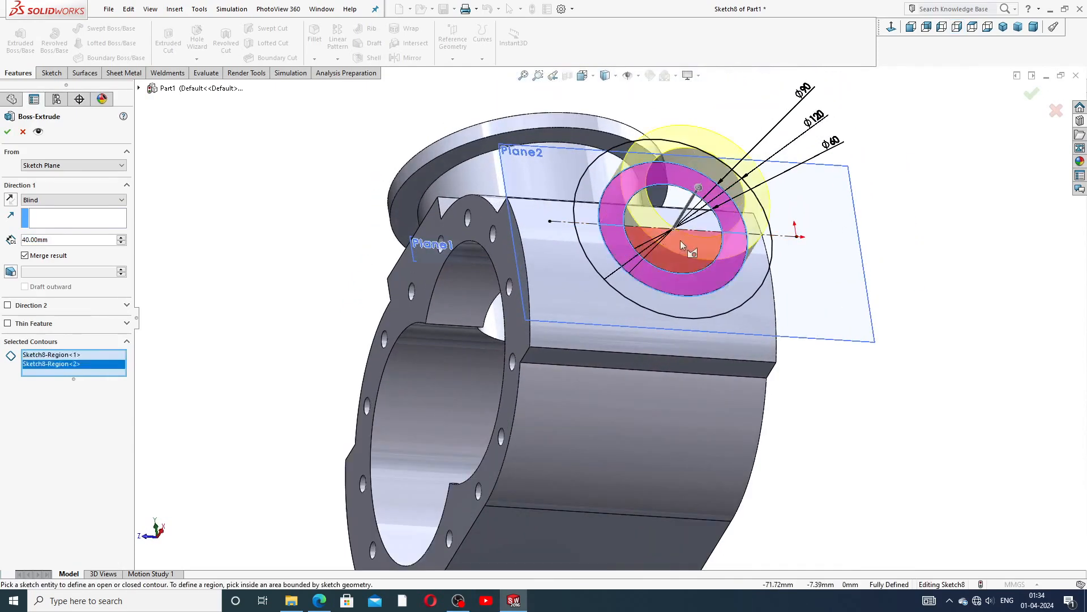
pyautogui.scroll(2, 681, 241)
pyautogui.scroll(-2, 681, 241)
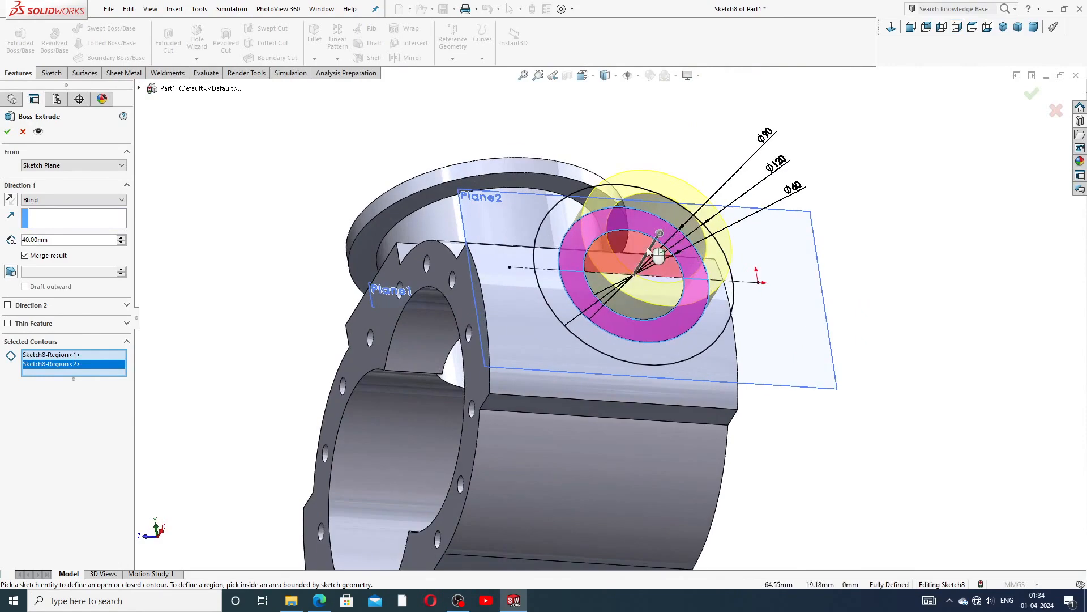
pyautogui.moveTo(440, 257); pyautogui.dragTo(445, 213, button='middle')
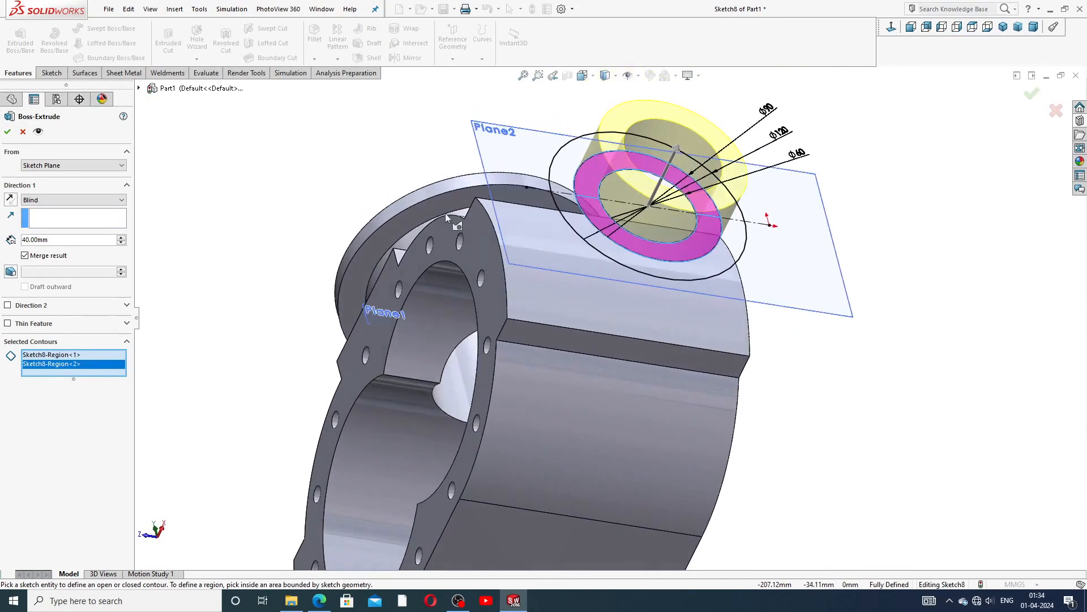
# Step: Reverse the ring's extrusion toward the housing, set its end condition to Up To Next, and accept it
pyautogui.click(72, 201)
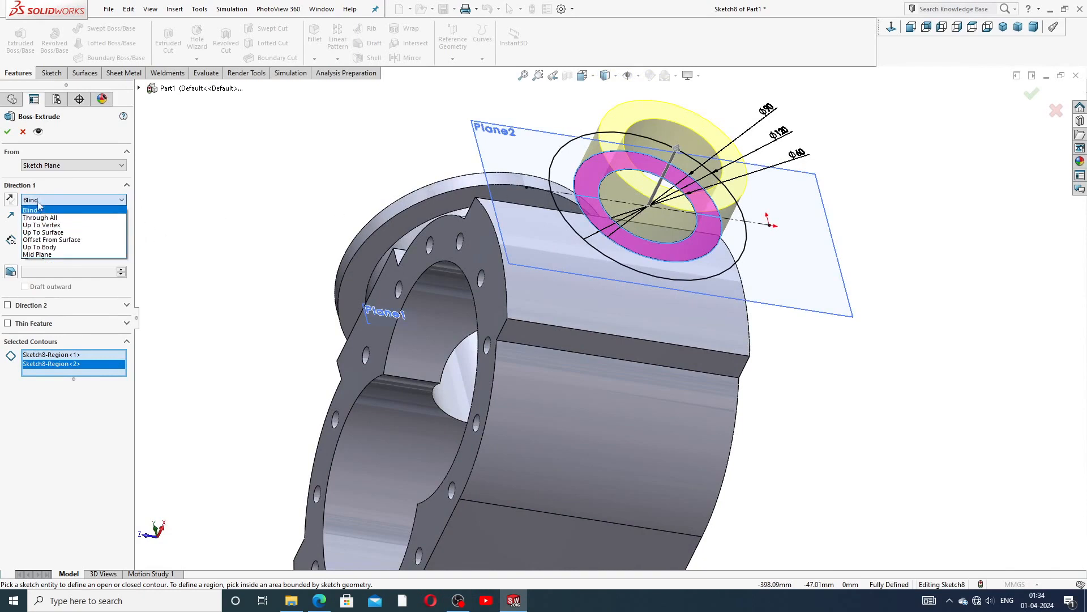
pyautogui.click(12, 199)
pyautogui.click(51, 202)
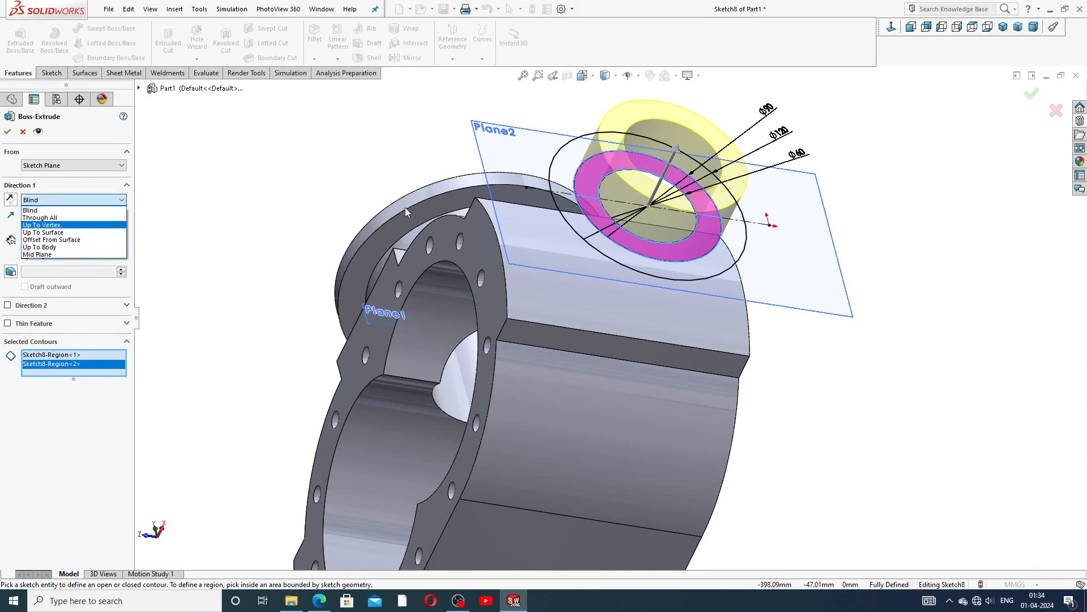
pyautogui.click(13, 199)
pyautogui.click(11, 199)
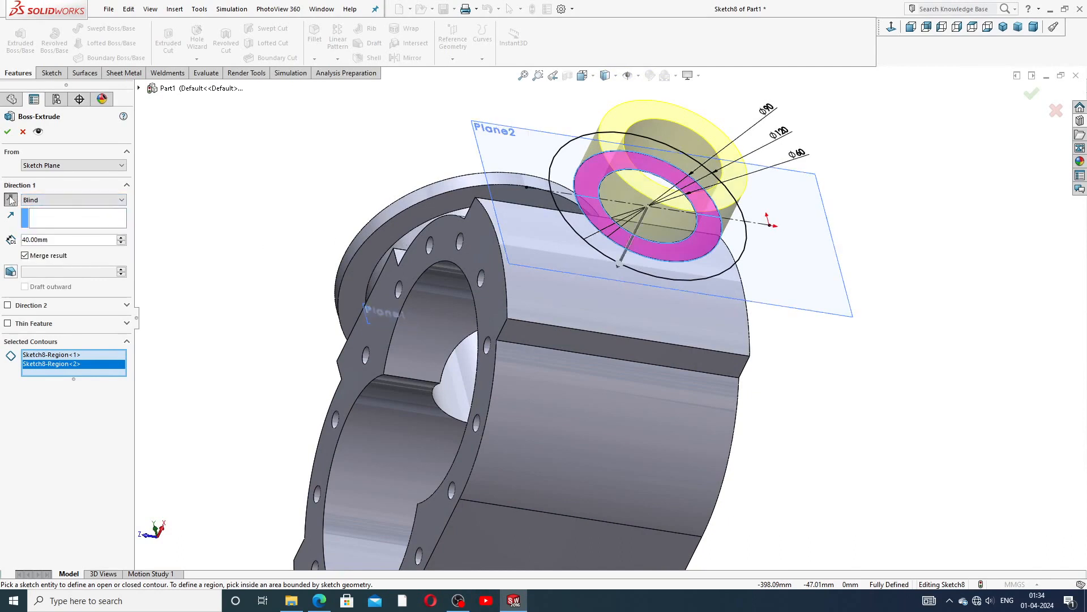
pyautogui.click(60, 200)
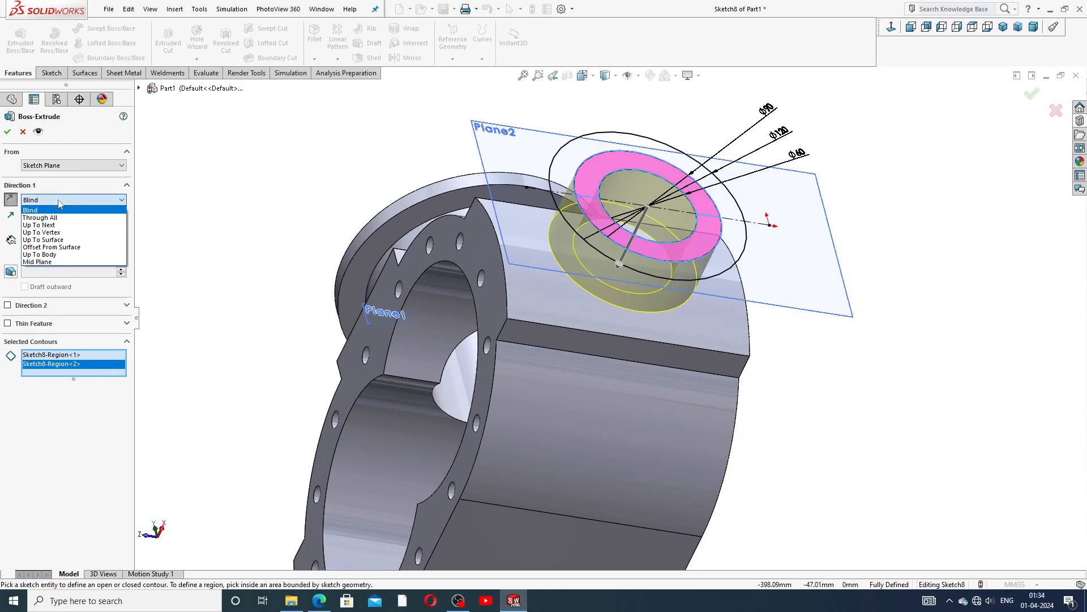
pyautogui.click(57, 225)
pyautogui.moveTo(295, 229); pyautogui.dragTo(348, 333, button='middle')
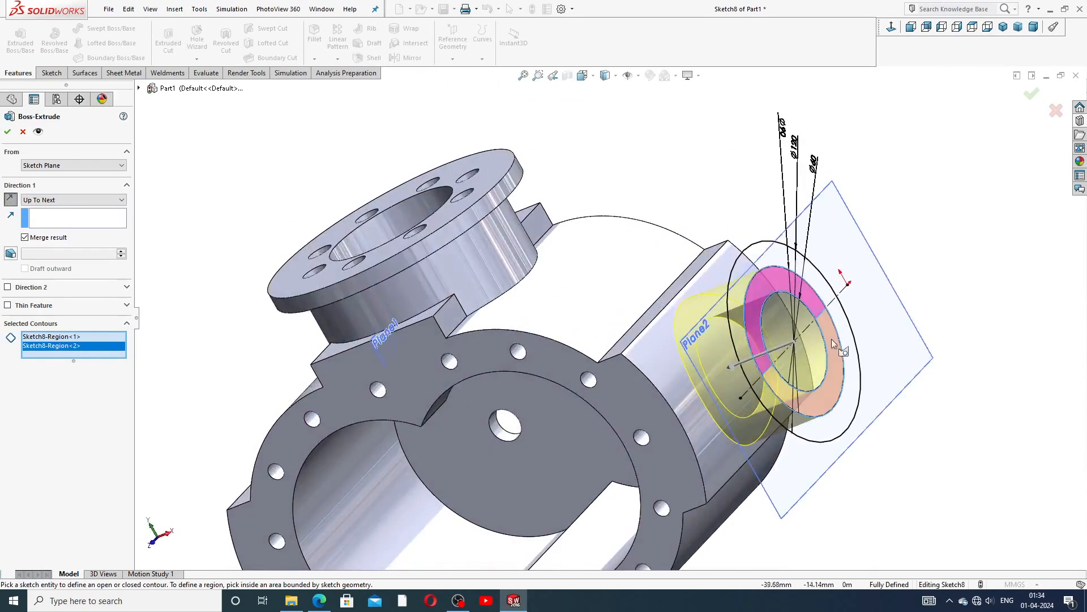
pyautogui.scroll(2, 818, 365)
pyautogui.scroll(-1, 770, 352)
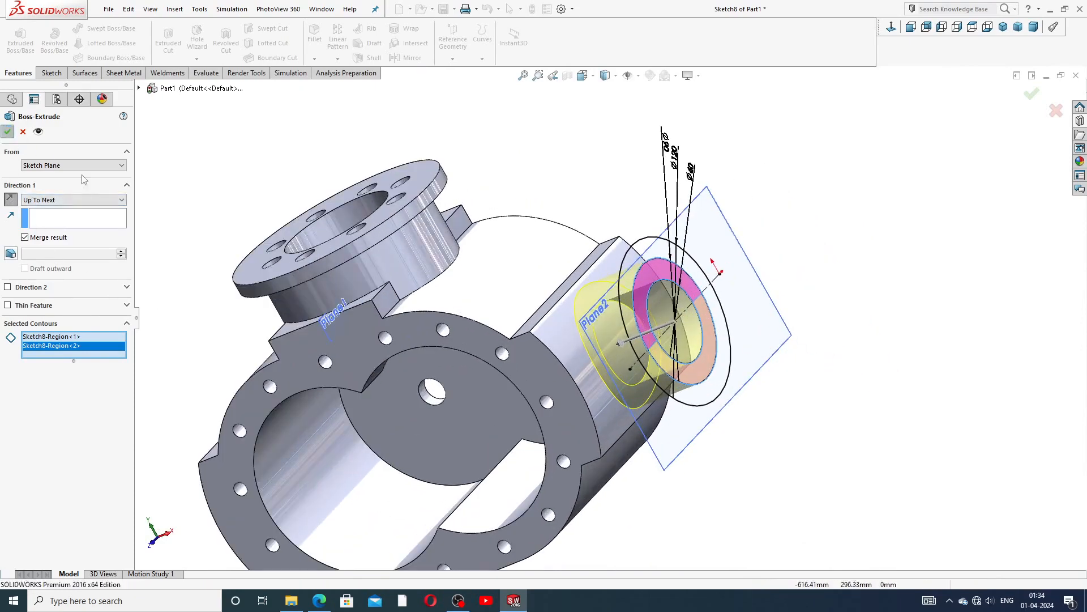
pyautogui.click(8, 132)
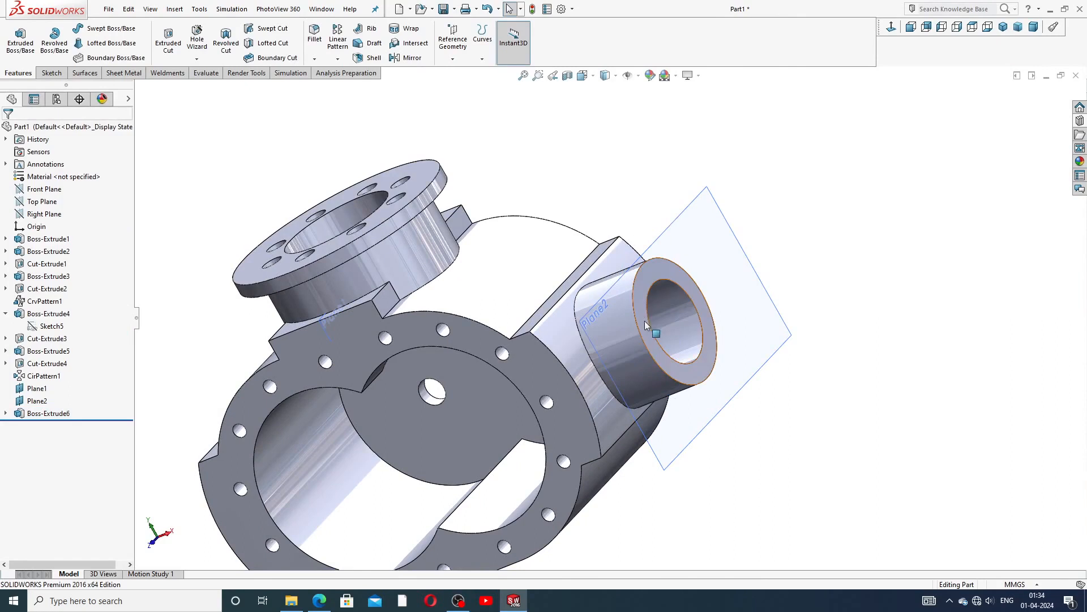
# Step: Start another boss extrusion from the port sketch with the ring between the 90 and 120 mm circles, 10 mm deep
pyautogui.scroll(1, 644, 320)
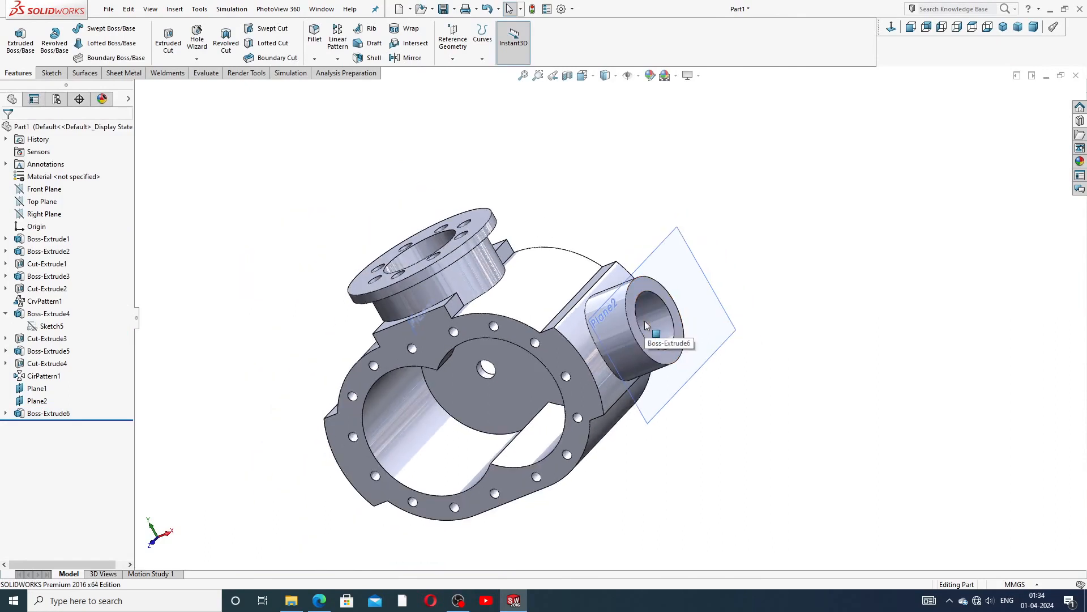
pyautogui.click(5, 414)
pyautogui.click(51, 426)
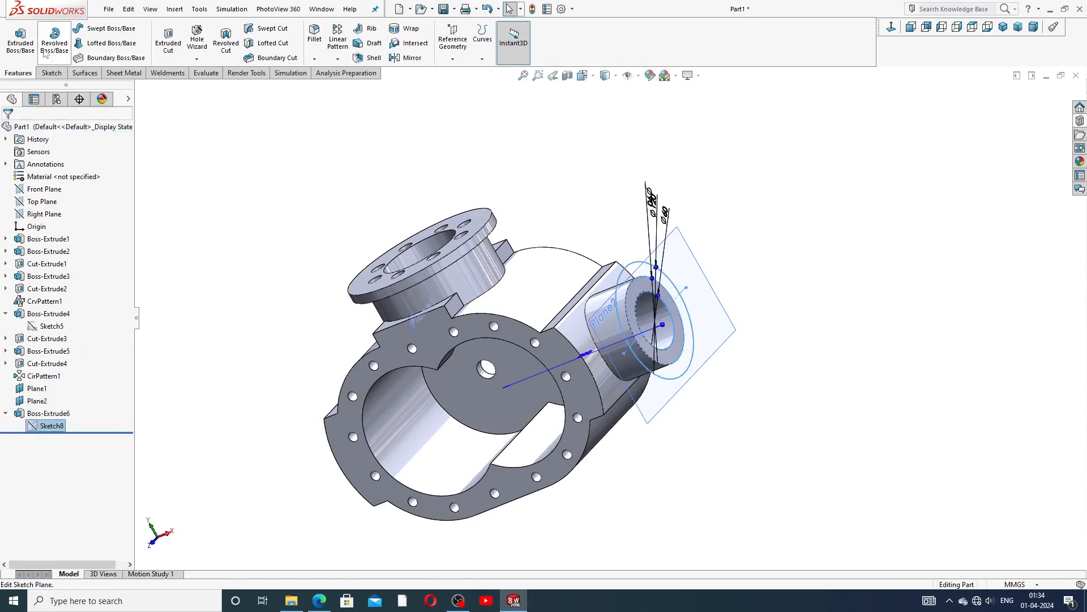
pyautogui.click(22, 41)
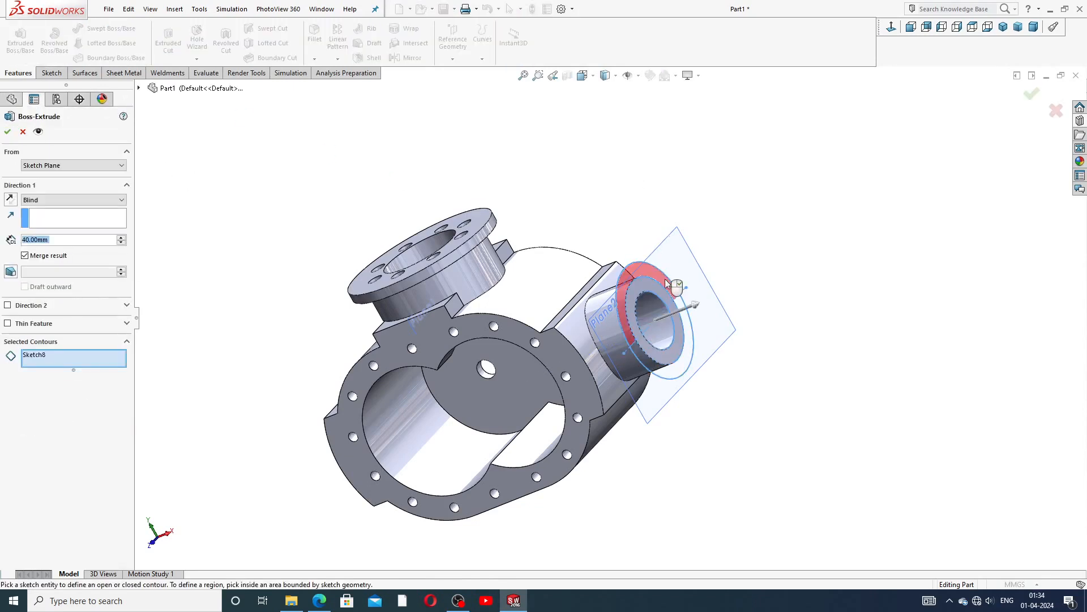
pyautogui.click(688, 337)
pyautogui.click(693, 340)
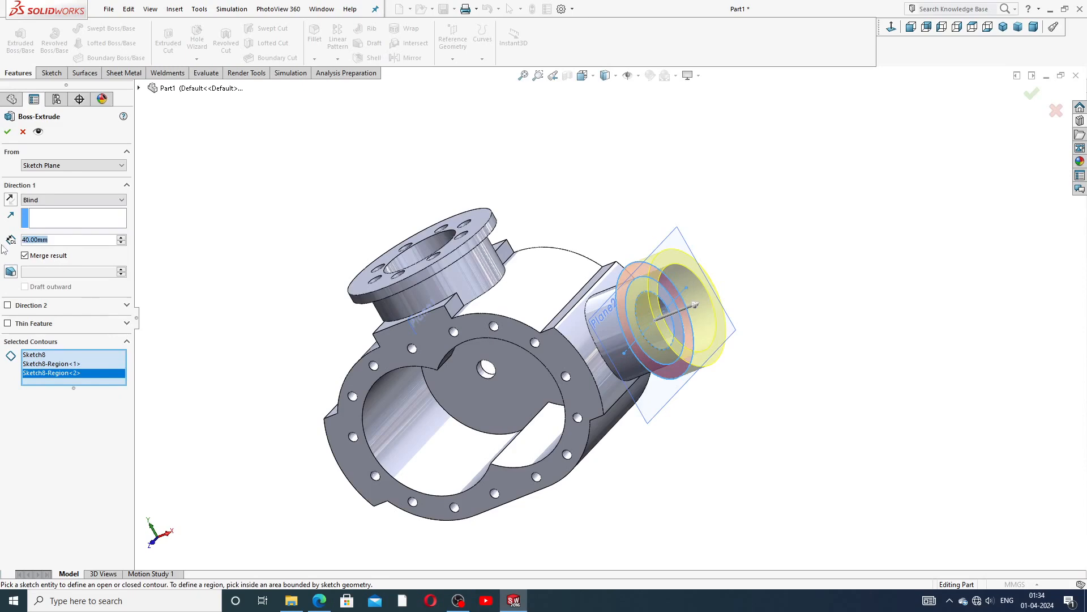
pyautogui.write('10')
pyautogui.press('Return')
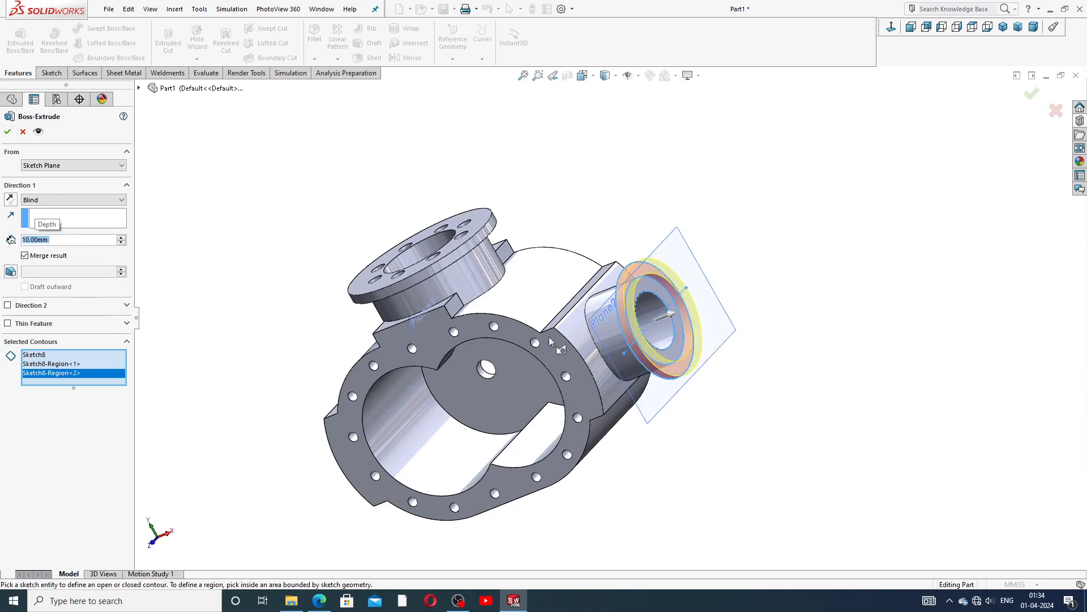
# Step: Reverse the flange extrusion so it runs toward the housing, and accept it
pyautogui.moveTo(549, 336); pyautogui.dragTo(521, 218, button='middle')
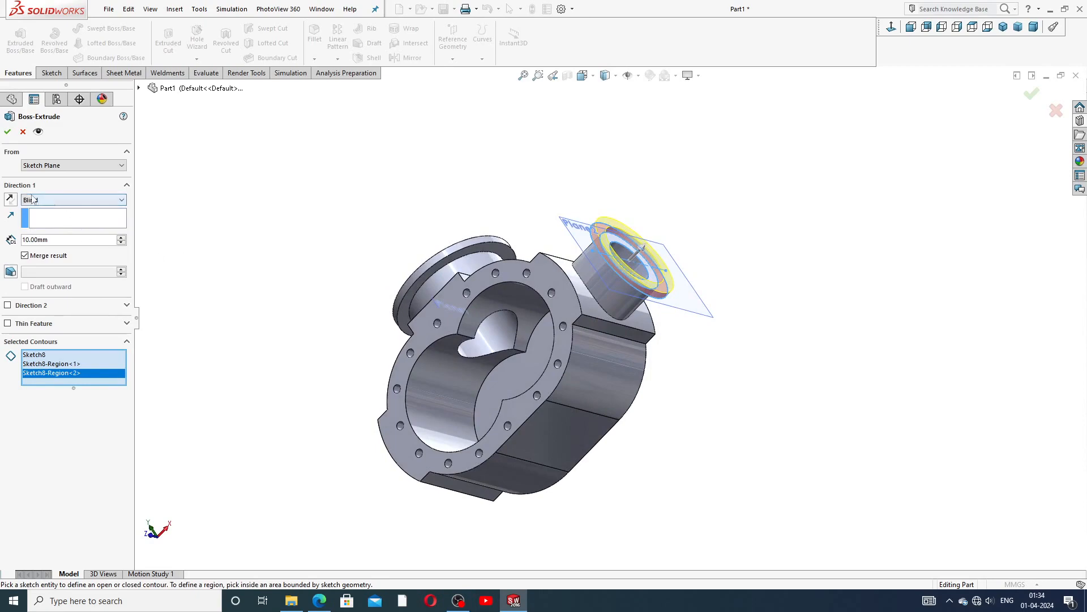
pyautogui.click(11, 199)
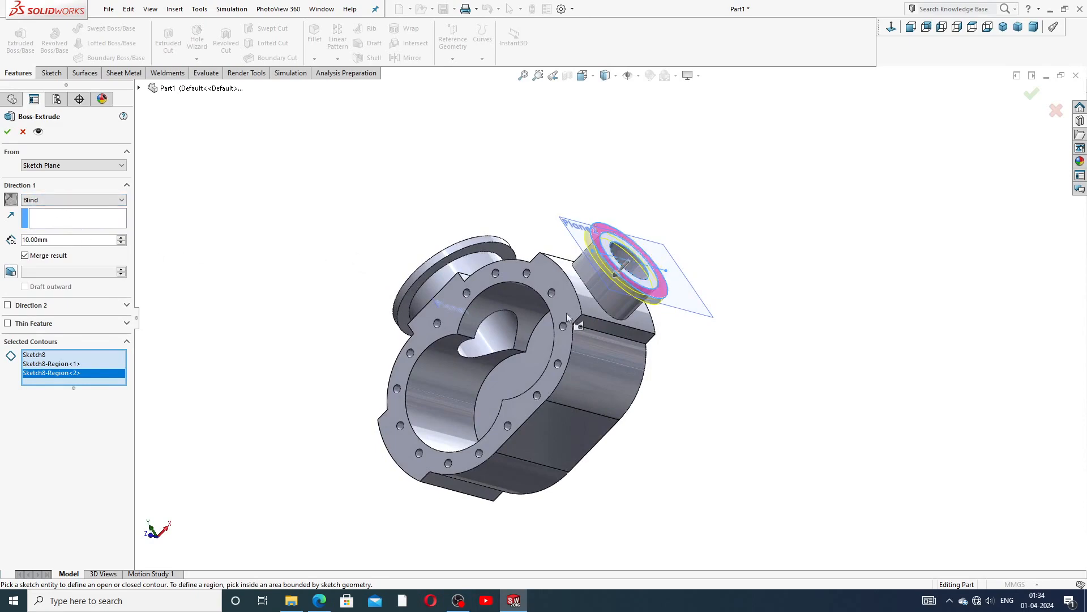
pyautogui.scroll(-3, 566, 313)
pyautogui.scroll(-2, 668, 225)
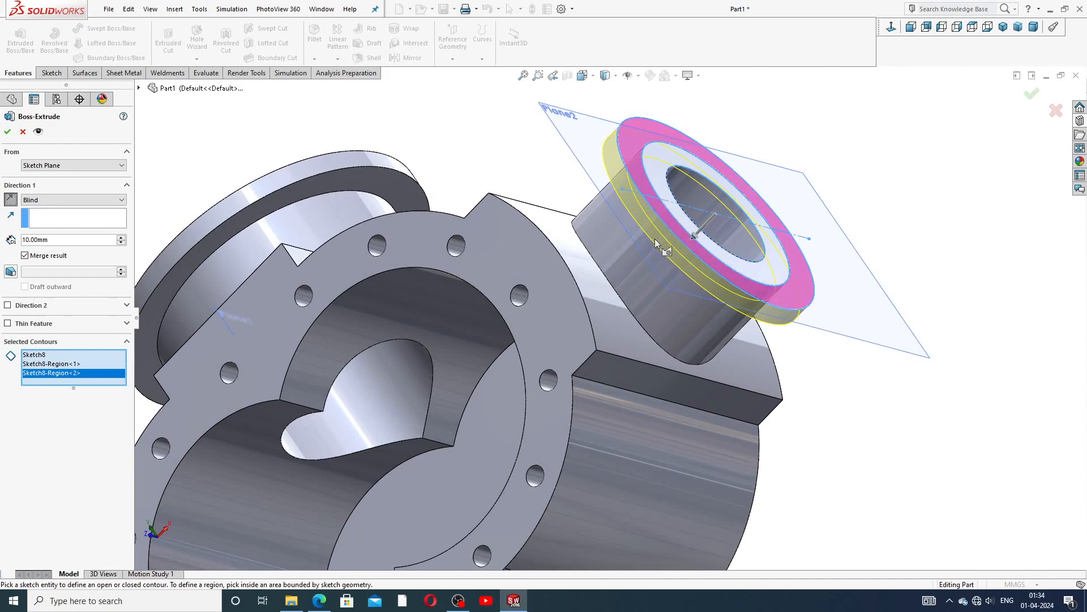
pyautogui.click(7, 131)
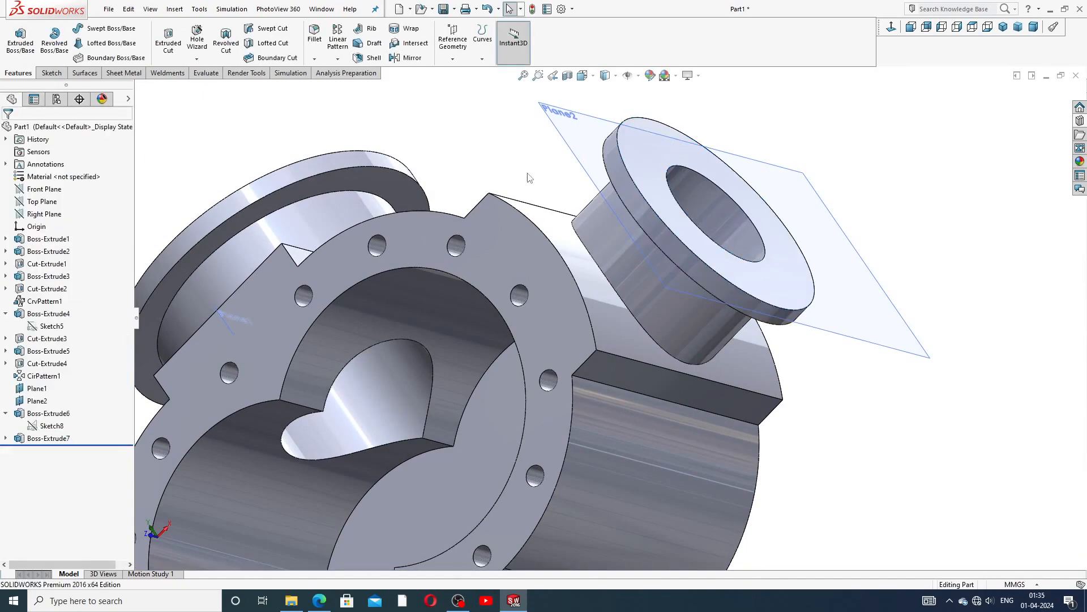
# Step: Start an extruded cut from the port sketch, choosing both regions inside the 60 mm circle as contours
pyautogui.moveTo(527, 172); pyautogui.dragTo(631, 243, button='middle')
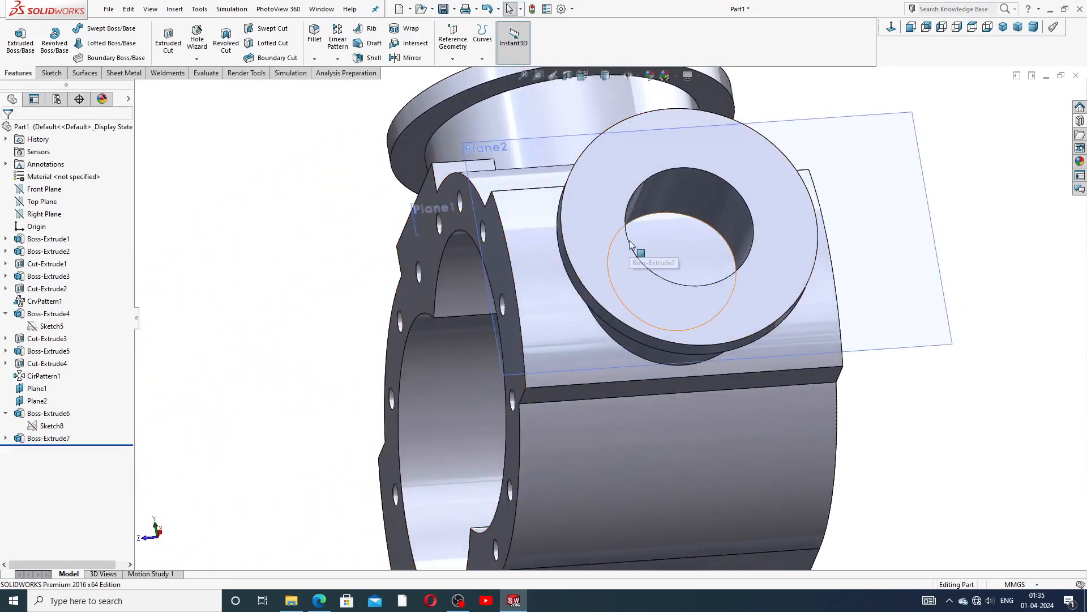
pyautogui.click(6, 314)
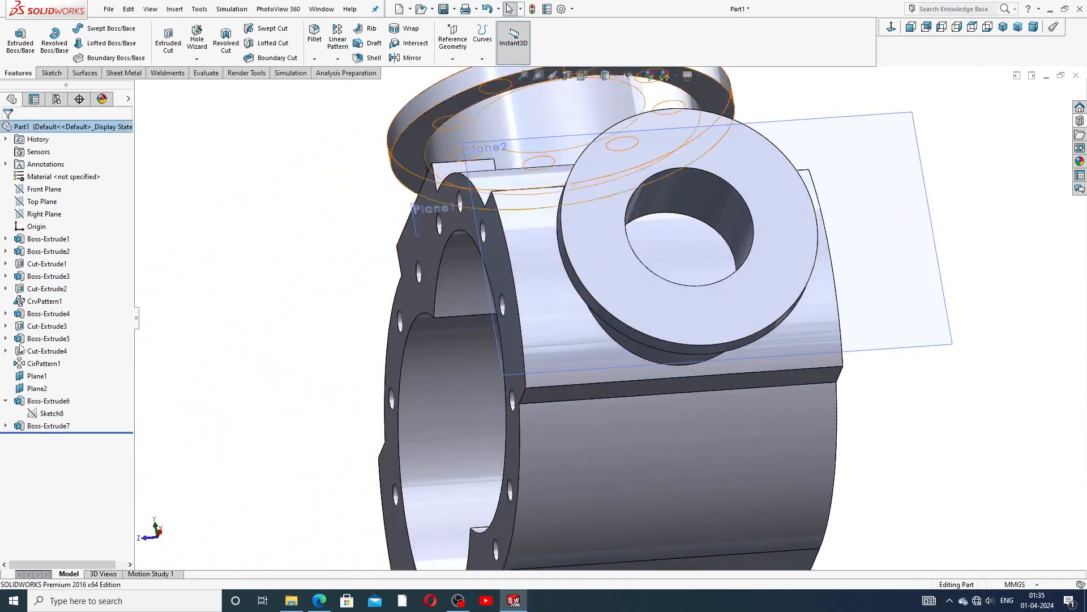
pyautogui.click(35, 416)
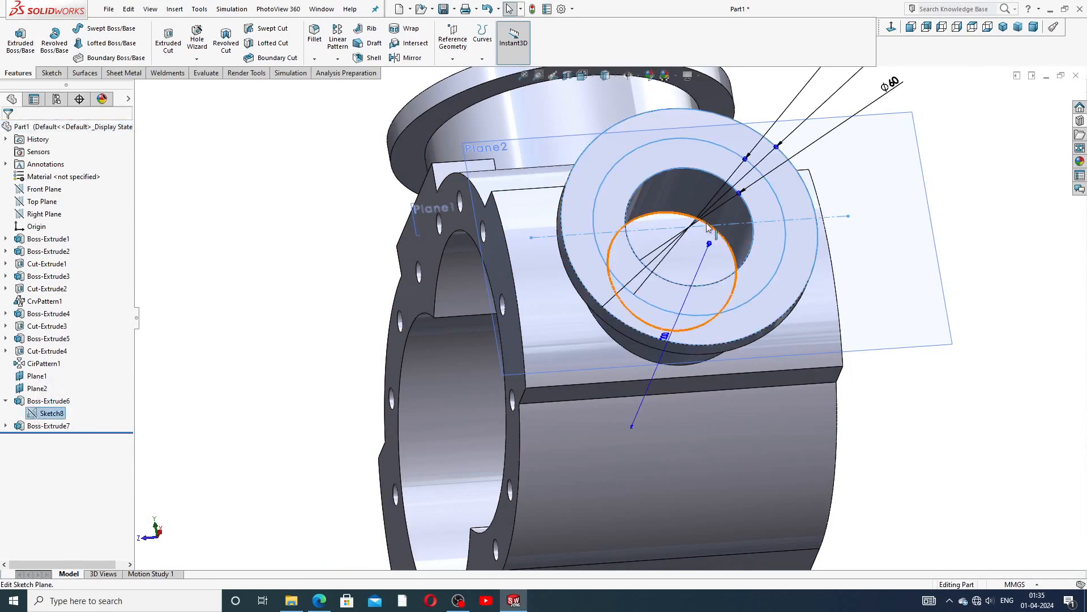
pyautogui.click(169, 40)
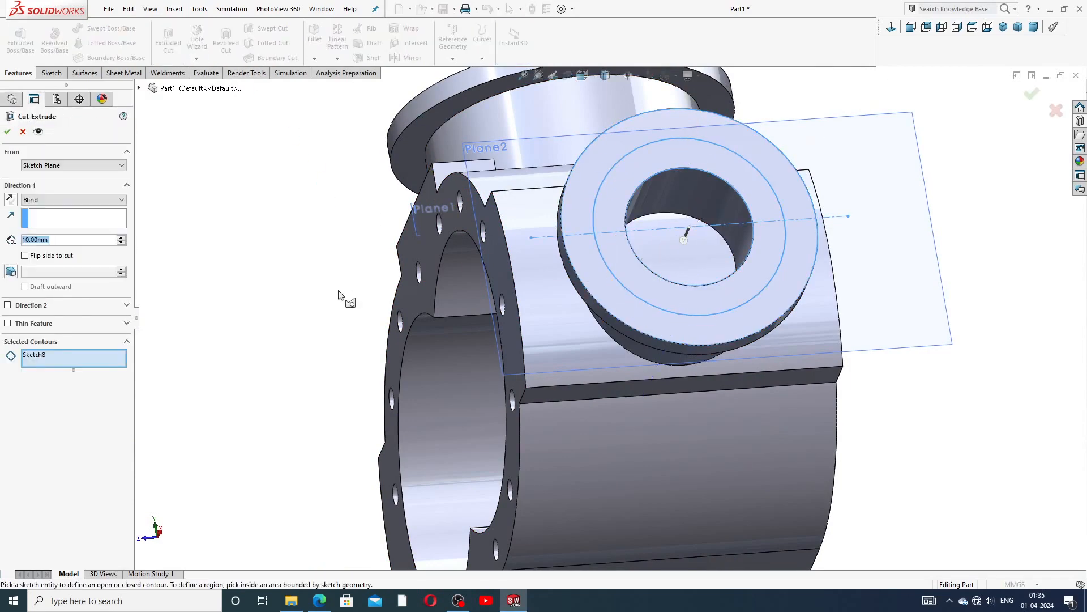
pyautogui.moveTo(339, 293); pyautogui.dragTo(347, 263, button='middle')
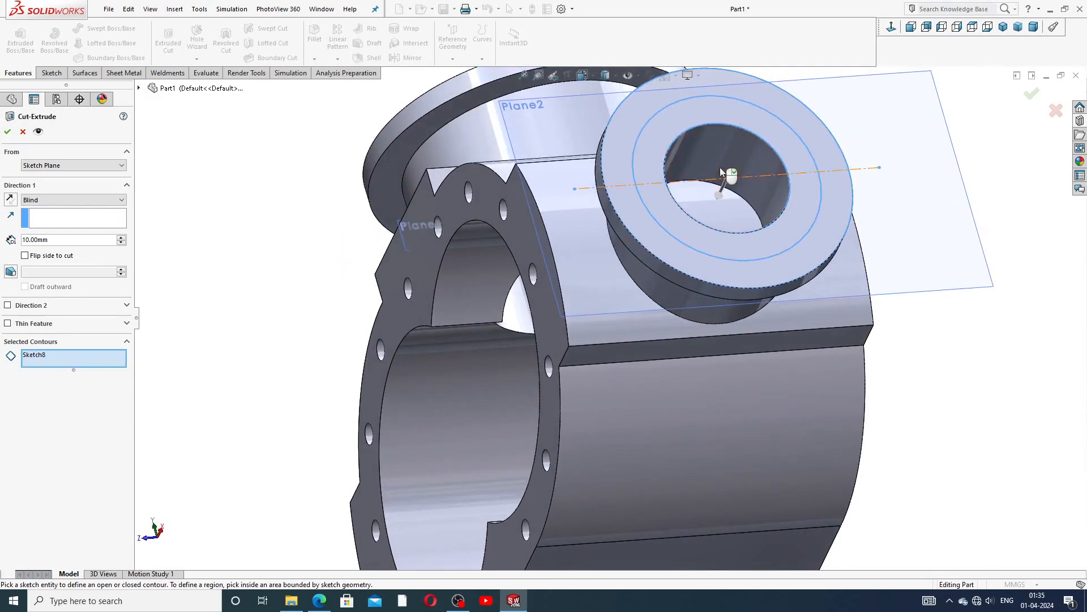
pyautogui.click(718, 162)
pyautogui.click(736, 193)
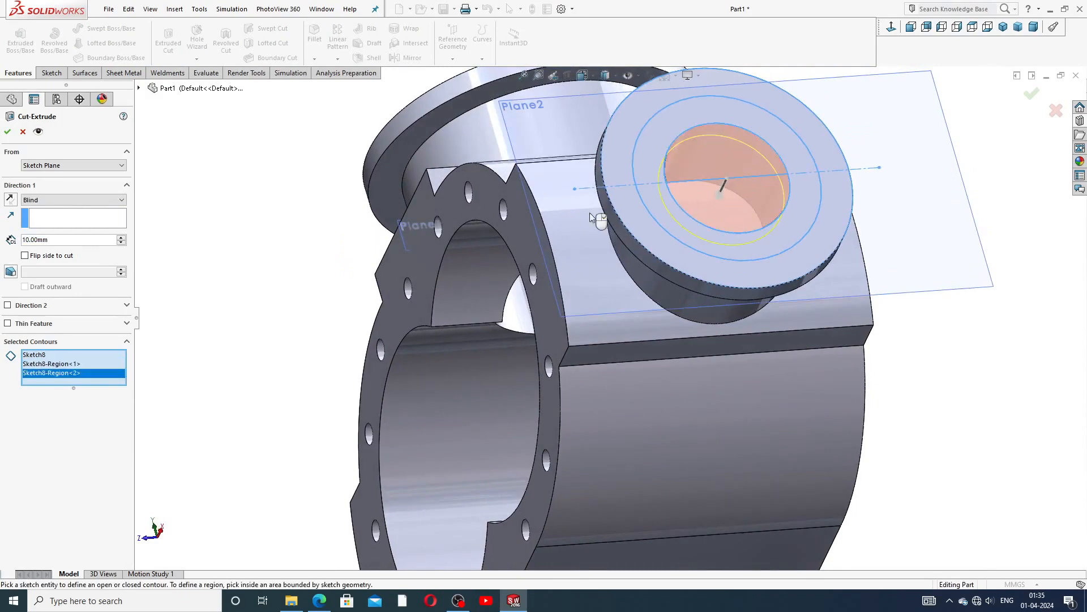
# Step: Set the port bore cut's end condition to Up To Next and accept the cut through the housing wall
pyautogui.click(55, 201)
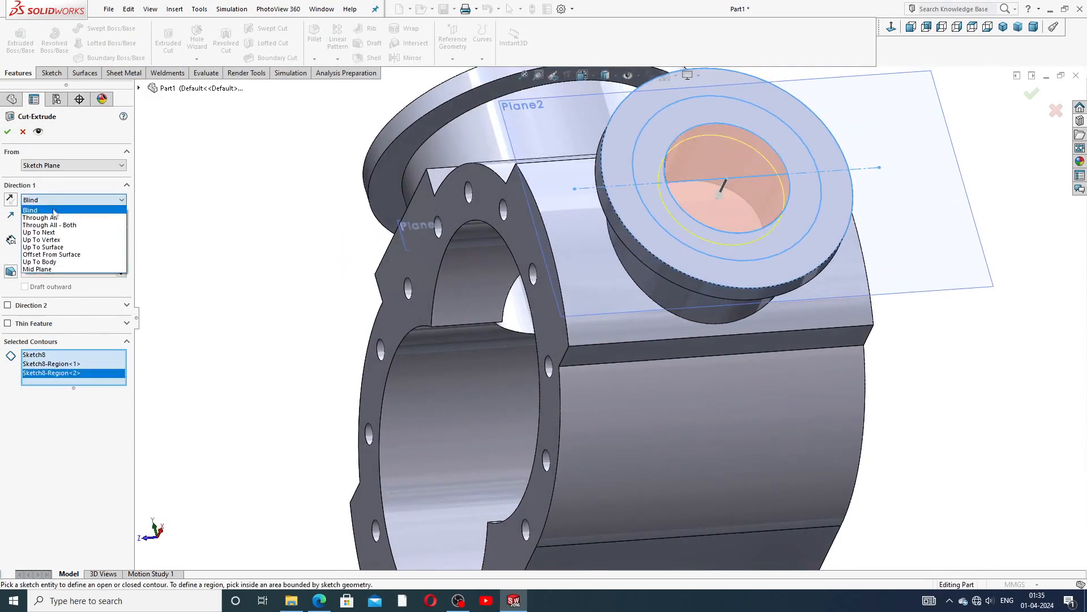
pyautogui.click(45, 233)
pyautogui.moveTo(298, 322); pyautogui.dragTo(509, 238, button='middle')
pyautogui.press('f')
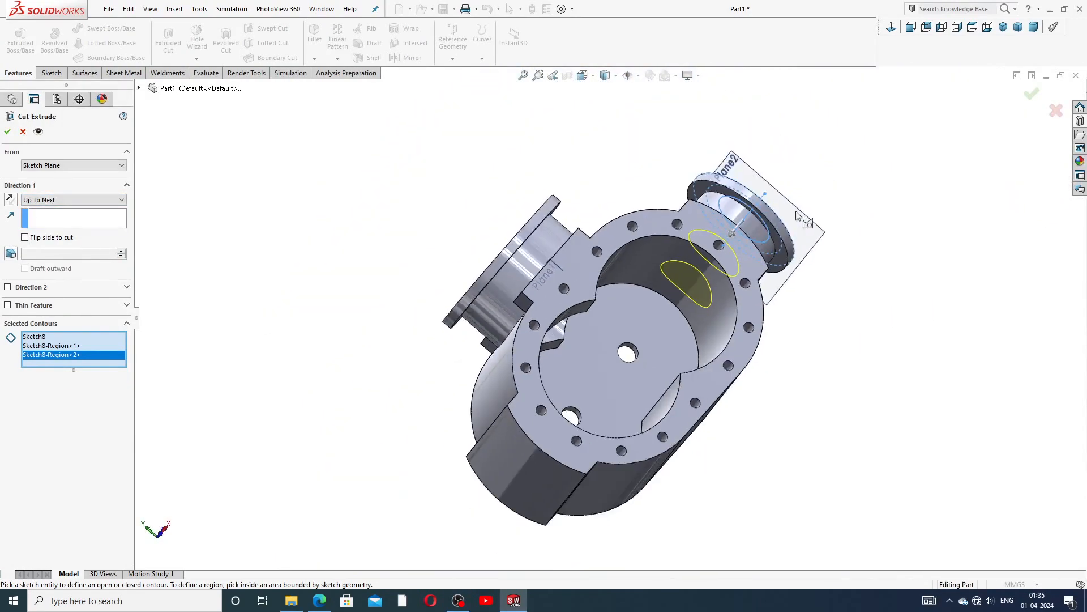
pyautogui.click(1033, 95)
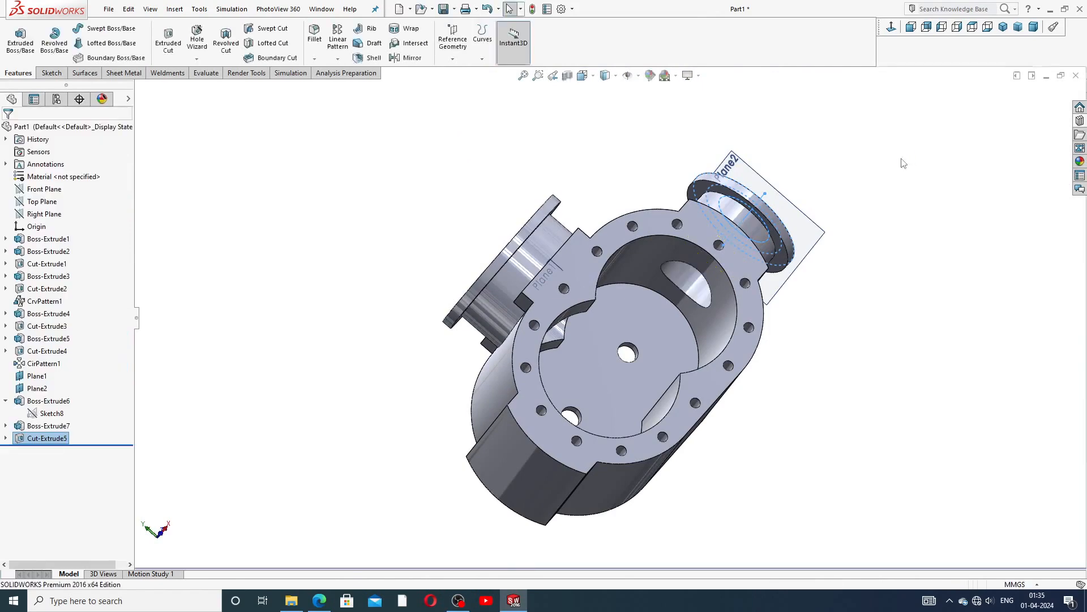
# Step: Hide the side port's reference plane, Plane2
pyautogui.moveTo(852, 170); pyautogui.dragTo(767, 245, button='middle')
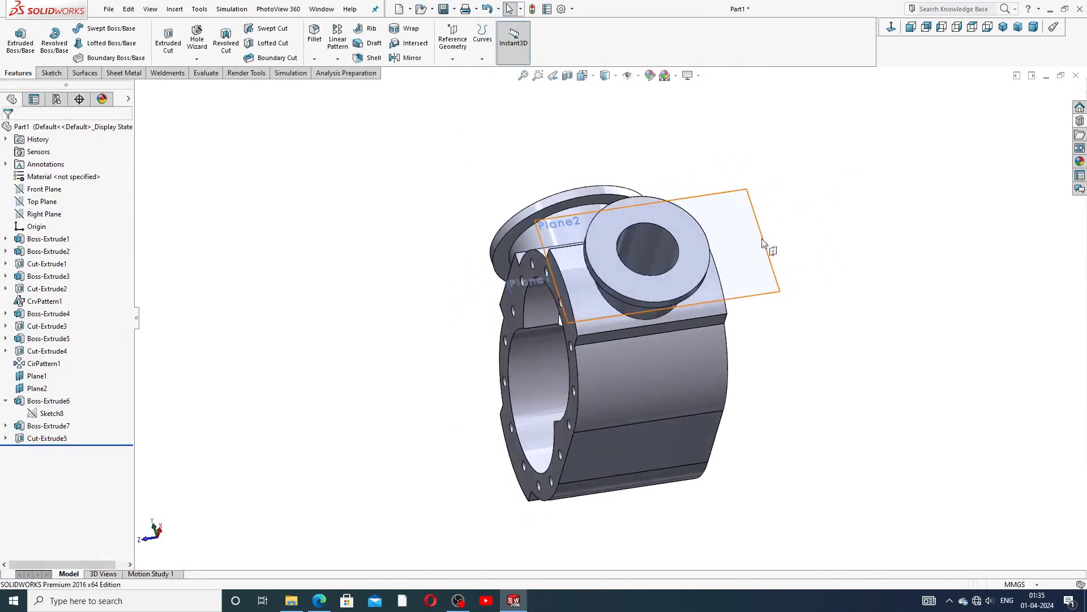
pyautogui.click(763, 240)
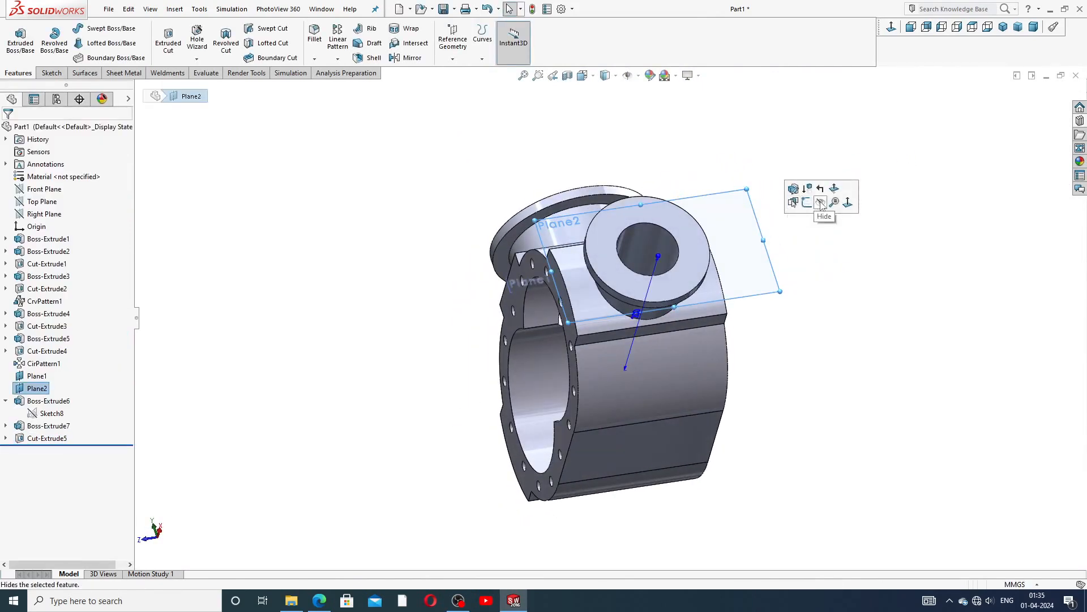
pyautogui.click(820, 203)
# Step: Start a new sketch on the side port flange's outer face
pyautogui.moveTo(713, 233); pyautogui.dragTo(723, 287, button='middle')
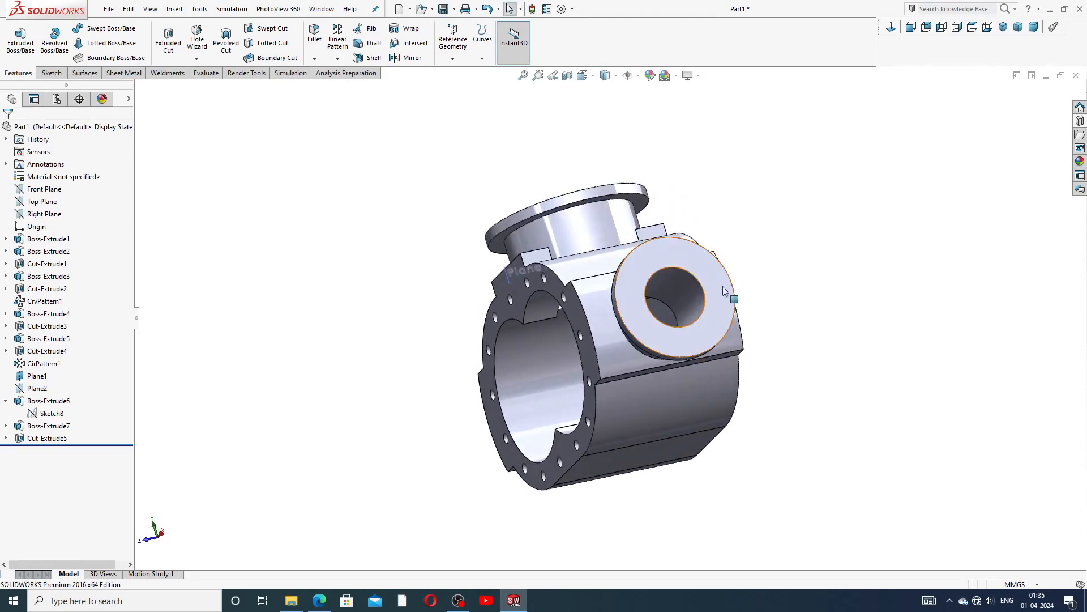
pyautogui.click(720, 283)
pyautogui.click(777, 261)
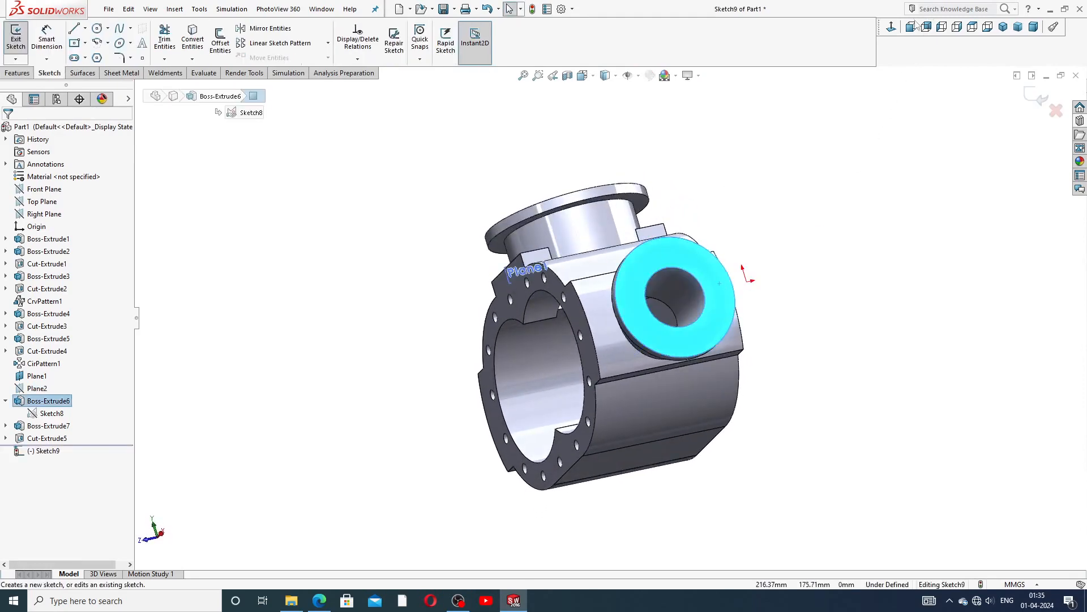
# Step: Sketch a circle about 15 mm in diameter on the side port's flange face, between the bore and the outer edge, level with the origin
pyautogui.click(891, 26)
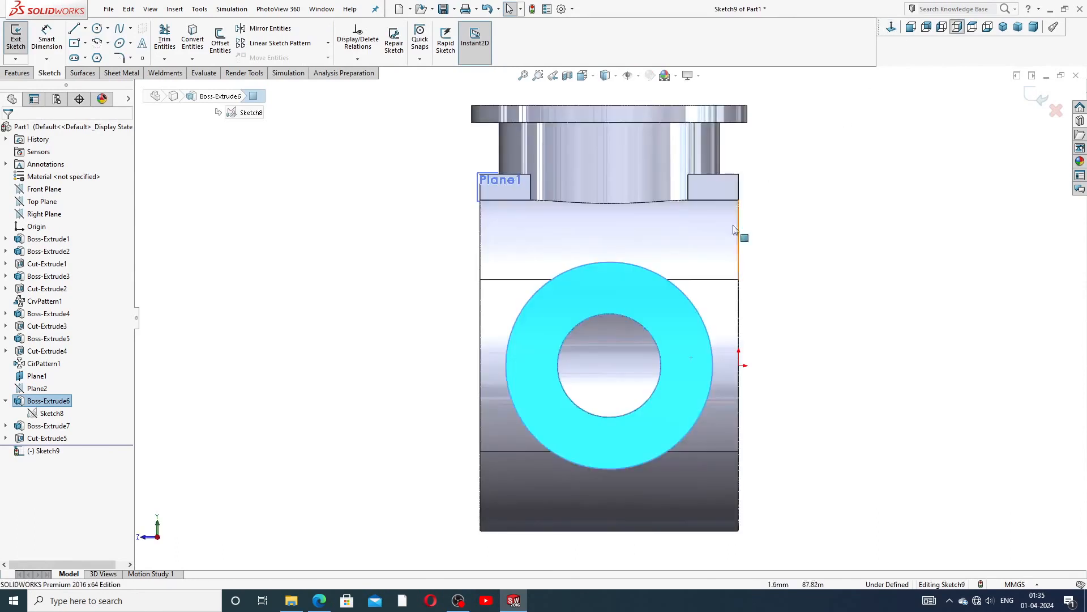
pyautogui.click(97, 28)
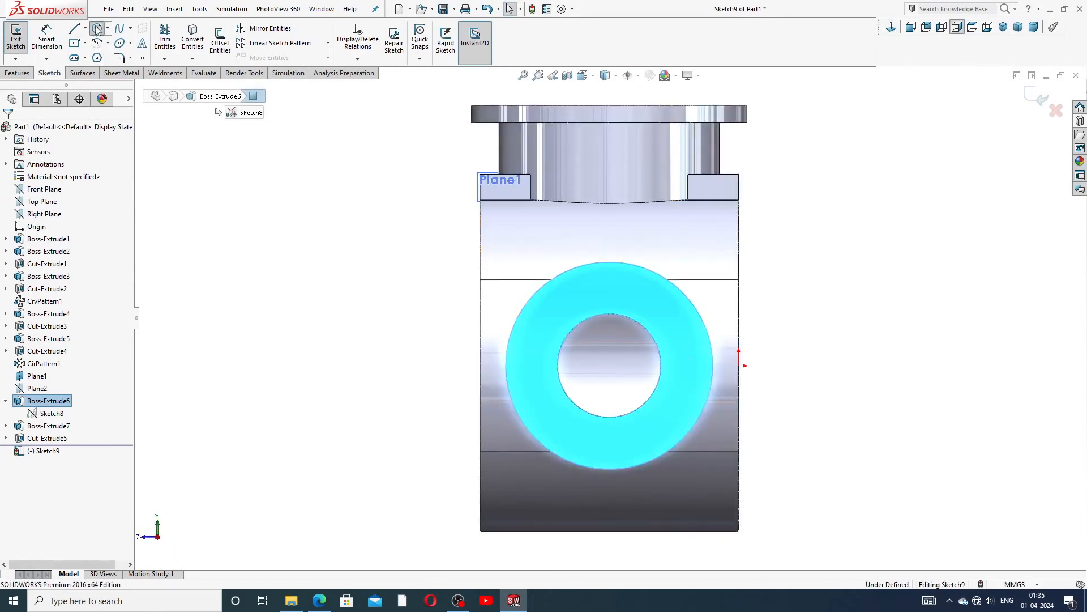
pyautogui.click(684, 366)
pyautogui.click(694, 357)
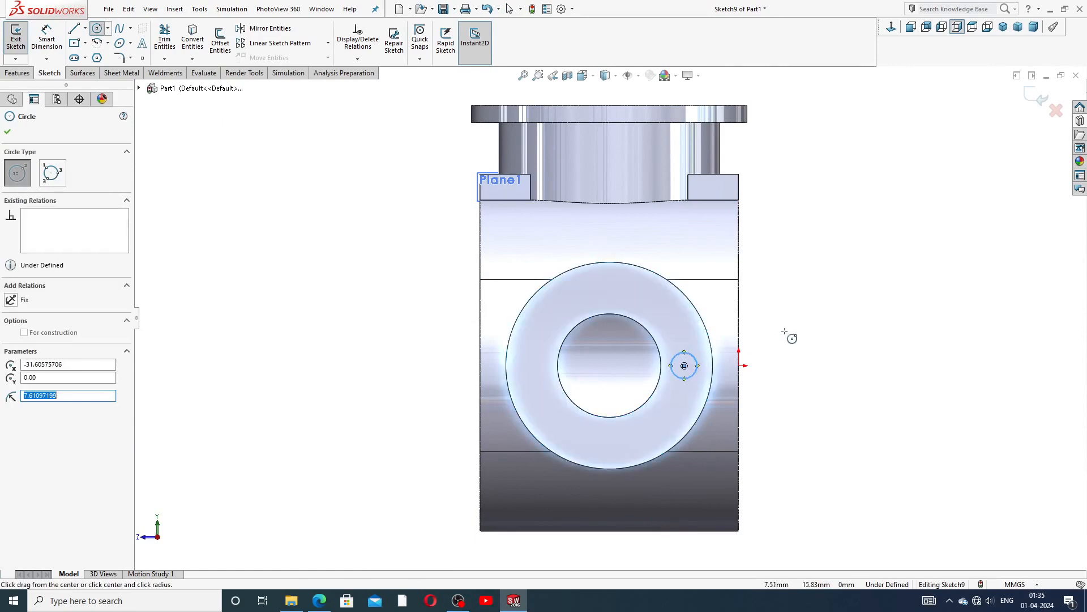
pyautogui.rightClick(812, 329)
pyautogui.click(833, 330)
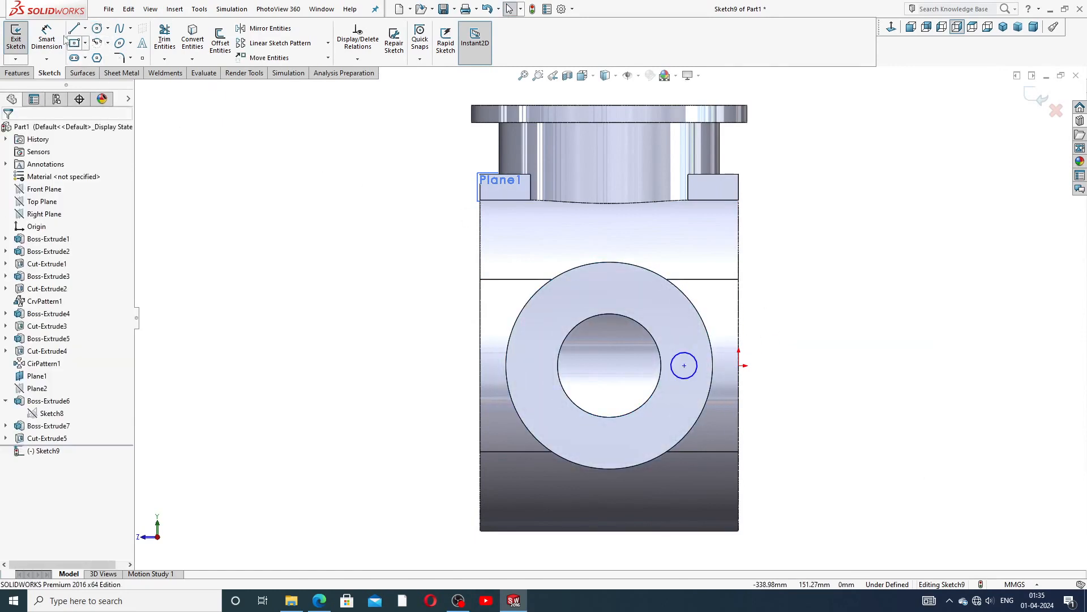
# Step: Dimension the small circle on the flange face to a diameter of 10 mm
pyautogui.click(47, 38)
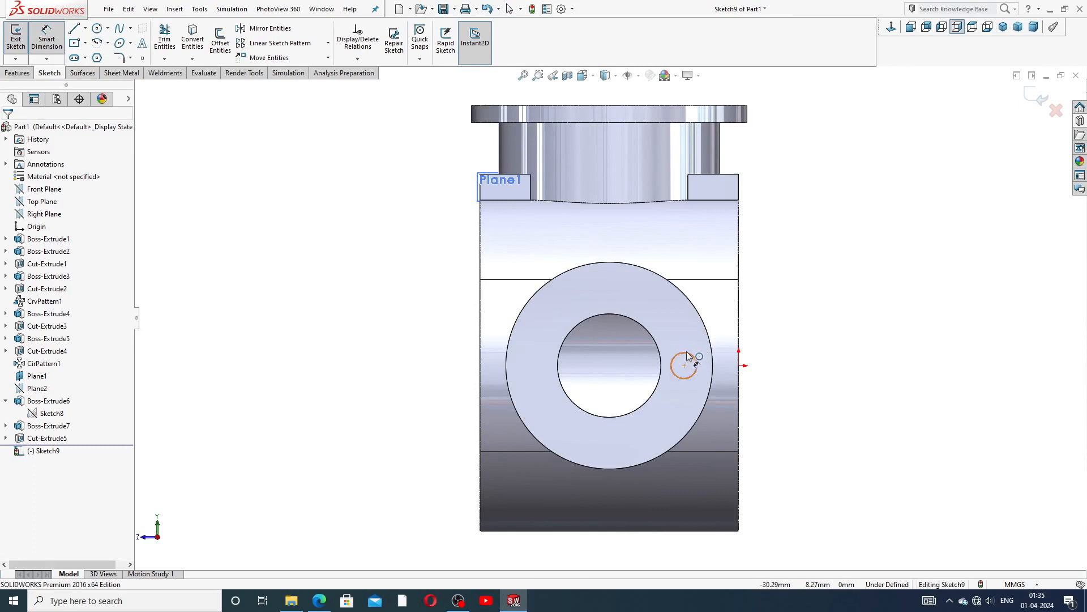
pyautogui.click(687, 352)
pyautogui.click(685, 335)
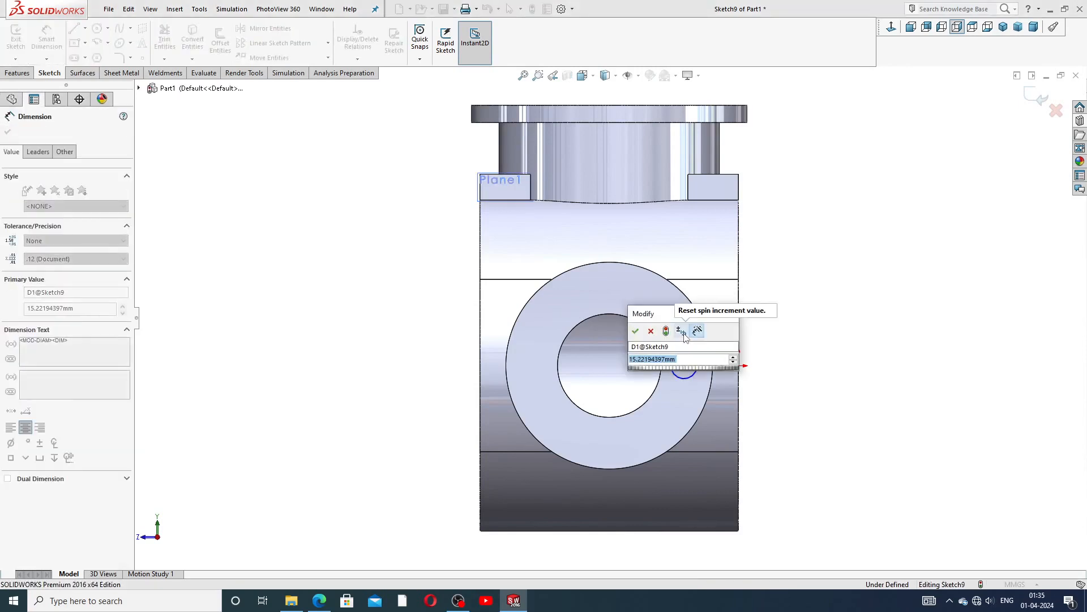
pyautogui.write('10')
pyautogui.press('Return')
pyautogui.click(784, 342)
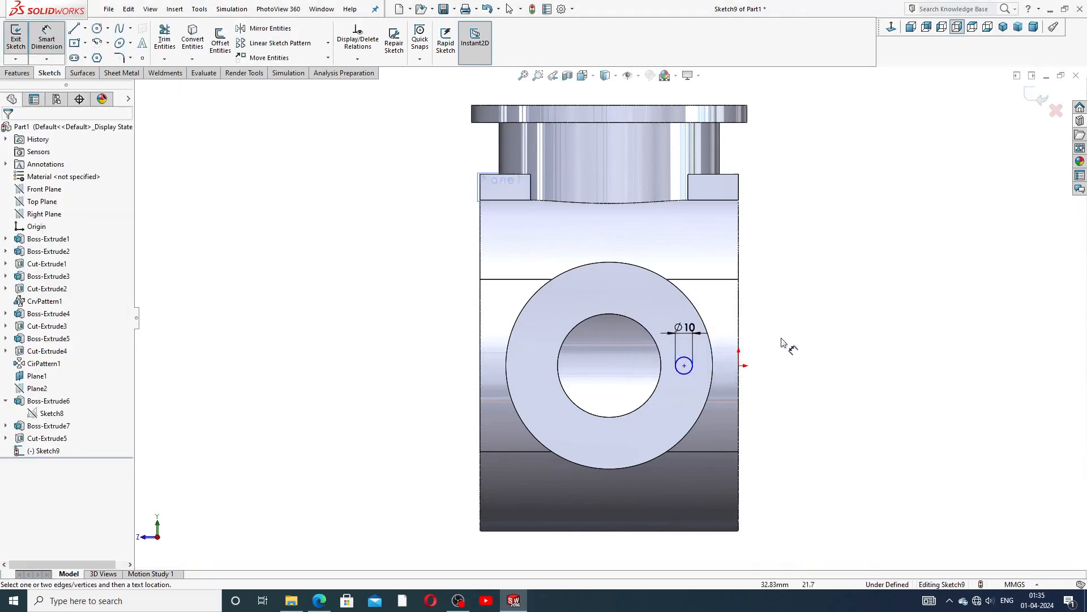
# Step: Dimension the distance from the small circle's centre to the origin as 37.5 mm
pyautogui.click(684, 366)
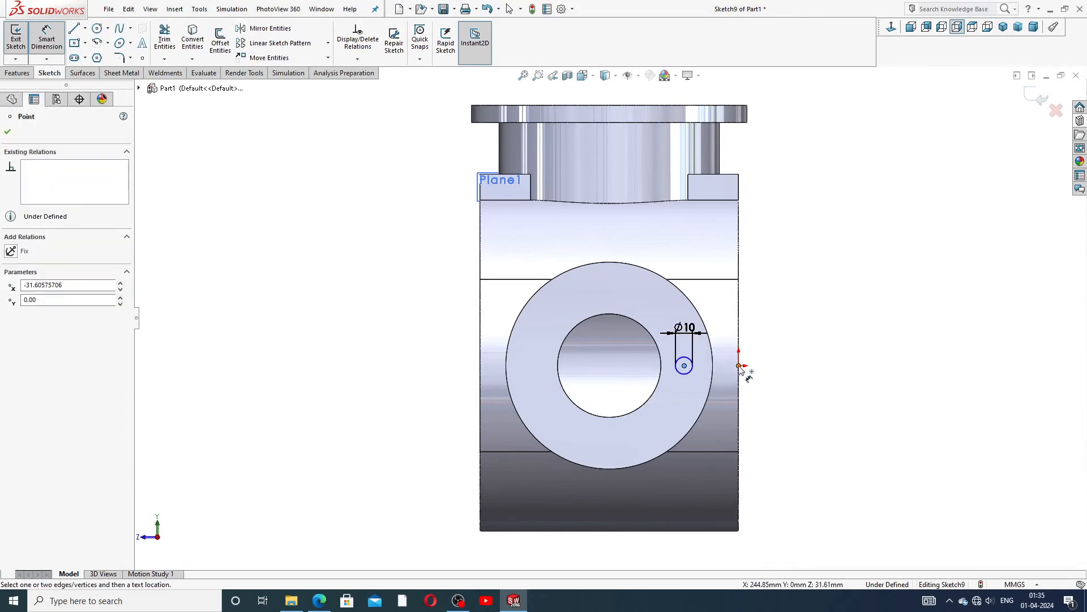
pyautogui.click(739, 366)
pyautogui.click(711, 448)
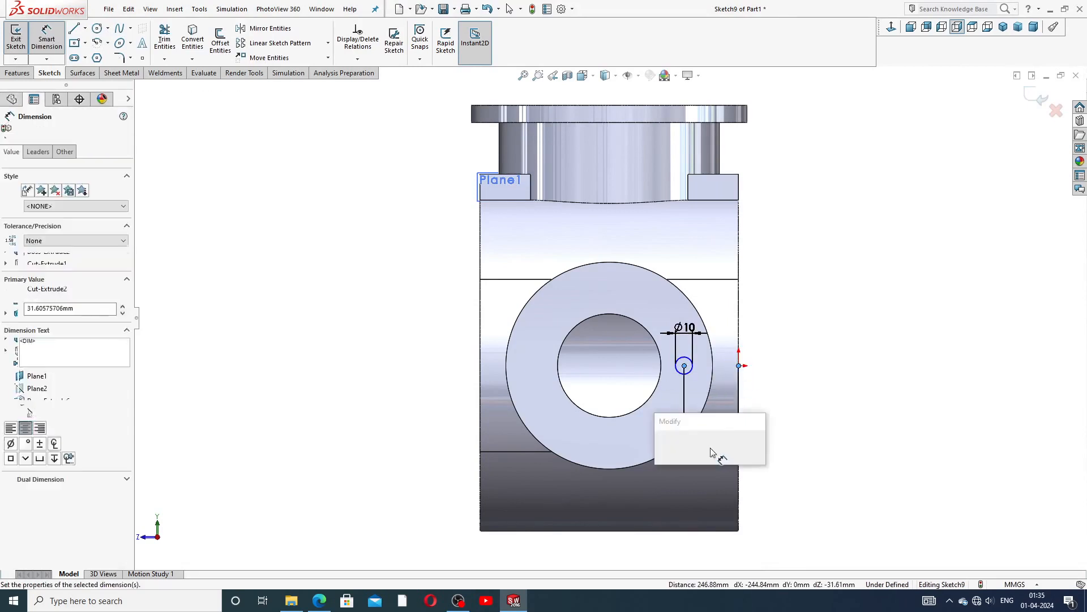
pyautogui.write('37')
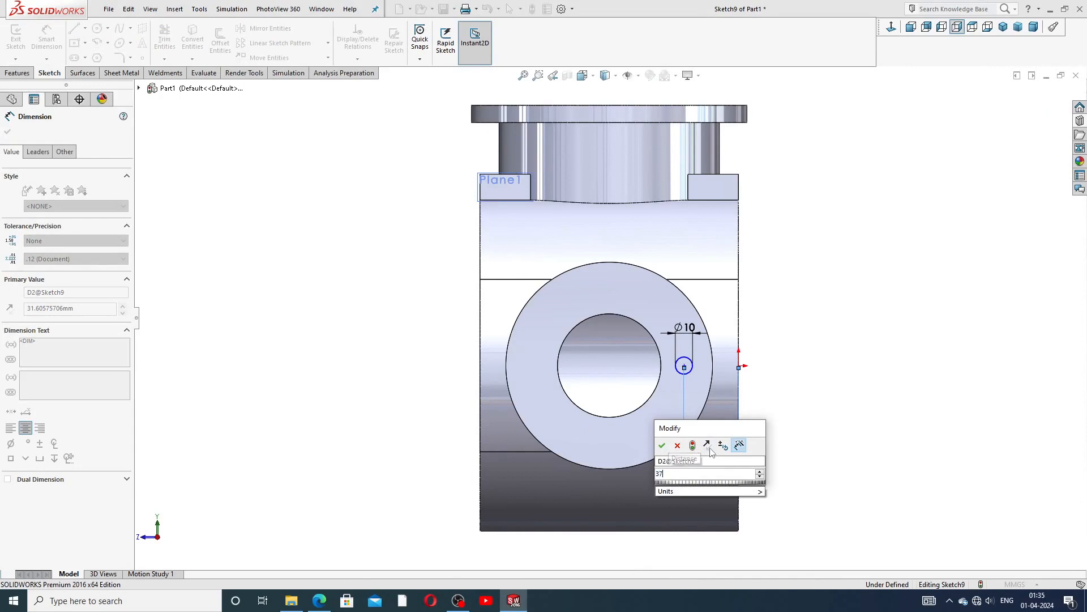
pyautogui.write(',5')
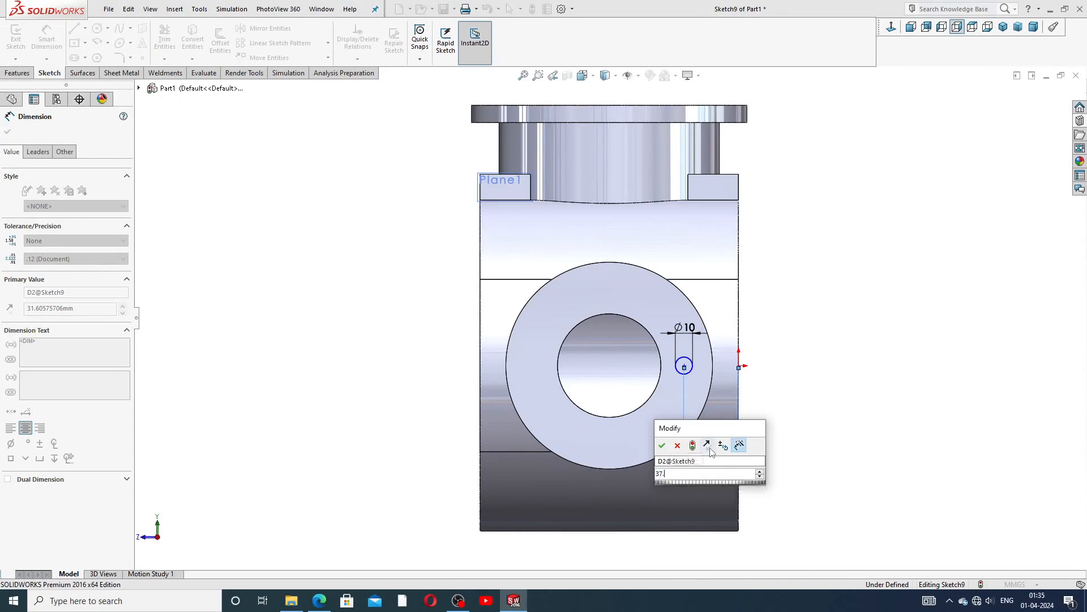
pyautogui.press('Return')
pyautogui.click(821, 379)
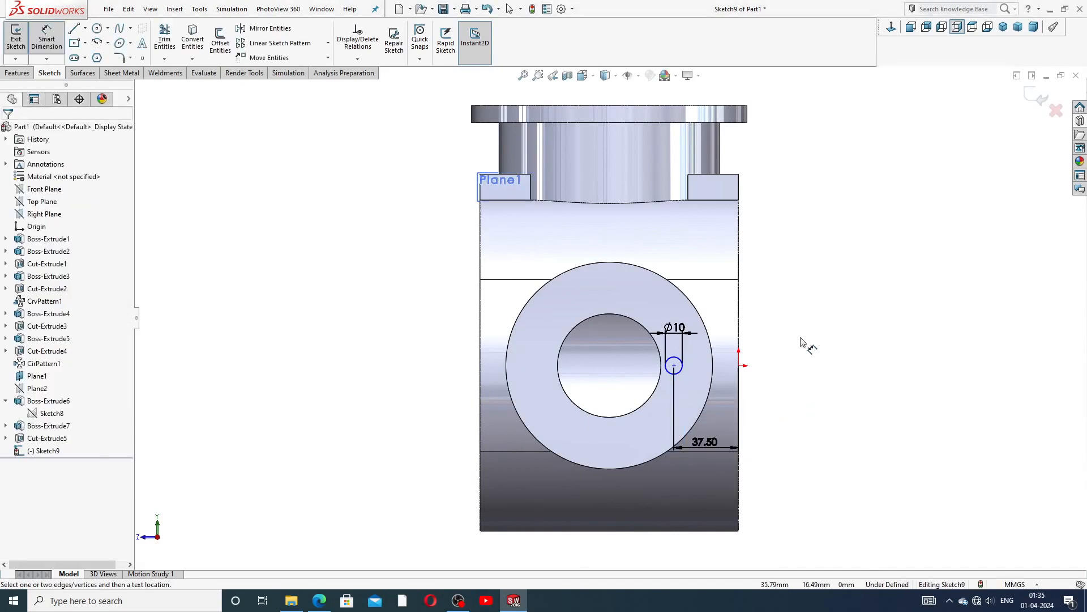
# Step: Add a horizontal relation between the small circle's centre and the origin
pyautogui.scroll(-1, 714, 470)
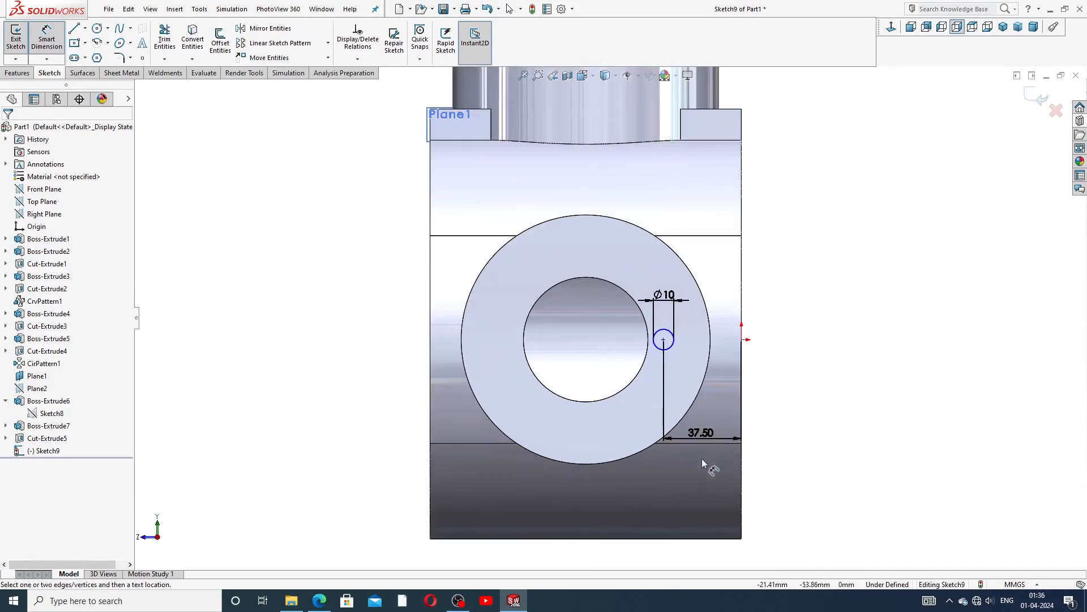
pyautogui.rightClick(883, 255)
pyautogui.click(914, 187)
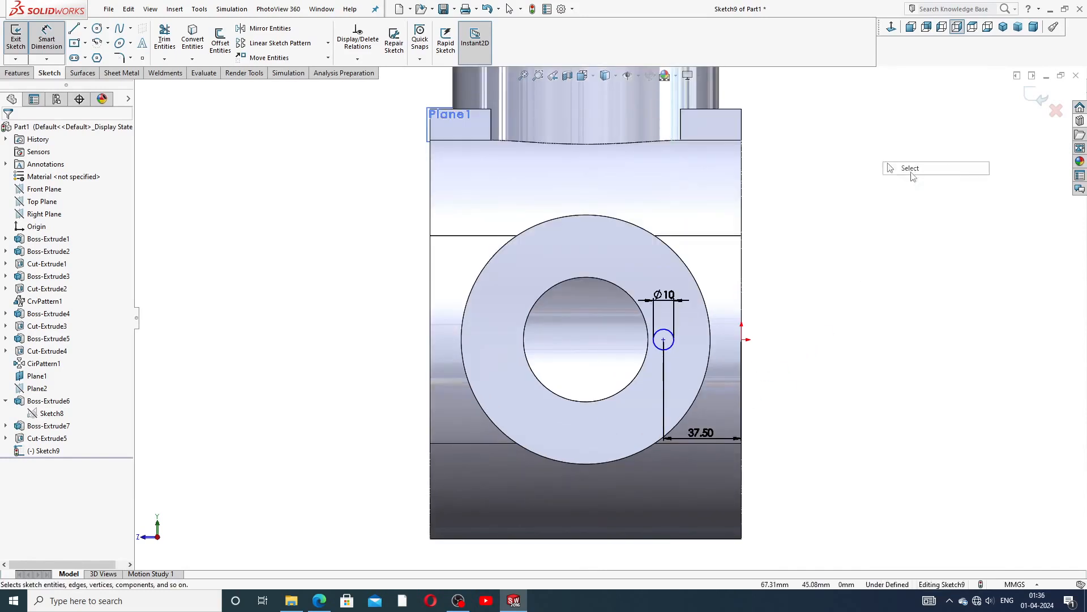
pyautogui.click(664, 340)
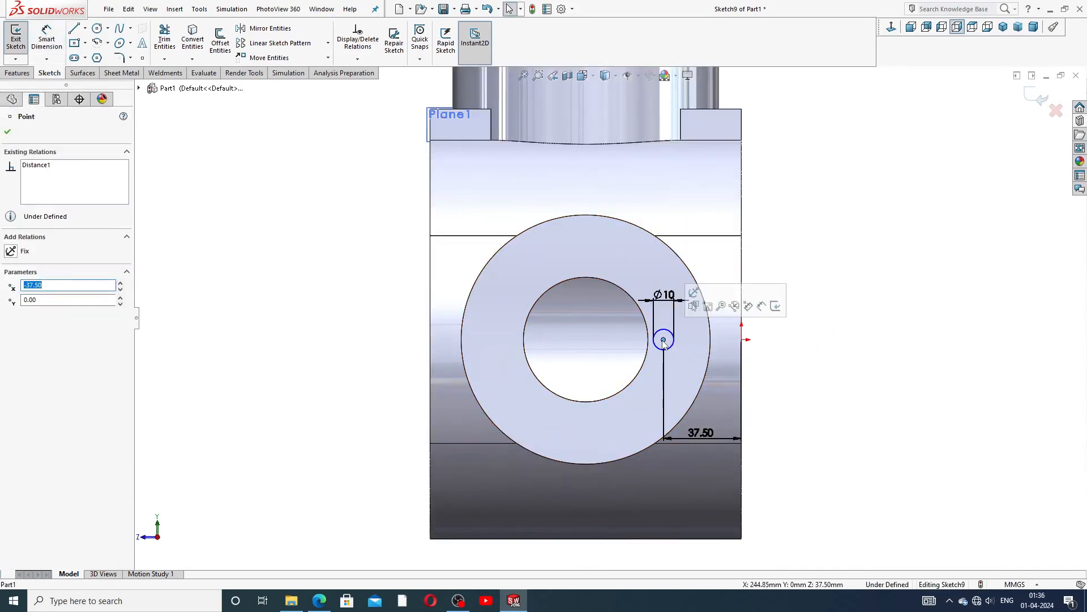
pyautogui.keyDown('ctrl'); pyautogui.click(742, 339); pyautogui.keyUp('ctrl')
pyautogui.click(773, 290)
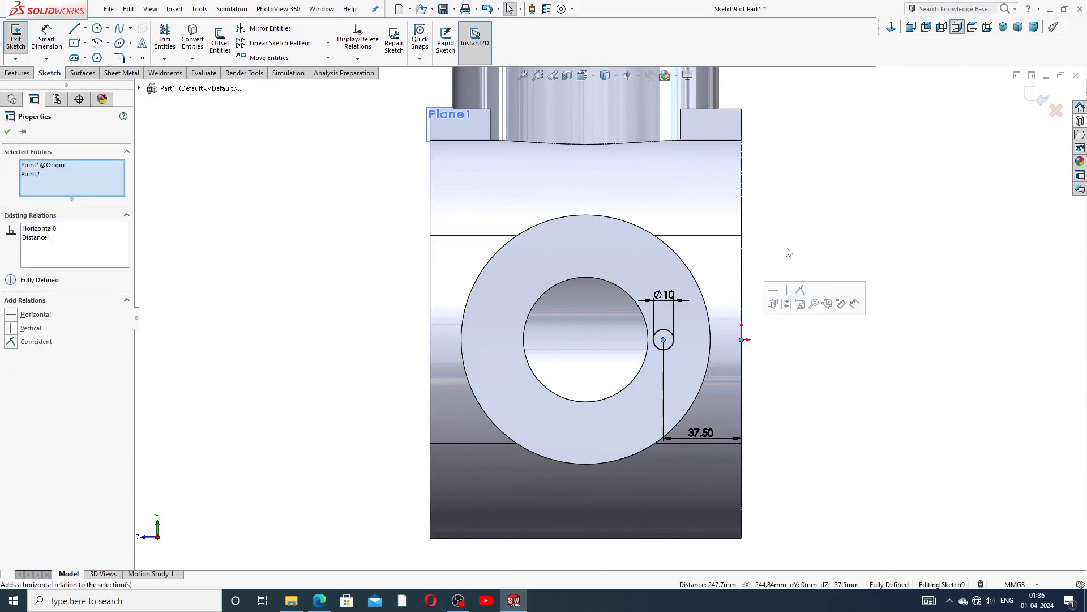
pyautogui.click(789, 235)
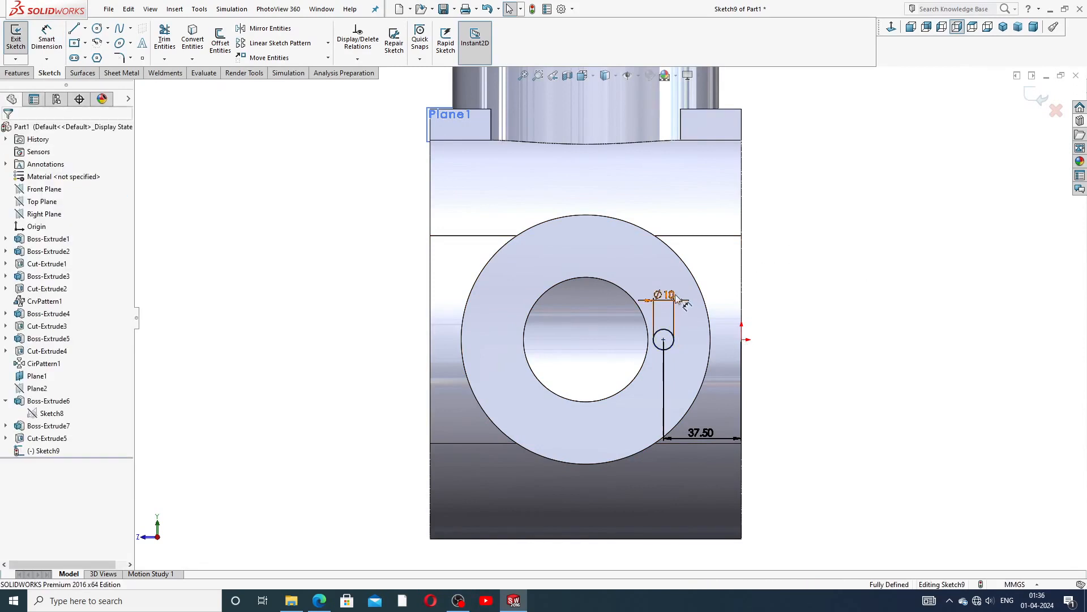
# Step: Move the 10 mm diameter and 37.50 mm distance dimension labels farther away from the small circle
pyautogui.moveTo(666, 295); pyautogui.dragTo(646, 267)
pyautogui.press('Escape')
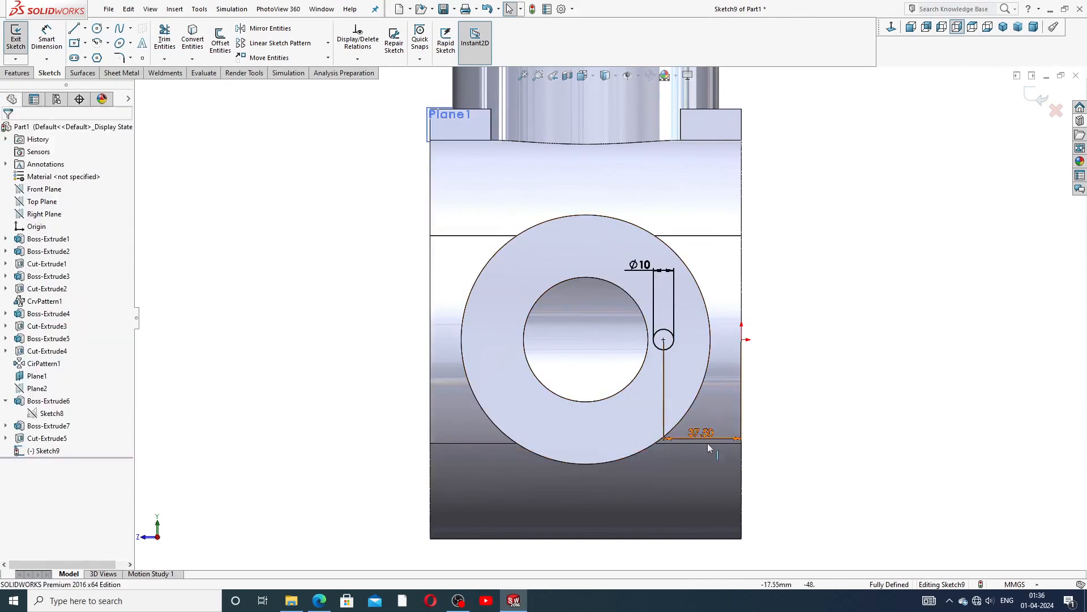
pyautogui.moveTo(708, 446); pyautogui.dragTo(702, 460)
pyautogui.press('Escape')
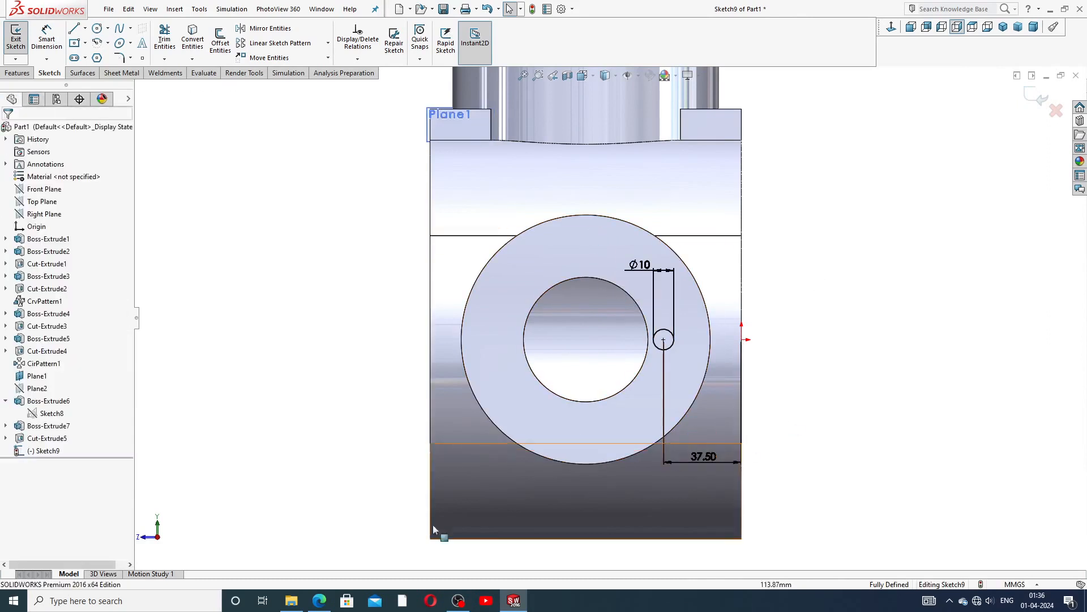
# Step: Check the housing PDF drawing, return to SOLIDWORKS and cut the 10 mm circle through the port flange with a 30 mm blind extruded cut
pyautogui.click(320, 602)
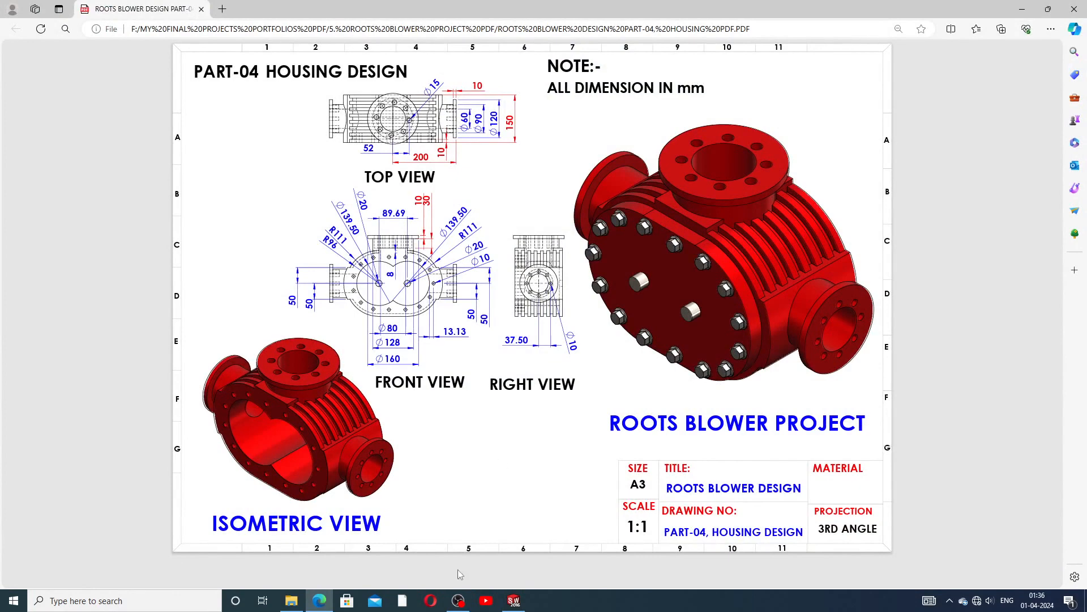
pyautogui.click(513, 601)
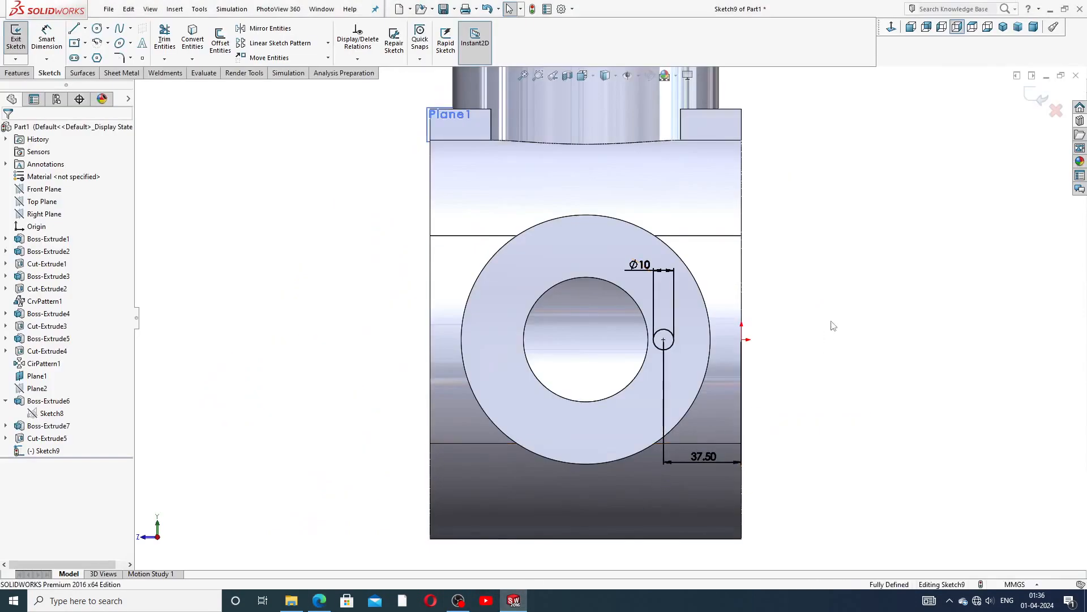
pyautogui.click(17, 72)
pyautogui.click(168, 41)
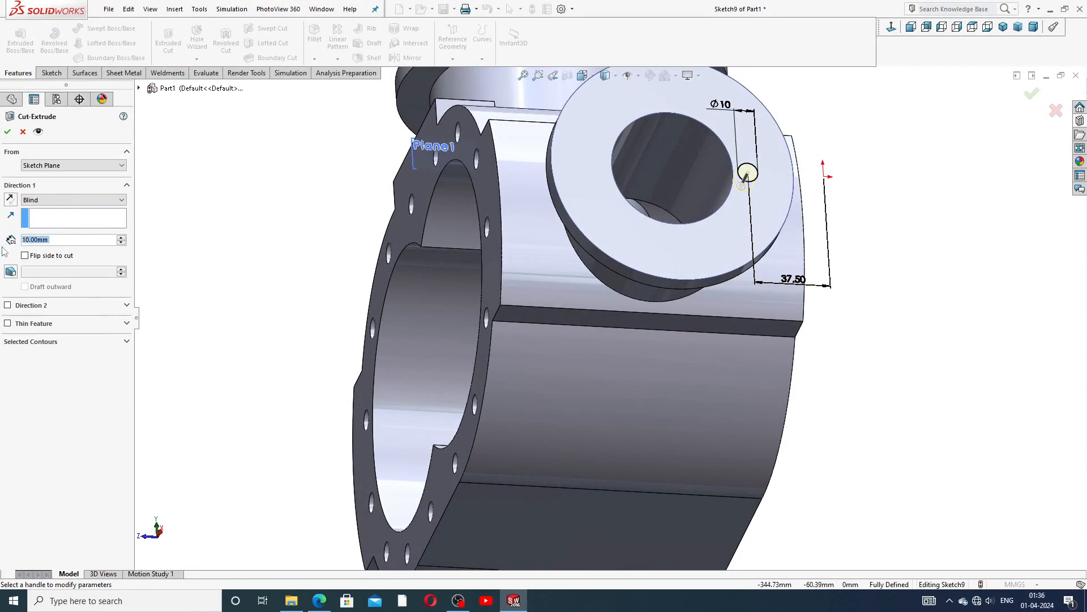
pyautogui.write('30')
pyautogui.press('Return')
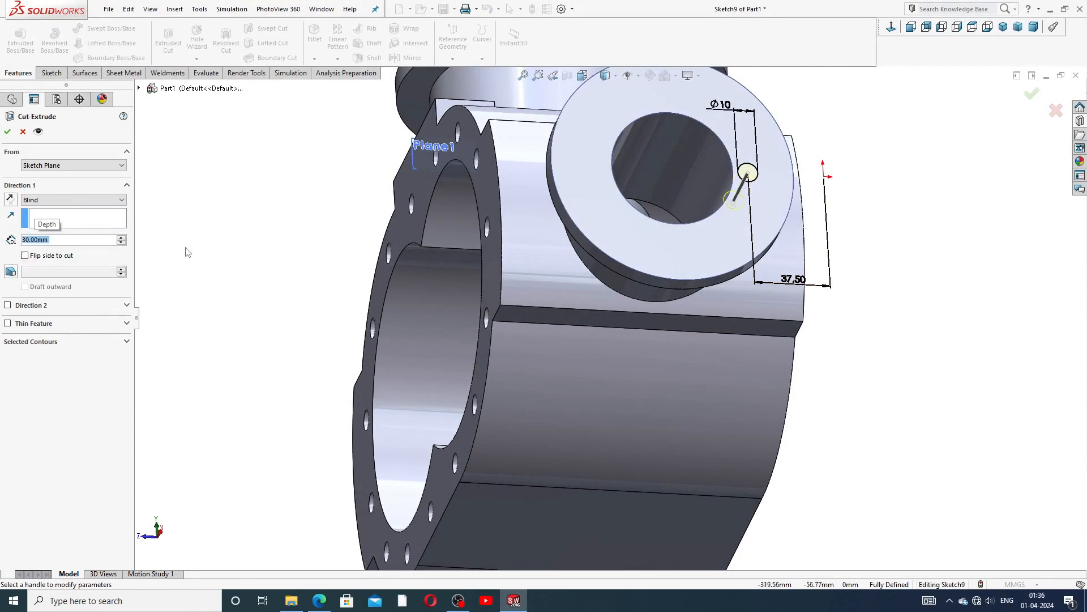
pyautogui.click(7, 132)
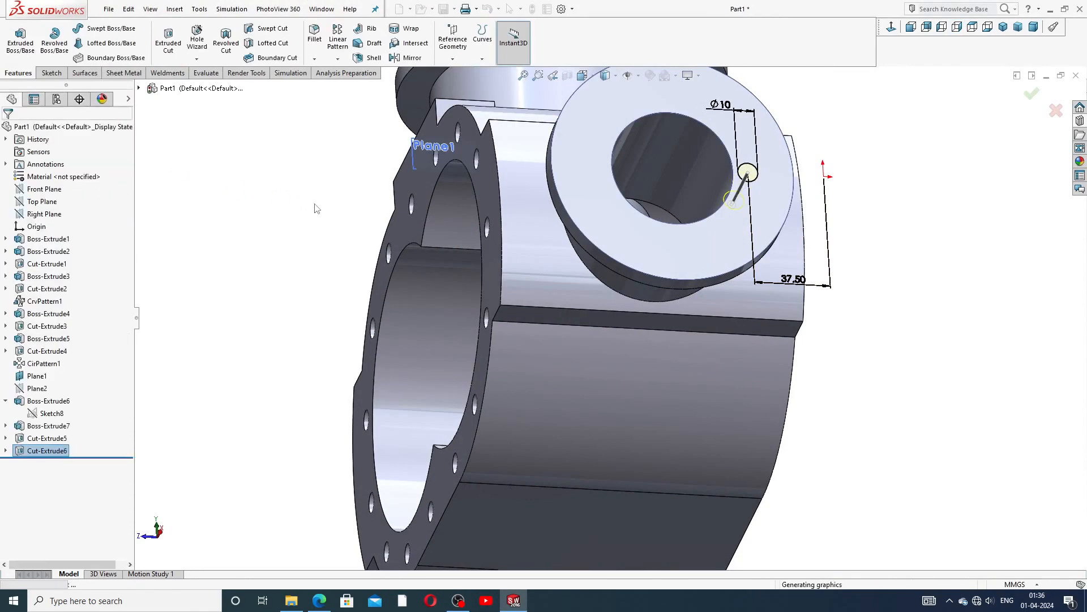
pyautogui.moveTo(850, 210); pyautogui.dragTo(859, 230, button='middle')
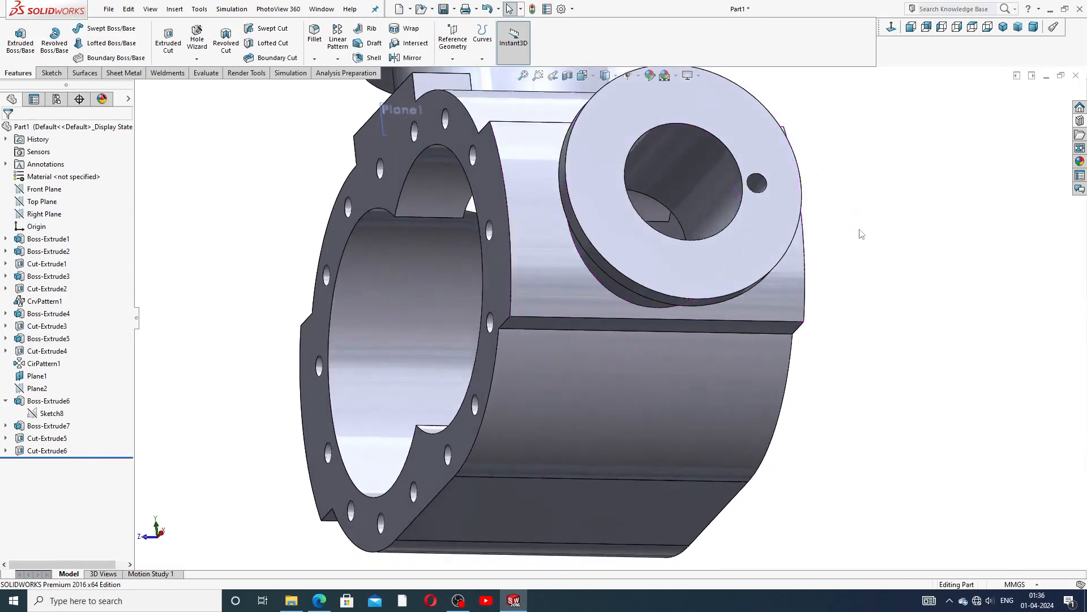
pyautogui.click(6, 400)
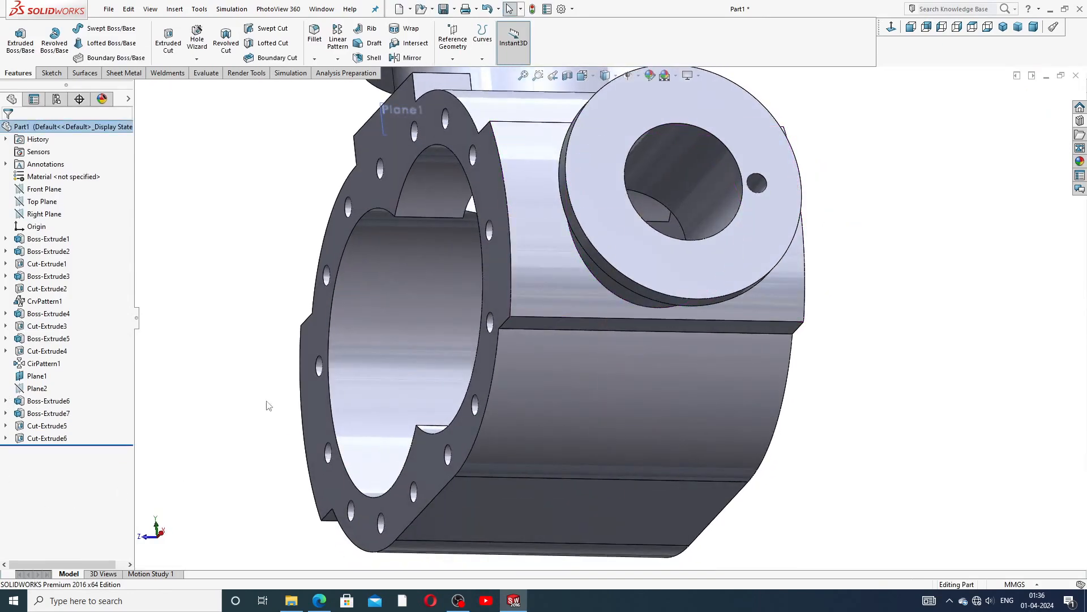
# Step: Start a circular pattern with the 10 mm flange hole cut as the feature to pattern
pyautogui.scroll(3, 834, 208)
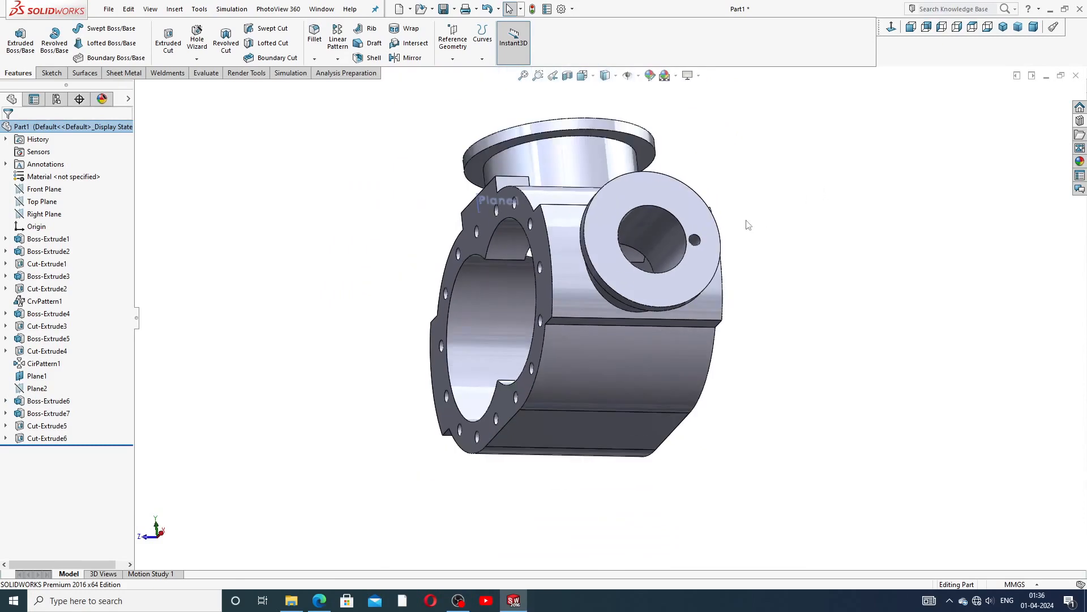
pyautogui.moveTo(747, 224); pyautogui.dragTo(668, 193, button='middle')
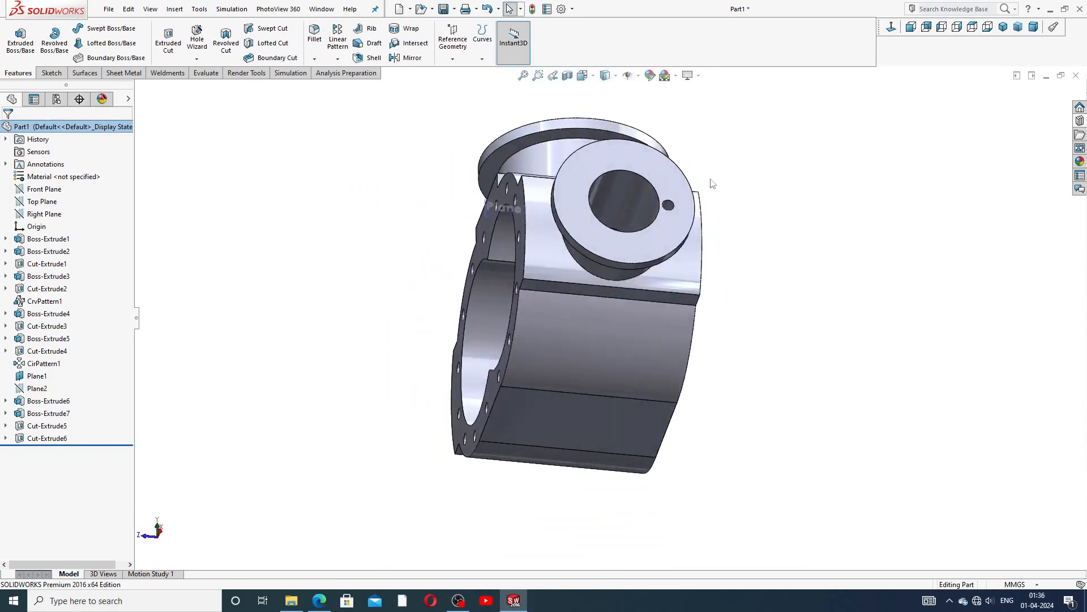
pyautogui.click(337, 59)
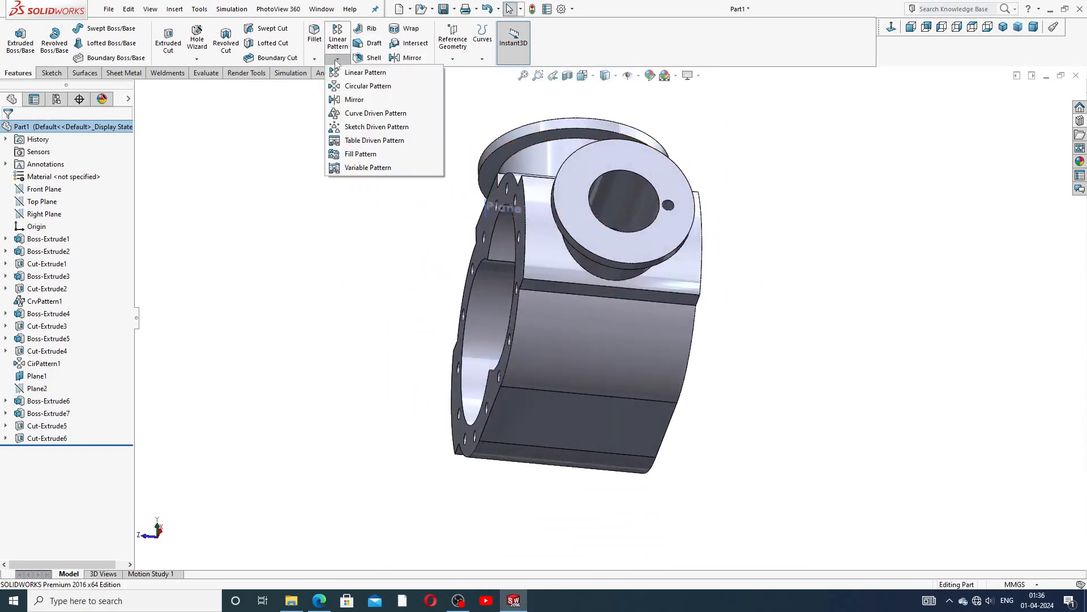
pyautogui.click(368, 86)
pyautogui.scroll(-4, 640, 243)
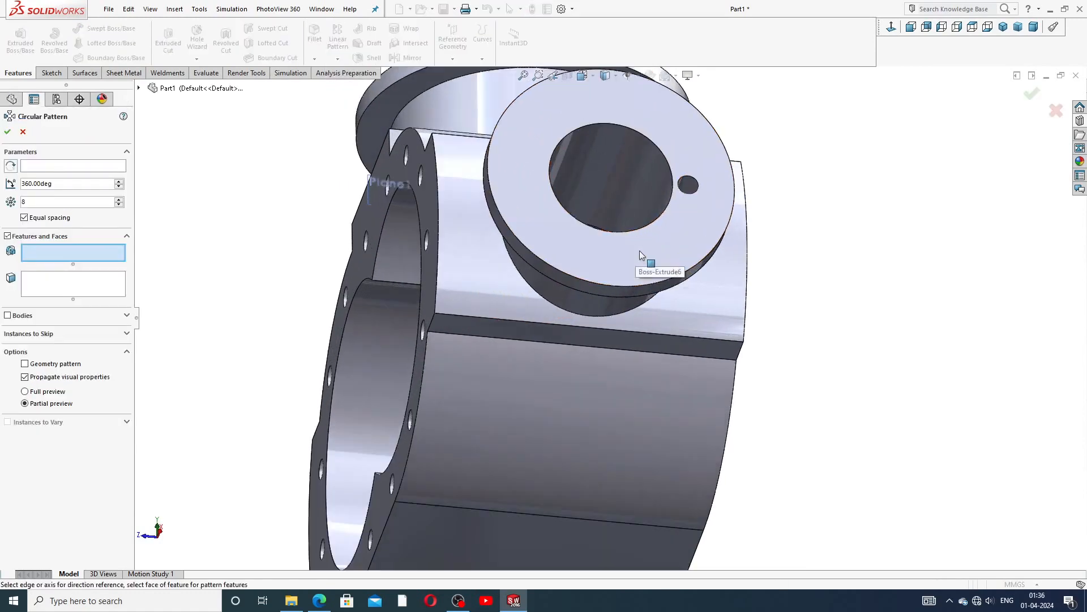
pyautogui.click(688, 185)
pyautogui.moveTo(698, 303); pyautogui.dragTo(700, 249, button='middle')
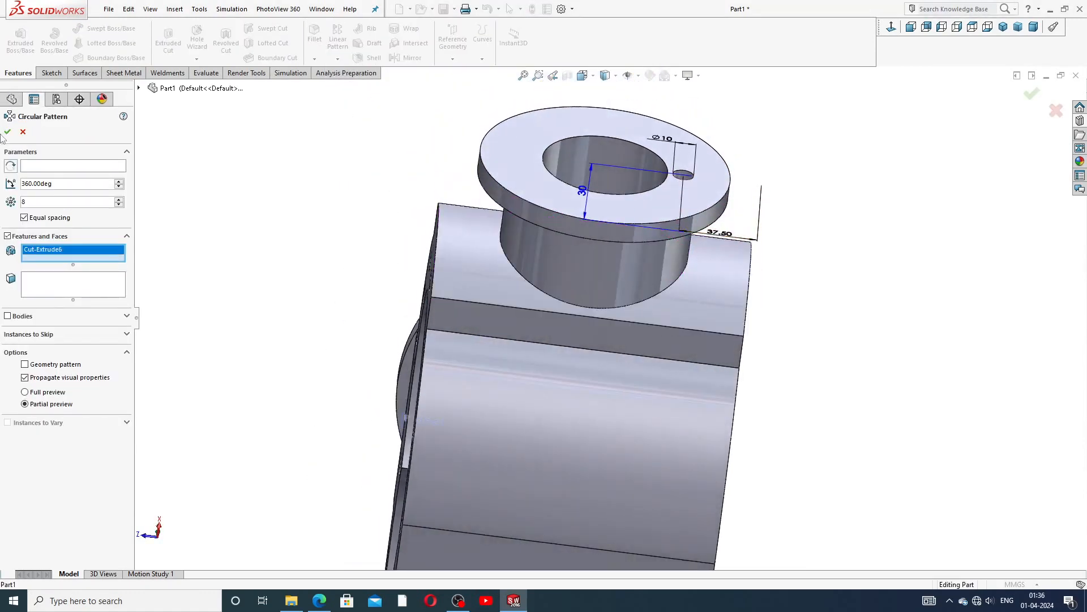
# Step: Use the flange's outer cylindrical face as the pattern axis and accept 8 equally spaced holes over 360 degrees
pyautogui.click(41, 166)
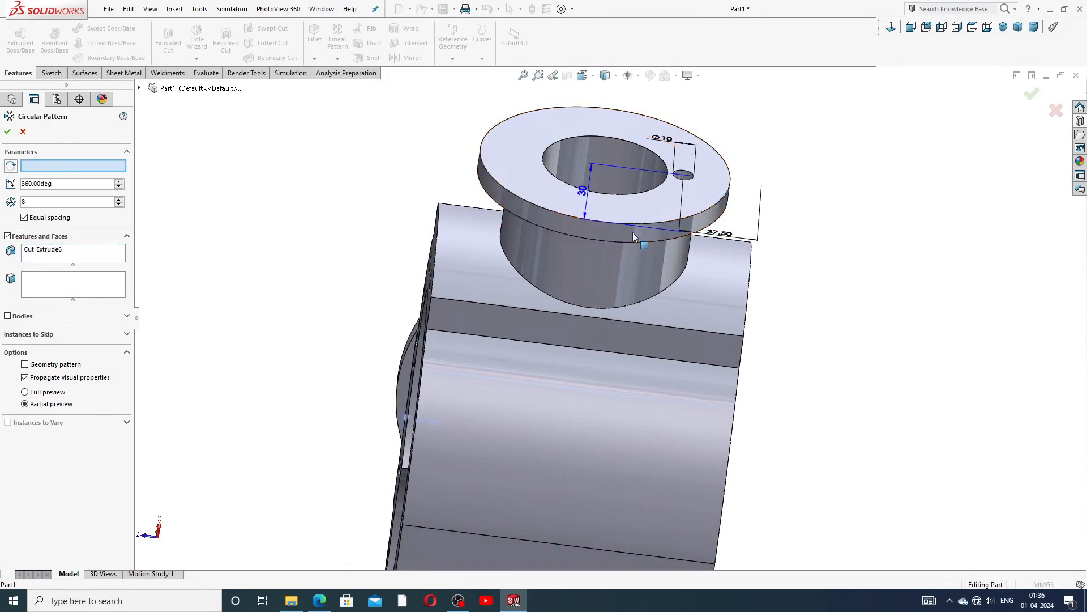
pyautogui.click(665, 208)
pyautogui.moveTo(666, 207); pyautogui.dragTo(576, 250, button='middle')
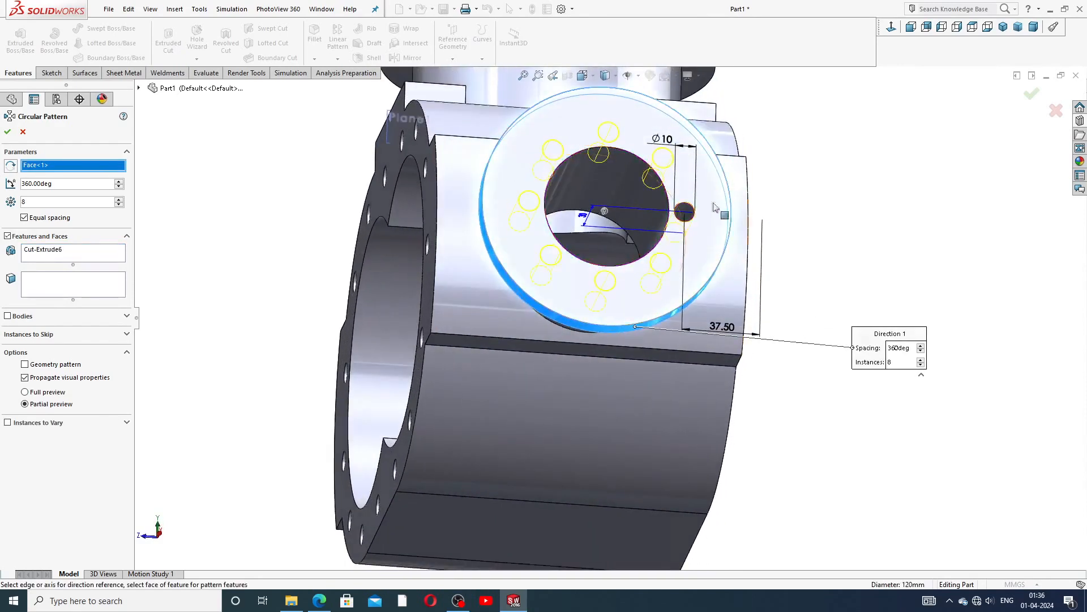
pyautogui.scroll(3, 606, 317)
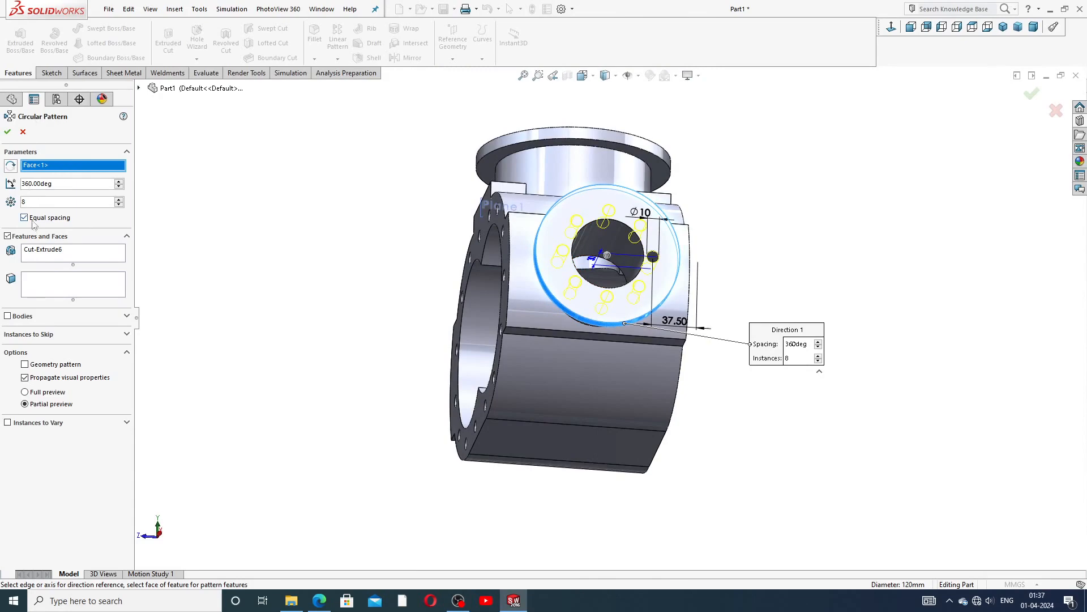
pyautogui.click(7, 132)
pyautogui.press('Return')
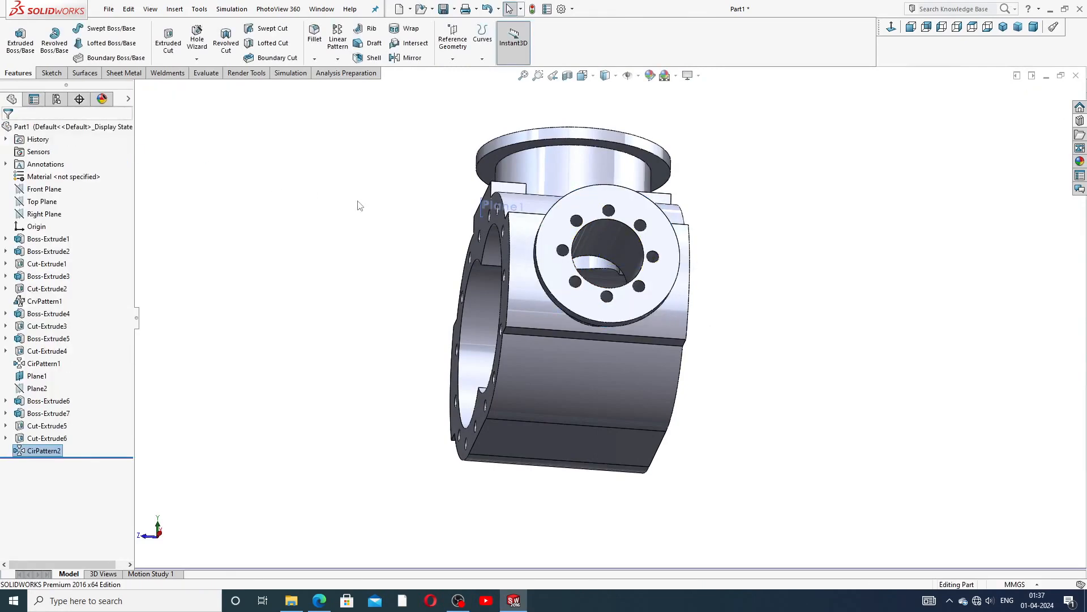
# Step: Start a feature mirror and set Plane1 as the mirror plane
pyautogui.moveTo(757, 223); pyautogui.dragTo(675, 385, button='middle')
pyautogui.moveTo(621, 273); pyautogui.dragTo(526, 153, button='middle')
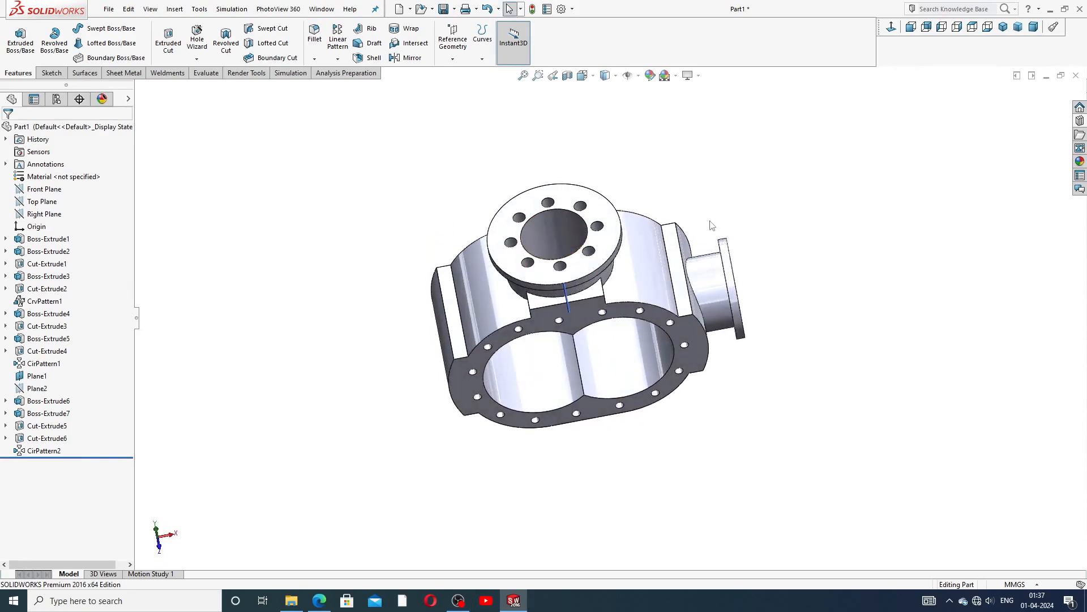
pyautogui.moveTo(712, 225); pyautogui.dragTo(672, 193, button='middle')
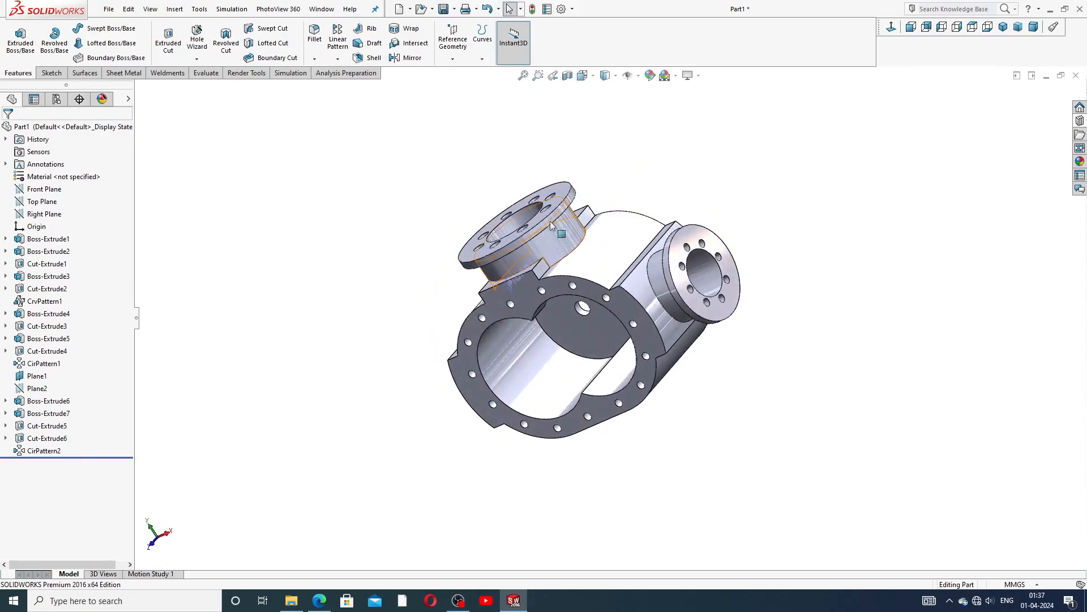
pyautogui.click(406, 58)
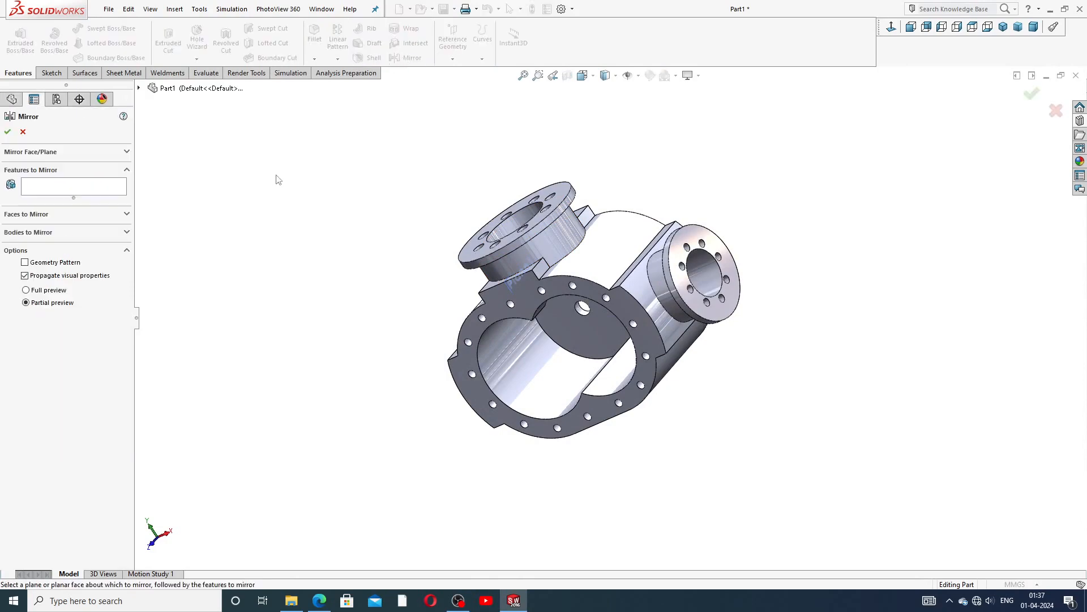
pyautogui.moveTo(348, 185); pyautogui.dragTo(361, 153, button='middle')
pyautogui.click(66, 187)
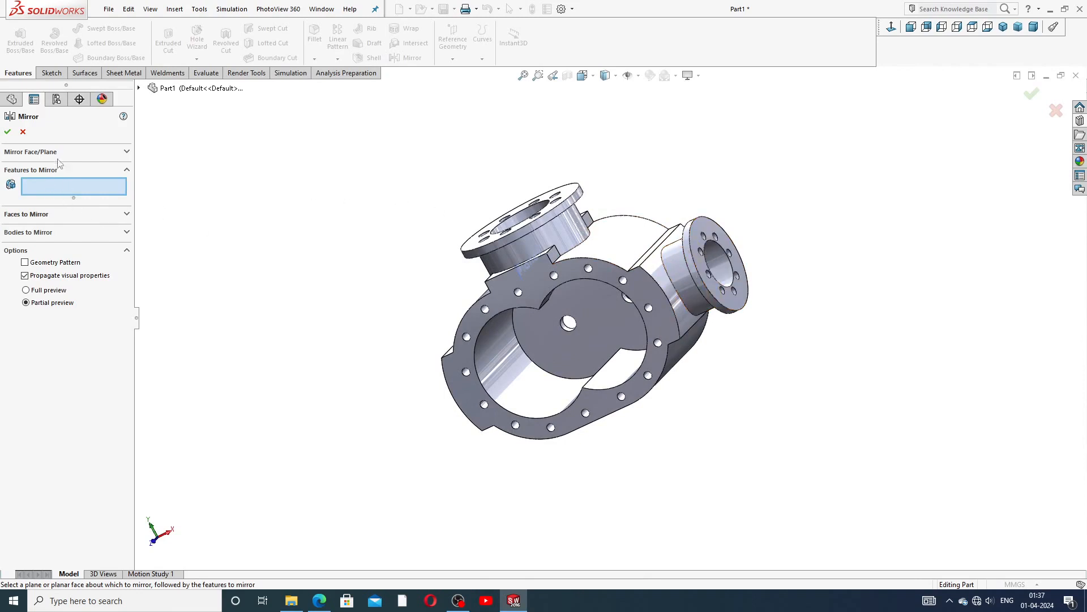
pyautogui.click(109, 154)
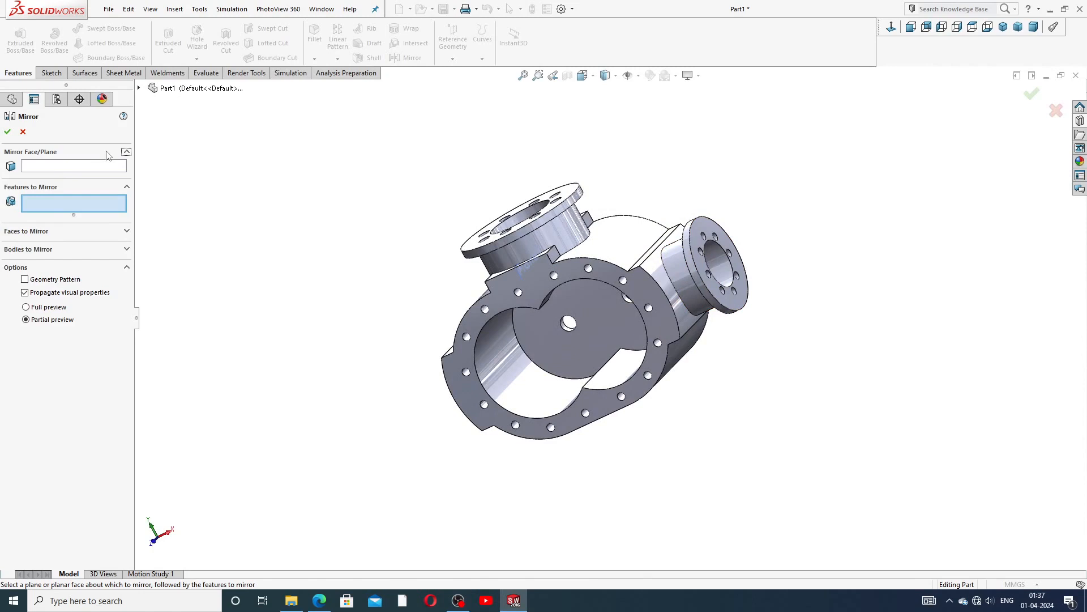
pyautogui.click(61, 167)
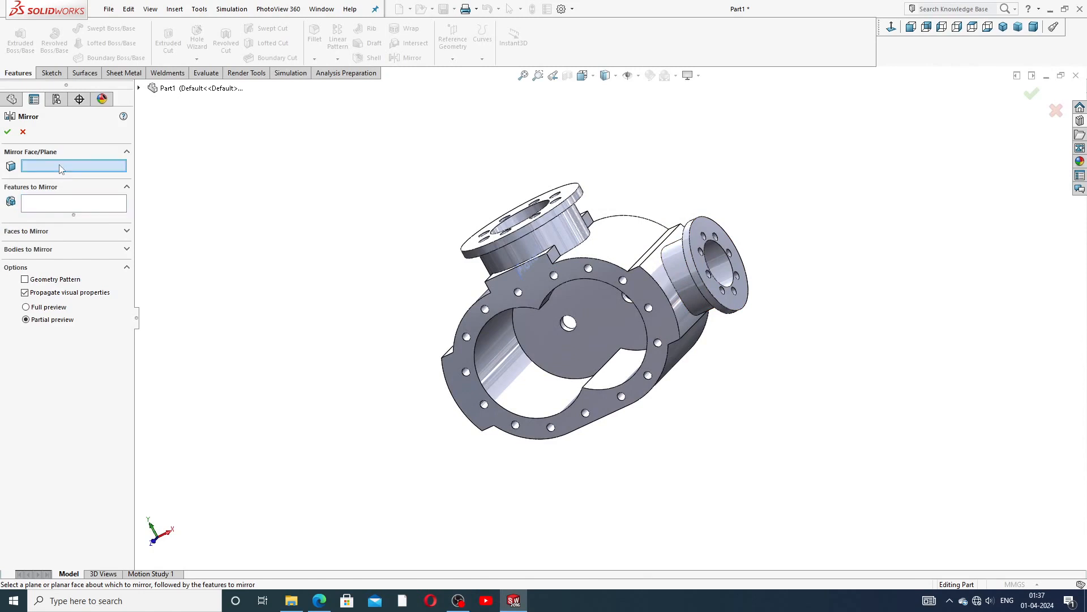
pyautogui.click(529, 273)
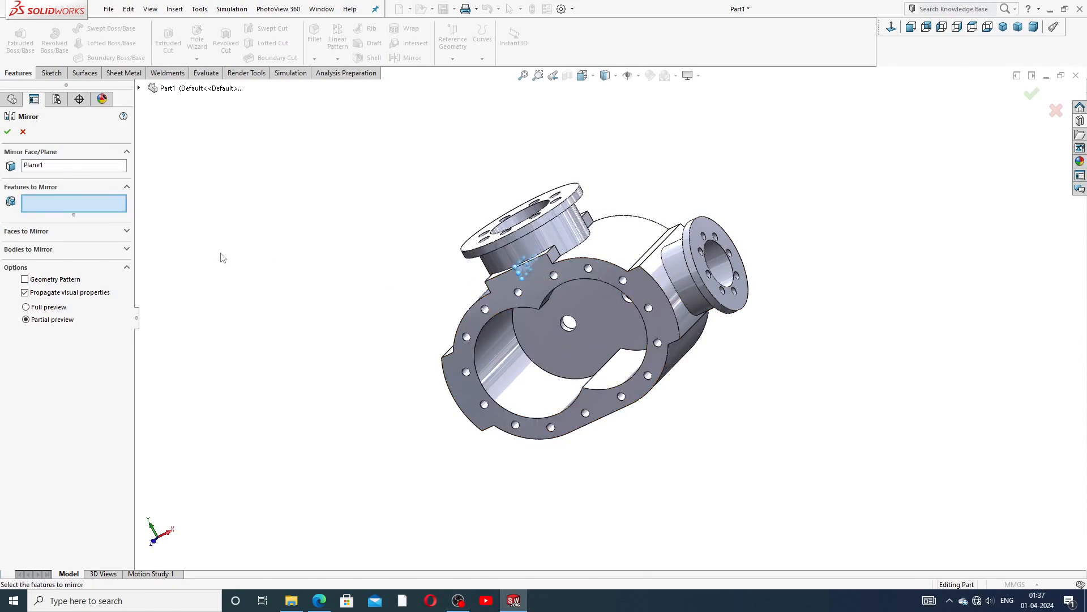
# Step: Mirror the side port features Boss-Extrude6, Boss-Extrude7, Cut-Extrude5, Cut-Extrude6 and CirPattern2 to the opposite side of the housing
pyautogui.click(139, 88)
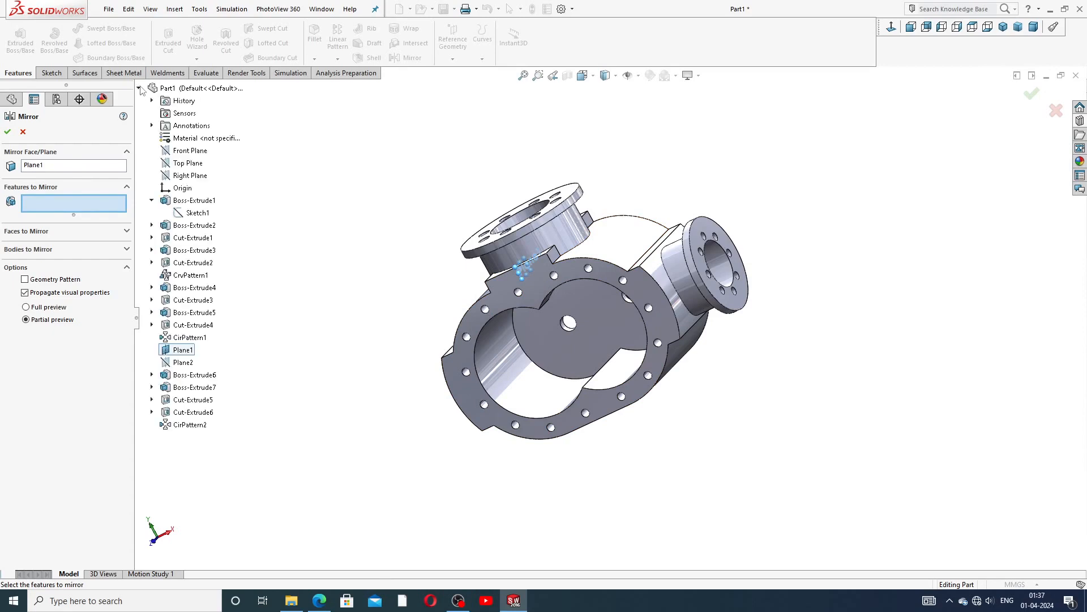
pyautogui.click(214, 376)
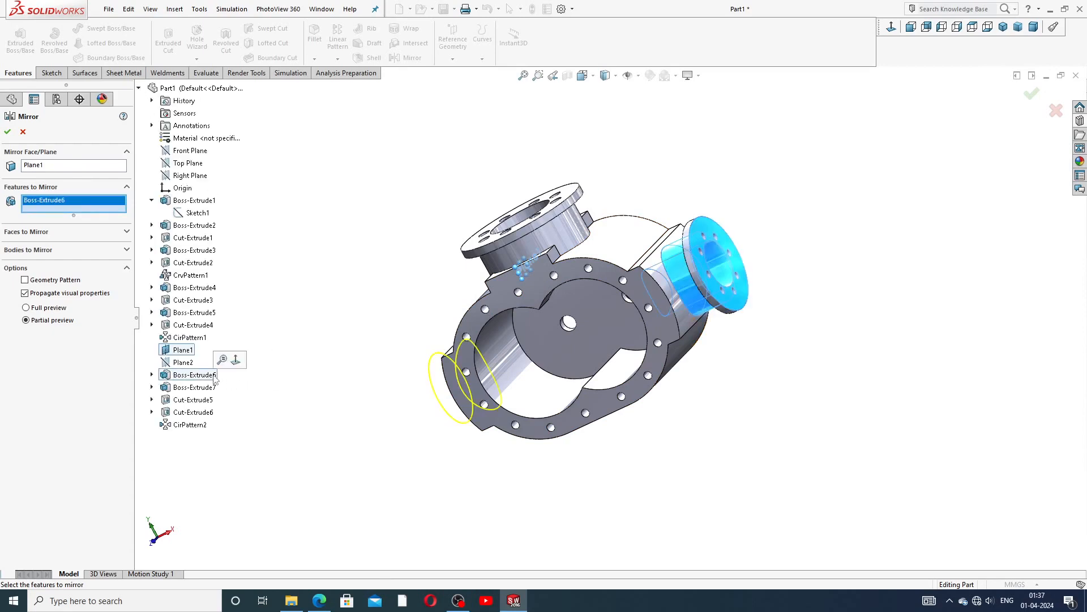
pyautogui.click(206, 388)
pyautogui.click(209, 401)
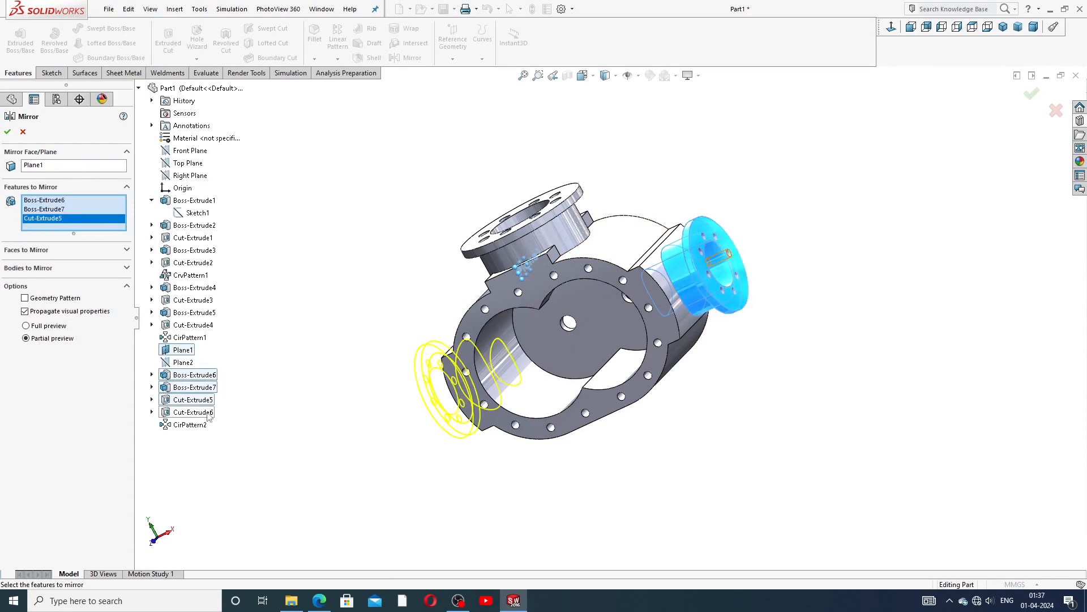
pyautogui.click(210, 414)
pyautogui.click(208, 426)
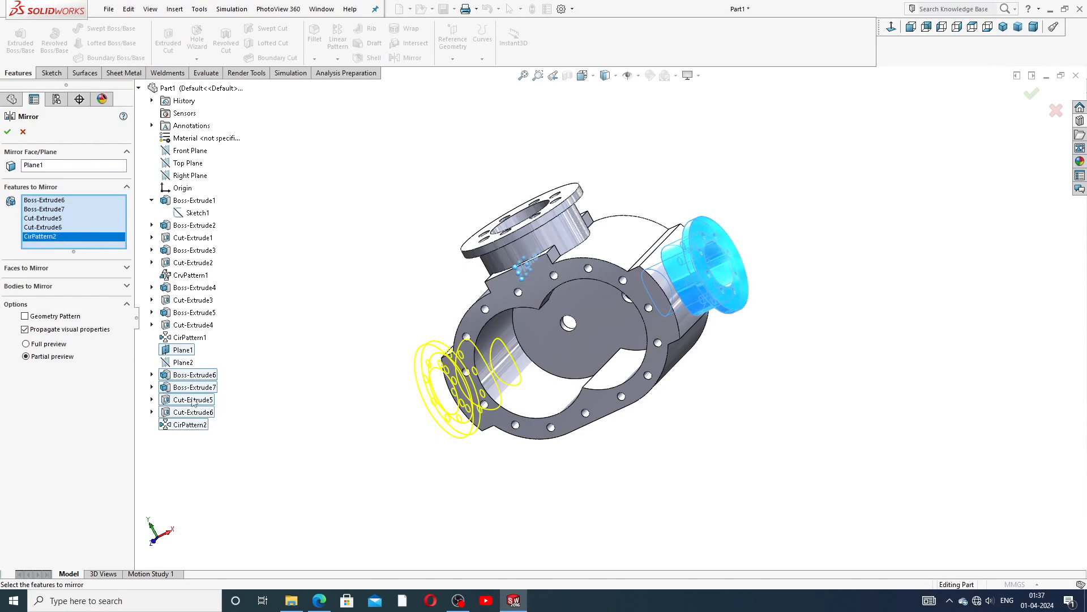
pyautogui.click(10, 131)
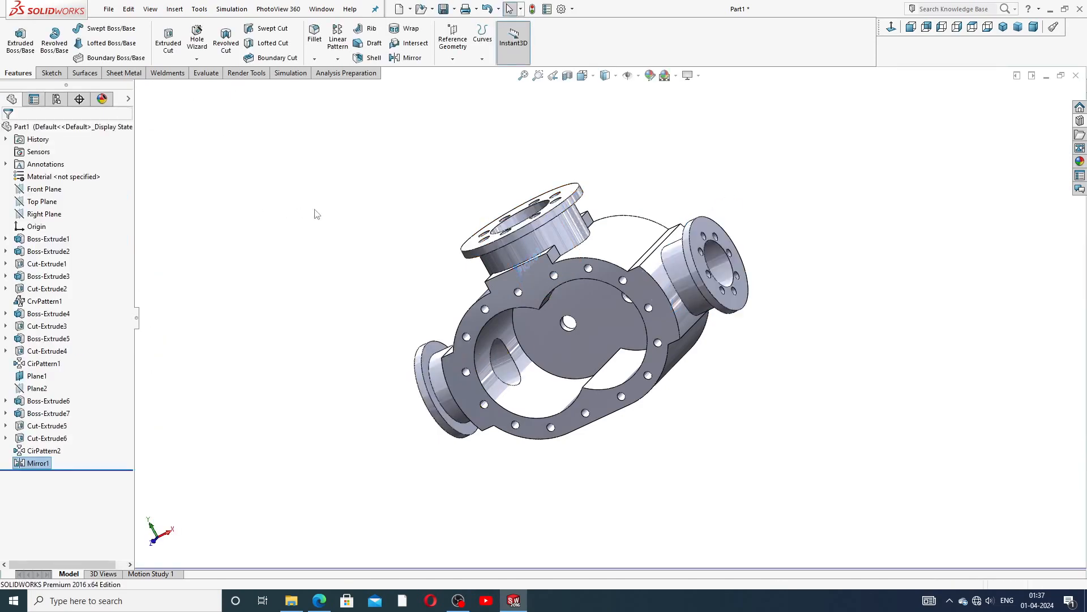
# Step: Examine the mirrored side port and its bolt holes on the housing from several directions
pyautogui.click(340, 226)
pyautogui.moveTo(364, 238); pyautogui.dragTo(443, 177, button='middle')
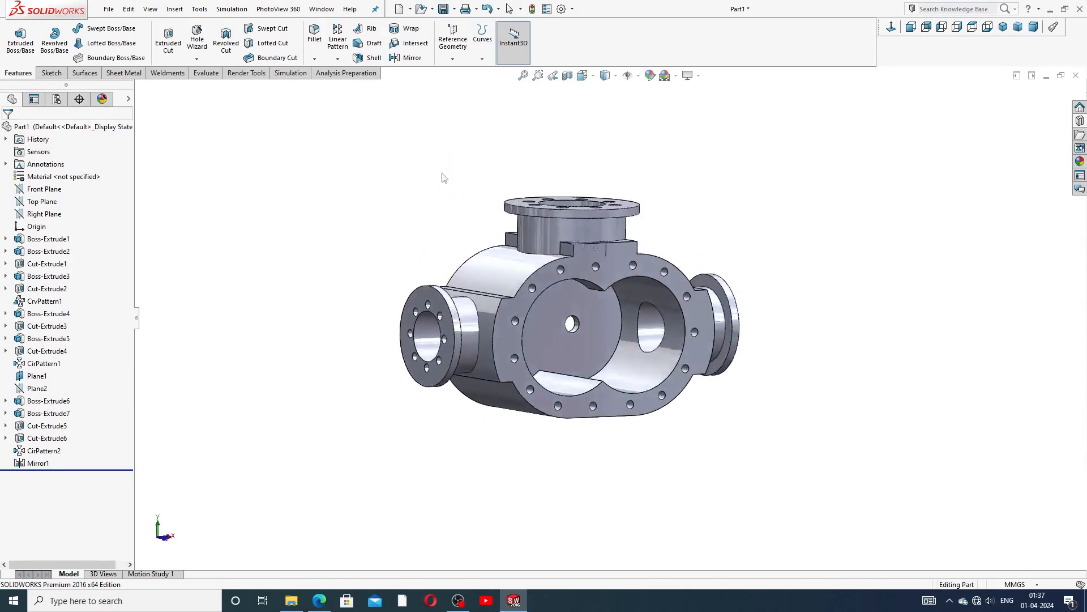
pyautogui.scroll(-3, 482, 339)
pyautogui.moveTo(670, 267)
pyautogui.mouseDown(button='middle')
pyautogui.moveTo(648, 236)
pyautogui.moveTo(645, 273)
pyautogui.moveTo(669, 280)
pyautogui.mouseUp(button='middle')
pyautogui.scroll(3, 670, 281)
pyautogui.moveTo(763, 241); pyautogui.dragTo(731, 258, button='middle')
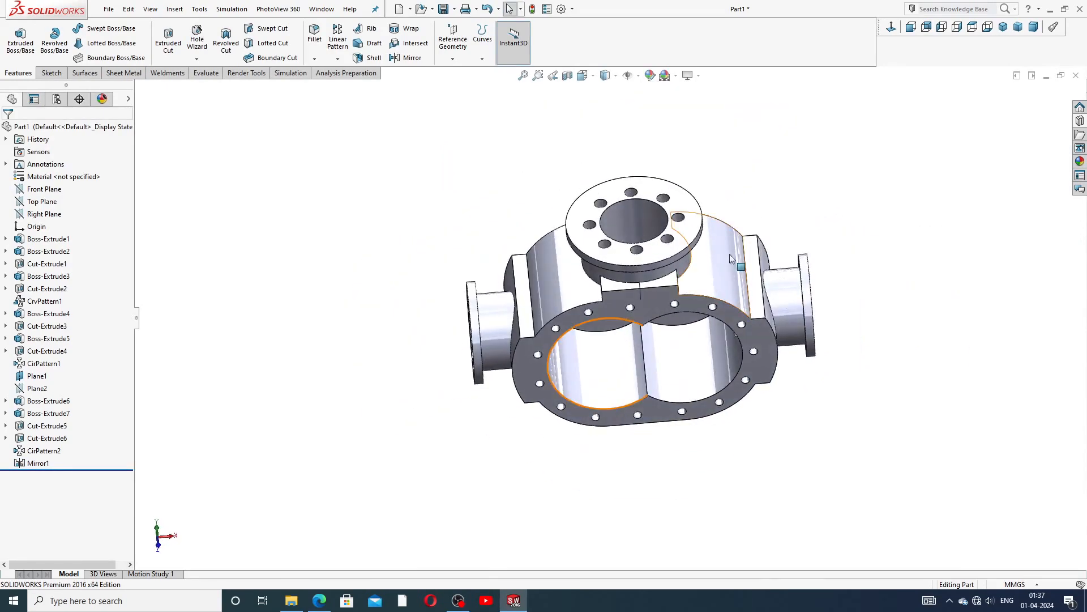
pyautogui.click(676, 75)
pyautogui.moveTo(860, 183); pyautogui.dragTo(693, 266, button='middle')
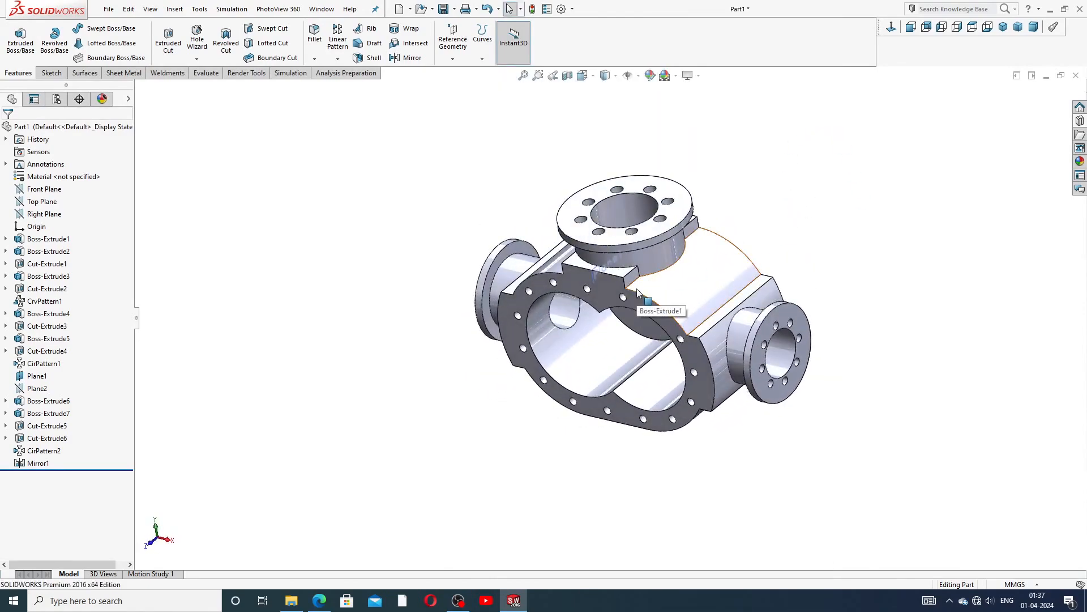
# Step: Hide the reference plane Plane1 below the upper port flange
pyautogui.scroll(-6, 637, 288)
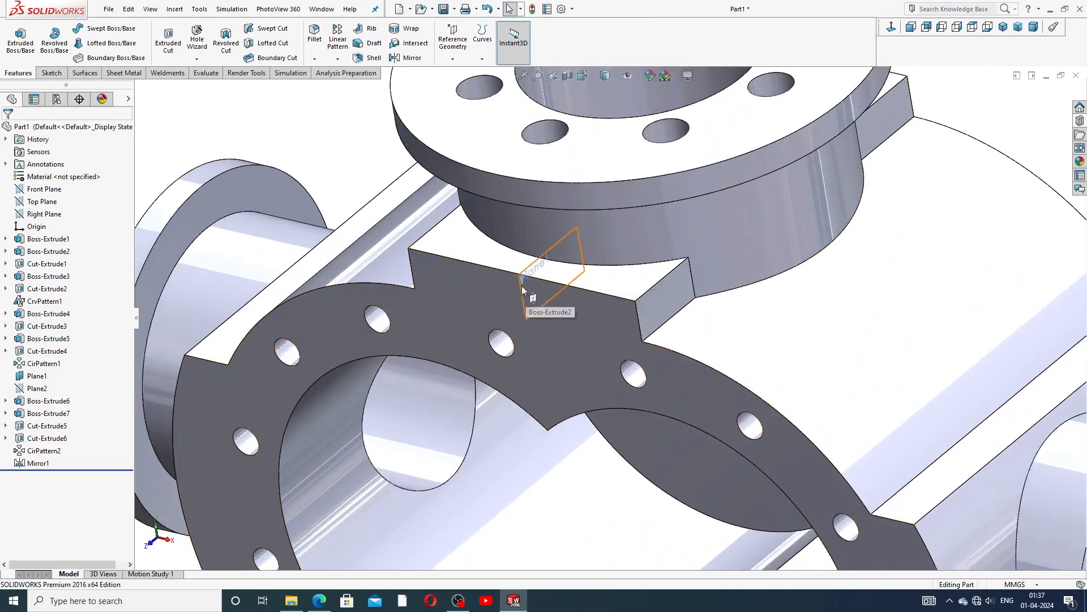
pyautogui.click(522, 286)
pyautogui.click(579, 252)
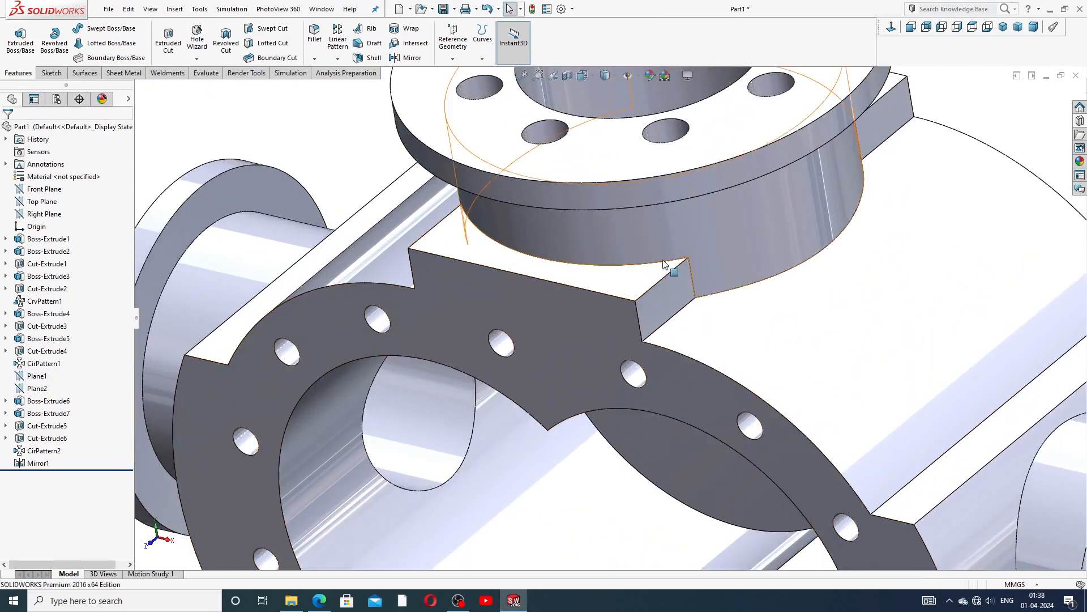
pyautogui.scroll(6, 700, 260)
pyautogui.moveTo(700, 259); pyautogui.dragTo(729, 309, button='middle')
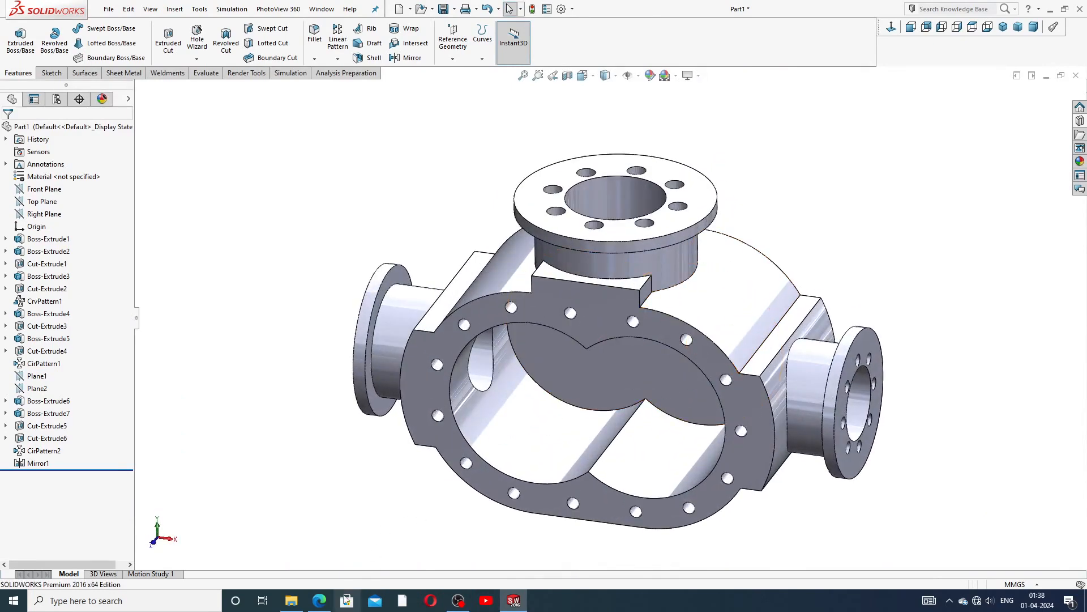
# Step: Check the housing's views in the PDF drawing and return to SOLIDWORKS
pyautogui.click(319, 600)
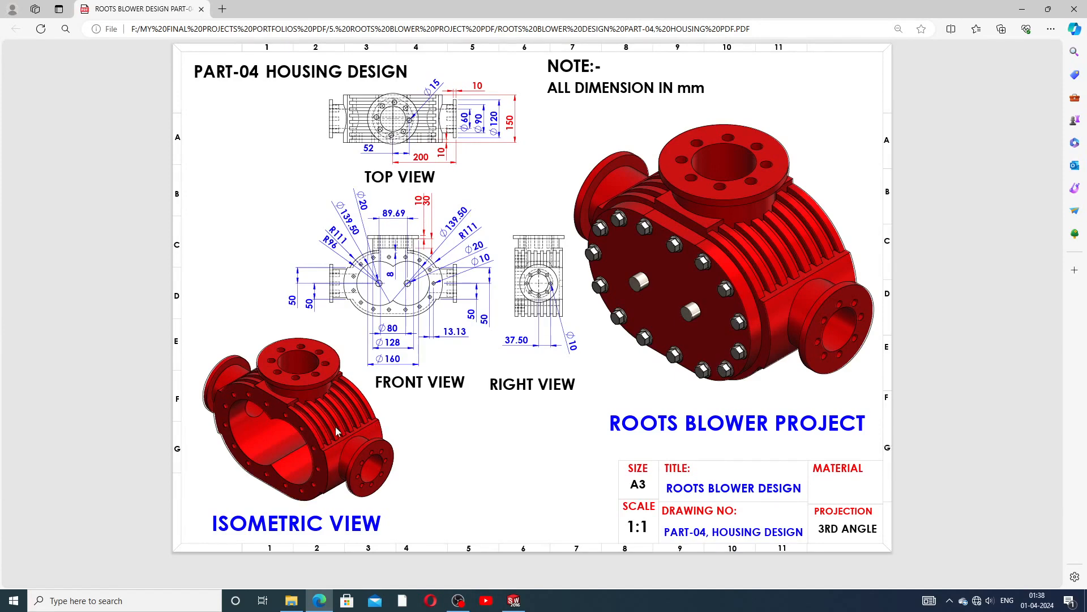
pyautogui.click(514, 600)
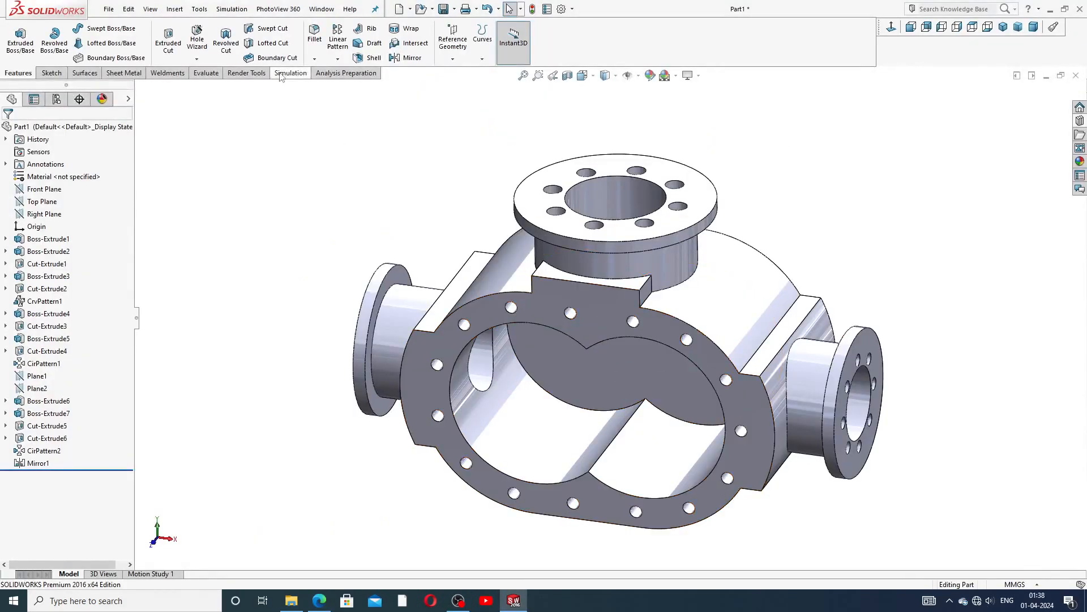
pyautogui.click(57, 73)
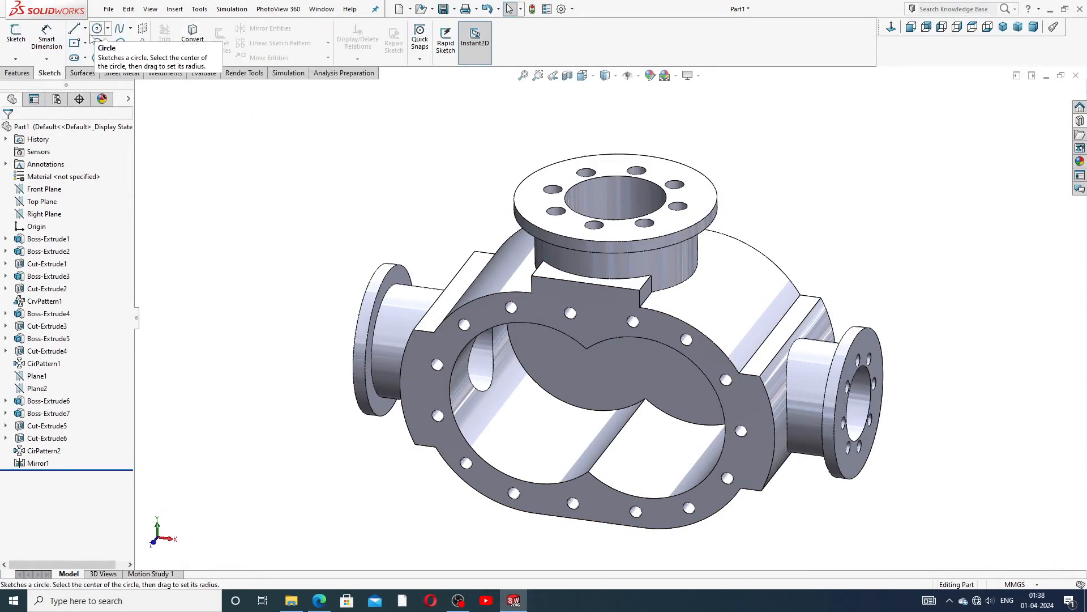
pyautogui.click(85, 57)
pyautogui.click(97, 70)
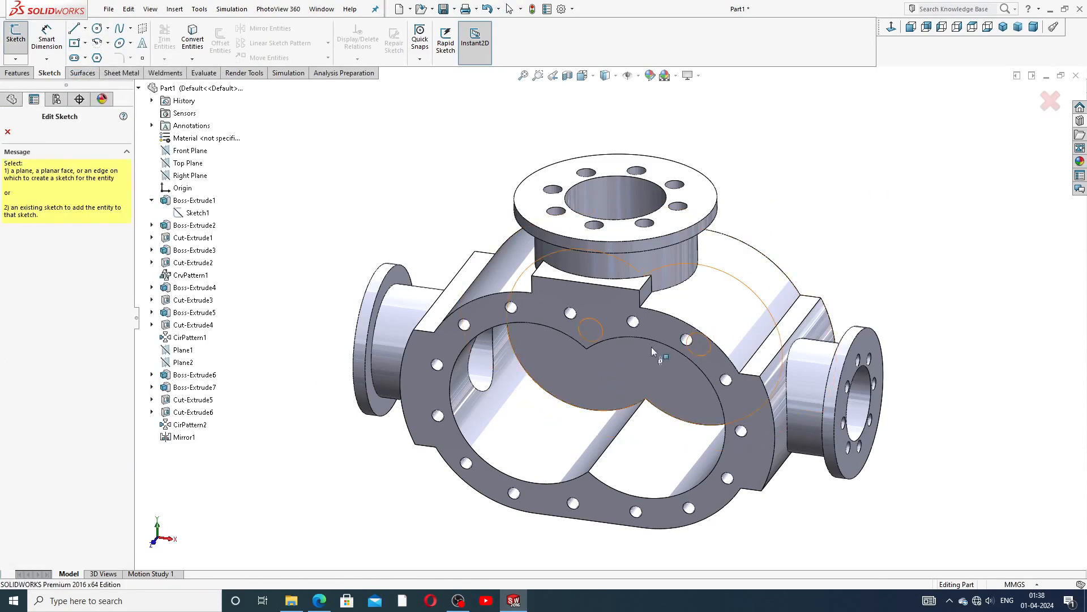
pyautogui.click(7, 133)
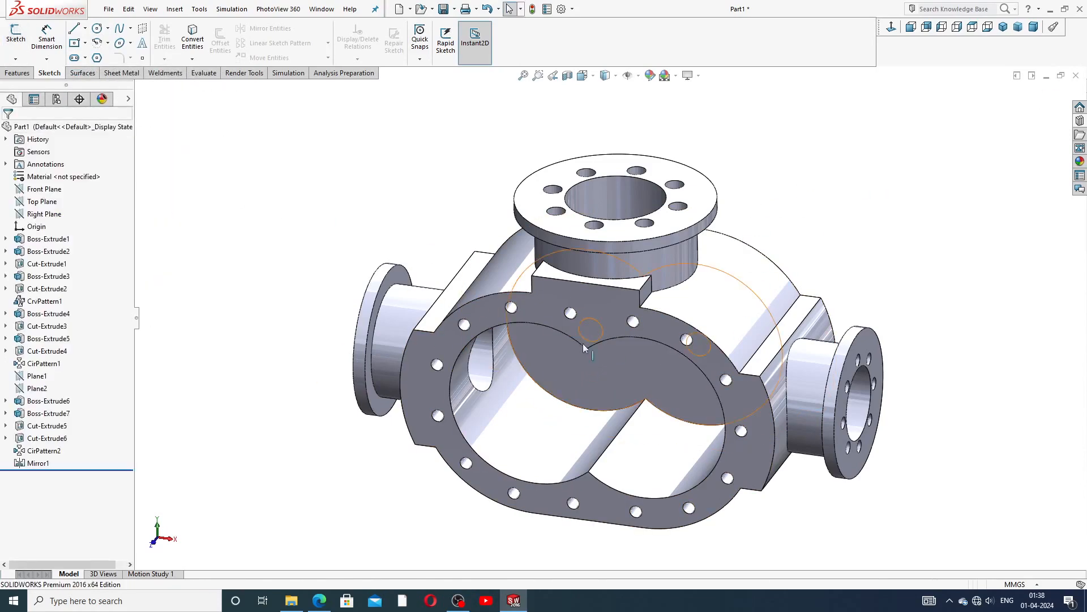
# Step: Start a new sketch on the housing's front flange face
pyautogui.click(599, 311)
pyautogui.click(658, 263)
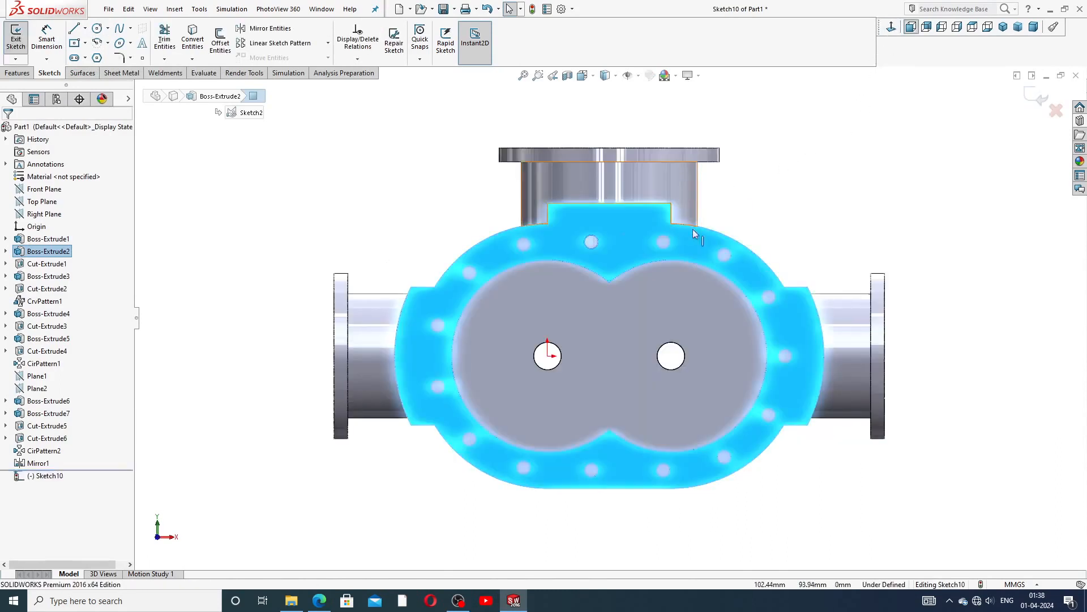
pyautogui.click(709, 232)
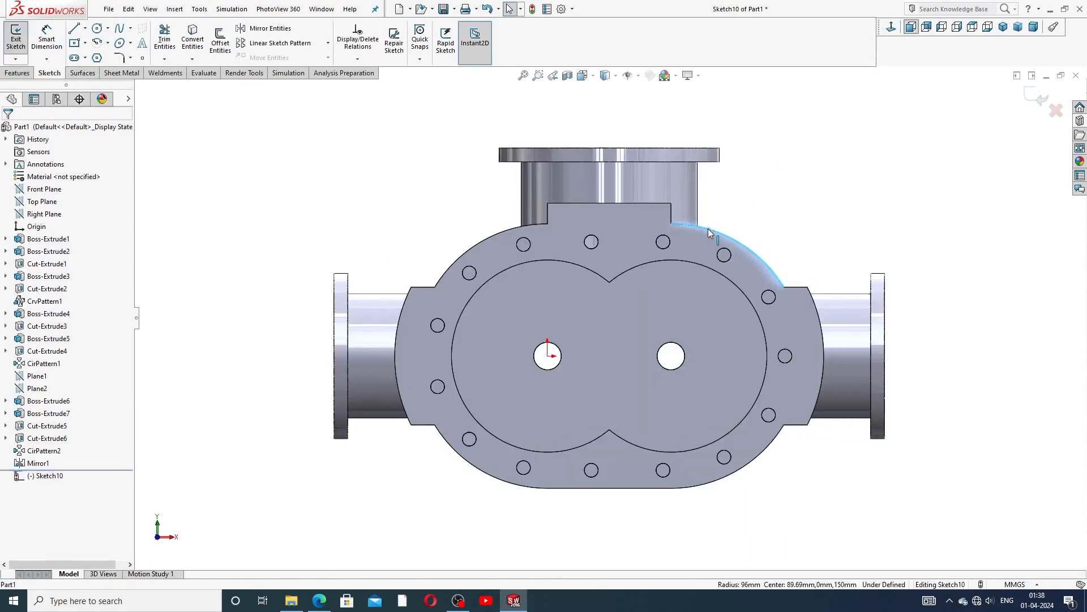
pyautogui.rightClick(710, 233)
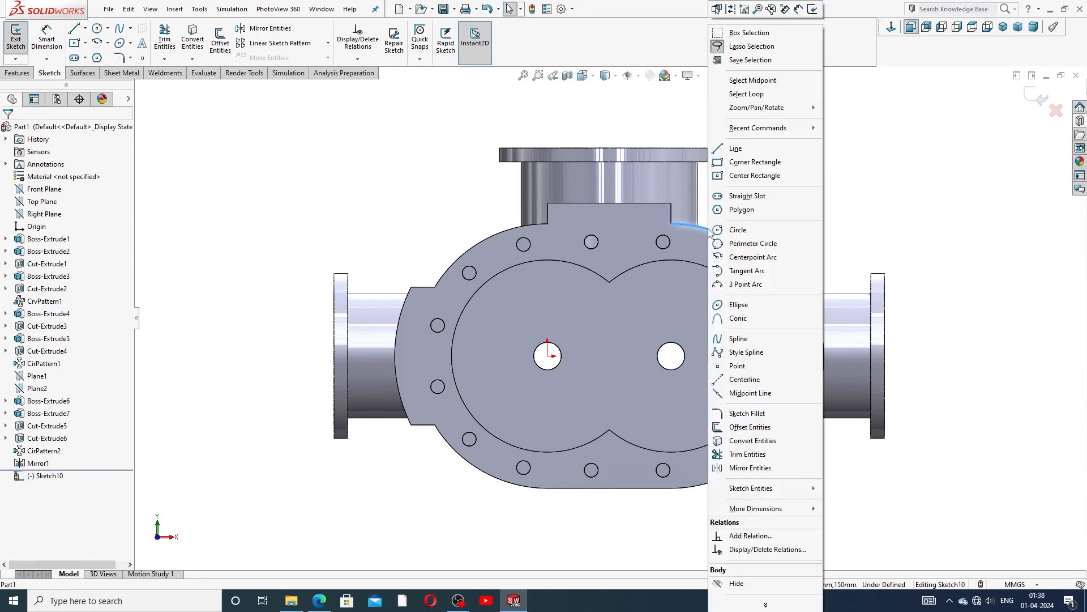
pyautogui.click(753, 97)
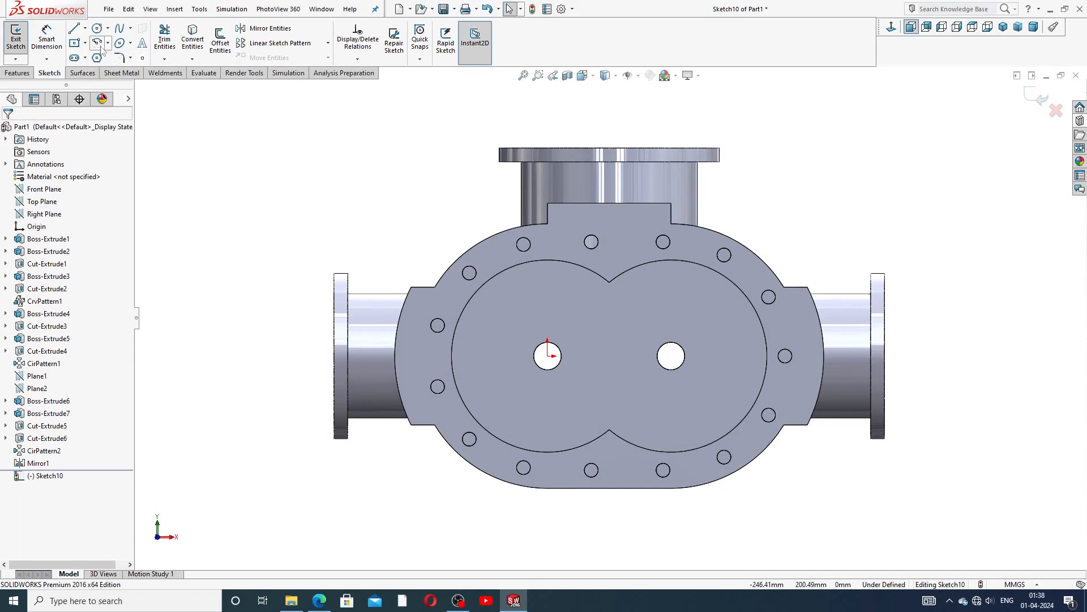
# Step: Sketch a straight slot about 220 mm wide with its end centers on the centers of the two shaft holes
pyautogui.click(86, 59)
pyautogui.click(100, 71)
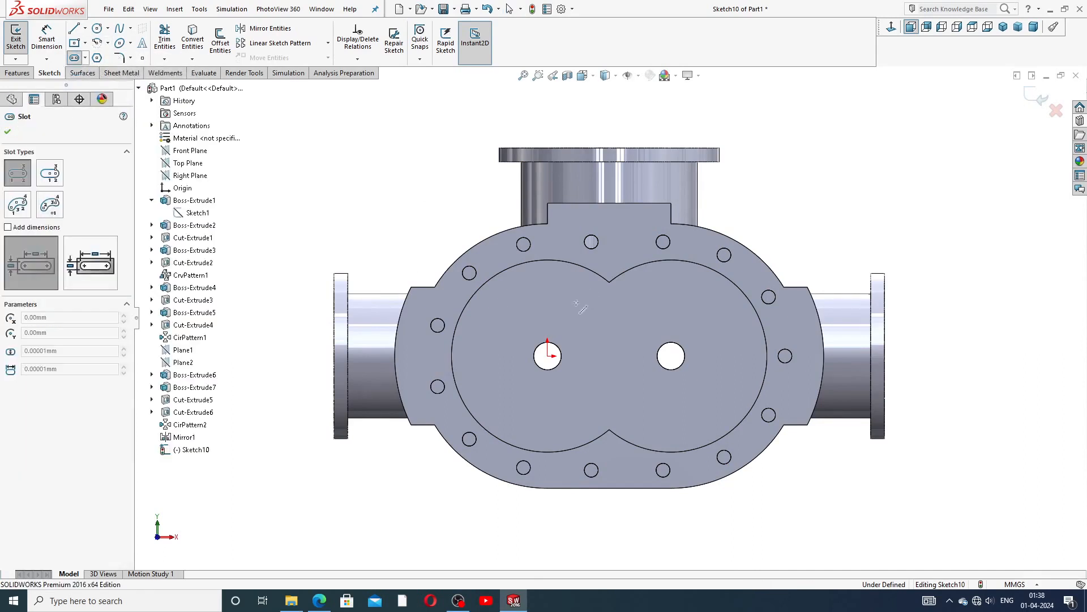
pyautogui.click(547, 355)
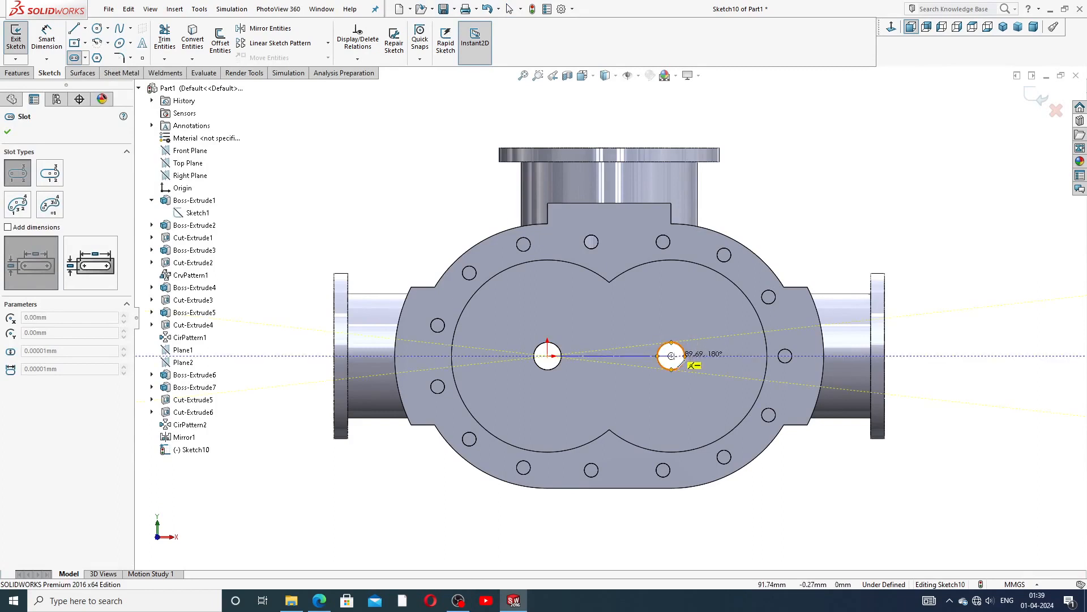
pyautogui.click(671, 355)
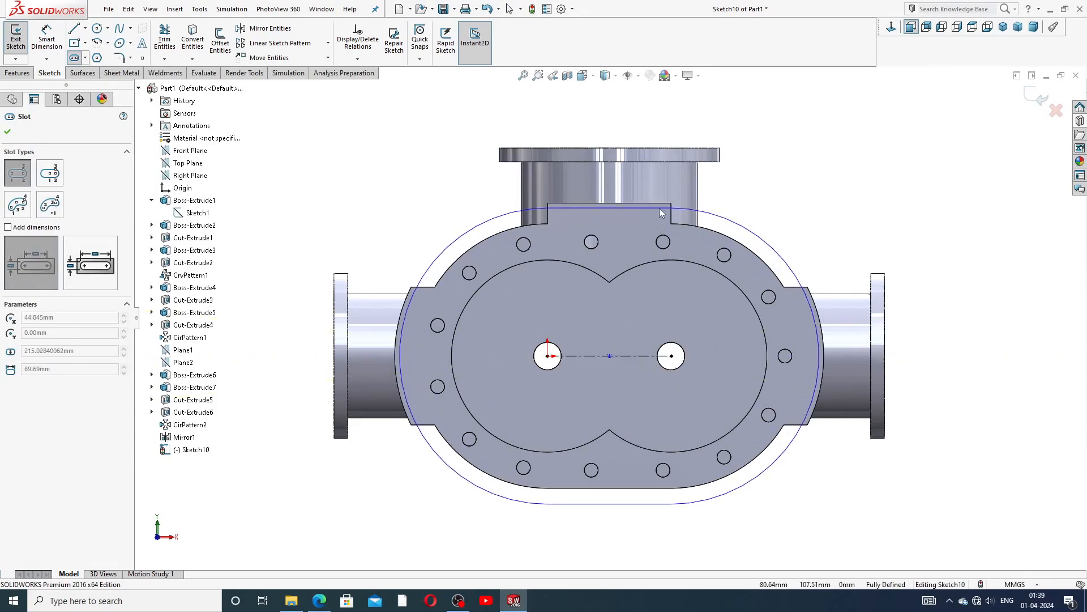
pyautogui.click(685, 205)
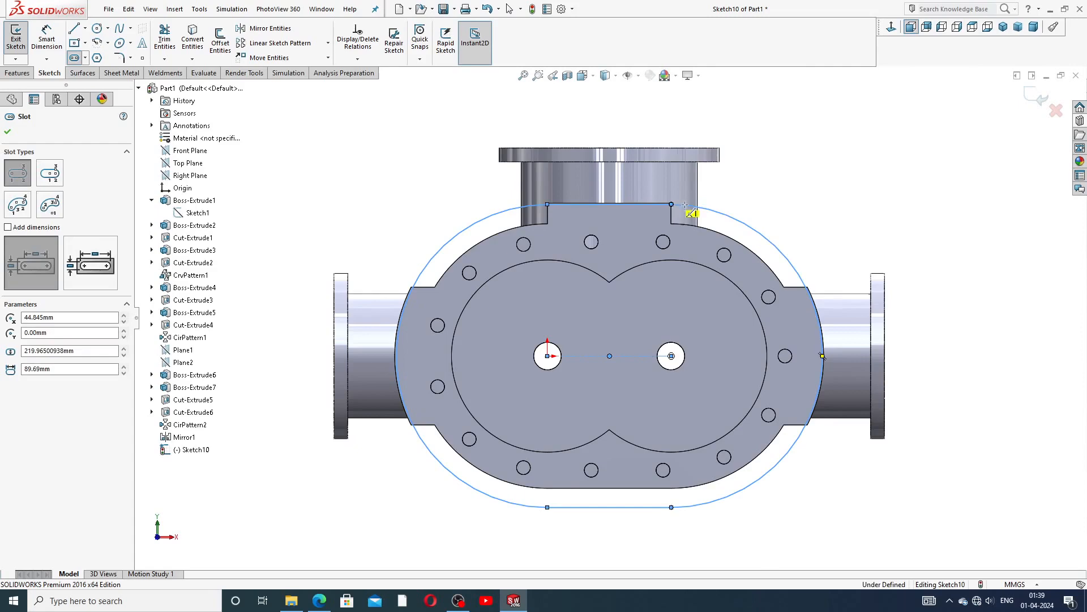
pyautogui.rightClick(775, 198)
pyautogui.click(792, 209)
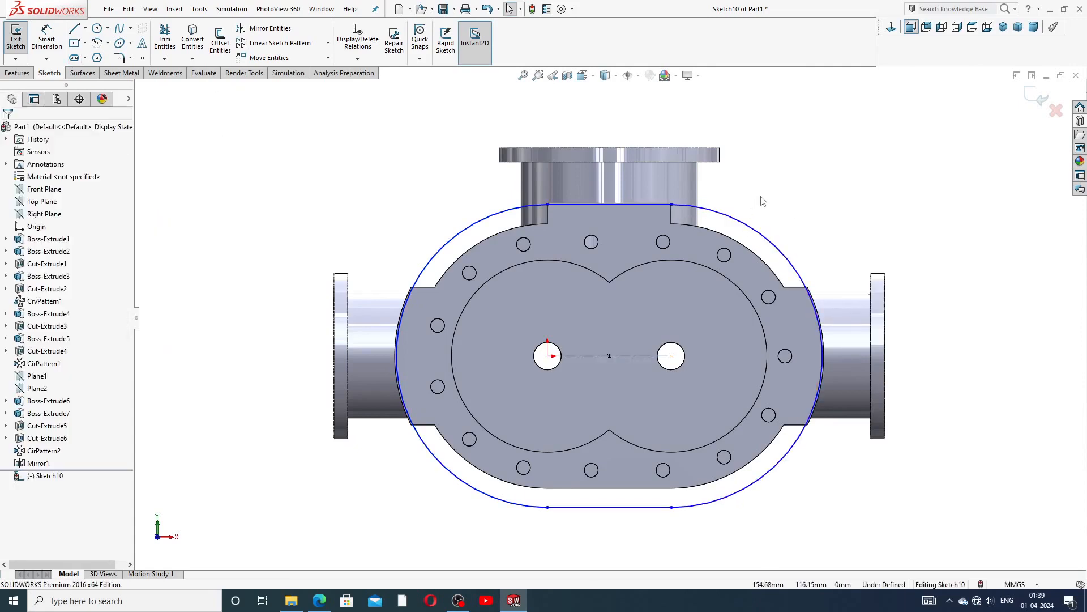
# Step: Make the slot's end arc coradial with the rounded outer edge of the housing's front face
pyautogui.moveTo(748, 227); pyautogui.dragTo(745, 240, button='middle')
pyautogui.click(745, 242)
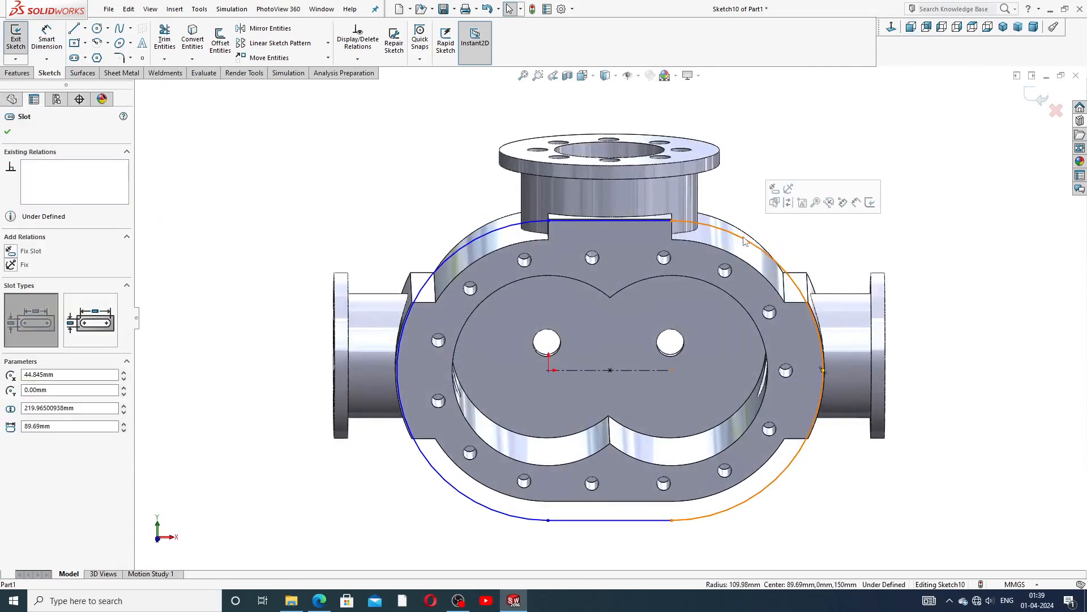
pyautogui.keyDown('ctrl'); pyautogui.click(729, 255); pyautogui.keyUp('ctrl')
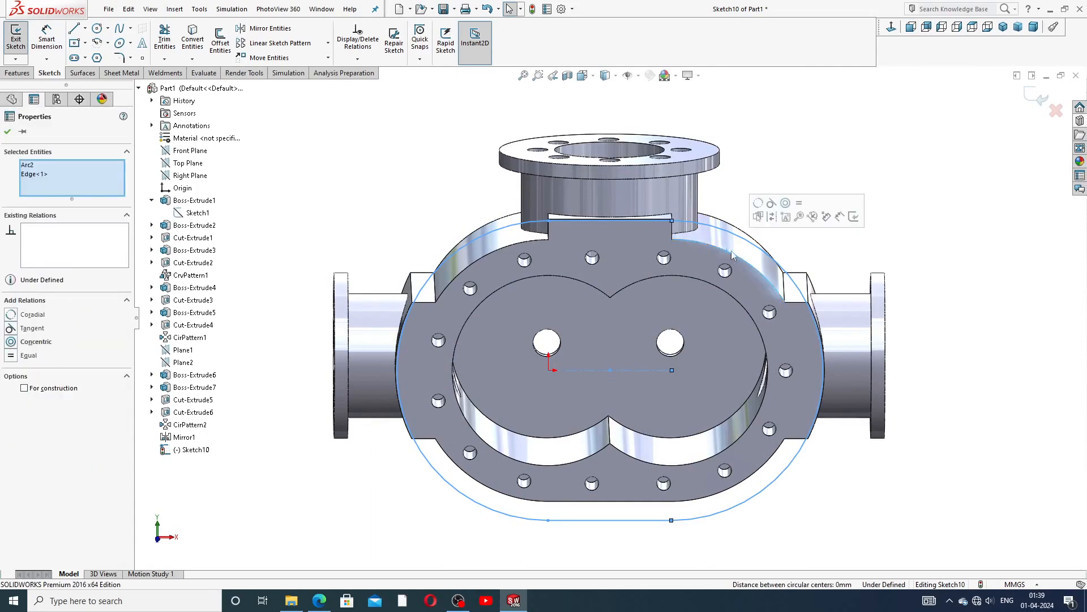
pyautogui.click(758, 203)
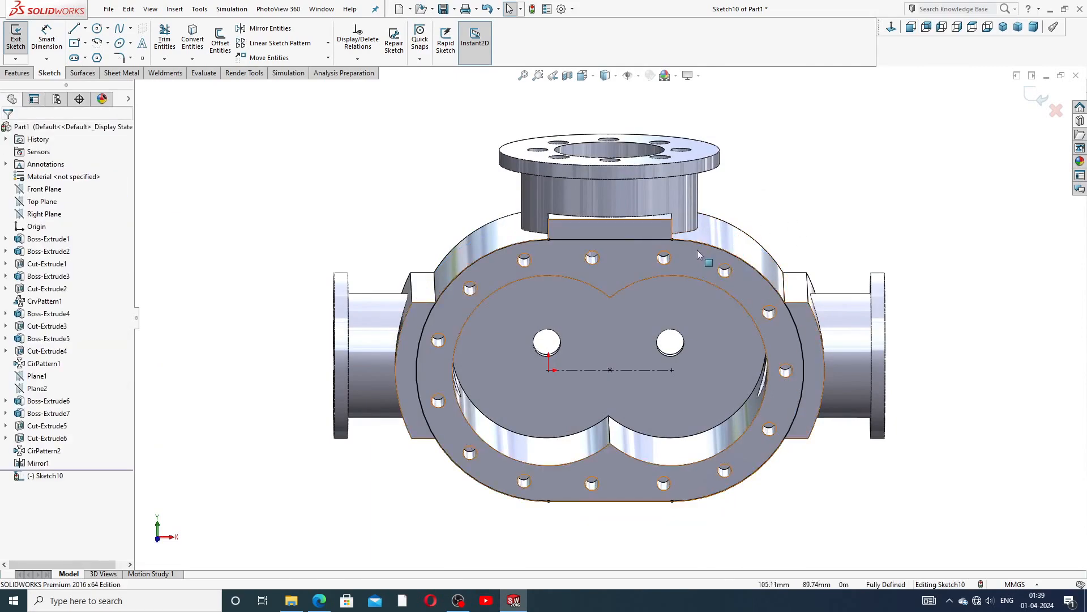
# Step: Offset the slot outline outward by 8 mm and move the offset dimension beside the top pad
pyautogui.scroll(-2, 668, 307)
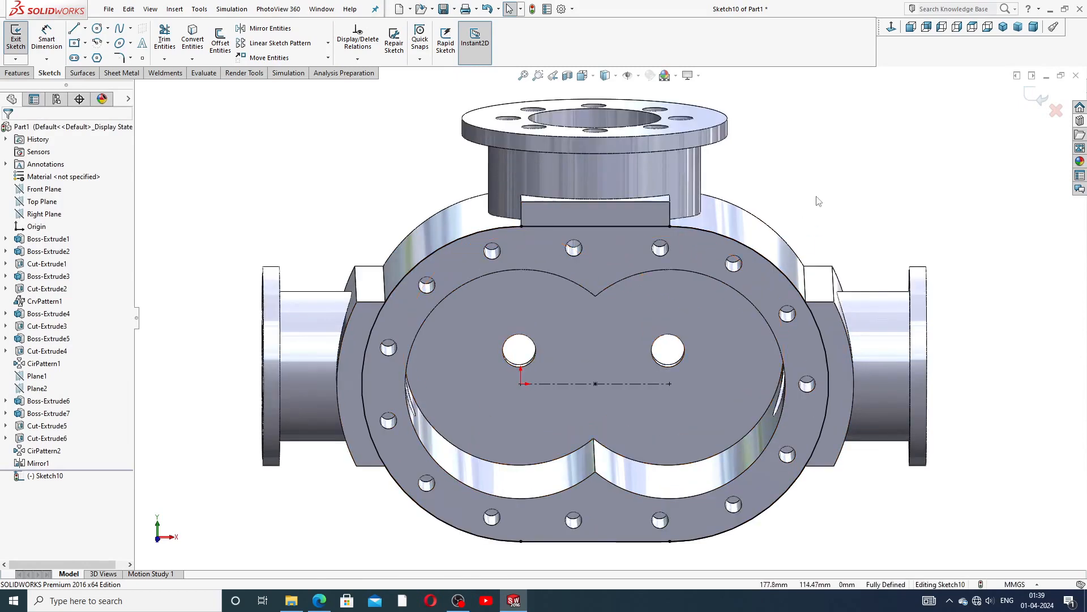
pyautogui.click(220, 51)
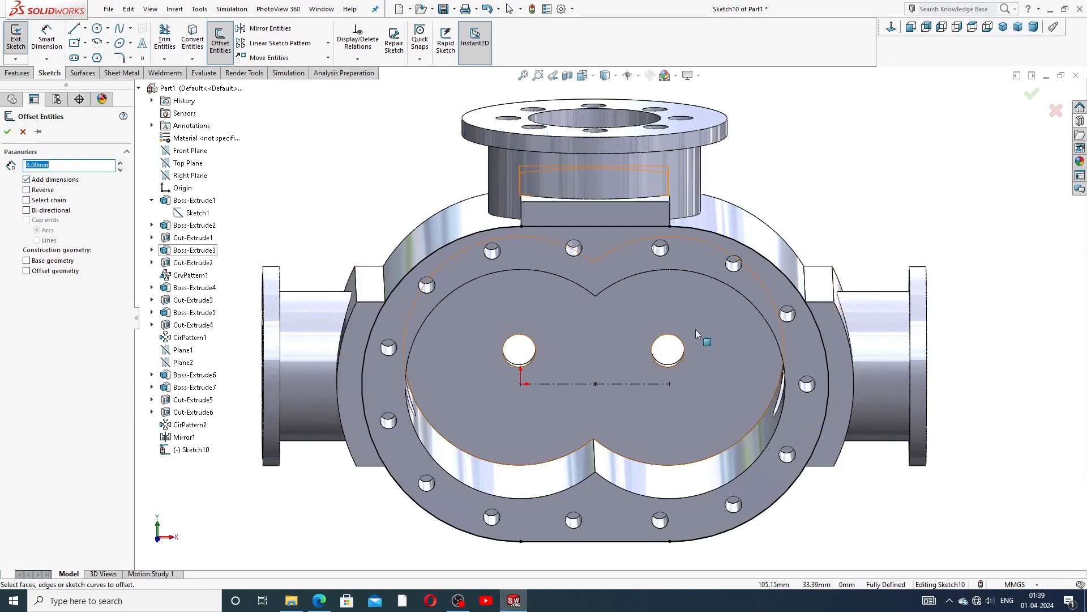
pyautogui.click(721, 236)
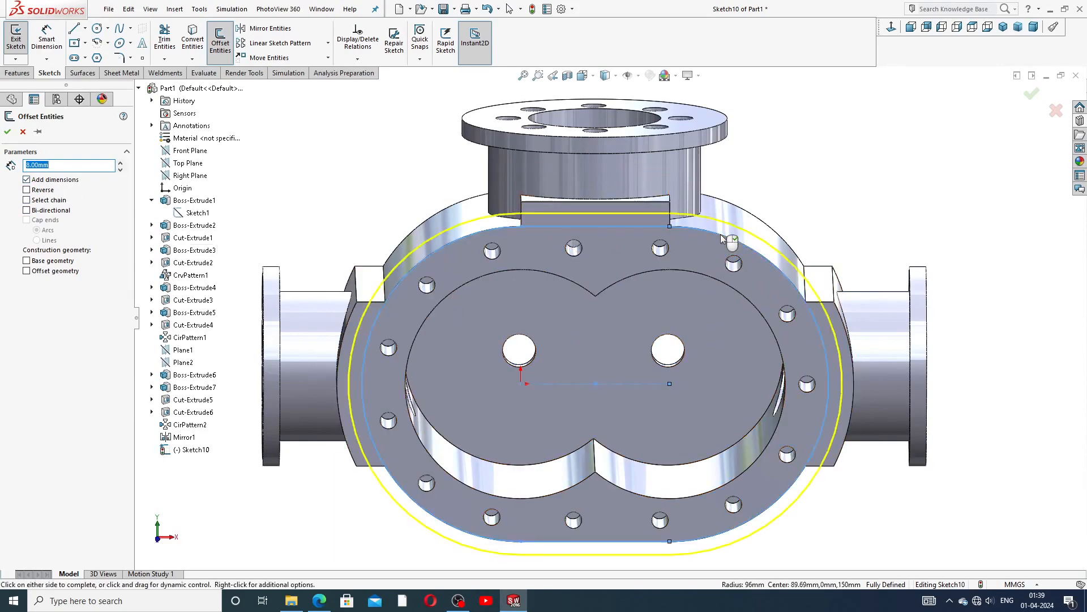
pyautogui.moveTo(752, 275); pyautogui.dragTo(753, 248, button='middle')
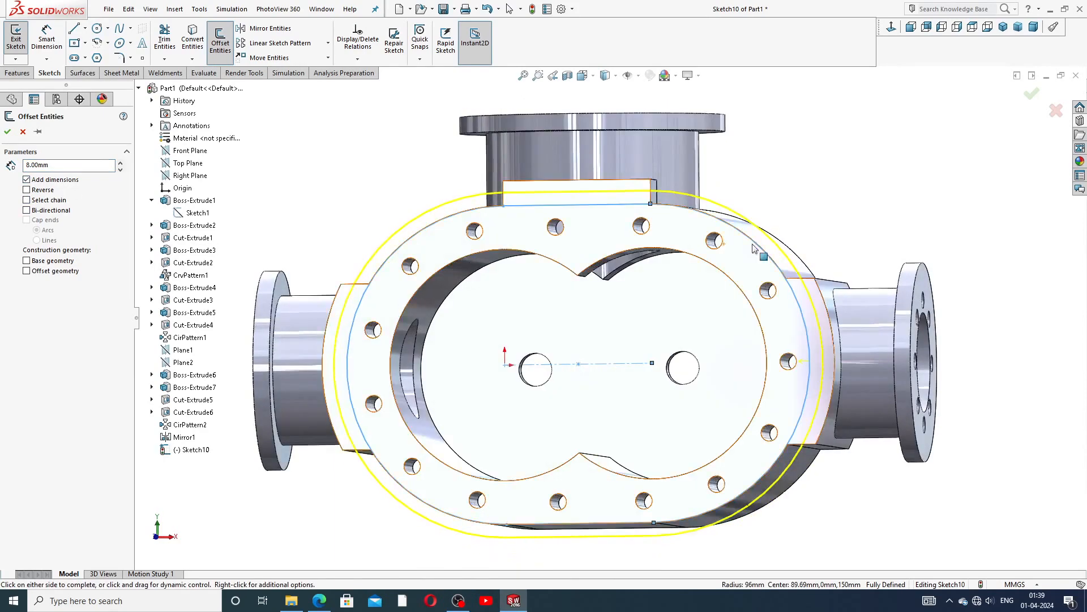
pyautogui.click(895, 29)
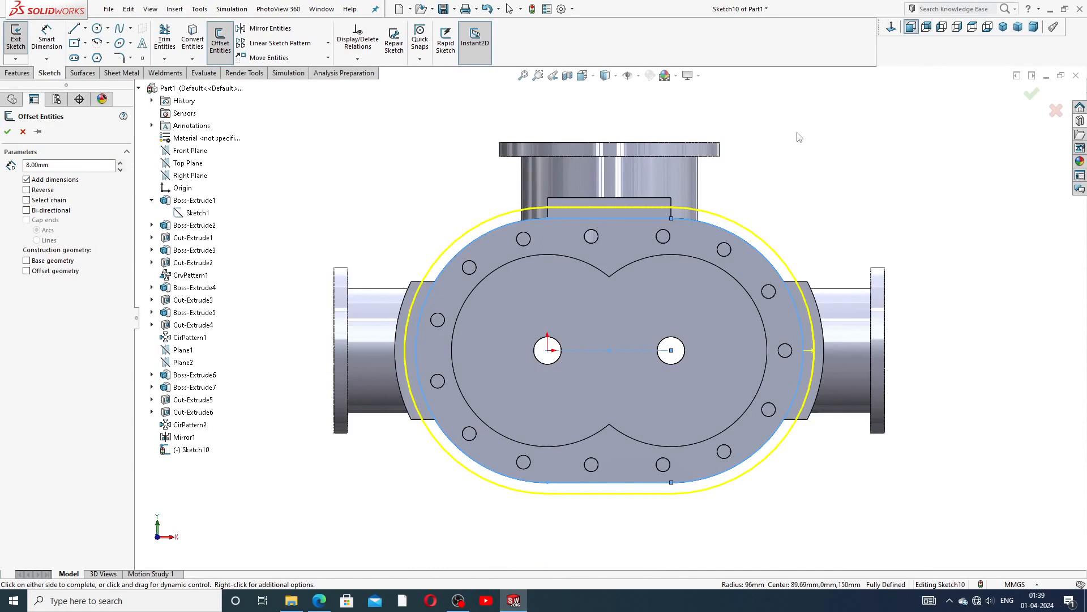
pyautogui.click(626, 195)
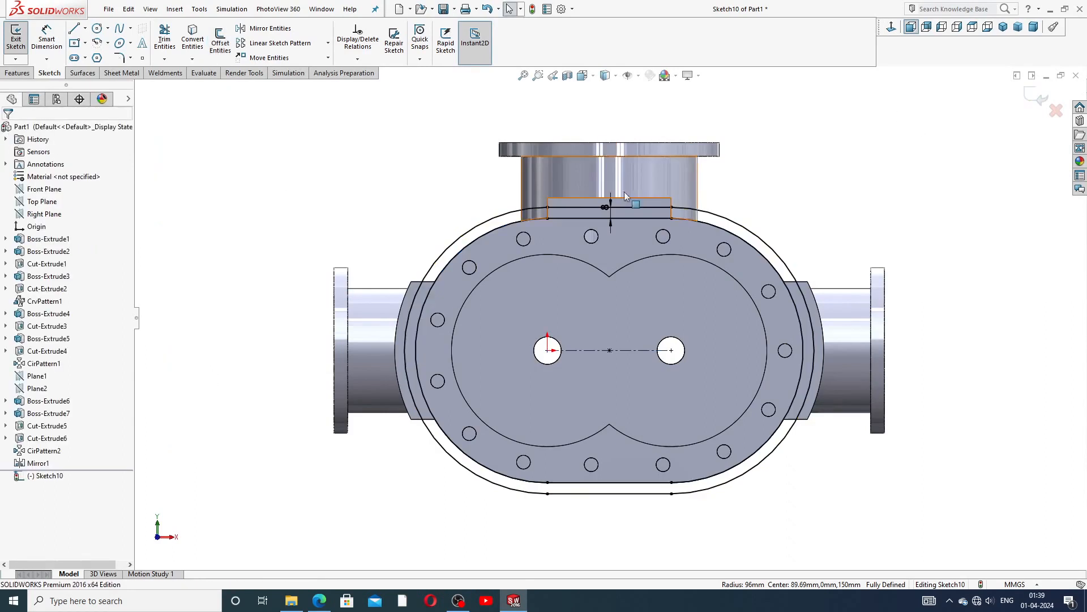
pyautogui.click(505, 197)
pyautogui.click(766, 203)
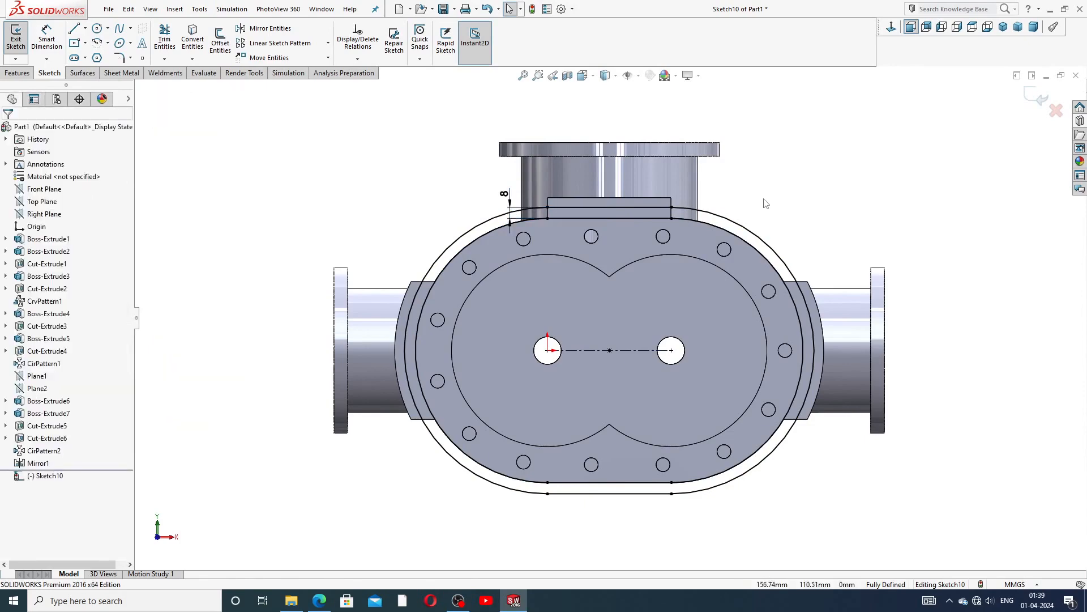
# Step: Convert the two side edges of the top pad and the four horizontal edges of the side pads into sketch lines
pyautogui.scroll(-1, 707, 238)
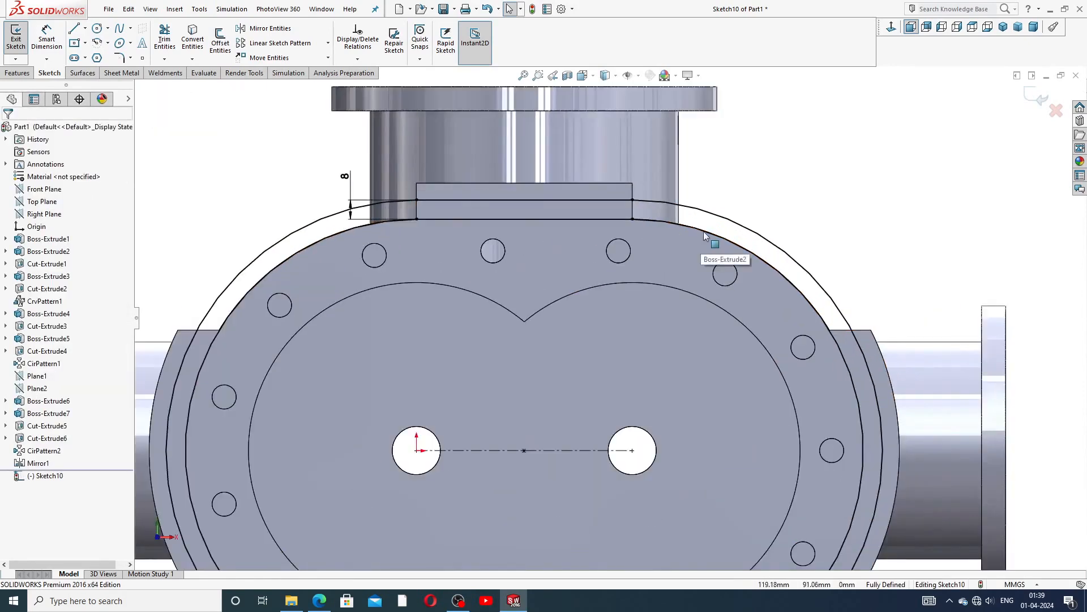
pyautogui.scroll(-1, 711, 352)
pyautogui.scroll(-1, 706, 348)
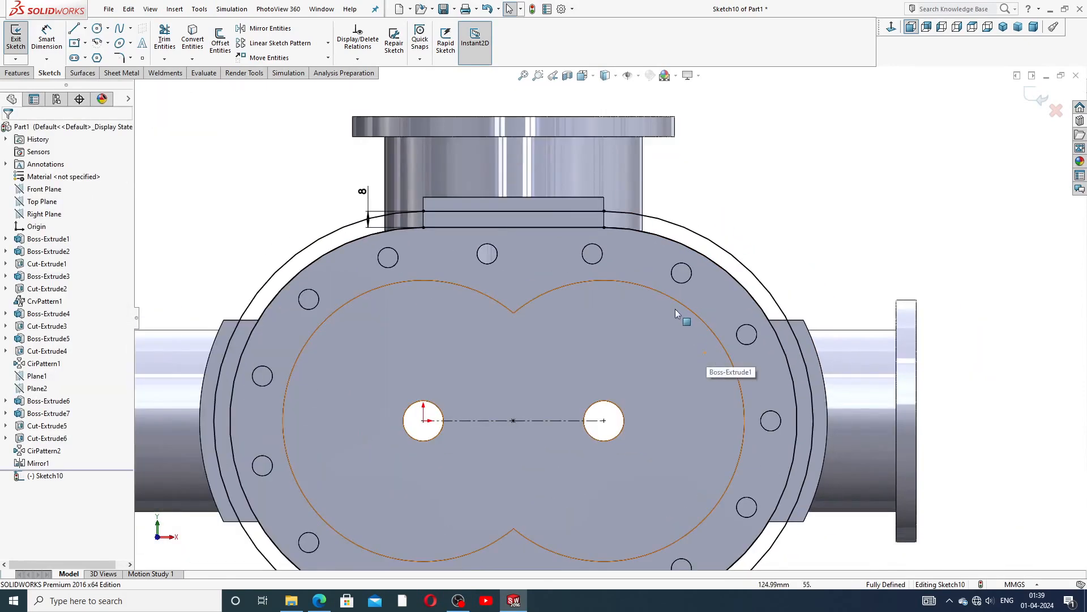
pyautogui.click(604, 206)
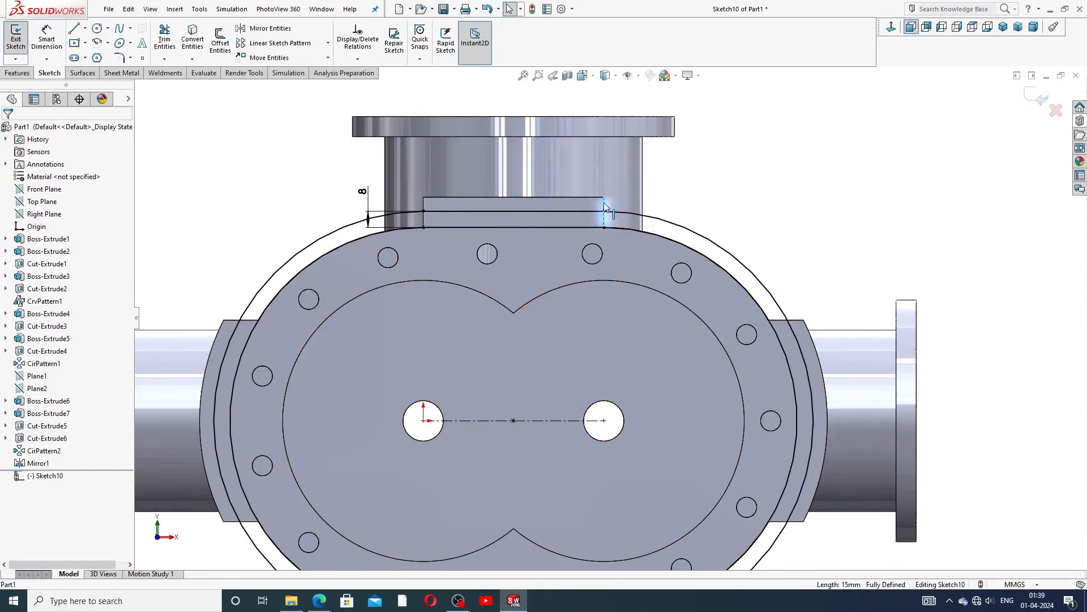
pyautogui.keyDown('ctrl'); pyautogui.click(423, 202); pyautogui.keyUp('ctrl')
pyautogui.keyDown('ctrl'); pyautogui.click(800, 320); pyautogui.keyUp('ctrl')
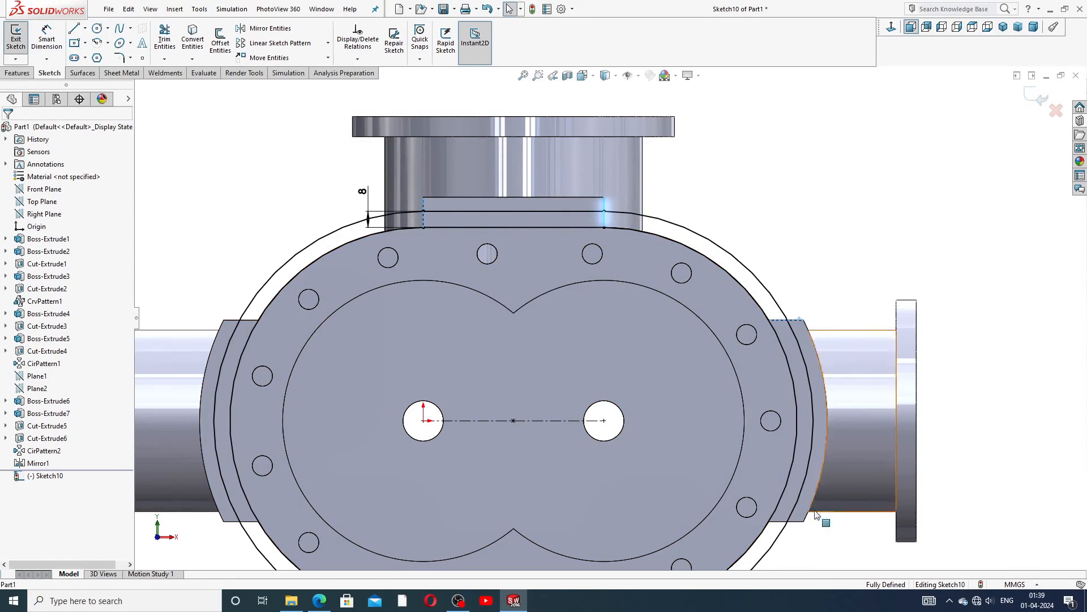
pyautogui.keyDown('ctrl'); pyautogui.click(795, 523); pyautogui.keyUp('ctrl')
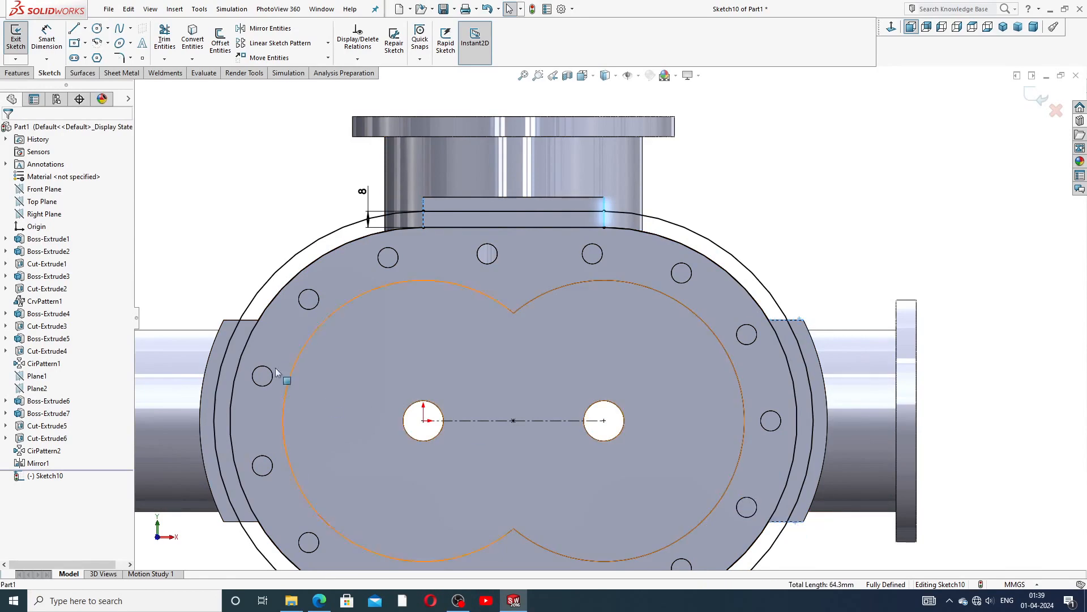
pyautogui.keyDown('ctrl'); pyautogui.click(251, 319); pyautogui.keyUp('ctrl')
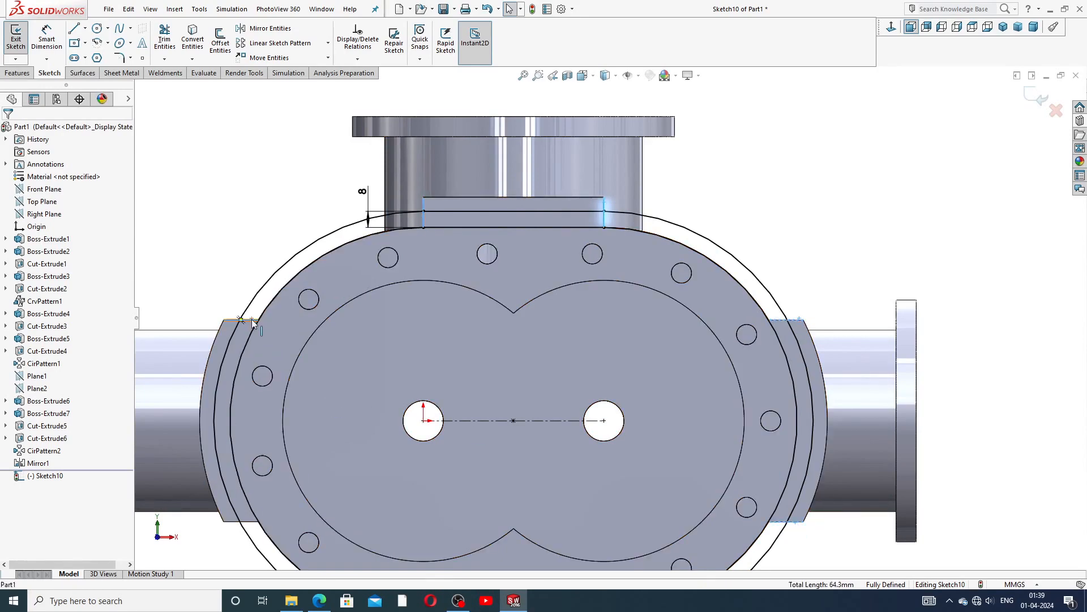
pyautogui.keyDown('ctrl'); pyautogui.click(250, 522); pyautogui.keyUp('ctrl')
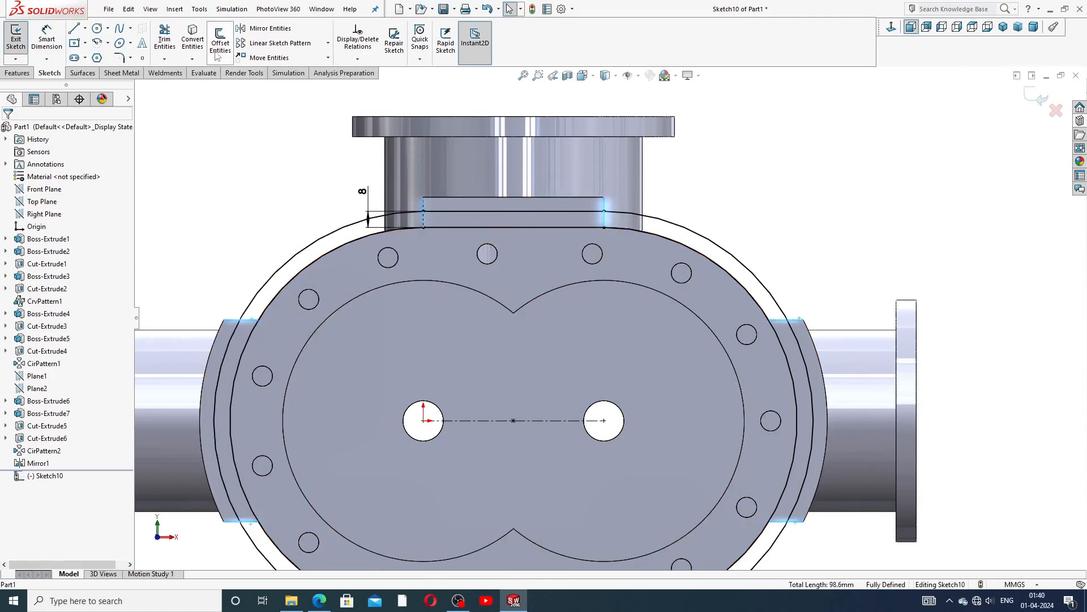
pyautogui.click(196, 45)
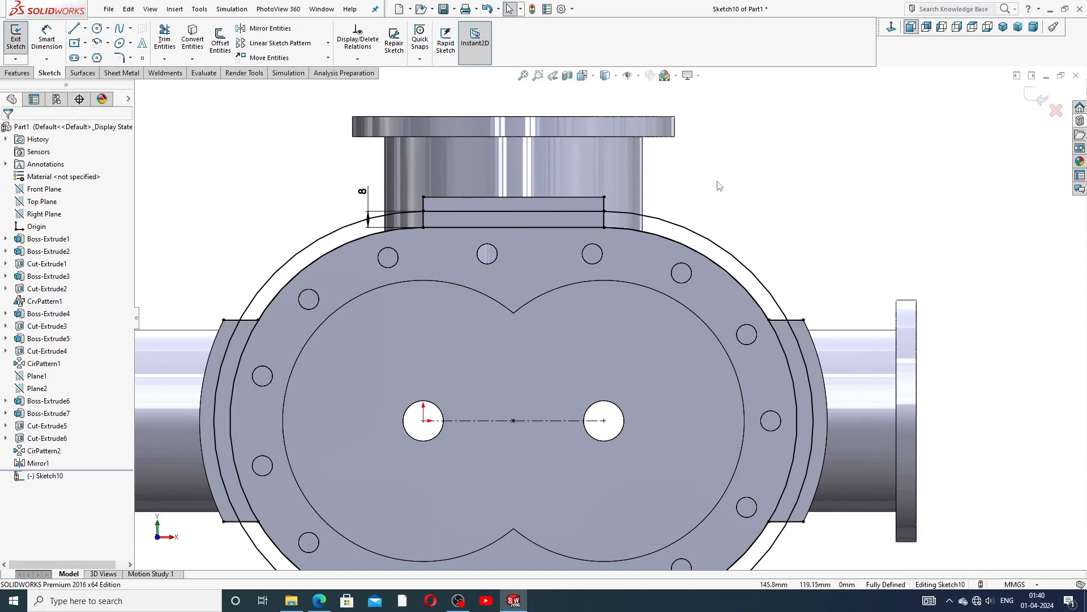
# Step: Start a boss extrude using the two upper arc regions and the lower region between the slot and its offset outline
pyautogui.hotkey('shift', 'z')
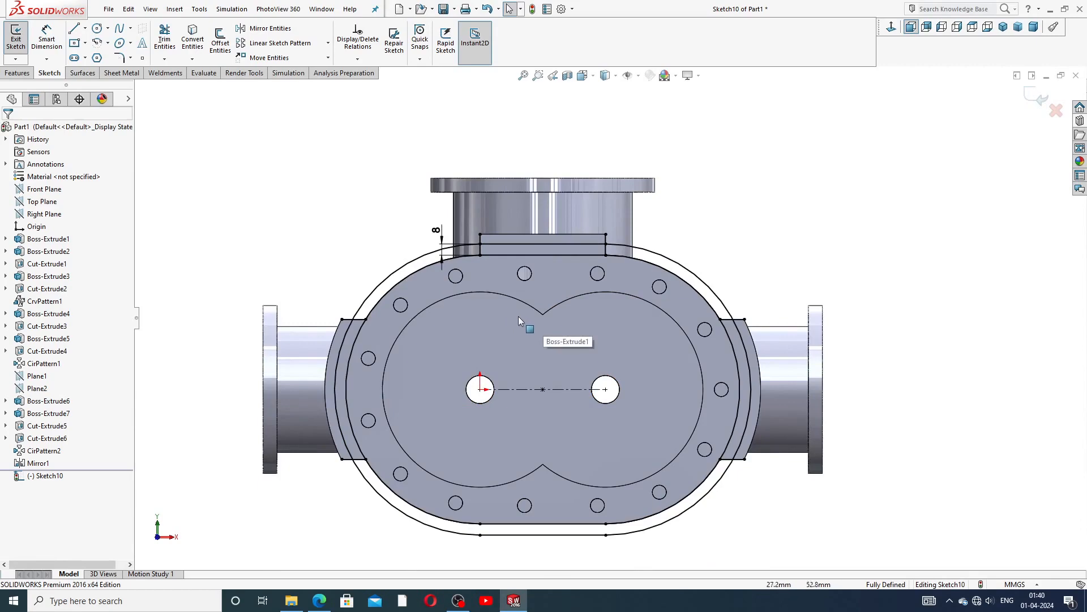
pyautogui.moveTo(525, 329); pyautogui.dragTo(525, 345, button='middle')
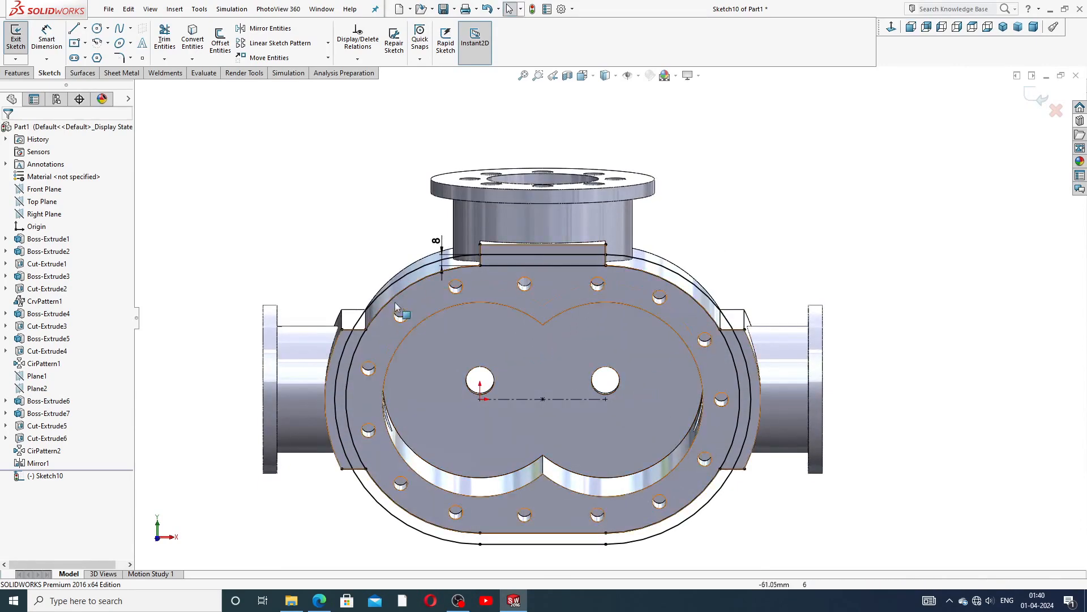
pyautogui.click(17, 72)
pyautogui.click(20, 40)
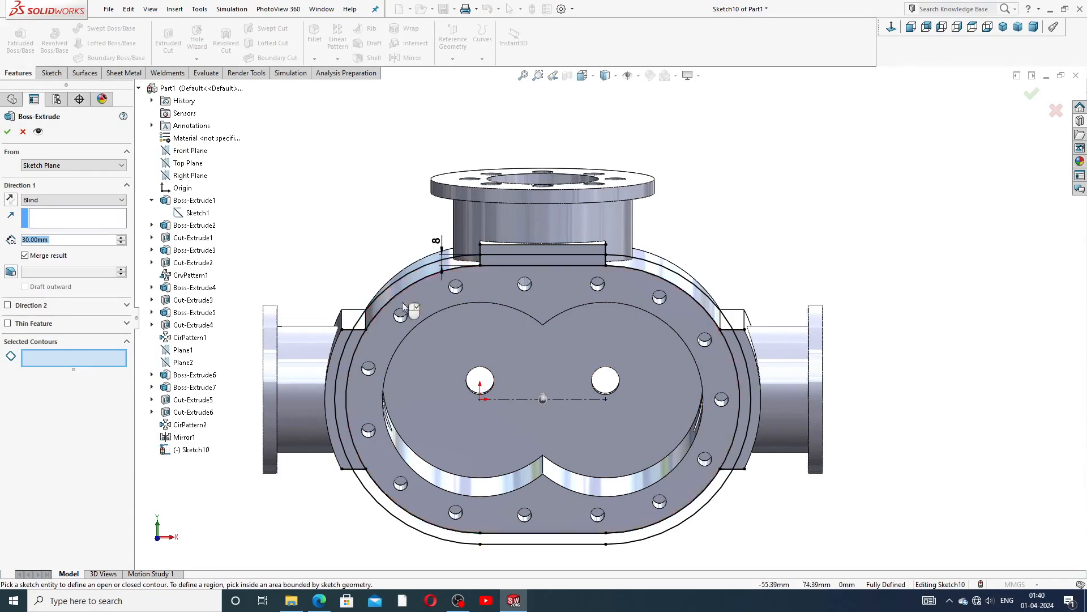
pyautogui.moveTo(600, 293)
pyautogui.mouseDown(button='middle')
pyautogui.moveTo(581, 271)
pyautogui.moveTo(598, 309)
pyautogui.mouseUp(button='middle')
pyautogui.click(647, 282)
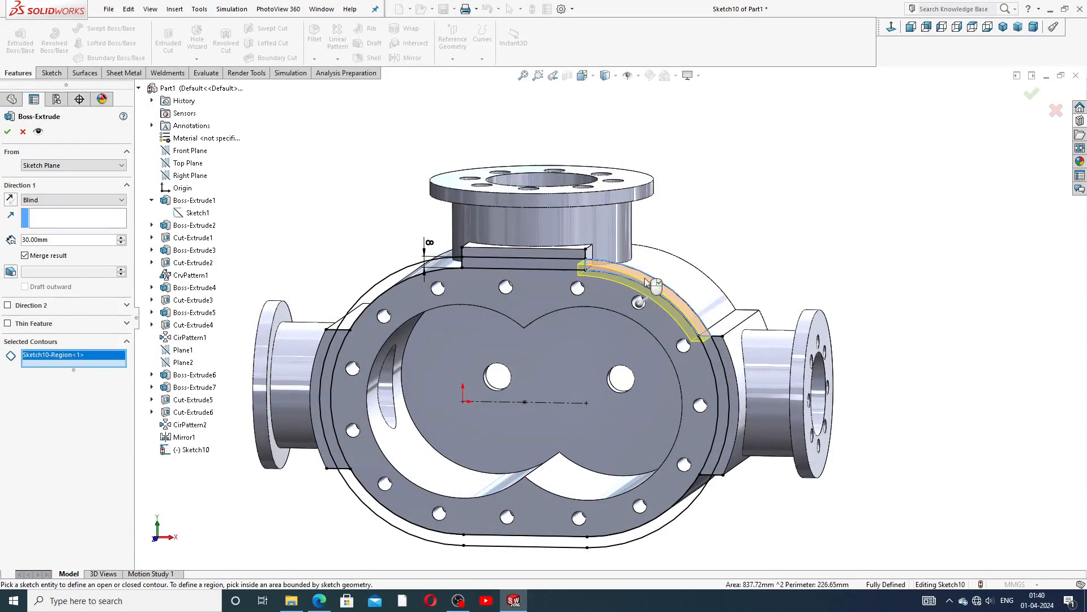
pyautogui.click(400, 284)
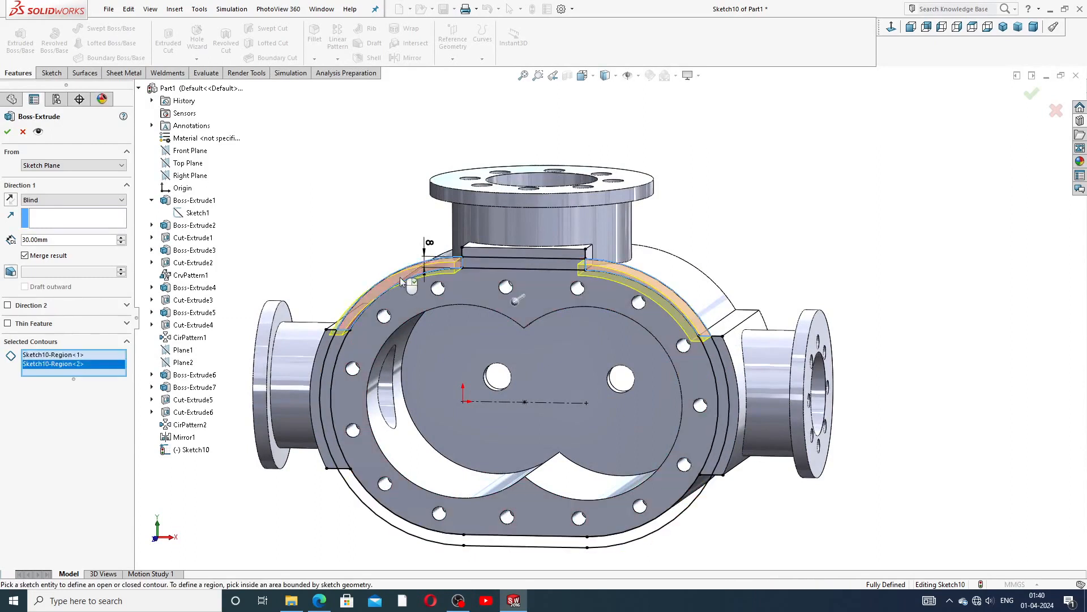
pyautogui.click(383, 517)
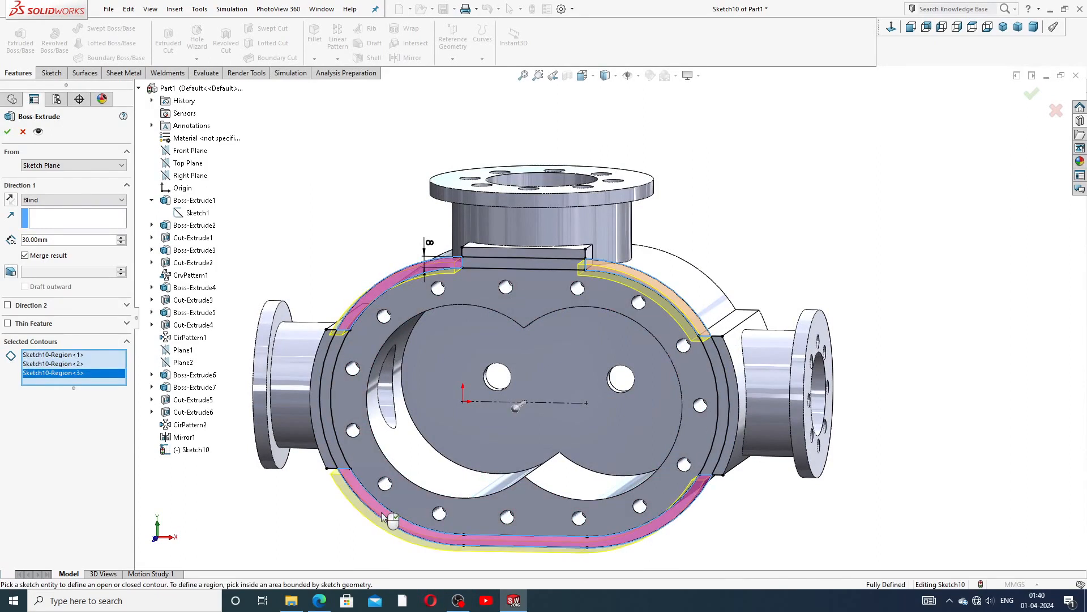
# Step: Reverse the extrusion back along the housing body, set its depth to 10 mm and complete the rib
pyautogui.moveTo(266, 220); pyautogui.dragTo(224, 268, button='middle')
pyautogui.click(10, 201)
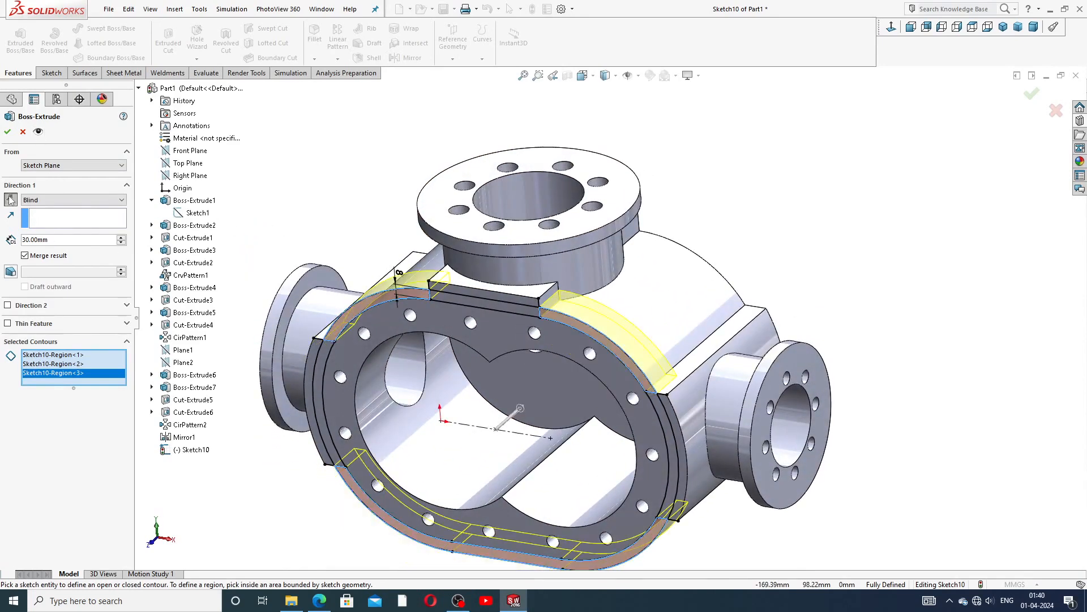
pyautogui.moveTo(52, 240); pyautogui.dragTo(3, 248)
pyautogui.write('10')
pyautogui.press('Return')
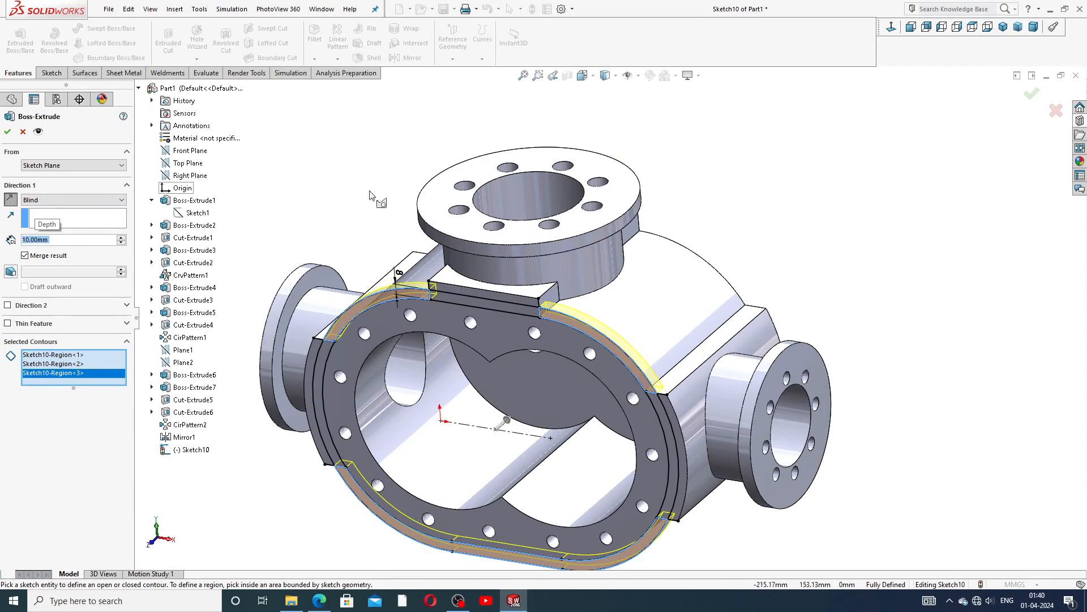
pyautogui.moveTo(768, 236); pyautogui.dragTo(740, 252, button='middle')
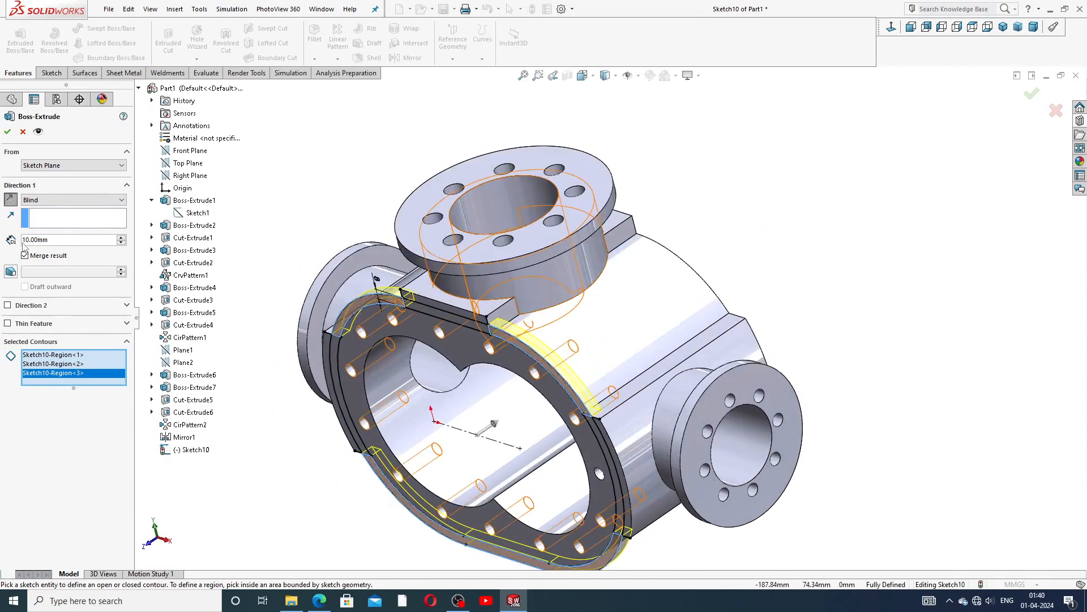
pyautogui.click(7, 131)
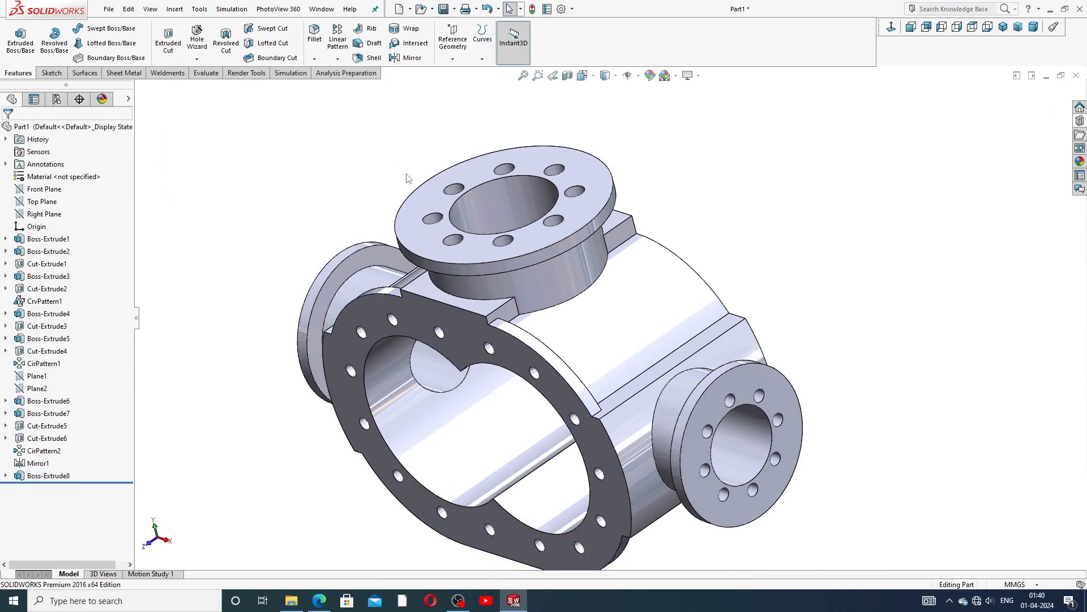
# Step: Start a linear pattern of the new rib extrusion along the top pad's short edge running in the housing's depth direction
pyautogui.scroll(2, 407, 175)
pyautogui.moveTo(390, 204); pyautogui.dragTo(406, 177, button='middle')
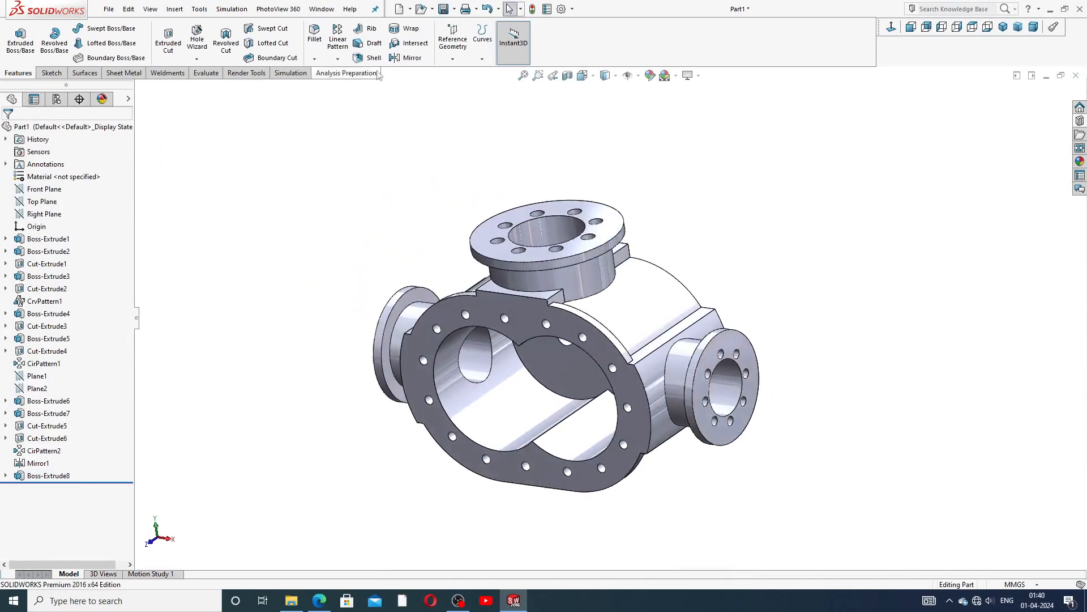
pyautogui.click(338, 58)
pyautogui.click(361, 74)
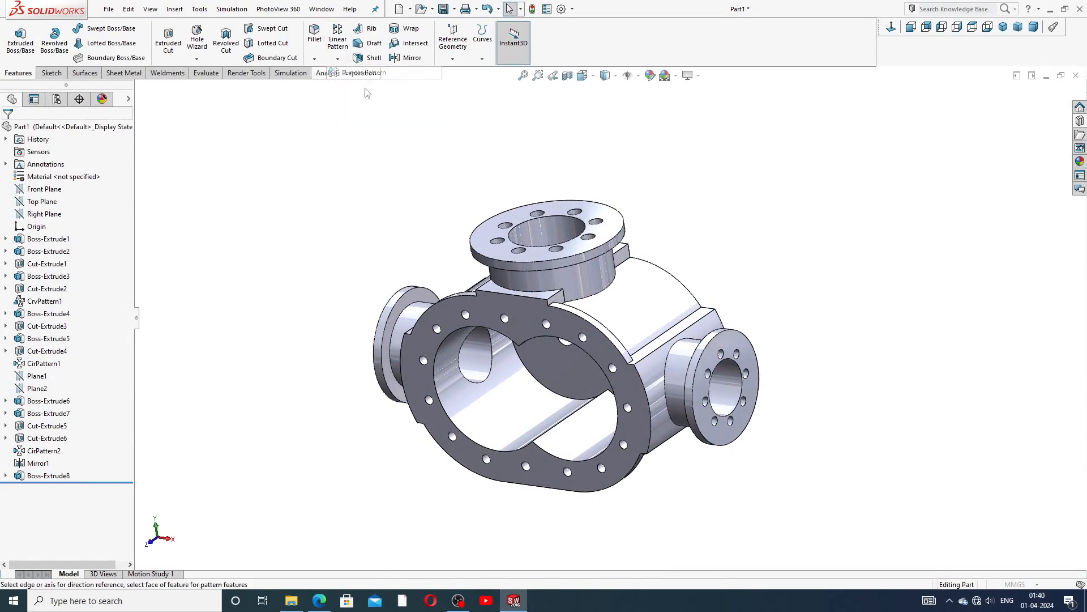
pyautogui.moveTo(381, 233); pyautogui.dragTo(396, 276, button='middle')
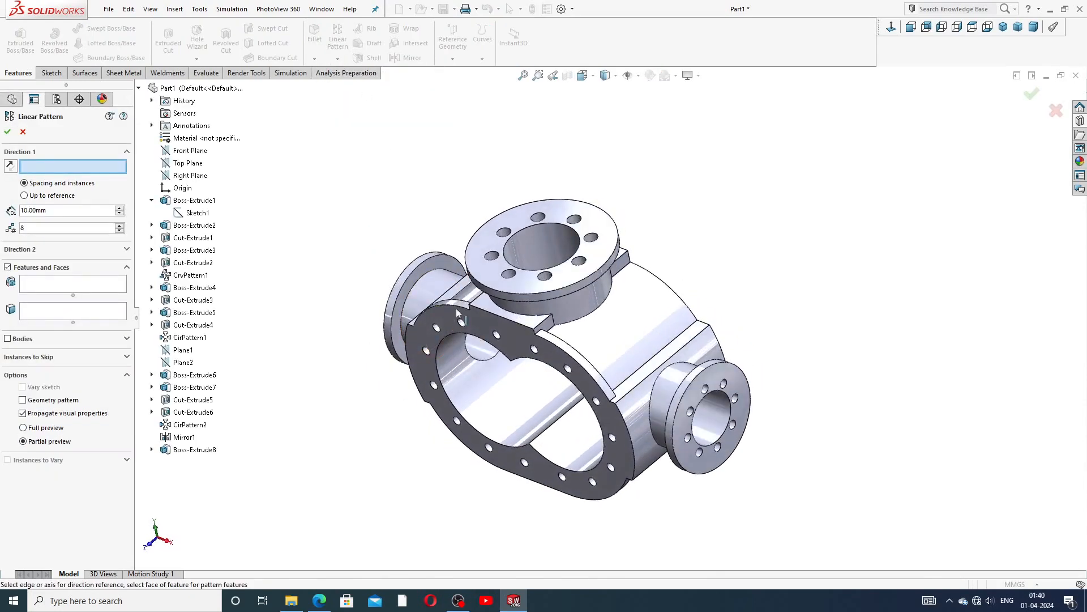
pyautogui.scroll(-3, 498, 311)
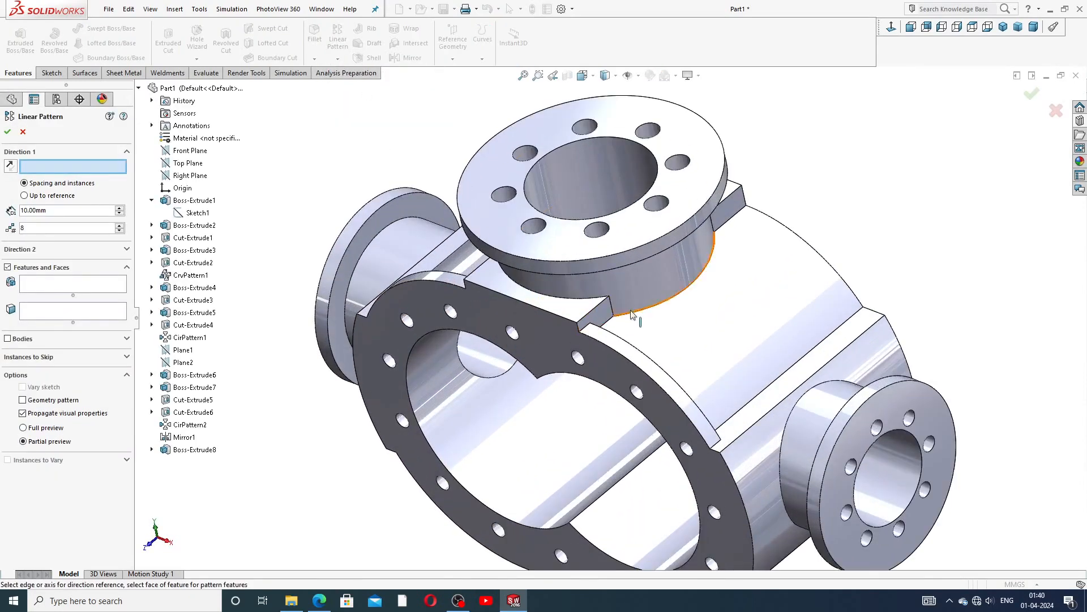
pyautogui.click(593, 312)
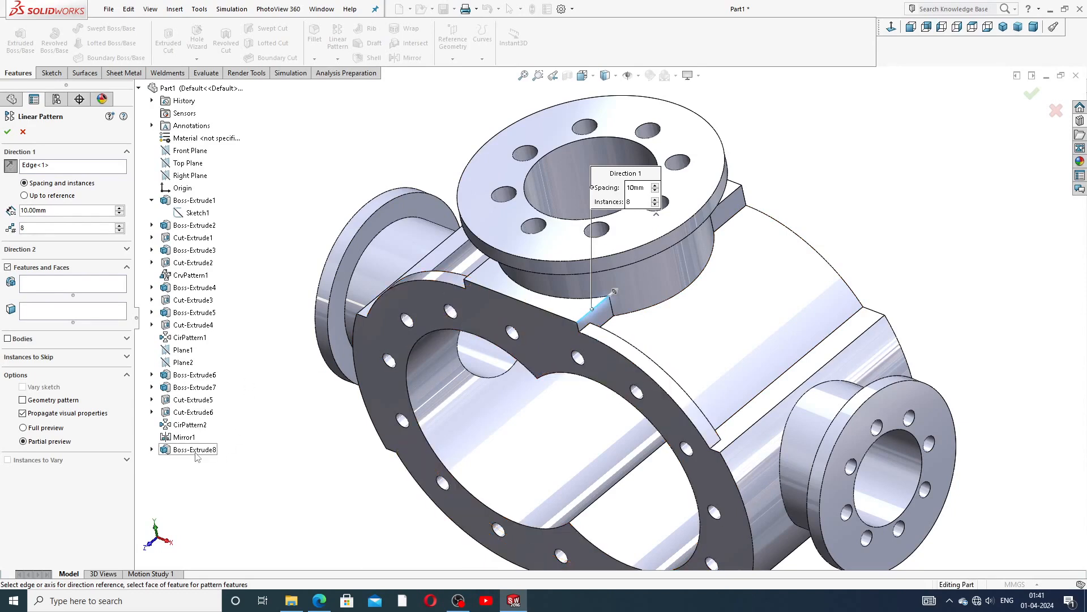
pyautogui.click(117, 284)
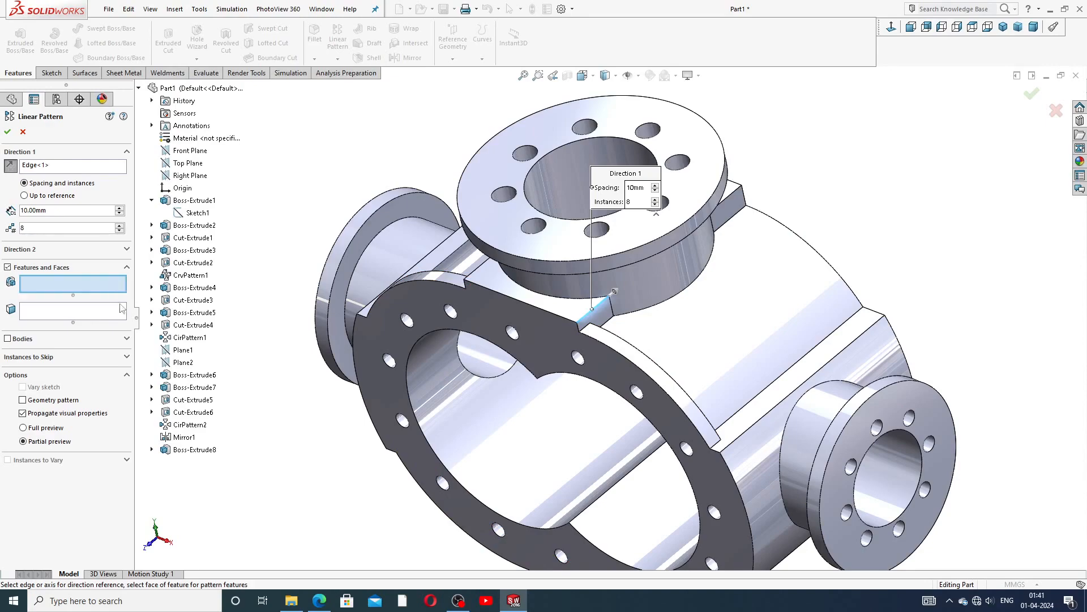
pyautogui.click(194, 449)
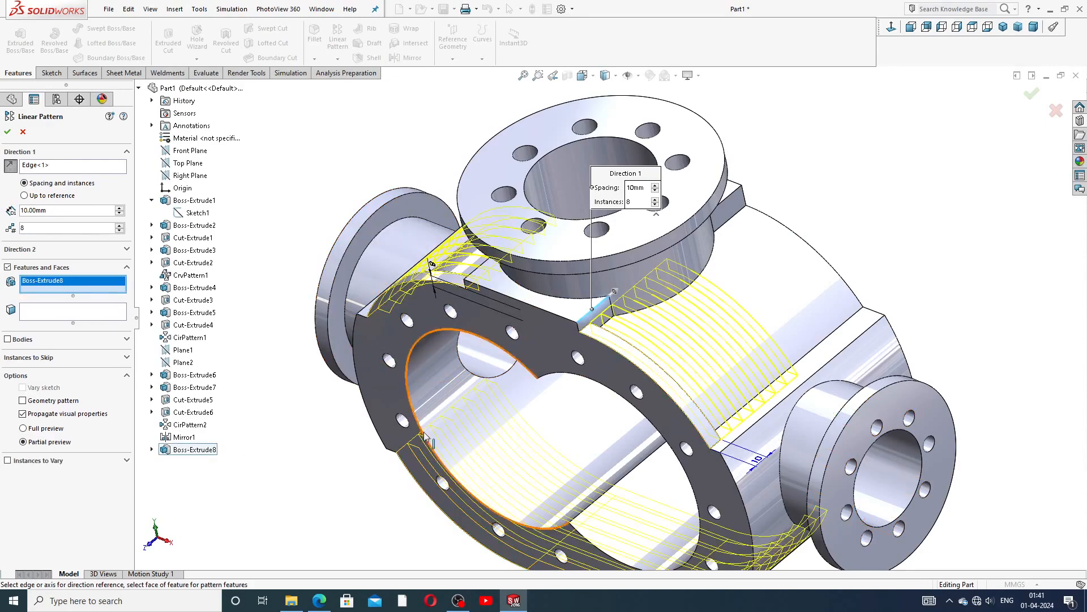
# Step: Set the rib pattern spacing to 20 mm with 8 instances and complete the pattern
pyautogui.moveTo(374, 397); pyautogui.dragTo(417, 442, button='middle')
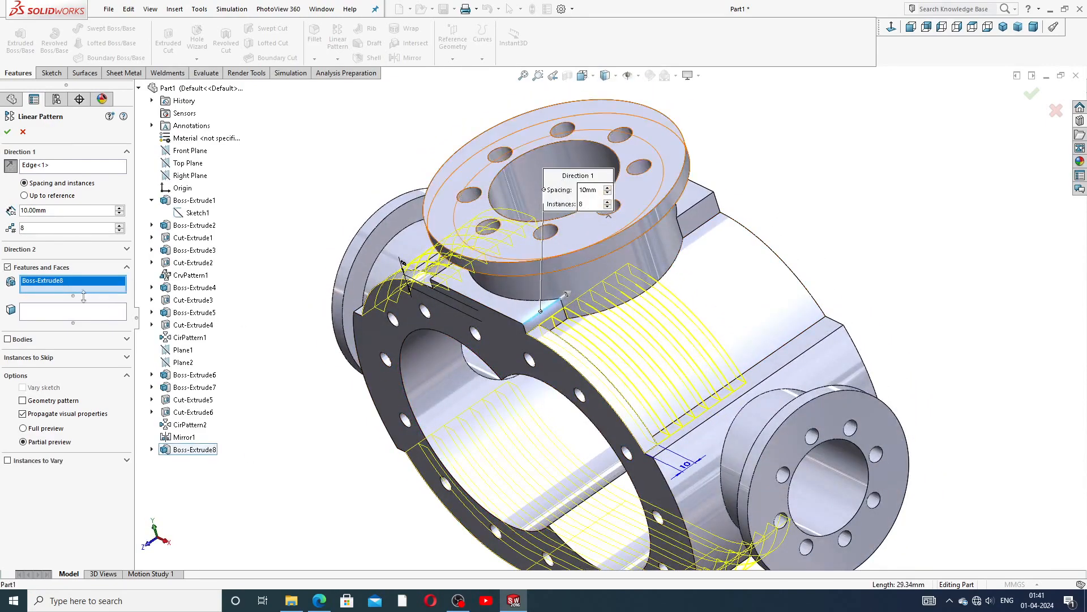
pyautogui.moveTo(58, 210); pyautogui.dragTo(10, 212)
pyautogui.write('20')
pyautogui.press('Return')
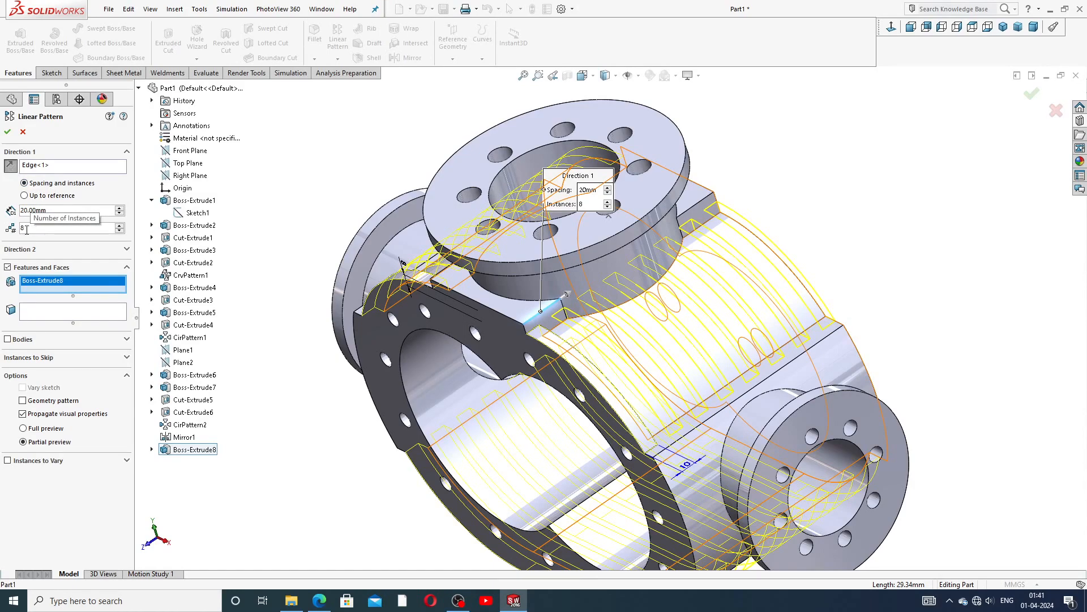
pyautogui.click(8, 131)
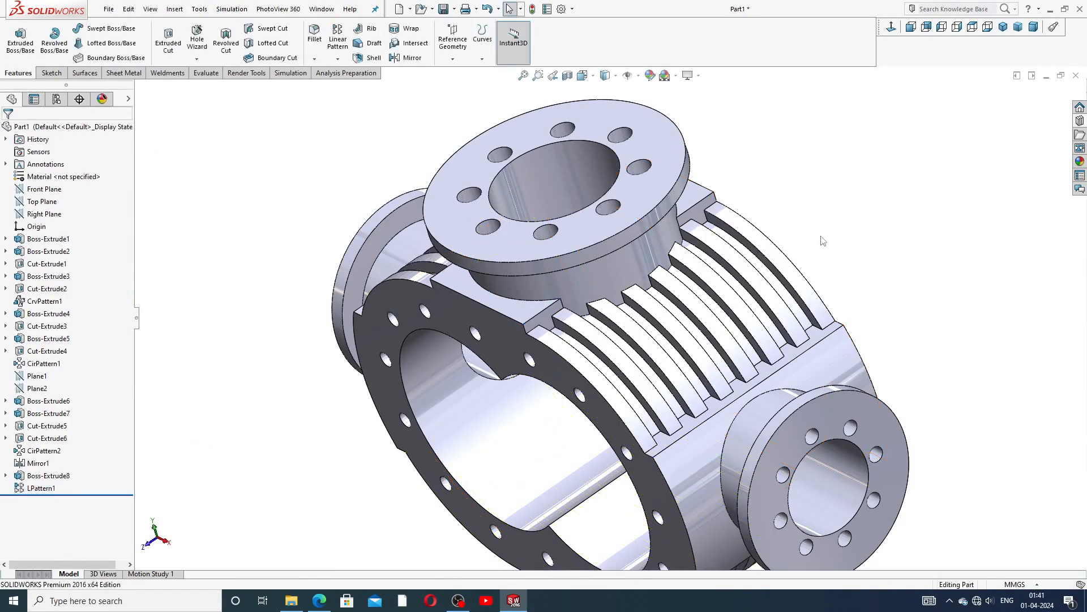
# Step: Examine the patterned cooling ribs from several sides of the housing and return to the isometric view
pyautogui.moveTo(824, 241); pyautogui.dragTo(954, 175, button='middle')
pyautogui.scroll(3, 716, 276)
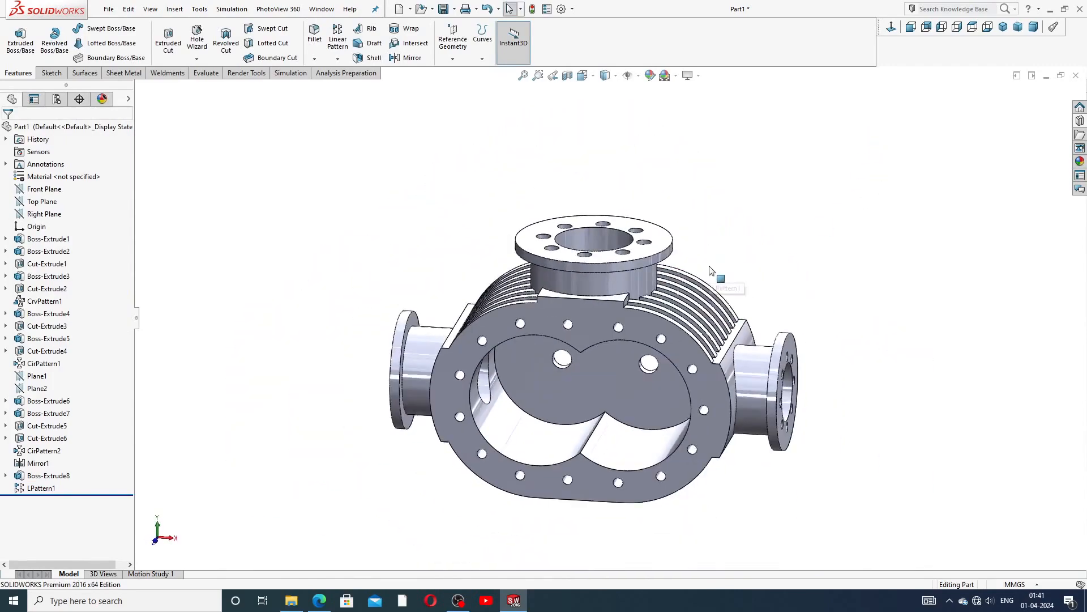
pyautogui.moveTo(716, 274); pyautogui.dragTo(656, 248, button='middle')
pyautogui.scroll(-2, 737, 339)
pyautogui.scroll(3, 679, 492)
pyautogui.scroll(-5, 633, 397)
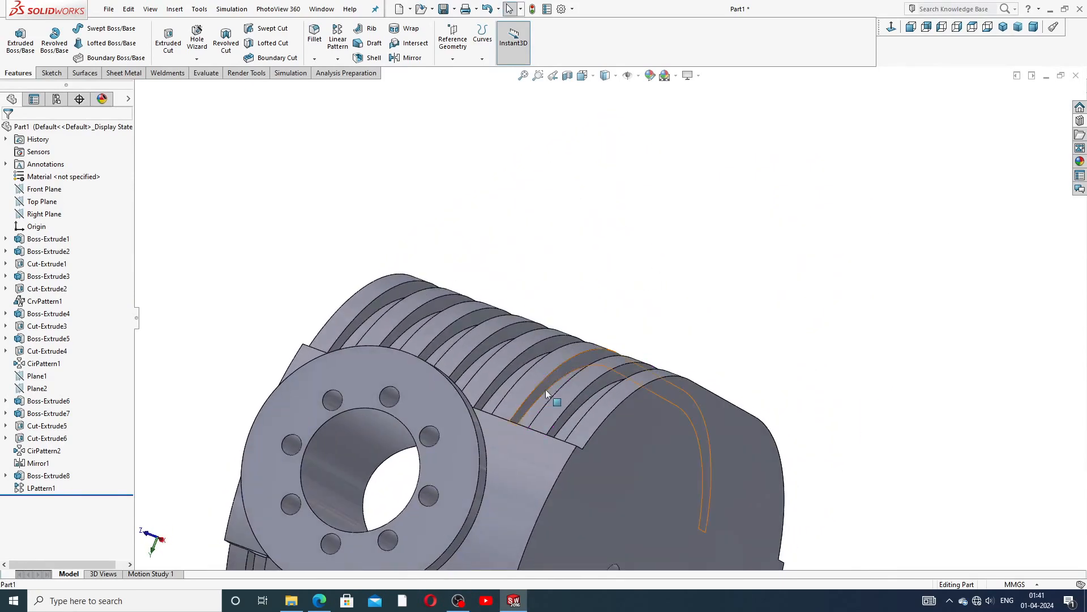
pyautogui.moveTo(546, 389); pyautogui.dragTo(633, 230, button='middle')
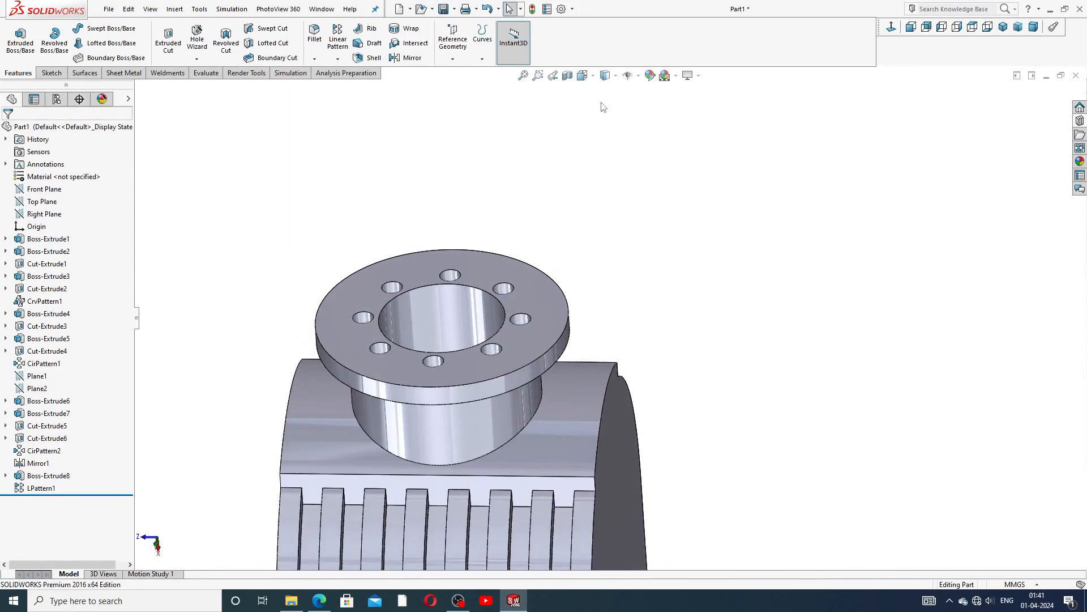
pyautogui.click(593, 76)
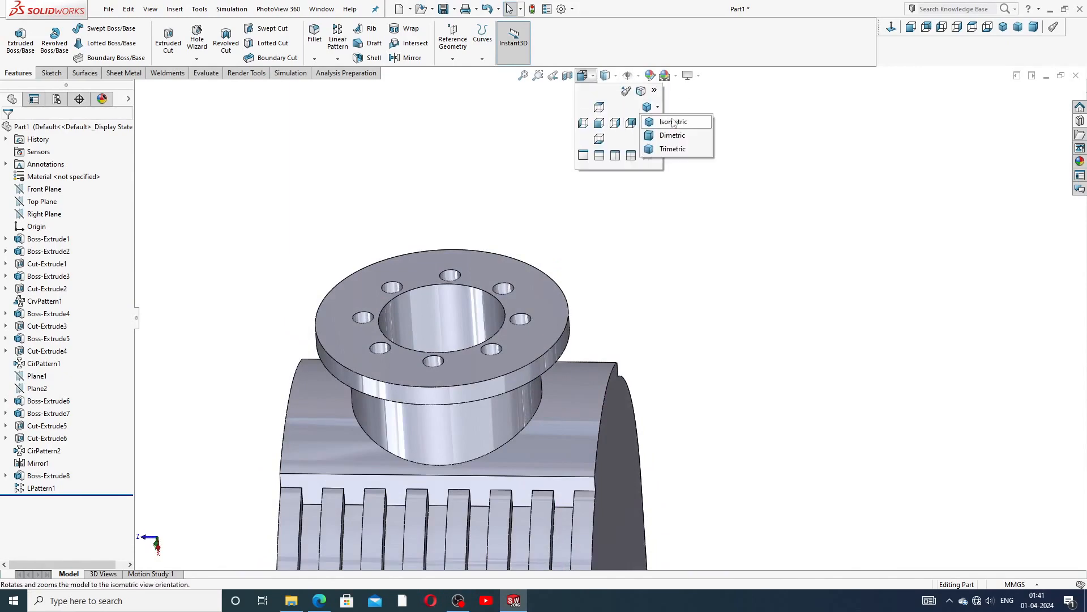
pyautogui.click(674, 120)
pyautogui.scroll(-2, 614, 241)
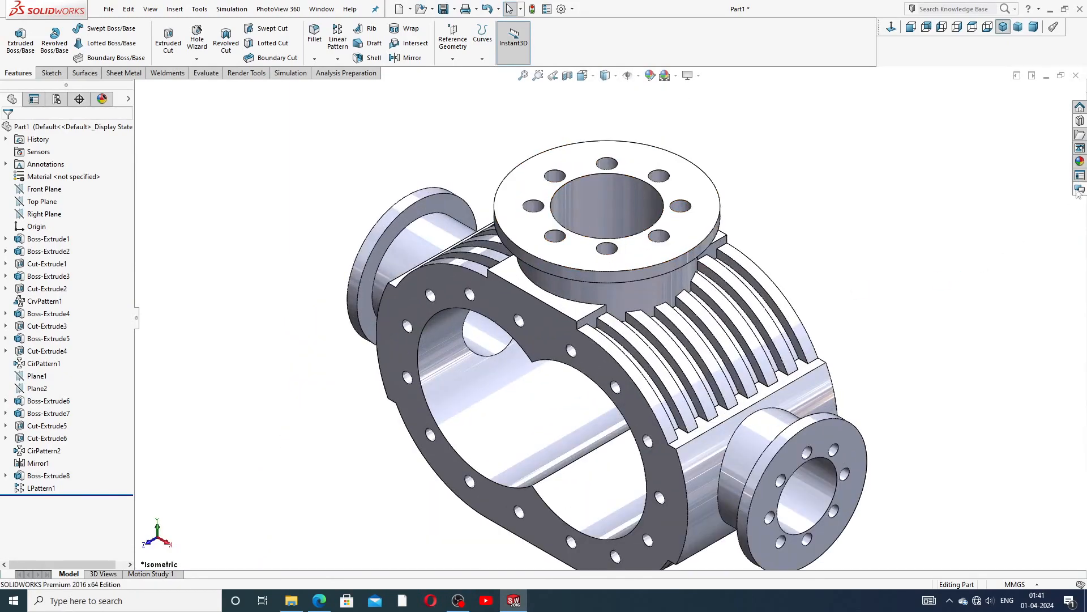
# Step: Apply the candy apple red painted appearance to the whole housing
pyautogui.click(1080, 163)
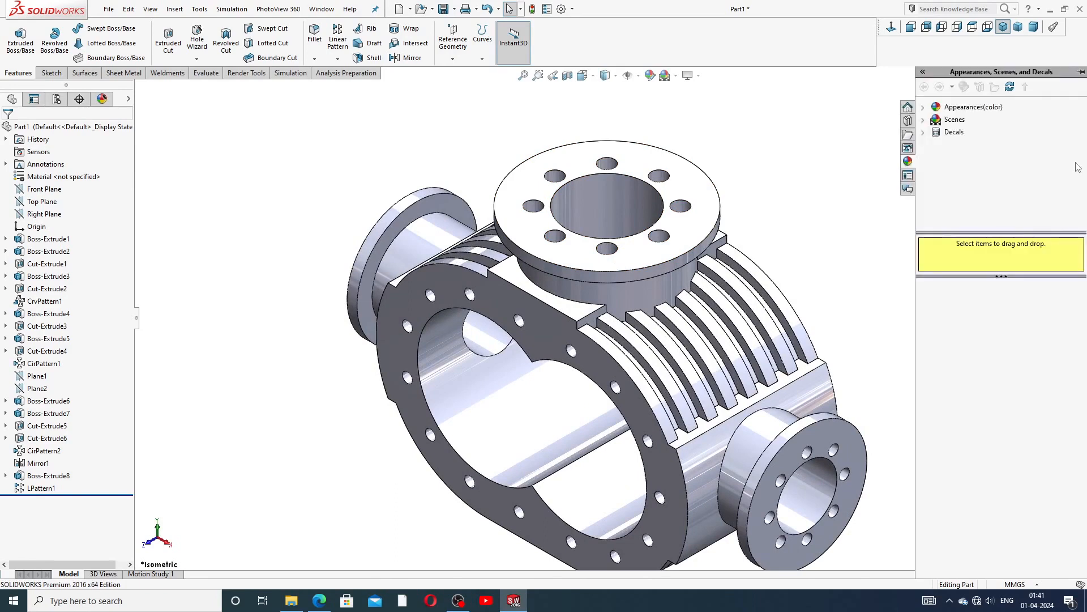
pyautogui.click(986, 107)
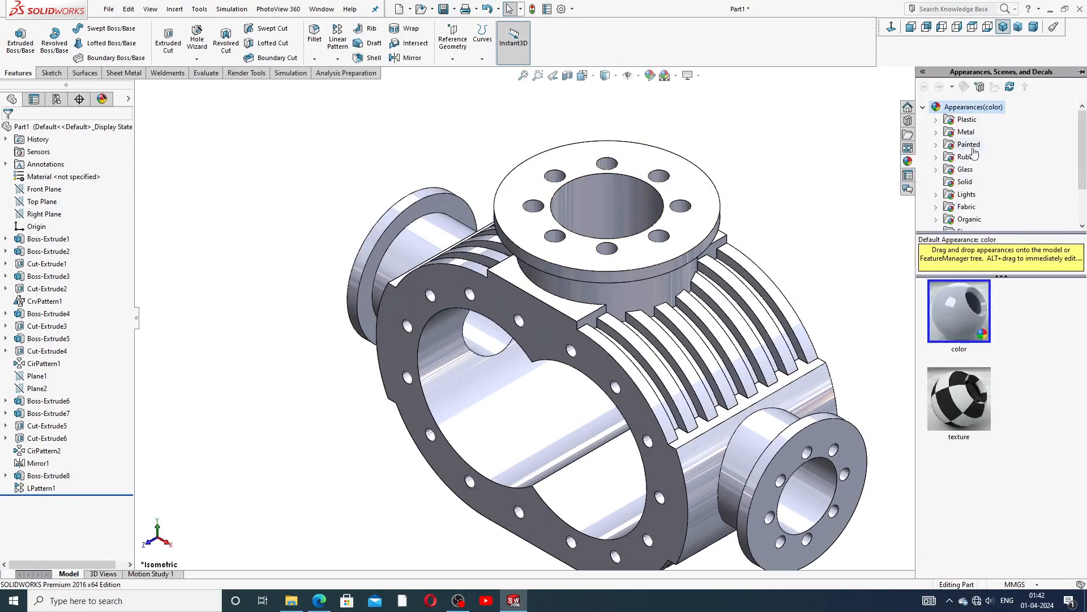
pyautogui.click(971, 146)
pyautogui.doubleClick(967, 314)
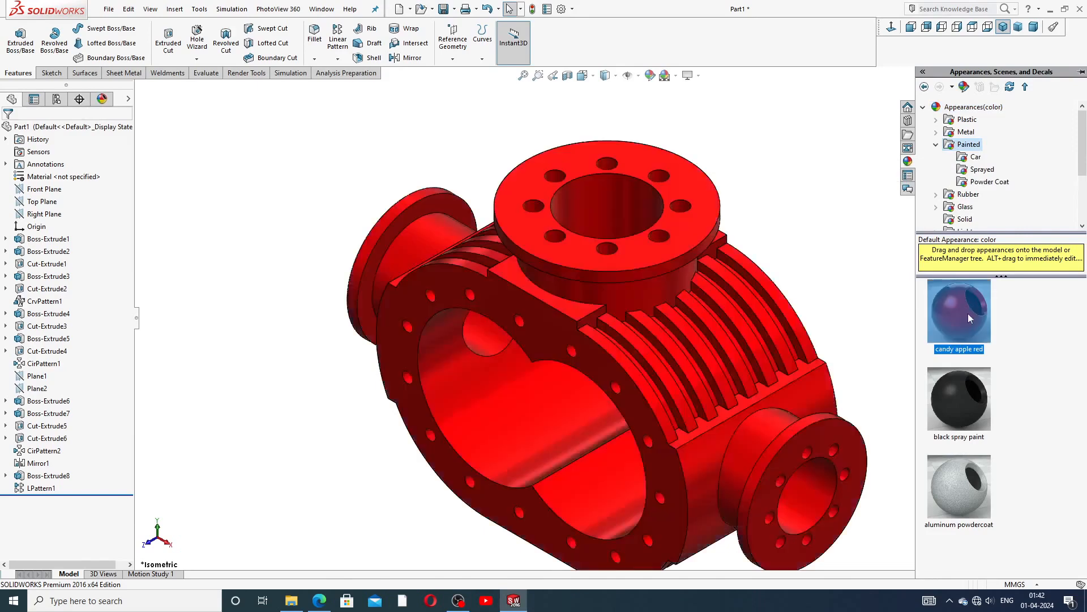
# Step: Inspect the coloured housing and compare it with the Part-04 housing drawing PDF
pyautogui.scroll(3, 631, 316)
pyautogui.moveTo(630, 315); pyautogui.dragTo(625, 273, button='middle')
pyautogui.scroll(-4, 625, 273)
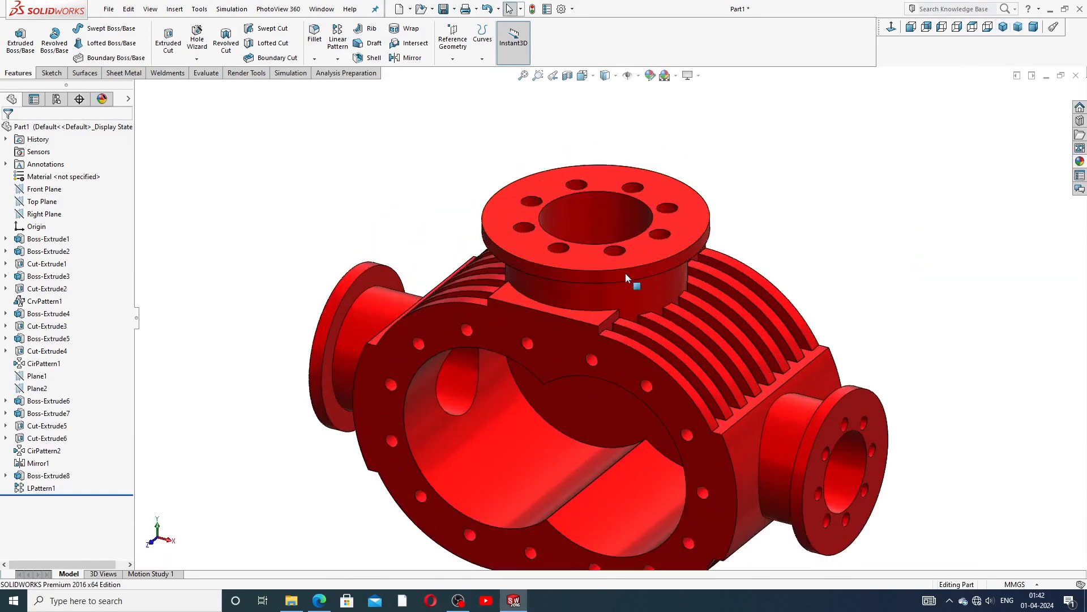
pyautogui.scroll(-2, 617, 423)
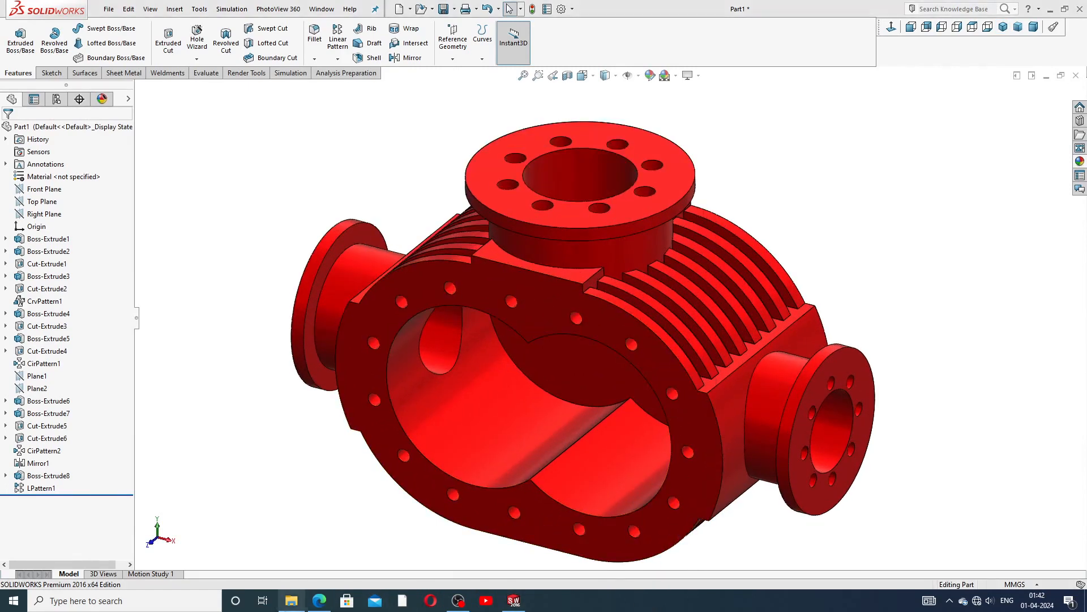
pyautogui.click(320, 601)
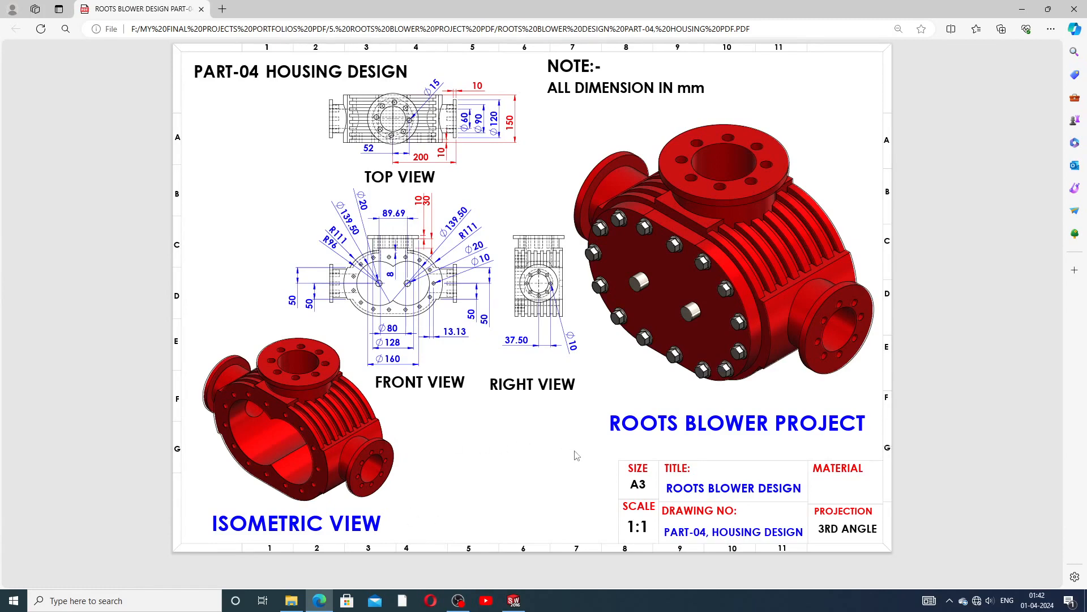
pyautogui.click(516, 602)
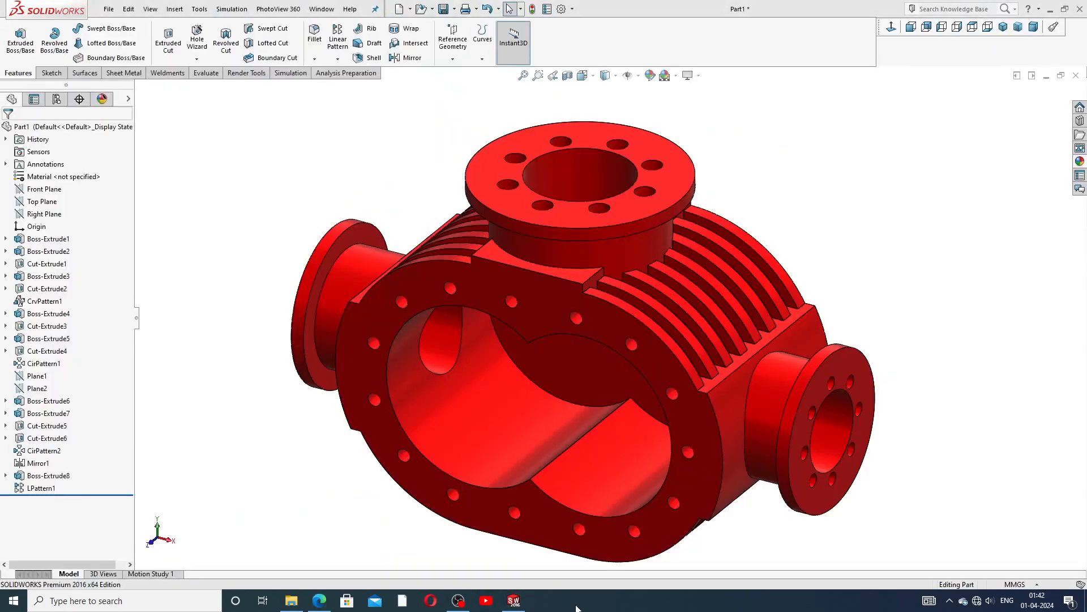
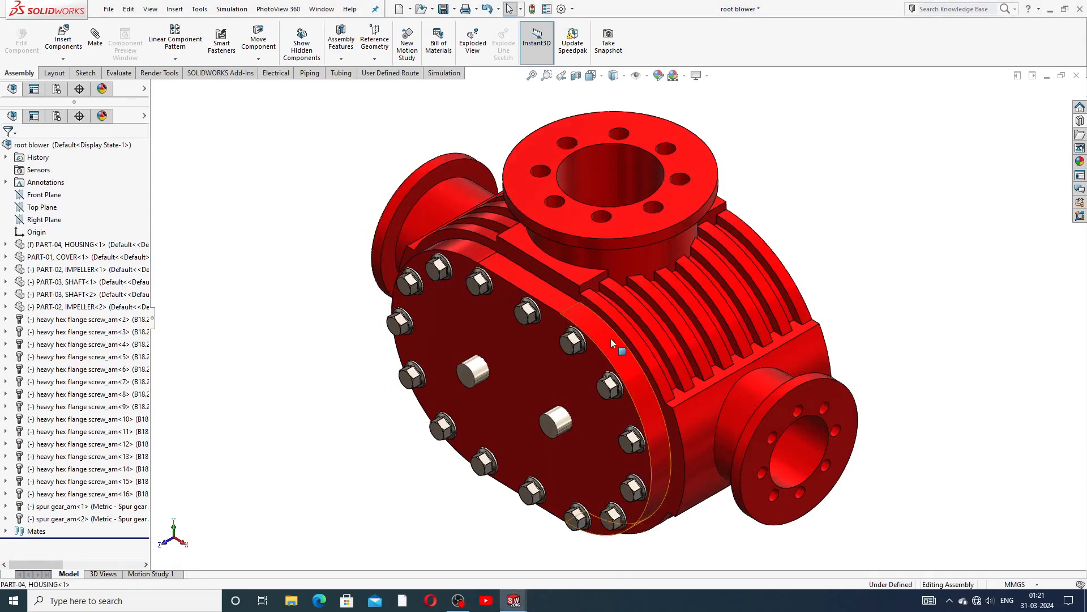
# Step: View the rear of the root blower assembly and rotate the front spur gear to check how the gear pair moves
pyautogui.scroll(4, 623, 309)
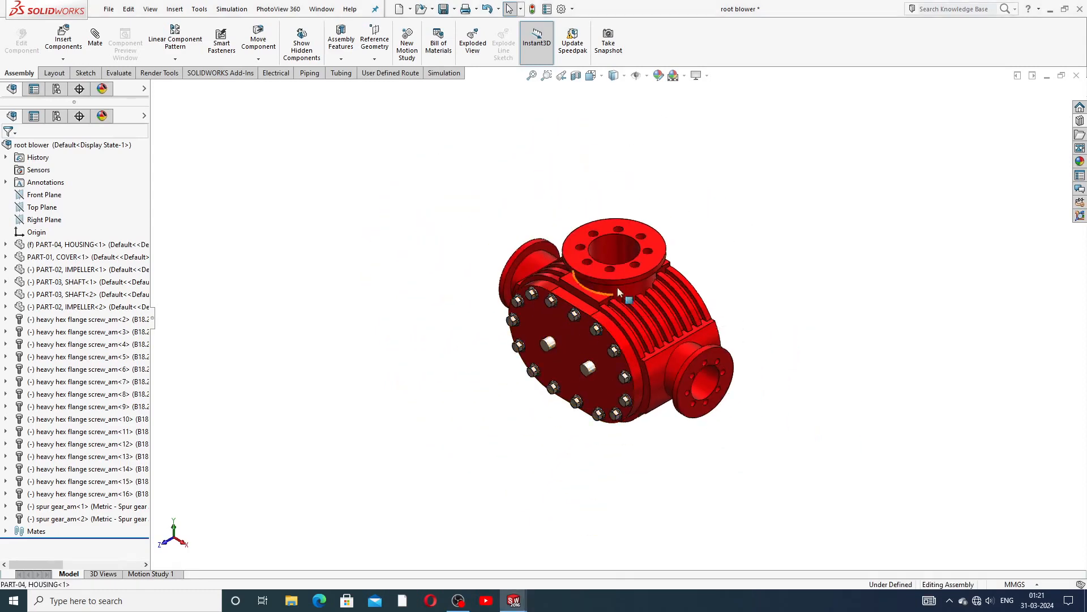
pyautogui.moveTo(611, 300); pyautogui.dragTo(531, 314, button='middle')
pyautogui.scroll(-2, 608, 314)
pyautogui.scroll(-4, 680, 346)
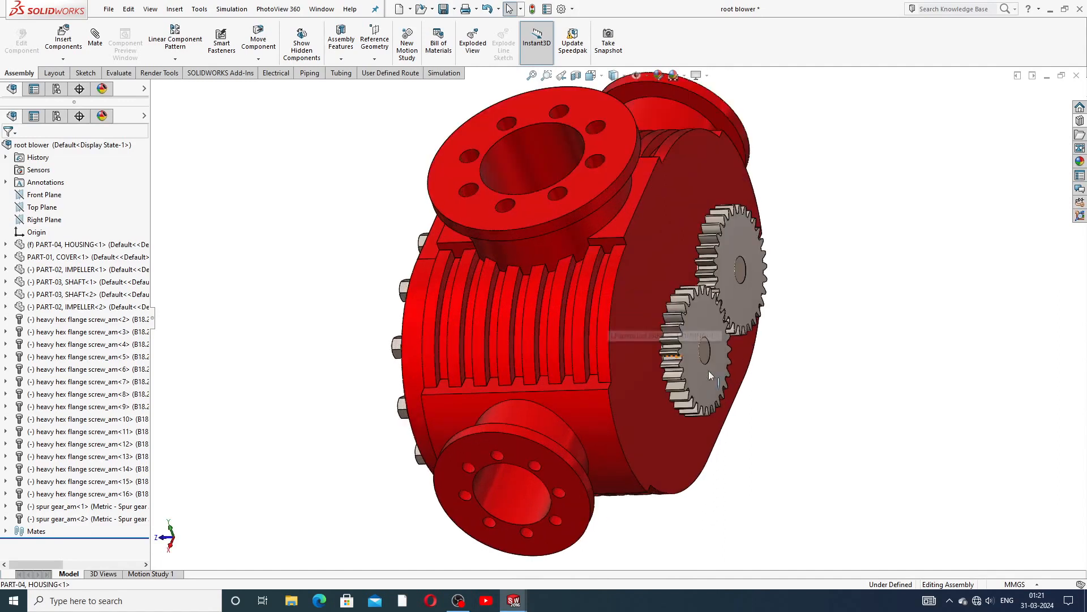
pyautogui.click(688, 328)
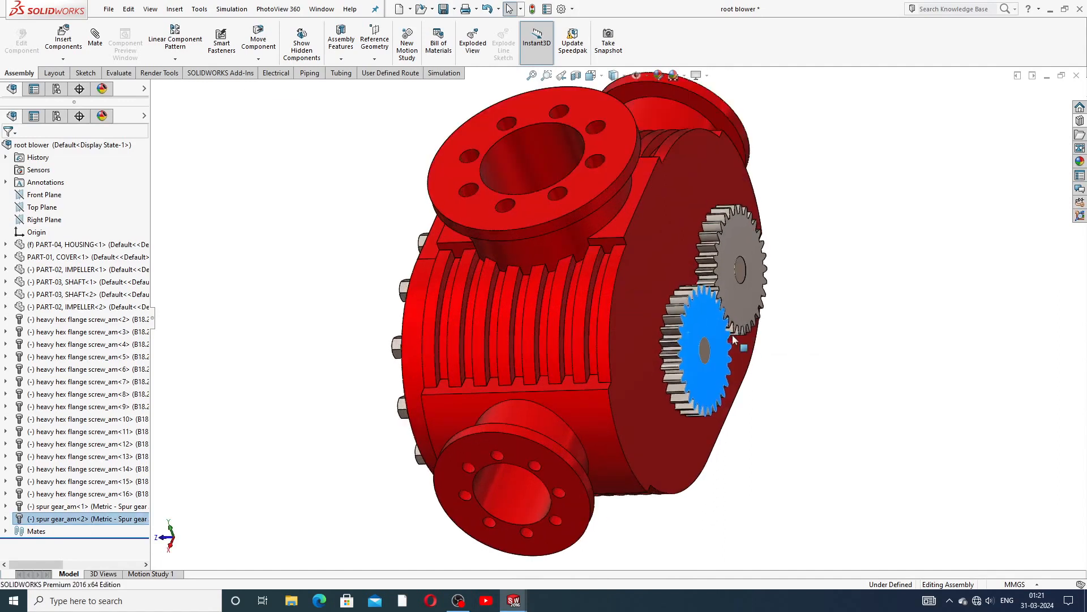
pyautogui.moveTo(681, 351); pyautogui.dragTo(694, 388)
pyautogui.click(812, 296)
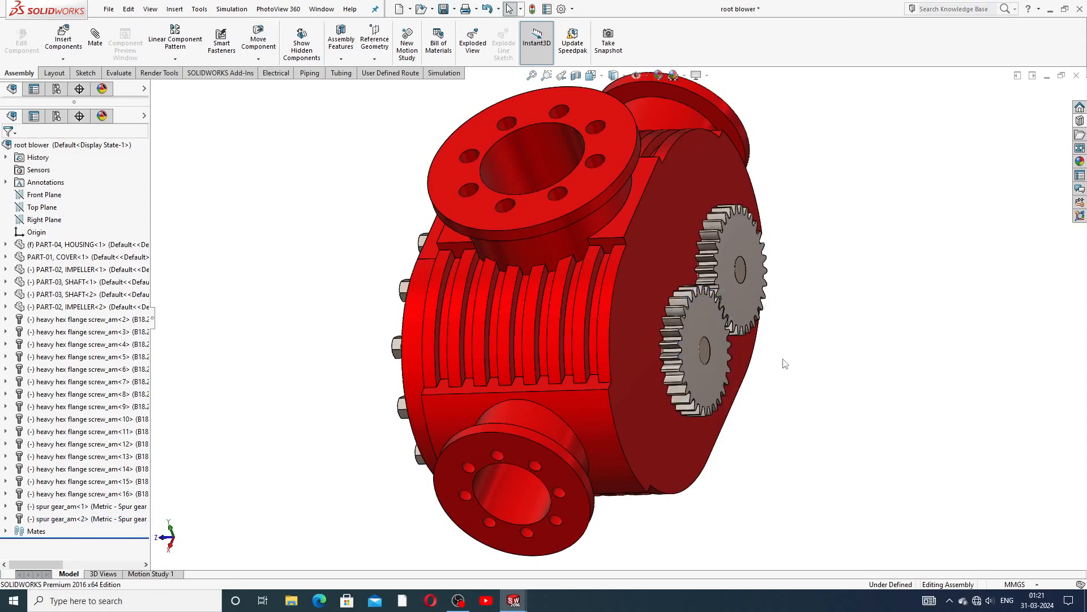
# Step: Make the PART-01 cover transparent to expose the impellers inside the housing
pyautogui.moveTo(784, 361); pyautogui.dragTo(659, 266, button='middle')
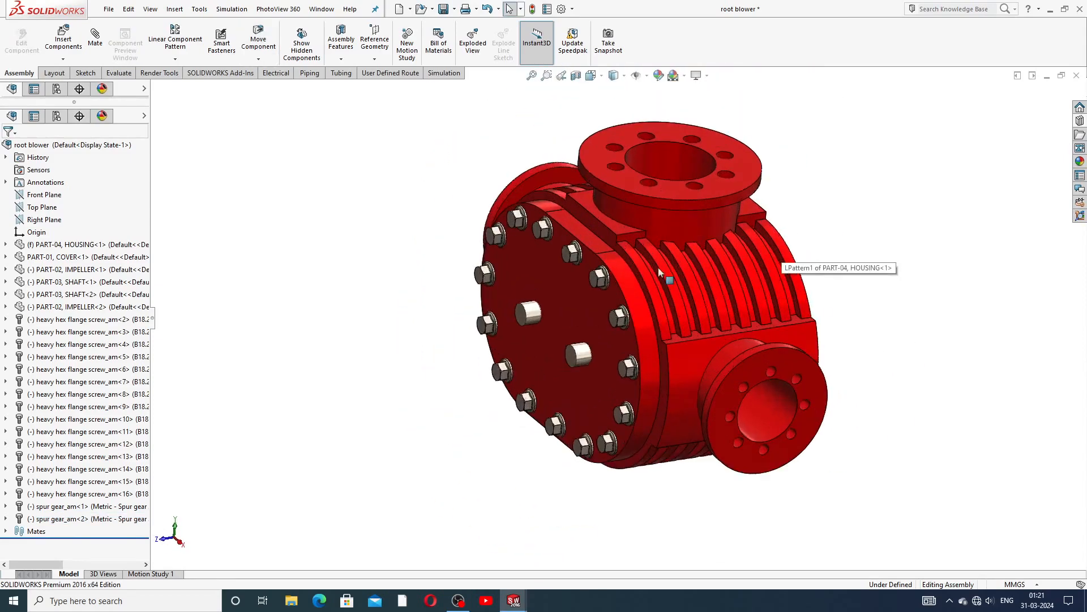
pyautogui.click(564, 290)
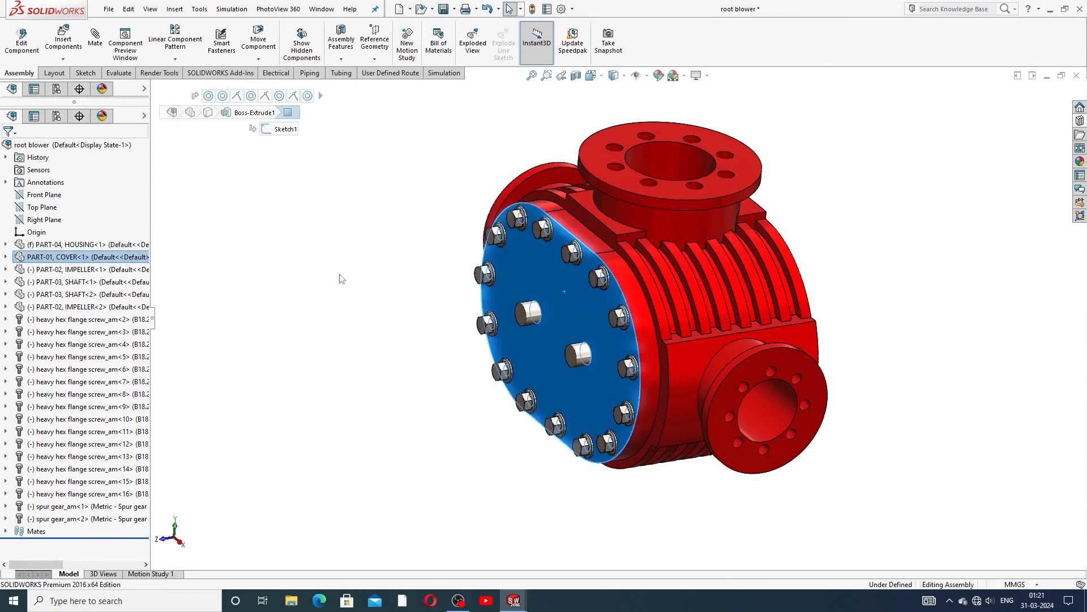
pyautogui.rightClick(553, 277)
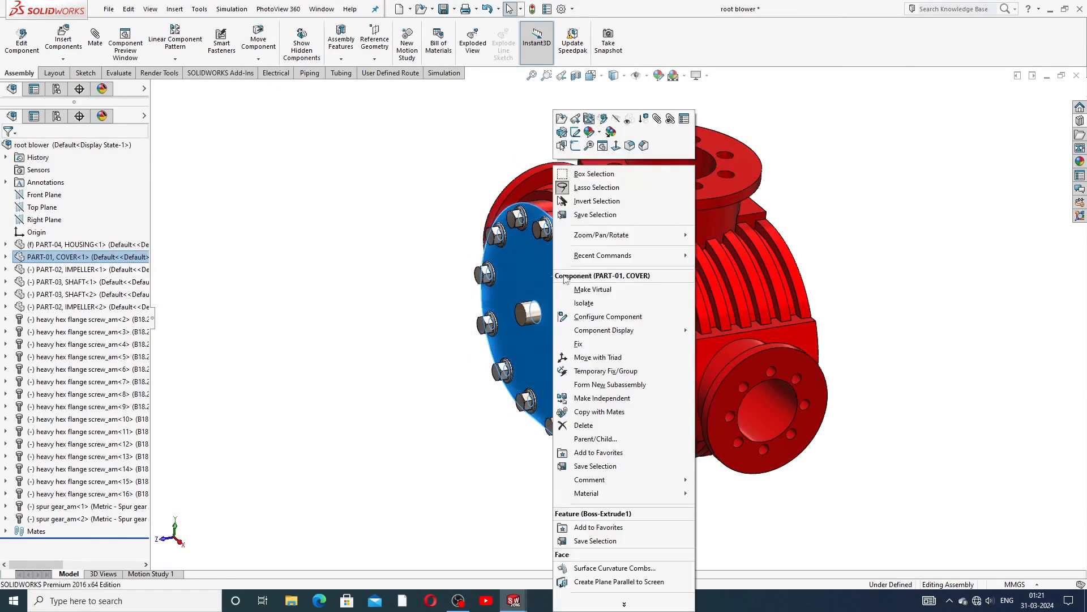
pyautogui.click(629, 120)
pyautogui.click(816, 249)
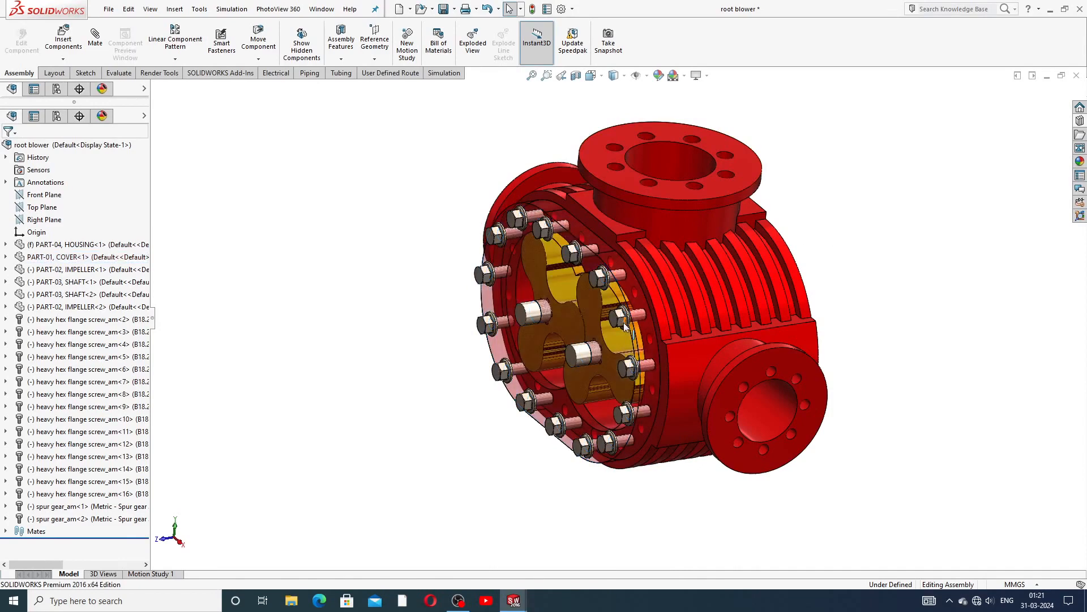
# Step: Rotate each of the two impellers in turn behind the cover to check their motion from the front
pyautogui.scroll(-2, 623, 323)
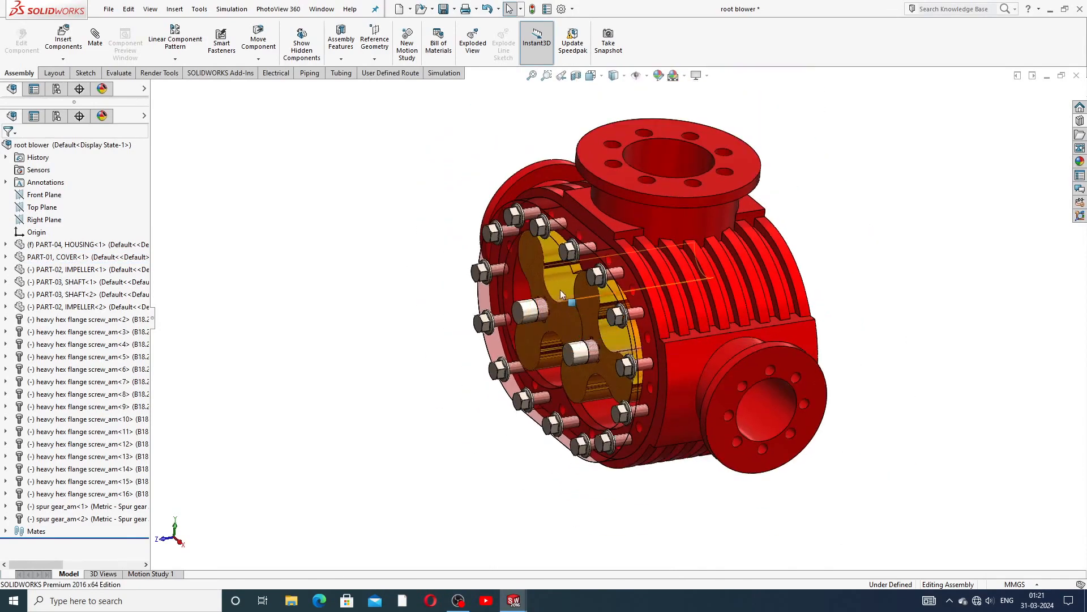
pyautogui.moveTo(529, 260); pyautogui.dragTo(573, 324)
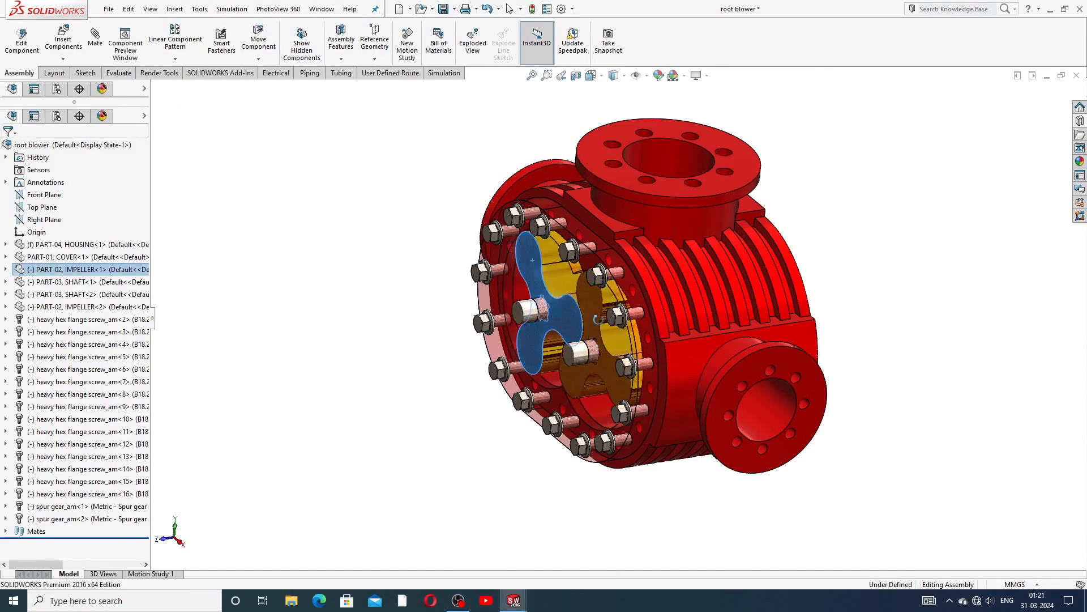
pyautogui.moveTo(573, 325); pyautogui.dragTo(736, 276, button='middle')
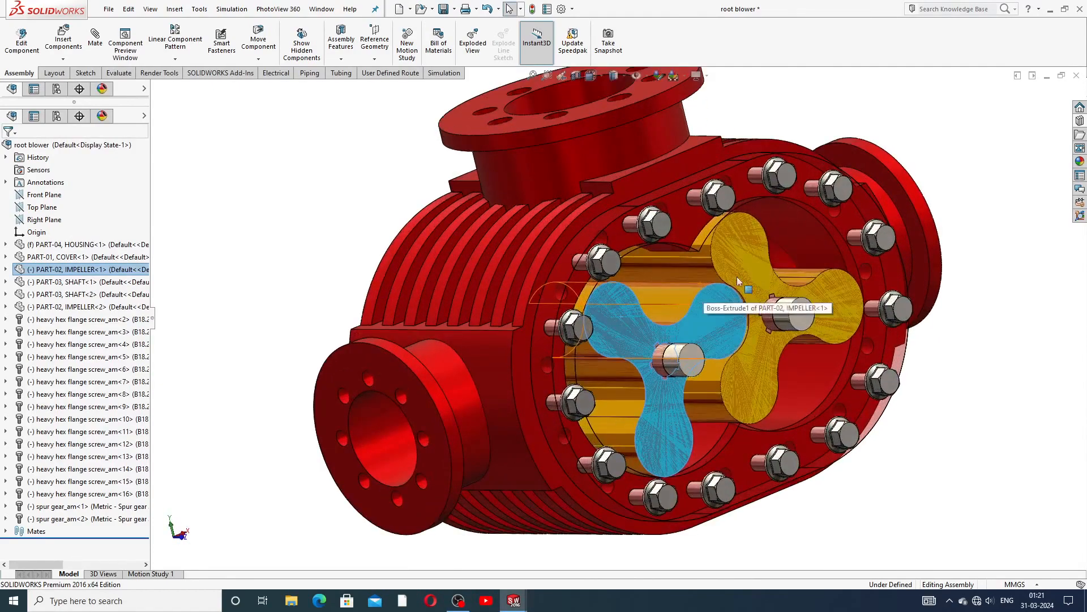
pyautogui.click(740, 246)
pyautogui.moveTo(740, 246)
pyautogui.mouseDown()
pyautogui.moveTo(786, 253)
pyautogui.moveTo(797, 289)
pyautogui.moveTo(780, 328)
pyautogui.moveTo(739, 333)
pyautogui.moveTo(747, 259)
pyautogui.moveTo(793, 269)
pyautogui.moveTo(823, 294)
pyautogui.moveTo(799, 353)
pyautogui.moveTo(737, 367)
pyautogui.moveTo(690, 308)
pyautogui.moveTo(734, 250)
pyautogui.moveTo(753, 244)
pyautogui.mouseUp()
pyautogui.press('Escape')
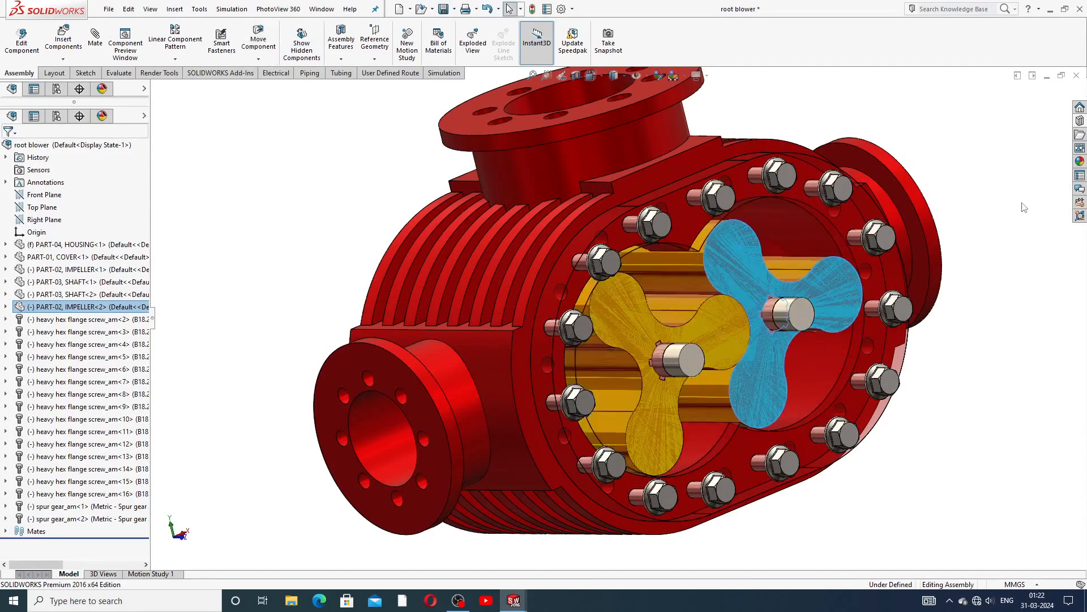
pyautogui.click(1011, 236)
# Step: Rotate the first impeller again and examine how the lobes mesh from the side and front
pyautogui.scroll(3, 701, 348)
pyautogui.moveTo(701, 347); pyautogui.dragTo(724, 375, button='middle')
pyautogui.moveTo(717, 336); pyautogui.dragTo(776, 374)
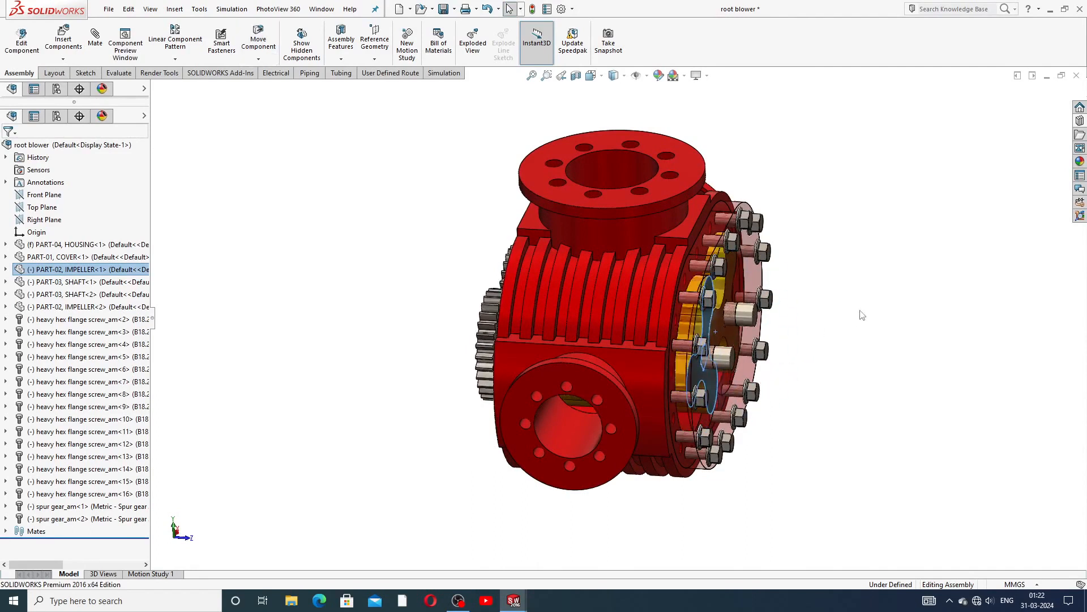
pyautogui.click(860, 311)
pyautogui.moveTo(780, 378); pyautogui.dragTo(635, 374, button='middle')
pyautogui.scroll(-1, 639, 334)
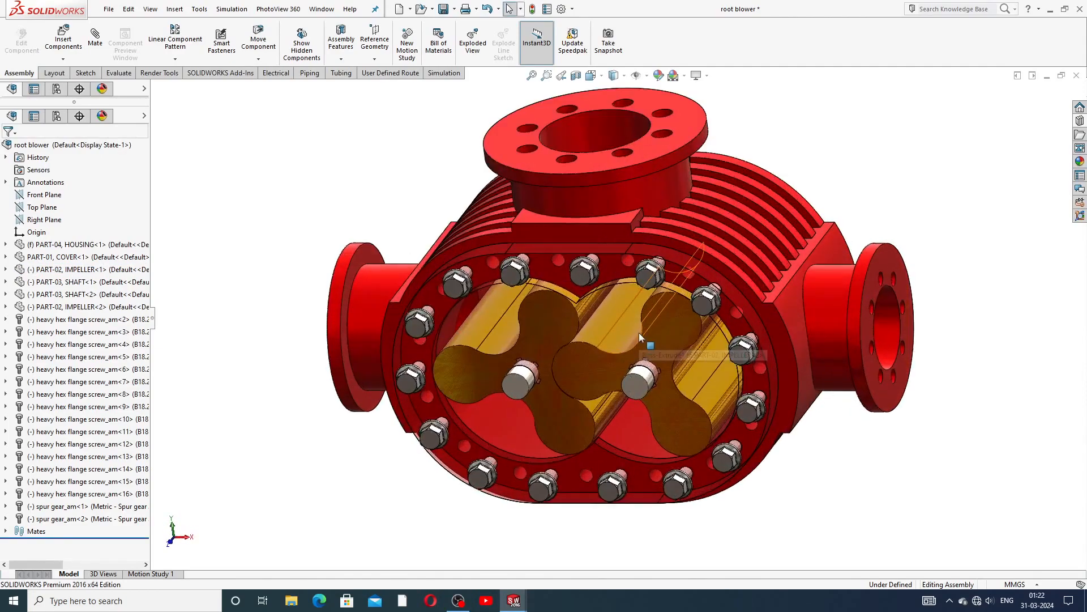
pyautogui.scroll(1, 670, 311)
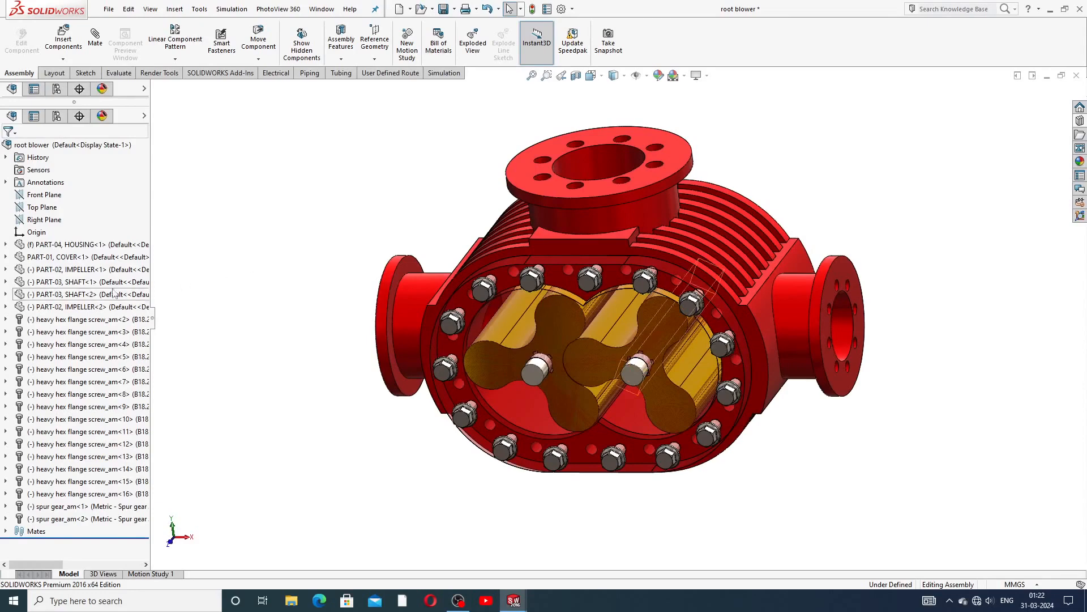
# Step: Turn off the transparency of the PART-01 cover
pyautogui.rightClick(94, 258)
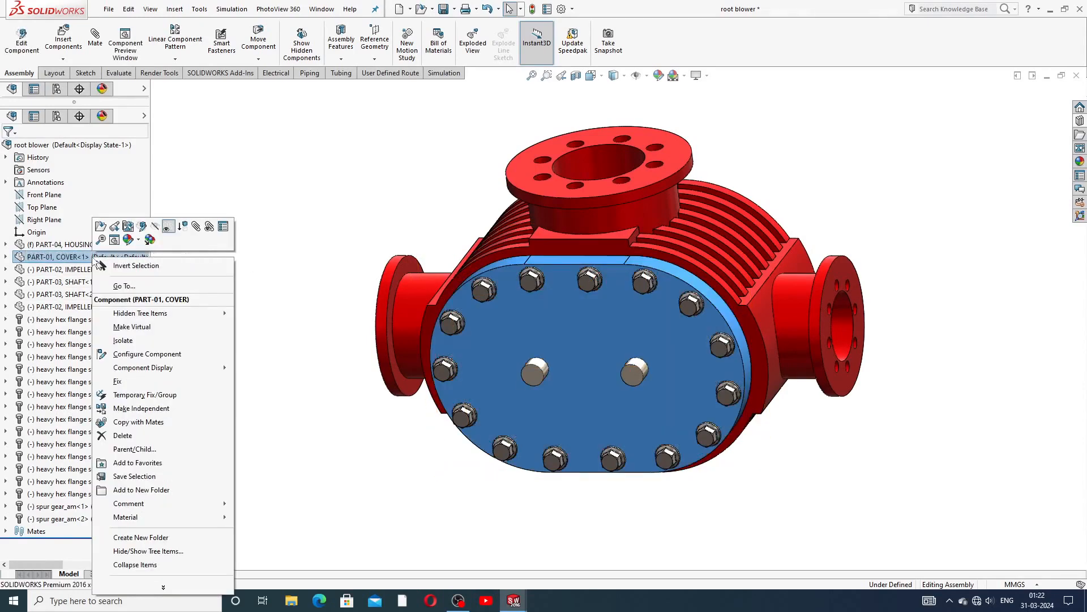
pyautogui.click(168, 228)
pyautogui.click(376, 197)
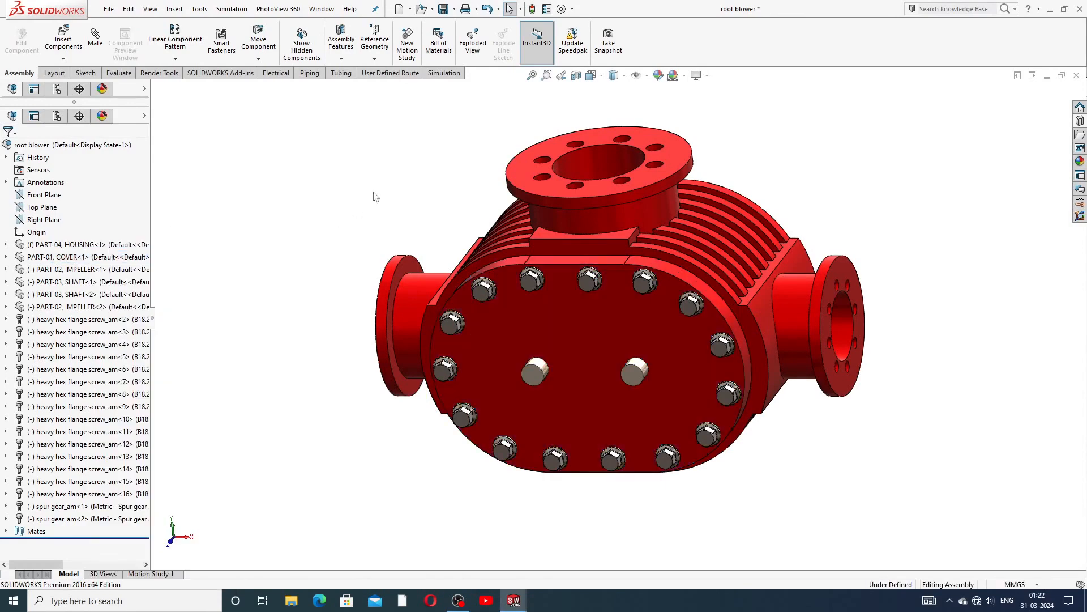
# Step: Make the PART-04 housing transparent so the impellers and gears inside can be seen
pyautogui.moveTo(377, 195); pyautogui.dragTo(698, 258, button='middle')
pyautogui.scroll(-3, 662, 304)
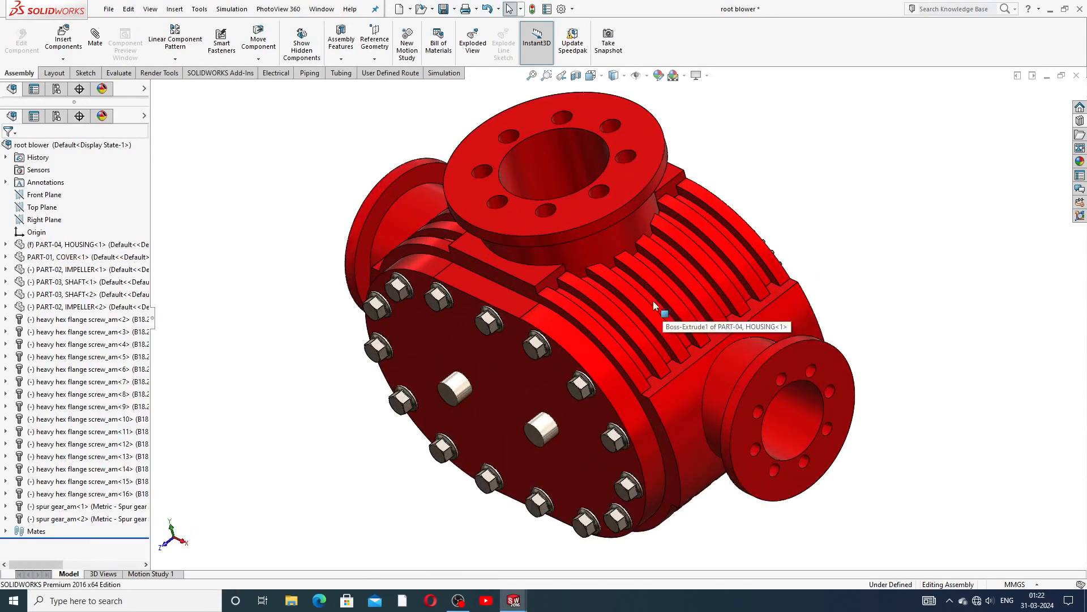
pyautogui.click(649, 300)
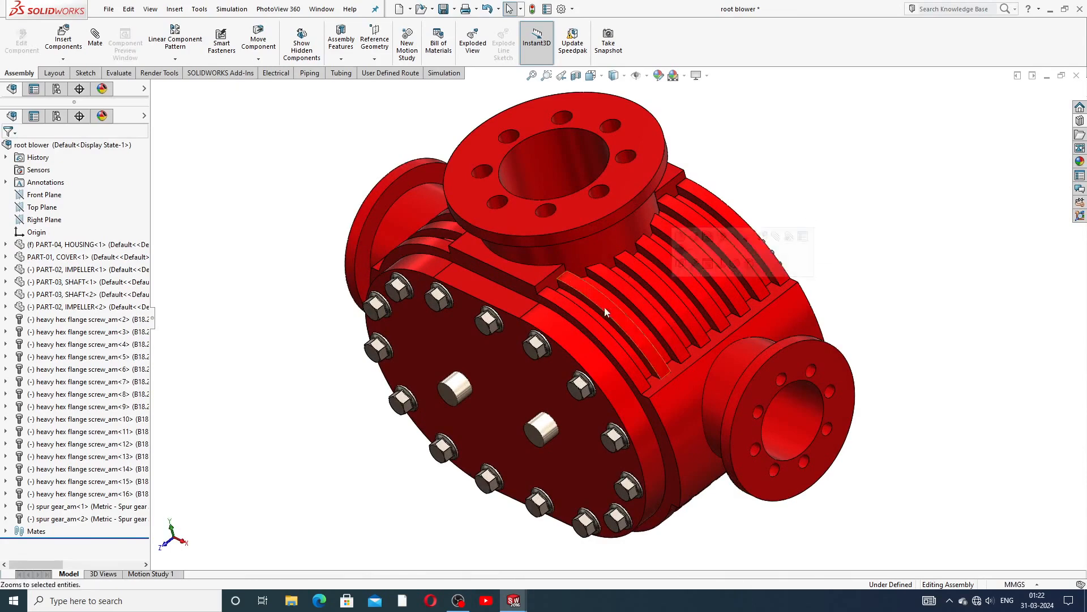
pyautogui.click(621, 291)
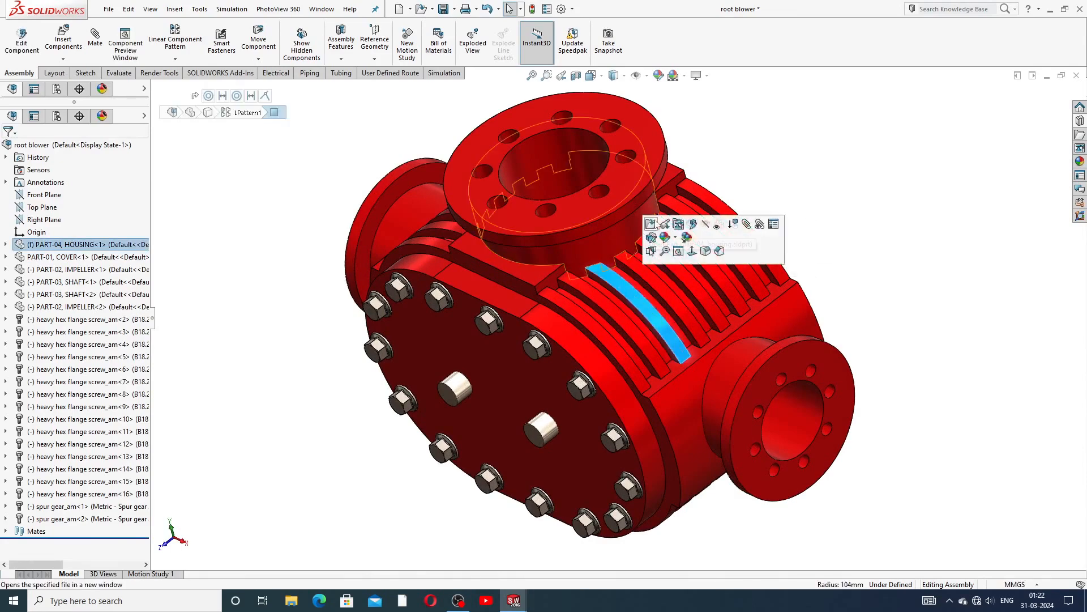
pyautogui.click(634, 181)
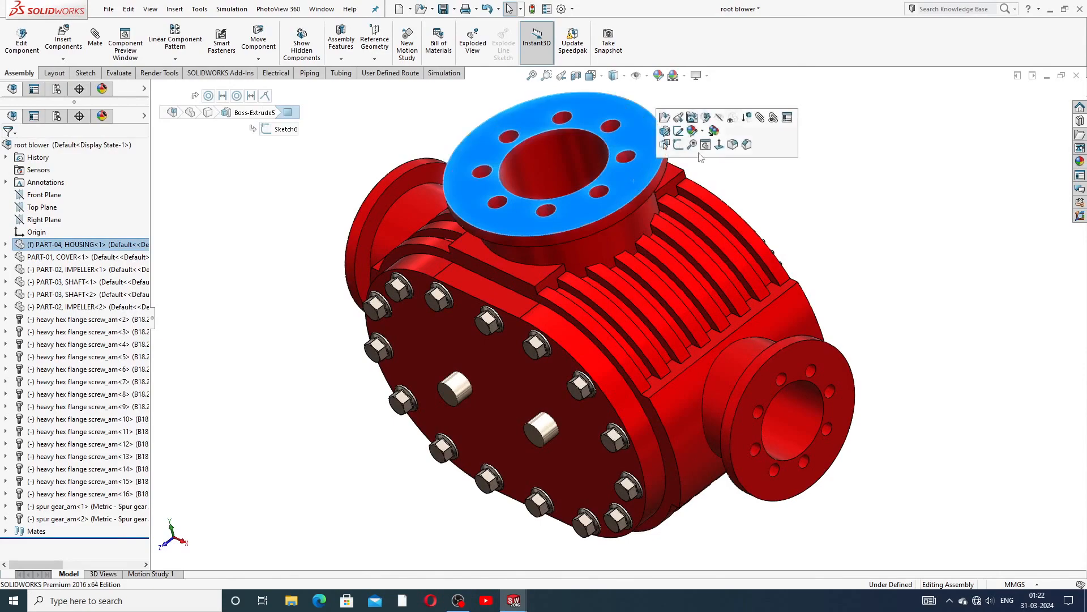
pyautogui.click(732, 118)
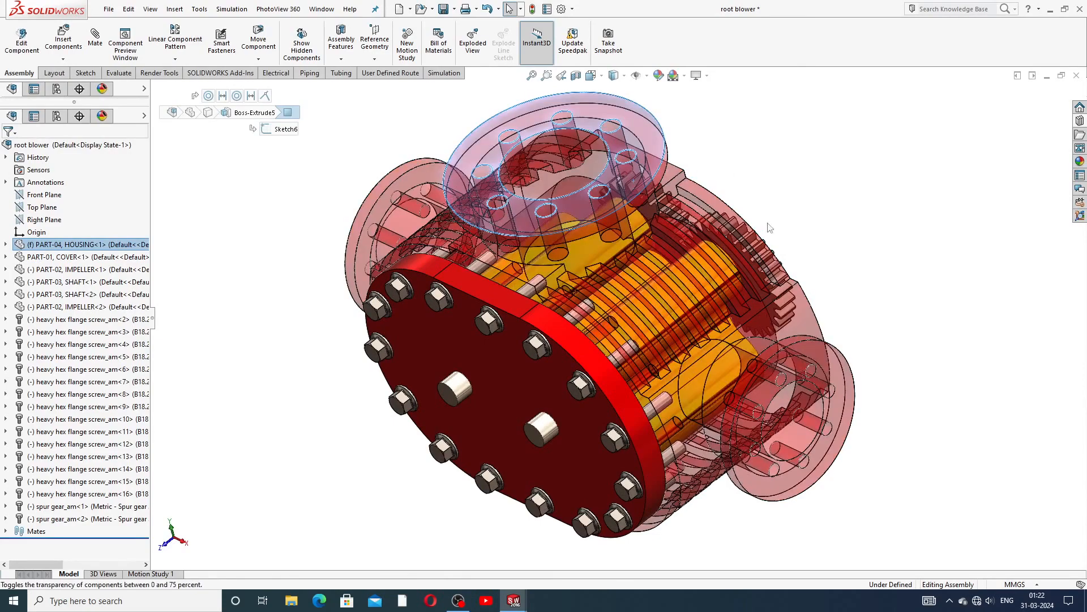
# Step: Rotate the first impeller inside the transparent housing and check its motion from the side
pyautogui.click(804, 177)
pyautogui.moveTo(818, 239); pyautogui.dragTo(803, 270, button='middle')
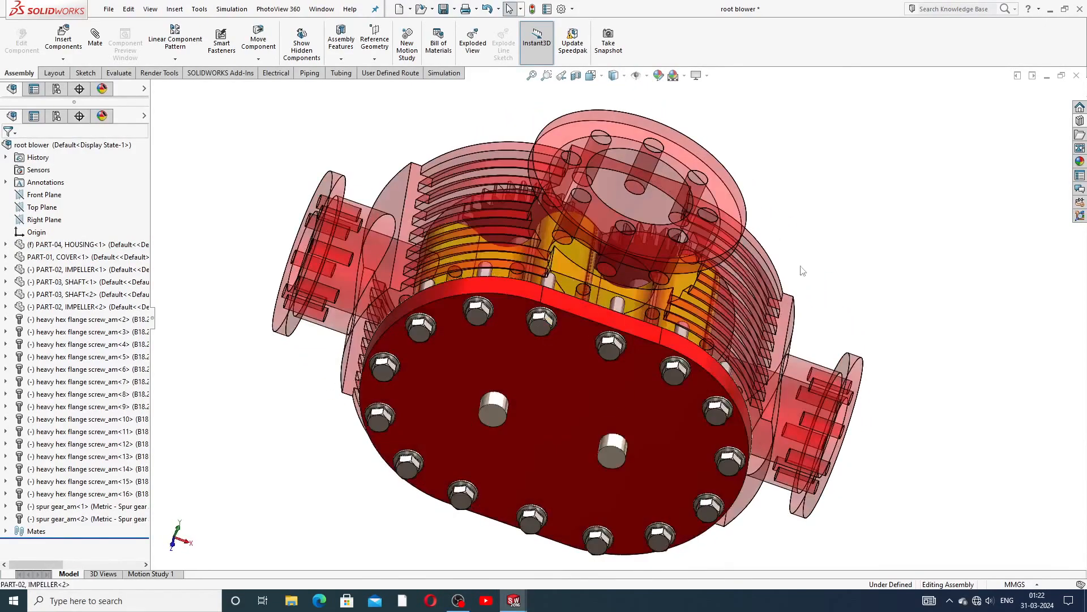
pyautogui.moveTo(588, 278); pyautogui.dragTo(713, 414, button='middle')
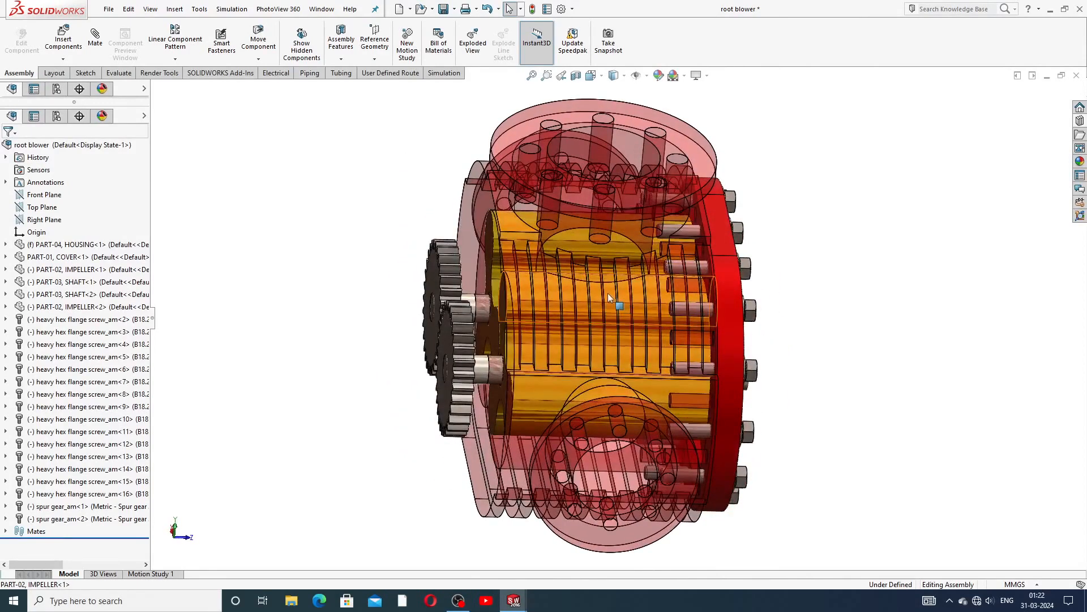
pyautogui.click(612, 314)
pyautogui.moveTo(618, 355); pyautogui.dragTo(623, 331)
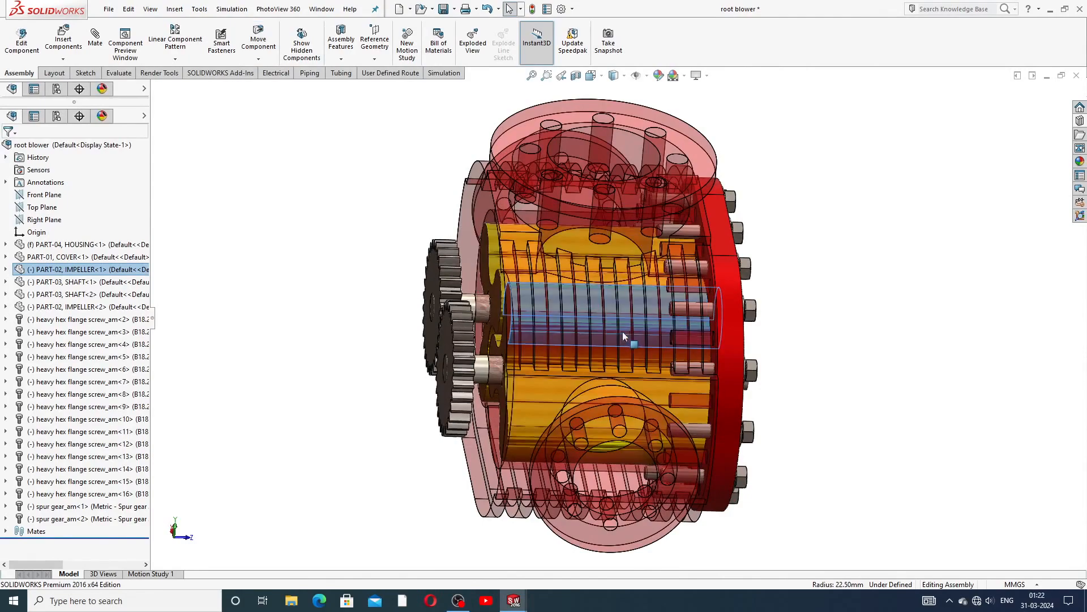
# Step: Turn the second spur gear at the rear of the blower to check how the gears drive the impellers
pyautogui.moveTo(615, 328); pyautogui.dragTo(809, 411, button='middle')
pyautogui.scroll(-2, 809, 411)
pyautogui.scroll(-3, 796, 395)
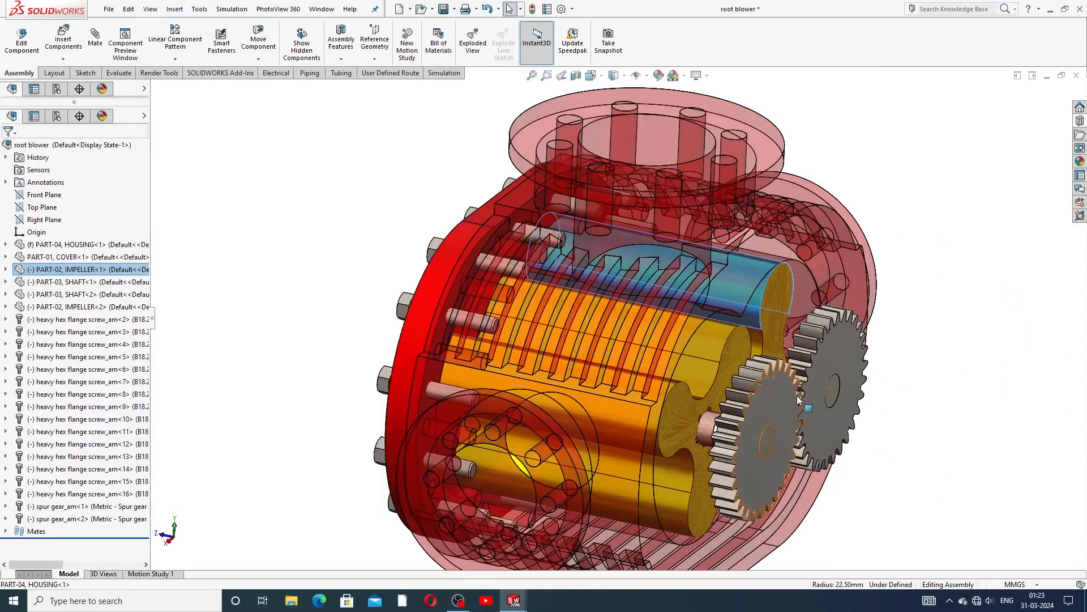
pyautogui.click(776, 385)
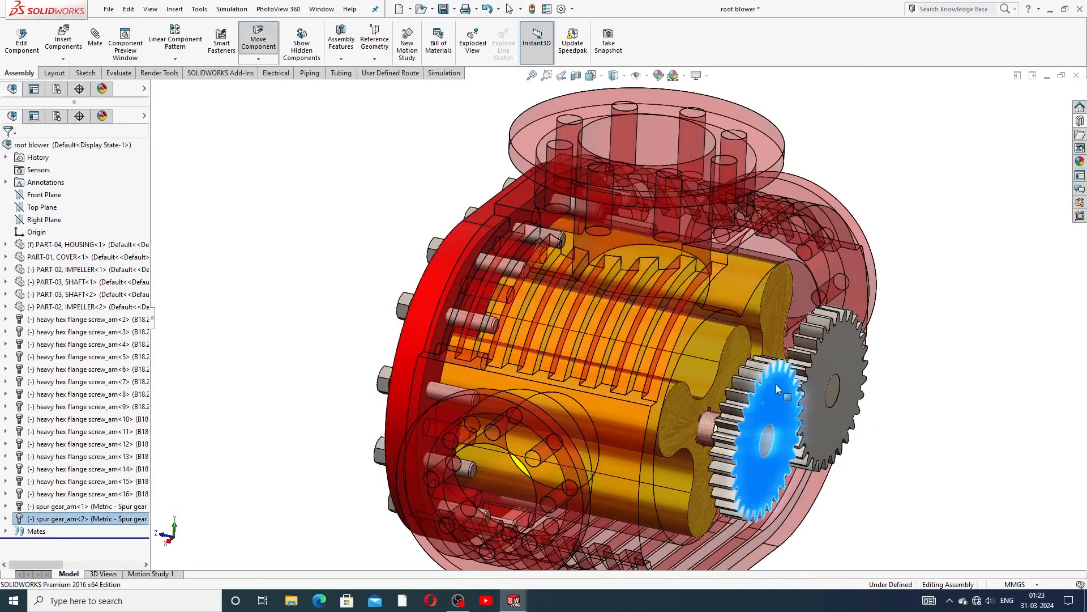
pyautogui.moveTo(776, 384); pyautogui.dragTo(900, 289)
pyautogui.click(909, 285)
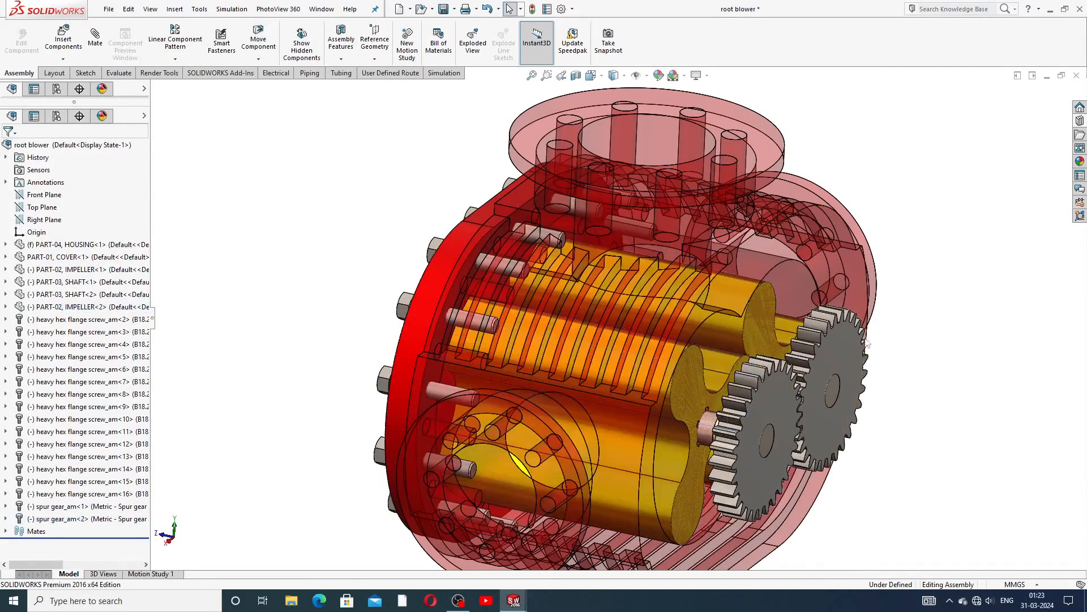
# Step: Turn off the transparency of the PART-04 housing and view the closed blower from the rear and front
pyautogui.rightClick(98, 249)
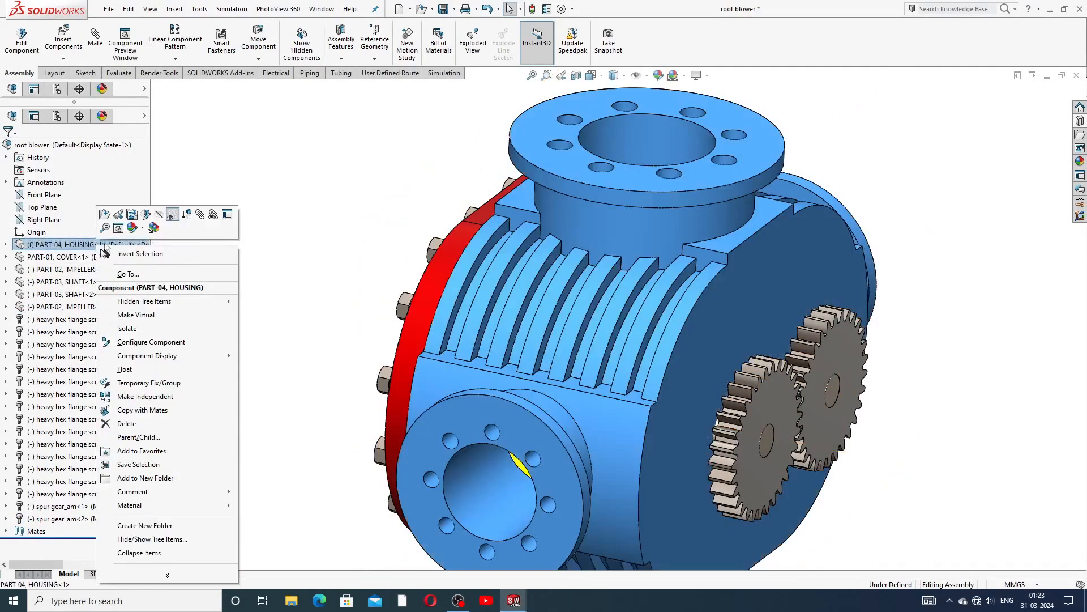
pyautogui.click(172, 215)
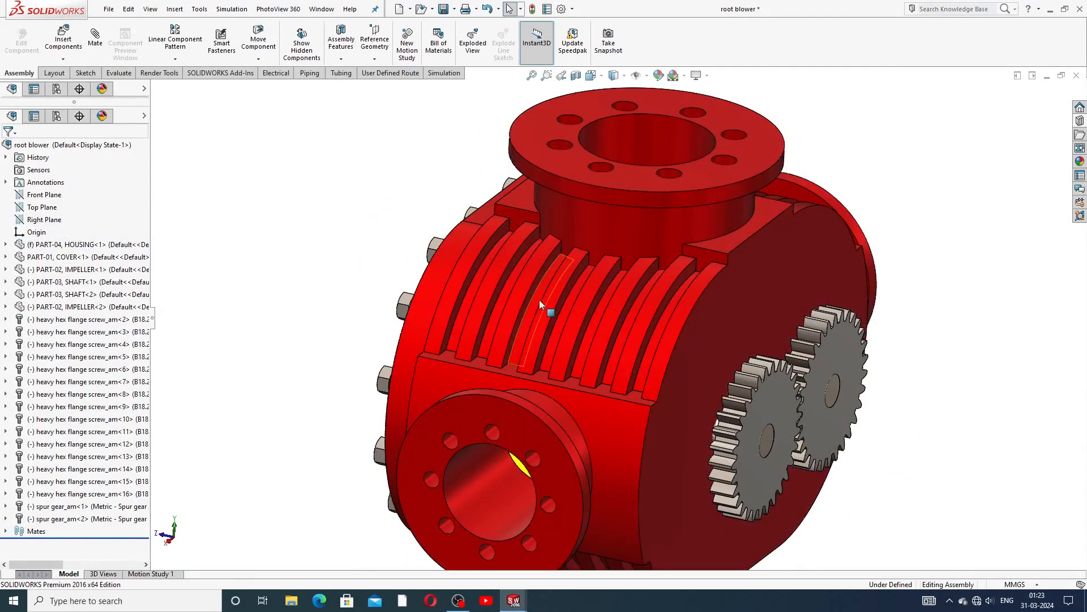
pyautogui.scroll(3, 540, 300)
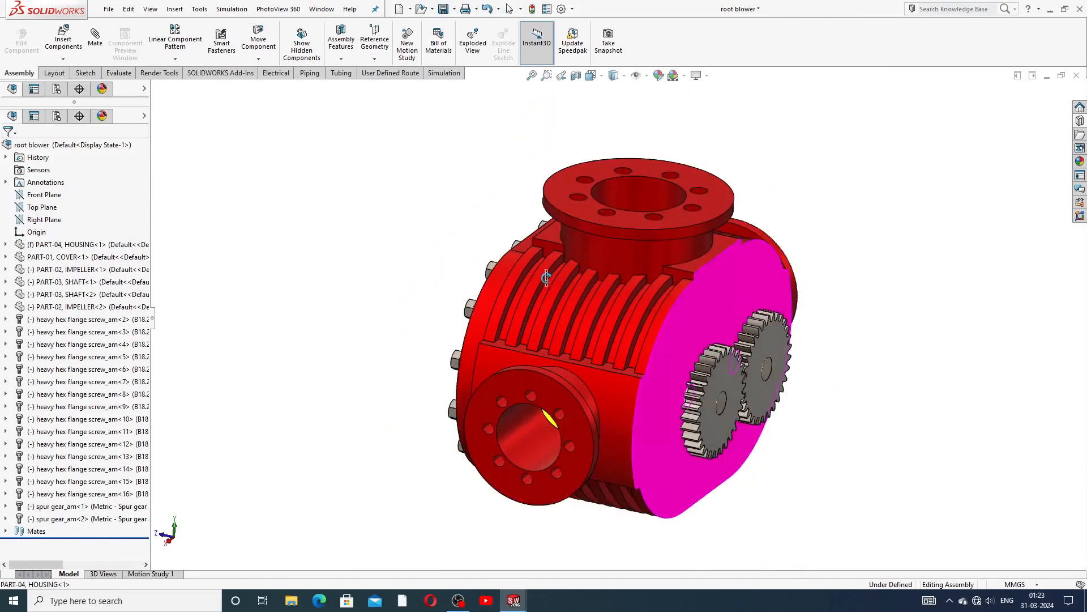
pyautogui.moveTo(546, 277); pyautogui.dragTo(583, 273, button='middle')
pyautogui.scroll(4, 583, 273)
pyautogui.moveTo(504, 249); pyautogui.dragTo(547, 193, button='middle')
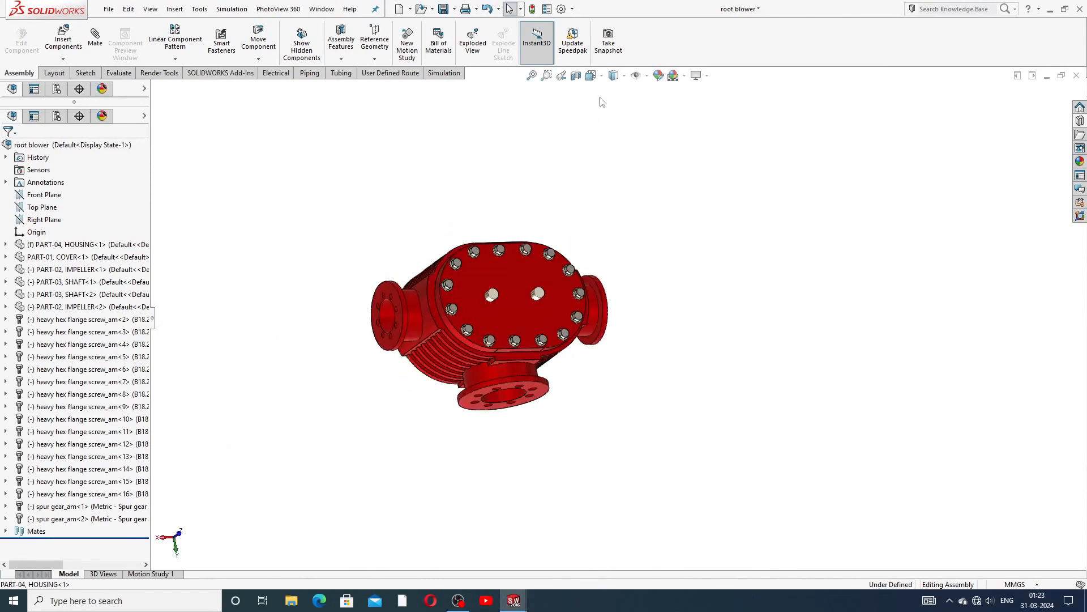
# Step: Set the root blower assembly to the isometric view and fit it comfortably in view
pyautogui.click(601, 79)
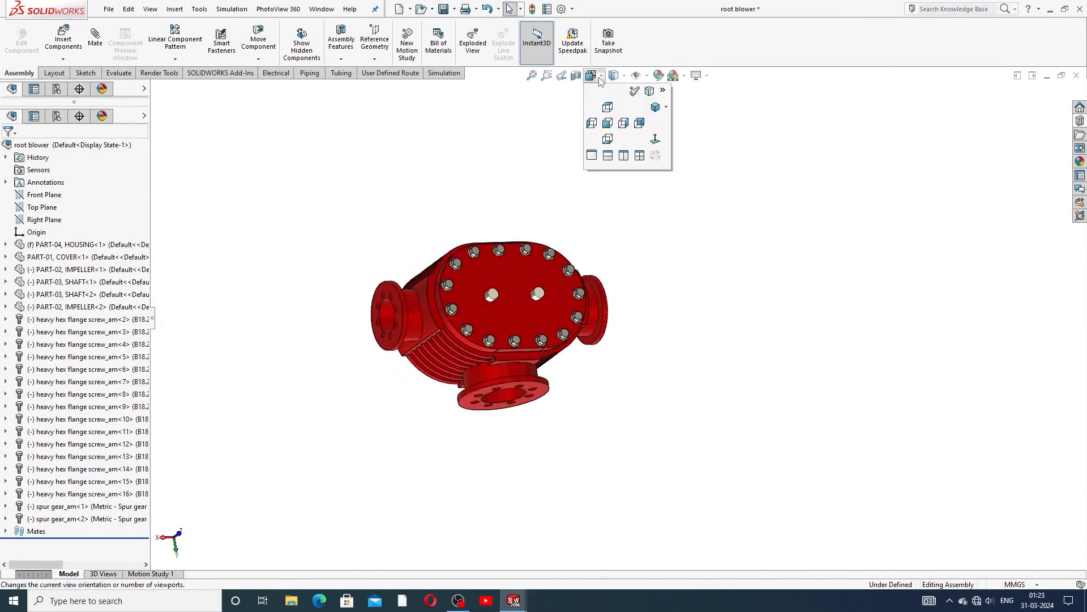
pyautogui.click(666, 107)
pyautogui.click(668, 117)
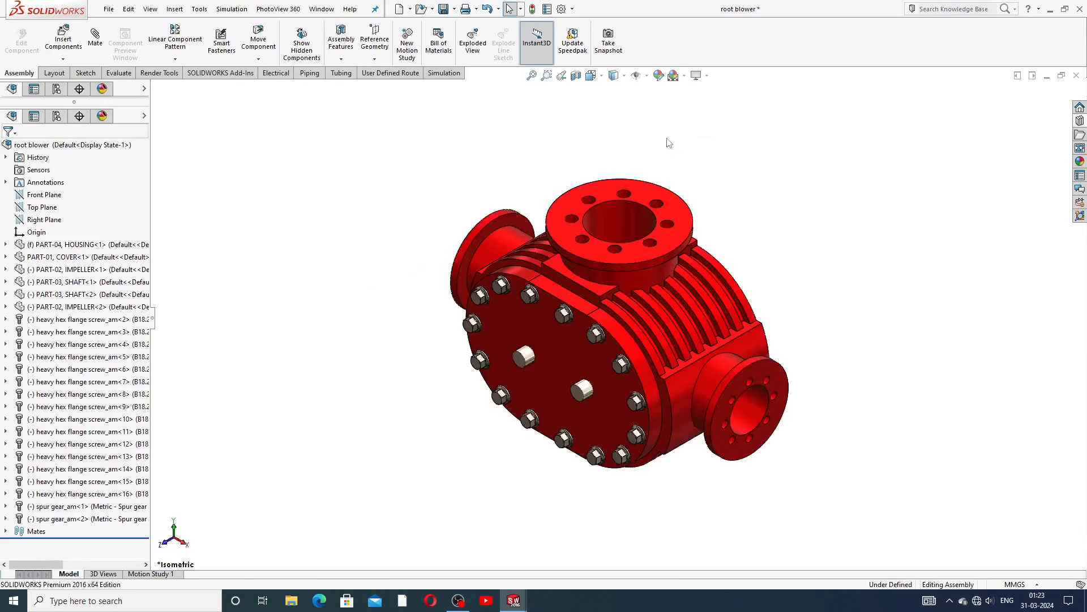
pyautogui.scroll(-2, 624, 270)
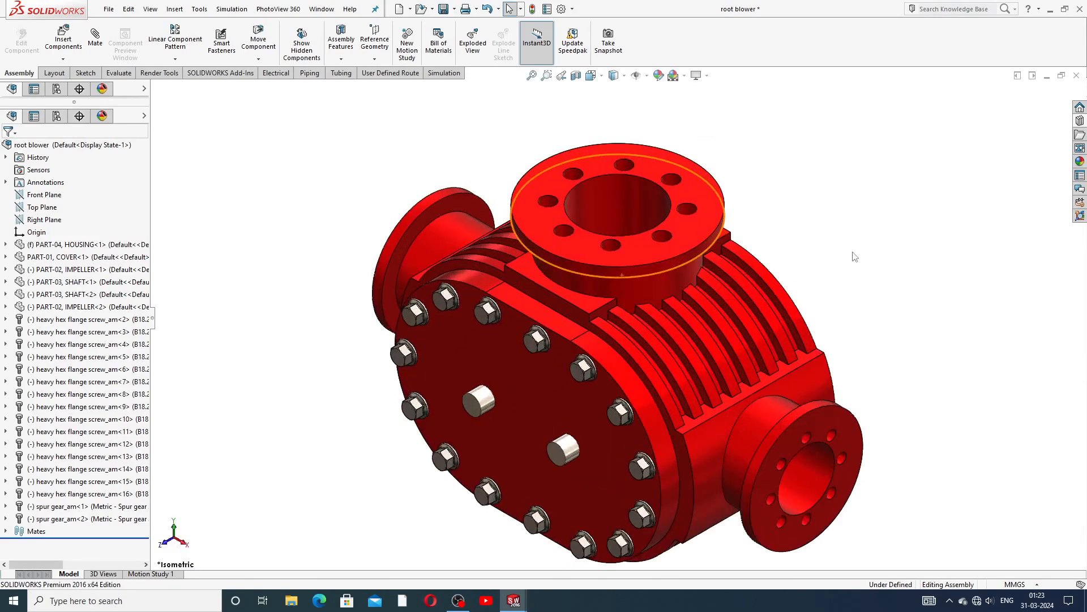
pyautogui.scroll(1, 679, 363)
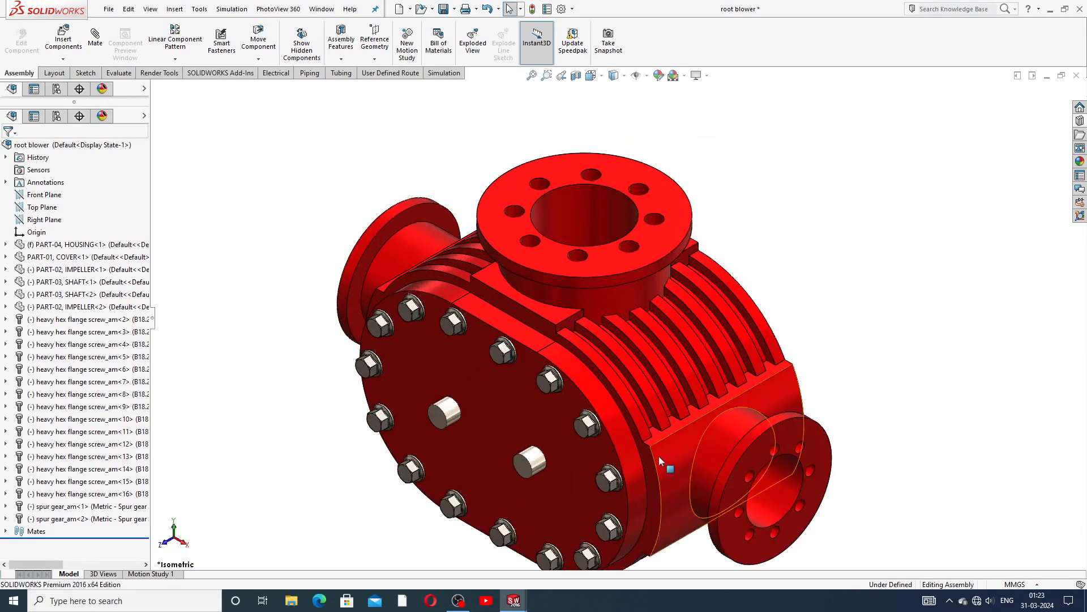
pyautogui.scroll(1, 658, 457)
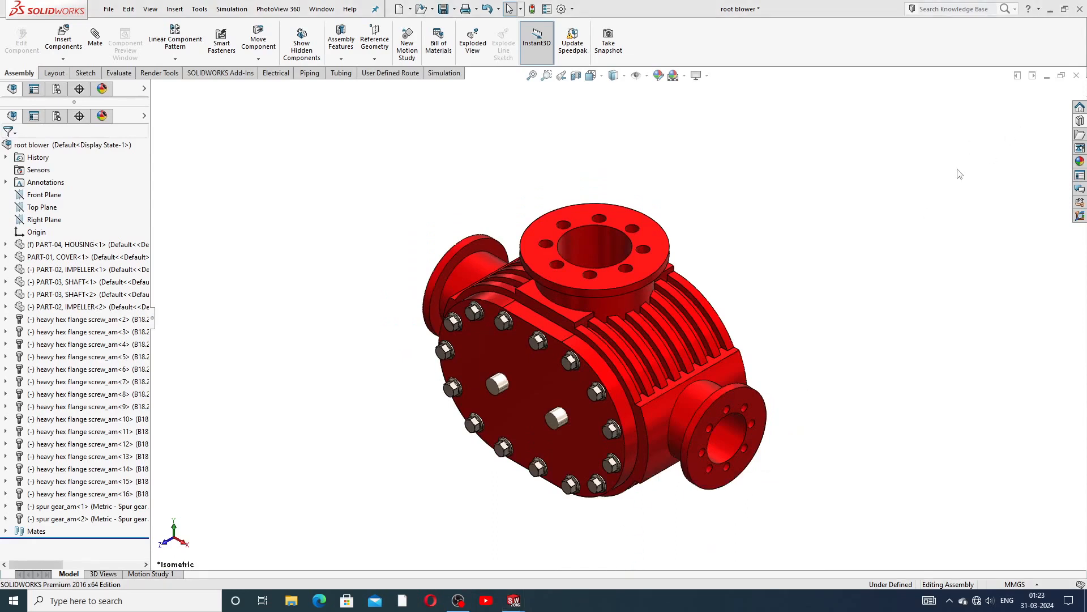
# Step: Close the root blower assembly, saving all modified documents and rebuilding before the save
pyautogui.click(1075, 76)
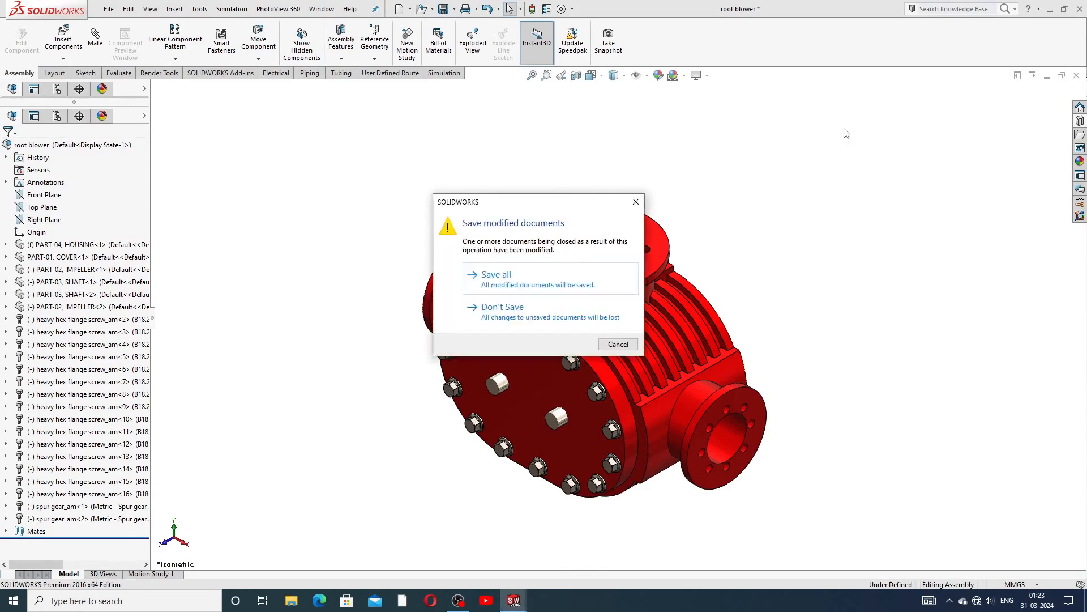
pyautogui.click(524, 281)
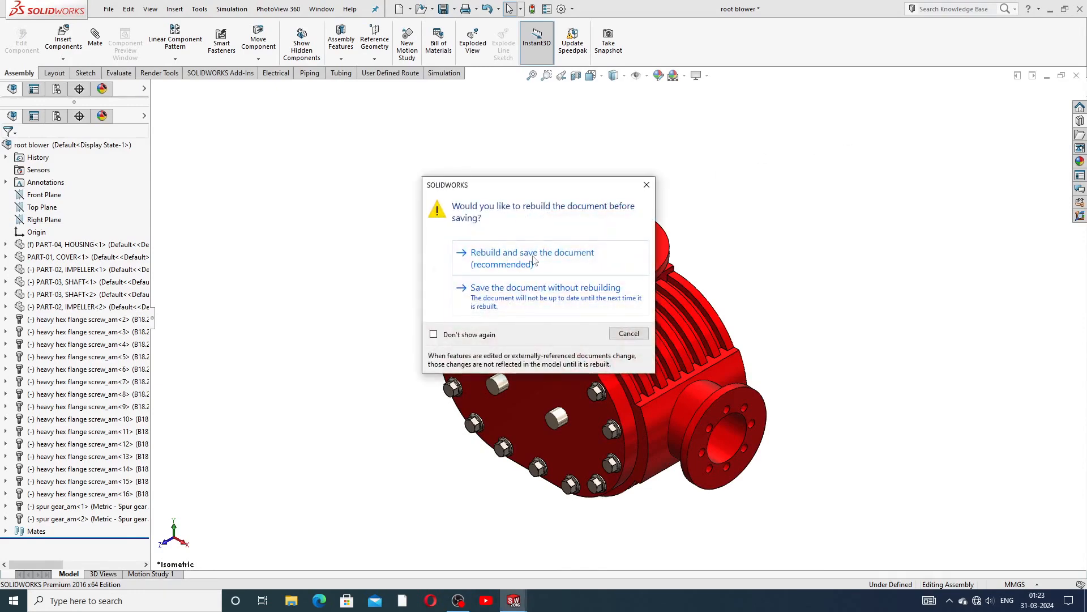
pyautogui.click(533, 255)
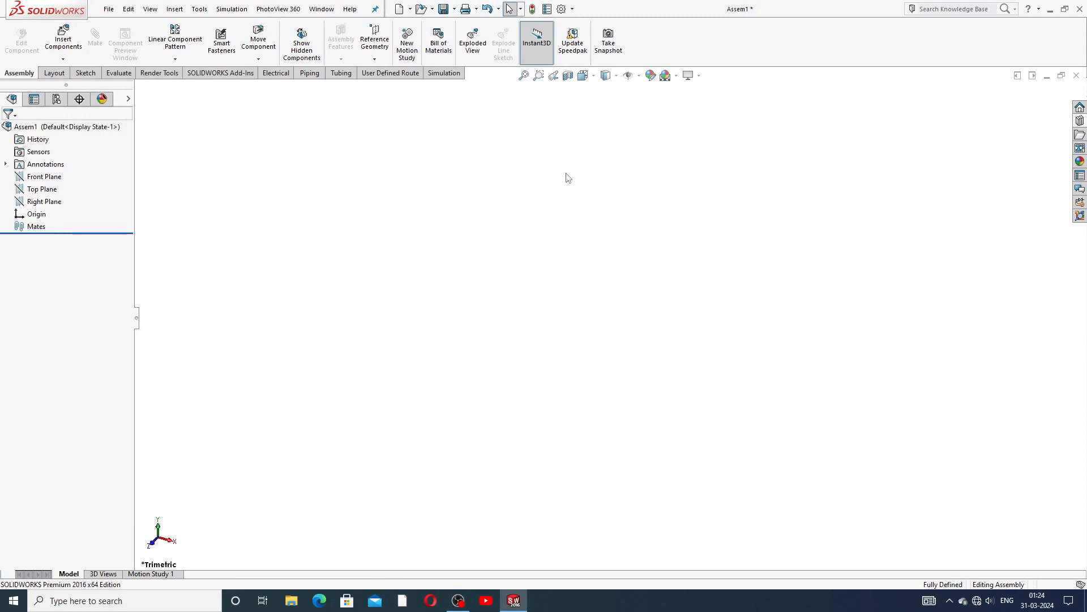
# Step: Load PART-04, HOUSING from the 7.ROOTS BLOWER DESIGN folder for insertion into the new assembly, with files displayed as thumbnails
pyautogui.click(64, 46)
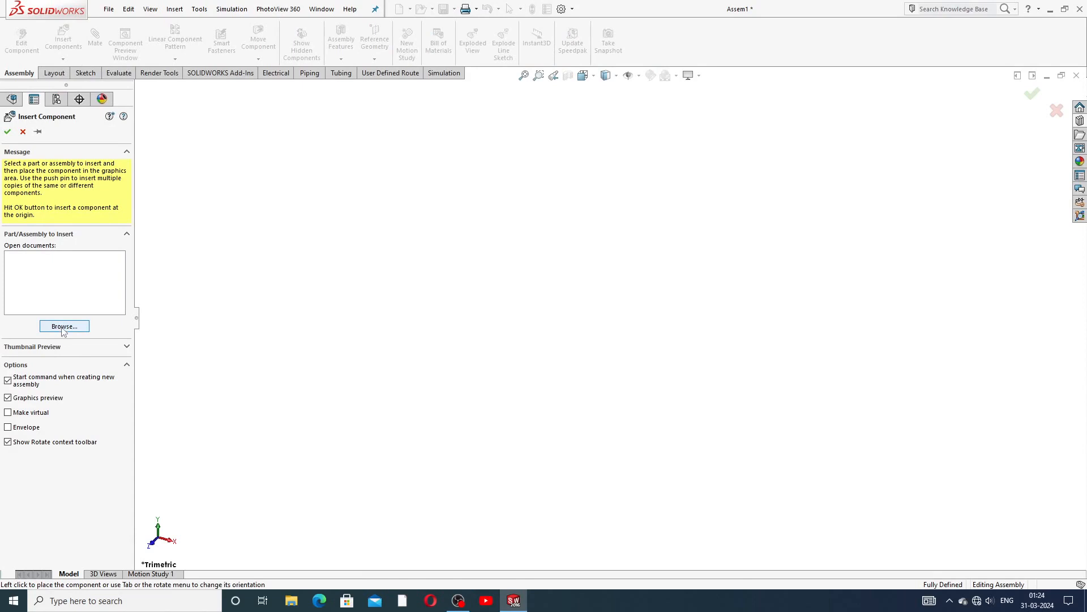
pyautogui.click(62, 327)
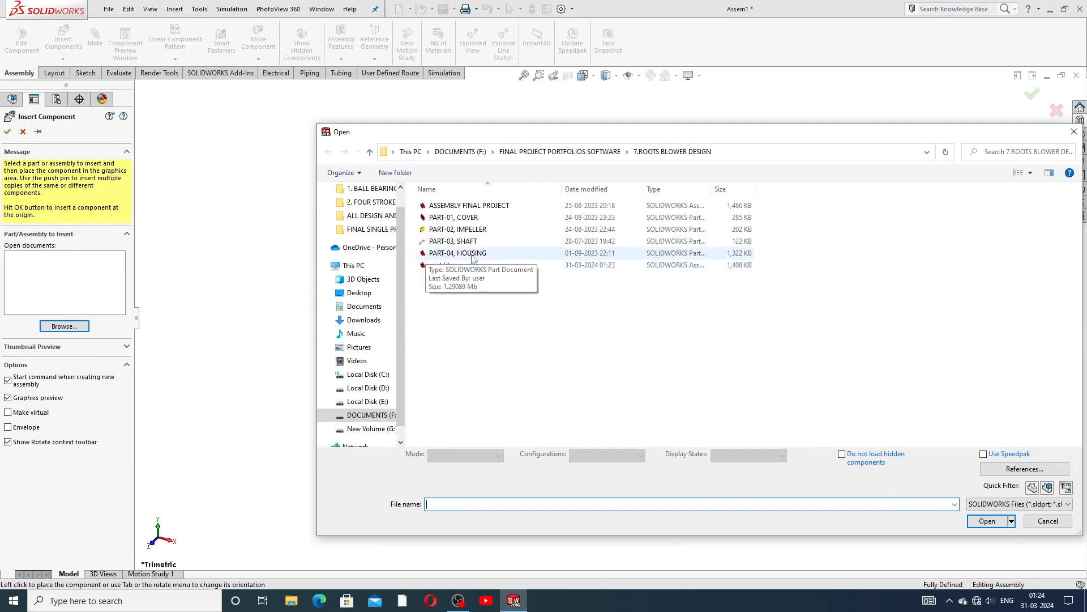
pyautogui.click(1032, 173)
pyautogui.click(1042, 98)
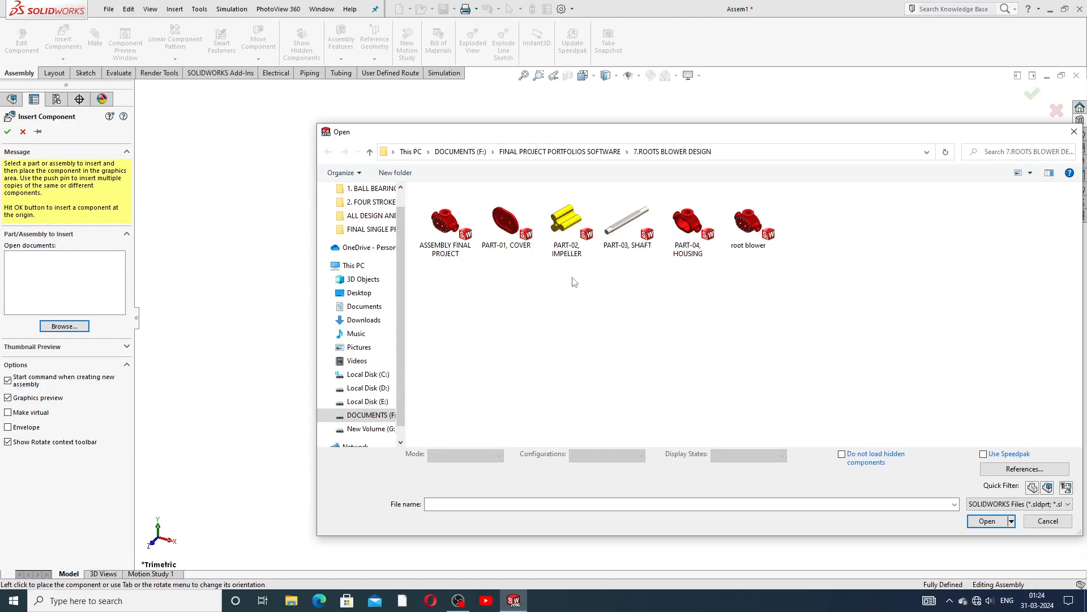
pyautogui.click(690, 238)
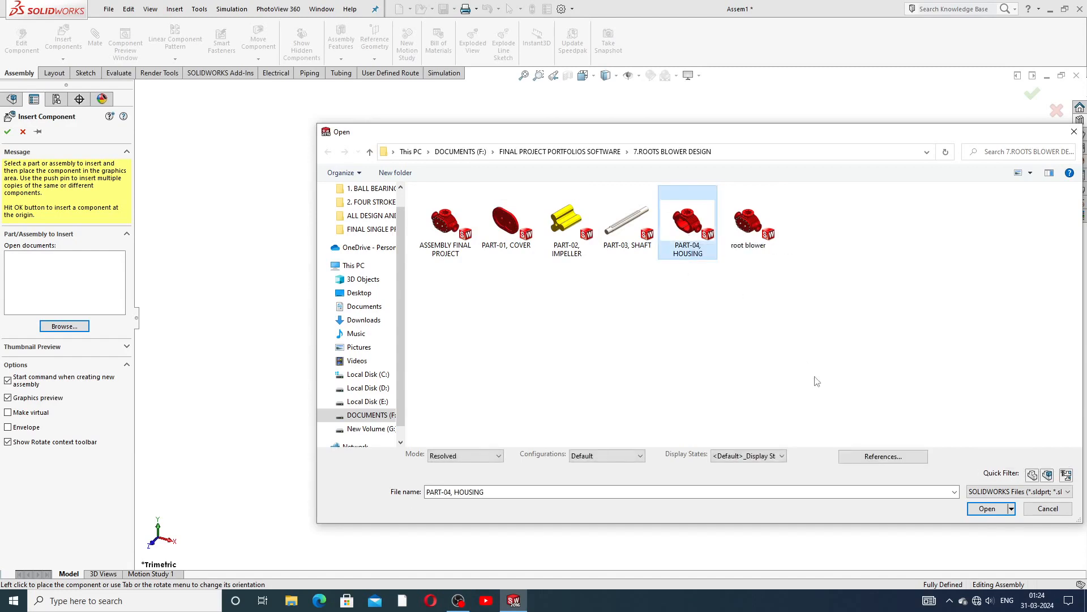
pyautogui.click(990, 509)
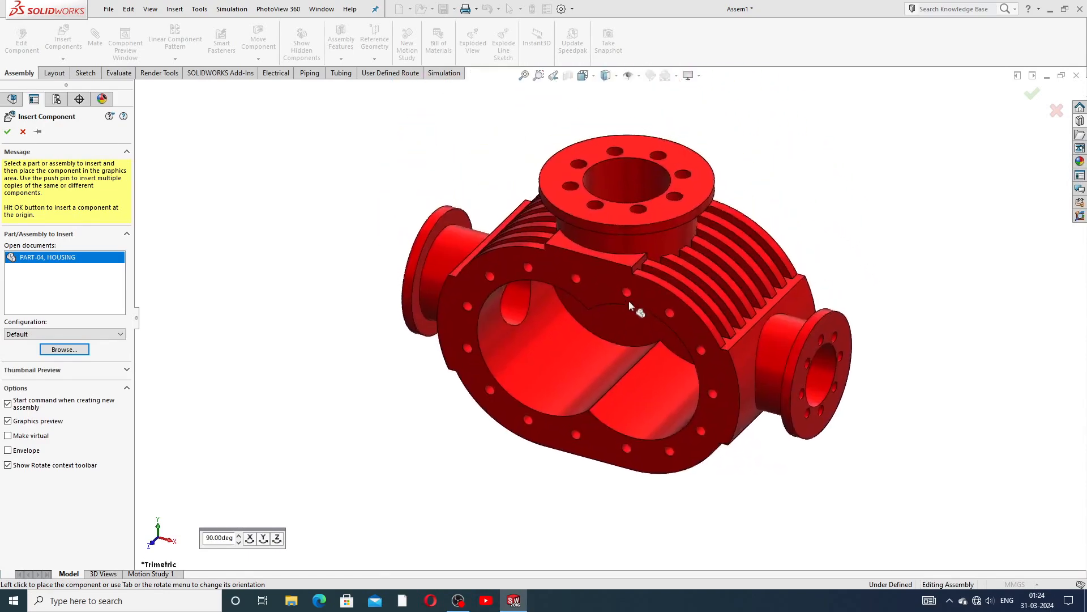
# Step: Turn on the display of origins and place the PART-04 housing at the assembly origin
pyautogui.click(639, 75)
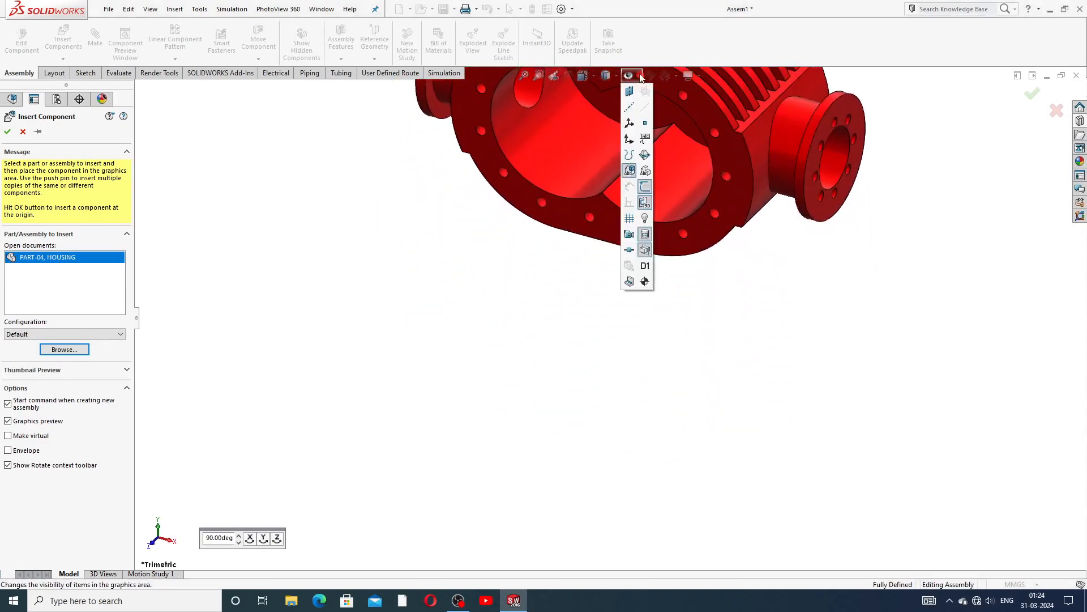
pyautogui.click(630, 126)
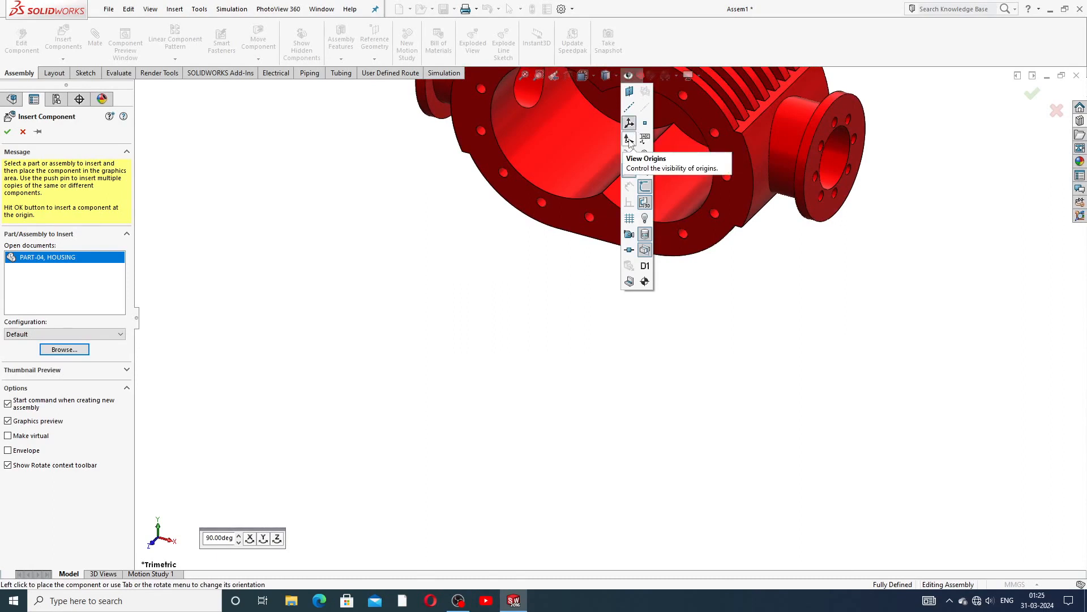
pyautogui.click(630, 141)
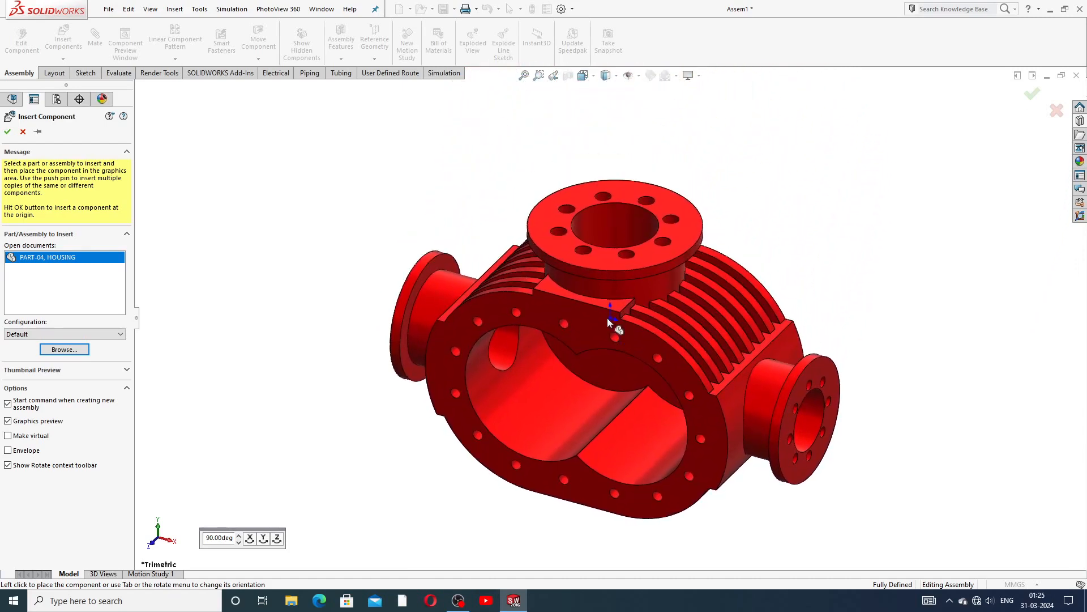
pyautogui.click(607, 317)
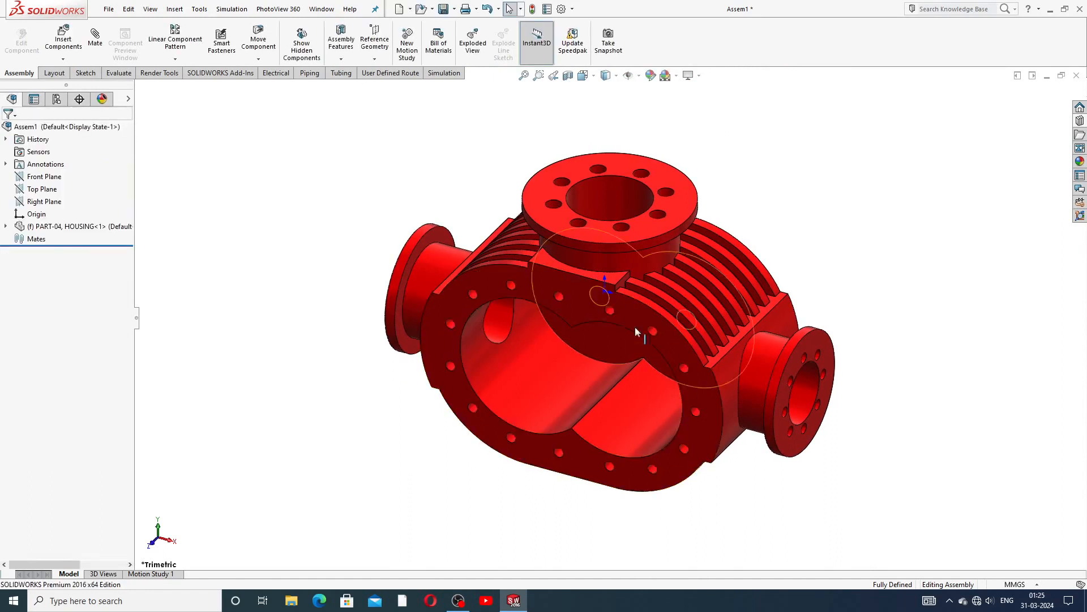
# Step: Turn off the display of origins in the new assembly
pyautogui.scroll(3, 740, 178)
pyautogui.scroll(-4, 634, 250)
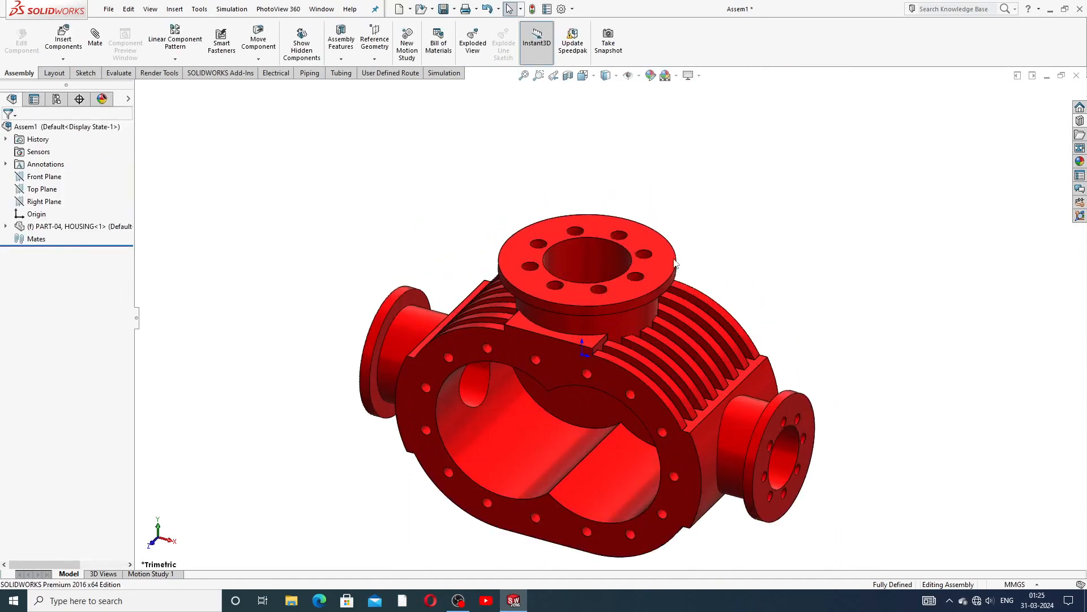
pyautogui.click(639, 76)
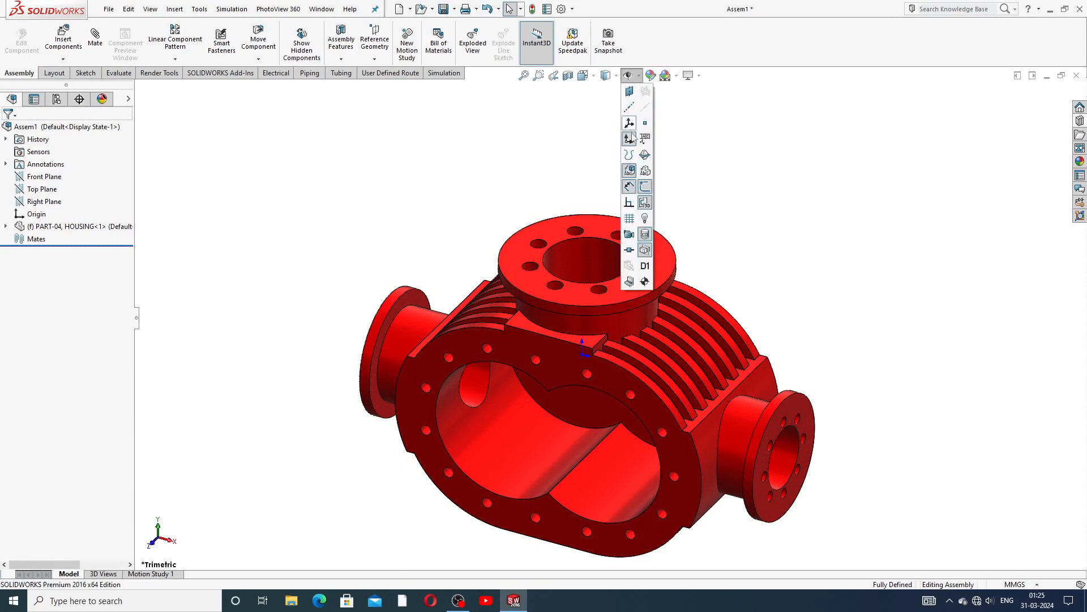
pyautogui.click(709, 226)
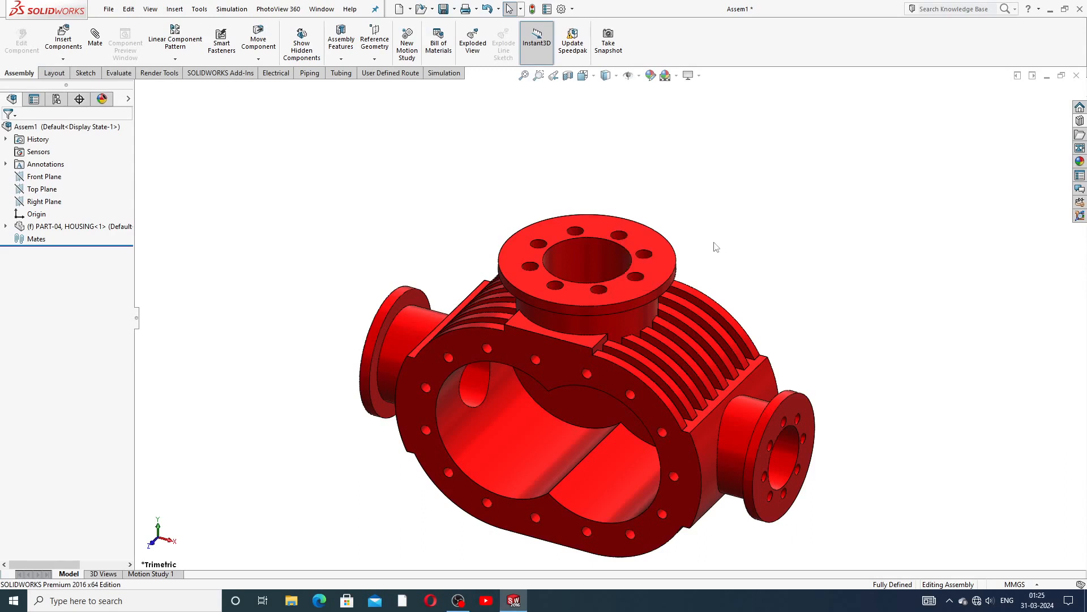
# Step: Examine the placed housing's open front, bores and flanged ports from several angles
pyautogui.scroll(-1, 599, 410)
pyautogui.scroll(2, 599, 410)
pyautogui.scroll(-1, 597, 415)
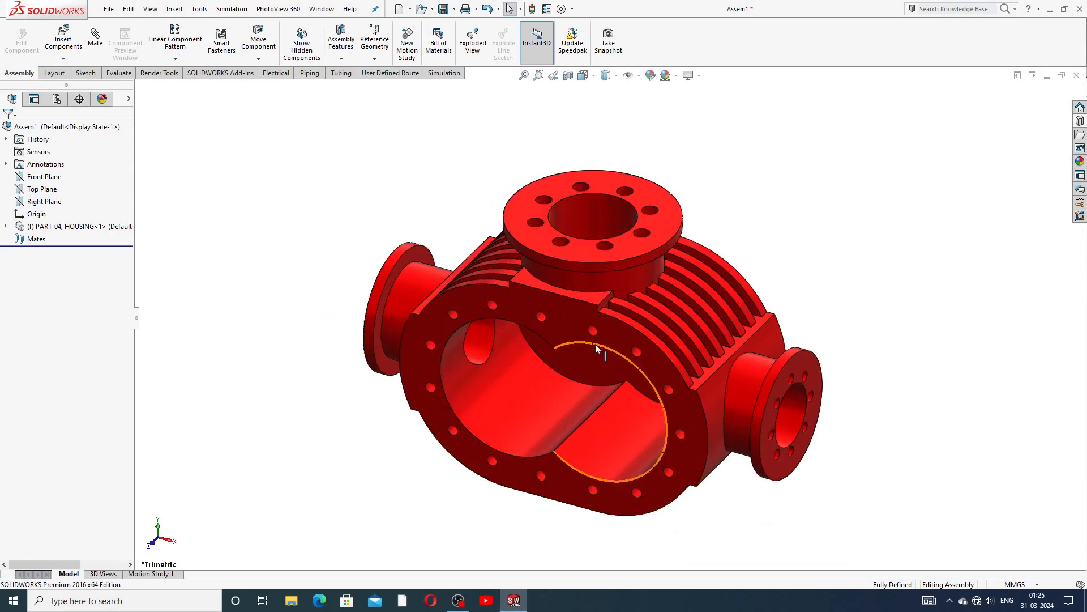
pyautogui.moveTo(596, 345); pyautogui.dragTo(579, 305, button='middle')
pyautogui.scroll(-1, 579, 304)
pyautogui.scroll(3, 601, 373)
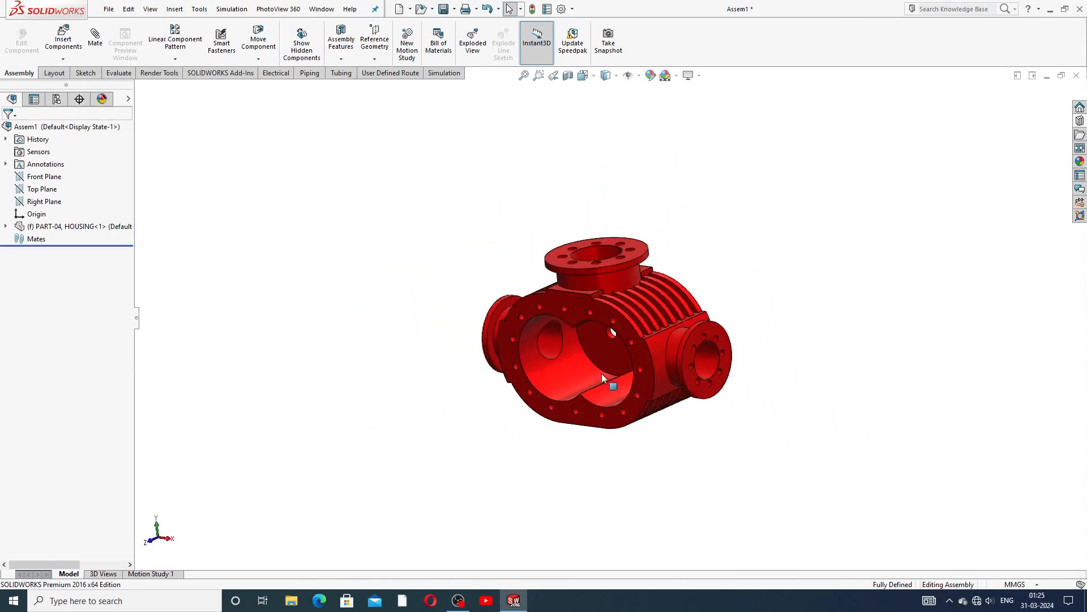
pyautogui.moveTo(601, 373); pyautogui.dragTo(606, 341, button='middle')
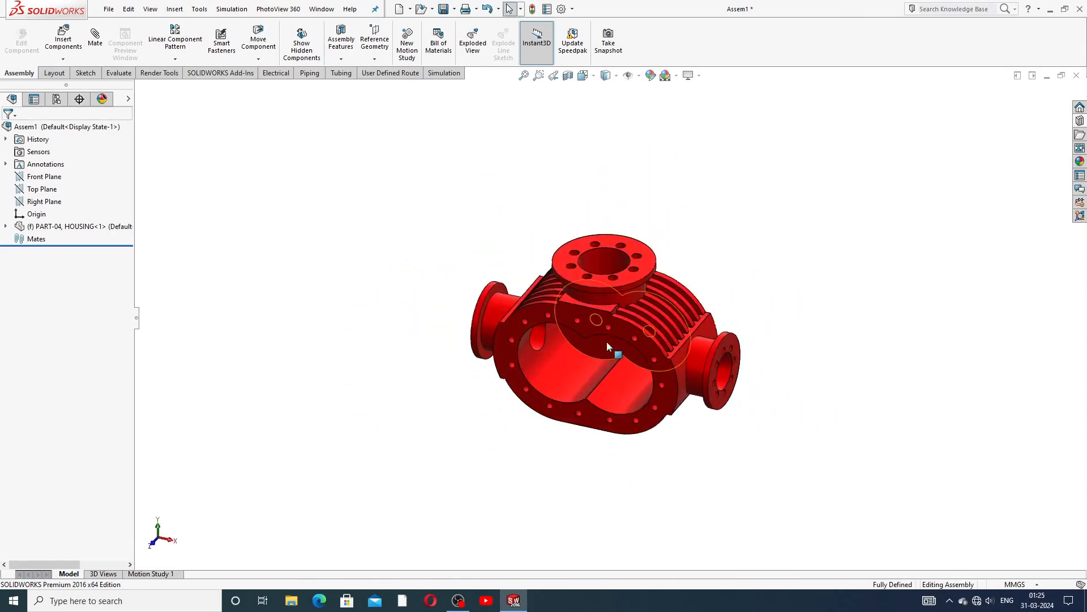
pyautogui.scroll(-2, 607, 341)
# Step: Load PART-01, COVER, PART-02, IMPELLER and PART-03, SHAFT together from the 7.ROOTS BLOWER DESIGN folder for insertion
pyautogui.click(63, 39)
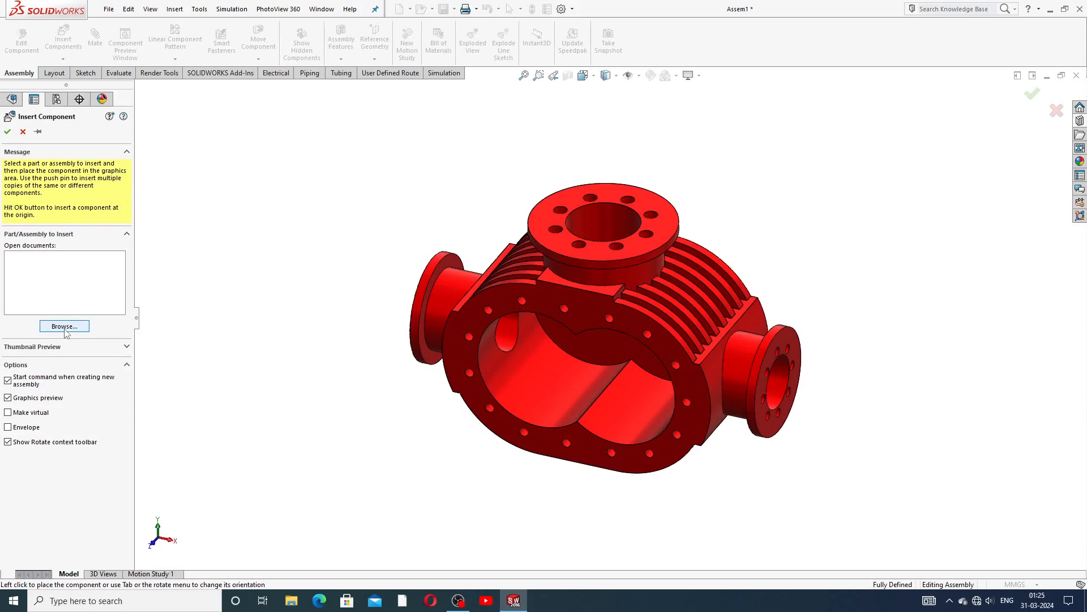
pyautogui.click(64, 327)
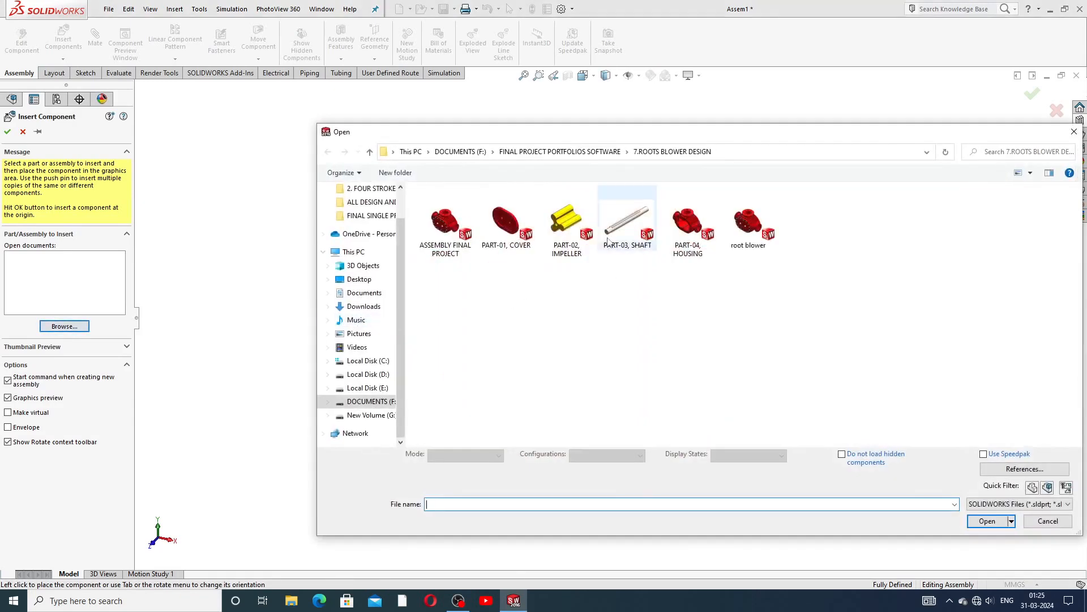
pyautogui.click(517, 243)
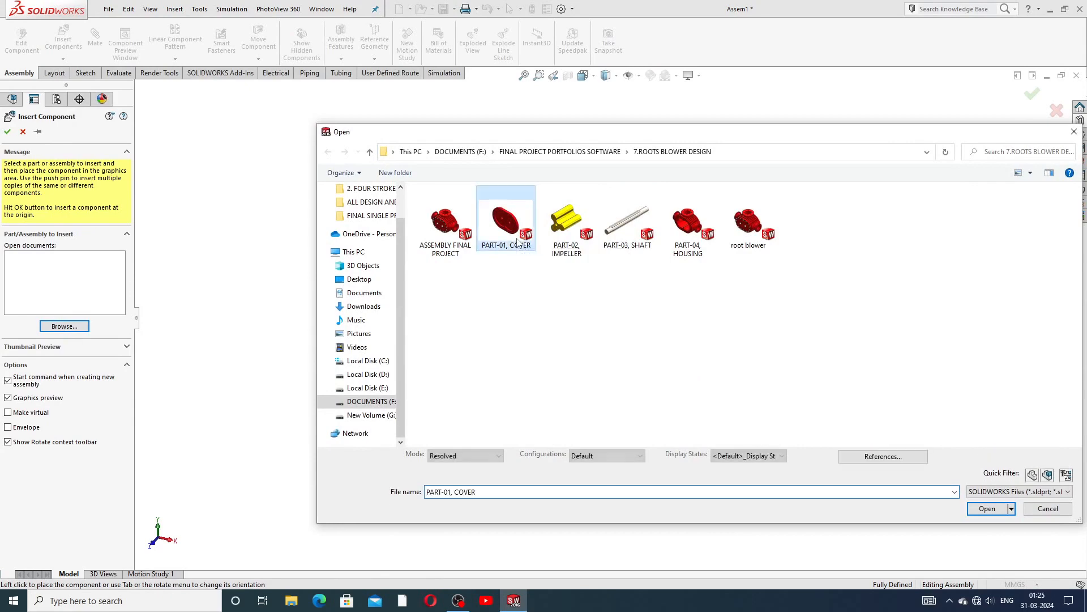
pyautogui.keyDown('ctrl'); pyautogui.click(558, 244); pyautogui.keyUp('ctrl')
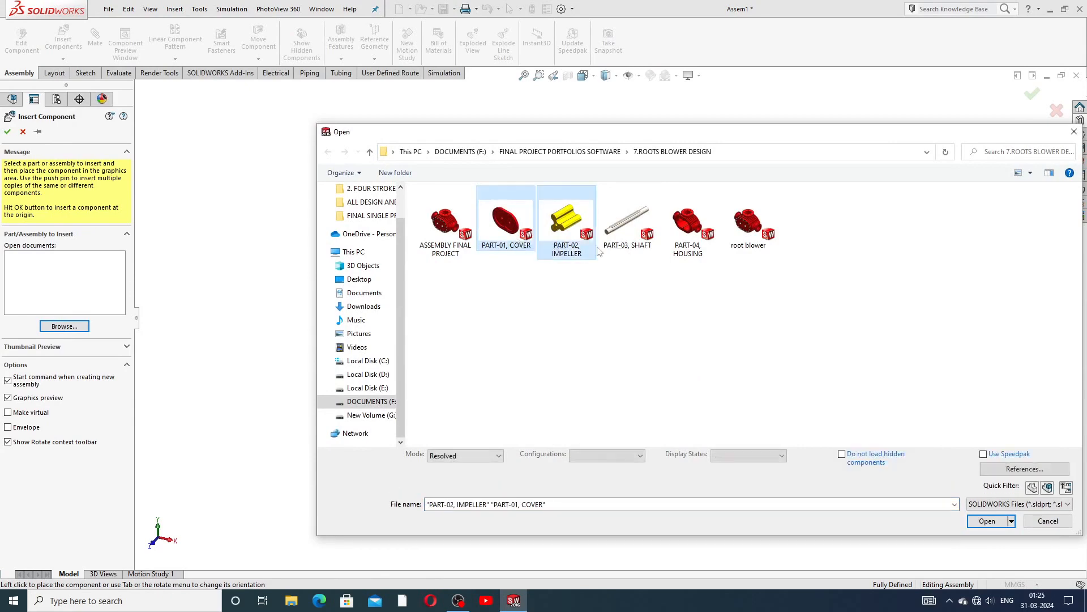
pyautogui.keyDown('ctrl'); pyautogui.click(628, 244); pyautogui.keyUp('ctrl')
pyautogui.click(987, 521)
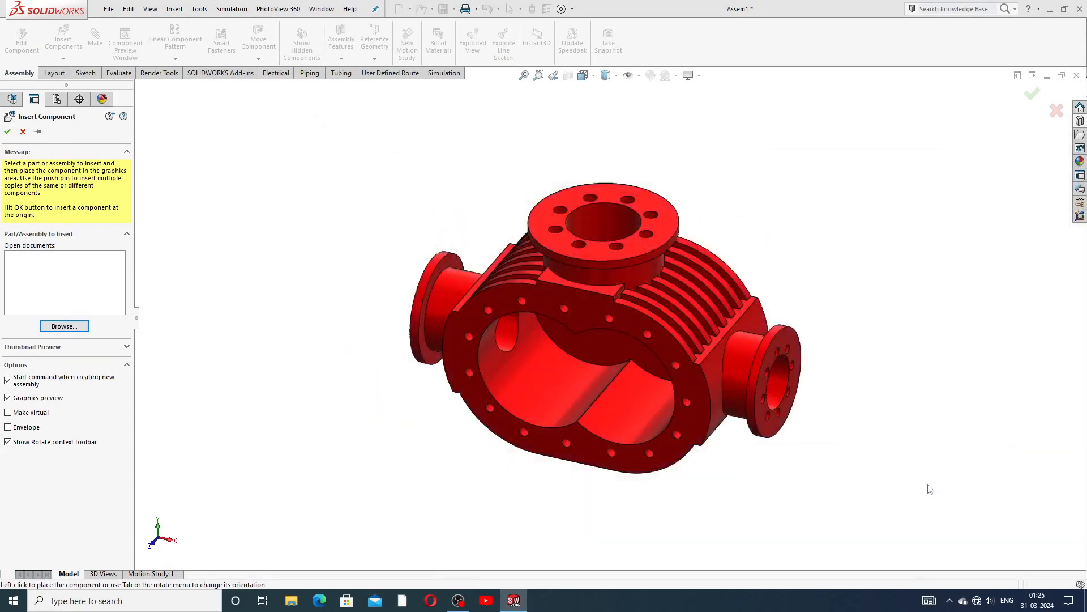
# Step: Place the cover on one side of the housing, and the impeller with the shaft below it on the opposite side
pyautogui.click(310, 372)
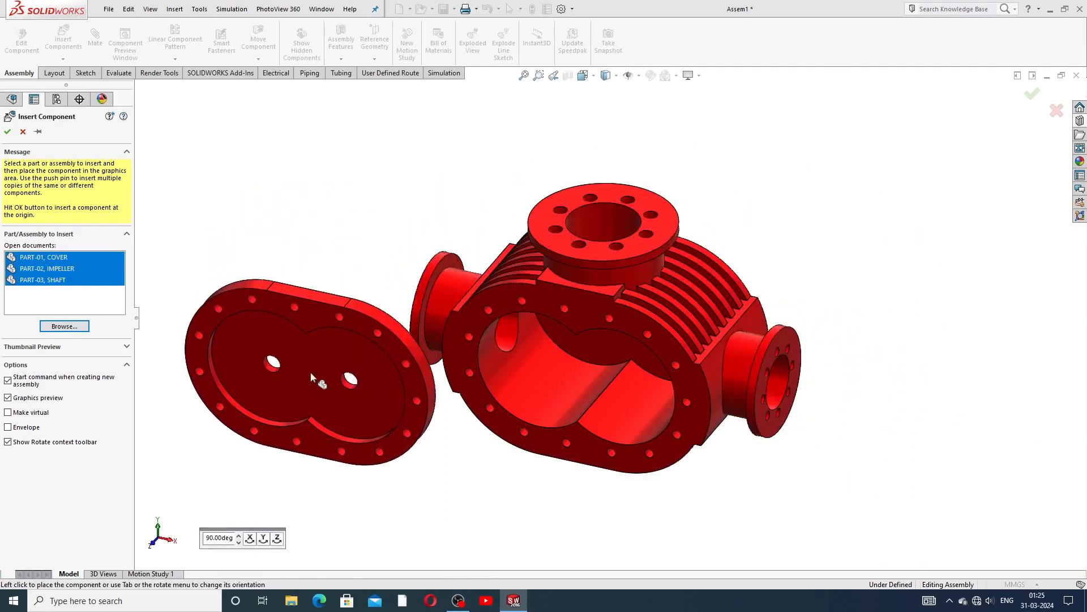
pyautogui.click(893, 237)
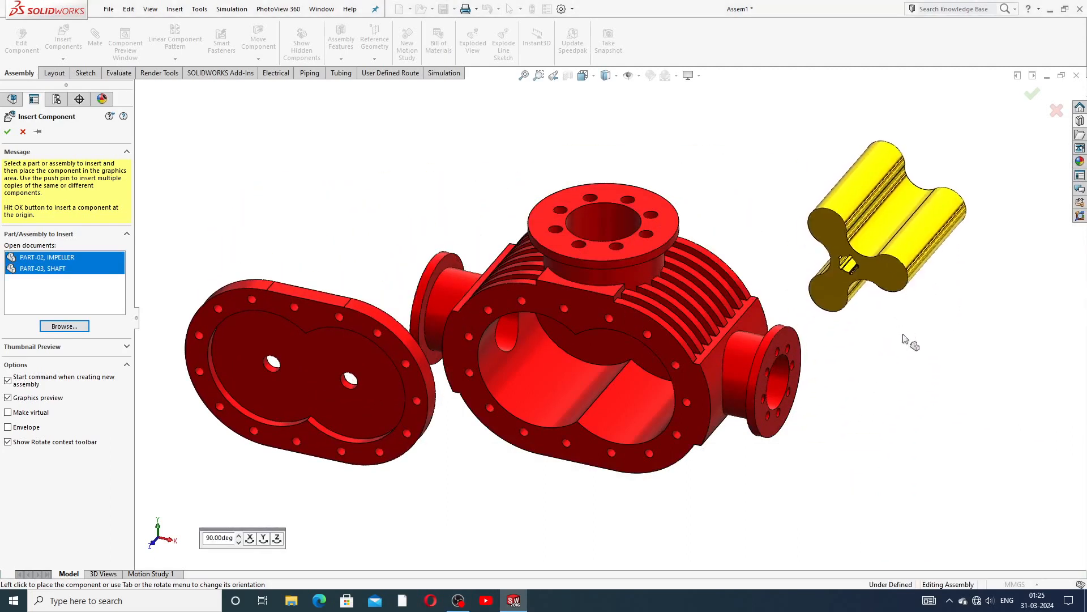
pyautogui.click(938, 380)
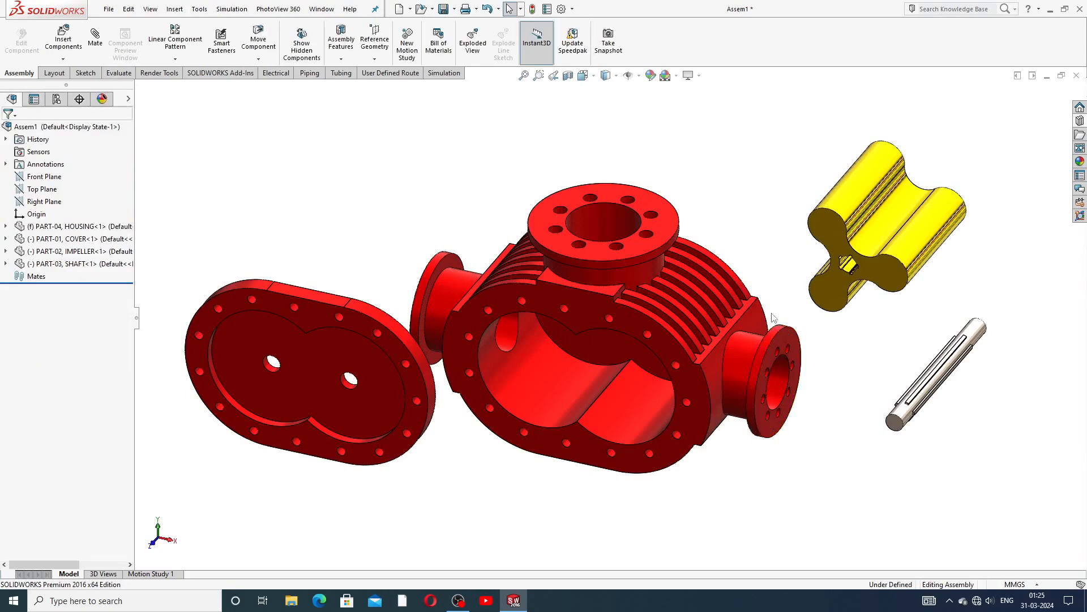
# Step: Spread out the loose parts: cover farther from the housing, impeller above the cover, and shaft between the cover and the housing
pyautogui.scroll(3, 751, 314)
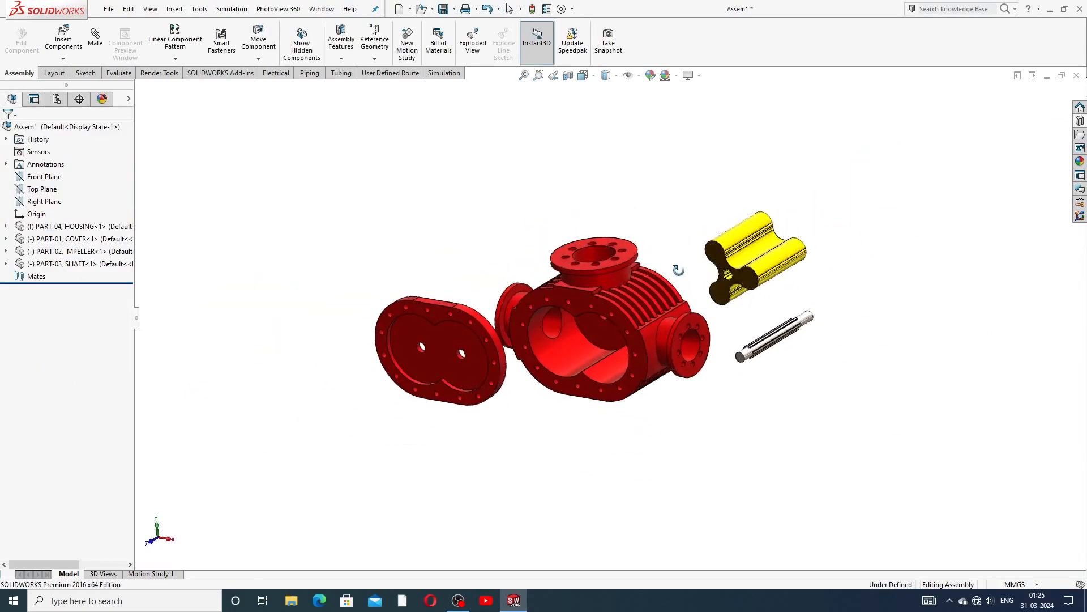
pyautogui.scroll(-2, 516, 344)
pyautogui.scroll(2, 545, 297)
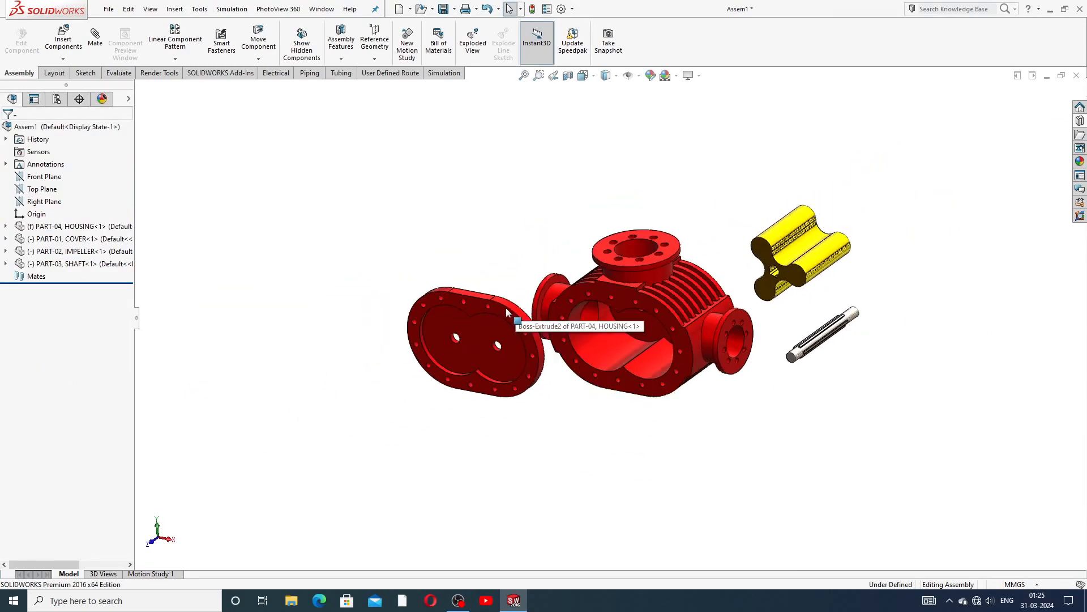
pyautogui.moveTo(485, 311); pyautogui.dragTo(412, 341)
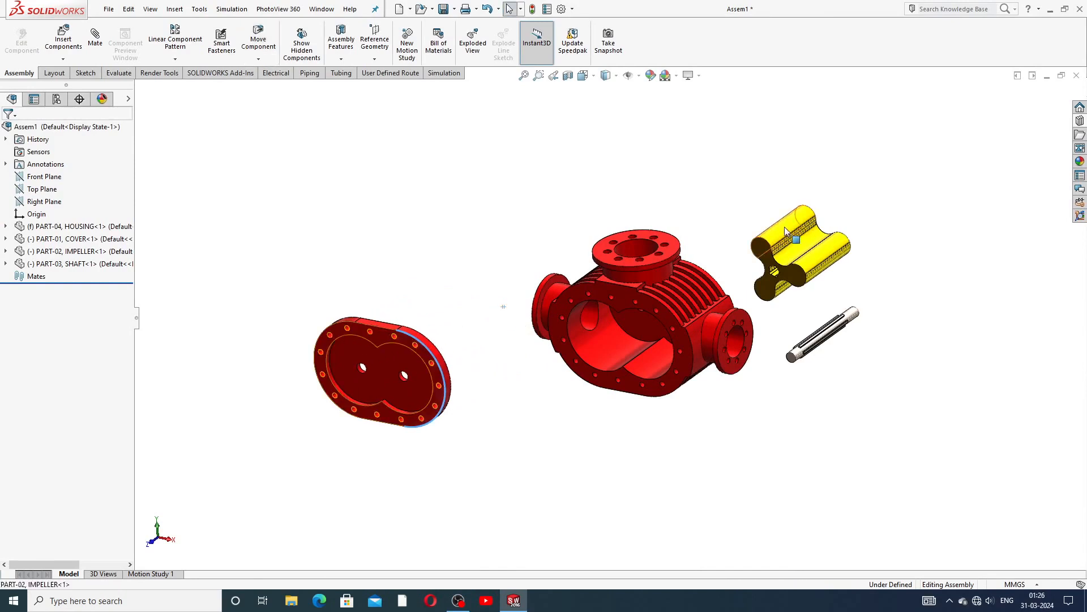
pyautogui.moveTo(784, 227); pyautogui.dragTo(453, 217)
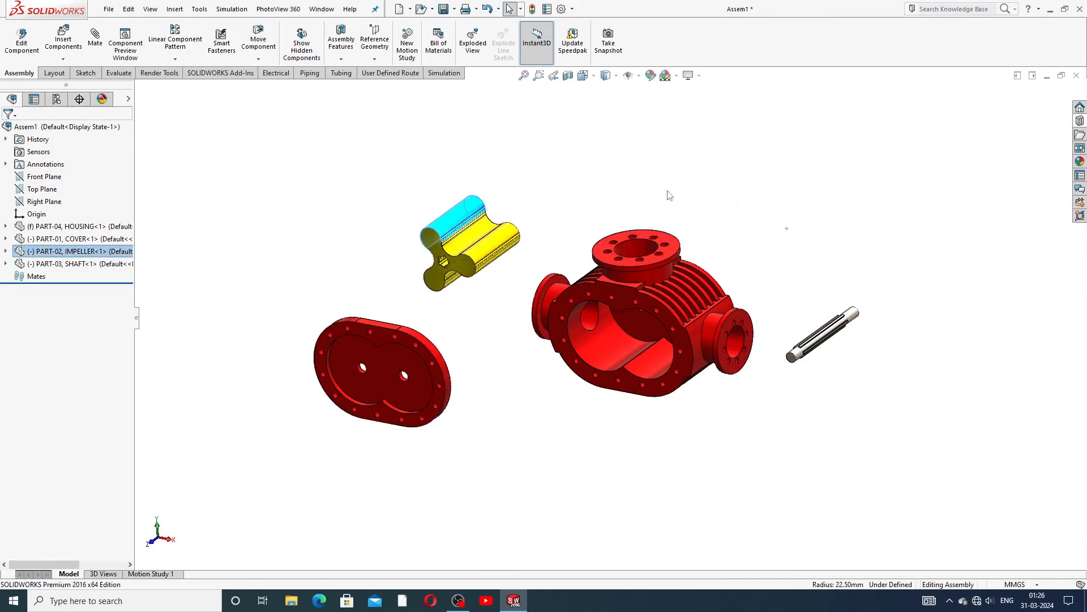
pyautogui.click(803, 388)
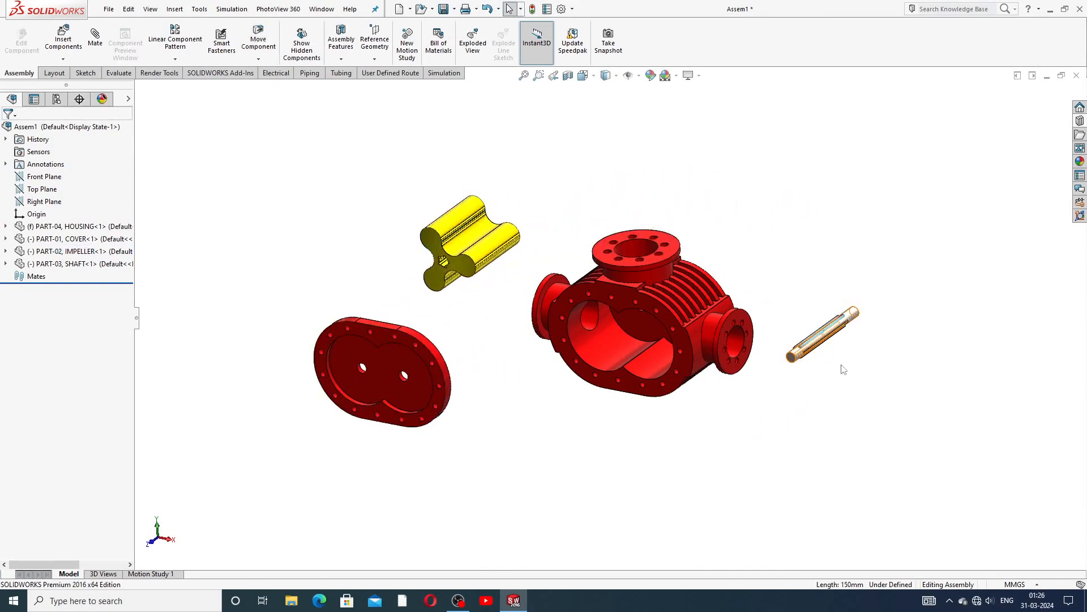
pyautogui.click(1080, 121)
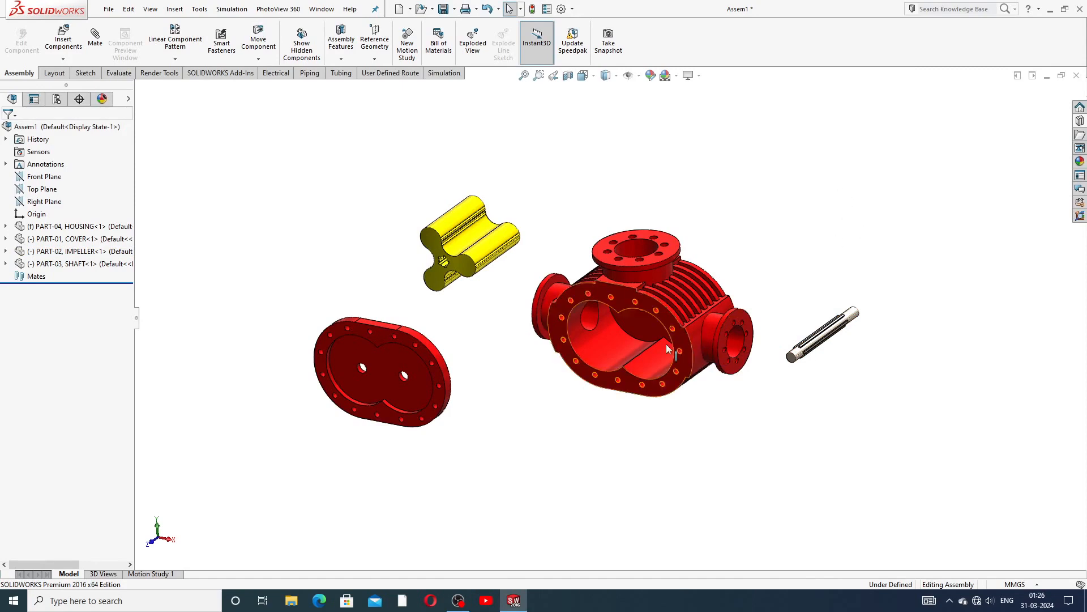
pyautogui.moveTo(633, 283); pyautogui.dragTo(633, 258, button='middle')
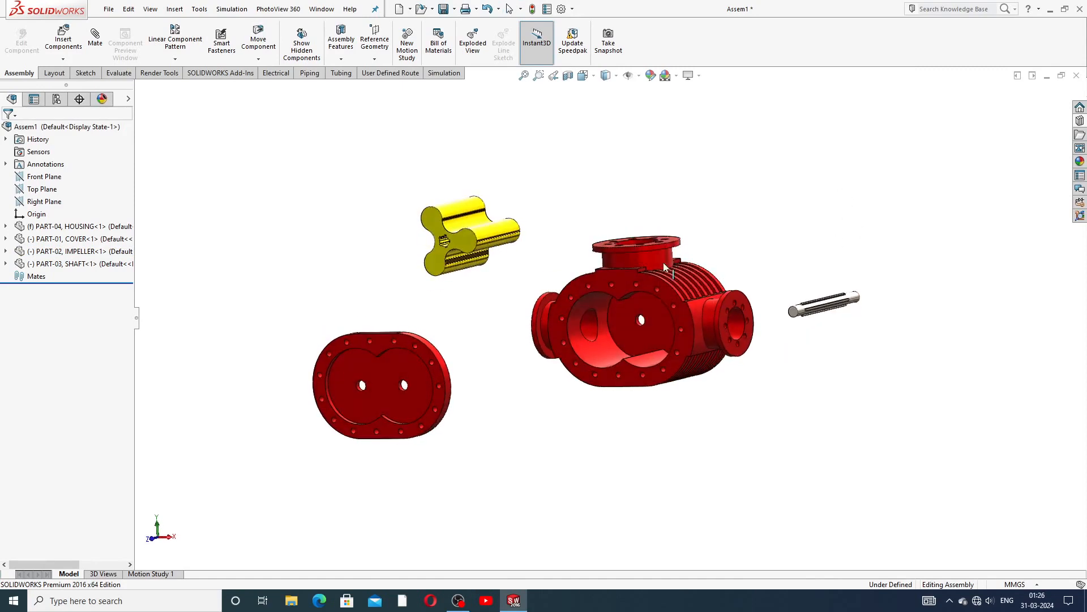
pyautogui.moveTo(830, 301); pyautogui.dragTo(596, 315)
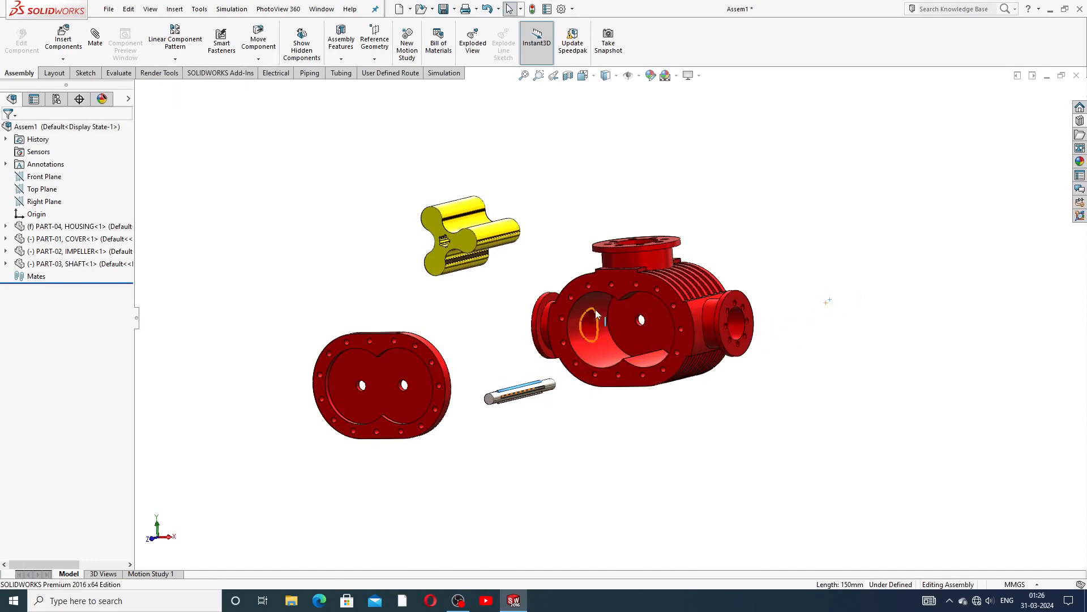
# Step: Add a concentric mate between the shaft's cylindrical end and the visible shaft hole in the housing's rear wall, and slide the shaft into it
pyautogui.moveTo(630, 249); pyautogui.dragTo(641, 285, button='middle')
pyautogui.scroll(-6, 633, 334)
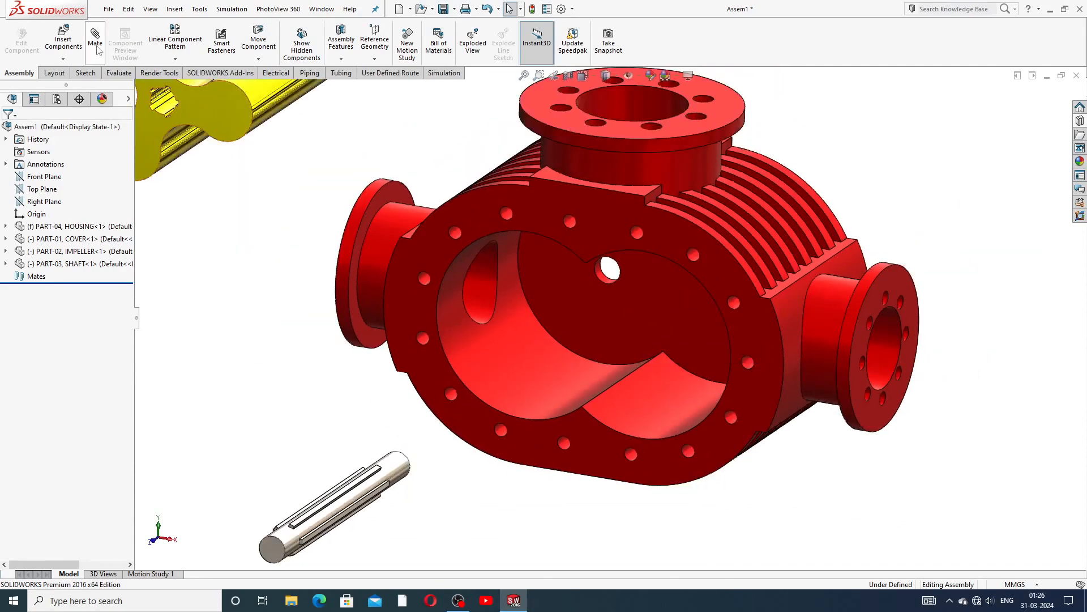
pyautogui.click(94, 44)
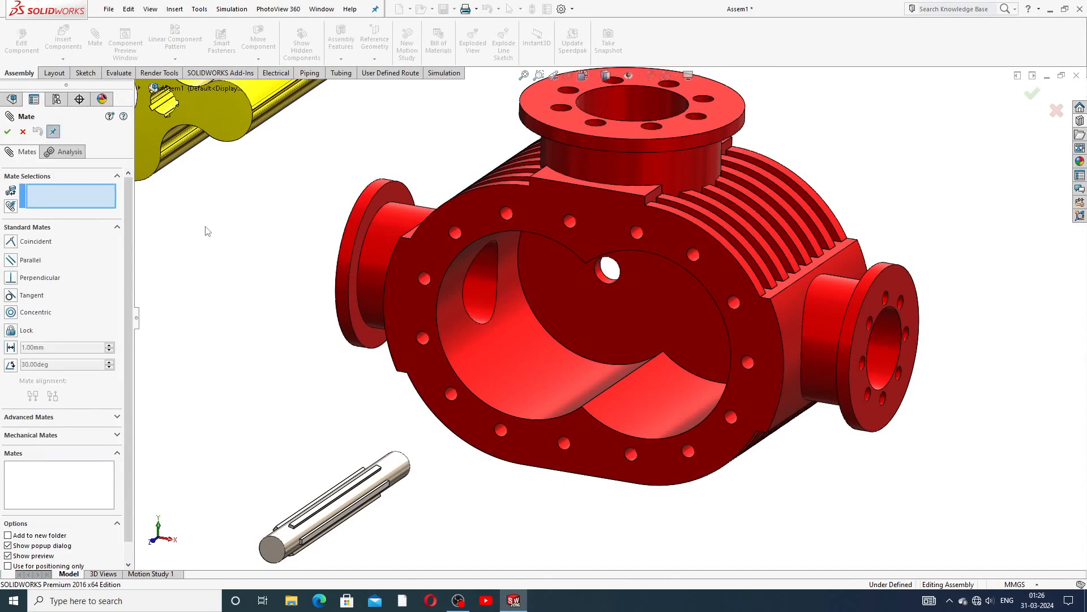
pyautogui.click(117, 227)
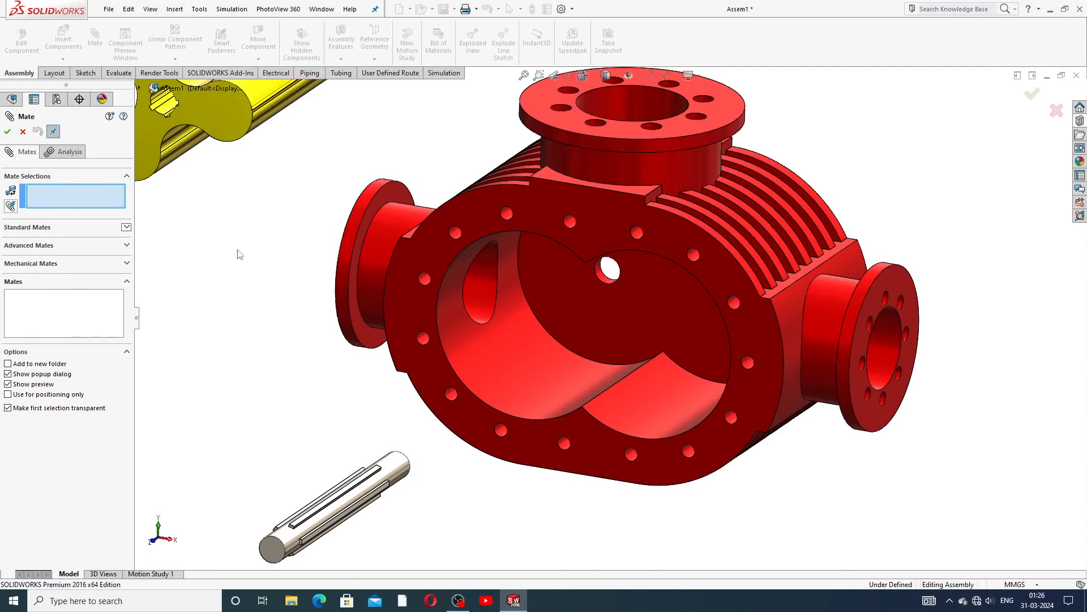
pyautogui.click(127, 227)
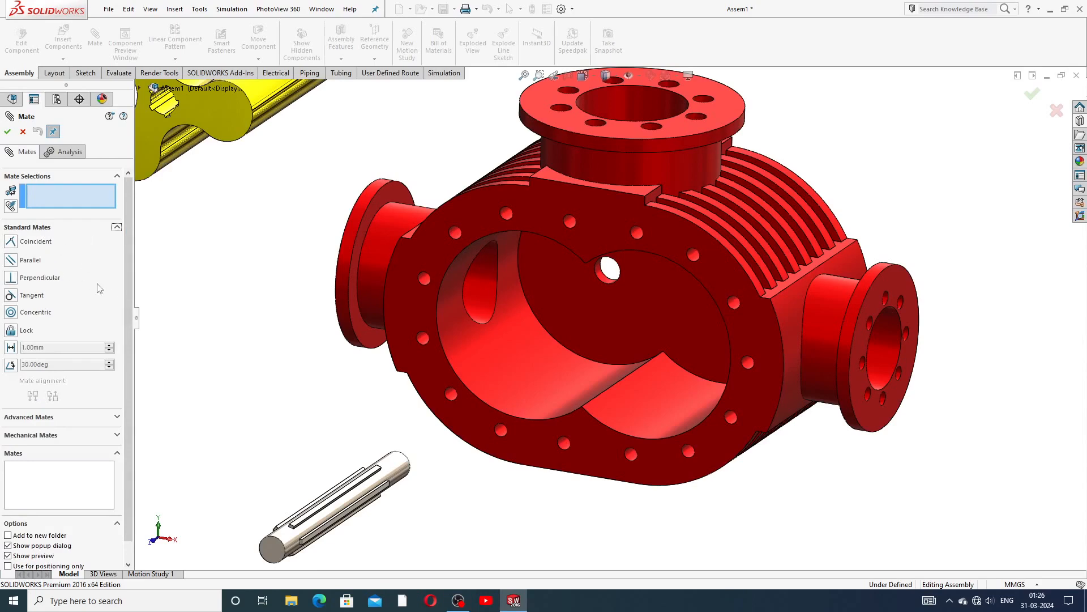
pyautogui.scroll(-2, 596, 299)
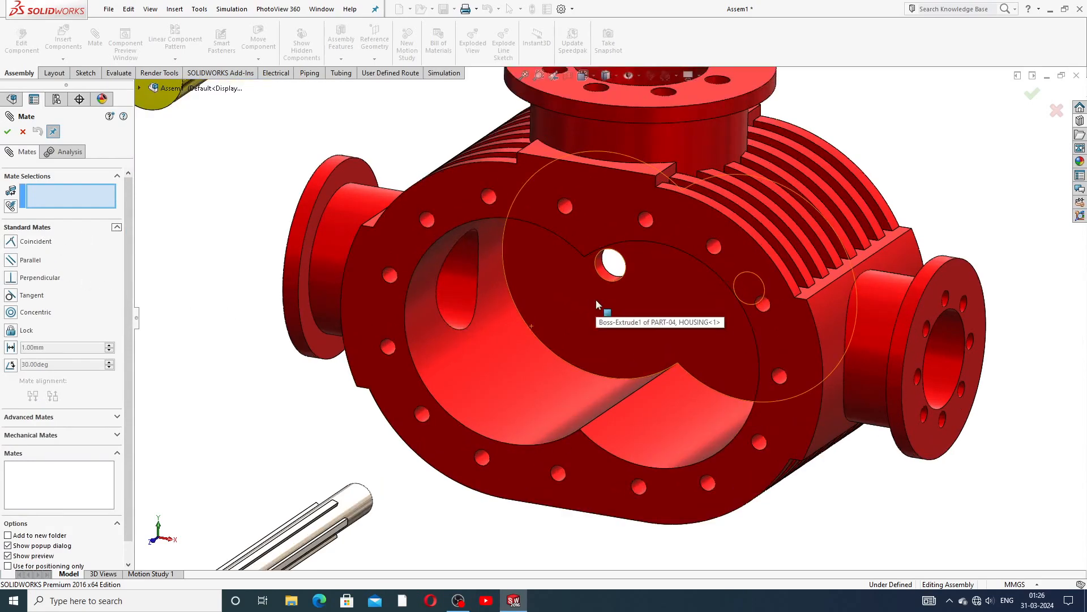
pyautogui.scroll(2, 476, 405)
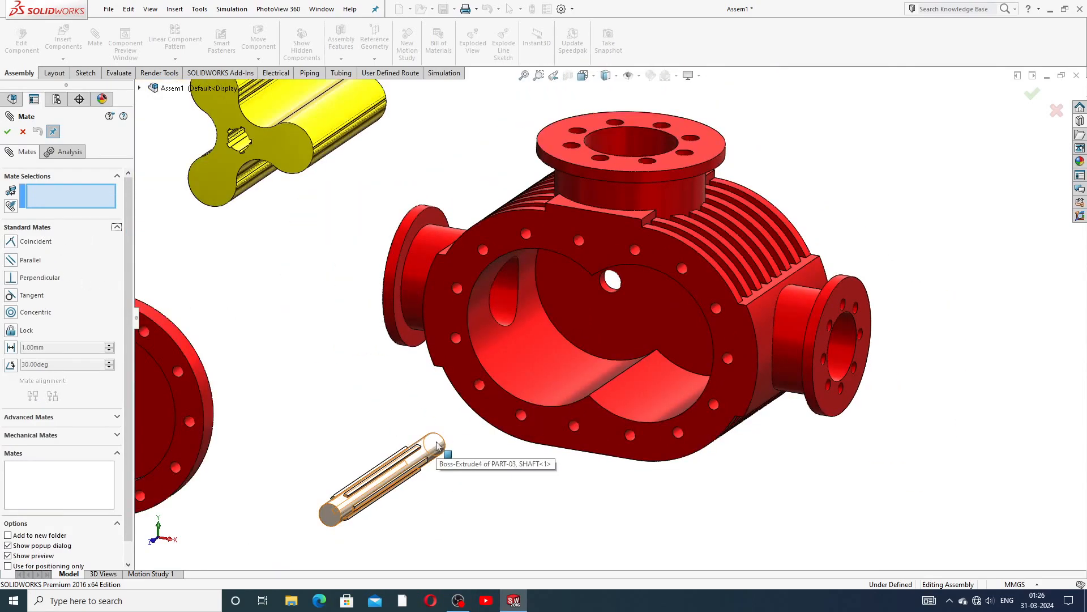
pyautogui.click(438, 446)
pyautogui.scroll(-3, 611, 283)
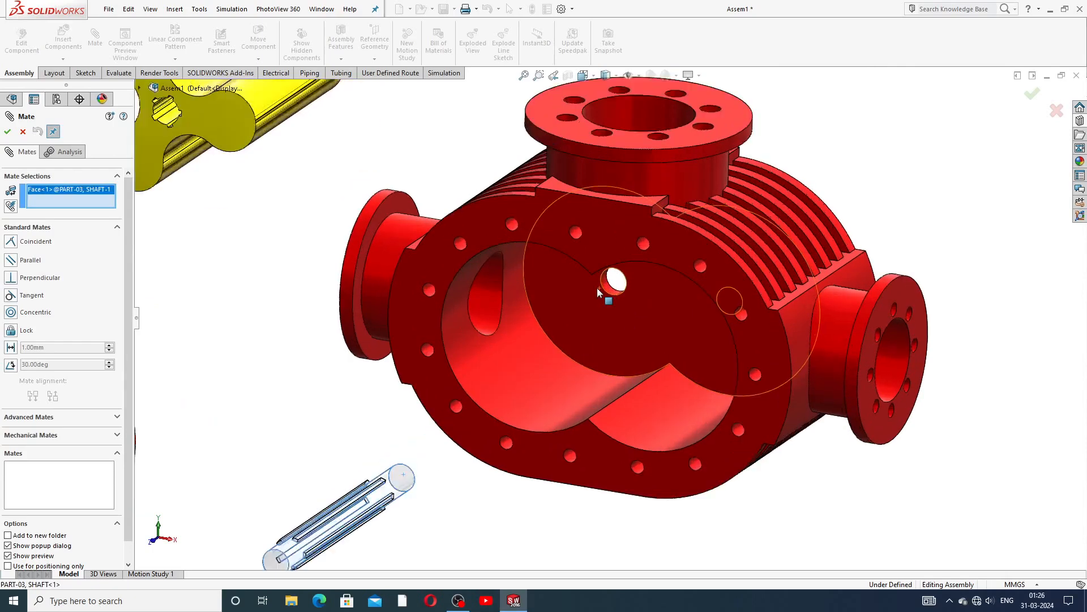
pyautogui.click(613, 290)
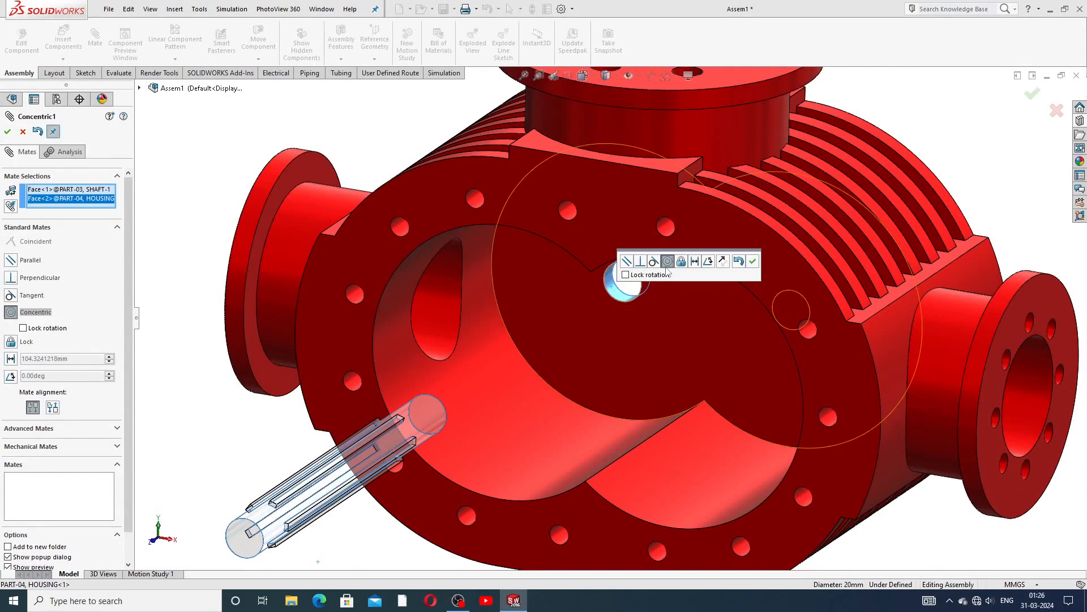
pyautogui.click(754, 268)
pyautogui.scroll(3, 599, 328)
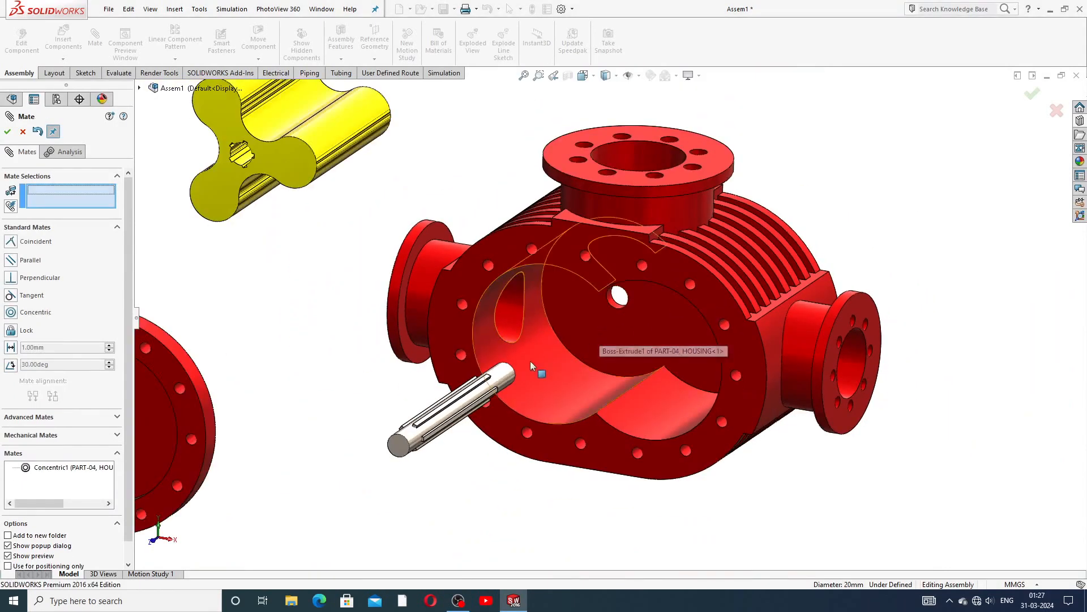
pyautogui.moveTo(504, 375); pyautogui.dragTo(617, 303)
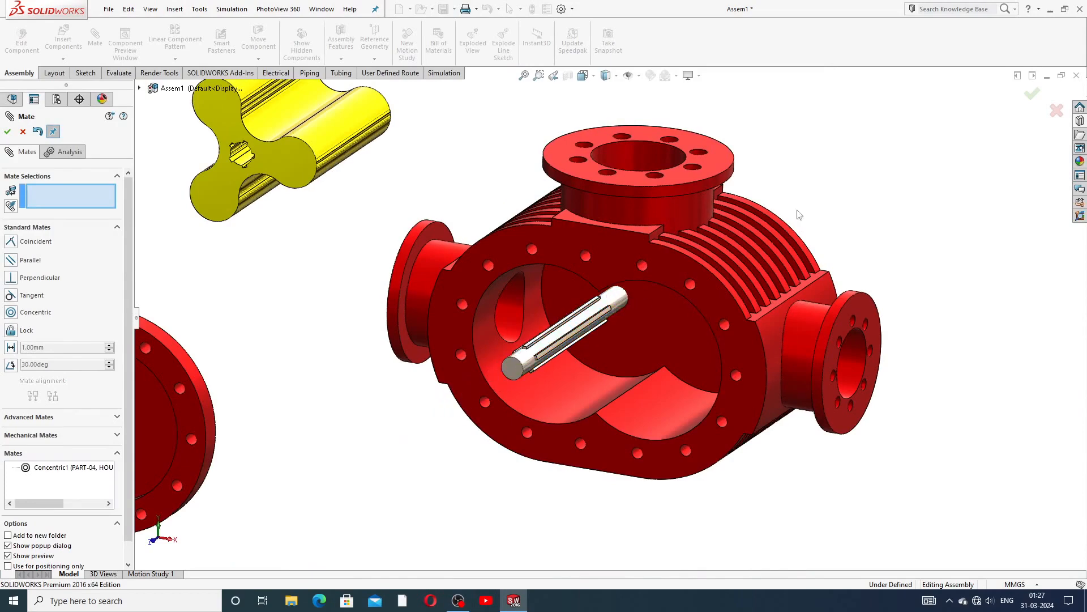
# Step: Add a 30 mm distance mate between the housing's outer rear face and the shaft's protruding end face, and finish mating
pyautogui.scroll(3, 817, 203)
pyautogui.moveTo(797, 205); pyautogui.dragTo(756, 238, button='middle')
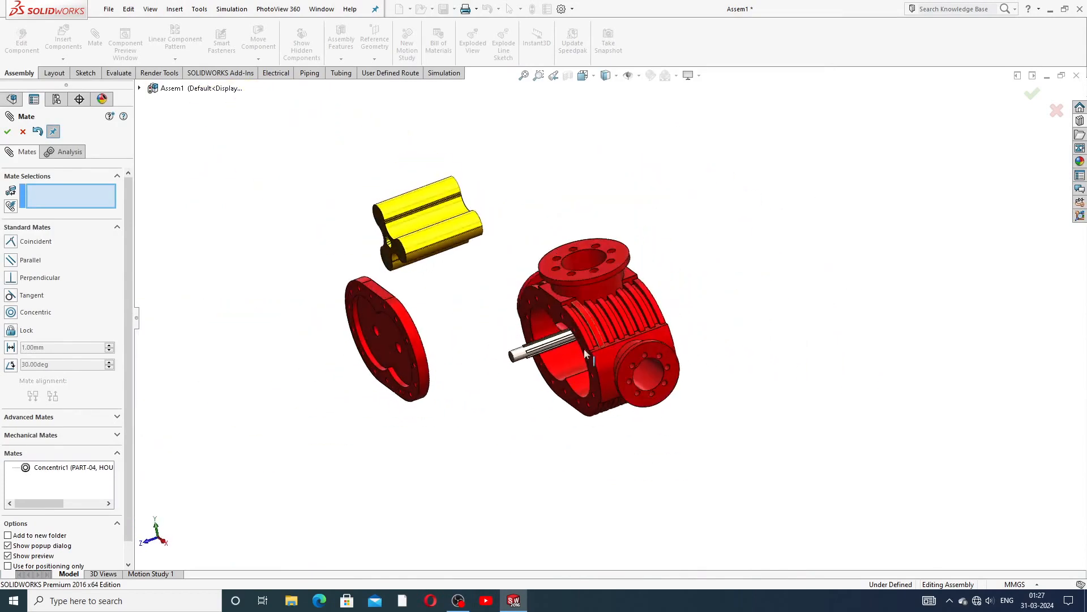
pyautogui.moveTo(731, 304); pyautogui.dragTo(623, 323, button='middle')
pyautogui.scroll(-5, 557, 341)
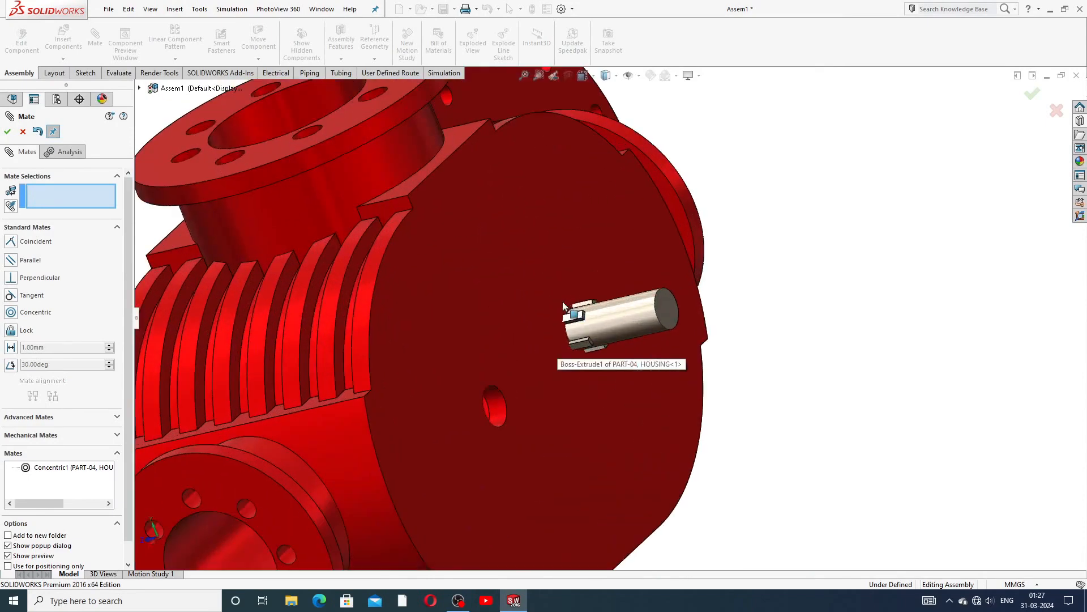
pyautogui.click(542, 272)
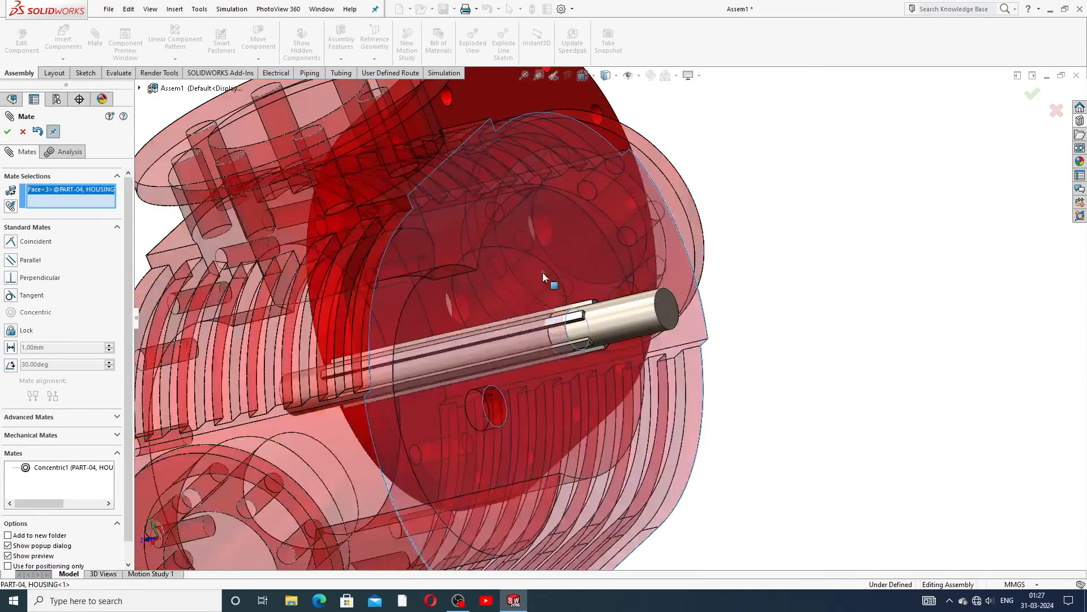
pyautogui.click(670, 308)
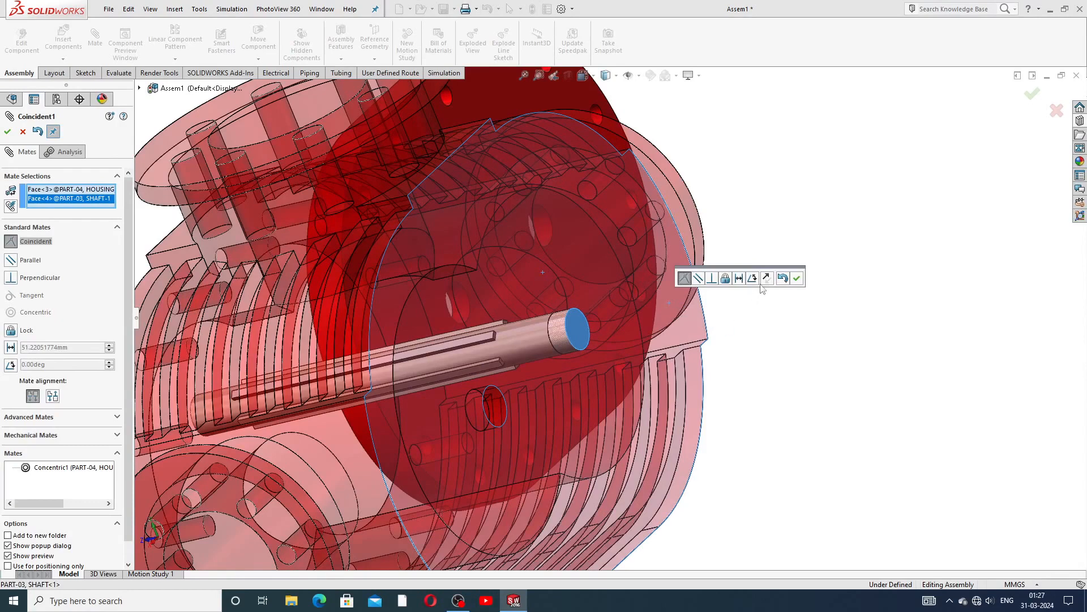
pyautogui.click(739, 278)
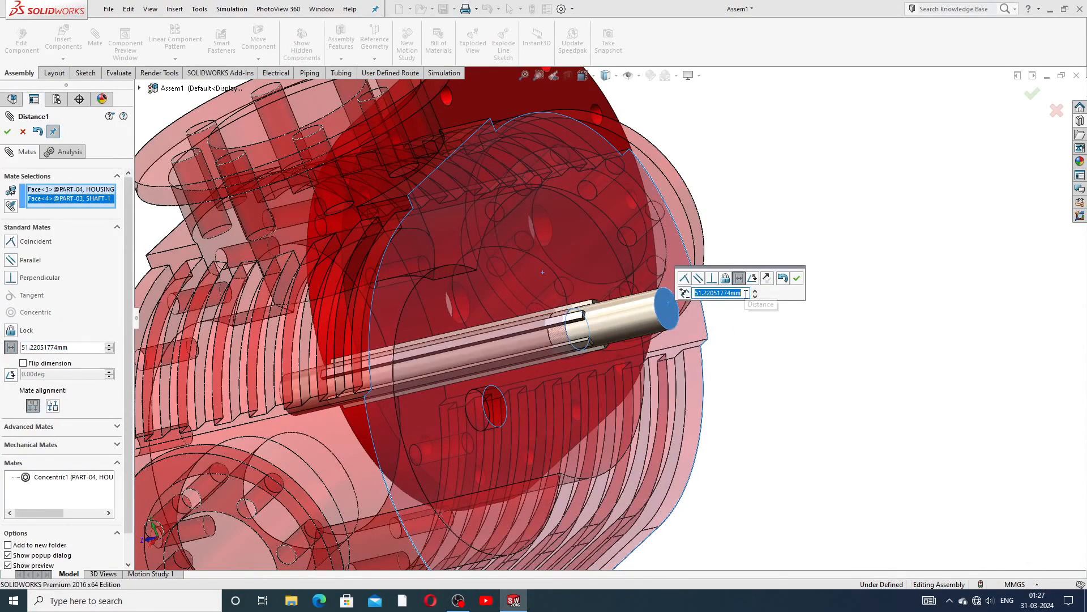
pyautogui.write('30')
pyautogui.press('Return')
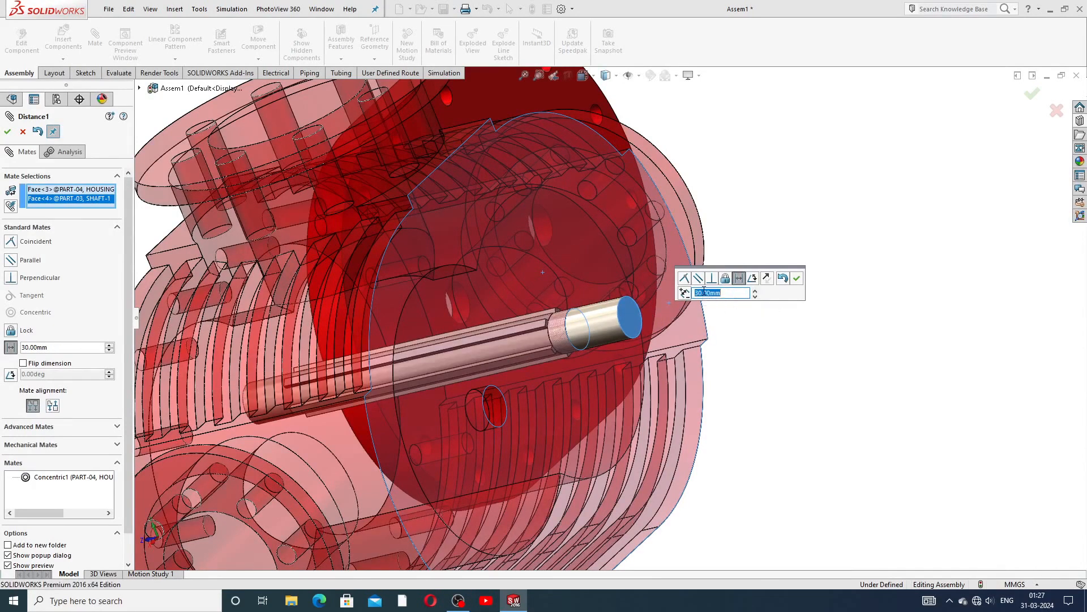
pyautogui.click(798, 278)
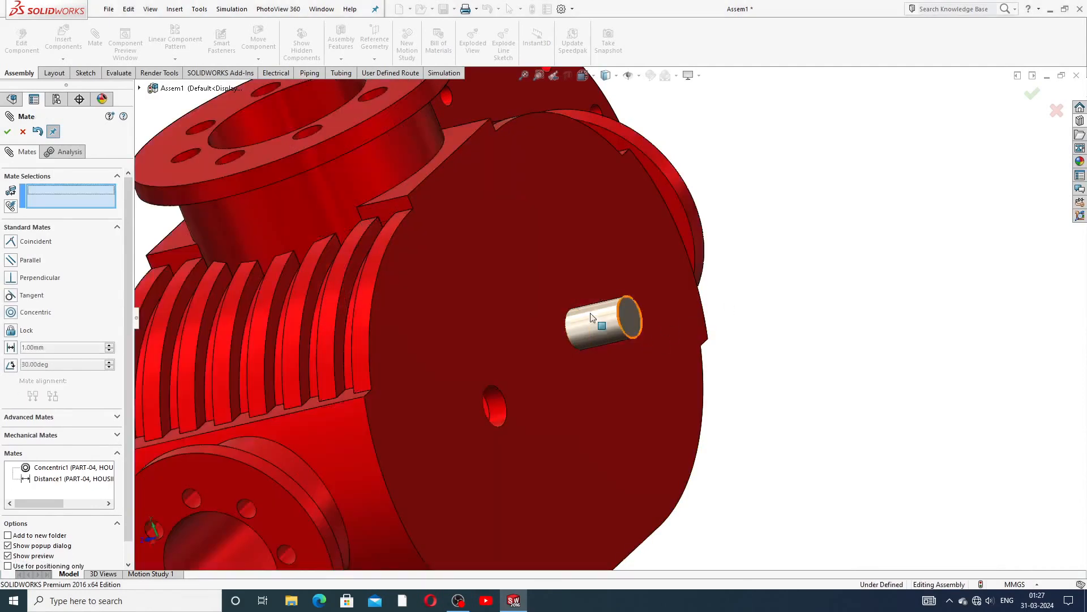
pyautogui.scroll(5, 539, 375)
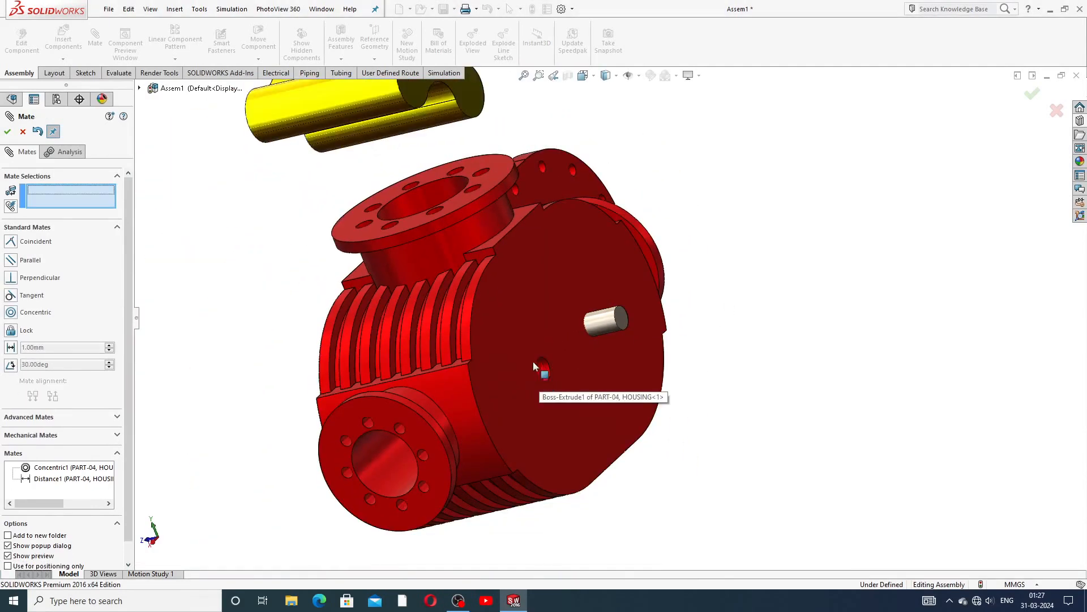
pyautogui.click(23, 132)
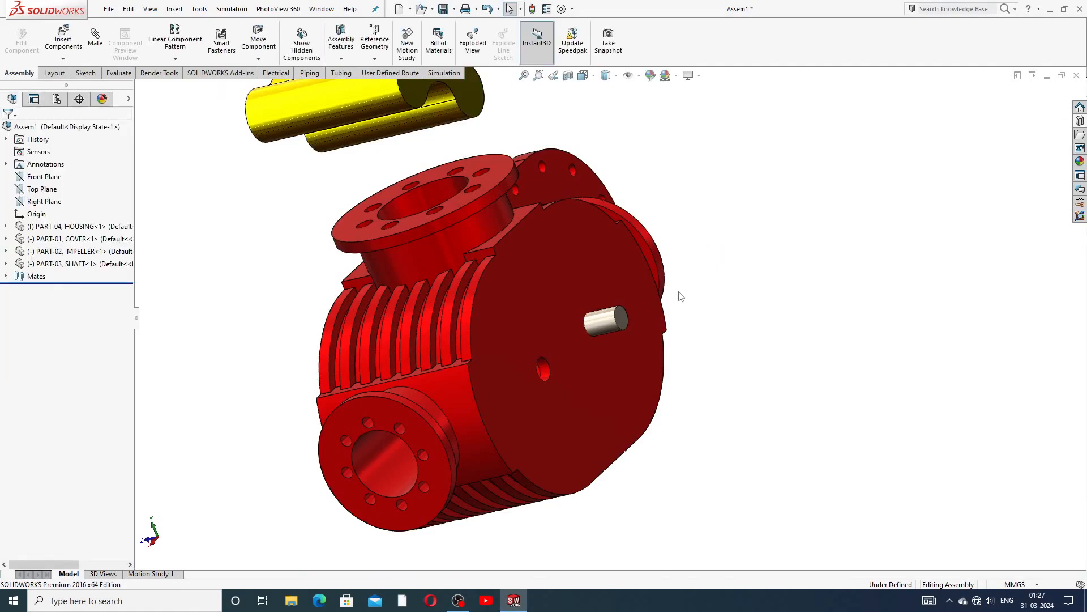
# Step: Create a second instance of the shaft by copying the installed one, and place it beside the empty shaft hole in the housing's rear wall
pyautogui.moveTo(606, 320)
pyautogui.mouseDown()
pyautogui.moveTo(586, 345)
pyautogui.moveTo(609, 301)
pyautogui.moveTo(607, 340)
pyautogui.mouseUp()
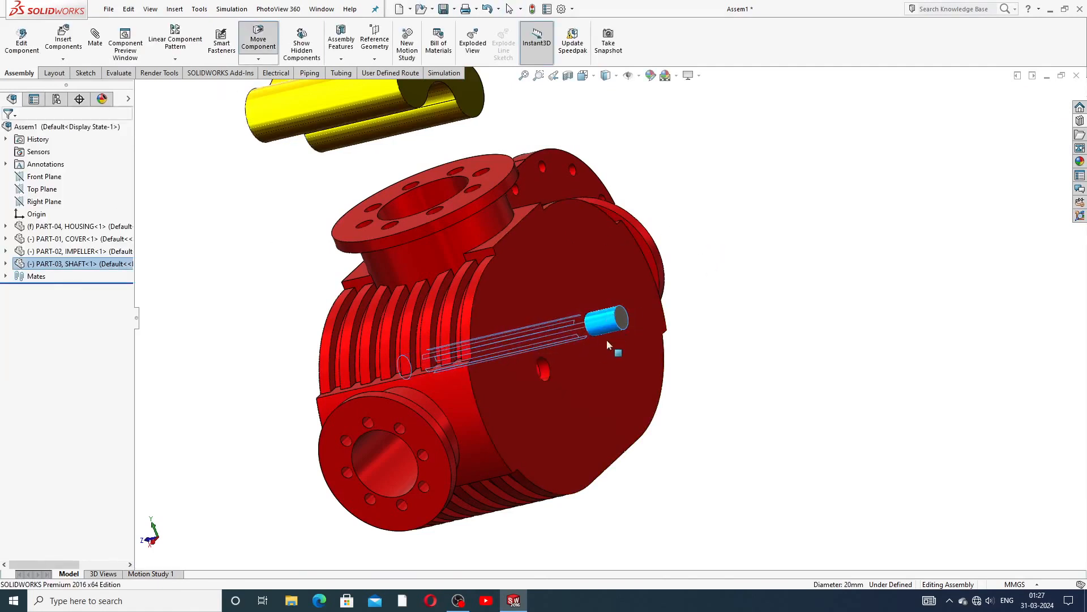
pyautogui.click(704, 281)
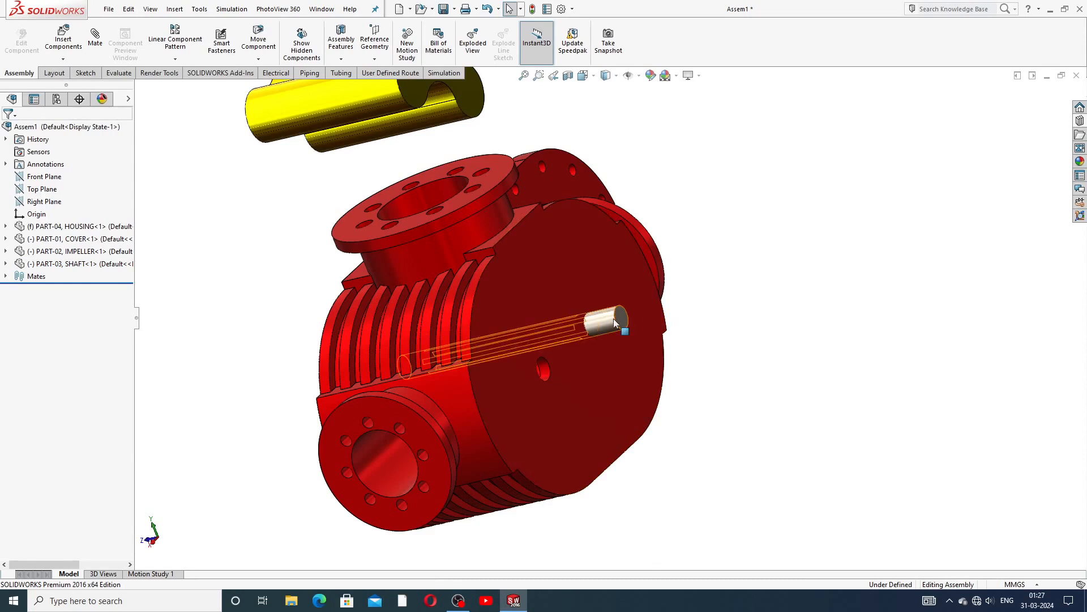
pyautogui.moveTo(613, 318); pyautogui.dragTo(538, 395)
pyautogui.click(733, 312)
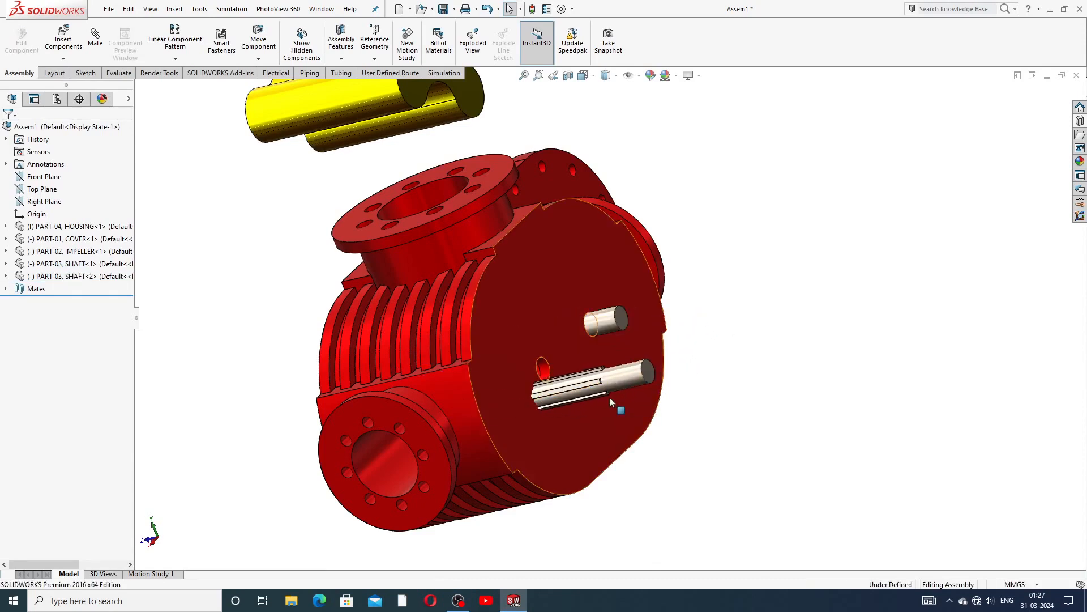
pyautogui.scroll(2, 607, 395)
pyautogui.scroll(-4, 579, 385)
pyautogui.moveTo(618, 322); pyautogui.dragTo(531, 300)
pyautogui.click(765, 286)
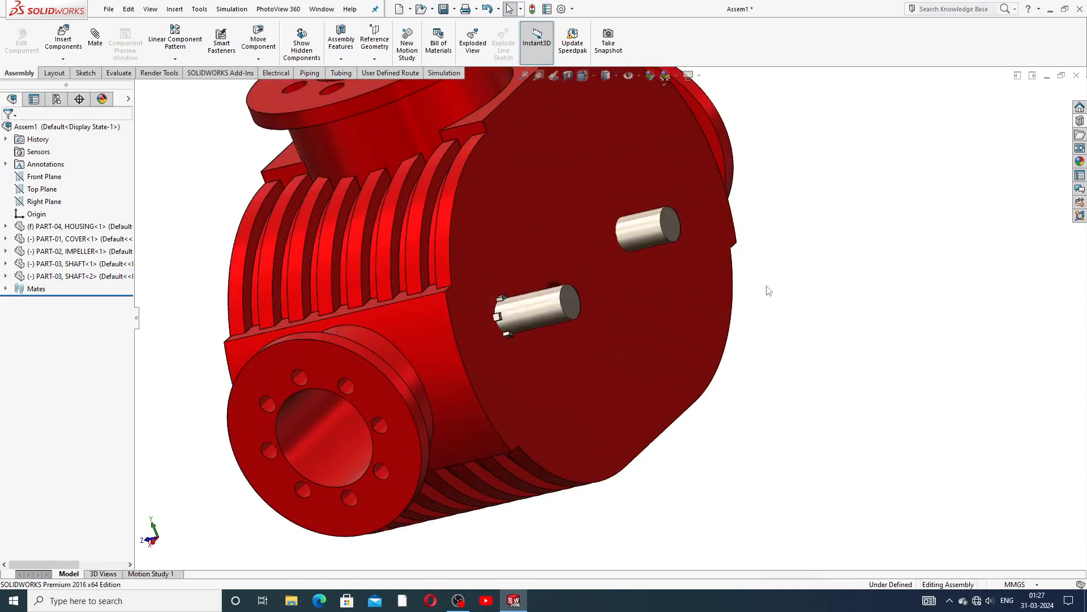
# Step: Start a mate for the second shaft and select the cylindrical face of the housing's empty shaft hole
pyautogui.click(95, 37)
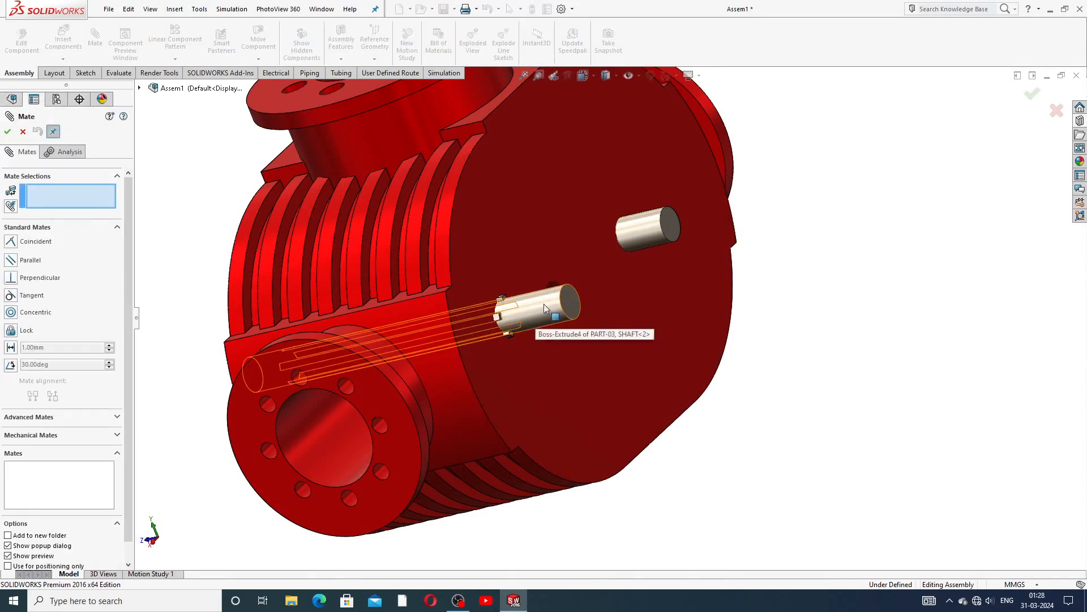
pyautogui.moveTo(549, 276); pyautogui.dragTo(549, 297, button='middle')
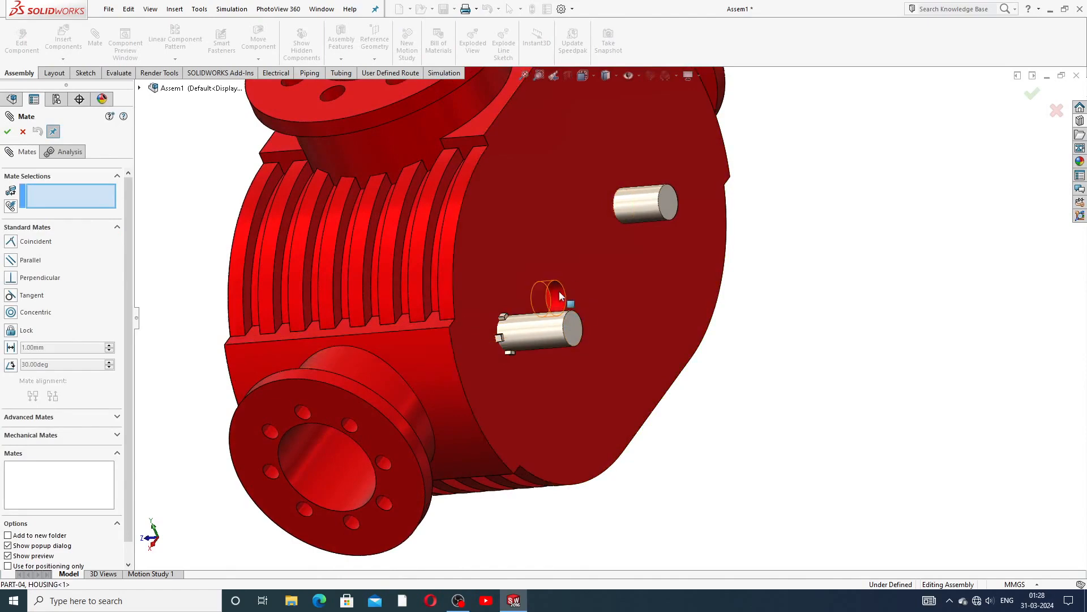
pyautogui.click(558, 300)
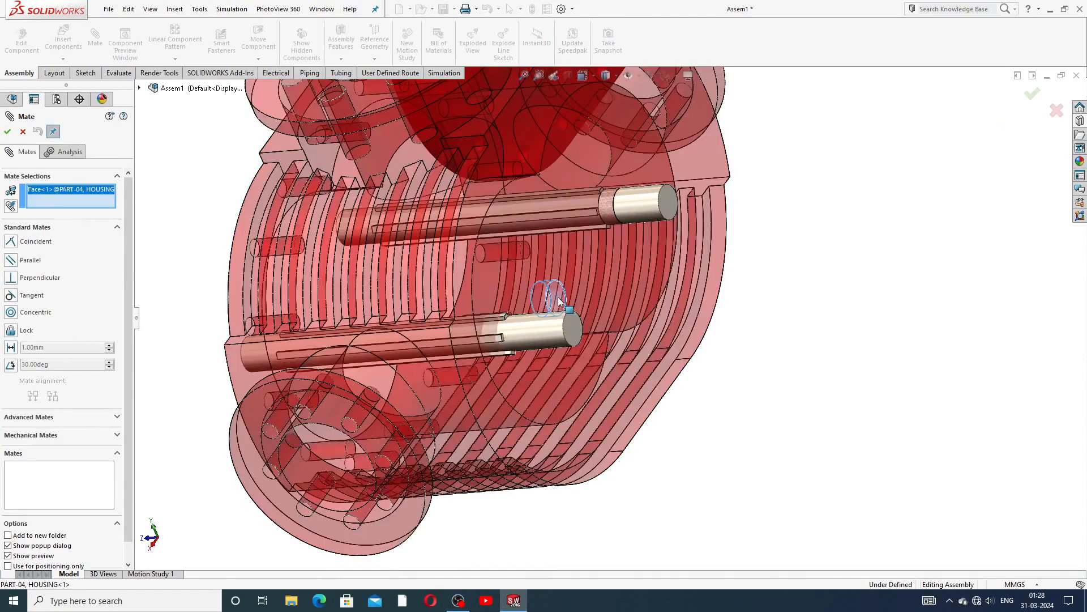
# Step: Mate the second shaft concentric with the housing's lower bore and set its end face 30 mm from the housing's closed end face
pyautogui.click(539, 329)
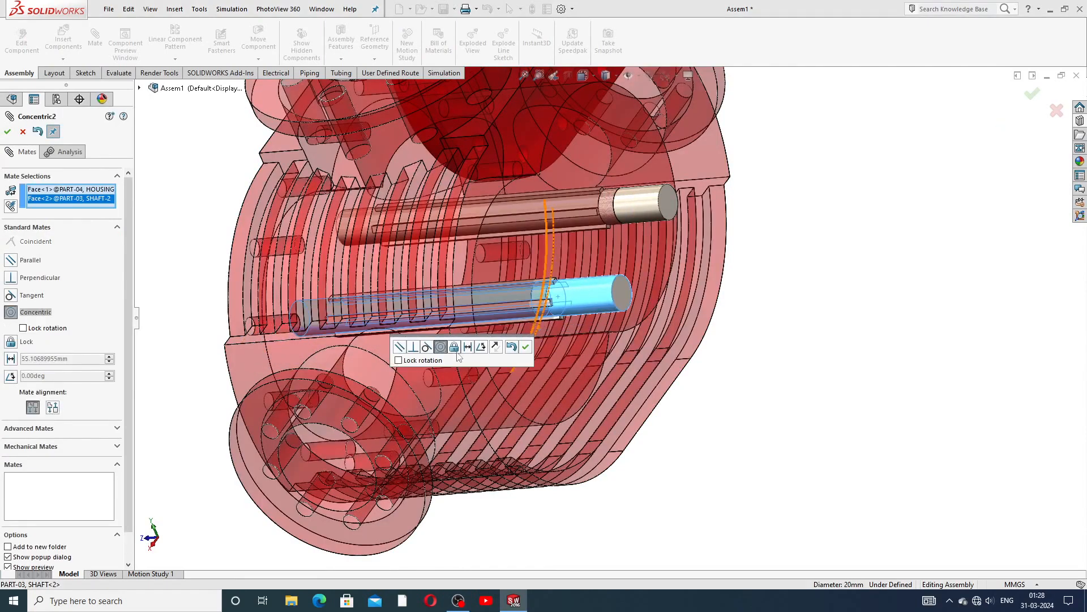
pyautogui.click(526, 347)
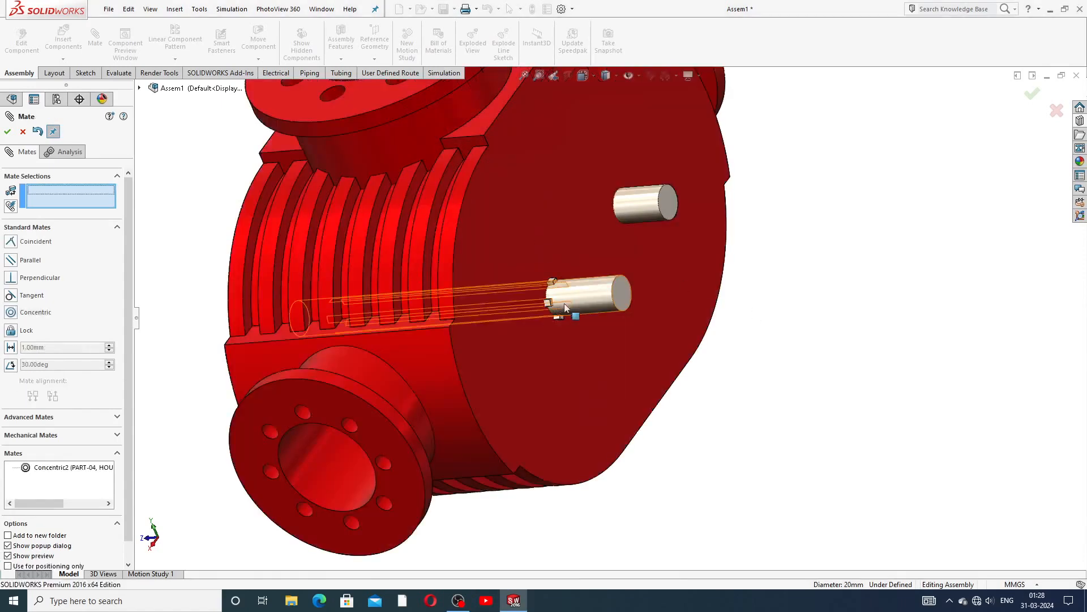
pyautogui.click(526, 236)
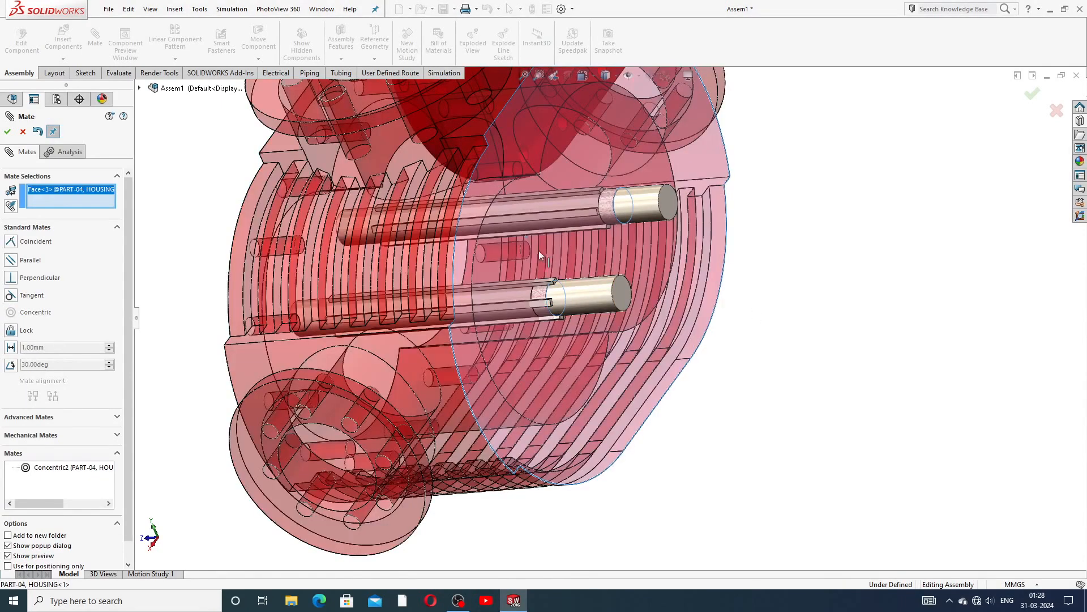
pyautogui.click(618, 291)
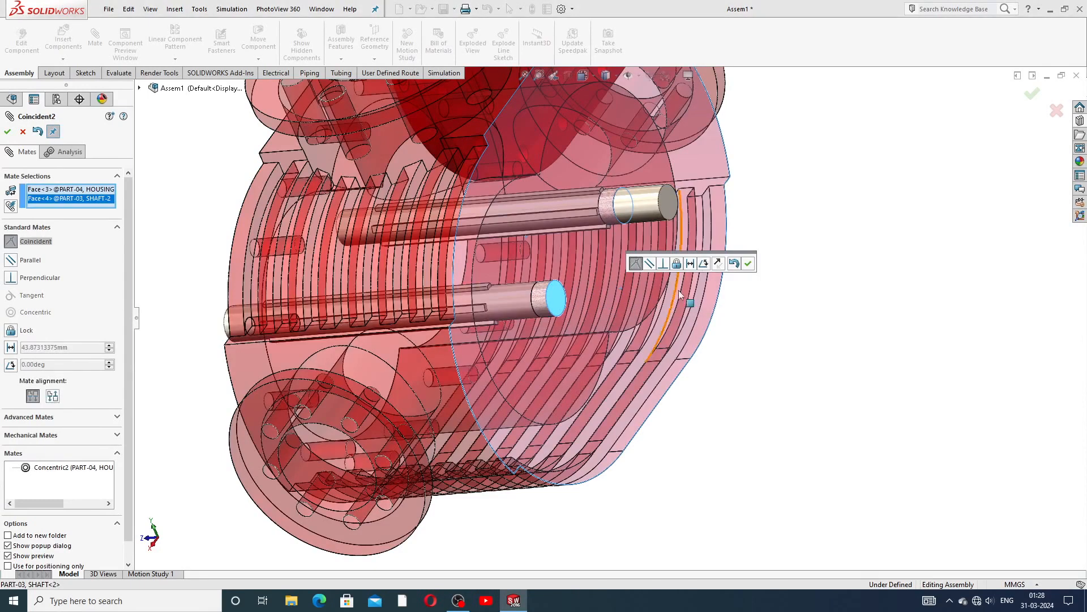
pyautogui.click(691, 263)
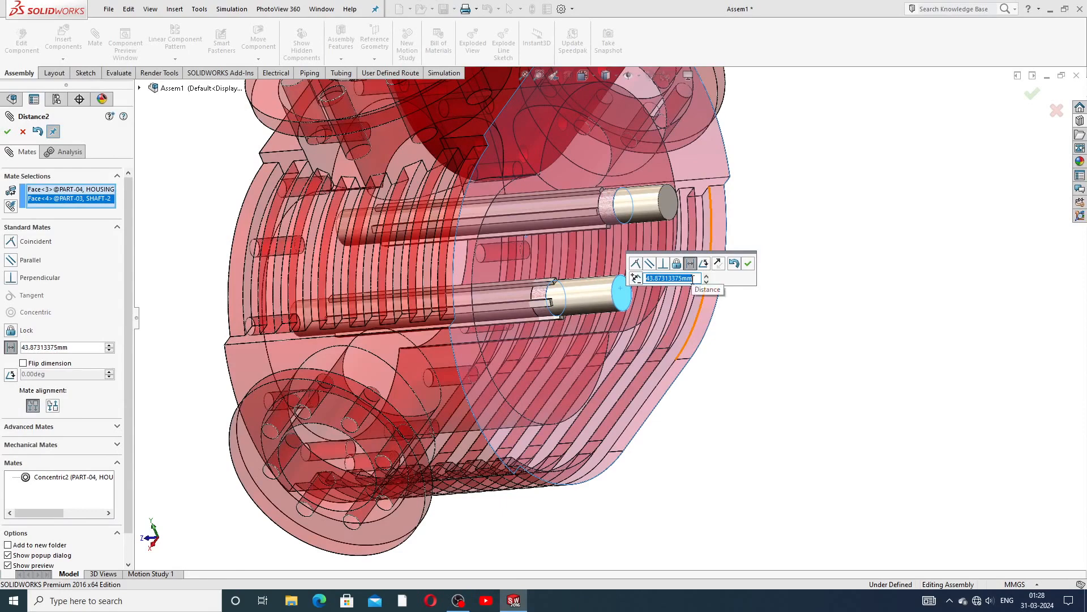
pyautogui.write('30')
pyautogui.press('Return')
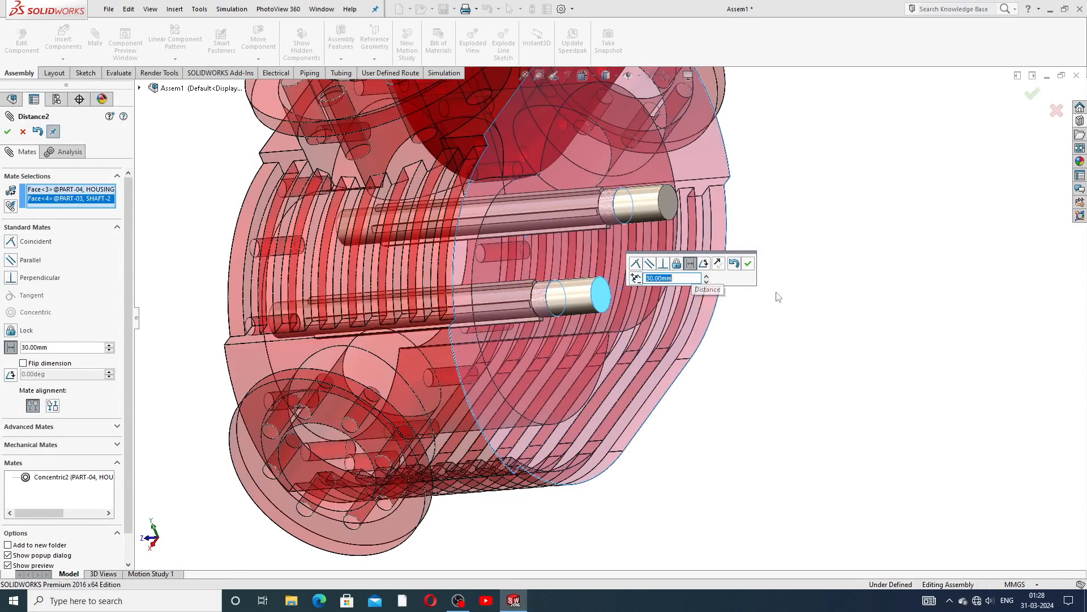
pyautogui.click(749, 264)
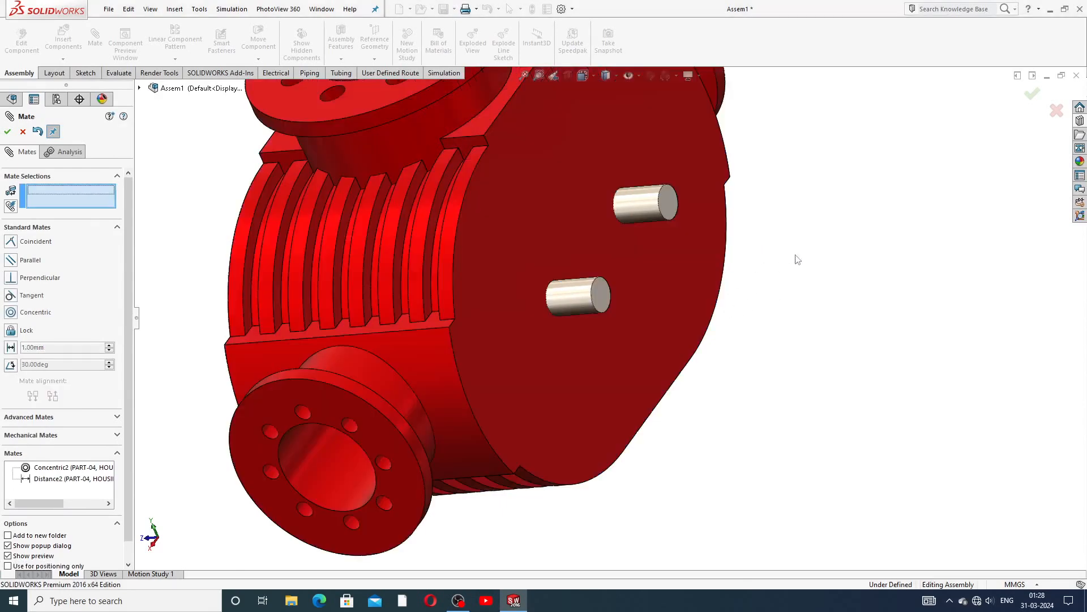
pyautogui.scroll(3, 651, 286)
pyautogui.moveTo(608, 284); pyautogui.dragTo(458, 225, button='middle')
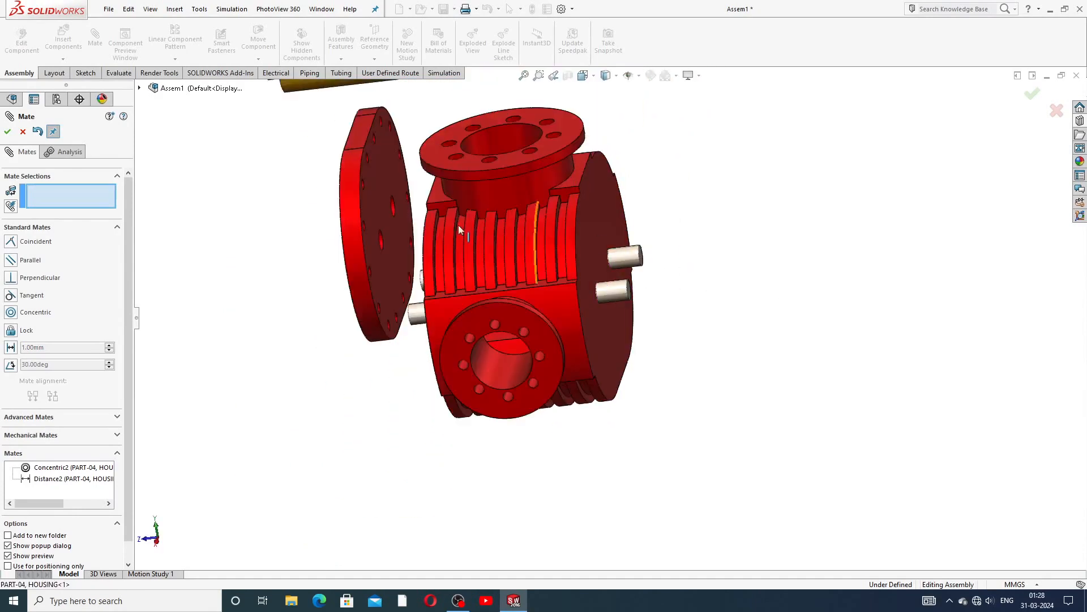
pyautogui.click(8, 131)
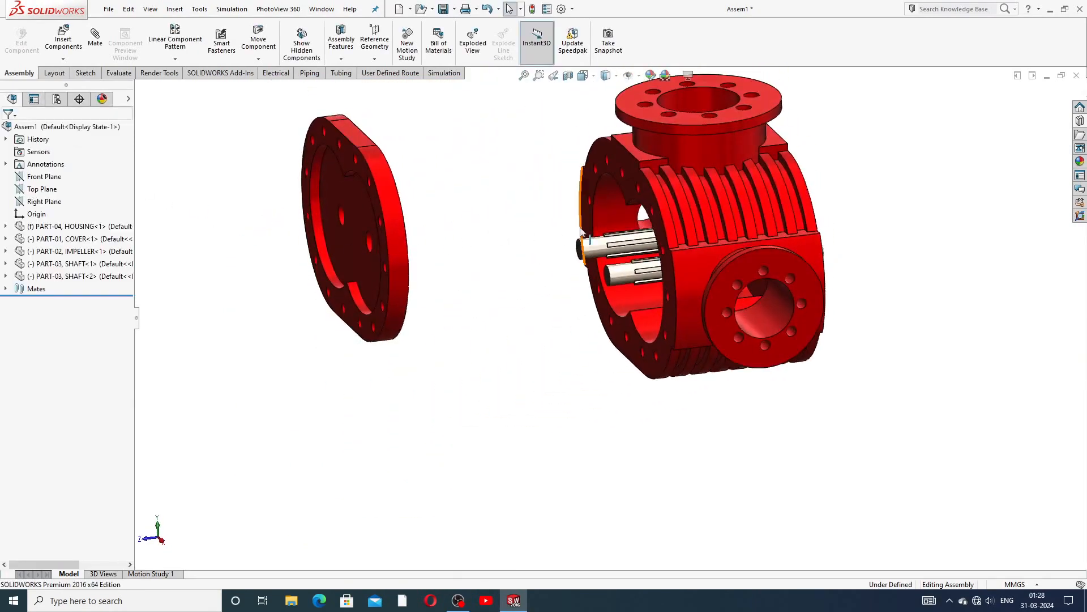
# Step: Move the yellow impeller down in front of the housing's open side, near the shaft ends
pyautogui.press('f')
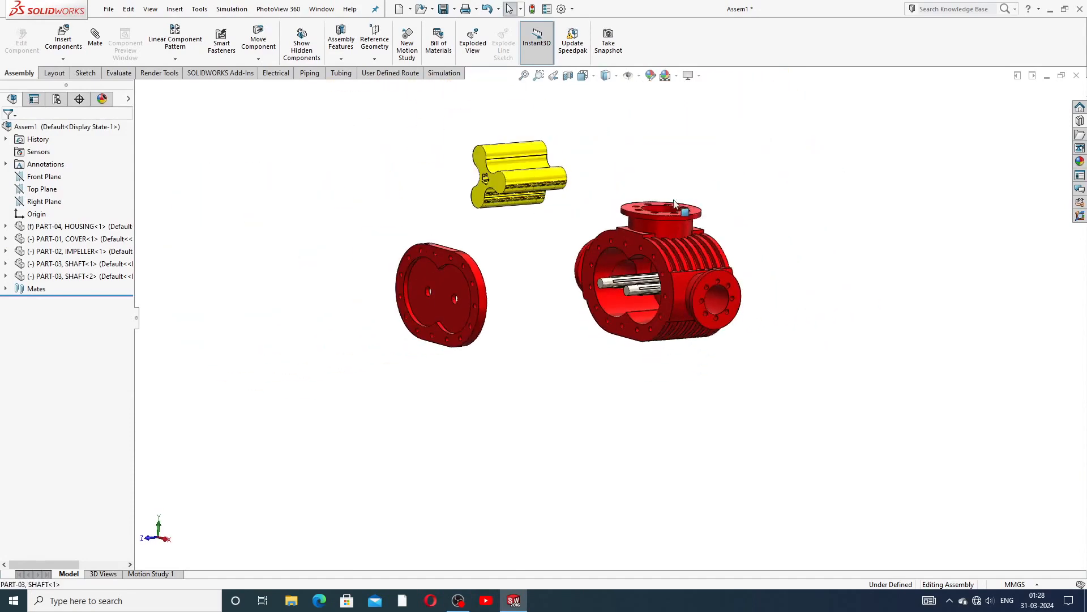
pyautogui.moveTo(589, 204); pyautogui.dragTo(567, 209, button='middle')
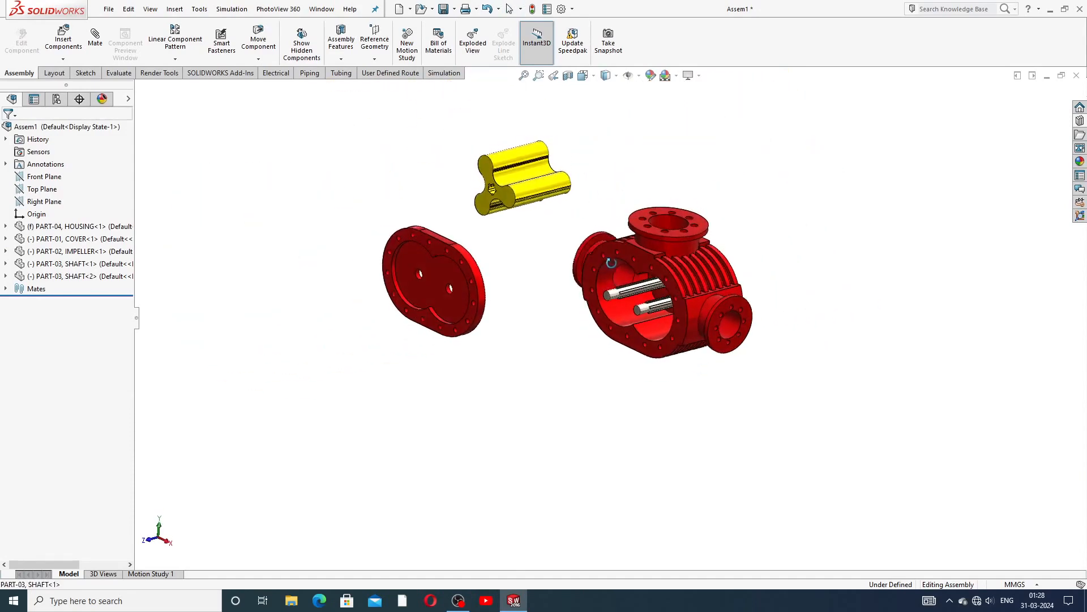
pyautogui.click(538, 176)
pyautogui.moveTo(538, 175); pyautogui.dragTo(579, 312)
pyautogui.scroll(-3, 482, 360)
pyautogui.scroll(-3, 482, 360)
pyautogui.click(375, 249)
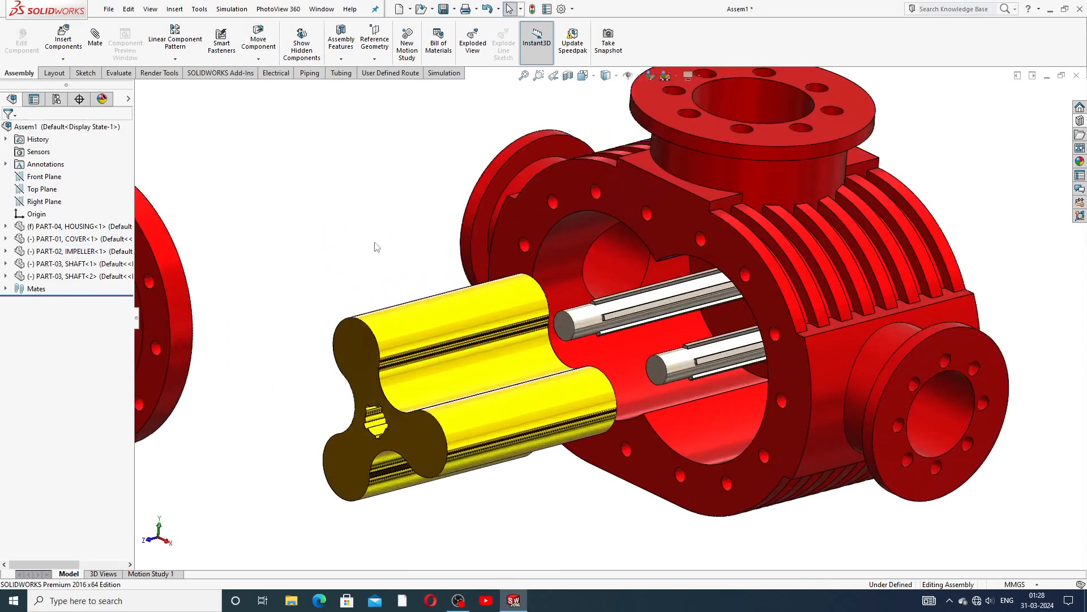
# Step: Mate the impeller's splined bore concentric with the first shaft and slide the impeller along it until the shaft end protrudes
pyautogui.moveTo(578, 342); pyautogui.dragTo(618, 312, button='middle')
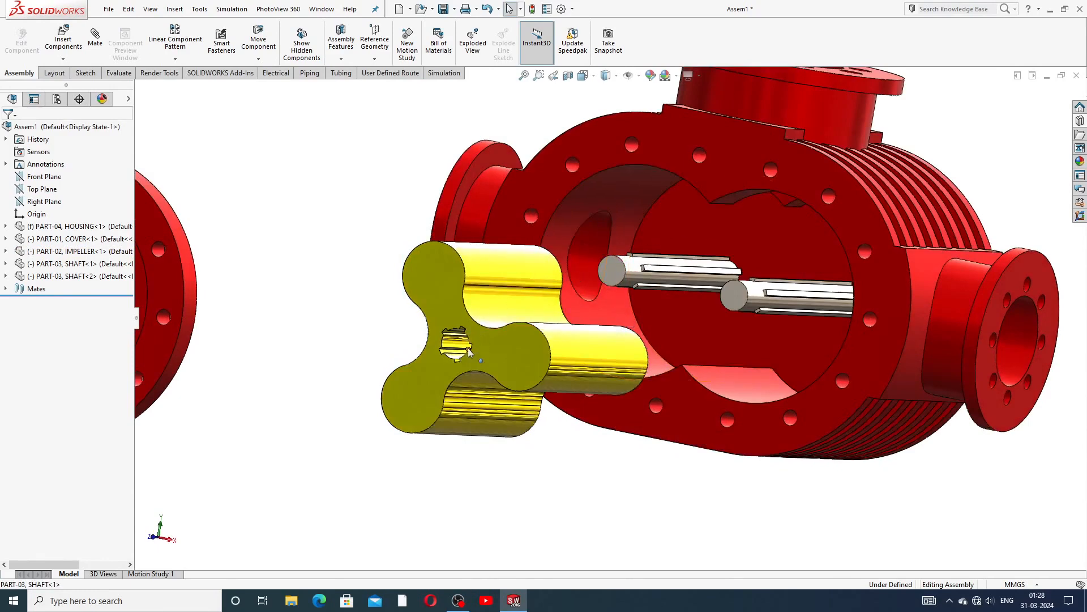
pyautogui.scroll(-3, 467, 348)
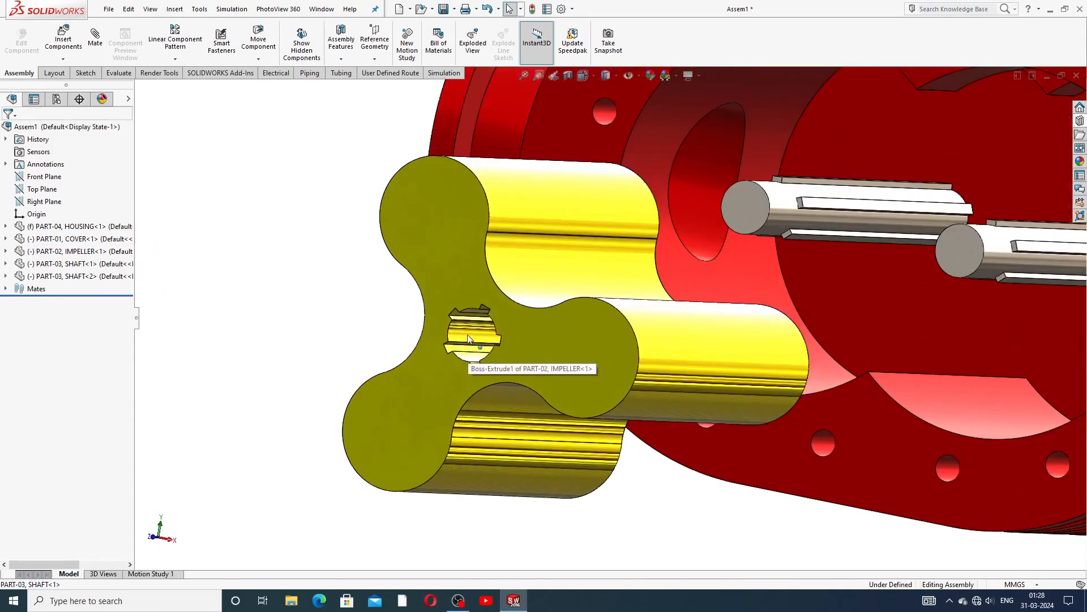
pyautogui.click(95, 37)
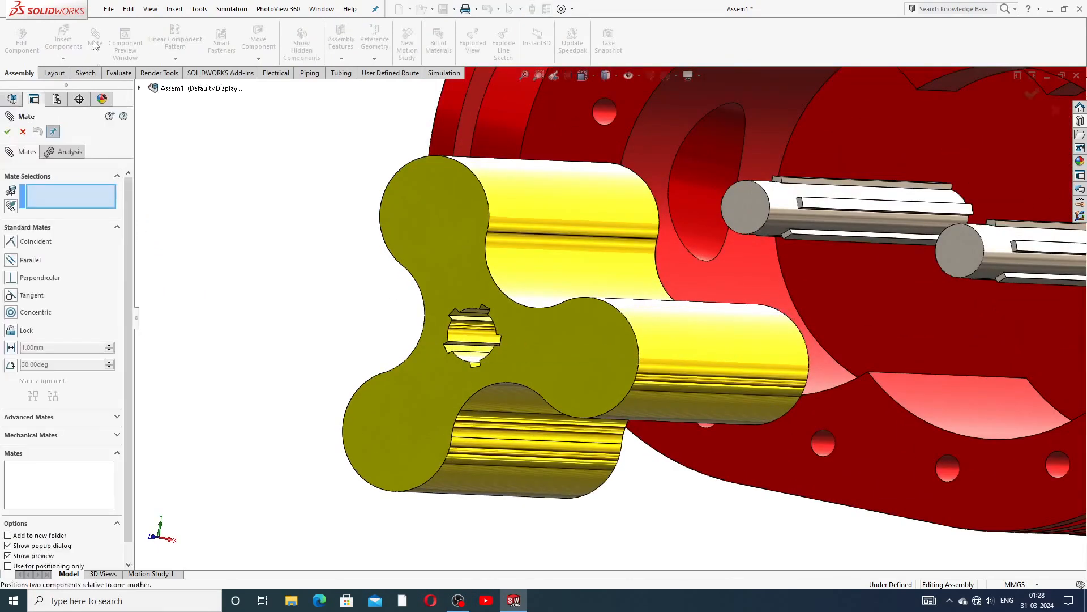
pyautogui.click(463, 330)
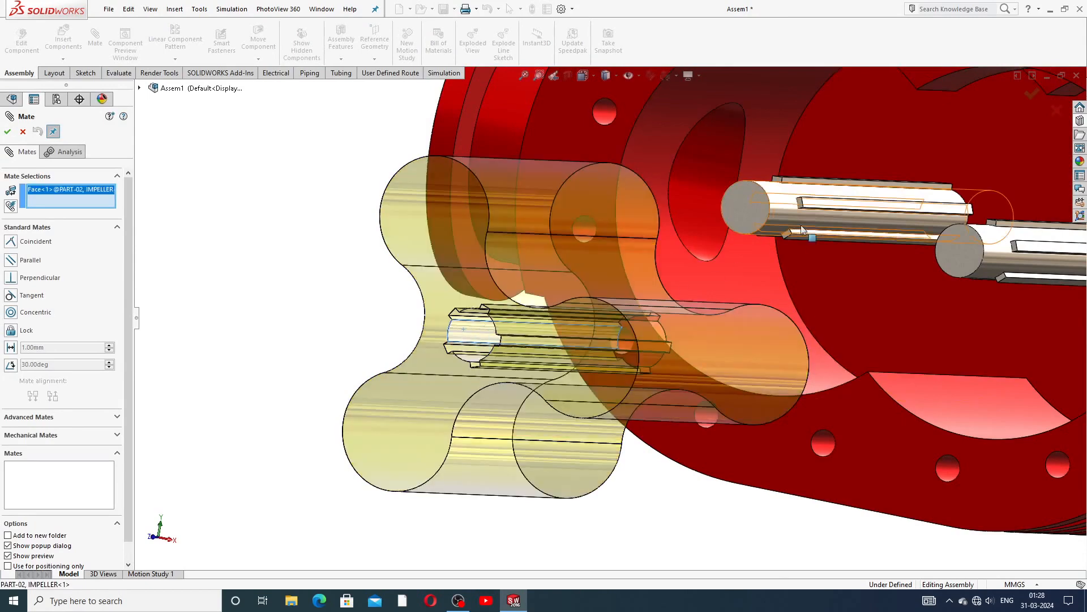
pyautogui.click(785, 204)
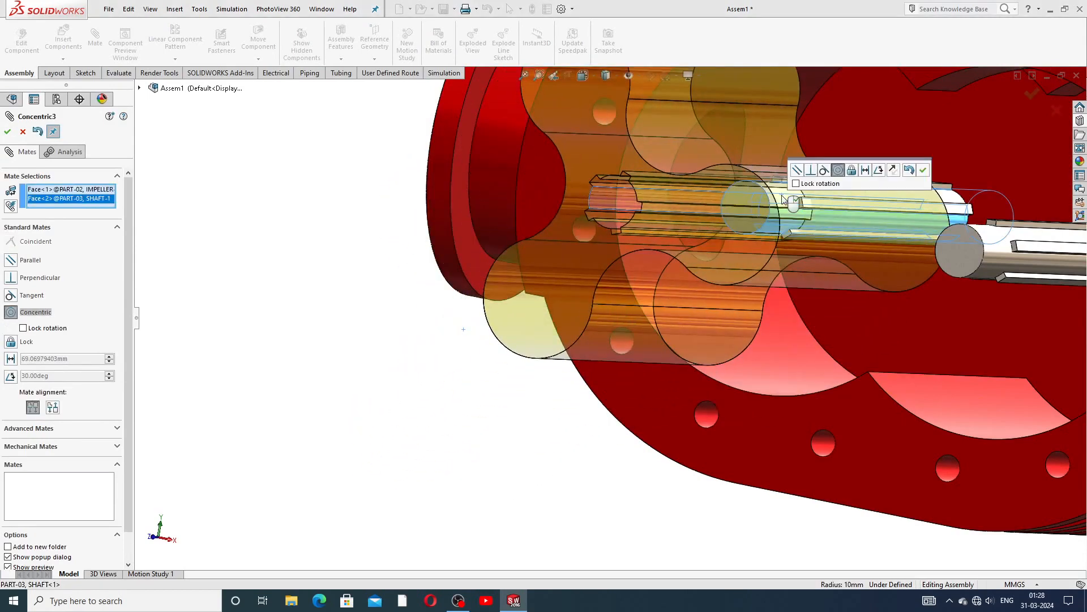
pyautogui.click(922, 171)
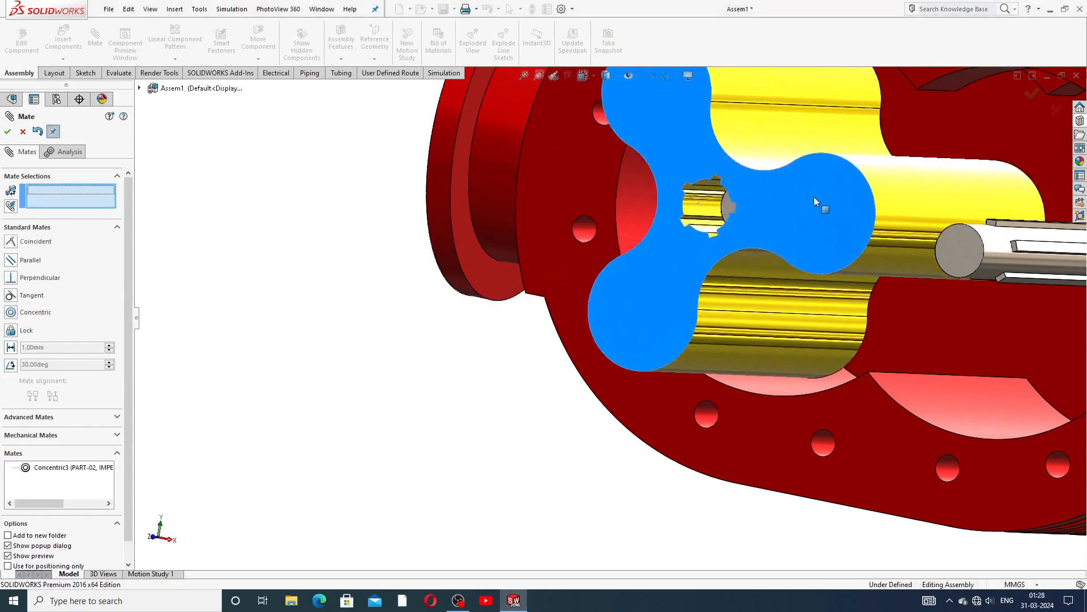
pyautogui.moveTo(814, 196); pyautogui.dragTo(884, 170)
pyautogui.scroll(-4, 819, 180)
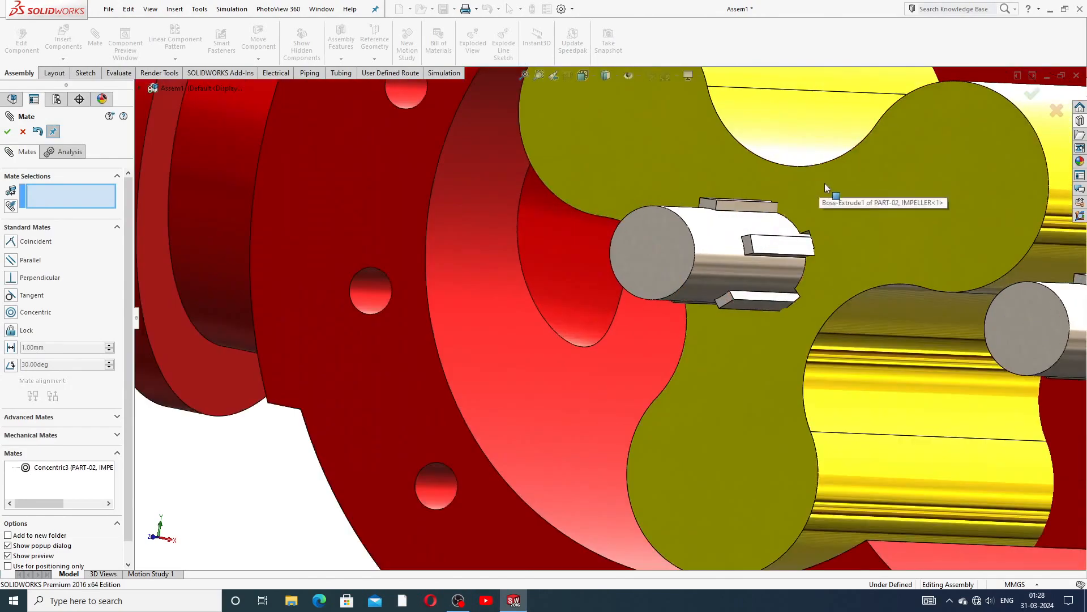
pyautogui.moveTo(825, 184); pyautogui.dragTo(833, 226, button='middle')
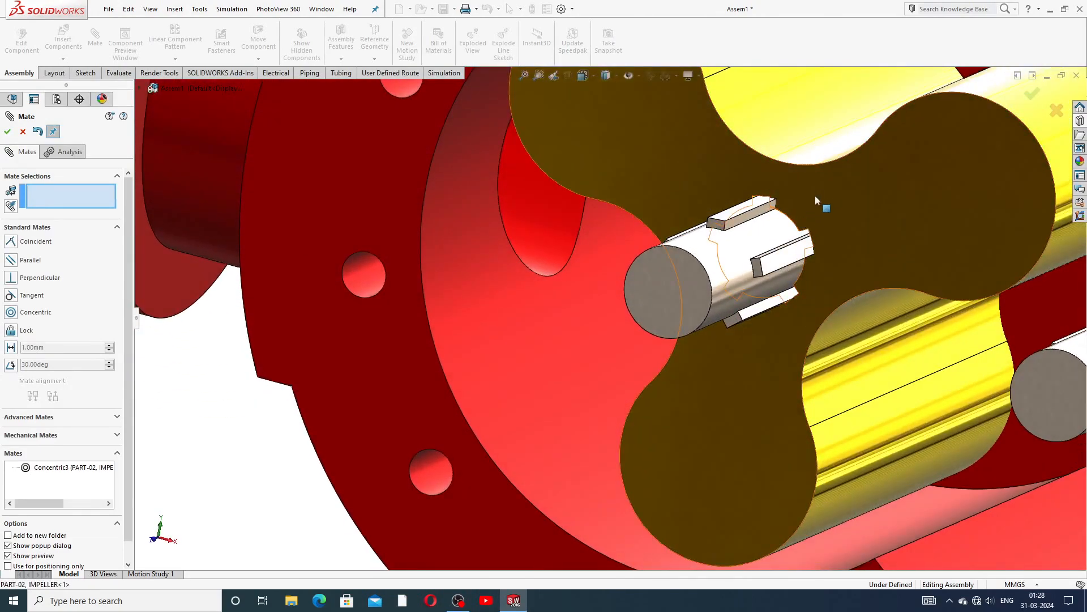
pyautogui.moveTo(784, 175); pyautogui.dragTo(762, 244, button='middle')
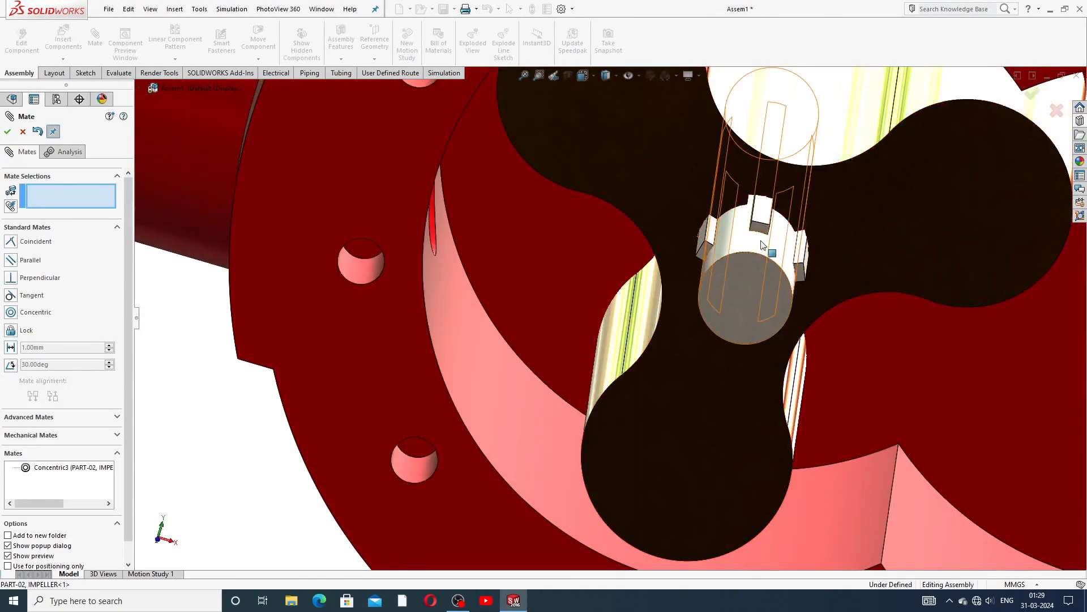
pyautogui.moveTo(748, 244); pyautogui.dragTo(742, 232)
pyautogui.scroll(-3, 750, 277)
pyautogui.scroll(-3, 736, 278)
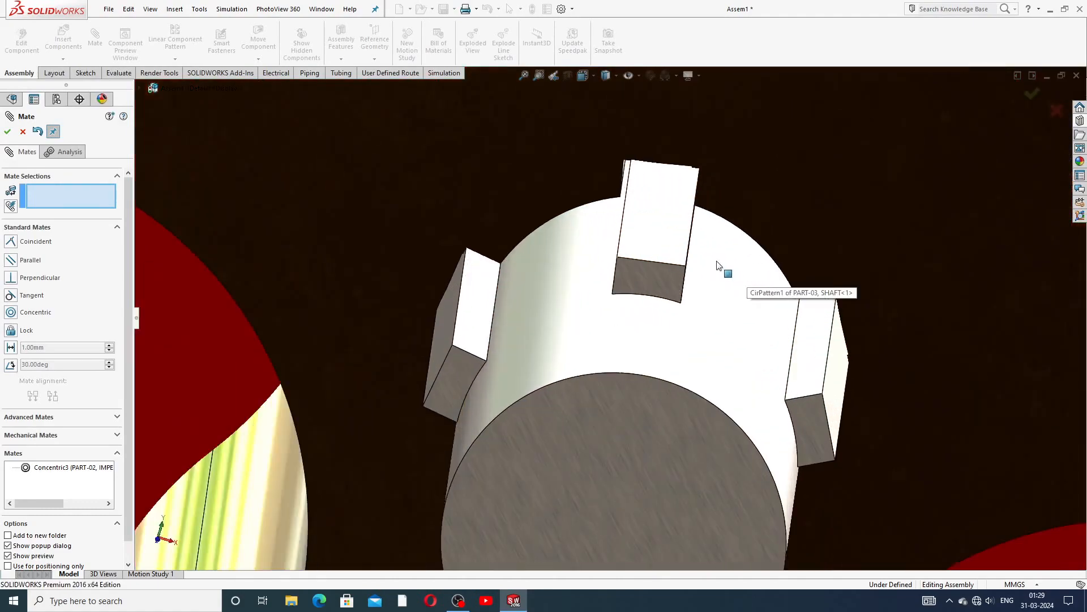
pyautogui.moveTo(717, 262); pyautogui.dragTo(644, 220, button='middle')
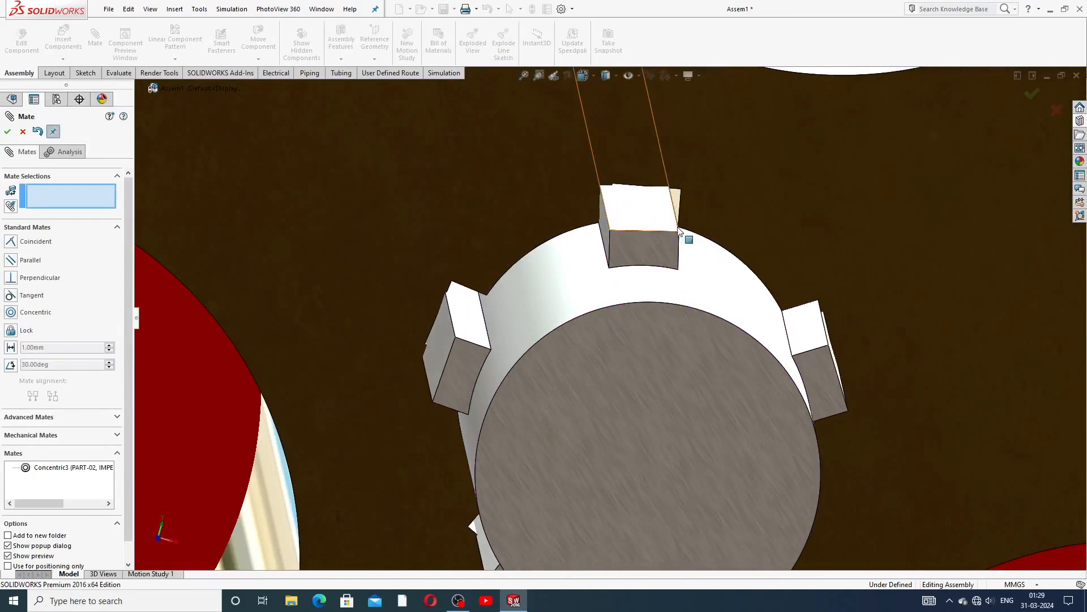
pyautogui.scroll(2, 731, 185)
pyautogui.click(746, 104)
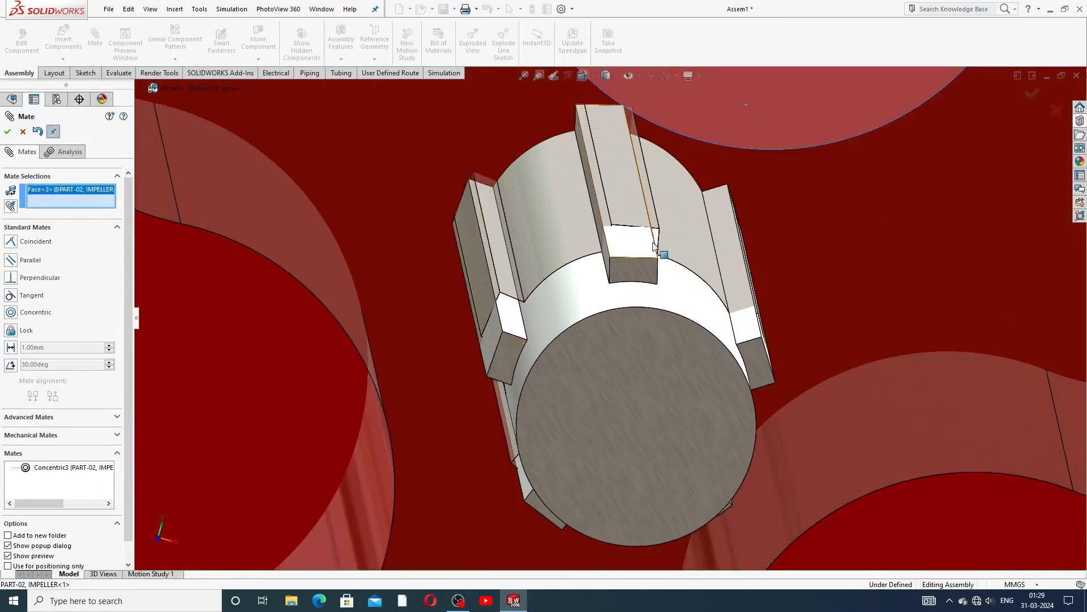
pyautogui.scroll(-2, 655, 247)
pyautogui.moveTo(662, 268); pyautogui.dragTo(631, 284, button='middle')
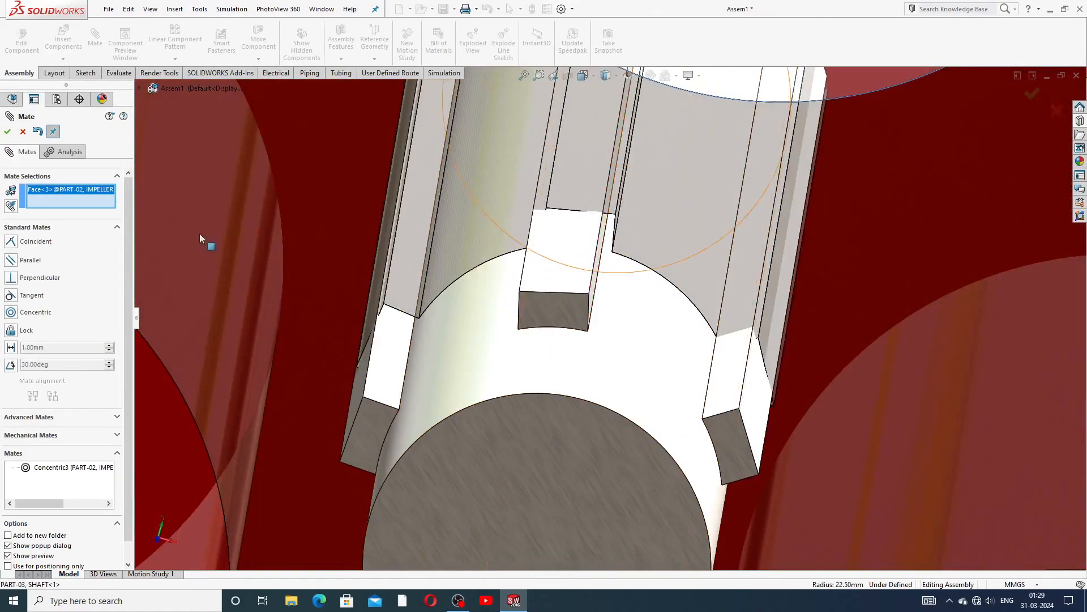
pyautogui.rightClick(99, 200)
pyautogui.click(141, 204)
# Step: Mate the side face of the first shaft's upper key coincident with the matching side face of the impeller's keyway
pyautogui.scroll(-4, 657, 232)
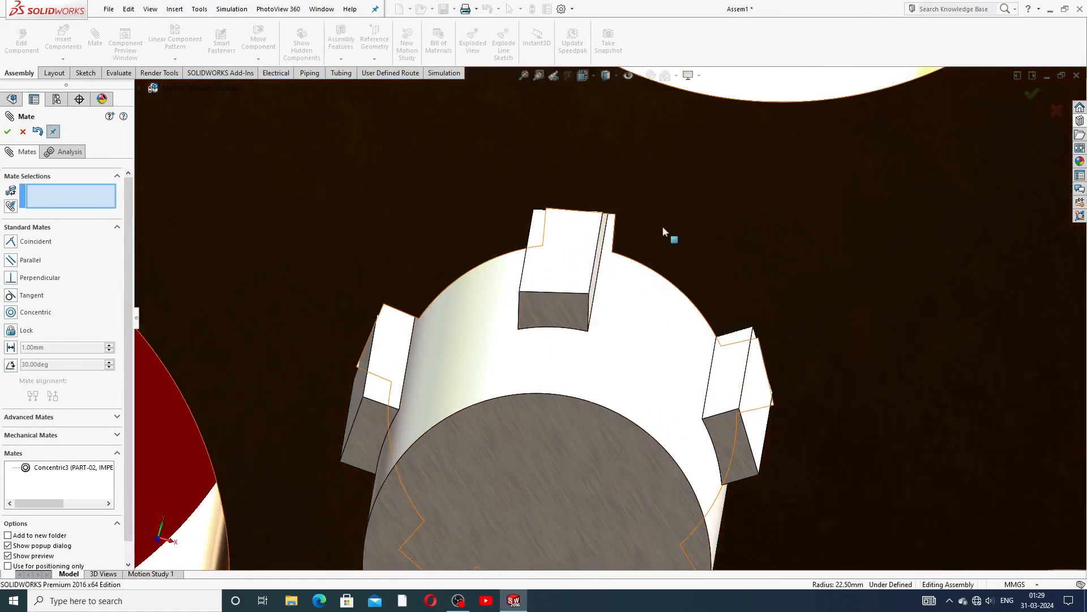
pyautogui.click(566, 237)
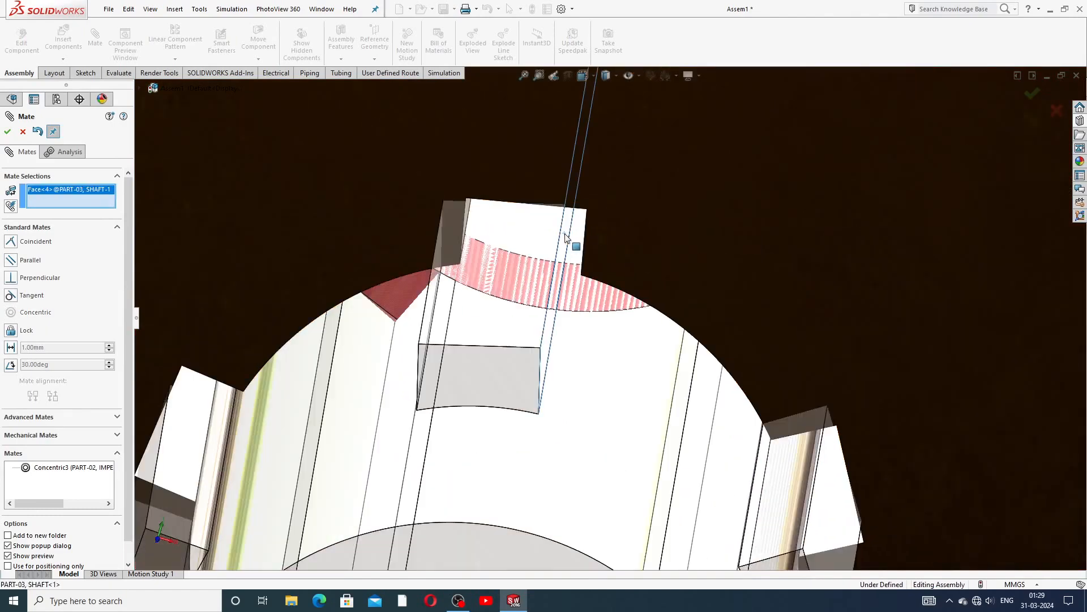
pyautogui.moveTo(576, 250); pyautogui.dragTo(583, 248, button='middle')
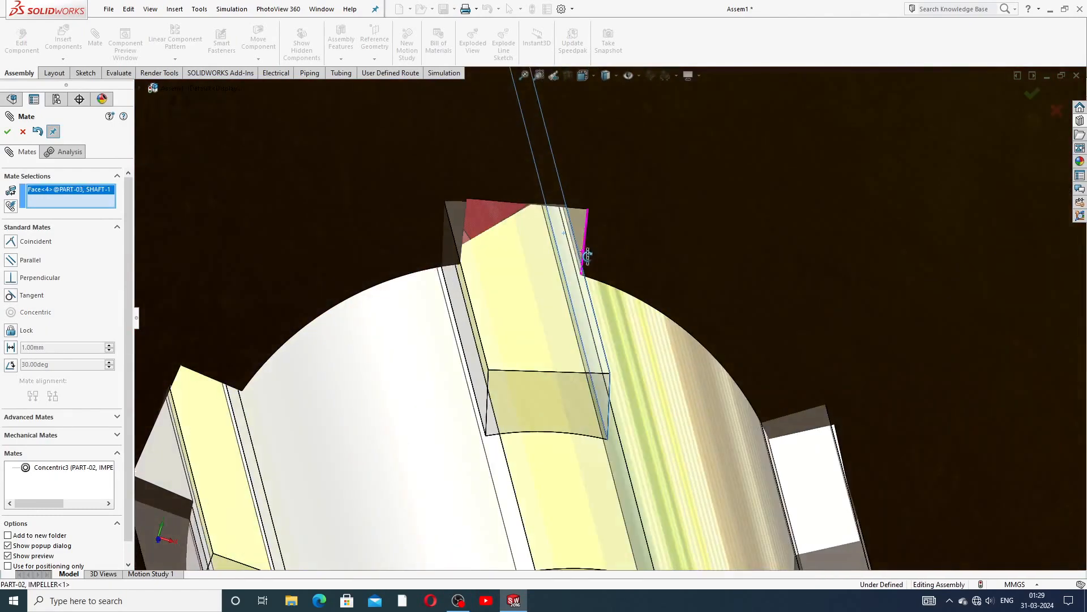
pyautogui.click(578, 227)
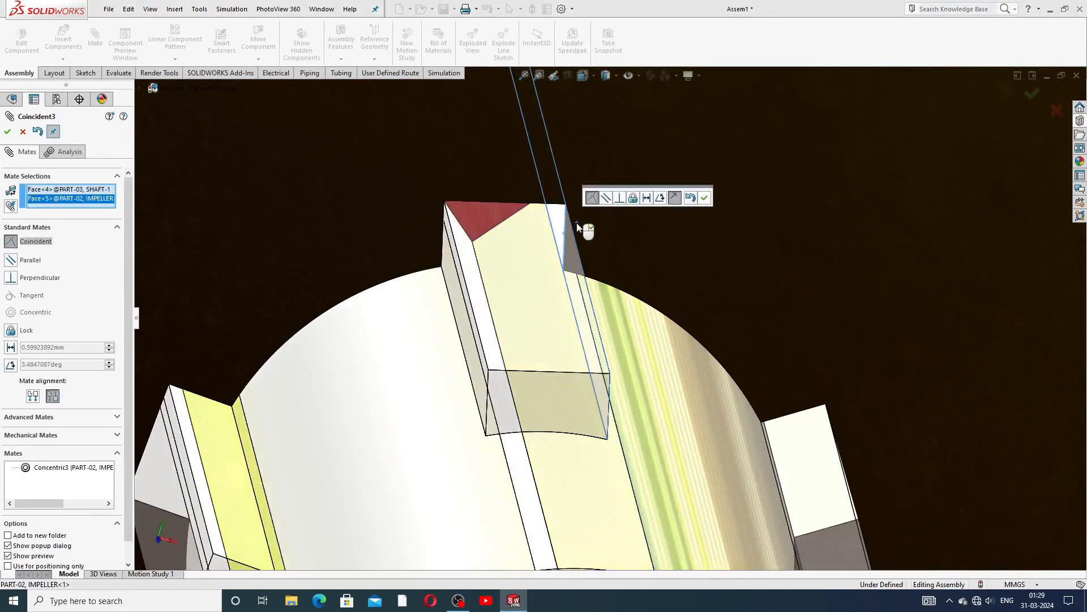
pyautogui.click(706, 196)
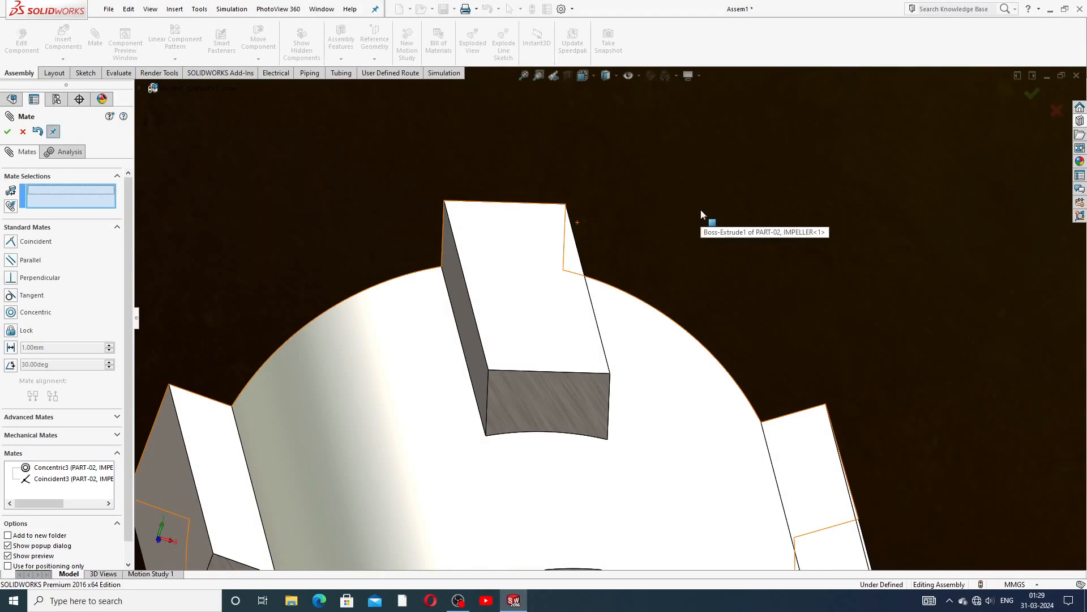
# Step: Mate the impeller's front face coincident with the end face of the first shaft's key and turn the impeller slightly about the shaft
pyautogui.scroll(6, 663, 355)
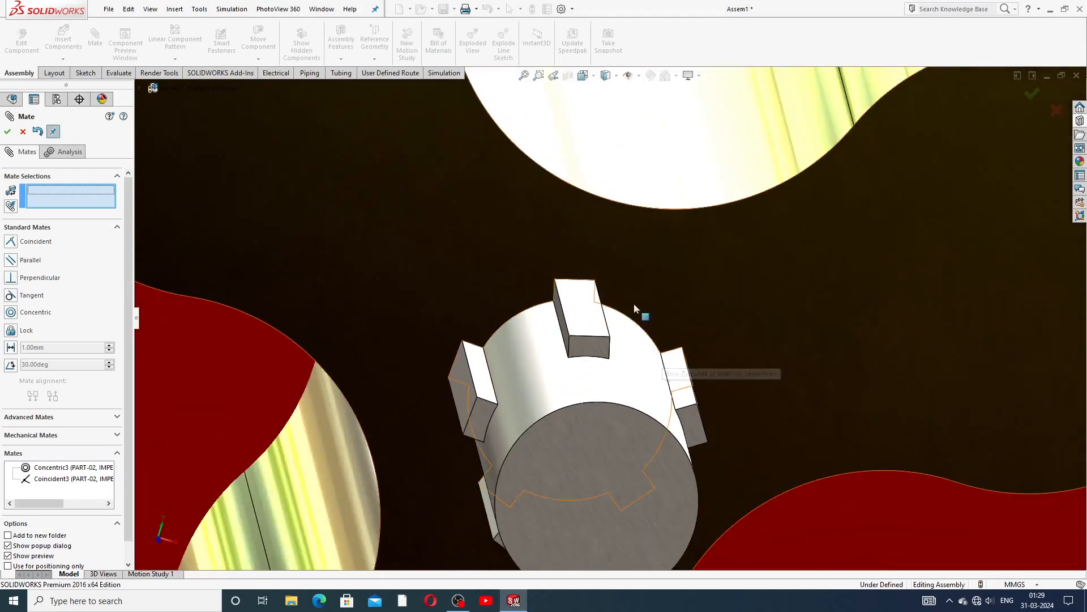
pyautogui.scroll(1, 547, 276)
pyautogui.scroll(3, 547, 277)
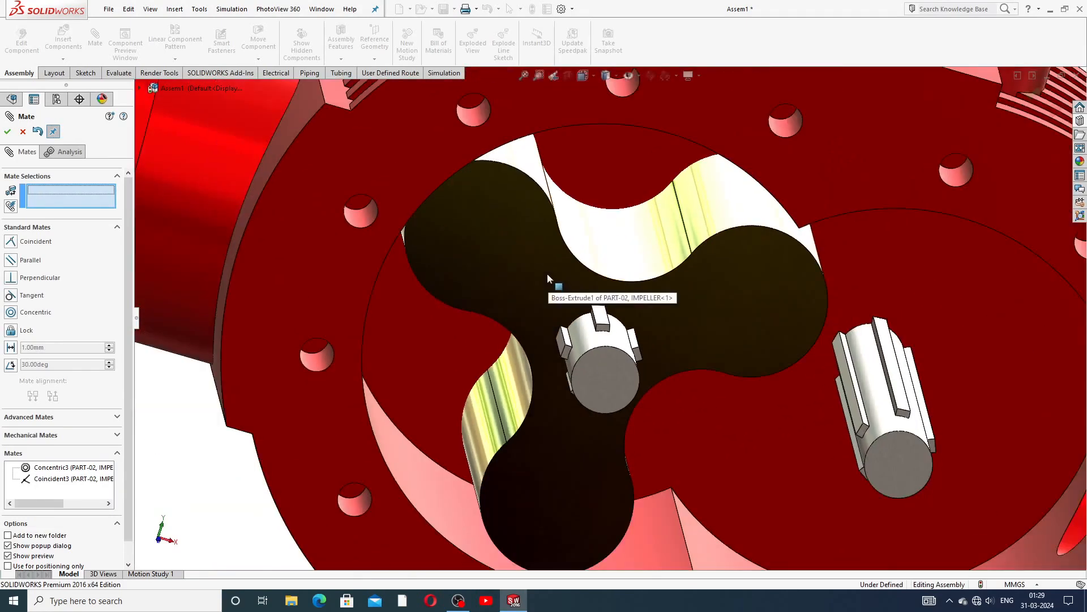
pyautogui.click(545, 282)
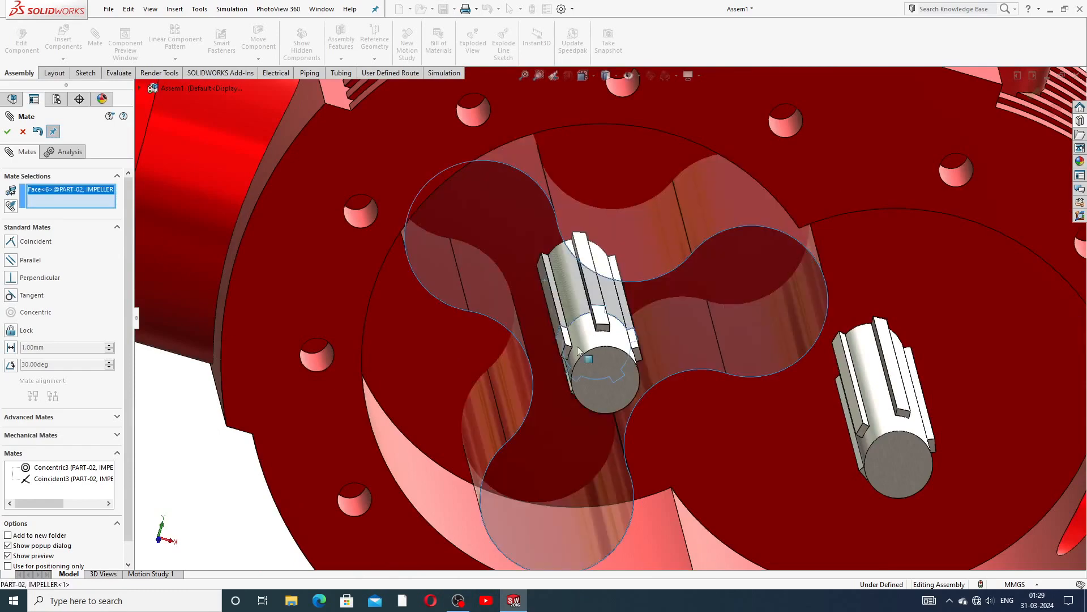
pyautogui.scroll(-5, 607, 359)
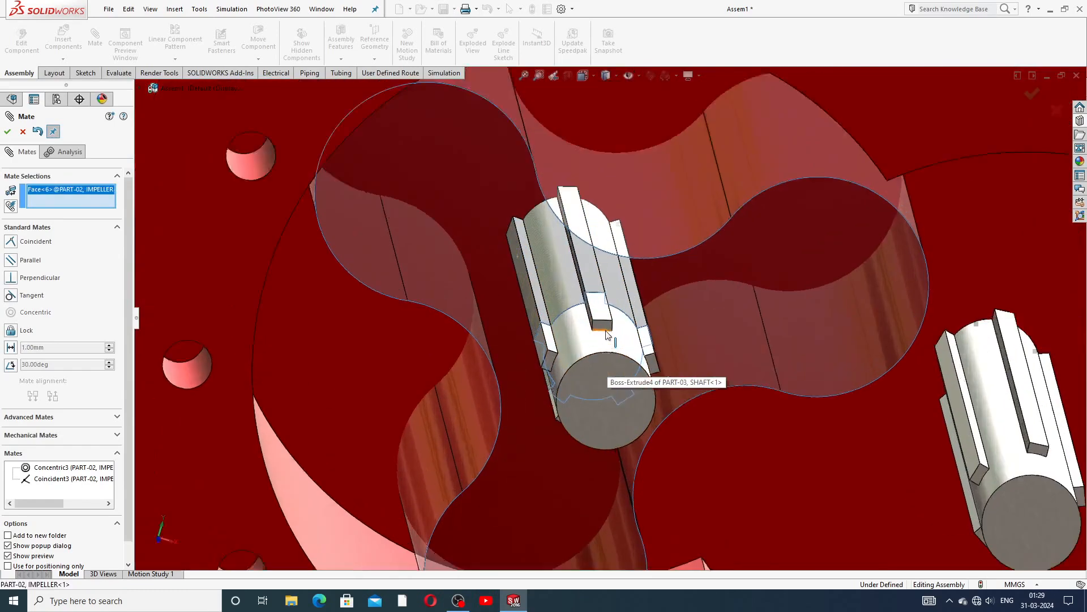
pyautogui.click(606, 302)
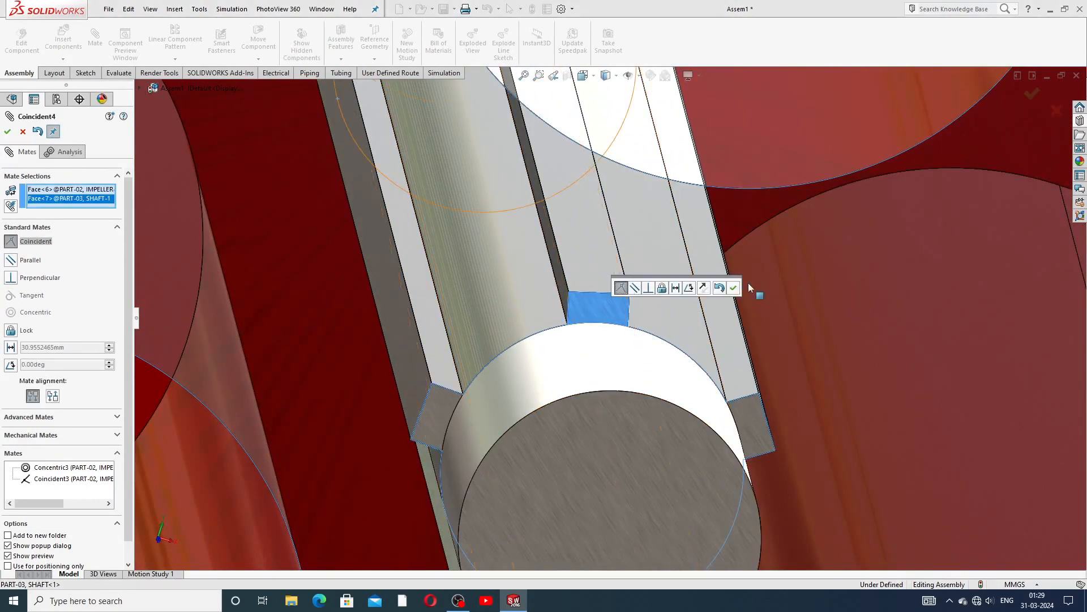
pyautogui.click(734, 288)
pyautogui.scroll(8, 691, 348)
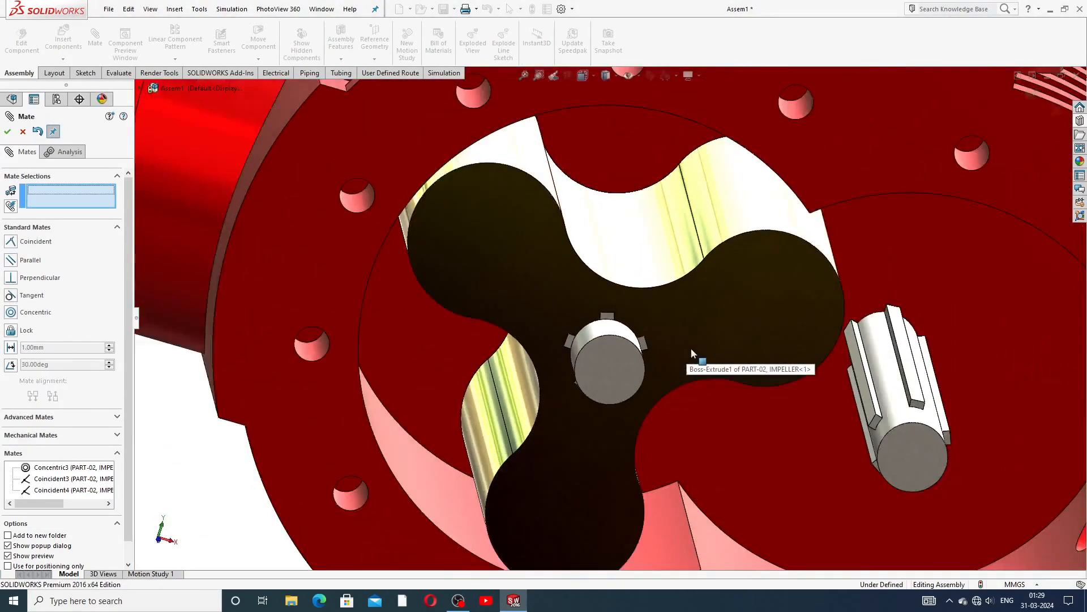
pyautogui.scroll(3, 691, 347)
pyautogui.moveTo(700, 352); pyautogui.dragTo(658, 326, button='middle')
pyautogui.scroll(-3, 715, 402)
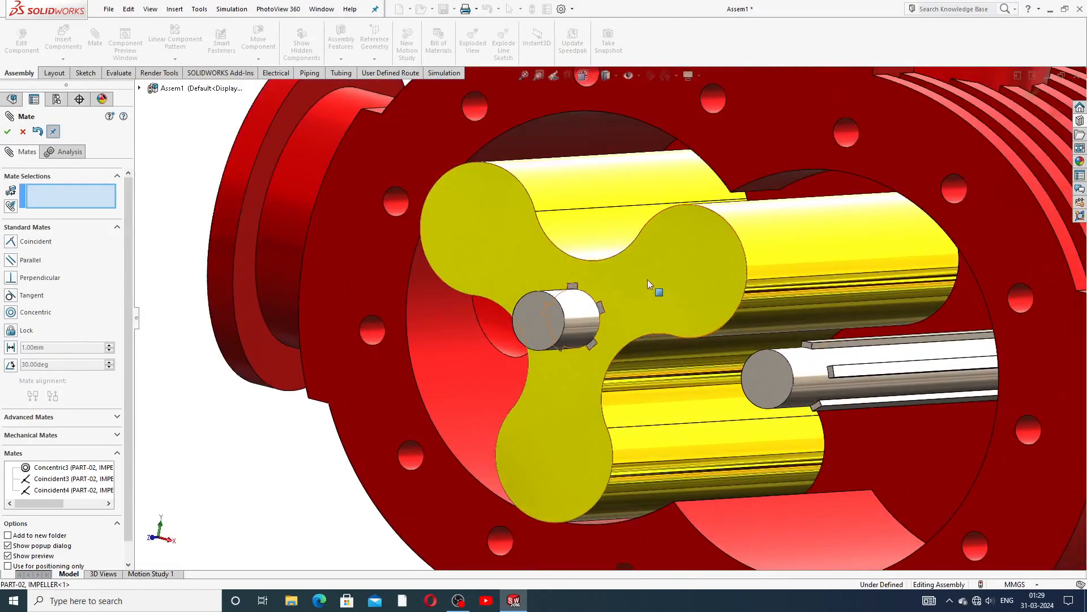
pyautogui.click(23, 132)
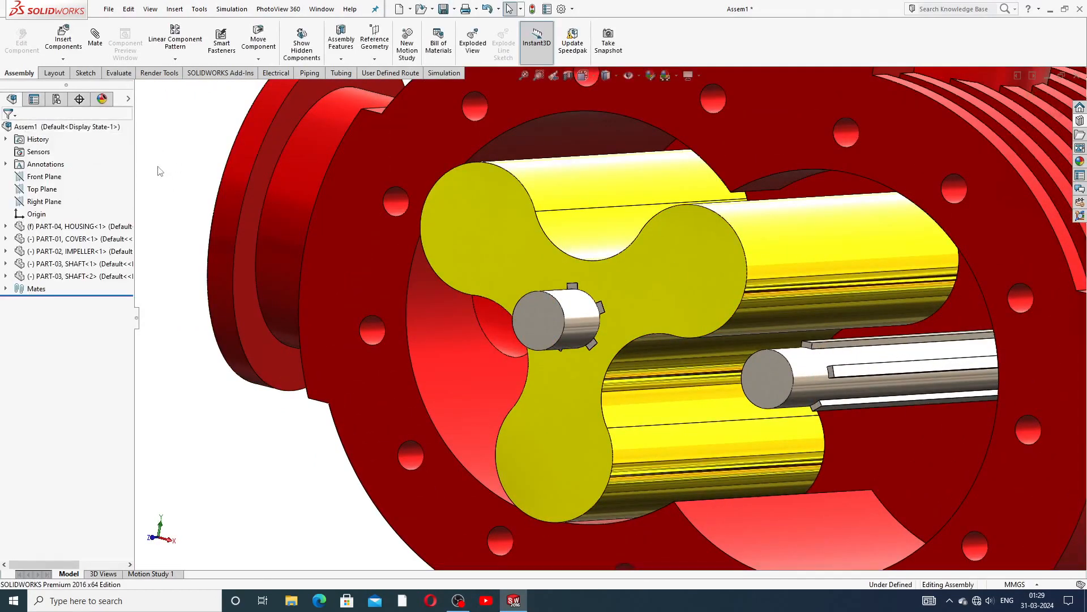
pyautogui.moveTo(704, 256)
pyautogui.mouseDown()
pyautogui.moveTo(685, 203)
pyautogui.moveTo(701, 285)
pyautogui.moveTo(701, 256)
pyautogui.mouseUp()
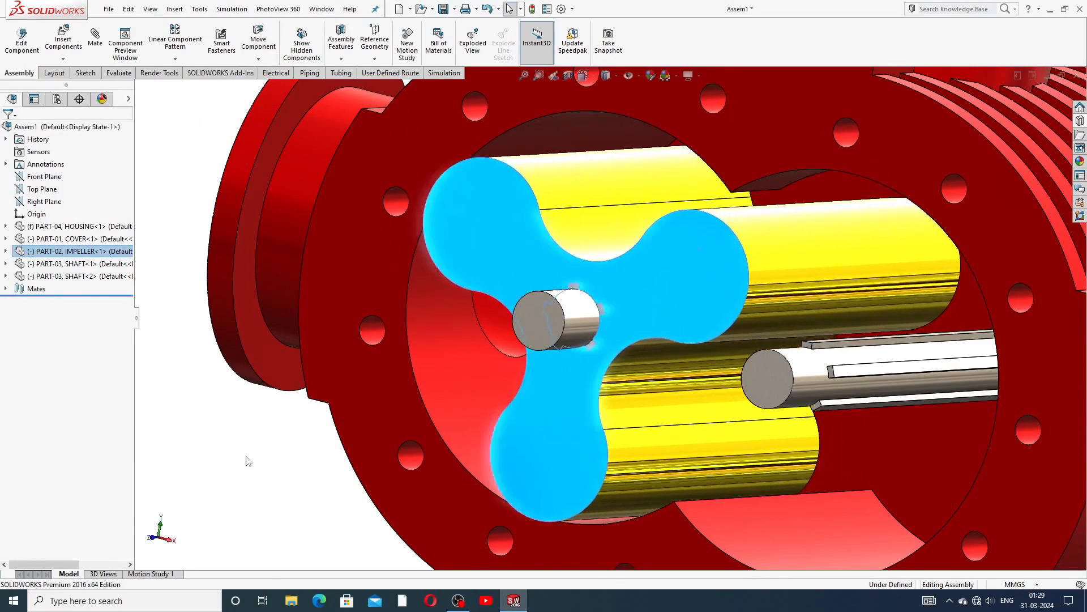
pyautogui.click(226, 465)
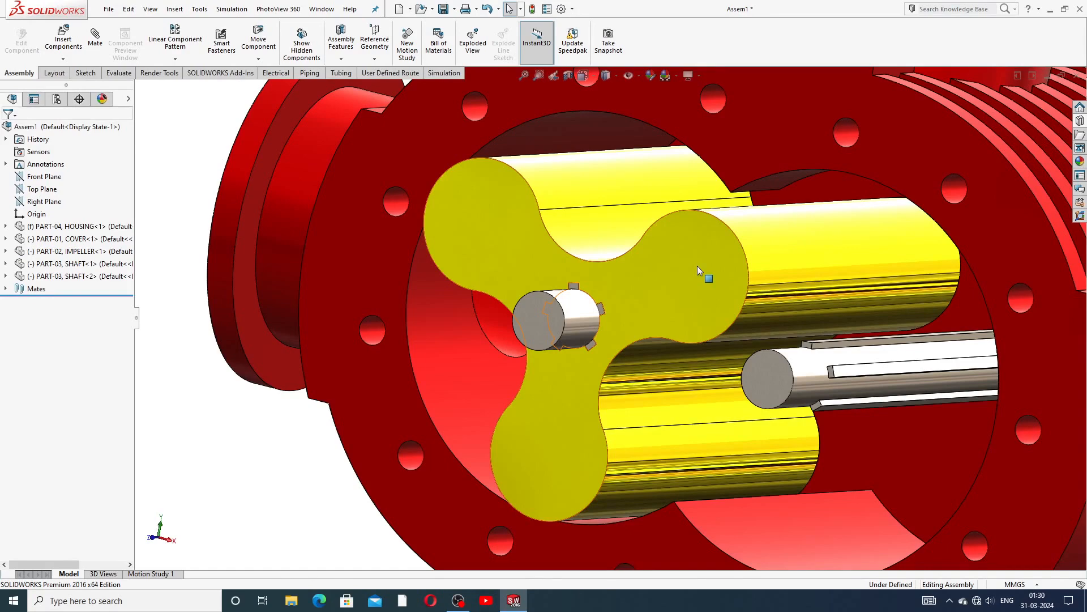
# Step: Copy the impeller to a spot below the housing opening, accepting a coincident mate with the housing's front flange face
pyautogui.moveTo(698, 266); pyautogui.dragTo(760, 416)
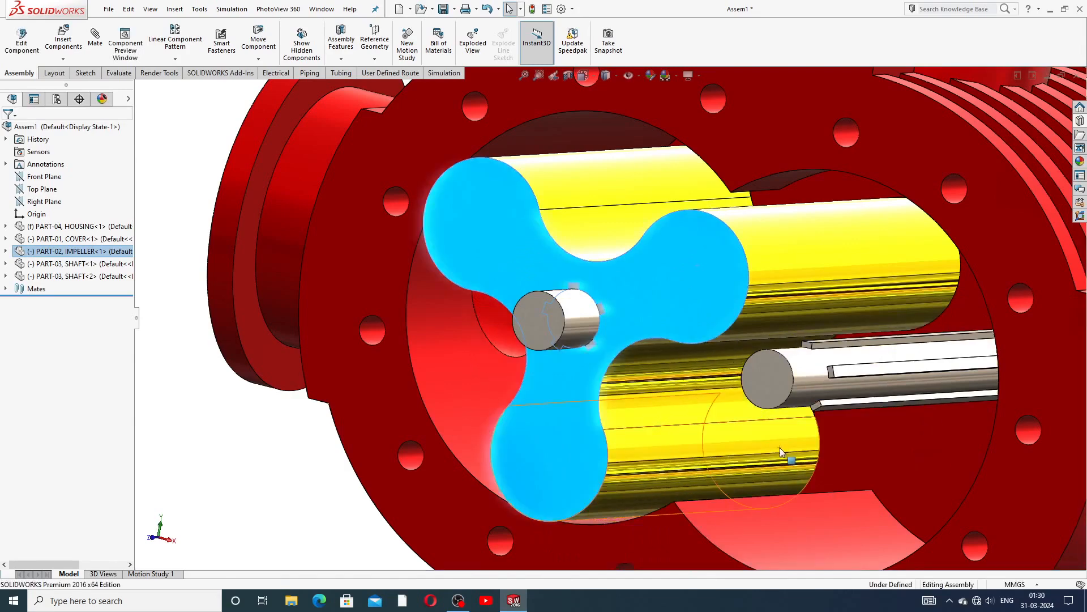
pyautogui.scroll(5, 780, 447)
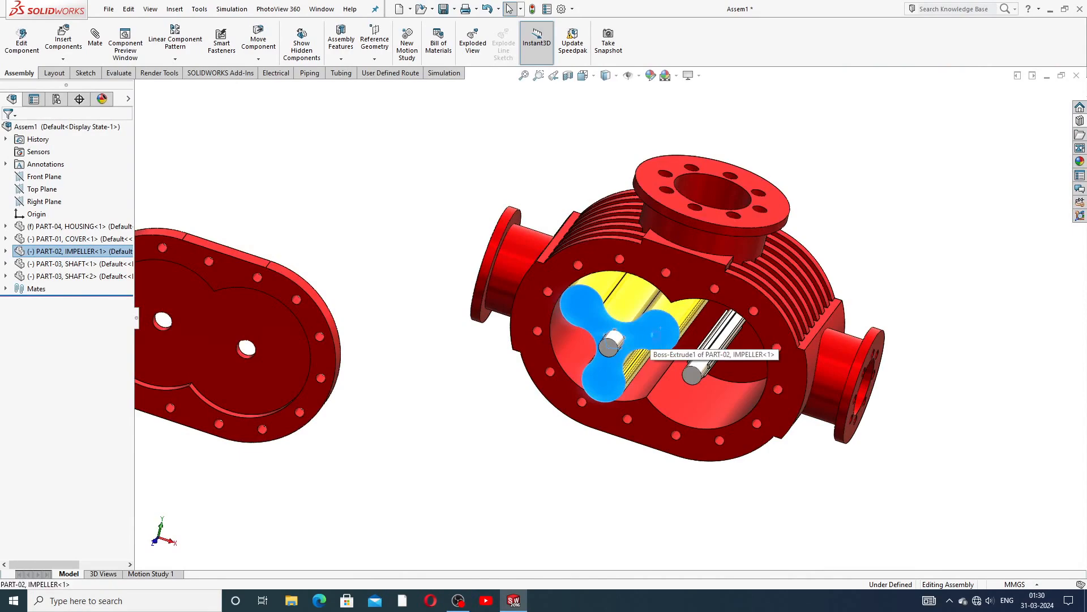
pyautogui.moveTo(688, 318); pyautogui.dragTo(739, 445)
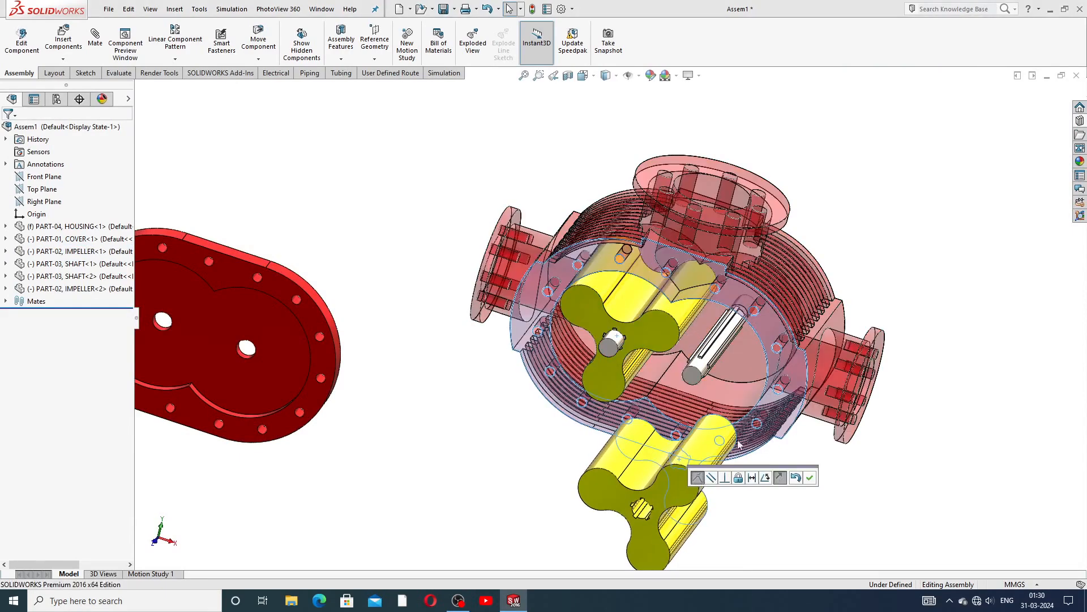
pyautogui.click(810, 479)
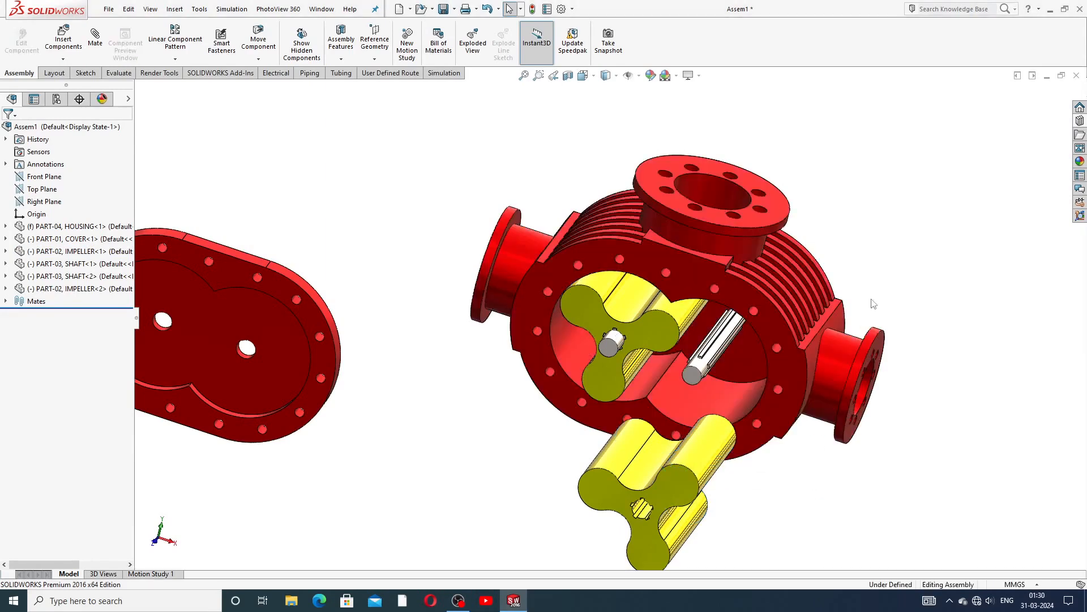
pyautogui.moveTo(721, 442); pyautogui.dragTo(843, 269)
pyautogui.click(851, 239)
pyautogui.scroll(-6, 687, 404)
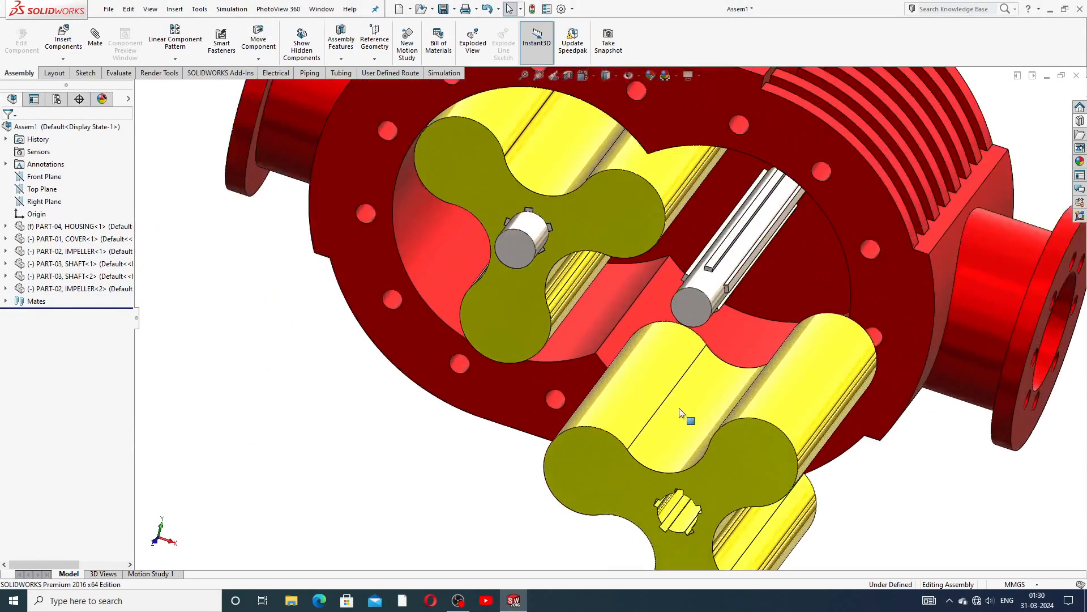
pyautogui.scroll(3, 653, 294)
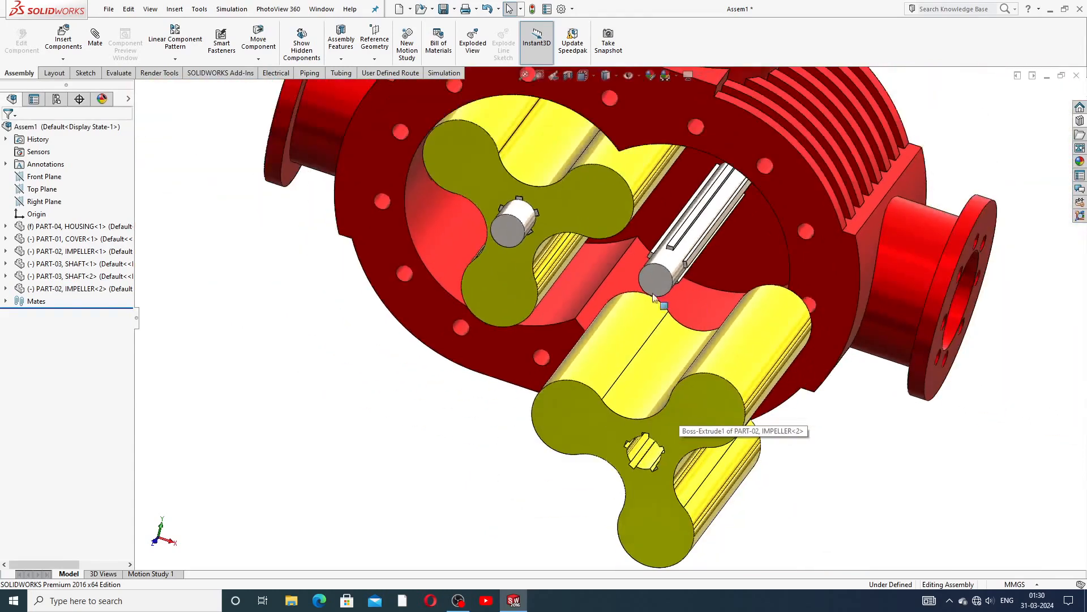
# Step: Mate the copied impeller's splined bore concentric with the cylindrical face of the second shaft
pyautogui.click(95, 40)
pyautogui.scroll(-2, 641, 466)
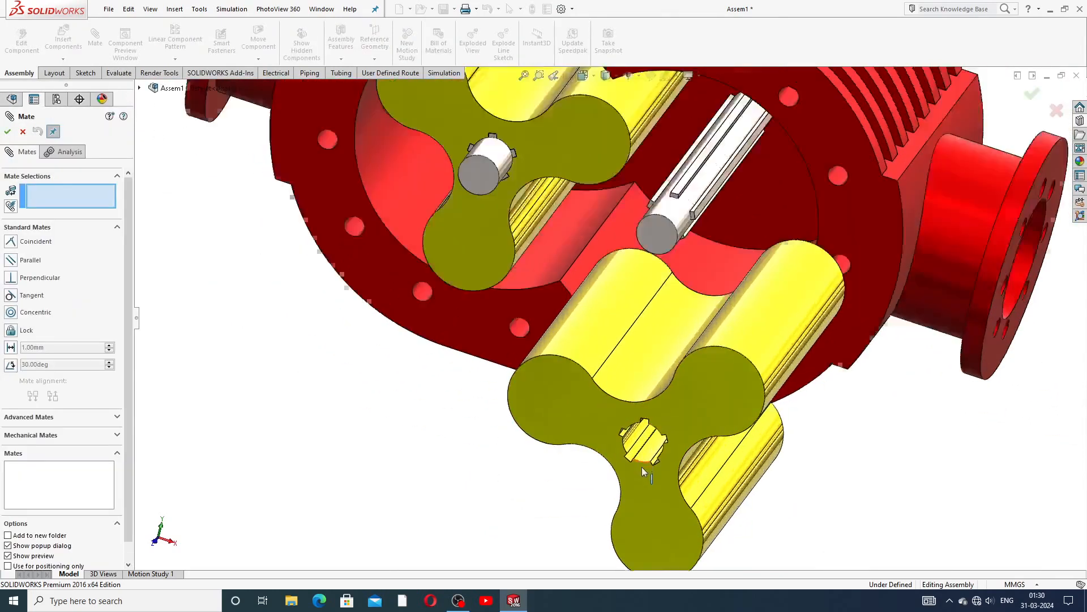
pyautogui.scroll(-2, 641, 466)
pyautogui.click(649, 414)
pyautogui.scroll(-3, 649, 413)
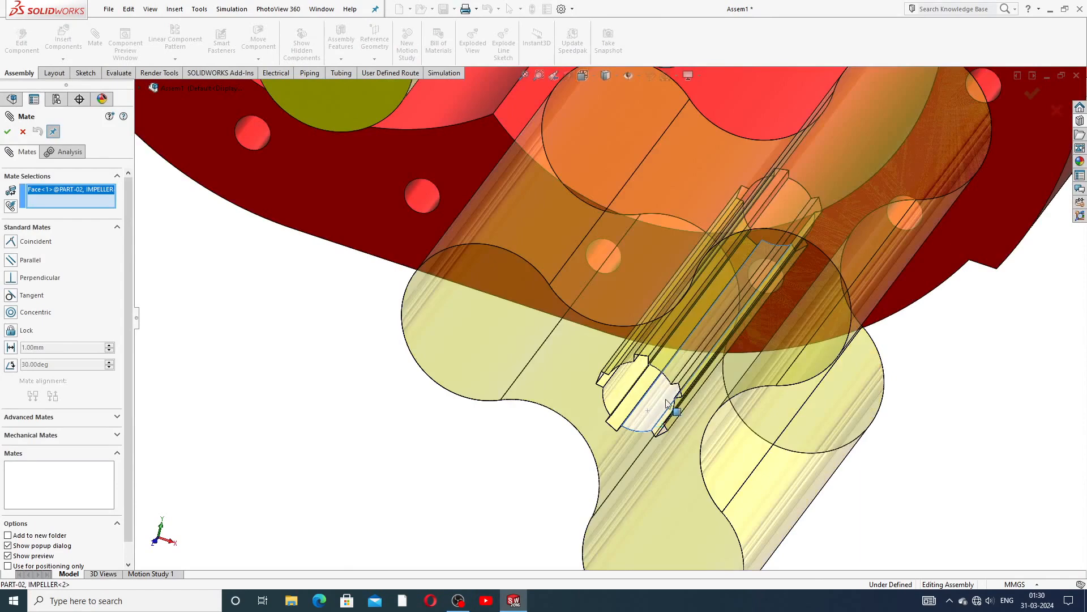
pyautogui.scroll(6, 667, 401)
pyautogui.scroll(-3, 656, 232)
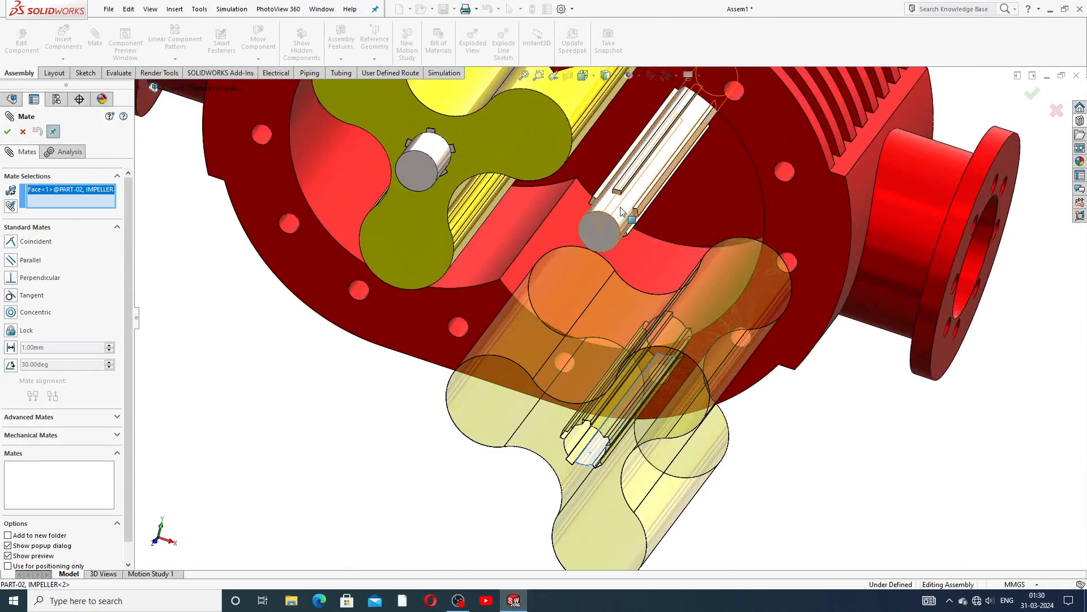
pyautogui.click(622, 211)
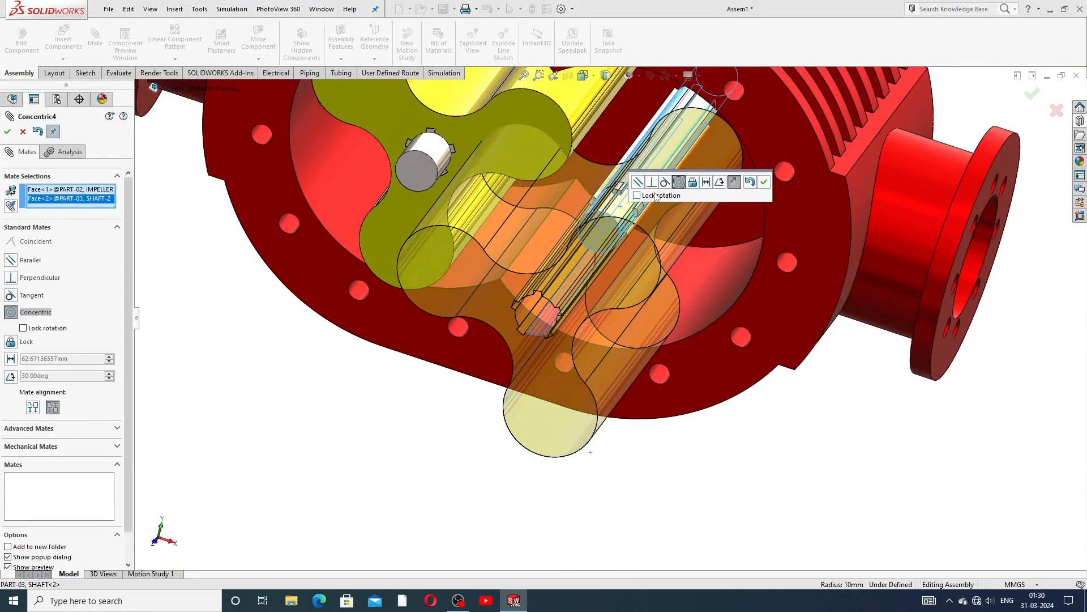
pyautogui.click(763, 183)
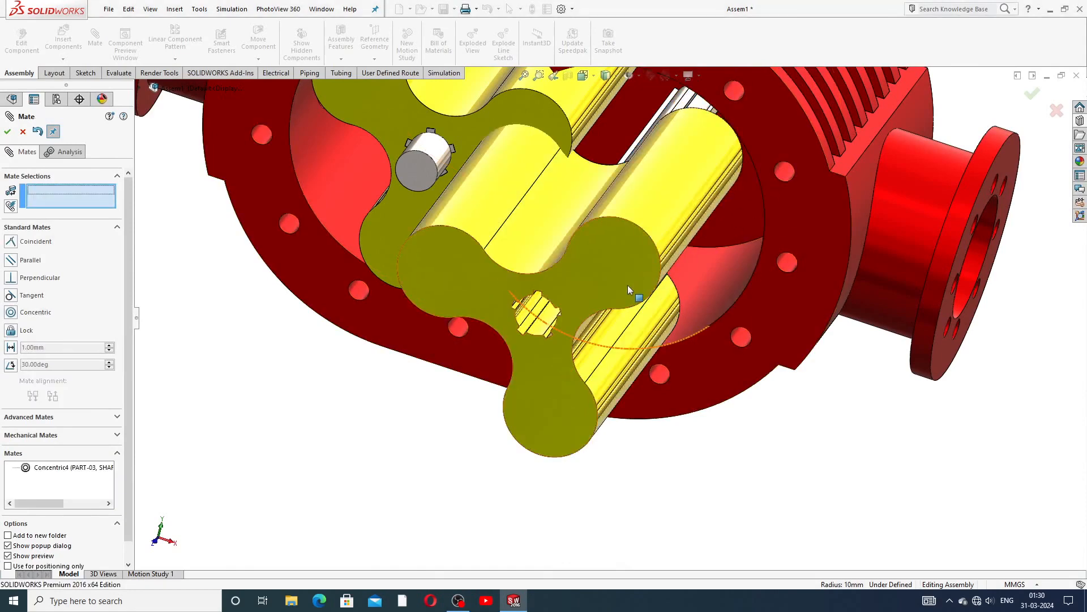
# Step: Try to slide the copied impeller along the second shaft into the housing
pyautogui.moveTo(627, 283); pyautogui.dragTo(709, 215)
pyautogui.moveTo(634, 256); pyautogui.dragTo(666, 304)
pyautogui.moveTo(557, 299); pyautogui.dragTo(570, 277)
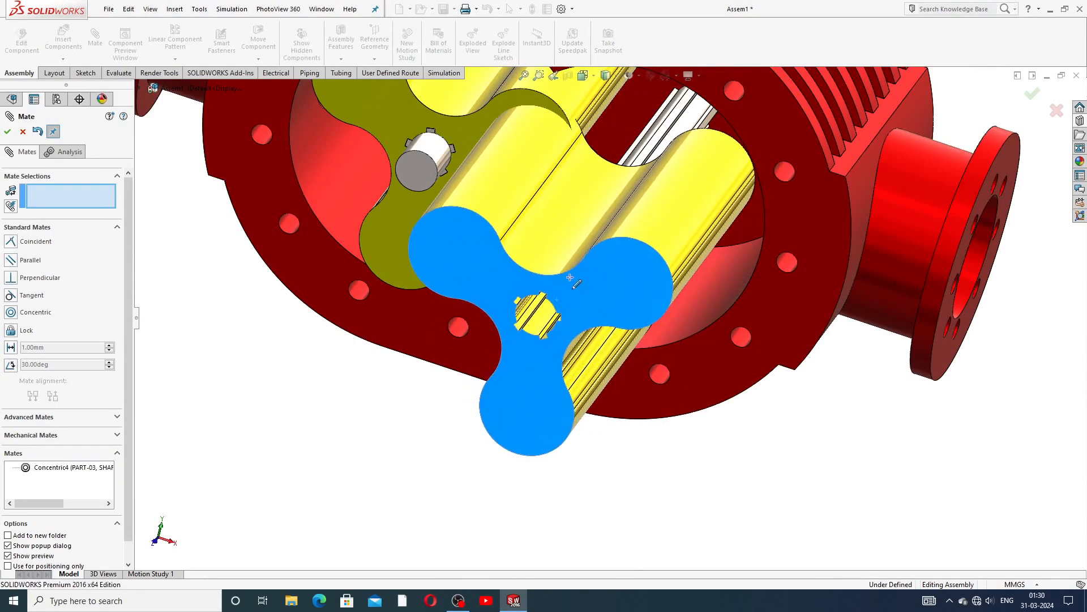
pyautogui.click(23, 132)
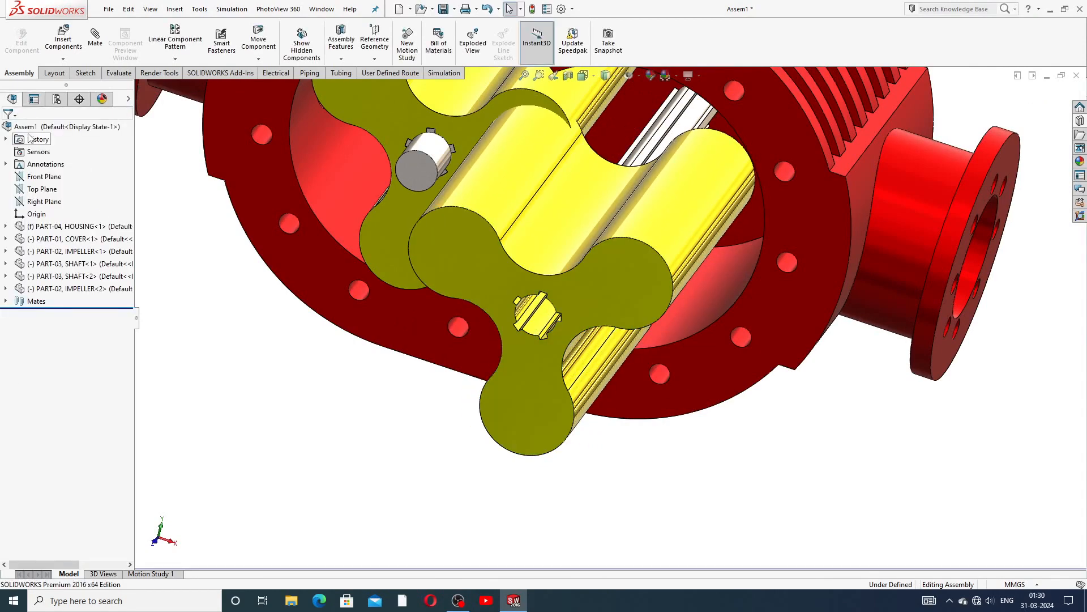
# Step: Undo the copied impeller's concentric mate and the creation of the copy itself
pyautogui.scroll(3, 397, 306)
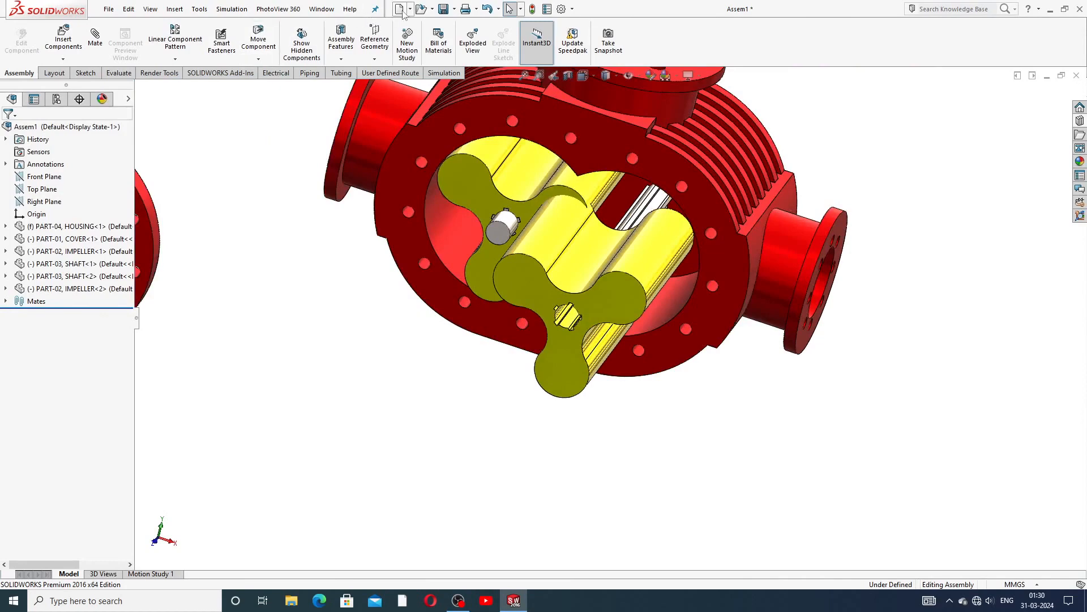
pyautogui.click(491, 10)
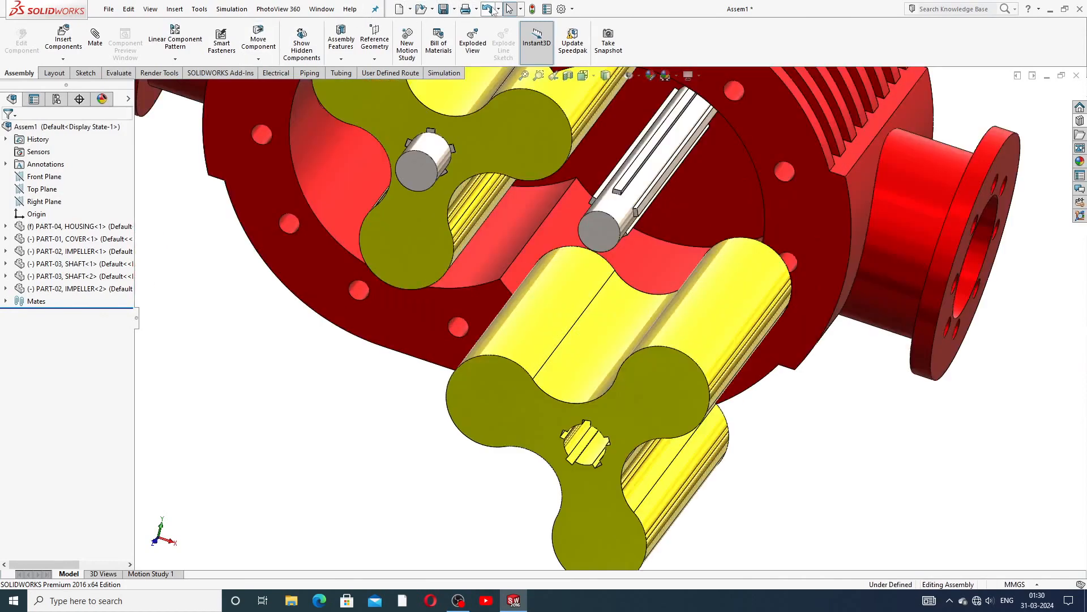
pyautogui.click(490, 10)
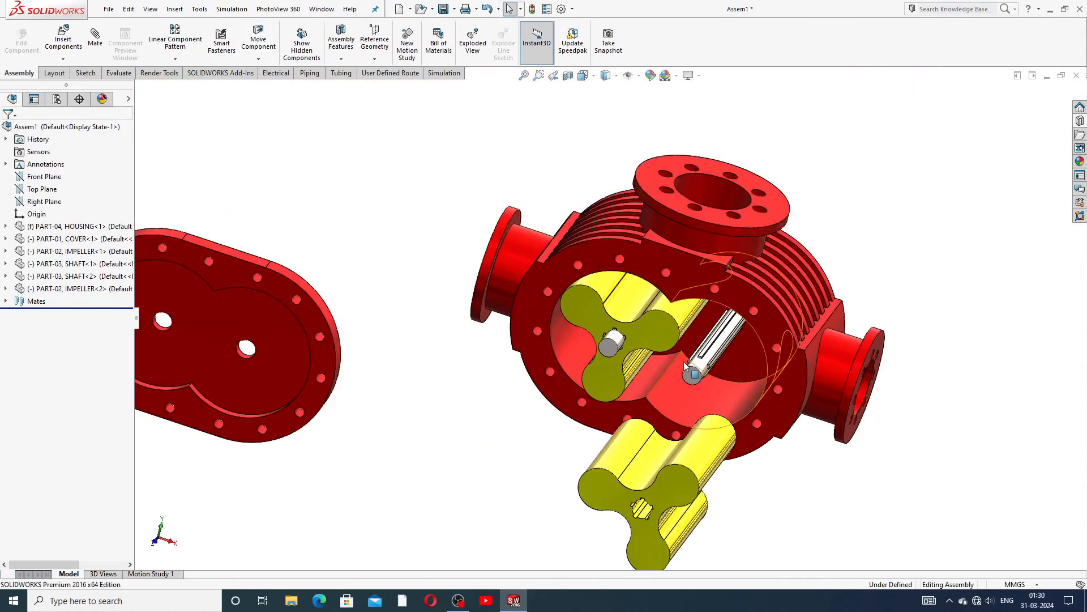
pyautogui.scroll(-5, 671, 422)
pyautogui.scroll(5, 671, 422)
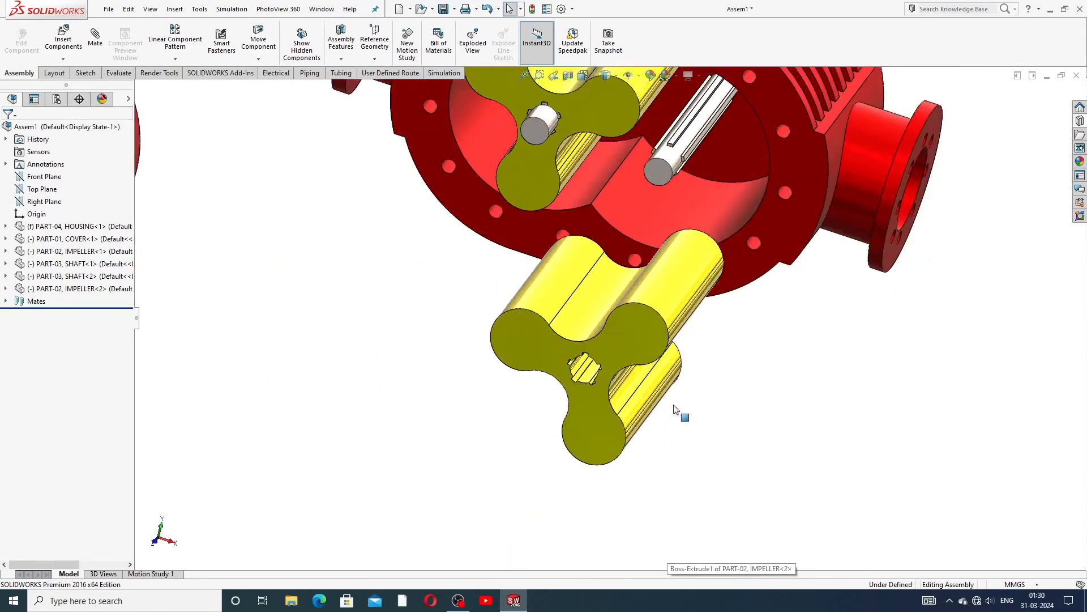
pyautogui.click(490, 10)
# Step: Turn the impeller on the first shaft and place a free copy of it in front of the second shaft
pyautogui.scroll(-2, 625, 382)
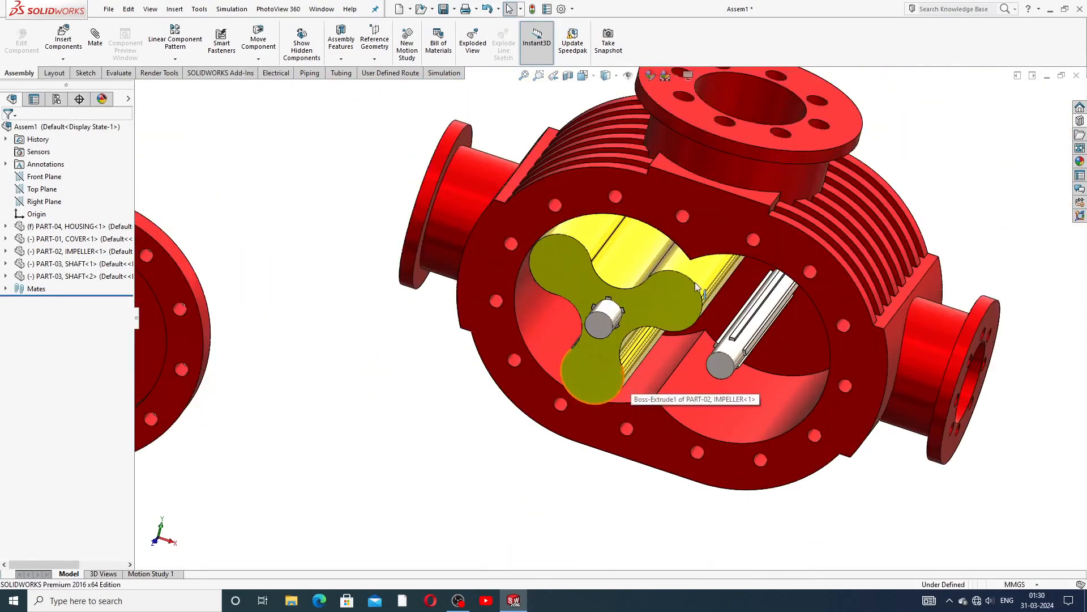
pyautogui.moveTo(695, 282)
pyautogui.mouseDown()
pyautogui.moveTo(689, 309)
pyautogui.moveTo(665, 267)
pyautogui.moveTo(627, 306)
pyautogui.moveTo(646, 291)
pyautogui.mouseUp()
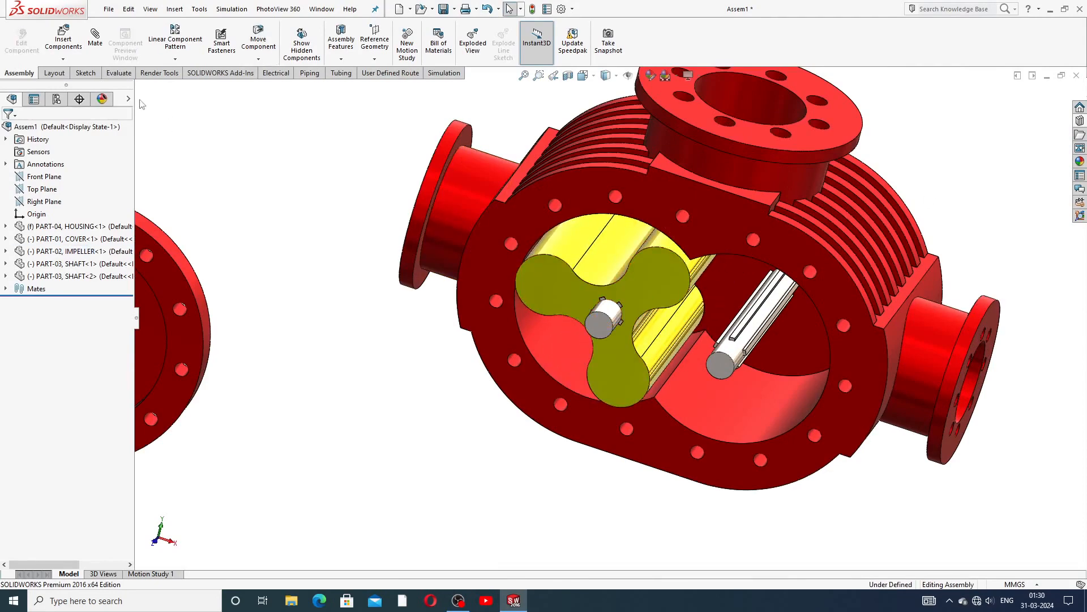
pyautogui.click(647, 288)
pyautogui.keyDown('ctrl'); pyautogui.moveTo(647, 288); pyautogui.dragTo(753, 330); pyautogui.keyUp('ctrl')
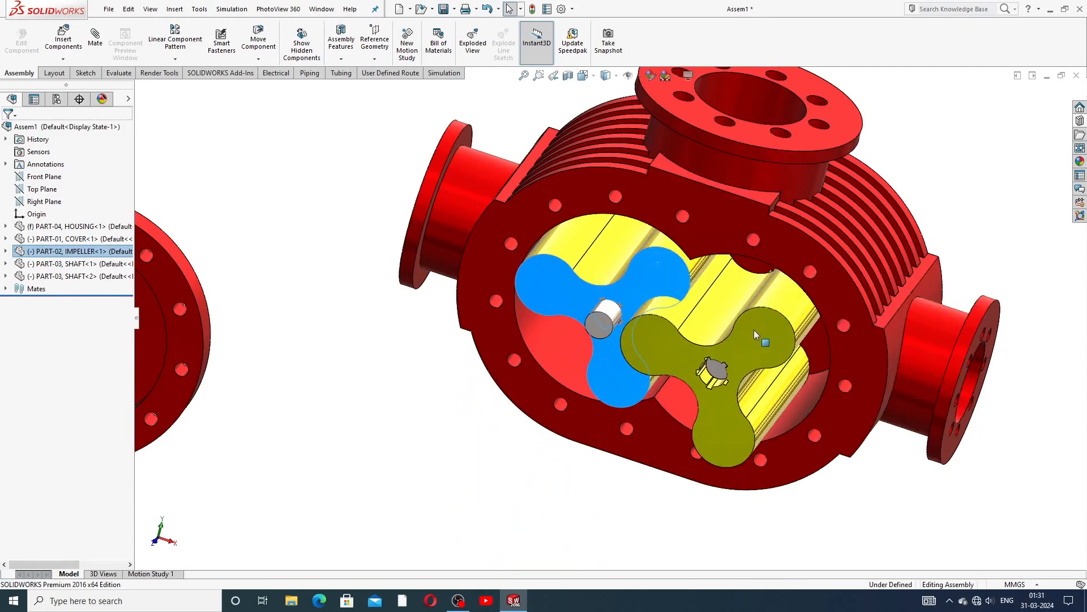
# Step: Move the copied impeller out of the housing to clear space in front of its open side
pyautogui.scroll(-5, 736, 380)
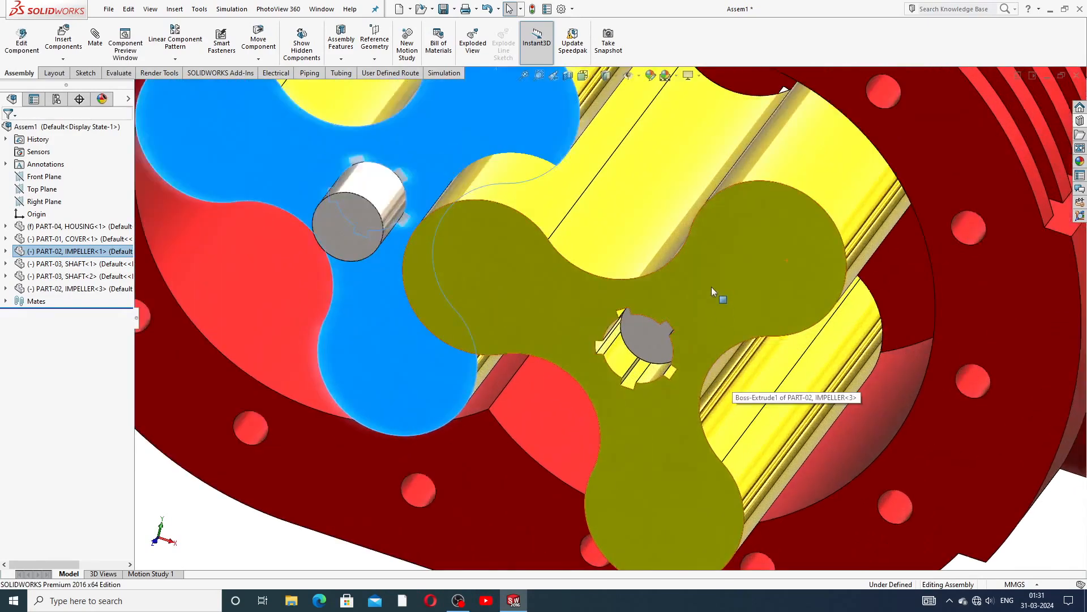
pyautogui.moveTo(712, 287); pyautogui.dragTo(749, 263)
pyautogui.press('Escape')
pyautogui.scroll(-3, 675, 388)
pyautogui.scroll(-1, 675, 389)
pyautogui.scroll(3, 675, 385)
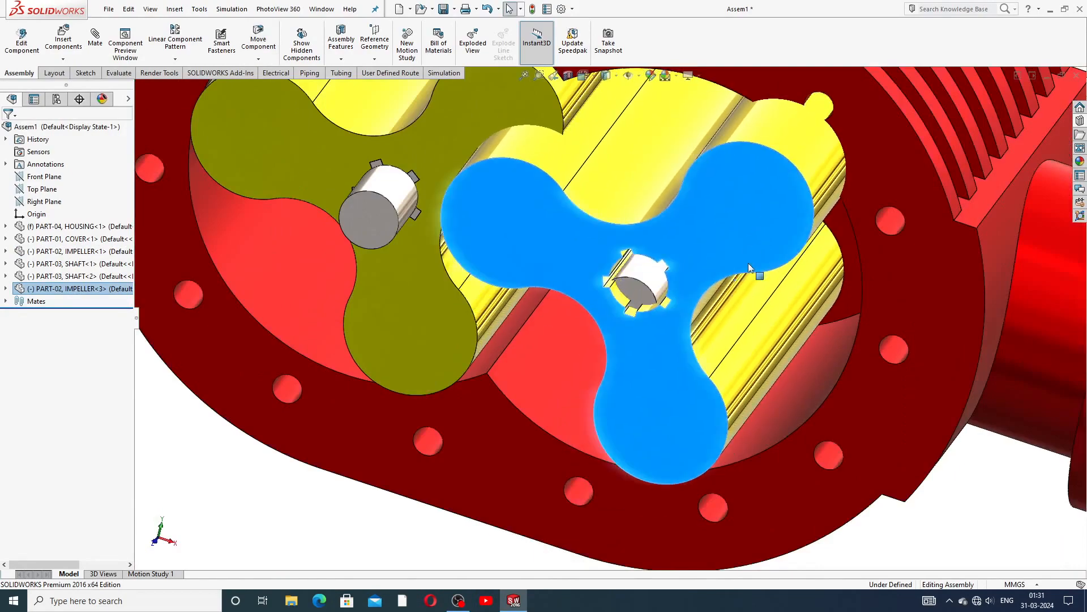
pyautogui.press('Escape')
pyautogui.scroll(5, 737, 255)
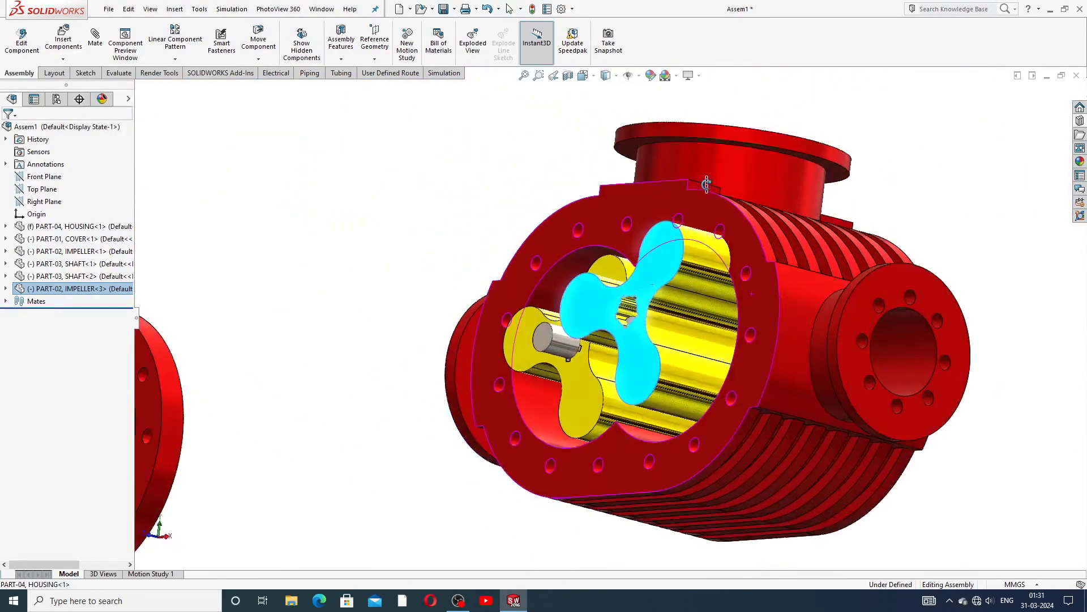
pyautogui.moveTo(707, 184); pyautogui.dragTo(719, 217, button='middle')
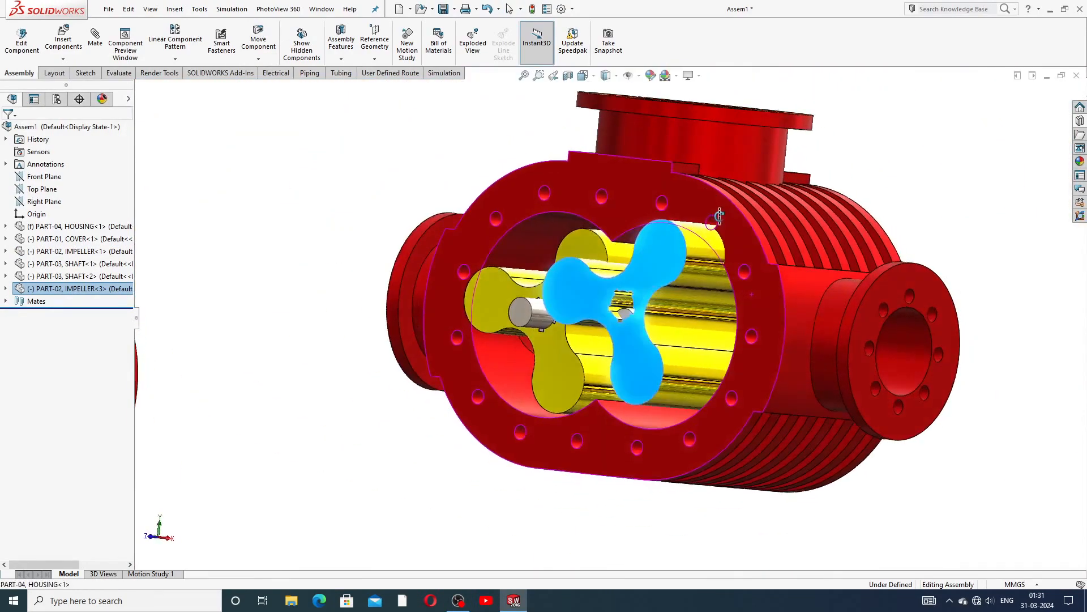
pyautogui.moveTo(641, 284); pyautogui.dragTo(322, 356)
pyautogui.press('Escape')
pyautogui.click(319, 317)
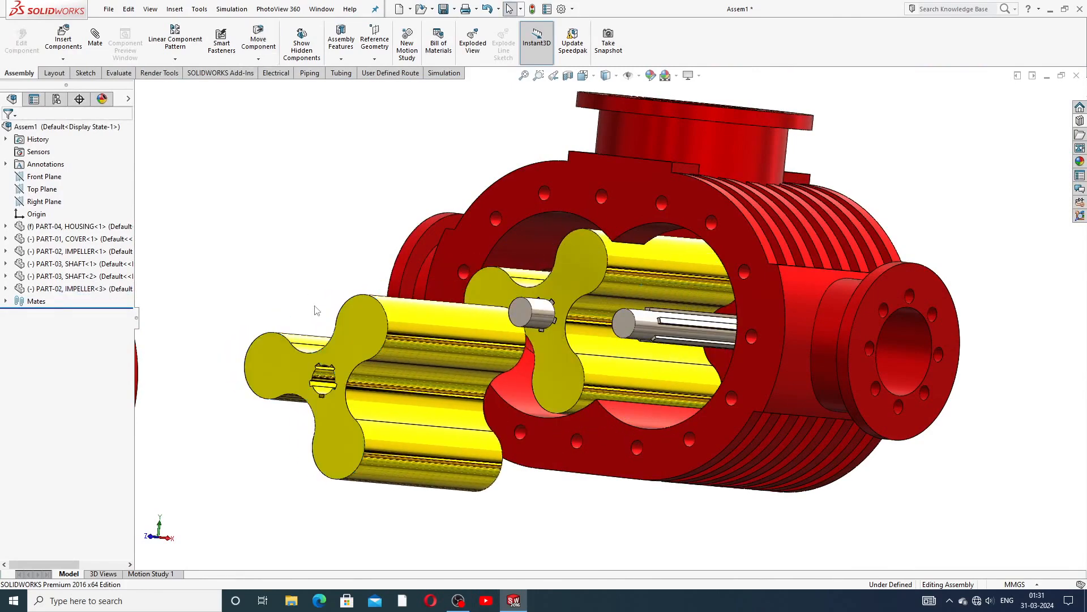
# Step: Mate the copied impeller's splined bore concentric with the cylindrical face of the second shaft
pyautogui.scroll(-2, 270, 123)
pyautogui.click(96, 36)
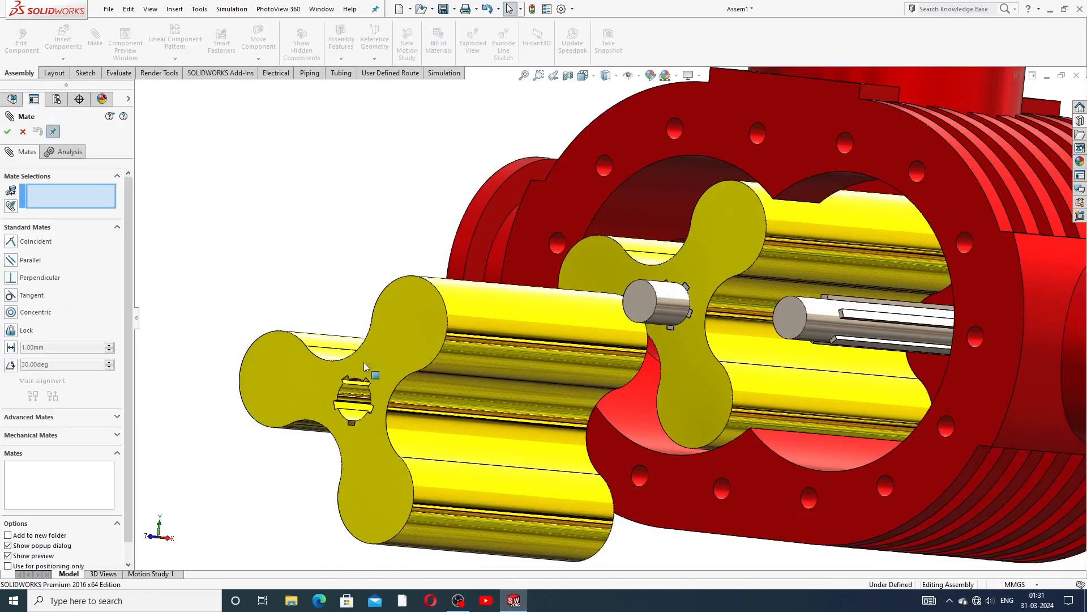
pyautogui.moveTo(399, 417); pyautogui.dragTo(370, 432, button='middle')
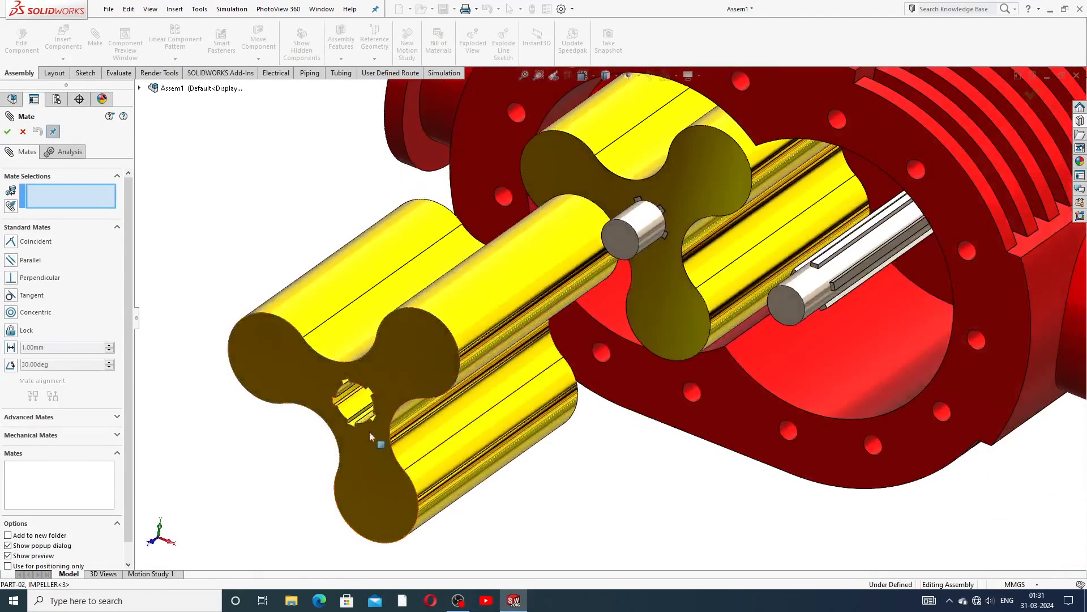
pyautogui.click(357, 405)
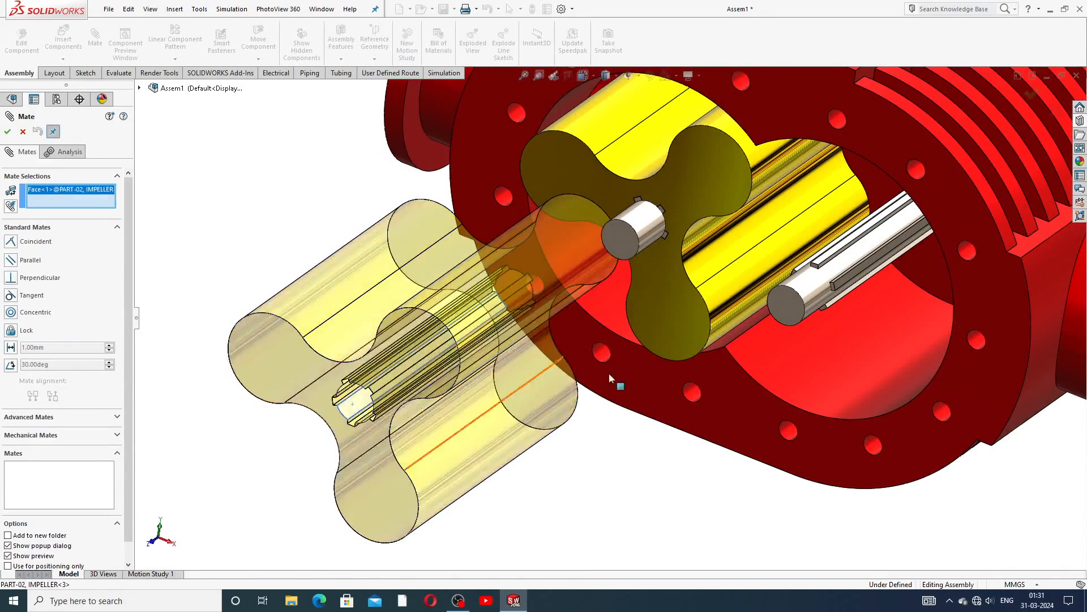
pyautogui.click(811, 287)
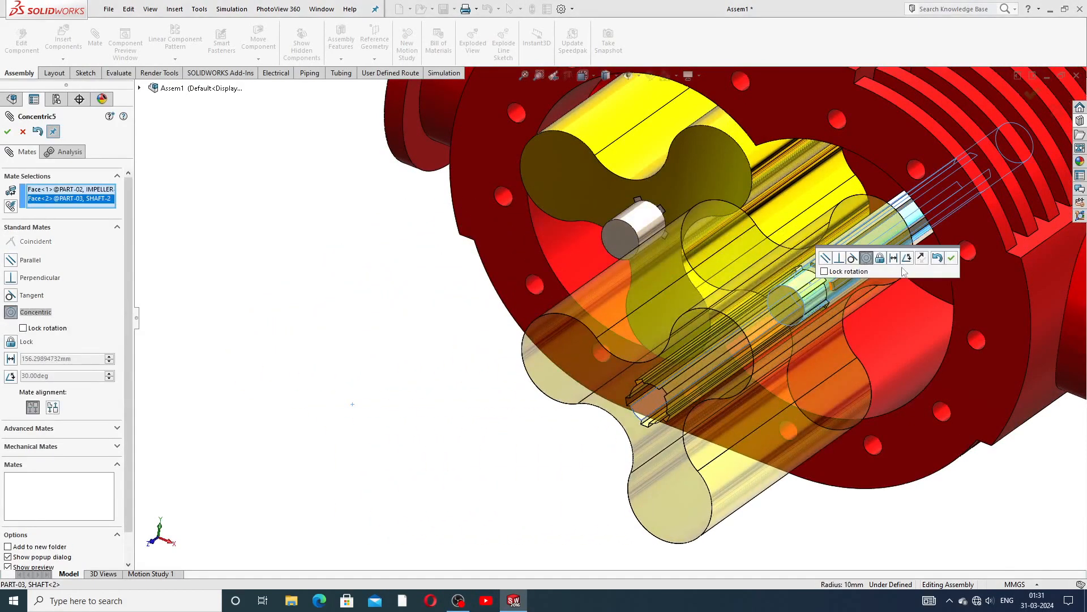
pyautogui.click(952, 258)
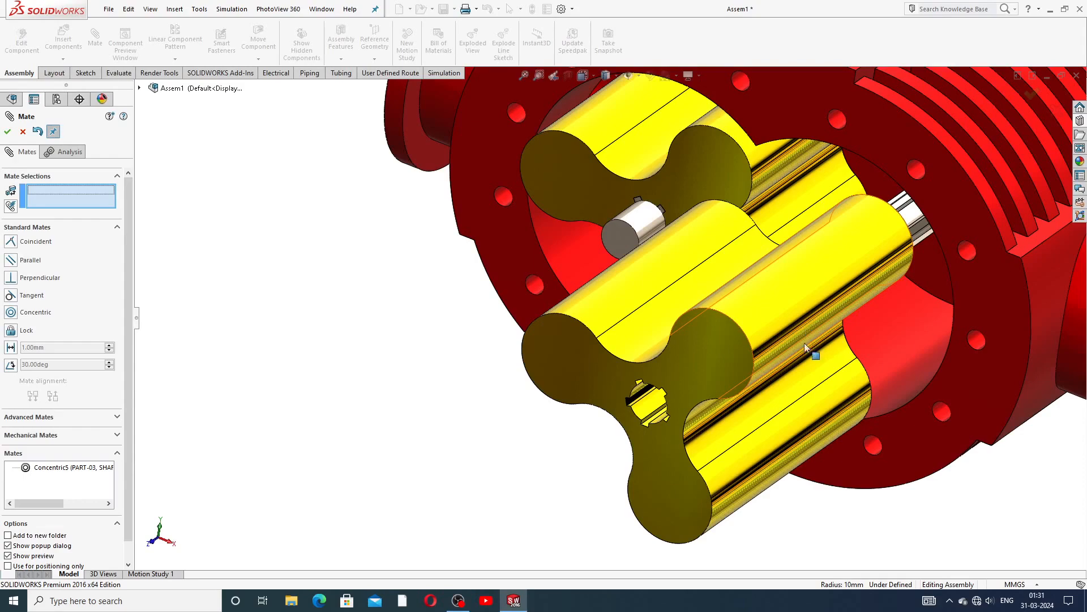
# Step: Slide the copied impeller along the second shaft into the housing, beside the first impeller
pyautogui.moveTo(760, 373); pyautogui.dragTo(787, 340, button='middle')
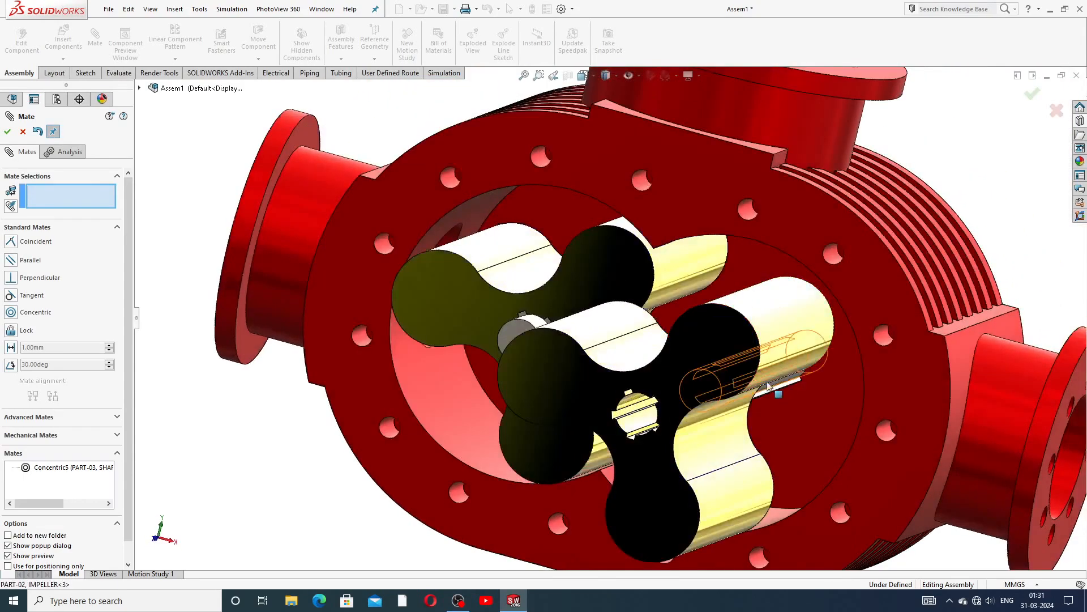
pyautogui.moveTo(761, 382); pyautogui.dragTo(859, 192, button='middle')
pyautogui.scroll(-4, 798, 222)
pyautogui.scroll(5, 766, 264)
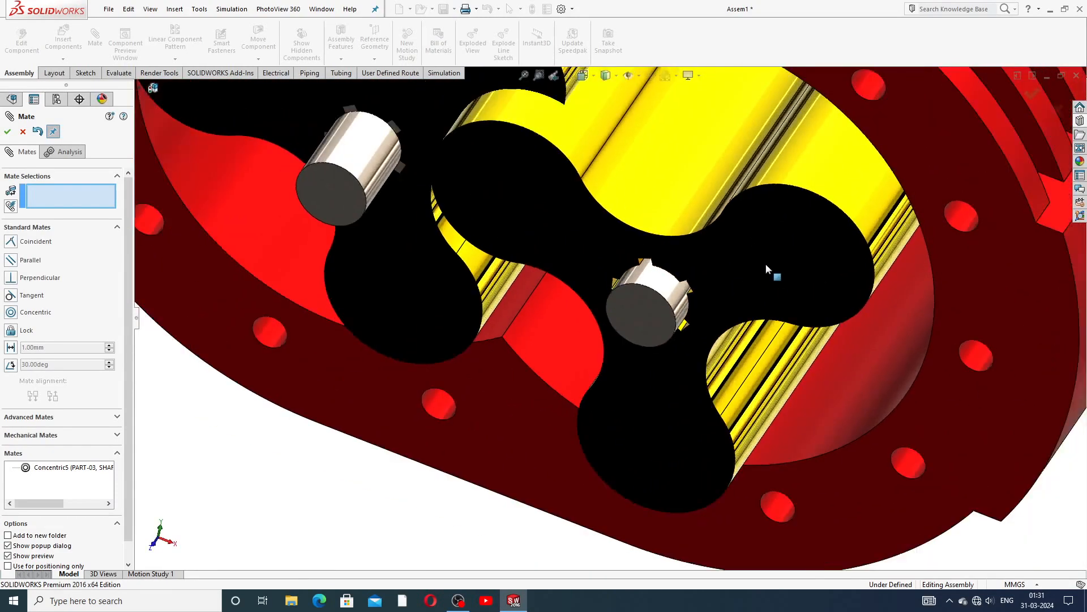
pyautogui.moveTo(764, 277); pyautogui.dragTo(757, 180, button='middle')
pyautogui.scroll(-4, 605, 283)
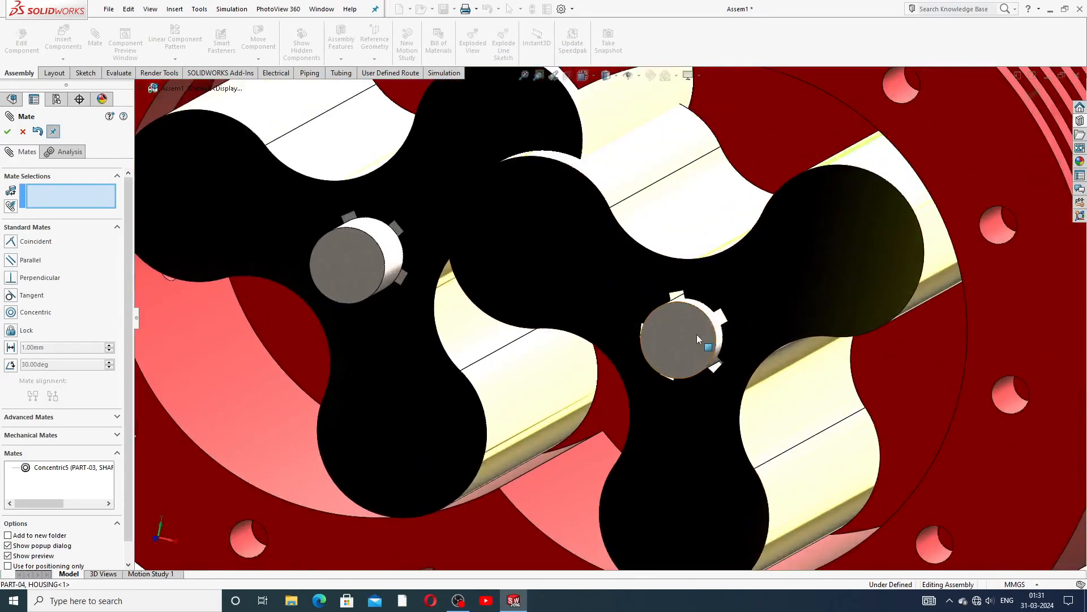
pyautogui.scroll(6, 688, 339)
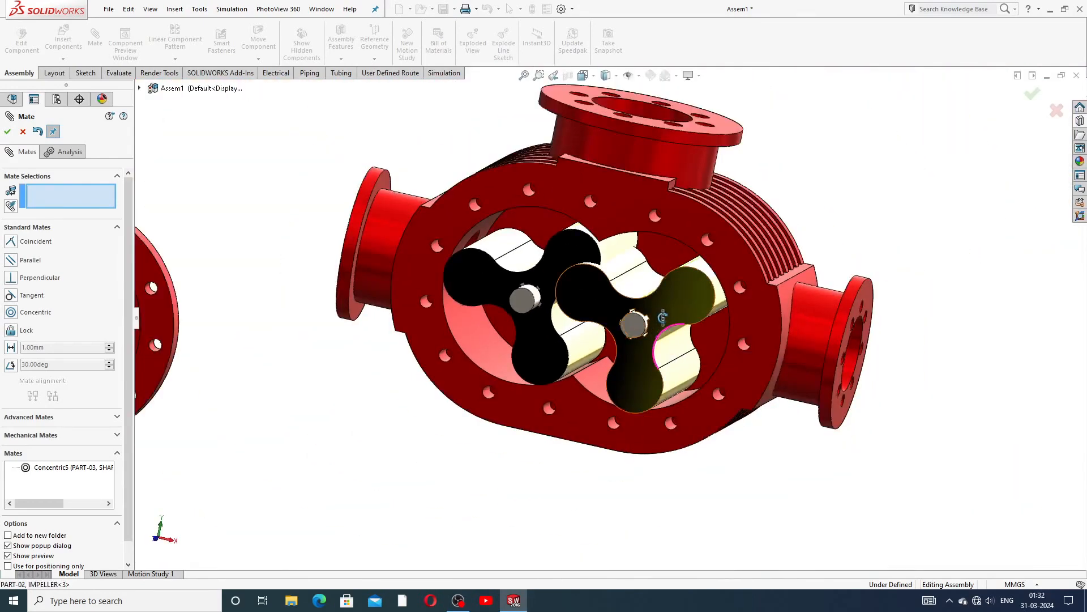
# Step: Shift the copied impeller along the second shaft so the ends of the splines stand clear of its face
pyautogui.moveTo(663, 317); pyautogui.dragTo(925, 196, button='middle')
pyautogui.moveTo(595, 325); pyautogui.dragTo(696, 261, button='middle')
pyautogui.scroll(-2, 696, 261)
pyautogui.scroll(-3, 697, 261)
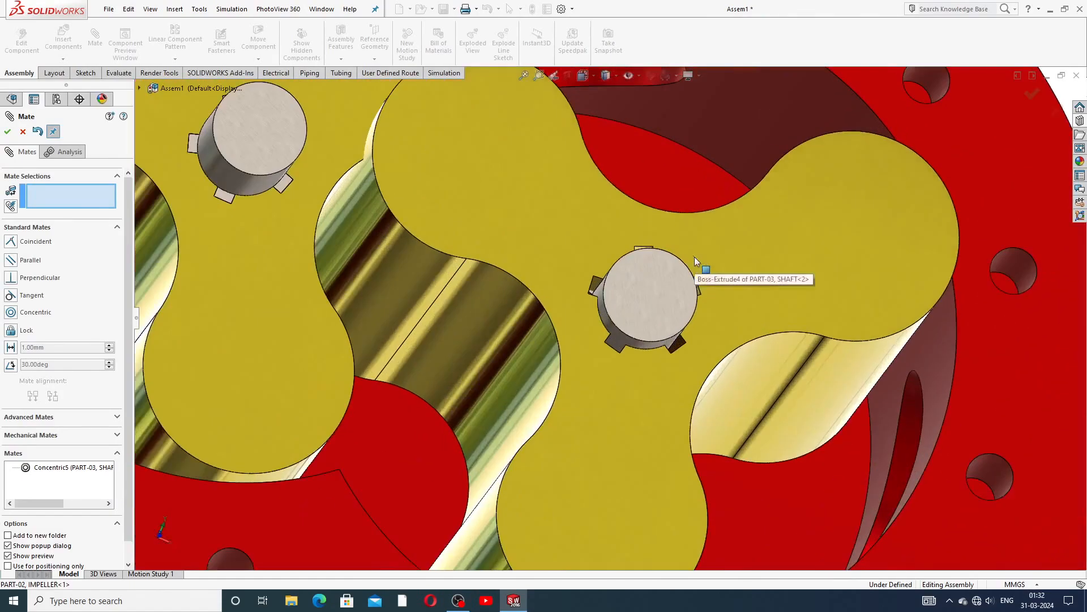
pyautogui.click(583, 251)
pyautogui.moveTo(580, 264); pyautogui.dragTo(566, 242)
pyautogui.moveTo(609, 232); pyautogui.dragTo(666, 262, button='middle')
pyautogui.moveTo(666, 261); pyautogui.dragTo(737, 184)
pyautogui.scroll(10, 938, 383)
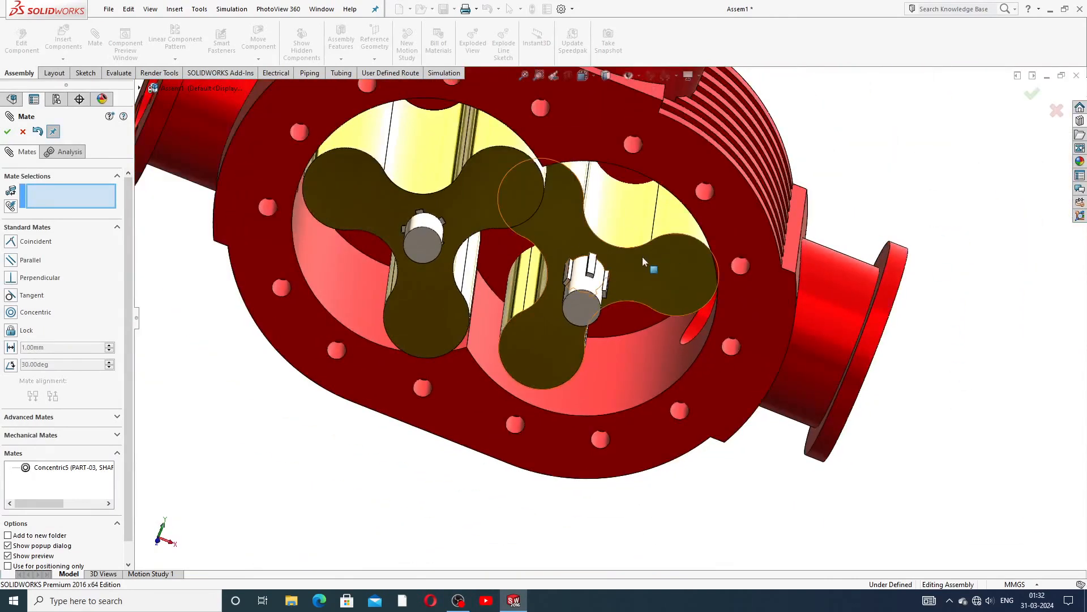
# Step: Add a coincident mate between the side face of a second-shaft spline and the matching slot wall in the copied impeller
pyautogui.scroll(-10, 607, 267)
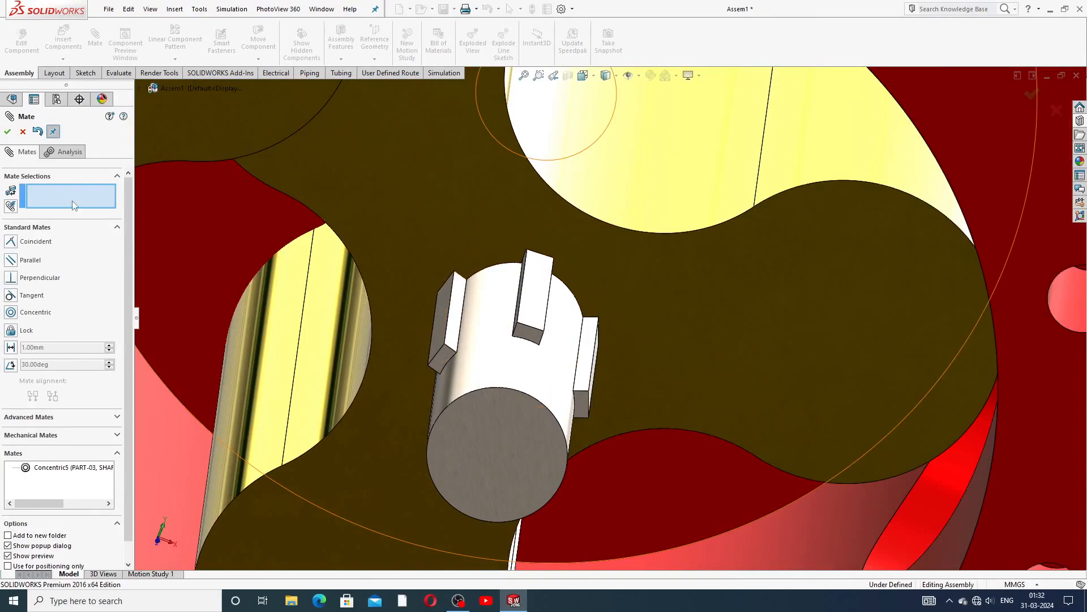
pyautogui.moveTo(478, 376); pyautogui.dragTo(612, 255, button='middle')
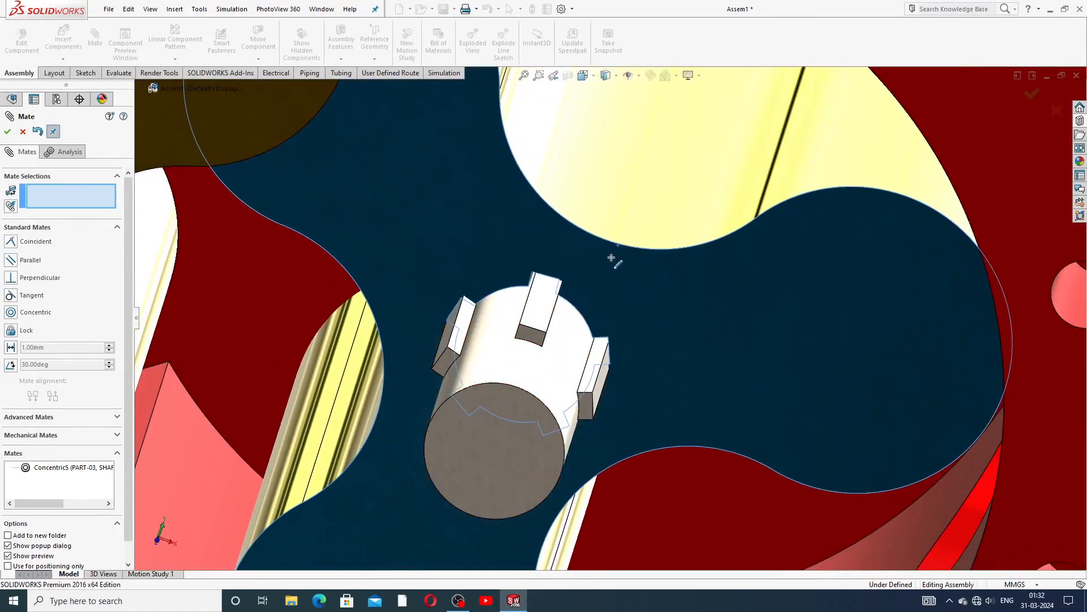
pyautogui.moveTo(555, 317); pyautogui.dragTo(566, 296, button='middle')
pyautogui.scroll(2, 492, 297)
pyautogui.moveTo(489, 297); pyautogui.dragTo(575, 366, button='middle')
pyautogui.scroll(3, 753, 222)
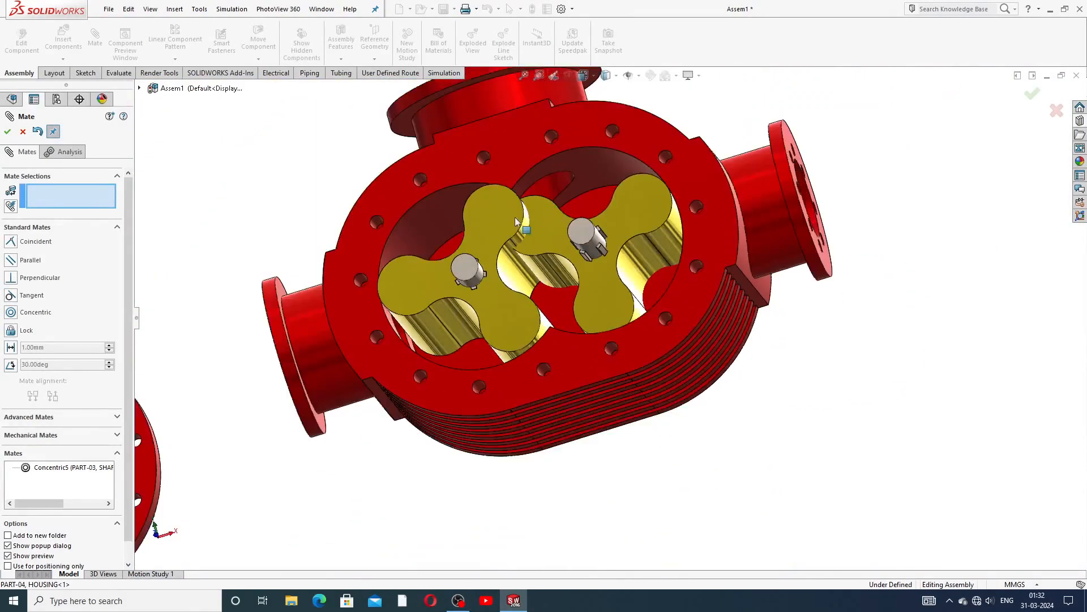
pyautogui.moveTo(518, 206); pyautogui.dragTo(547, 279, button='middle')
pyautogui.scroll(-5, 614, 221)
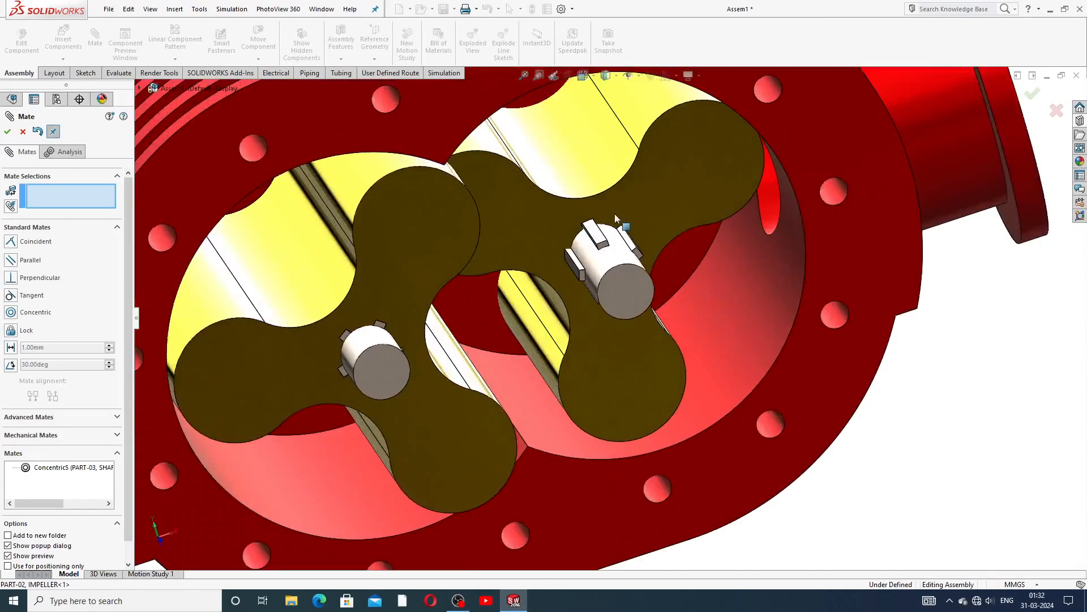
pyautogui.moveTo(614, 248); pyautogui.dragTo(602, 234, button='middle')
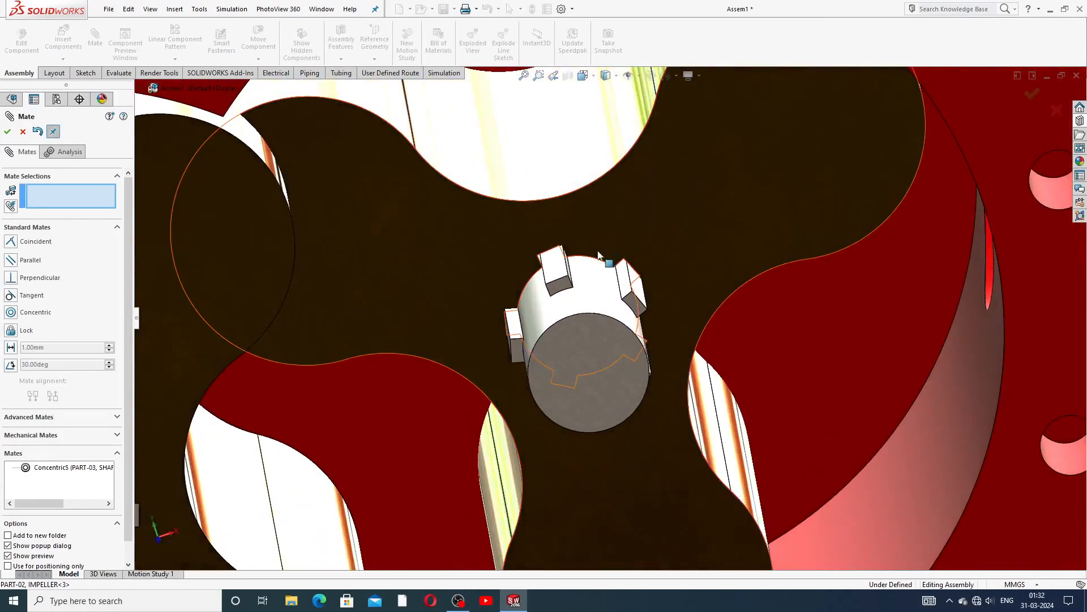
pyautogui.scroll(-3, 594, 252)
pyautogui.moveTo(519, 286)
pyautogui.mouseDown(button='middle')
pyautogui.moveTo(508, 246)
pyautogui.moveTo(513, 275)
pyautogui.moveTo(566, 277)
pyautogui.moveTo(581, 260)
pyautogui.mouseUp(button='middle')
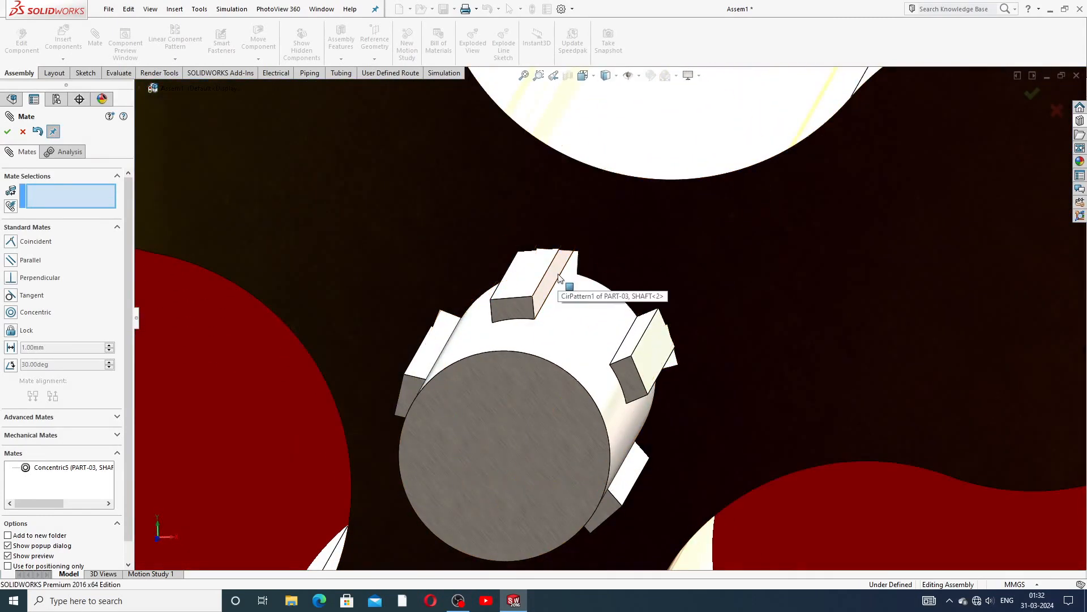
pyautogui.click(554, 275)
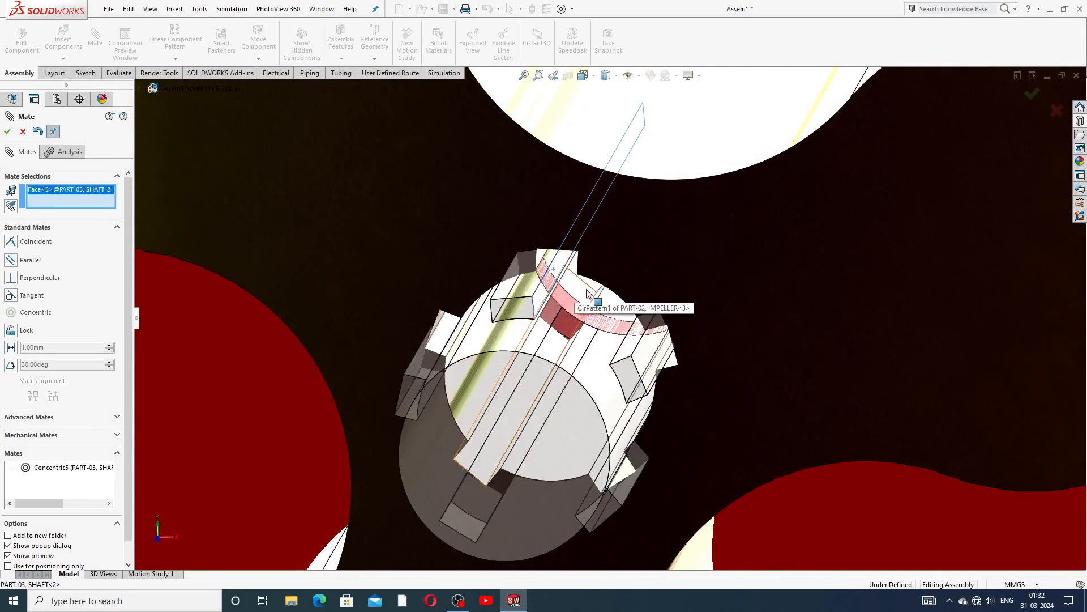
pyautogui.moveTo(595, 296); pyautogui.dragTo(798, 284, button='middle')
pyautogui.scroll(-4, 806, 309)
pyautogui.moveTo(733, 300); pyautogui.dragTo(690, 318, button='middle')
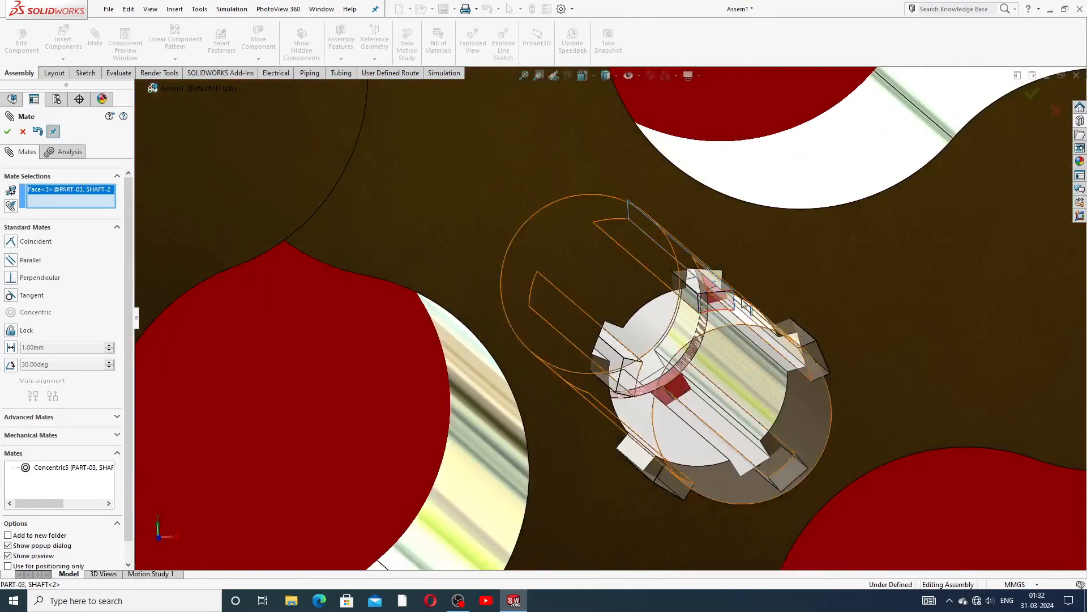
pyautogui.scroll(-4, 738, 296)
pyautogui.moveTo(652, 263); pyautogui.dragTo(670, 278, button='middle')
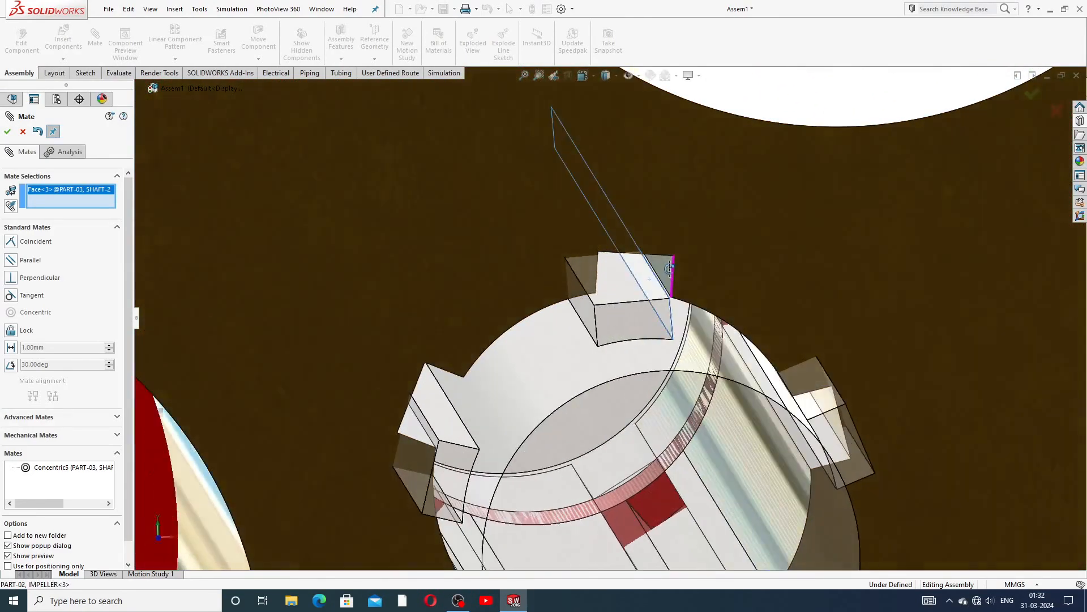
pyautogui.click(665, 267)
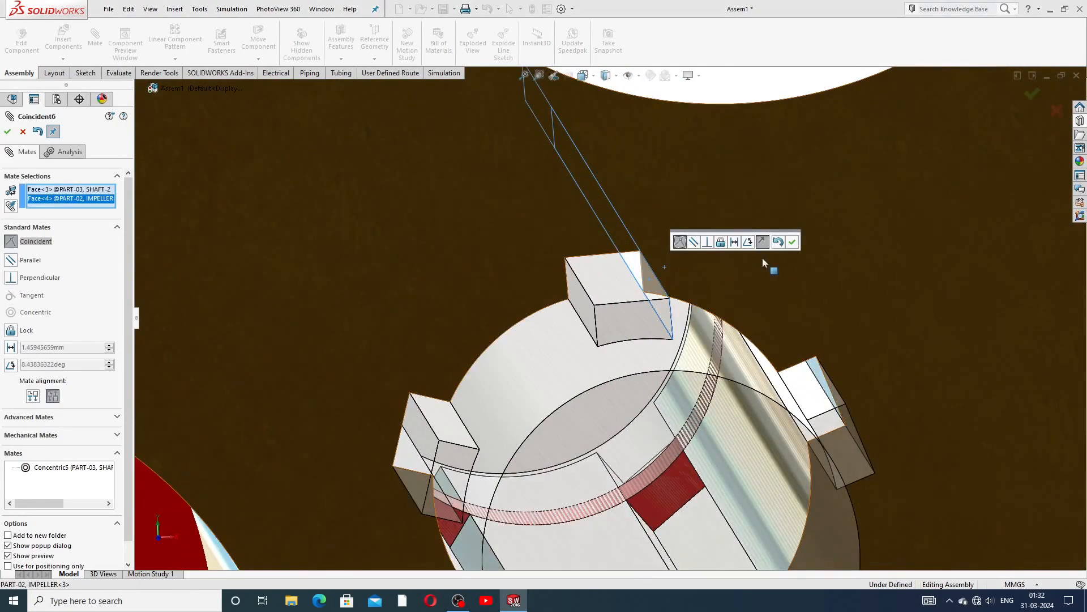
pyautogui.click(791, 243)
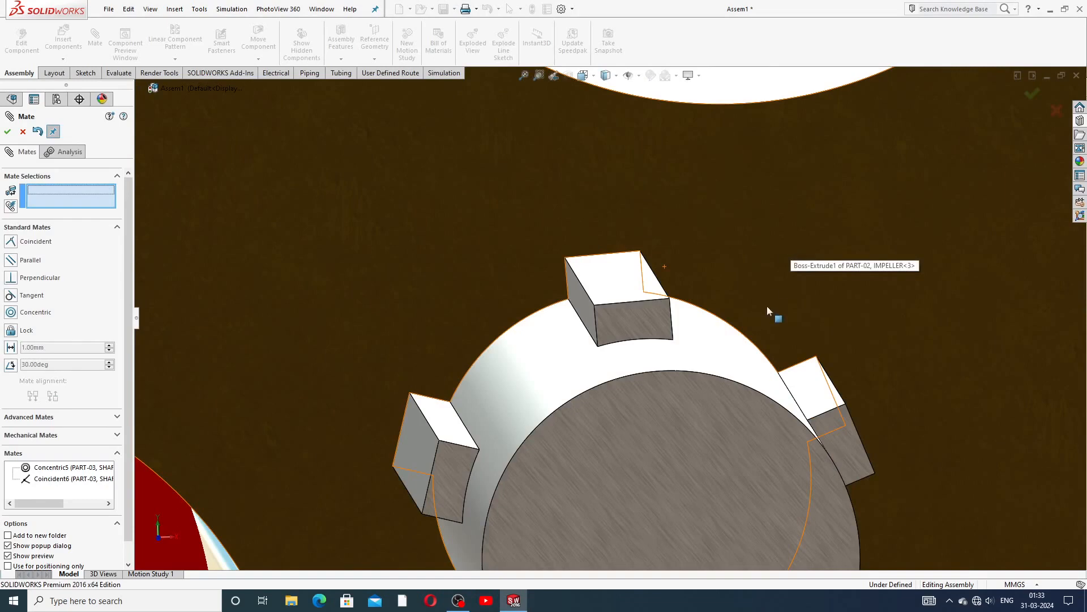
# Step: Add a coincident mate between the copied impeller's front face and the end face of a second-shaft spline
pyautogui.scroll(2, 767, 311)
pyautogui.click(627, 320)
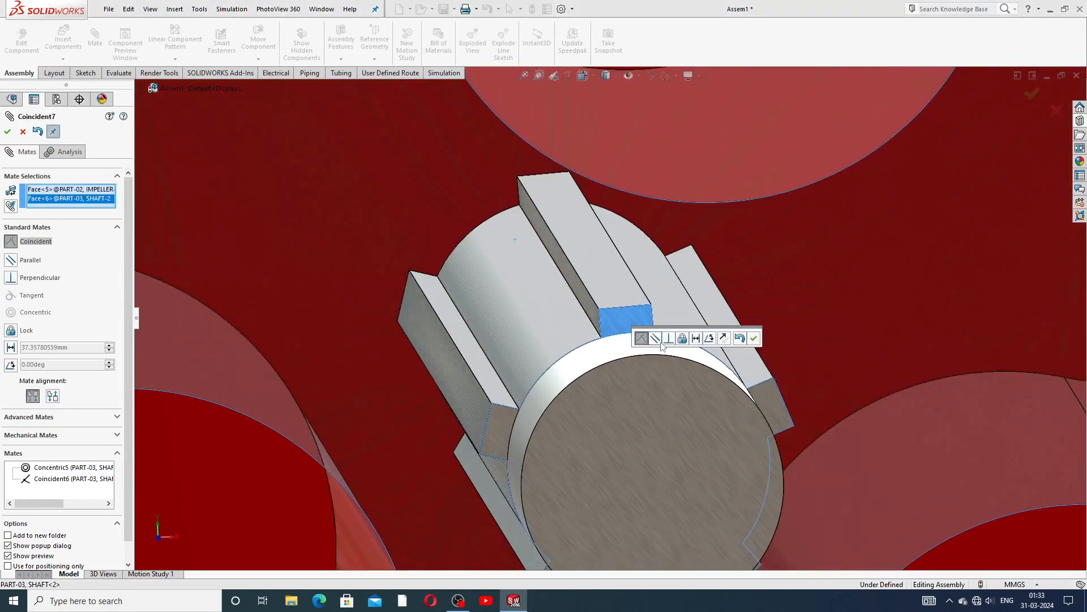
pyautogui.click(755, 339)
# Step: Turn both impellers in the housing until a lobe of each fits into the hollow of the other
pyautogui.scroll(6, 743, 286)
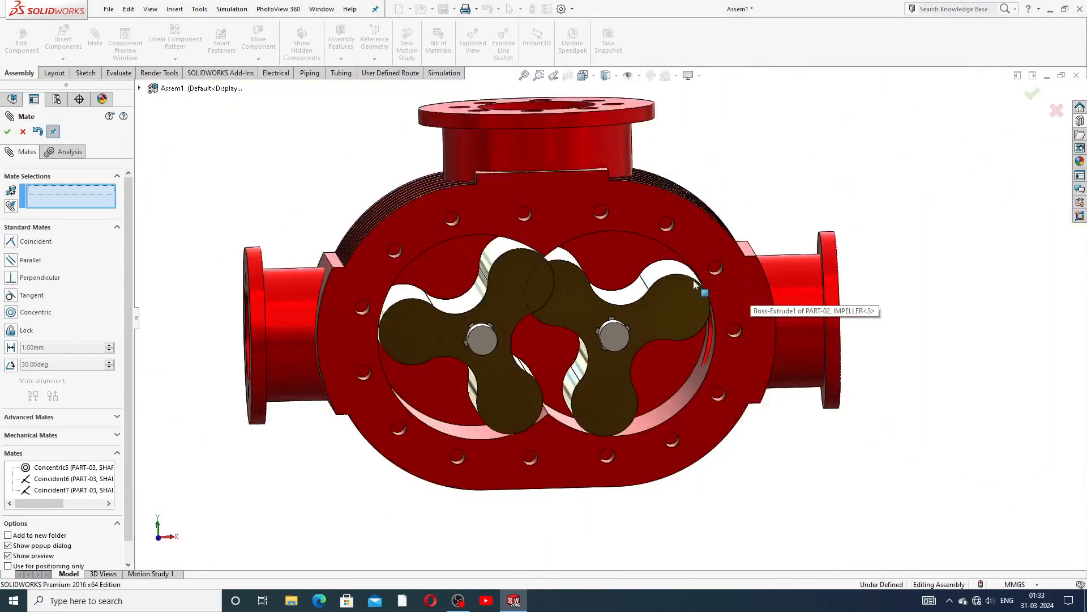
pyautogui.scroll(2, 694, 285)
pyautogui.moveTo(684, 270); pyautogui.dragTo(664, 247, button='middle')
pyautogui.moveTo(557, 299); pyautogui.dragTo(601, 331)
pyautogui.moveTo(550, 279); pyautogui.dragTo(563, 298)
pyautogui.moveTo(558, 335); pyautogui.dragTo(572, 349)
pyautogui.moveTo(558, 289); pyautogui.dragTo(578, 340, button='middle')
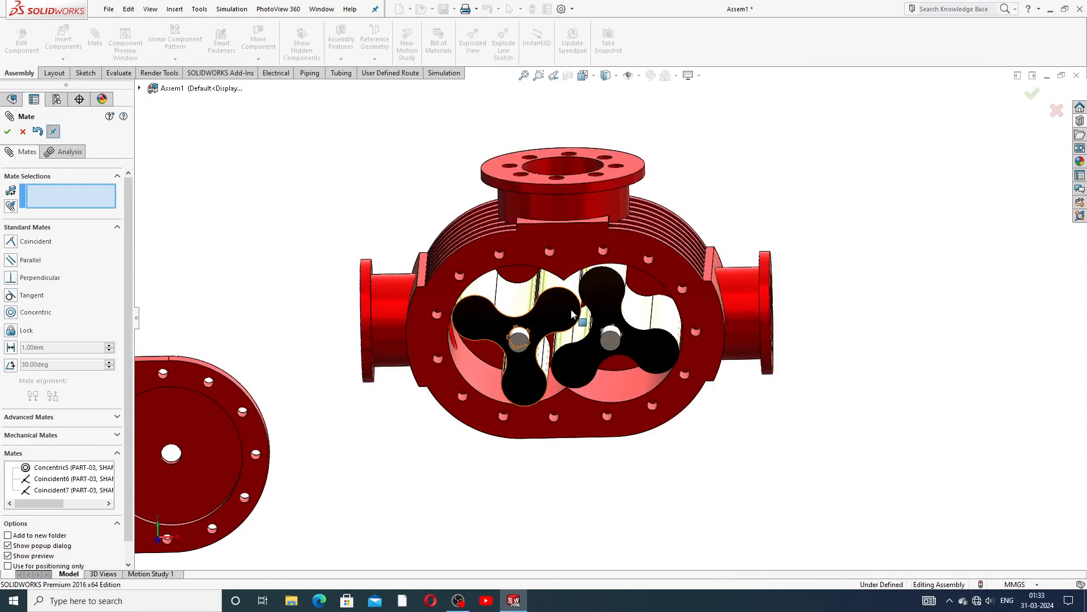
pyautogui.moveTo(588, 323); pyautogui.dragTo(587, 313)
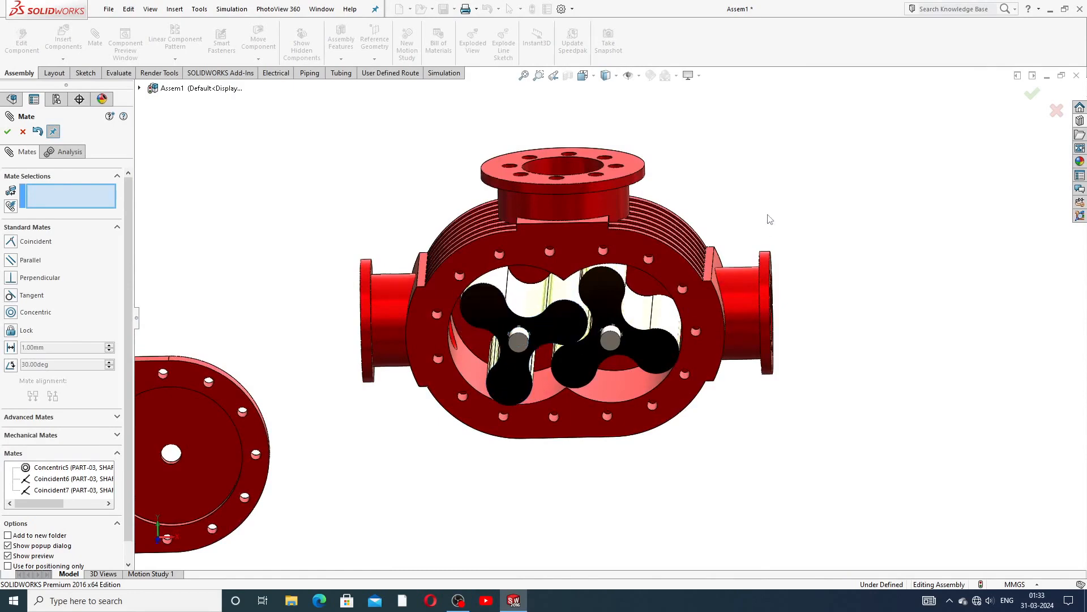
# Step: Fine-tune the rotation of both impellers so their meshing lobes sit close without overlapping, and leave the Mate command
pyautogui.moveTo(586, 313); pyautogui.dragTo(571, 338, button='middle')
pyautogui.scroll(-5, 571, 338)
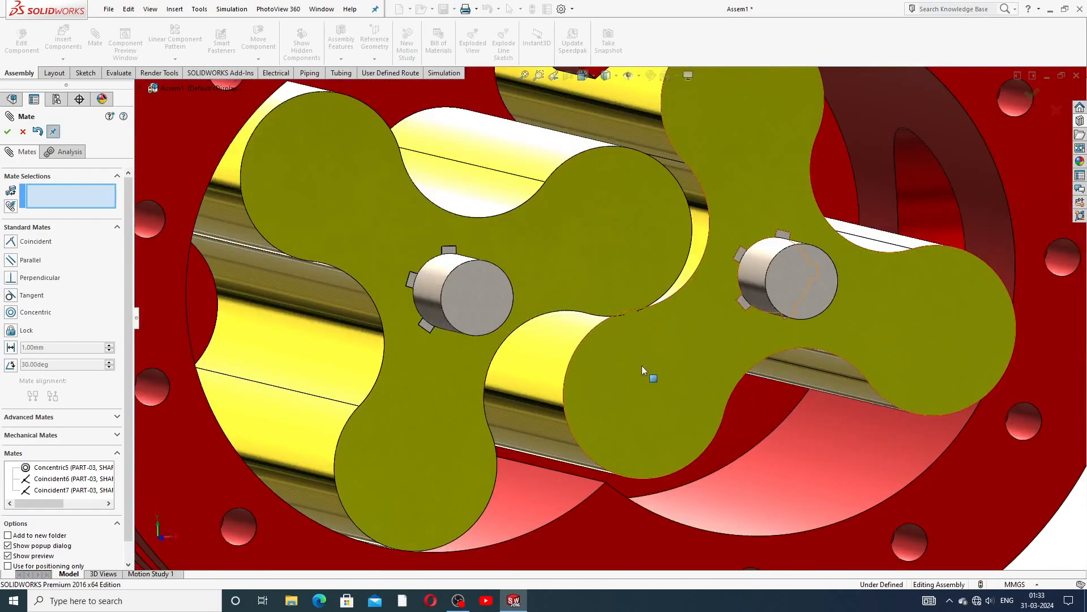
pyautogui.moveTo(654, 381); pyautogui.dragTo(621, 250)
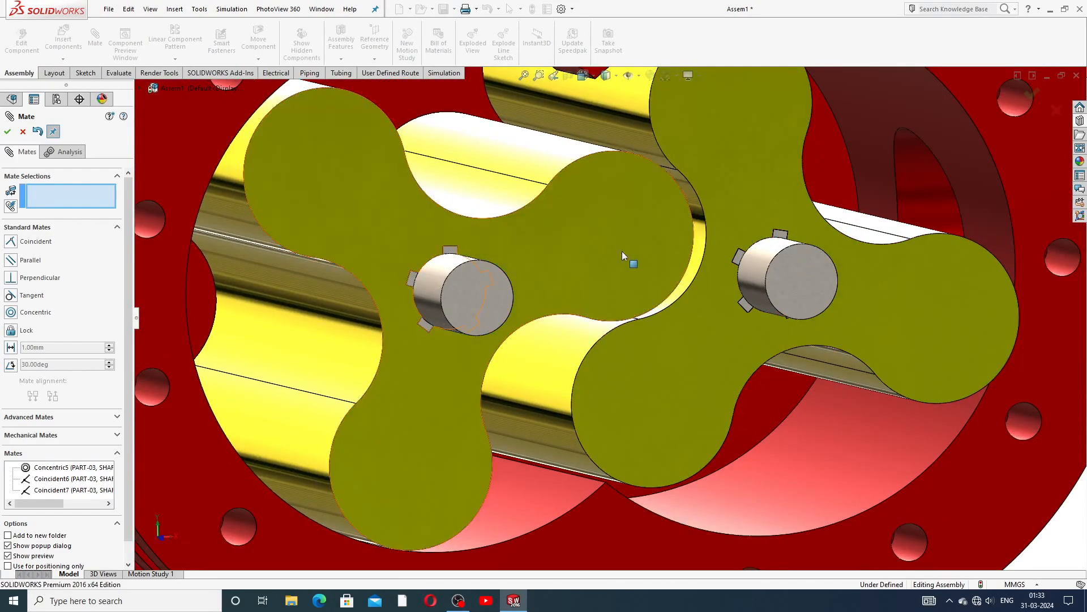
pyautogui.moveTo(711, 120); pyautogui.dragTo(713, 132)
pyautogui.scroll(8, 862, 145)
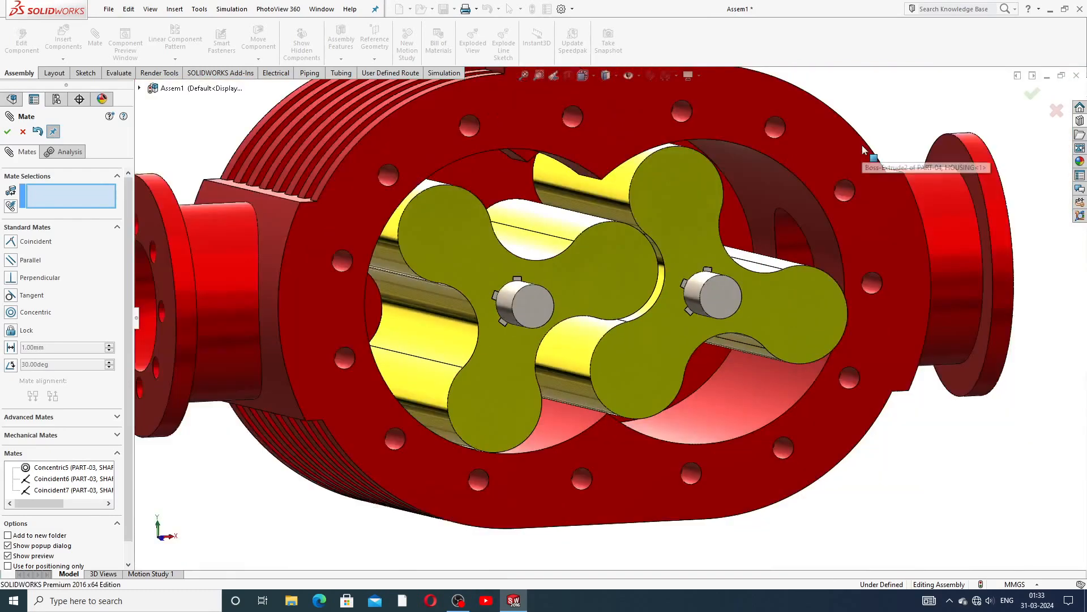
pyautogui.click(23, 132)
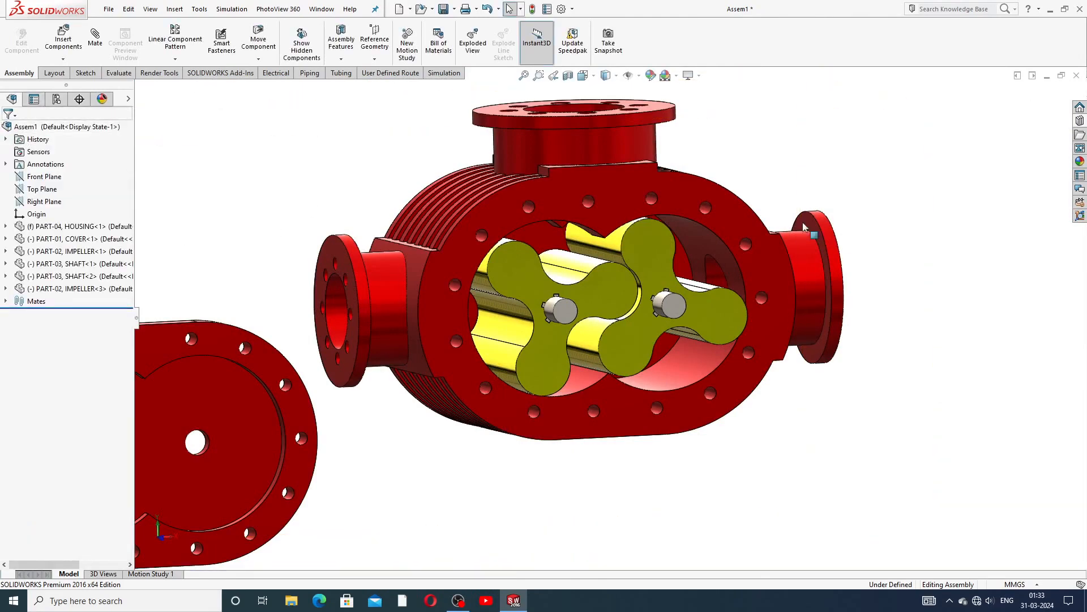
# Step: Add a gear mate between the cylindrical end faces of the two shafts with a 20 mm : 20 mm ratio
pyautogui.scroll(-3, 563, 363)
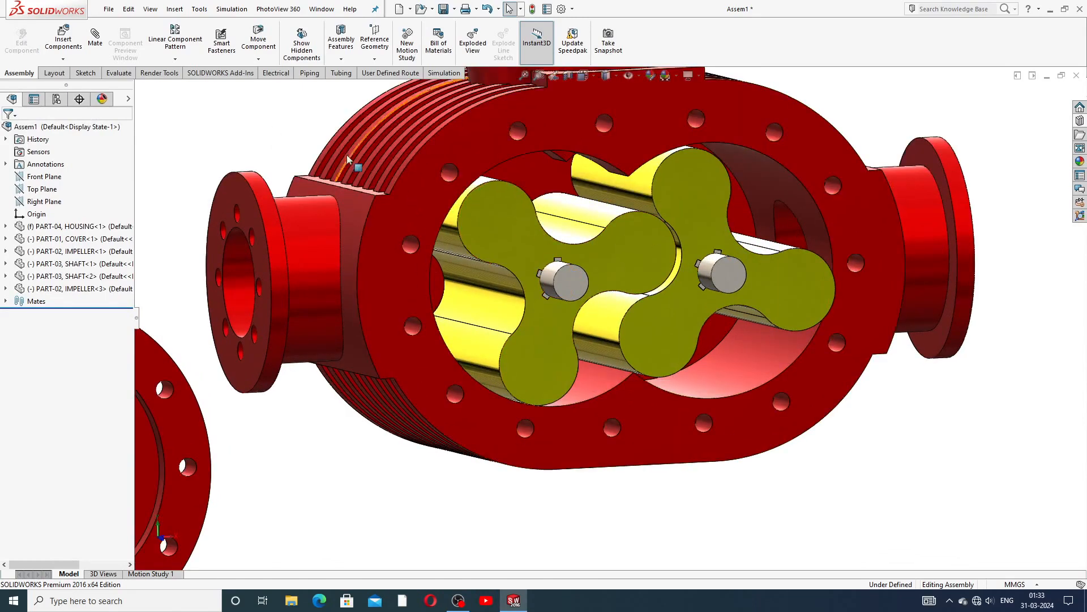
pyautogui.click(95, 38)
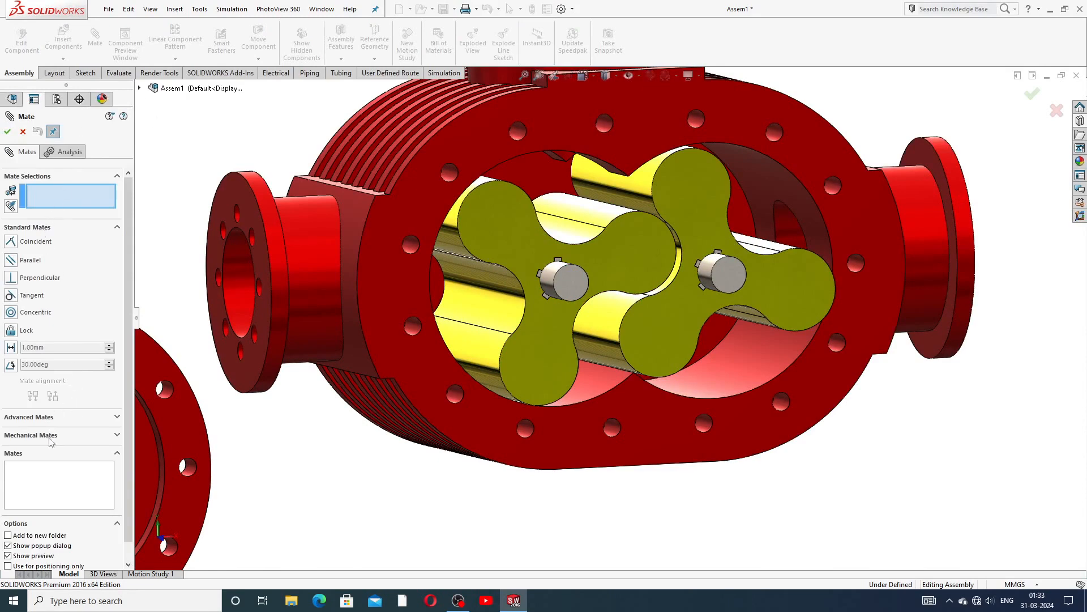
pyautogui.click(34, 435)
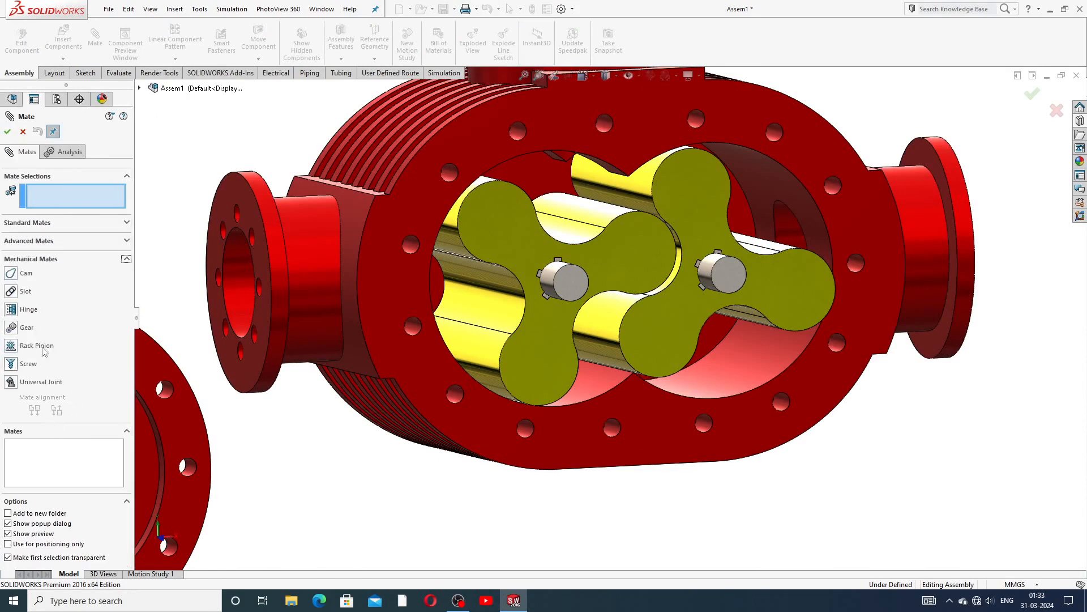
pyautogui.click(11, 329)
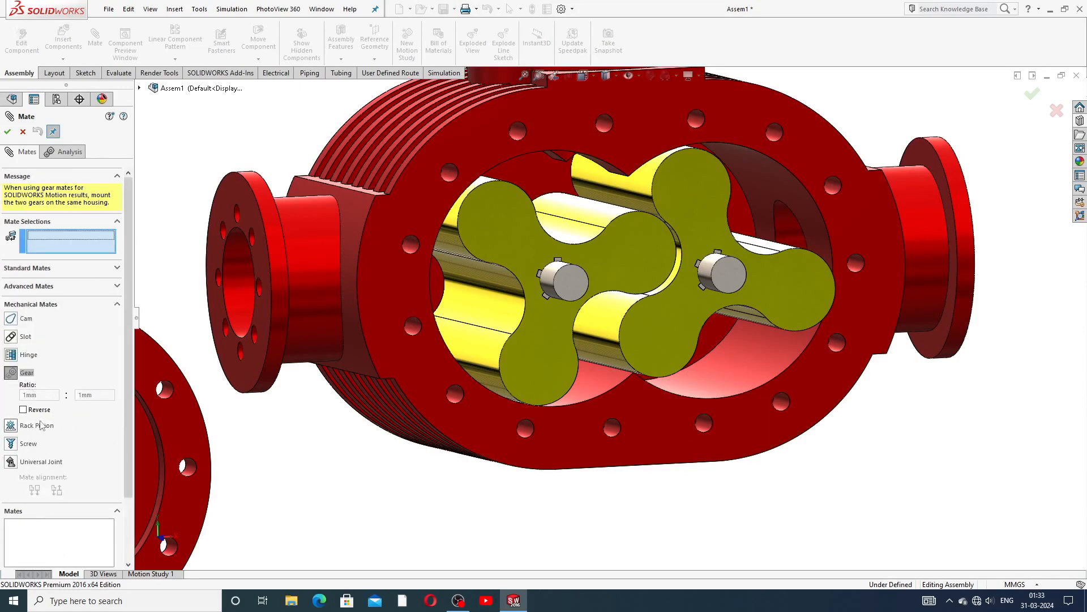
pyautogui.click(573, 273)
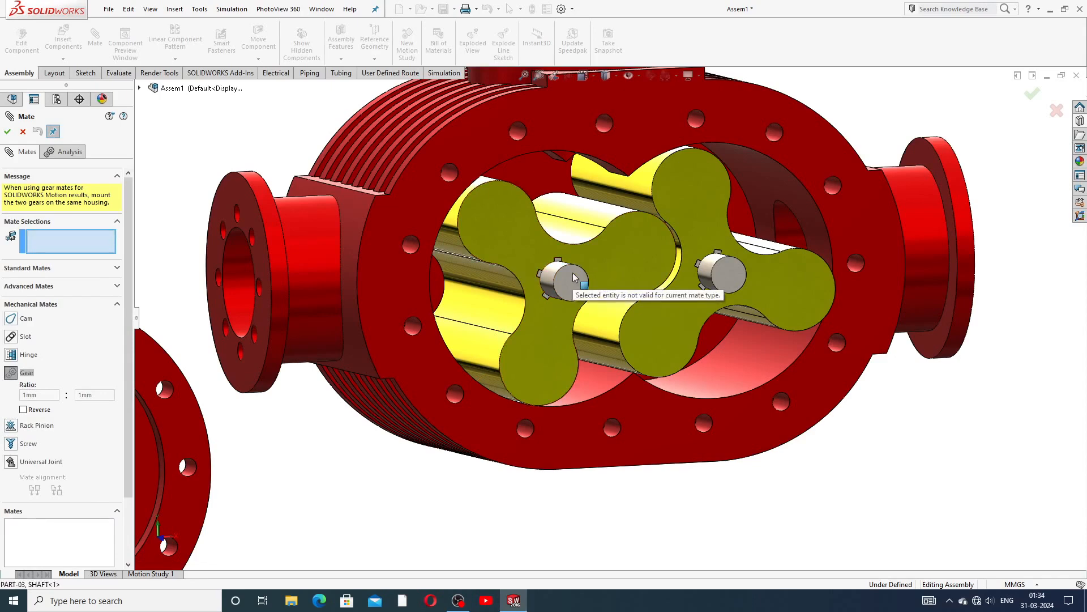
pyautogui.moveTo(573, 262); pyautogui.dragTo(561, 278, button='middle')
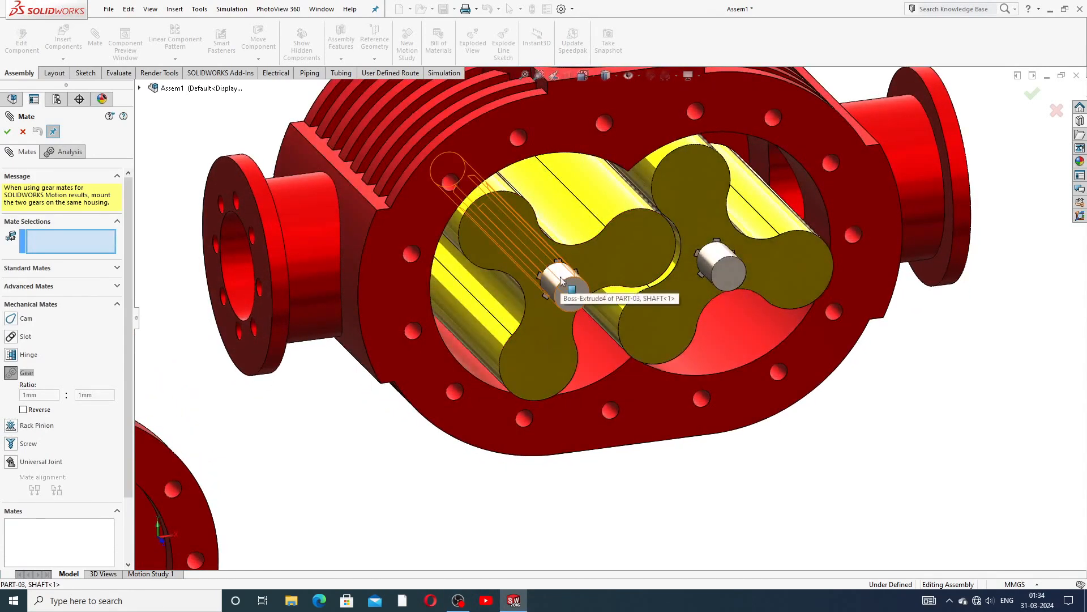
pyautogui.click(561, 278)
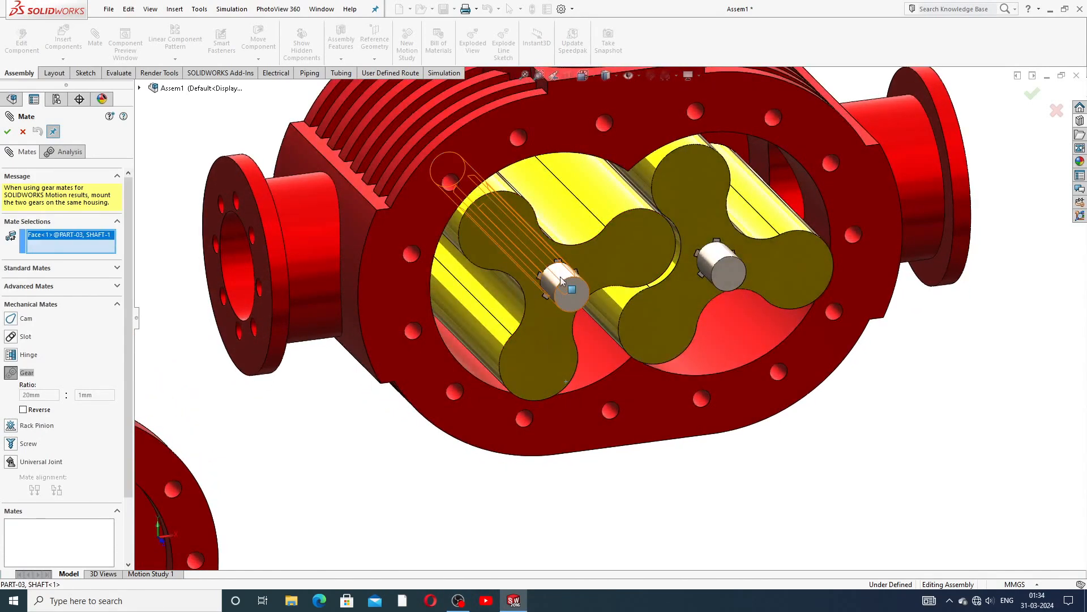
pyautogui.click(720, 258)
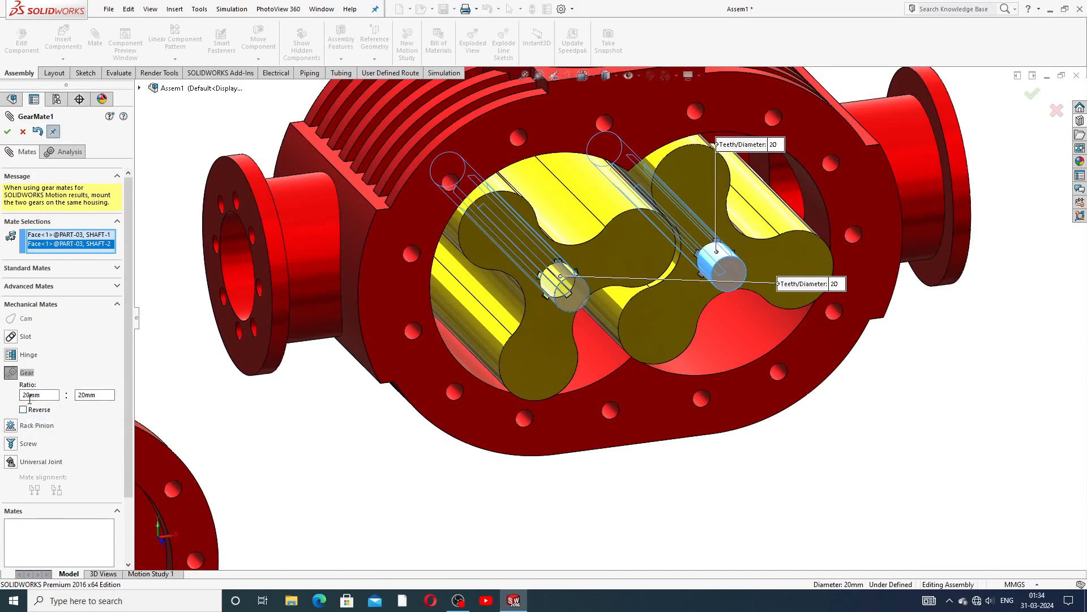
pyautogui.click(7, 132)
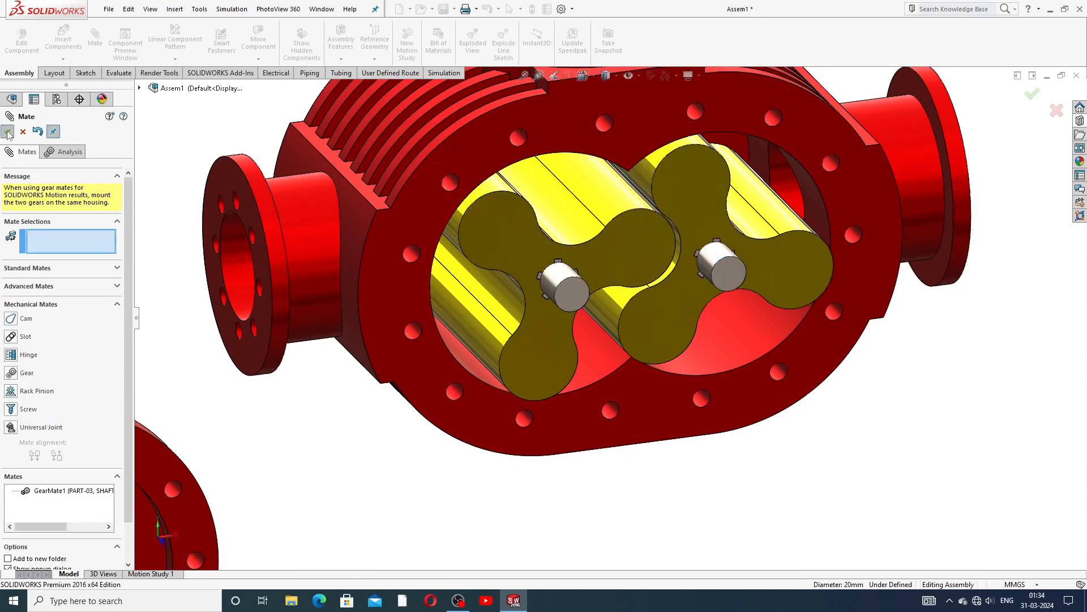
pyautogui.click(8, 132)
# Step: Turn the first impeller inside the housing to check how the gear mate drives the second one
pyautogui.moveTo(513, 240); pyautogui.dragTo(711, 195)
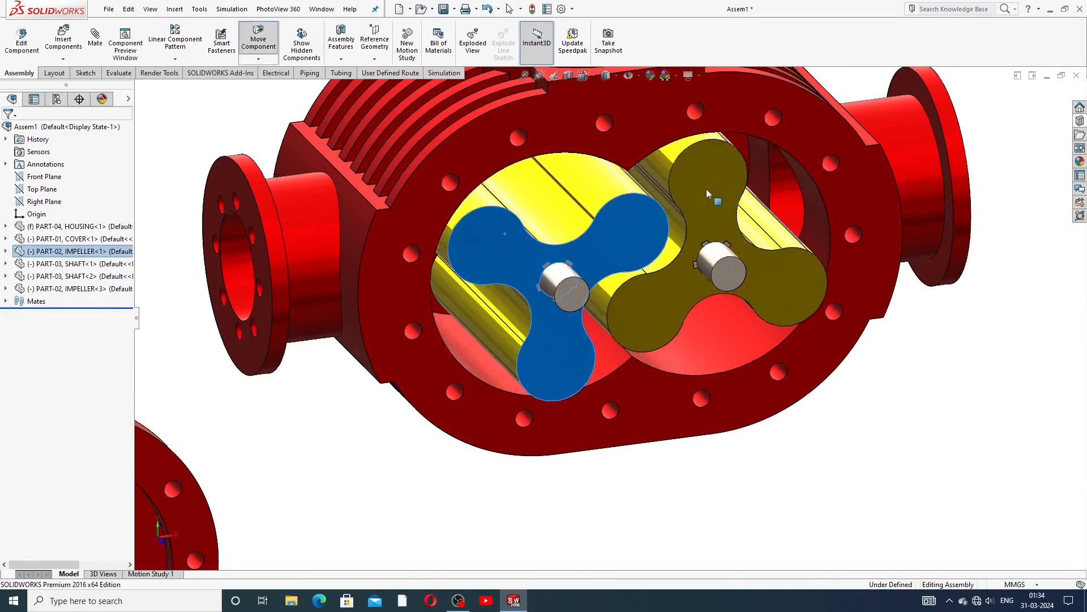
pyautogui.click(934, 390)
pyautogui.scroll(3, 788, 333)
pyautogui.moveTo(765, 323); pyautogui.dragTo(581, 307, button='middle')
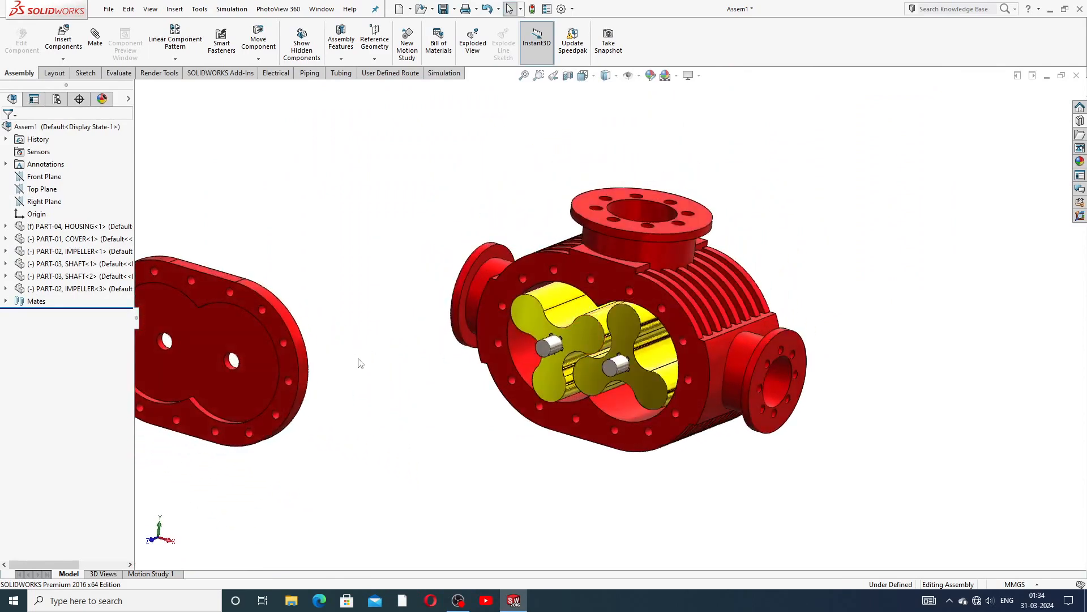
pyautogui.scroll(3, 526, 376)
pyautogui.moveTo(635, 336); pyautogui.dragTo(605, 313)
pyautogui.press('Escape')
pyautogui.press('Escape')
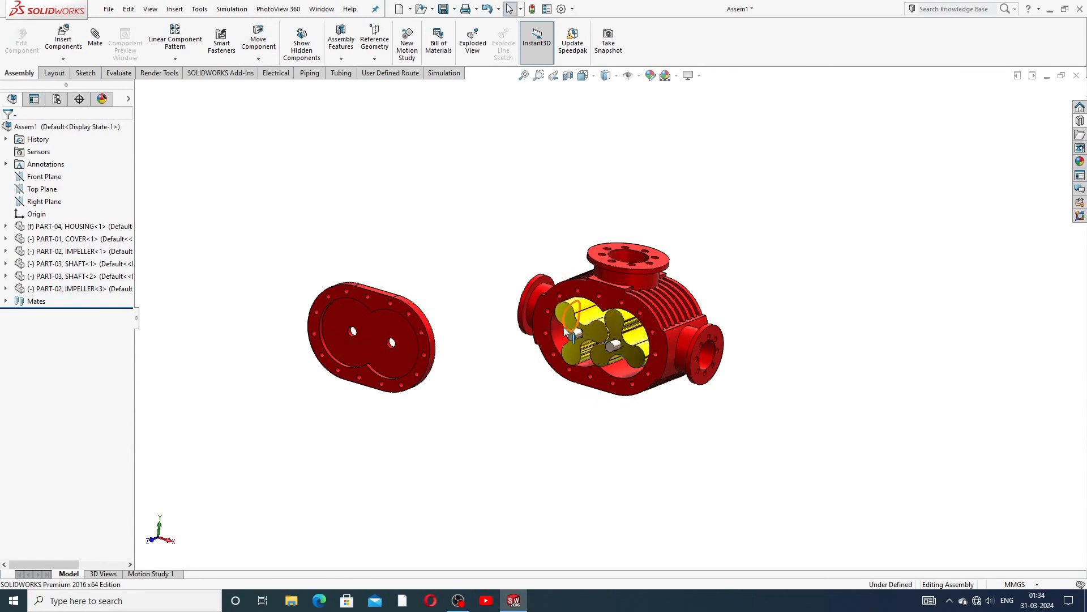
# Step: Rotate the loose cover with Rotate Component so its recessed side faces the open front of the housing
pyautogui.scroll(-3, 545, 329)
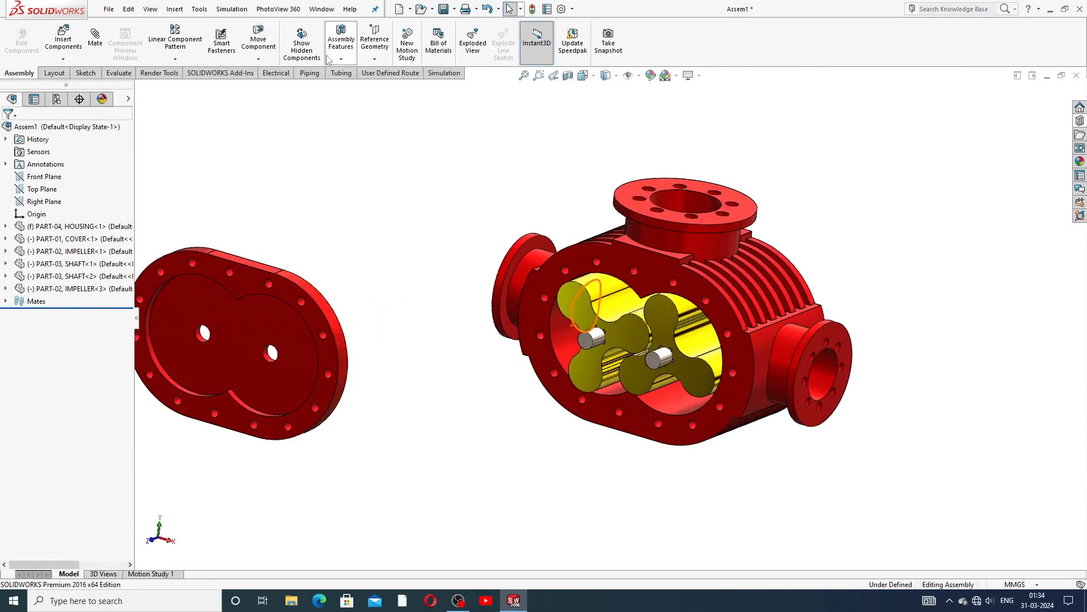
pyautogui.click(259, 60)
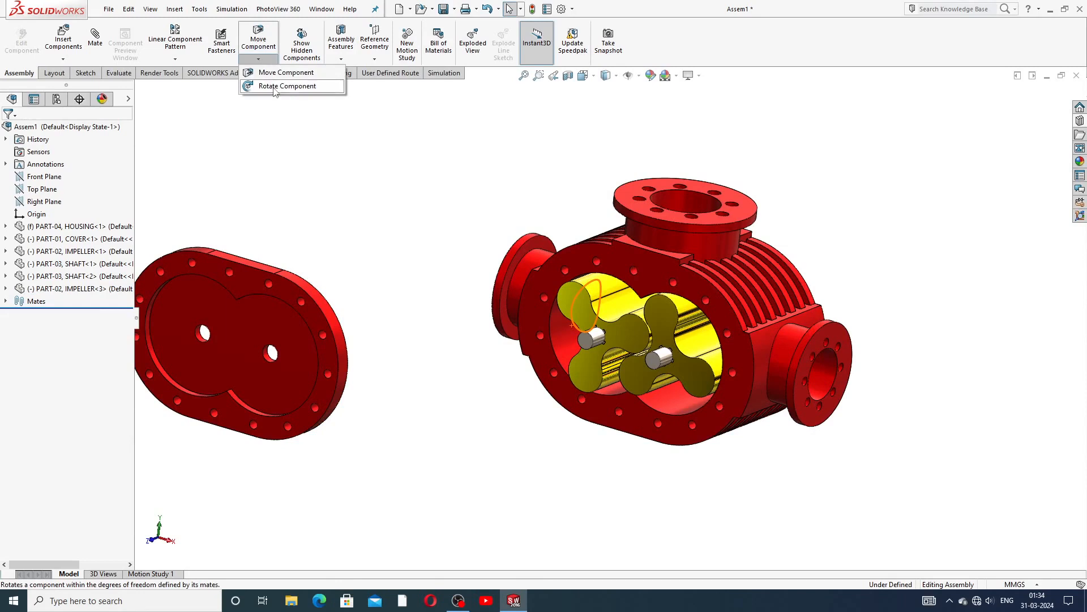
pyautogui.click(274, 86)
pyautogui.moveTo(244, 334); pyautogui.dragTo(482, 412)
pyautogui.rightClick(296, 173)
pyautogui.click(302, 180)
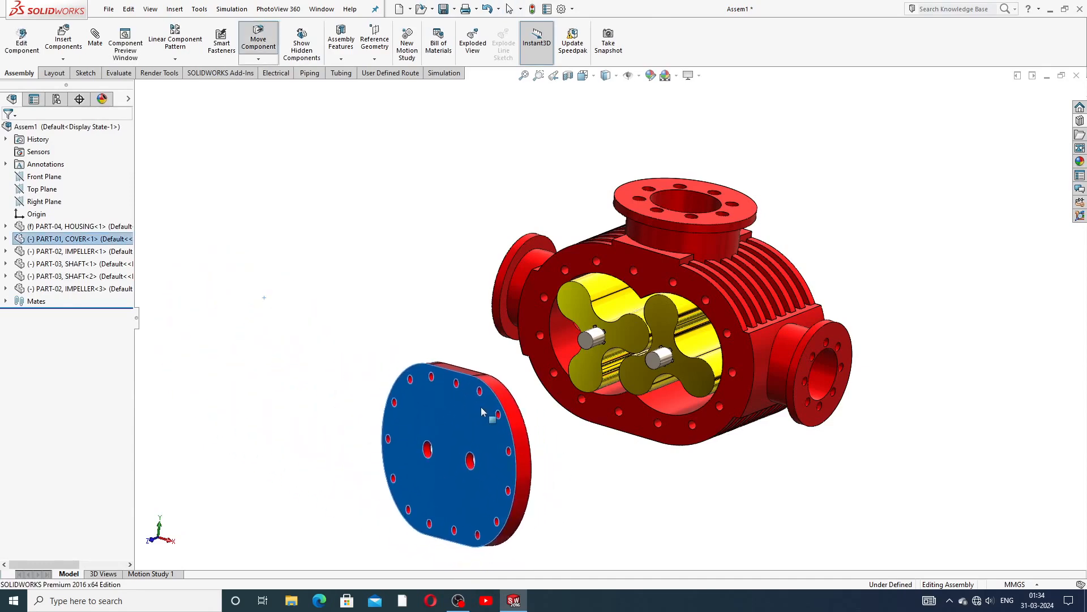
pyautogui.click(423, 222)
# Step: Add a concentric mate between one shaft hole of the cover and the first shaft's cylindrical end
pyautogui.scroll(-3, 495, 457)
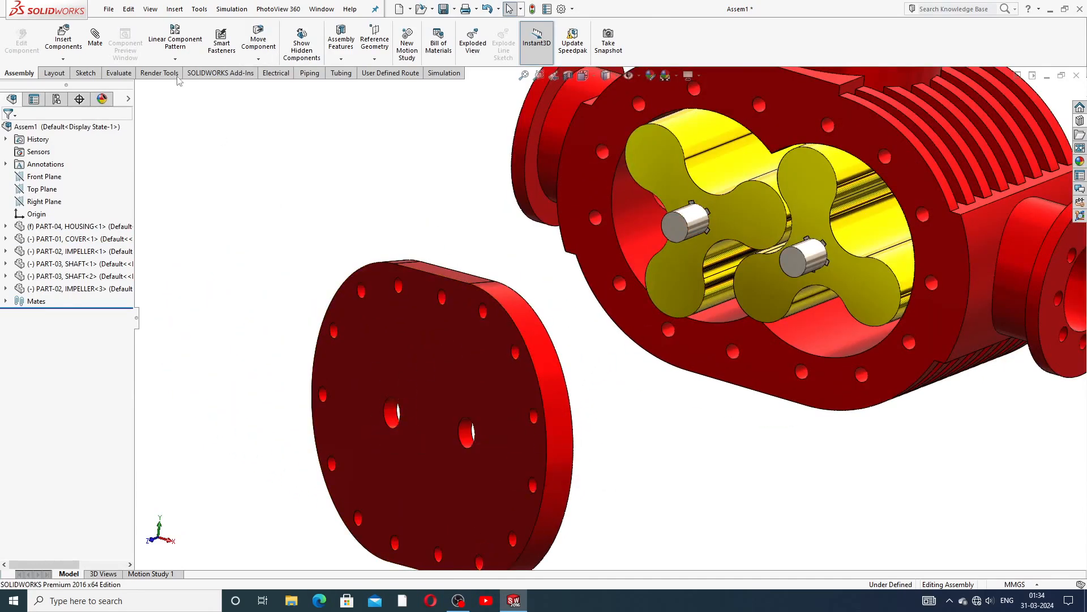
pyautogui.click(390, 415)
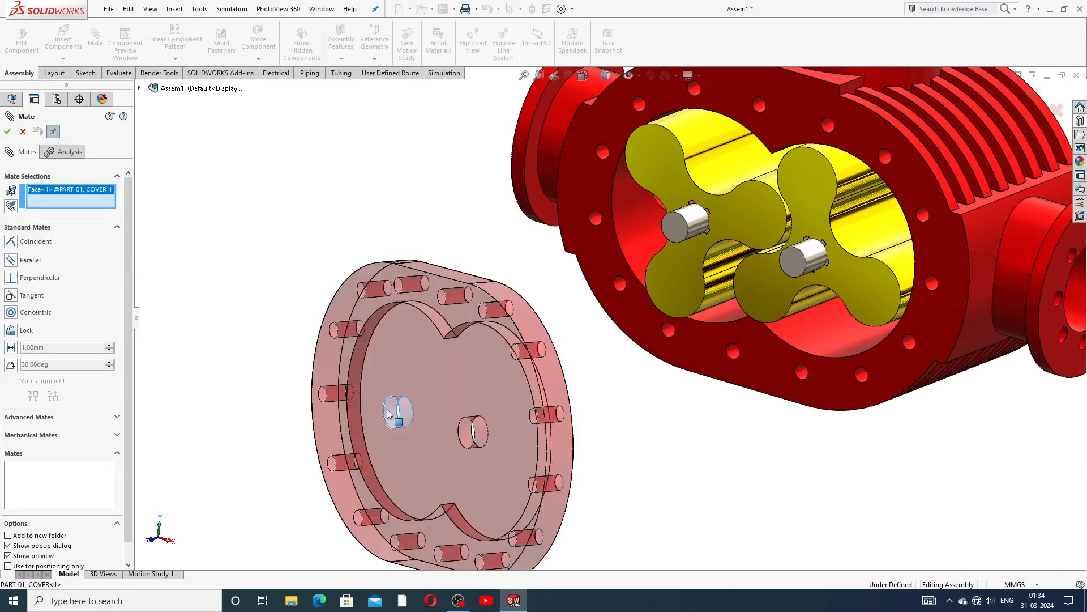
pyautogui.click(695, 217)
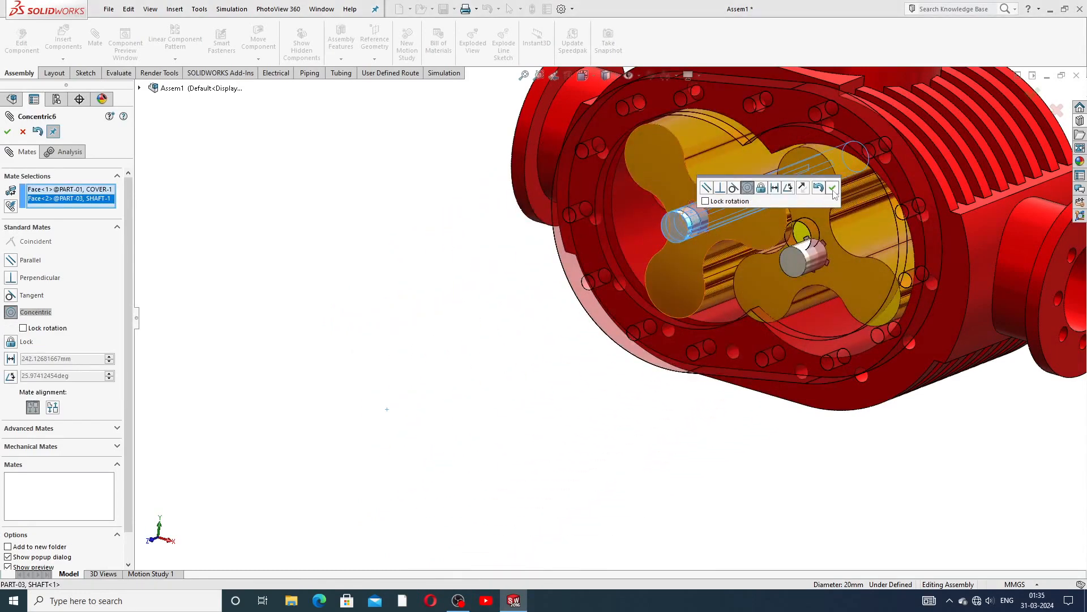
pyautogui.click(832, 189)
# Step: Add a concentric mate between the cover's other shaft hole and the second shaft's cylindrical end
pyautogui.scroll(-3, 814, 274)
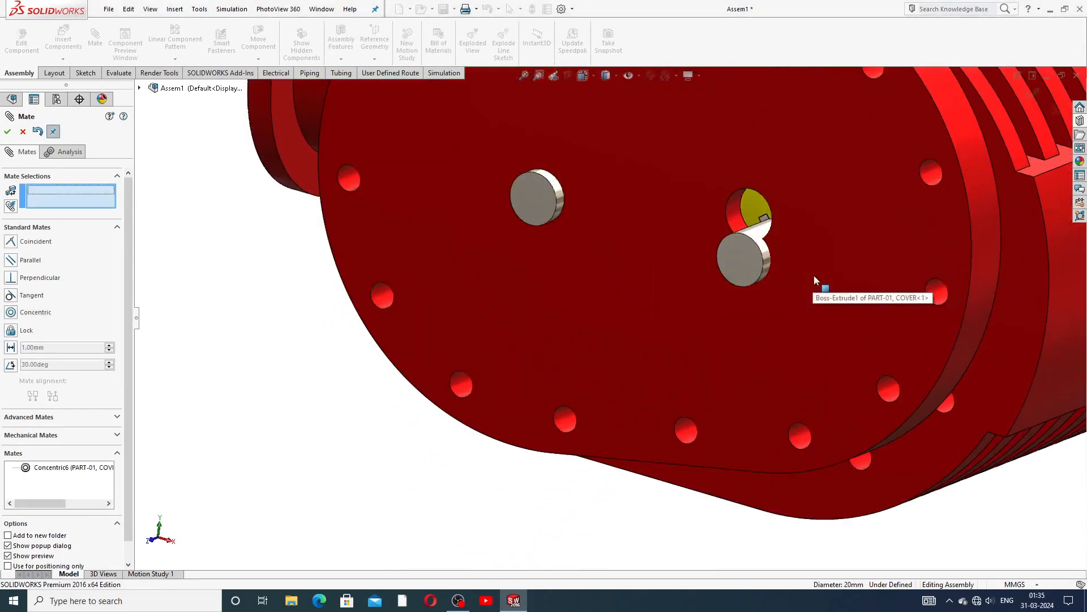
pyautogui.click(736, 212)
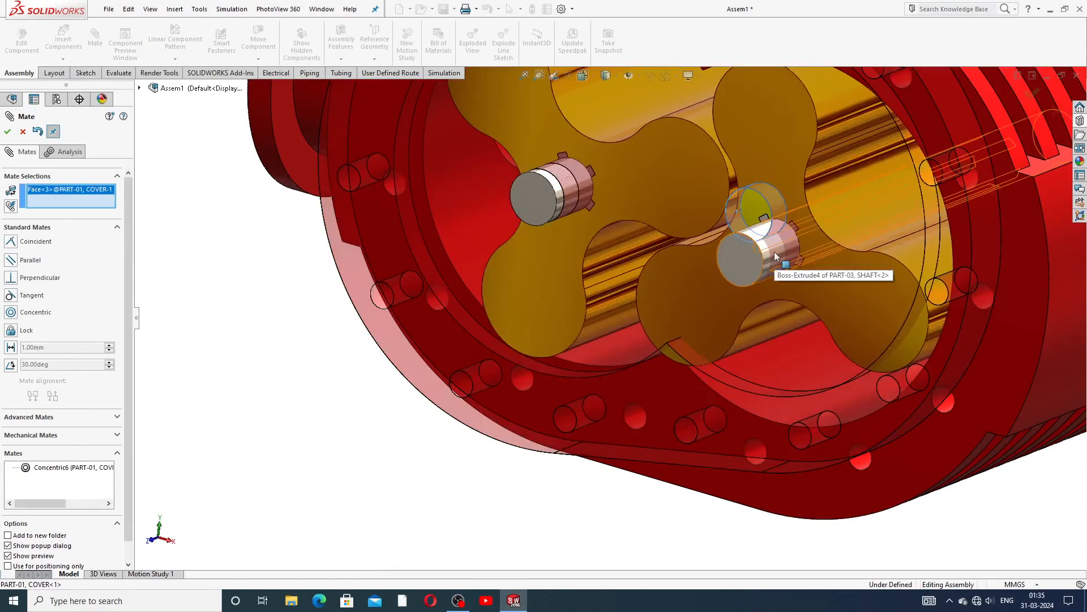
pyautogui.click(774, 251)
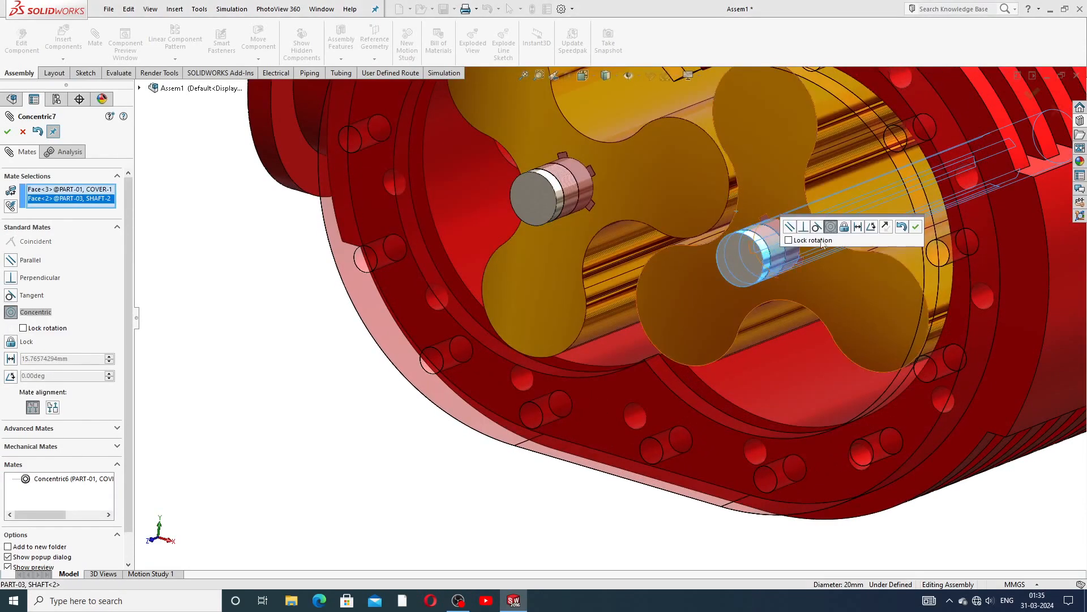
pyautogui.click(916, 226)
# Step: Add a coincident mate between the housing's front rim face and the cover's inner rim face, and leave the Mate command
pyautogui.scroll(5, 897, 324)
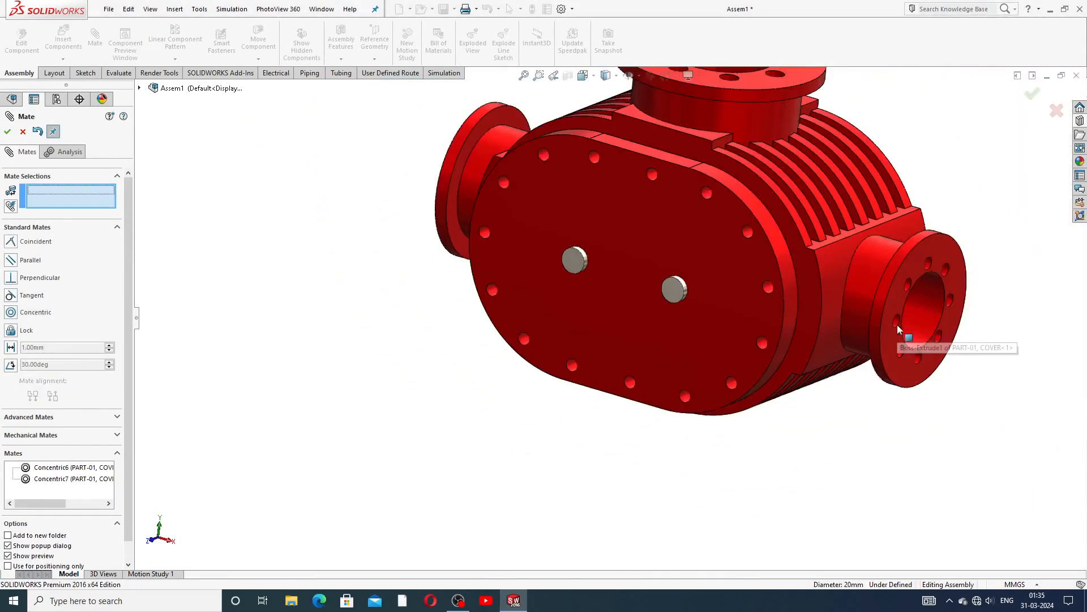
pyautogui.moveTo(899, 318); pyautogui.dragTo(879, 240, button='middle')
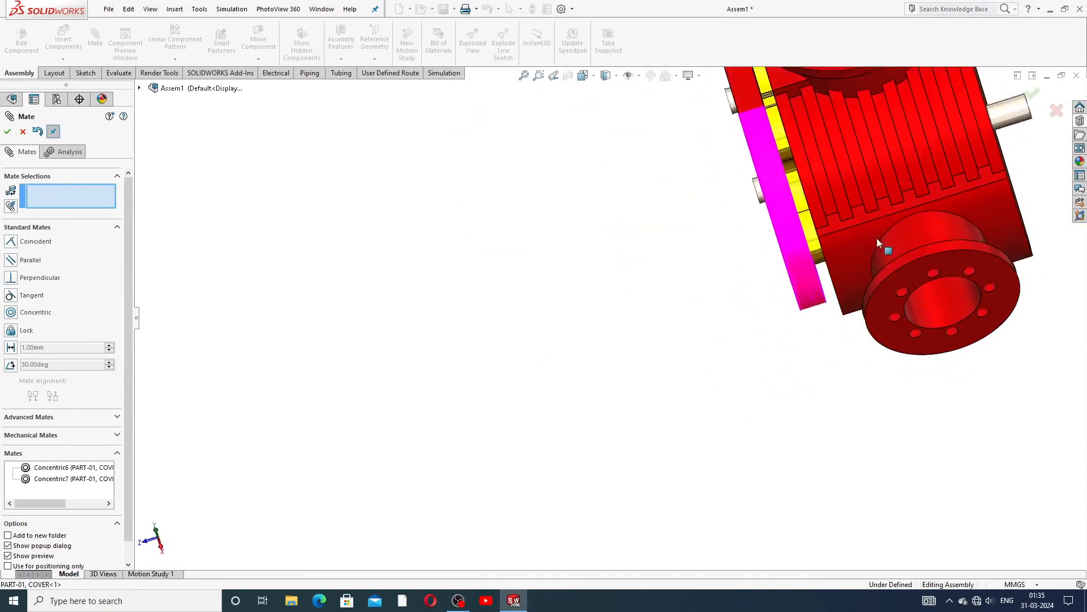
pyautogui.scroll(4, 877, 211)
pyautogui.moveTo(736, 194); pyautogui.dragTo(733, 229, button='middle')
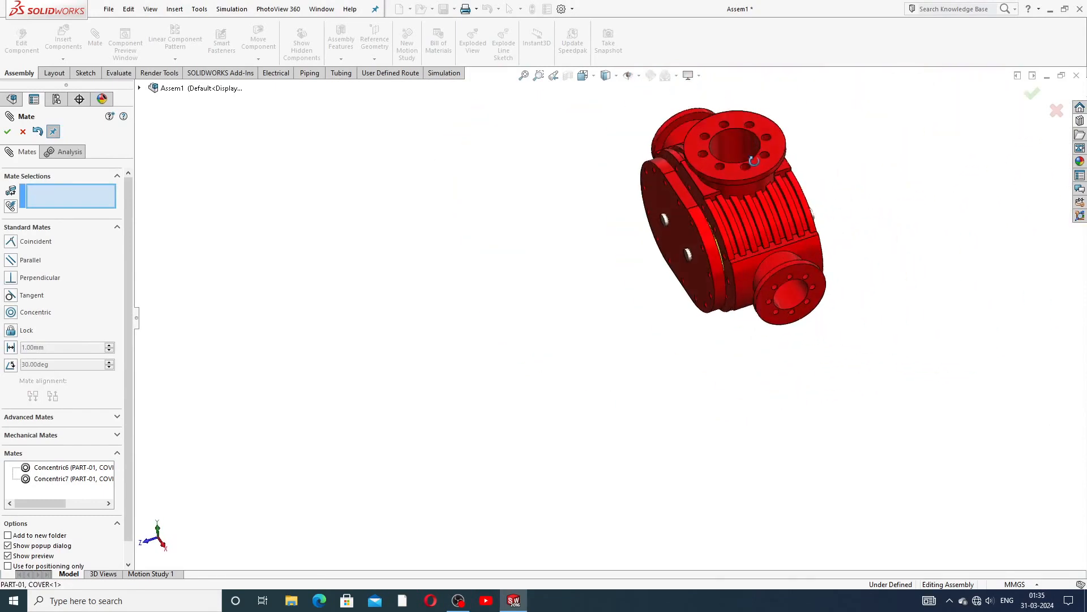
pyautogui.scroll(-4, 732, 229)
pyautogui.scroll(-2, 733, 229)
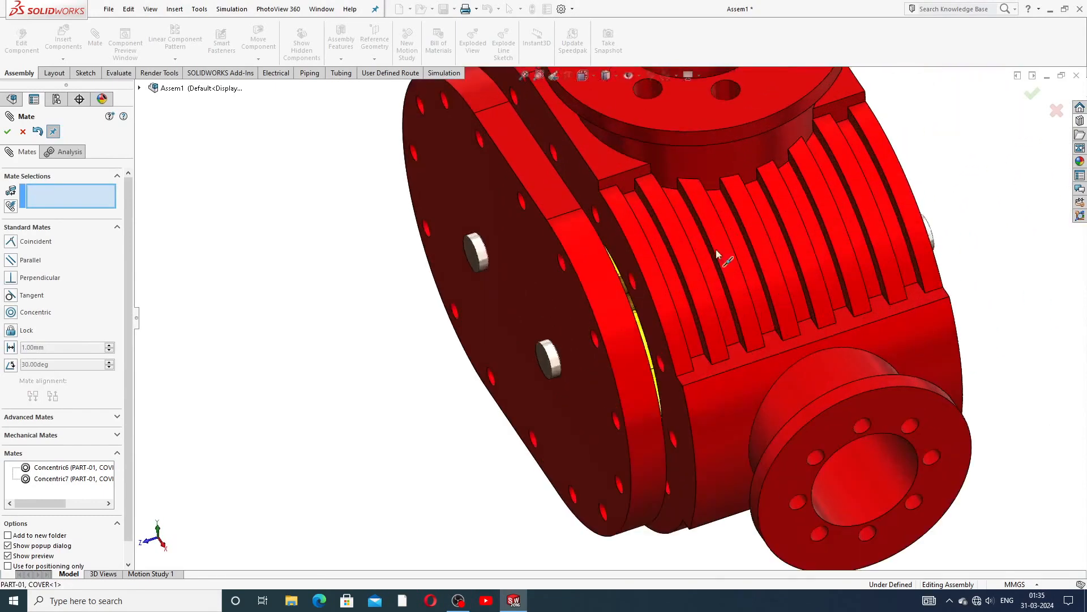
pyautogui.click(649, 310)
pyautogui.moveTo(662, 330); pyautogui.dragTo(596, 343, button='middle')
pyautogui.scroll(-2, 596, 343)
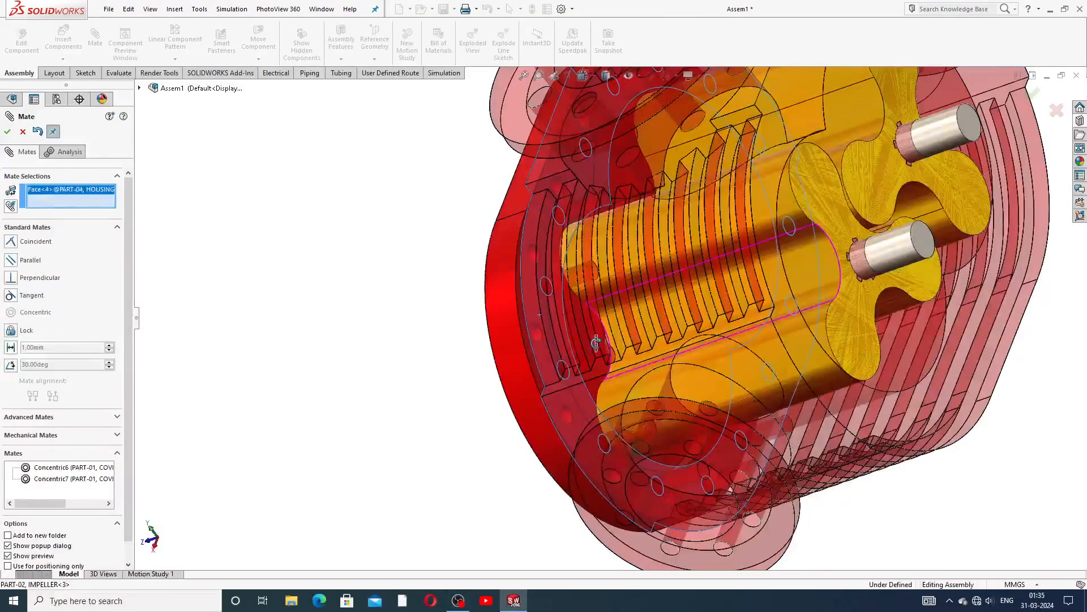
pyautogui.click(533, 361)
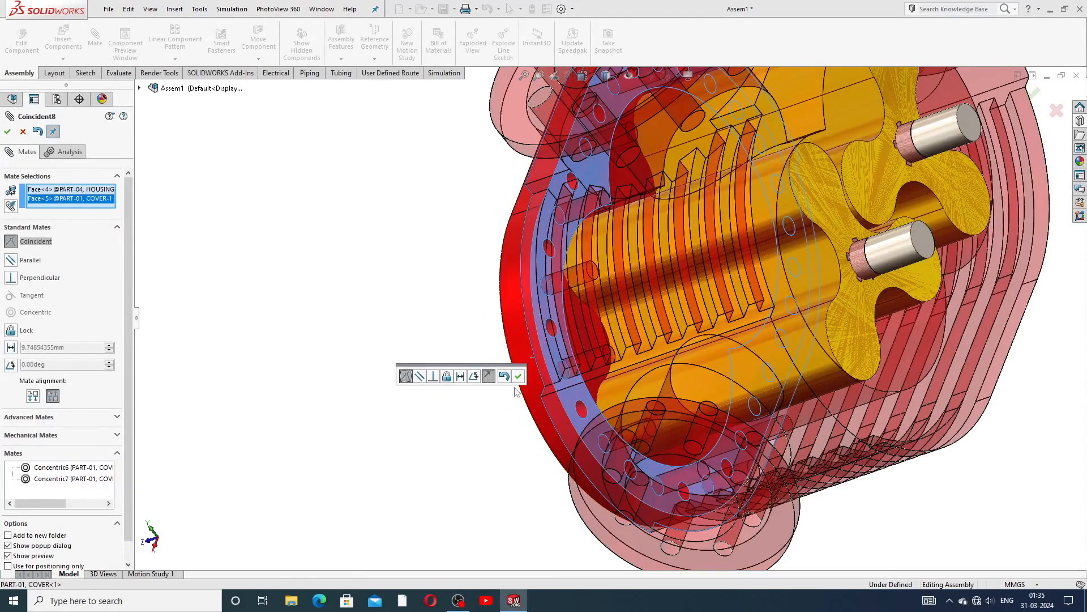
pyautogui.click(518, 377)
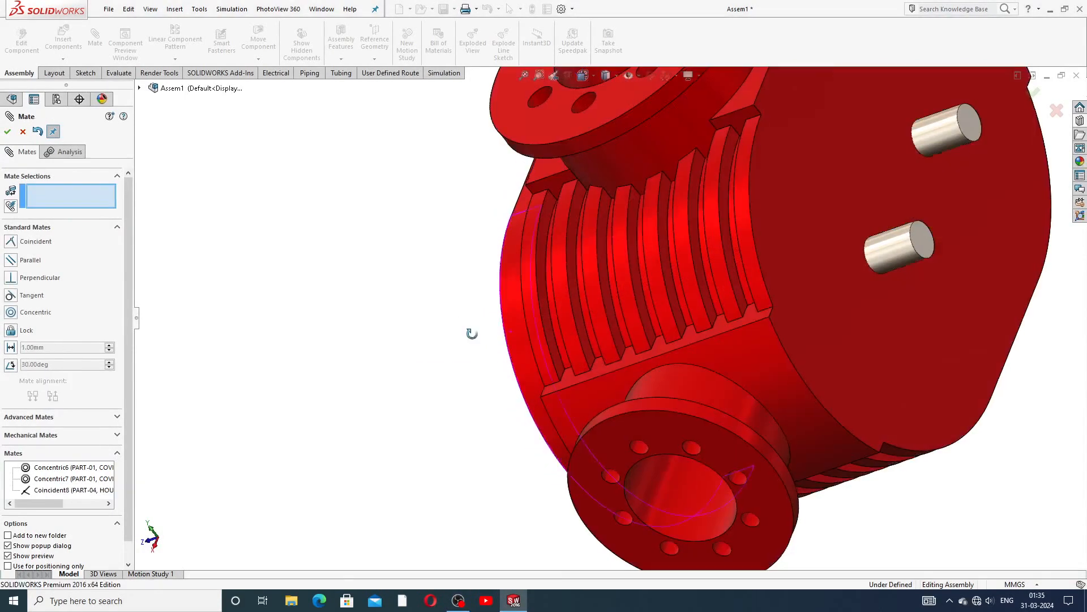
pyautogui.scroll(-2, 524, 349)
pyautogui.scroll(5, 519, 358)
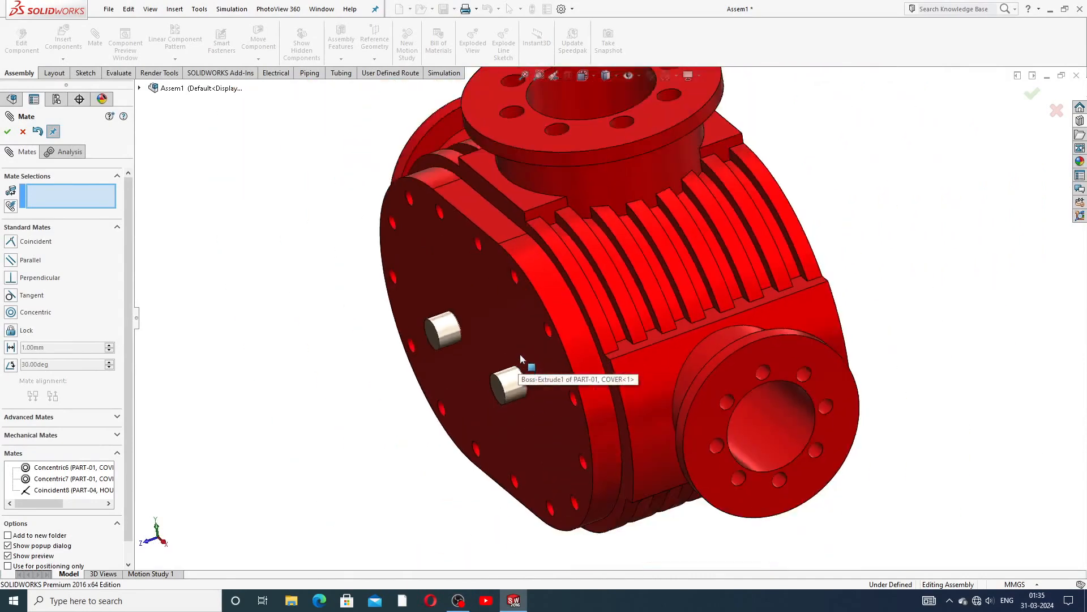
pyautogui.click(23, 131)
# Step: Browse the Toolbox in the Design Library to the ANSI Metric hex head bolts and screws
pyautogui.scroll(-3, 544, 311)
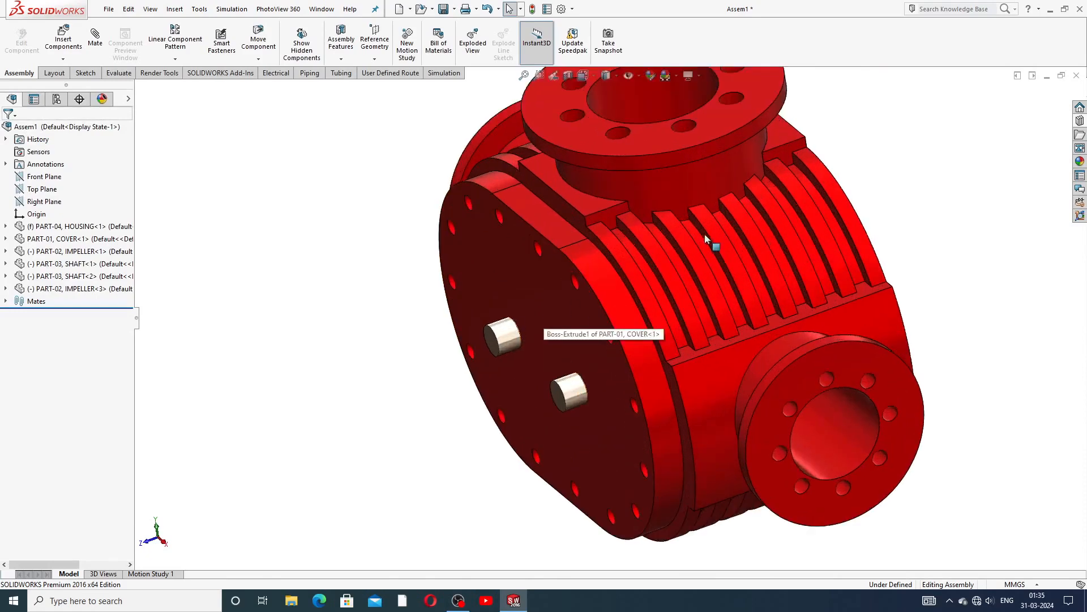
pyautogui.scroll(3, 707, 234)
pyautogui.moveTo(682, 294); pyautogui.dragTo(620, 319, button='middle')
pyautogui.scroll(-3, 619, 320)
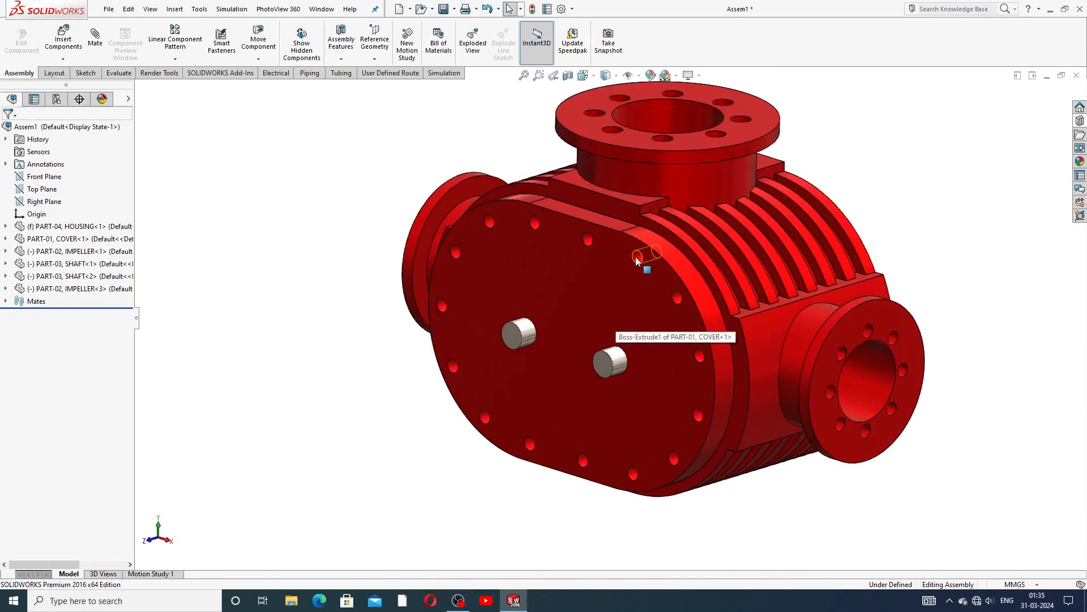
pyautogui.scroll(2, 992, 212)
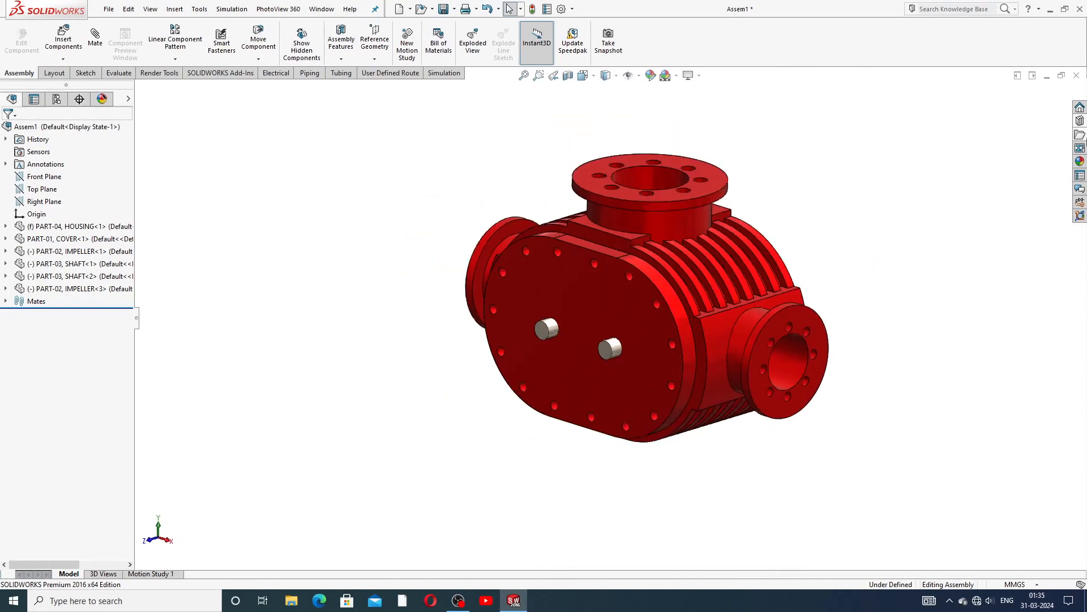
pyautogui.click(1080, 125)
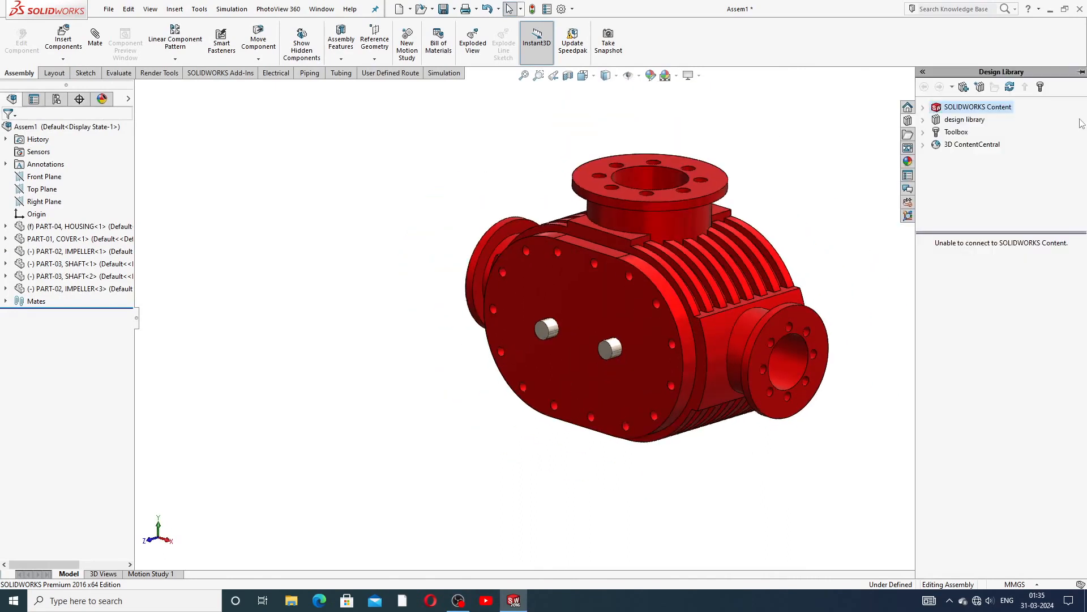
pyautogui.click(954, 135)
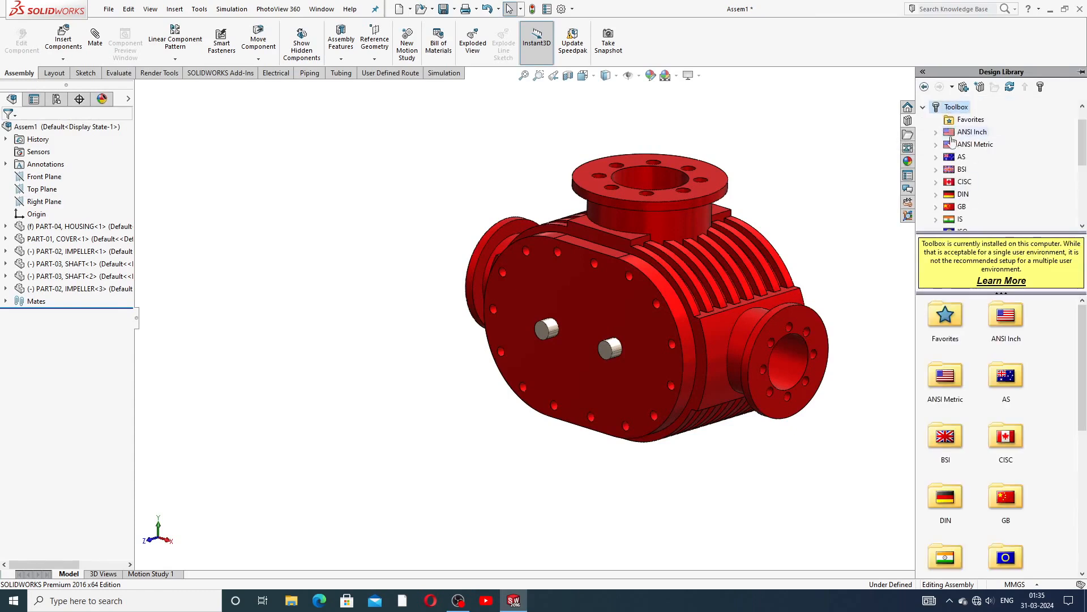
pyautogui.click(945, 388)
pyautogui.doubleClick(944, 386)
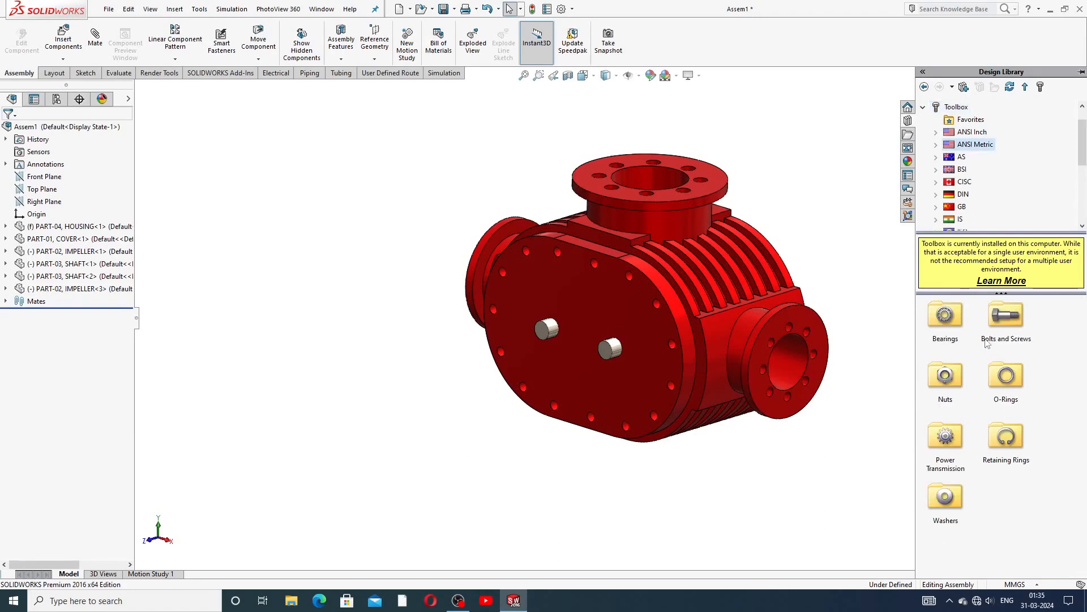
pyautogui.doubleClick(1000, 322)
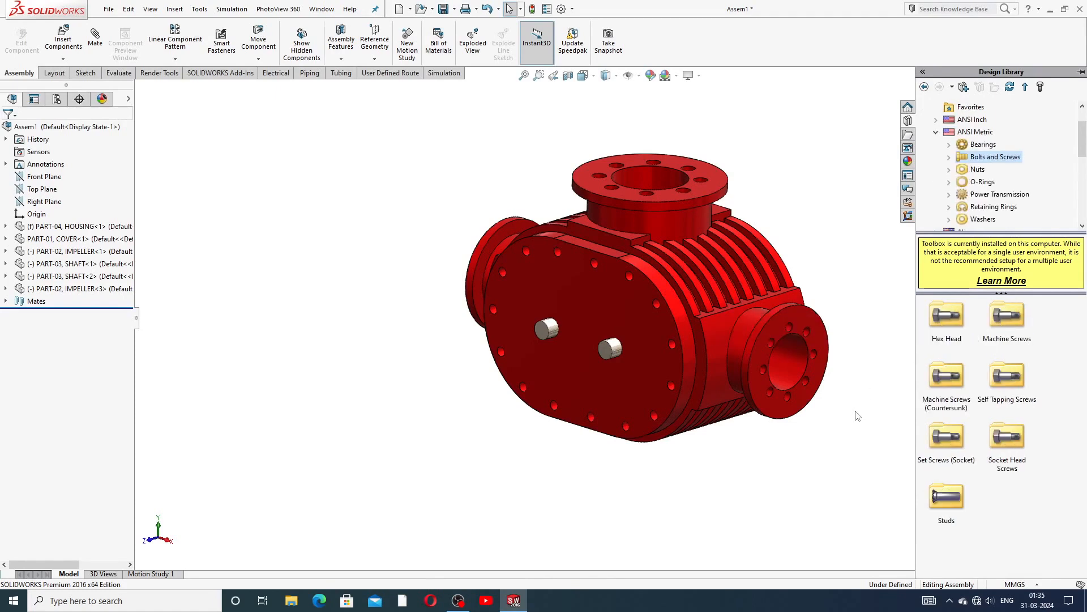
pyautogui.doubleClick(940, 330)
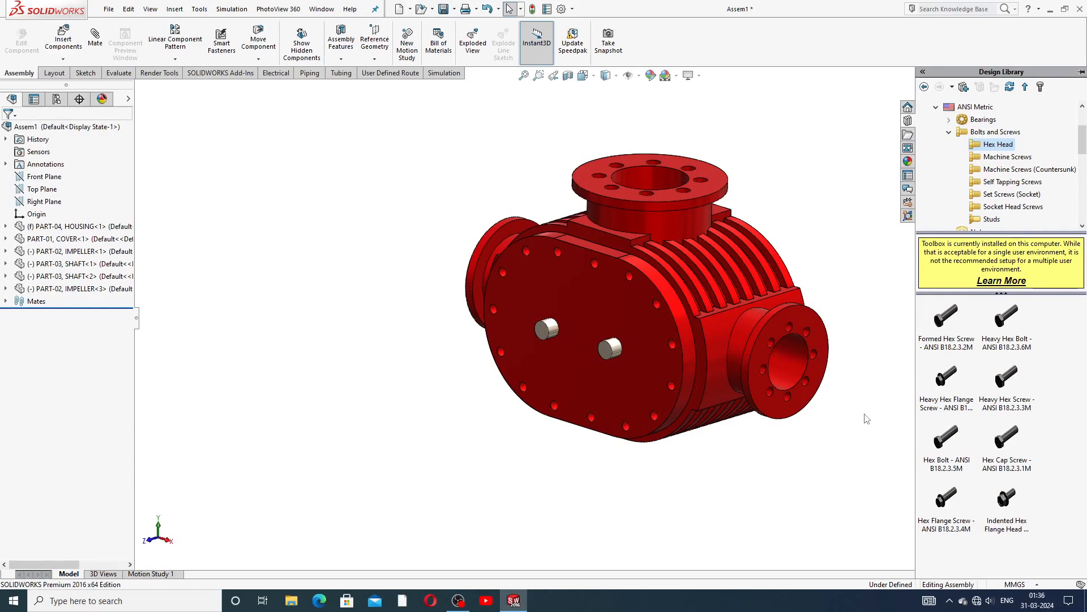
pyautogui.moveTo(1011, 347)
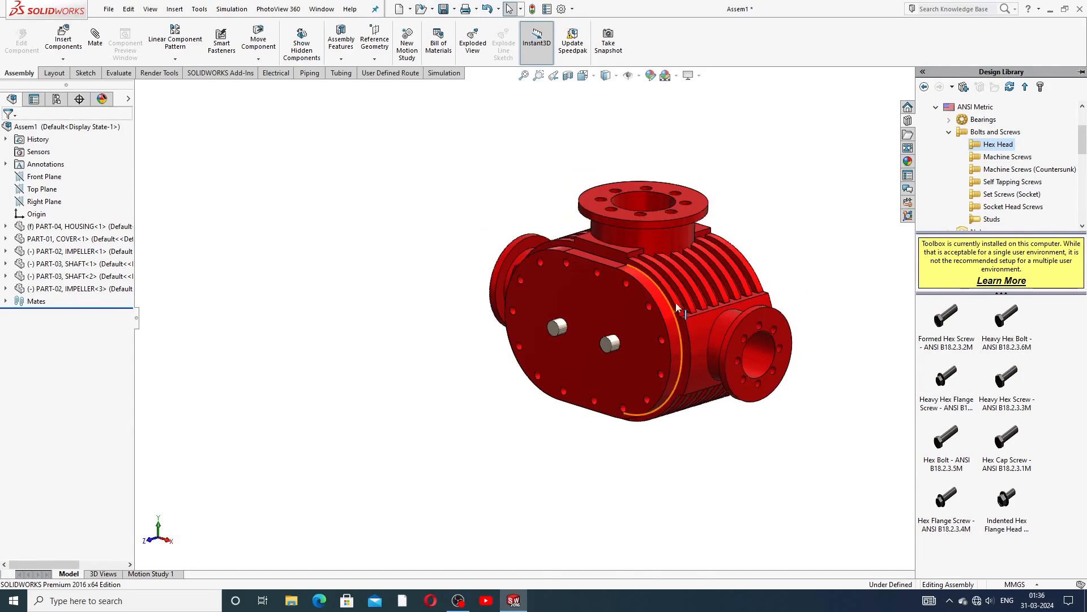
pyautogui.moveTo(662, 306); pyautogui.dragTo(638, 290, button='middle')
pyautogui.scroll(-5, 638, 280)
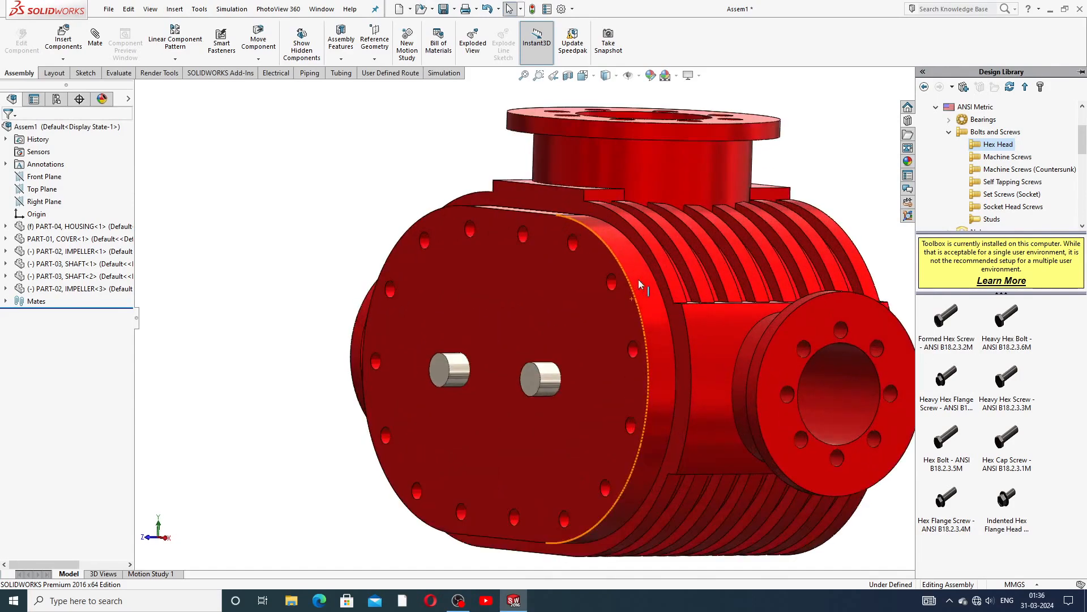
pyautogui.click(1002, 335)
pyautogui.moveTo(965, 332); pyautogui.dragTo(602, 280)
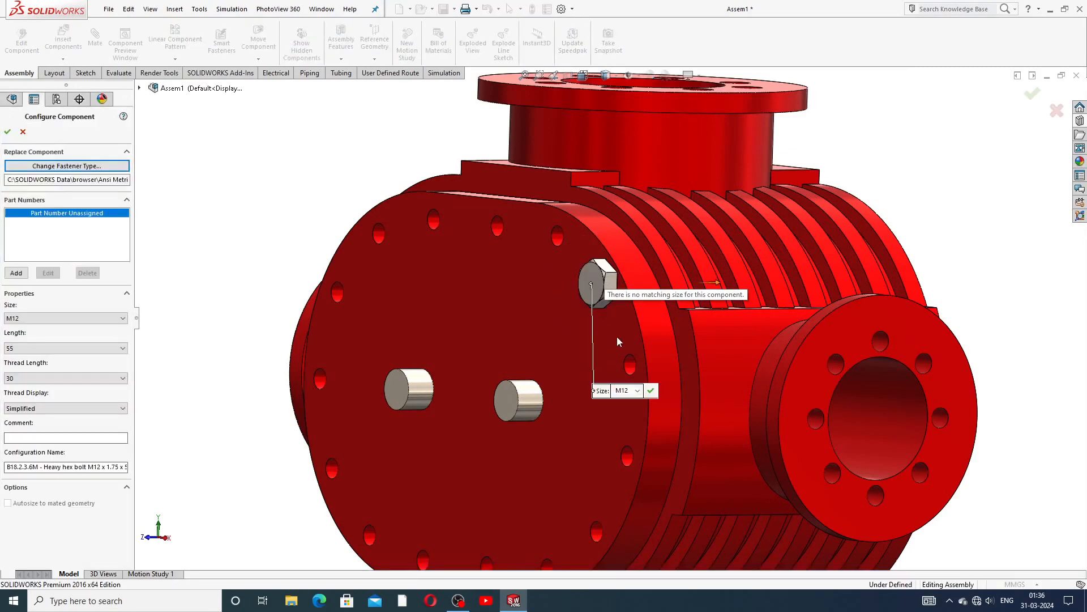
pyautogui.click(635, 391)
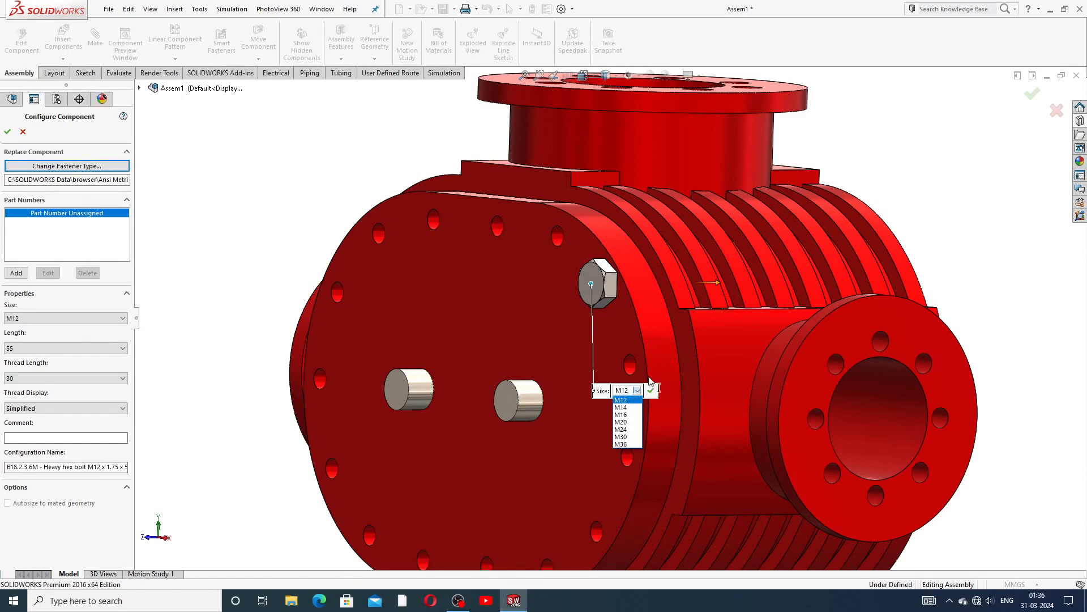
pyautogui.click(24, 134)
pyautogui.click(23, 133)
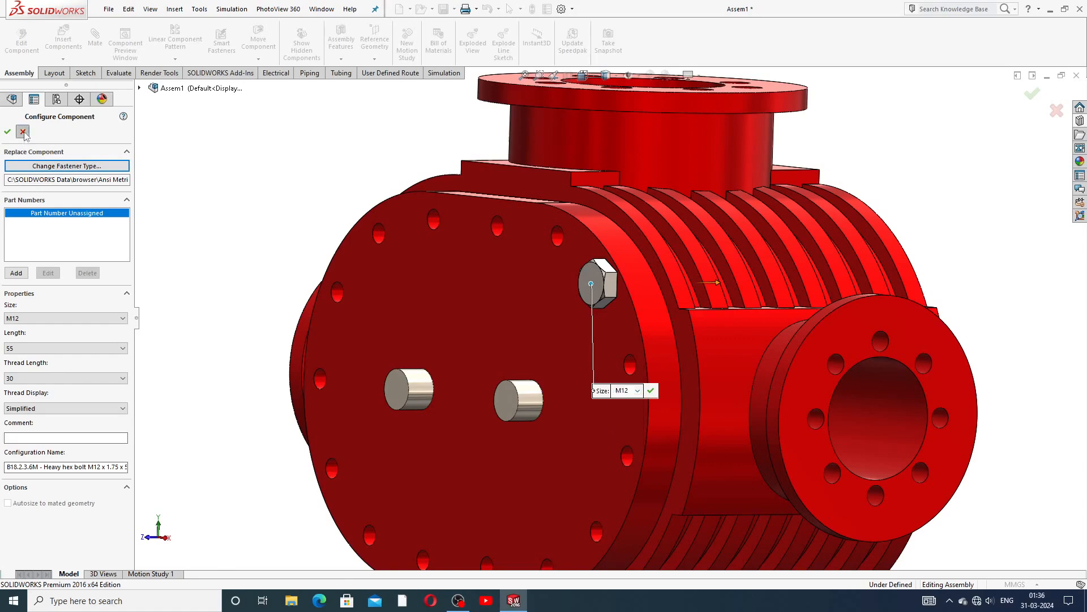
# Step: Insert a Heavy Hex Flange Screw - ANSI B18.2.3.9M into the cover's upper bolt hole nearest the ribbed side
pyautogui.click(1081, 121)
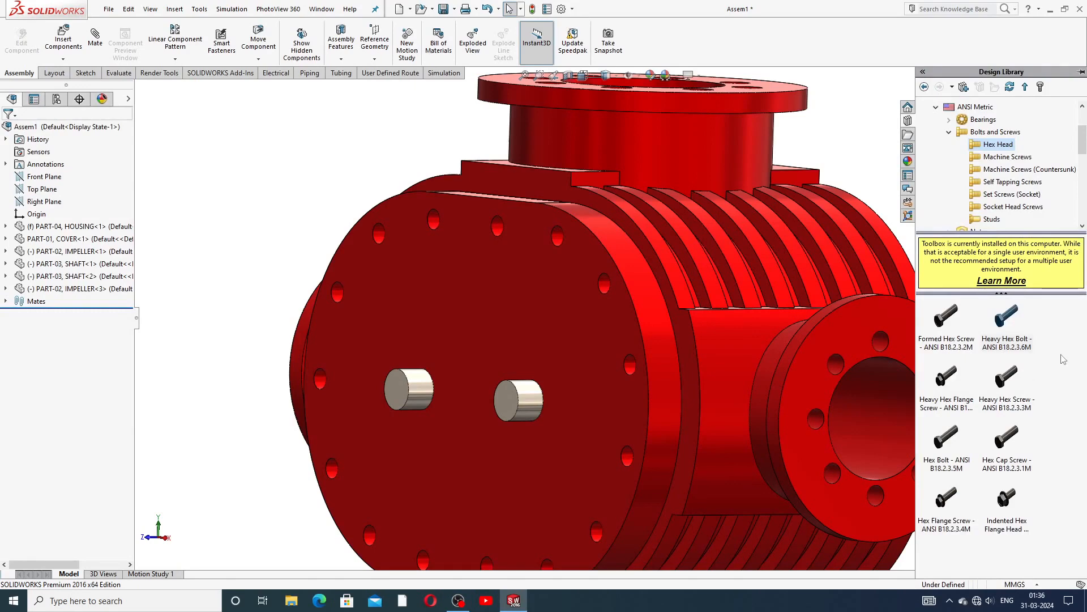
pyautogui.moveTo(950, 399)
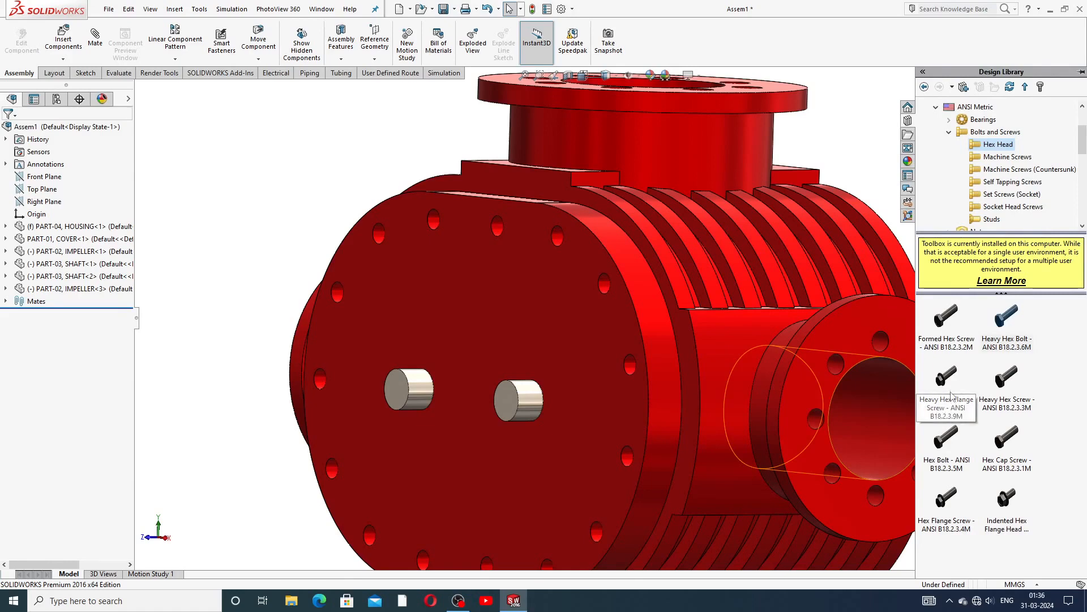
pyautogui.click(952, 394)
pyautogui.moveTo(656, 329); pyautogui.dragTo(602, 283)
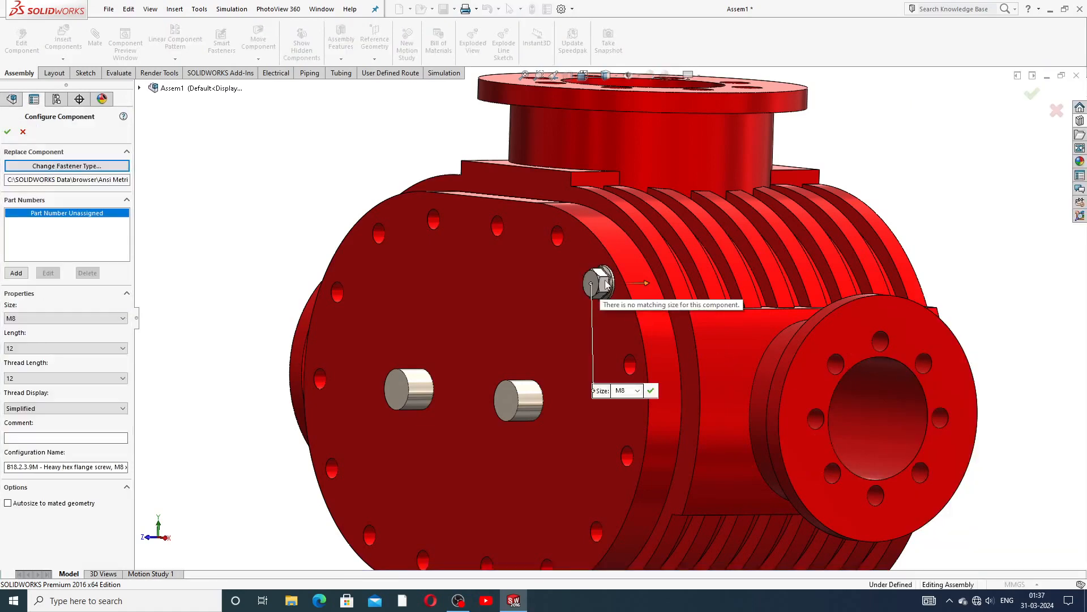
# Step: Configure the inserted flange screw as size M10 with a length of 50 mm
pyautogui.click(637, 390)
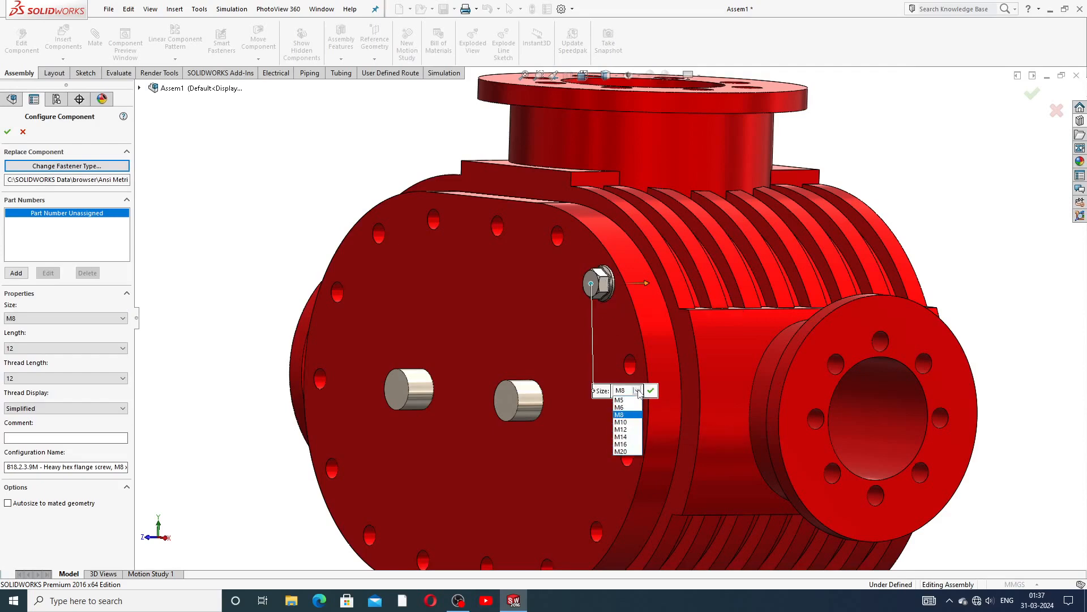
pyautogui.click(629, 424)
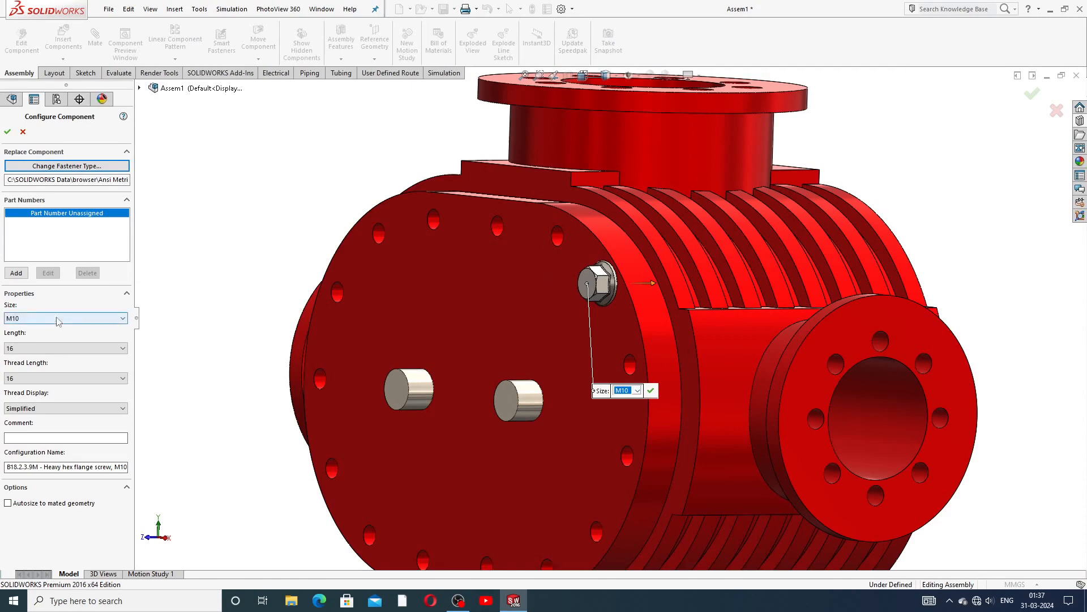
pyautogui.click(21, 348)
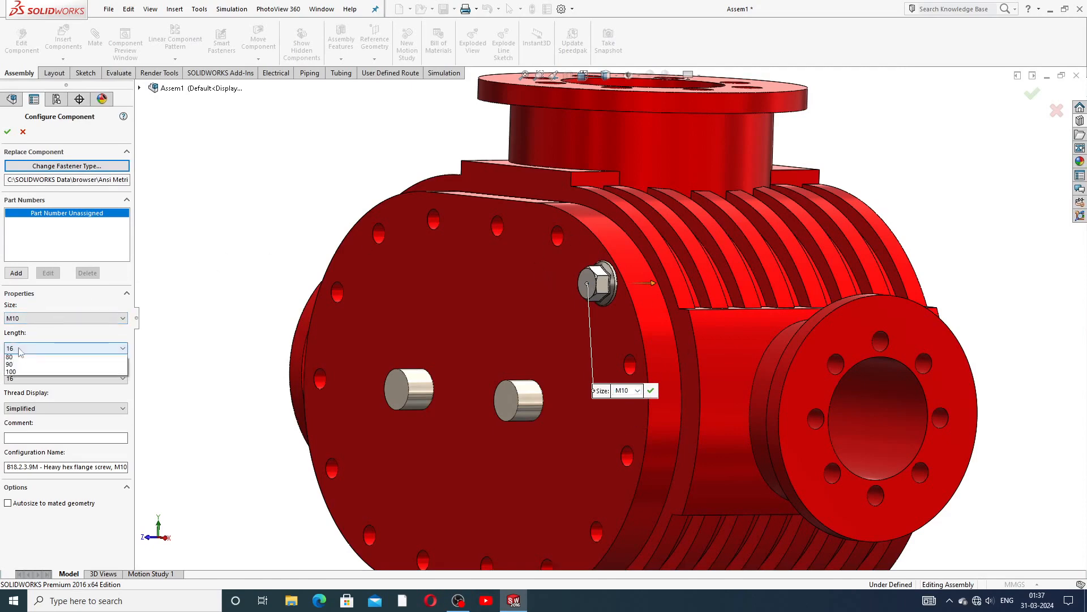
pyautogui.click(22, 410)
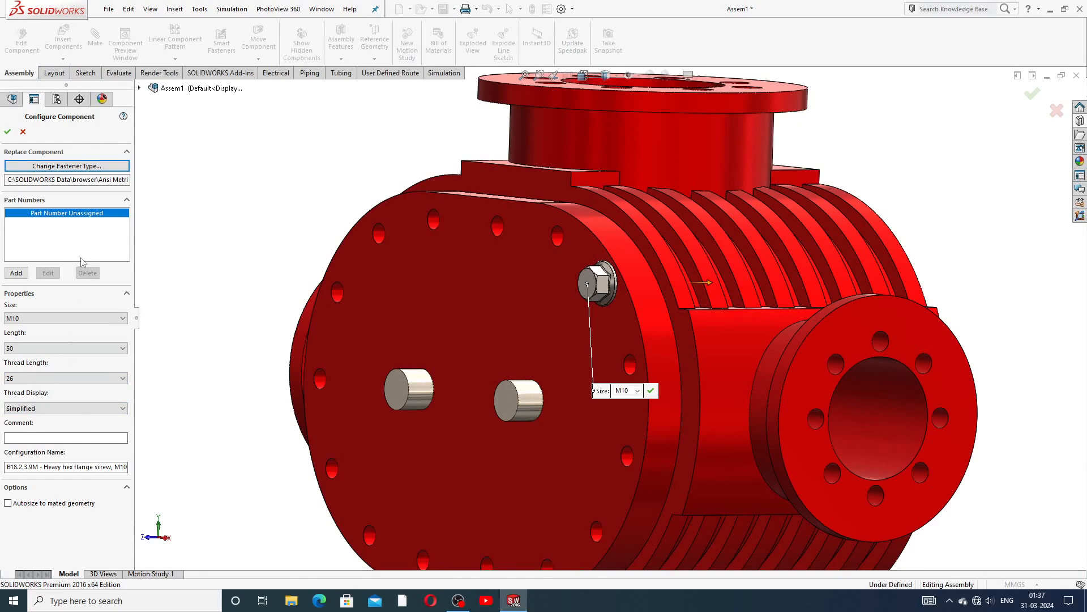
pyautogui.click(7, 133)
# Step: Place copies of the M10 flange screw in the 14 remaining bolt holes around the cover
pyautogui.scroll(4, 586, 354)
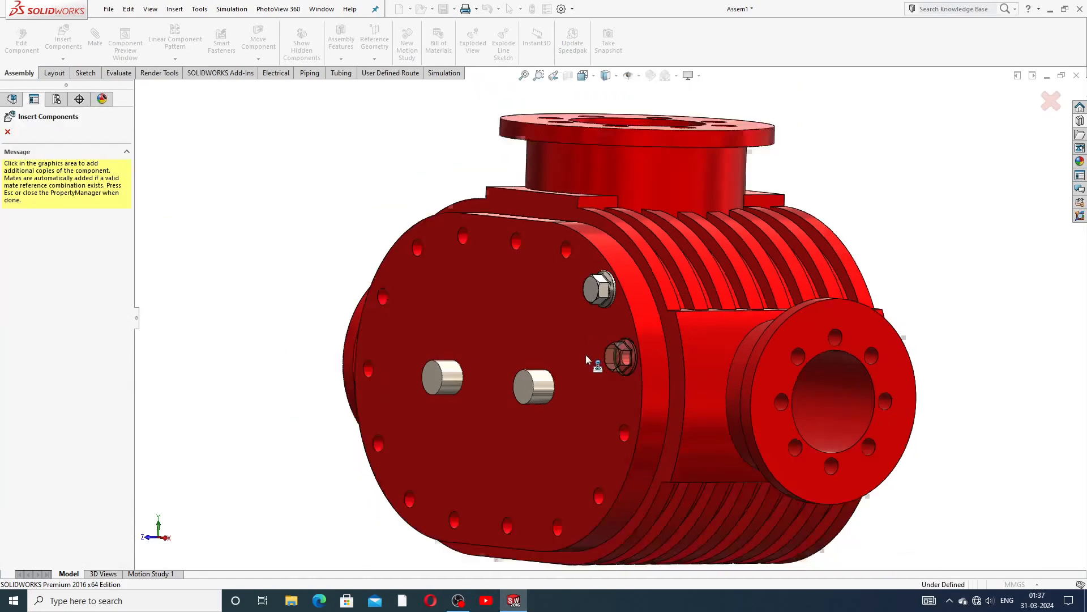
pyautogui.scroll(-3, 589, 367)
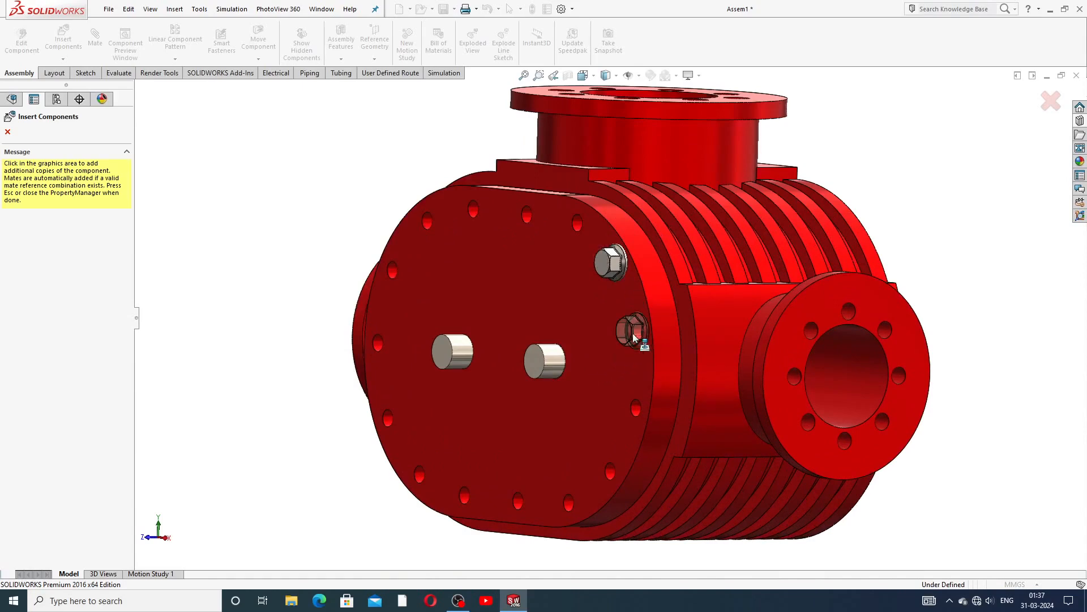
pyautogui.click(634, 338)
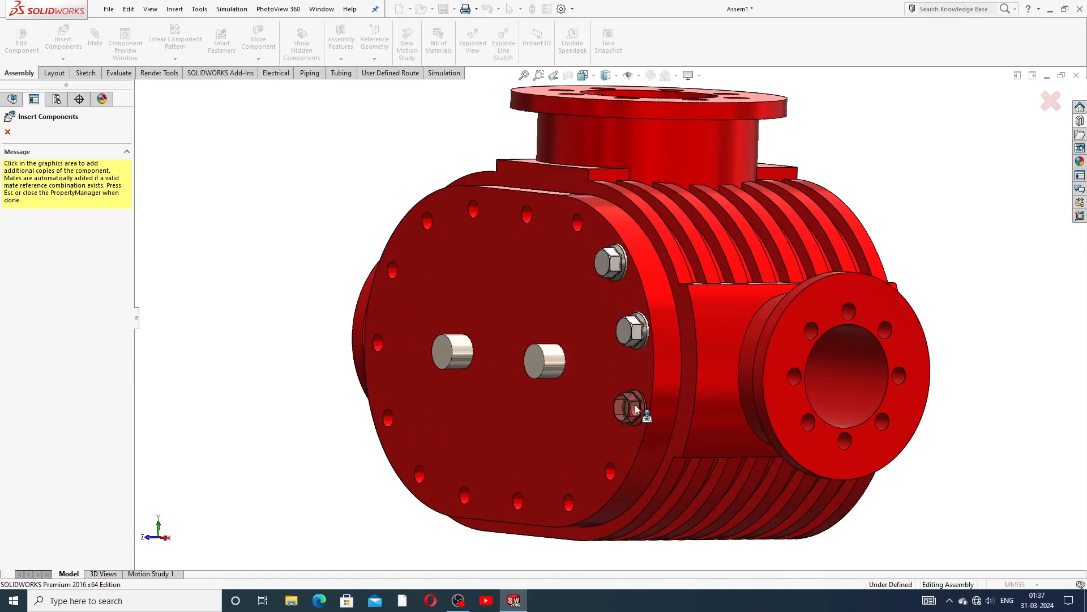
pyautogui.click(637, 410)
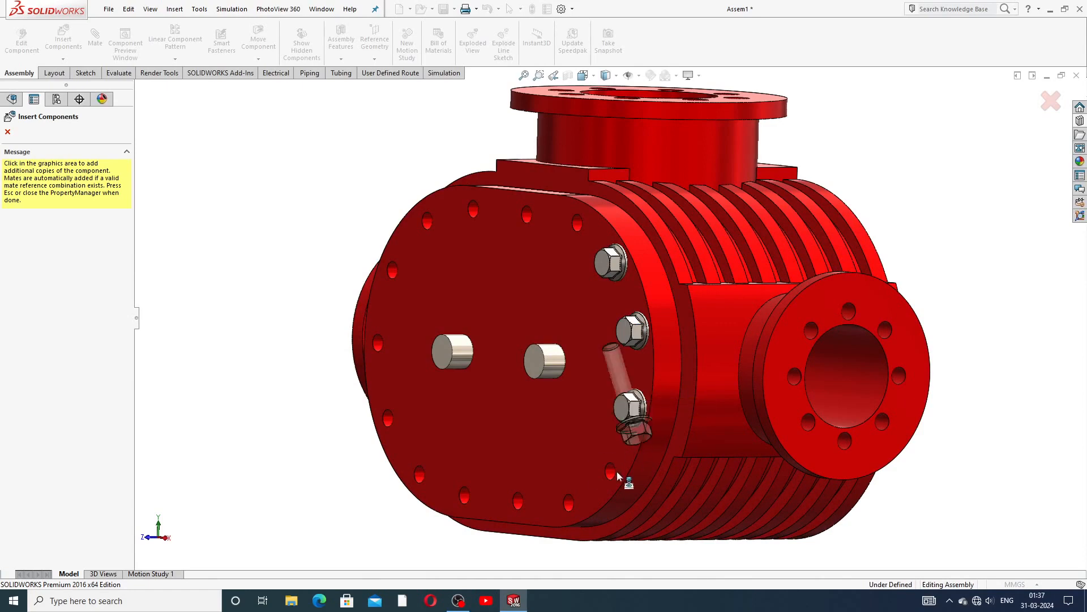
pyautogui.click(616, 473)
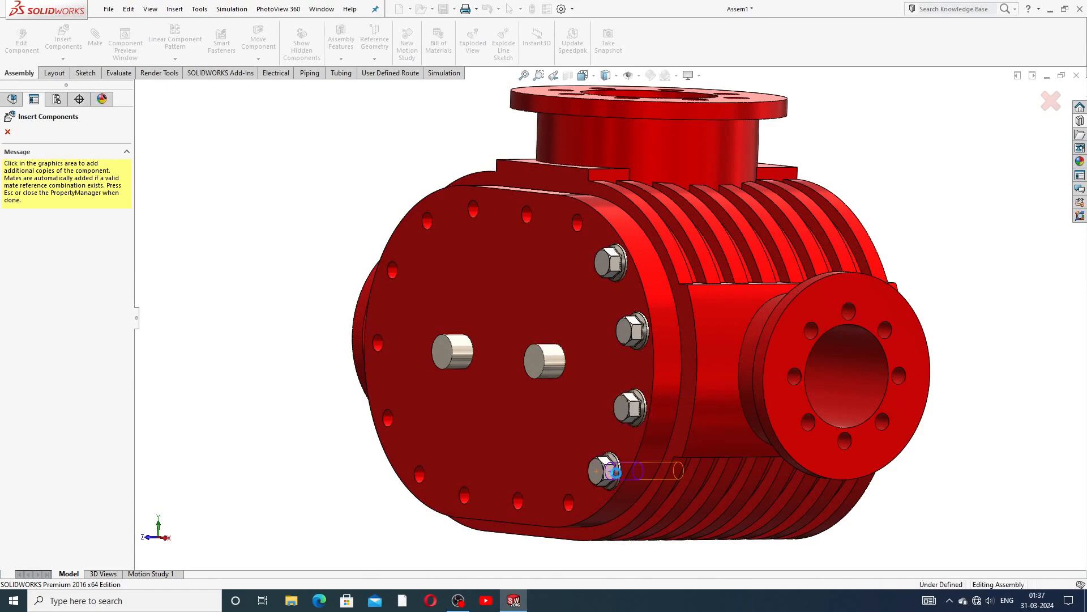
pyautogui.click(573, 499)
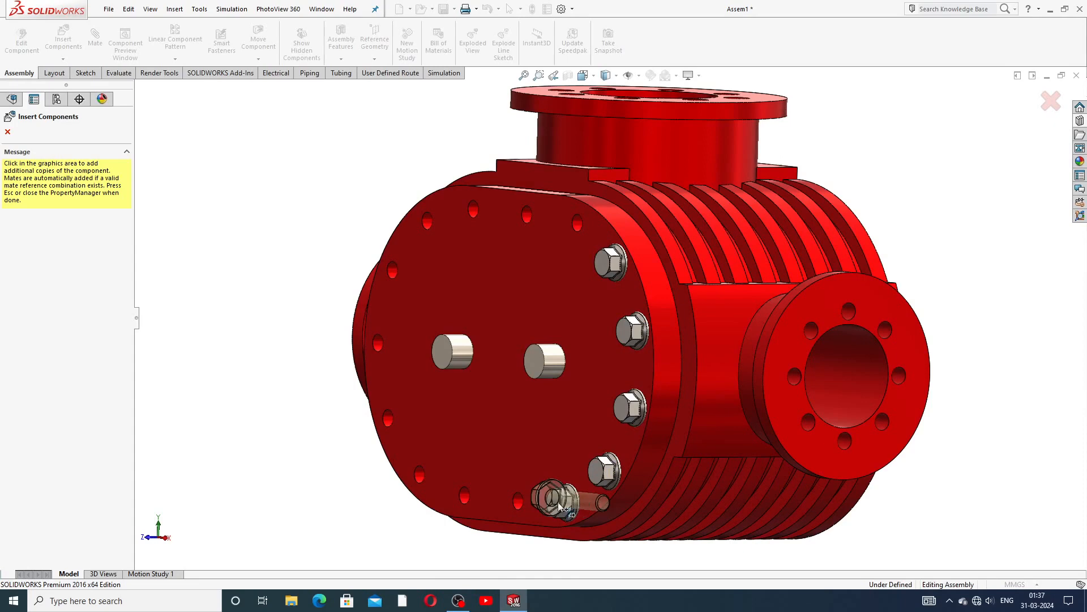
pyautogui.click(509, 505)
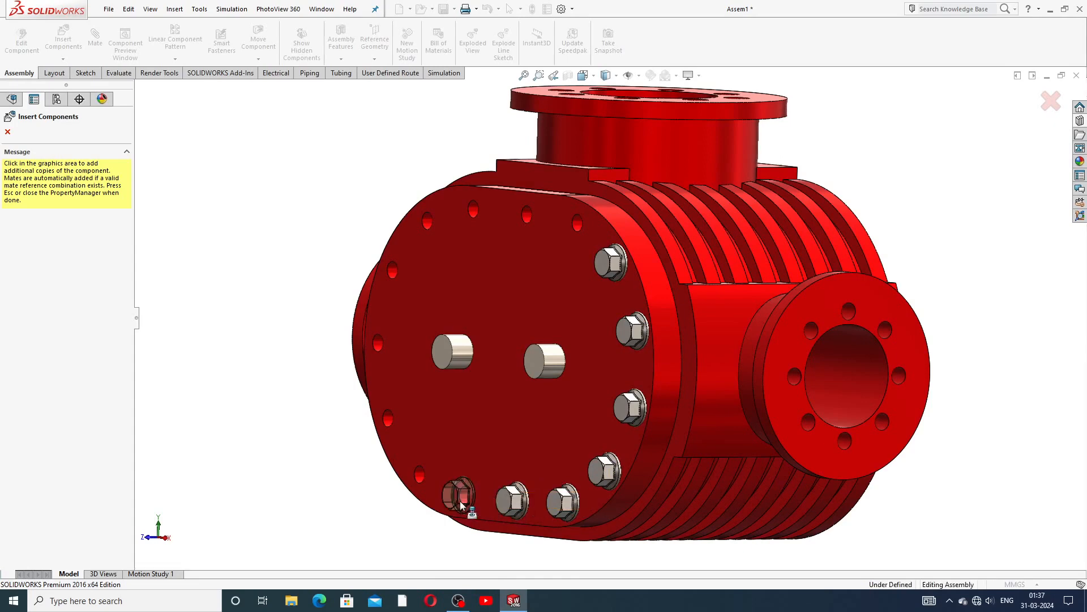
pyautogui.click(460, 498)
pyautogui.click(414, 475)
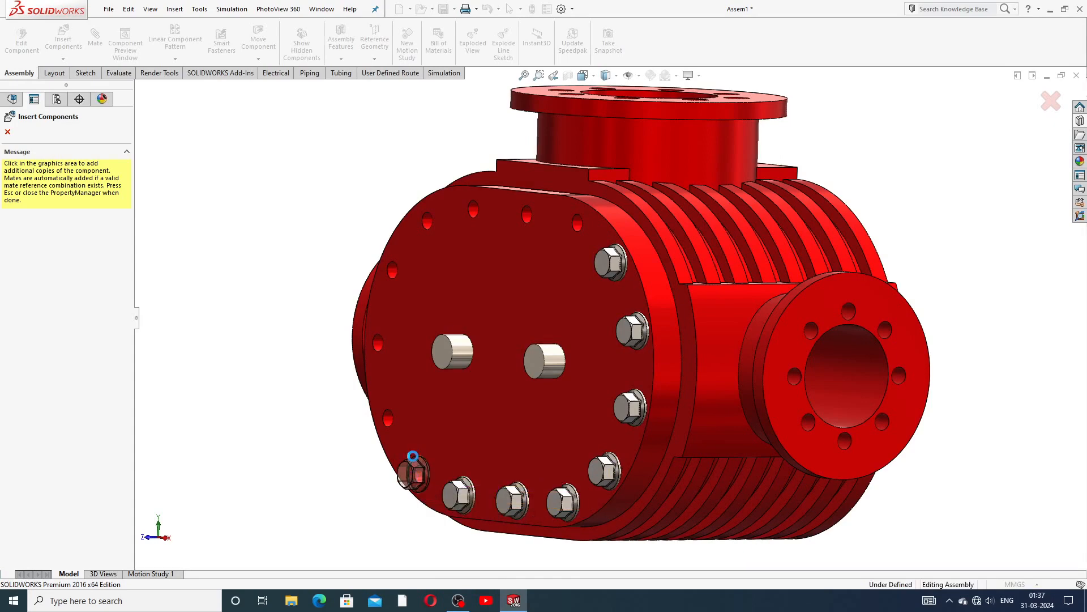
pyautogui.click(389, 415)
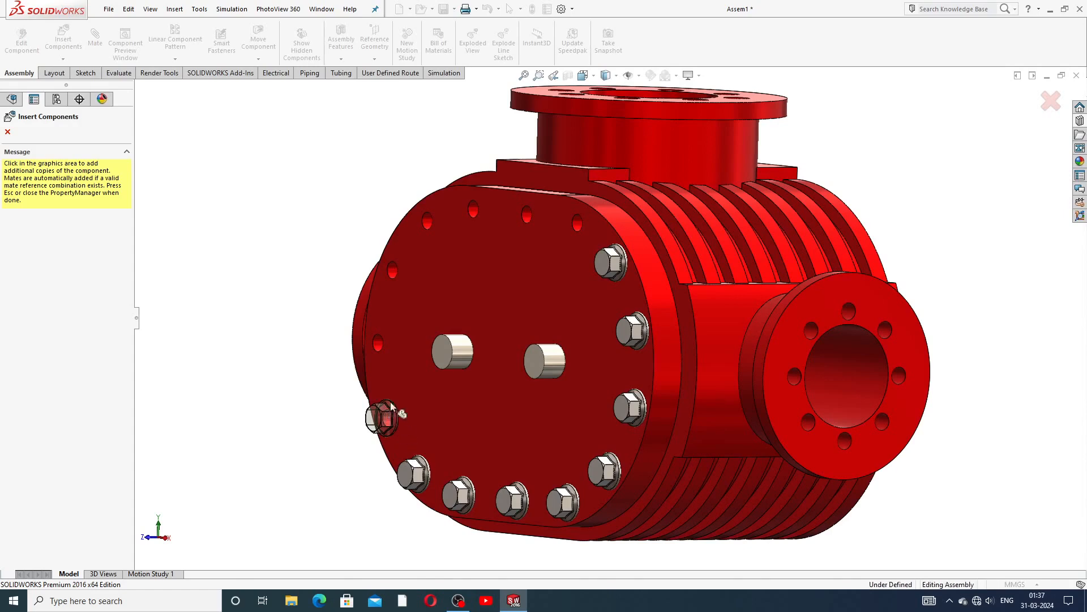
pyautogui.click(386, 342)
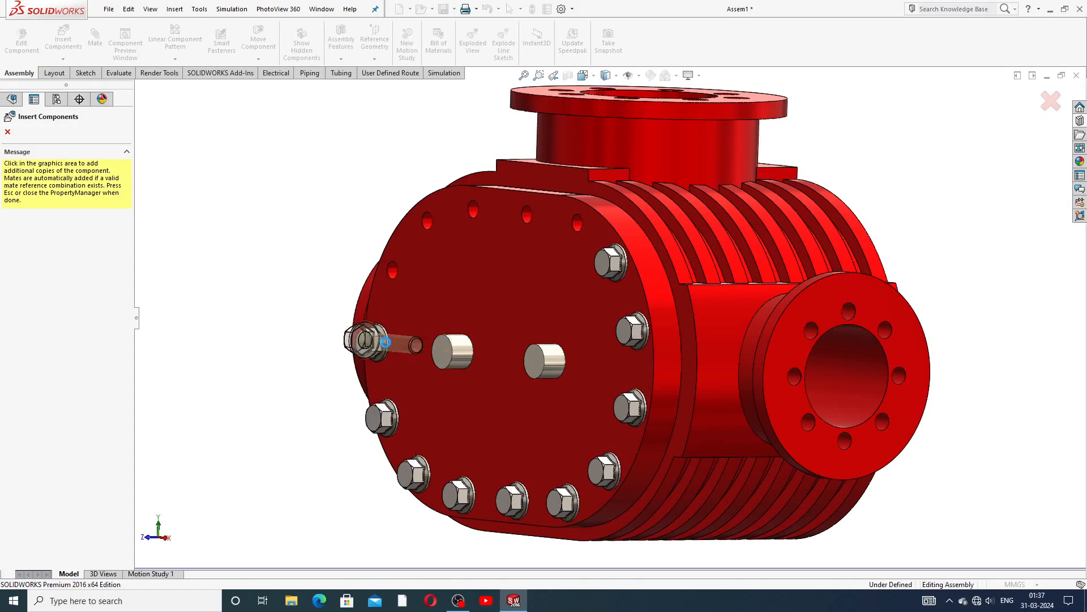
pyautogui.click(386, 277)
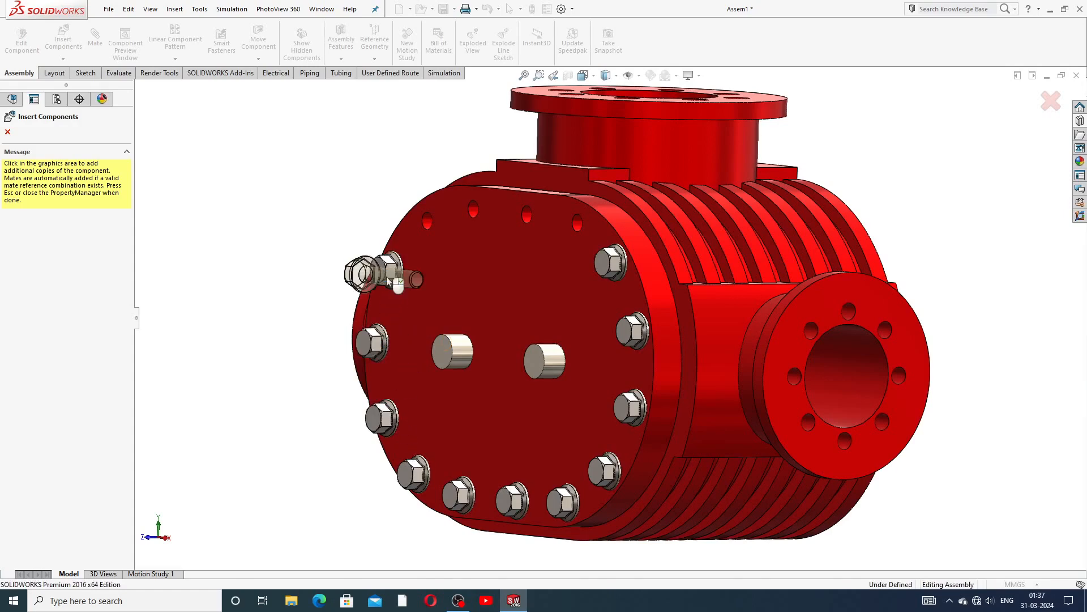
pyautogui.click(424, 223)
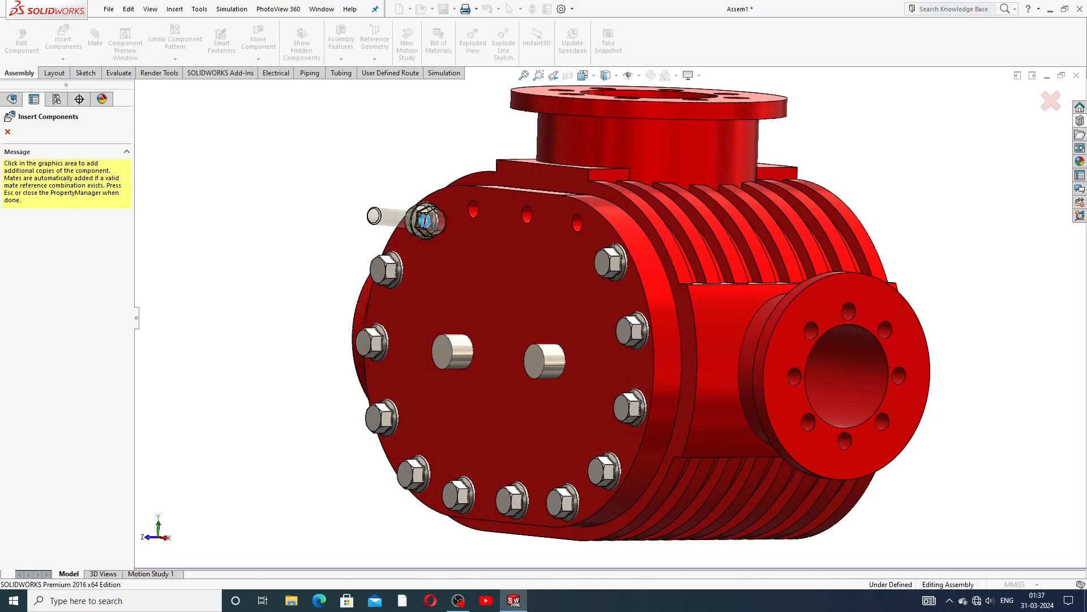
pyautogui.click(473, 211)
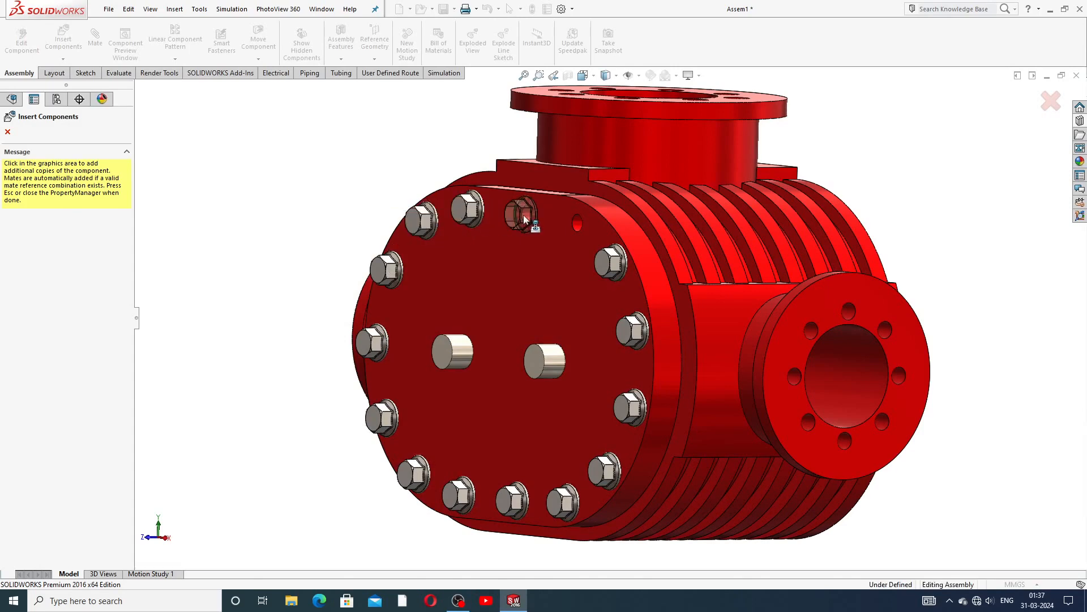
pyautogui.click(525, 217)
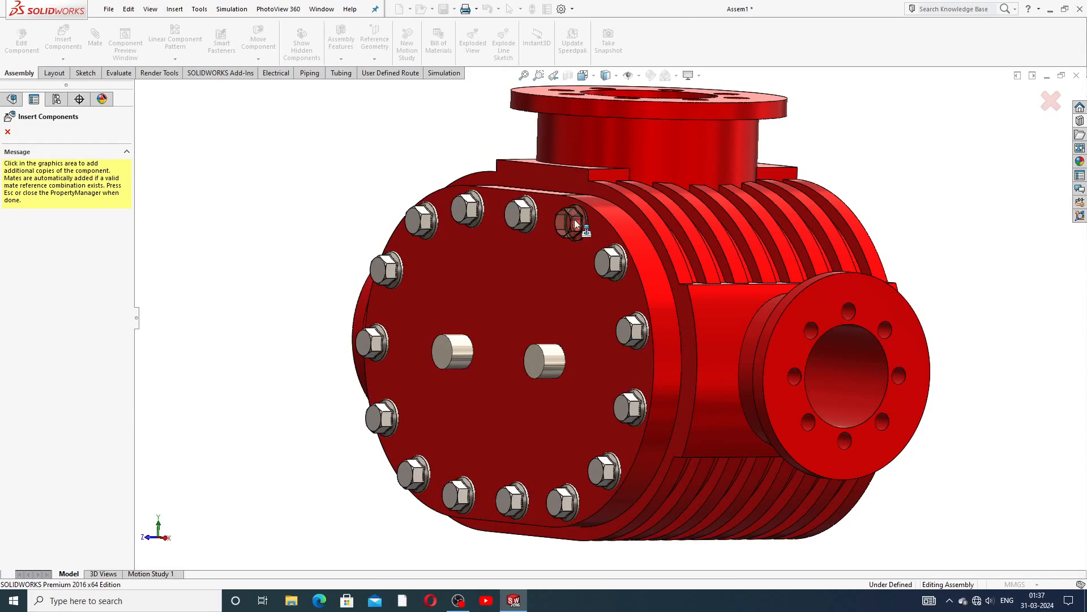
pyautogui.click(576, 221)
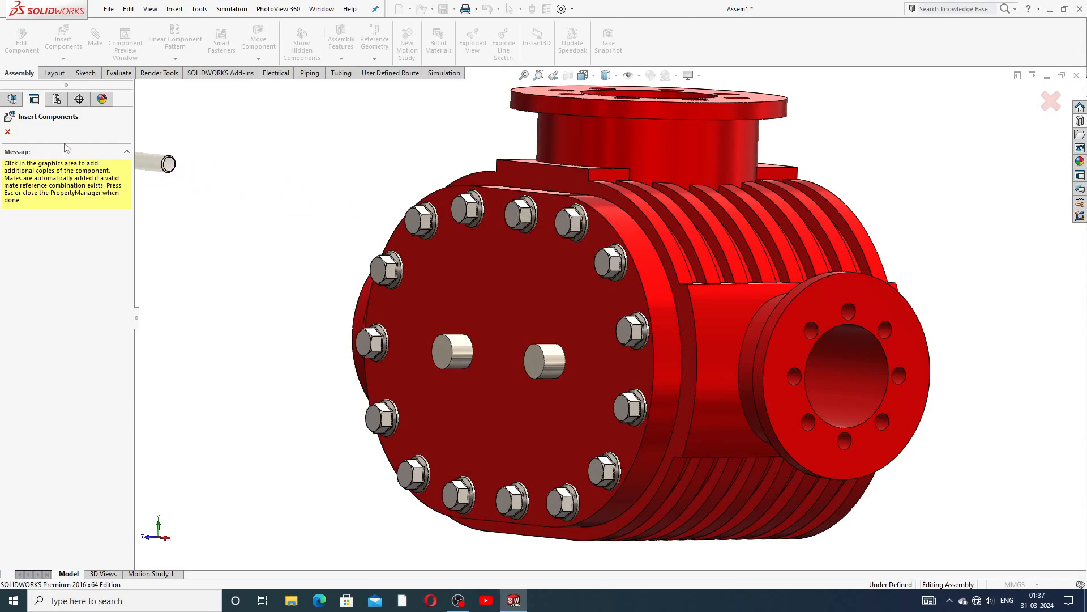
# Step: Finish placing the screws and browse the Toolbox to the ANSI Metric power transmission gears
pyautogui.click(7, 131)
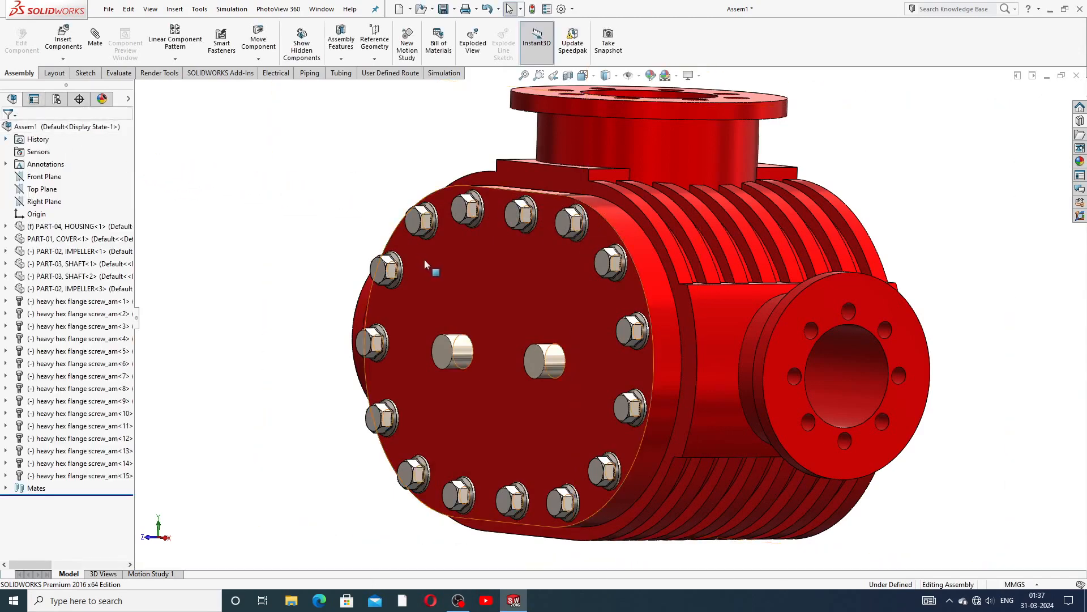
pyautogui.scroll(3, 590, 356)
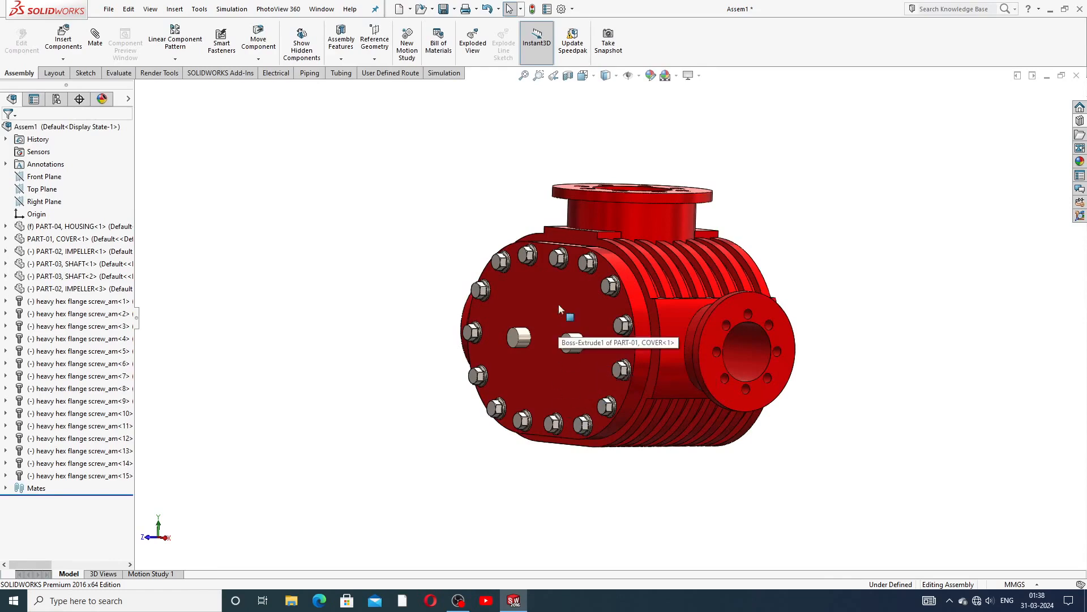
pyautogui.moveTo(558, 306); pyautogui.dragTo(694, 328, button='middle')
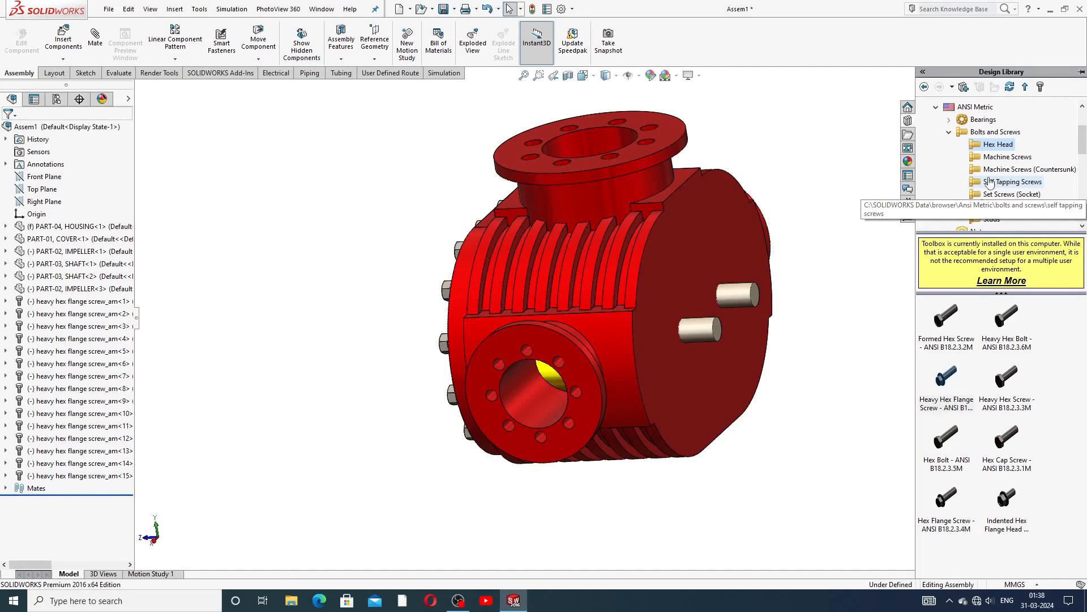
pyautogui.click(949, 132)
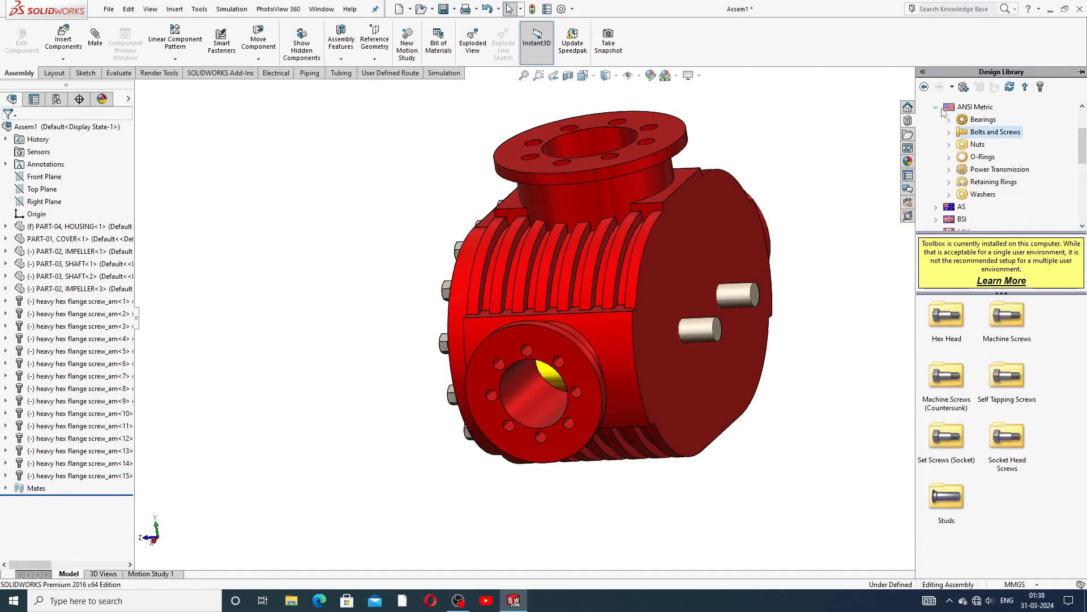
pyautogui.click(936, 107)
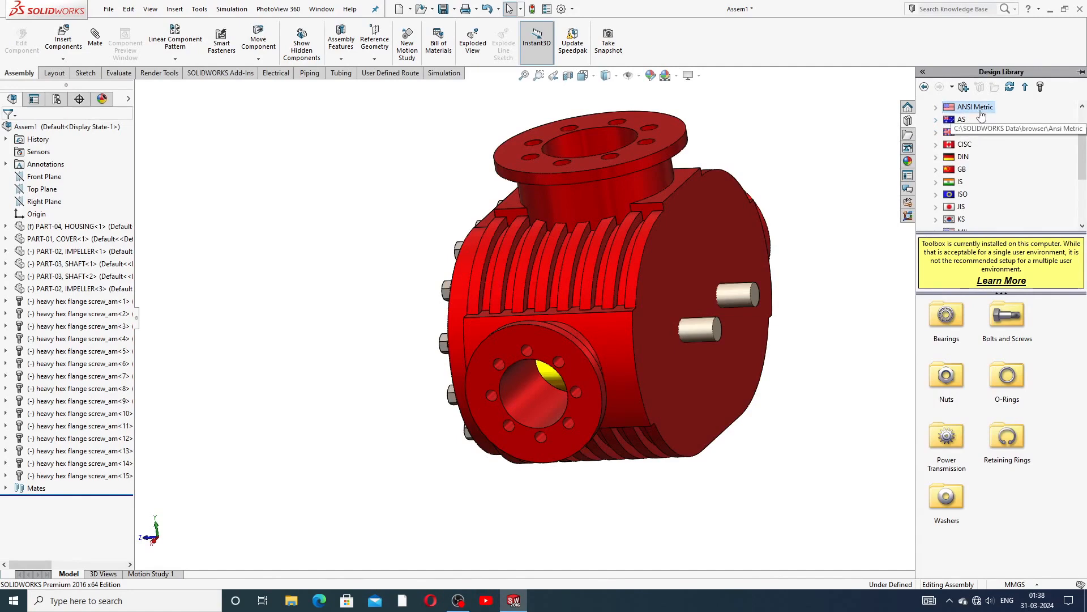
pyautogui.scroll(2, 995, 150)
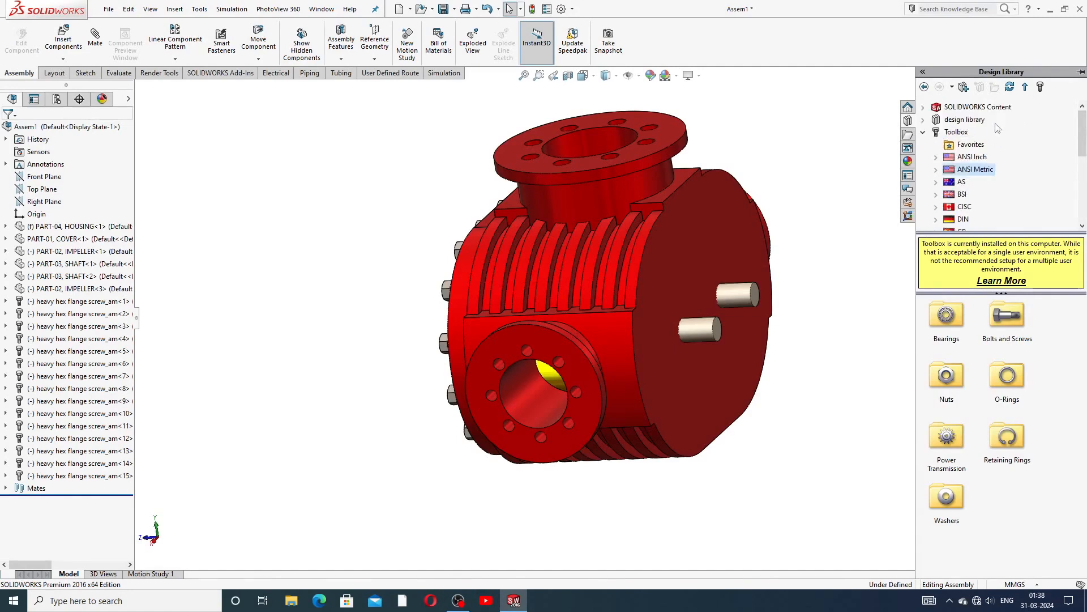
pyautogui.click(923, 132)
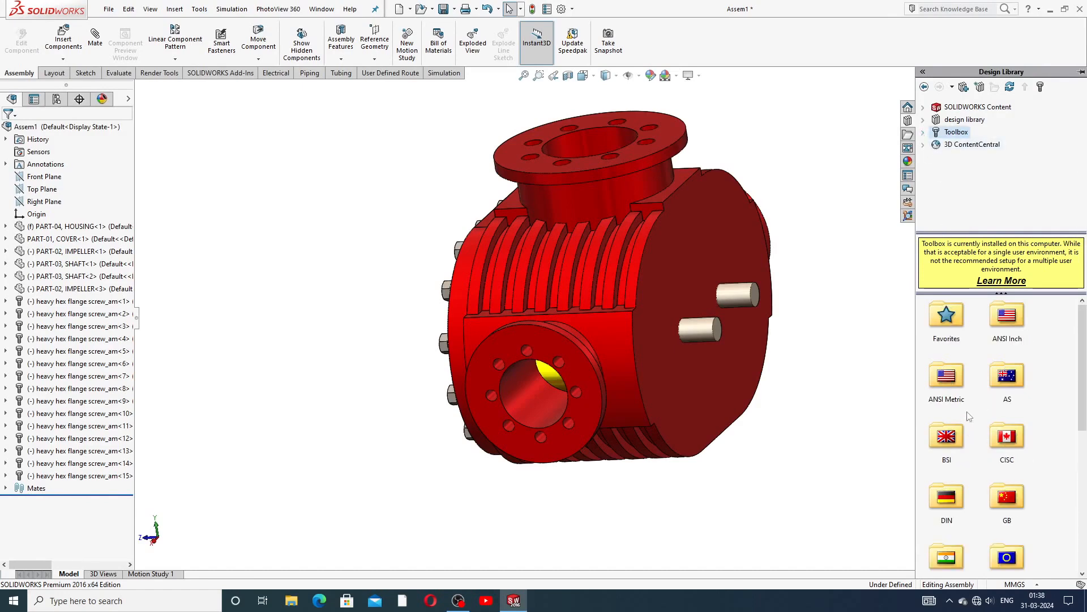
pyautogui.doubleClick(947, 380)
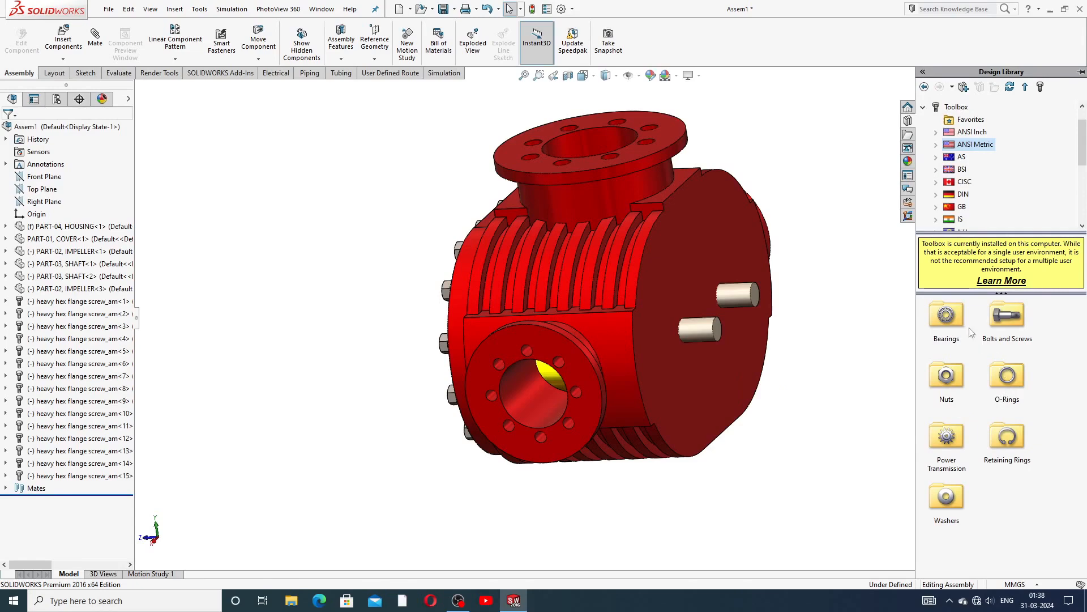
pyautogui.doubleClick(947, 439)
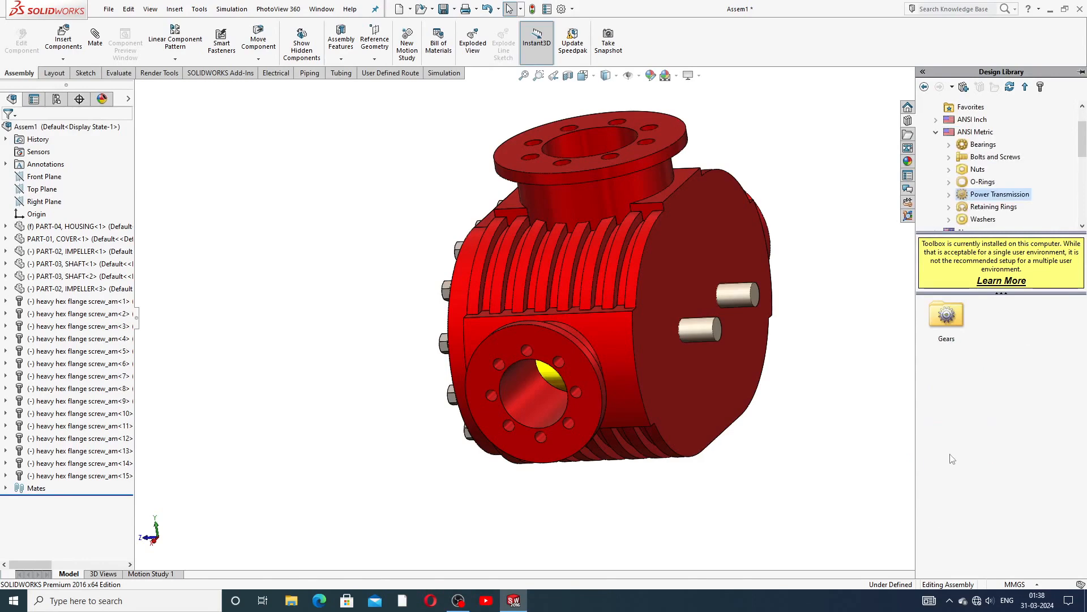
pyautogui.doubleClick(949, 320)
pyautogui.moveTo(952, 319)
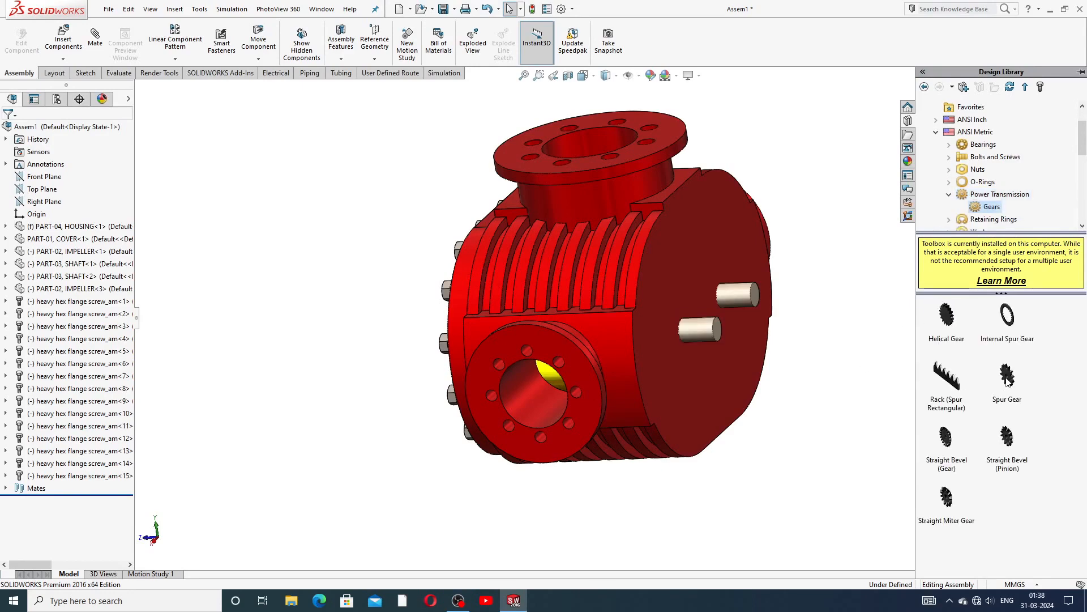
# Step: Insert a Spur Gear at one rear shaft with module 3, 30 teeth, 20 pressure angle, face width 15 and nominal shaft diameter 20
pyautogui.moveTo(808, 365); pyautogui.dragTo(748, 306, button='middle')
pyautogui.scroll(-3, 723, 294)
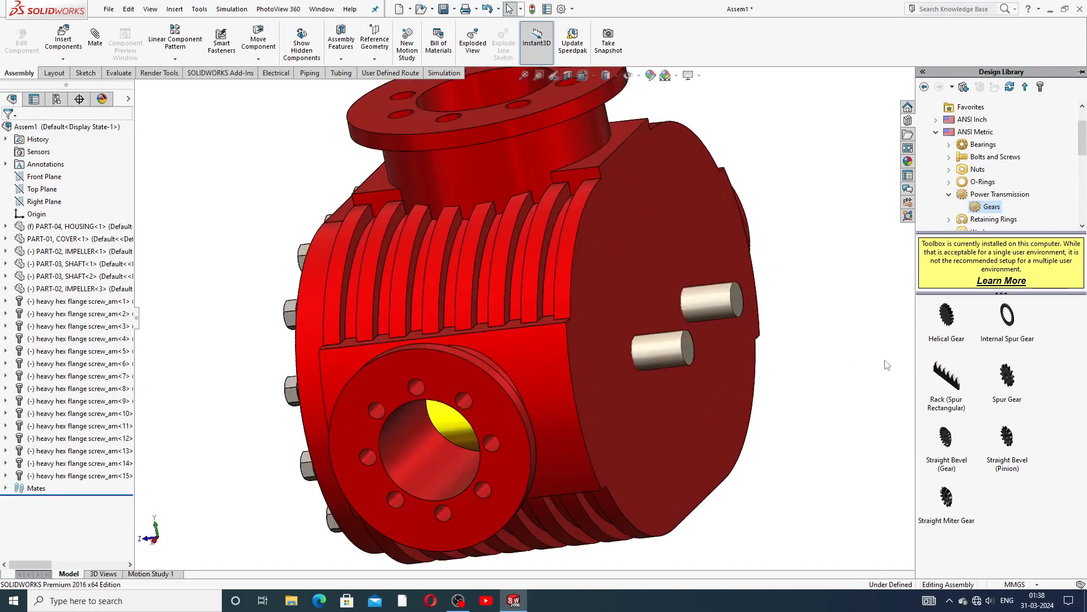
pyautogui.moveTo(1007, 385); pyautogui.dragTo(702, 290)
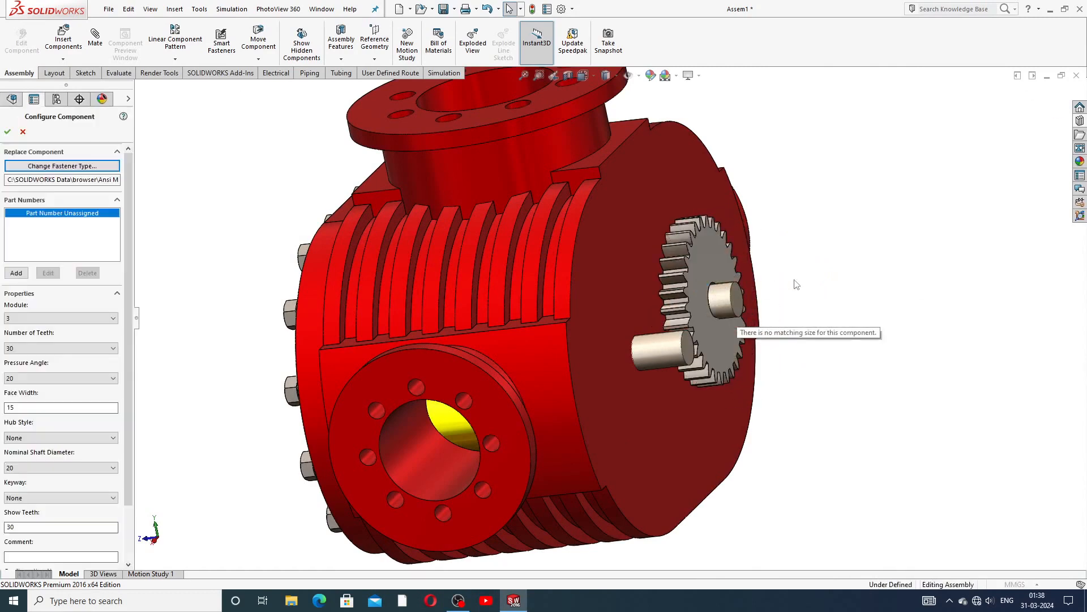
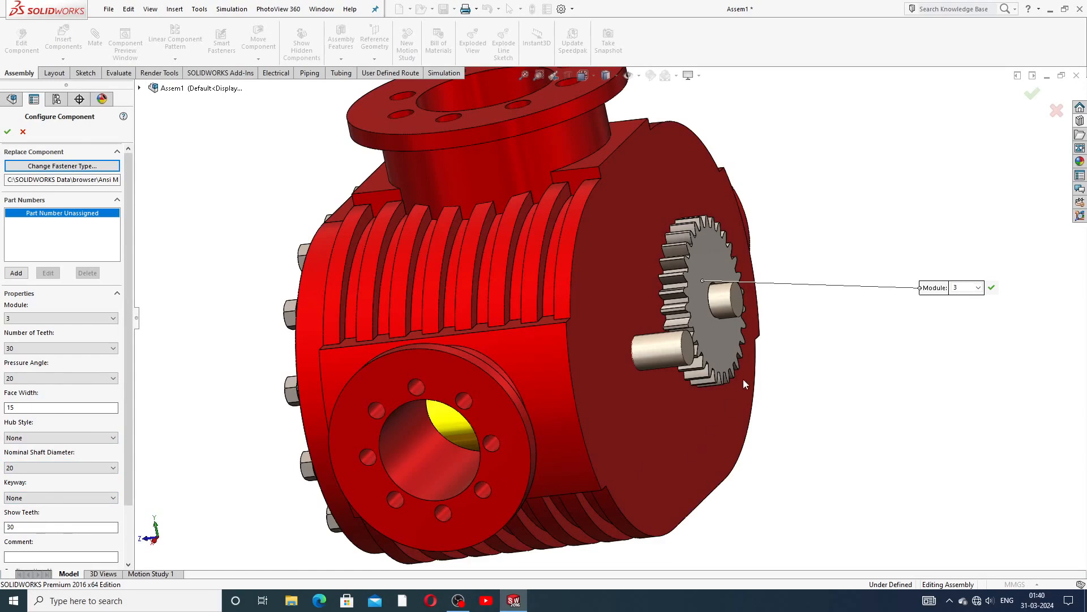
pyautogui.click(8, 132)
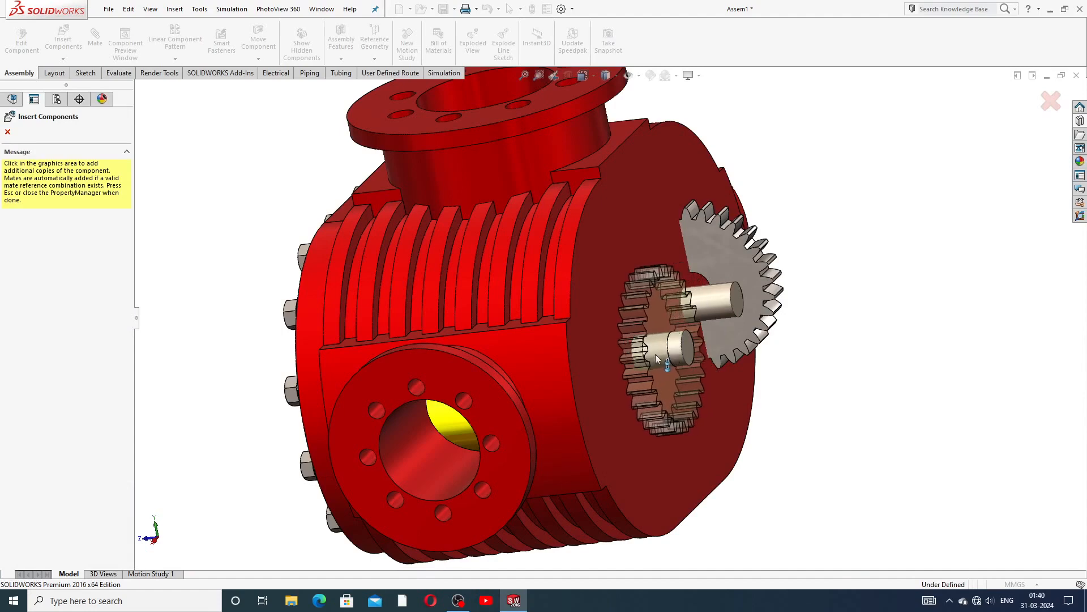
# Step: Place one spur gear copy on the other rear shaft and a second copy at the first shaft
pyautogui.click(655, 356)
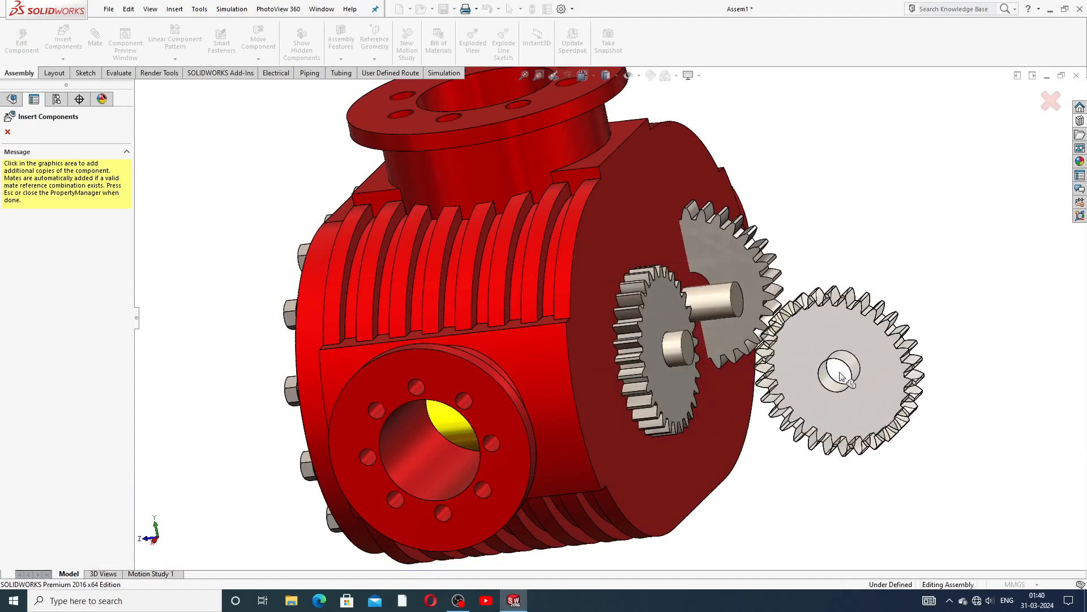
pyautogui.moveTo(815, 380); pyautogui.dragTo(767, 417, button='middle')
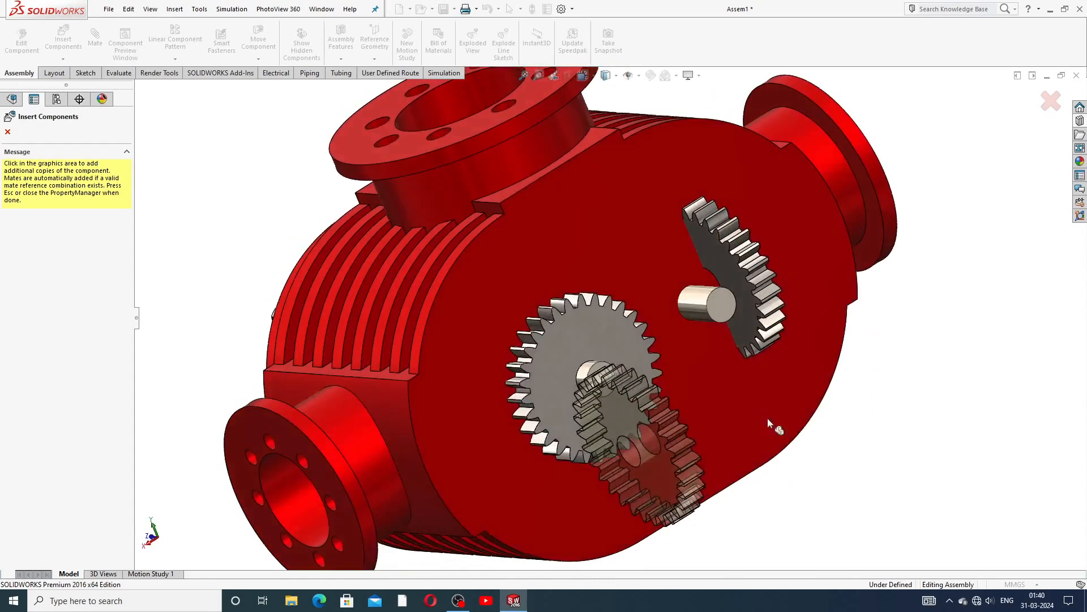
pyautogui.click(709, 290)
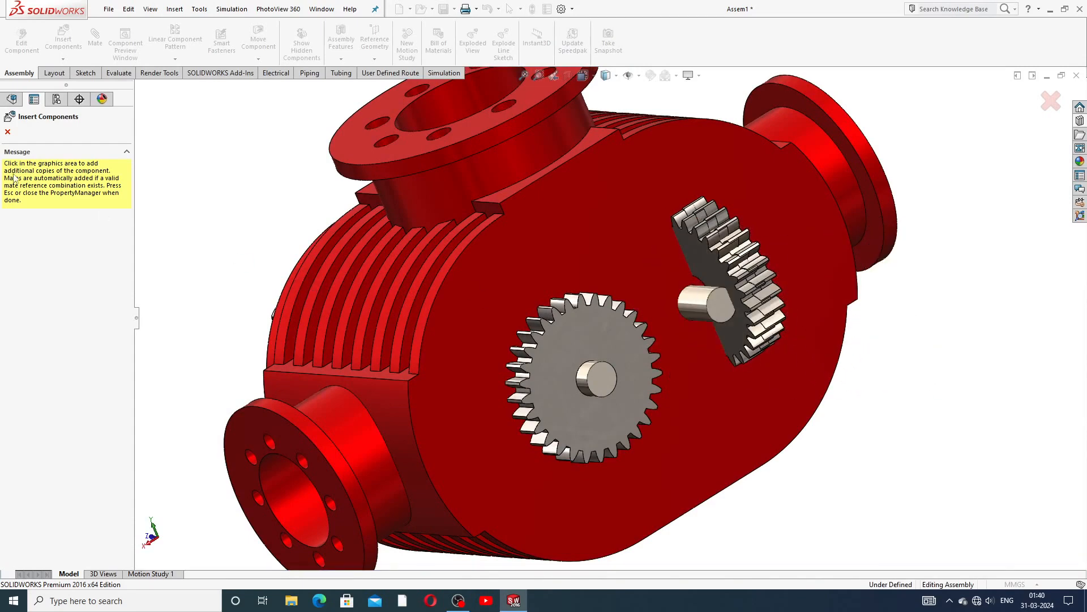
pyautogui.click(8, 132)
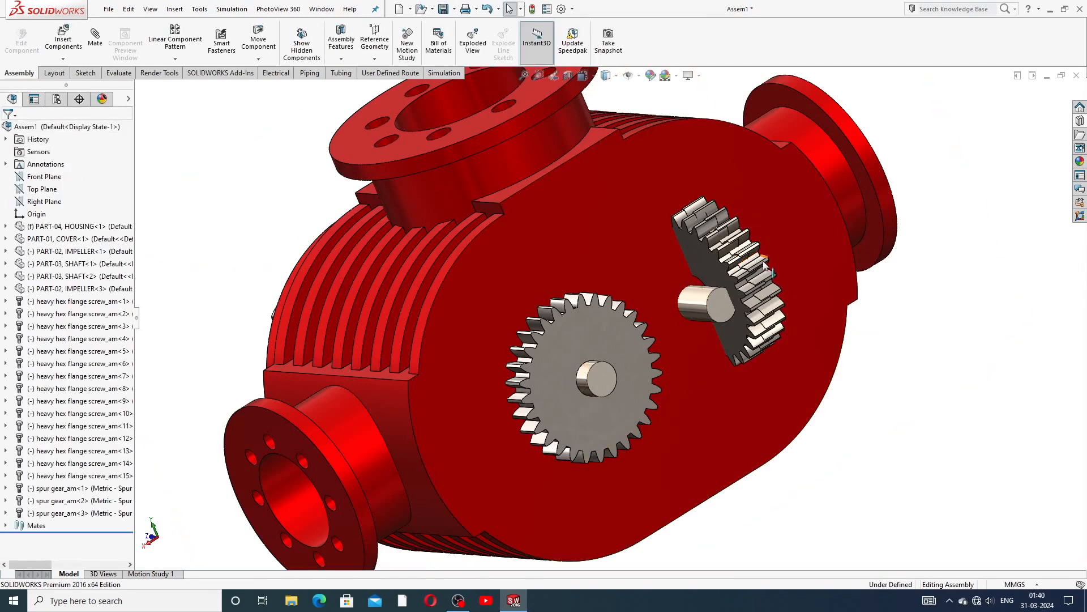
# Step: Pull the two overlapping spur gears away from the housing and delete the original one
pyautogui.moveTo(762, 266); pyautogui.dragTo(1022, 269)
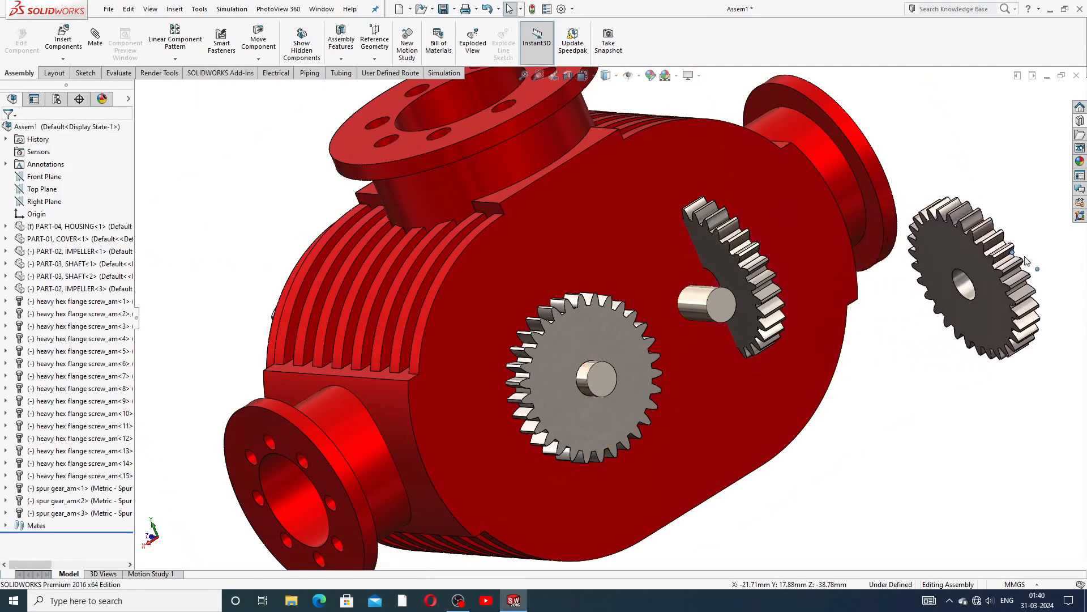
pyautogui.moveTo(740, 247); pyautogui.dragTo(901, 342)
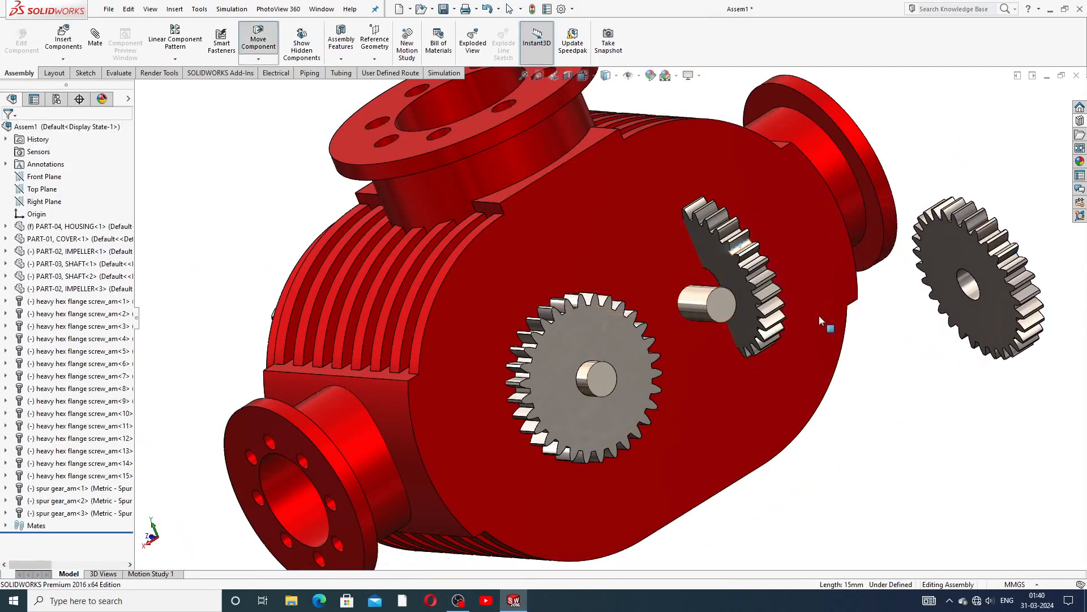
pyautogui.moveTo(765, 271); pyautogui.dragTo(934, 380)
pyautogui.click(932, 376)
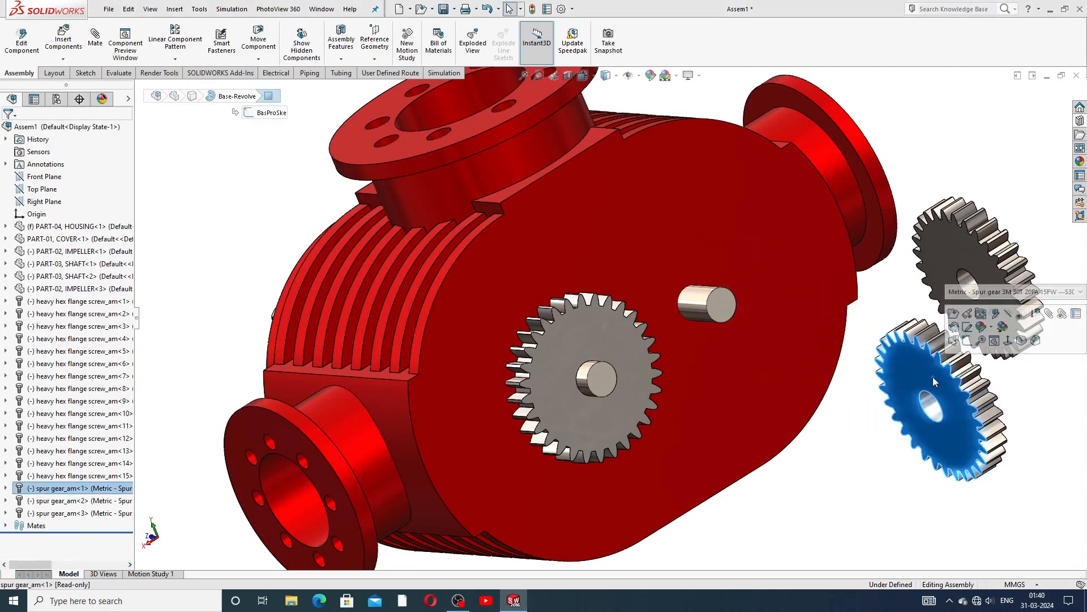
pyautogui.press('Delete')
pyautogui.click(617, 247)
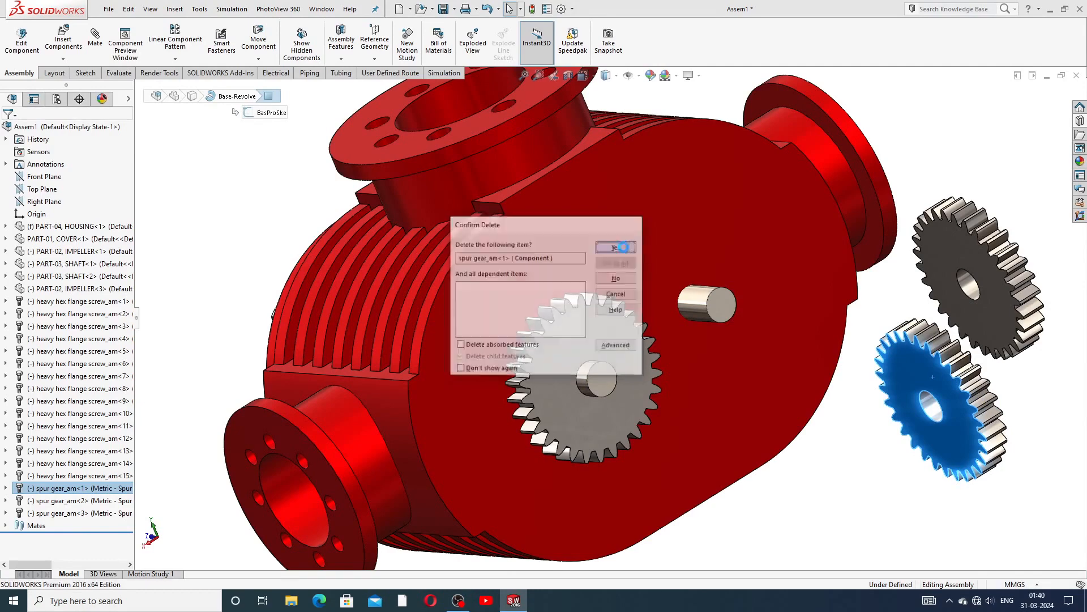
# Step: Add a concentric mate between the bare rear shaft and the bore of the loose spur gear
pyautogui.moveTo(1007, 331); pyautogui.dragTo(1011, 297, button='middle')
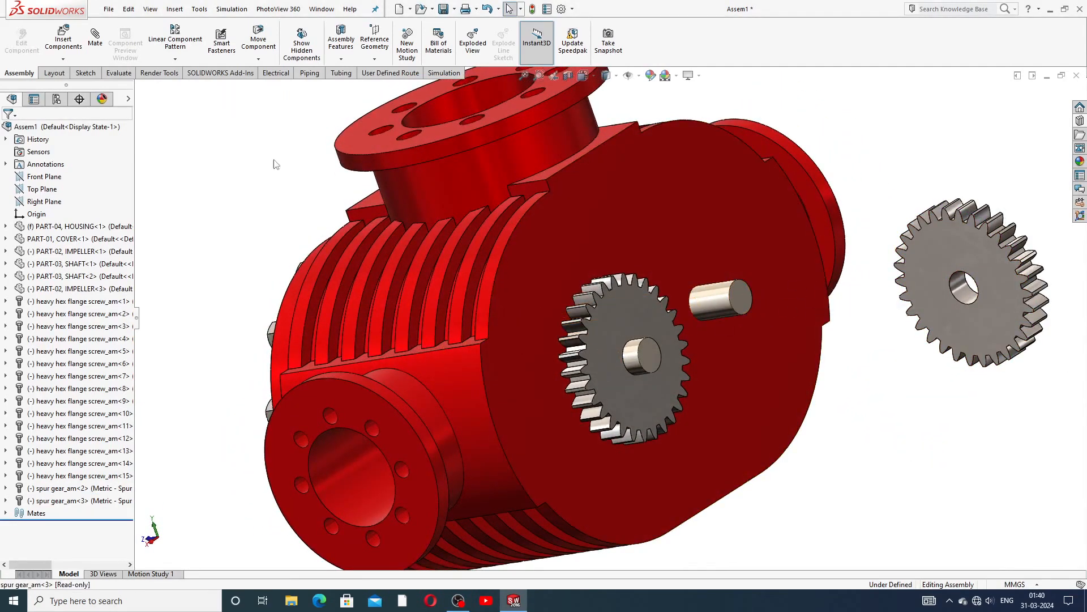
pyautogui.click(102, 49)
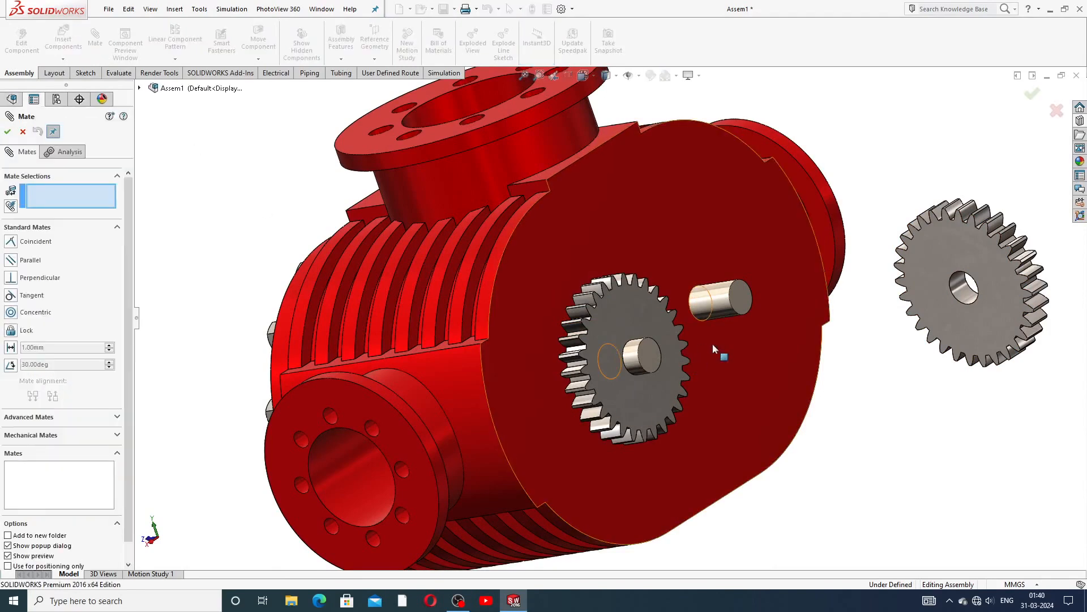
pyautogui.click(722, 294)
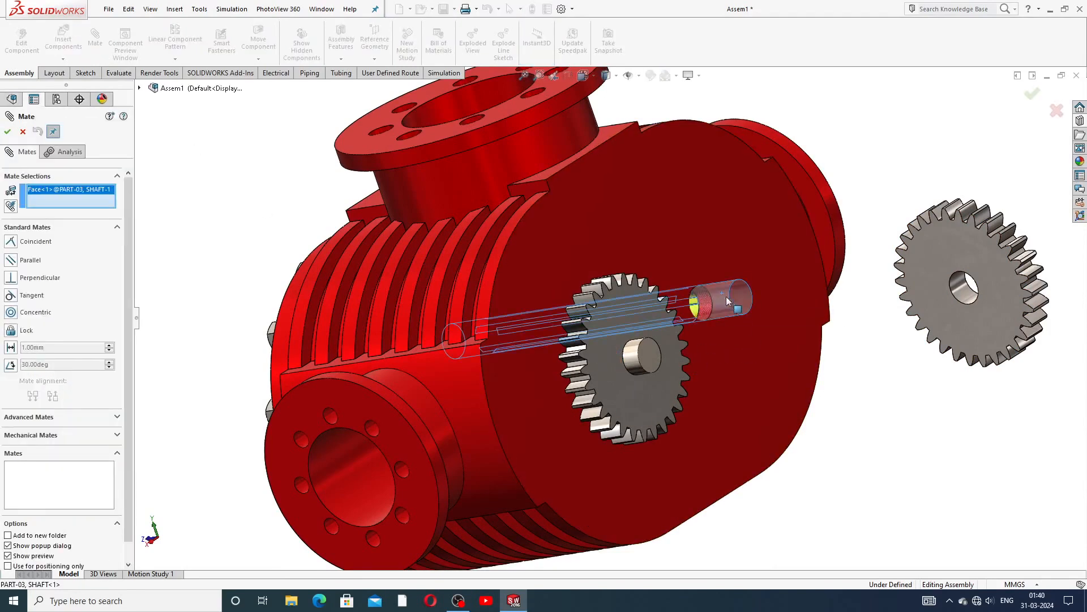
pyautogui.click(961, 286)
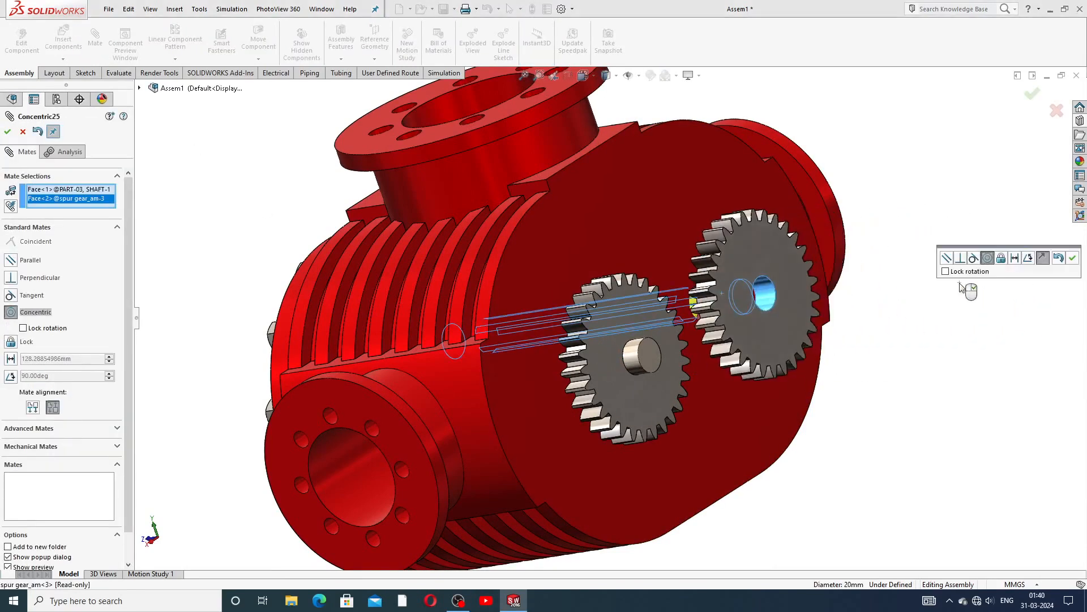
pyautogui.click(1073, 257)
# Step: Slide the gear onto its shaft and mate its outer face coincident with the shaft's end face
pyautogui.scroll(-3, 771, 318)
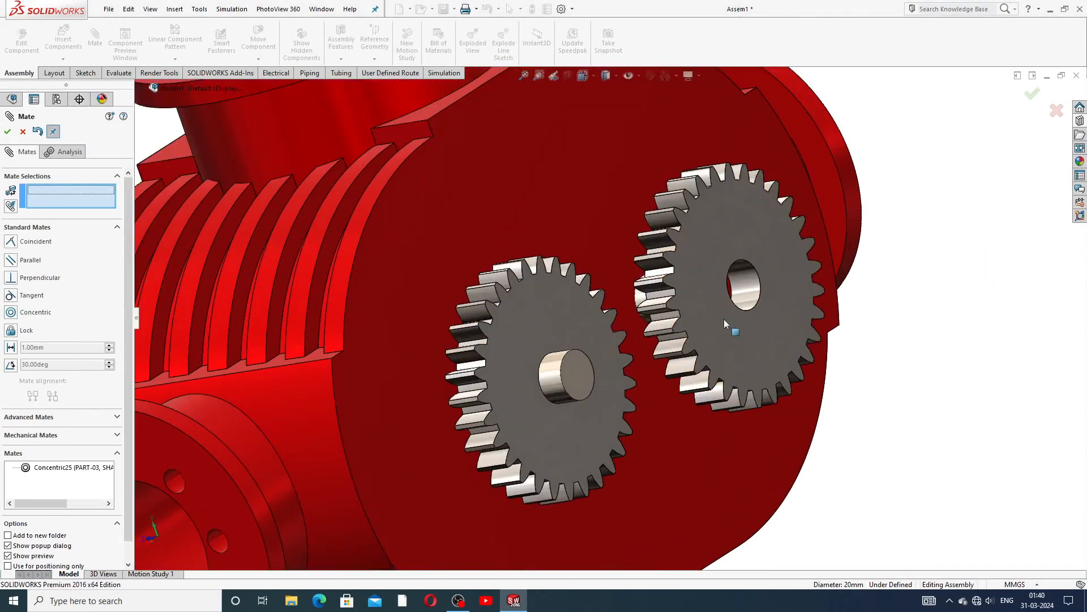
pyautogui.moveTo(724, 318); pyautogui.dragTo(657, 290)
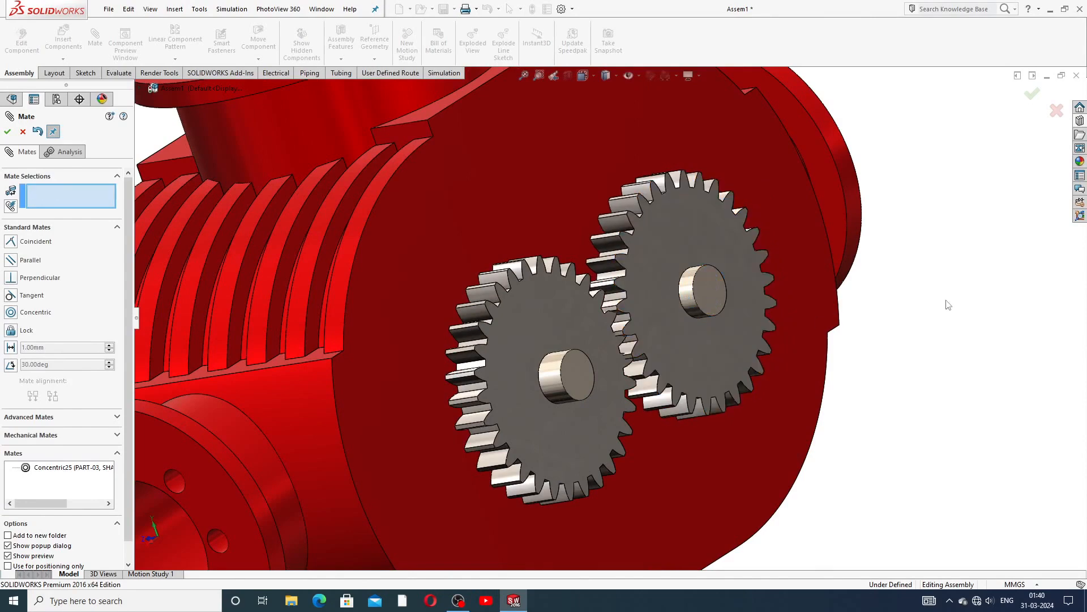
pyautogui.click(702, 240)
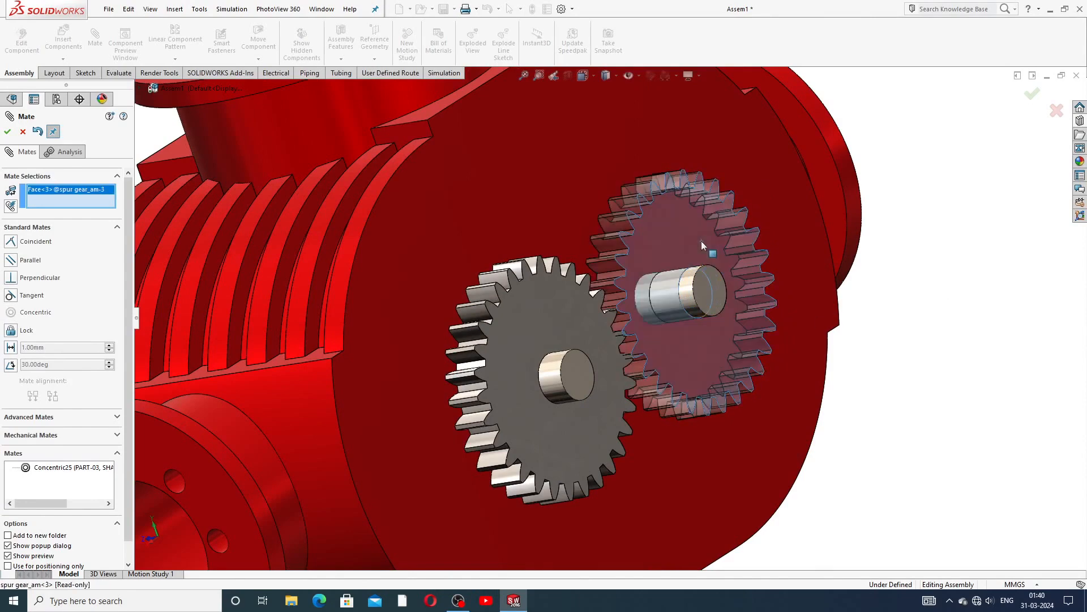
pyautogui.click(706, 283)
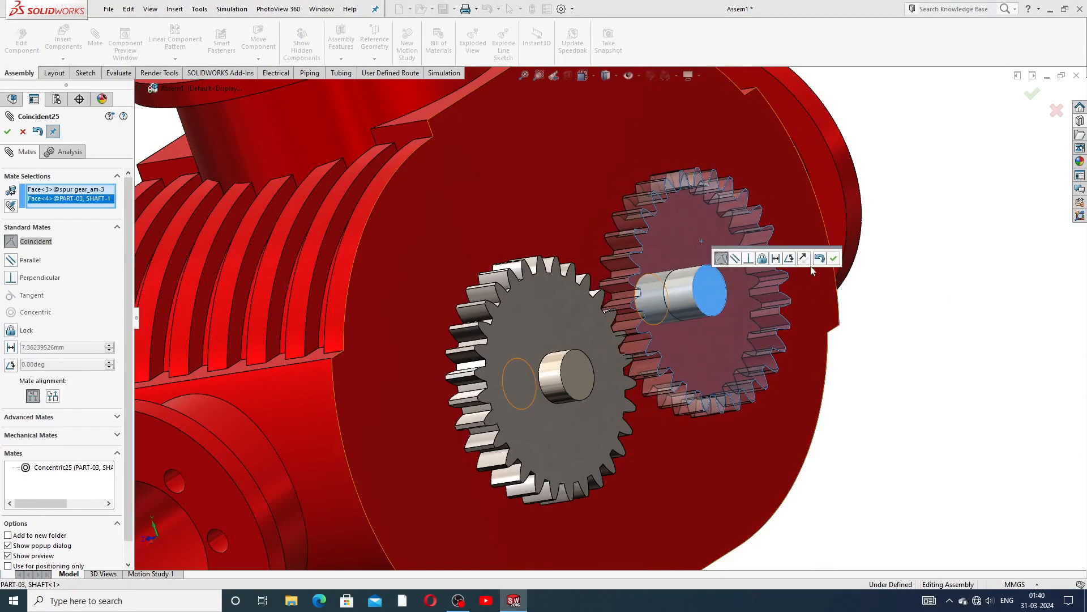
pyautogui.click(833, 258)
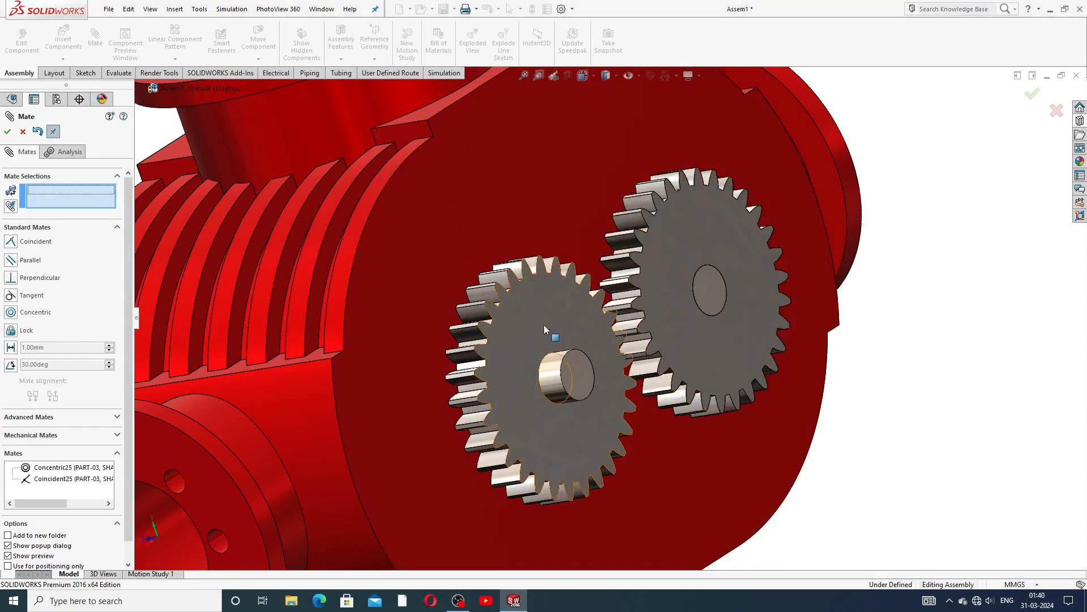
# Step: Move the second spur gear off its shaft and mate its bore concentric with that shaft
pyautogui.scroll(-2, 546, 385)
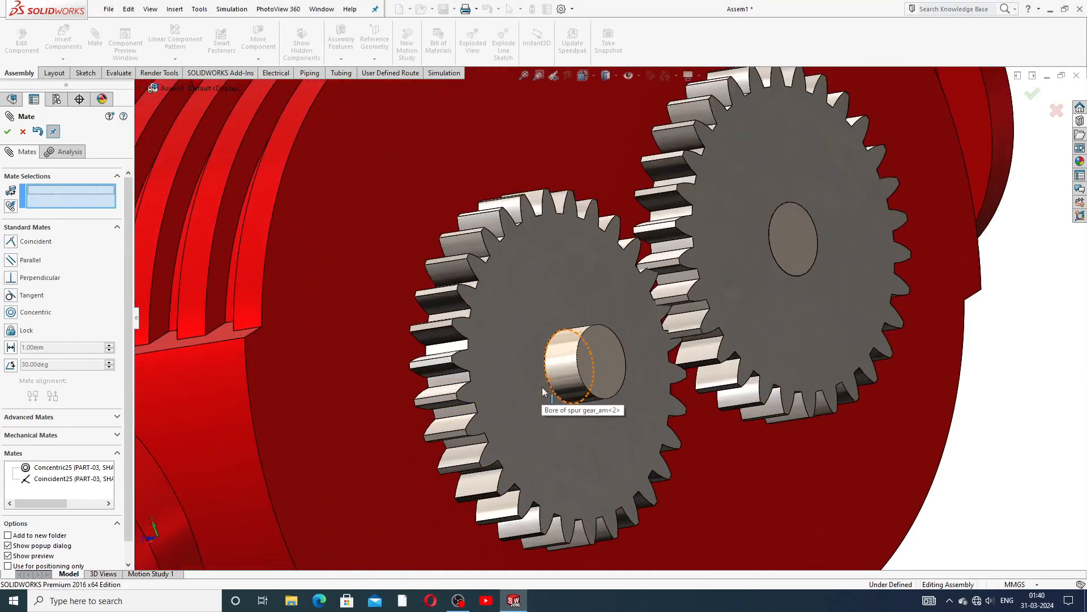
pyautogui.moveTo(520, 325); pyautogui.dragTo(829, 404)
pyautogui.click(557, 358)
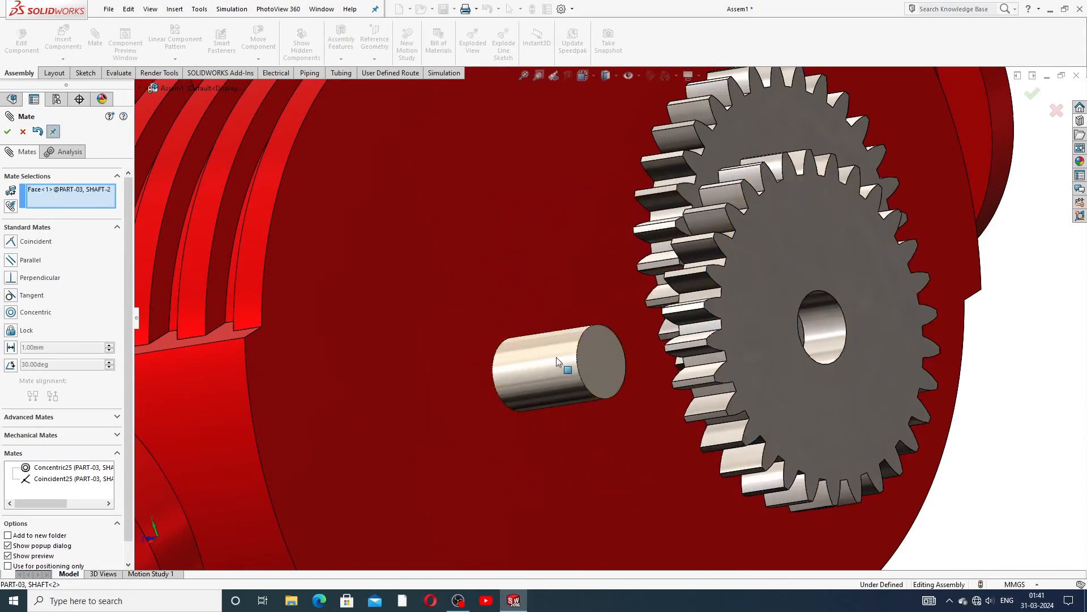
pyautogui.click(828, 321)
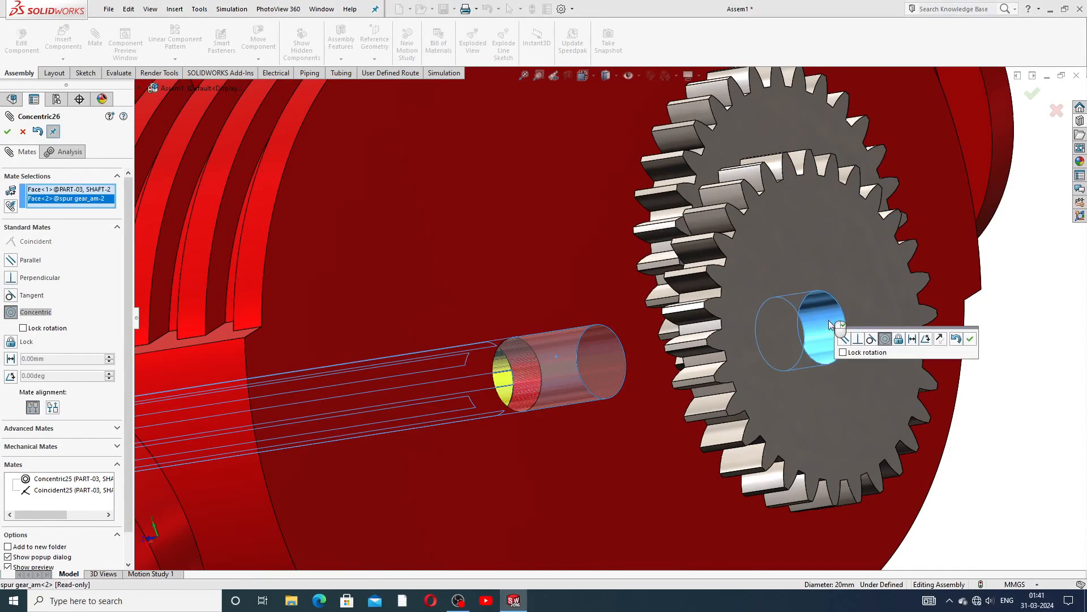
pyautogui.click(970, 338)
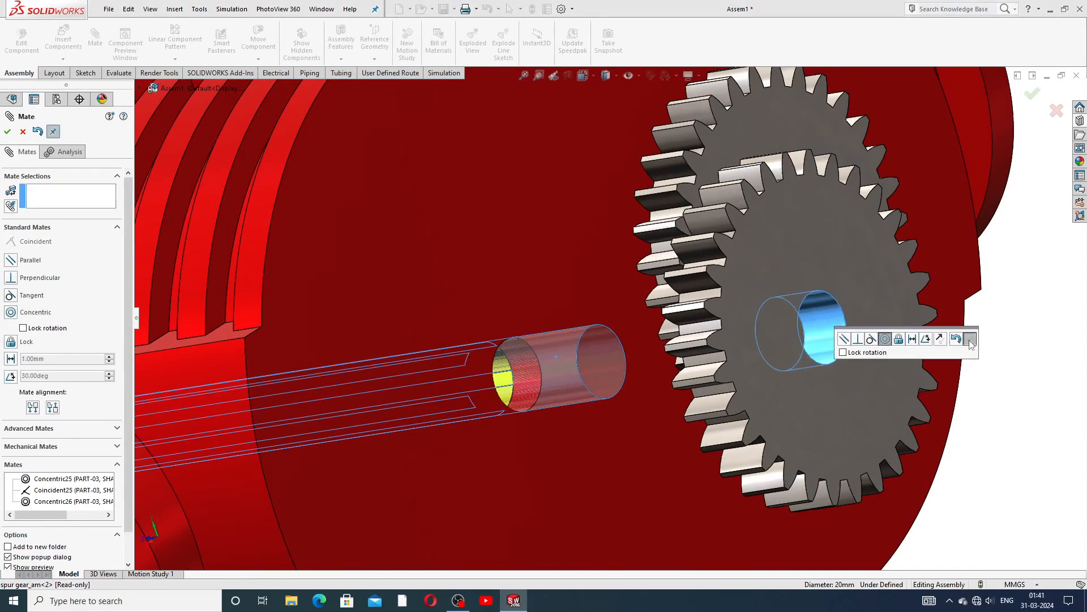
# Step: Slide the second spur gear onto its shaft, mate its outer face coincident with the shaft's end face, and finish mating
pyautogui.moveTo(736, 356); pyautogui.dragTo(495, 355)
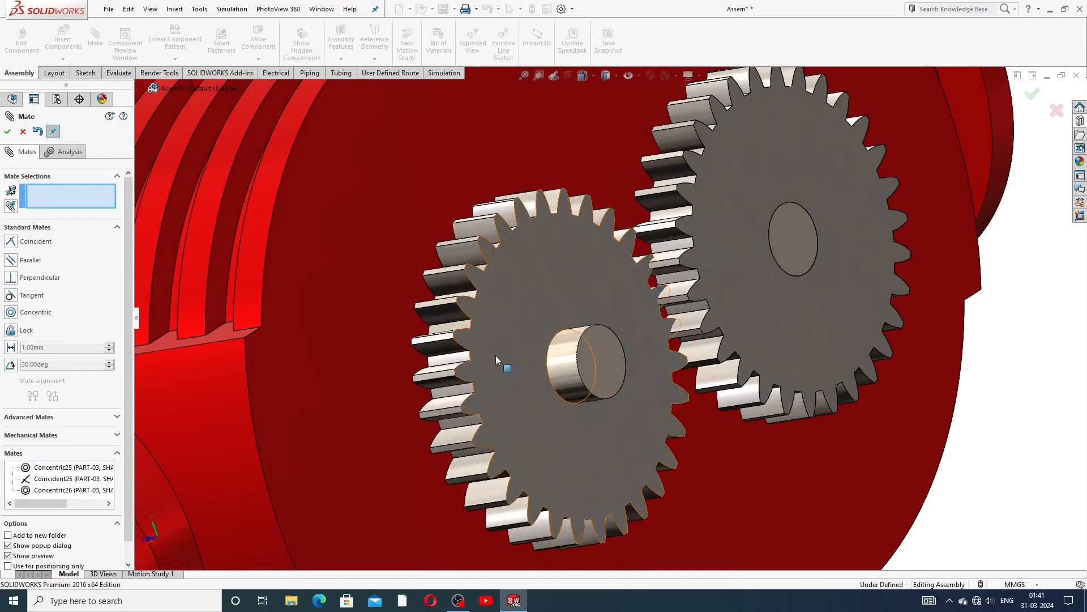
pyautogui.click(533, 311)
pyautogui.click(607, 357)
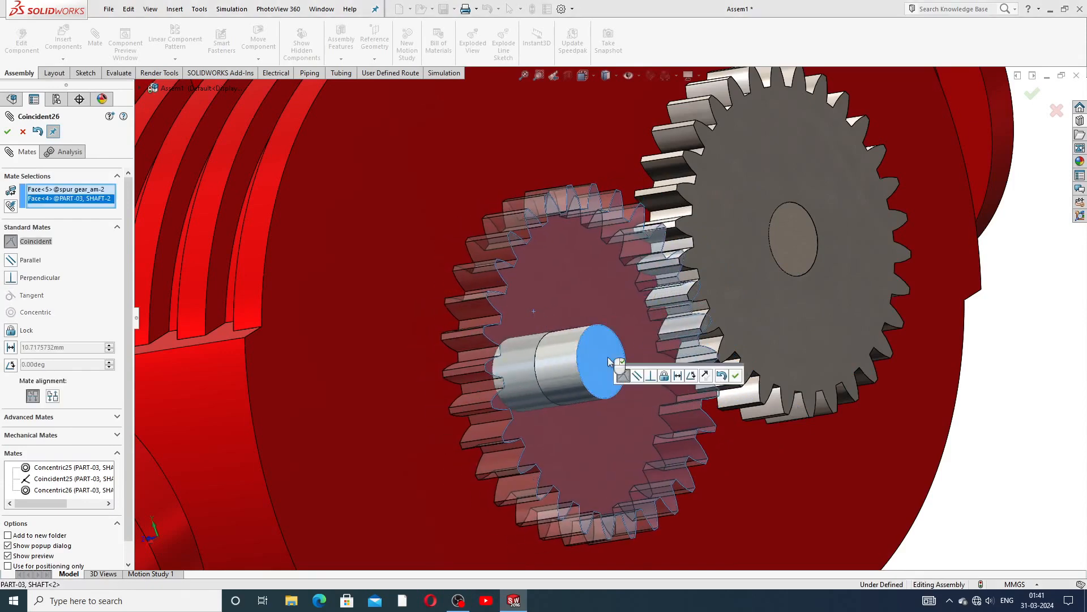
pyautogui.click(735, 375)
pyautogui.scroll(5, 740, 367)
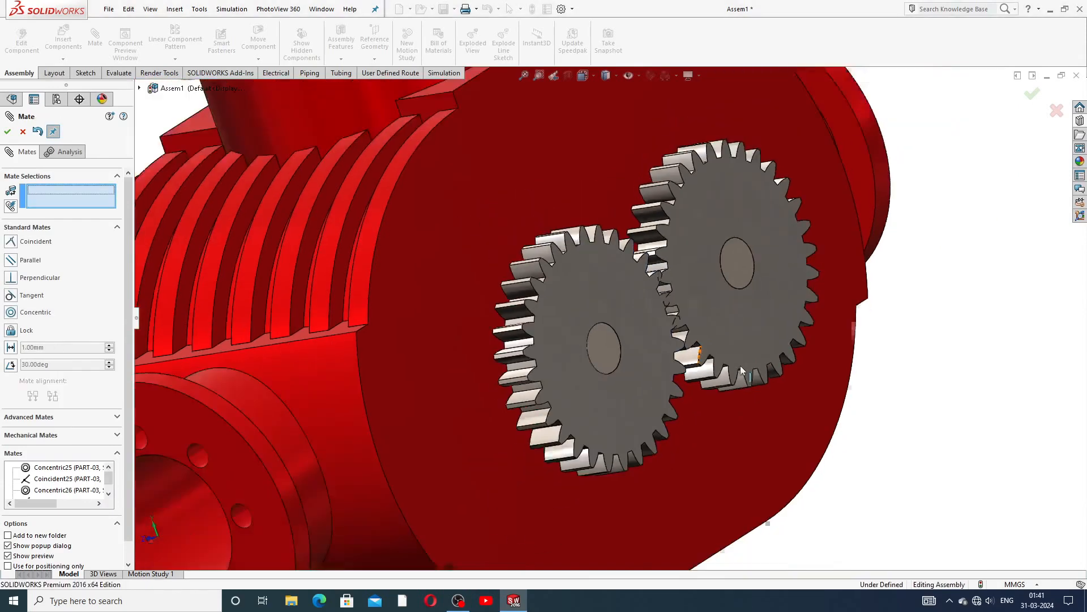
pyautogui.scroll(1, 739, 367)
pyautogui.moveTo(739, 367); pyautogui.dragTo(677, 325, button='middle')
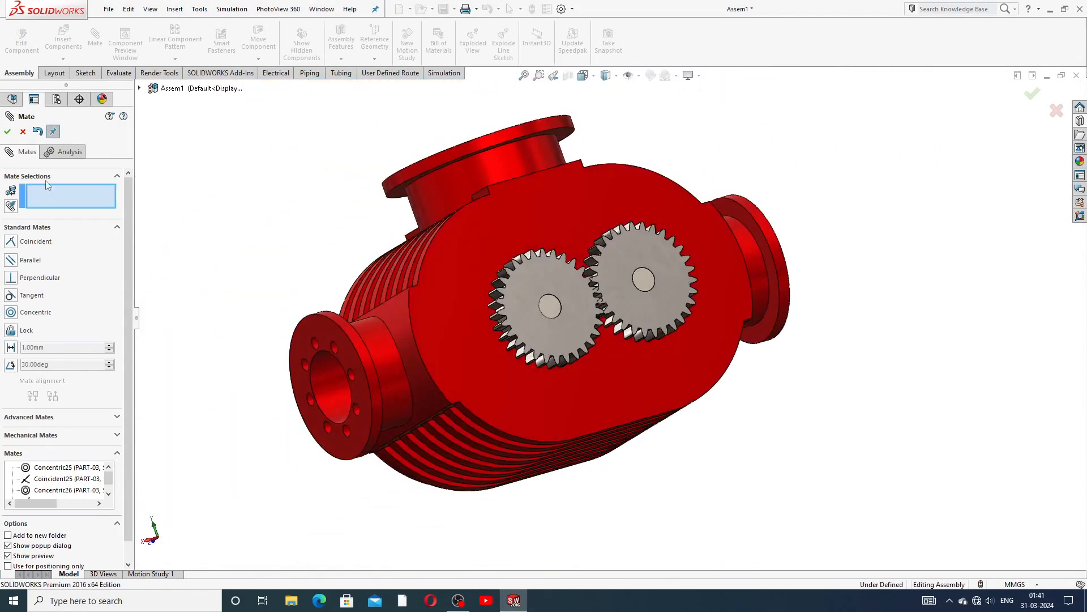
pyautogui.click(22, 131)
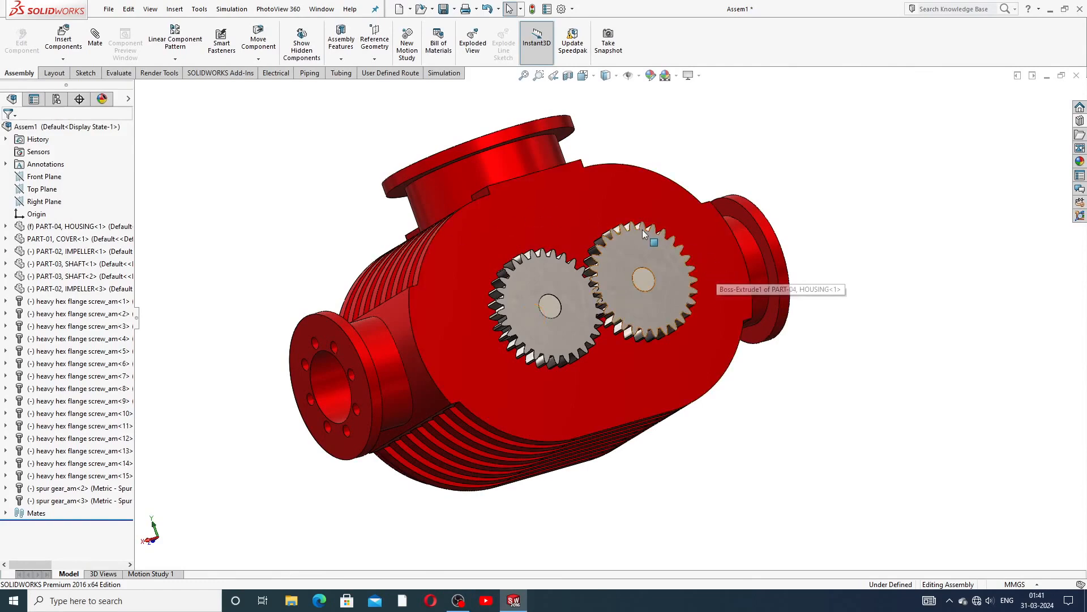
# Step: Rotate both spur gears on their shafts to bring their teeth towards meshing
pyautogui.moveTo(642, 229); pyautogui.dragTo(633, 307, button='middle')
pyautogui.scroll(-1, 581, 353)
pyautogui.scroll(-2, 582, 357)
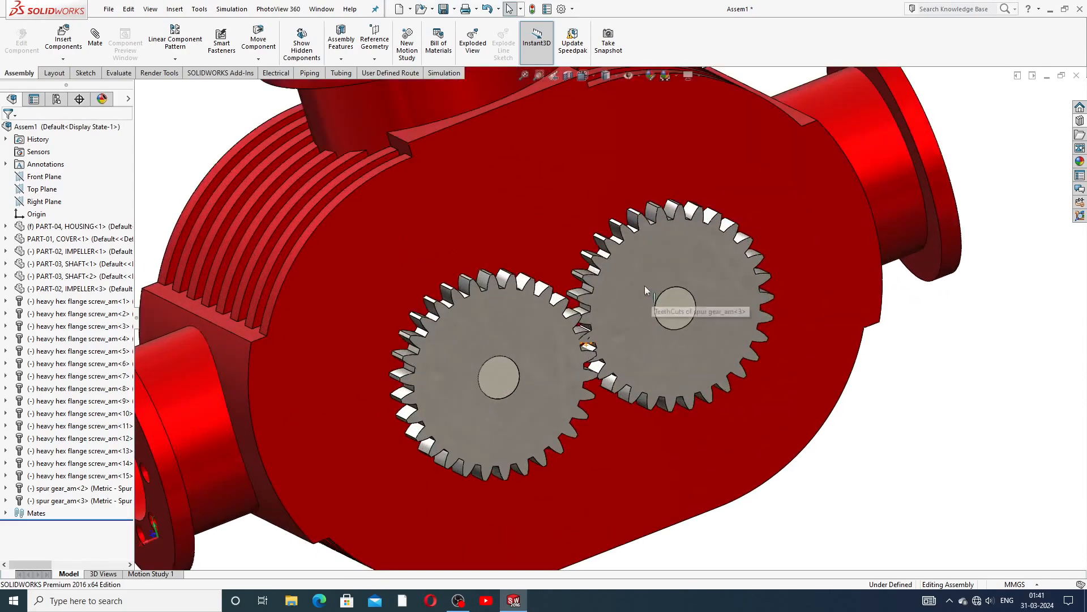
pyautogui.click(733, 301)
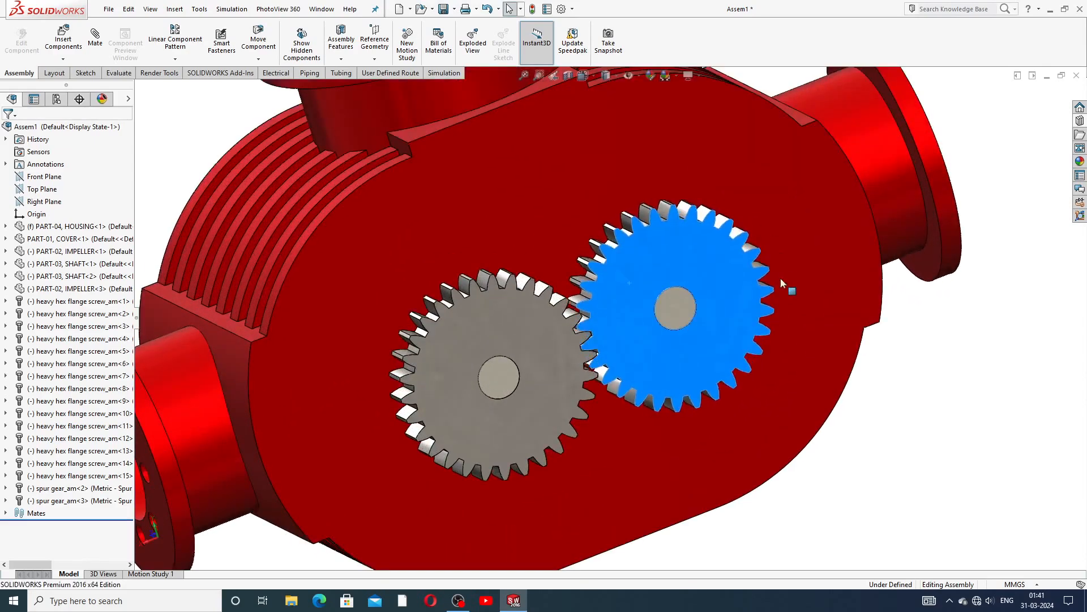
pyautogui.click(519, 331)
pyautogui.moveTo(525, 415); pyautogui.dragTo(566, 417)
pyautogui.click(947, 391)
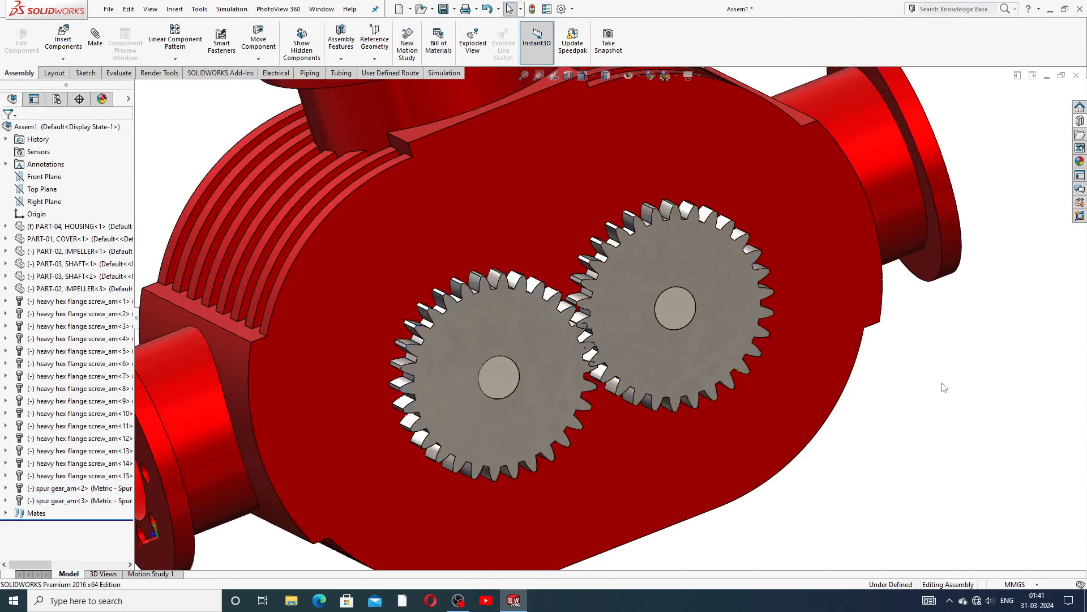
# Step: Inspect the tooth contact between the spur gears up close and adjust the gears' rotation slightly
pyautogui.scroll(-5, 595, 345)
pyautogui.scroll(5, 602, 342)
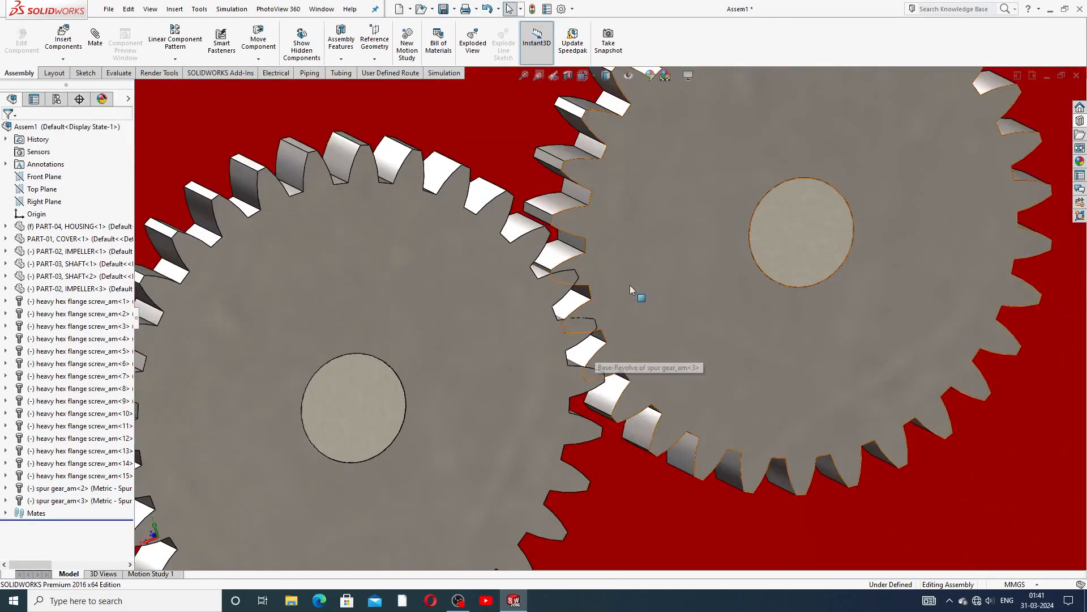
pyautogui.scroll(5, 639, 290)
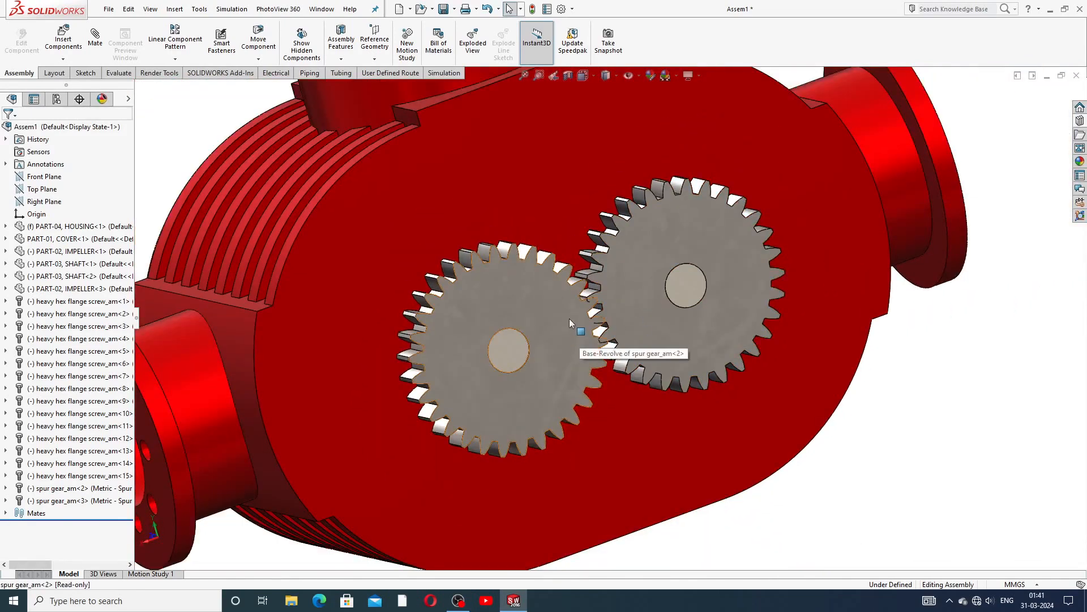
pyautogui.click(571, 302)
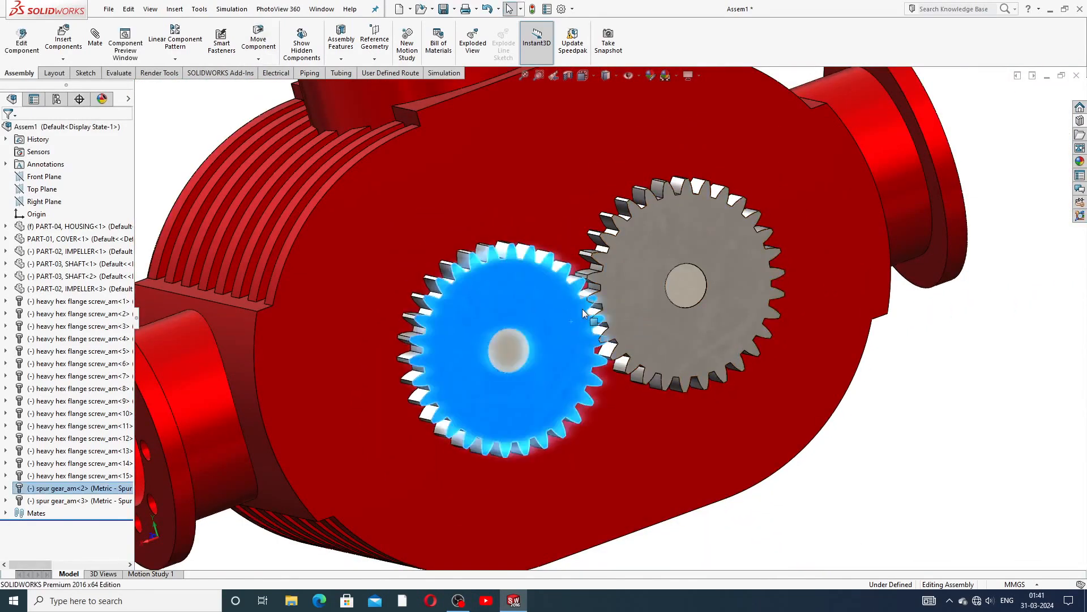
pyautogui.scroll(-3, 578, 308)
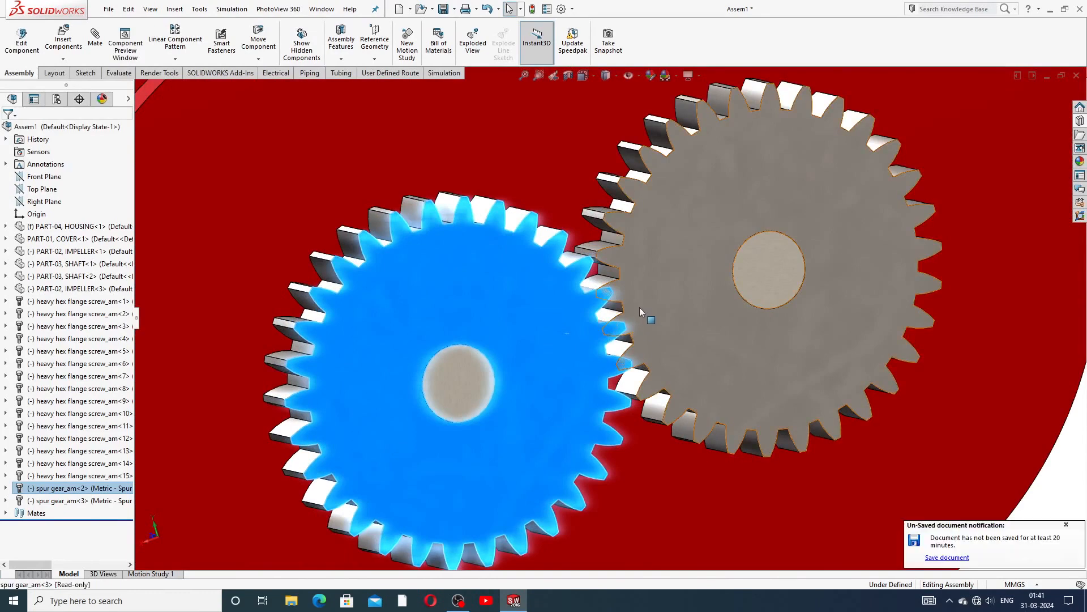
pyautogui.click(640, 309)
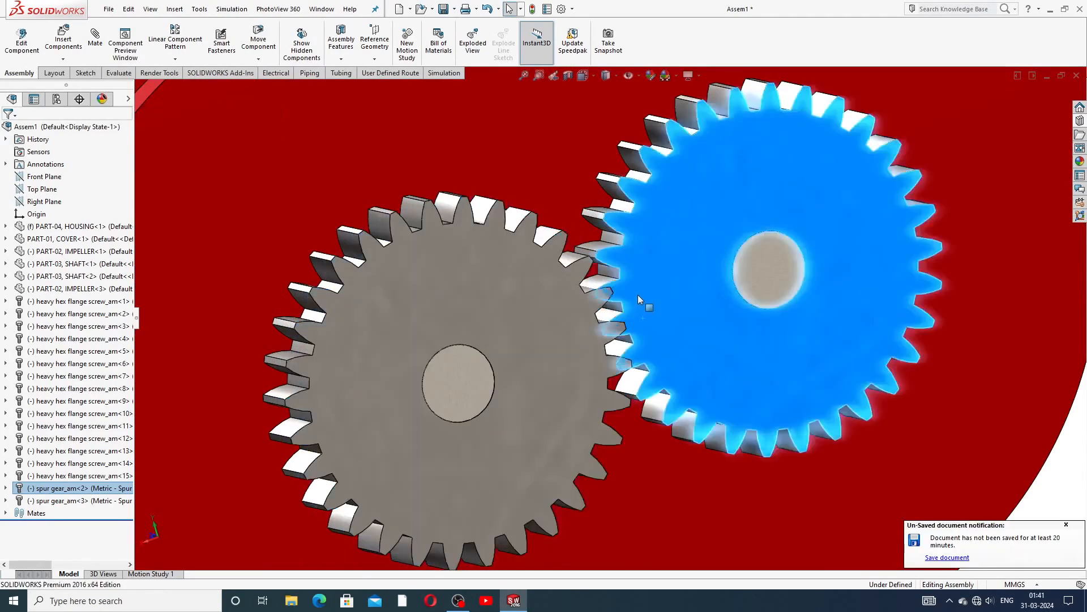
pyautogui.click(1066, 525)
pyautogui.scroll(2, 657, 374)
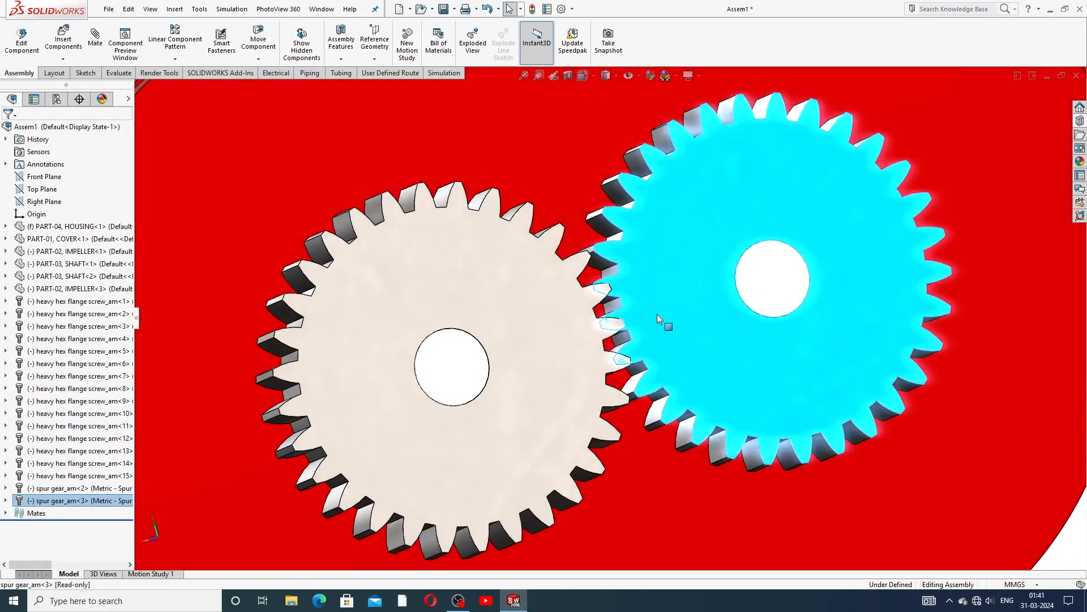
# Step: Fine-tune the rotation of spur gear_am<2> so its teeth sit in the gaps of the neighbouring gear
pyautogui.scroll(2, 661, 332)
pyautogui.scroll(-2, 580, 358)
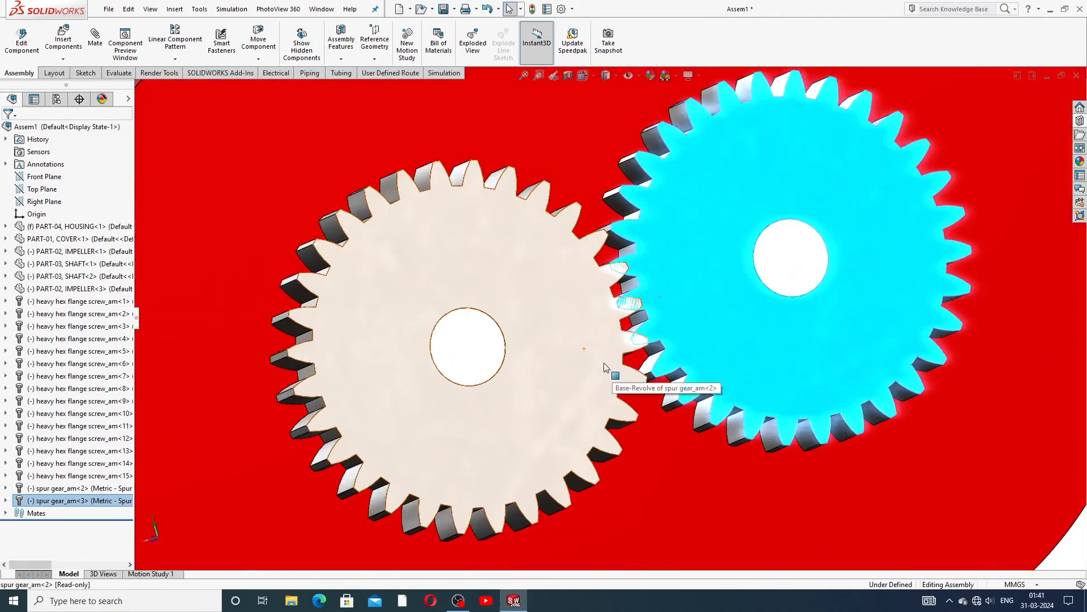
pyautogui.click(606, 374)
pyautogui.moveTo(606, 381); pyautogui.dragTo(610, 389)
pyautogui.scroll(-2, 674, 399)
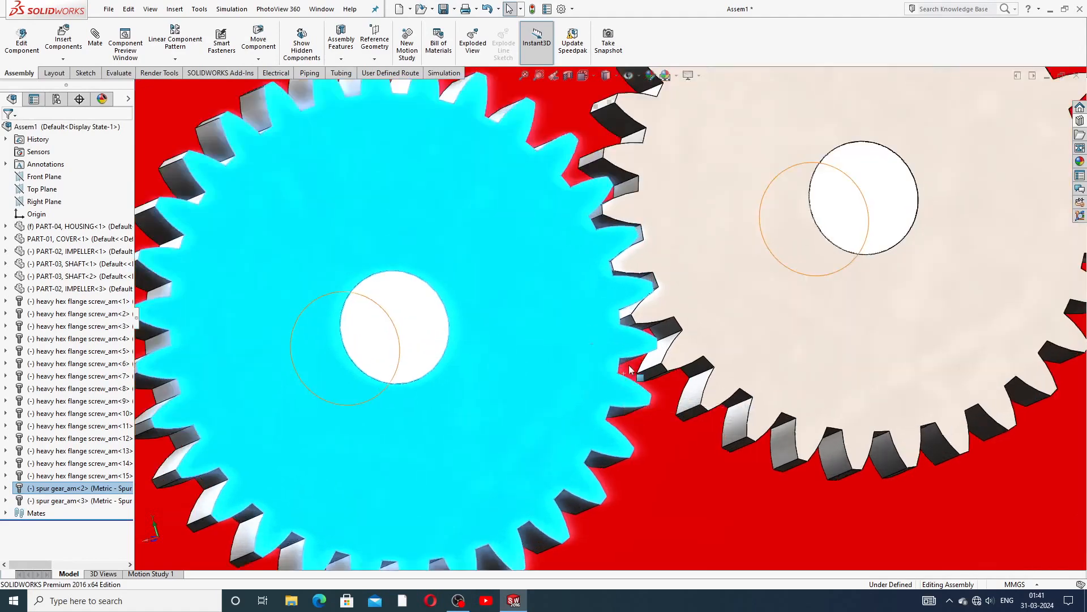
pyautogui.click(736, 504)
pyautogui.scroll(4, 744, 520)
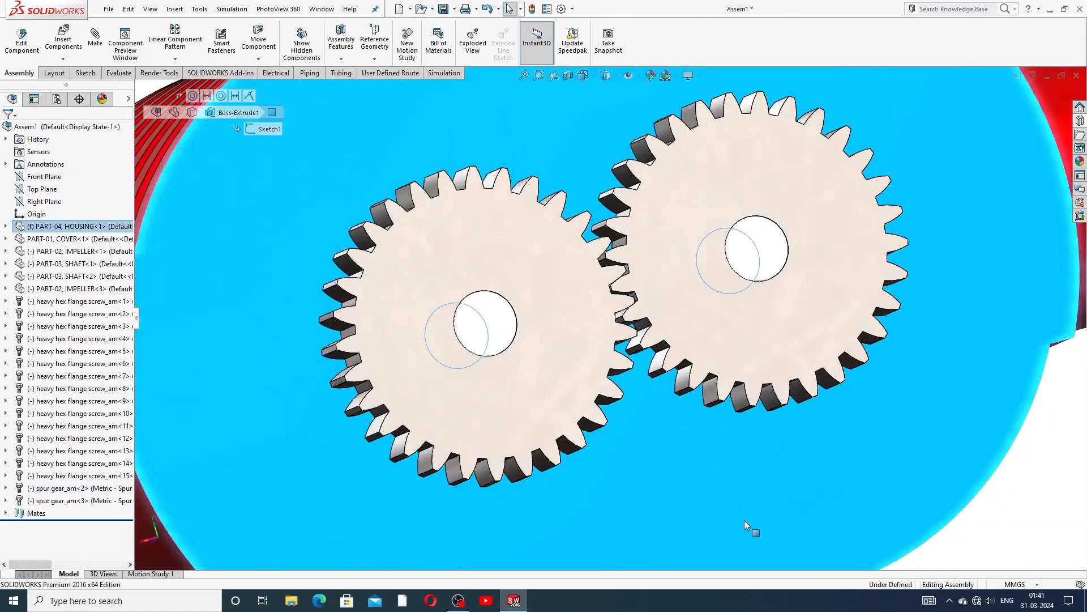
pyautogui.click(953, 509)
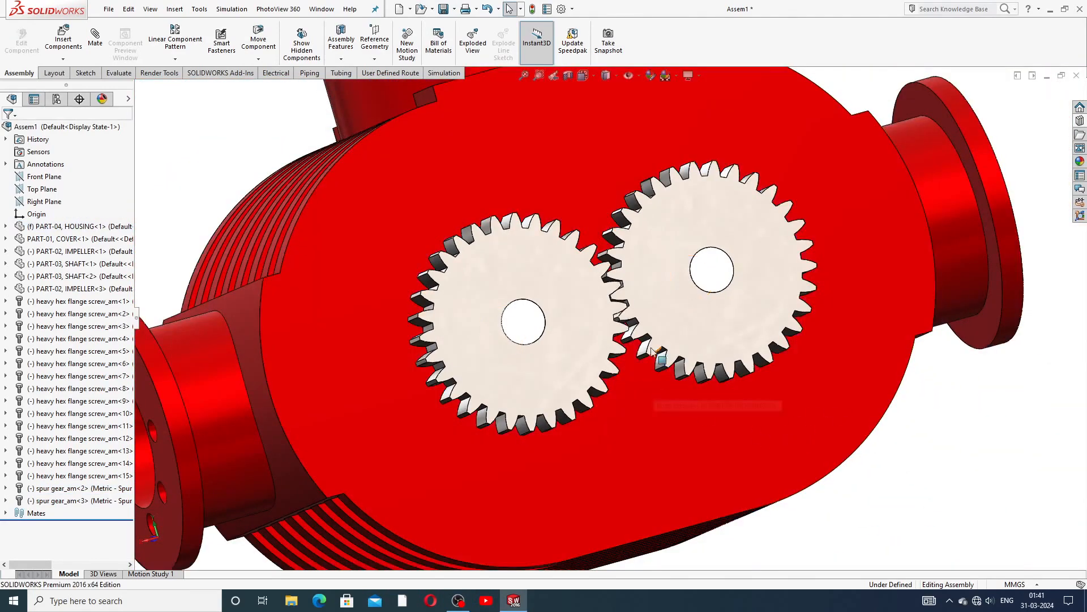
pyautogui.scroll(4, 682, 288)
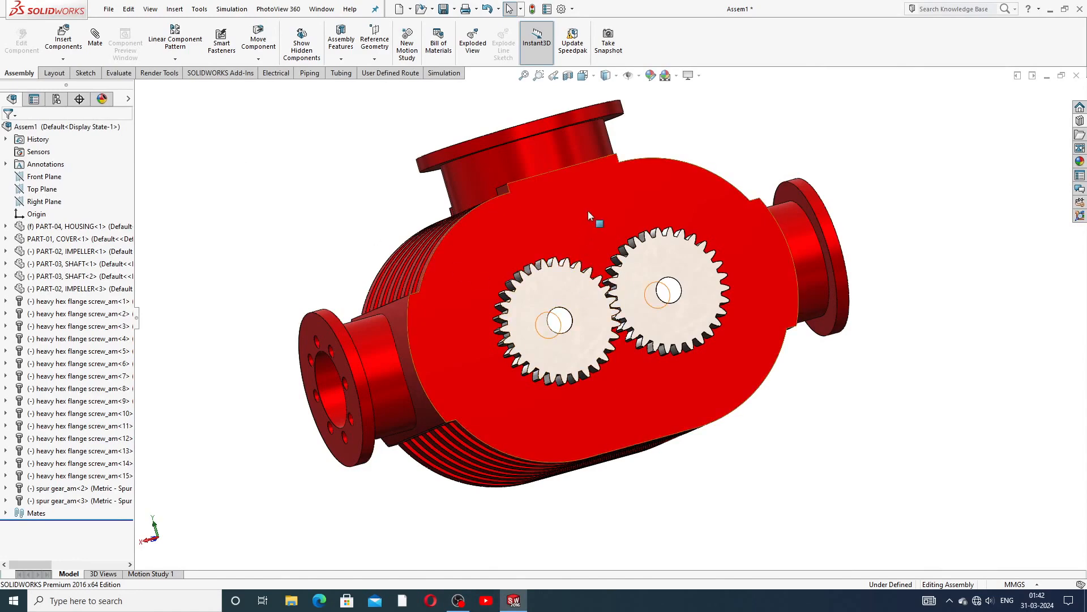
# Step: Check which shaft and spur gear instances in the component tree belong to each gear-and-shaft pair
pyautogui.moveTo(594, 213); pyautogui.dragTo(607, 287, button='middle')
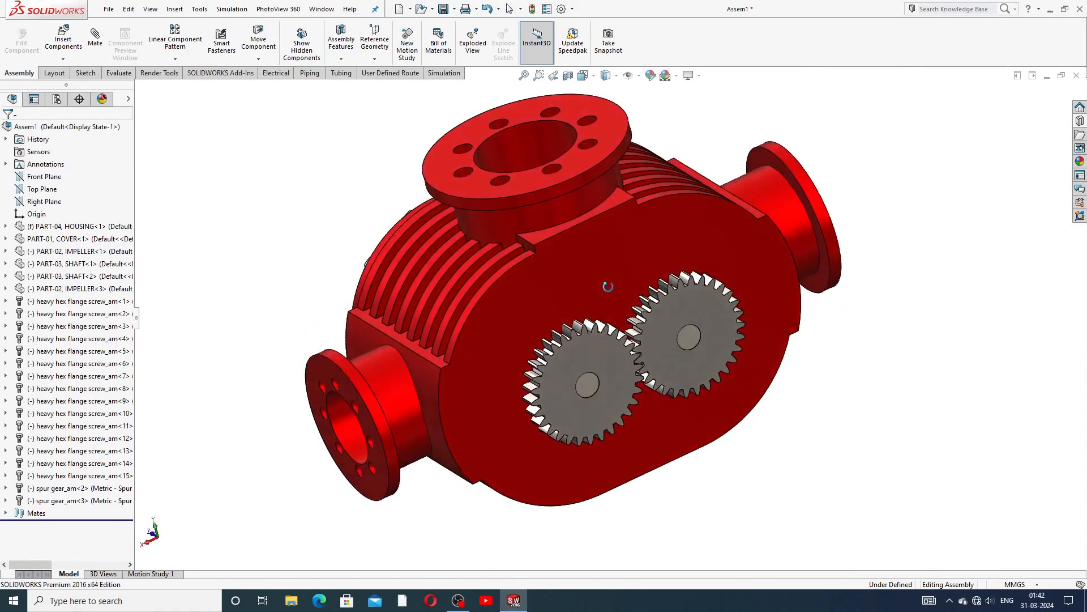
pyautogui.scroll(-3, 610, 290)
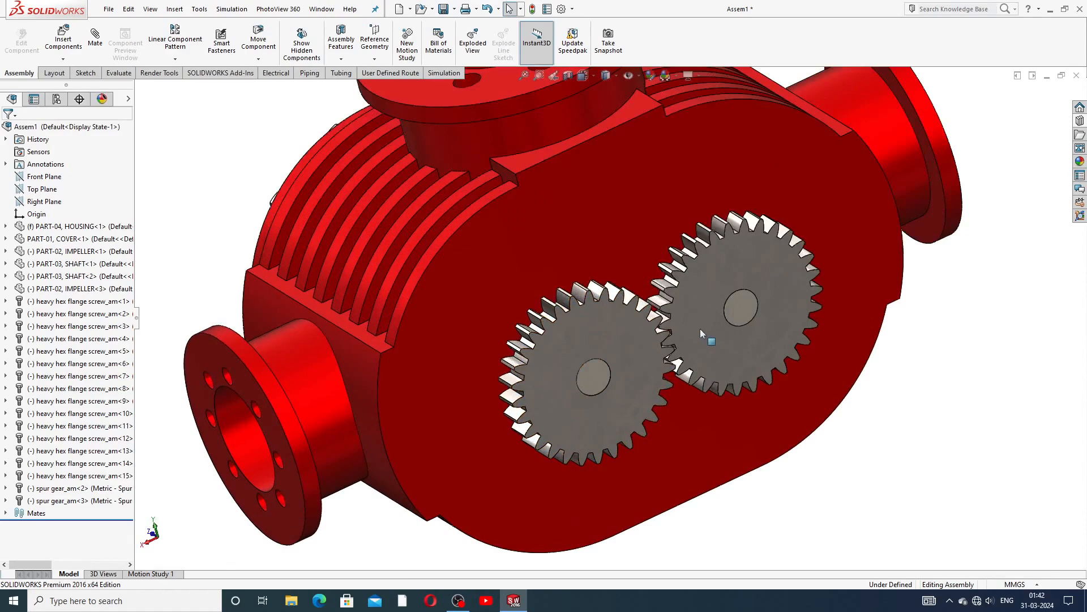
pyautogui.click(742, 309)
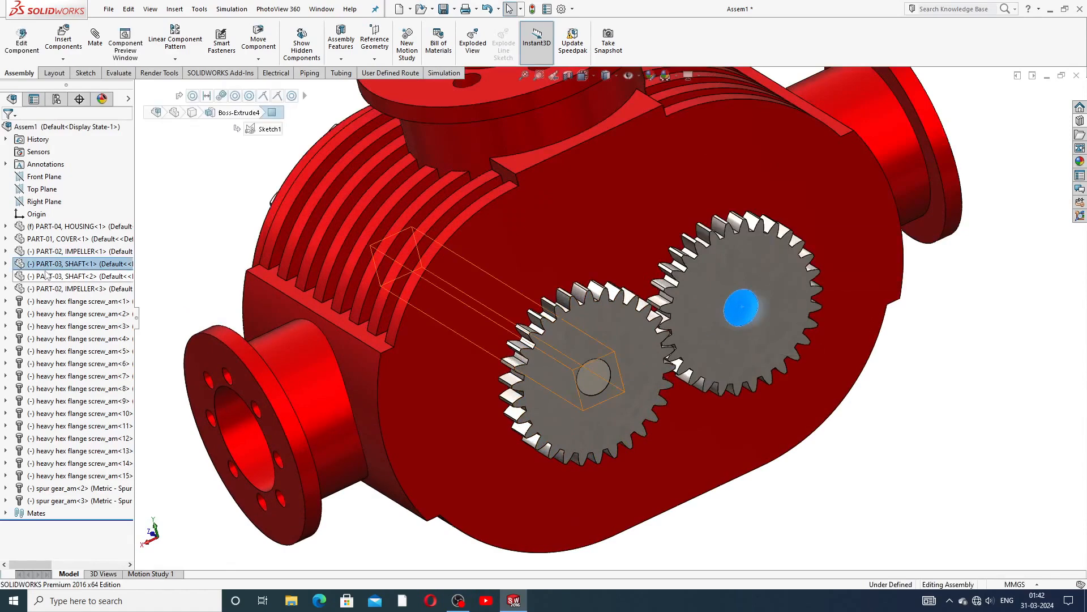
pyautogui.click(712, 273)
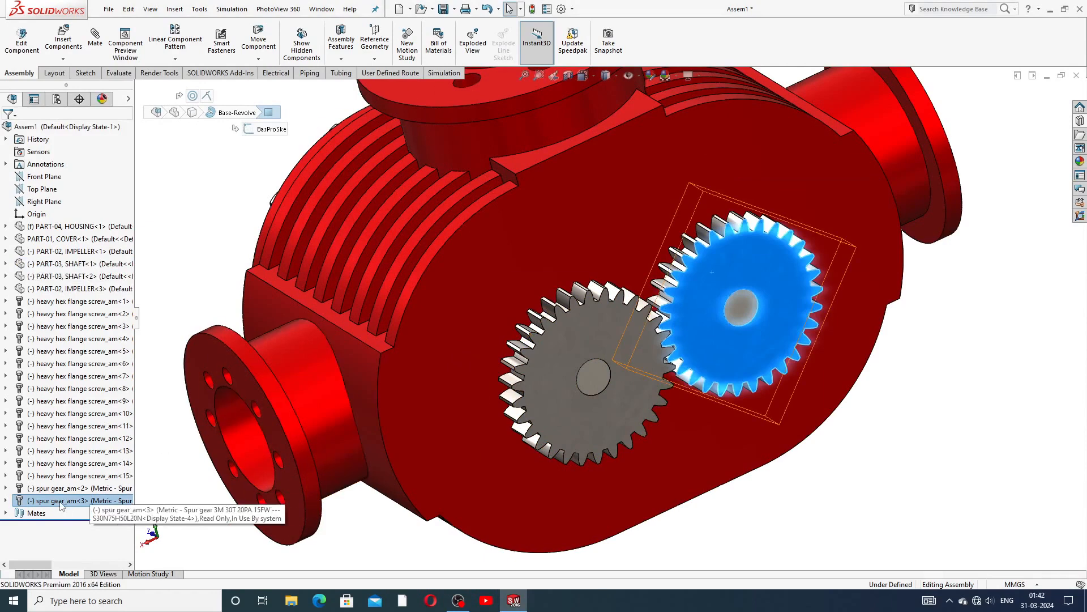
pyautogui.click(821, 479)
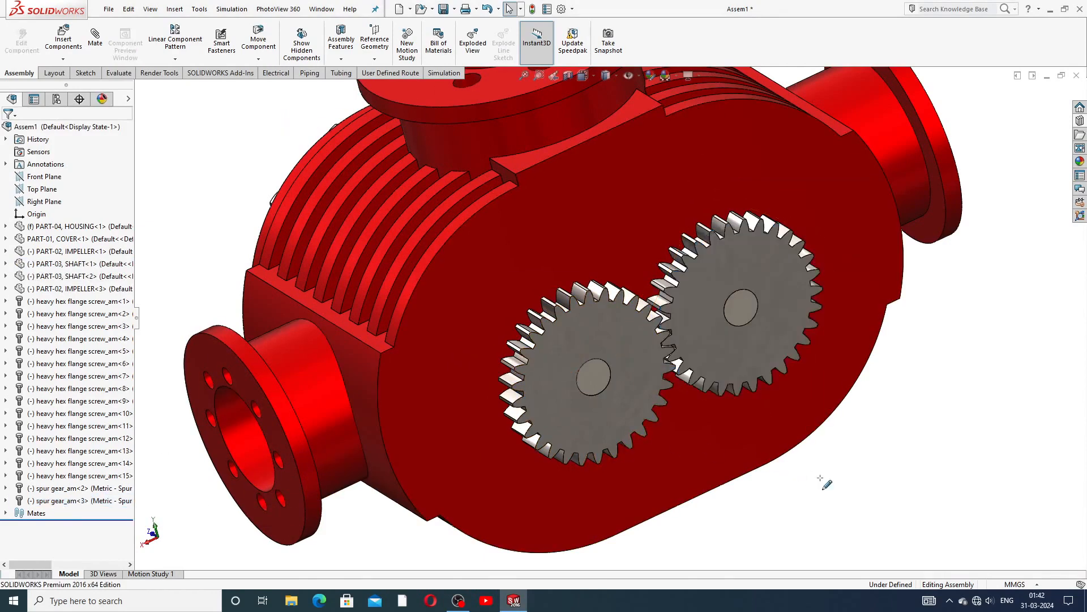
pyautogui.click(601, 369)
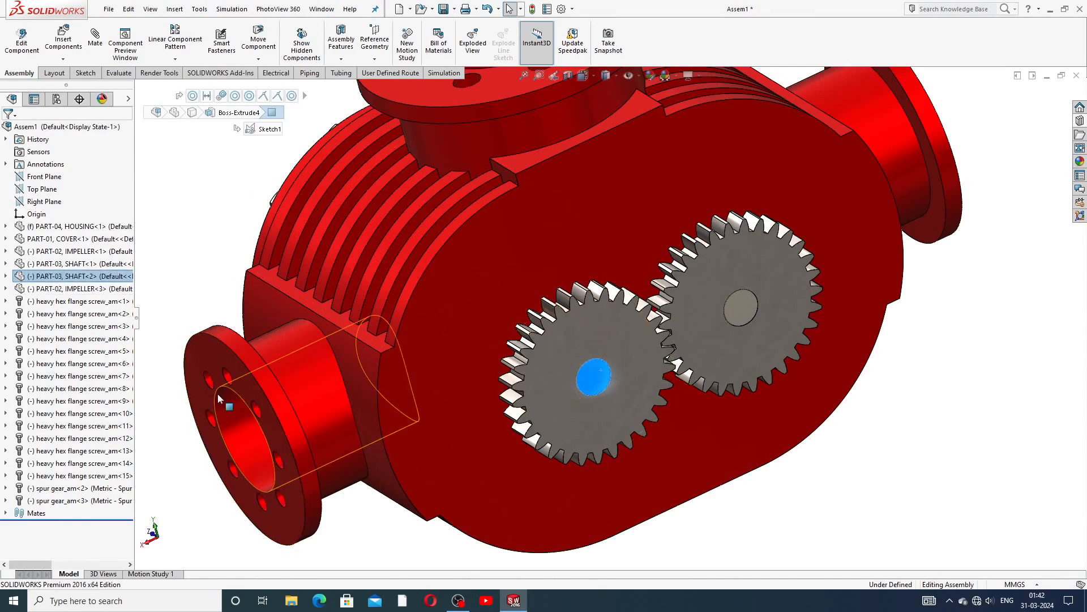
pyautogui.click(595, 428)
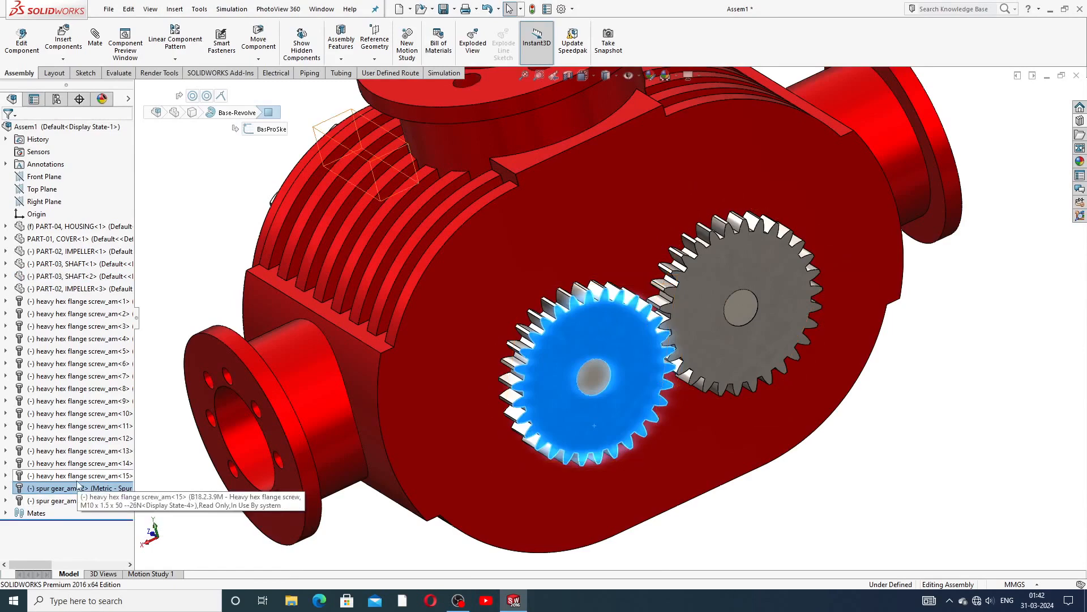
pyautogui.click(780, 476)
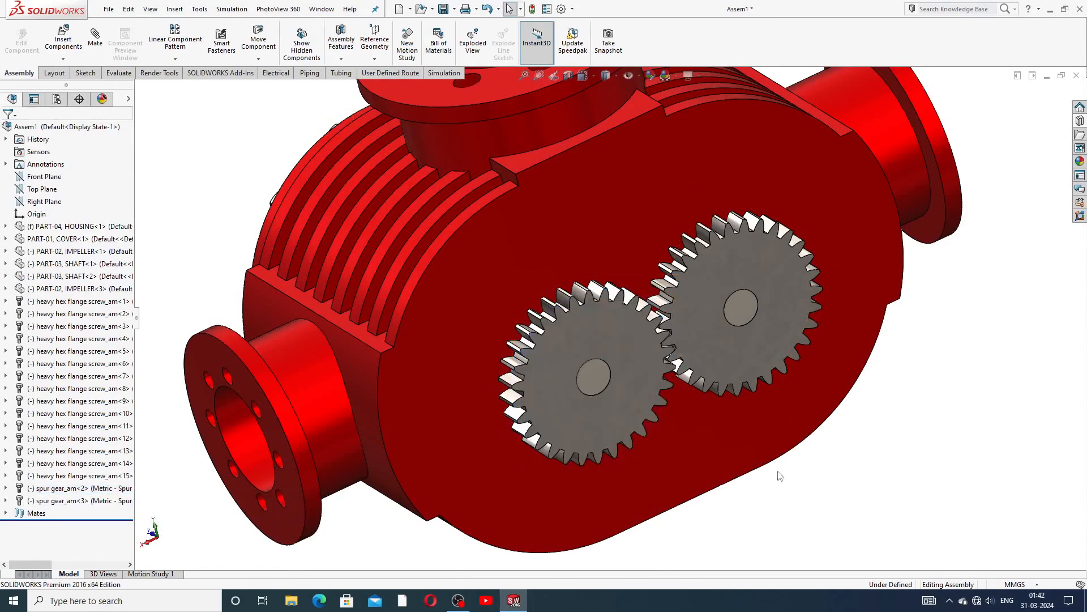
pyautogui.click(749, 305)
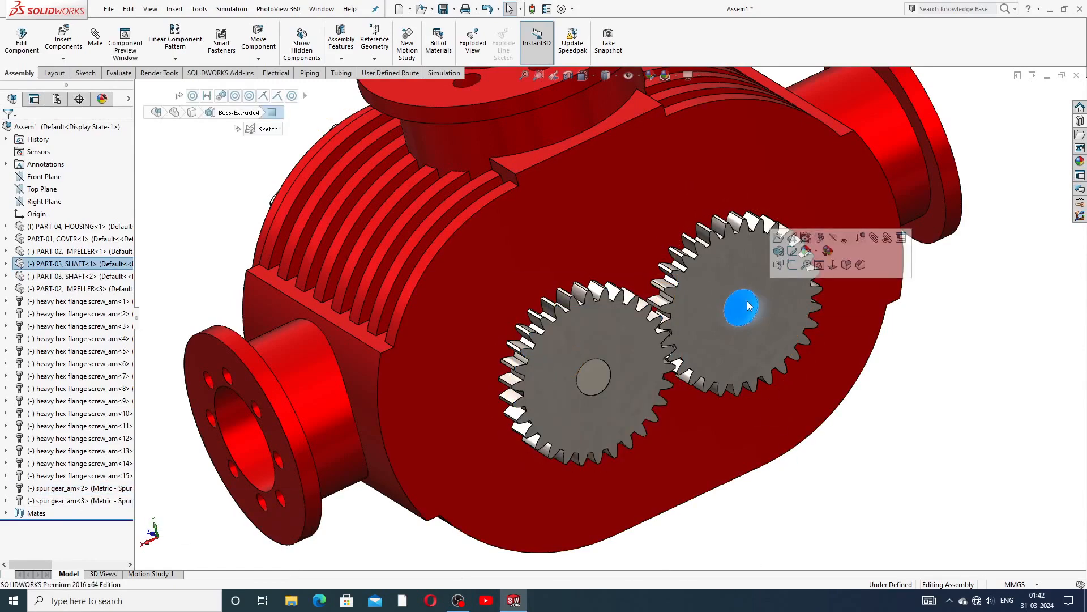
pyautogui.click(5, 264)
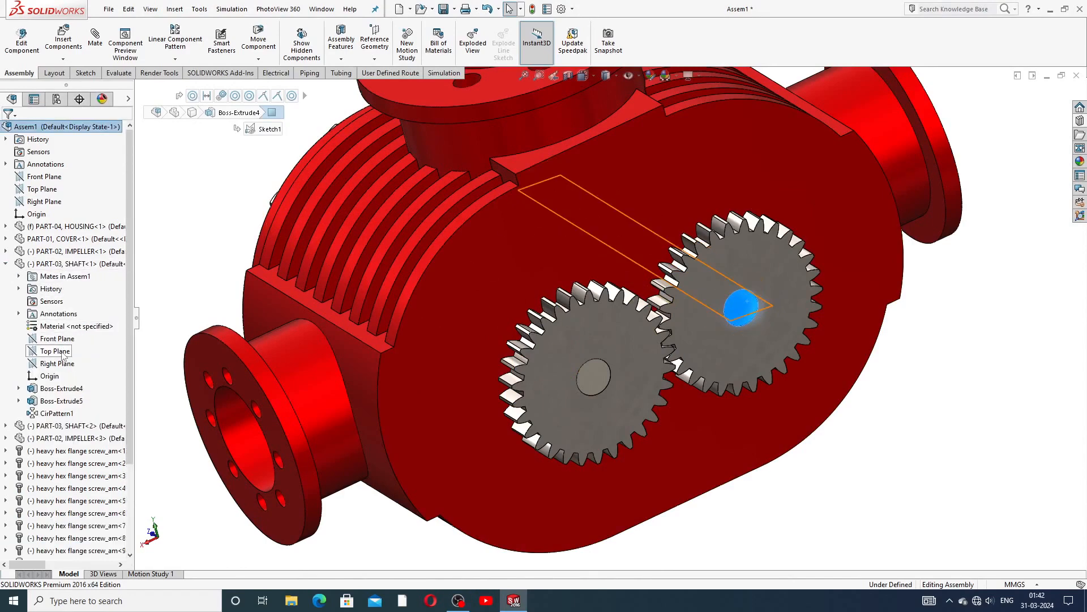
pyautogui.click(62, 351)
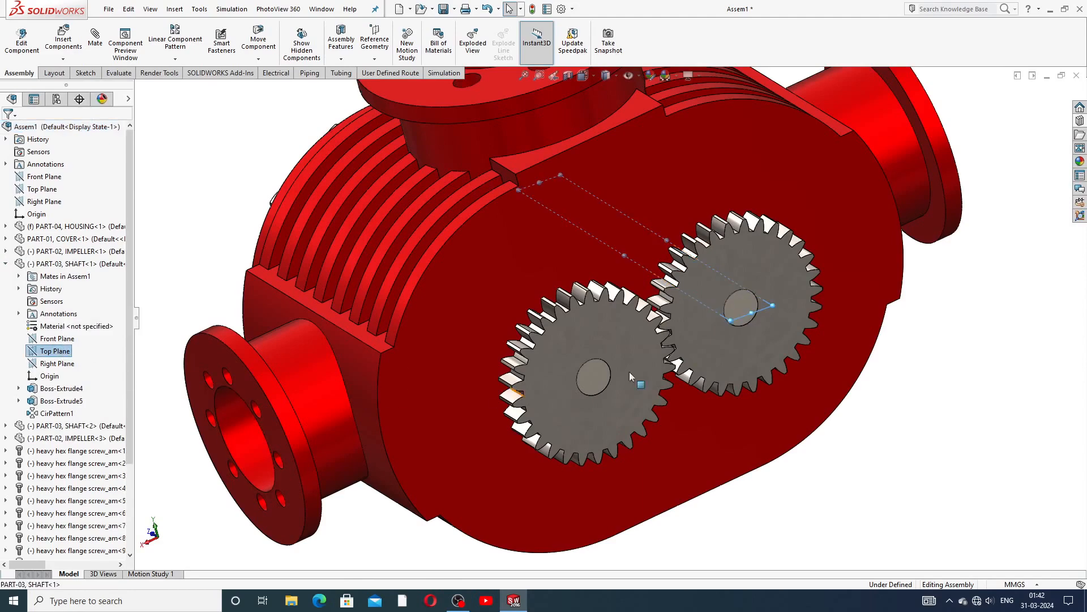
pyautogui.click(703, 336)
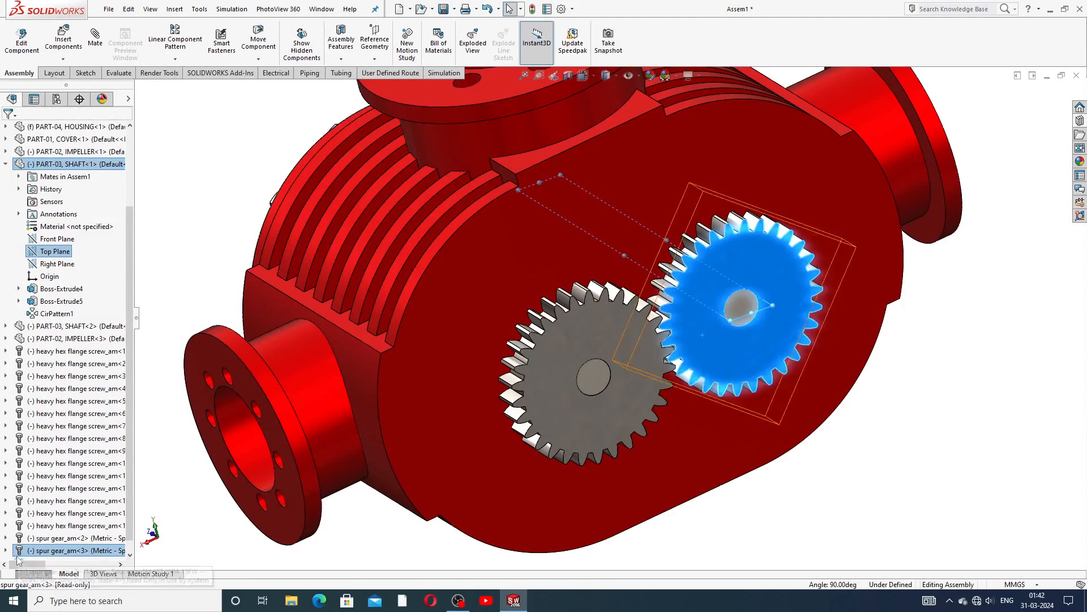
pyautogui.moveTo(131, 492); pyautogui.dragTo(130, 516)
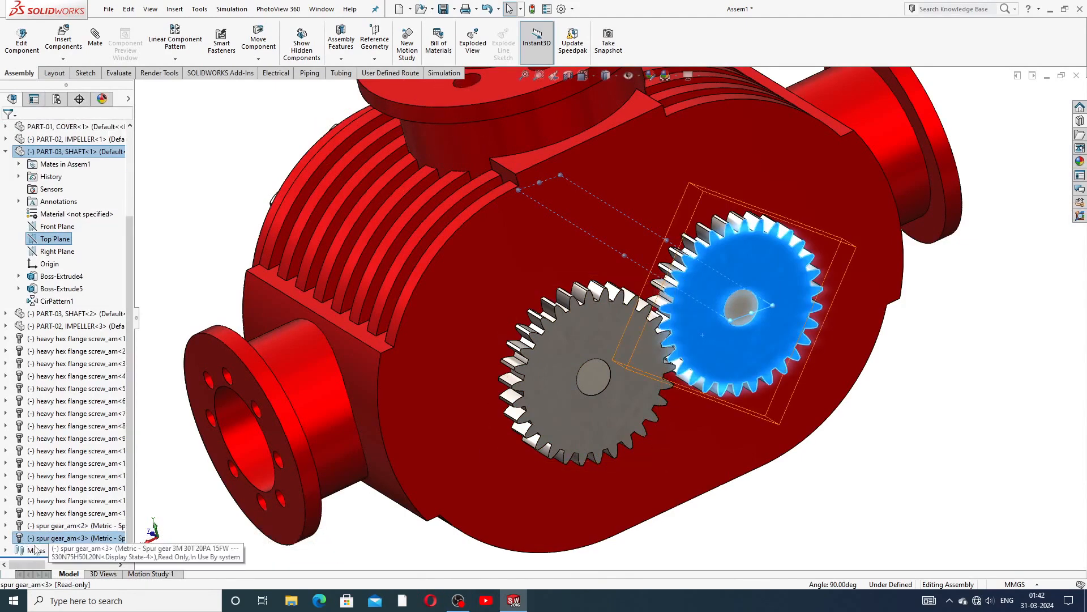
pyautogui.click(7, 537)
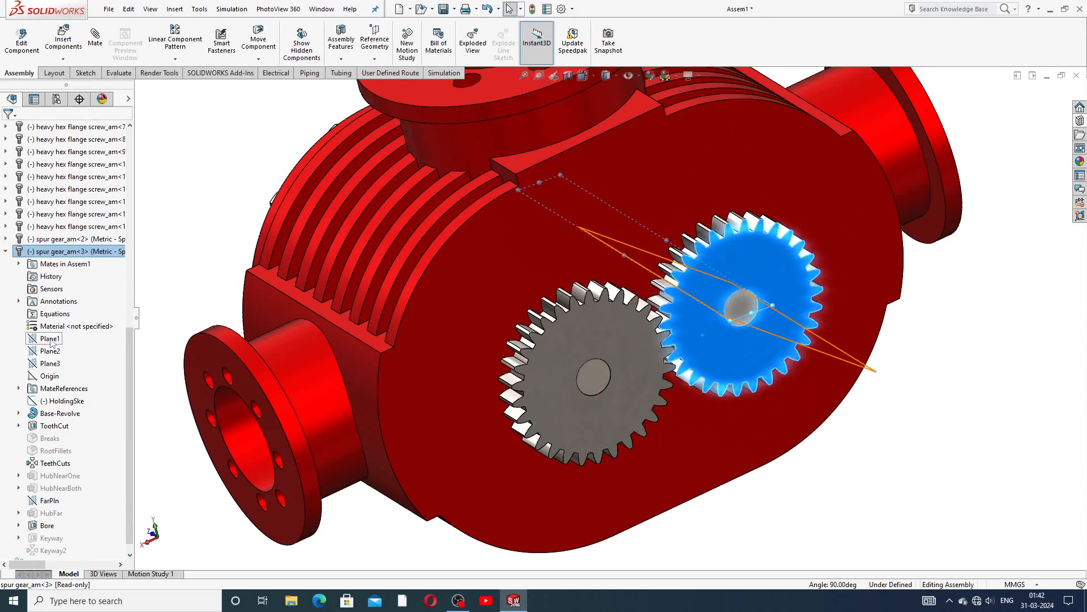
pyautogui.click(51, 339)
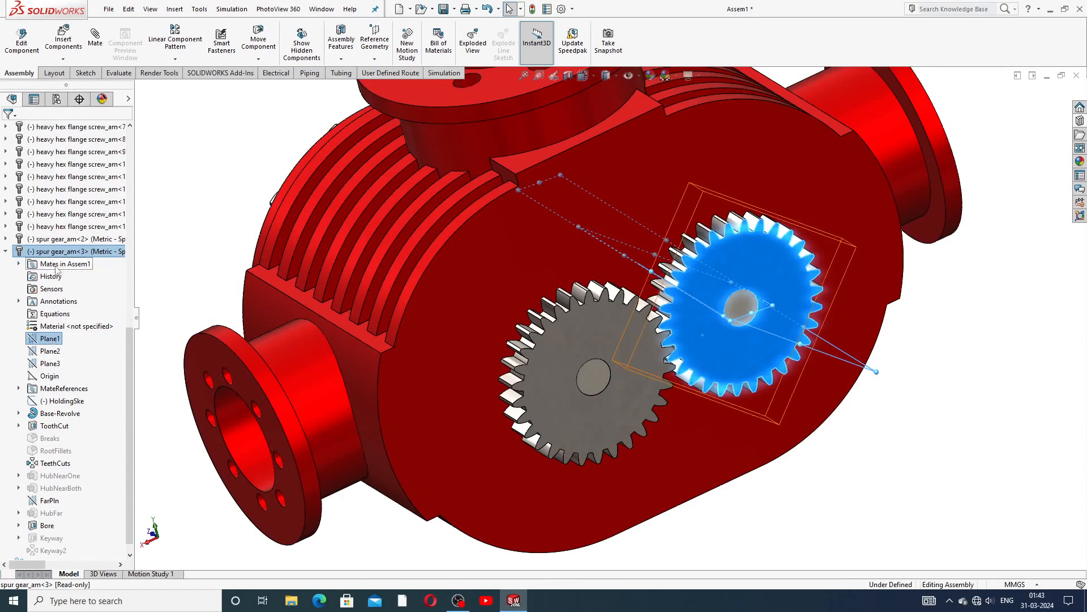
pyautogui.click(95, 40)
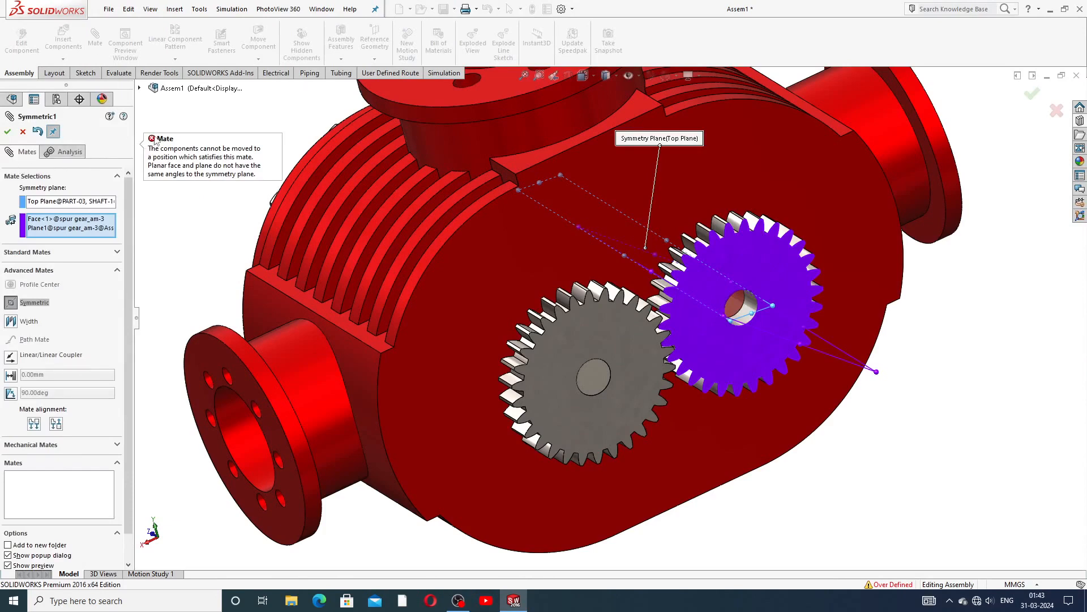
pyautogui.click(23, 132)
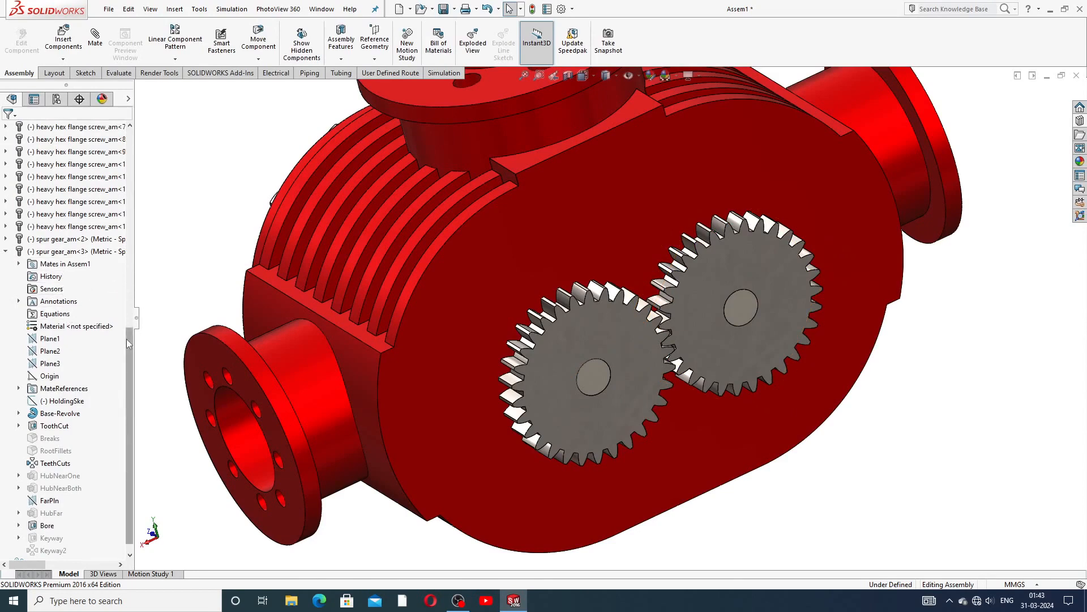
# Step: Mate the Top Plane of PART-03, SHAFT<1> coincident with Plane2 of spur gear_am<3>
pyautogui.moveTo(130, 340); pyautogui.dragTo(129, 218)
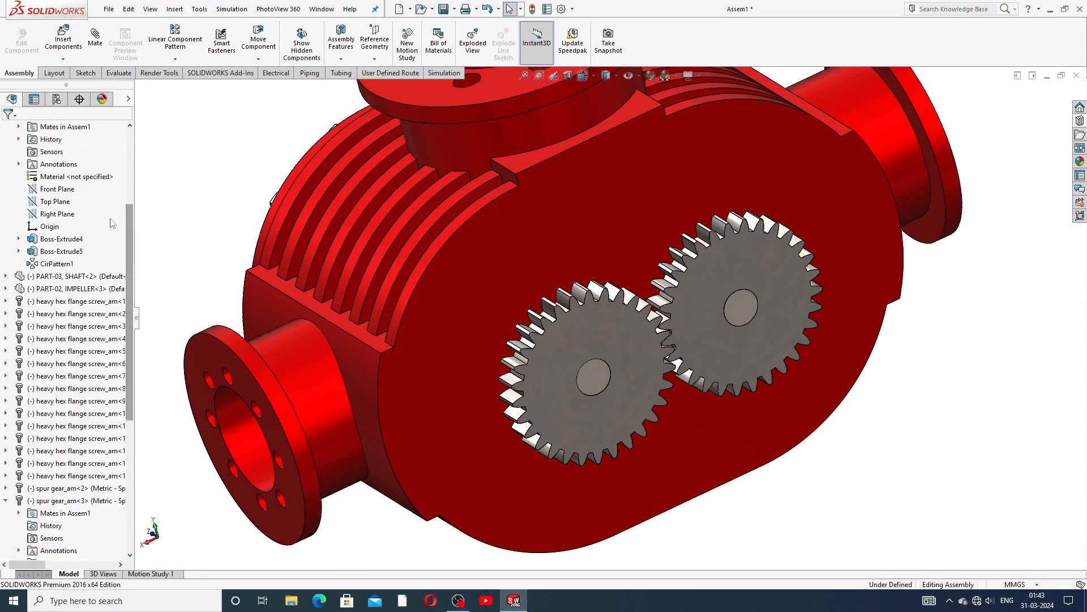
pyautogui.click(55, 202)
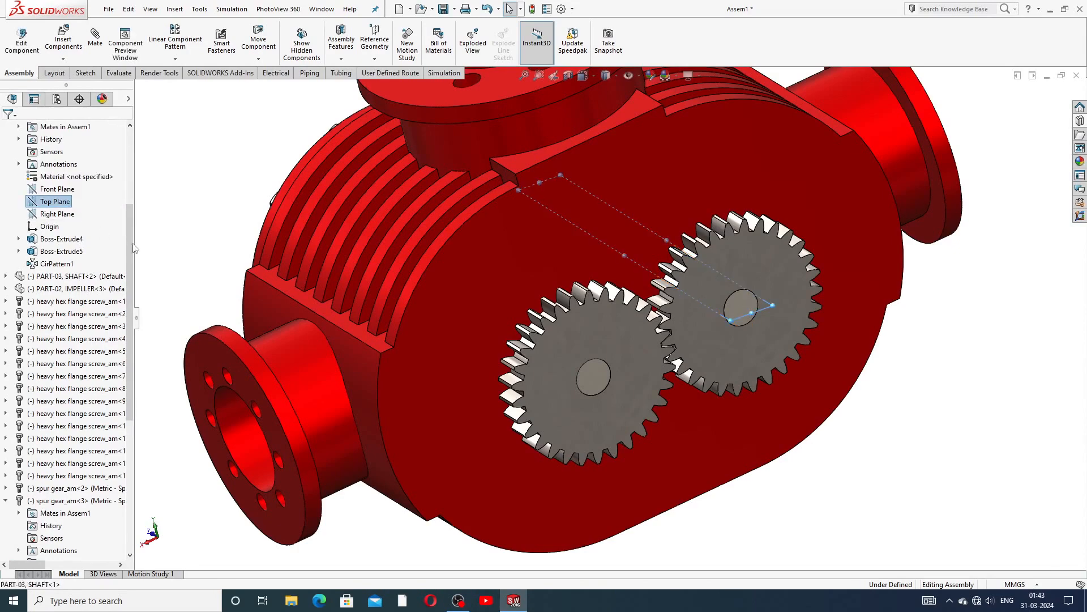
pyautogui.moveTo(129, 236); pyautogui.dragTo(129, 363)
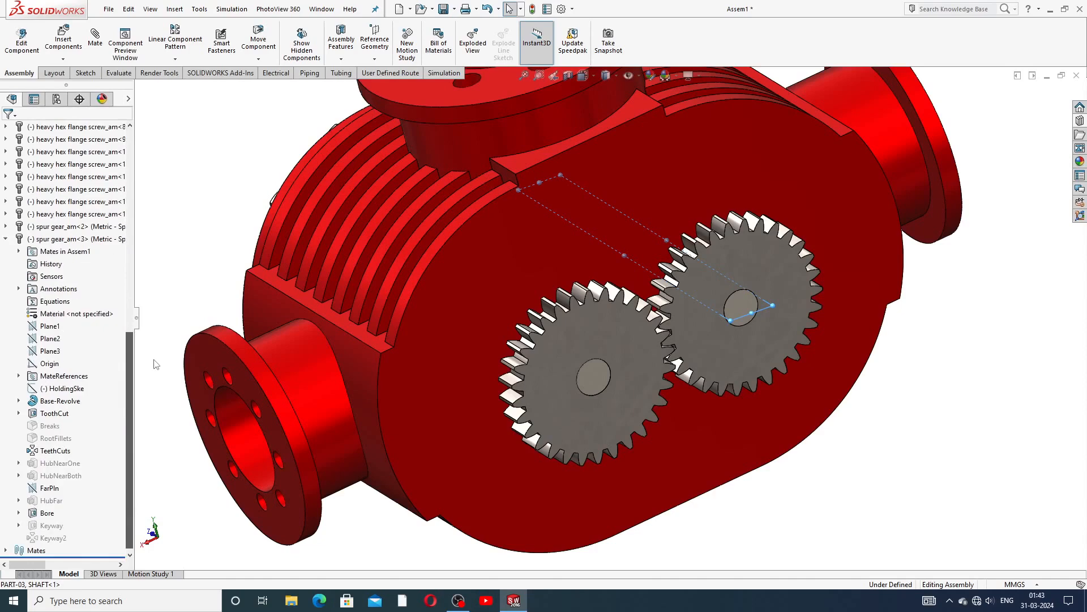
pyautogui.click(50, 339)
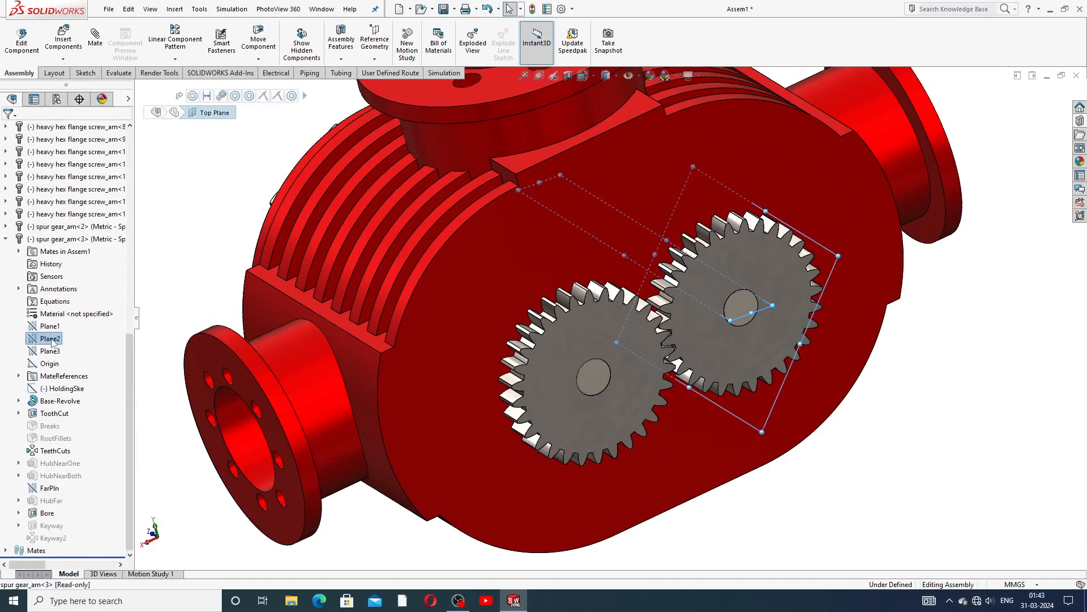
pyautogui.click(96, 44)
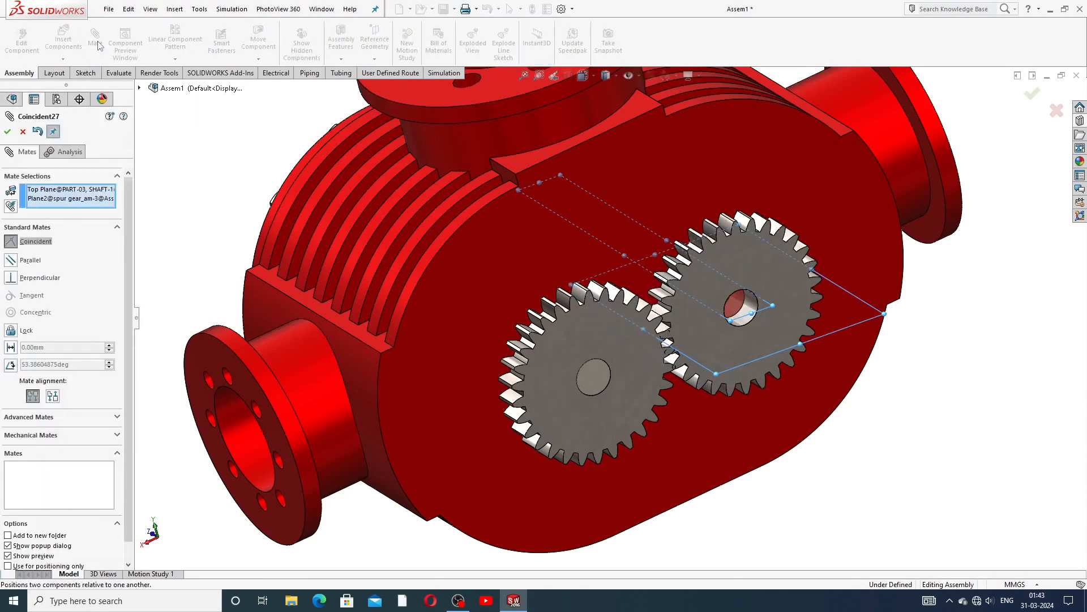
pyautogui.click(7, 132)
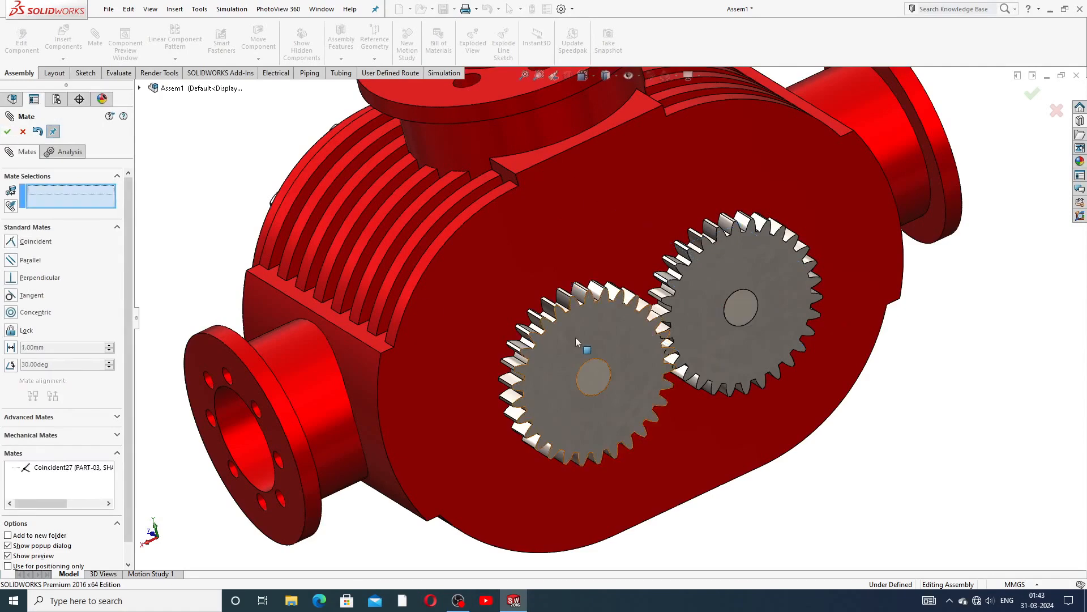
pyautogui.click(598, 373)
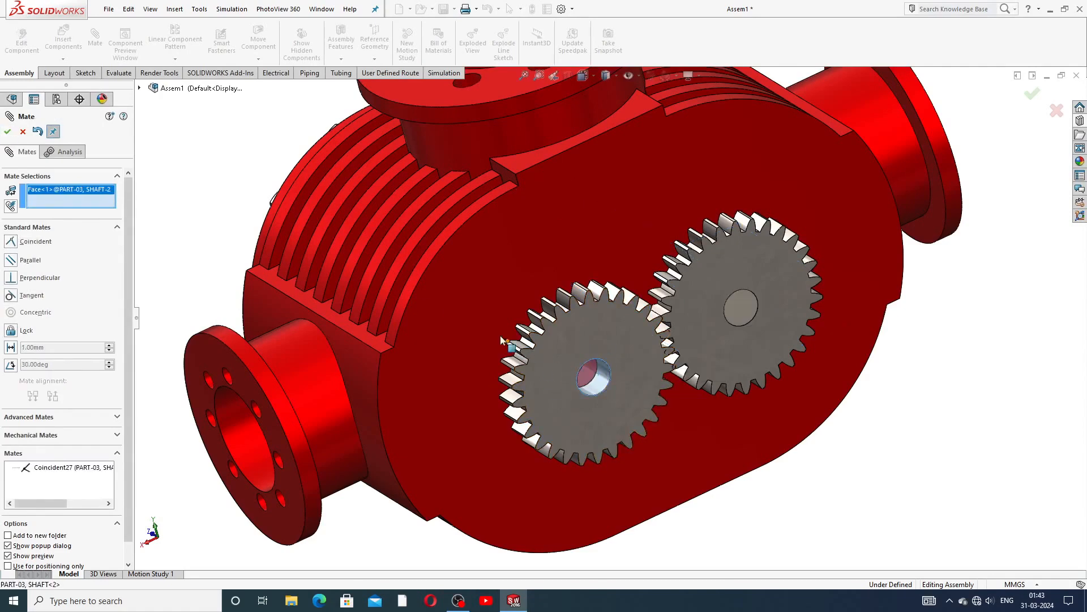
pyautogui.click(22, 132)
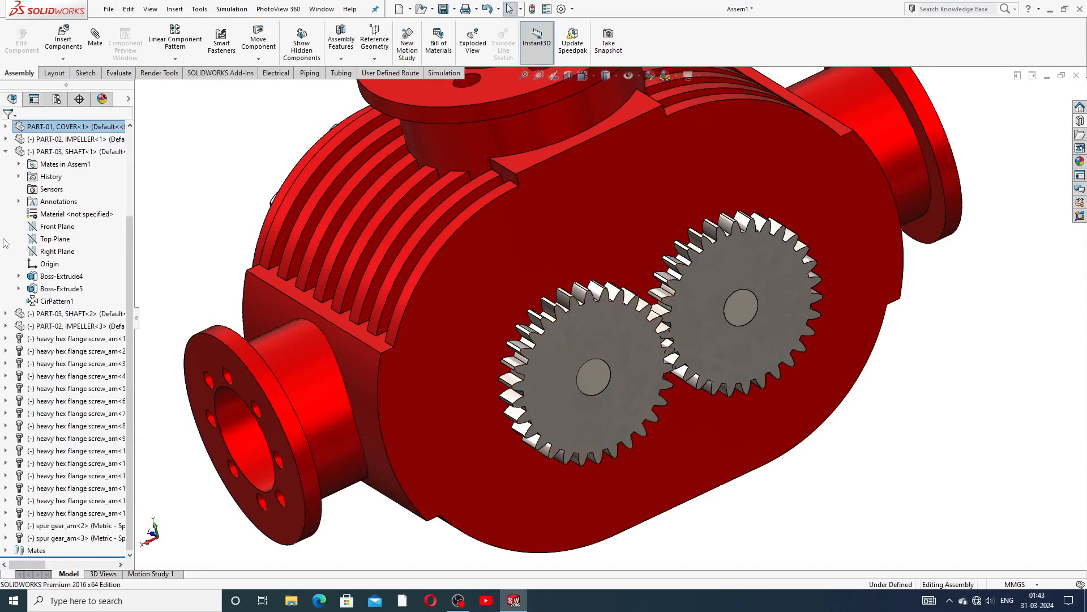
pyautogui.click(6, 151)
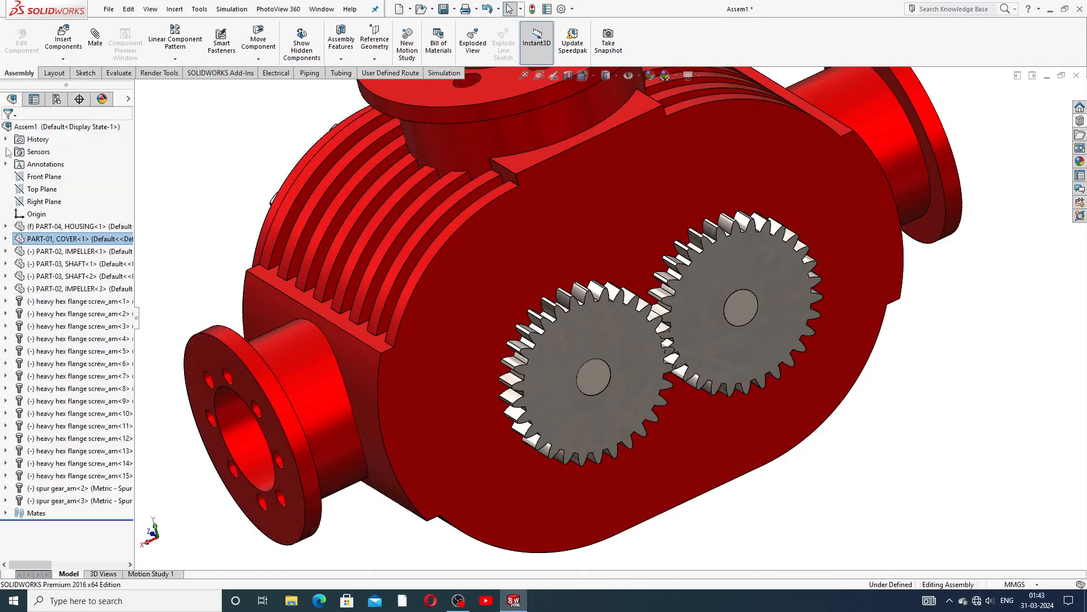
# Step: Add a centered Width mate pairing the end face and Right Plane of PART-03, SHAFT<2> with the front face and Plane2 of spur gear_am<2>
pyautogui.click(605, 378)
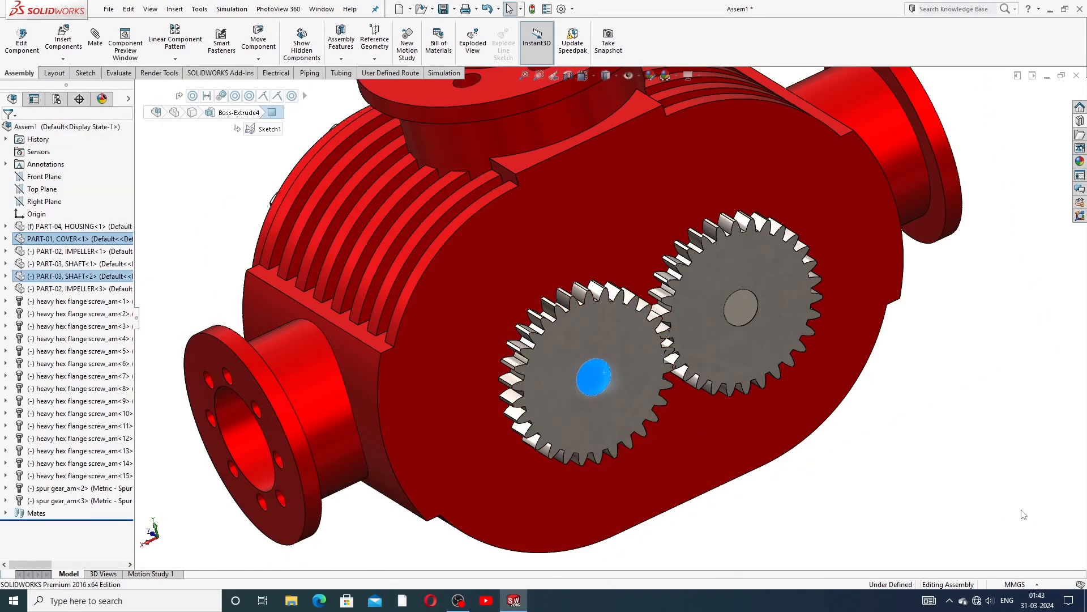
pyautogui.press('Escape')
pyautogui.click(593, 377)
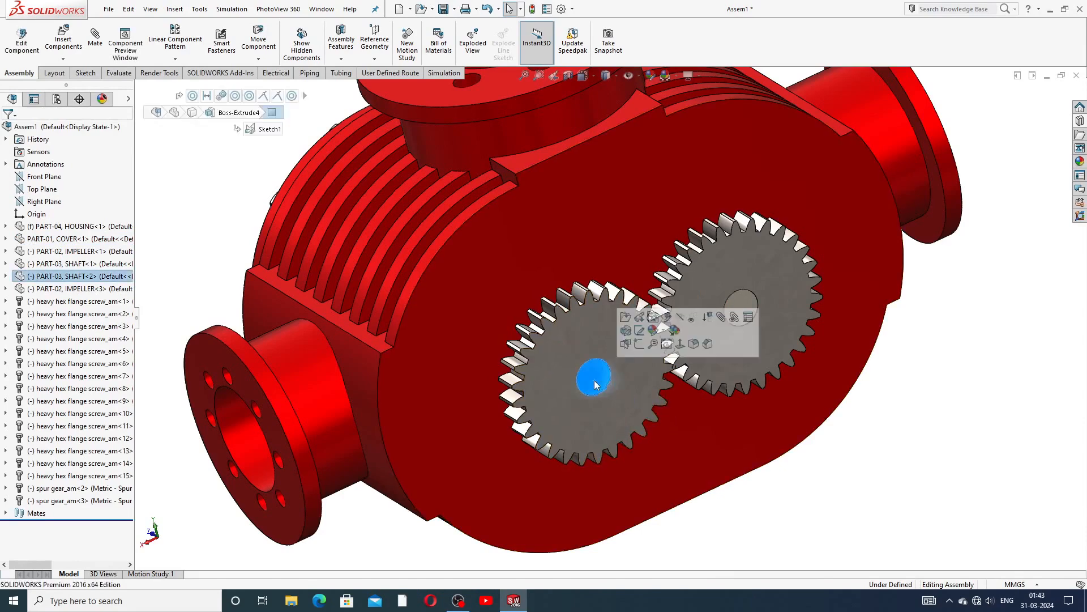
pyautogui.click(5, 276)
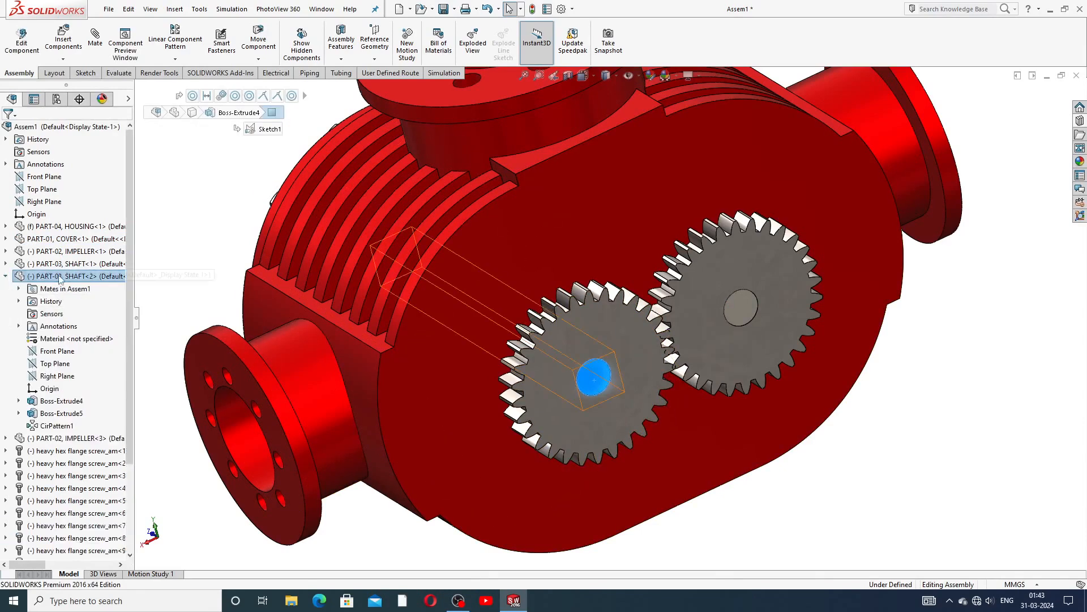
pyautogui.click(55, 377)
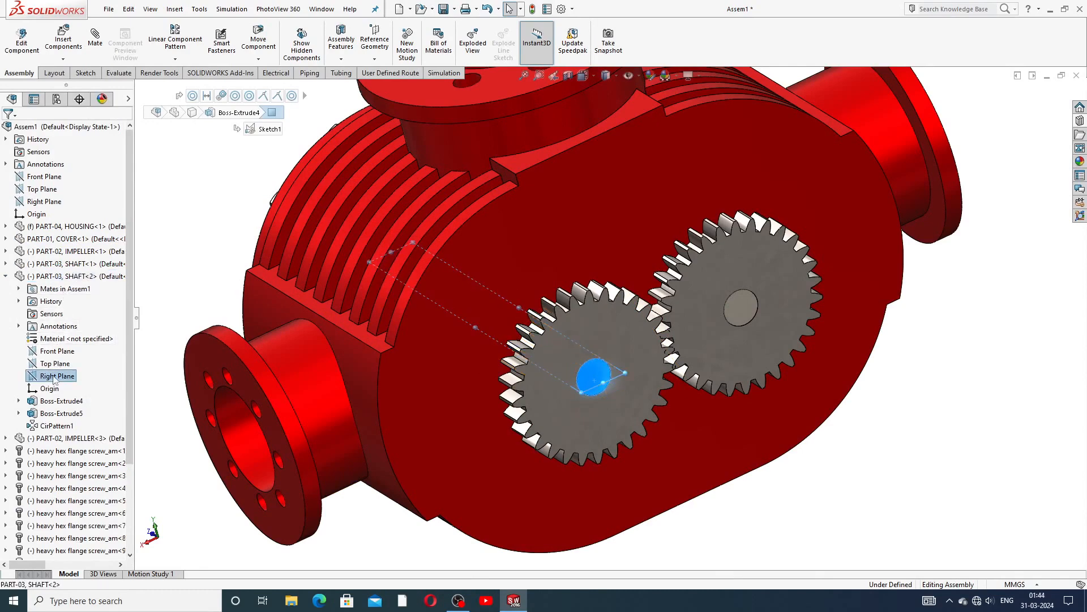
pyautogui.scroll(-3, 113, 408)
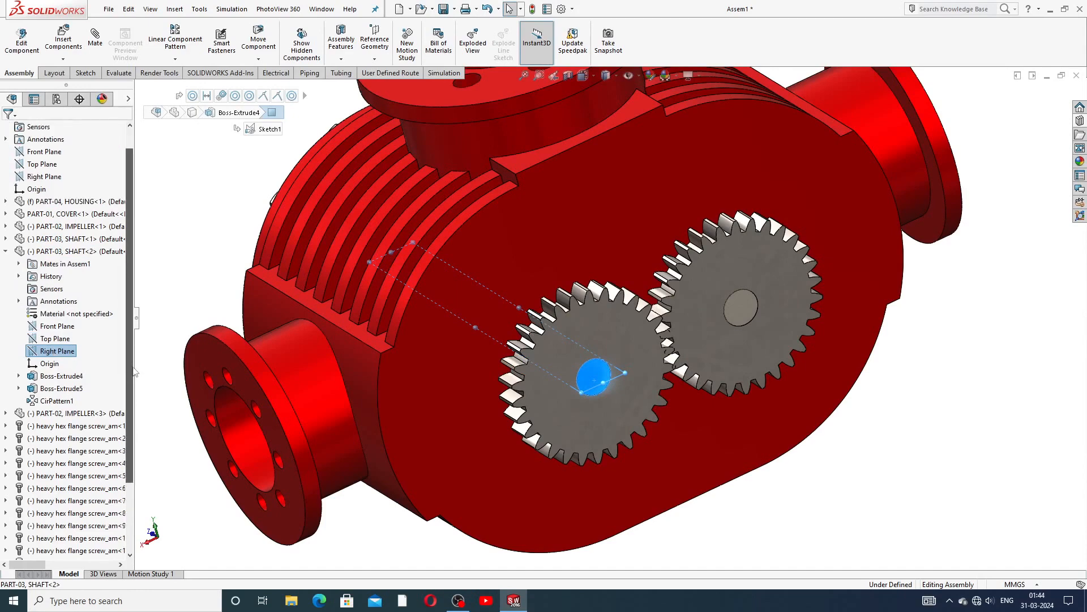
pyautogui.click(559, 416)
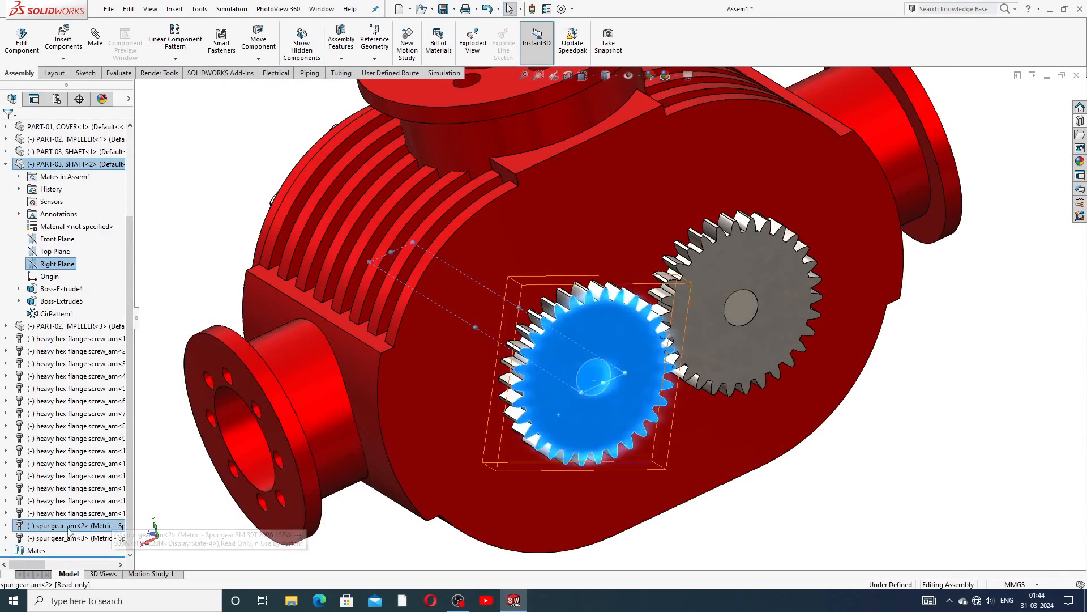
pyautogui.click(5, 525)
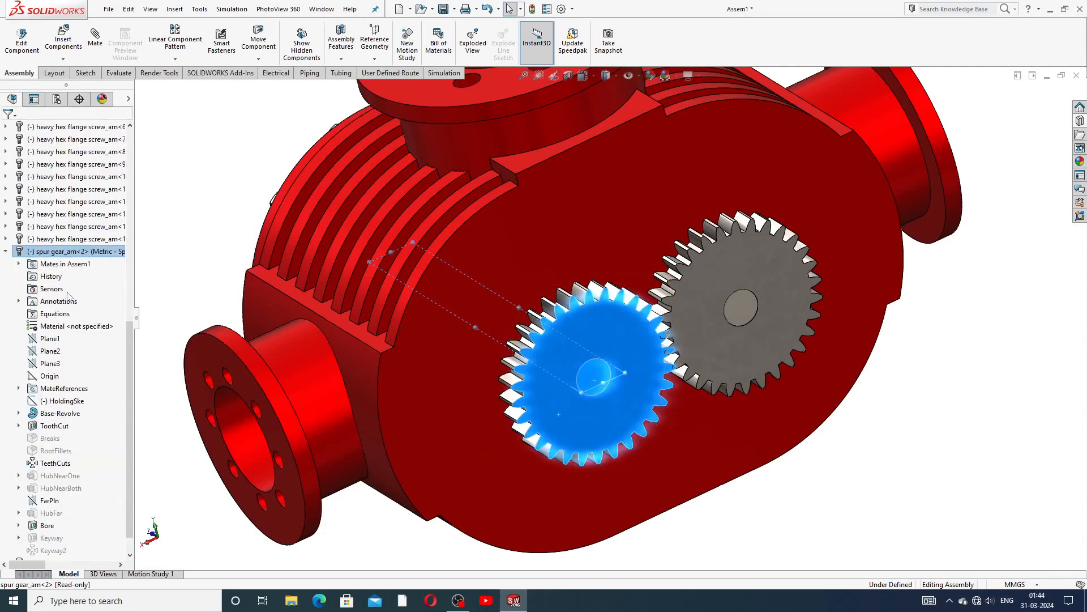
pyautogui.click(55, 354)
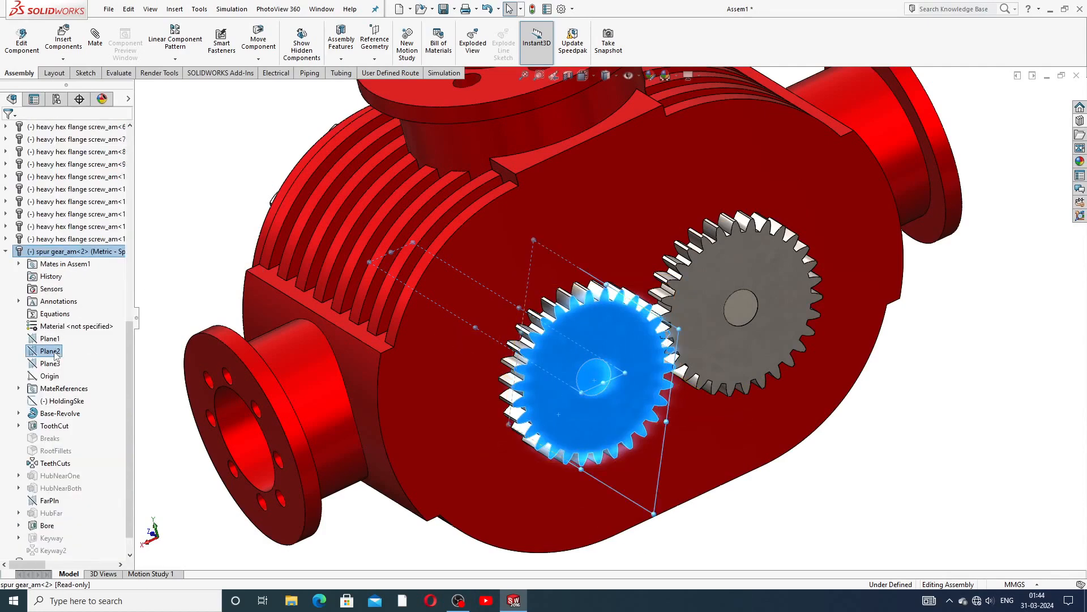
pyautogui.click(95, 43)
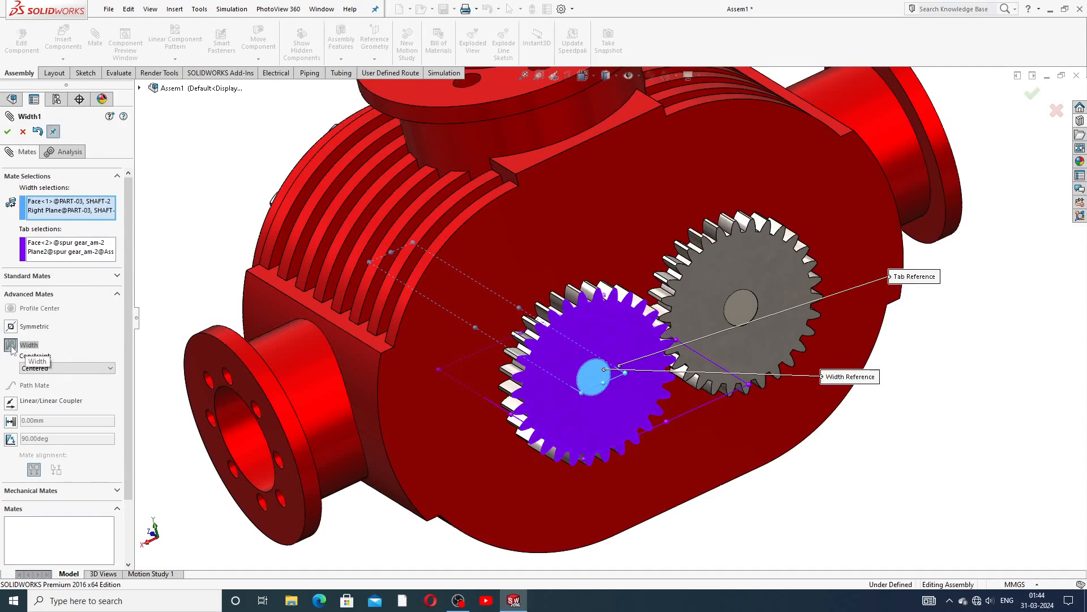
pyautogui.click(8, 132)
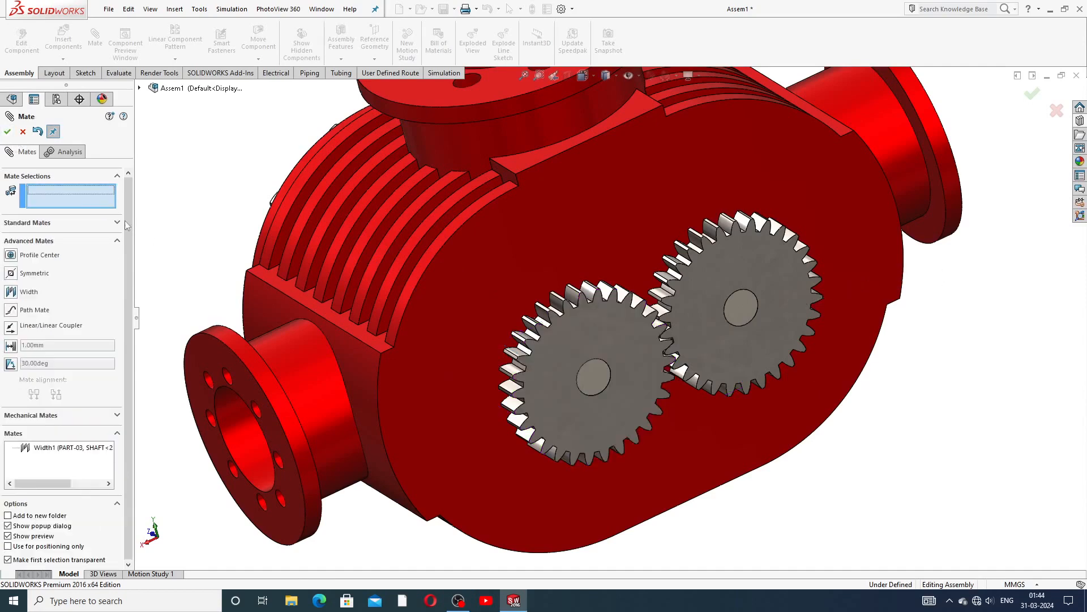
pyautogui.click(8, 132)
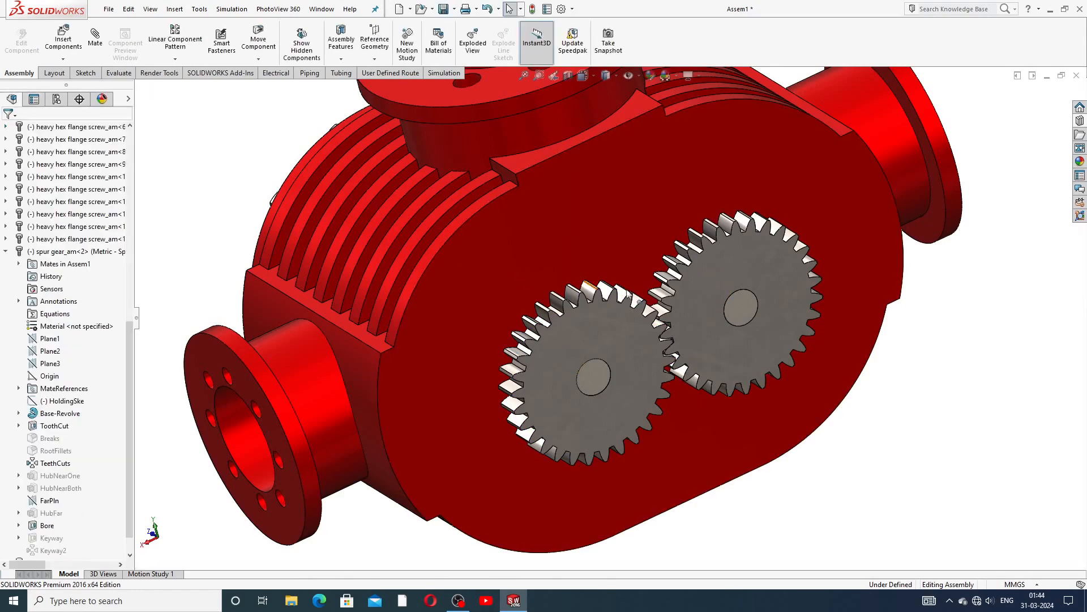
pyautogui.click(5, 251)
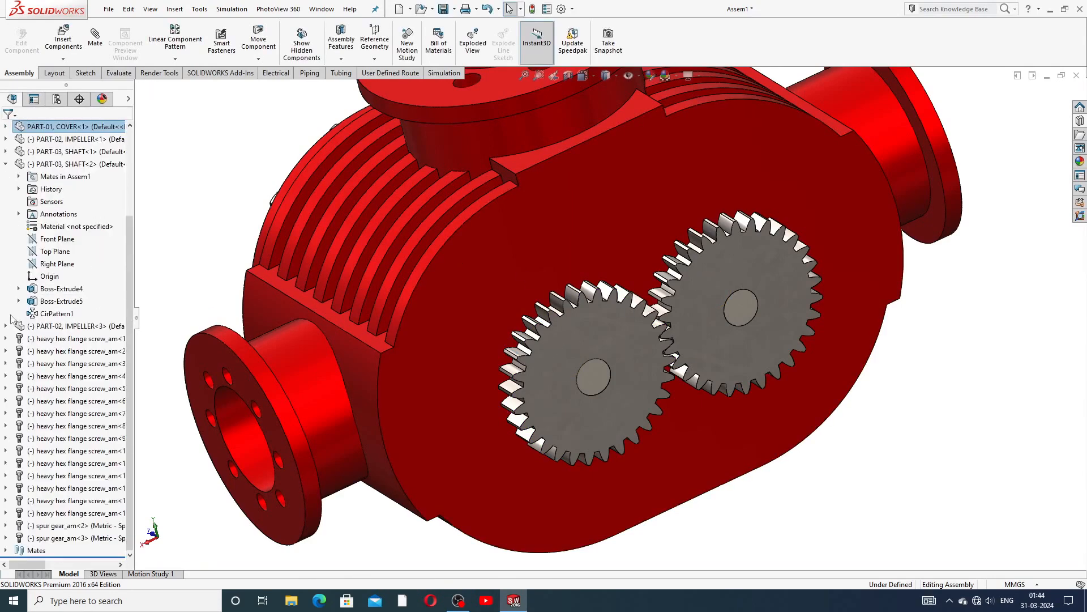
pyautogui.click(6, 164)
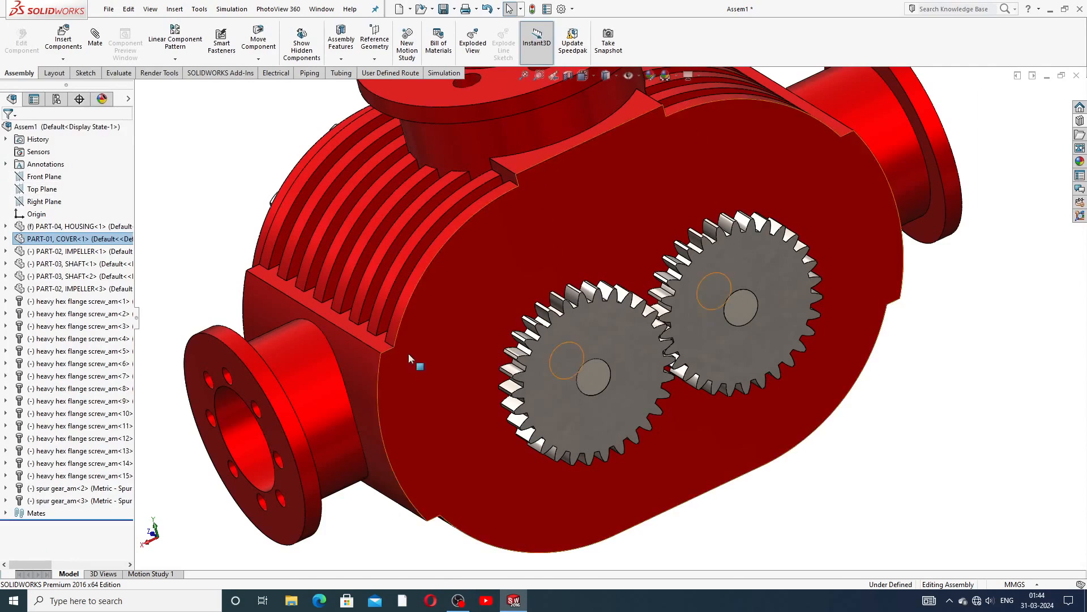
# Step: Turn spur gear_am<2> to test the gear and shaft motion, and inspect the pump from the inlet, gear and bolted cover sides
pyautogui.moveTo(631, 327); pyautogui.dragTo(645, 363)
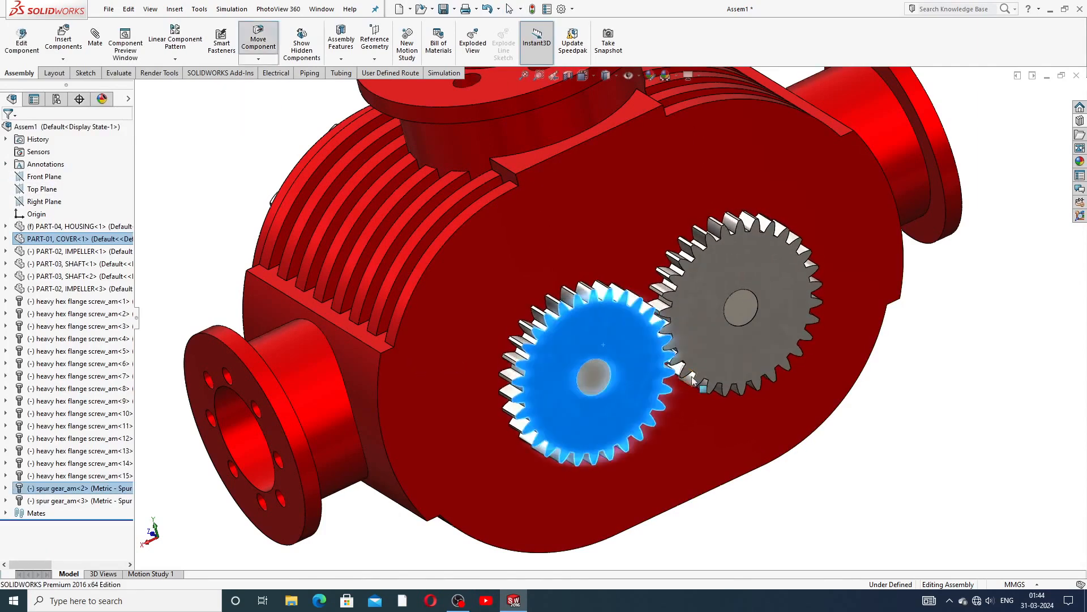
pyautogui.click(949, 378)
pyautogui.scroll(2, 660, 343)
pyautogui.moveTo(660, 344); pyautogui.dragTo(723, 279, button='middle')
pyautogui.moveTo(462, 358); pyautogui.dragTo(504, 283)
pyautogui.moveTo(637, 283); pyautogui.dragTo(657, 247)
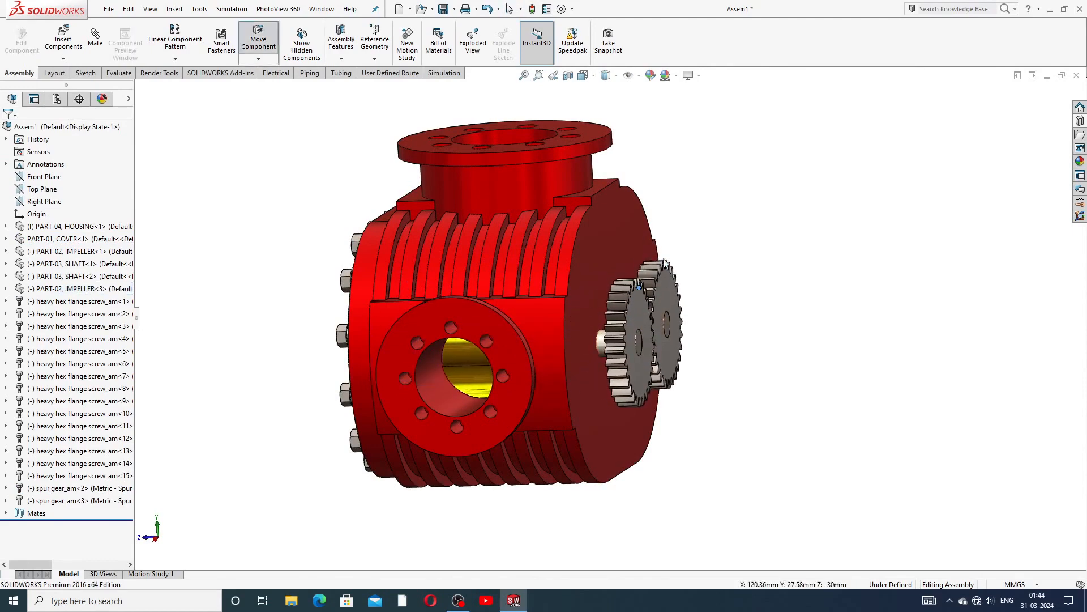
pyautogui.scroll(1, 705, 221)
pyautogui.moveTo(705, 221); pyautogui.dragTo(743, 306, button='middle')
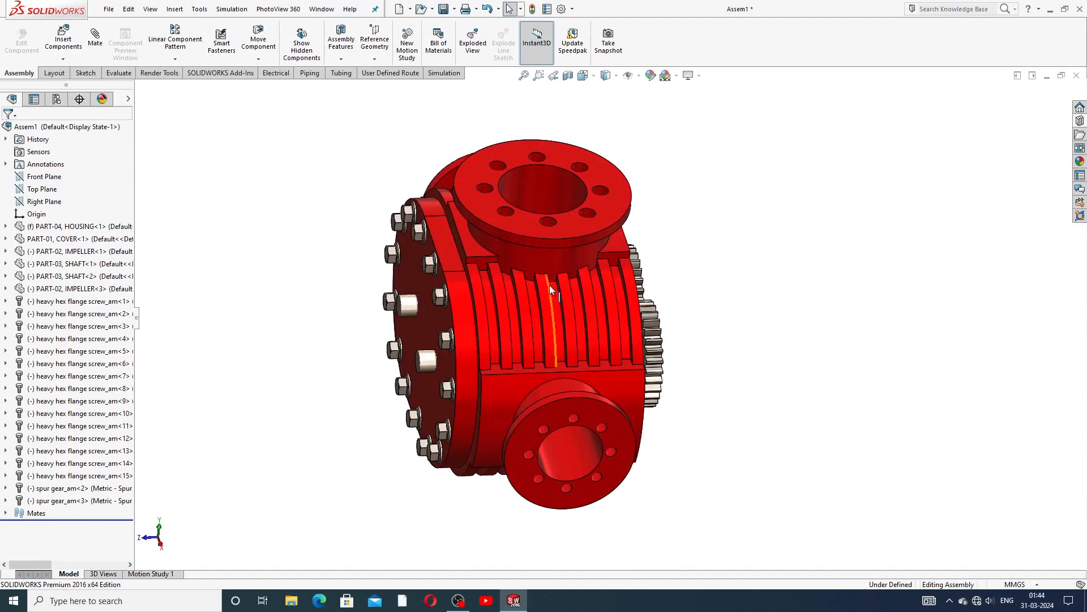
pyautogui.click(574, 224)
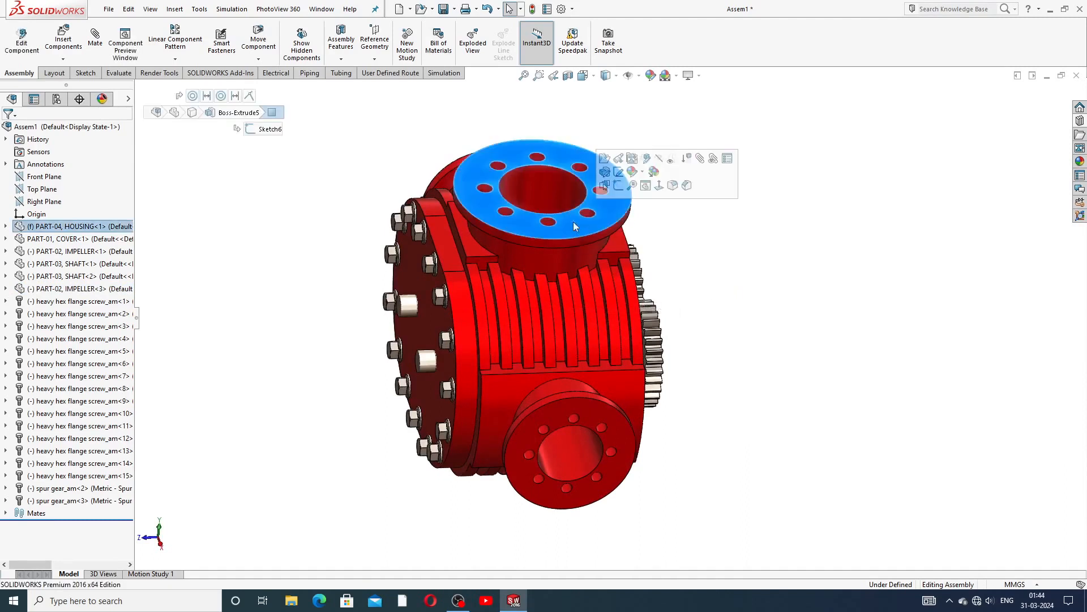
# Step: Make the pump housing transparent and turn both meshed spur gears to check how the impellers rotate inside
pyautogui.click(673, 159)
pyautogui.click(703, 242)
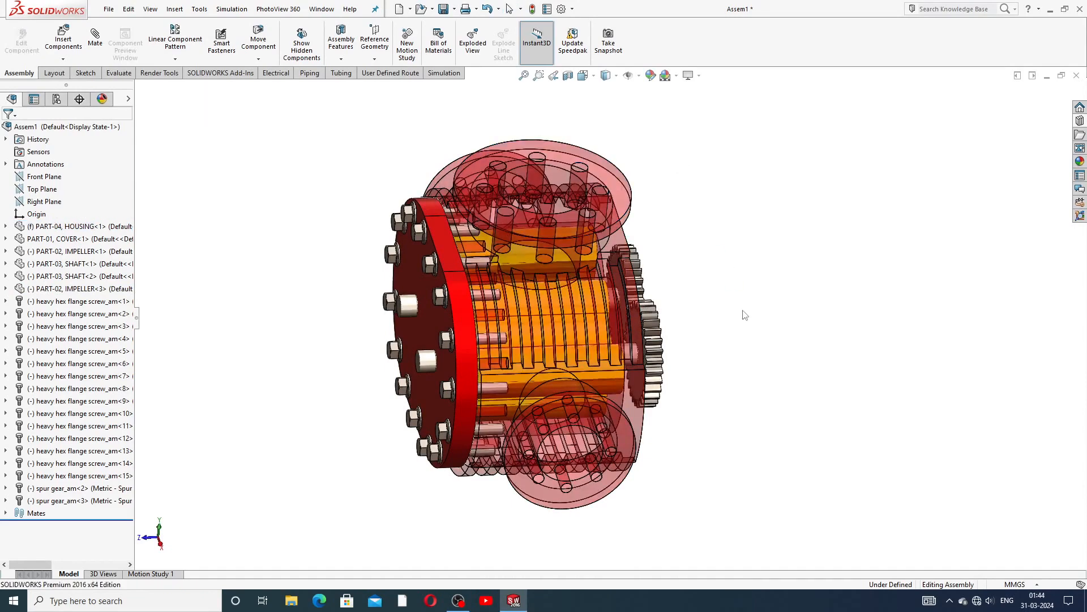
pyautogui.moveTo(745, 315); pyautogui.dragTo(609, 338, button='middle')
pyautogui.scroll(-3, 610, 337)
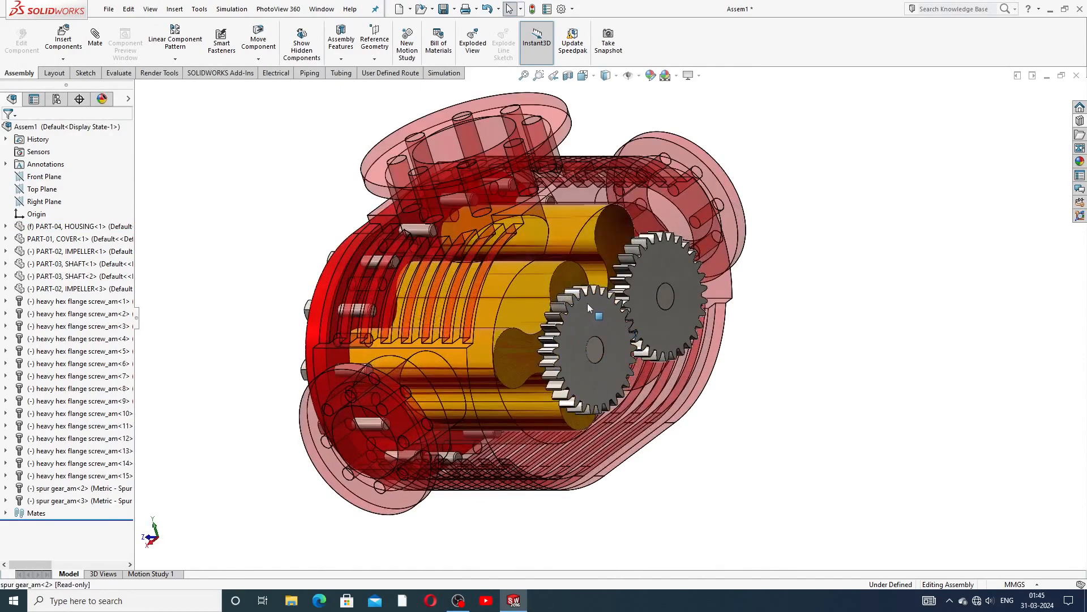
pyautogui.click(601, 306)
pyautogui.moveTo(630, 371); pyautogui.dragTo(578, 312)
pyautogui.moveTo(629, 382); pyautogui.dragTo(614, 314)
pyautogui.moveTo(643, 271); pyautogui.dragTo(695, 311)
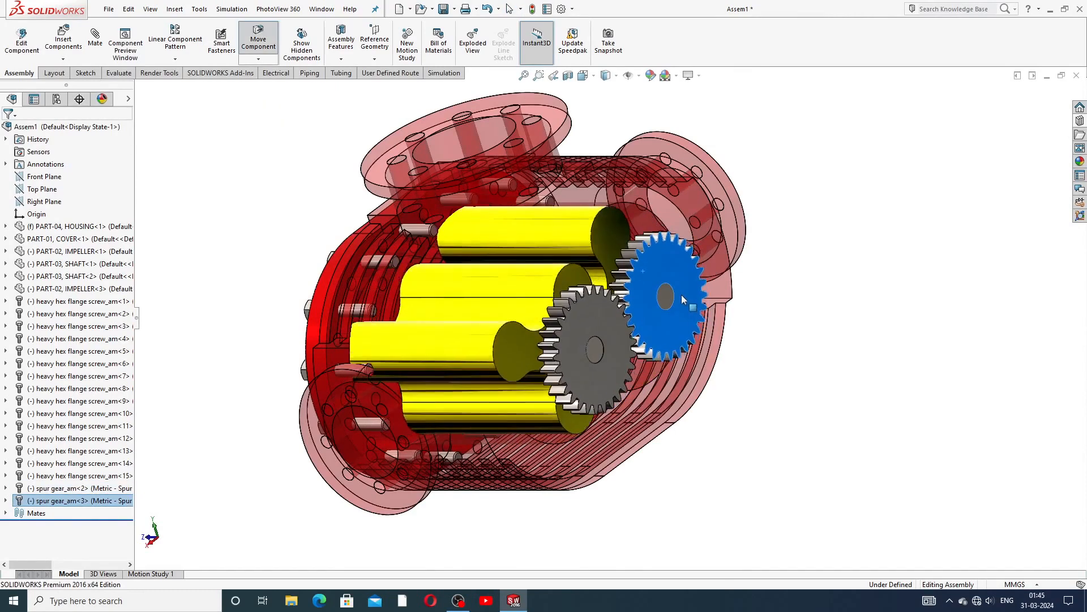
pyautogui.moveTo(521, 287); pyautogui.dragTo(566, 225)
pyautogui.click(852, 292)
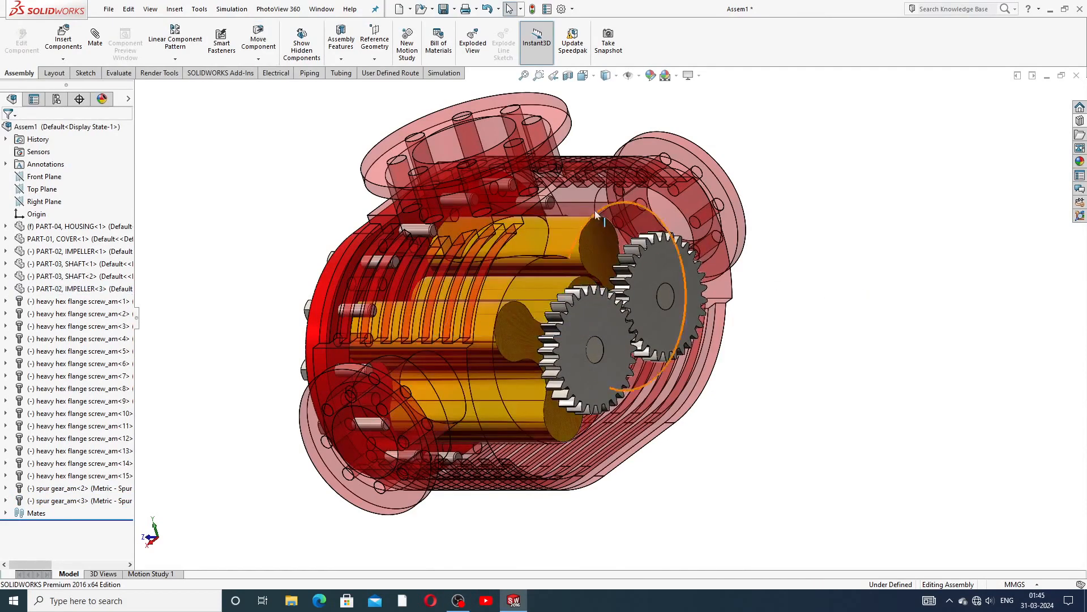
# Step: Turn off the transparency of PART-04, HOUSING<1> so the housing is opaque again
pyautogui.rightClick(102, 227)
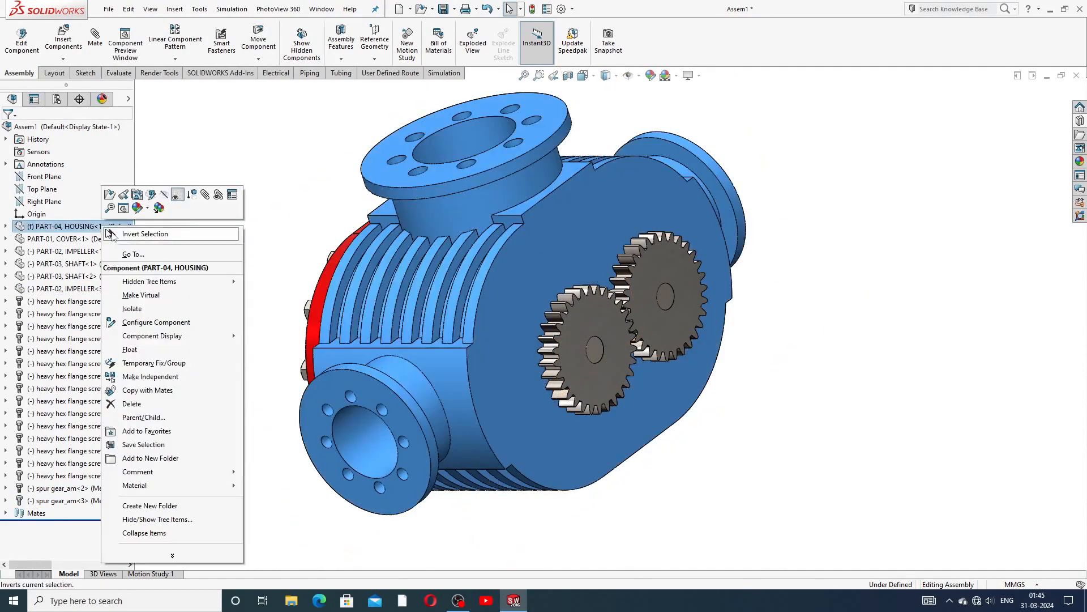
pyautogui.click(183, 203)
pyautogui.click(291, 192)
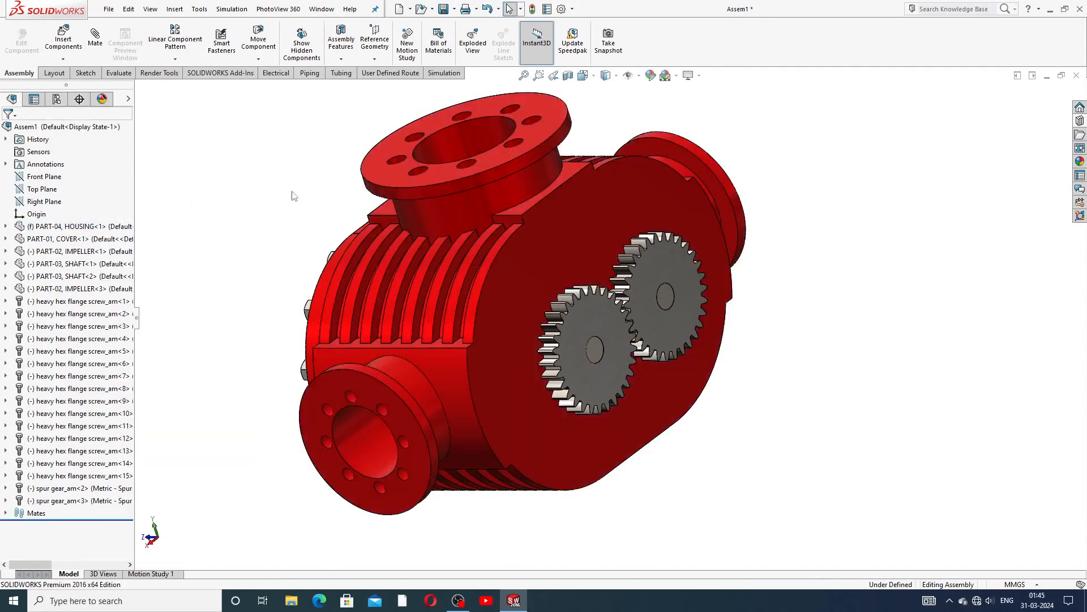
pyautogui.scroll(3, 360, 220)
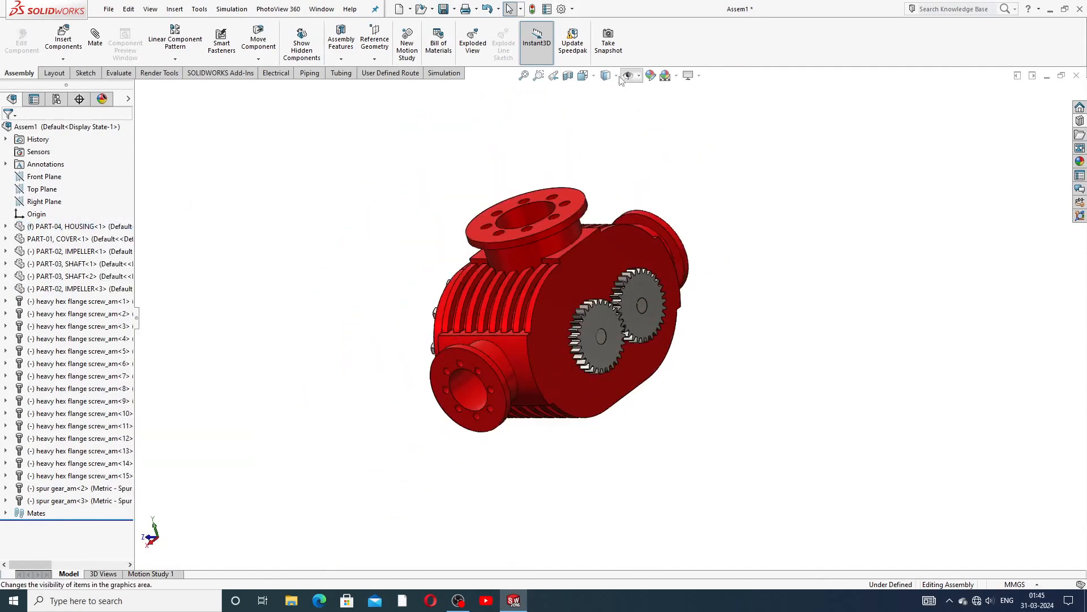
# Step: Orient the pump assembly to the isometric view to show the bolted cover and flanges
pyautogui.click(583, 75)
pyautogui.click(659, 108)
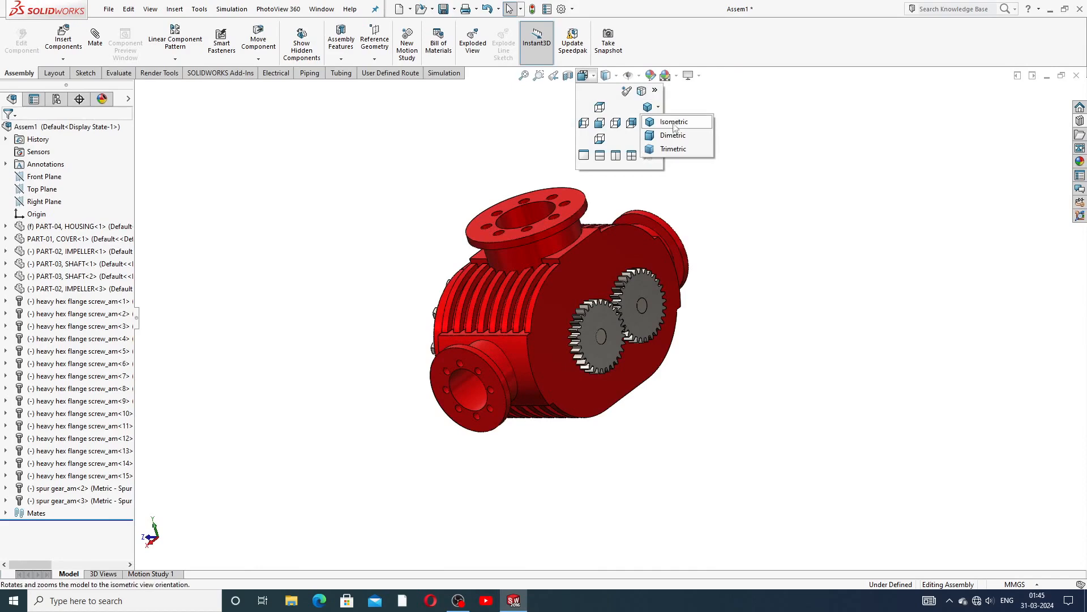
pyautogui.click(673, 122)
pyautogui.scroll(-3, 655, 359)
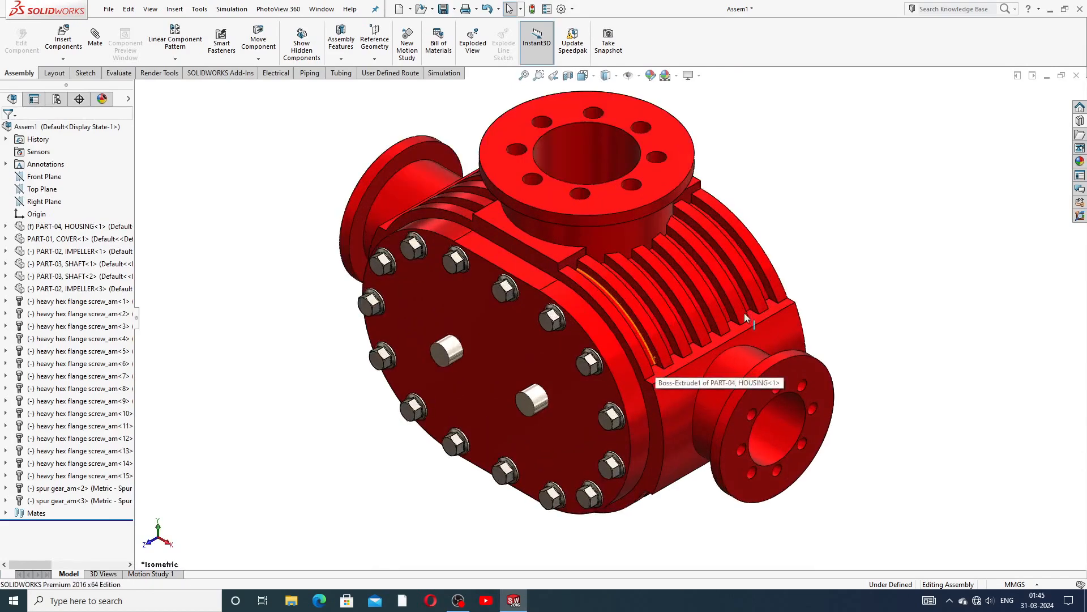
pyautogui.scroll(1, 744, 313)
pyautogui.scroll(-1, 592, 239)
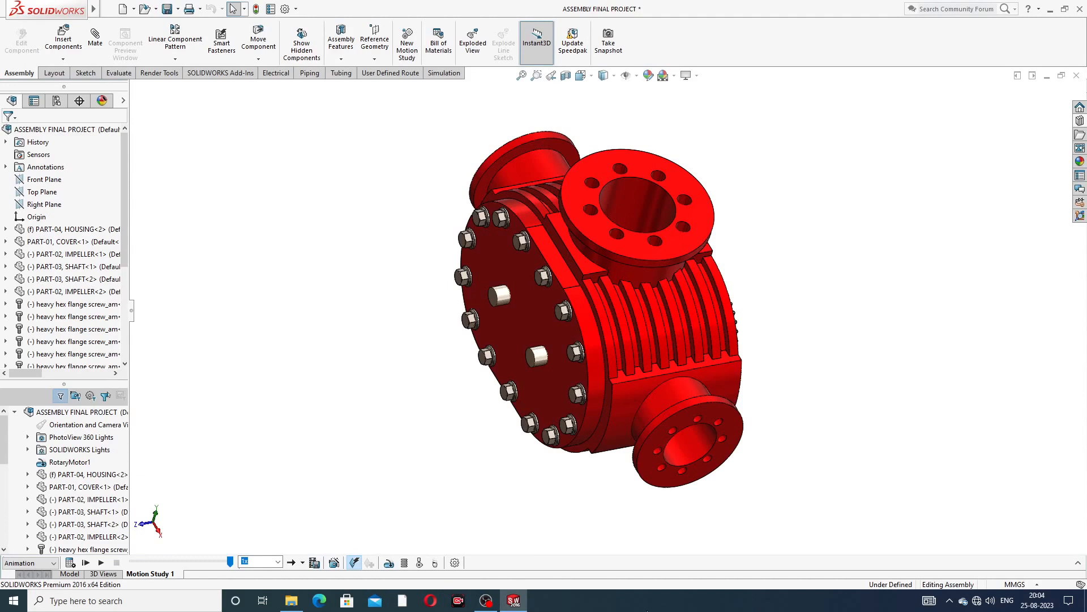
# Step: Play Motion Study 1 of ASSEMBLY FINAL PROJECT from the start, twice, and view the pump closer
pyautogui.click(86, 563)
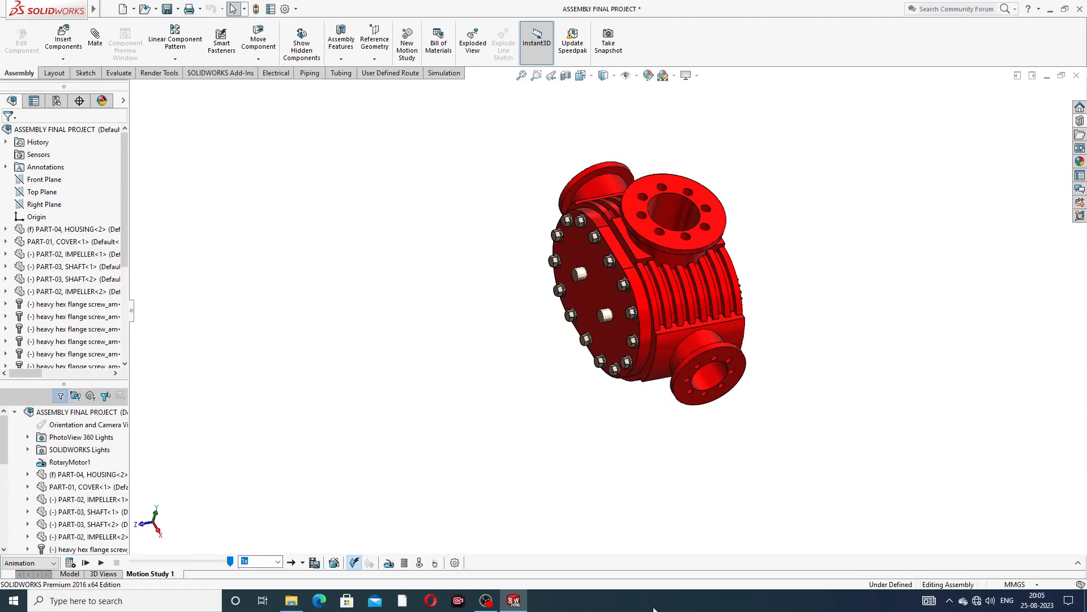
pyautogui.click(87, 562)
pyautogui.scroll(-3, 674, 238)
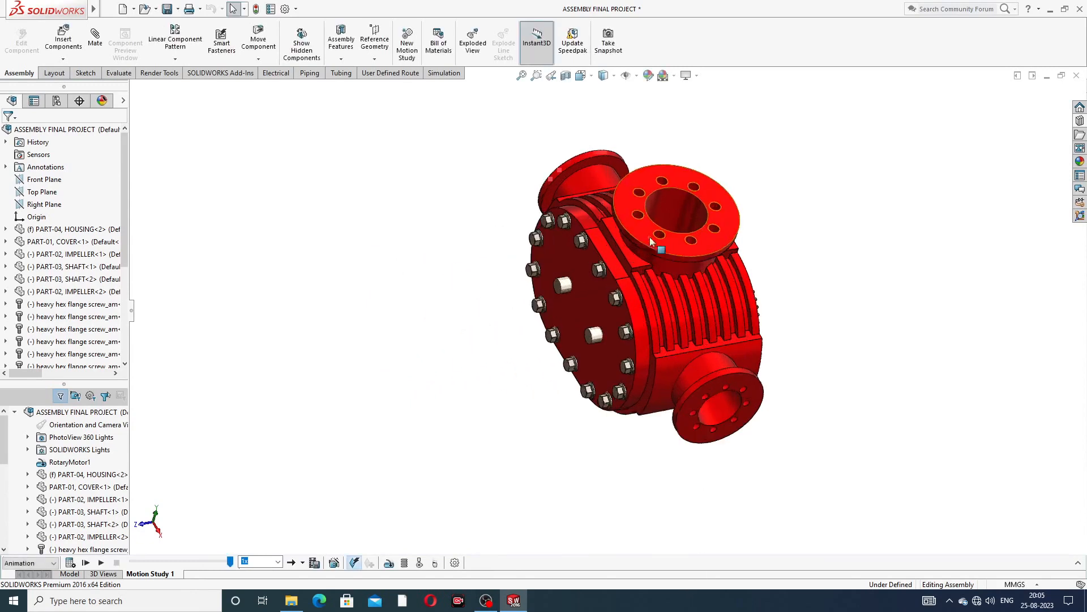
pyautogui.moveTo(830, 329); pyautogui.dragTo(840, 292, button='middle')
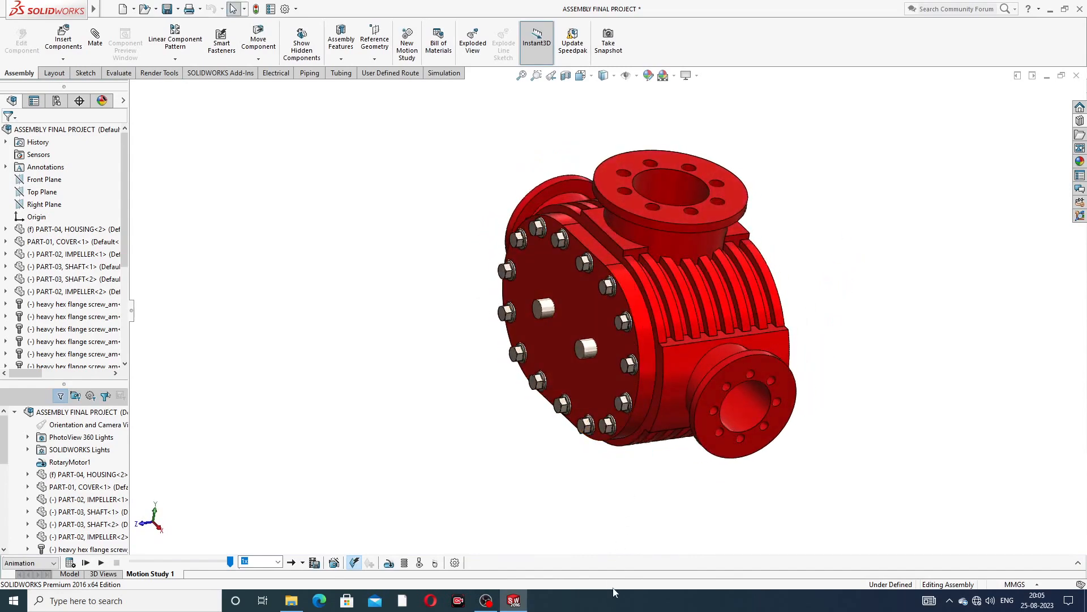
# Step: Replace Motion Study 1 with a newly created motion study and open the new study
pyautogui.rightClick(143, 576)
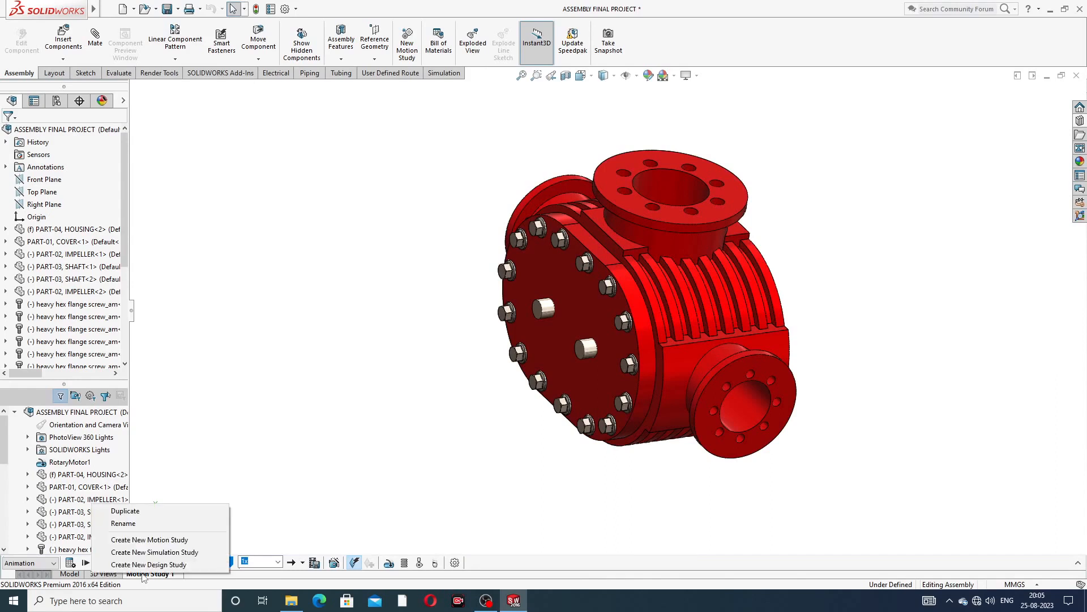
pyautogui.click(142, 540)
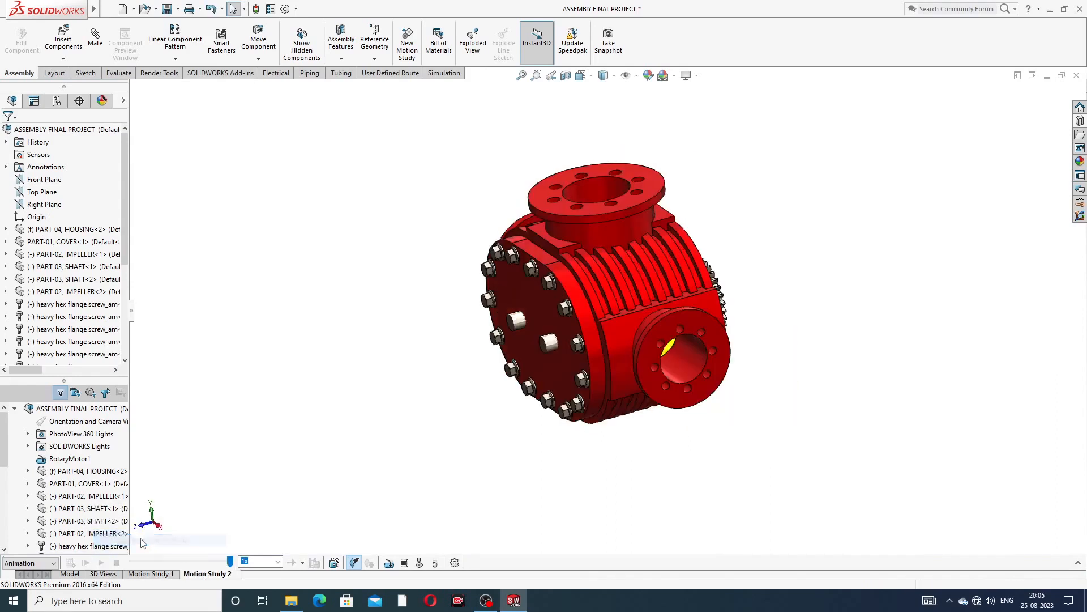
pyautogui.click(150, 574)
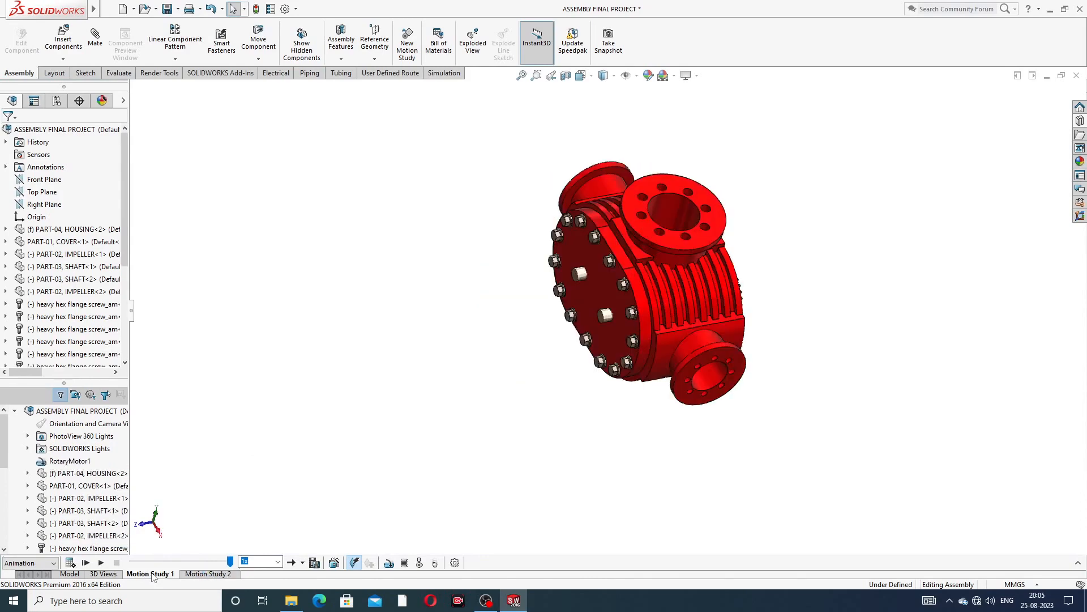
pyautogui.rightClick(151, 574)
pyautogui.click(152, 524)
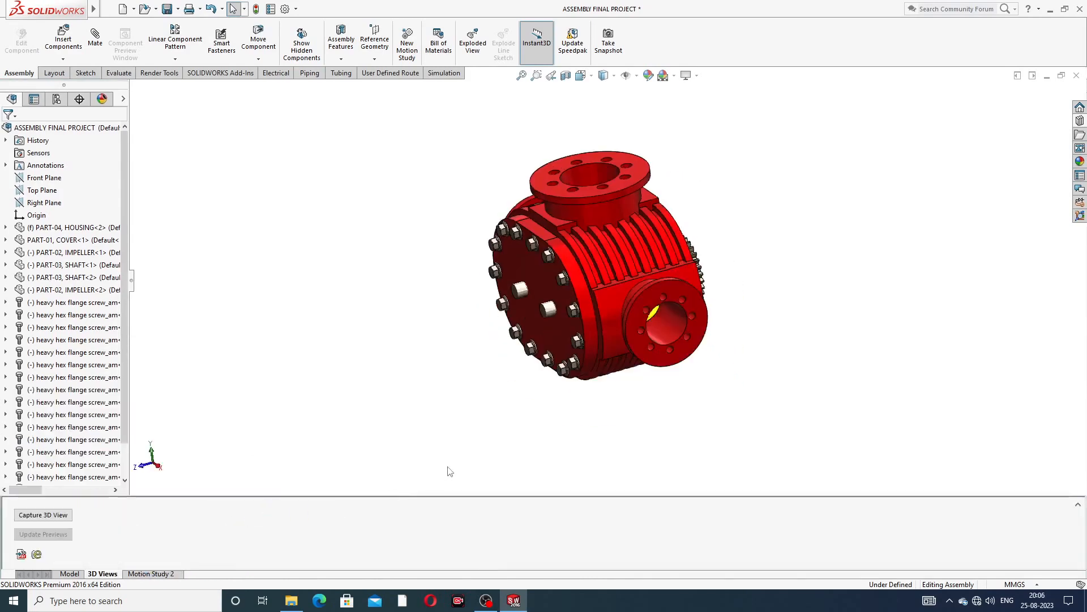
pyautogui.click(156, 574)
# Step: Turn both spur gears at the back of the housing to test their meshing in Motion Study 2
pyautogui.moveTo(596, 315); pyautogui.dragTo(651, 306, button='middle')
pyautogui.scroll(-3, 649, 311)
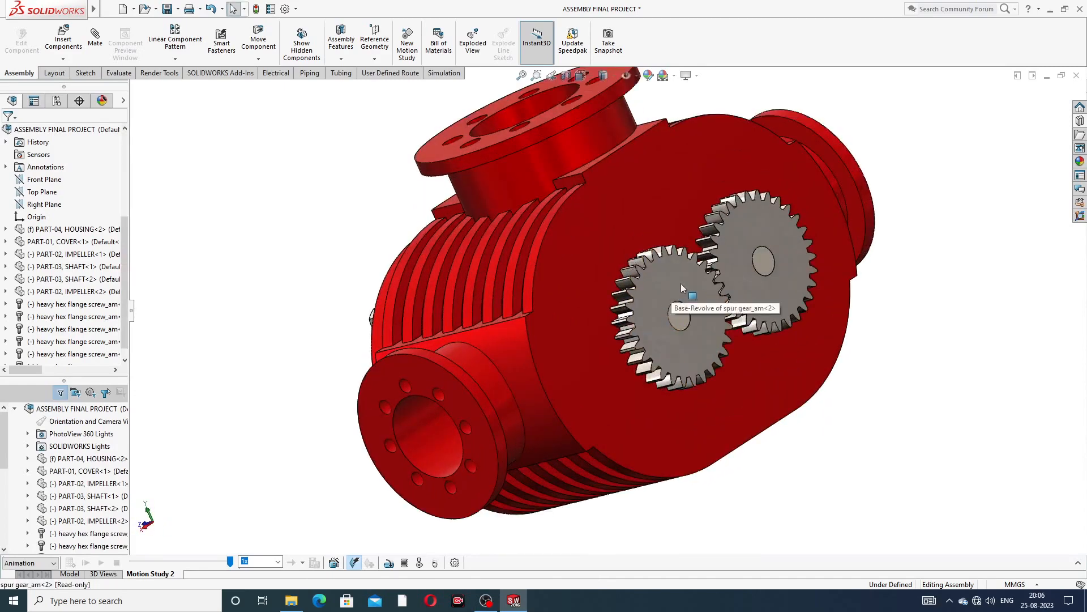
pyautogui.moveTo(668, 280); pyautogui.dragTo(692, 323)
pyautogui.moveTo(752, 219); pyautogui.dragTo(798, 250)
pyautogui.click(902, 288)
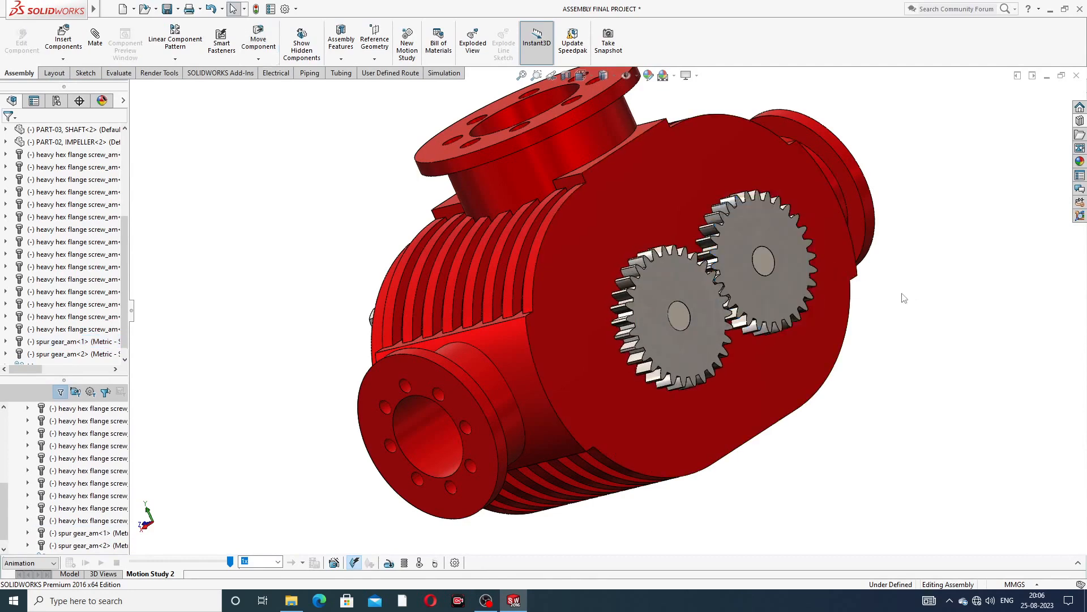
# Step: Inspect the pump from the side flange, the finned housing and the bolted cover
pyautogui.scroll(3, 899, 298)
pyautogui.moveTo(755, 320); pyautogui.dragTo(821, 281, button='middle')
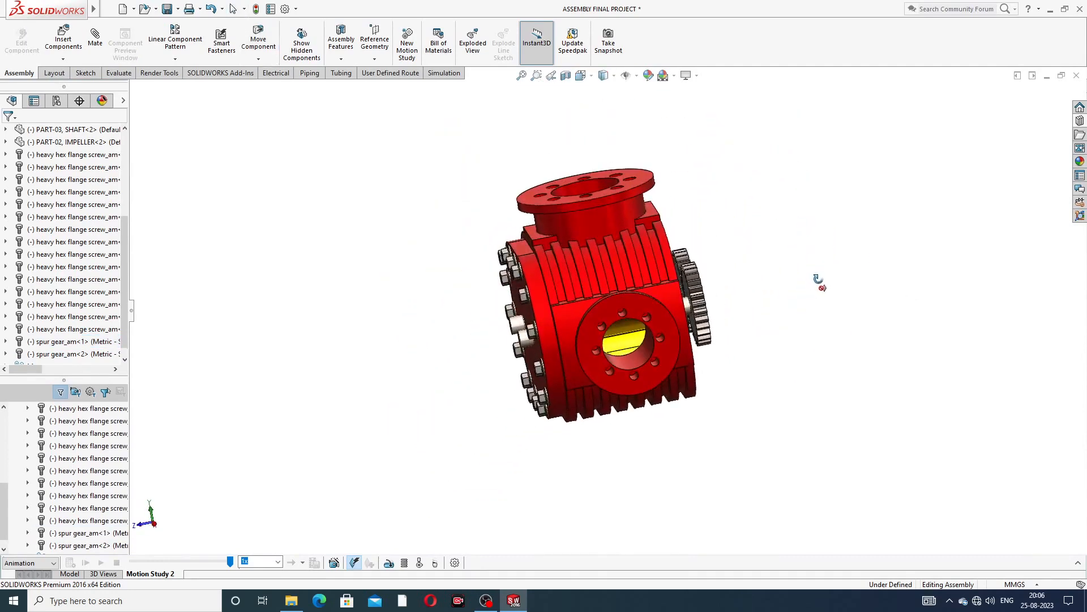
pyautogui.scroll(-2, 629, 277)
pyautogui.moveTo(628, 278); pyautogui.dragTo(629, 300, button='middle')
pyautogui.scroll(-1, 621, 292)
pyautogui.scroll(2, 585, 281)
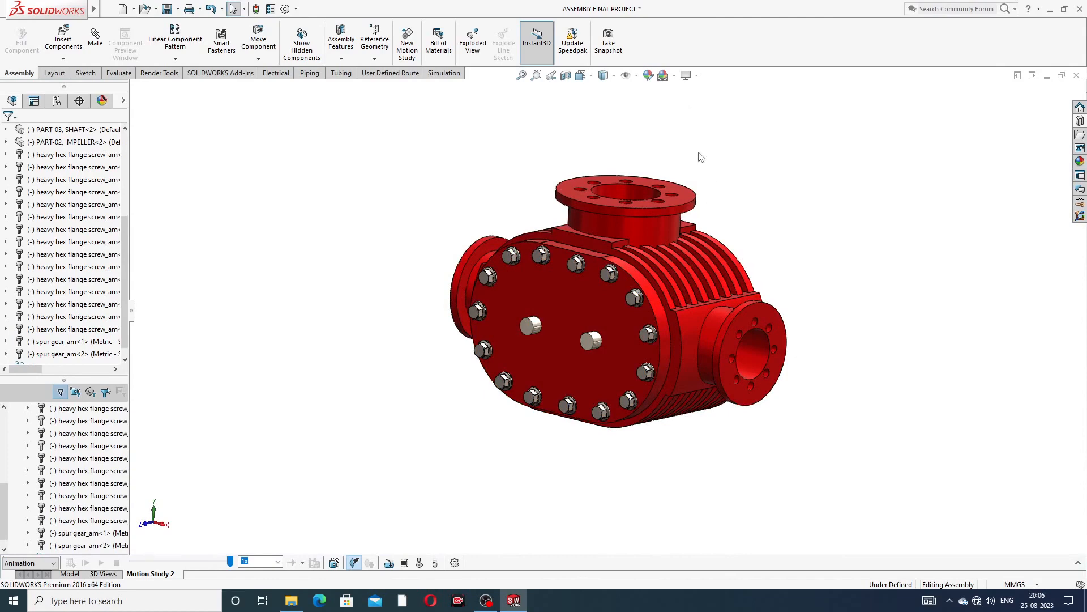
pyautogui.click(674, 75)
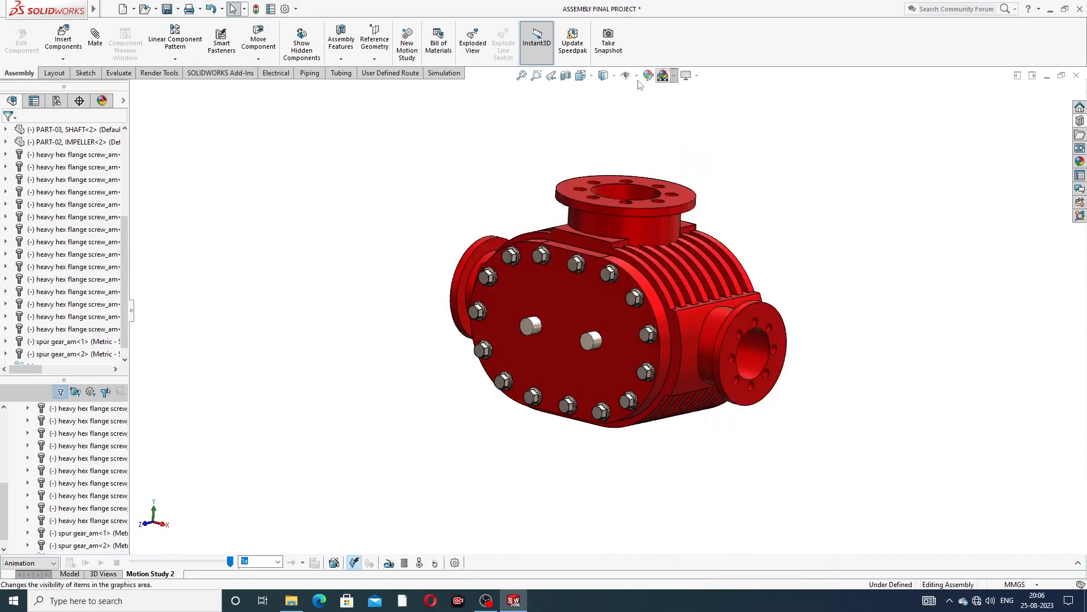
pyautogui.click(674, 75)
pyautogui.click(544, 137)
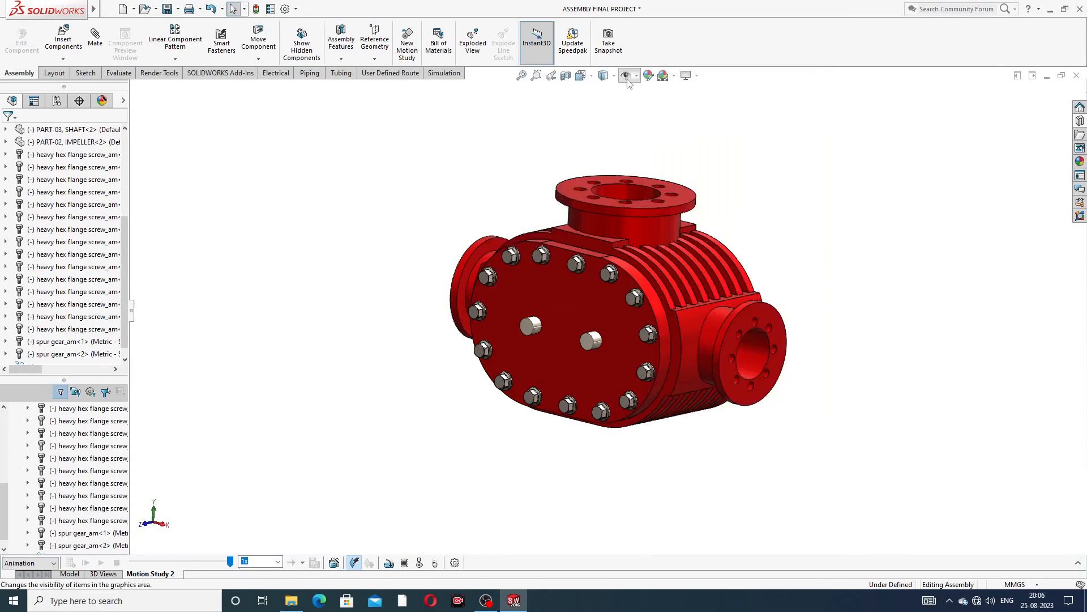
pyautogui.click(580, 76)
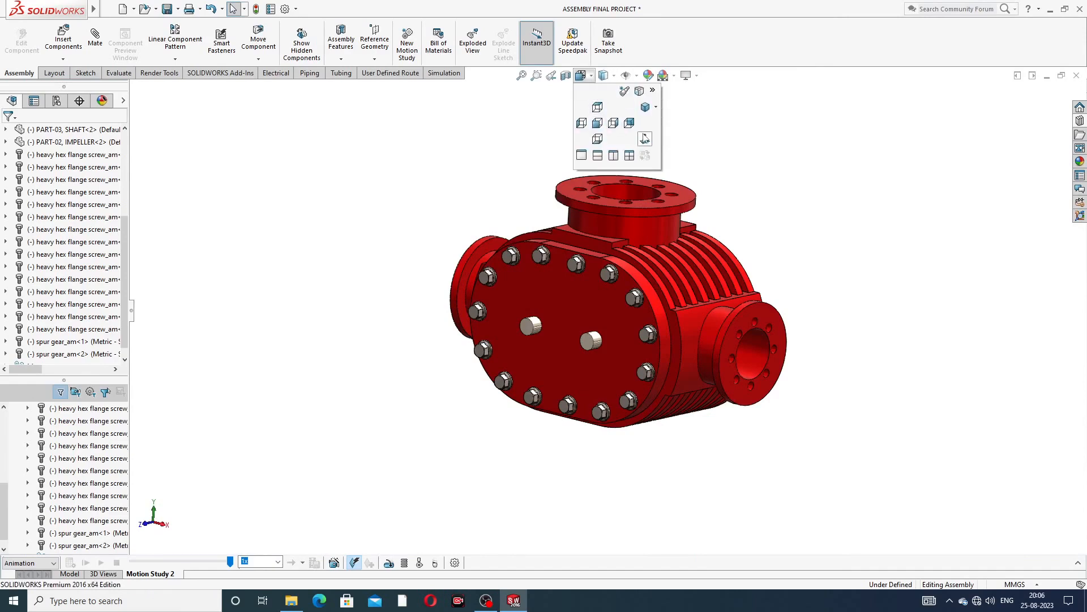
pyautogui.click(644, 138)
pyautogui.moveTo(748, 223); pyautogui.dragTo(648, 286, button='middle')
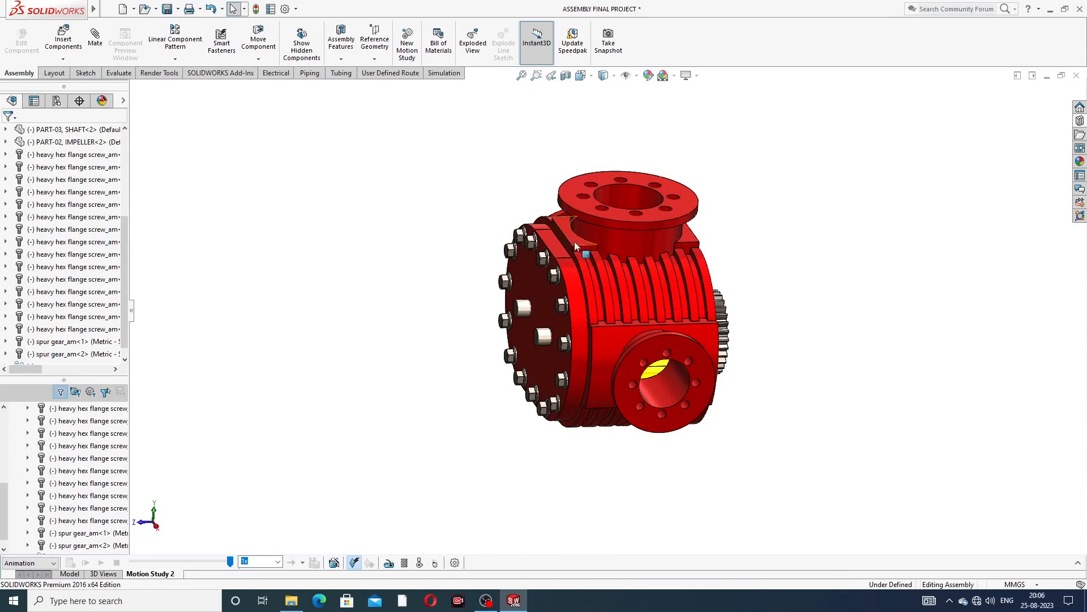
pyautogui.moveTo(544, 285)
pyautogui.mouseDown(button='middle')
pyautogui.moveTo(567, 272)
pyautogui.moveTo(562, 300)
pyautogui.moveTo(559, 281)
pyautogui.mouseUp(button='middle')
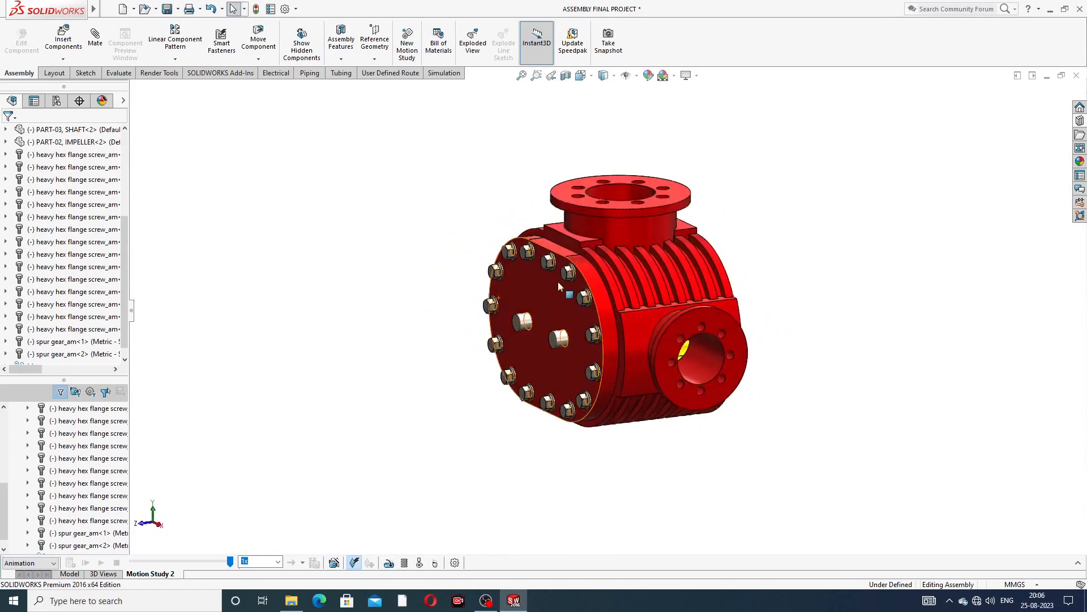
pyautogui.scroll(-3, 567, 283)
pyautogui.moveTo(759, 256); pyautogui.dragTo(785, 260, button='middle')
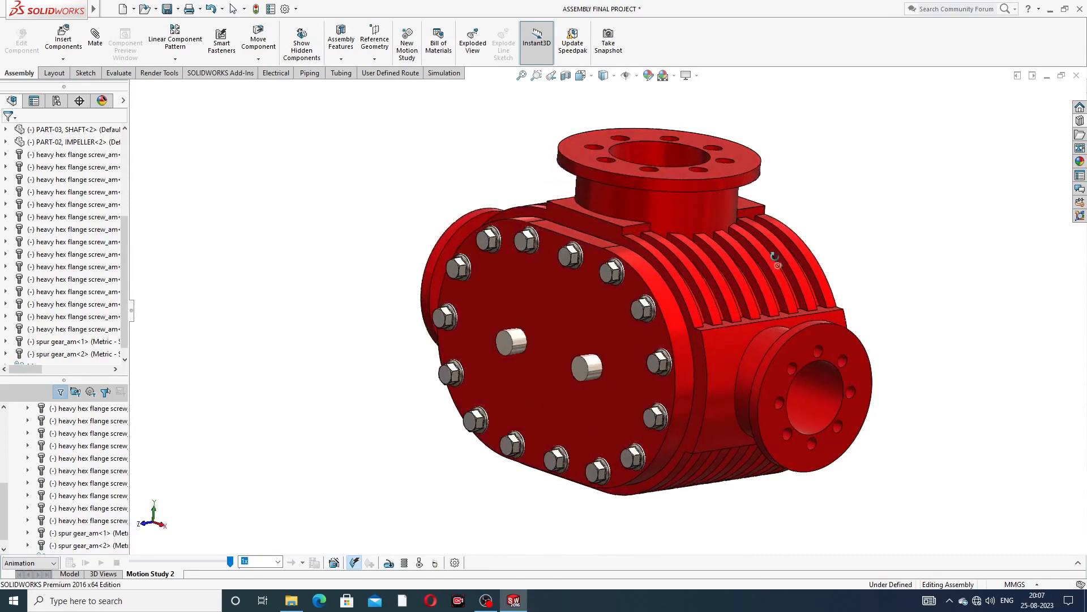
pyautogui.scroll(2, 705, 303)
pyautogui.moveTo(701, 309); pyautogui.dragTo(629, 346, button='middle')
pyautogui.scroll(2, 619, 344)
pyautogui.scroll(-2, 601, 344)
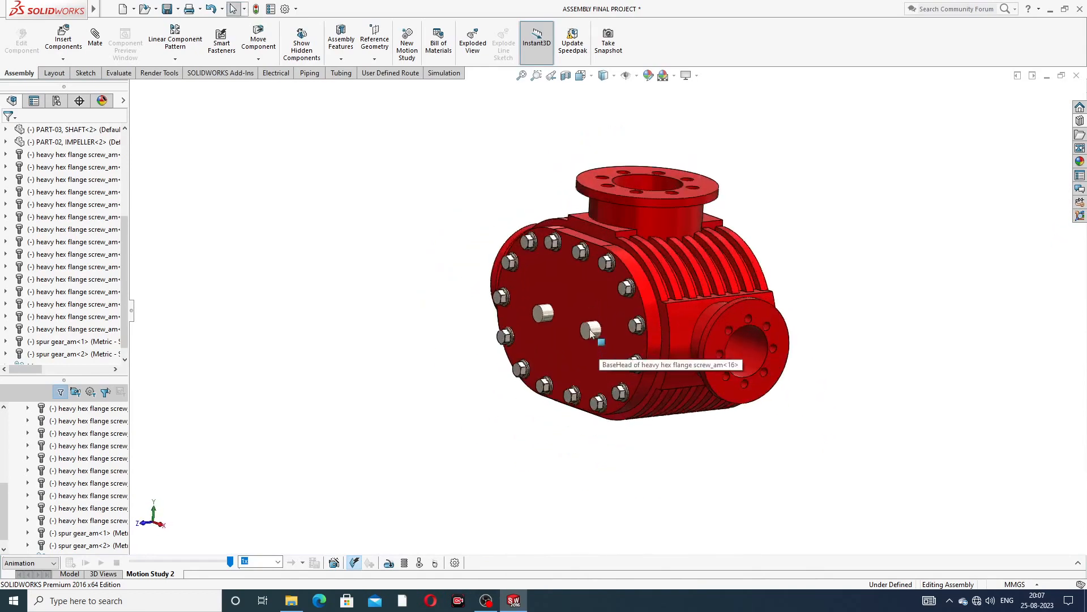
pyautogui.scroll(2, 592, 330)
pyautogui.scroll(-1, 560, 317)
pyautogui.scroll(-3, 563, 318)
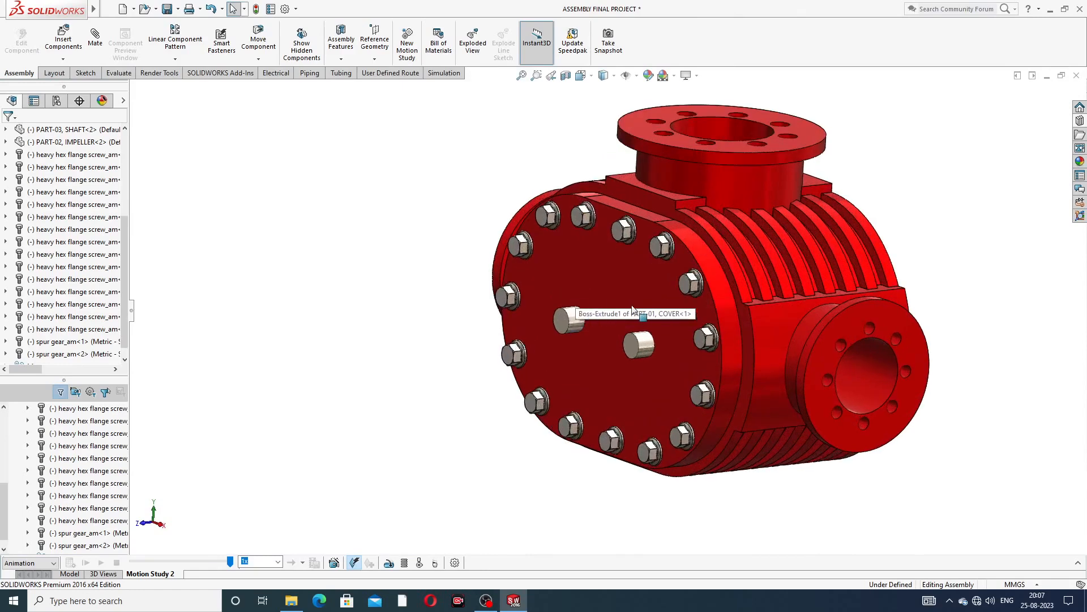
pyautogui.scroll(1, 635, 318)
pyautogui.scroll(1, 648, 340)
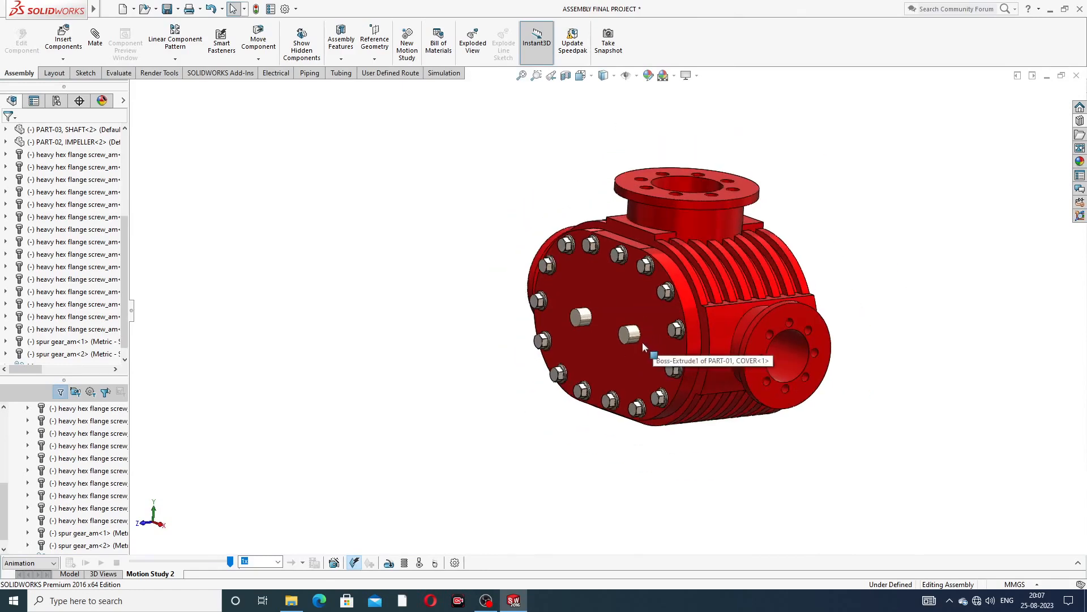
pyautogui.scroll(-1, 620, 356)
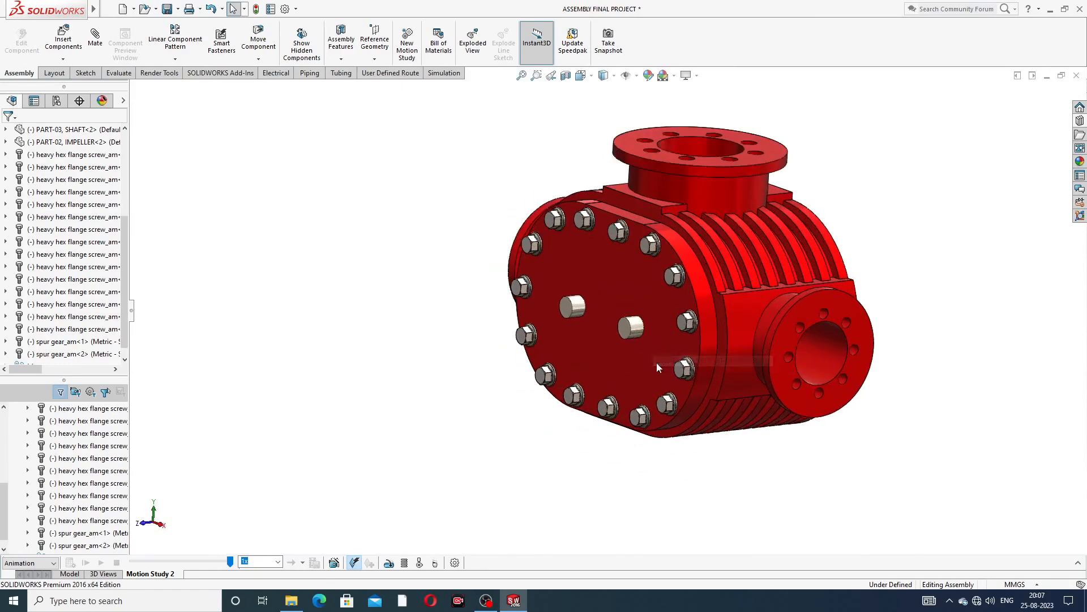
pyautogui.scroll(1, 657, 362)
pyautogui.moveTo(639, 372)
pyautogui.mouseDown(button='middle')
pyautogui.moveTo(623, 372)
pyautogui.moveTo(656, 373)
pyautogui.moveTo(645, 371)
pyautogui.mouseUp(button='middle')
pyautogui.scroll(-1, 645, 375)
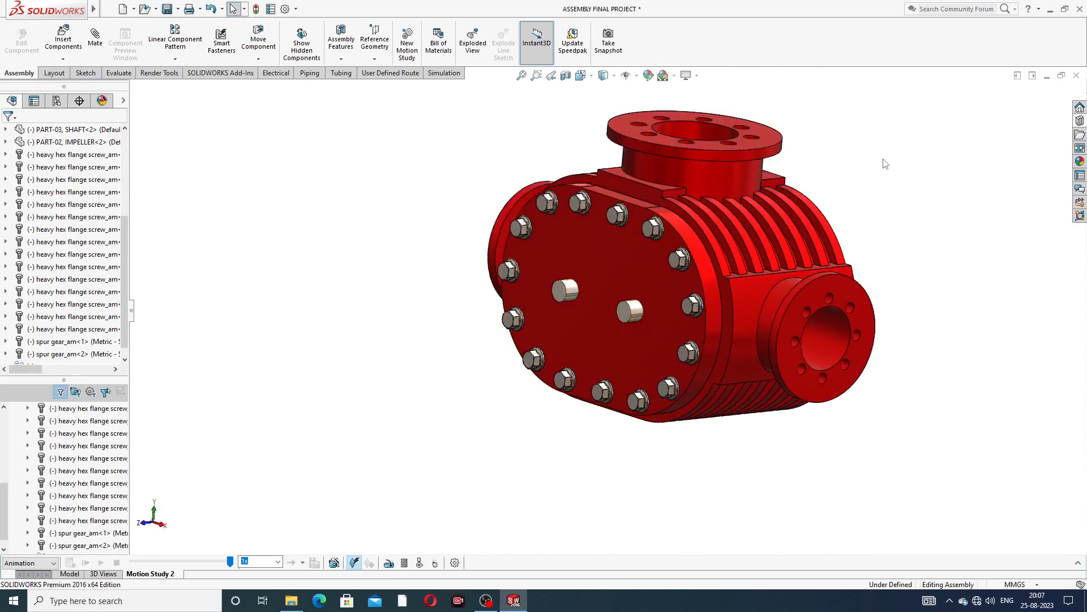
# Step: Start an exploded view and select the five hex flange screws around the cover's upper-left edge for the first explode step
pyautogui.click(471, 52)
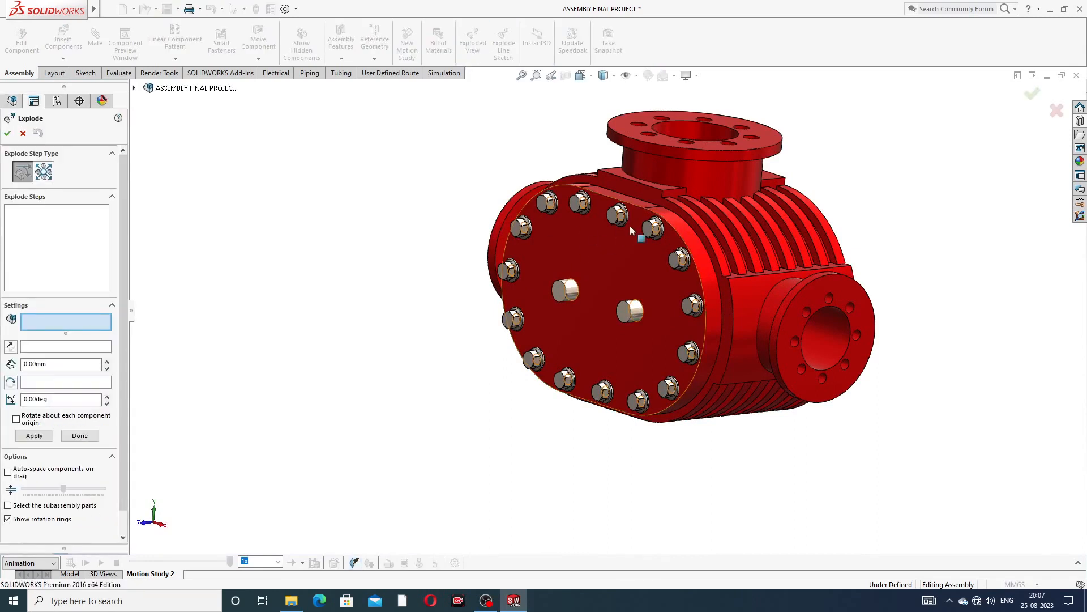
pyautogui.scroll(2, 634, 241)
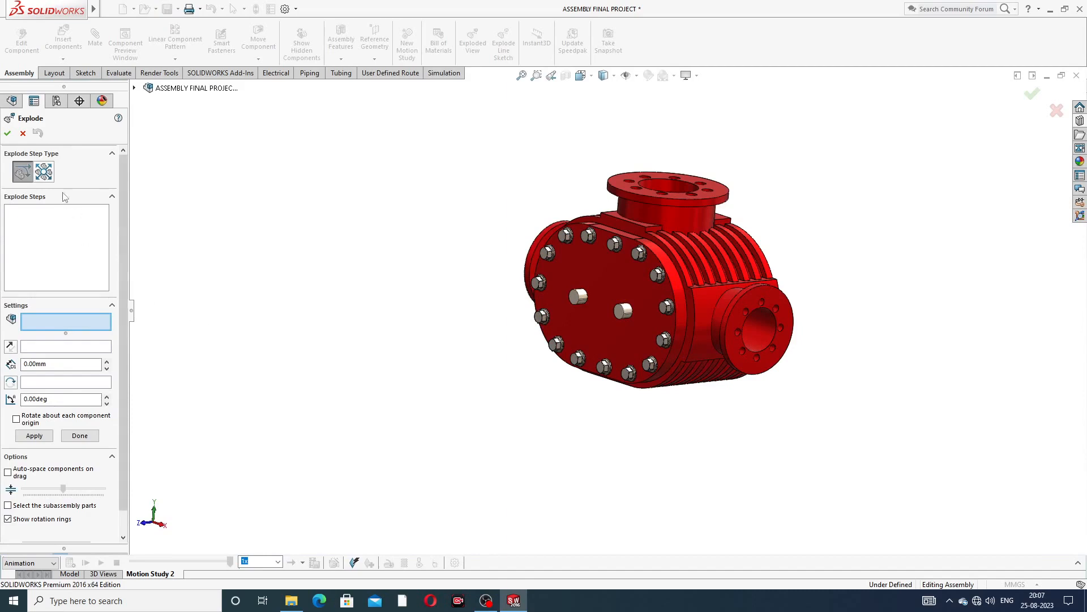
pyautogui.scroll(-2, 623, 277)
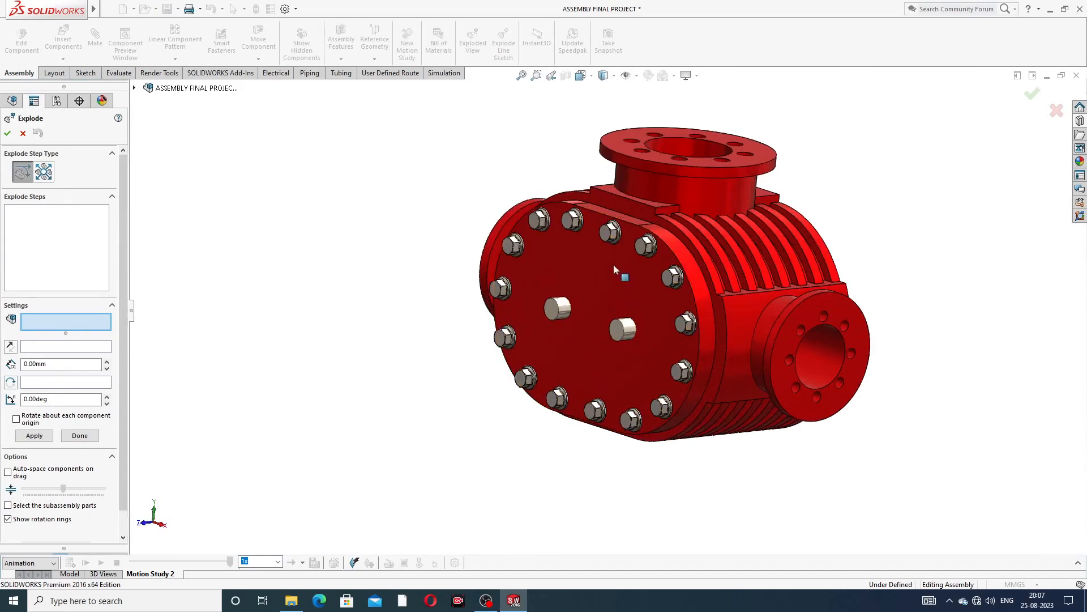
pyautogui.click(606, 234)
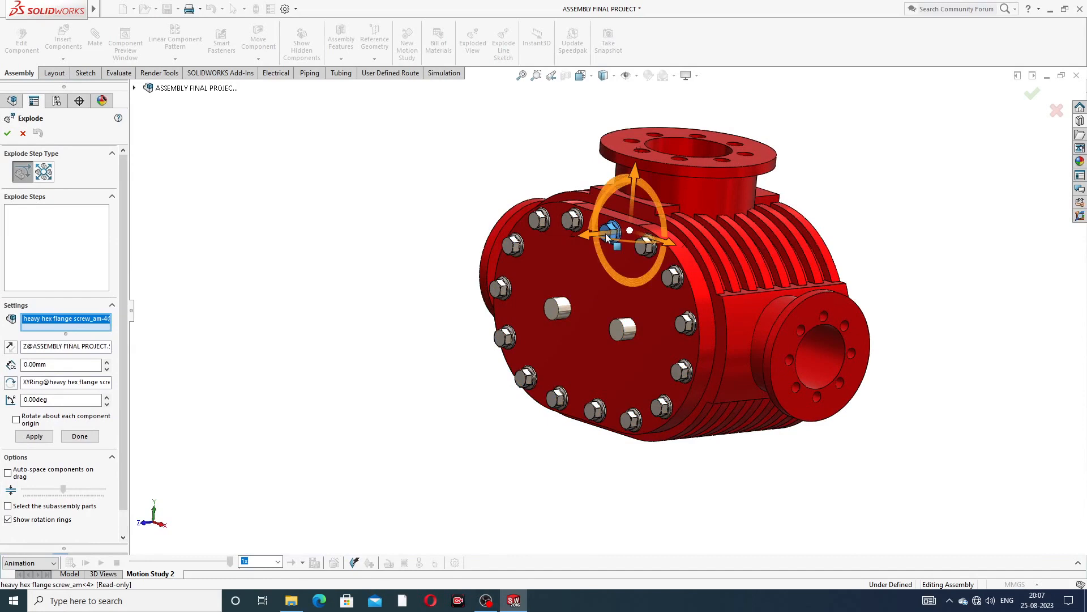
pyautogui.click(570, 220)
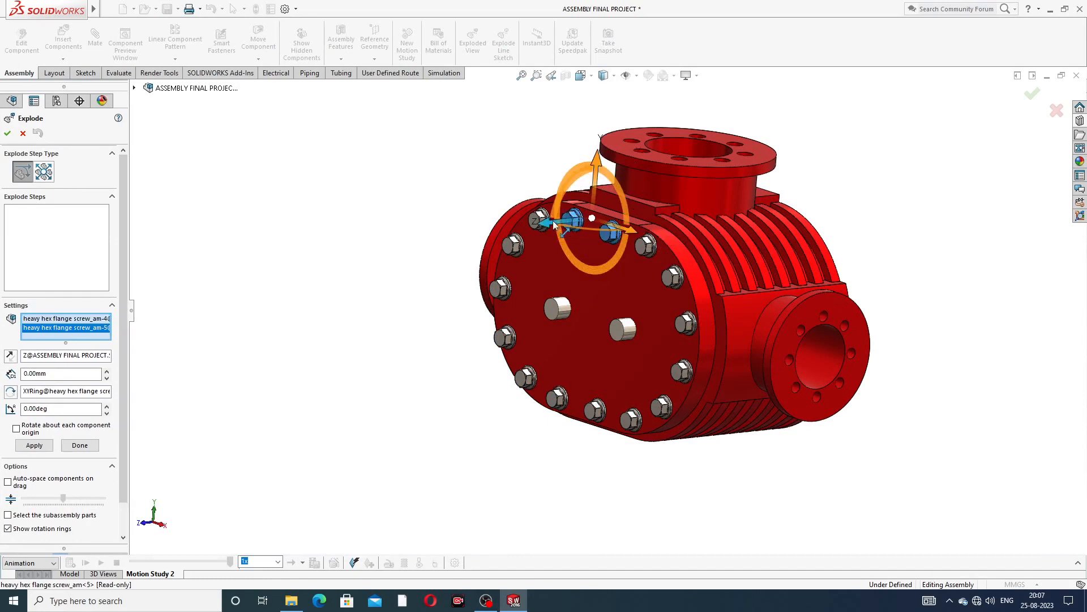
pyautogui.click(533, 222)
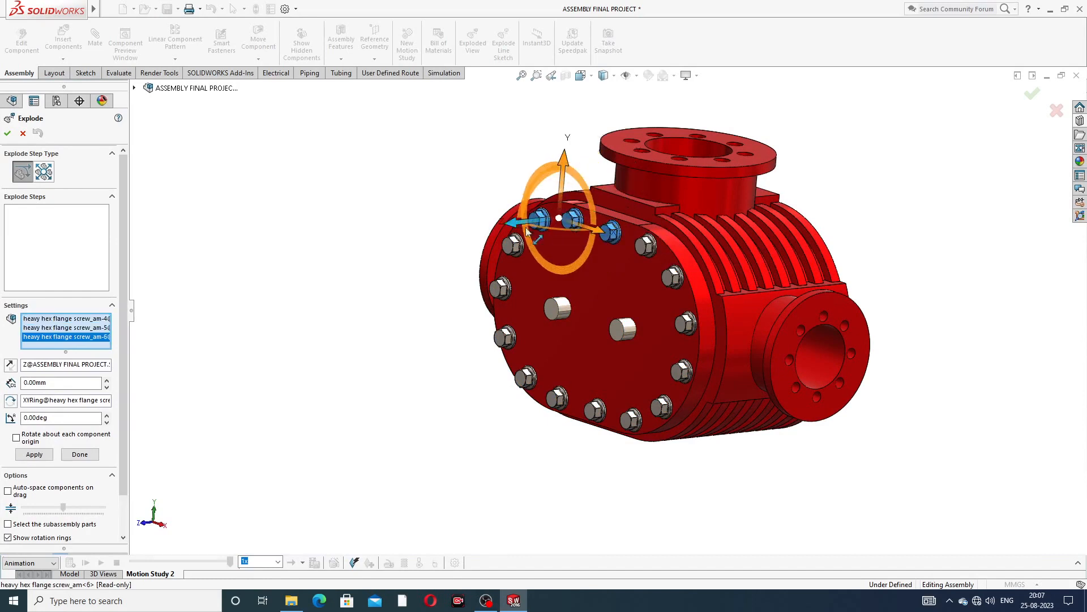
pyautogui.click(512, 247)
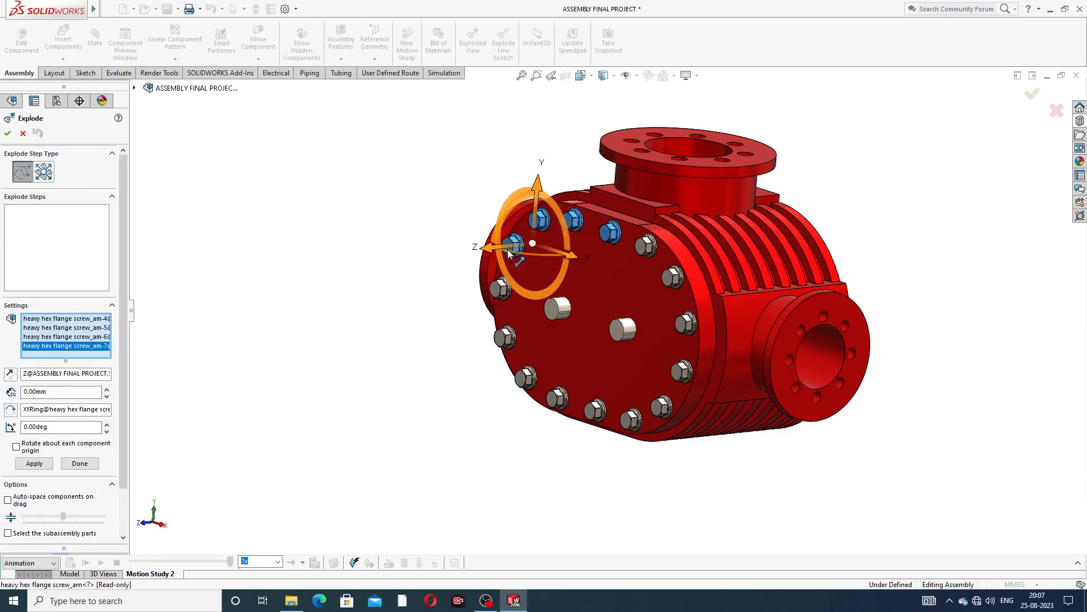
pyautogui.click(499, 289)
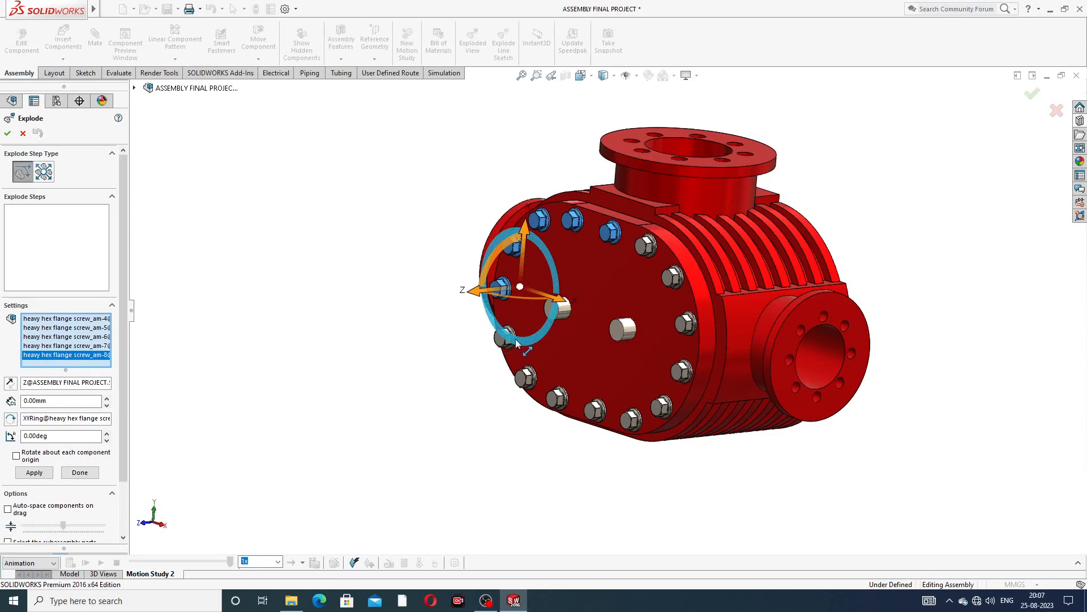
# Step: Add the six hex flange screws along the cover's lower-left and bottom edge to the explode selection
pyautogui.moveTo(518, 346); pyautogui.dragTo(552, 294, button='middle')
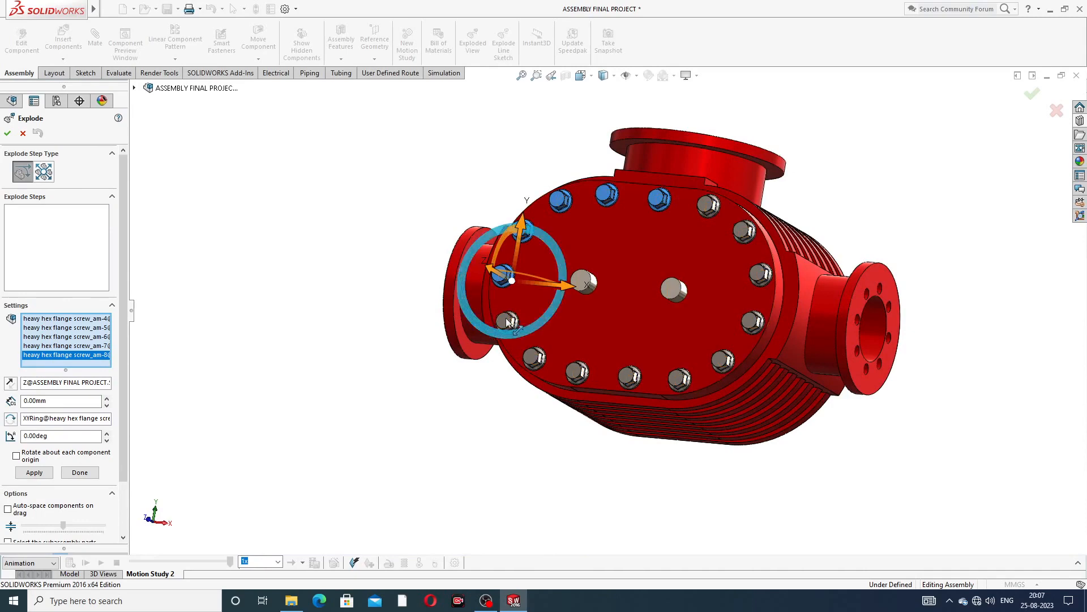
pyautogui.moveTo(558, 333); pyautogui.dragTo(518, 312, button='middle')
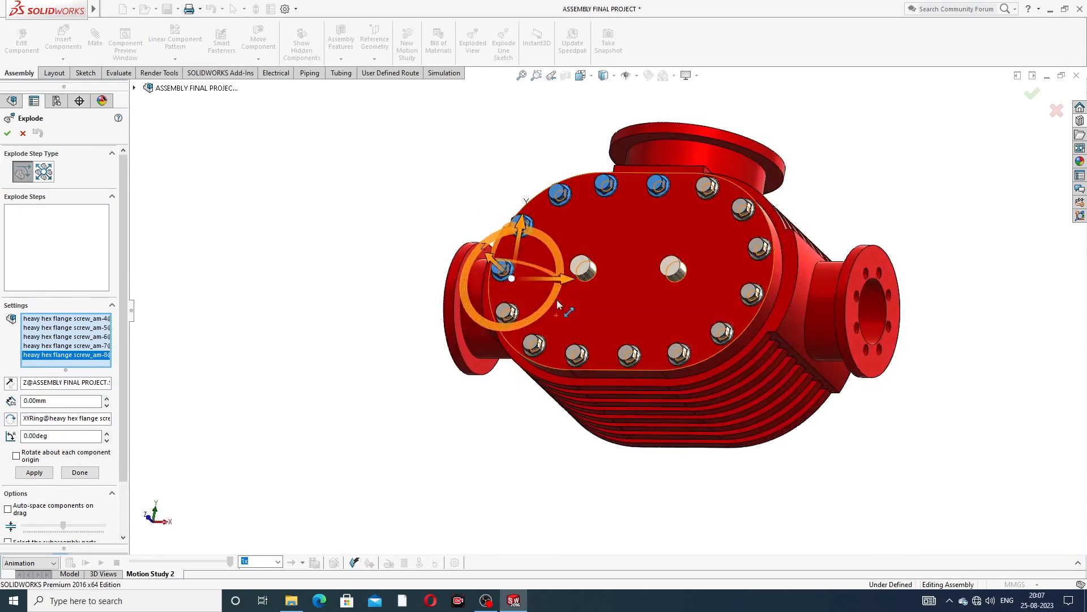
pyautogui.click(504, 313)
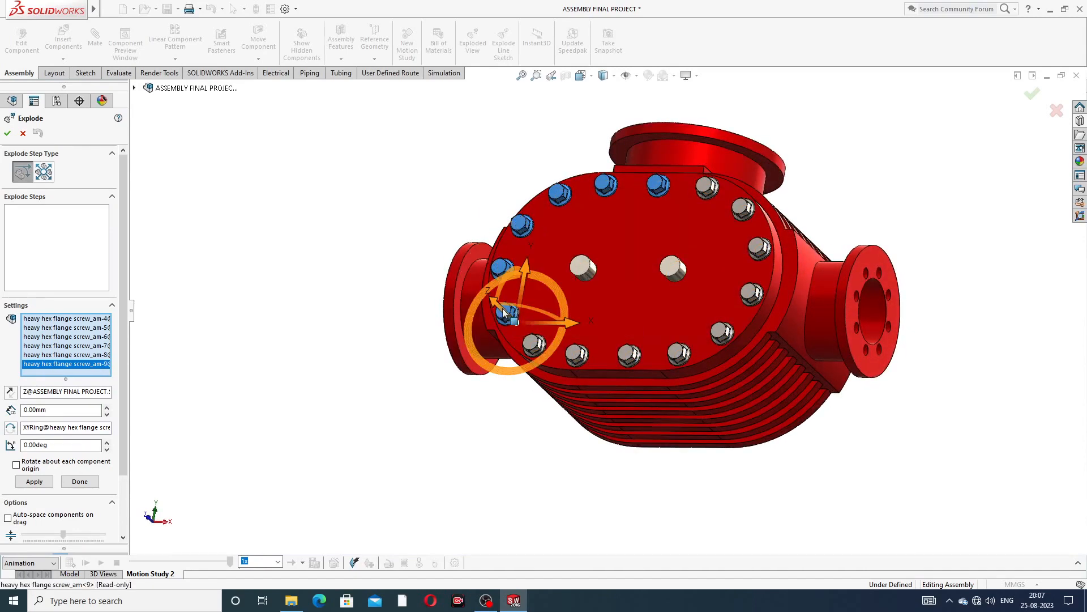
pyautogui.click(531, 348)
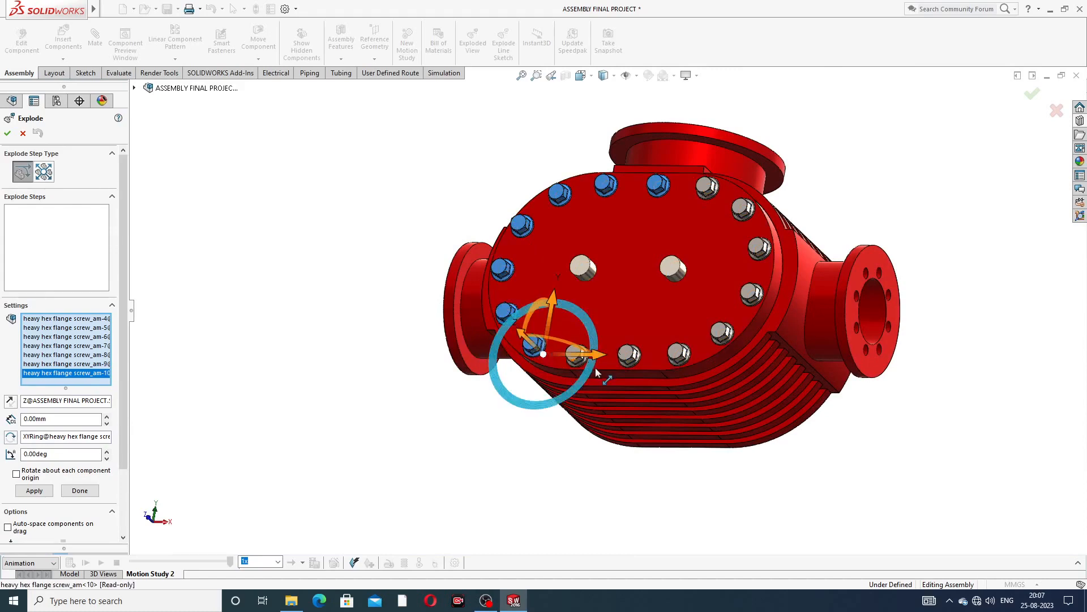
pyautogui.moveTo(559, 365); pyautogui.dragTo(568, 426, button='middle')
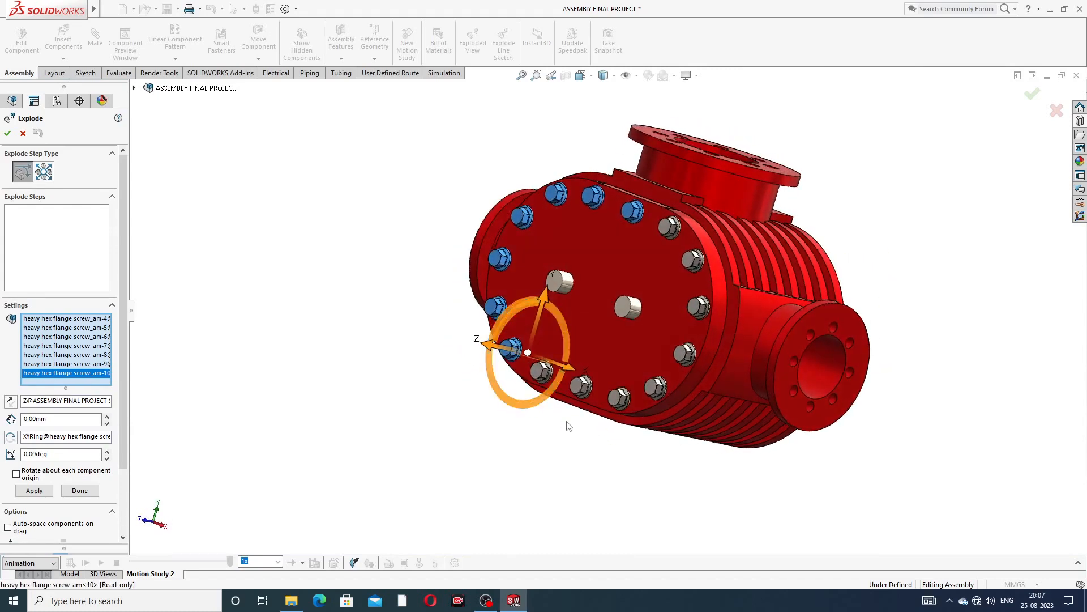
pyautogui.click(539, 372)
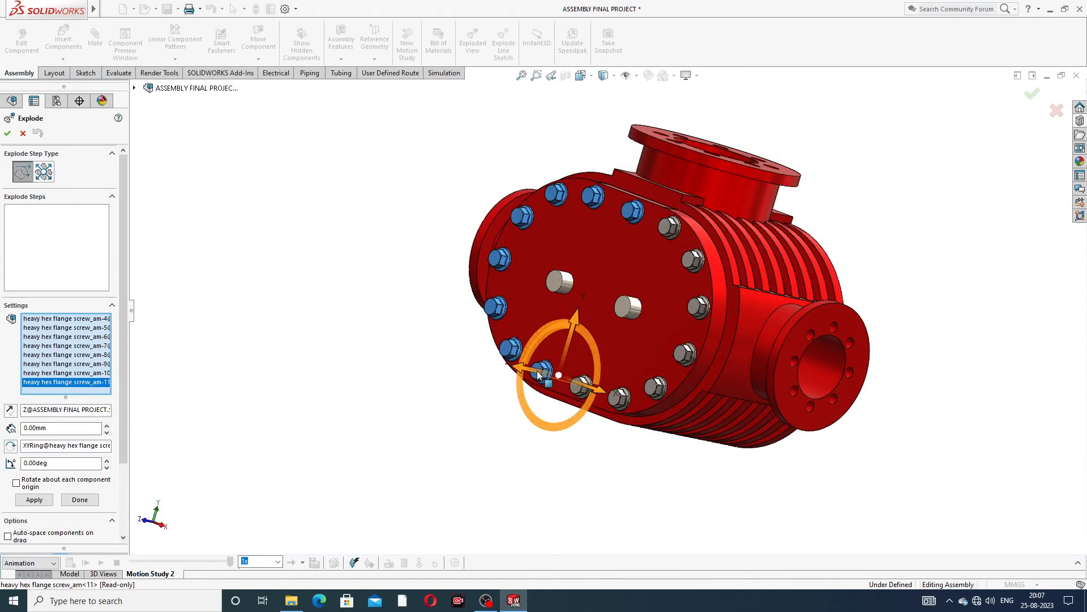
pyautogui.click(576, 391)
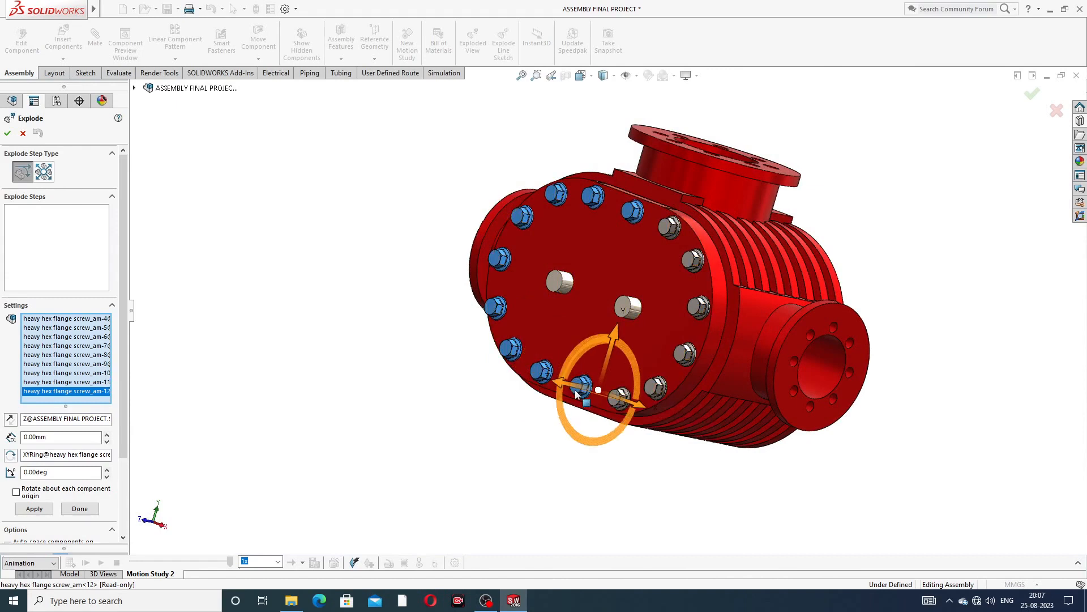
pyautogui.click(617, 403)
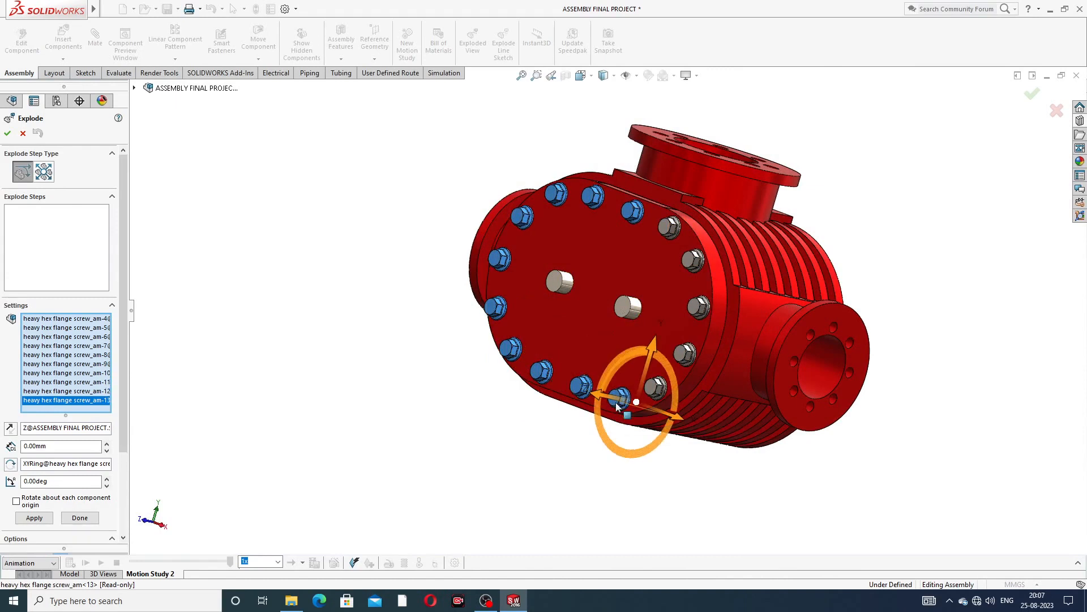
pyautogui.click(654, 391)
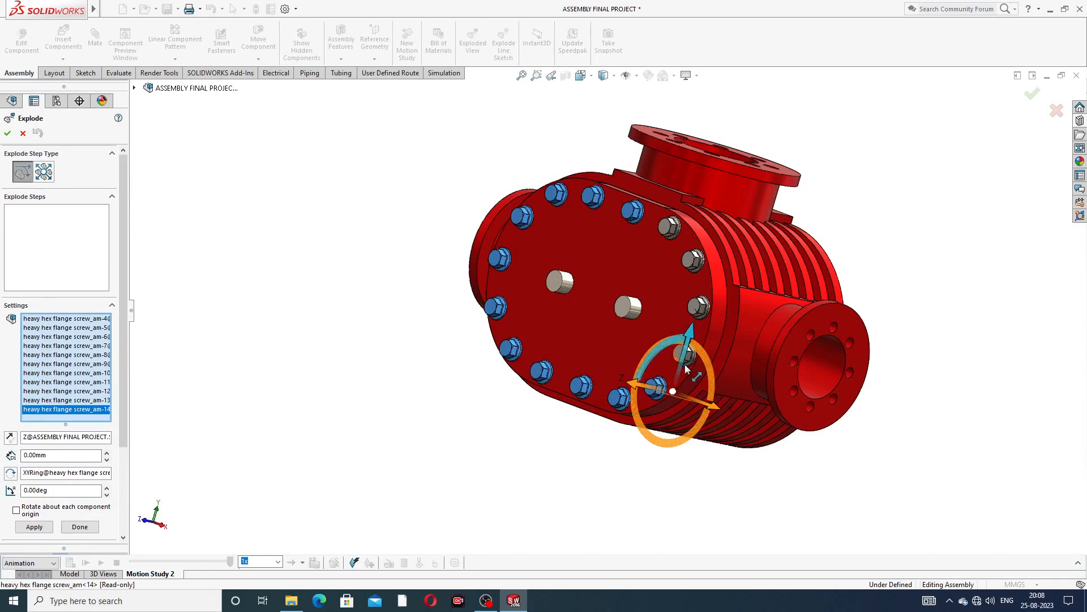
# Step: Add the remaining four hex flange screws on the cover's right side to the explode selection
pyautogui.moveTo(686, 368); pyautogui.dragTo(875, 367, button='middle')
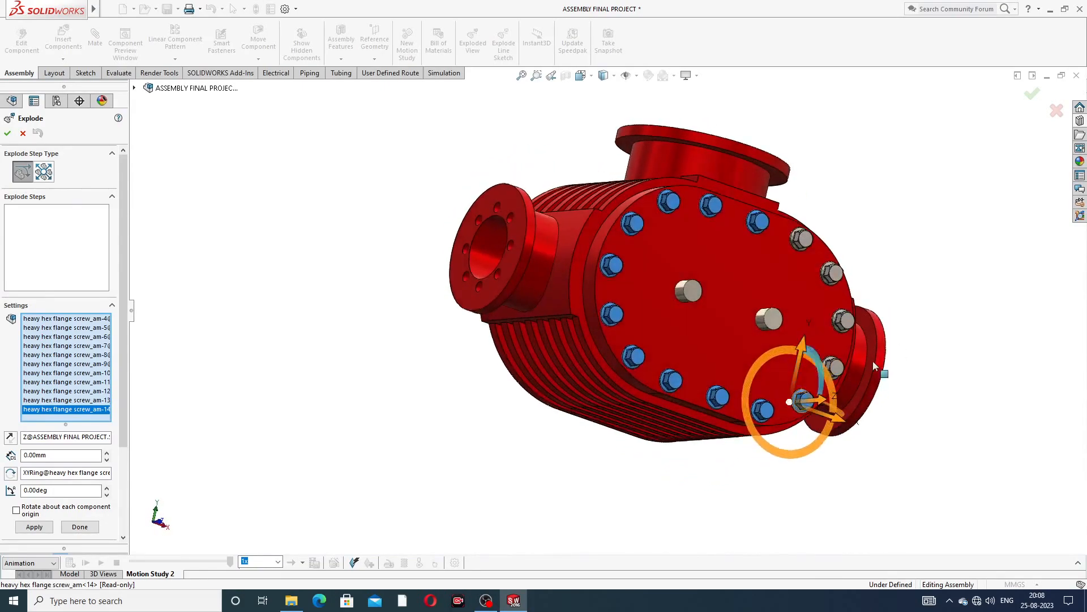
pyautogui.click(840, 371)
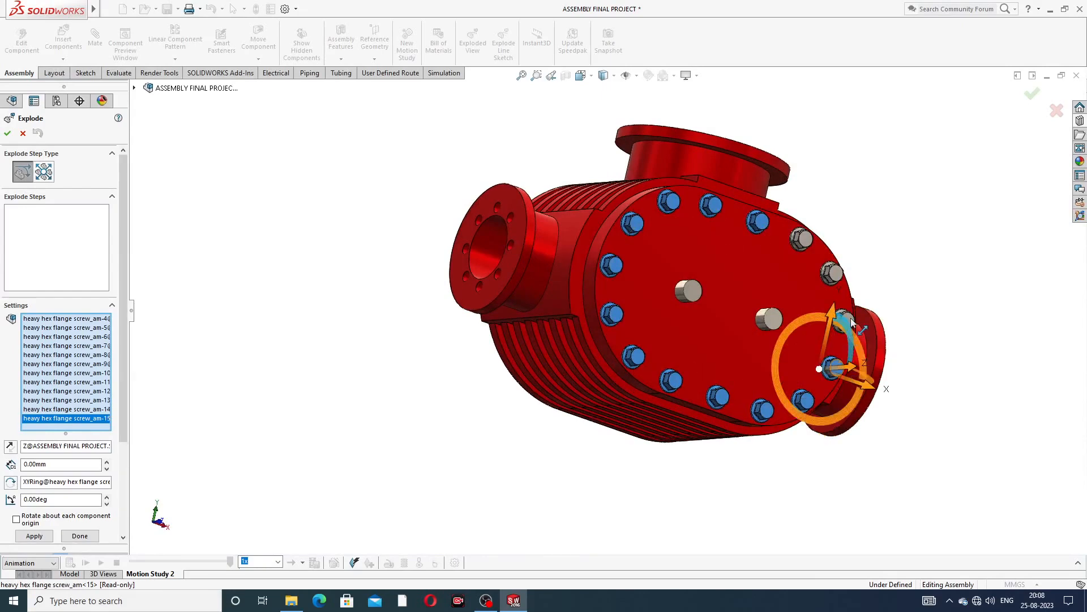
pyautogui.moveTo(852, 323); pyautogui.dragTo(760, 318, button='middle')
pyautogui.scroll(-2, 761, 316)
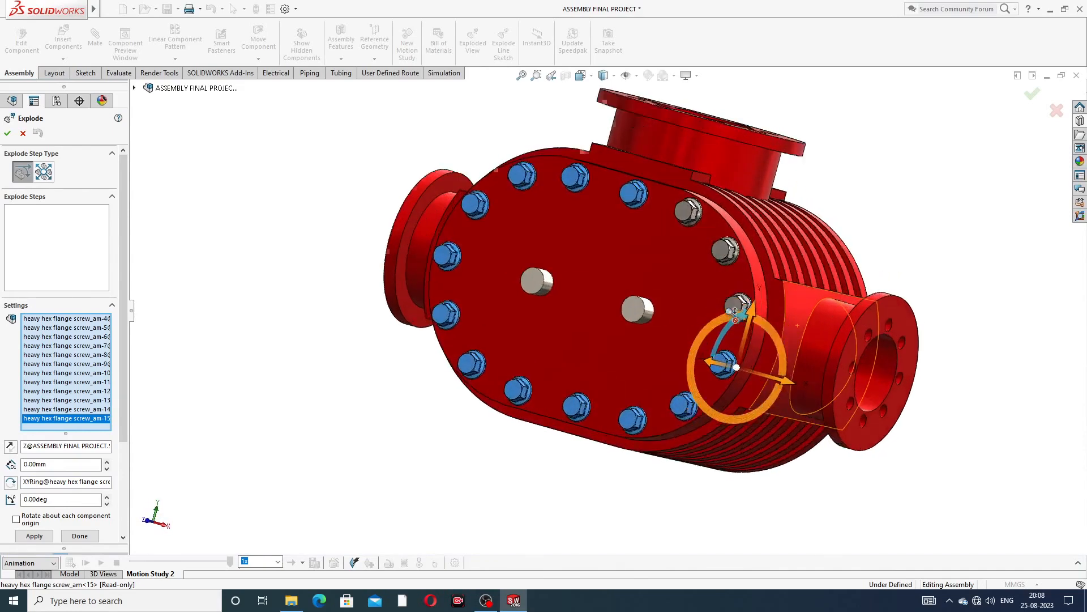
pyautogui.scroll(-1, 760, 317)
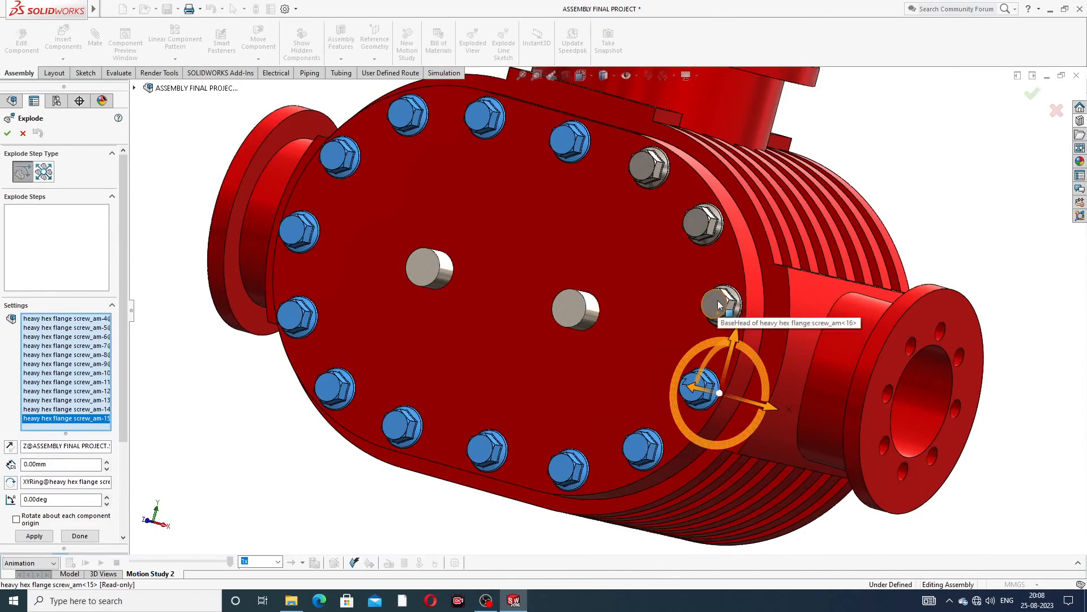
pyautogui.click(719, 303)
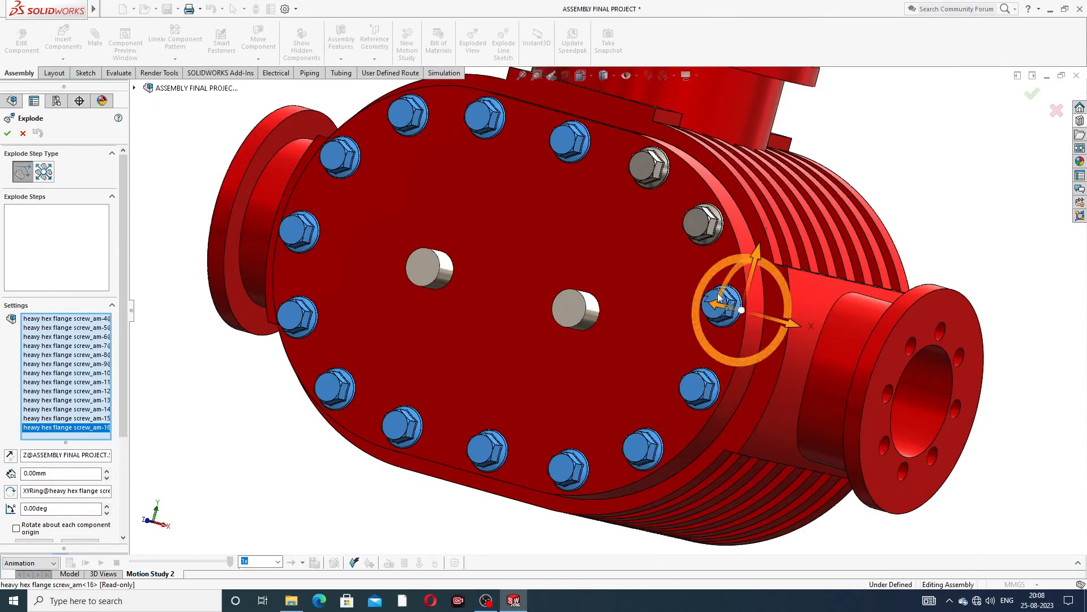
pyautogui.click(702, 223)
pyautogui.click(649, 168)
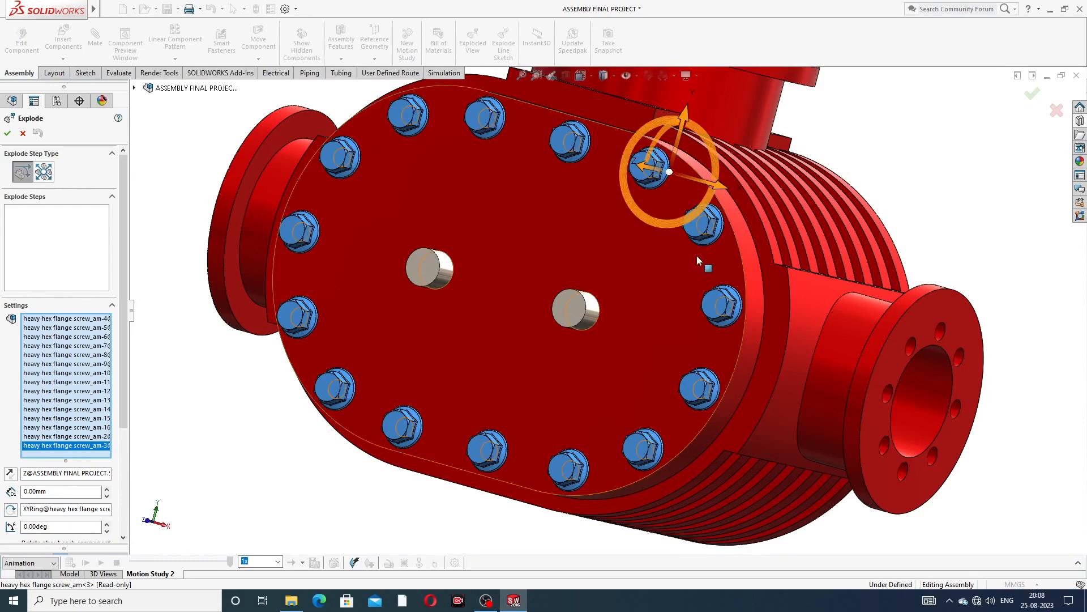
# Step: Explode all fifteen selected flange screws straight out of the cover along Z by about 412 mm
pyautogui.scroll(6, 698, 260)
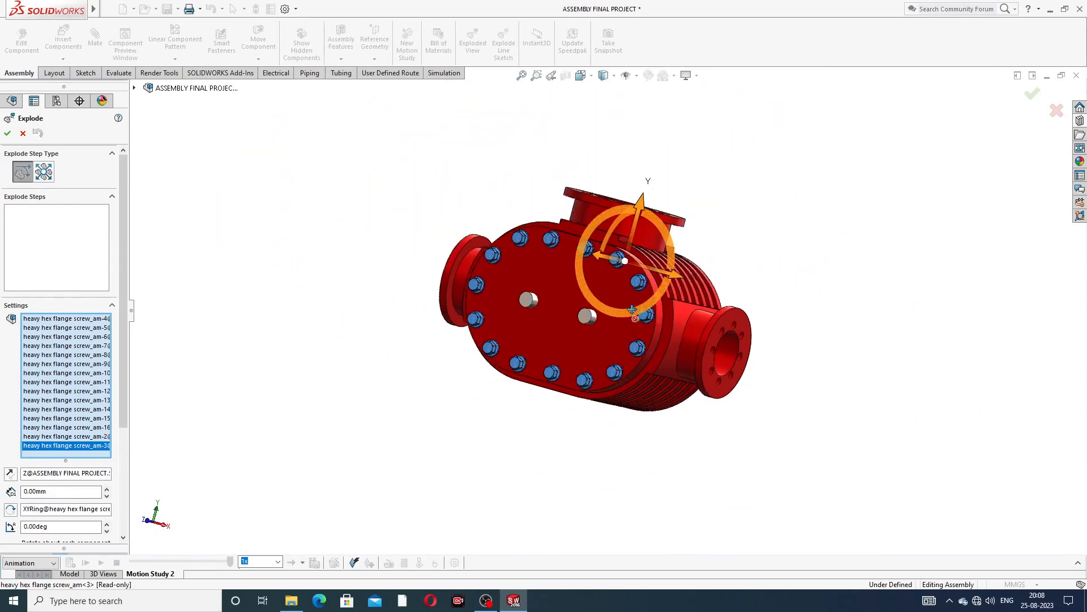
pyautogui.moveTo(632, 309); pyautogui.dragTo(666, 307, button='middle')
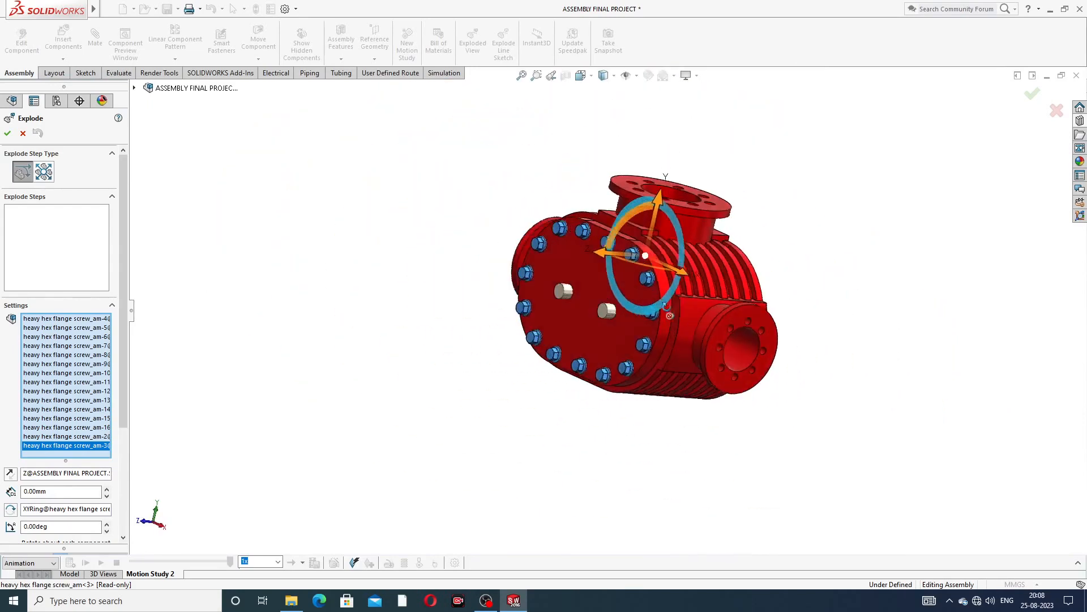
pyautogui.scroll(-3, 677, 259)
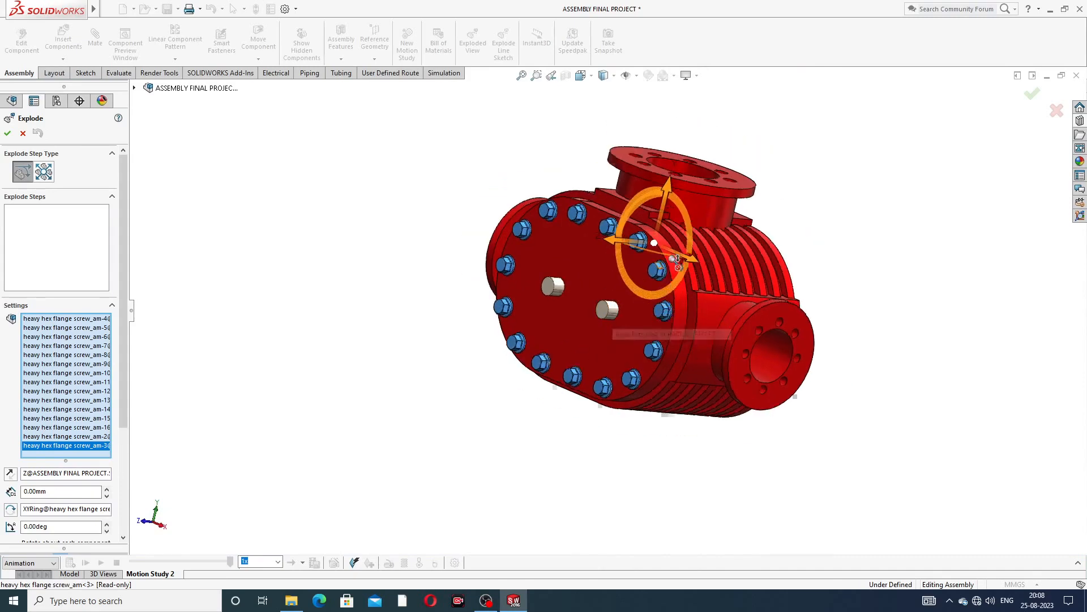
pyautogui.scroll(1, 604, 308)
pyautogui.scroll(-1, 590, 306)
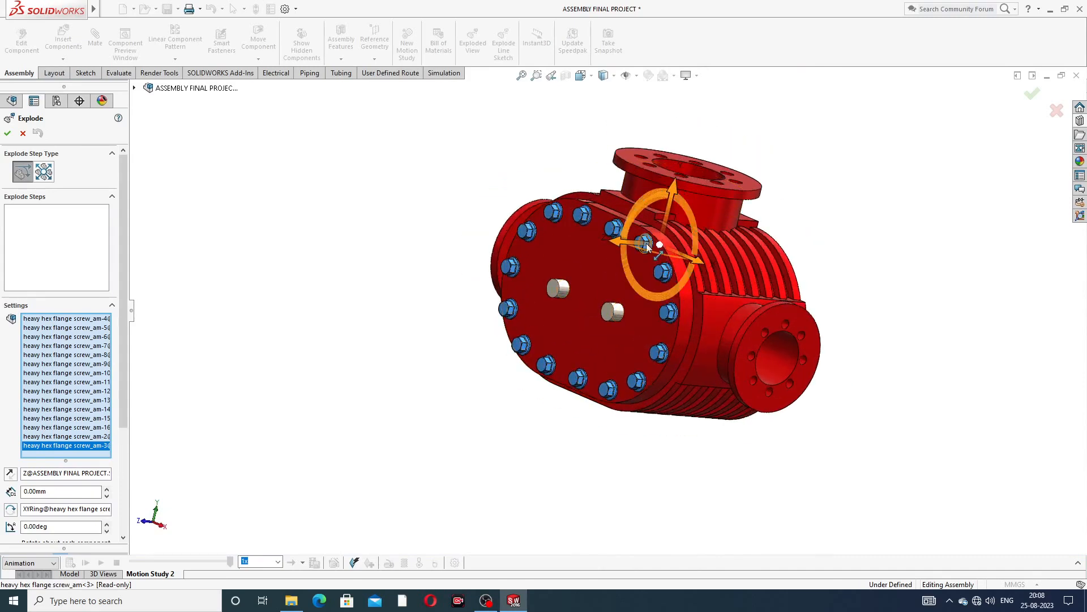
pyautogui.moveTo(657, 256); pyautogui.dragTo(639, 252, button='middle')
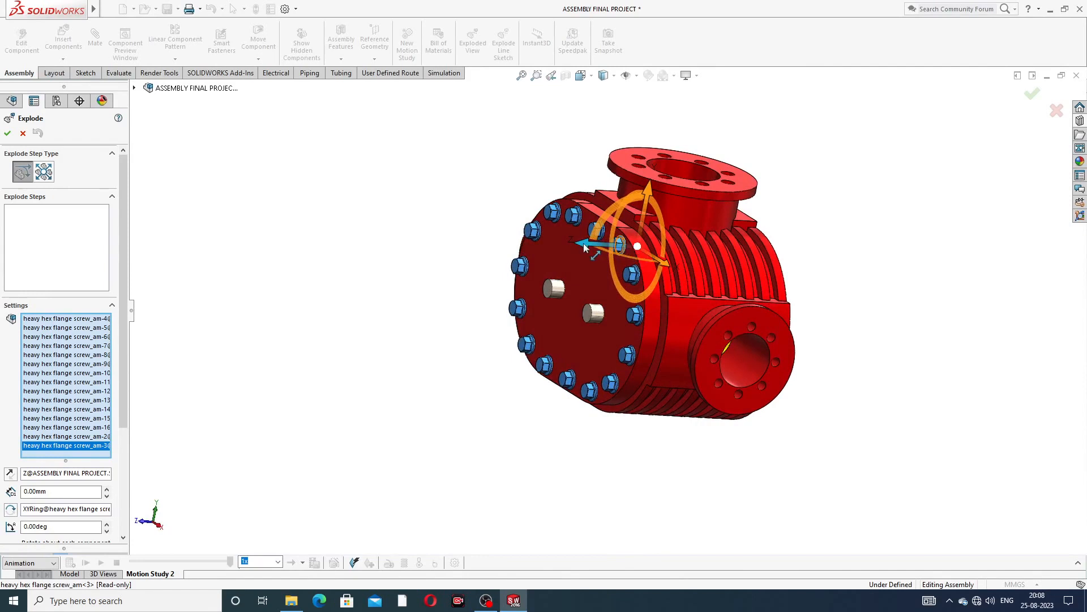
pyautogui.moveTo(585, 248); pyautogui.dragTo(309, 274)
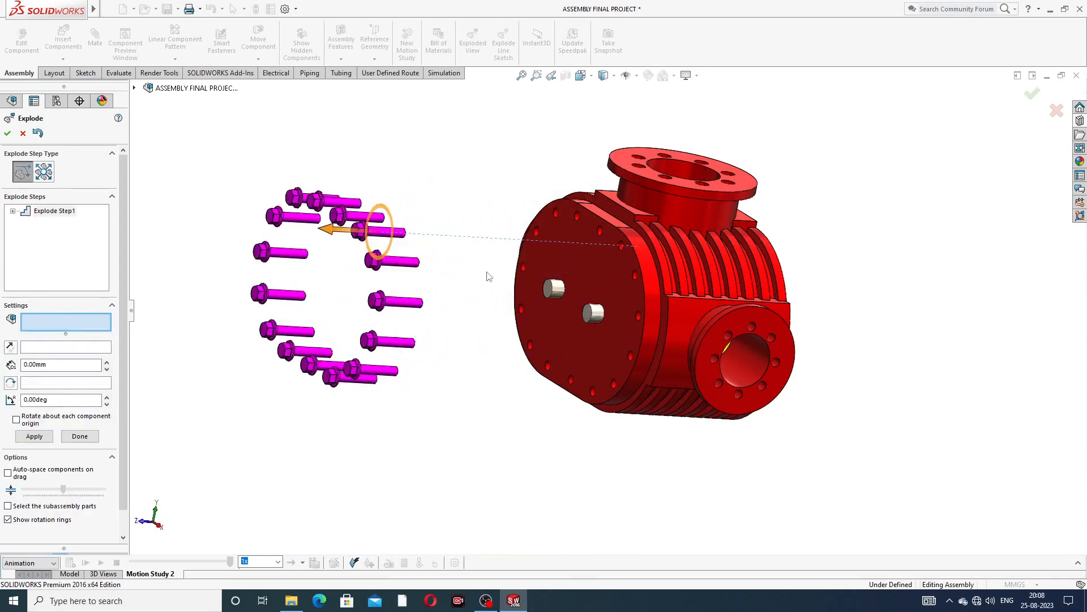
pyautogui.moveTo(489, 277); pyautogui.dragTo(516, 336, button='middle')
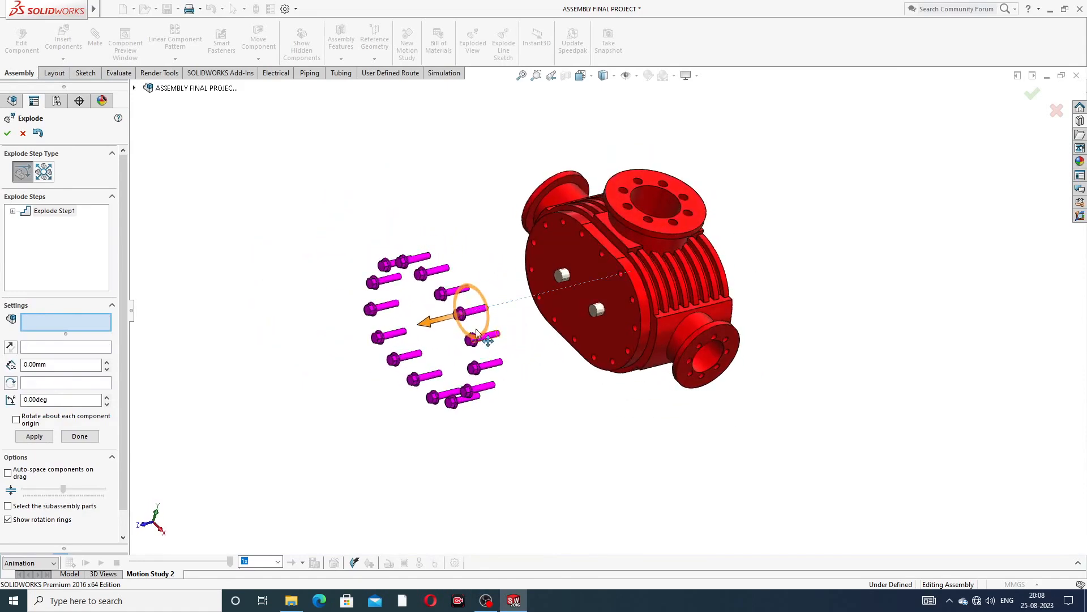
pyautogui.moveTo(425, 327); pyautogui.dragTo(389, 336)
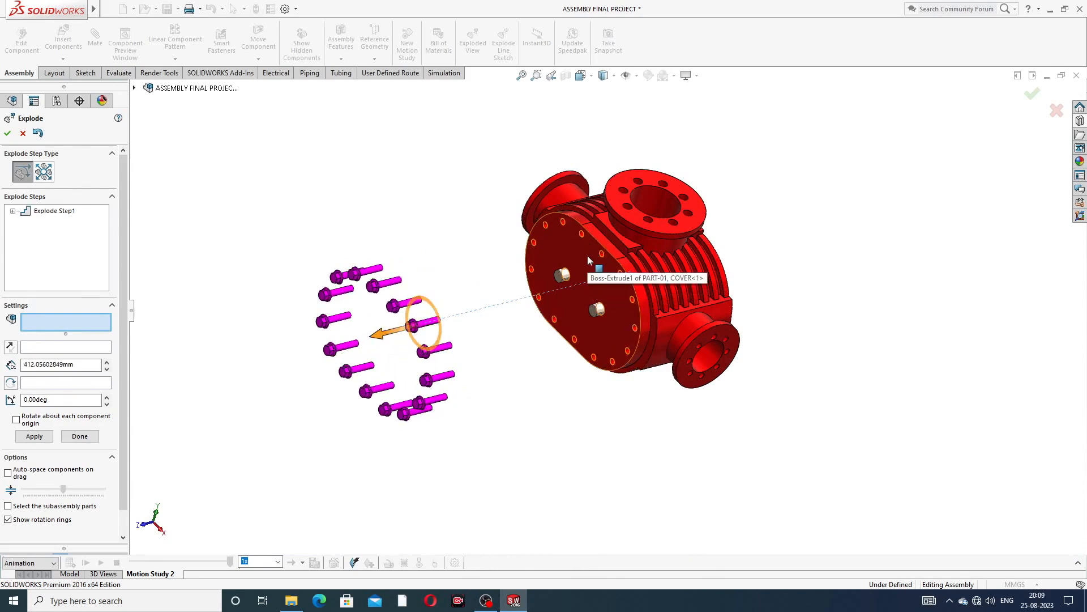
# Step: Explode the PART-01 cover along Z, away from the housing, until it sits around the exploded screws
pyautogui.click(588, 259)
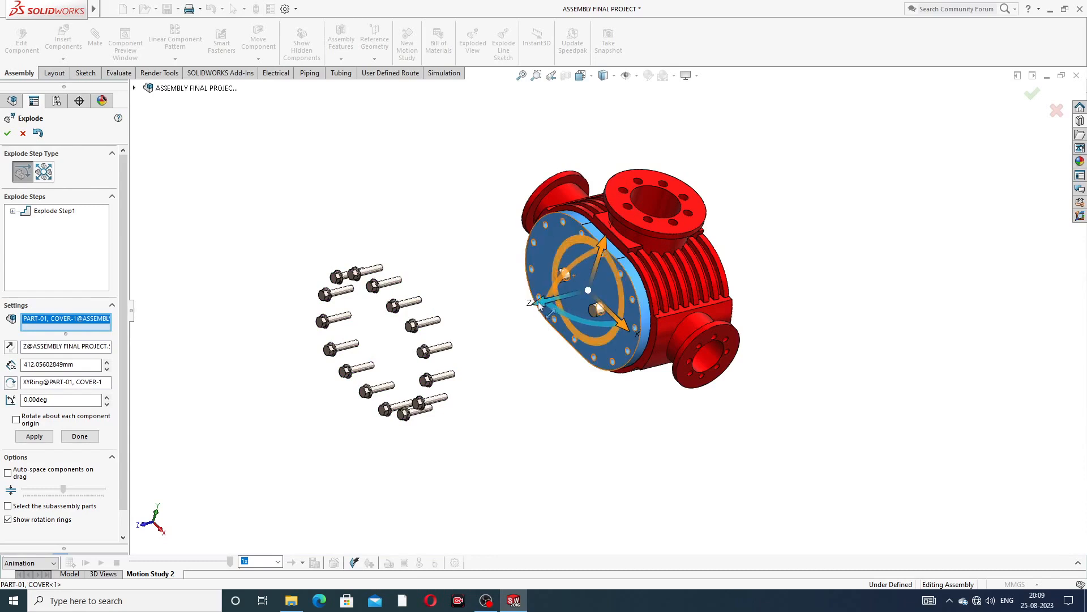
pyautogui.moveTo(538, 305); pyautogui.dragTo(350, 362)
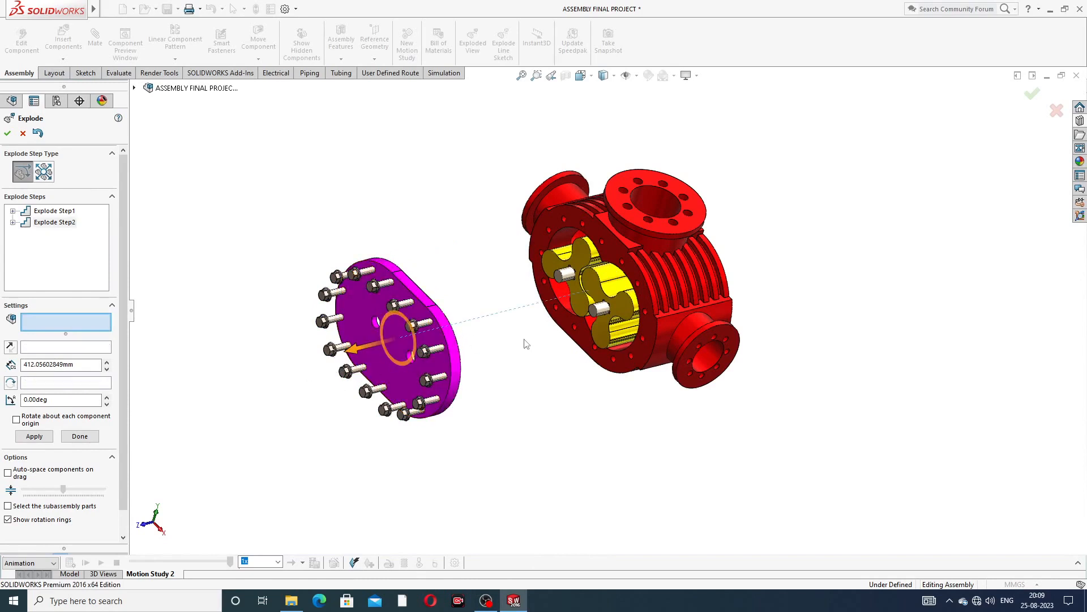
# Step: Explode the two PART-02 impellers one after the other along Z, out of the housing into the gap behind the cover
pyautogui.scroll(-2, 568, 332)
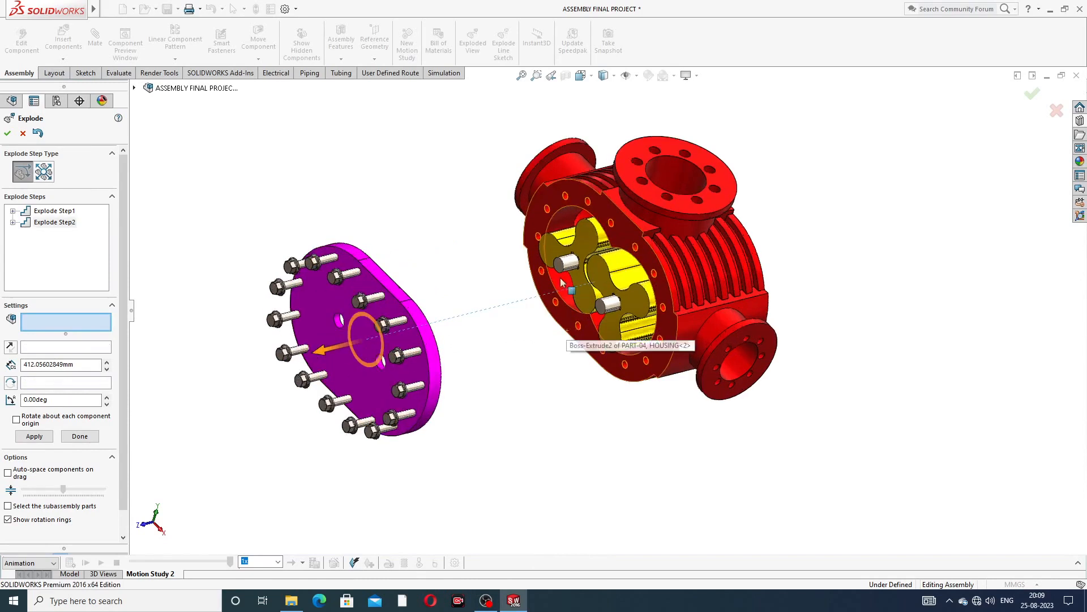
pyautogui.click(585, 245)
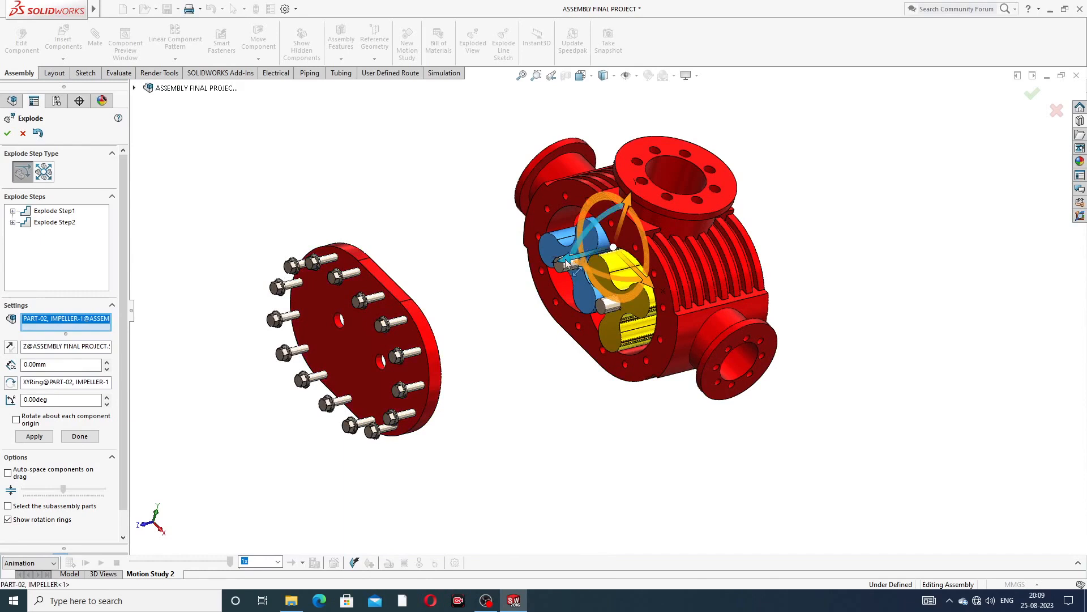
pyautogui.moveTo(566, 264); pyautogui.dragTo(421, 297)
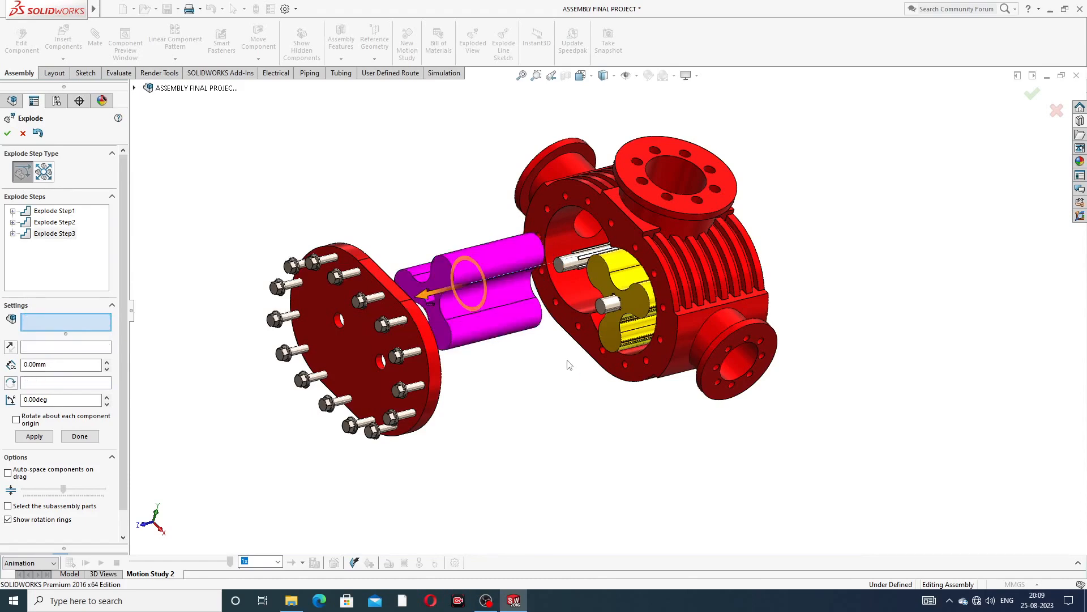
pyautogui.moveTo(569, 364)
pyautogui.mouseDown(button='middle')
pyautogui.moveTo(553, 381)
pyautogui.moveTo(563, 381)
pyautogui.mouseUp(button='middle')
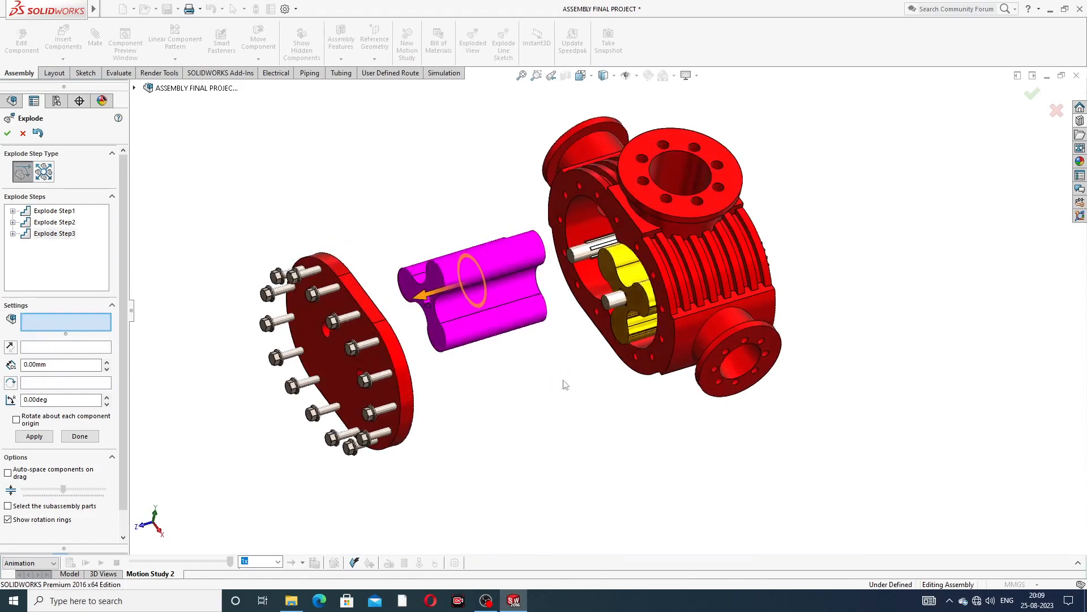
pyautogui.click(632, 308)
pyautogui.moveTo(632, 306); pyautogui.dragTo(479, 350)
# Step: Explode the two spur gears one after the other along Z, away from the back of the housing
pyautogui.moveTo(810, 233); pyautogui.dragTo(768, 198, button='middle')
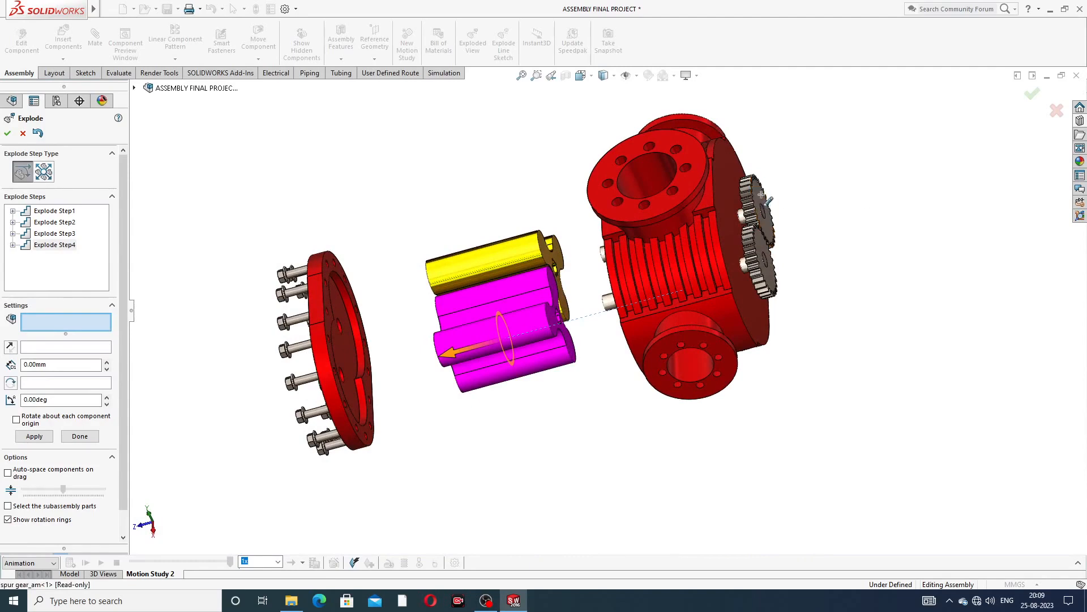
pyautogui.click(757, 204)
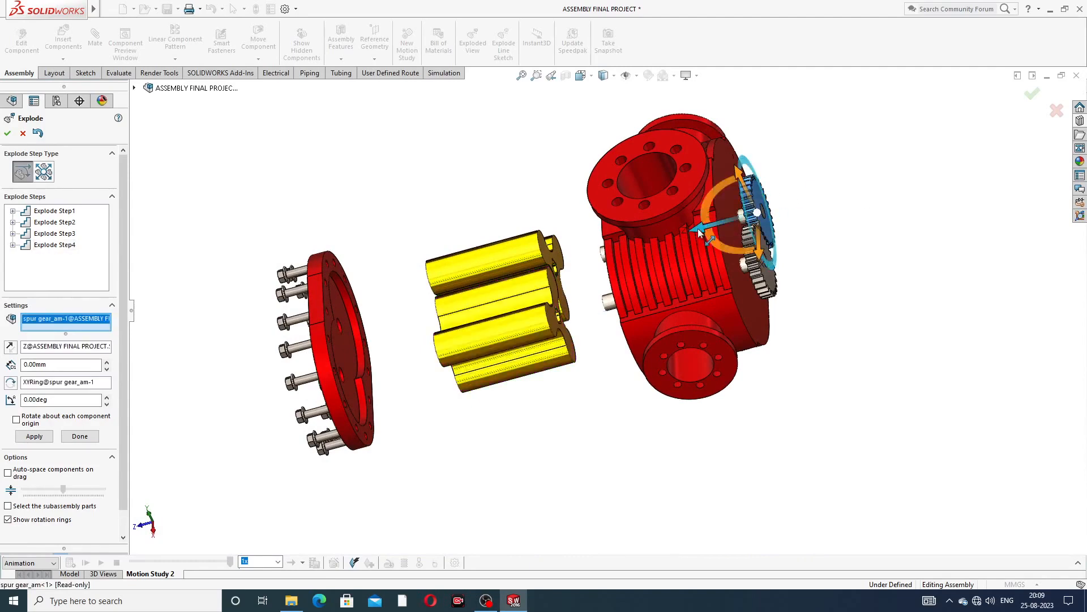
pyautogui.moveTo(700, 232); pyautogui.dragTo(874, 197)
pyautogui.click(764, 250)
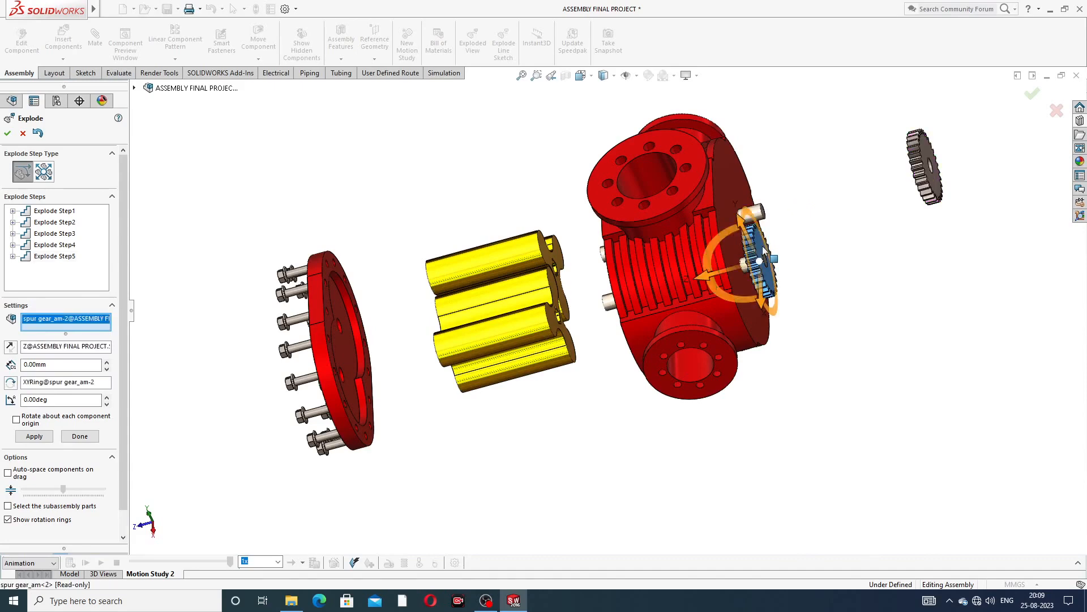
pyautogui.moveTo(702, 278); pyautogui.dragTo(878, 244)
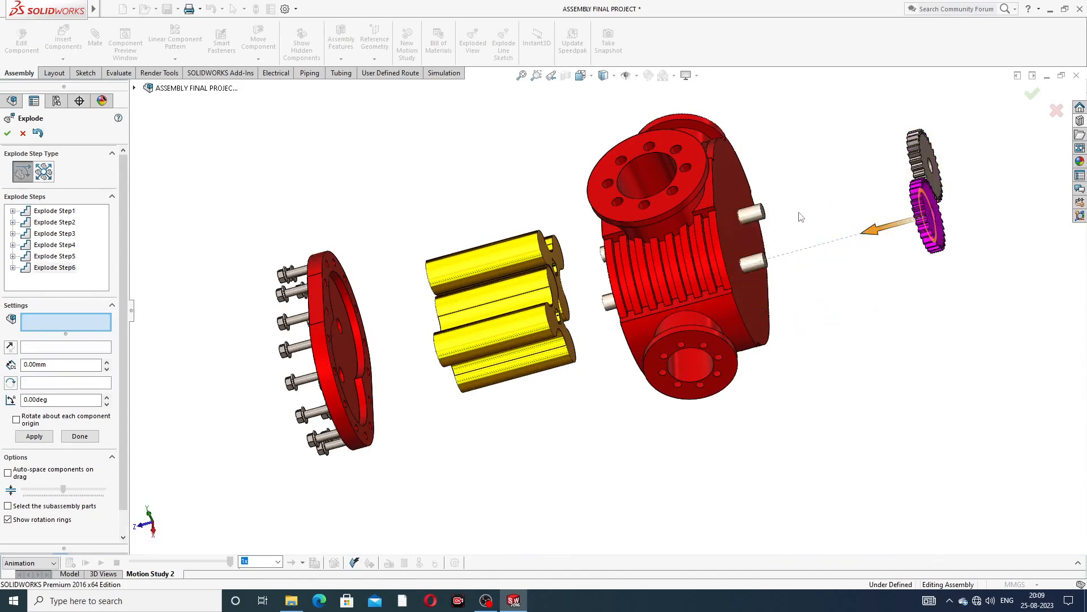
# Step: Explode the PART-04 housing along Z toward the spur gears, clear of both shafts, and accept the exploded view
pyautogui.moveTo(801, 216); pyautogui.dragTo(814, 223, button='middle')
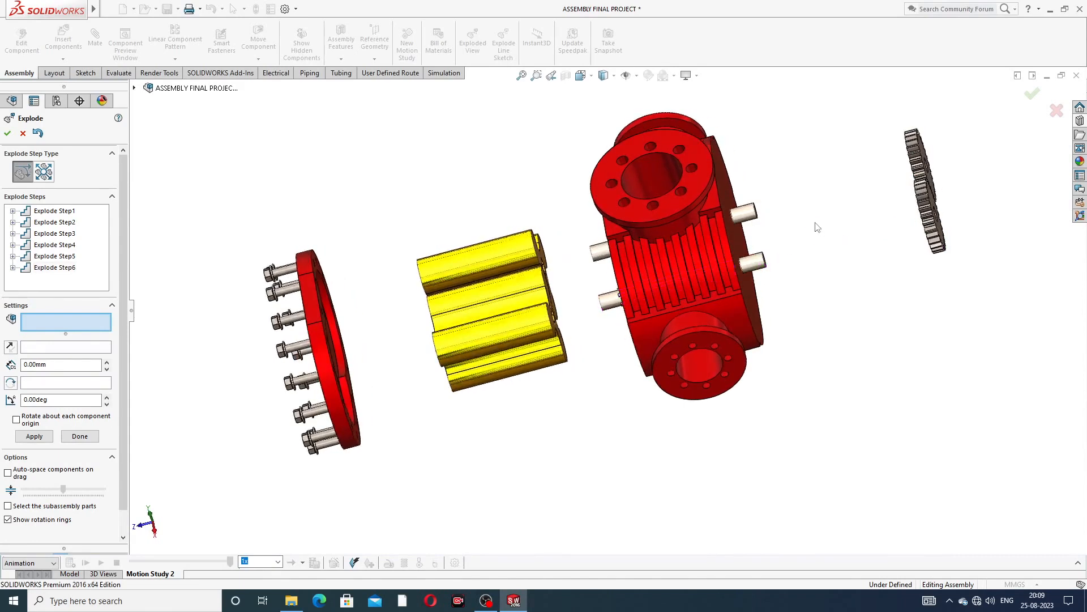
pyautogui.click(739, 244)
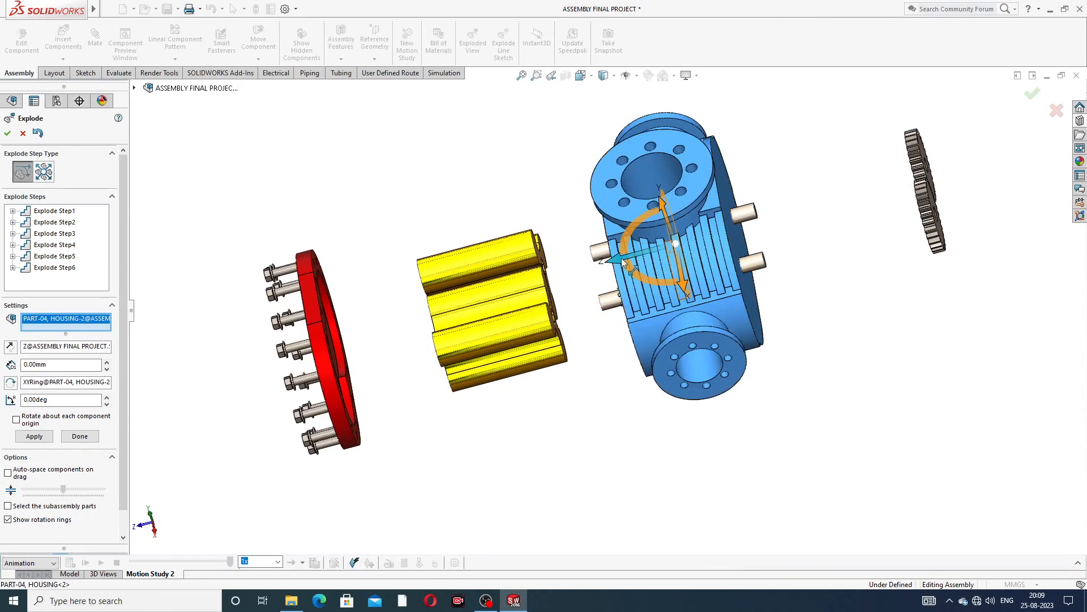
pyautogui.moveTo(619, 260); pyautogui.dragTo(788, 233)
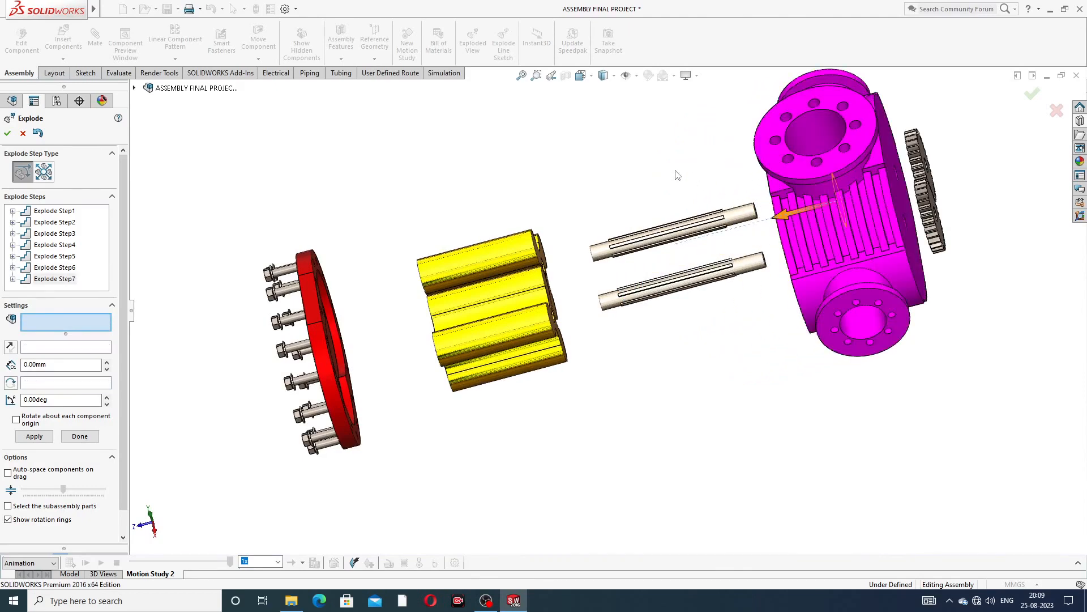
pyautogui.scroll(2, 680, 178)
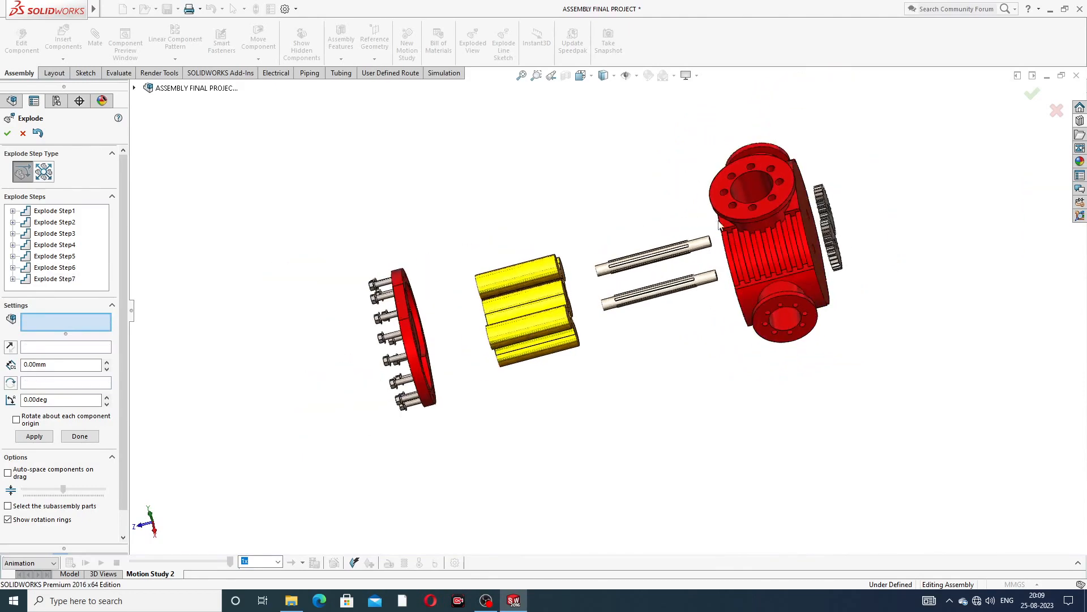
pyautogui.moveTo(720, 226)
pyautogui.mouseDown(button='middle')
pyautogui.moveTo(702, 222)
pyautogui.moveTo(737, 225)
pyautogui.mouseUp(button='middle')
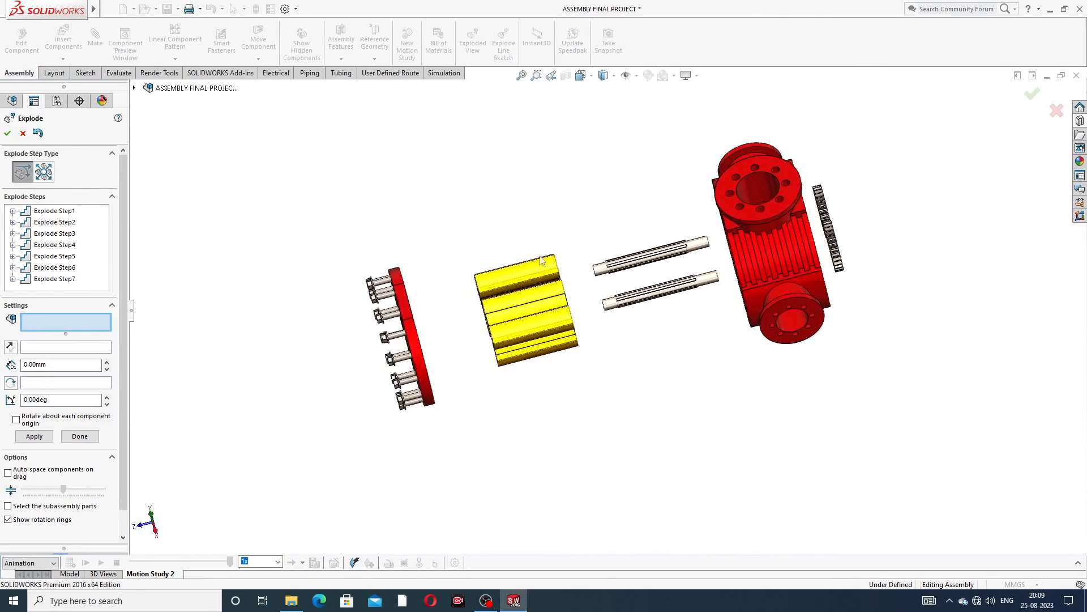
pyautogui.click(7, 134)
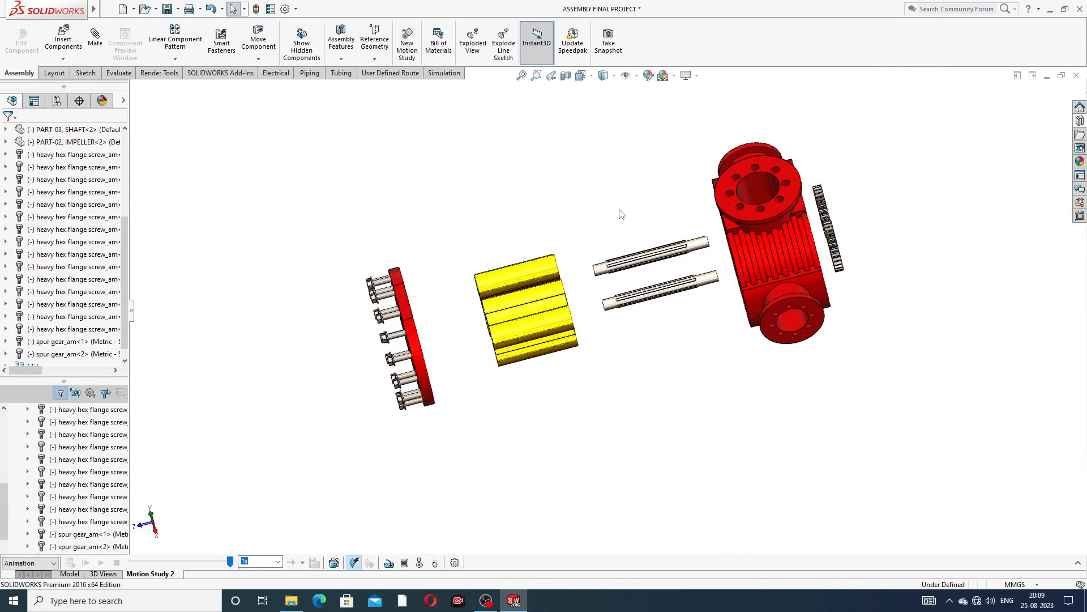
# Step: Collapse the exploded view of the top-level ASSEMBLY FINAL PROJECT
pyautogui.scroll(1, 581, 212)
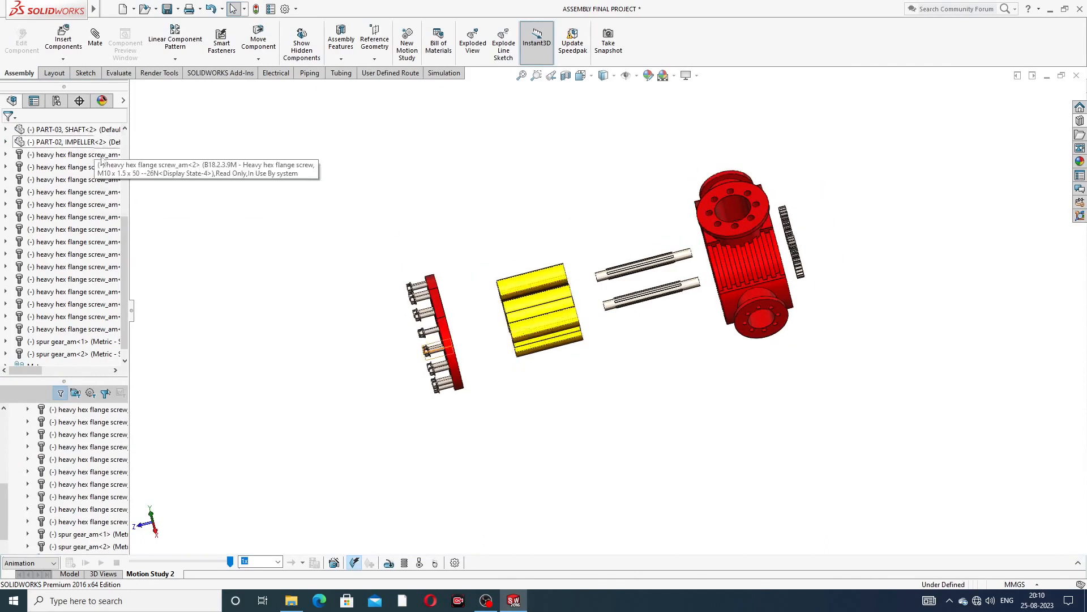
pyautogui.scroll(2, 120, 149)
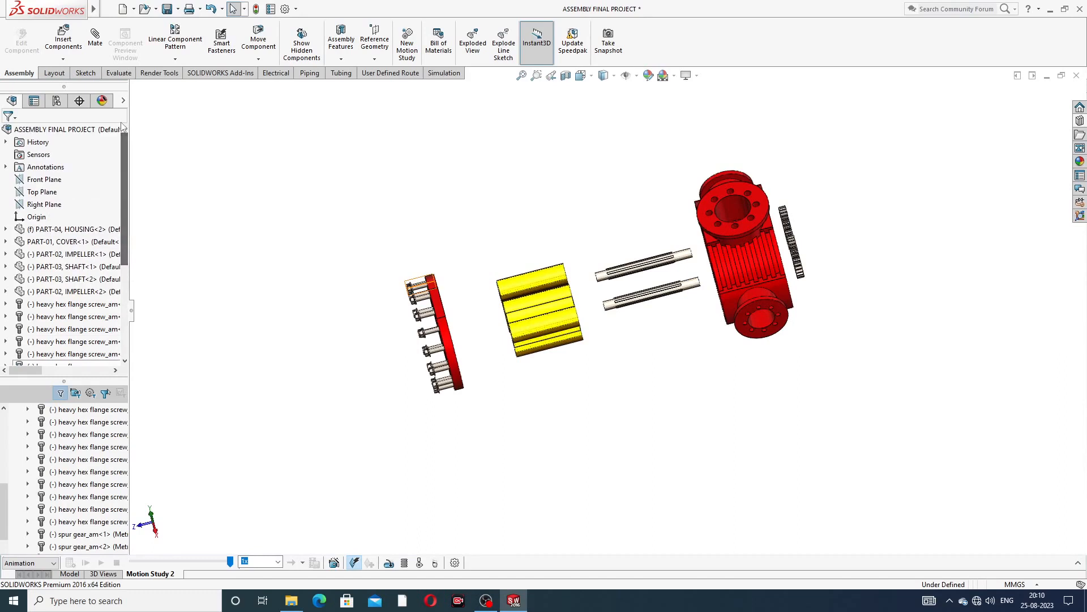
pyautogui.click(94, 131)
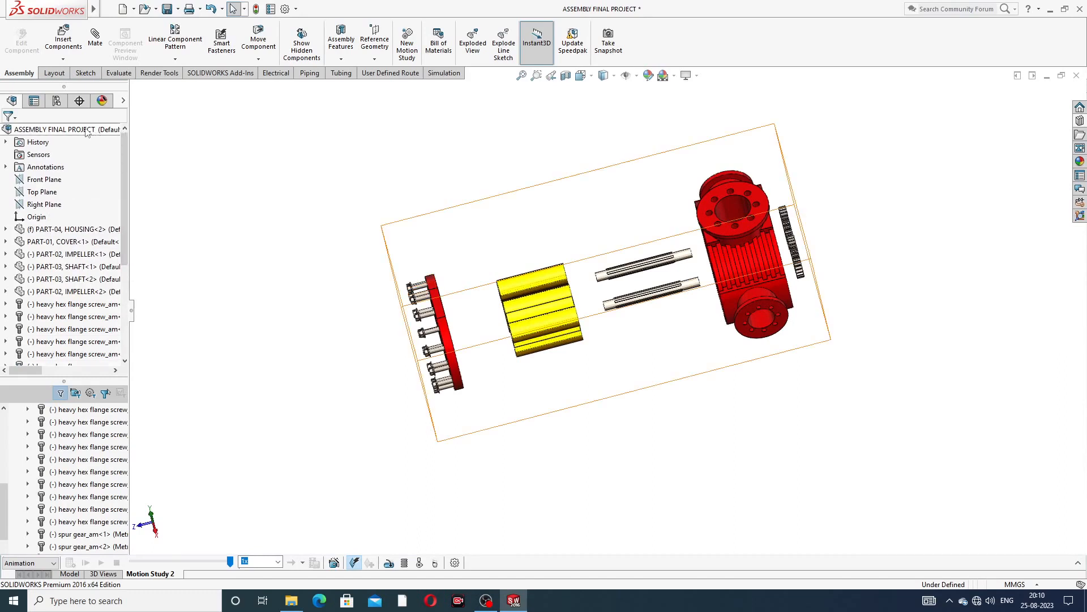
pyautogui.rightClick(88, 131)
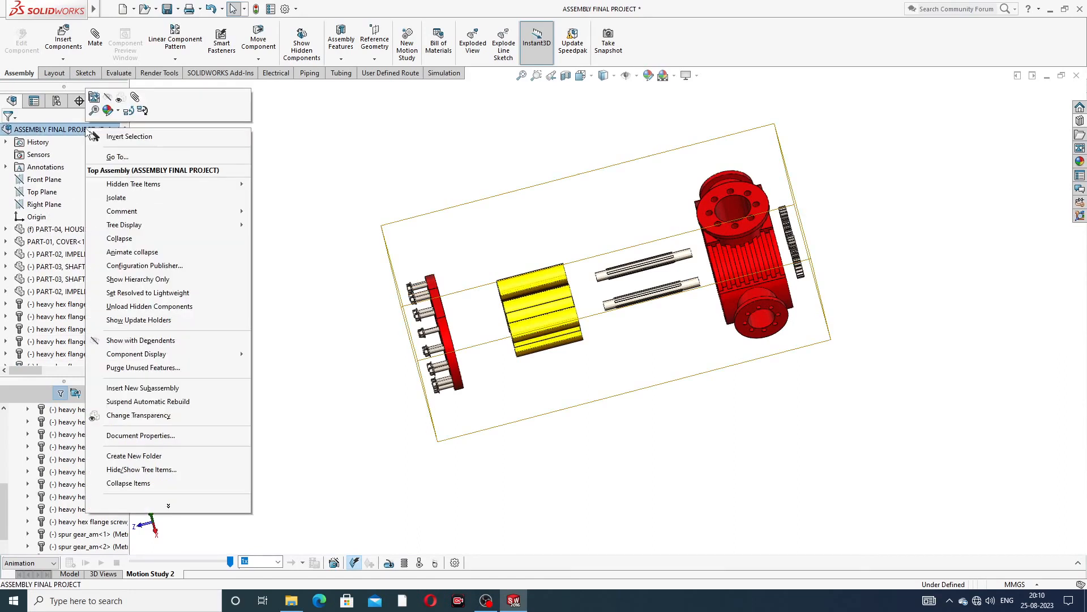
pyautogui.click(120, 238)
pyautogui.moveTo(587, 319); pyautogui.dragTo(615, 299, button='middle')
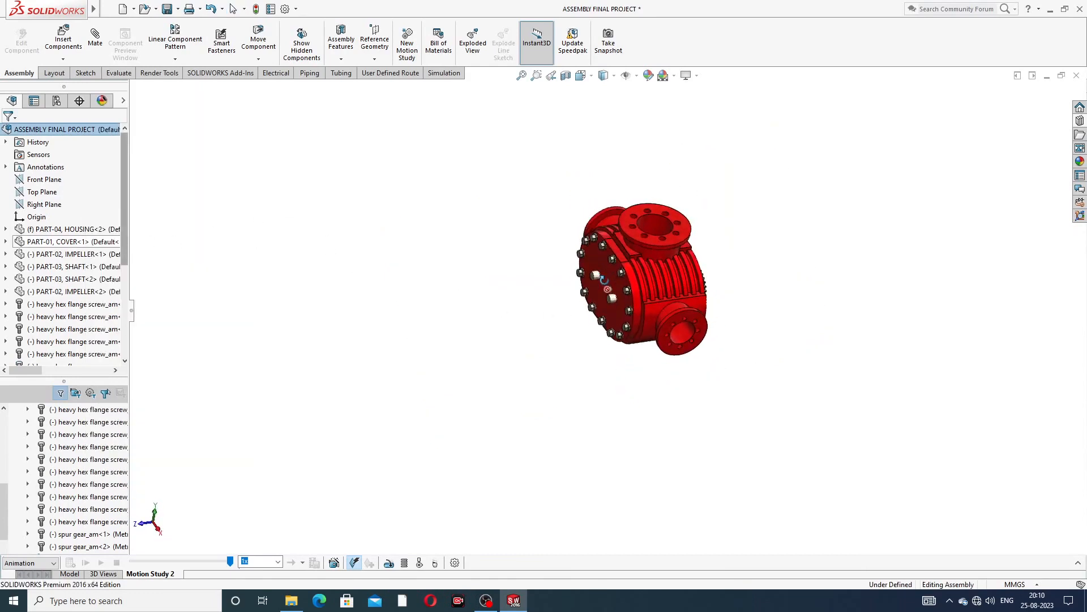
# Step: Explode the top-level assembly again to check the arrangement of its parts, and collapse it back
pyautogui.rightClick(66, 133)
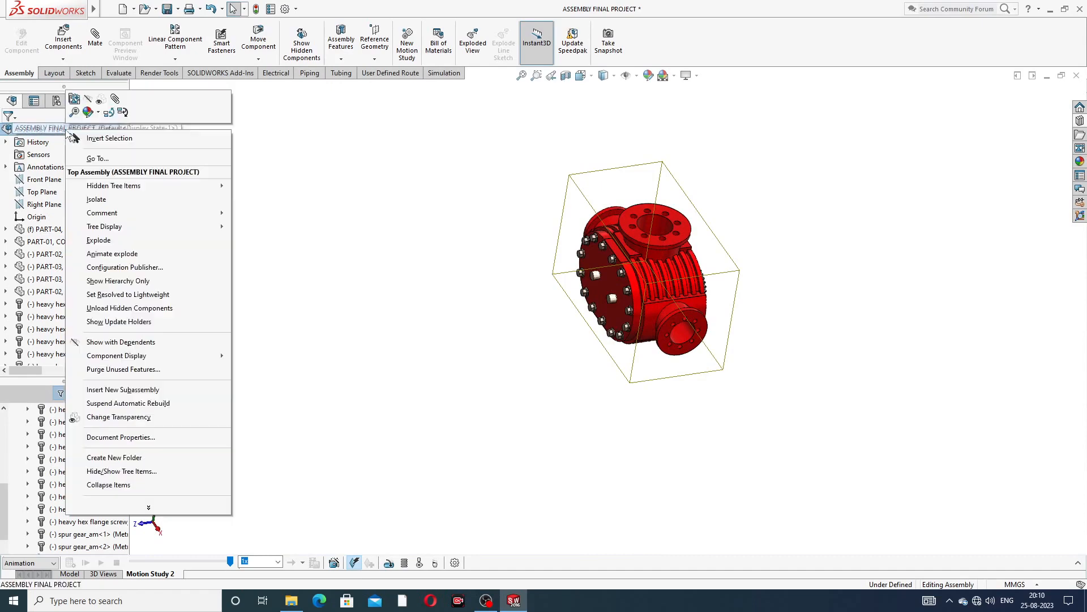
pyautogui.click(99, 242)
pyautogui.scroll(-2, 537, 229)
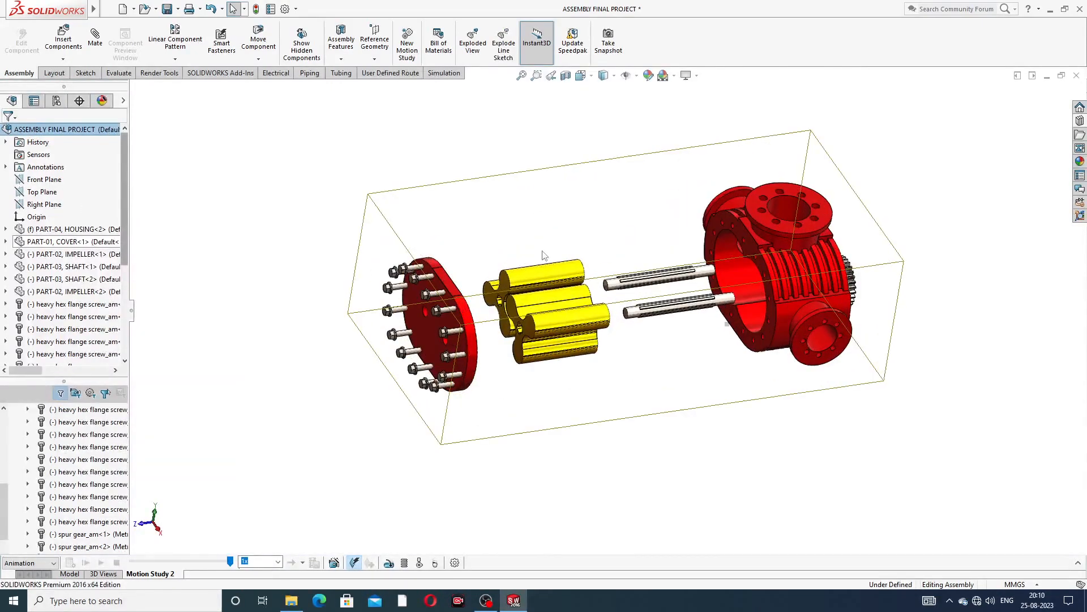
pyautogui.moveTo(636, 362); pyautogui.dragTo(629, 401, button='middle')
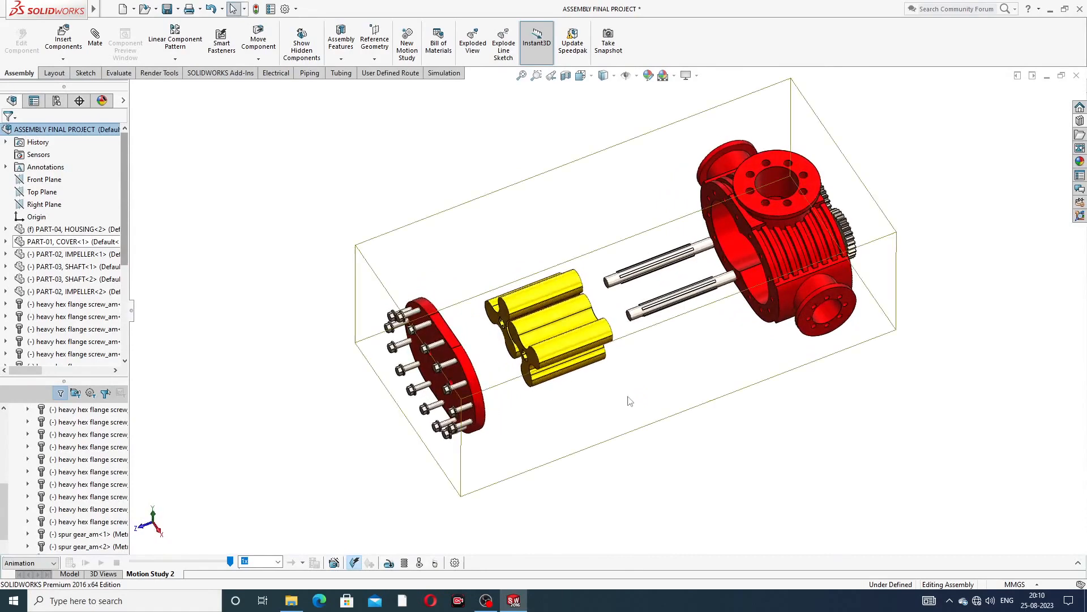
pyautogui.rightClick(88, 130)
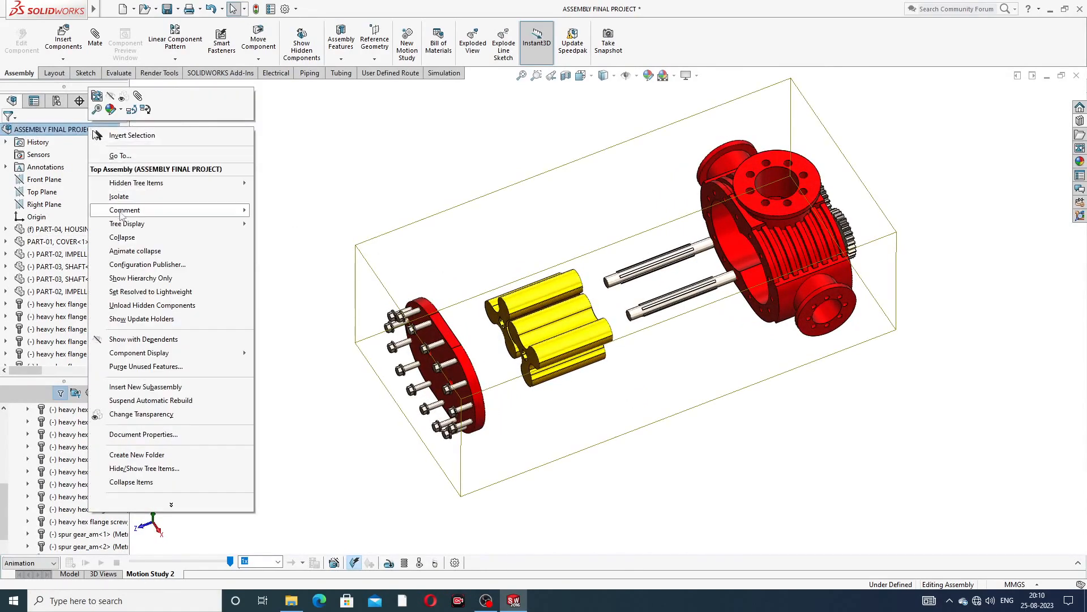
pyautogui.click(181, 221)
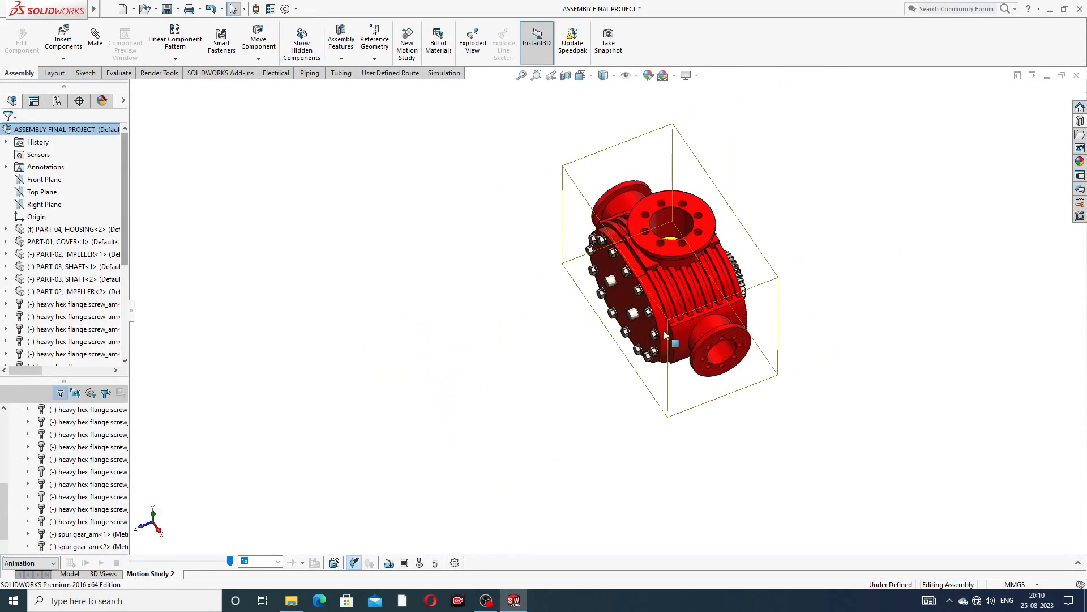
pyautogui.scroll(-2, 669, 335)
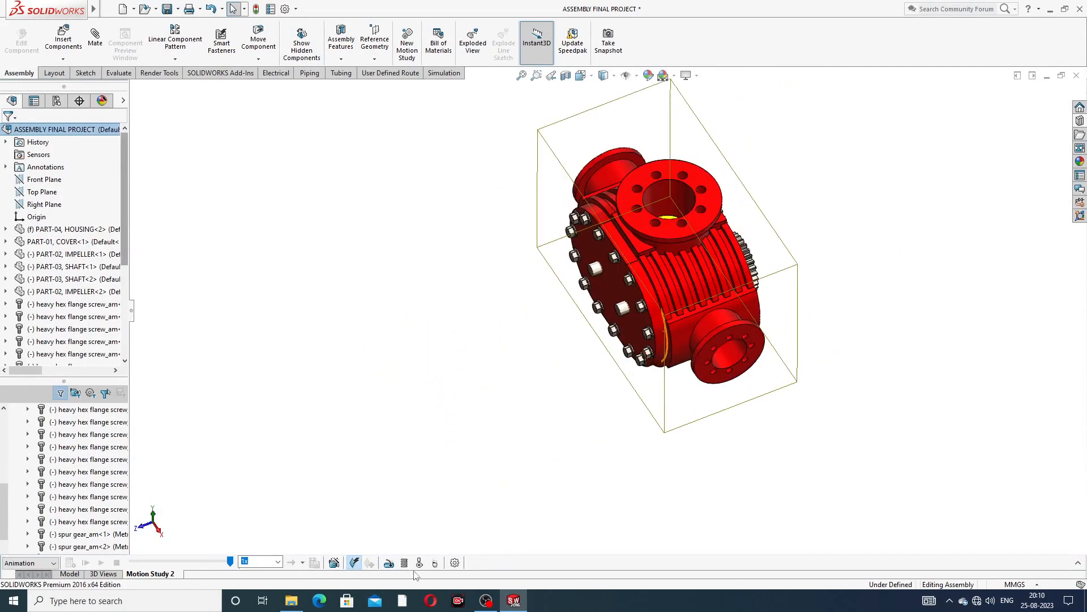
# Step: Add a rotate-model animation with one clockwise turn about the Y-axis, 6 seconds long starting at 0, and calculate the motion study
pyautogui.click(334, 563)
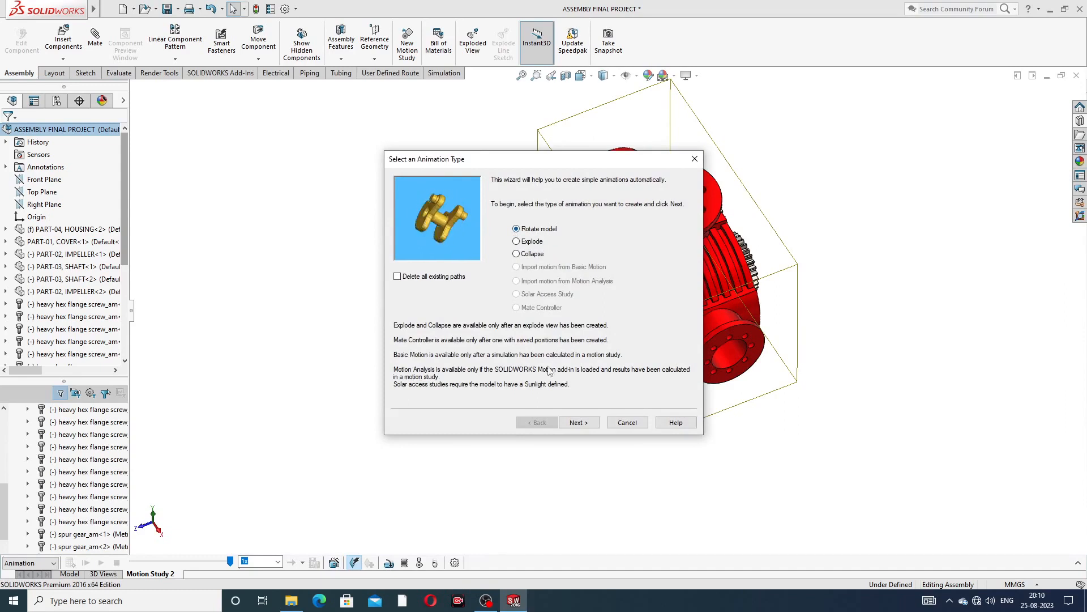
pyautogui.click(577, 423)
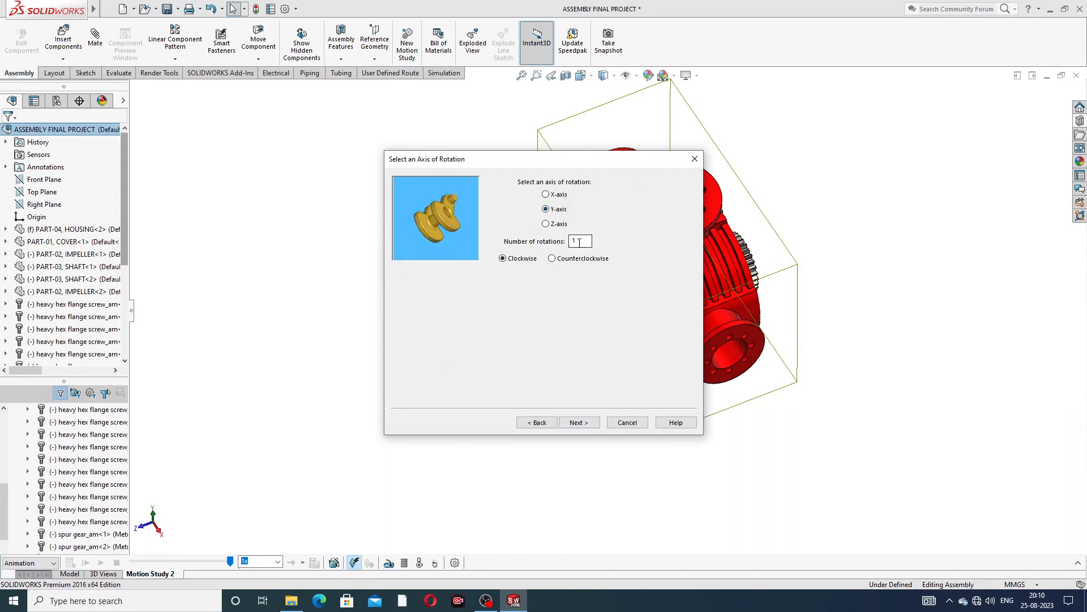
pyautogui.click(579, 424)
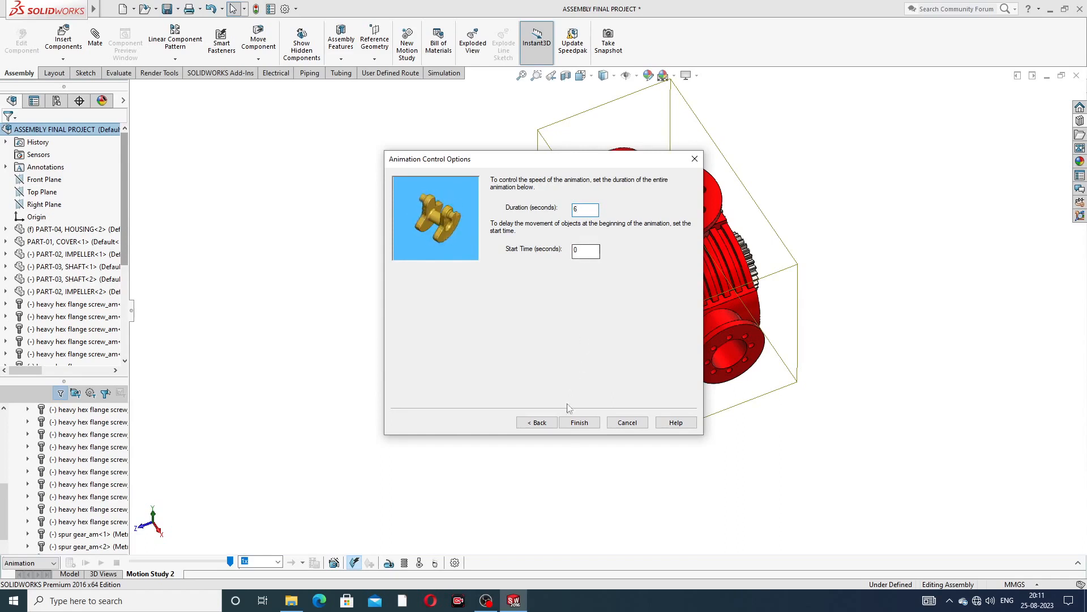
pyautogui.click(580, 424)
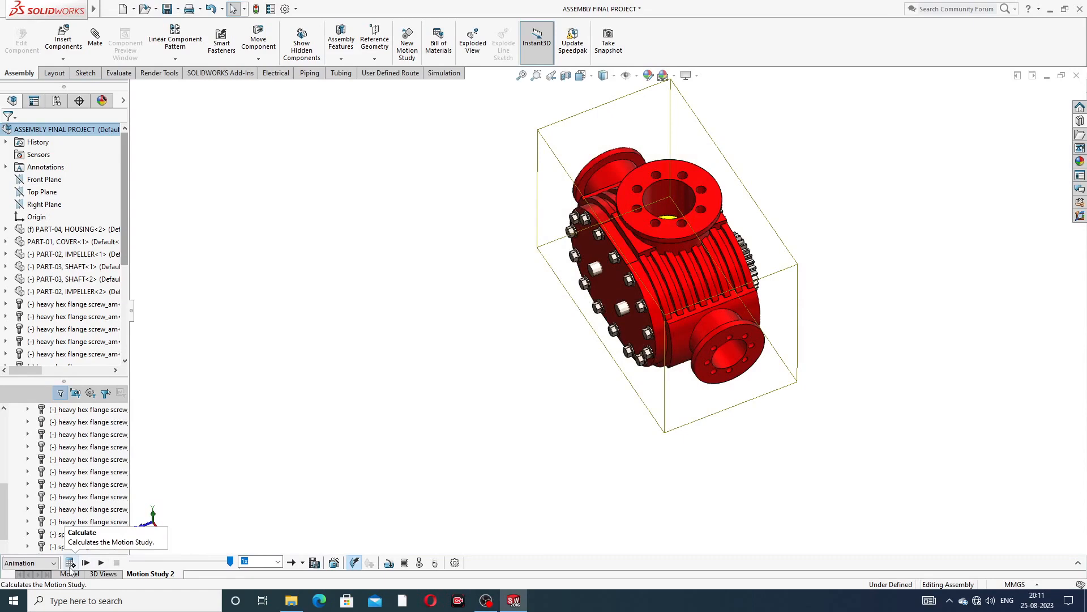
pyautogui.click(70, 563)
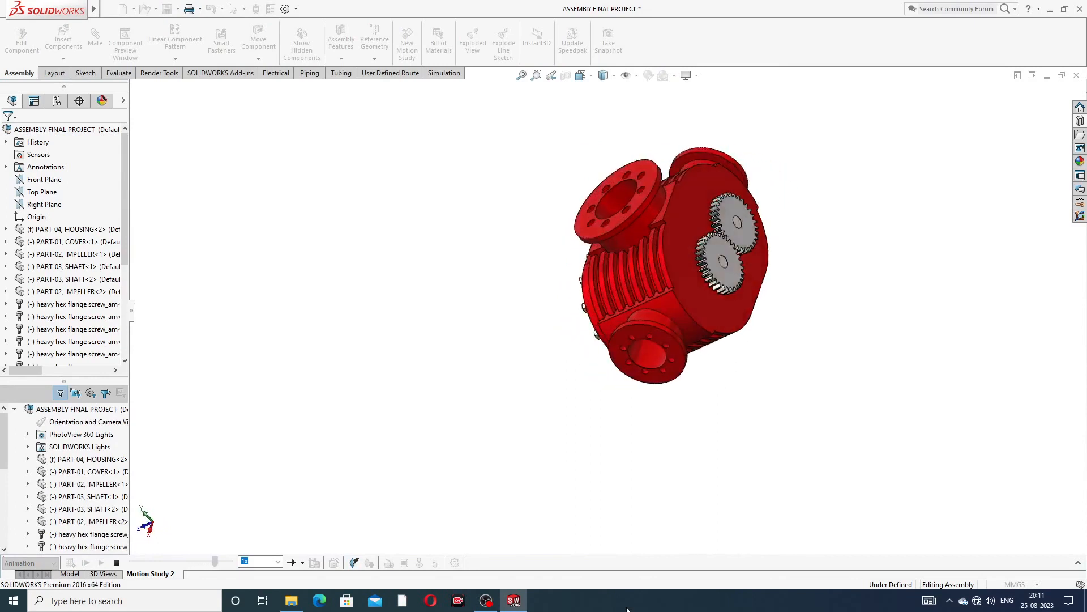
pyautogui.click(303, 563)
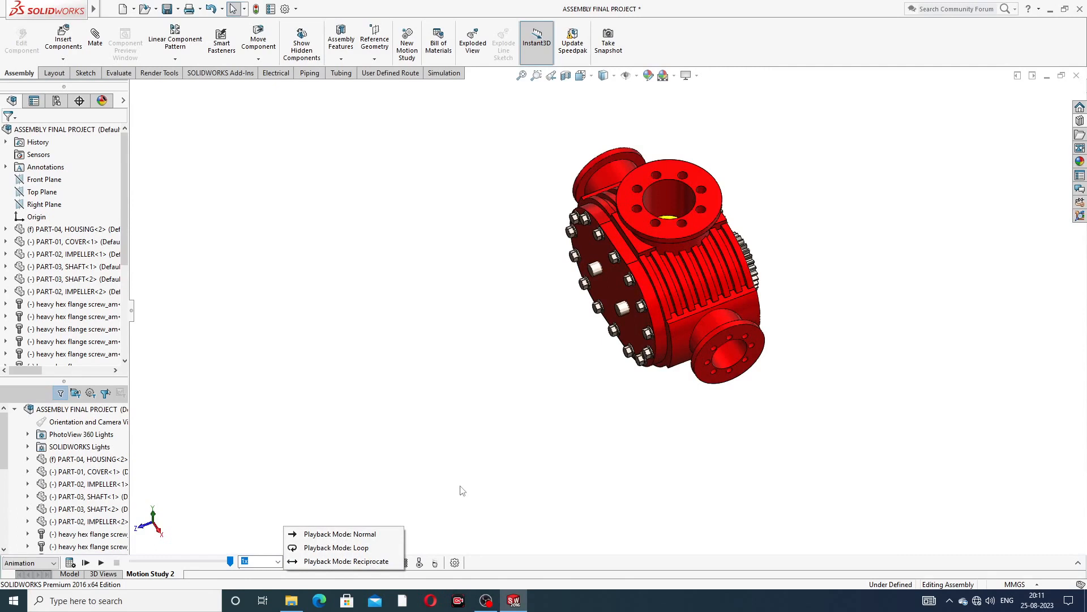
pyautogui.click(400, 492)
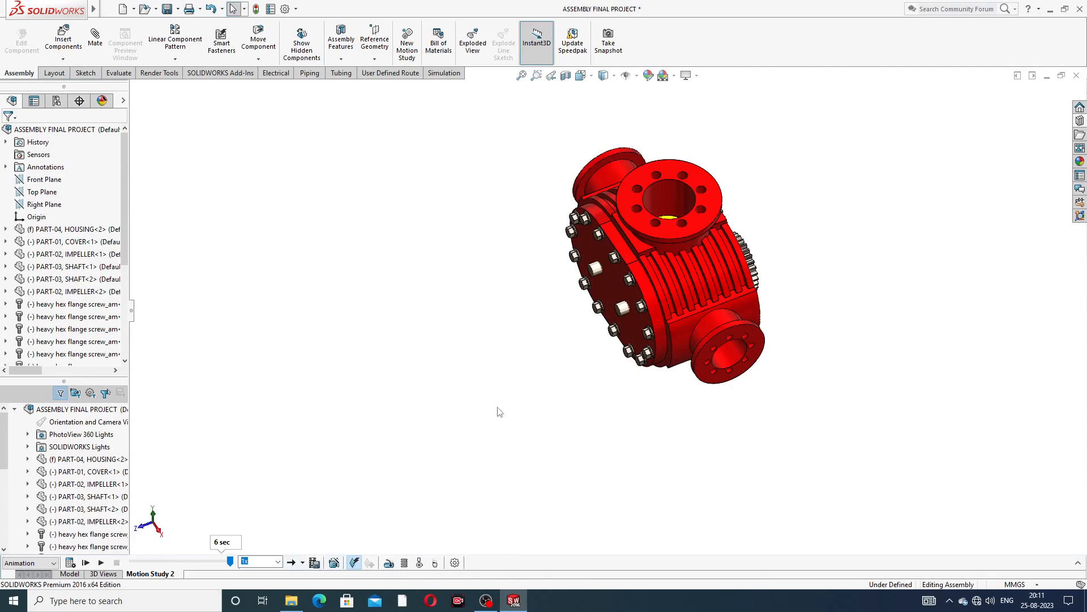
pyautogui.scroll(-3, 708, 244)
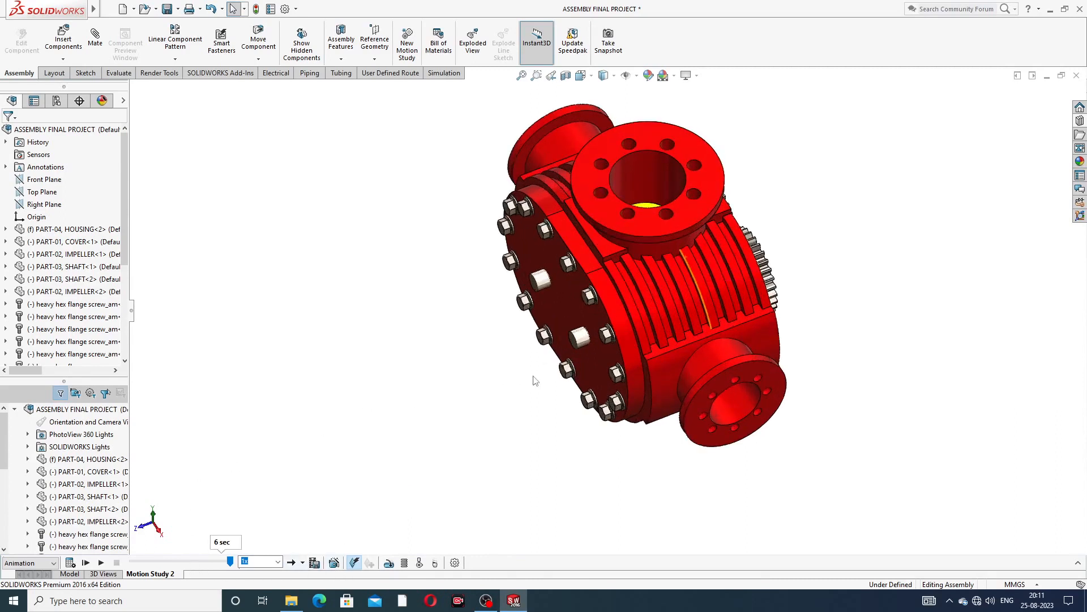
pyautogui.scroll(2, 534, 377)
pyautogui.moveTo(541, 370); pyautogui.dragTo(568, 347, button='middle')
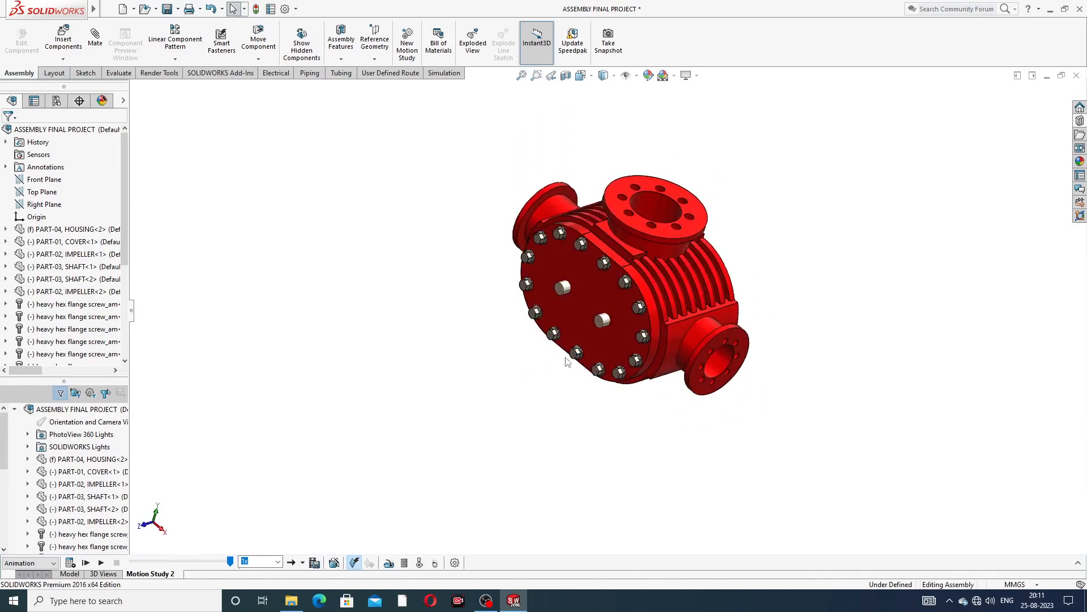
pyautogui.scroll(-1, 566, 361)
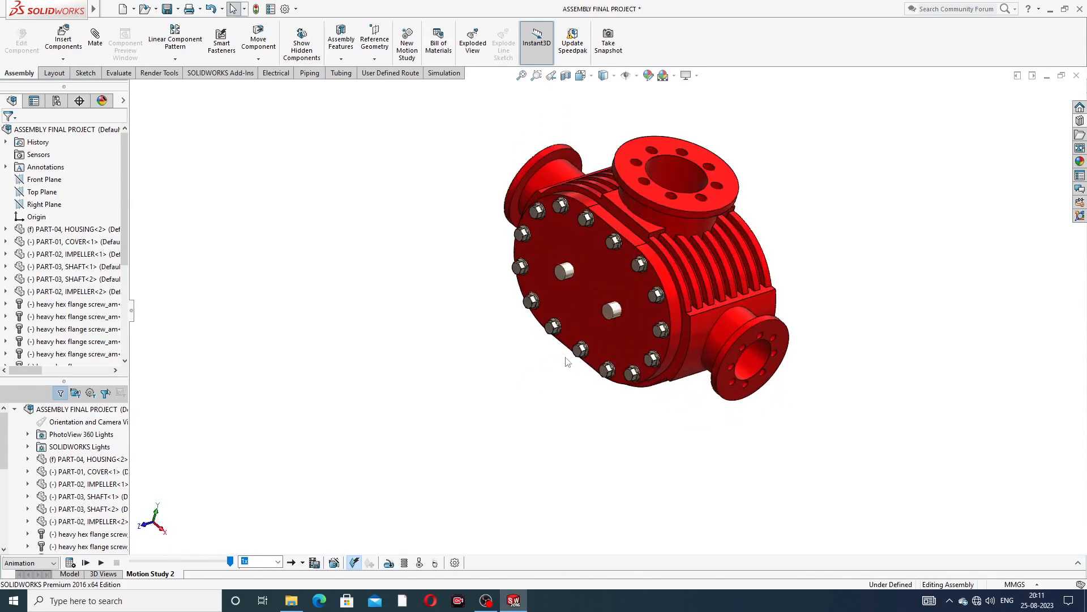
# Step: Add an explode animation to the motion study with a duration of 11 seconds and a start time of 6 seconds
pyautogui.click(334, 562)
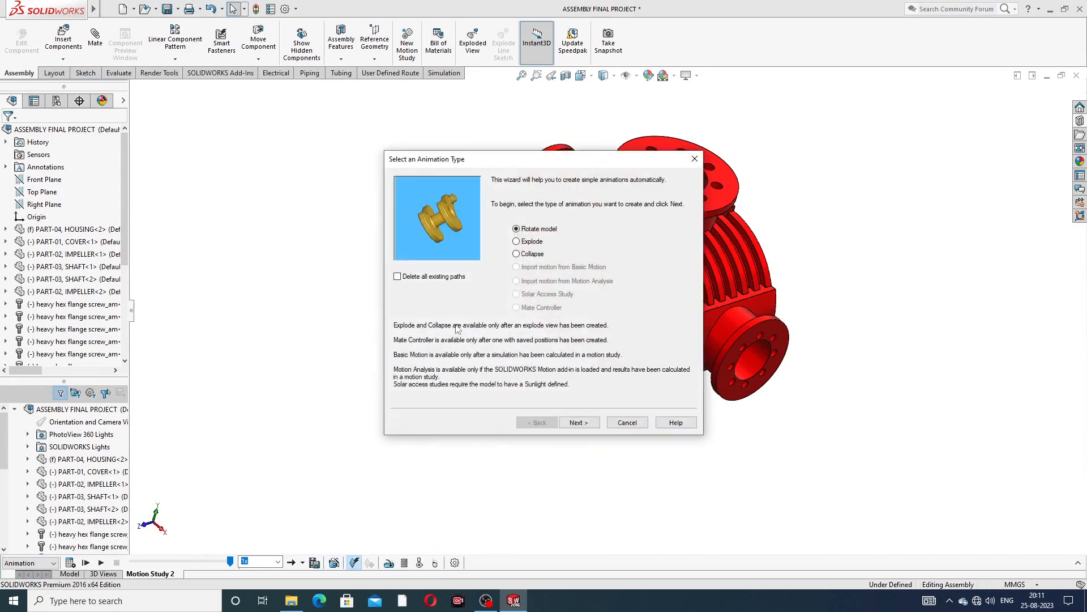
pyautogui.click(533, 242)
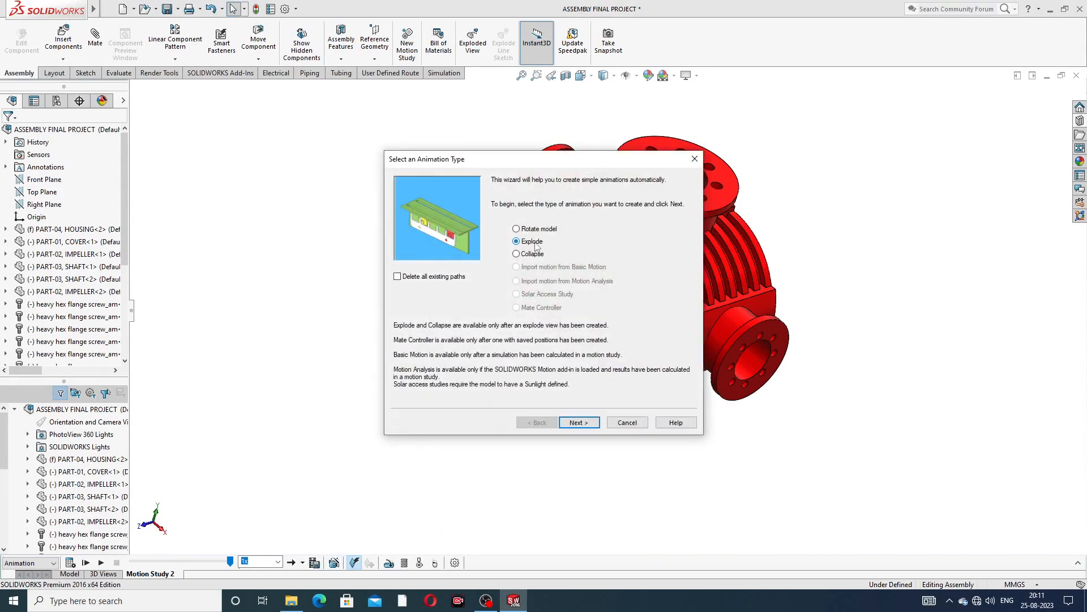
pyautogui.click(577, 423)
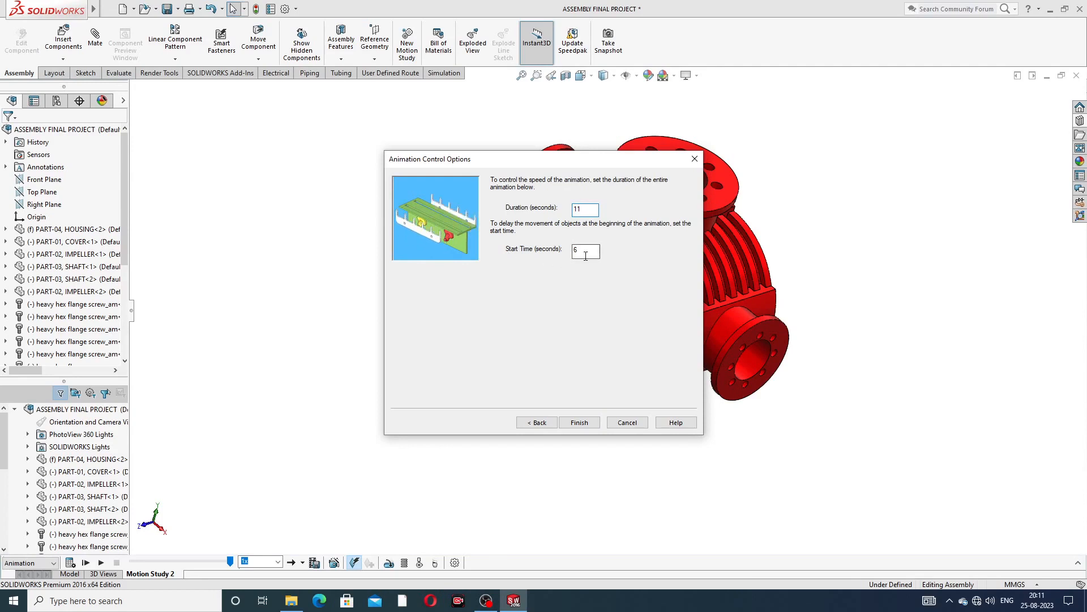
pyautogui.click(580, 423)
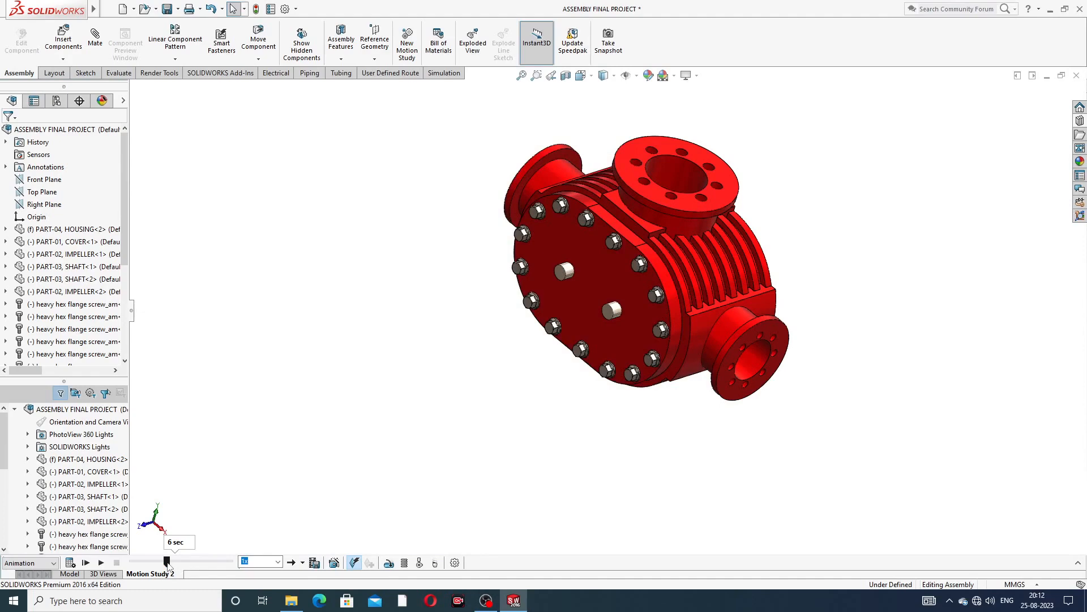
# Step: Add a collapse animation to the motion study with a duration of 11 seconds and a start time of 17 seconds
pyautogui.click(334, 563)
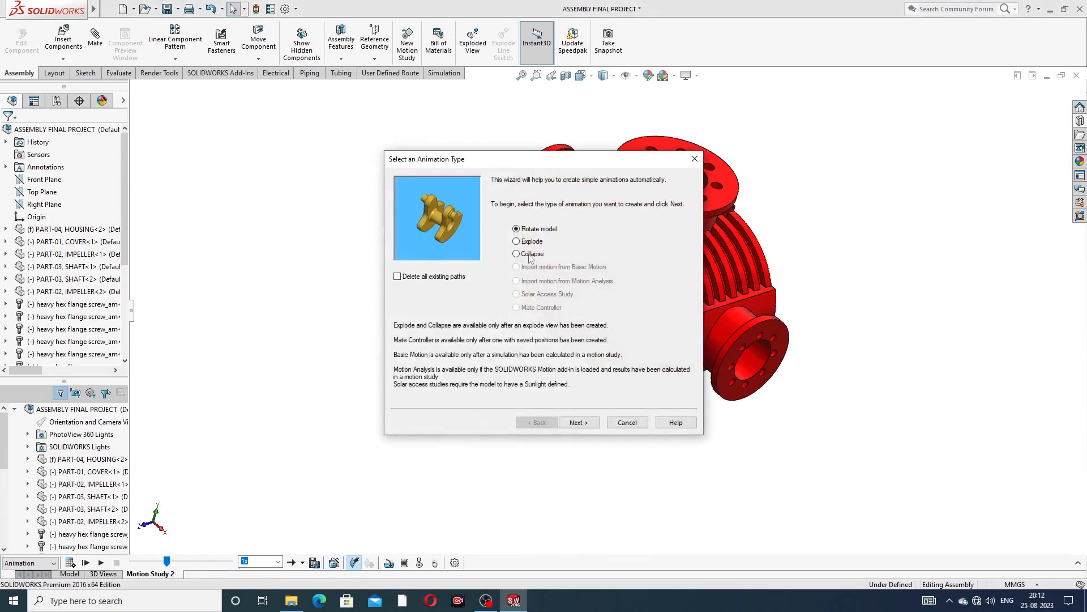
pyautogui.click(530, 256)
pyautogui.click(579, 422)
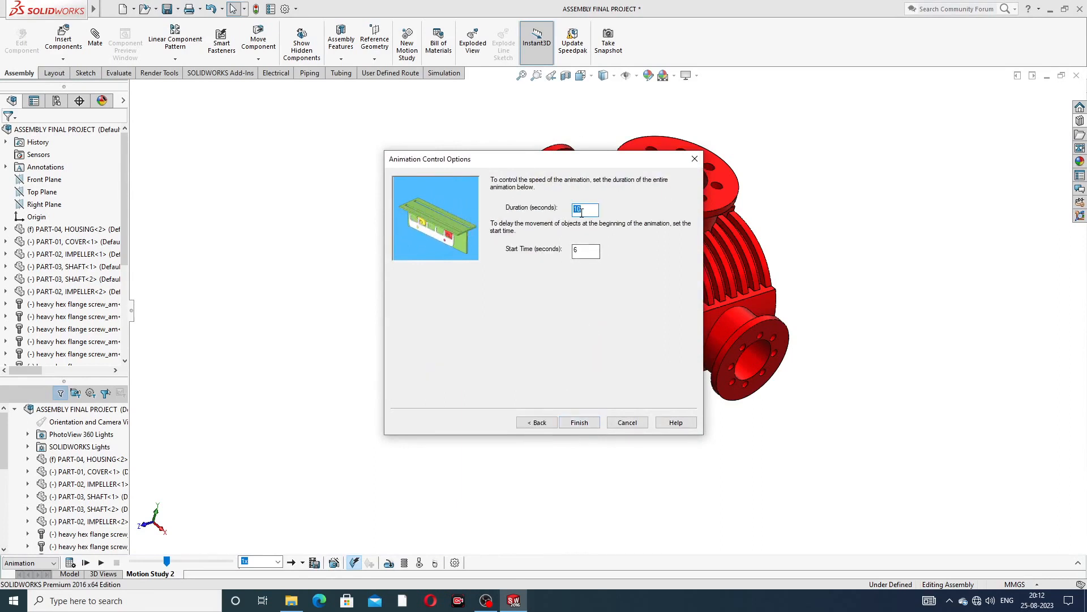
pyautogui.write('11')
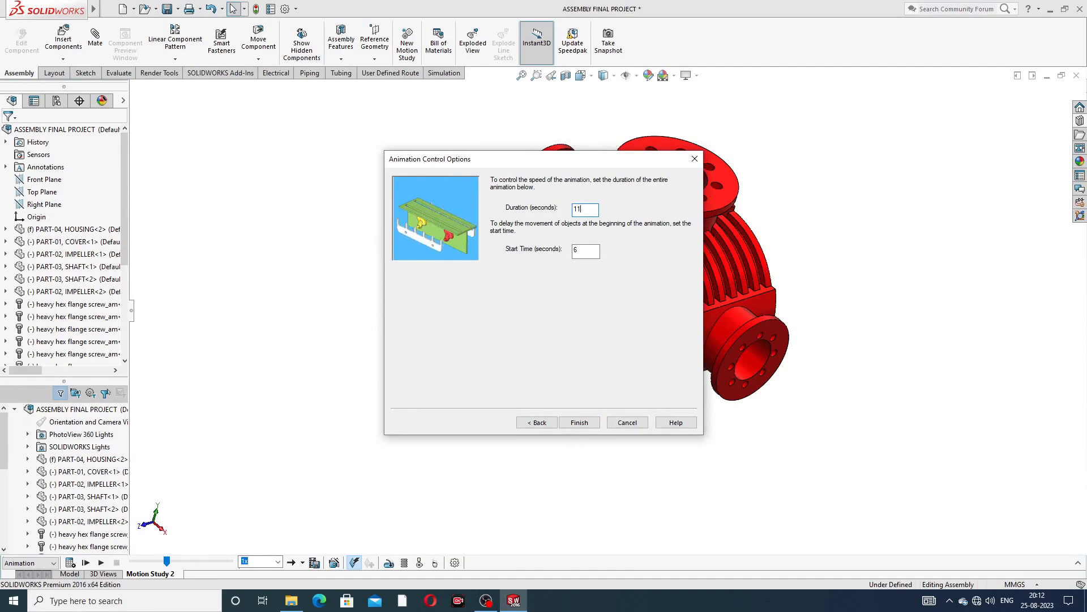
pyautogui.doubleClick(588, 252)
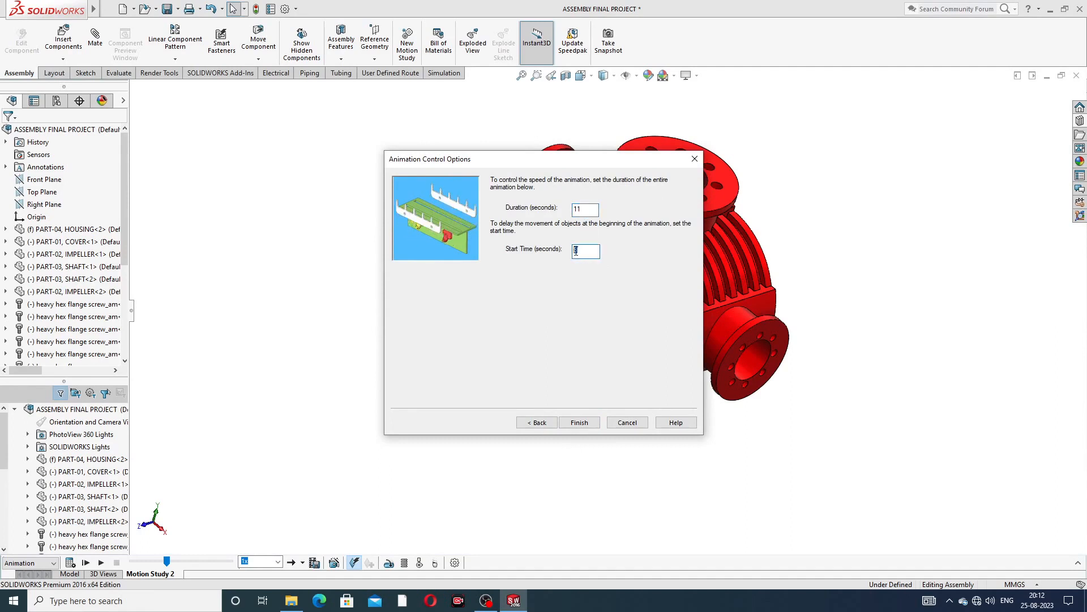
pyautogui.write('17')
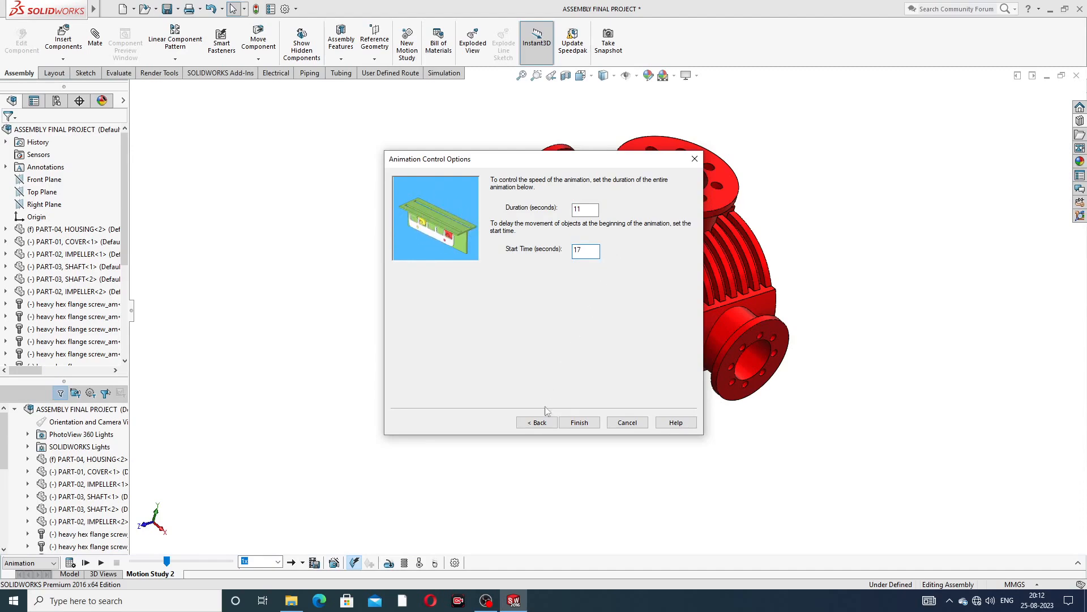
pyautogui.click(578, 423)
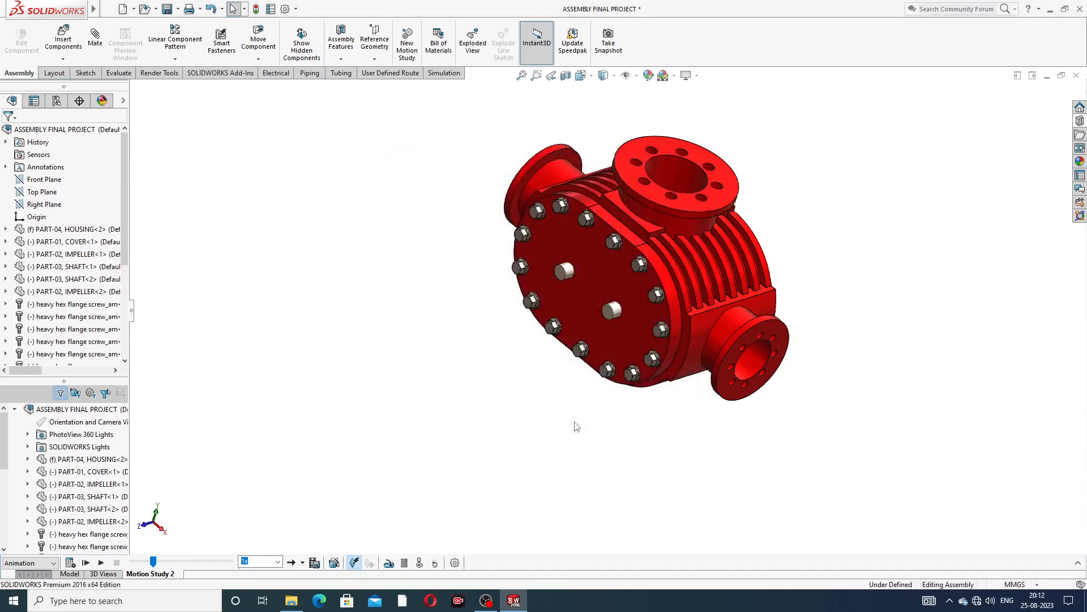
# Step: Calculate the motion study with the rotation, explode and collapse animations
pyautogui.scroll(-2, 644, 199)
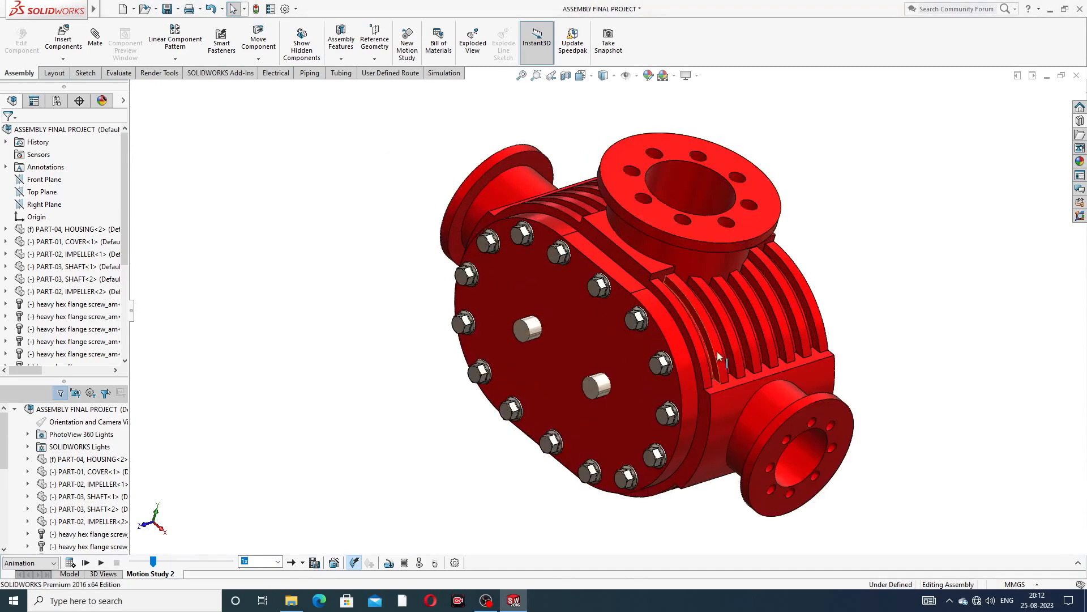
pyautogui.scroll(2, 728, 390)
pyautogui.moveTo(713, 416)
pyautogui.mouseDown(button='middle')
pyautogui.moveTo(690, 409)
pyautogui.moveTo(702, 419)
pyautogui.mouseUp(button='middle')
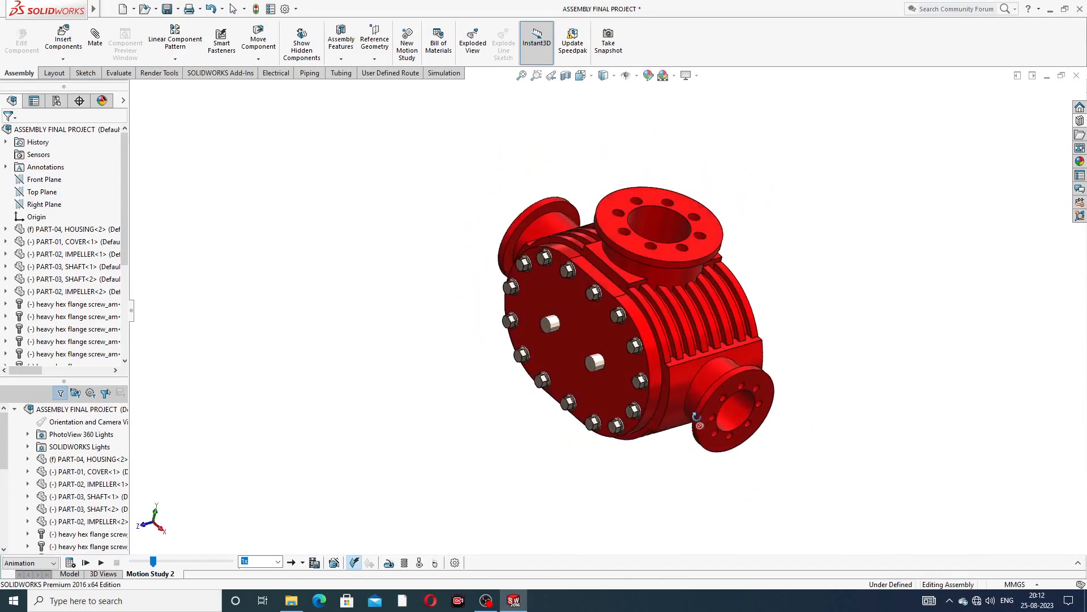
pyautogui.scroll(-1, 617, 418)
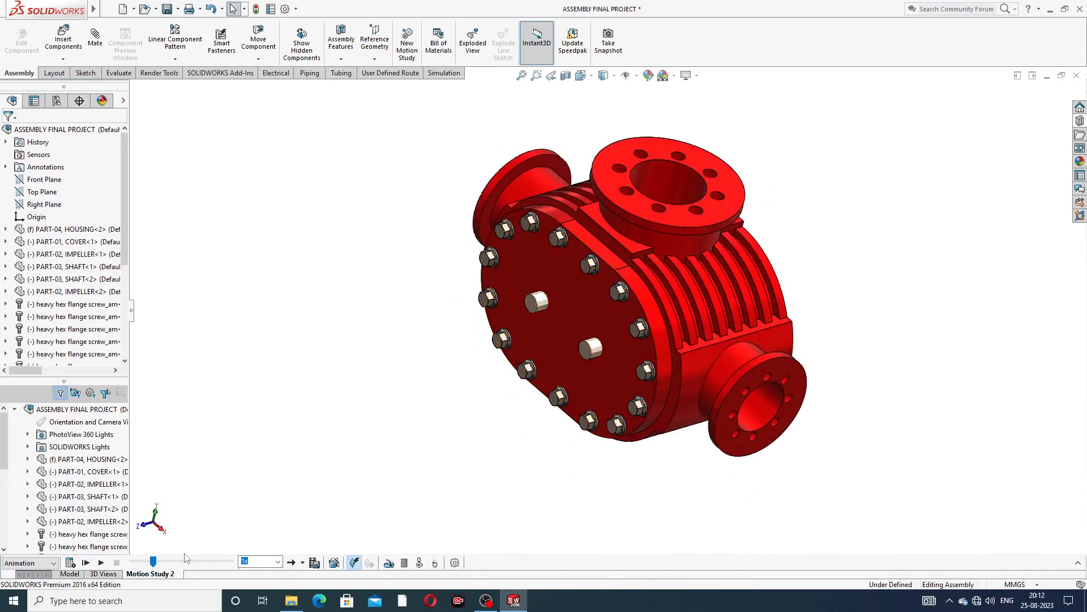
pyautogui.click(70, 564)
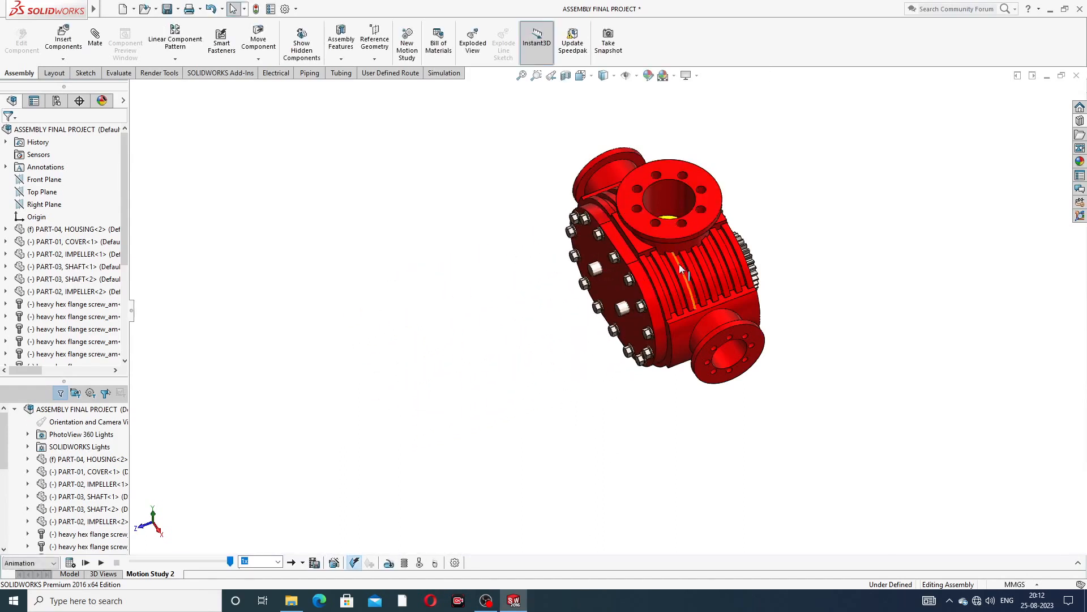
pyautogui.scroll(-2, 678, 264)
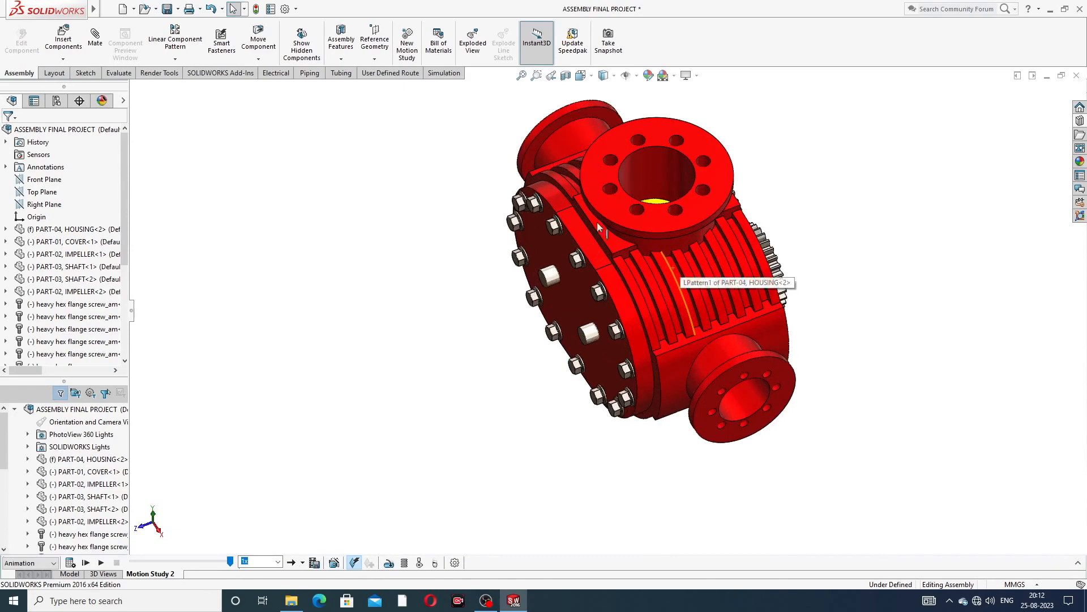
# Step: Add a constant-speed rotary motor on the cylindrical face of PART-03, SHAFT<1> protruding through the cover
pyautogui.click(388, 563)
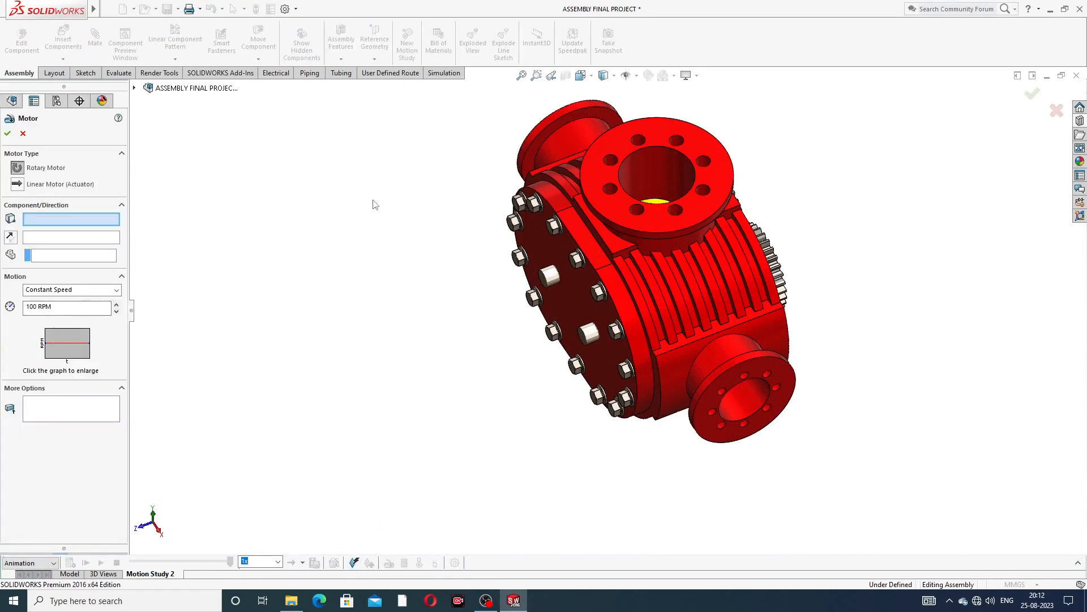
pyautogui.moveTo(380, 236); pyautogui.dragTo(404, 209, button='middle')
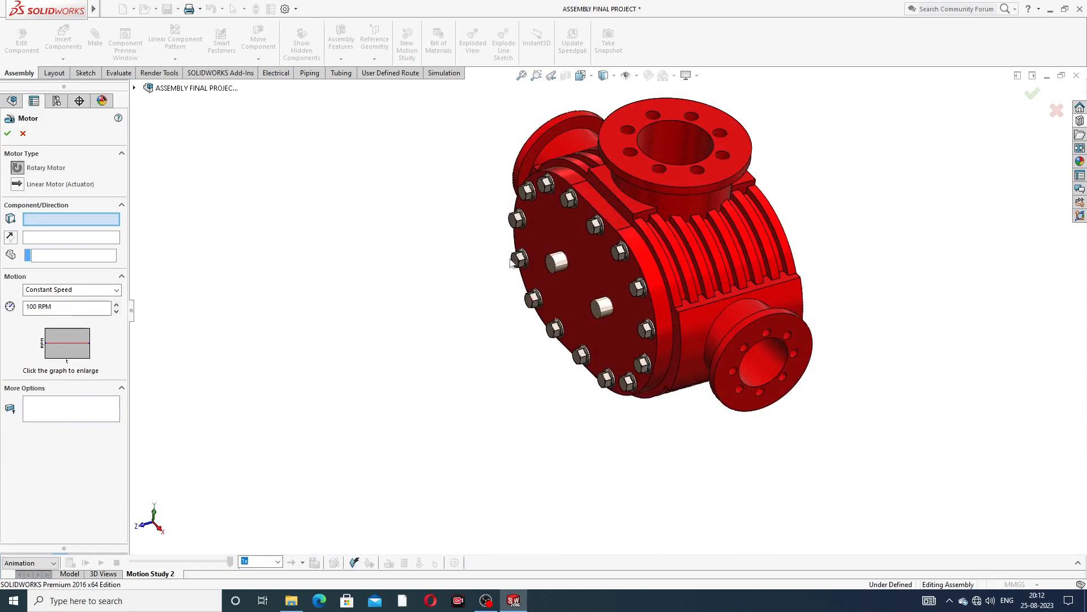
pyautogui.scroll(-2, 512, 262)
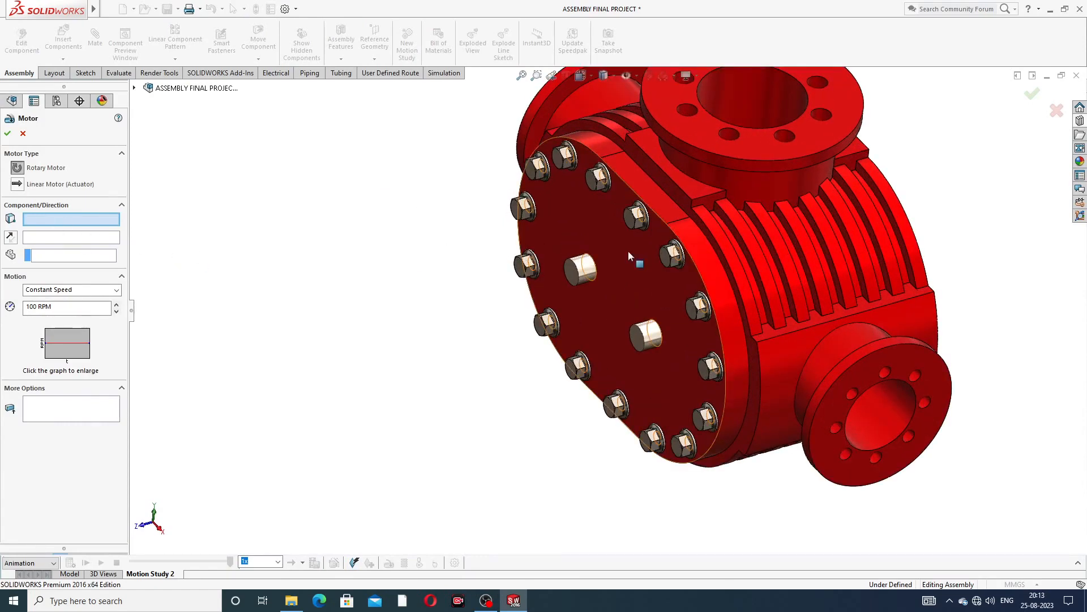
pyautogui.scroll(-2, 587, 278)
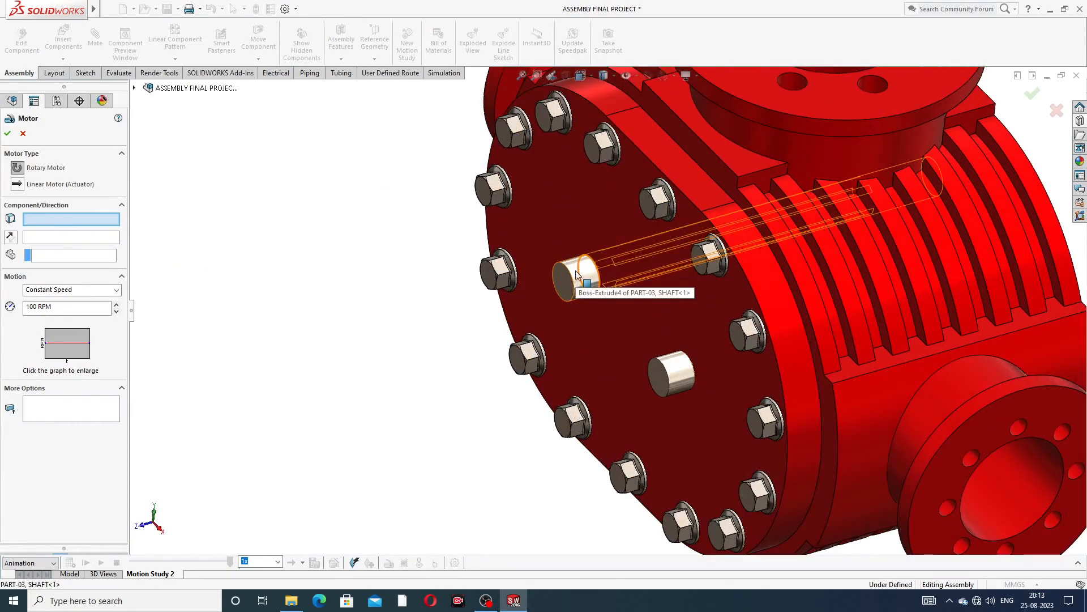
pyautogui.click(576, 275)
pyautogui.moveTo(768, 258); pyautogui.dragTo(696, 259, button='middle')
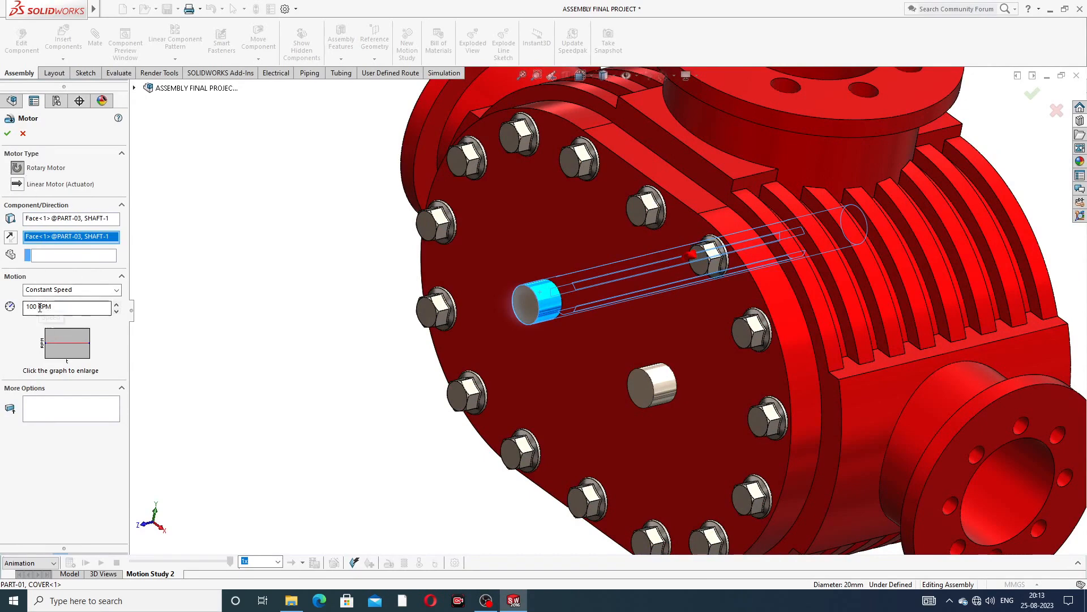
pyautogui.moveTo(39, 307); pyautogui.dragTo(23, 306)
pyautogui.click(8, 134)
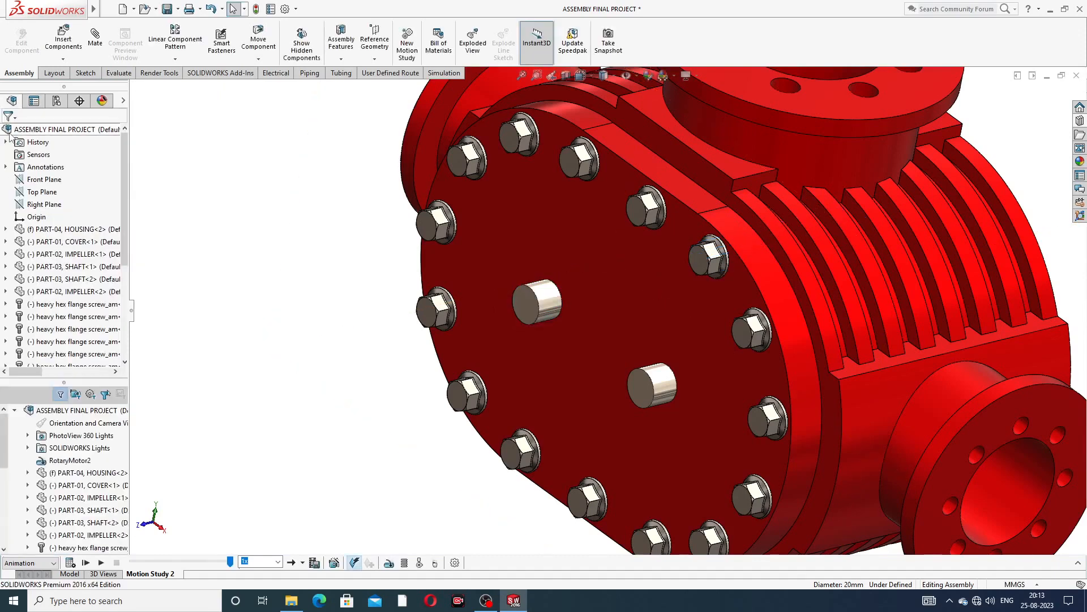
# Step: Recalculate the motion study with the rotary motor included, and play the animation from the start
pyautogui.press('f')
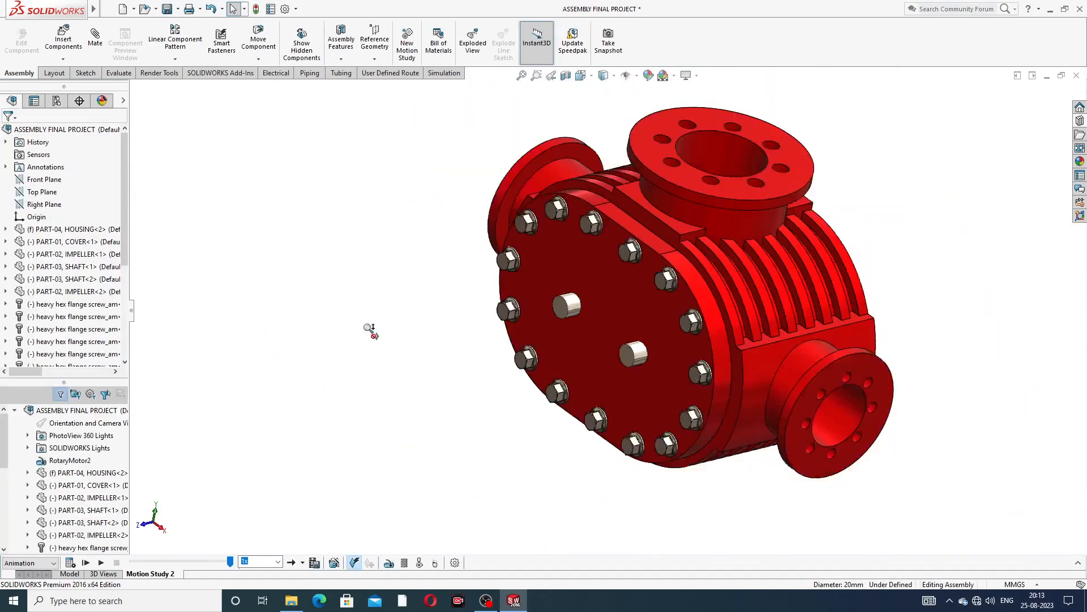
pyautogui.click(70, 563)
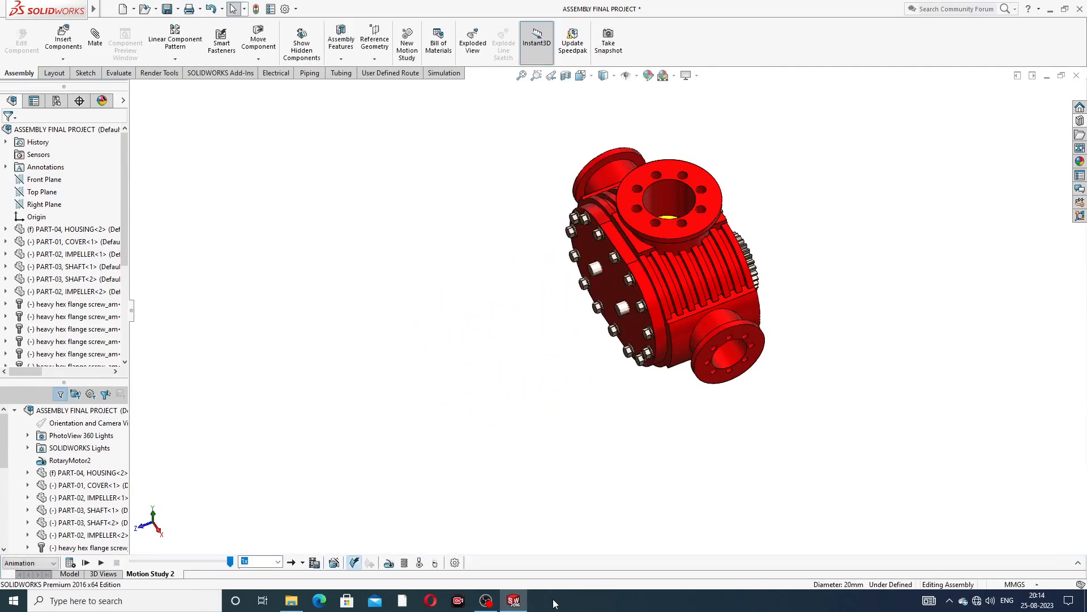
pyautogui.scroll(-3, 668, 181)
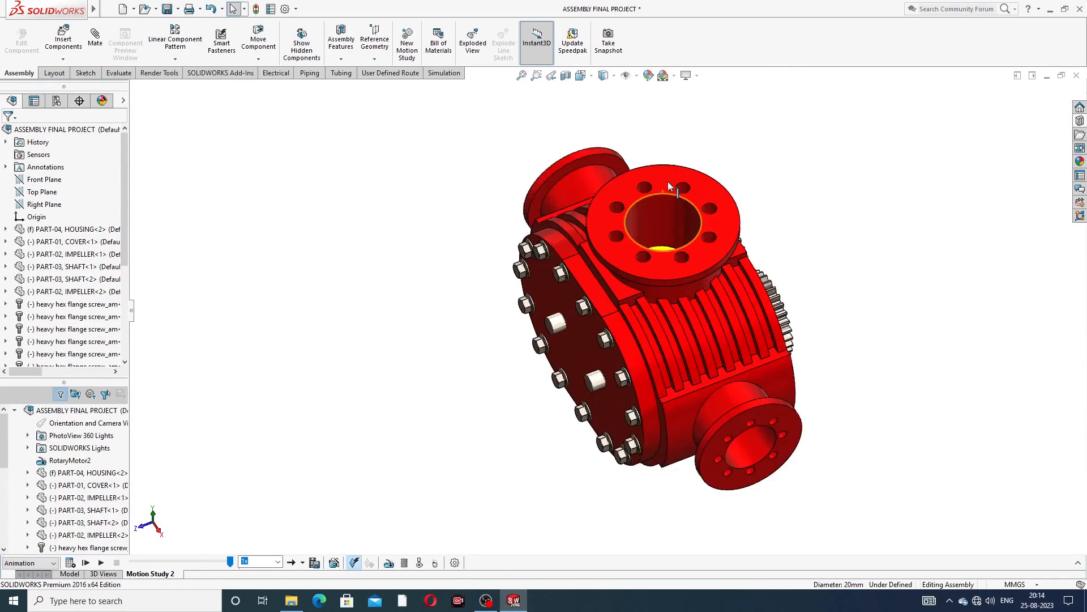
pyautogui.click(85, 562)
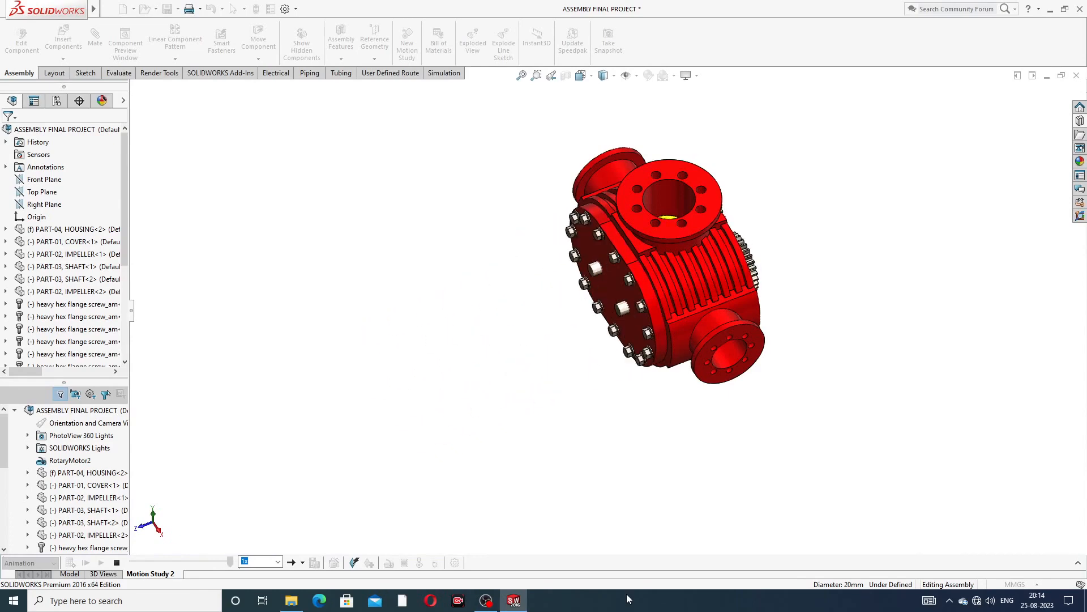
pyautogui.scroll(-3, 687, 193)
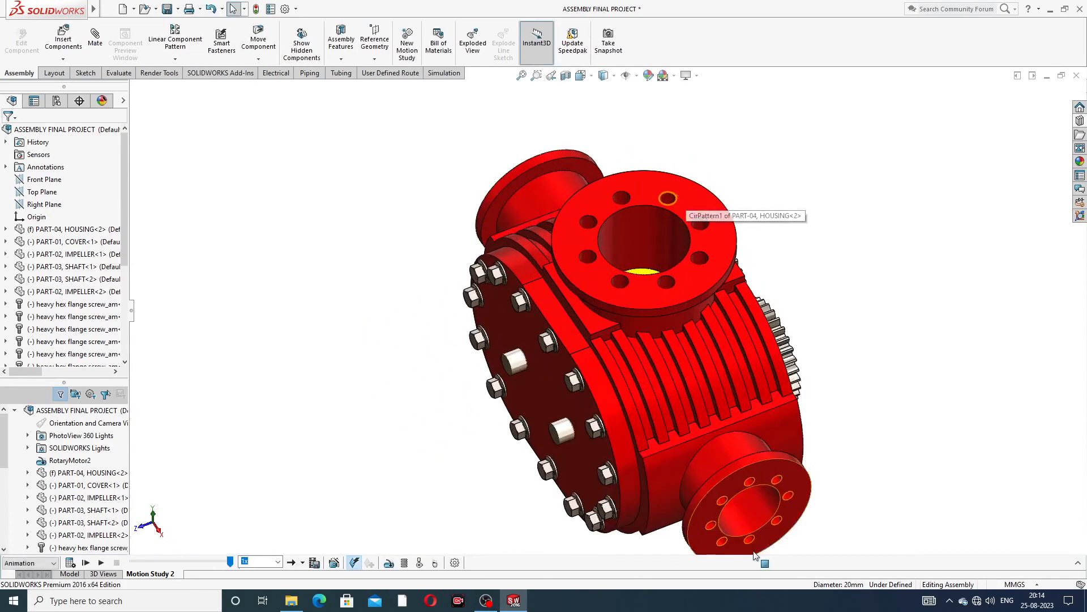
pyautogui.scroll(2, 687, 196)
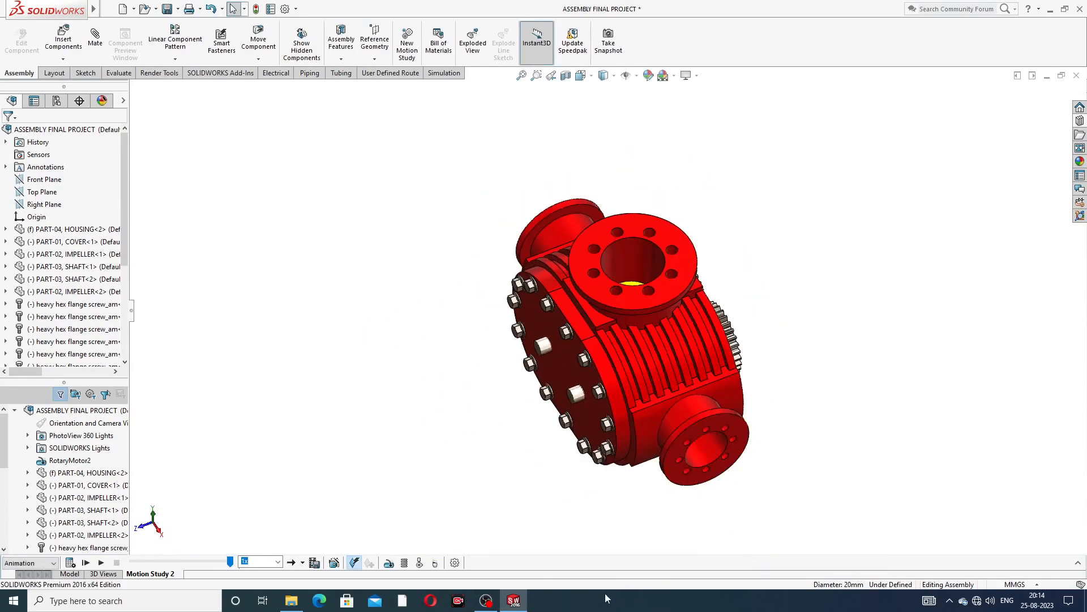